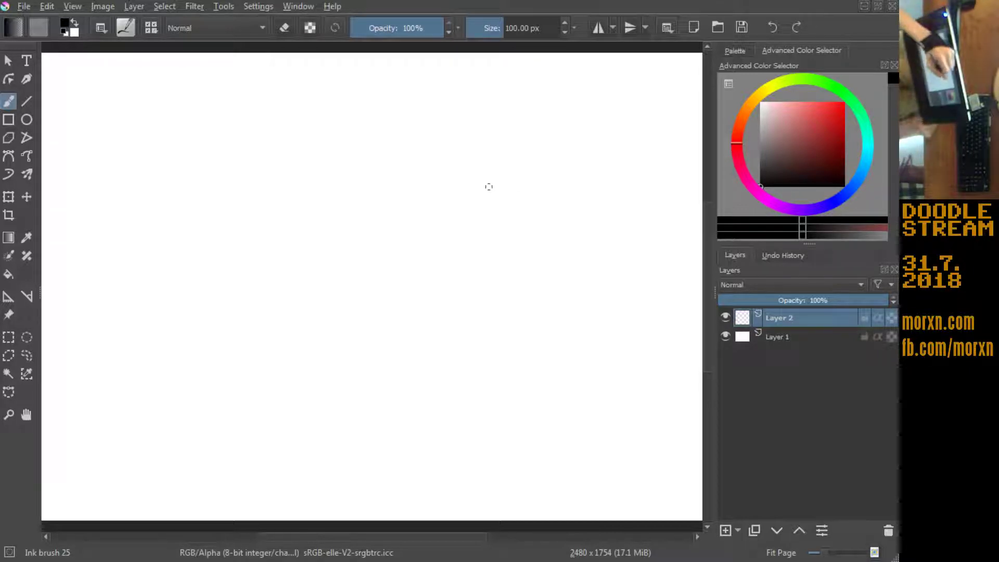
Step: Load the Pencil-1 Hard preset from the My Favorites tag at 10 px brush size
{"action": "key", "text": "bracketleft"}
{"action": "left_click", "coordinate": [519, 119]}
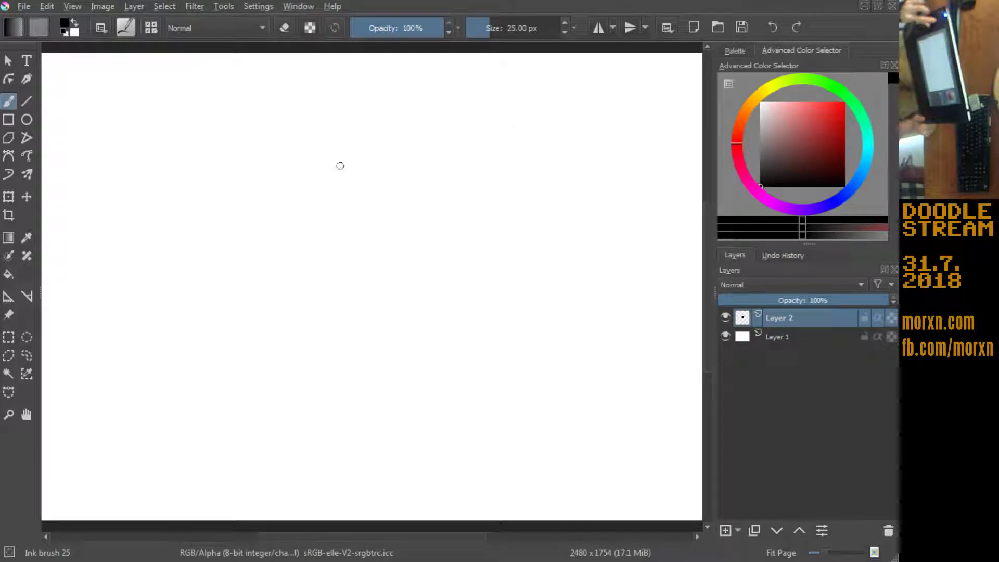
{"action": "left_click", "coordinate": [151, 28]}
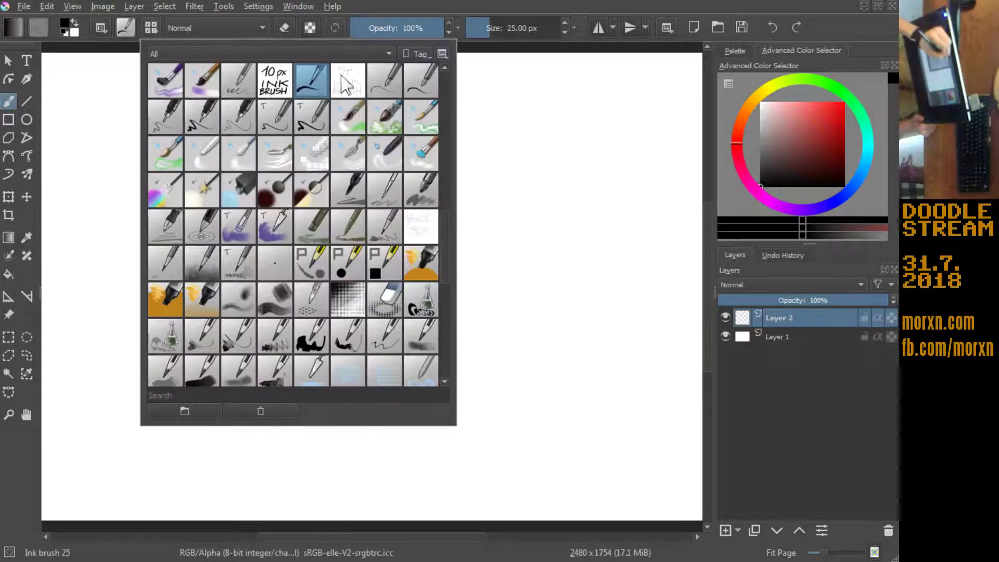
{"action": "left_click", "coordinate": [214, 53]}
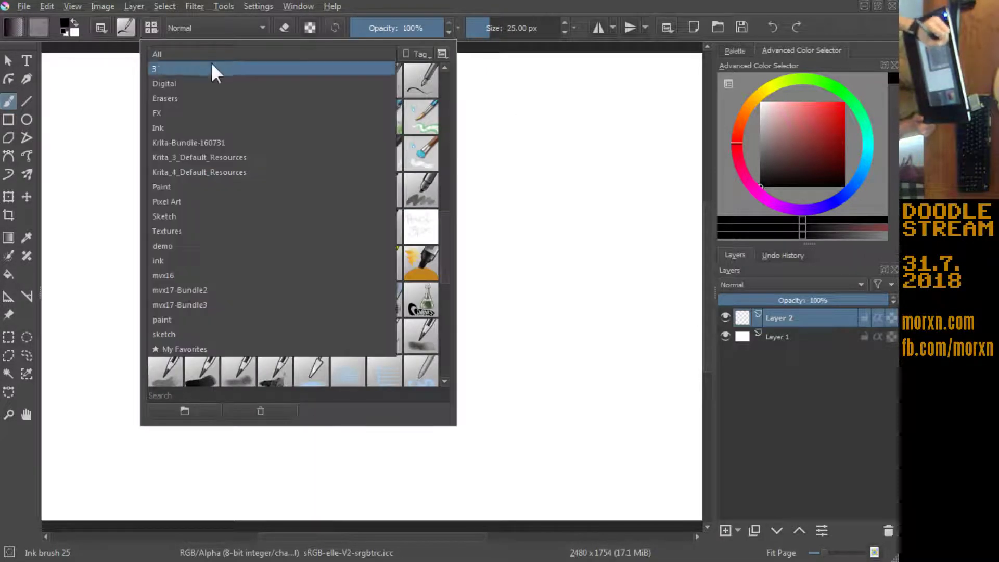
{"action": "left_click", "coordinate": [180, 348]}
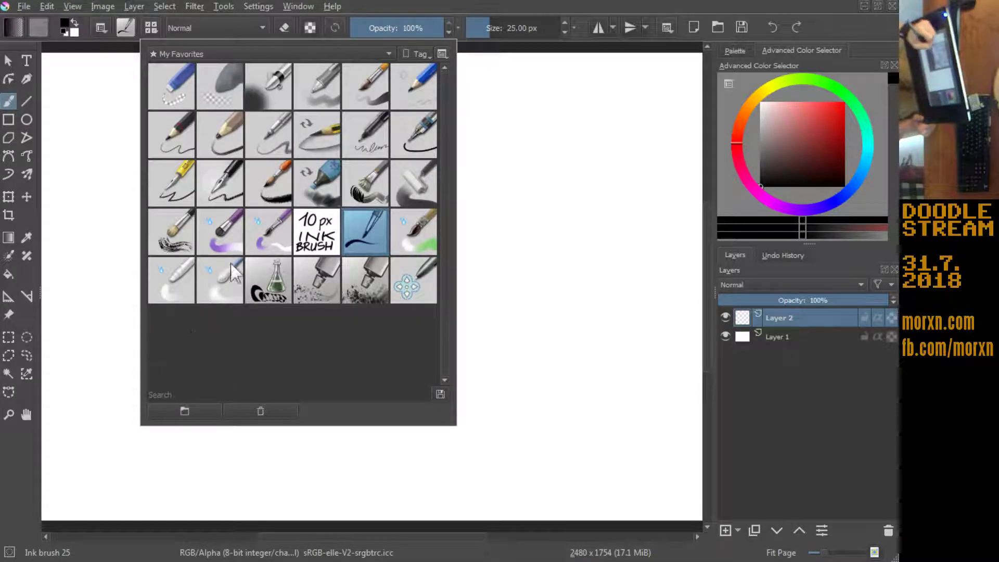
{"action": "left_click", "coordinate": [412, 89]}
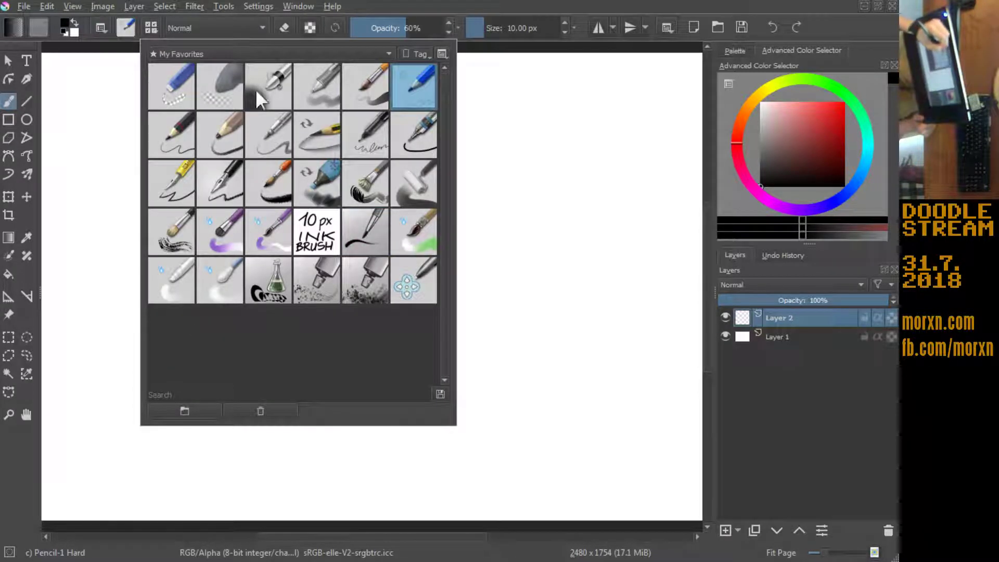
{"action": "left_click", "coordinate": [123, 40]}
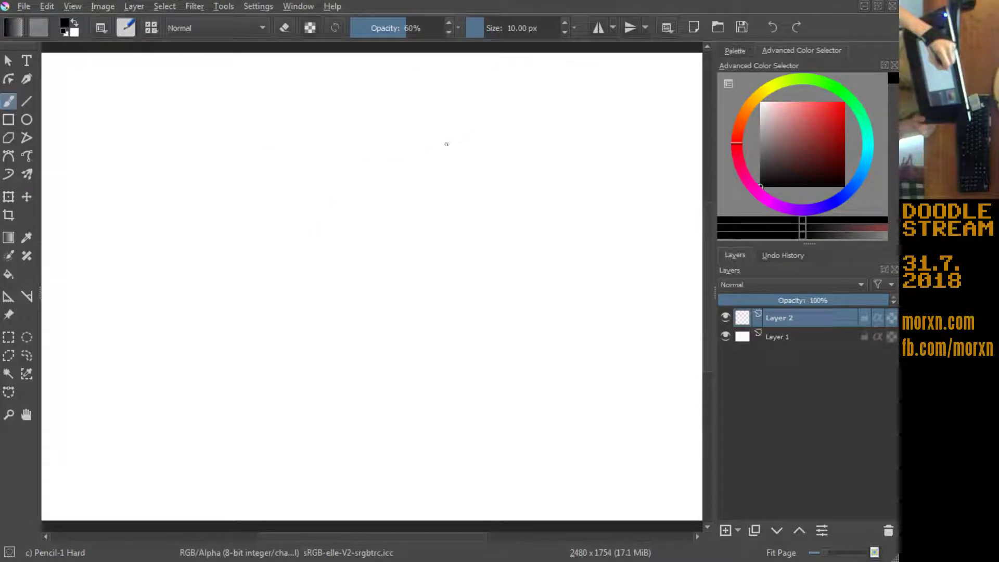
Step: Sketch the outline's left and right edges, raising brush opacity to 69%
{"action": "left_click_drag", "start_coordinate": [487, 124], "coordinate": [334, 174]}
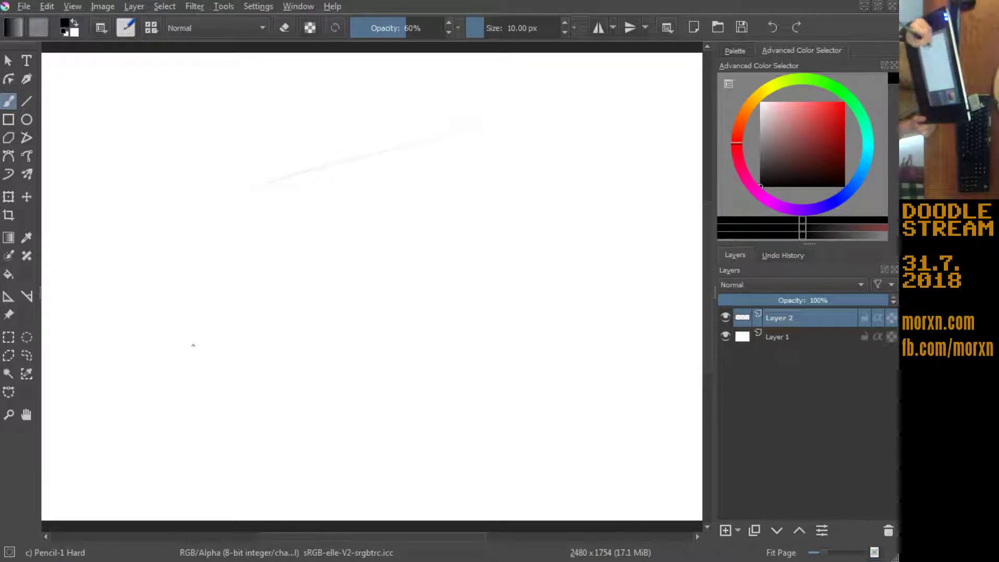
{"action": "left_click_drag", "start_coordinate": [194, 364], "coordinate": [188, 301]}
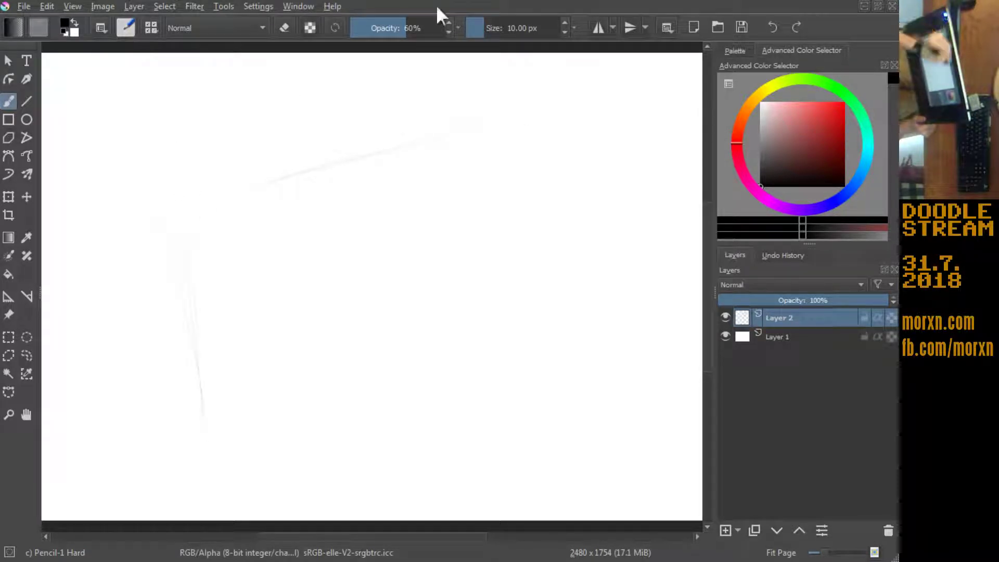
{"action": "left_click_drag", "start_coordinate": [409, 28], "coordinate": [417, 28]}
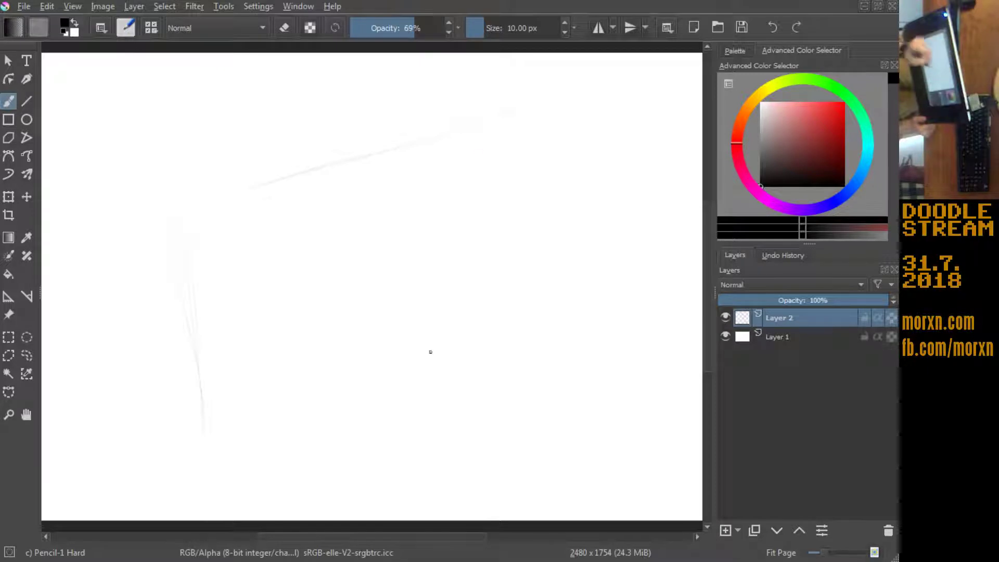
{"action": "left_click_drag", "start_coordinate": [588, 331], "coordinate": [572, 203]}
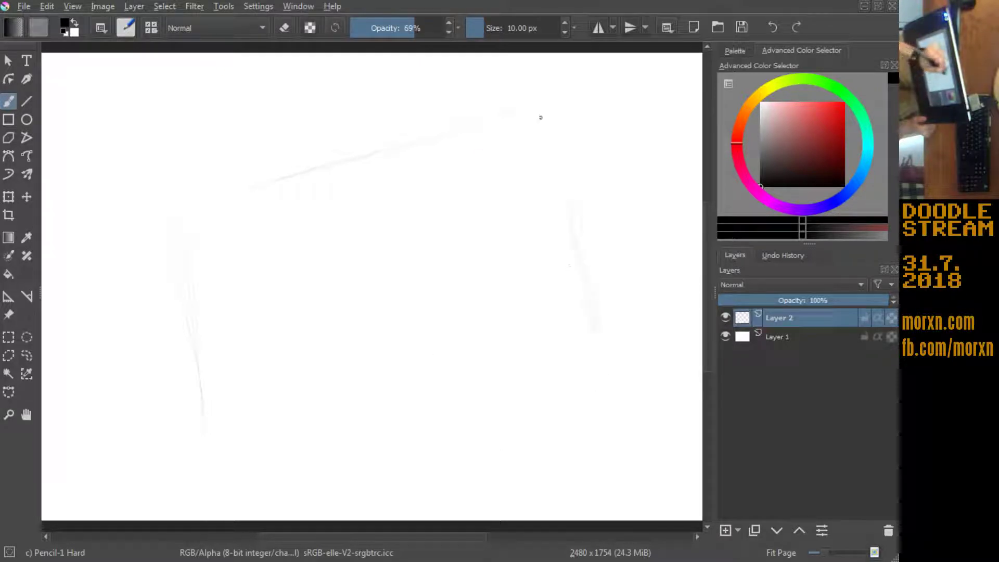
{"action": "left_click_drag", "start_coordinate": [598, 338], "coordinate": [545, 162]}
{"action": "mouse_move", "coordinate": [244, 193]}
{"action": "left_mouse_down"}
{"action": "mouse_move", "coordinate": [416, 141]}
{"action": "mouse_move", "coordinate": [238, 419]}
{"action": "left_mouse_up"}
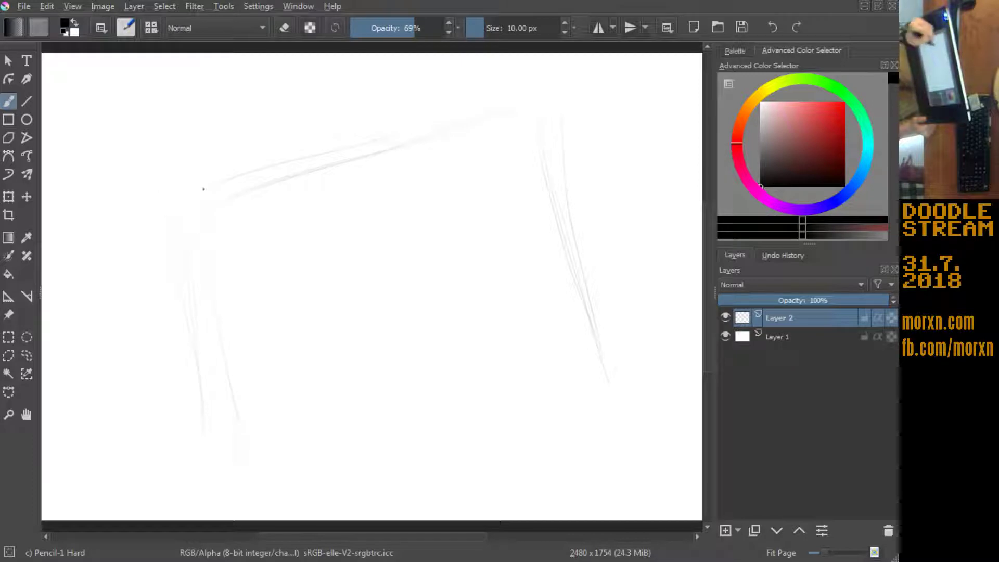
{"action": "left_click_drag", "start_coordinate": [203, 189], "coordinate": [249, 409]}
Step: Reinforce the top, bottom and left edges, then nudge the layer slightly up
{"action": "left_click_drag", "start_coordinate": [208, 195], "coordinate": [260, 447]}
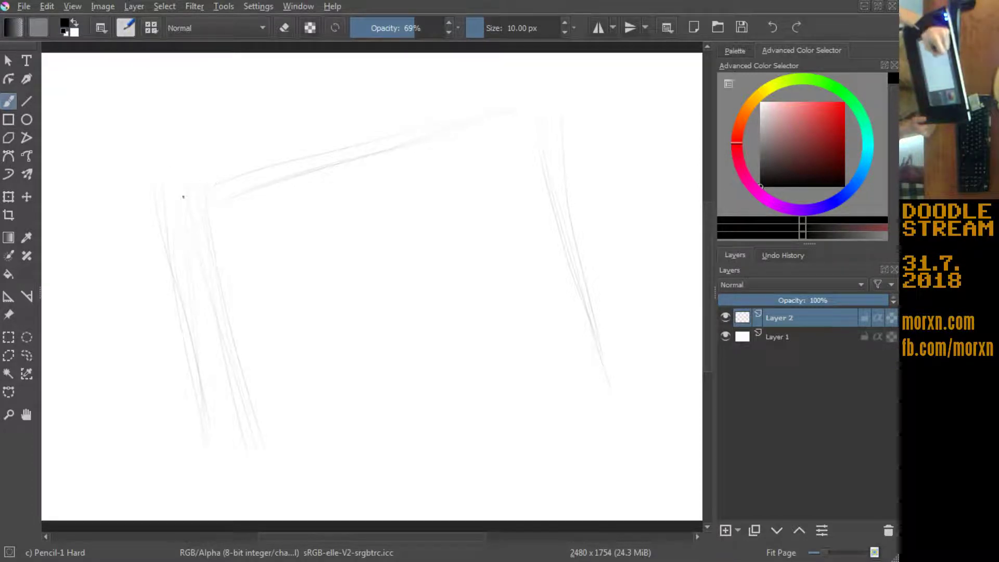
{"action": "mouse_move", "coordinate": [482, 121]}
{"action": "left_mouse_down"}
{"action": "mouse_move", "coordinate": [177, 203]}
{"action": "mouse_move", "coordinate": [515, 113]}
{"action": "left_mouse_up"}
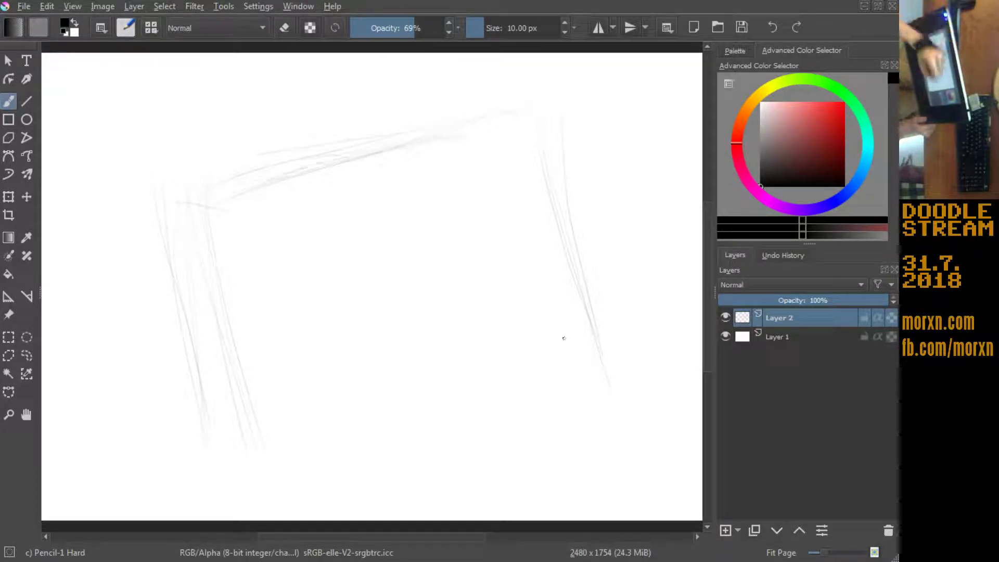
{"action": "left_click_drag", "start_coordinate": [497, 368], "coordinate": [370, 457]}
{"action": "left_click_drag", "start_coordinate": [566, 339], "coordinate": [334, 457]}
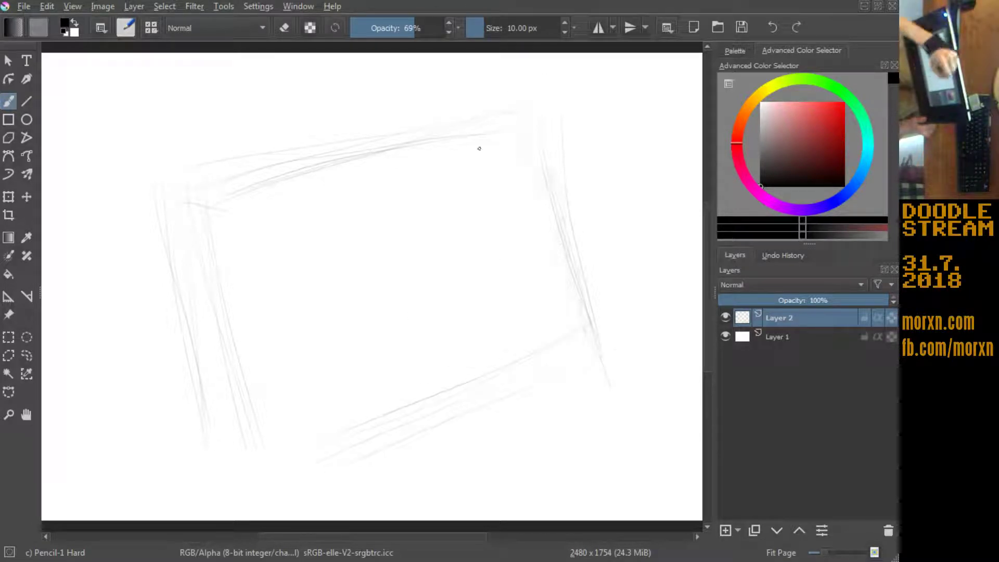
{"action": "left_click_drag", "start_coordinate": [500, 131], "coordinate": [263, 179]}
{"action": "left_click_drag", "start_coordinate": [515, 117], "coordinate": [244, 176]}
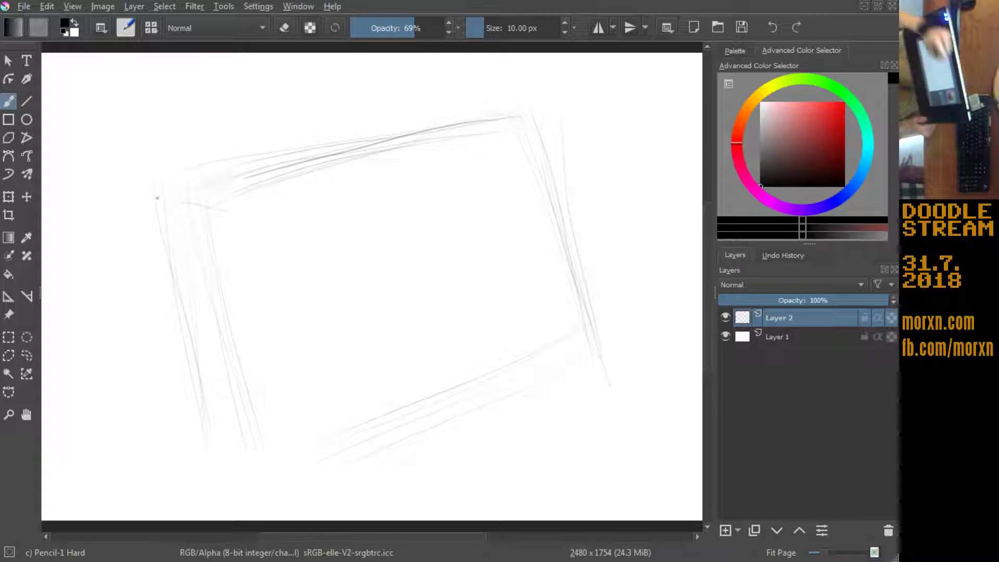
{"action": "mouse_move", "coordinate": [161, 222]}
{"action": "left_mouse_down"}
{"action": "mouse_move", "coordinate": [217, 445]}
{"action": "mouse_move", "coordinate": [257, 471]}
{"action": "left_mouse_up"}
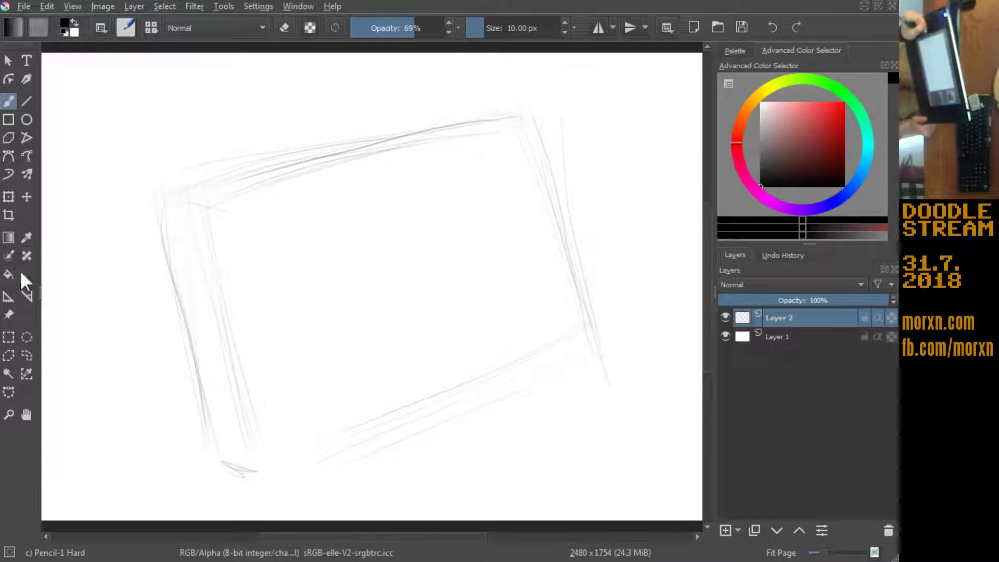
{"action": "left_click", "coordinate": [26, 197]}
{"action": "left_click_drag", "start_coordinate": [252, 256], "coordinate": [260, 246]}
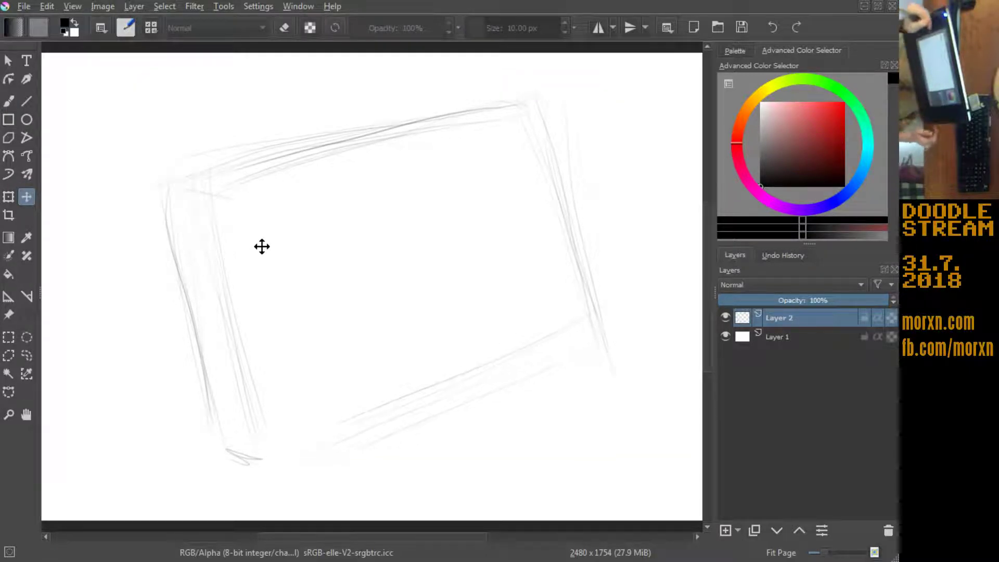
Step: Transform the sketch with Ctrl+T: scale it down from the corner, move it lower, rotate slightly clockwise
{"action": "key", "text": "ctrl+t"}
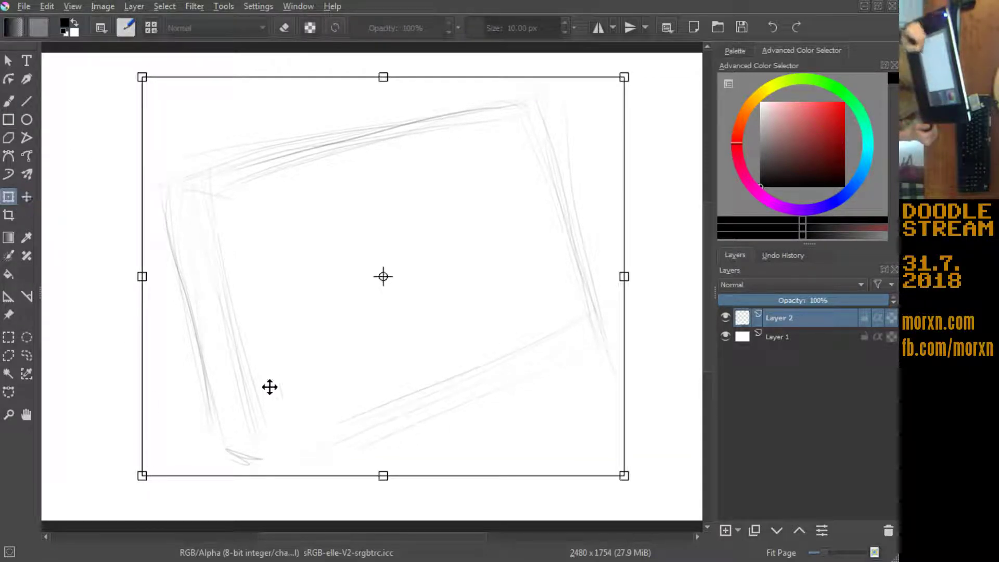
{"action": "left_click", "coordinate": [103, 27]}
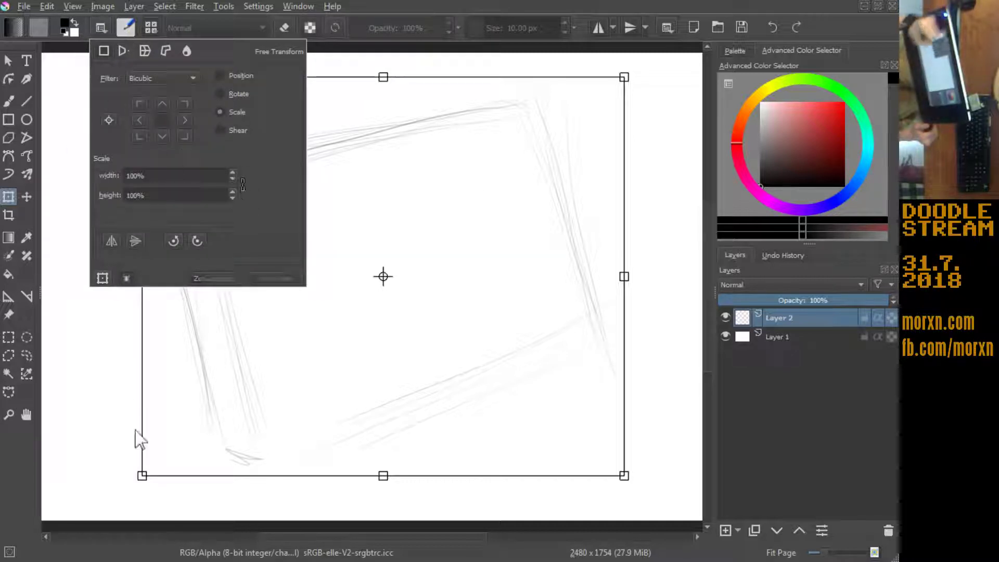
{"action": "left_click_drag", "start_coordinate": [142, 475], "coordinate": [171, 453]}
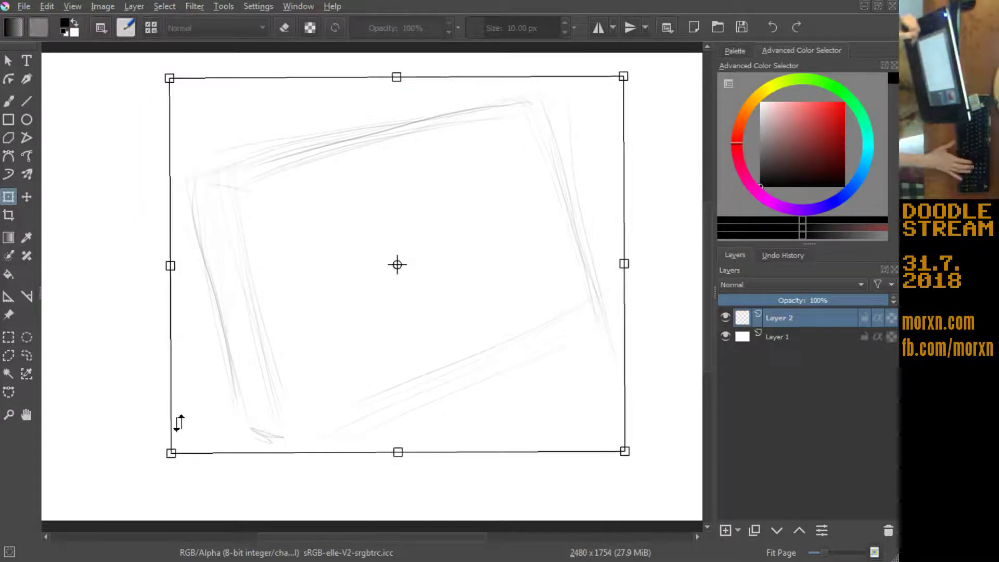
{"action": "left_click_drag", "start_coordinate": [123, 330], "coordinate": [122, 322]}
{"action": "key", "text": "minus"}
{"action": "left_click_drag", "start_coordinate": [209, 313], "coordinate": [239, 357]}
{"action": "mouse_move", "coordinate": [127, 314]}
{"action": "left_mouse_down"}
{"action": "mouse_move", "coordinate": [127, 296]}
{"action": "mouse_move", "coordinate": [133, 311]}
{"action": "left_mouse_up"}
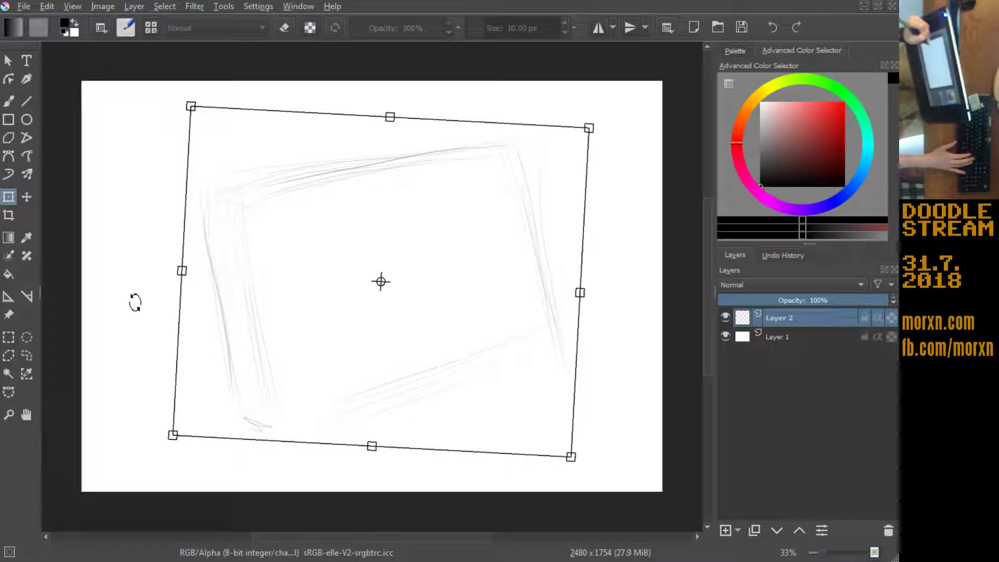
{"action": "key", "text": "Return"}
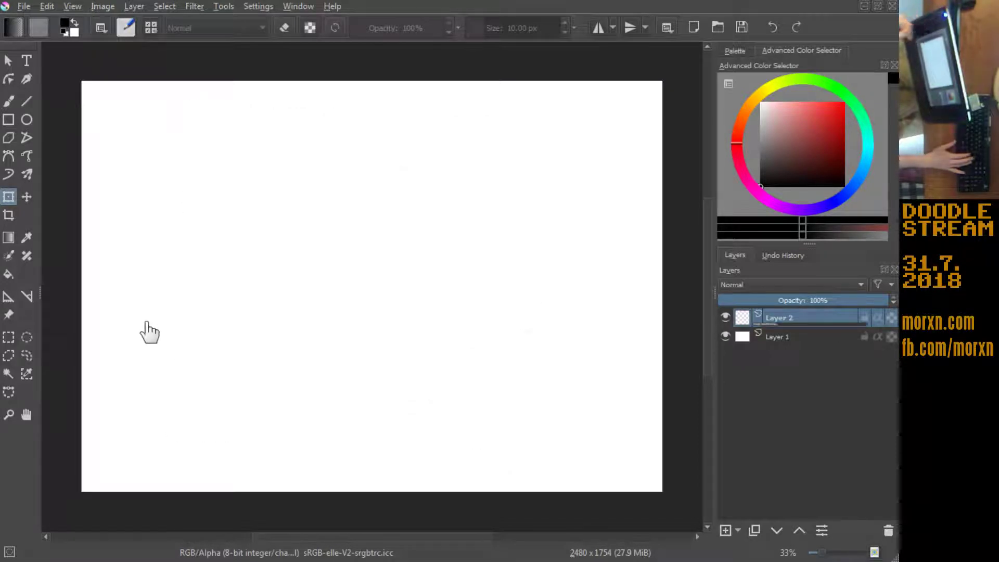
{"action": "left_click", "coordinate": [15, 100]}
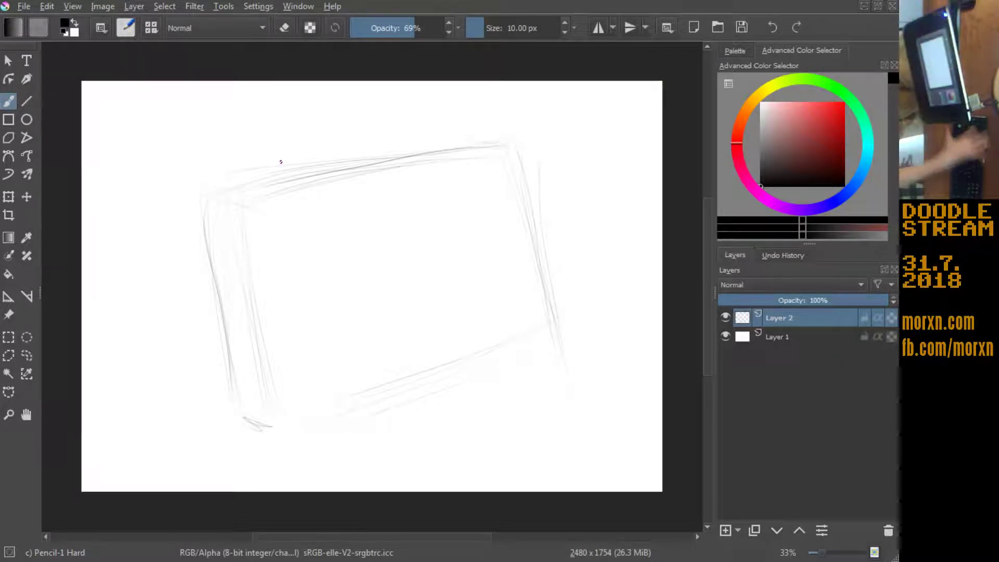
Step: Hide the interface, zoom in, and darken the box's left, bottom and right edges
{"action": "key", "text": "Tab"}
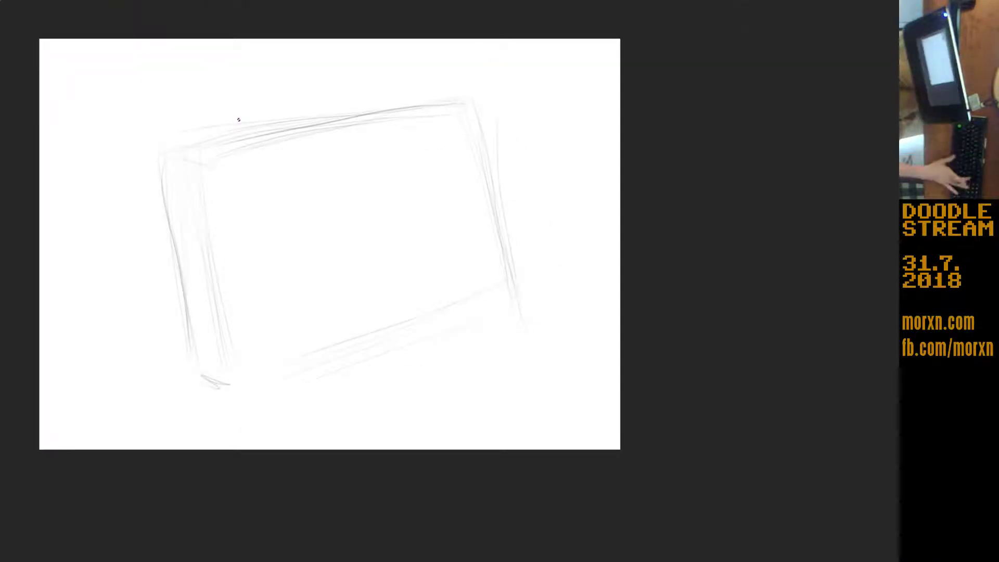
{"action": "key", "text": "plus"}
{"action": "left_click_drag", "start_coordinate": [159, 375], "coordinate": [279, 381]}
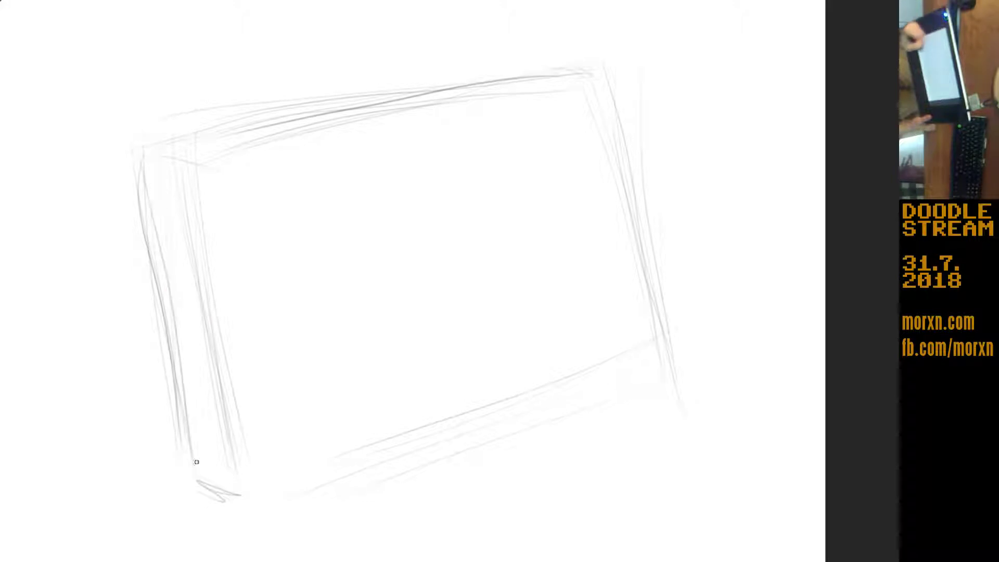
{"action": "mouse_move", "coordinate": [139, 155]}
{"action": "left_mouse_down"}
{"action": "mouse_move", "coordinate": [197, 478]}
{"action": "mouse_move", "coordinate": [235, 508]}
{"action": "left_mouse_up"}
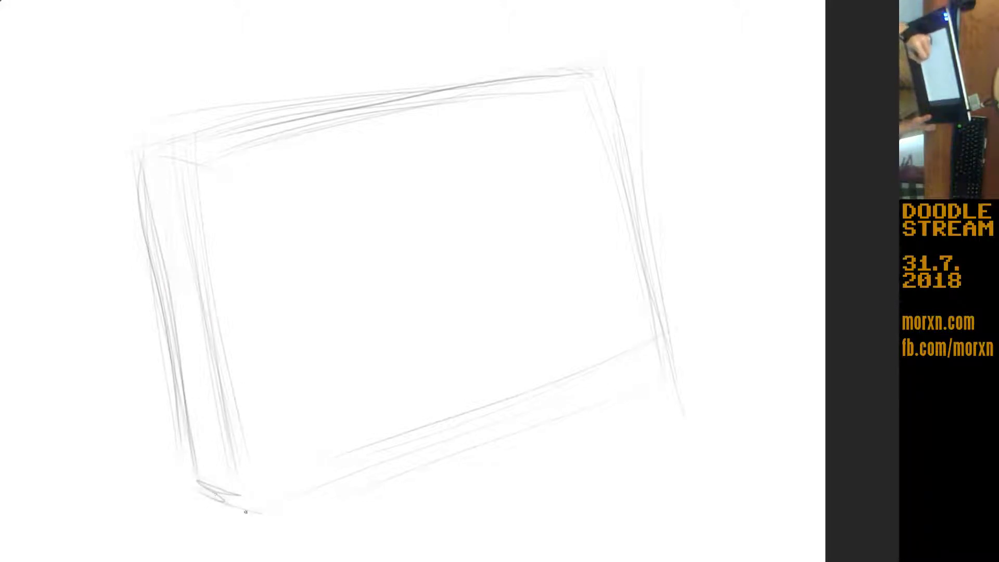
{"action": "left_click_drag", "start_coordinate": [599, 395], "coordinate": [670, 375]}
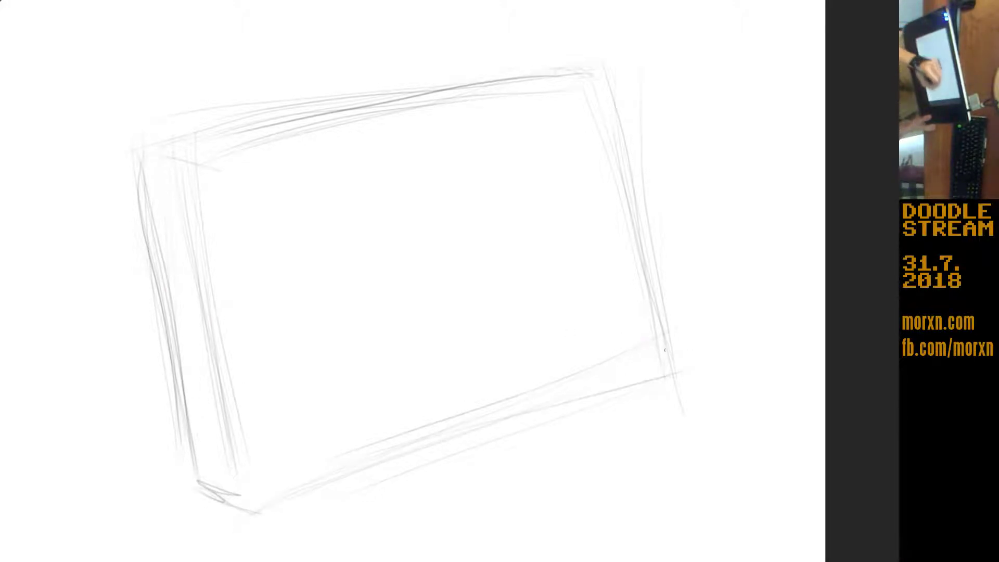
{"action": "left_click_drag", "start_coordinate": [647, 268], "coordinate": [664, 332]}
{"action": "left_click_drag", "start_coordinate": [670, 369], "coordinate": [647, 219]}
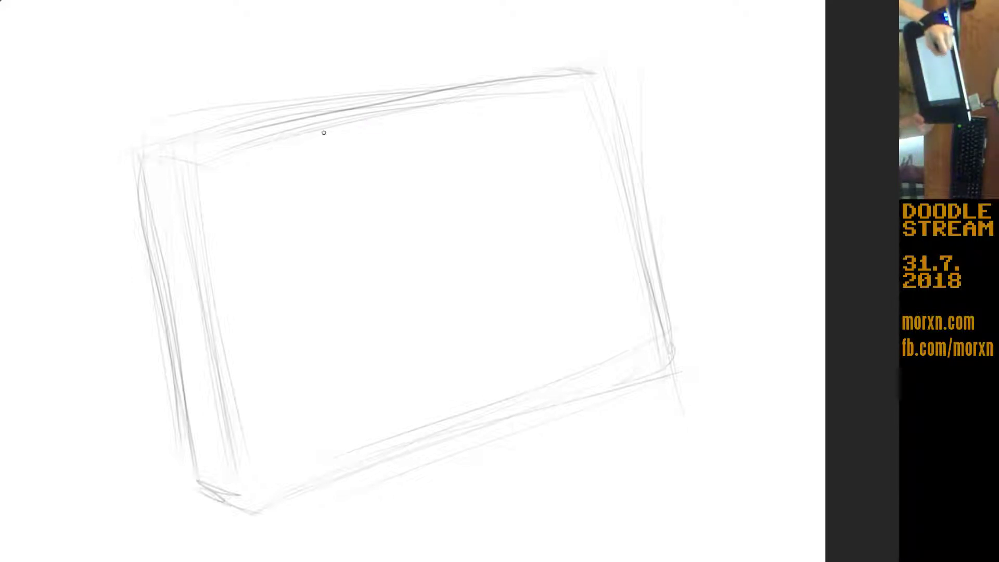
Step: Firm up the cassette's top edge with darker pencil strokes
{"action": "left_click_drag", "start_coordinate": [504, 95], "coordinate": [307, 120]}
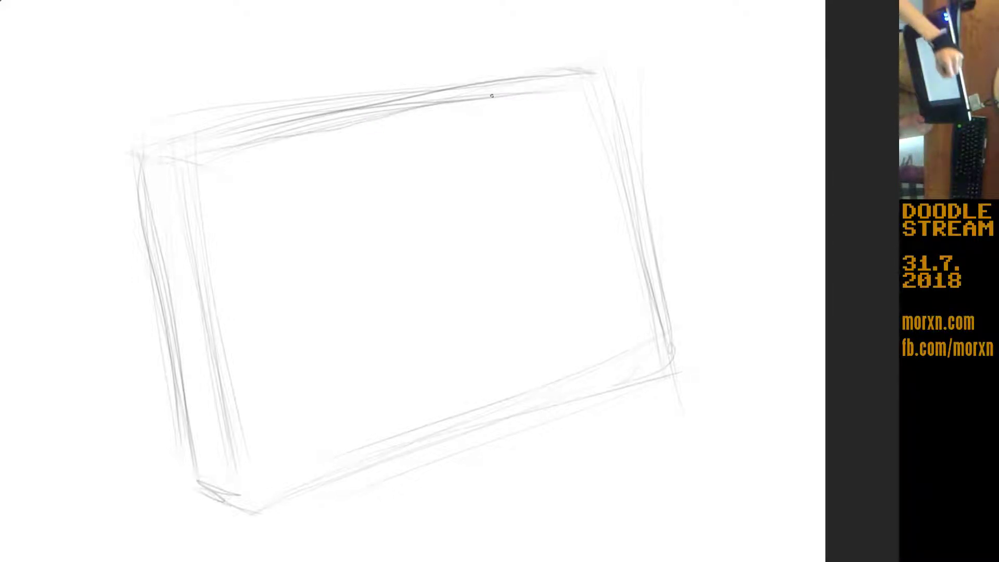
{"action": "mouse_move", "coordinate": [500, 96]}
{"action": "left_mouse_down"}
{"action": "mouse_move", "coordinate": [569, 85]}
{"action": "mouse_move", "coordinate": [595, 67]}
{"action": "mouse_move", "coordinate": [441, 87]}
{"action": "left_mouse_up"}
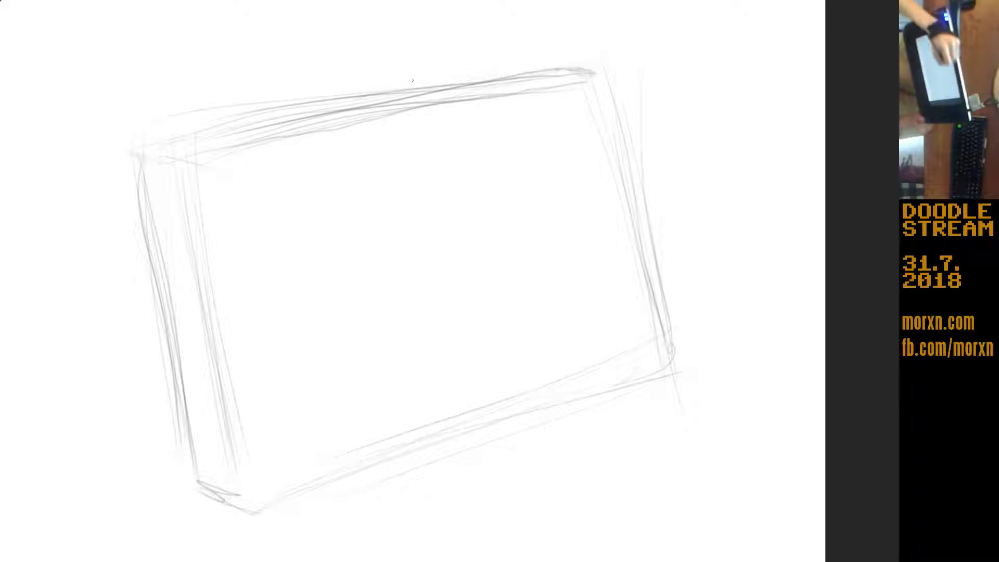
{"action": "left_click_drag", "start_coordinate": [353, 102], "coordinate": [160, 145]}
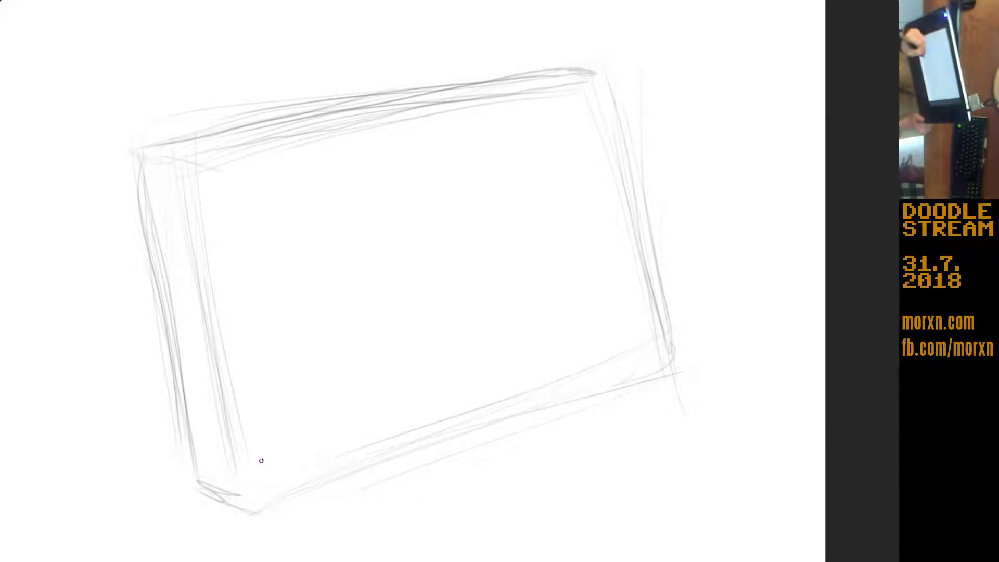
Step: Draw the lower label's top edges and the upper label band across the cassette
{"action": "left_click_drag", "start_coordinate": [311, 480], "coordinate": [319, 376]}
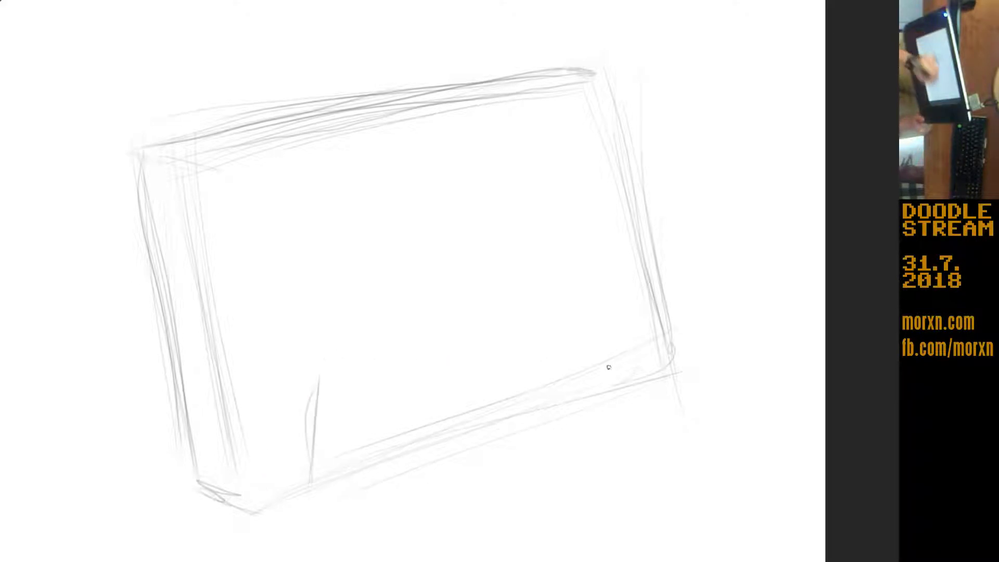
{"action": "left_click_drag", "start_coordinate": [567, 292], "coordinate": [626, 368]}
{"action": "left_click_drag", "start_coordinate": [335, 386], "coordinate": [477, 333]}
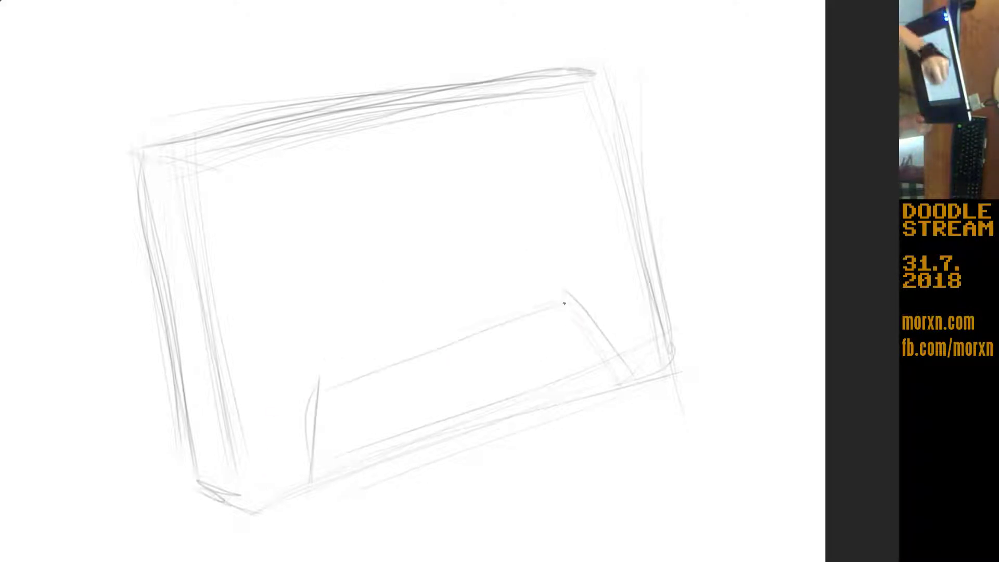
{"action": "left_click_drag", "start_coordinate": [567, 302], "coordinate": [333, 360]}
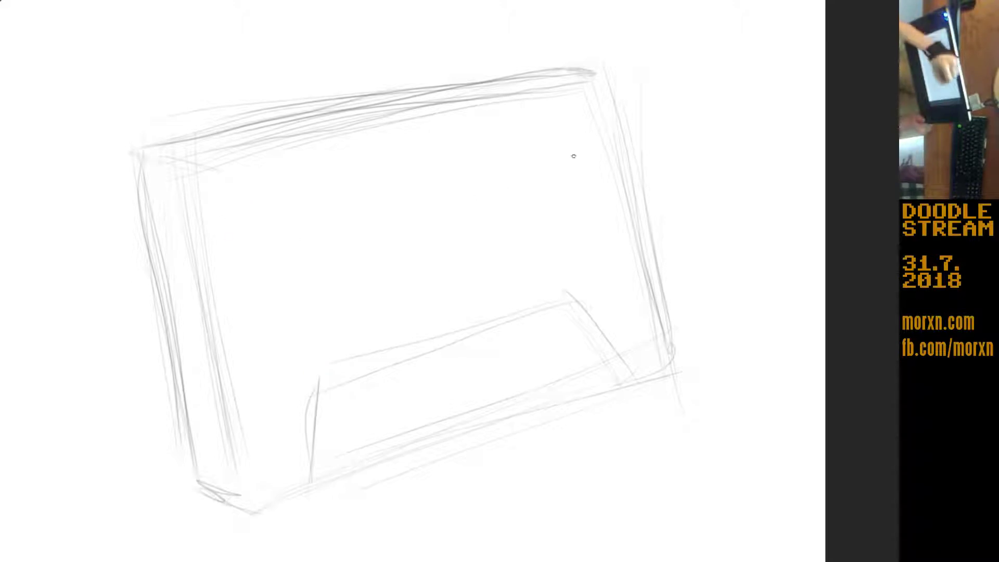
{"action": "left_click_drag", "start_coordinate": [550, 156], "coordinate": [268, 222]}
{"action": "left_click_drag", "start_coordinate": [573, 100], "coordinate": [583, 138]}
{"action": "left_click_drag", "start_coordinate": [233, 182], "coordinate": [237, 232]}
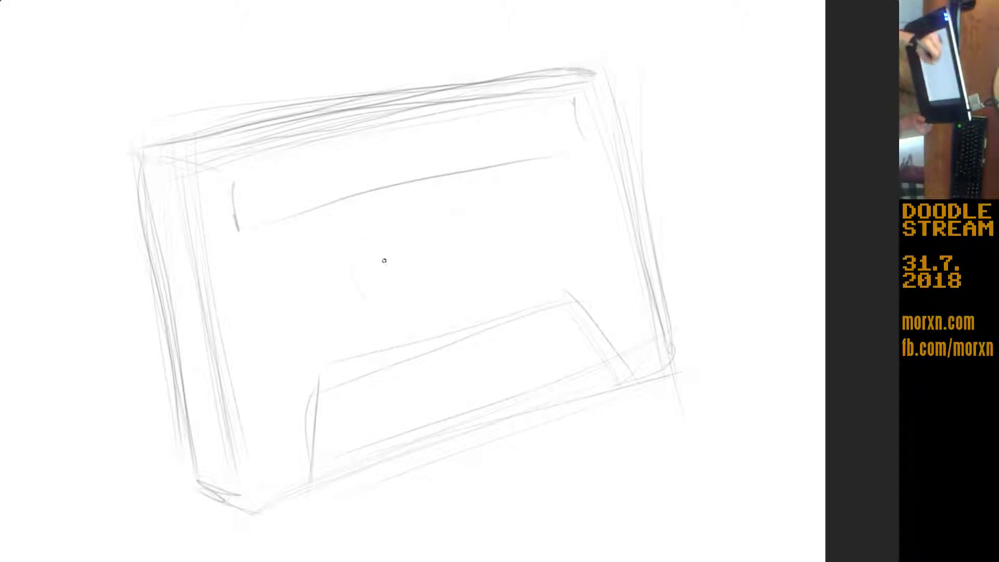
Step: Draw and refine the left and right reels as ellipses
{"action": "mouse_move", "coordinate": [562, 212]}
{"action": "left_mouse_down"}
{"action": "mouse_move", "coordinate": [515, 198]}
{"action": "mouse_move", "coordinate": [572, 227]}
{"action": "left_mouse_up"}
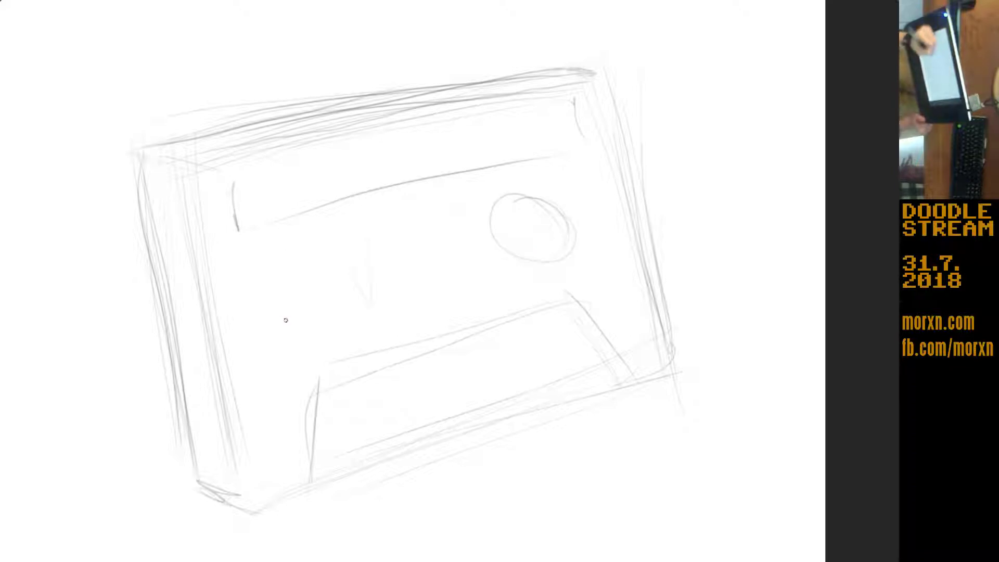
{"action": "mouse_move", "coordinate": [312, 250]}
{"action": "left_mouse_down"}
{"action": "mouse_move", "coordinate": [312, 336]}
{"action": "mouse_move", "coordinate": [312, 267]}
{"action": "mouse_move", "coordinate": [276, 292]}
{"action": "left_mouse_up"}
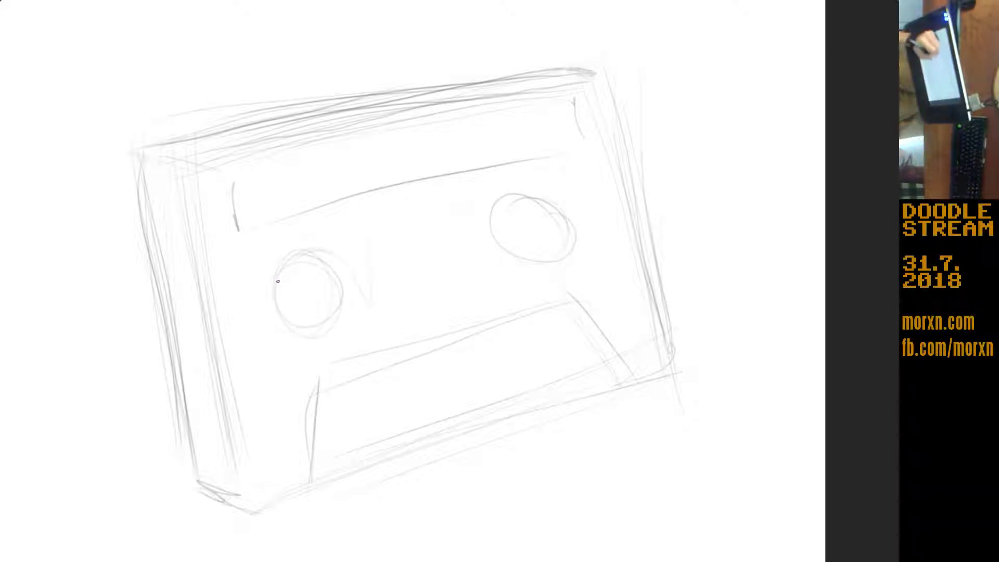
{"action": "left_click_drag", "start_coordinate": [273, 269], "coordinate": [330, 337]}
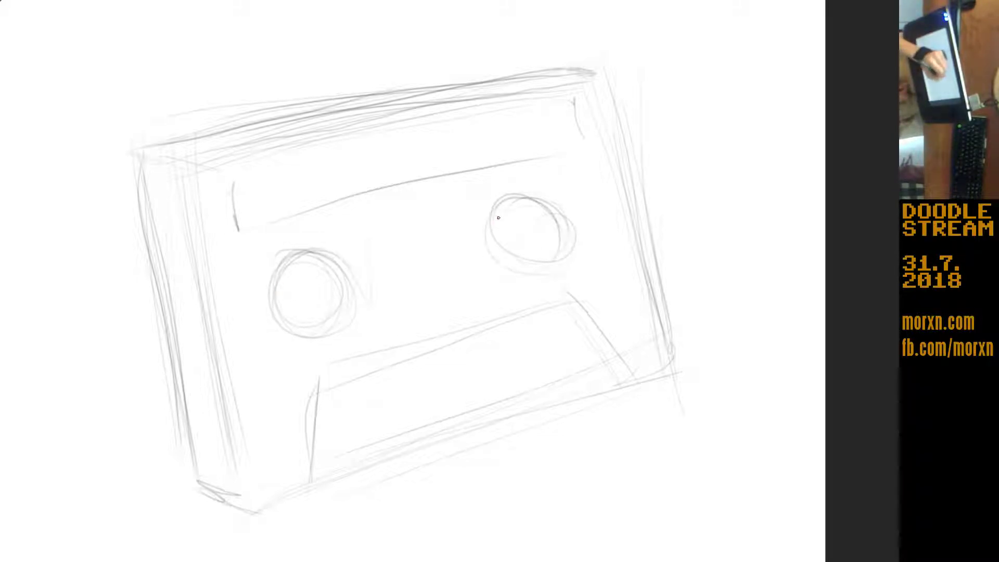
{"action": "left_click_drag", "start_coordinate": [497, 208], "coordinate": [536, 267]}
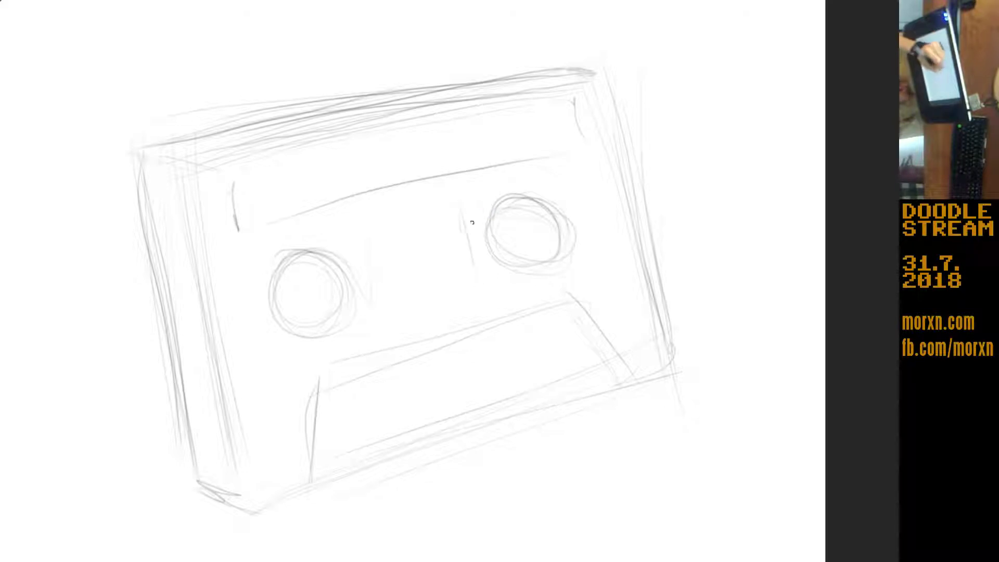
Step: Draw the central tape window's edges and touch up the left reel's curve
{"action": "left_click_drag", "start_coordinate": [463, 209], "coordinate": [371, 234]}
{"action": "left_click_drag", "start_coordinate": [432, 217], "coordinate": [342, 239]}
{"action": "left_click_drag", "start_coordinate": [346, 217], "coordinate": [377, 318]}
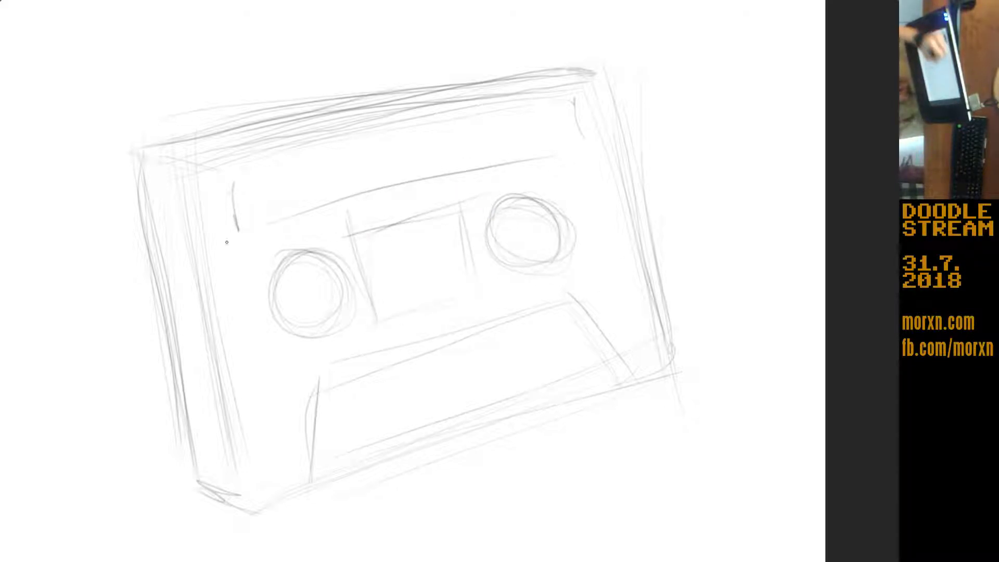
{"action": "left_click_drag", "start_coordinate": [472, 254], "coordinate": [467, 204]}
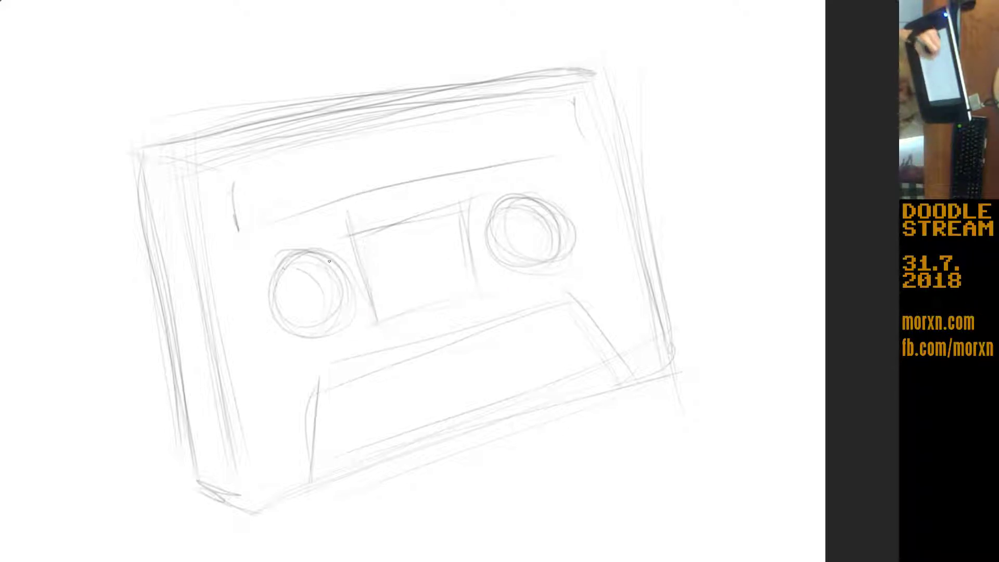
{"action": "left_click_drag", "start_coordinate": [300, 245], "coordinate": [272, 259]}
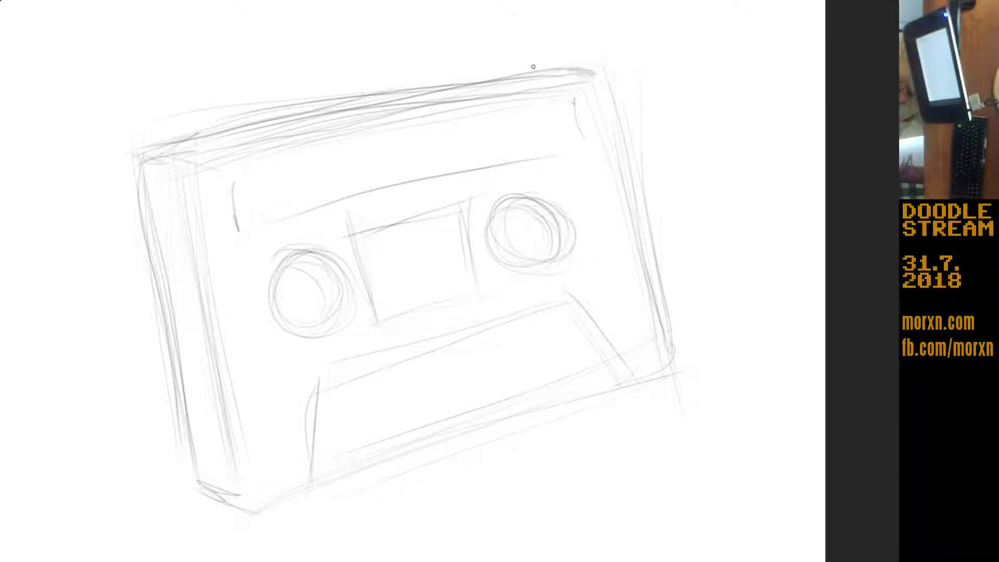
Step: Add three small holes on the lower label
{"action": "left_click_drag", "start_coordinate": [448, 360], "coordinate": [449, 361]}
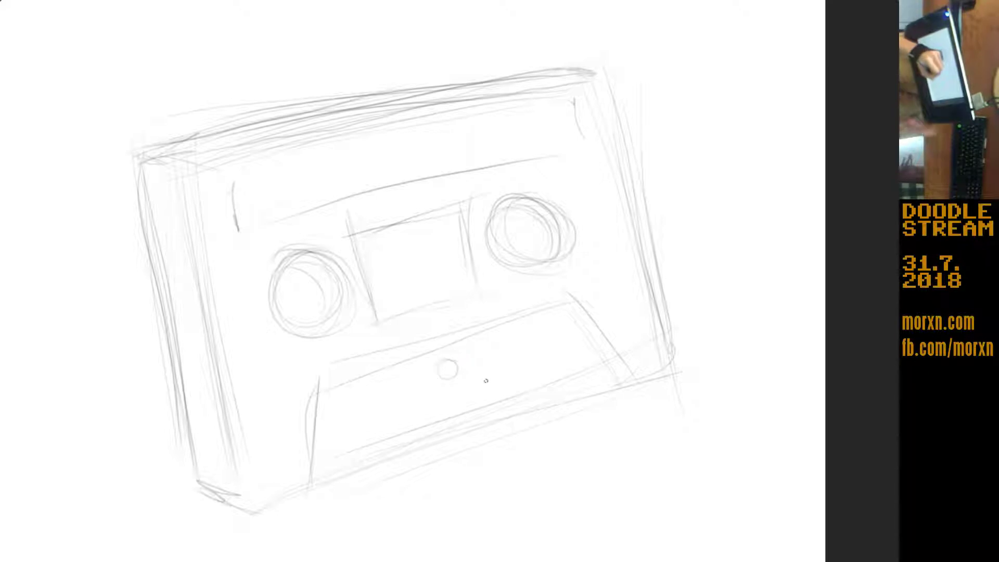
{"action": "left_click_drag", "start_coordinate": [577, 369], "coordinate": [577, 369]}
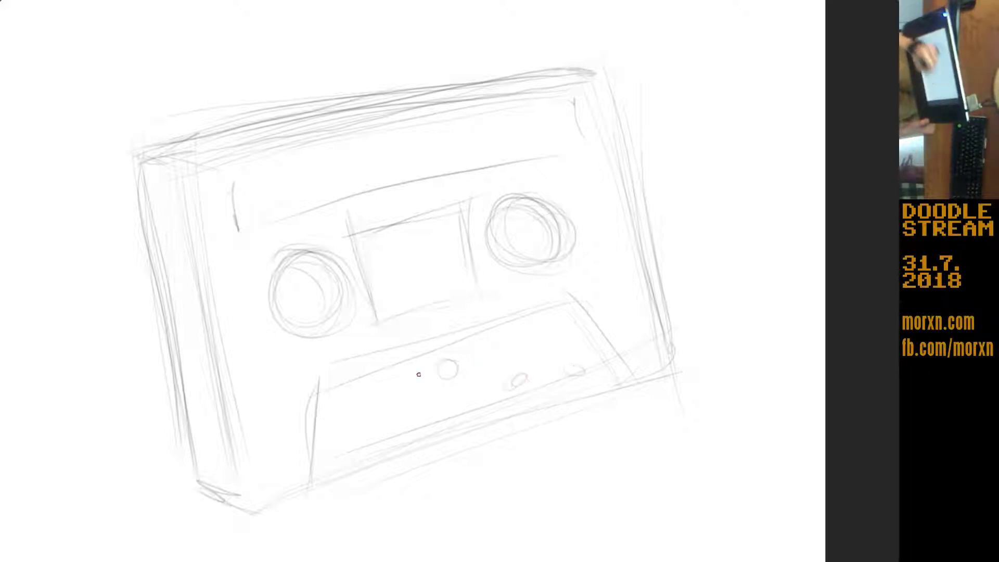
{"action": "left_click_drag", "start_coordinate": [354, 448], "coordinate": [338, 440]}
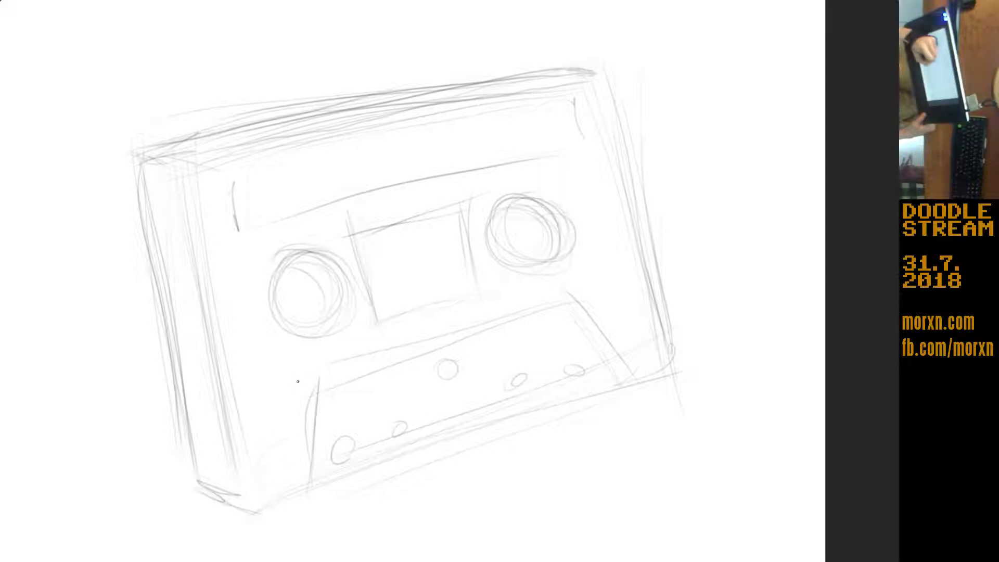
Step: Darken the lower label's upper and left edges and the cassette's lower-left edge
{"action": "left_click_drag", "start_coordinate": [250, 398], "coordinate": [314, 372]}
{"action": "left_click_drag", "start_coordinate": [455, 339], "coordinate": [320, 367]}
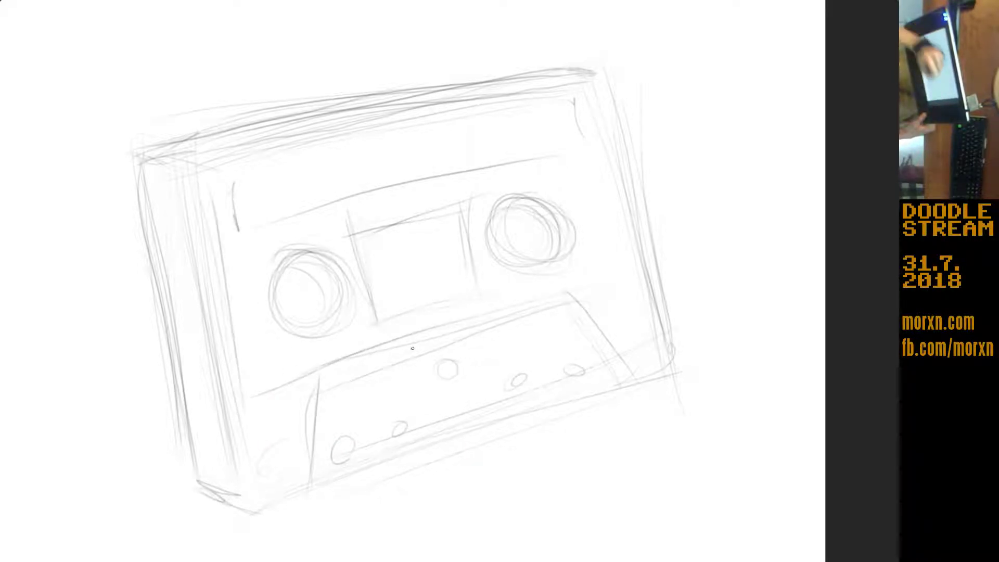
{"action": "left_click_drag", "start_coordinate": [315, 381], "coordinate": [305, 489]}
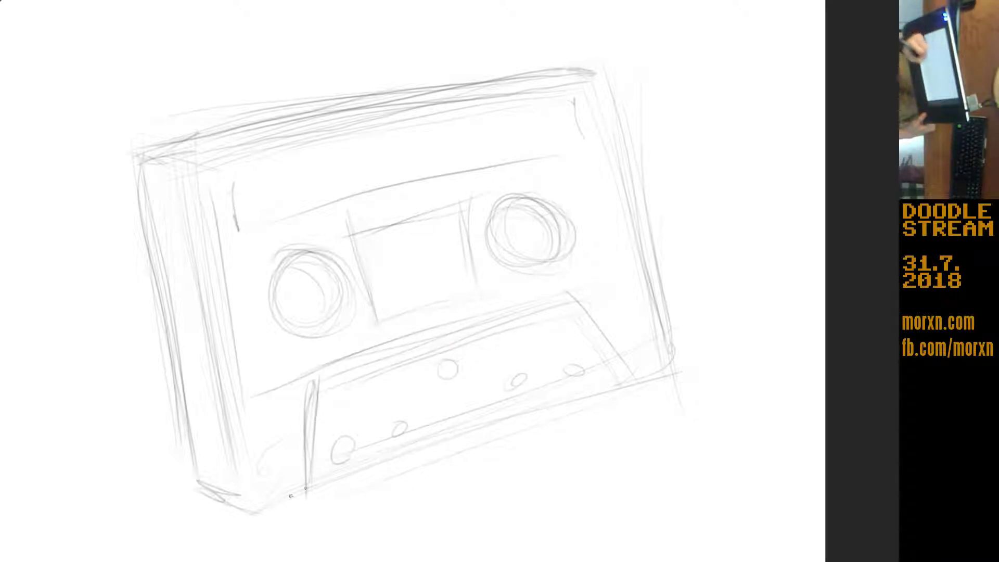
{"action": "left_click_drag", "start_coordinate": [237, 492], "coordinate": [217, 387]}
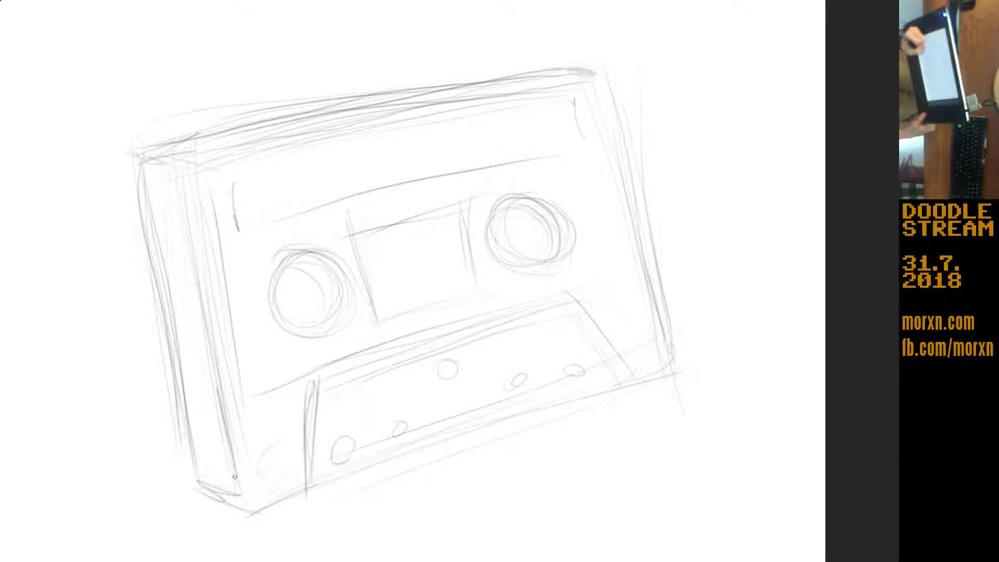
{"action": "left_click_drag", "start_coordinate": [237, 503], "coordinate": [213, 352]}
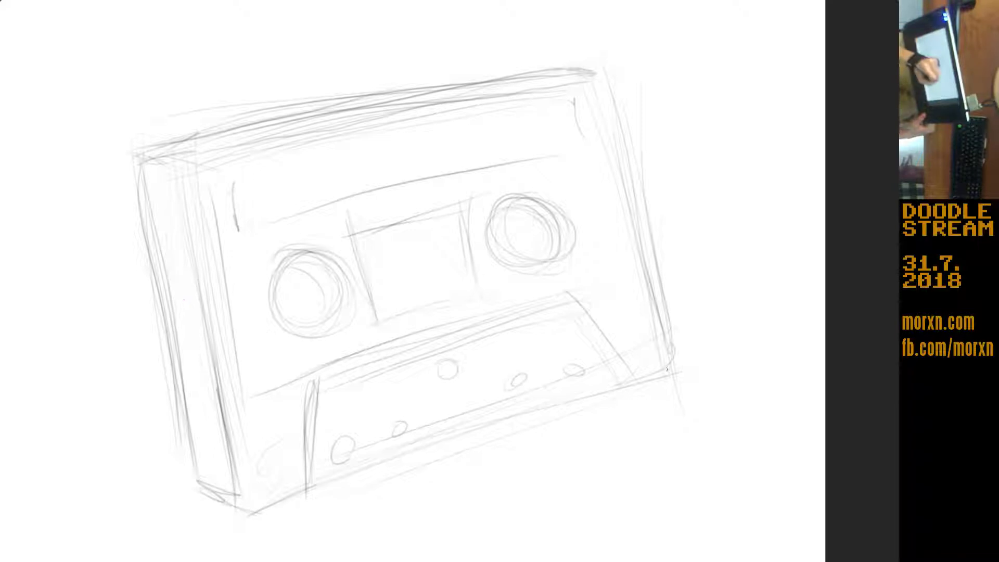
Step: Darken the right and top edges, then undo the last two top-edge strokes
{"action": "left_click_drag", "start_coordinate": [661, 289], "coordinate": [625, 134]}
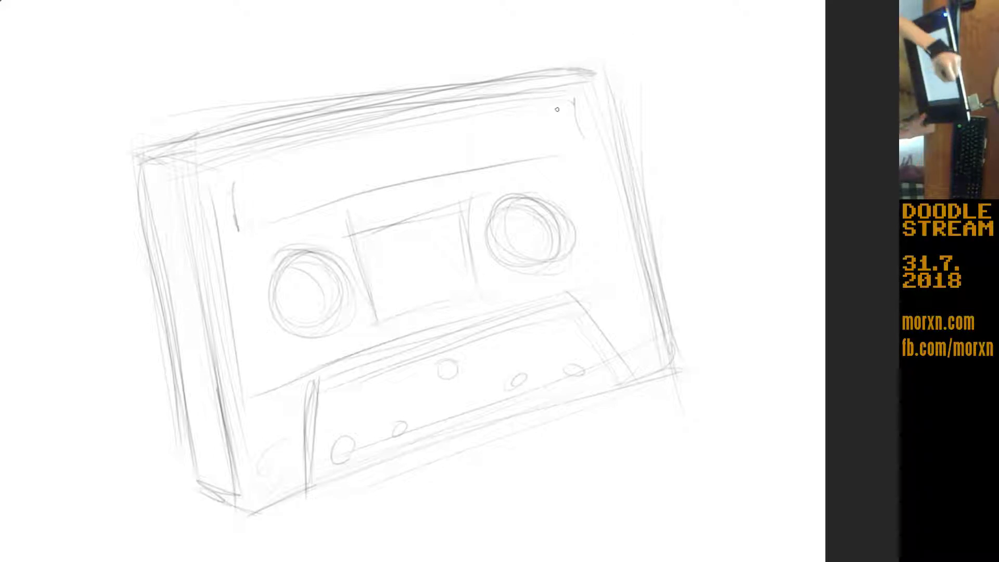
{"action": "mouse_move", "coordinate": [609, 72]}
{"action": "left_mouse_down"}
{"action": "mouse_move", "coordinate": [413, 89]}
{"action": "mouse_move", "coordinate": [432, 97]}
{"action": "mouse_move", "coordinate": [167, 159]}
{"action": "left_mouse_up"}
{"action": "mouse_move", "coordinate": [473, 99]}
{"action": "left_mouse_down"}
{"action": "mouse_move", "coordinate": [534, 88]}
{"action": "mouse_move", "coordinate": [168, 162]}
{"action": "left_mouse_up"}
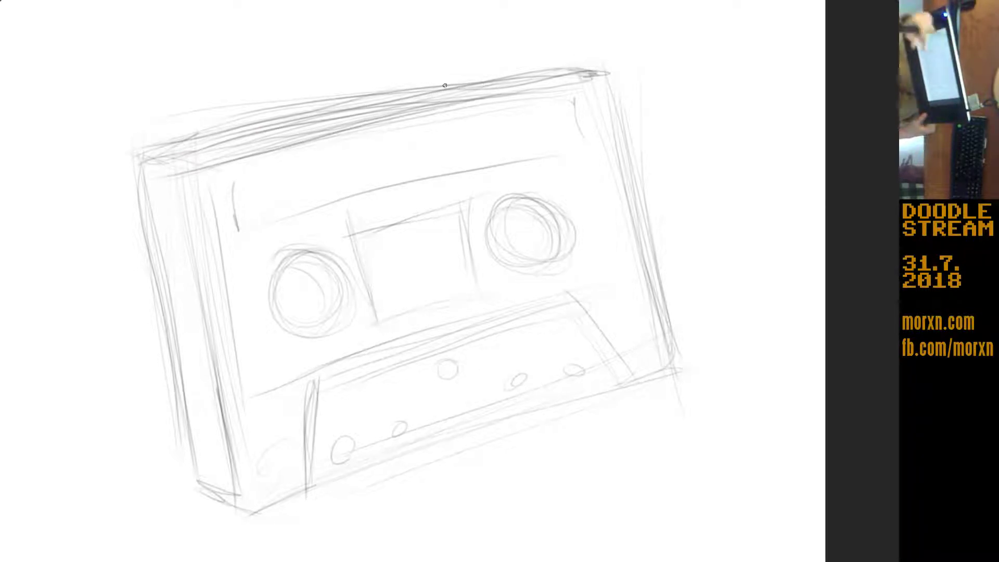
{"action": "key", "text": "ctrl+z"}
{"action": "key", "text": "ctrl+z"}
{"action": "key", "text": "ctrl+z"}
{"action": "key", "text": "ctrl+z"}
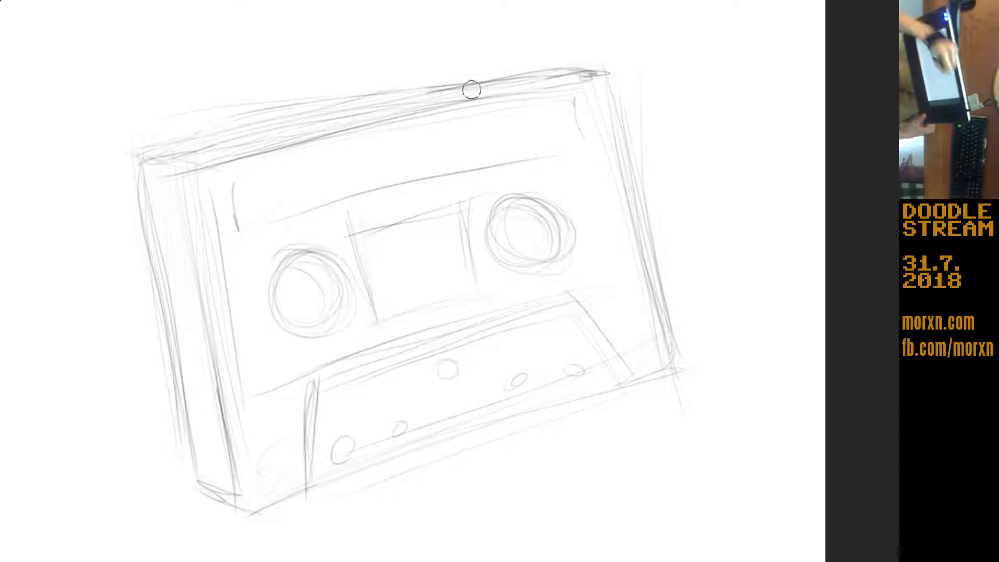
{"action": "key", "text": "ctrl+z"}
{"action": "key", "text": "ctrl+z"}
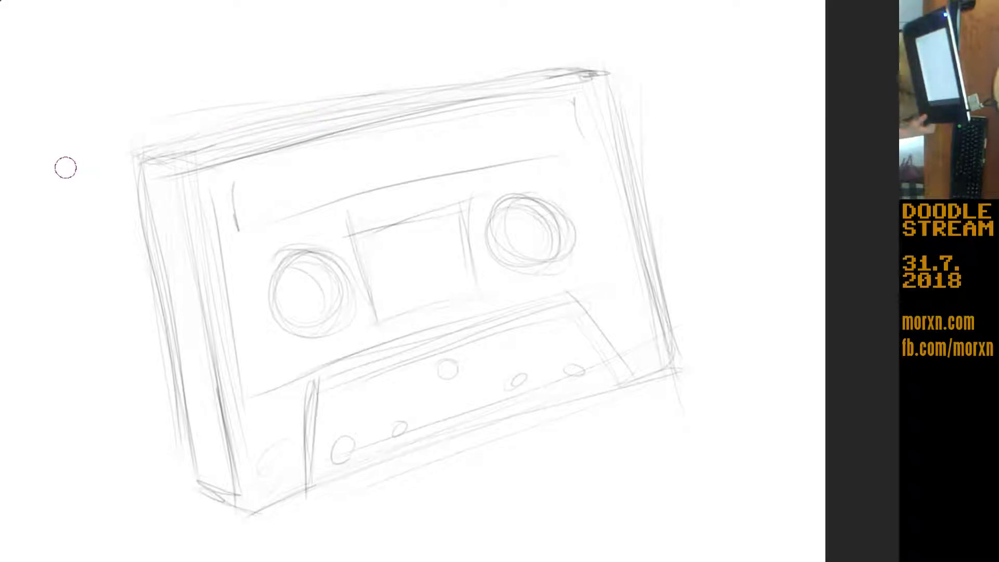
Step: Rotate the canvas and darken the cassette's top-left corner and left edge
{"action": "mouse_move", "coordinate": [187, 168]}
{"action": "left_mouse_down"}
{"action": "mouse_move", "coordinate": [177, 188]}
{"action": "mouse_move", "coordinate": [183, 206]}
{"action": "left_mouse_up"}
{"action": "left_click_drag", "start_coordinate": [138, 182], "coordinate": [179, 375]}
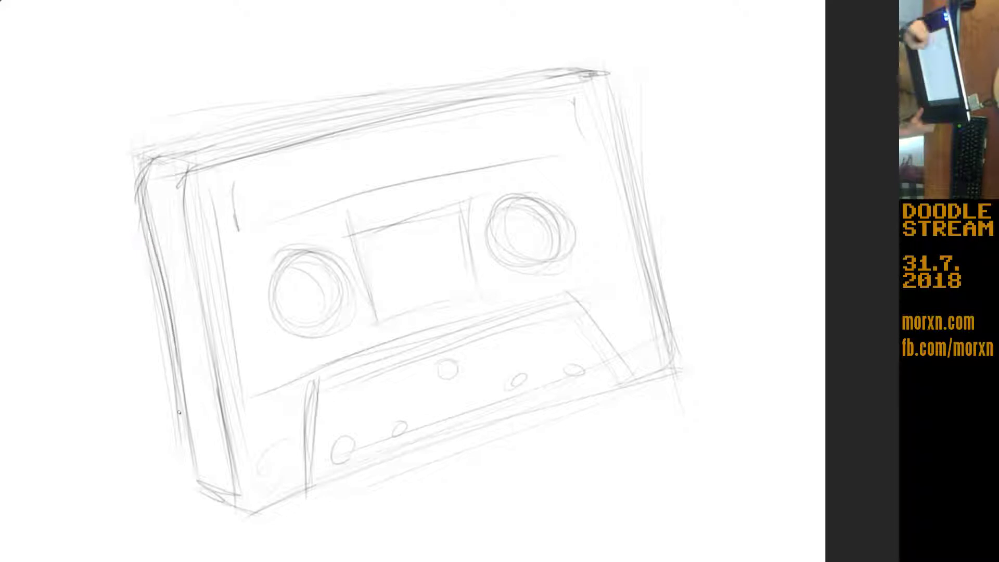
{"action": "mouse_move", "coordinate": [165, 292]}
{"action": "left_mouse_down"}
{"action": "mouse_move", "coordinate": [192, 475]}
{"action": "mouse_move", "coordinate": [246, 524]}
{"action": "mouse_move", "coordinate": [314, 496]}
{"action": "left_mouse_up"}
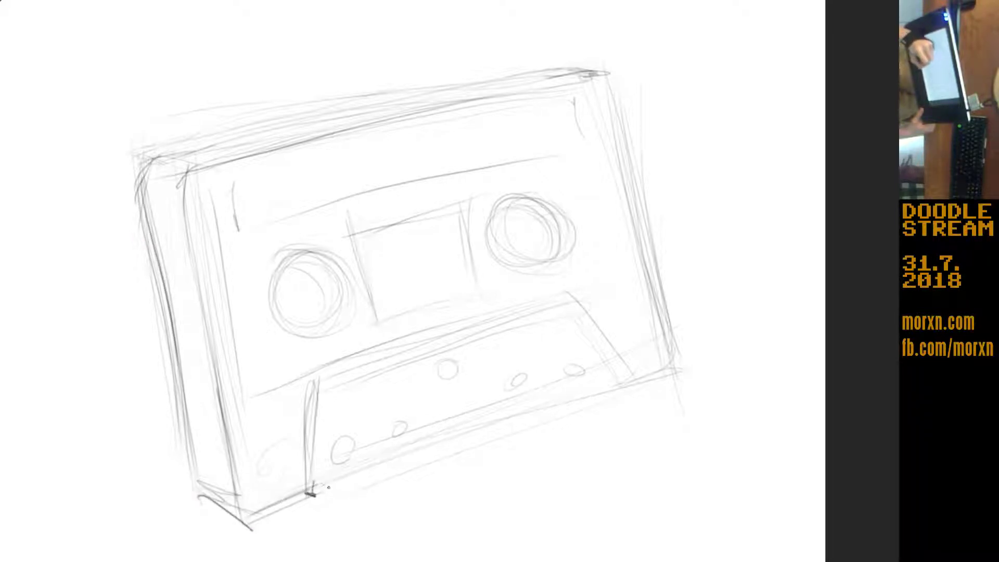
{"action": "mouse_move", "coordinate": [220, 159]}
{"action": "left_mouse_down"}
{"action": "mouse_move", "coordinate": [488, 102]}
{"action": "mouse_move", "coordinate": [427, 106]}
{"action": "left_mouse_up"}
{"action": "left_click_drag", "start_coordinate": [299, 76], "coordinate": [297, 120]}
{"action": "left_click_drag", "start_coordinate": [297, 118], "coordinate": [285, 399]}
{"action": "left_click_drag", "start_coordinate": [291, 140], "coordinate": [285, 400]}
{"action": "left_click_drag", "start_coordinate": [305, 100], "coordinate": [299, 416]}
Step: Darken the lower label's bottom and right edges and the tape window outline
{"action": "left_click_drag", "start_coordinate": [384, 386], "coordinate": [301, 412]}
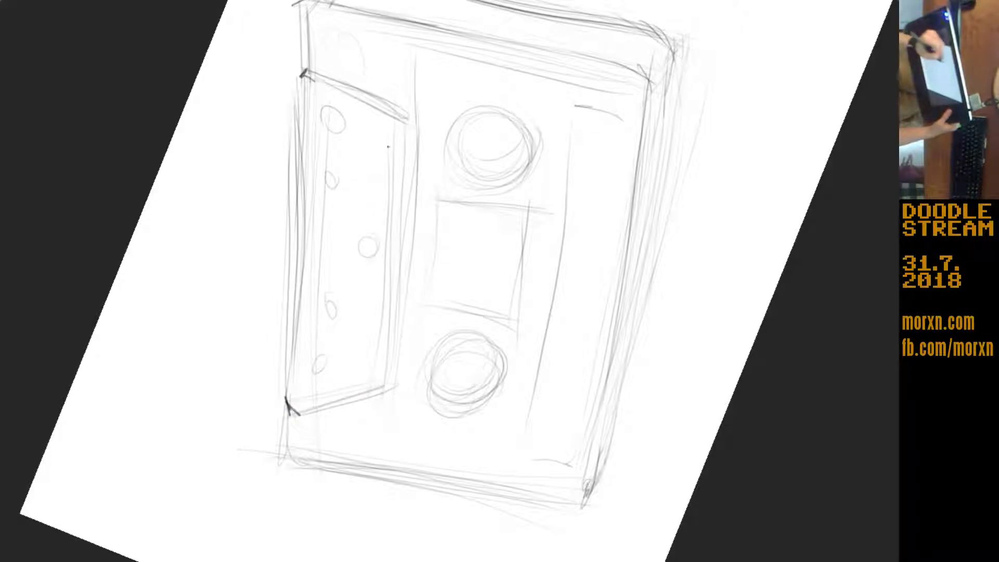
{"action": "left_click_drag", "start_coordinate": [396, 130], "coordinate": [392, 269]}
{"action": "left_click_drag", "start_coordinate": [398, 161], "coordinate": [386, 389]}
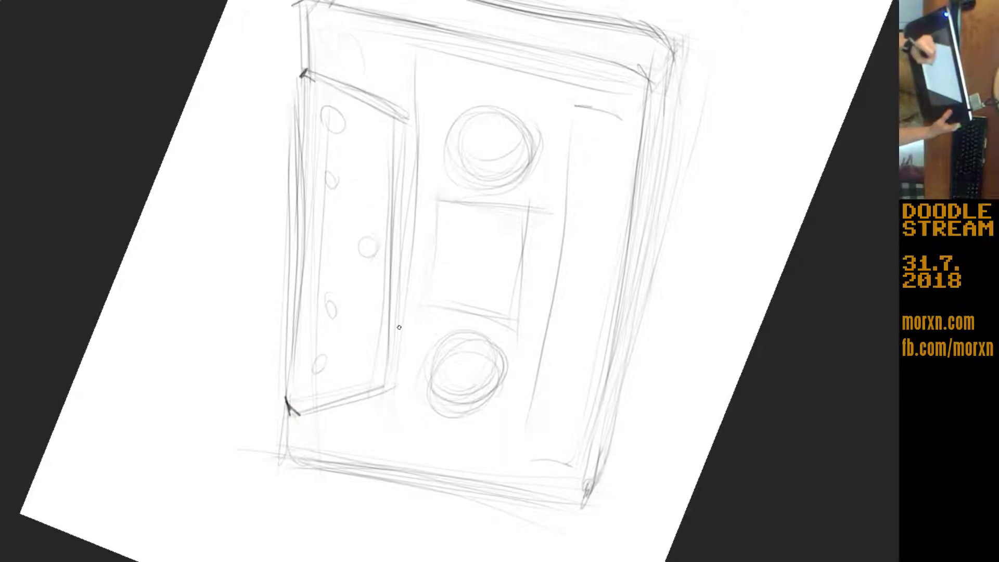
{"action": "mouse_move", "coordinate": [435, 213]}
{"action": "left_mouse_down"}
{"action": "mouse_move", "coordinate": [428, 307]}
{"action": "mouse_move", "coordinate": [228, 113]}
{"action": "mouse_move", "coordinate": [261, 475]}
{"action": "mouse_move", "coordinate": [467, 247]}
{"action": "left_mouse_up"}
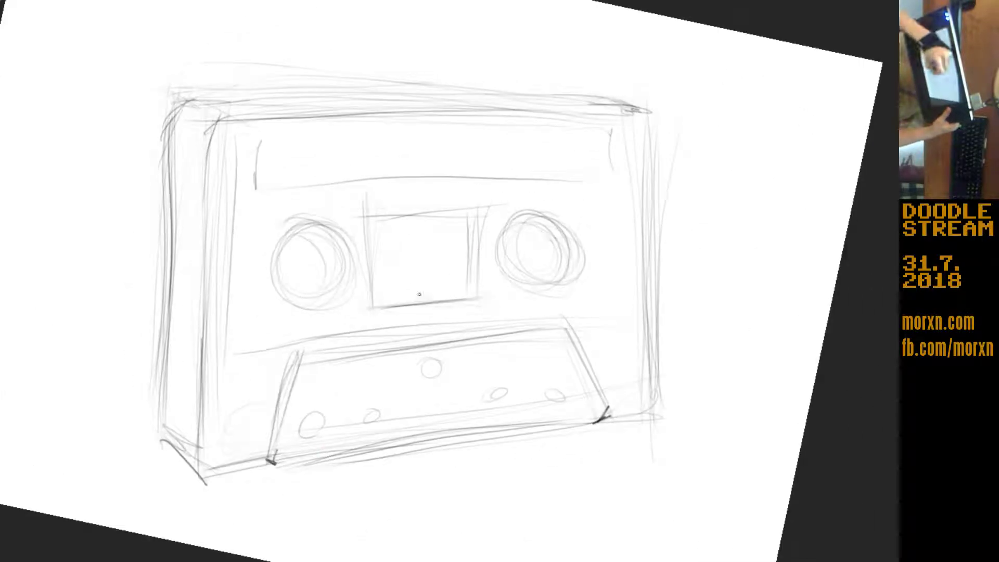
{"action": "left_click_drag", "start_coordinate": [402, 297], "coordinate": [481, 291]}
{"action": "left_click_drag", "start_coordinate": [475, 216], "coordinate": [473, 267]}
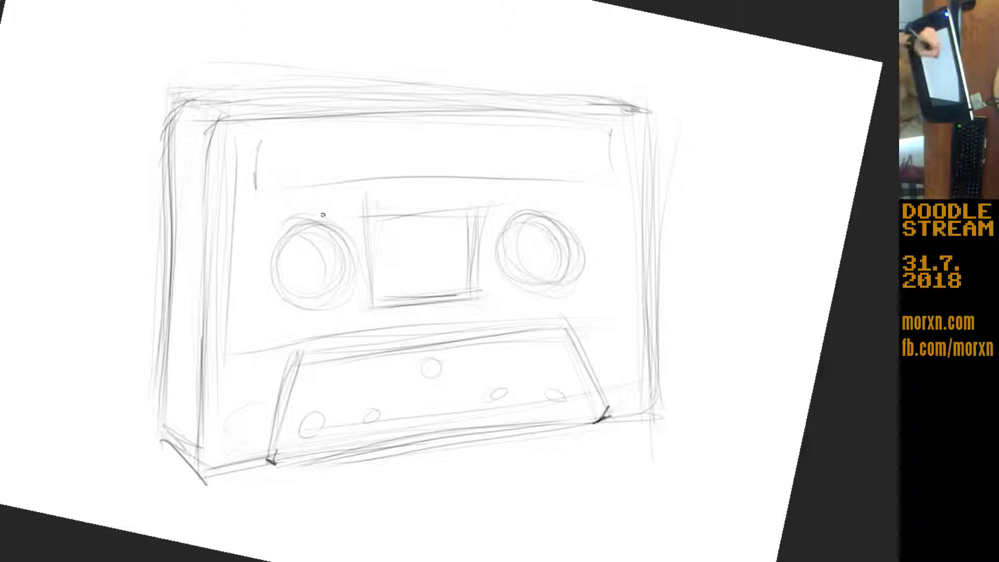
Step: Clean up both reels, firm the centre window's left edge, and mirror the view
{"action": "left_click_drag", "start_coordinate": [289, 241], "coordinate": [298, 248]}
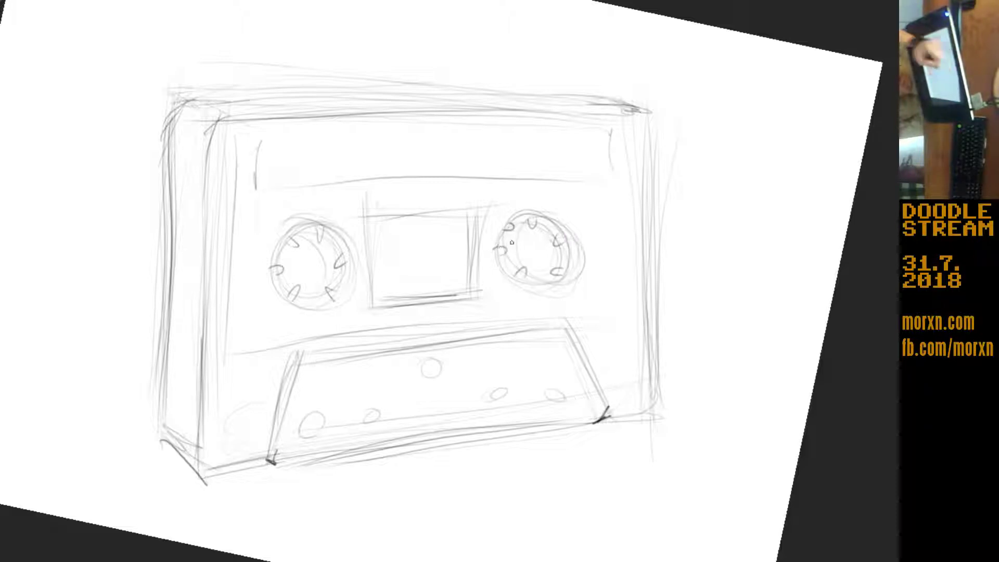
{"action": "mouse_move", "coordinate": [515, 236]}
{"action": "left_mouse_down"}
{"action": "mouse_move", "coordinate": [517, 224]}
{"action": "mouse_move", "coordinate": [562, 260]}
{"action": "mouse_move", "coordinate": [562, 229]}
{"action": "left_mouse_up"}
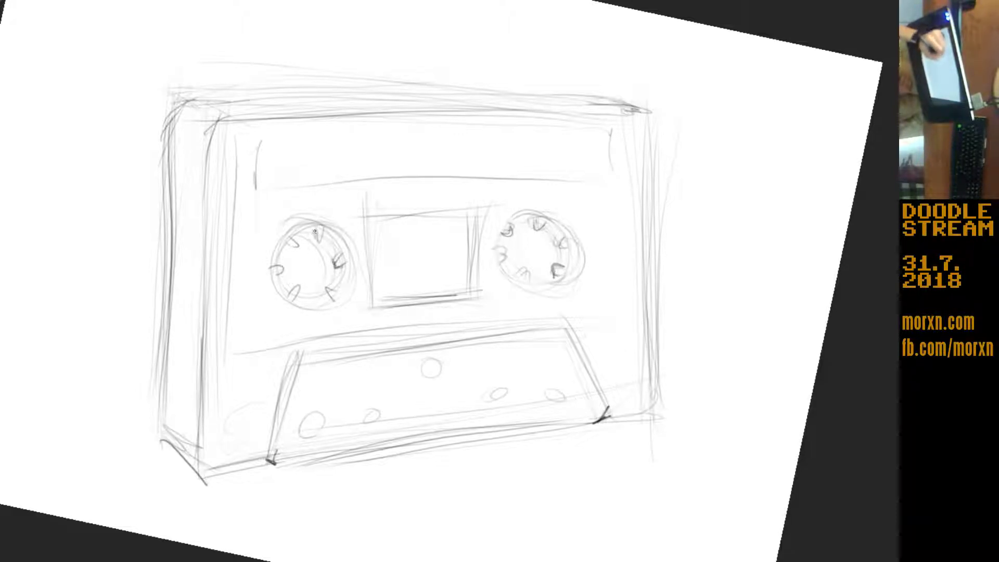
{"action": "left_click_drag", "start_coordinate": [375, 216], "coordinate": [374, 293]}
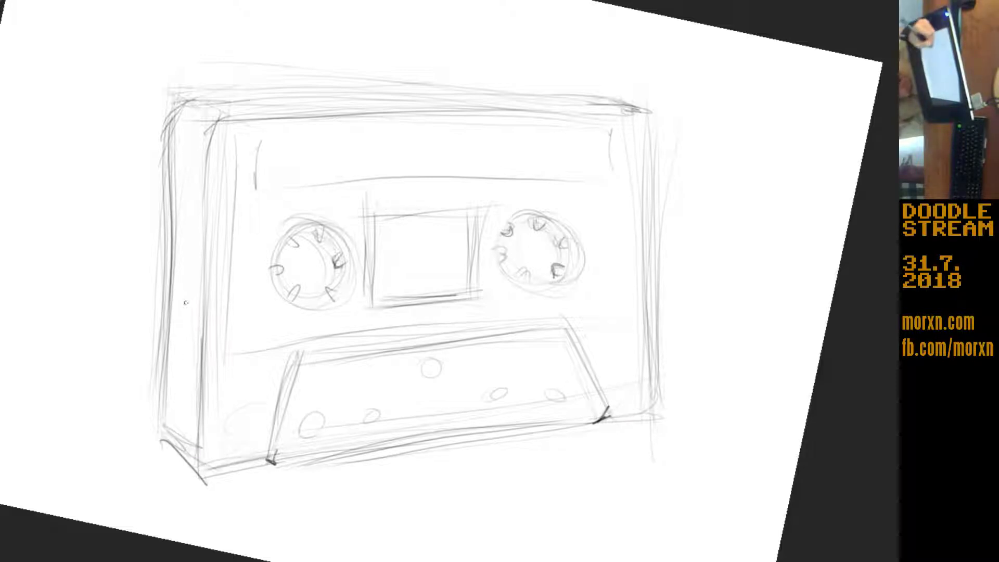
{"action": "key", "text": "m"}
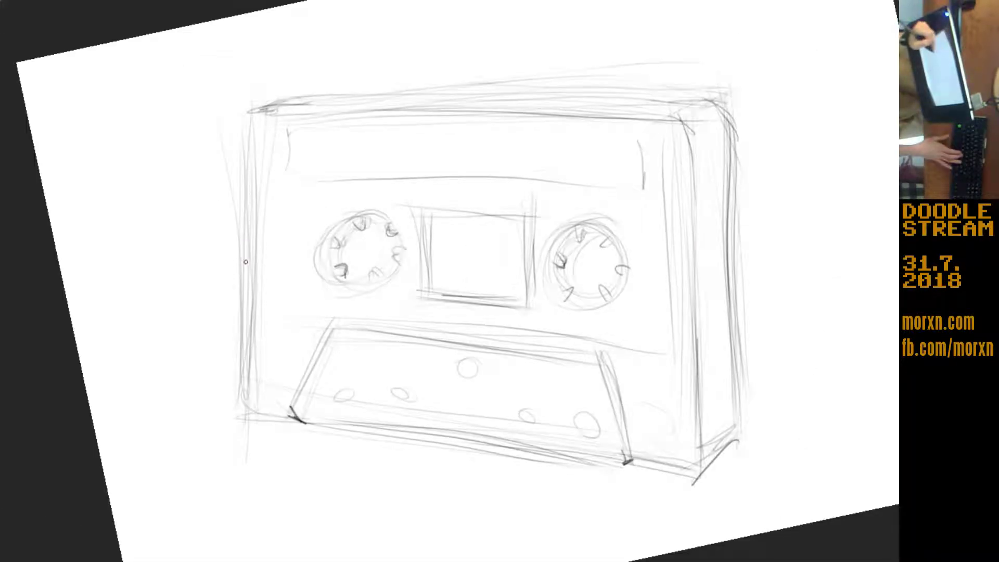
Step: Unmirror the view and darken the cassette's left and right edges
{"action": "key", "text": "m"}
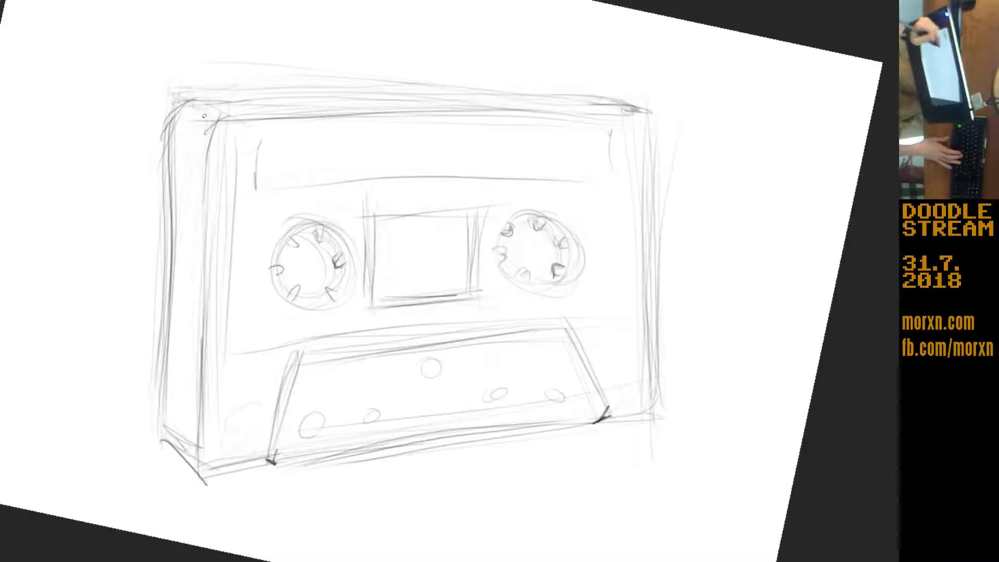
{"action": "mouse_move", "coordinate": [197, 128]}
{"action": "left_mouse_down"}
{"action": "mouse_move", "coordinate": [195, 431]}
{"action": "mouse_move", "coordinate": [184, 473]}
{"action": "mouse_move", "coordinate": [190, 134]}
{"action": "mouse_move", "coordinate": [179, 471]}
{"action": "left_mouse_up"}
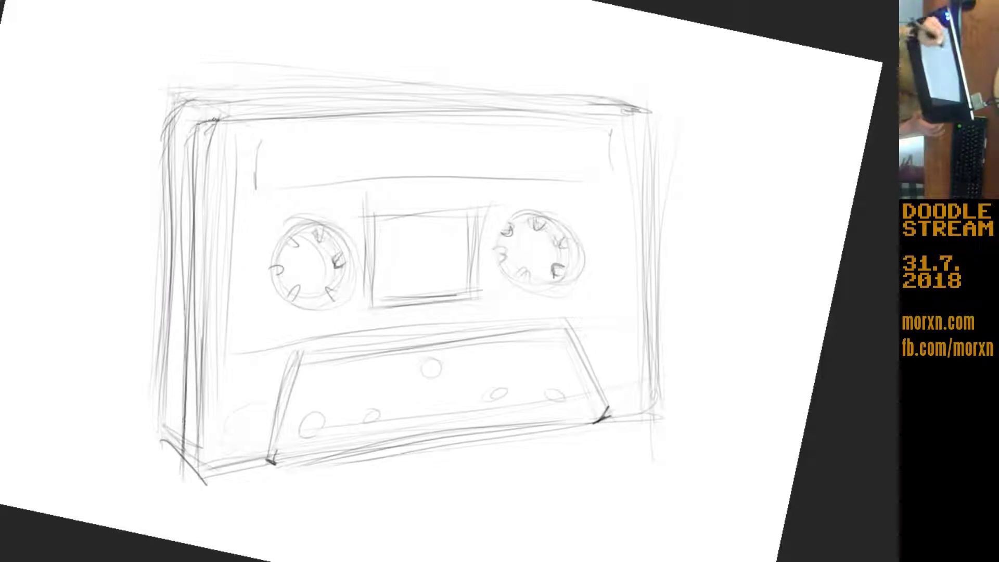
{"action": "mouse_move", "coordinate": [111, 468]}
{"action": "left_mouse_down"}
{"action": "mouse_move", "coordinate": [234, 123]}
{"action": "mouse_move", "coordinate": [426, 50]}
{"action": "left_mouse_up"}
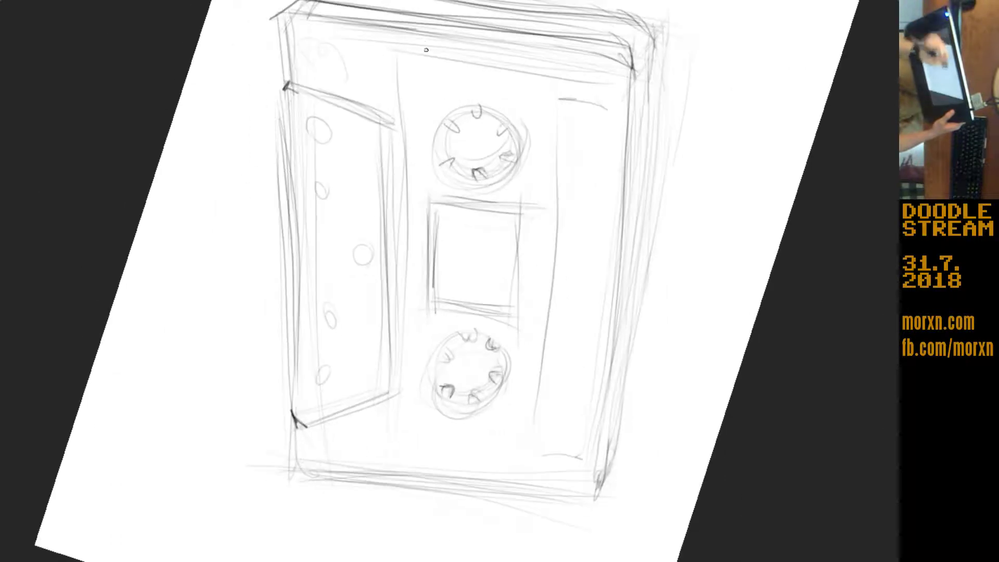
{"action": "left_click_drag", "start_coordinate": [631, 66], "coordinate": [600, 462]}
{"action": "left_click_drag", "start_coordinate": [624, 234], "coordinate": [618, 276]}
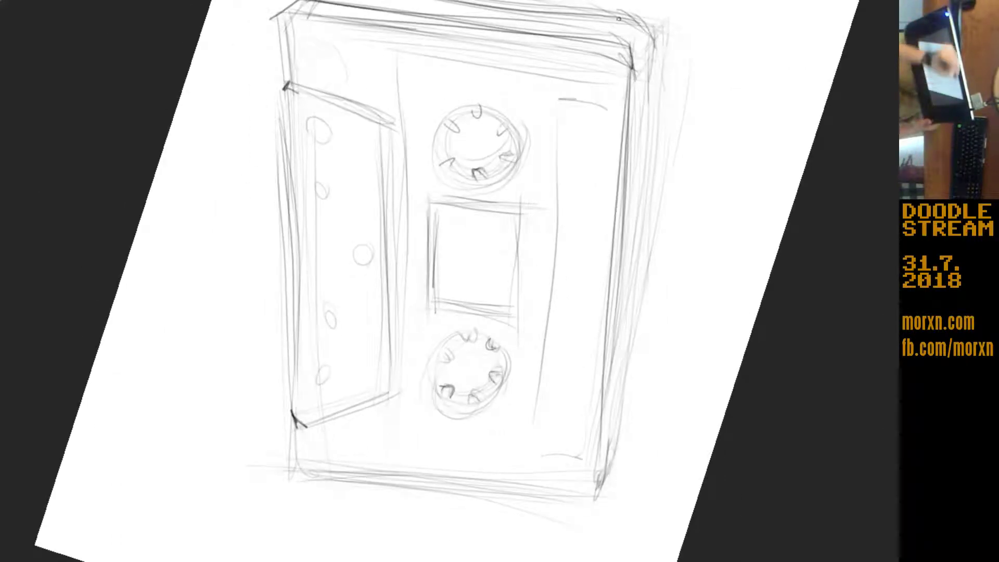
Step: Darken the left edge down to the corner, plus the top-left and top edges
{"action": "left_click_drag", "start_coordinate": [297, 414], "coordinate": [276, 41]}
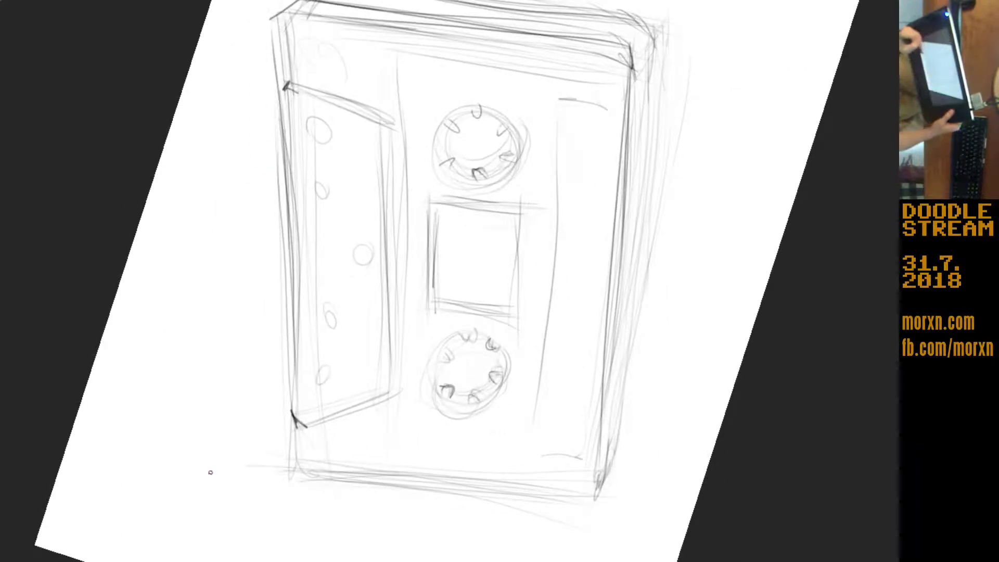
{"action": "left_click_drag", "start_coordinate": [209, 472], "coordinate": [225, 262]}
{"action": "left_click_drag", "start_coordinate": [224, 203], "coordinate": [296, 489]}
{"action": "left_click_drag", "start_coordinate": [279, 411], "coordinate": [241, 245]}
{"action": "mouse_move", "coordinate": [276, 179]}
{"action": "left_mouse_down"}
{"action": "mouse_move", "coordinate": [221, 206]}
{"action": "mouse_move", "coordinate": [231, 202]}
{"action": "left_mouse_up"}
{"action": "left_click_drag", "start_coordinate": [406, 133], "coordinate": [581, 63]}
Step: Rotate the view repeatedly while adding strokes along the cassette's left edge
{"action": "left_click_drag", "start_coordinate": [239, 437], "coordinate": [319, 196]}
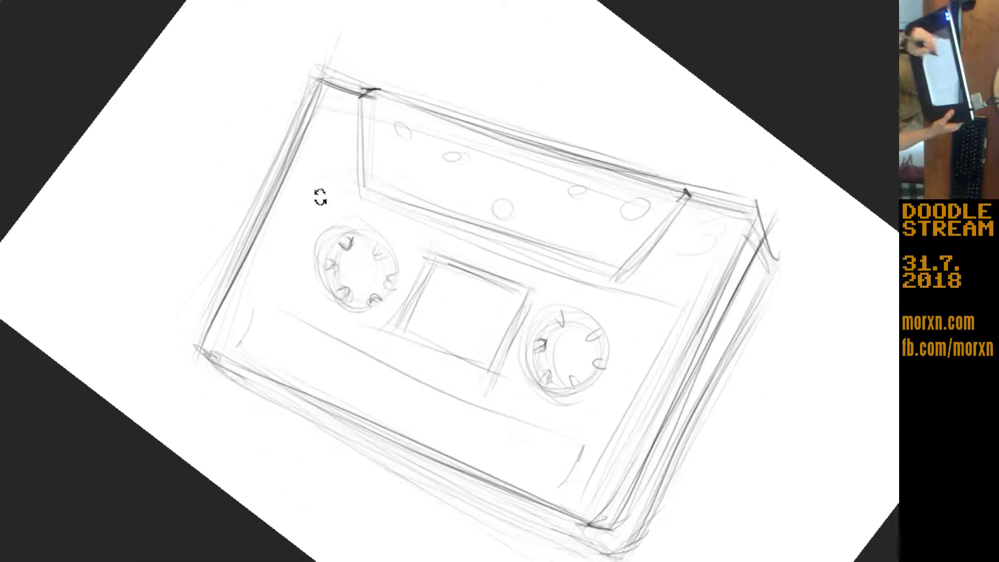
{"action": "left_click_drag", "start_coordinate": [243, 127], "coordinate": [239, 182]}
{"action": "left_click_drag", "start_coordinate": [217, 263], "coordinate": [223, 163]}
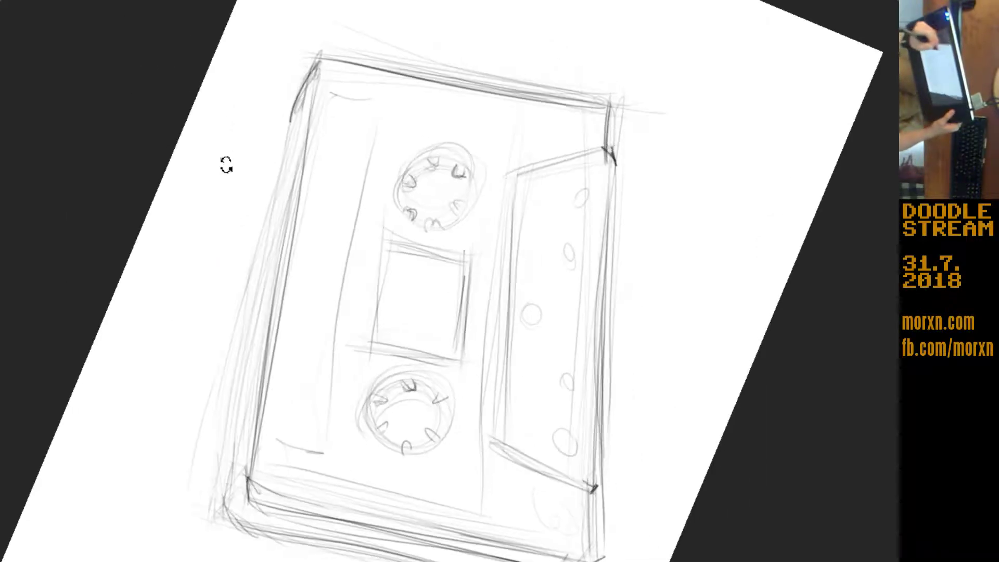
{"action": "left_click_drag", "start_coordinate": [296, 104], "coordinate": [221, 530]}
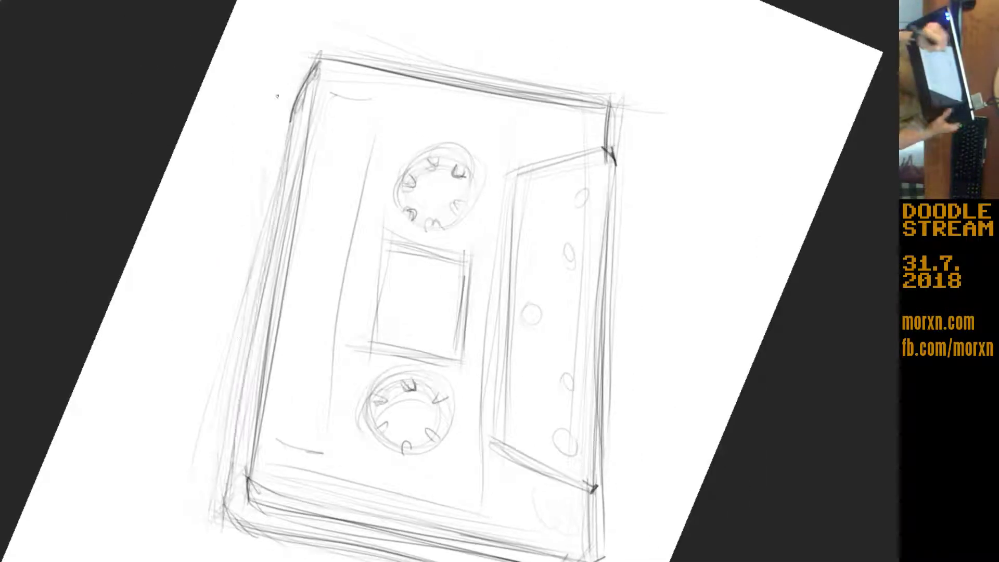
{"action": "left_click_drag", "start_coordinate": [279, 97], "coordinate": [216, 515]}
{"action": "mouse_move", "coordinate": [201, 297]}
{"action": "left_mouse_down"}
{"action": "mouse_move", "coordinate": [227, 162]}
{"action": "mouse_move", "coordinate": [235, 406]}
{"action": "left_mouse_up"}
{"action": "mouse_move", "coordinate": [117, 197]}
{"action": "left_mouse_down"}
{"action": "mouse_move", "coordinate": [137, 234]}
{"action": "mouse_move", "coordinate": [135, 270]}
{"action": "left_mouse_up"}
{"action": "left_click_drag", "start_coordinate": [130, 218], "coordinate": [213, 505]}
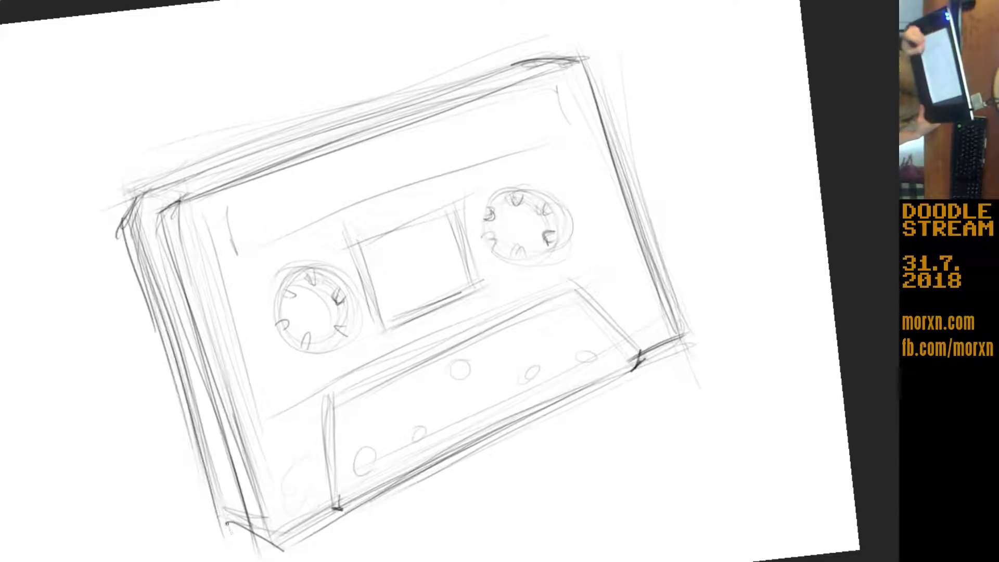
Step: Darken the inner top-left corner and hatch shading along the lower-left side and panel
{"action": "left_click_drag", "start_coordinate": [132, 221], "coordinate": [152, 185]}
{"action": "left_click_drag", "start_coordinate": [157, 235], "coordinate": [179, 200]}
{"action": "left_click_drag", "start_coordinate": [179, 202], "coordinate": [167, 266]}
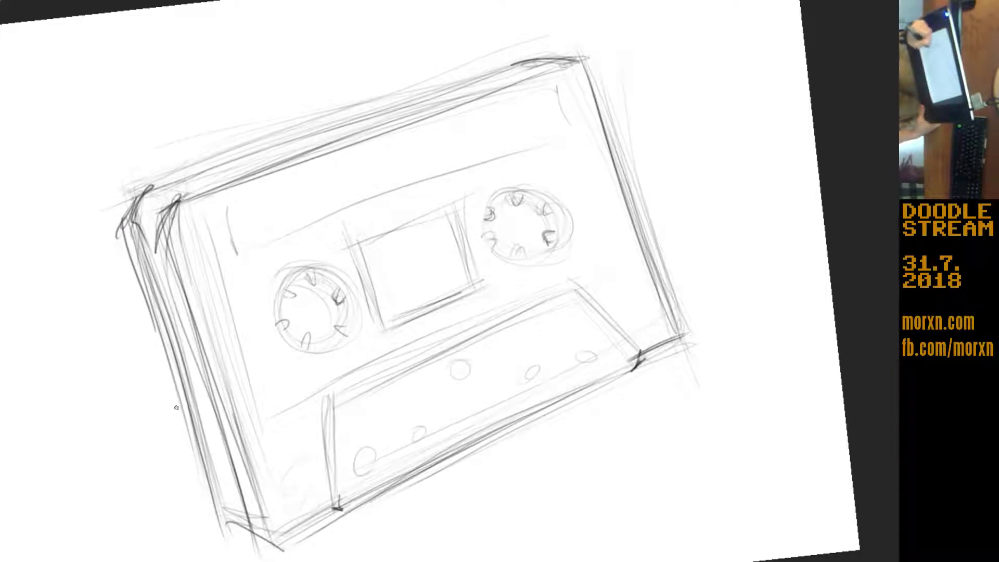
{"action": "left_click_drag", "start_coordinate": [255, 526], "coordinate": [190, 429]}
{"action": "left_click_drag", "start_coordinate": [338, 409], "coordinate": [341, 510]}
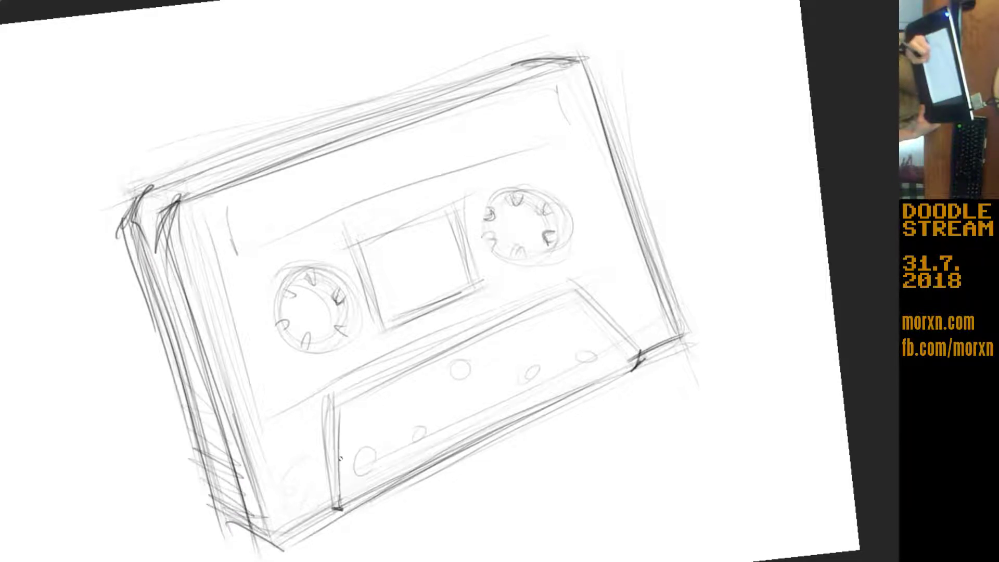
{"action": "left_click_drag", "start_coordinate": [380, 390], "coordinate": [349, 473]}
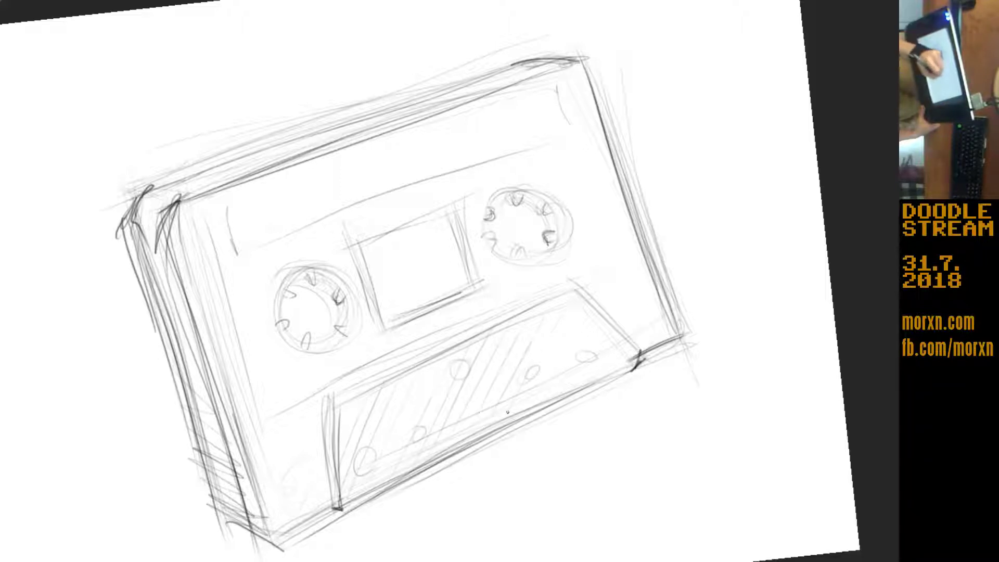
Step: Cross-hatch the lower tape panel with diagonal pencil strokes from two angles
{"action": "left_click_drag", "start_coordinate": [551, 333], "coordinate": [534, 364]}
{"action": "left_click_drag", "start_coordinate": [564, 331], "coordinate": [545, 367]}
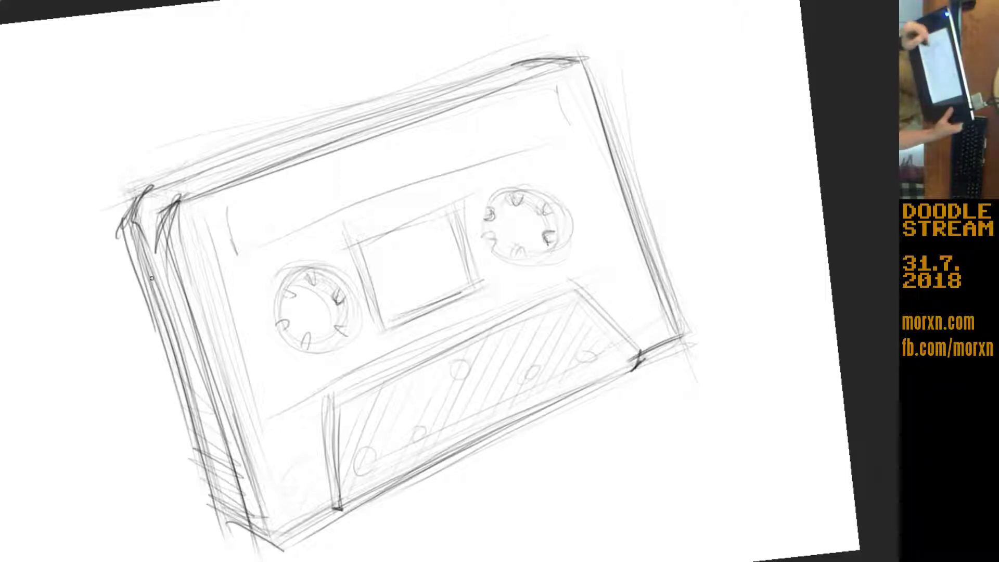
{"action": "left_click_drag", "start_coordinate": [164, 300], "coordinate": [190, 208]}
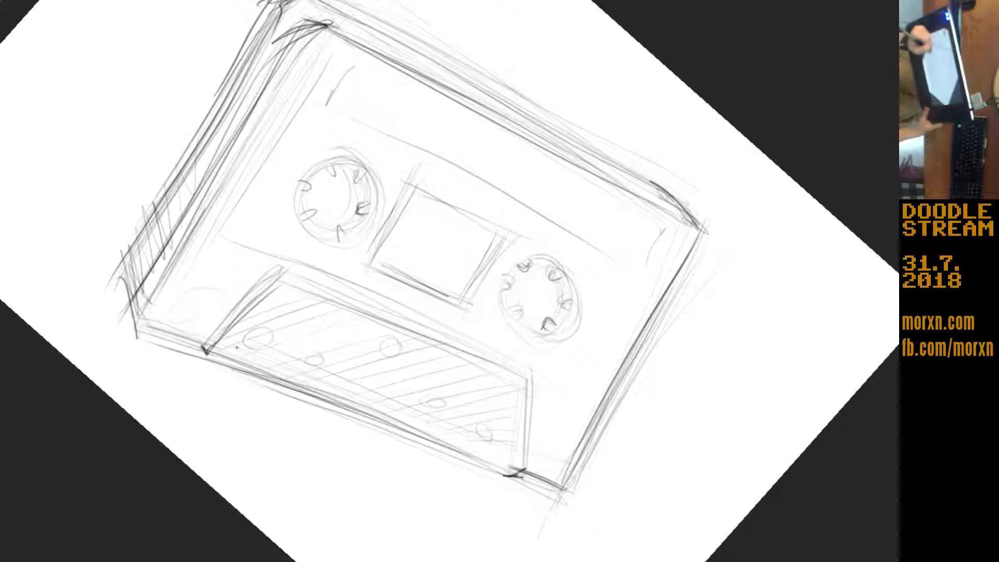
{"action": "left_click_drag", "start_coordinate": [386, 366], "coordinate": [398, 382]}
{"action": "left_click_drag", "start_coordinate": [414, 366], "coordinate": [465, 454]}
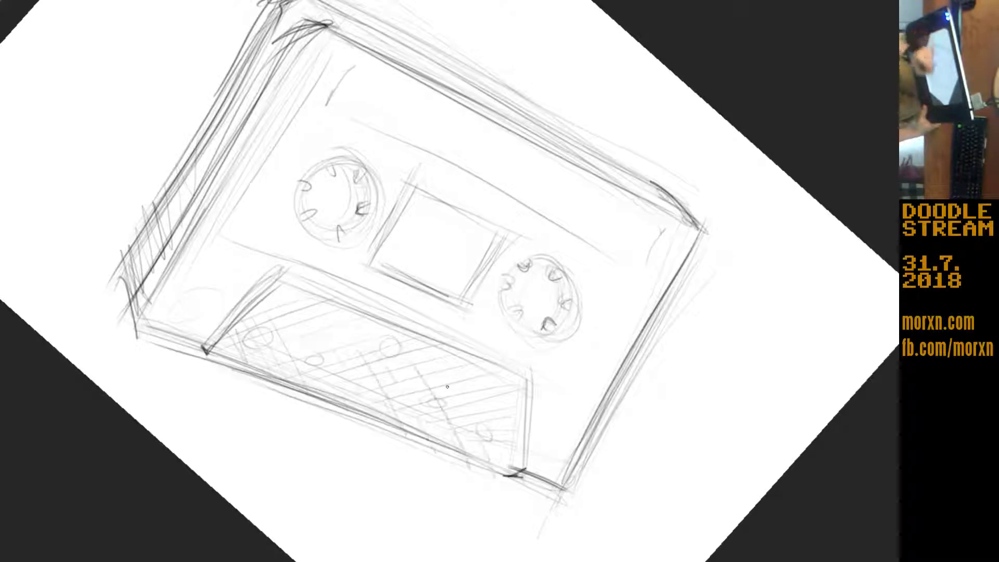
{"action": "left_click_drag", "start_coordinate": [340, 326], "coordinate": [365, 360]}
{"action": "left_click_drag", "start_coordinate": [441, 378], "coordinate": [481, 441]}
{"action": "mouse_move", "coordinate": [498, 423]}
{"action": "left_mouse_down"}
{"action": "mouse_move", "coordinate": [522, 467]}
{"action": "mouse_move", "coordinate": [528, 446]}
{"action": "left_mouse_up"}
Step: Add short vertical strokes and faint strokes along the cassette's lower-left inner edge
{"action": "left_click_drag", "start_coordinate": [220, 246], "coordinate": [212, 375]}
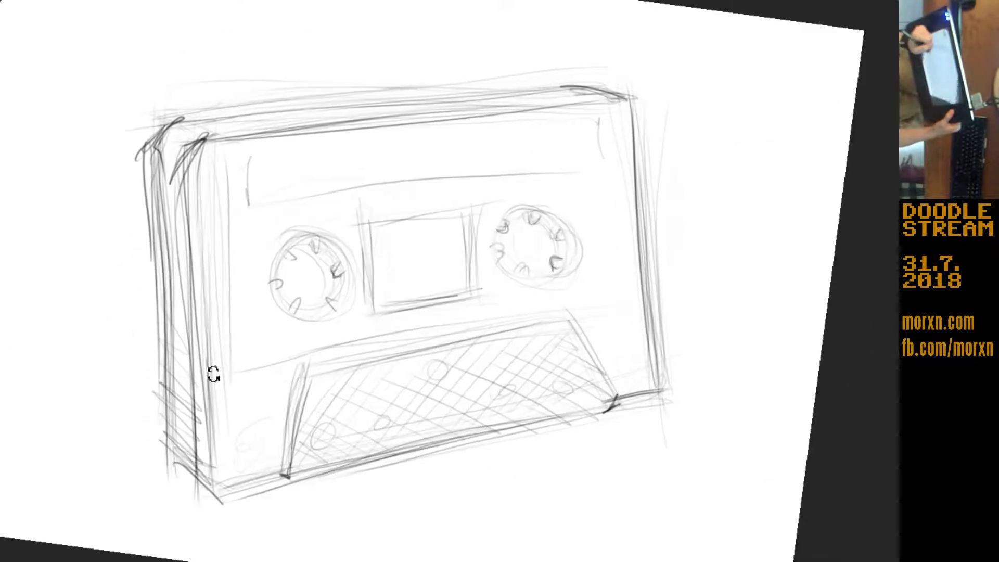
{"action": "mouse_move", "coordinate": [245, 219]}
{"action": "left_mouse_down"}
{"action": "mouse_move", "coordinate": [244, 156]}
{"action": "mouse_move", "coordinate": [244, 180]}
{"action": "left_mouse_up"}
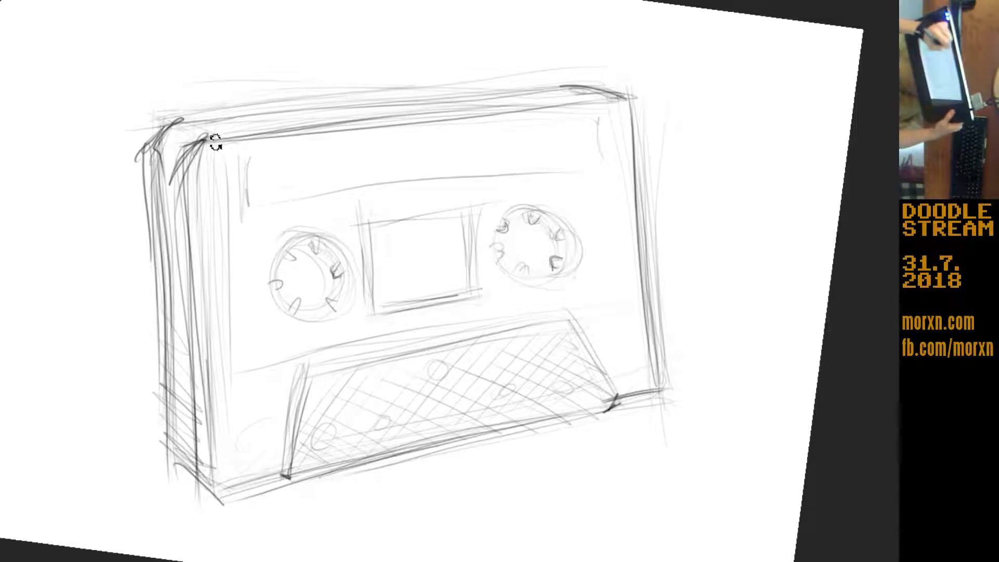
{"action": "left_click_drag", "start_coordinate": [216, 138], "coordinate": [201, 352]}
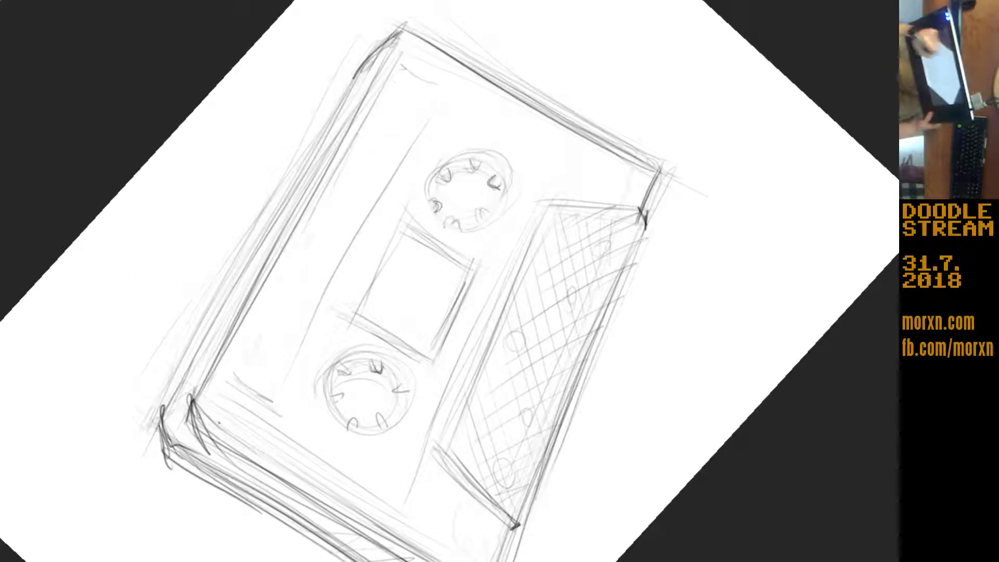
{"action": "left_click_drag", "start_coordinate": [255, 322], "coordinate": [217, 395]}
{"action": "left_click_drag", "start_coordinate": [329, 196], "coordinate": [265, 323]}
{"action": "left_click_drag", "start_coordinate": [241, 379], "coordinate": [226, 409]}
{"action": "left_click_drag", "start_coordinate": [333, 178], "coordinate": [283, 275]}
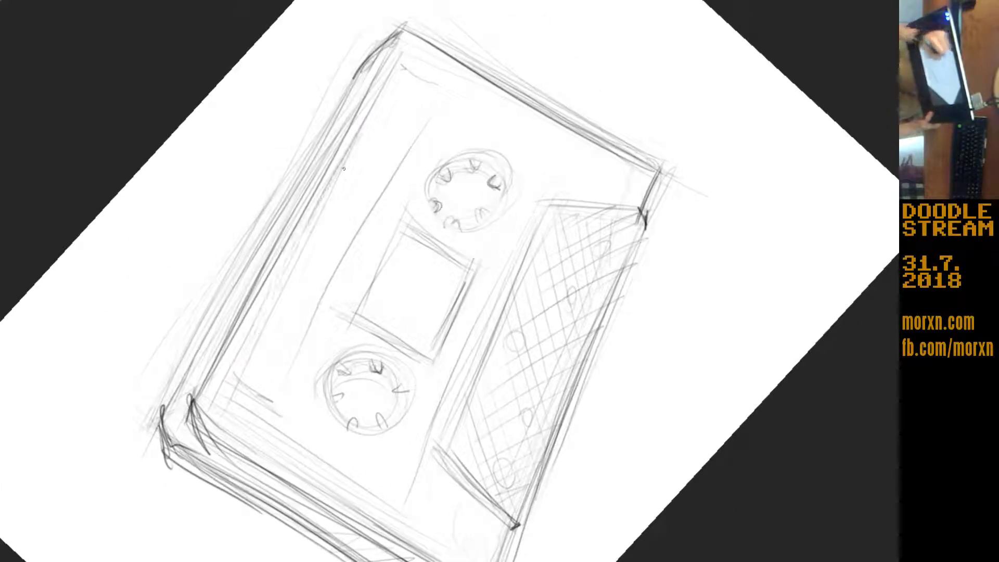
{"action": "left_click_drag", "start_coordinate": [406, 64], "coordinate": [313, 227]}
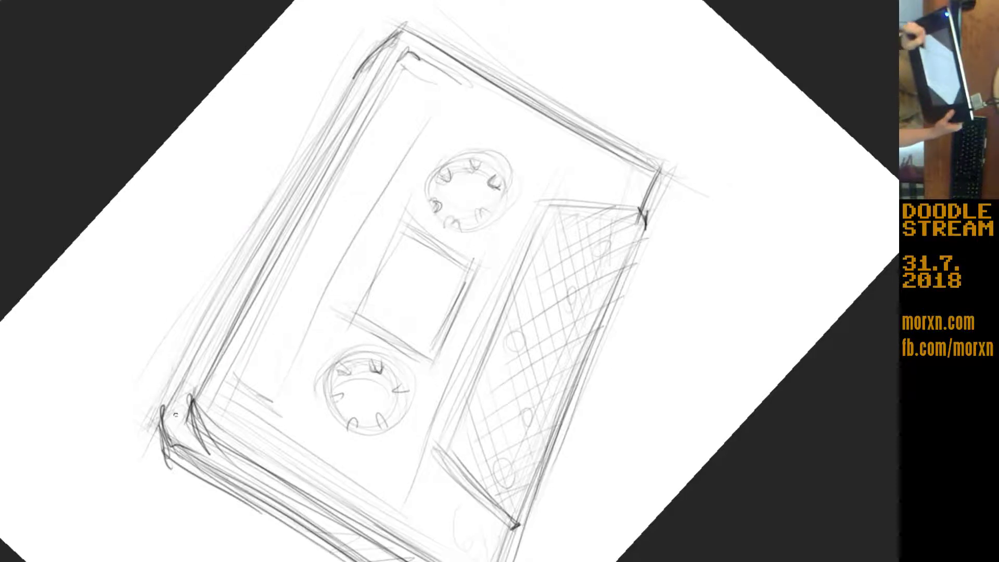
Step: Darken the cassette's left and top inner edges
{"action": "mouse_move", "coordinate": [239, 217]}
{"action": "left_mouse_down"}
{"action": "mouse_move", "coordinate": [198, 185]}
{"action": "mouse_move", "coordinate": [209, 307]}
{"action": "left_mouse_up"}
{"action": "left_click_drag", "start_coordinate": [200, 166], "coordinate": [212, 339]}
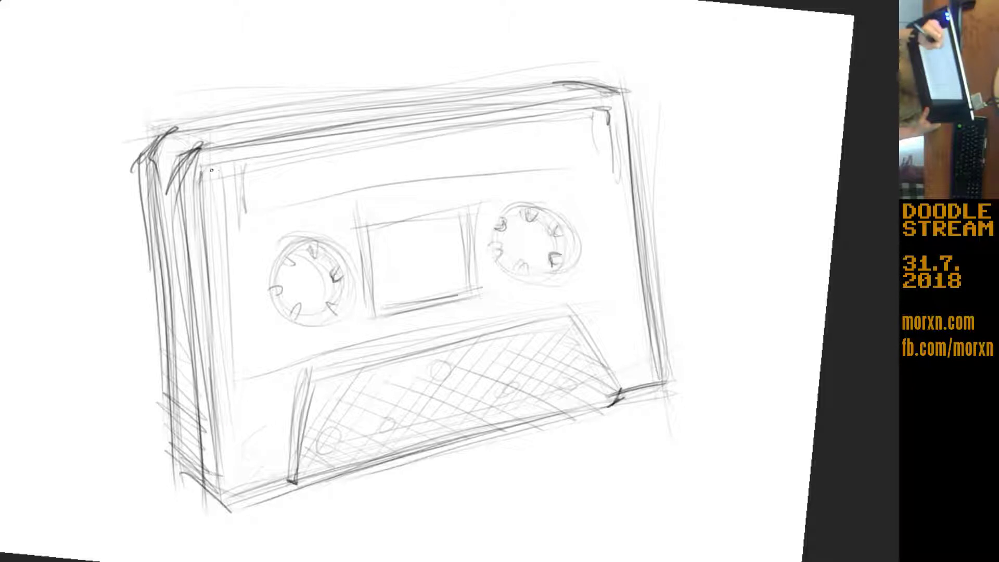
{"action": "mouse_move", "coordinate": [211, 169]}
{"action": "left_mouse_down"}
{"action": "mouse_move", "coordinate": [214, 240]}
{"action": "mouse_move", "coordinate": [289, 152]}
{"action": "left_mouse_up"}
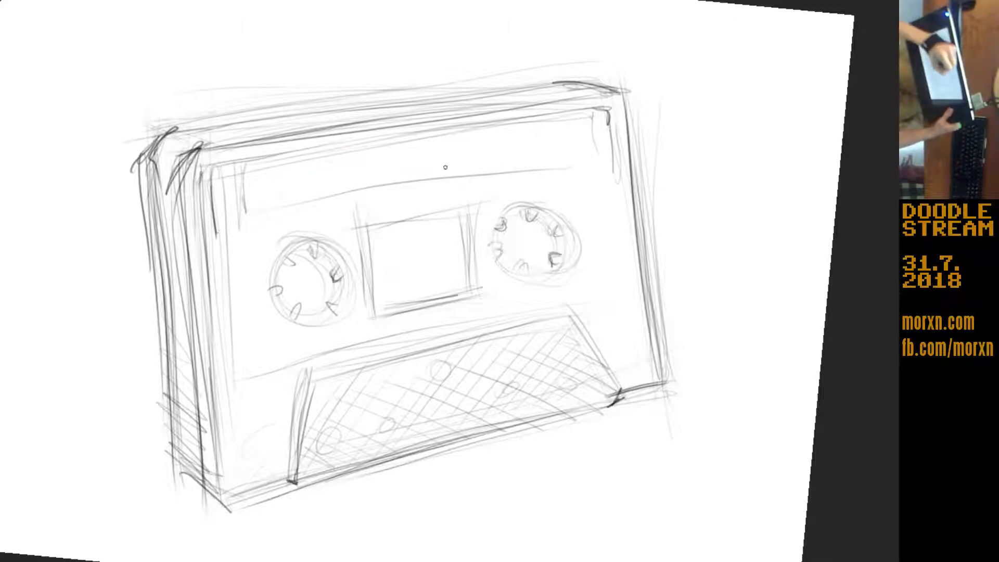
Step: Draw and reinforce the long edge of the label strip
{"action": "left_click_drag", "start_coordinate": [228, 162], "coordinate": [232, 408]}
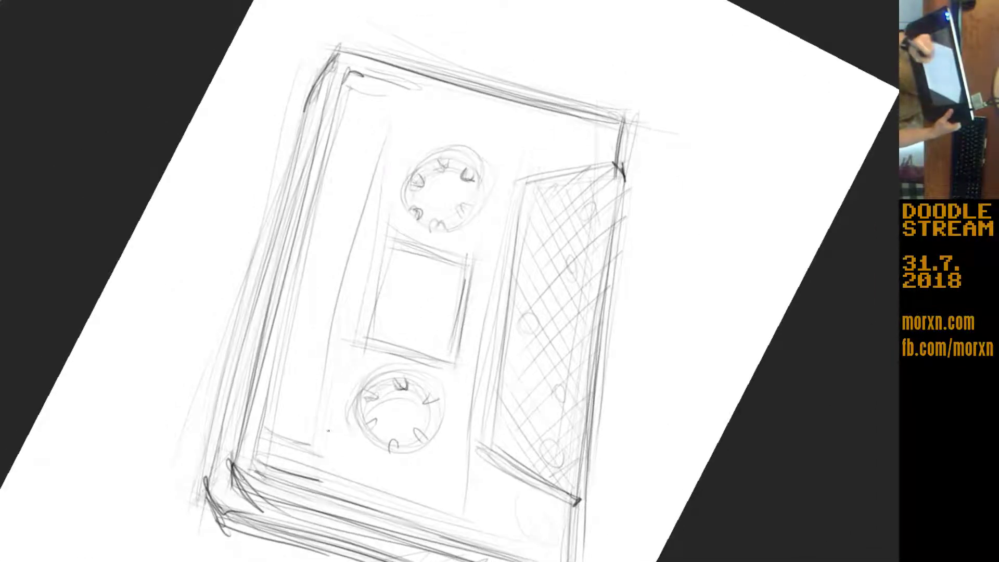
{"action": "left_click_drag", "start_coordinate": [333, 408], "coordinate": [382, 151]}
{"action": "left_click_drag", "start_coordinate": [353, 333], "coordinate": [396, 80]}
{"action": "left_click_drag", "start_coordinate": [366, 235], "coordinate": [399, 119]}
{"action": "left_click_drag", "start_coordinate": [400, 97], "coordinate": [340, 439]}
{"action": "left_click_drag", "start_coordinate": [380, 173], "coordinate": [337, 404]}
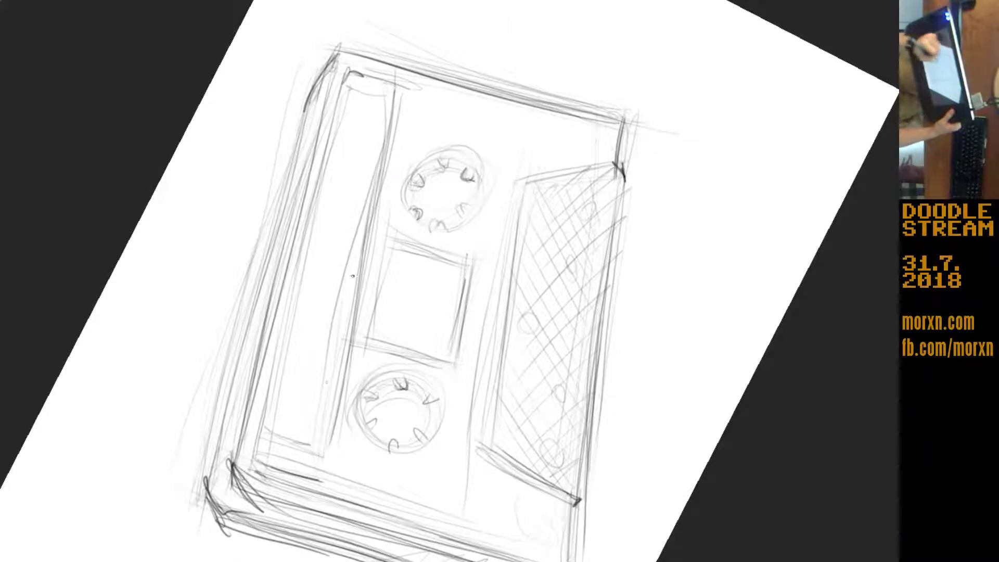
Step: Sketch long lines below the reels marking the lower section's top edge
{"action": "left_click_drag", "start_coordinate": [214, 348], "coordinate": [399, 147]}
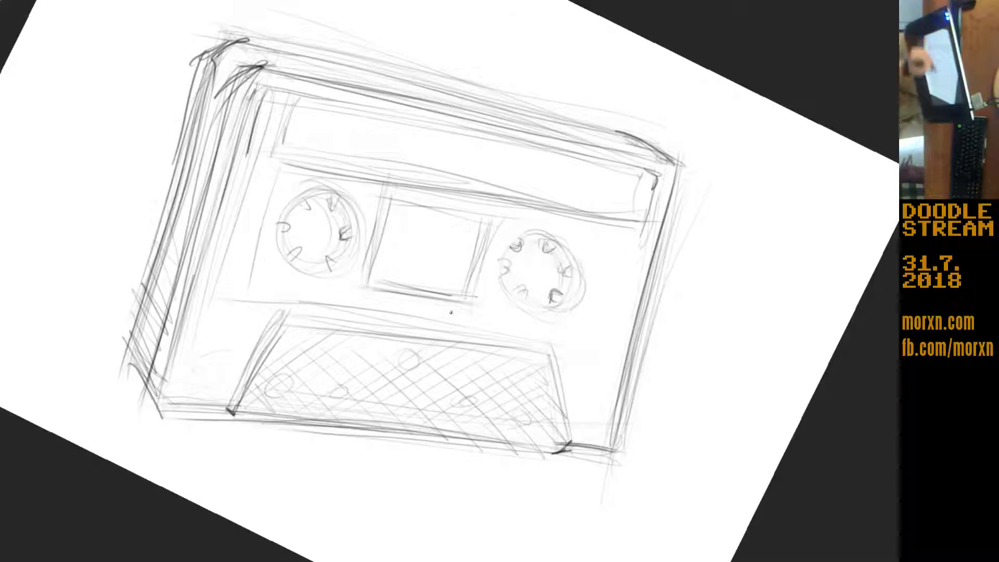
{"action": "mouse_move", "coordinate": [450, 312]}
{"action": "left_mouse_down"}
{"action": "mouse_move", "coordinate": [246, 284]}
{"action": "mouse_move", "coordinate": [595, 332]}
{"action": "left_mouse_up"}
{"action": "left_click_drag", "start_coordinate": [400, 293], "coordinate": [524, 311]}
{"action": "left_click_drag", "start_coordinate": [199, 274], "coordinate": [400, 293]}
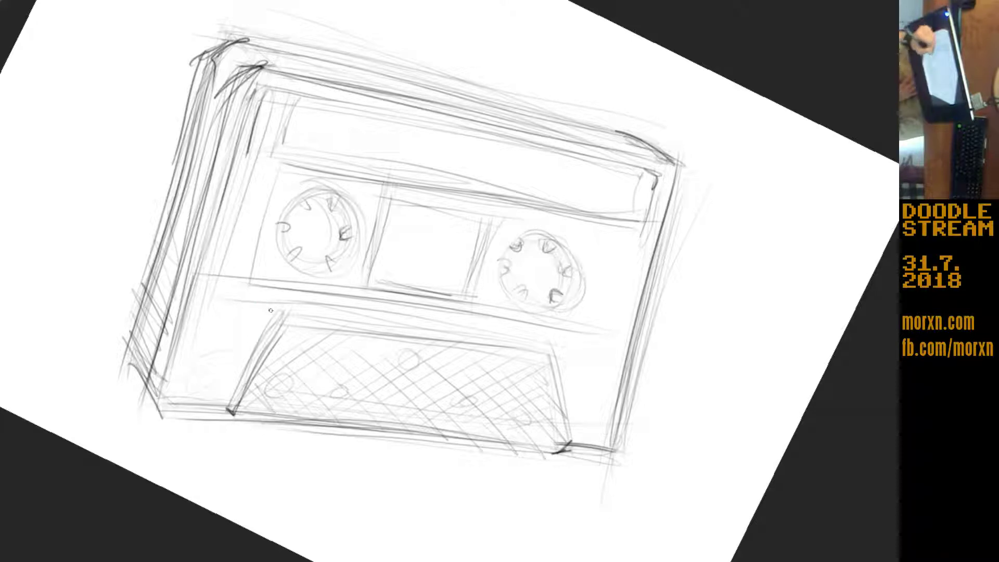
{"action": "left_click_drag", "start_coordinate": [457, 342], "coordinate": [333, 336]}
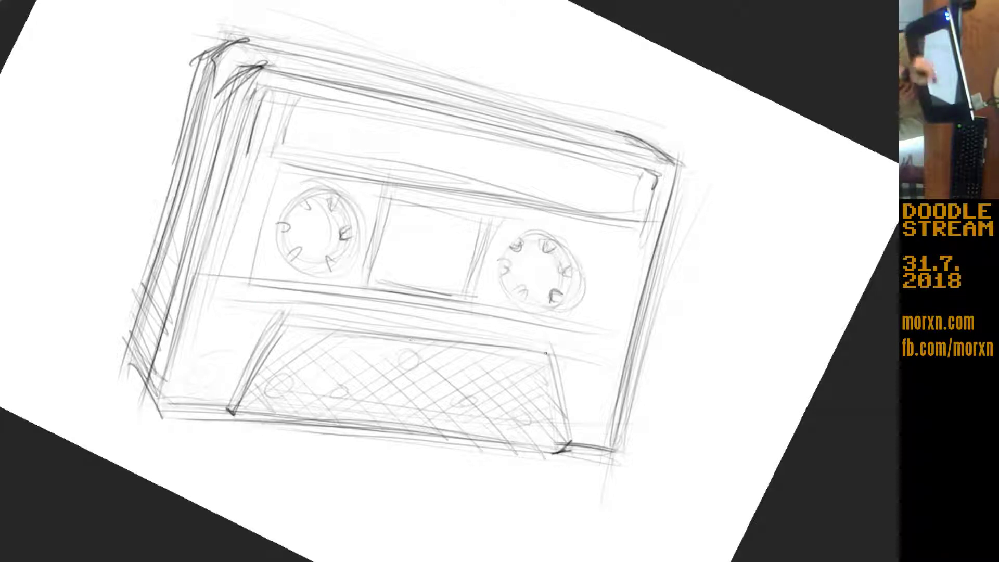
{"action": "mouse_move", "coordinate": [406, 337]}
{"action": "left_mouse_down"}
{"action": "mouse_move", "coordinate": [194, 320]}
{"action": "mouse_move", "coordinate": [189, 302]}
{"action": "left_mouse_up"}
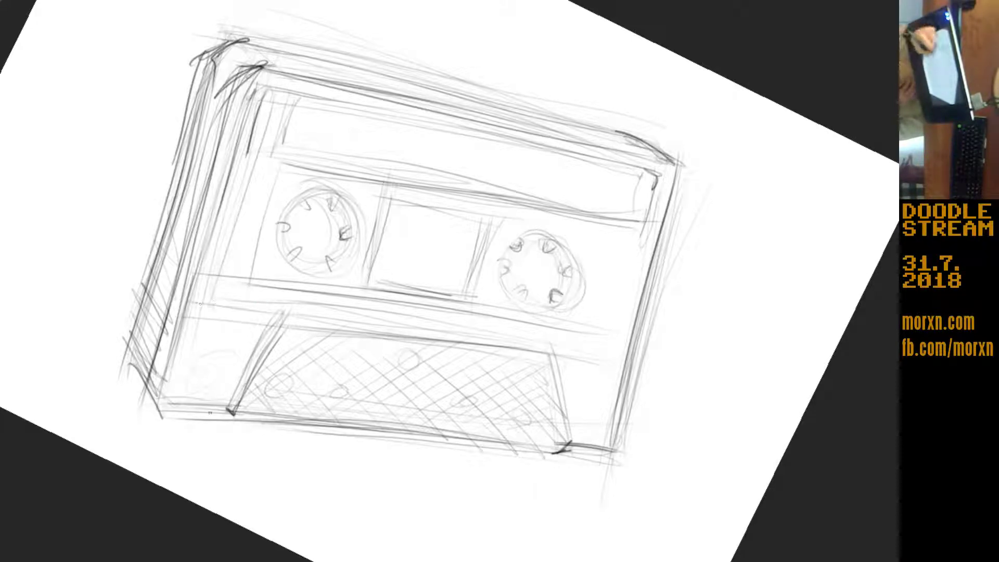
Step: Darken the lower tape window's left and right edges and reset the canvas rotation
{"action": "left_click_drag", "start_coordinate": [238, 244], "coordinate": [209, 414]}
{"action": "left_click_drag", "start_coordinate": [262, 332], "coordinate": [215, 400]}
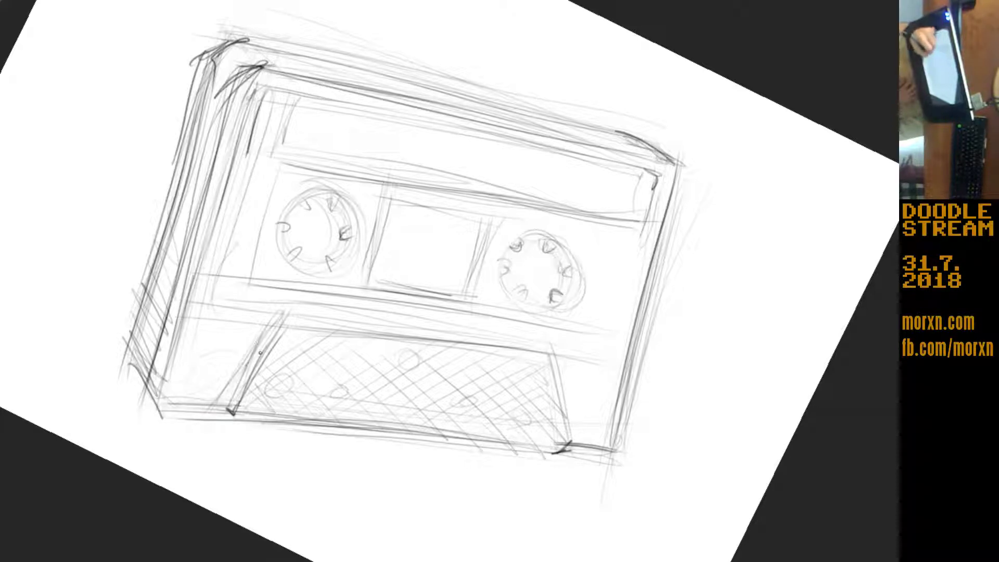
{"action": "mouse_move", "coordinate": [562, 359]}
{"action": "left_mouse_down"}
{"action": "mouse_move", "coordinate": [572, 445]}
{"action": "mouse_move", "coordinate": [533, 463]}
{"action": "left_mouse_up"}
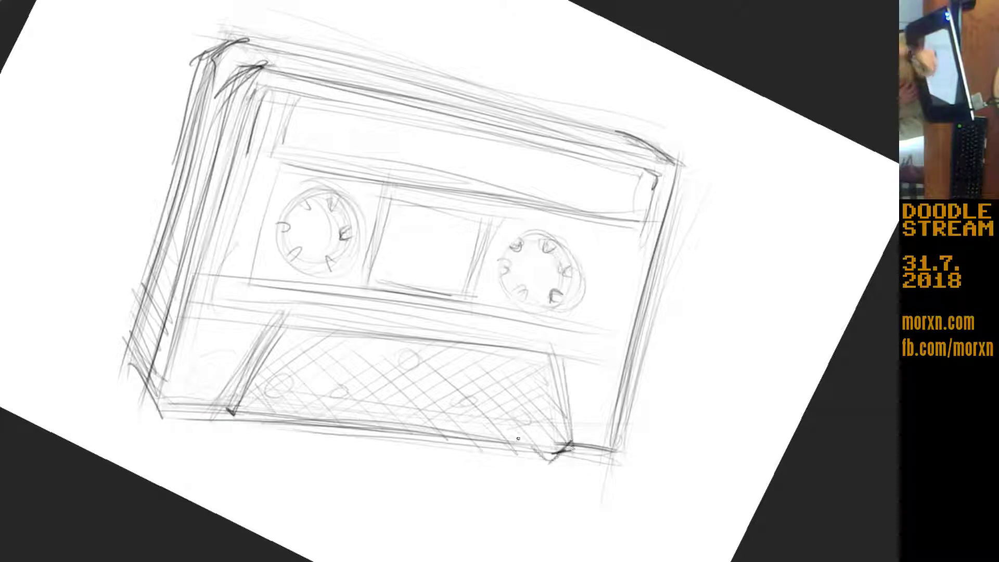
{"action": "key", "text": "5"}
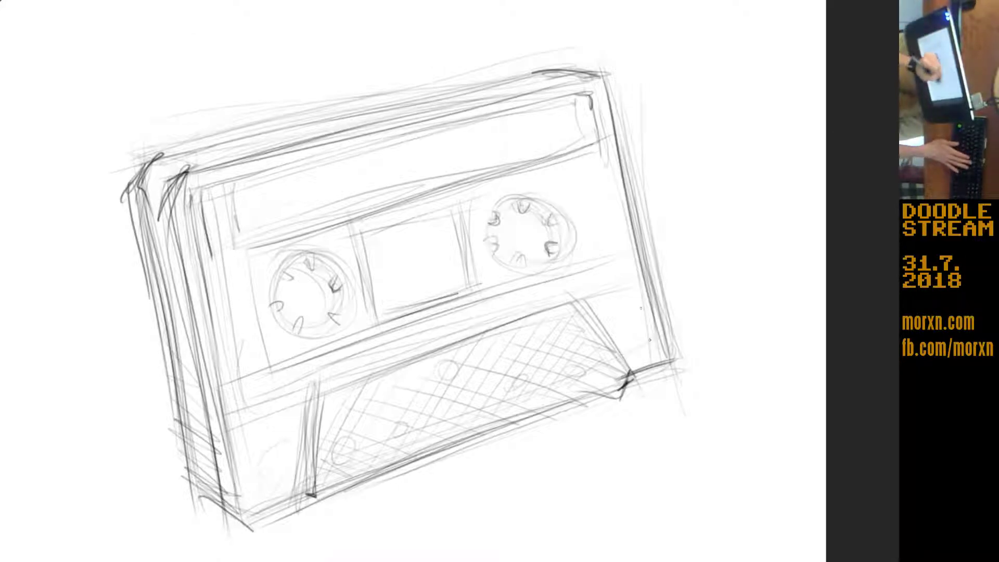
Step: Darken the cassette's right edge and both reel outlines
{"action": "left_click_drag", "start_coordinate": [613, 147], "coordinate": [641, 323]}
{"action": "left_click_drag", "start_coordinate": [626, 197], "coordinate": [642, 308]}
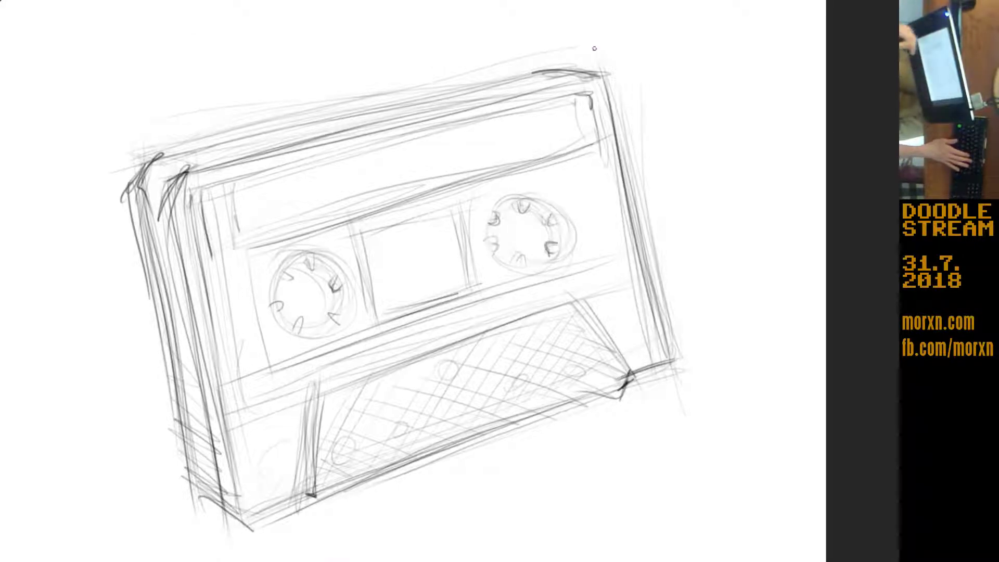
{"action": "left_click_drag", "start_coordinate": [460, 207], "coordinate": [471, 289]}
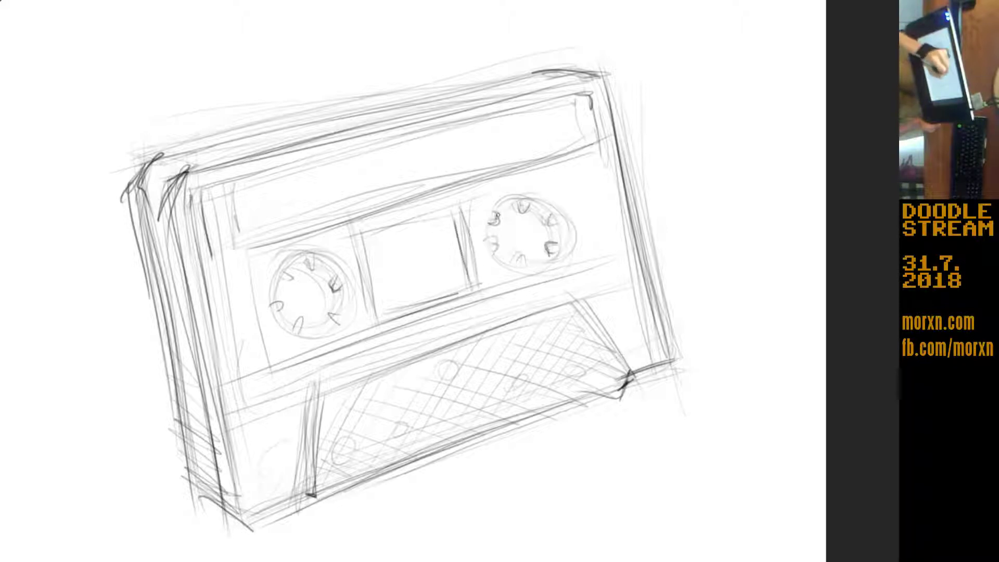
{"action": "left_click_drag", "start_coordinate": [526, 202], "coordinate": [501, 263]}
{"action": "left_click_drag", "start_coordinate": [489, 216], "coordinate": [529, 268]}
{"action": "left_click_drag", "start_coordinate": [540, 194], "coordinate": [565, 263]}
{"action": "left_click_drag", "start_coordinate": [560, 214], "coordinate": [495, 224]}
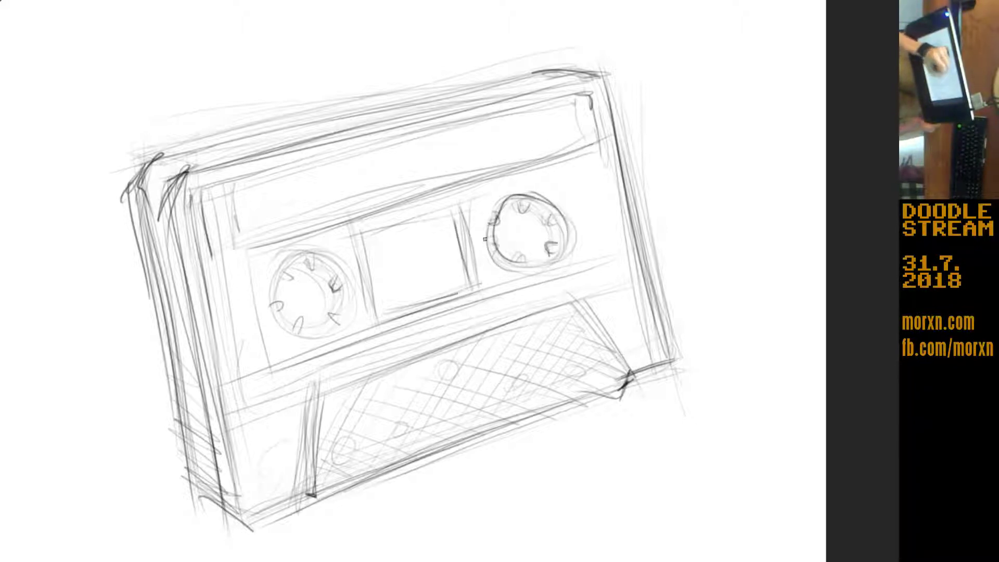
{"action": "mouse_move", "coordinate": [315, 257]}
{"action": "left_mouse_down"}
{"action": "mouse_move", "coordinate": [281, 321]}
{"action": "mouse_move", "coordinate": [313, 341]}
{"action": "left_mouse_up"}
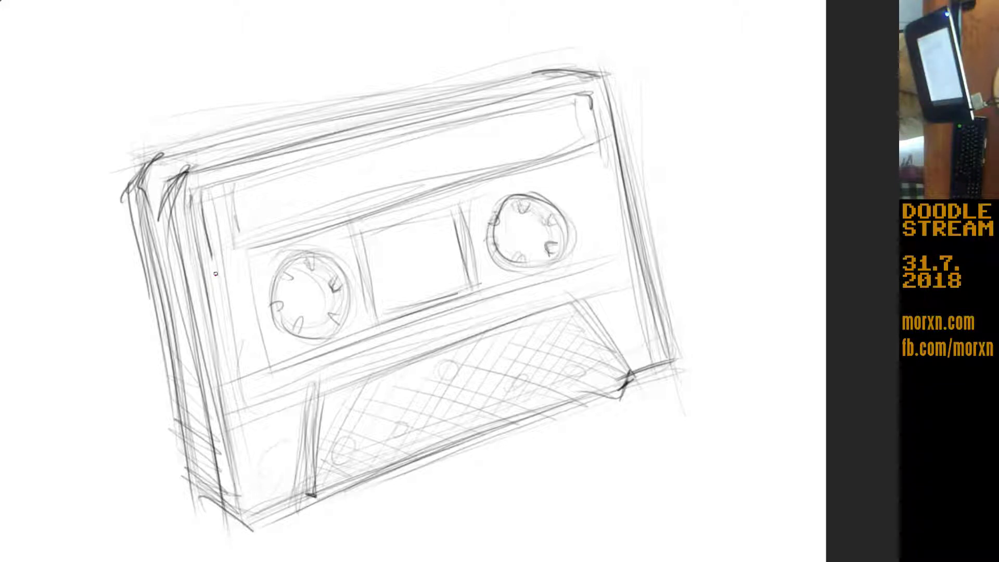
Step: Cross-hatch the cassette's lower-left corner and face
{"action": "left_click_drag", "start_coordinate": [236, 515], "coordinate": [260, 471]}
{"action": "mouse_move", "coordinate": [218, 402]}
{"action": "left_mouse_down"}
{"action": "mouse_move", "coordinate": [251, 405]}
{"action": "mouse_move", "coordinate": [267, 376]}
{"action": "left_mouse_up"}
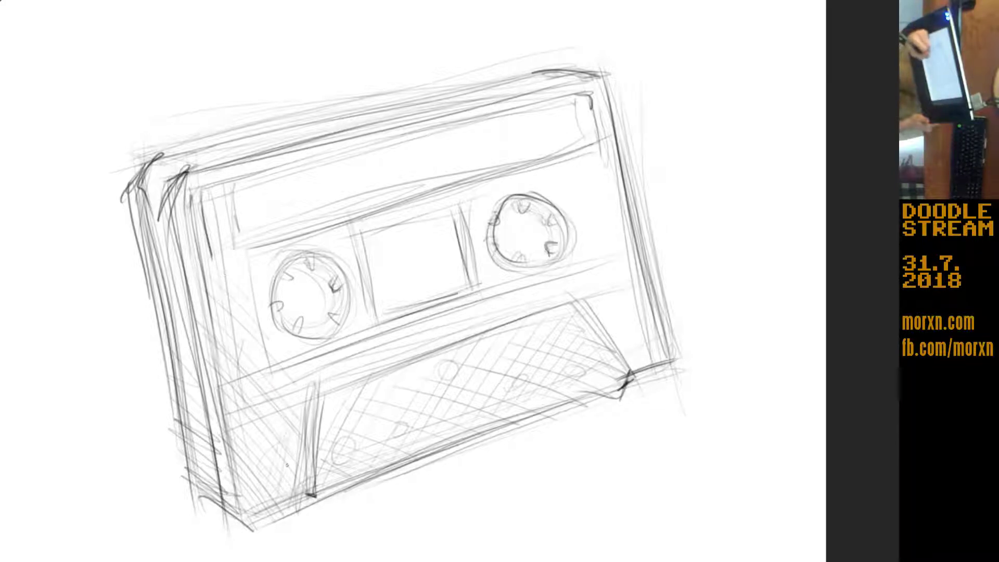
{"action": "left_click_drag", "start_coordinate": [284, 494], "coordinate": [294, 417]}
{"action": "left_click_drag", "start_coordinate": [253, 453], "coordinate": [255, 419]}
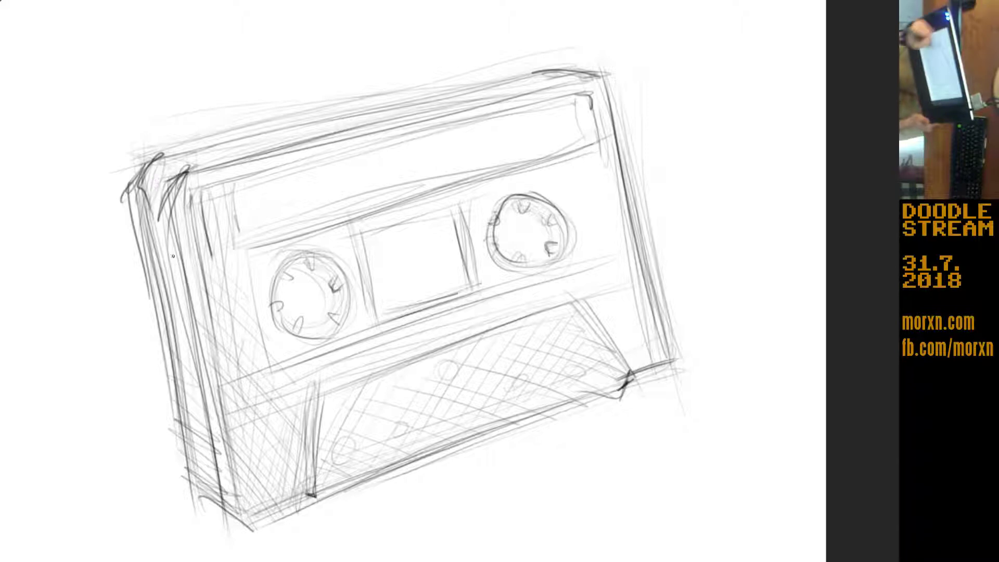
Step: Strengthen the cassette's left and bottom-left edges
{"action": "mouse_move", "coordinate": [167, 183]}
{"action": "left_mouse_down"}
{"action": "mouse_move", "coordinate": [200, 364]}
{"action": "mouse_move", "coordinate": [196, 310]}
{"action": "left_mouse_up"}
{"action": "left_click_drag", "start_coordinate": [177, 203], "coordinate": [214, 447]}
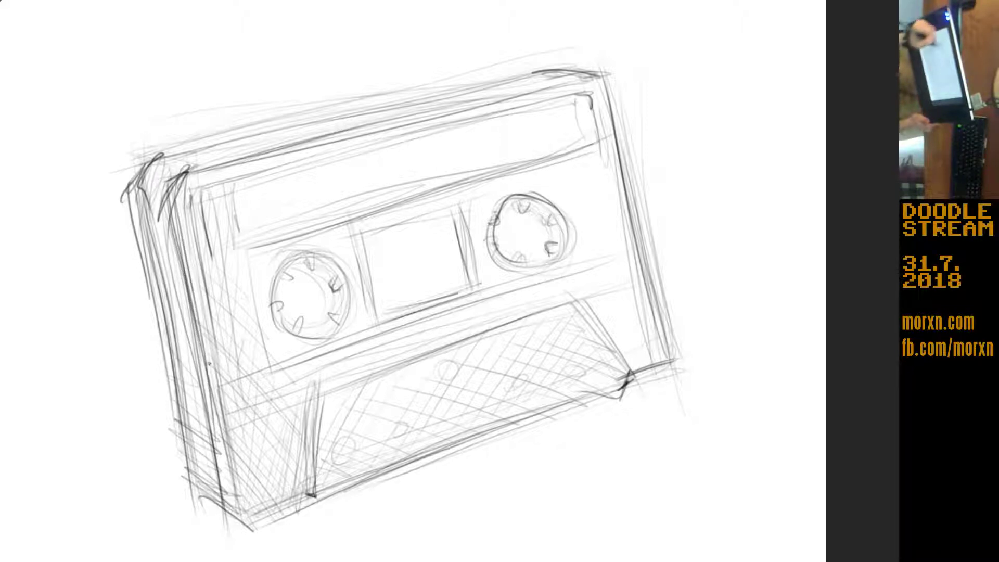
{"action": "left_click_drag", "start_coordinate": [195, 294], "coordinate": [228, 491]}
{"action": "left_click_drag", "start_coordinate": [206, 372], "coordinate": [240, 538]}
{"action": "mouse_move", "coordinate": [218, 455]}
{"action": "left_mouse_down"}
{"action": "mouse_move", "coordinate": [234, 538]}
{"action": "mouse_move", "coordinate": [299, 510]}
{"action": "left_mouse_up"}
{"action": "mouse_move", "coordinate": [310, 406]}
{"action": "left_mouse_down"}
{"action": "mouse_move", "coordinate": [298, 525]}
{"action": "mouse_move", "coordinate": [297, 515]}
{"action": "mouse_move", "coordinate": [309, 520]}
{"action": "mouse_move", "coordinate": [461, 446]}
{"action": "left_mouse_up"}
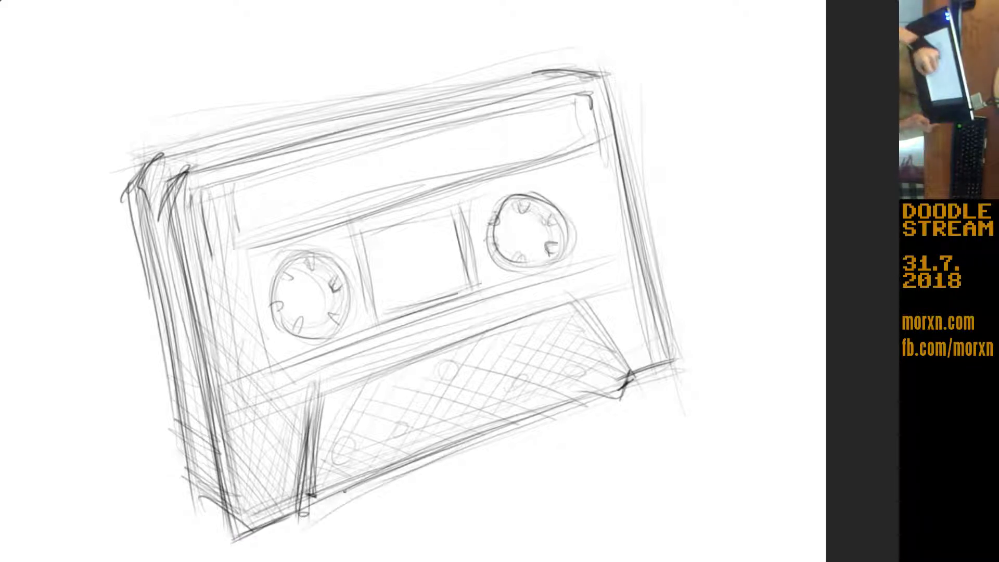
Step: Redraw the lower window's right and top edges and sketch the first tape hole
{"action": "mouse_move", "coordinate": [626, 381]}
{"action": "left_mouse_down"}
{"action": "mouse_move", "coordinate": [572, 297]}
{"action": "mouse_move", "coordinate": [629, 380]}
{"action": "left_mouse_up"}
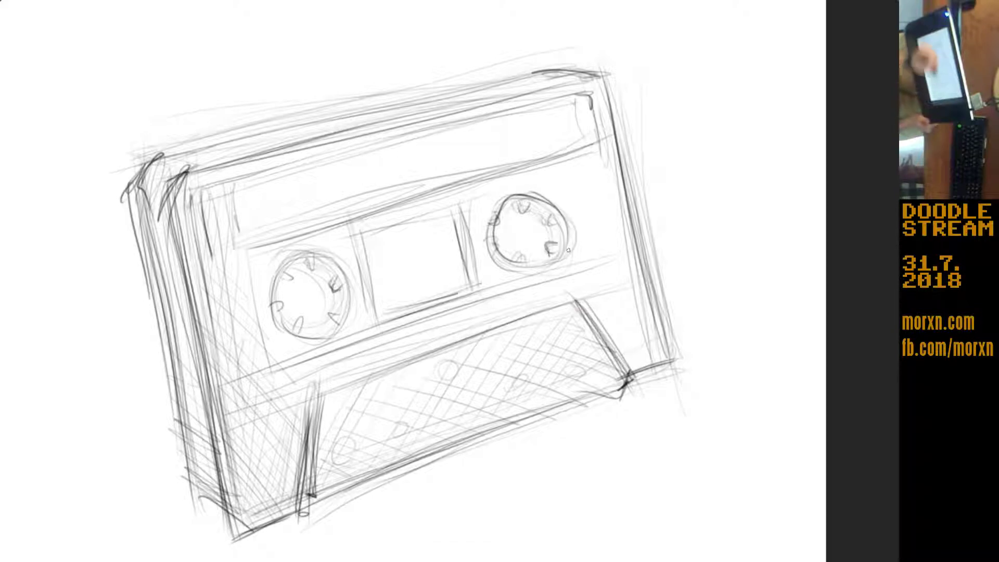
{"action": "left_click_drag", "start_coordinate": [316, 393], "coordinate": [480, 338]}
{"action": "left_click_drag", "start_coordinate": [419, 366], "coordinate": [578, 306]}
{"action": "mouse_move", "coordinate": [461, 369]}
{"action": "left_mouse_down"}
{"action": "mouse_move", "coordinate": [437, 381]}
{"action": "mouse_move", "coordinate": [465, 365]}
{"action": "left_mouse_up"}
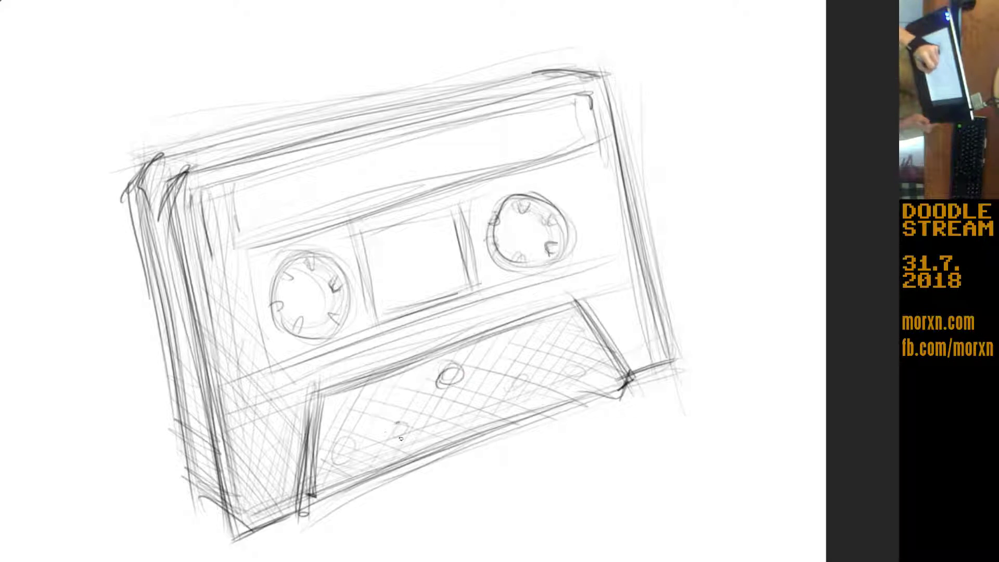
Step: Draw the four remaining tape holes, two left and two right of the first
{"action": "left_click_drag", "start_coordinate": [405, 421], "coordinate": [407, 423]}
{"action": "left_click_drag", "start_coordinate": [349, 449], "coordinate": [351, 451]}
{"action": "left_click_drag", "start_coordinate": [516, 384], "coordinate": [518, 383]}
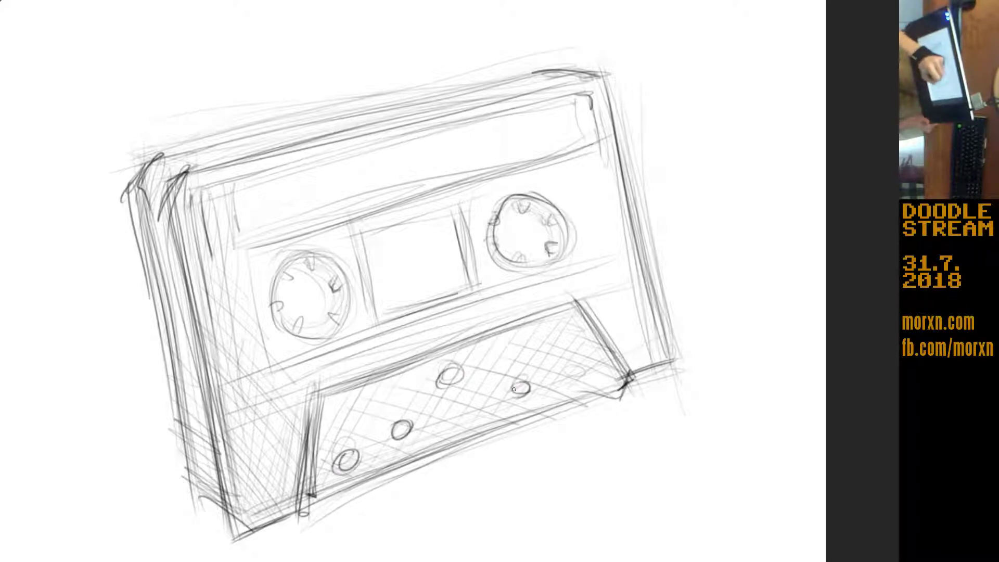
{"action": "mouse_move", "coordinate": [593, 370]}
{"action": "left_mouse_down"}
{"action": "mouse_move", "coordinate": [572, 378]}
{"action": "mouse_move", "coordinate": [596, 372]}
{"action": "left_mouse_up"}
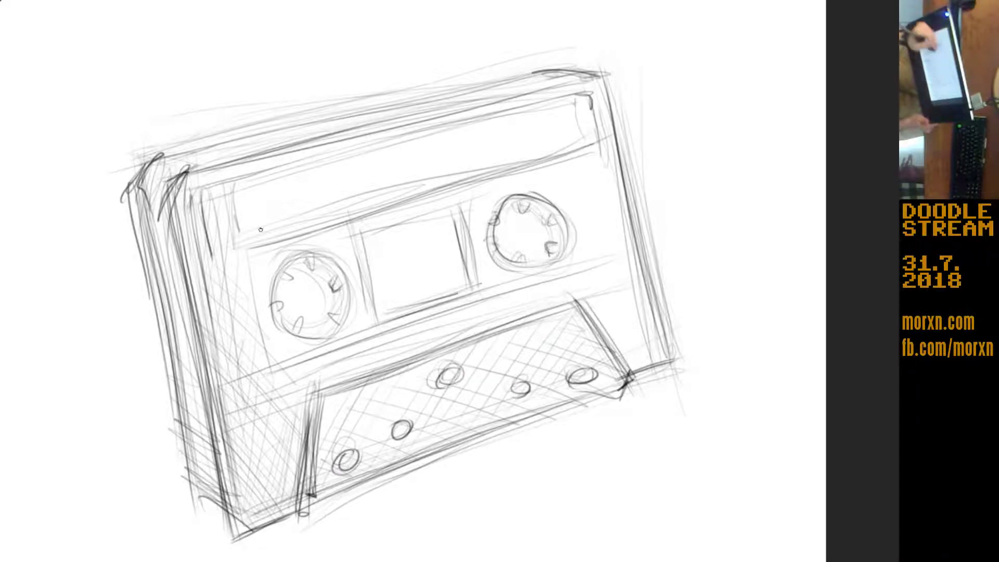
Step: Darken the centre tape window's left, bottom and right edges
{"action": "mouse_move", "coordinate": [358, 233]}
{"action": "left_mouse_down"}
{"action": "mouse_move", "coordinate": [366, 293]}
{"action": "mouse_move", "coordinate": [433, 308]}
{"action": "mouse_move", "coordinate": [473, 294]}
{"action": "left_mouse_up"}
{"action": "left_click_drag", "start_coordinate": [373, 320], "coordinate": [473, 294]}
{"action": "mouse_move", "coordinate": [450, 201]}
{"action": "left_mouse_down"}
{"action": "mouse_move", "coordinate": [468, 286]}
{"action": "mouse_move", "coordinate": [480, 294]}
{"action": "left_mouse_up"}
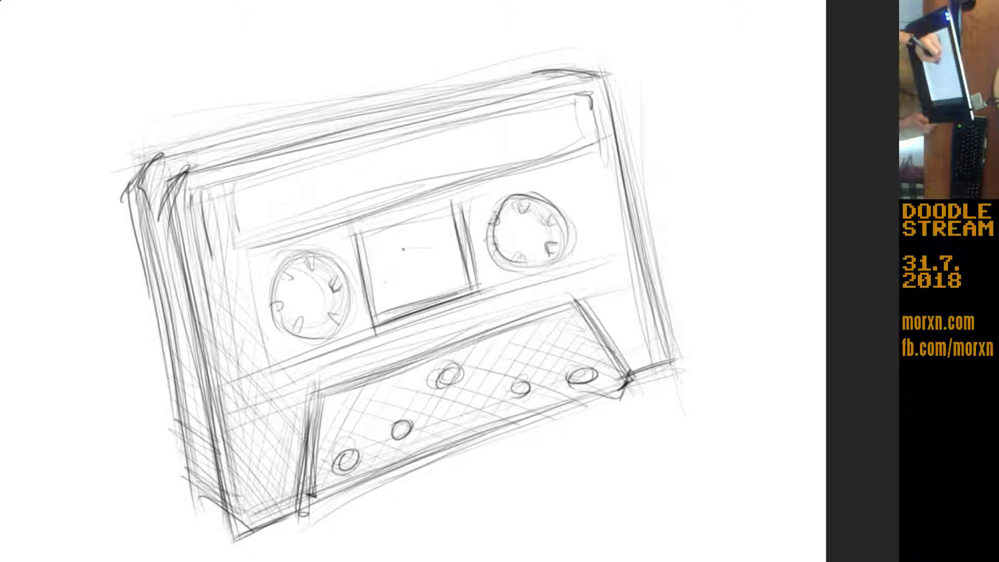
{"action": "left_click_drag", "start_coordinate": [408, 230], "coordinate": [382, 308]}
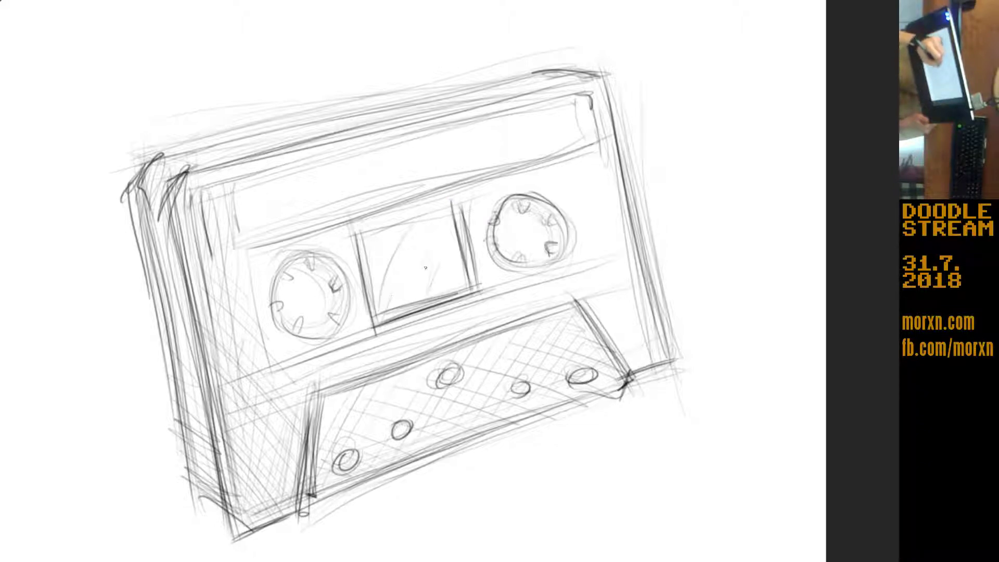
Step: Hatch the inside of the centre tape window diagonally
{"action": "left_click_drag", "start_coordinate": [420, 274], "coordinate": [426, 253]}
{"action": "left_click_drag", "start_coordinate": [453, 203], "coordinate": [431, 243]}
{"action": "mouse_move", "coordinate": [451, 278]}
{"action": "left_mouse_down"}
{"action": "mouse_move", "coordinate": [462, 251]}
{"action": "mouse_move", "coordinate": [385, 260]}
{"action": "mouse_move", "coordinate": [386, 274]}
{"action": "left_mouse_up"}
{"action": "left_click_drag", "start_coordinate": [427, 237], "coordinate": [399, 263]}
{"action": "left_click_drag", "start_coordinate": [408, 258], "coordinate": [384, 298]}
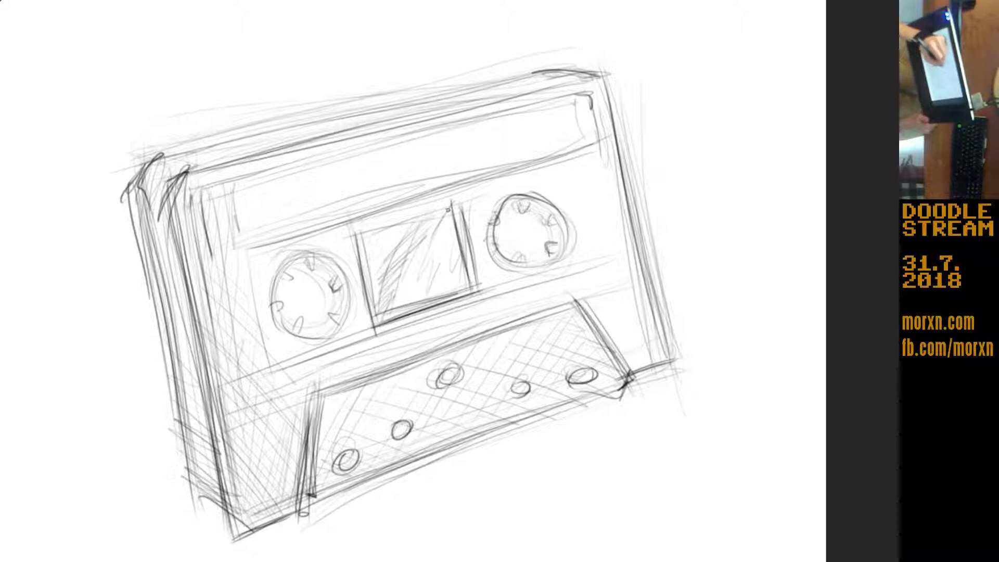
{"action": "left_click_drag", "start_coordinate": [390, 229], "coordinate": [364, 271]}
{"action": "left_click_drag", "start_coordinate": [389, 240], "coordinate": [367, 283]}
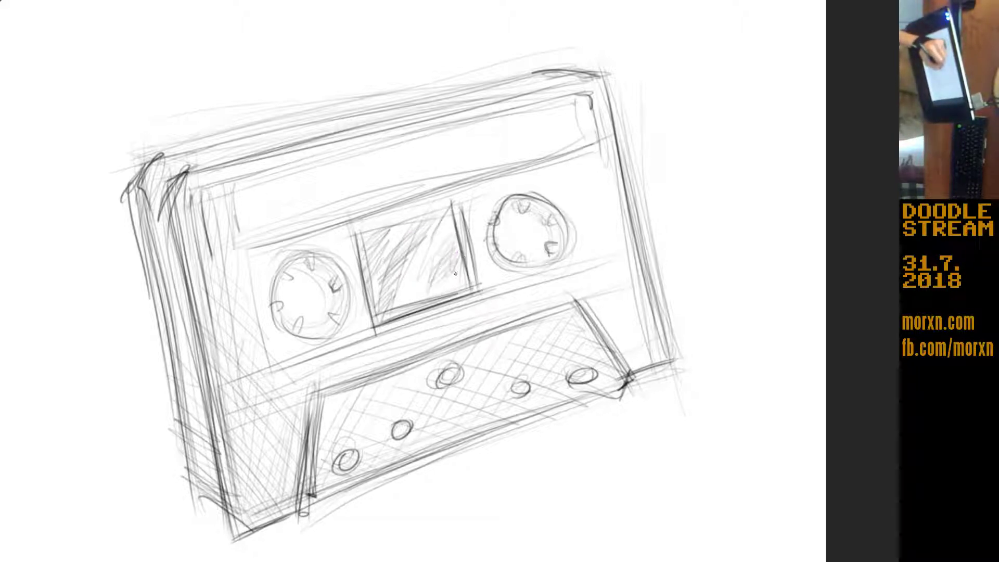
{"action": "left_click_drag", "start_coordinate": [454, 273], "coordinate": [462, 245]}
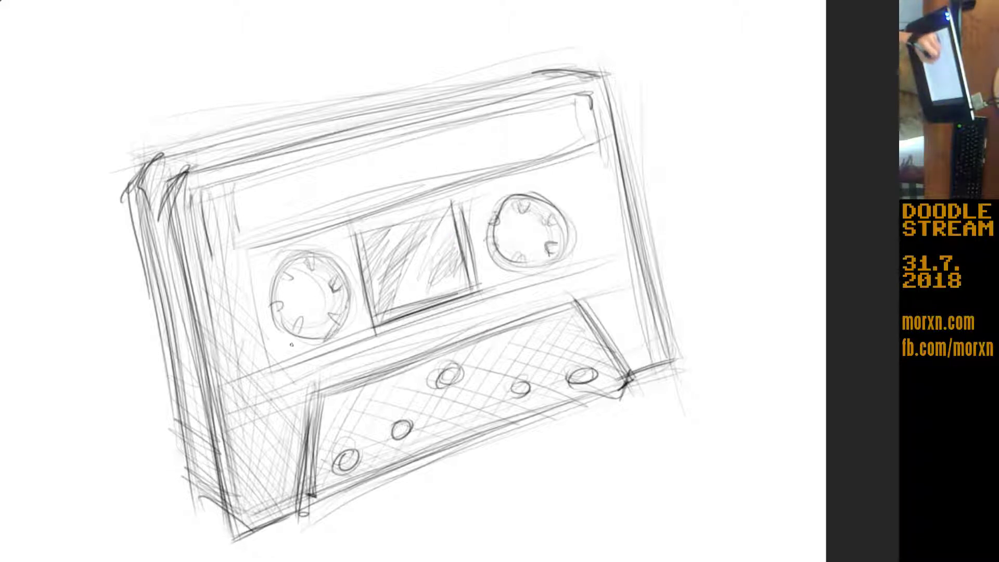
Step: Darken the left reel outline and top-left edge, adding faint strokes across the top face
{"action": "mouse_move", "coordinate": [292, 345]}
{"action": "left_mouse_down"}
{"action": "mouse_move", "coordinate": [273, 318]}
{"action": "mouse_move", "coordinate": [312, 245]}
{"action": "left_mouse_up"}
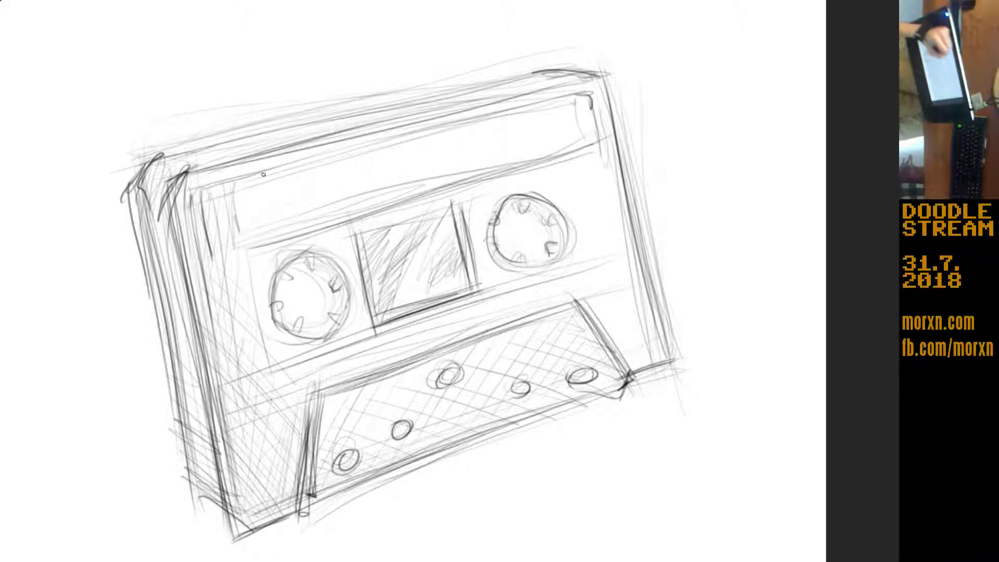
{"action": "mouse_move", "coordinate": [235, 197]}
{"action": "left_mouse_down"}
{"action": "mouse_move", "coordinate": [228, 249]}
{"action": "mouse_move", "coordinate": [528, 177]}
{"action": "left_mouse_up"}
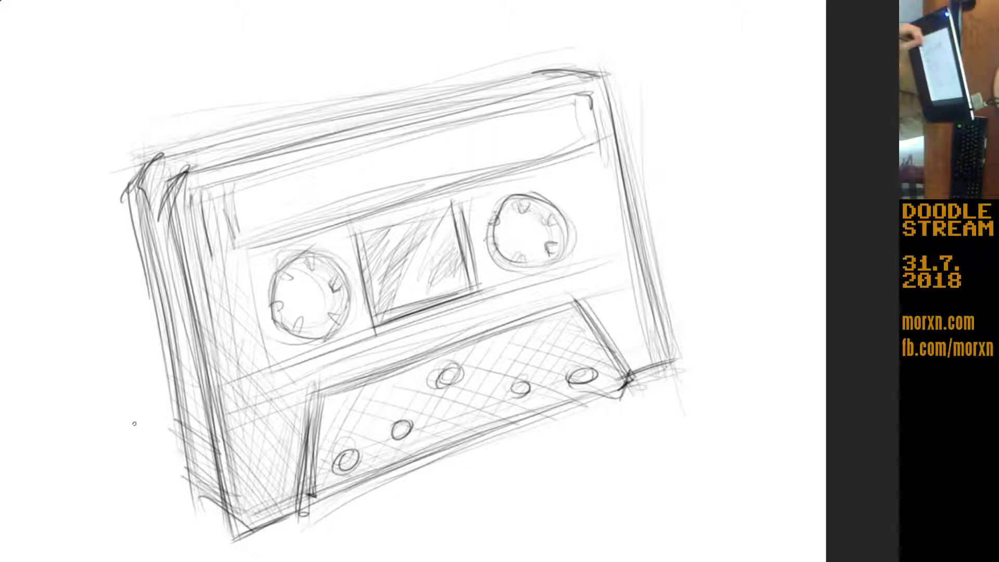
{"action": "left_click_drag", "start_coordinate": [259, 148], "coordinate": [199, 160]}
{"action": "left_click_drag", "start_coordinate": [549, 83], "coordinate": [162, 171]}
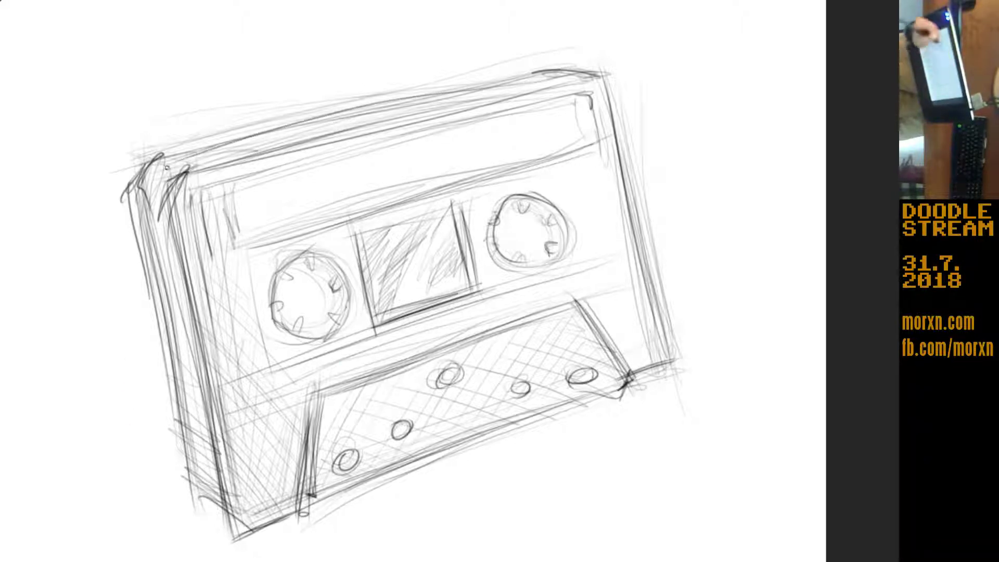
{"action": "mouse_move", "coordinate": [567, 61]}
{"action": "left_mouse_down"}
{"action": "mouse_move", "coordinate": [150, 187]}
{"action": "mouse_move", "coordinate": [197, 471]}
{"action": "mouse_move", "coordinate": [232, 531]}
{"action": "left_mouse_up"}
Step: Strengthen the cassette's left edge down to the bottom-left corner
{"action": "mouse_move", "coordinate": [195, 501]}
{"action": "left_mouse_down"}
{"action": "mouse_move", "coordinate": [248, 533]}
{"action": "mouse_move", "coordinate": [231, 538]}
{"action": "mouse_move", "coordinate": [165, 351]}
{"action": "left_mouse_up"}
{"action": "left_click_drag", "start_coordinate": [179, 395], "coordinate": [143, 201]}
{"action": "left_click_drag", "start_coordinate": [165, 311], "coordinate": [142, 171]}
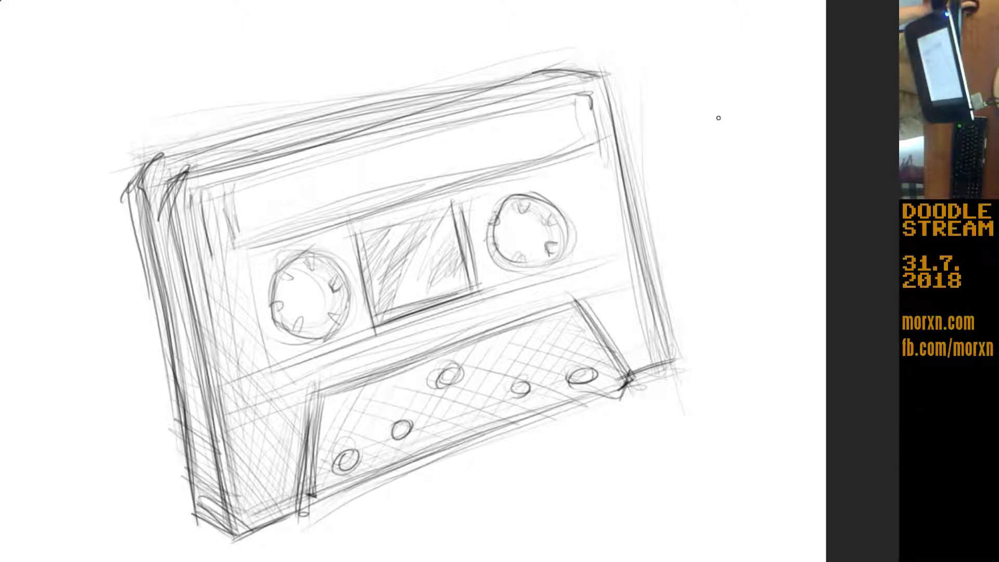
Step: Add a #999999 grey Fill Layer above Layer 1, then reselect Layer 2 in canvas-only mode
{"action": "key", "text": "Tab"}
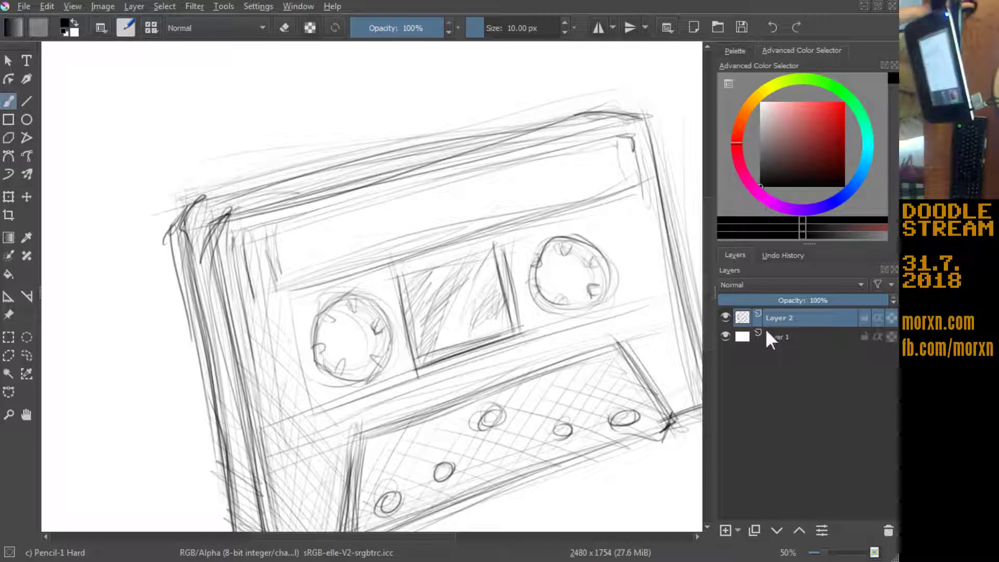
{"action": "left_click", "coordinate": [767, 336]}
{"action": "left_click", "coordinate": [738, 527]}
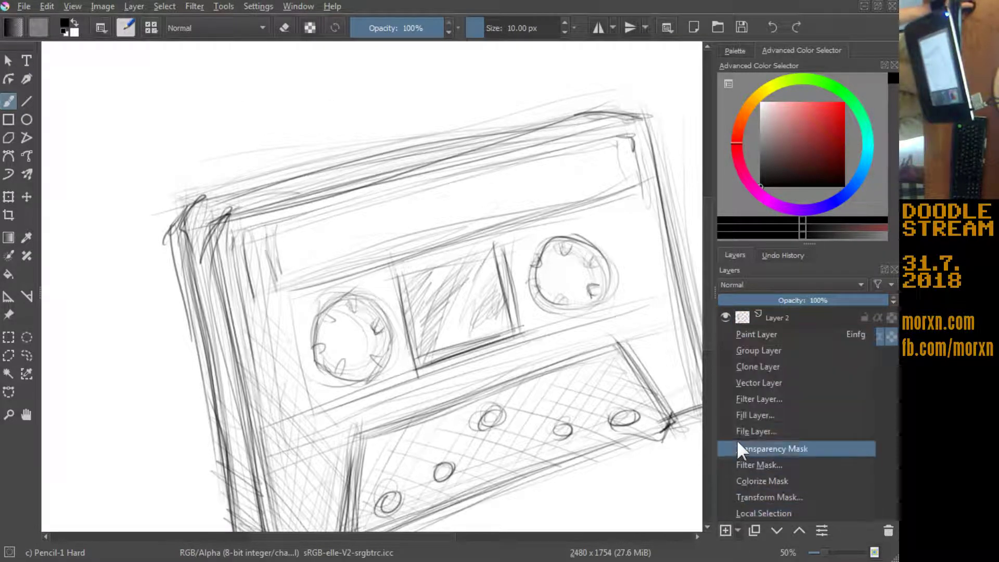
{"action": "left_click", "coordinate": [743, 414]}
{"action": "left_click", "coordinate": [540, 278]}
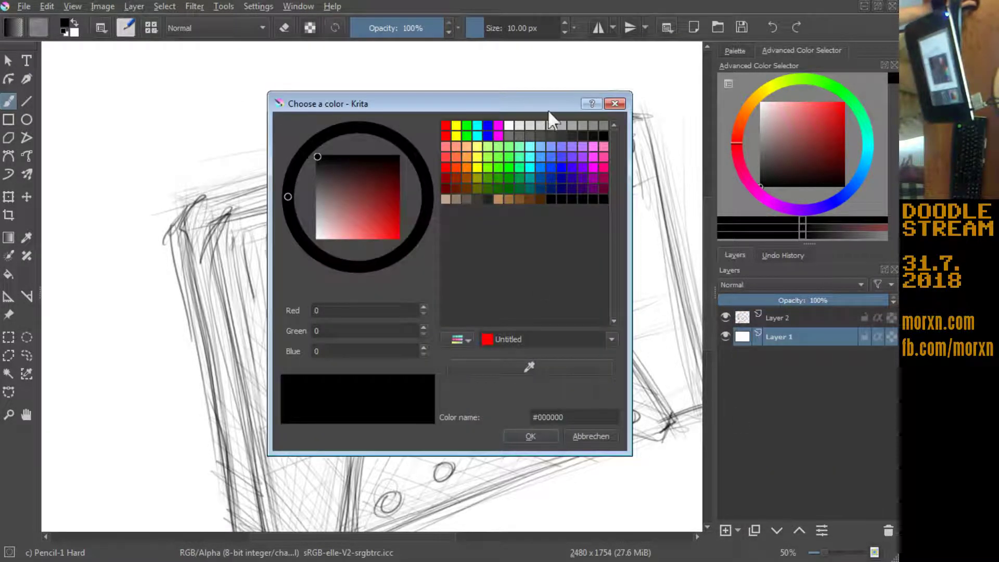
{"action": "left_click", "coordinate": [582, 125]}
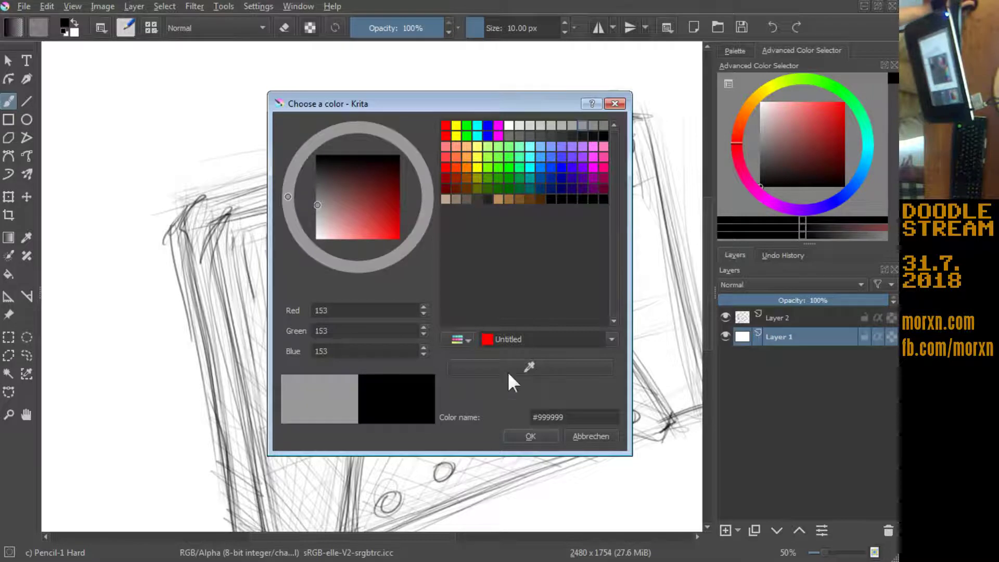
{"action": "left_click", "coordinate": [523, 440]}
{"action": "left_click", "coordinate": [486, 318]}
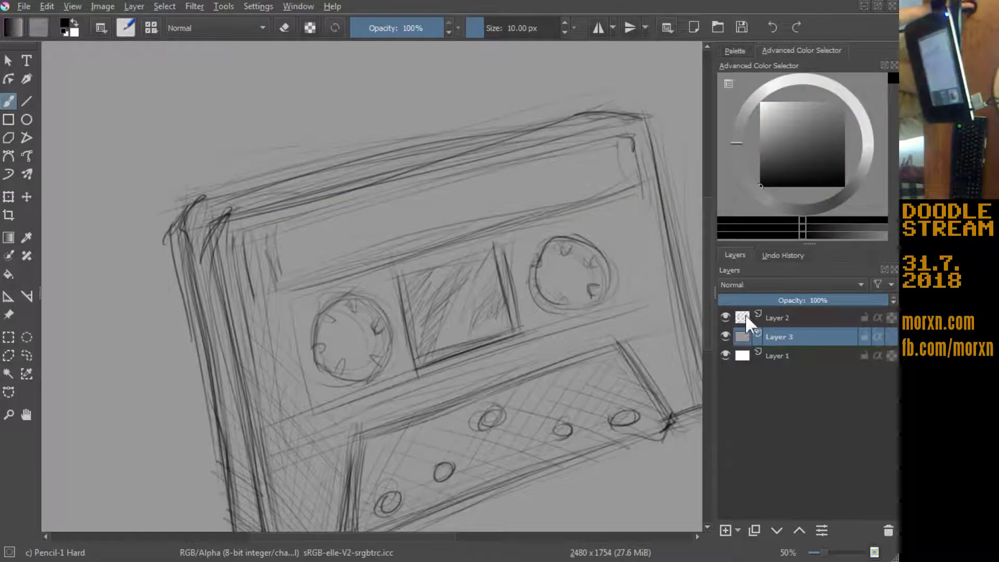
{"action": "left_click", "coordinate": [753, 314]}
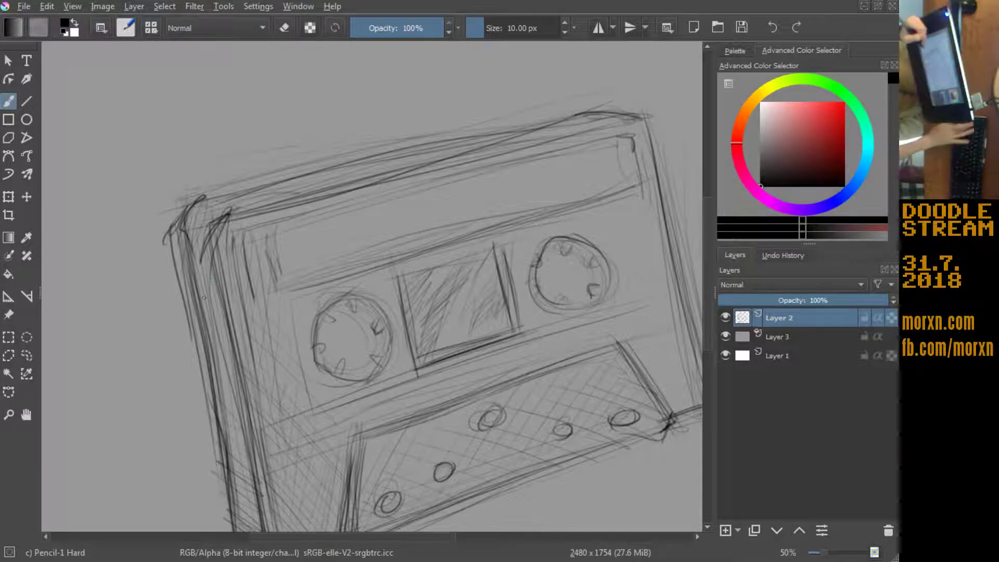
{"action": "key", "text": "Tab"}
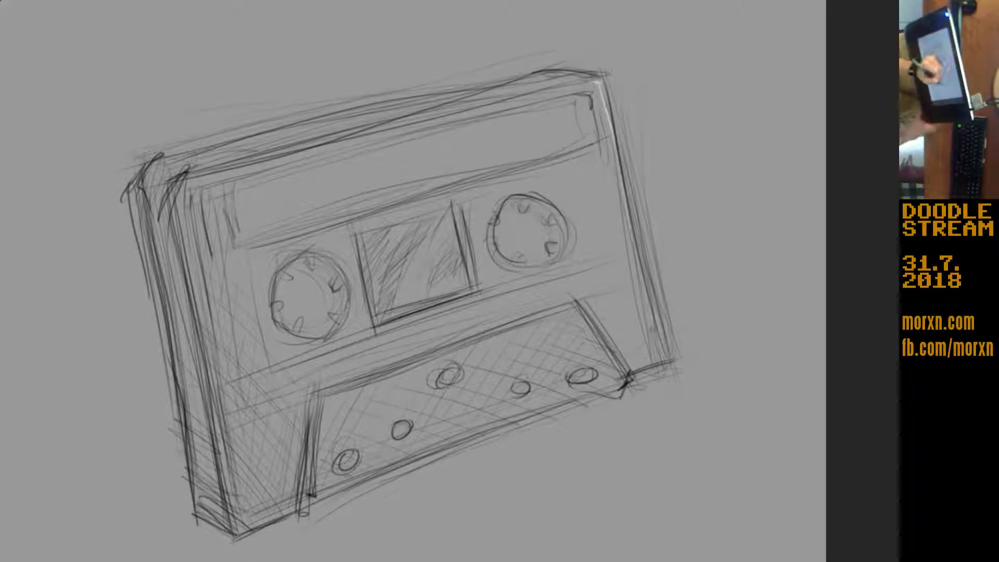
Step: Highlight the cassette's right edge and upper-left edge
{"action": "left_click_drag", "start_coordinate": [617, 141], "coordinate": [665, 357]}
{"action": "left_click_drag", "start_coordinate": [654, 314], "coordinate": [666, 358]}
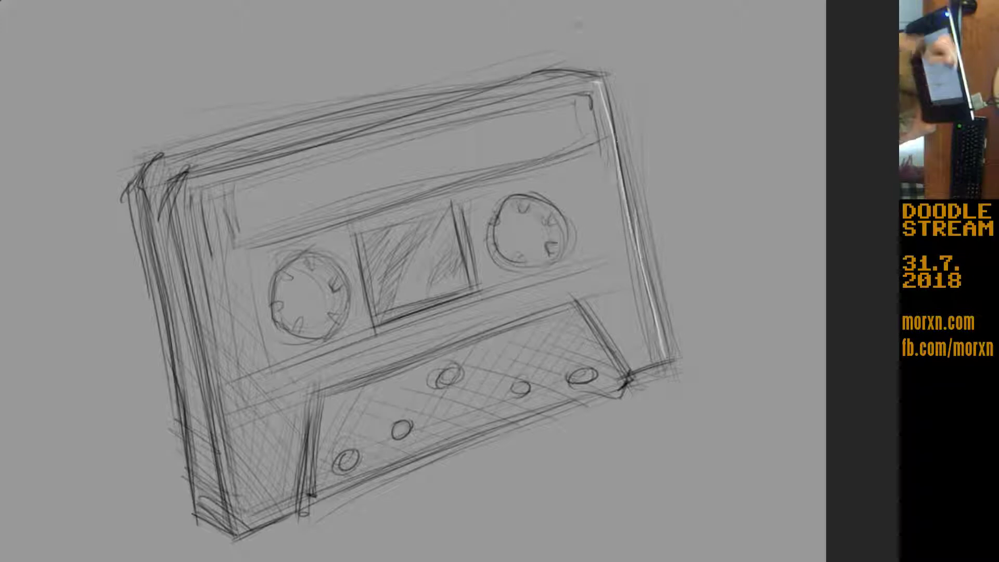
{"action": "left_click_drag", "start_coordinate": [185, 184], "coordinate": [286, 156]}
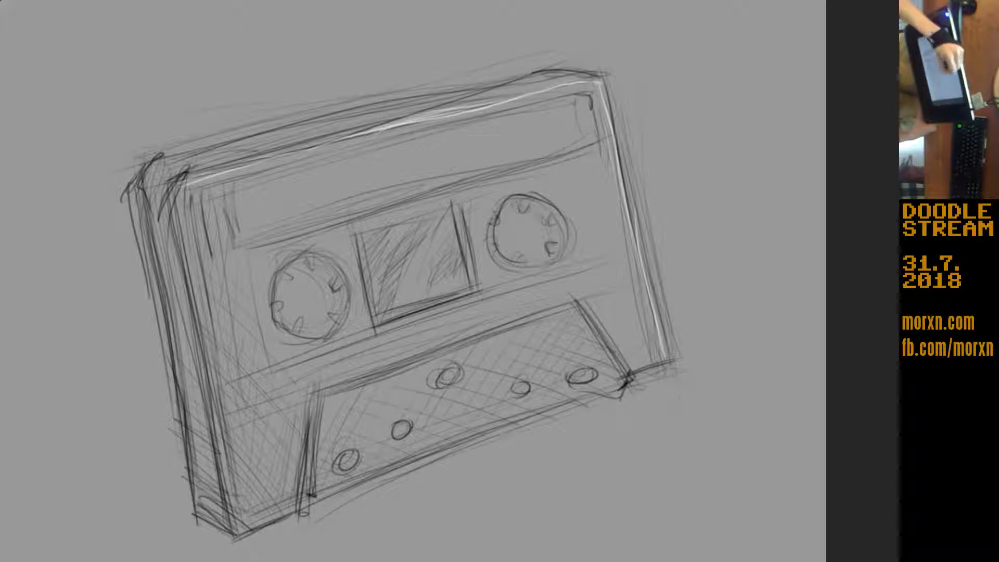
Step: Brighten the left, lower-left and upper-left edges with highlight strokes
{"action": "left_click_drag", "start_coordinate": [214, 78], "coordinate": [239, 218]}
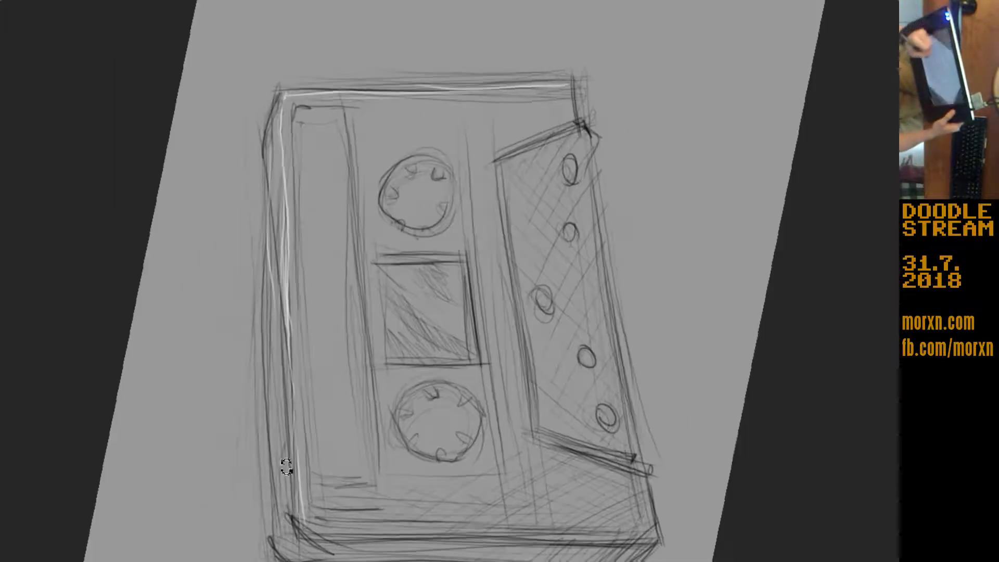
{"action": "left_click_drag", "start_coordinate": [236, 164], "coordinate": [259, 260]}
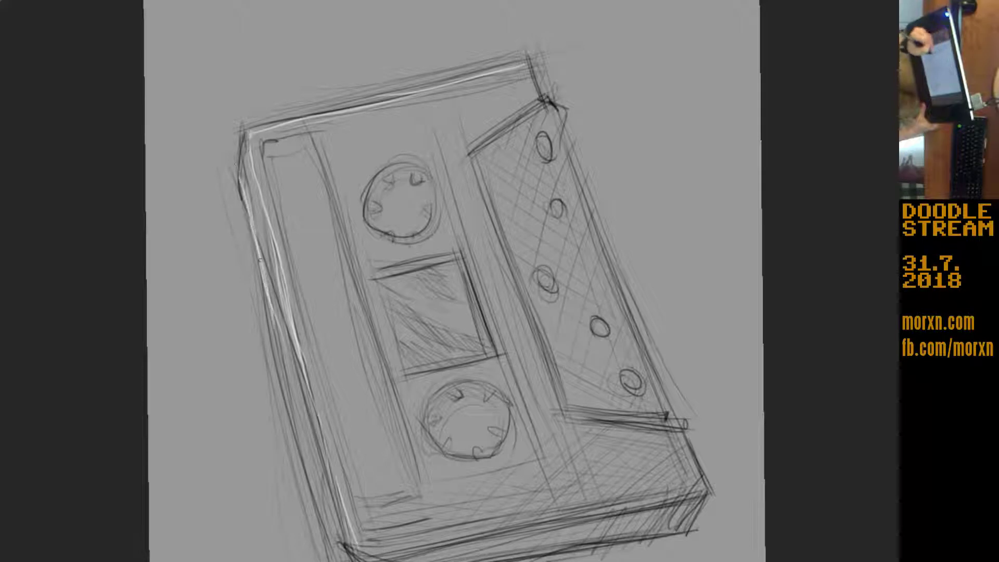
{"action": "left_click_drag", "start_coordinate": [273, 318], "coordinate": [311, 471]}
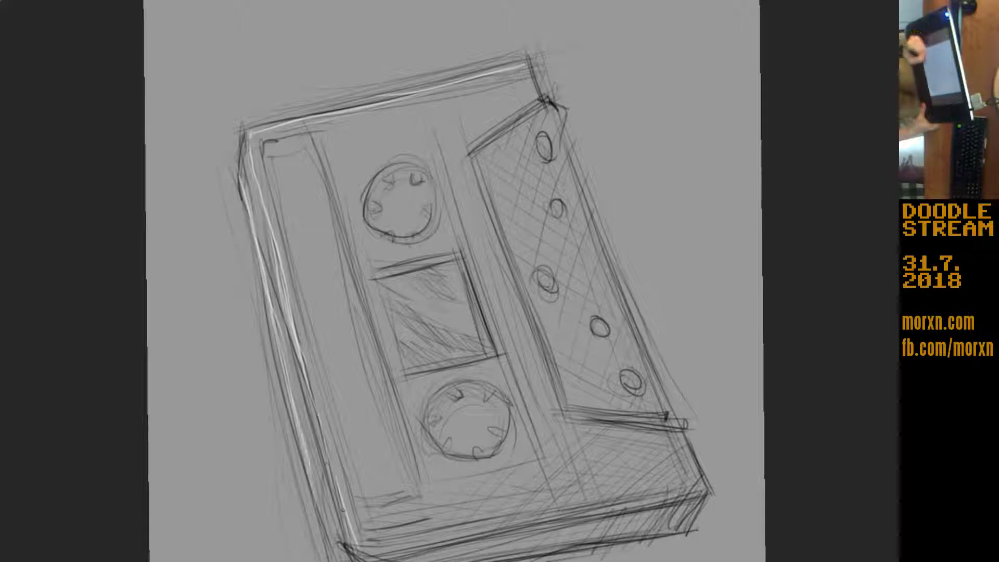
{"action": "left_click_drag", "start_coordinate": [294, 364], "coordinate": [323, 466]}
{"action": "left_click_drag", "start_coordinate": [284, 311], "coordinate": [307, 403]}
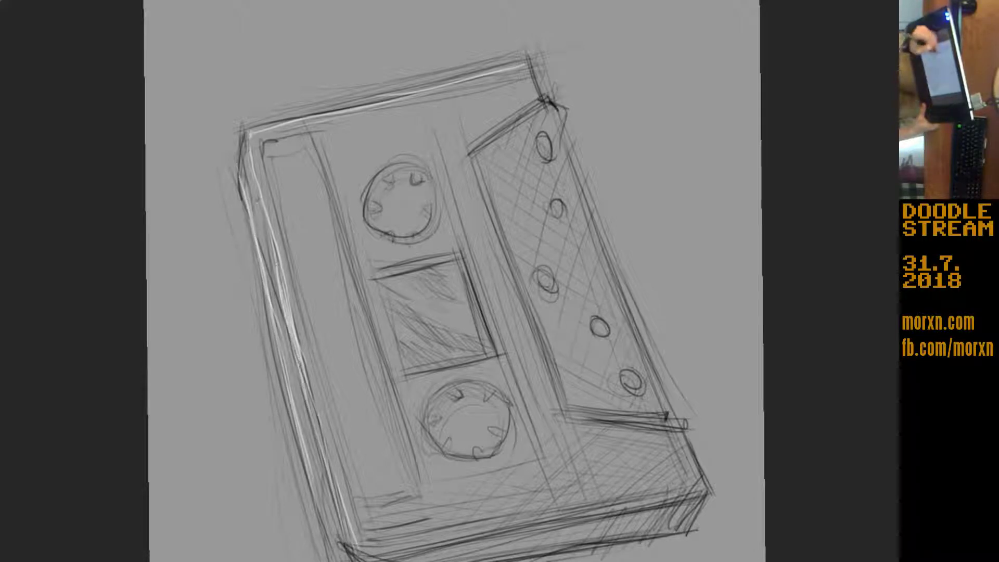
{"action": "left_click_drag", "start_coordinate": [251, 172], "coordinate": [280, 289]}
{"action": "left_click_drag", "start_coordinate": [271, 250], "coordinate": [255, 155]}
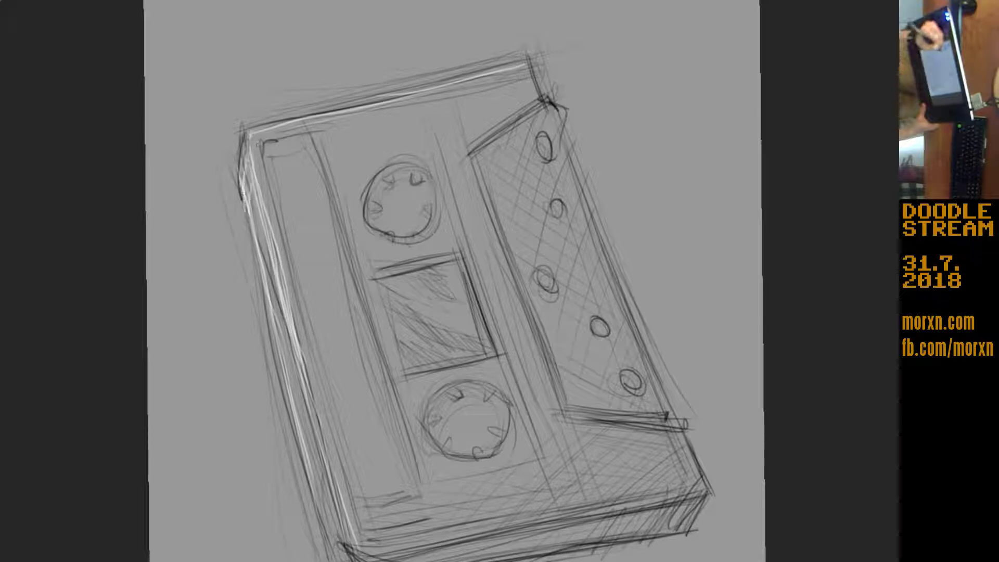
{"action": "left_click_drag", "start_coordinate": [248, 195], "coordinate": [262, 243]}
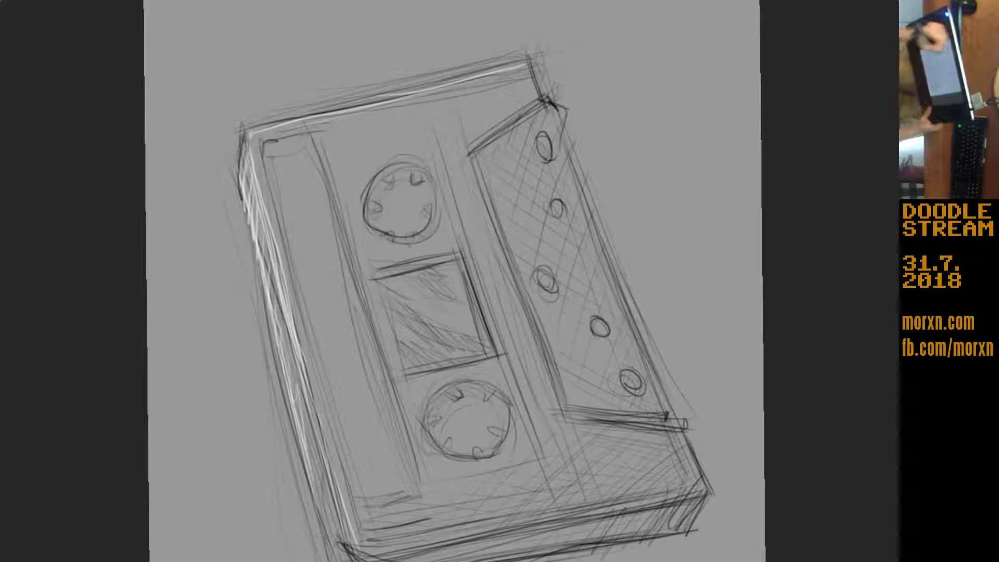
Step: Highlight the cassette's left front edge from top to bottom
{"action": "mouse_move", "coordinate": [169, 333]}
{"action": "left_mouse_down"}
{"action": "mouse_move", "coordinate": [186, 226]}
{"action": "mouse_move", "coordinate": [388, 49]}
{"action": "left_mouse_up"}
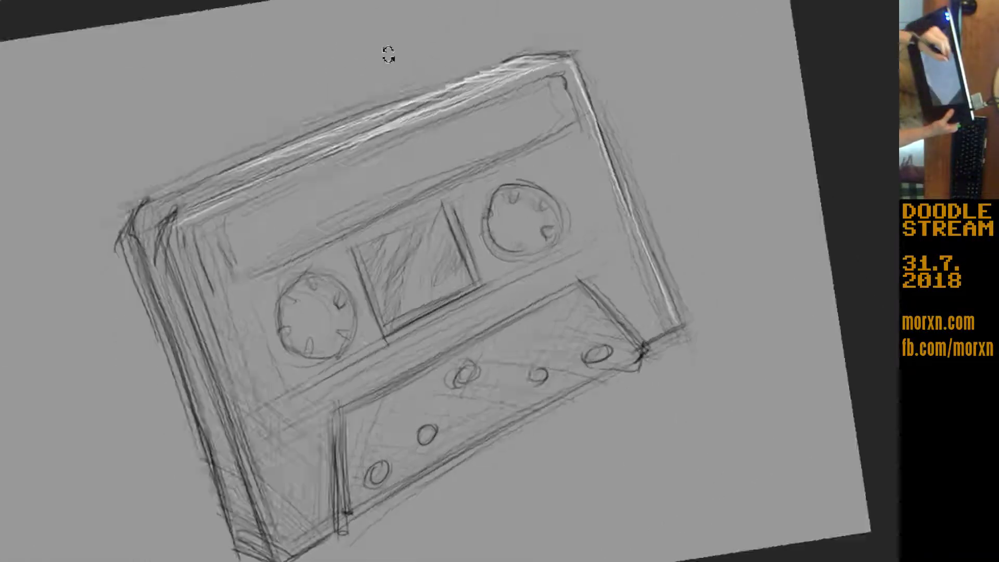
{"action": "mouse_move", "coordinate": [190, 169]}
{"action": "left_mouse_down"}
{"action": "mouse_move", "coordinate": [171, 205]}
{"action": "mouse_move", "coordinate": [190, 290]}
{"action": "left_mouse_up"}
{"action": "mouse_move", "coordinate": [171, 205]}
{"action": "left_mouse_down"}
{"action": "mouse_move", "coordinate": [210, 410]}
{"action": "mouse_move", "coordinate": [243, 510]}
{"action": "left_mouse_up"}
{"action": "left_click_drag", "start_coordinate": [220, 387], "coordinate": [239, 491]}
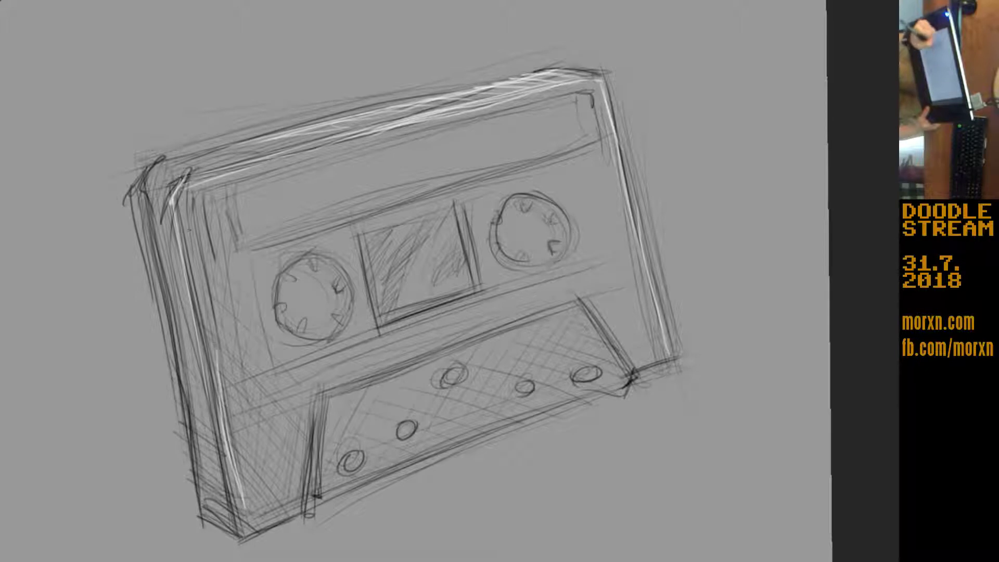
{"action": "left_click_drag", "start_coordinate": [185, 207], "coordinate": [192, 233]}
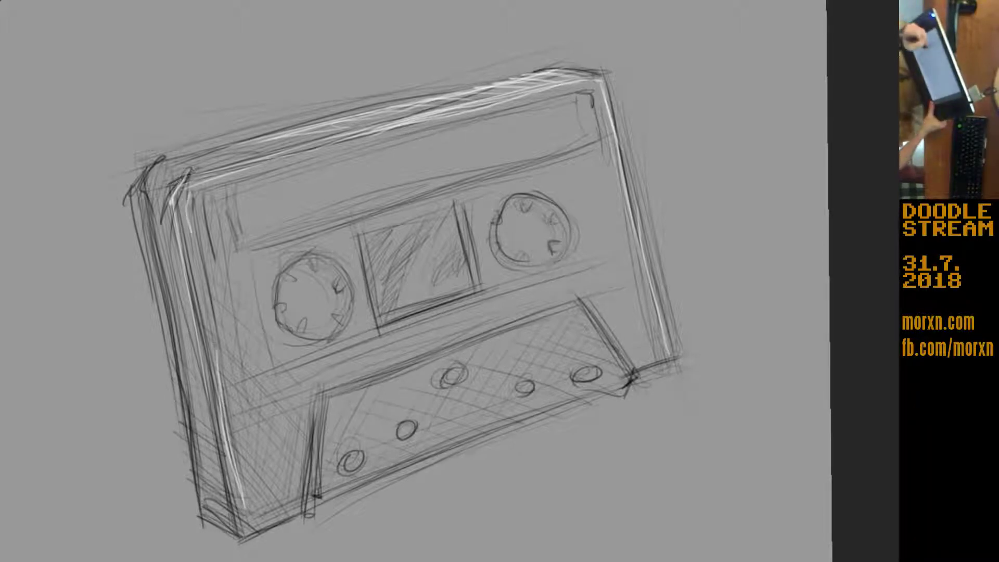
{"action": "left_click_drag", "start_coordinate": [204, 306], "coordinate": [235, 450]}
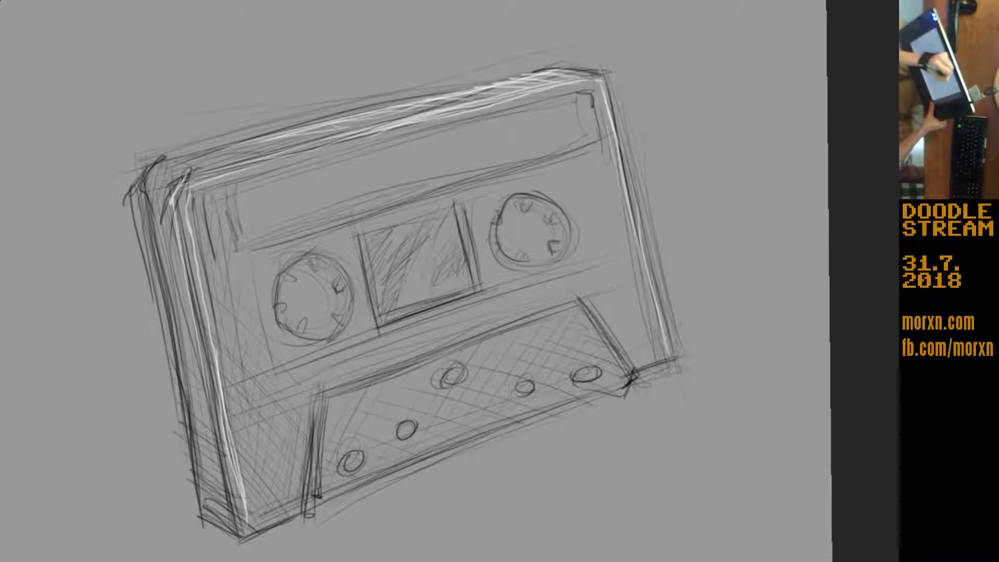
Step: Highlight the inner top-right corner and the edges of both reels
{"action": "left_click_drag", "start_coordinate": [594, 101], "coordinate": [609, 149]}
{"action": "left_click_drag", "start_coordinate": [585, 91], "coordinate": [597, 124]}
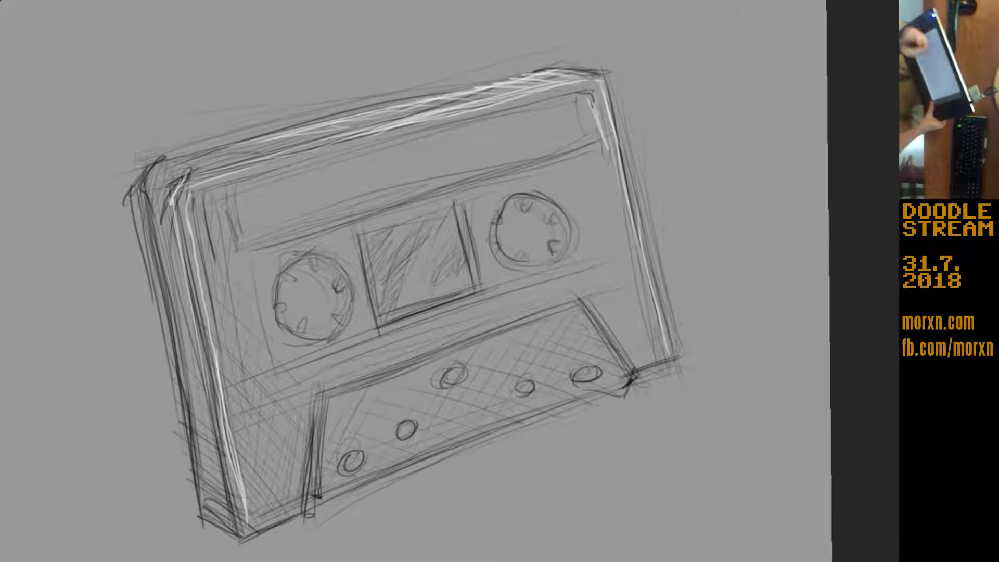
{"action": "mouse_move", "coordinate": [286, 268]}
{"action": "left_mouse_down"}
{"action": "mouse_move", "coordinate": [275, 329]}
{"action": "mouse_move", "coordinate": [320, 344]}
{"action": "mouse_move", "coordinate": [337, 334]}
{"action": "left_mouse_up"}
{"action": "left_click_drag", "start_coordinate": [285, 250], "coordinate": [340, 261]}
{"action": "mouse_move", "coordinate": [521, 195]}
{"action": "left_mouse_down"}
{"action": "mouse_move", "coordinate": [494, 219]}
{"action": "mouse_move", "coordinate": [508, 263]}
{"action": "mouse_move", "coordinate": [552, 269]}
{"action": "mouse_move", "coordinate": [573, 244]}
{"action": "left_mouse_up"}
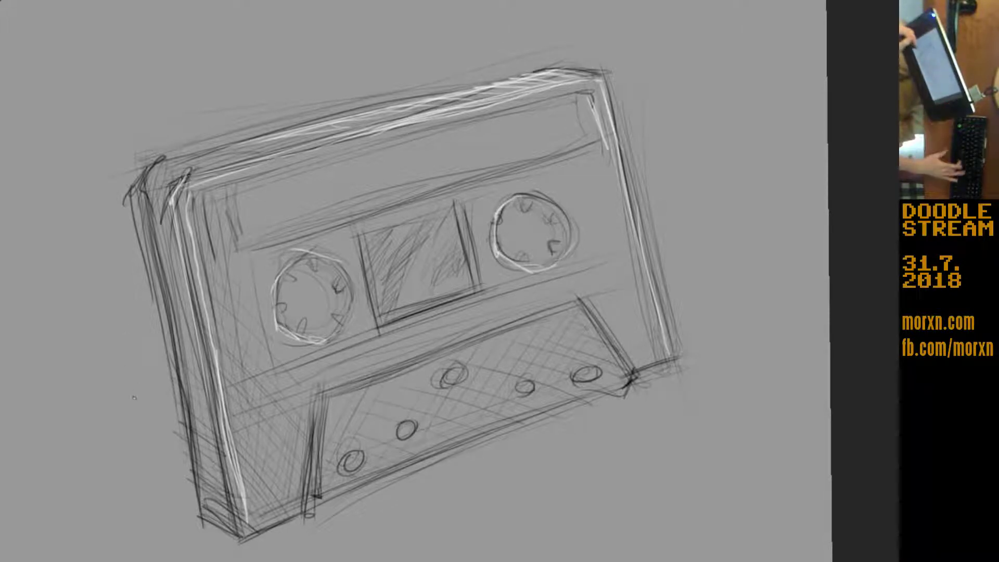
Step: Check the drawing mirrored, then highlight down the tab panel's left edge
{"action": "key", "text": "m"}
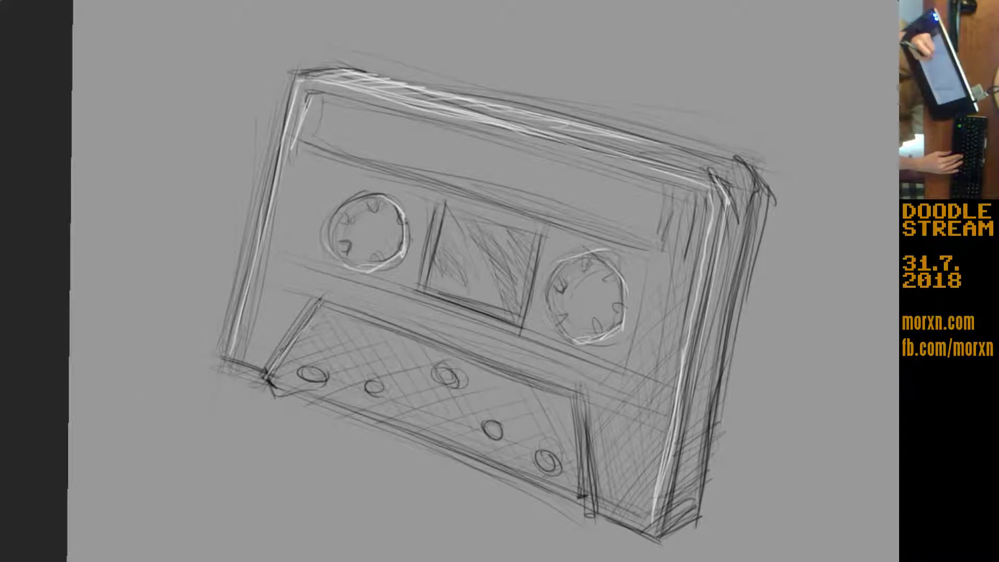
{"action": "key", "text": "m"}
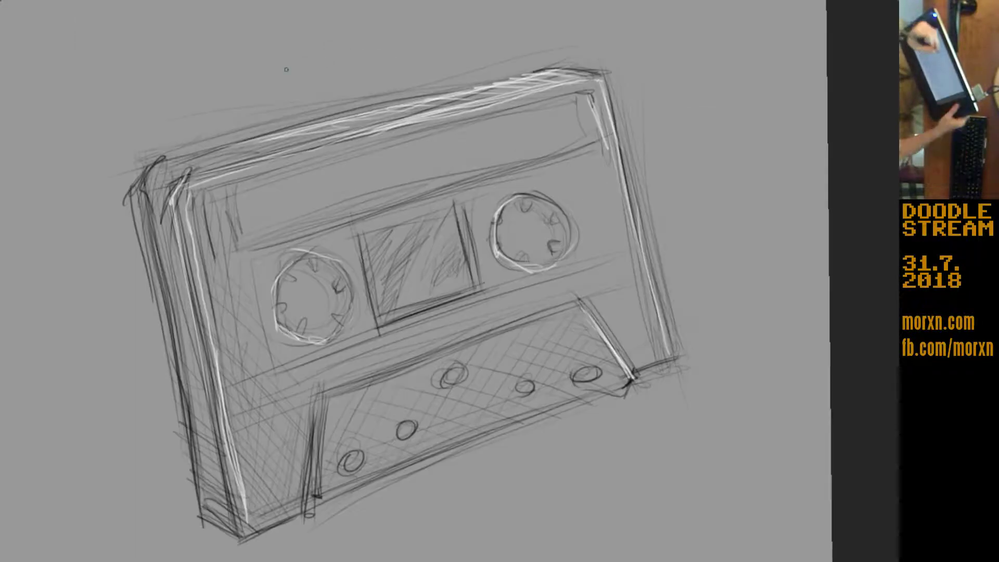
{"action": "left_click_drag", "start_coordinate": [288, 332], "coordinate": [528, 211]}
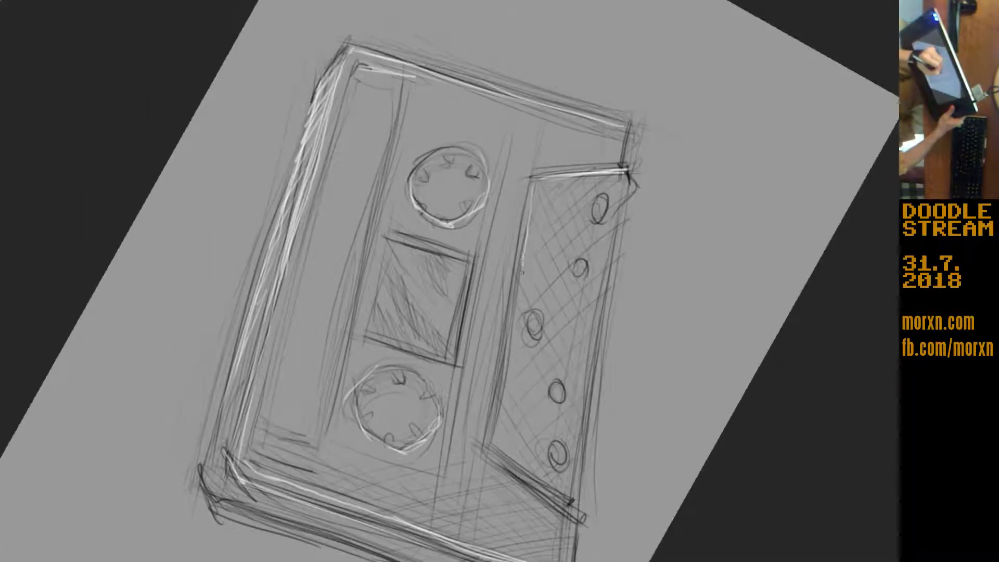
{"action": "mouse_move", "coordinate": [509, 336]}
{"action": "left_mouse_down"}
{"action": "mouse_move", "coordinate": [528, 215]}
{"action": "mouse_move", "coordinate": [514, 307]}
{"action": "left_mouse_up"}
{"action": "left_click_drag", "start_coordinate": [530, 213], "coordinate": [507, 351]}
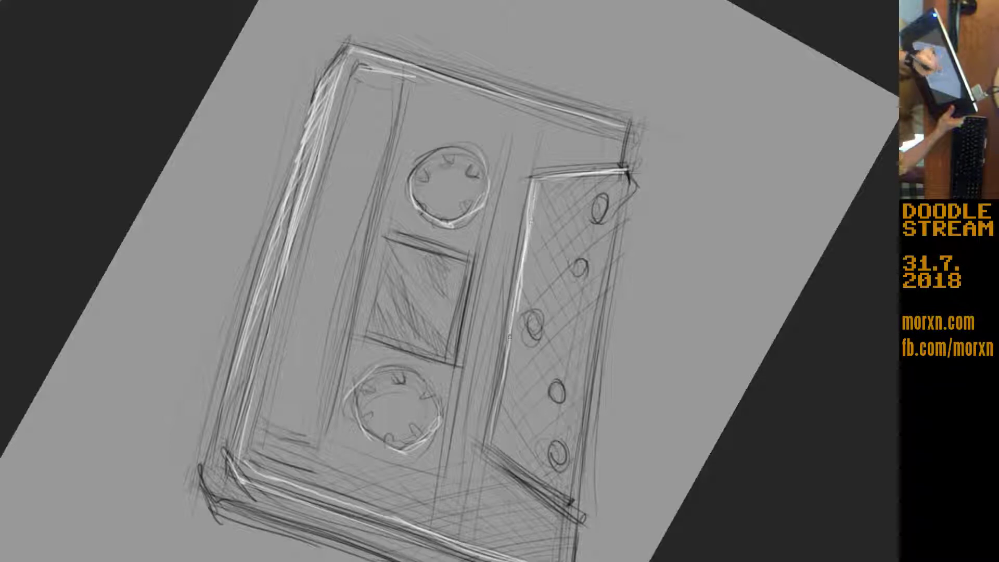
{"action": "left_click_drag", "start_coordinate": [517, 234], "coordinate": [489, 398]}
Step: Add highlights inside and around the right reel
{"action": "left_click_drag", "start_coordinate": [500, 362], "coordinate": [480, 446]}
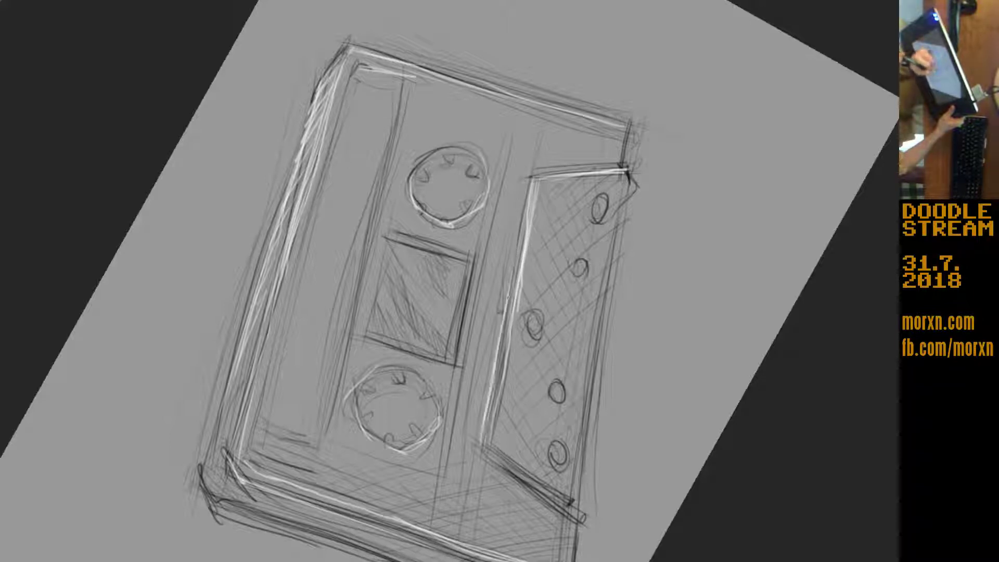
{"action": "mouse_move", "coordinate": [151, 156]}
{"action": "left_mouse_down"}
{"action": "mouse_move", "coordinate": [409, 31]}
{"action": "mouse_move", "coordinate": [458, 40]}
{"action": "left_mouse_up"}
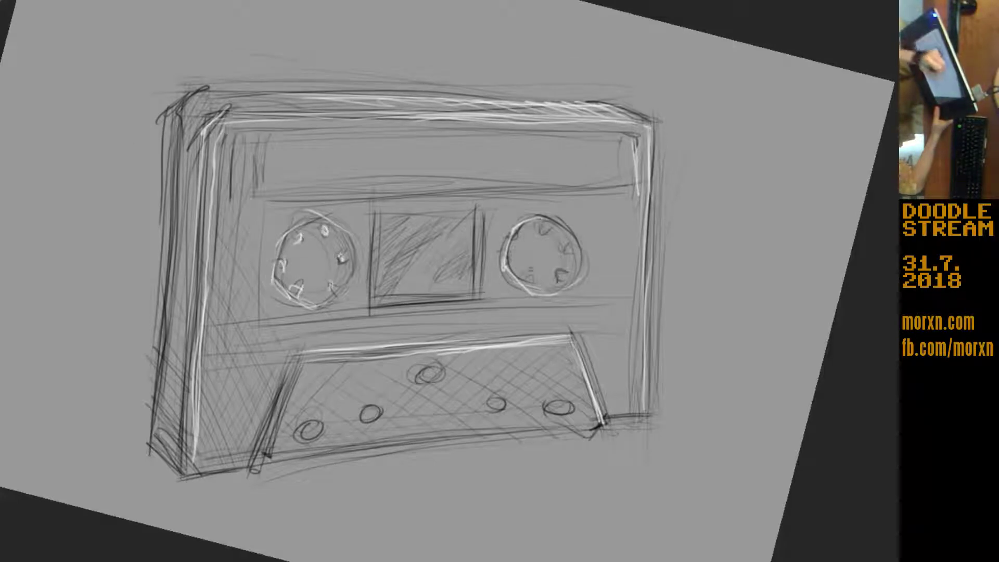
{"action": "mouse_move", "coordinate": [521, 275]}
{"action": "left_mouse_down"}
{"action": "mouse_move", "coordinate": [530, 282]}
{"action": "mouse_move", "coordinate": [529, 273]}
{"action": "left_mouse_up"}
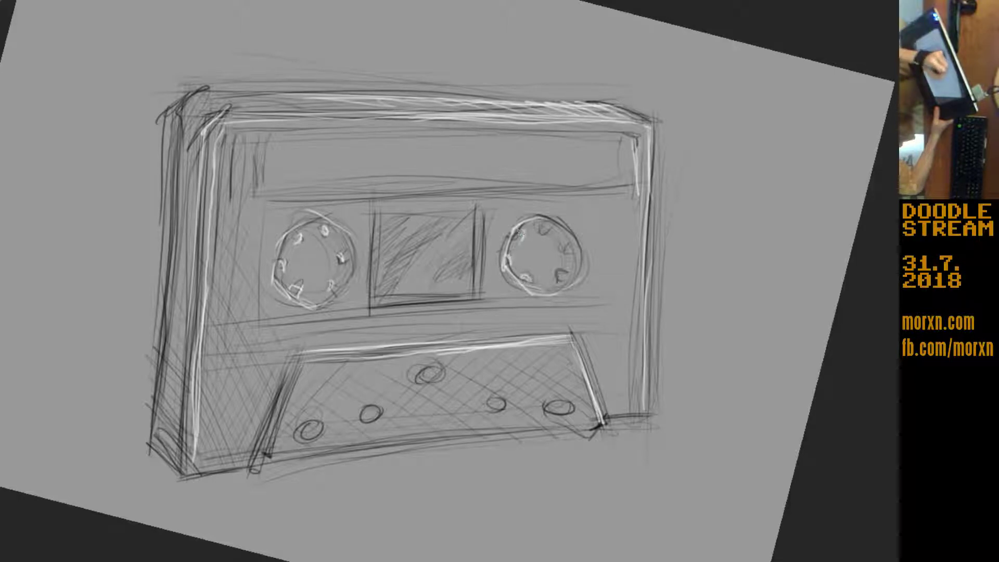
{"action": "left_click_drag", "start_coordinate": [541, 227], "coordinate": [552, 234]}
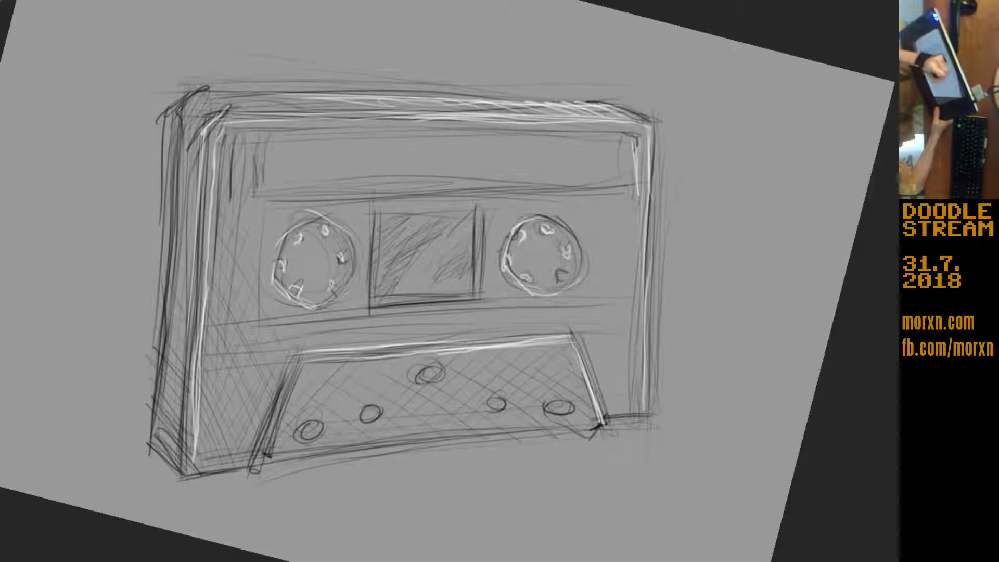
{"action": "left_click_drag", "start_coordinate": [555, 277], "coordinate": [548, 286]}
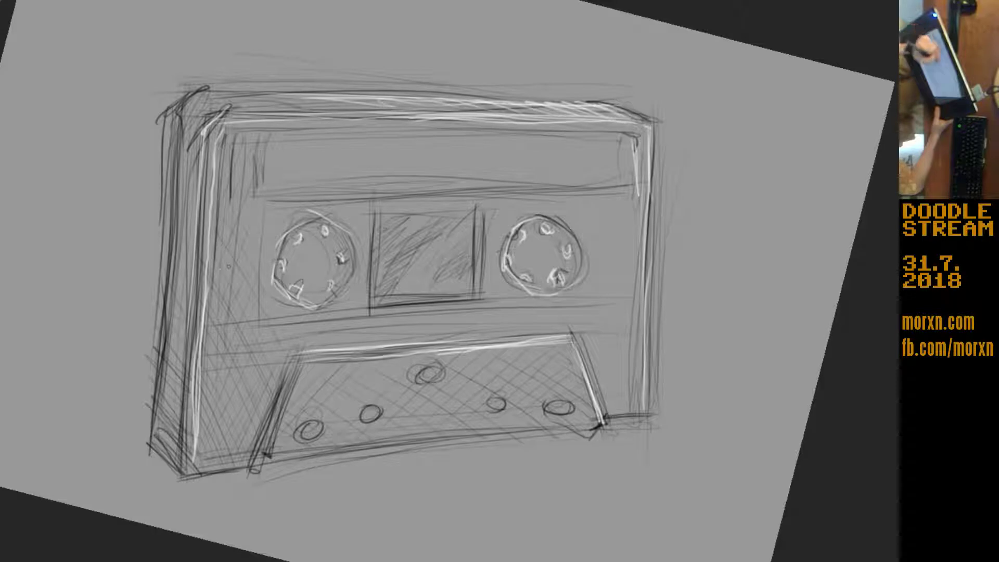
Step: Add three diagonal glints in the centre window and highlight the inner left edge
{"action": "left_click_drag", "start_coordinate": [395, 294], "coordinate": [430, 239]}
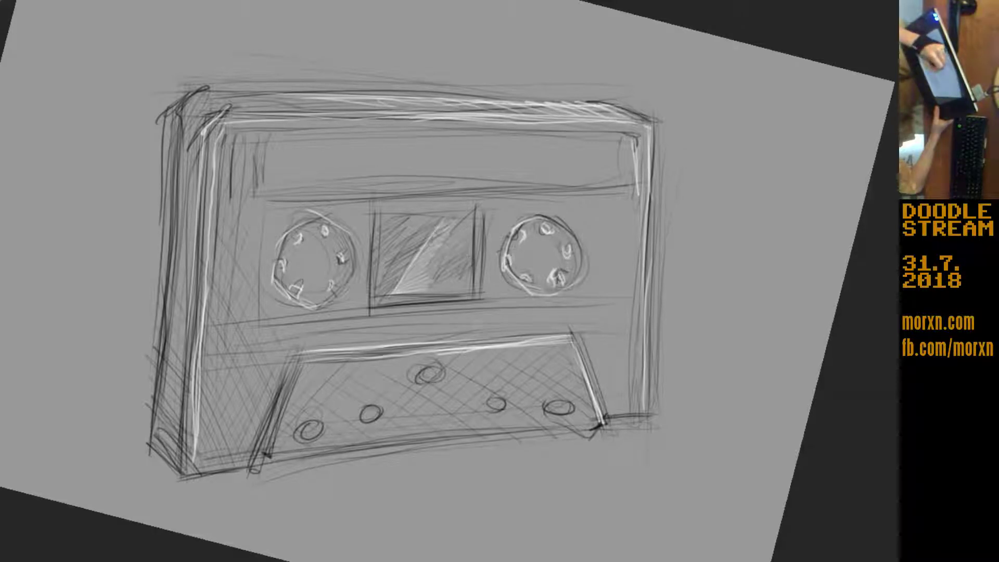
{"action": "left_click_drag", "start_coordinate": [427, 284], "coordinate": [460, 215]}
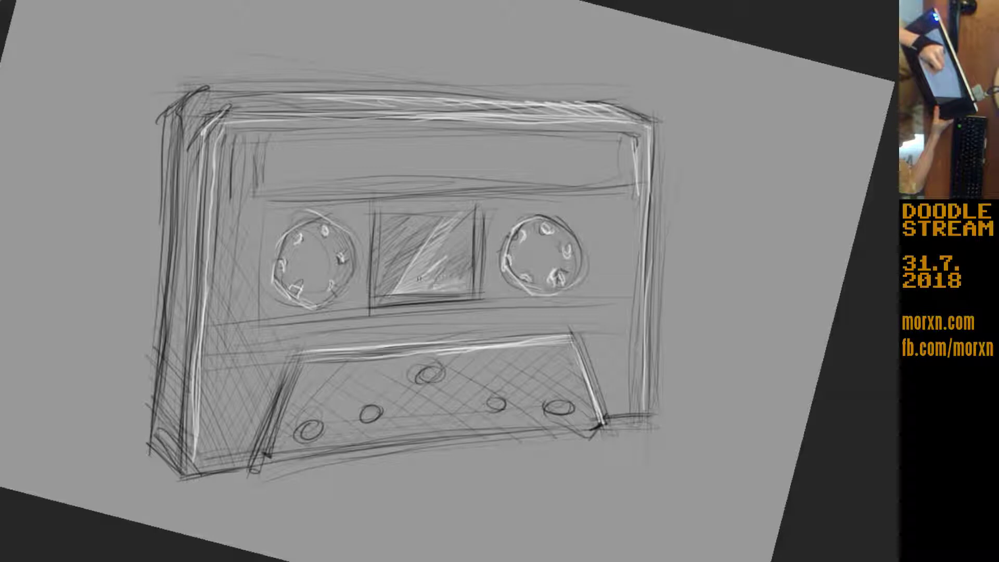
{"action": "left_click_drag", "start_coordinate": [380, 276], "coordinate": [392, 238]}
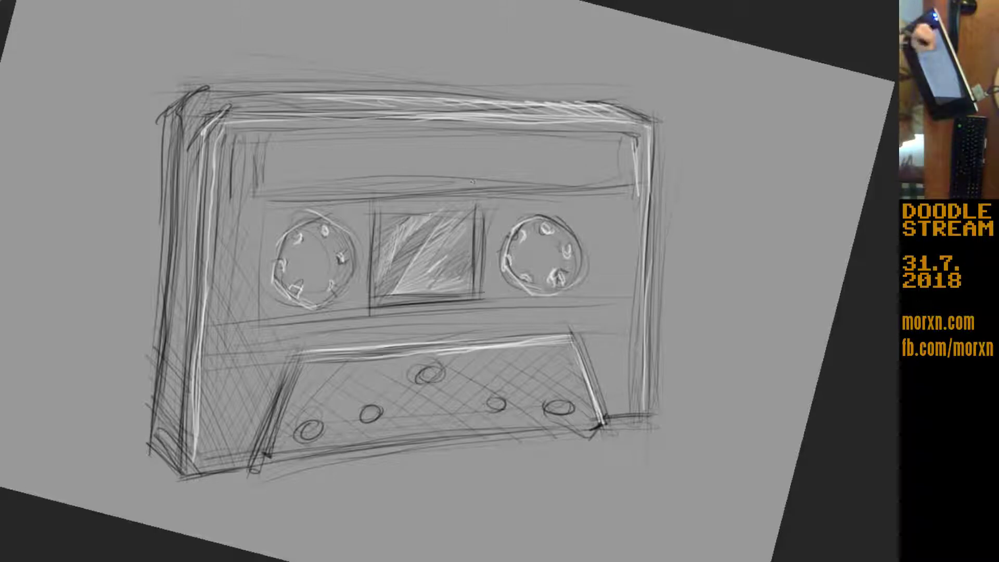
{"action": "left_click_drag", "start_coordinate": [235, 199], "coordinate": [238, 138]}
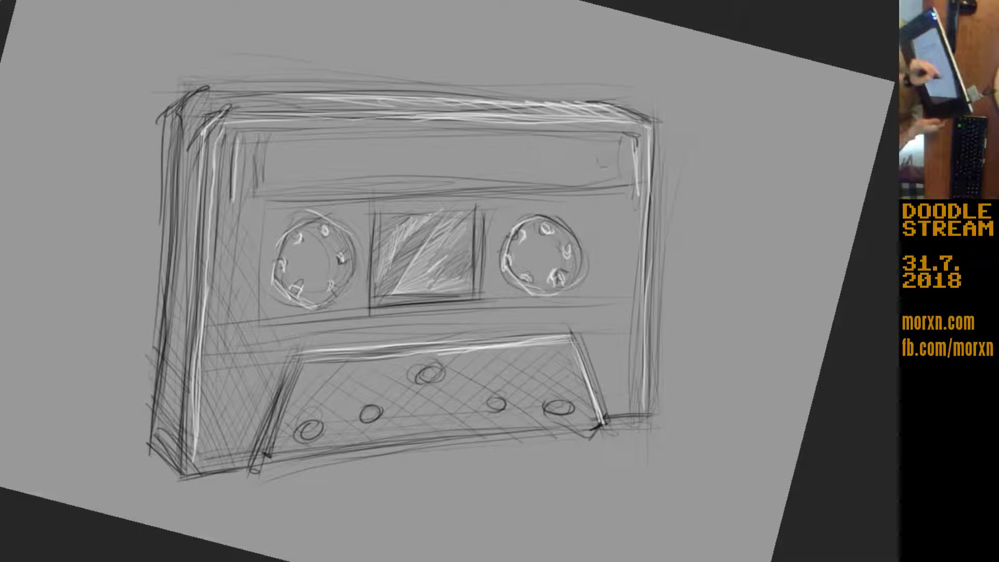
Step: Brighten the whole label strip with light strokes, from its right end to its left end
{"action": "mouse_move", "coordinate": [574, 140]}
{"action": "left_mouse_down"}
{"action": "mouse_move", "coordinate": [492, 172]}
{"action": "mouse_move", "coordinate": [406, 156]}
{"action": "mouse_move", "coordinate": [441, 174]}
{"action": "mouse_move", "coordinate": [320, 172]}
{"action": "left_mouse_up"}
{"action": "mouse_move", "coordinate": [510, 136]}
{"action": "left_mouse_down"}
{"action": "mouse_move", "coordinate": [536, 151]}
{"action": "mouse_move", "coordinate": [304, 151]}
{"action": "mouse_move", "coordinate": [240, 140]}
{"action": "mouse_move", "coordinate": [330, 146]}
{"action": "left_mouse_up"}
{"action": "left_click_drag", "start_coordinate": [484, 150], "coordinate": [276, 158]}
{"action": "left_click_drag", "start_coordinate": [593, 161], "coordinate": [302, 164]}
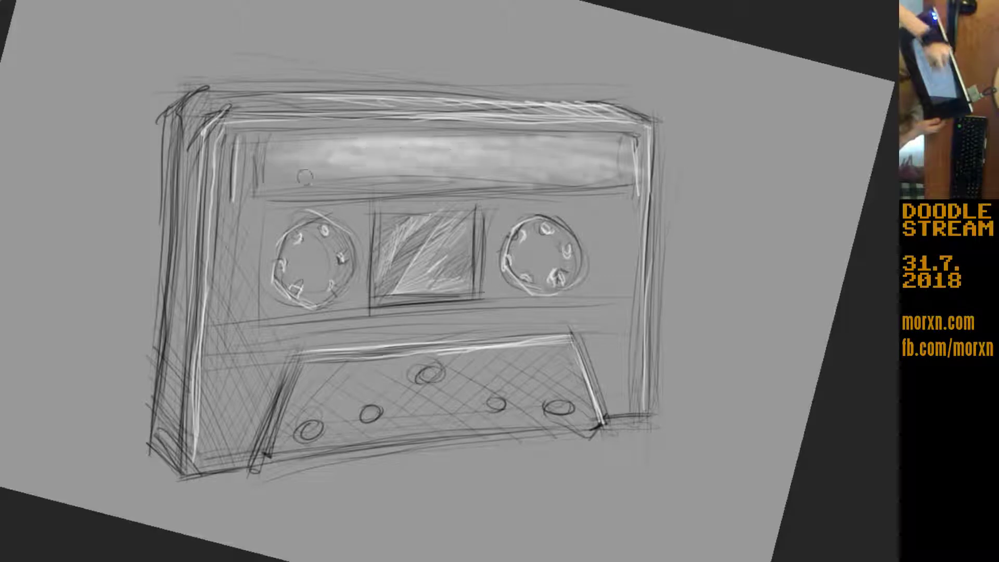
{"action": "left_click_drag", "start_coordinate": [559, 174], "coordinate": [381, 185]}
{"action": "left_click_drag", "start_coordinate": [596, 172], "coordinate": [533, 176]}
{"action": "left_click_drag", "start_coordinate": [621, 135], "coordinate": [617, 182]}
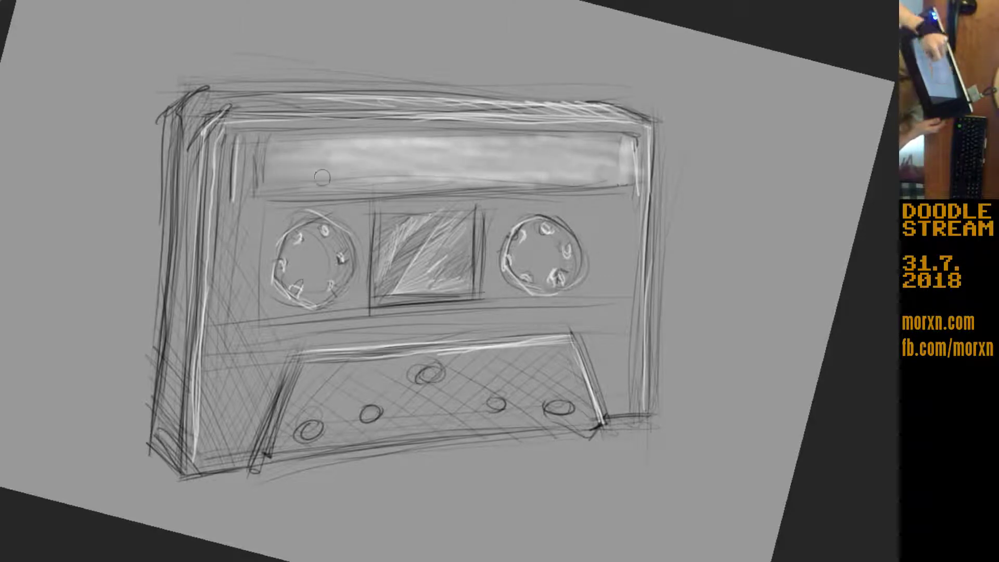
{"action": "left_click_drag", "start_coordinate": [364, 180], "coordinate": [255, 175]}
{"action": "left_click_drag", "start_coordinate": [328, 156], "coordinate": [260, 153]}
{"action": "left_click_drag", "start_coordinate": [333, 135], "coordinate": [265, 140]}
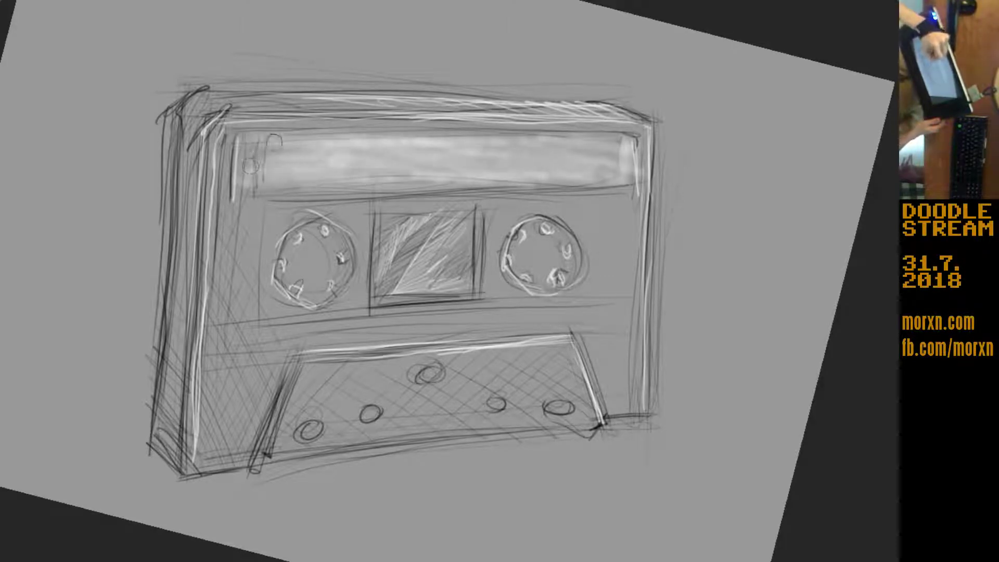
{"action": "mouse_move", "coordinate": [243, 187]}
{"action": "left_mouse_down"}
{"action": "mouse_move", "coordinate": [250, 156]}
{"action": "mouse_move", "coordinate": [260, 177]}
{"action": "left_mouse_up"}
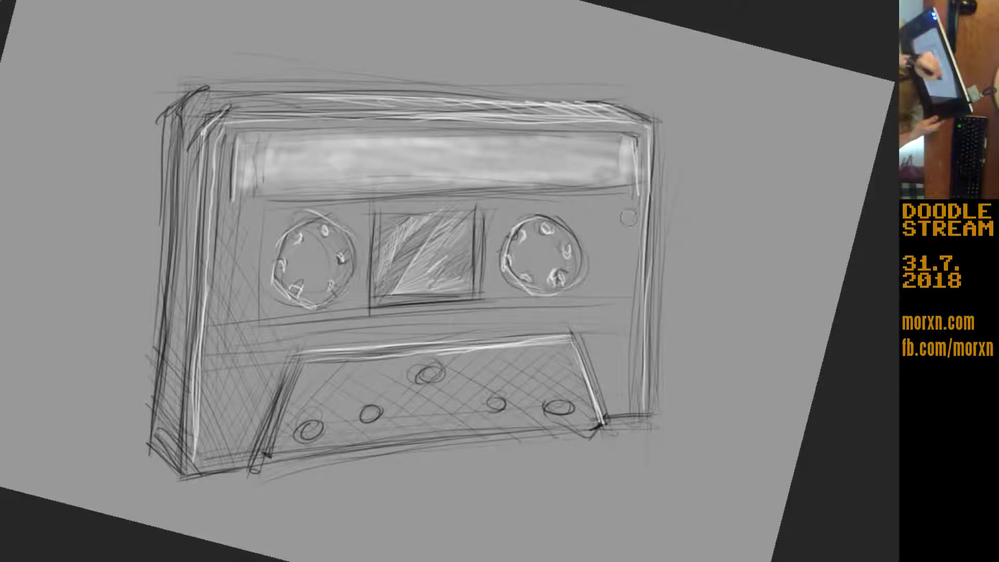
Step: Paint diagonal glare streaks over the right side, below the centre window, and on the lower face
{"action": "mouse_move", "coordinate": [633, 227]}
{"action": "left_mouse_down"}
{"action": "mouse_move", "coordinate": [617, 177]}
{"action": "mouse_move", "coordinate": [640, 274]}
{"action": "left_mouse_up"}
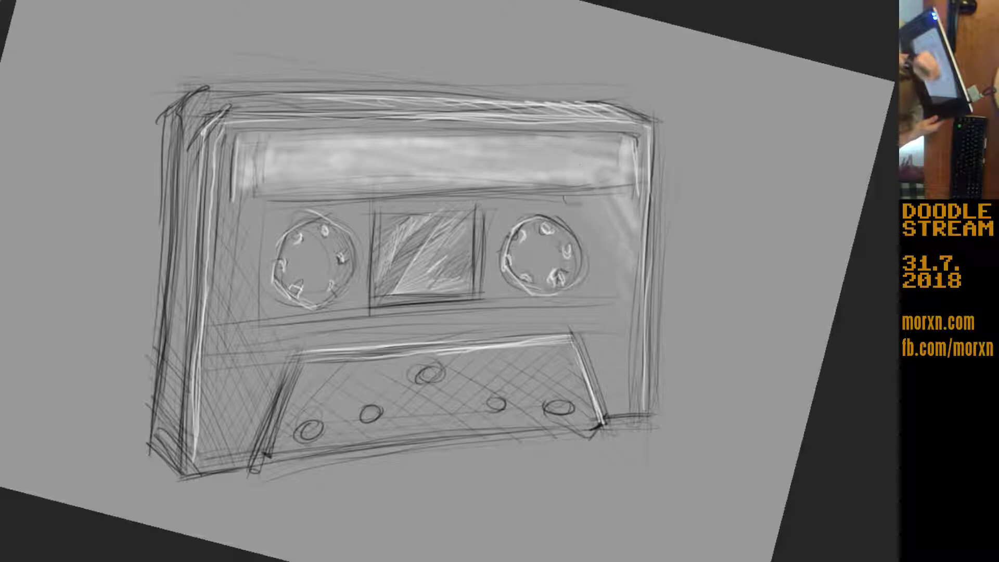
{"action": "mouse_move", "coordinate": [567, 187]}
{"action": "left_mouse_down"}
{"action": "mouse_move", "coordinate": [637, 354]}
{"action": "mouse_move", "coordinate": [629, 247]}
{"action": "left_mouse_up"}
{"action": "mouse_move", "coordinate": [624, 292]}
{"action": "left_mouse_down"}
{"action": "mouse_move", "coordinate": [614, 218]}
{"action": "mouse_move", "coordinate": [601, 257]}
{"action": "left_mouse_up"}
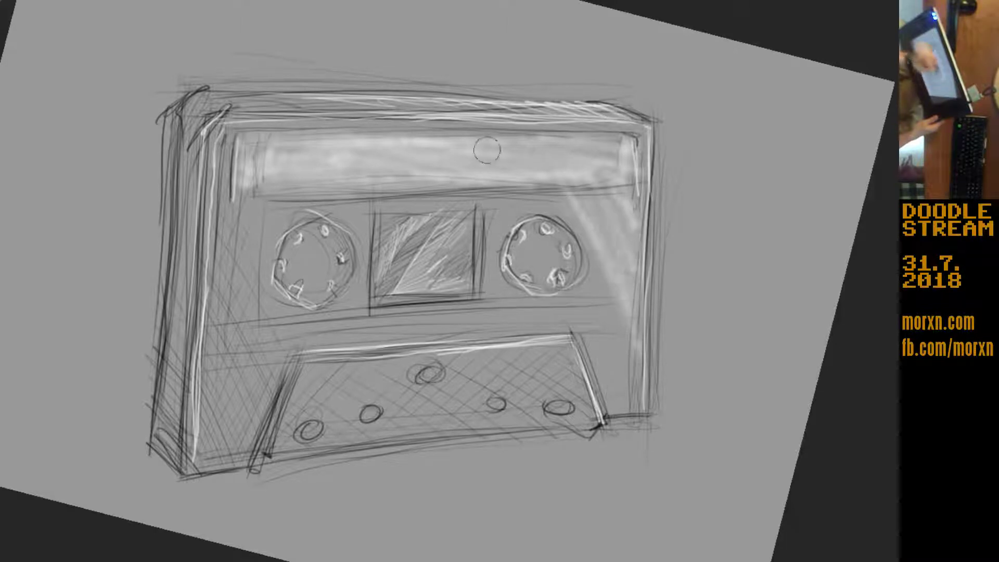
{"action": "mouse_move", "coordinate": [515, 326]}
{"action": "left_mouse_down"}
{"action": "mouse_move", "coordinate": [473, 272]}
{"action": "mouse_move", "coordinate": [455, 292]}
{"action": "left_mouse_up"}
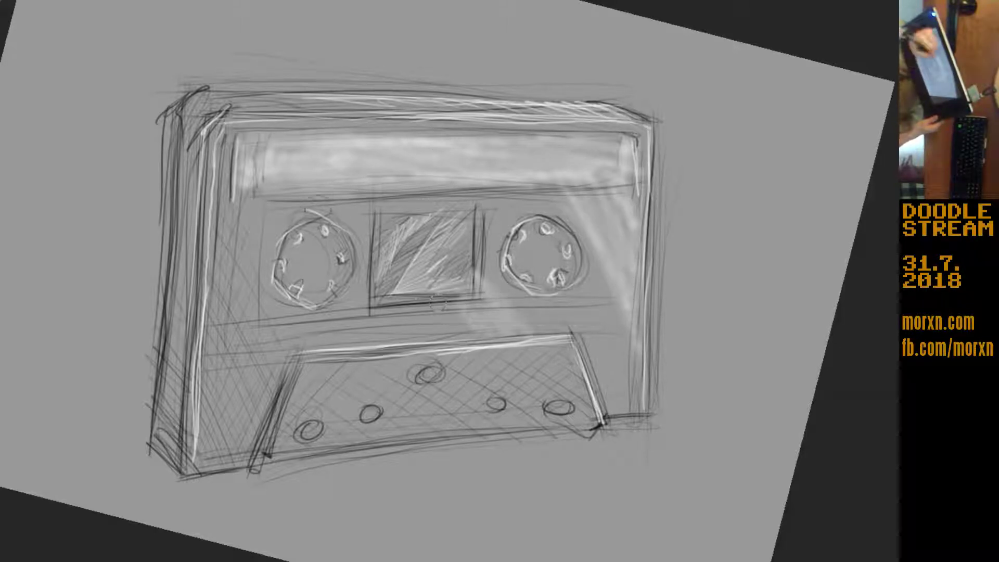
{"action": "left_click_drag", "start_coordinate": [284, 300], "coordinate": [221, 383]}
{"action": "left_click_drag", "start_coordinate": [247, 315], "coordinate": [210, 354]}
{"action": "left_click_drag", "start_coordinate": [263, 362], "coordinate": [234, 395]}
{"action": "left_click_drag", "start_coordinate": [237, 333], "coordinate": [206, 364]}
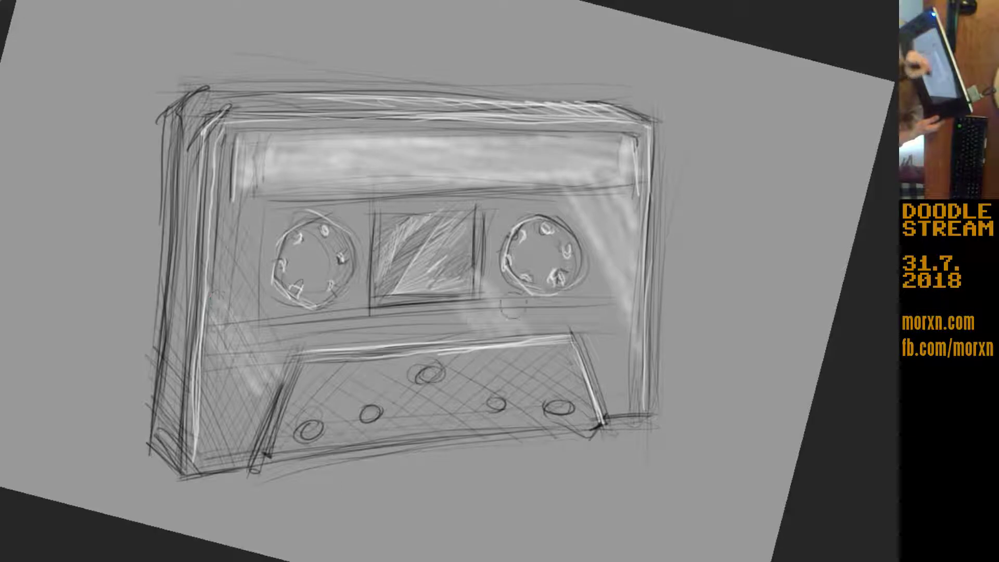
{"action": "left_click_drag", "start_coordinate": [577, 398], "coordinate": [546, 344]}
{"action": "mouse_move", "coordinate": [554, 391]}
{"action": "left_mouse_down"}
{"action": "mouse_move", "coordinate": [509, 339]}
{"action": "mouse_move", "coordinate": [500, 356]}
{"action": "left_mouse_up"}
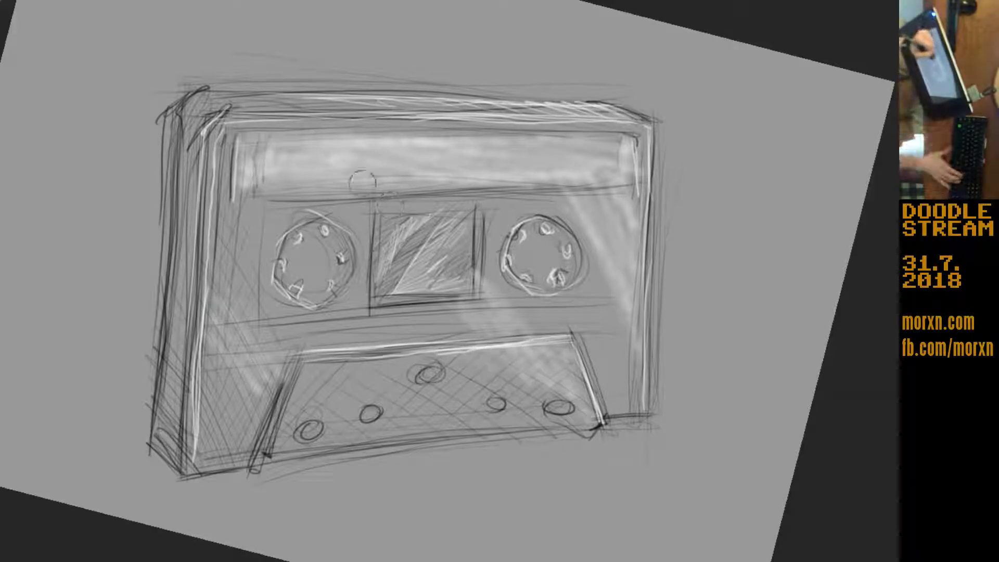
{"action": "key", "text": "bracketleft"}
{"action": "key", "text": "bracketleft"}
{"action": "key", "text": "bracketleft"}
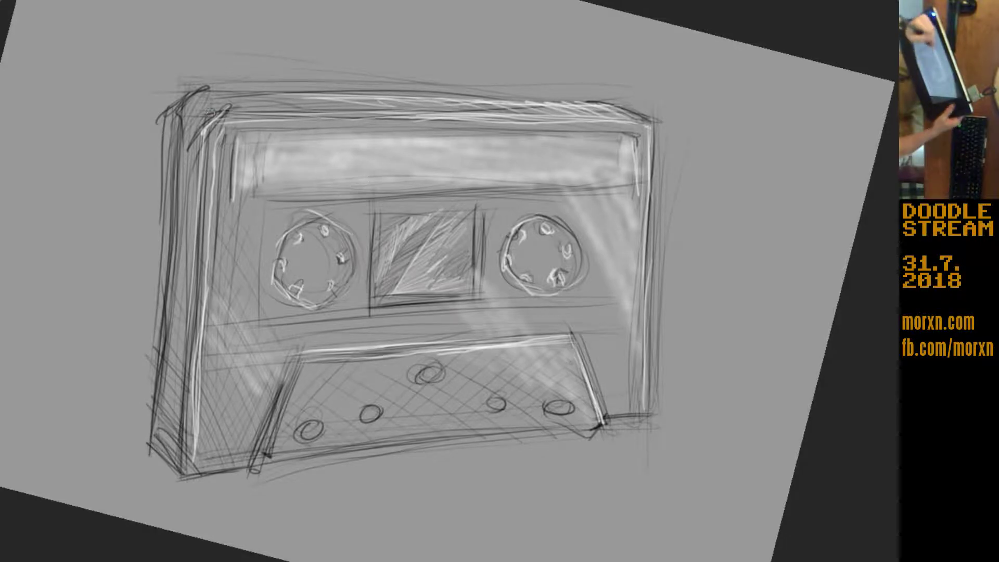
{"action": "mouse_move", "coordinate": [338, 190]}
{"action": "left_mouse_down"}
{"action": "mouse_move", "coordinate": [268, 458]}
{"action": "mouse_move", "coordinate": [278, 471]}
{"action": "left_mouse_up"}
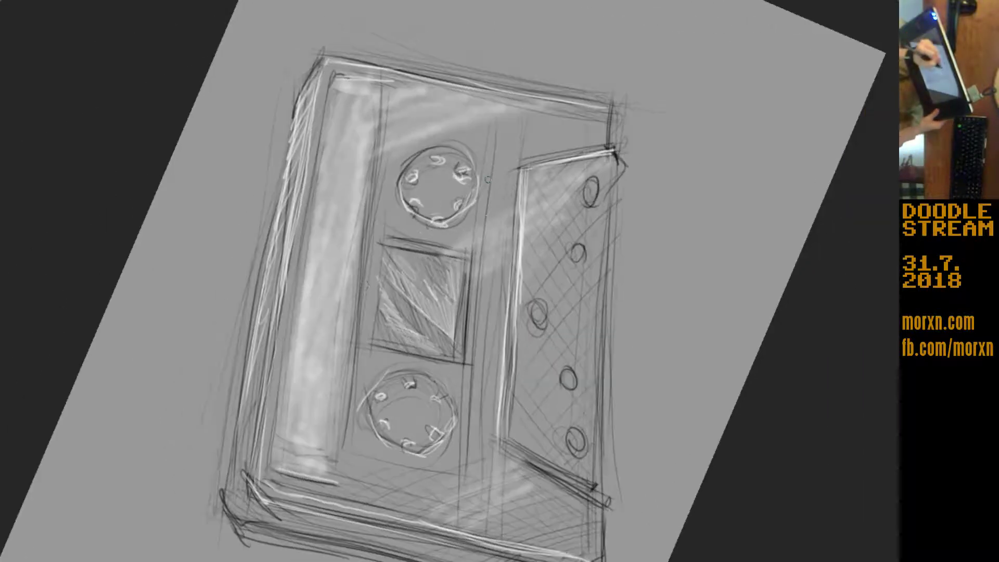
Step: On the sideways canvas, highlight the centre divider line and the bottom hole panel's edge
{"action": "left_click_drag", "start_coordinate": [483, 234], "coordinate": [469, 398]}
{"action": "left_click_drag", "start_coordinate": [476, 317], "coordinate": [462, 494]}
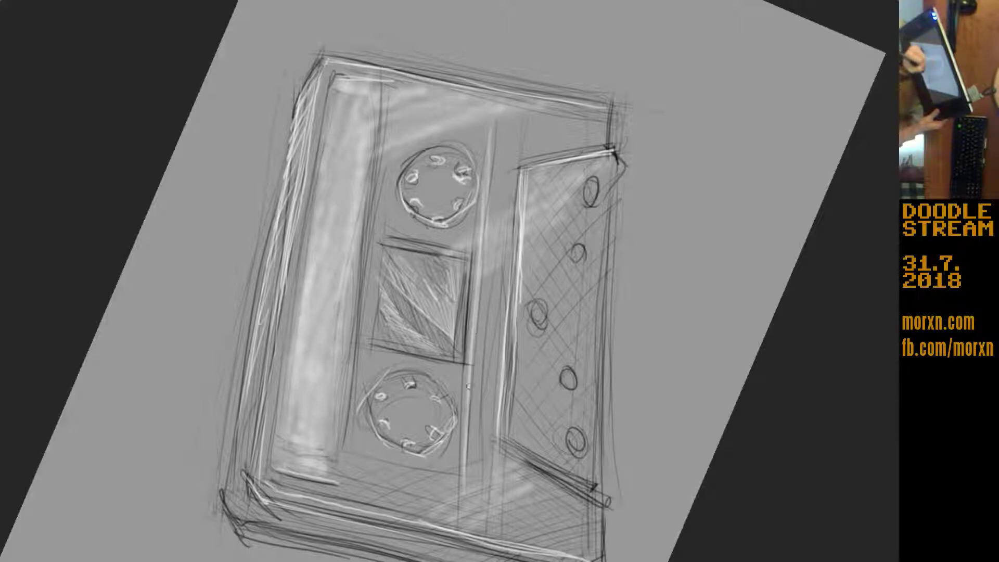
{"action": "left_click_drag", "start_coordinate": [473, 344], "coordinate": [465, 452]}
{"action": "left_click_drag", "start_coordinate": [519, 203], "coordinate": [512, 302]}
{"action": "left_click_drag", "start_coordinate": [523, 169], "coordinate": [509, 352]}
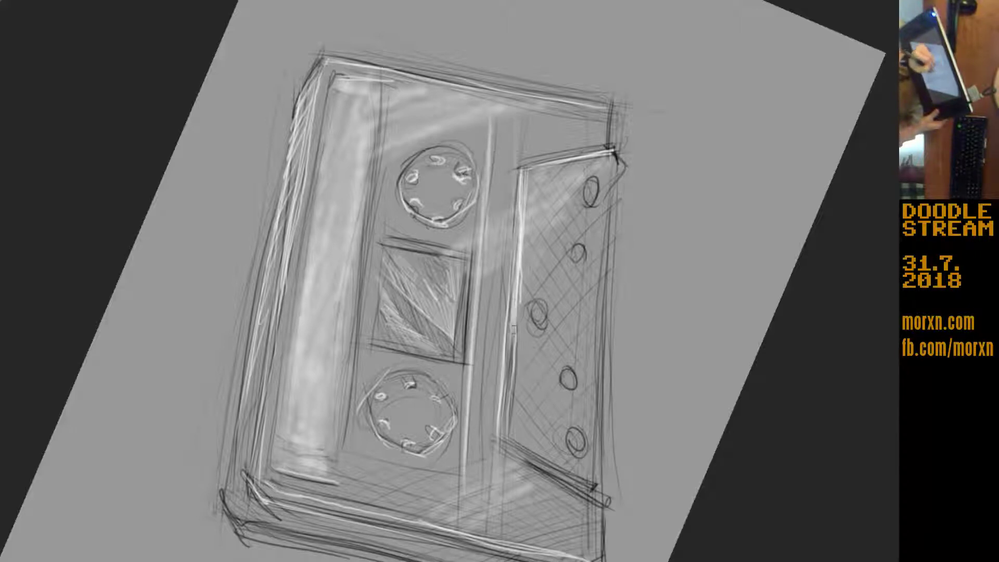
{"action": "left_click_drag", "start_coordinate": [519, 216], "coordinate": [503, 398]}
{"action": "left_click_drag", "start_coordinate": [513, 330], "coordinate": [503, 421]}
Step: Add small white glints to the grille holes of the bottom panel
{"action": "left_click_drag", "start_coordinate": [507, 384], "coordinate": [500, 418]}
{"action": "left_click_drag", "start_coordinate": [571, 460], "coordinate": [586, 438]}
{"action": "left_click_drag", "start_coordinate": [560, 389], "coordinate": [577, 370]}
{"action": "left_click_drag", "start_coordinate": [534, 323], "coordinate": [547, 307]}
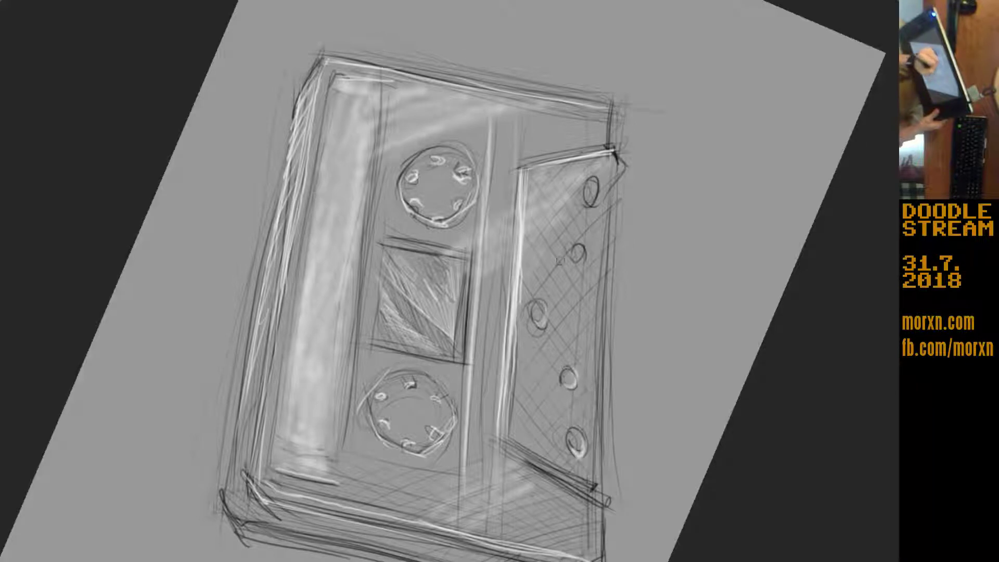
{"action": "left_click_drag", "start_coordinate": [572, 261], "coordinate": [584, 245]}
{"action": "left_click_drag", "start_coordinate": [585, 206], "coordinate": [596, 164]}
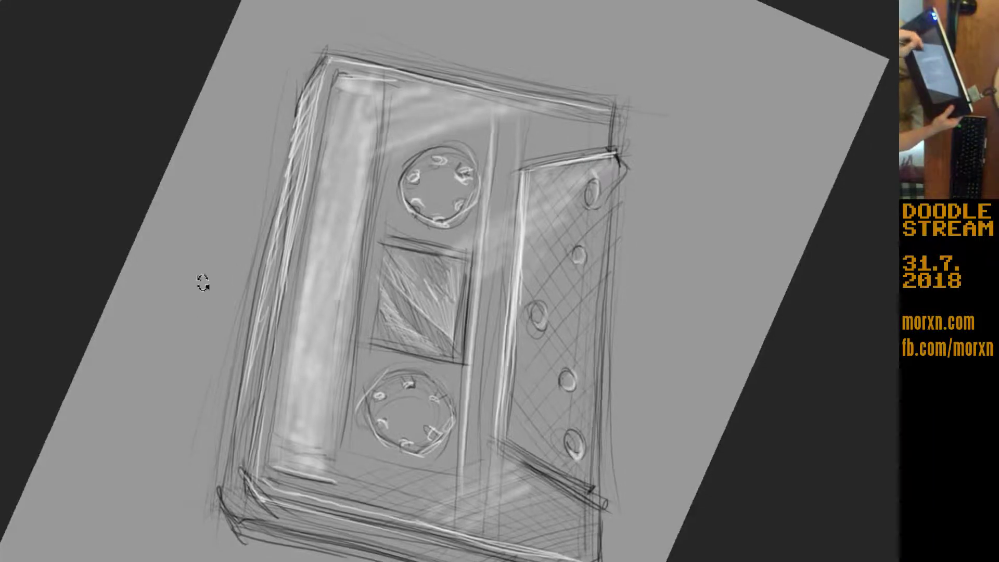
Step: Level the canvas again and highlight the left inner edge and the lower band's edge
{"action": "left_click_drag", "start_coordinate": [201, 281], "coordinate": [345, 67]}
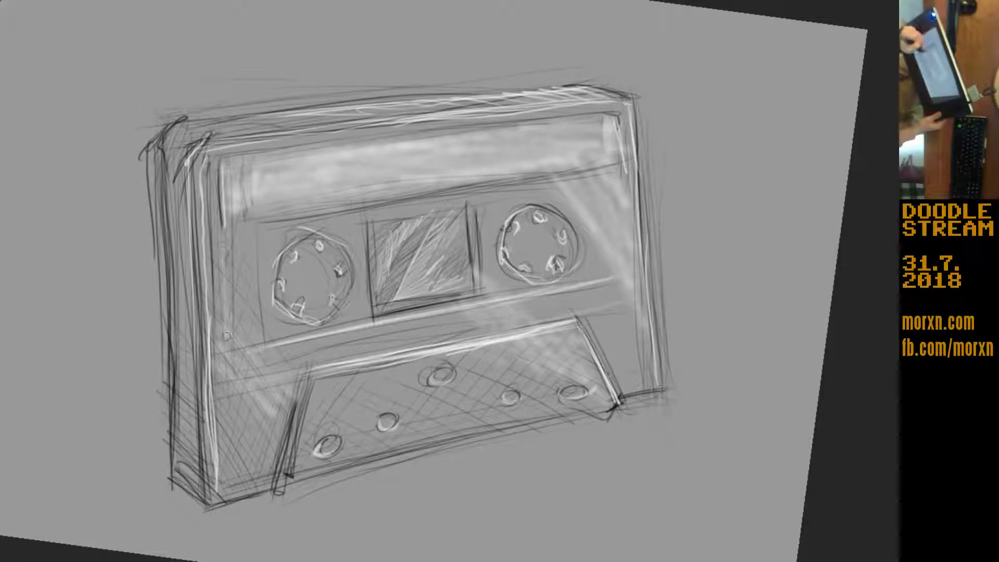
{"action": "left_click_drag", "start_coordinate": [200, 184], "coordinate": [214, 471]}
{"action": "left_click_drag", "start_coordinate": [218, 225], "coordinate": [221, 317]}
{"action": "left_click_drag", "start_coordinate": [218, 166], "coordinate": [223, 365]}
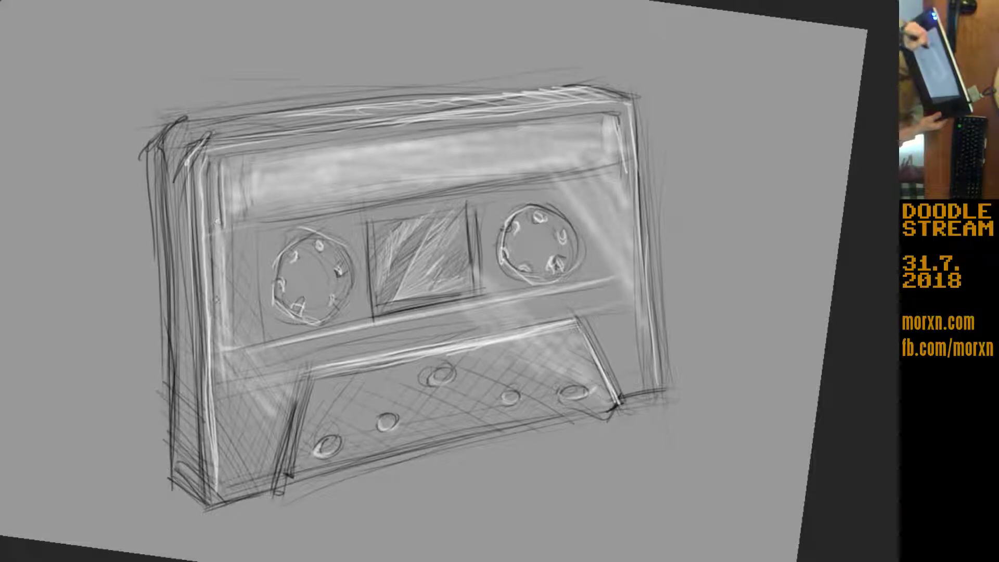
{"action": "left_click_drag", "start_coordinate": [216, 333], "coordinate": [209, 245]}
{"action": "left_click_drag", "start_coordinate": [234, 331], "coordinate": [240, 253]}
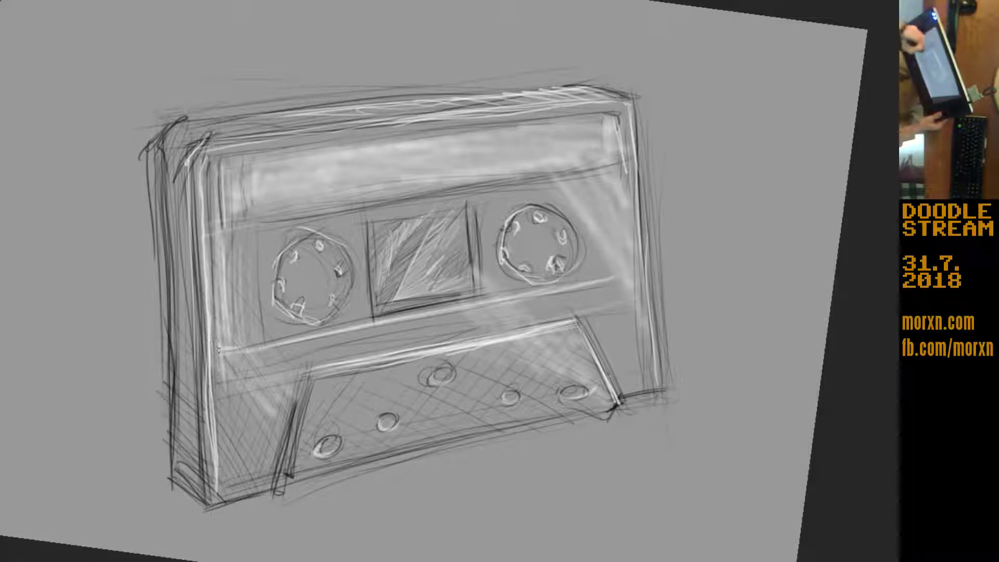
{"action": "left_click_drag", "start_coordinate": [211, 263], "coordinate": [203, 166]}
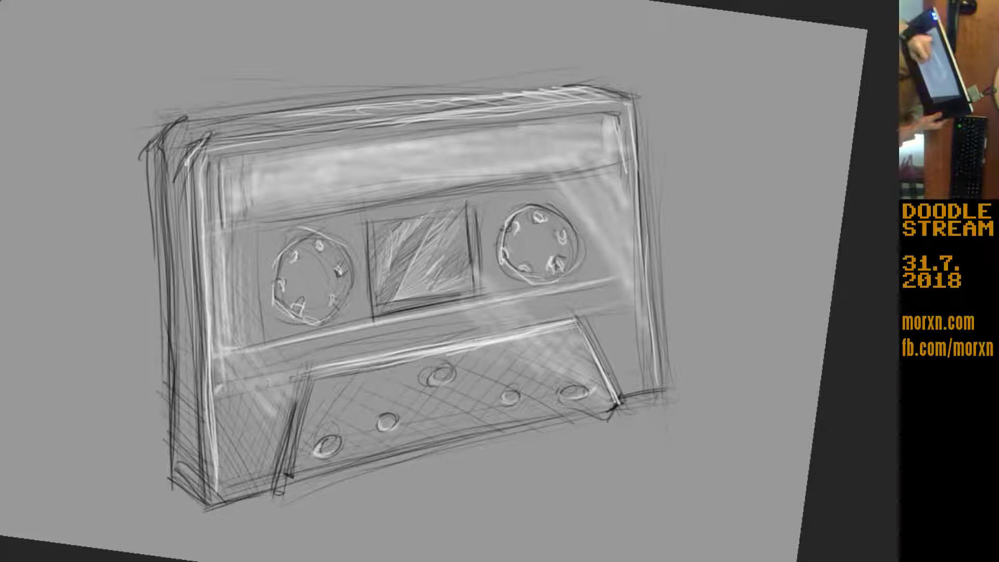
{"action": "left_click_drag", "start_coordinate": [268, 382], "coordinate": [210, 392]}
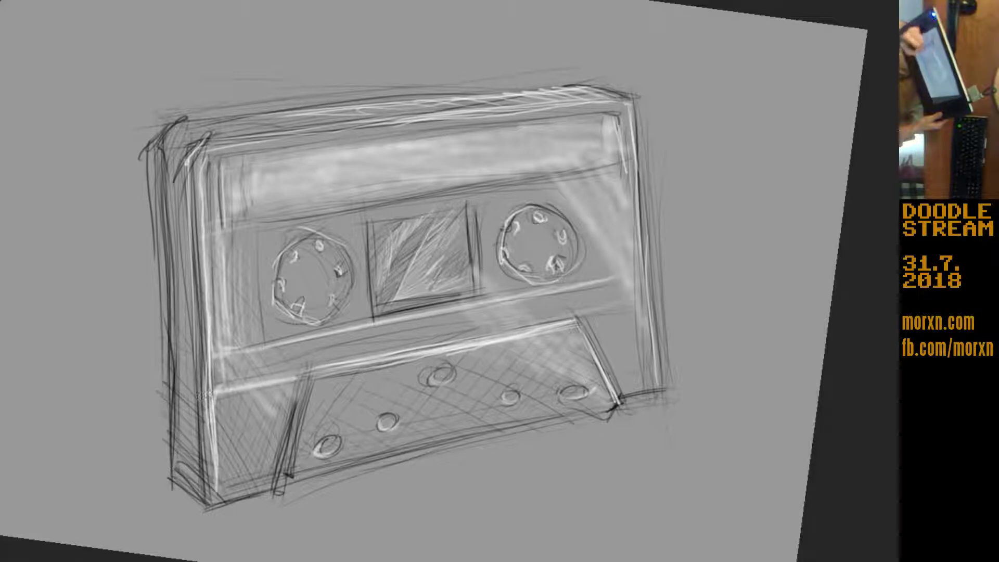
{"action": "left_click_drag", "start_coordinate": [286, 383], "coordinate": [212, 389]}
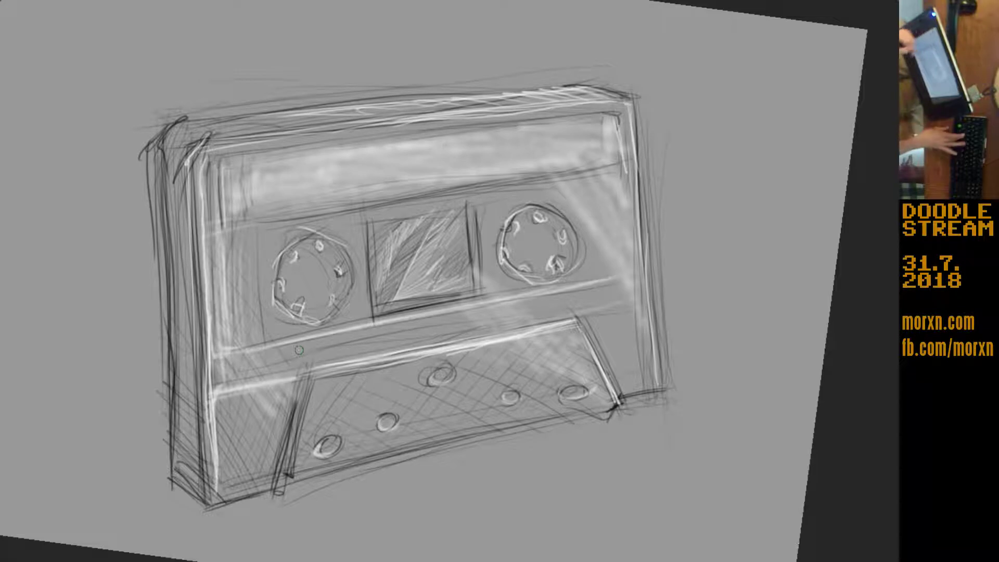
Step: Undo the last lower-edge highlight, then shade the cassette's left edge and top-left corner darker
{"action": "key", "text": "ctrl+z"}
{"action": "key", "text": "ctrl+z"}
{"action": "key", "text": "ctrl+z"}
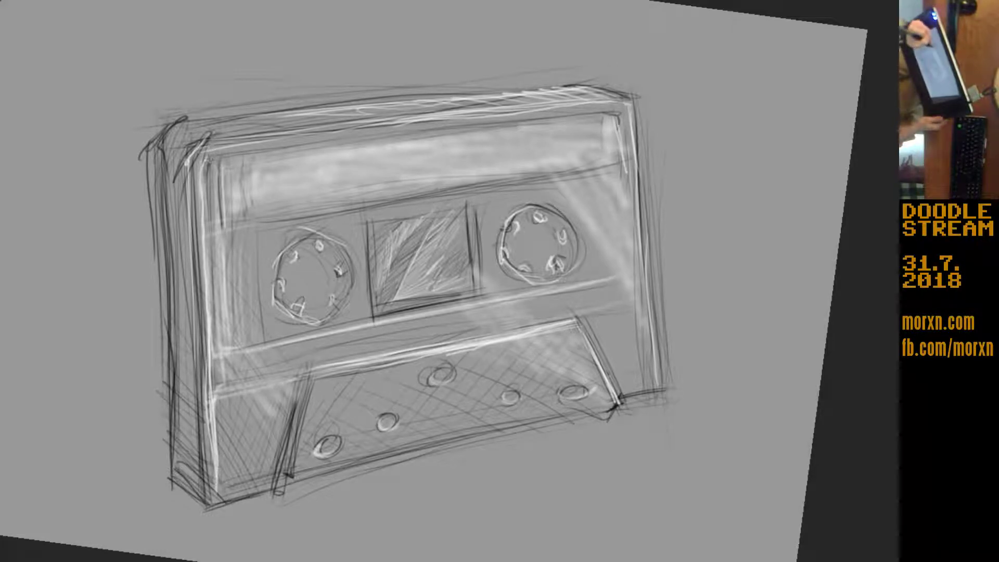
{"action": "left_click_drag", "start_coordinate": [207, 159], "coordinate": [211, 286]}
{"action": "left_click_drag", "start_coordinate": [212, 167], "coordinate": [216, 282]}
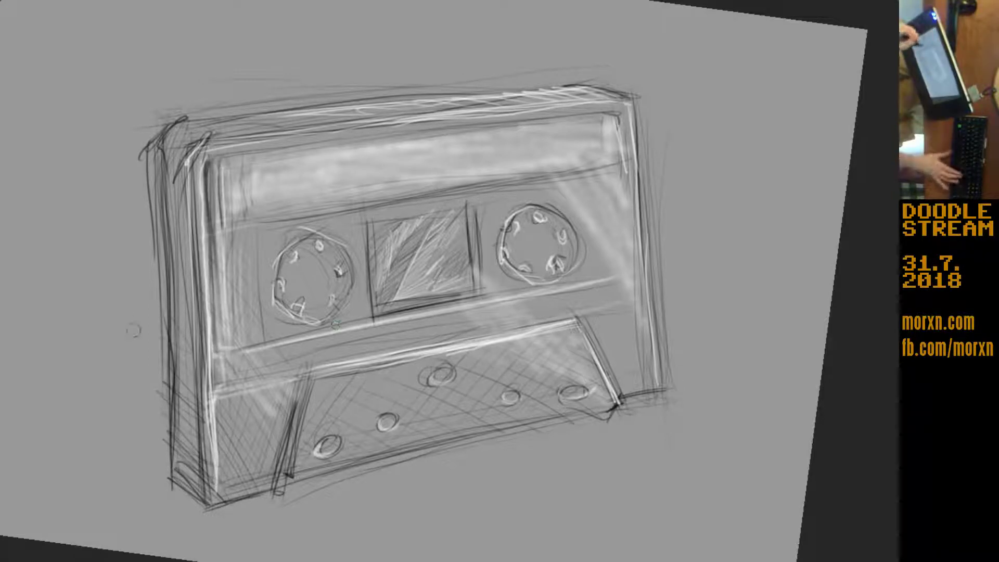
{"action": "mouse_move", "coordinate": [191, 373]}
{"action": "left_mouse_down"}
{"action": "mouse_move", "coordinate": [194, 472]}
{"action": "mouse_move", "coordinate": [174, 433]}
{"action": "left_mouse_up"}
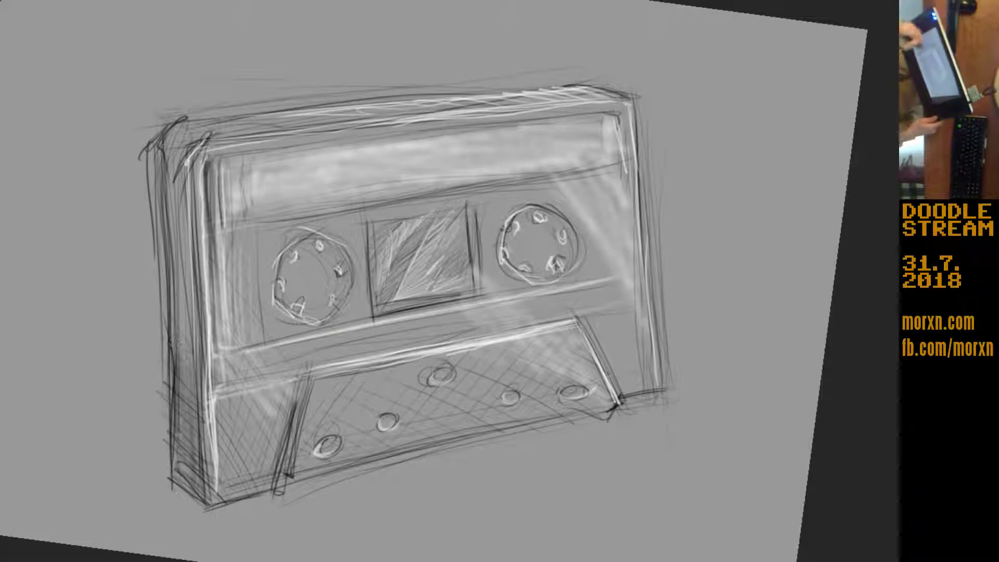
{"action": "left_click_drag", "start_coordinate": [190, 208], "coordinate": [192, 364]}
{"action": "mouse_move", "coordinate": [186, 159]}
{"action": "left_mouse_down"}
{"action": "mouse_move", "coordinate": [183, 328]}
{"action": "mouse_move", "coordinate": [178, 296]}
{"action": "left_mouse_up"}
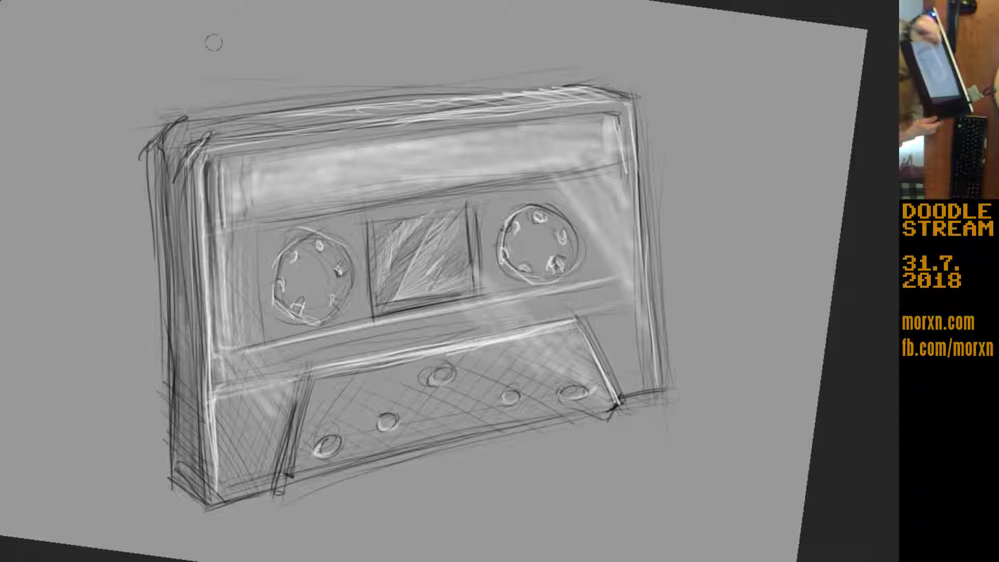
{"action": "mouse_move", "coordinate": [195, 134]}
{"action": "left_mouse_down"}
{"action": "mouse_move", "coordinate": [177, 169]}
{"action": "mouse_move", "coordinate": [169, 156]}
{"action": "mouse_move", "coordinate": [164, 164]}
{"action": "mouse_move", "coordinate": [162, 281]}
{"action": "left_mouse_up"}
{"action": "mouse_move", "coordinate": [183, 151]}
{"action": "left_mouse_down"}
{"action": "mouse_move", "coordinate": [174, 176]}
{"action": "mouse_move", "coordinate": [179, 306]}
{"action": "left_mouse_up"}
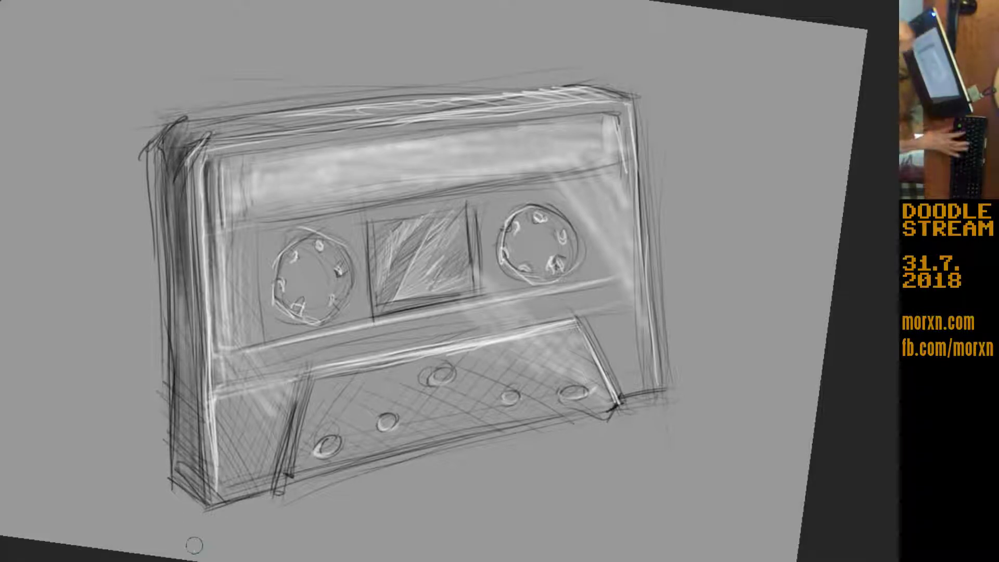
{"action": "mouse_move", "coordinate": [196, 138]}
{"action": "left_mouse_down"}
{"action": "mouse_move", "coordinate": [177, 153]}
{"action": "mouse_move", "coordinate": [174, 138]}
{"action": "mouse_move", "coordinate": [315, 115]}
{"action": "left_mouse_up"}
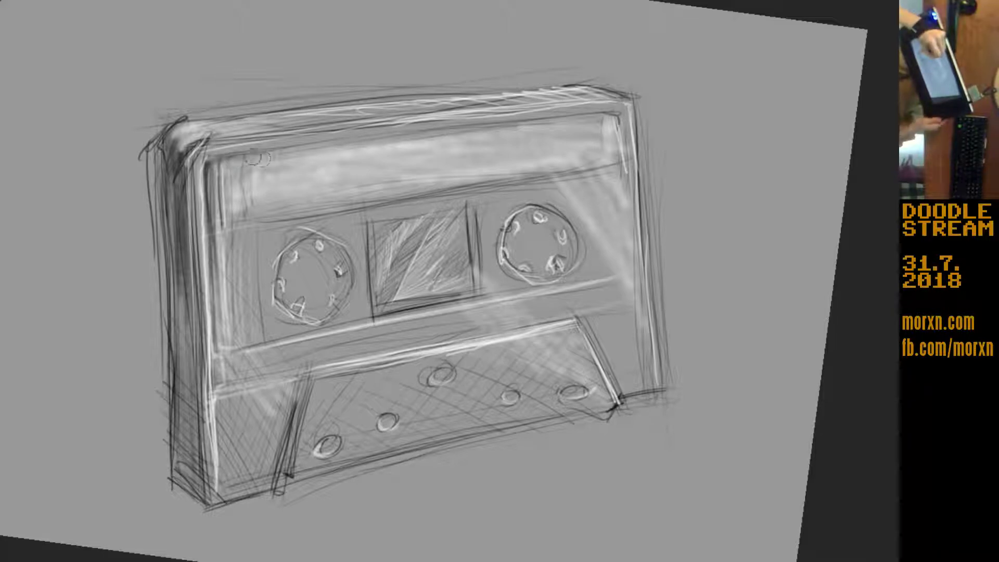
Step: Darken the cassette's top inner edge and its right inner edge
{"action": "left_click_drag", "start_coordinate": [284, 156], "coordinate": [496, 128]}
{"action": "left_click_drag", "start_coordinate": [432, 138], "coordinate": [614, 115]}
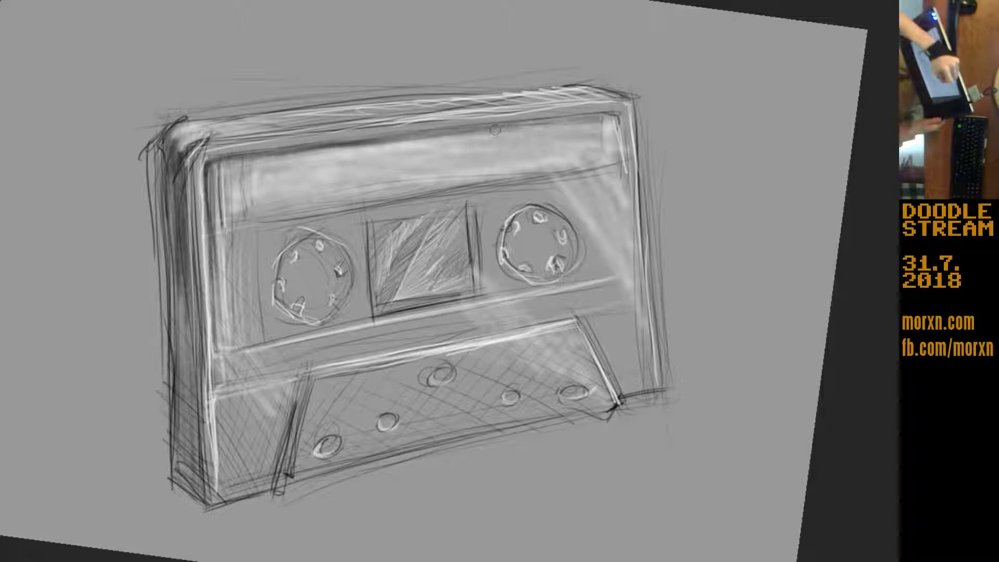
{"action": "mouse_move", "coordinate": [524, 124]}
{"action": "left_mouse_down"}
{"action": "mouse_move", "coordinate": [617, 113]}
{"action": "mouse_move", "coordinate": [607, 113]}
{"action": "left_mouse_up"}
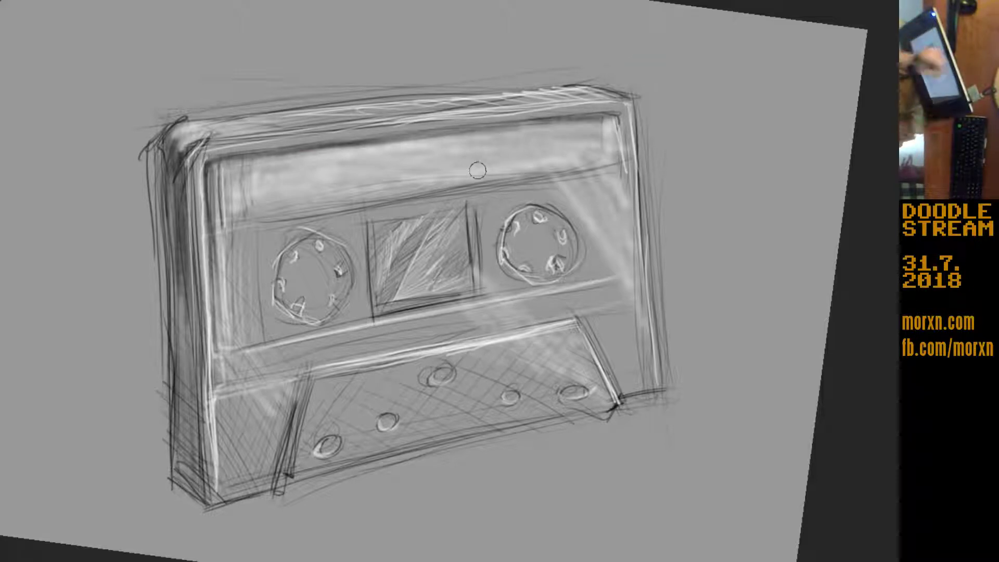
{"action": "left_click_drag", "start_coordinate": [624, 165], "coordinate": [612, 112]}
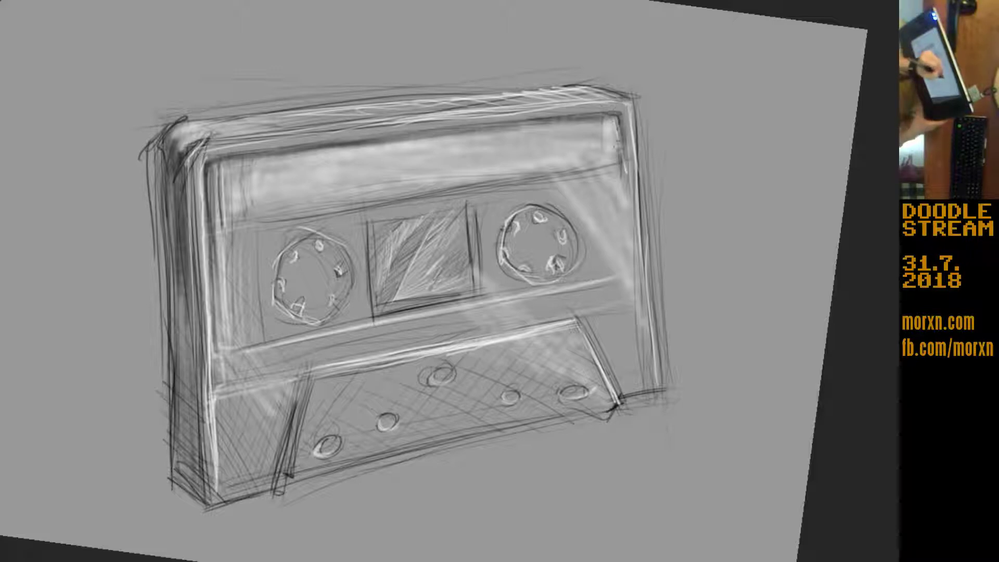
{"action": "left_click_drag", "start_coordinate": [630, 260], "coordinate": [621, 154]}
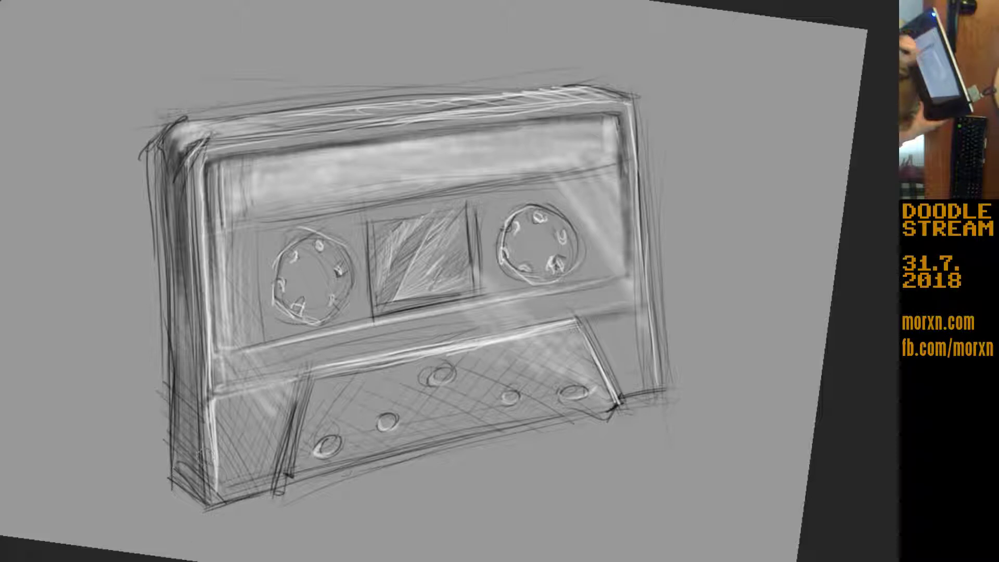
Step: Sketch a small panel hole and hatch the lower-left edge, slanted panel edge and tape opening darker
{"action": "left_click_drag", "start_coordinate": [365, 404], "coordinate": [366, 408]}
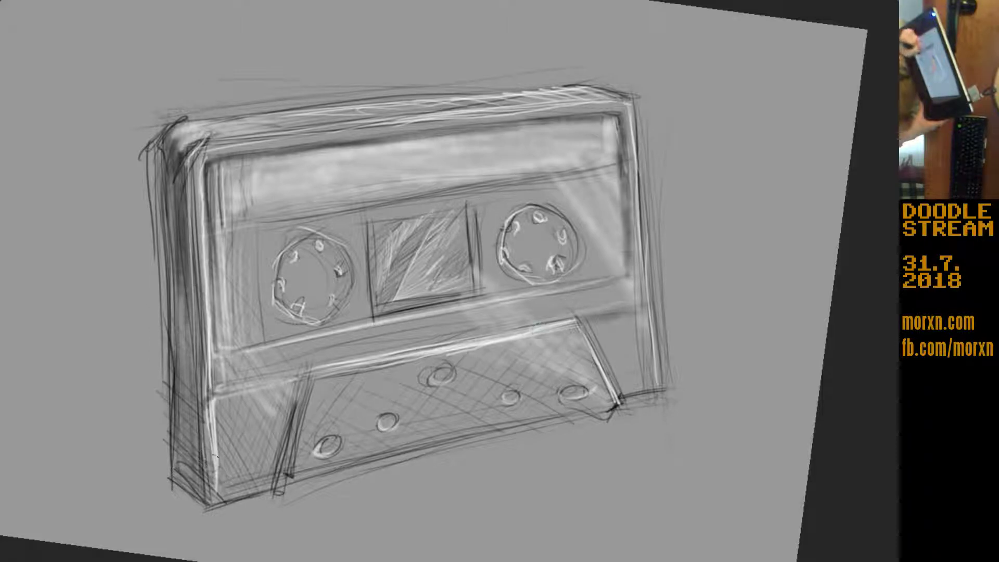
{"action": "mouse_move", "coordinate": [216, 414]}
{"action": "left_mouse_down"}
{"action": "mouse_move", "coordinate": [216, 494]}
{"action": "mouse_move", "coordinate": [212, 481]}
{"action": "left_mouse_up"}
{"action": "left_click_drag", "start_coordinate": [205, 439], "coordinate": [204, 466]}
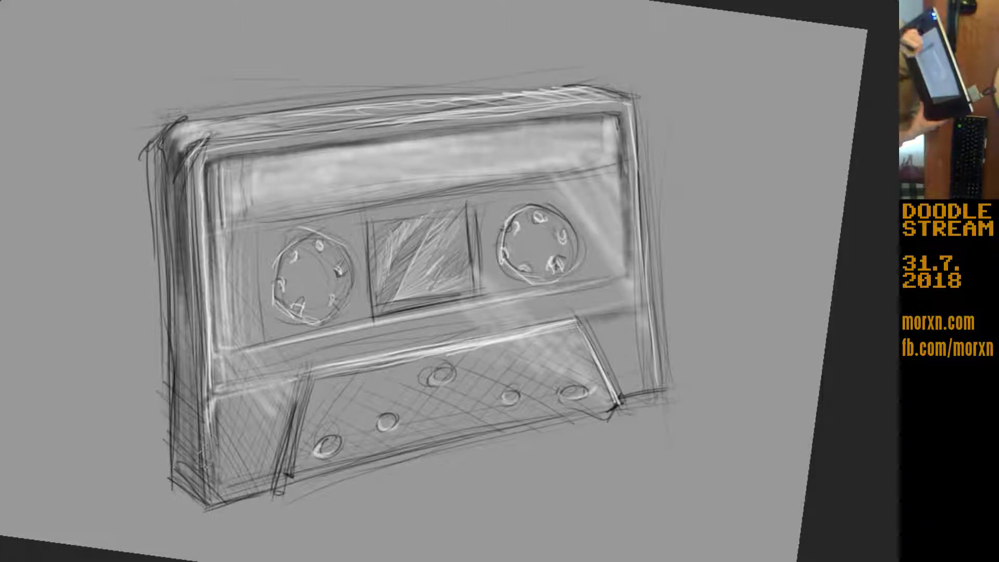
{"action": "left_click_drag", "start_coordinate": [211, 419], "coordinate": [221, 471]}
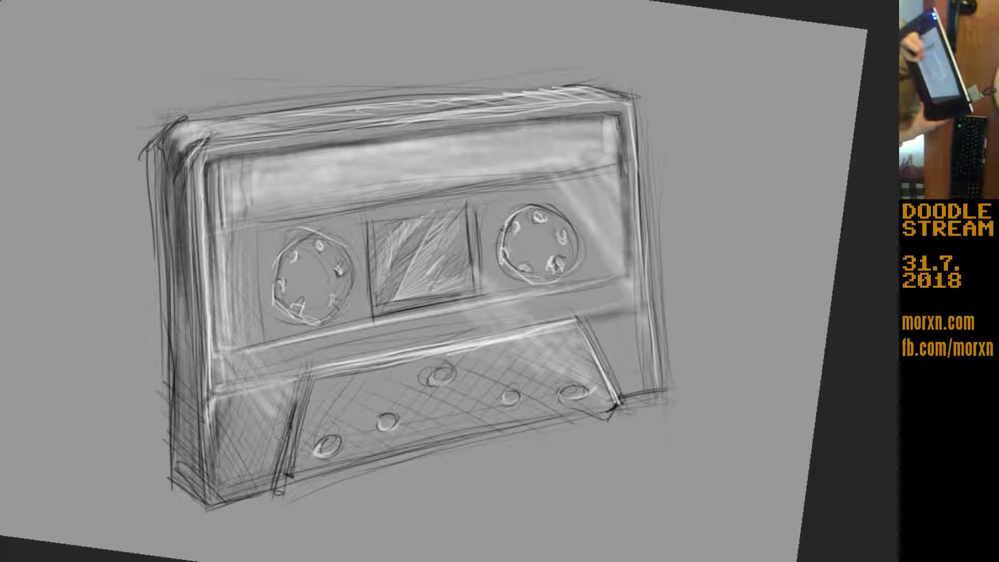
{"action": "left_click_drag", "start_coordinate": [297, 385], "coordinate": [285, 476]}
{"action": "left_click_drag", "start_coordinate": [293, 403], "coordinate": [279, 453]}
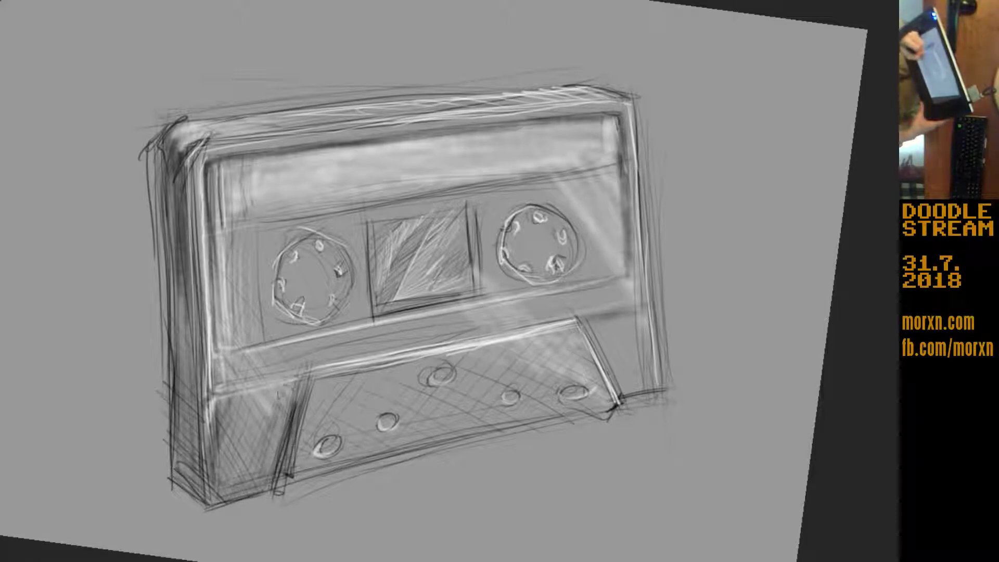
{"action": "mouse_move", "coordinate": [645, 333]}
{"action": "left_mouse_down"}
{"action": "mouse_move", "coordinate": [630, 367]}
{"action": "mouse_move", "coordinate": [612, 352]}
{"action": "left_mouse_up"}
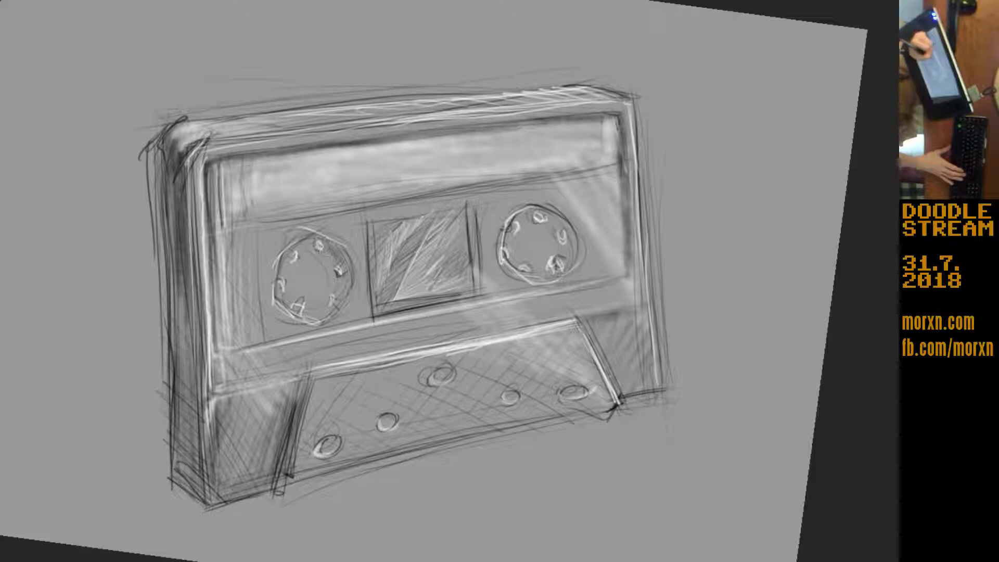
Step: Shade both reels and hatch the centre window dark, then scribble a test stroke above
{"action": "mouse_move", "coordinate": [344, 275]}
{"action": "left_mouse_down"}
{"action": "mouse_move", "coordinate": [338, 295]}
{"action": "mouse_move", "coordinate": [301, 304]}
{"action": "left_mouse_up"}
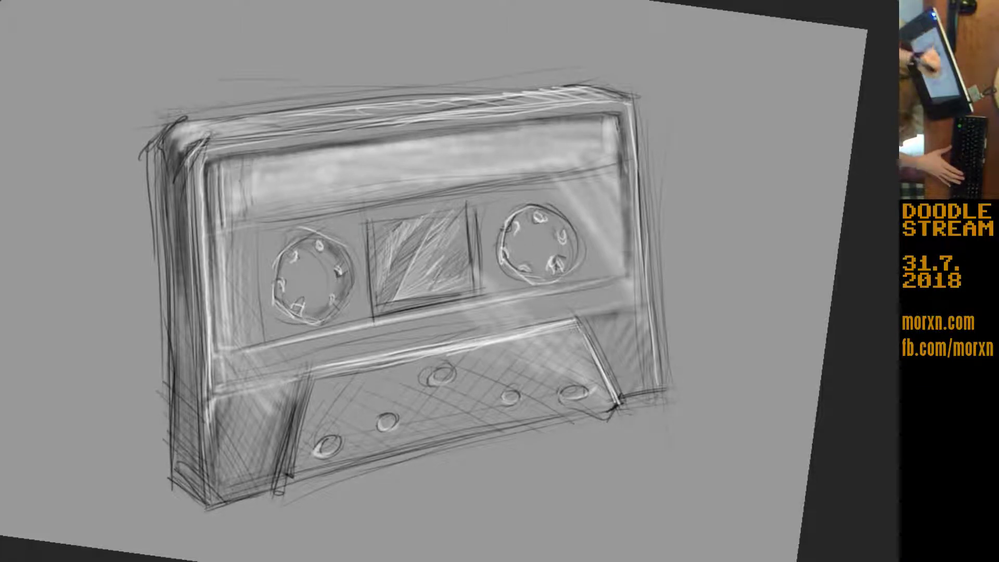
{"action": "left_click_drag", "start_coordinate": [559, 218], "coordinate": [568, 266]}
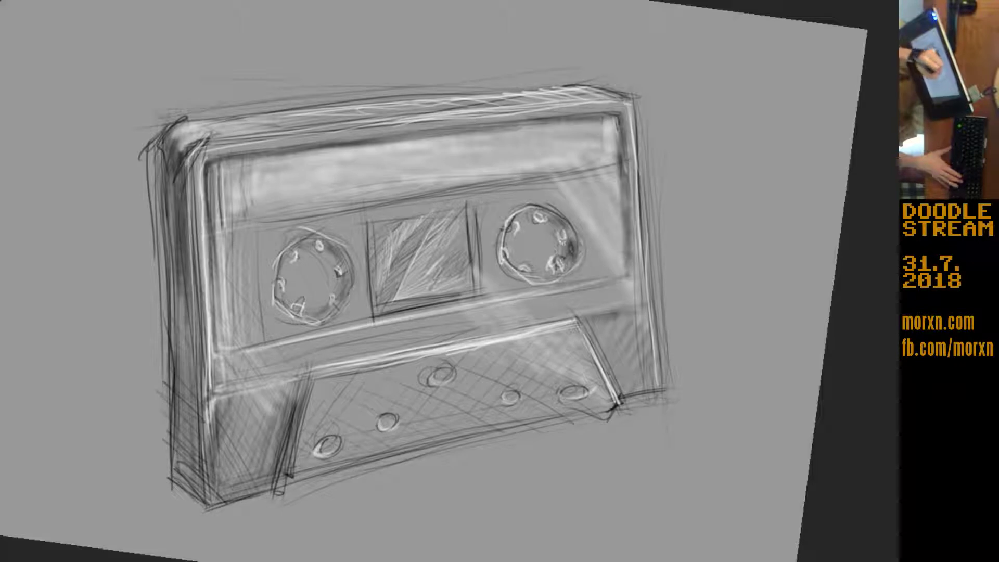
{"action": "left_click_drag", "start_coordinate": [508, 232], "coordinate": [520, 229]}
{"action": "mouse_move", "coordinate": [424, 210]}
{"action": "left_mouse_down"}
{"action": "mouse_move", "coordinate": [436, 206]}
{"action": "mouse_move", "coordinate": [398, 255]}
{"action": "mouse_move", "coordinate": [463, 239]}
{"action": "left_mouse_up"}
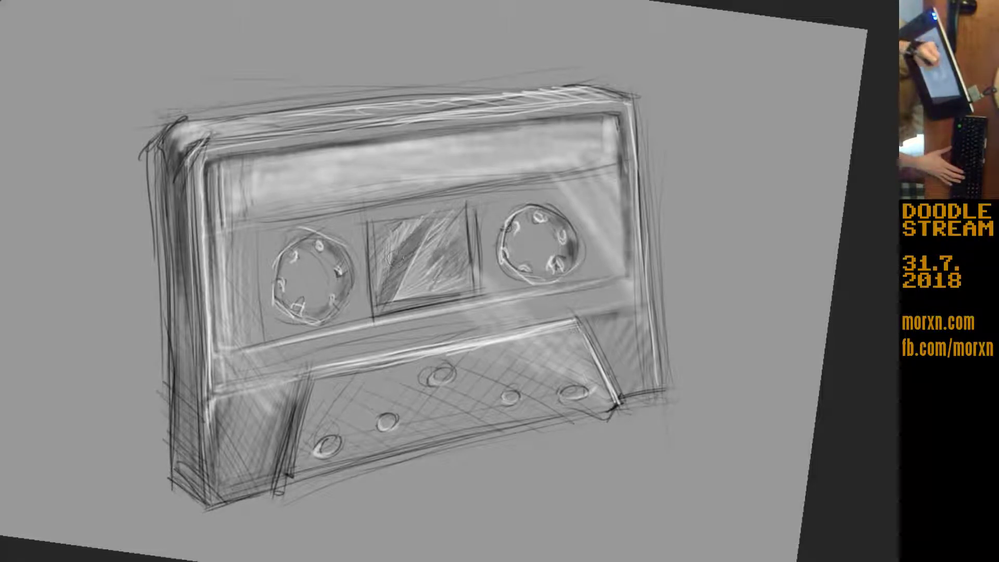
{"action": "left_click_drag", "start_coordinate": [439, 278], "coordinate": [466, 203]}
{"action": "left_click_drag", "start_coordinate": [438, 249], "coordinate": [453, 200]}
{"action": "left_click_drag", "start_coordinate": [379, 236], "coordinate": [367, 250]}
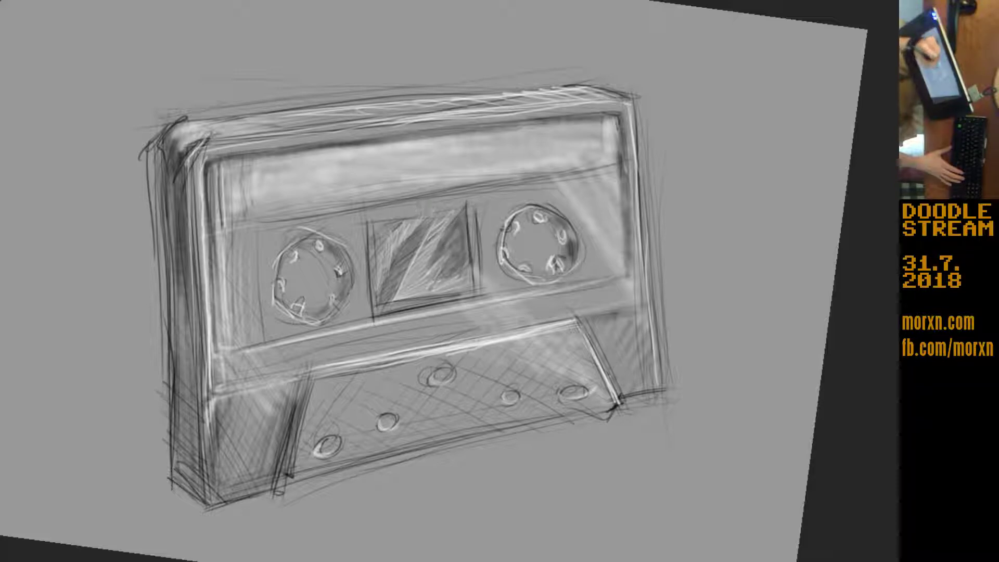
{"action": "mouse_move", "coordinate": [395, 217]}
{"action": "left_mouse_down"}
{"action": "mouse_move", "coordinate": [367, 245]}
{"action": "mouse_move", "coordinate": [367, 236]}
{"action": "left_mouse_up"}
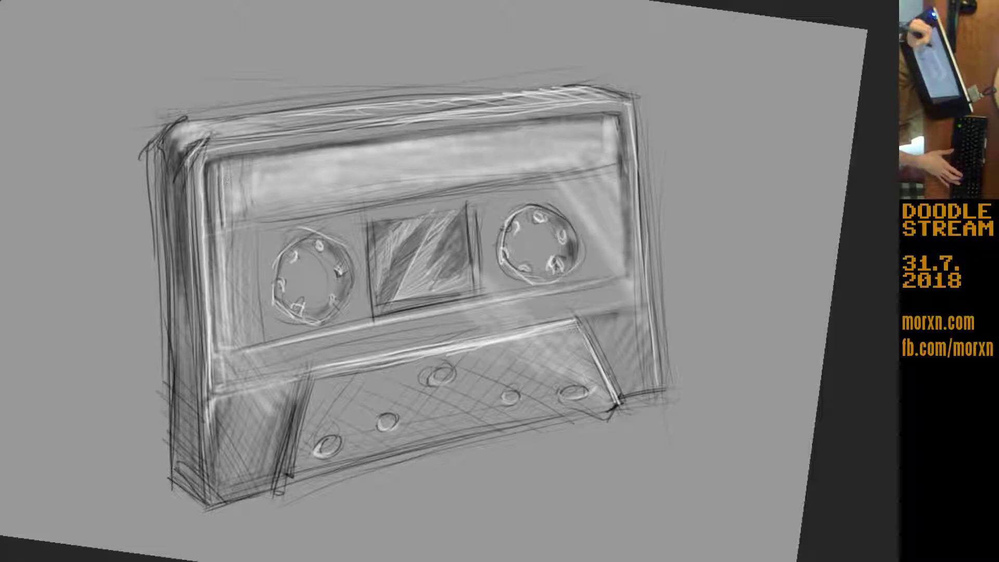
{"action": "left_click_drag", "start_coordinate": [201, 65], "coordinate": [232, 62]}
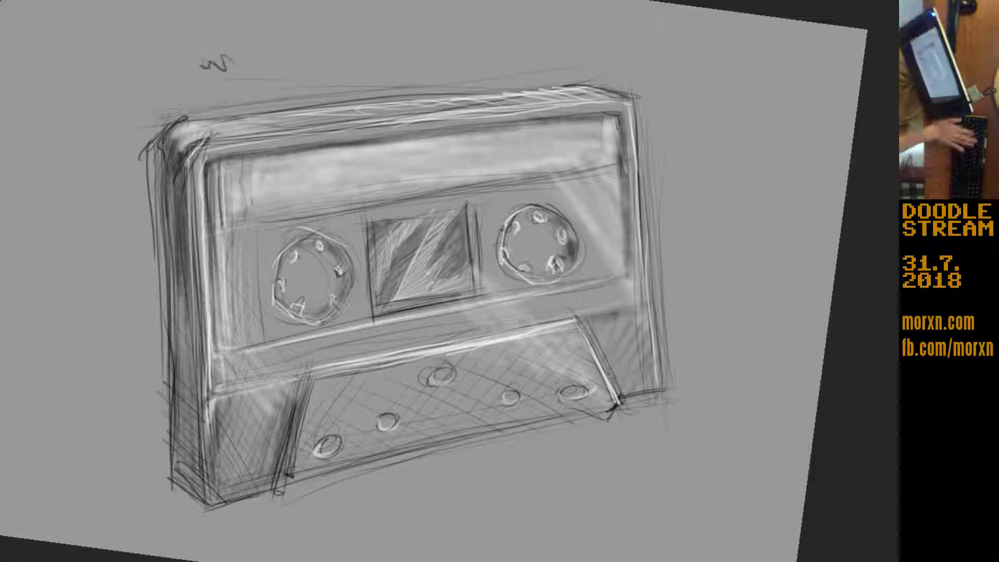
Step: Undo the stray squiggle and darken the top-left corner and left edge with vertical lines
{"action": "key", "text": "ctrl+z"}
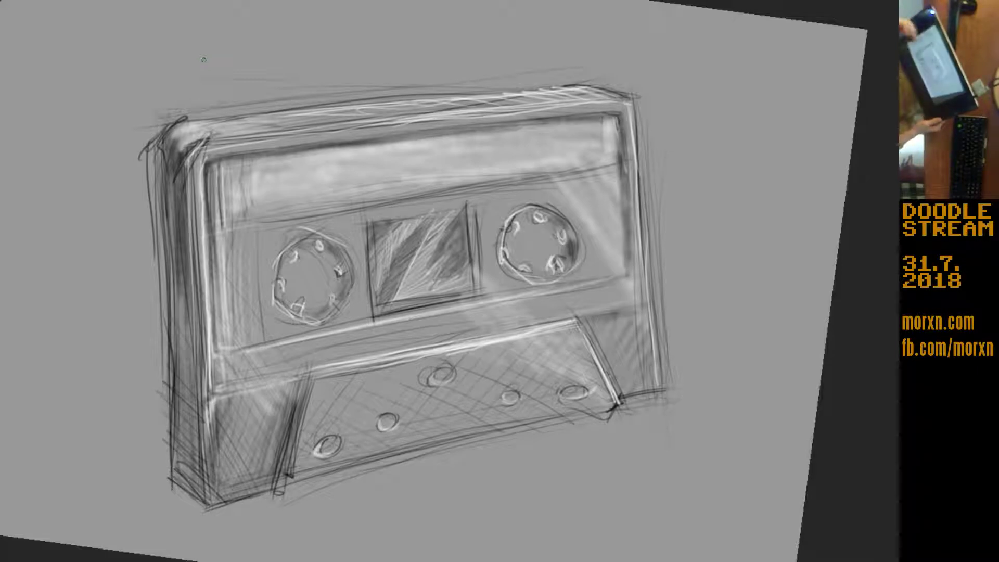
{"action": "mouse_move", "coordinate": [171, 127]}
{"action": "left_mouse_down"}
{"action": "mouse_move", "coordinate": [157, 156]}
{"action": "mouse_move", "coordinate": [159, 222]}
{"action": "left_mouse_up"}
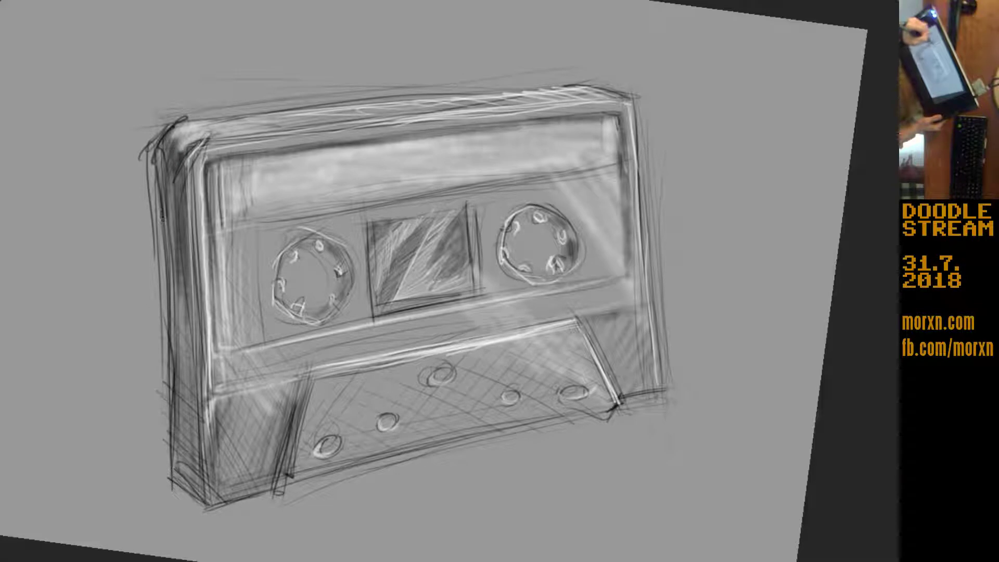
{"action": "left_click_drag", "start_coordinate": [161, 162], "coordinate": [164, 286]}
{"action": "left_click_drag", "start_coordinate": [165, 223], "coordinate": [167, 322]}
{"action": "left_click_drag", "start_coordinate": [166, 283], "coordinate": [167, 357]}
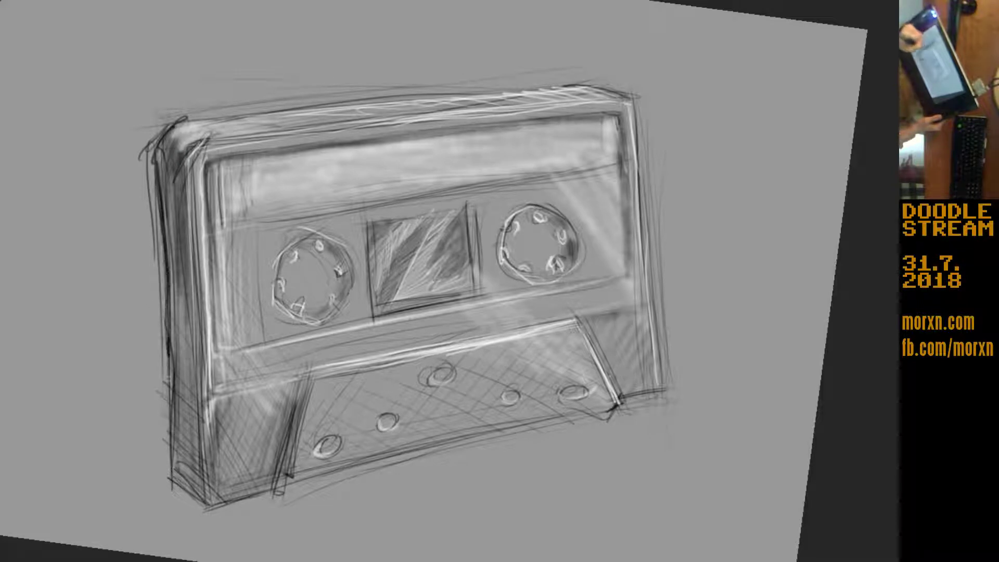
{"action": "left_click_drag", "start_coordinate": [164, 257], "coordinate": [173, 479]}
{"action": "left_click_drag", "start_coordinate": [171, 324], "coordinate": [176, 473]}
{"action": "mouse_move", "coordinate": [171, 399]}
{"action": "left_mouse_down"}
{"action": "mouse_move", "coordinate": [173, 478]}
{"action": "mouse_move", "coordinate": [209, 512]}
{"action": "left_mouse_up"}
Step: Shade the bottom-left corner and reinforce the dark left front edge line along its full length
{"action": "left_click_drag", "start_coordinate": [168, 482], "coordinate": [214, 507]}
{"action": "mouse_move", "coordinate": [166, 479]}
{"action": "left_mouse_down"}
{"action": "mouse_move", "coordinate": [213, 514]}
{"action": "mouse_move", "coordinate": [274, 489]}
{"action": "left_mouse_up"}
{"action": "left_click_drag", "start_coordinate": [204, 425], "coordinate": [206, 513]}
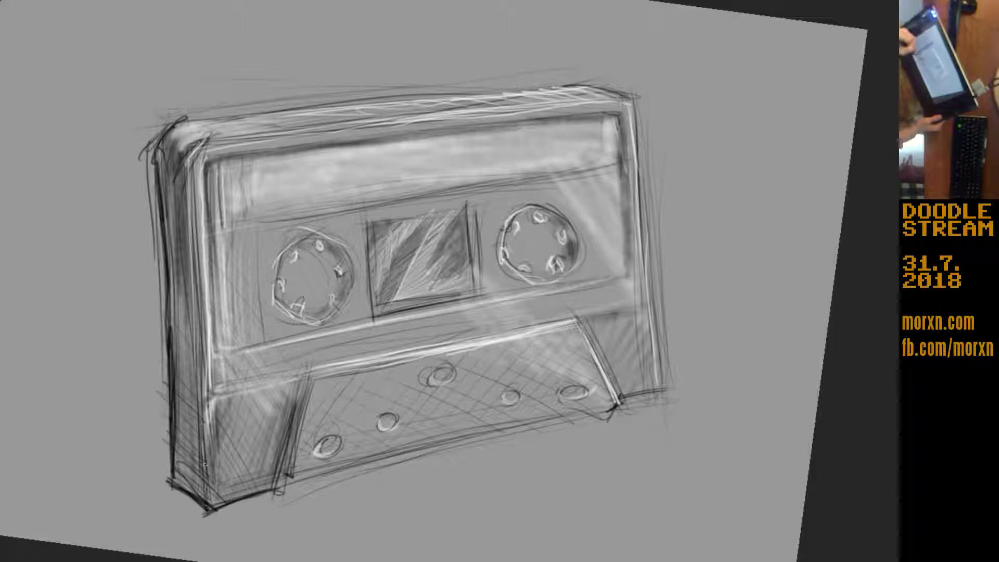
{"action": "left_click_drag", "start_coordinate": [205, 400], "coordinate": [206, 498]}
{"action": "left_click_drag", "start_coordinate": [204, 390], "coordinate": [206, 492]}
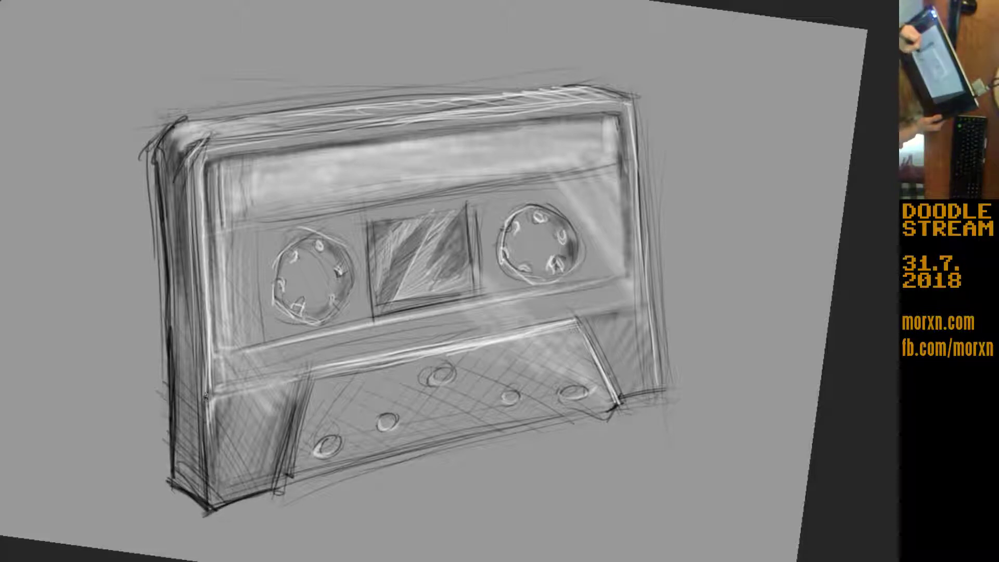
{"action": "left_click_drag", "start_coordinate": [206, 399], "coordinate": [208, 344]}
{"action": "left_click_drag", "start_coordinate": [208, 392], "coordinate": [206, 301]}
{"action": "mouse_move", "coordinate": [205, 351]}
{"action": "left_mouse_down"}
{"action": "mouse_move", "coordinate": [188, 149]}
{"action": "mouse_move", "coordinate": [187, 170]}
{"action": "left_mouse_up"}
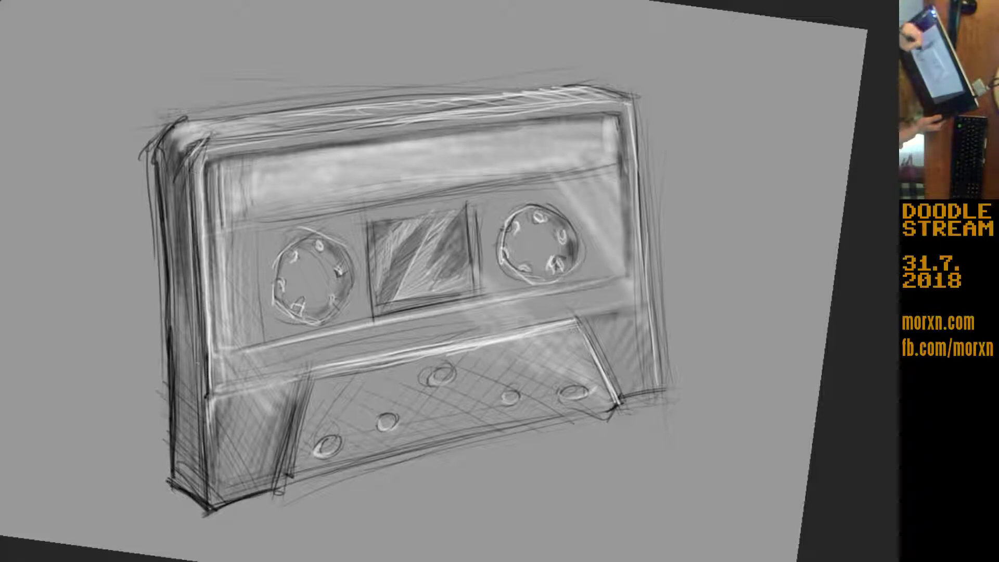
{"action": "left_click_drag", "start_coordinate": [195, 235], "coordinate": [191, 192]}
{"action": "left_click_drag", "start_coordinate": [204, 395], "coordinate": [195, 250]}
{"action": "left_click_drag", "start_coordinate": [206, 412], "coordinate": [200, 322]}
{"action": "mouse_move", "coordinate": [204, 416]}
{"action": "left_mouse_down"}
{"action": "mouse_move", "coordinate": [201, 404]}
{"action": "mouse_move", "coordinate": [213, 489]}
{"action": "left_mouse_up"}
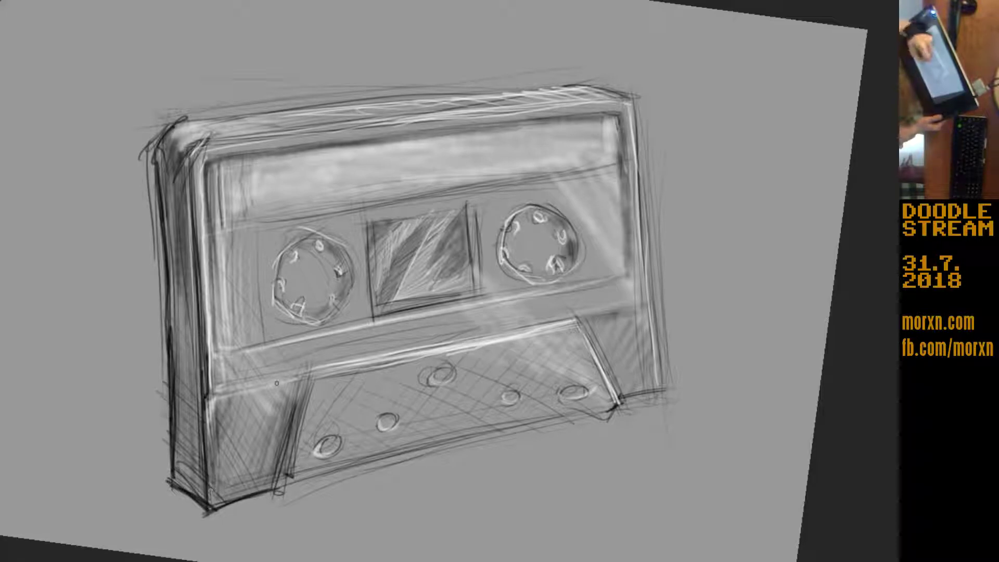
Step: Mark the top of the lower-left panel and hatch the panel diagonally
{"action": "left_click_drag", "start_coordinate": [229, 391], "coordinate": [284, 382]}
{"action": "mouse_move", "coordinate": [215, 390]}
{"action": "left_mouse_down"}
{"action": "mouse_move", "coordinate": [282, 379]}
{"action": "mouse_move", "coordinate": [208, 436]}
{"action": "left_mouse_up"}
{"action": "mouse_move", "coordinate": [247, 401]}
{"action": "left_mouse_down"}
{"action": "mouse_move", "coordinate": [218, 432]}
{"action": "mouse_move", "coordinate": [214, 486]}
{"action": "left_mouse_up"}
{"action": "mouse_move", "coordinate": [276, 411]}
{"action": "left_mouse_down"}
{"action": "mouse_move", "coordinate": [225, 483]}
{"action": "mouse_move", "coordinate": [227, 498]}
{"action": "mouse_move", "coordinate": [243, 491]}
{"action": "left_mouse_up"}
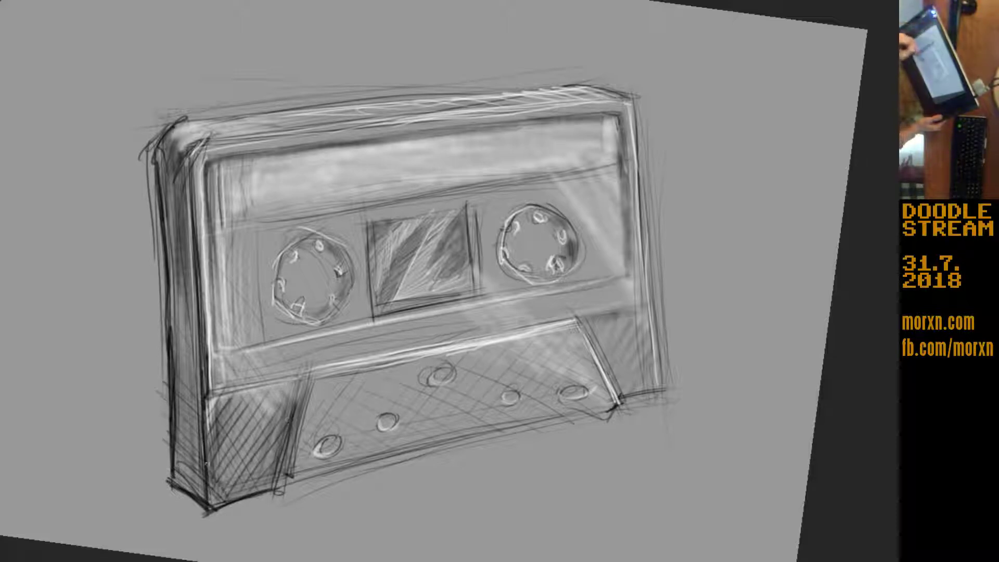
Step: Add crossing diagonal hatch strokes over the lower-left front panel
{"action": "mouse_move", "coordinate": [237, 445]}
{"action": "left_mouse_down"}
{"action": "mouse_move", "coordinate": [208, 502]}
{"action": "mouse_move", "coordinate": [213, 448]}
{"action": "left_mouse_up"}
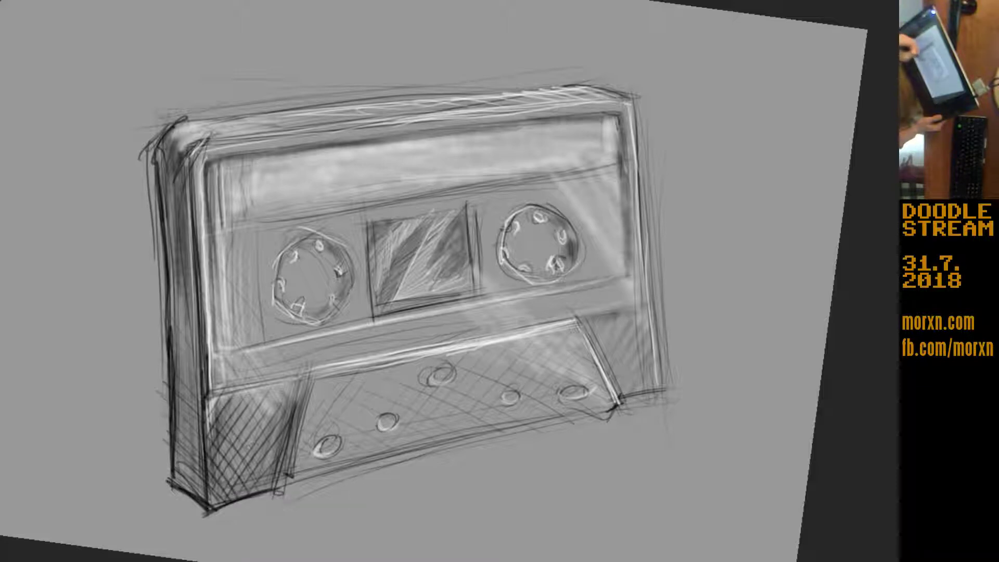
{"action": "mouse_move", "coordinate": [225, 405]}
{"action": "left_mouse_down"}
{"action": "mouse_move", "coordinate": [270, 462]}
{"action": "mouse_move", "coordinate": [275, 449]}
{"action": "left_mouse_up"}
{"action": "left_click_drag", "start_coordinate": [220, 384], "coordinate": [251, 417]}
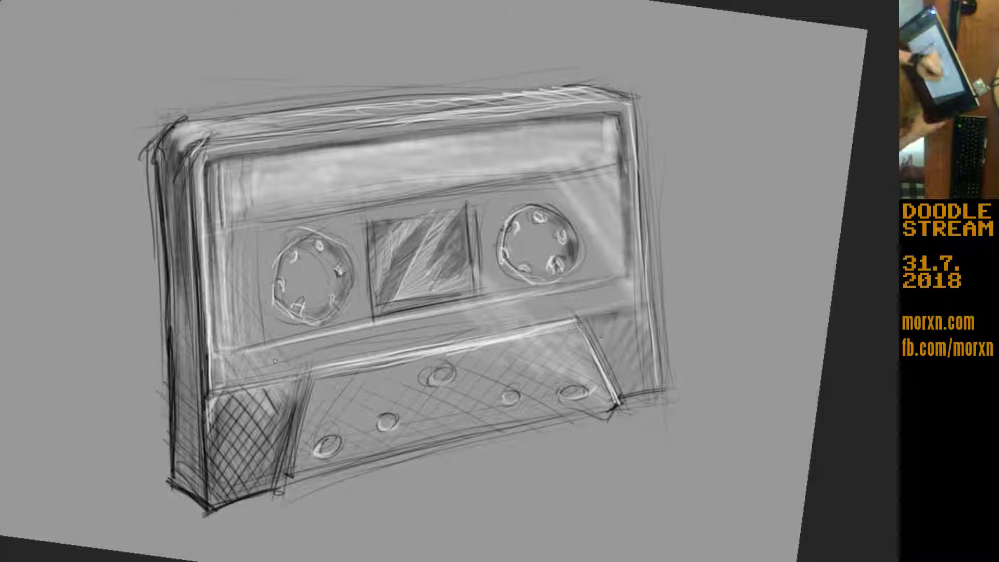
Step: Cross-hatch the lower-right notch, darken the right edge beside it, and outline its top
{"action": "mouse_move", "coordinate": [614, 318]}
{"action": "left_mouse_down"}
{"action": "mouse_move", "coordinate": [597, 349]}
{"action": "mouse_move", "coordinate": [607, 374]}
{"action": "left_mouse_up"}
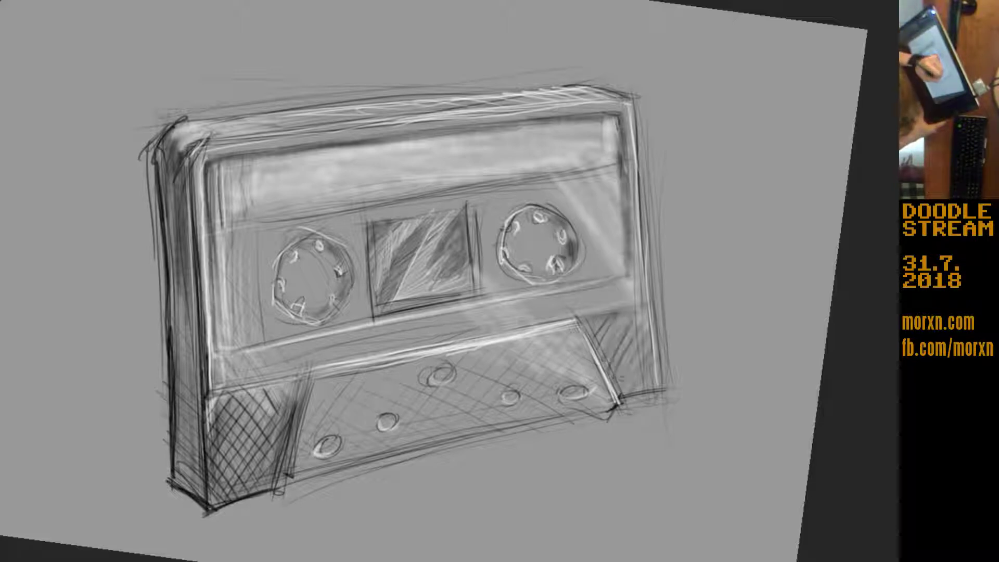
{"action": "left_click_drag", "start_coordinate": [638, 324], "coordinate": [618, 394]}
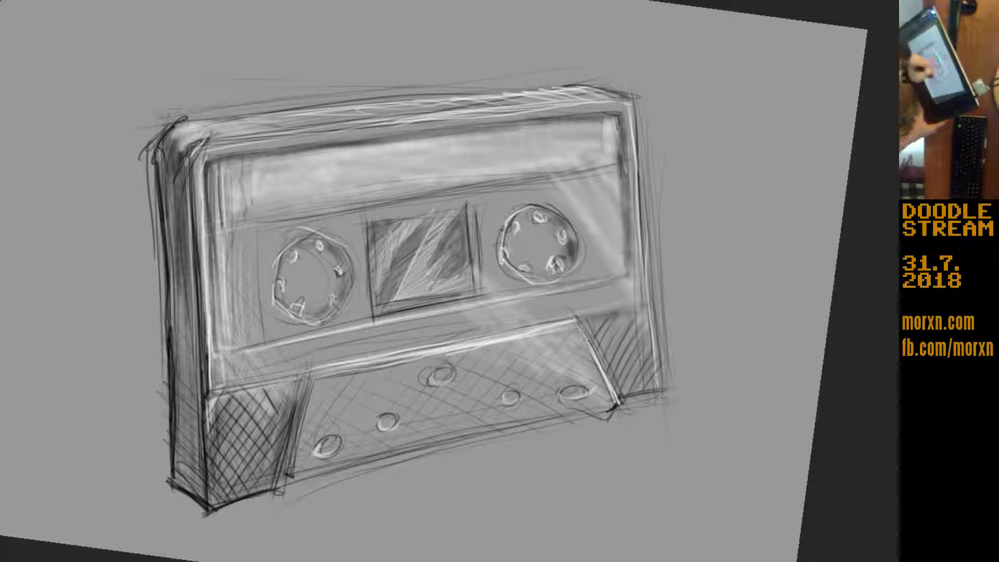
{"action": "mouse_move", "coordinate": [606, 343]}
{"action": "left_mouse_down"}
{"action": "mouse_move", "coordinate": [645, 387]}
{"action": "mouse_move", "coordinate": [648, 379]}
{"action": "left_mouse_up"}
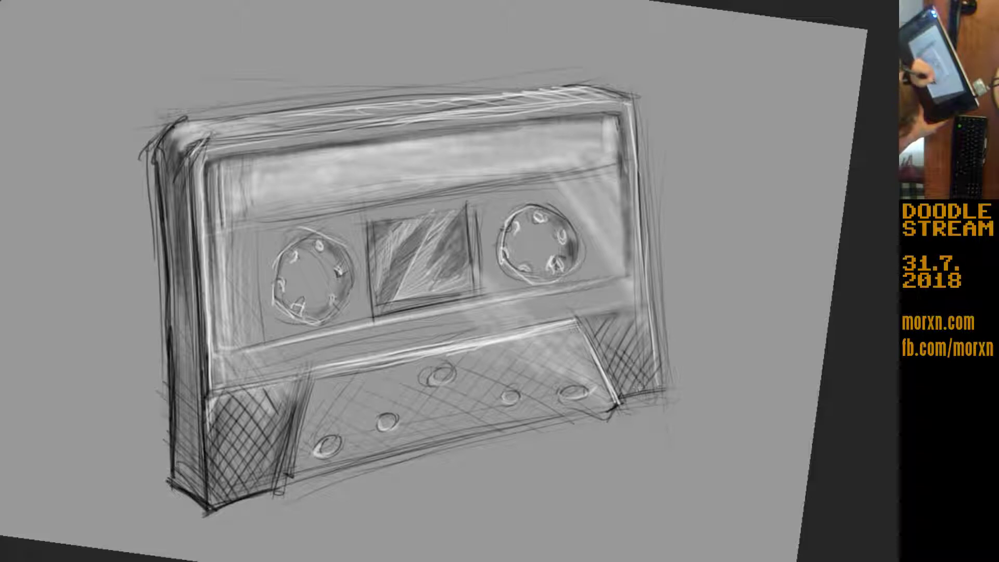
{"action": "left_click_drag", "start_coordinate": [619, 322], "coordinate": [658, 377]}
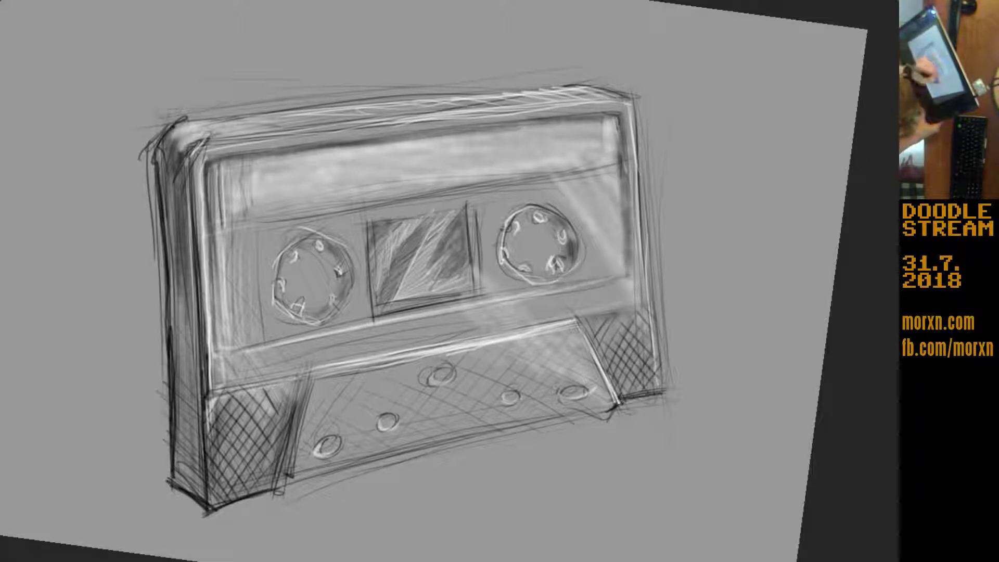
{"action": "left_click_drag", "start_coordinate": [656, 306], "coordinate": [664, 396]}
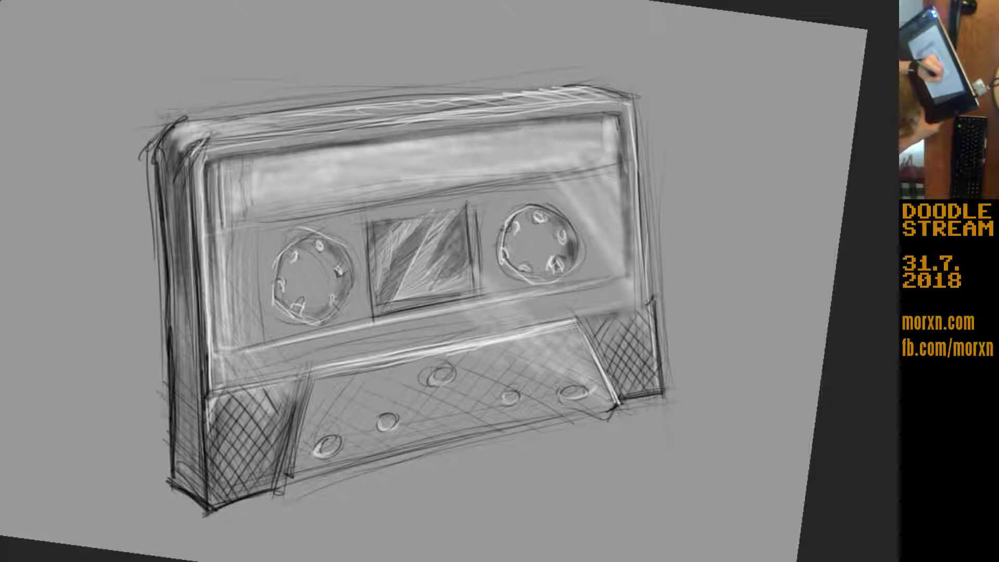
{"action": "mouse_move", "coordinate": [641, 303]}
{"action": "left_mouse_down"}
{"action": "mouse_move", "coordinate": [597, 311]}
{"action": "mouse_move", "coordinate": [655, 301]}
{"action": "left_mouse_up"}
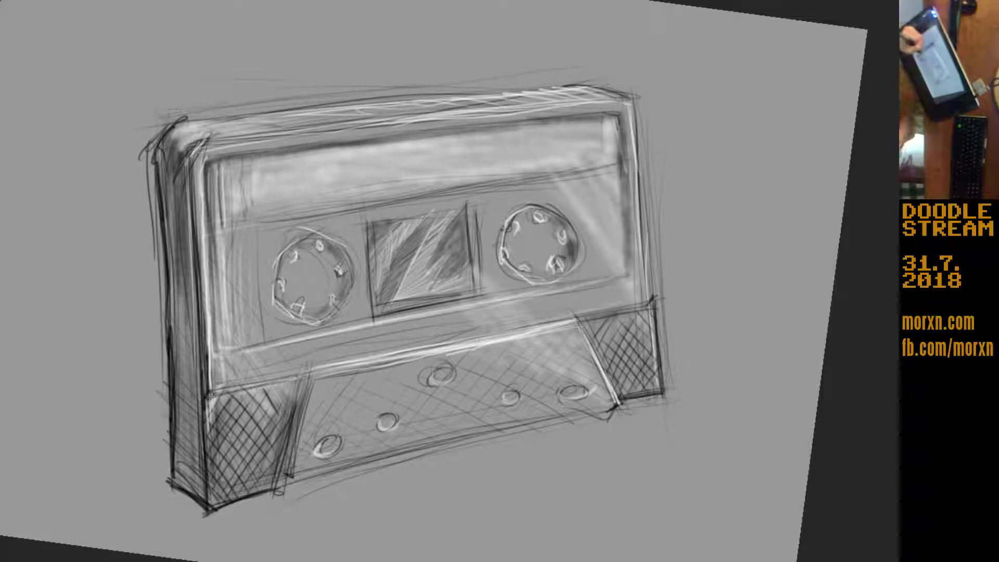
Step: Darken the left inner edge and strengthen the cassette's right edge line
{"action": "left_click_drag", "start_coordinate": [212, 397], "coordinate": [206, 321]}
{"action": "left_click_drag", "start_coordinate": [206, 249], "coordinate": [204, 208]}
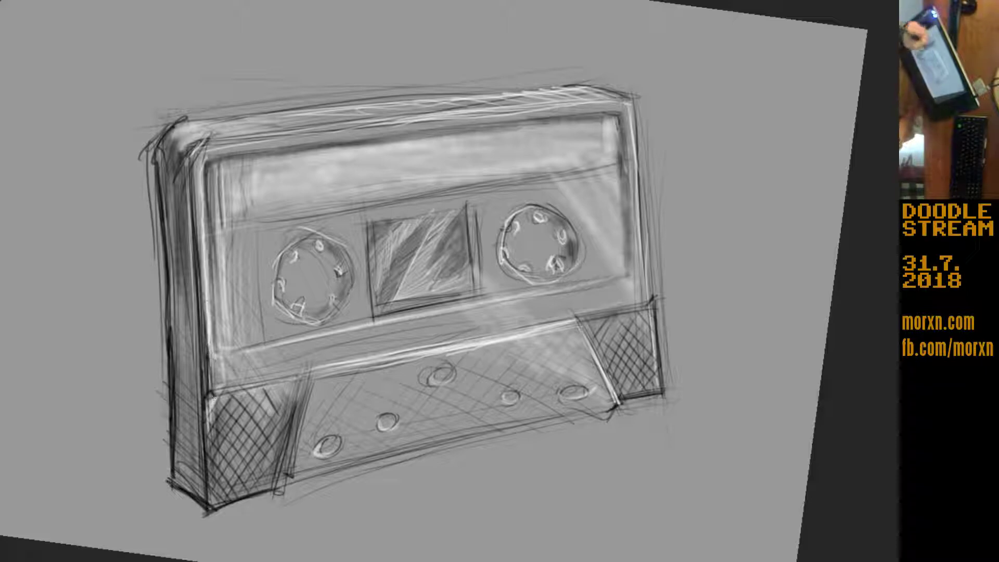
{"action": "left_click_drag", "start_coordinate": [211, 300], "coordinate": [210, 262]}
{"action": "left_click_drag", "start_coordinate": [217, 366], "coordinate": [211, 283]}
{"action": "left_click_drag", "start_coordinate": [219, 398], "coordinate": [211, 317]}
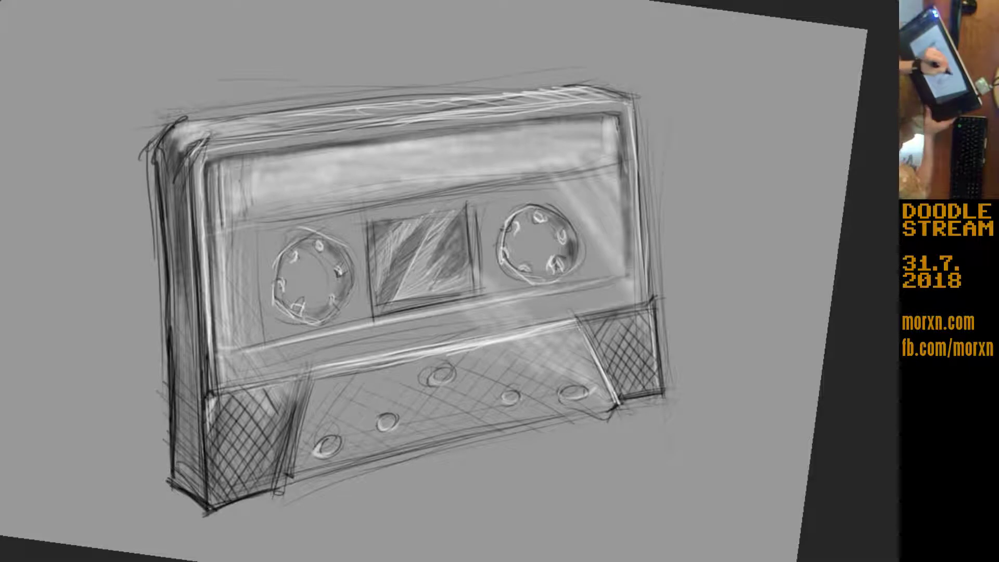
{"action": "left_click_drag", "start_coordinate": [632, 102], "coordinate": [647, 284]}
{"action": "left_click_drag", "start_coordinate": [641, 169], "coordinate": [653, 303]}
{"action": "left_click_drag", "start_coordinate": [635, 108], "coordinate": [651, 291]}
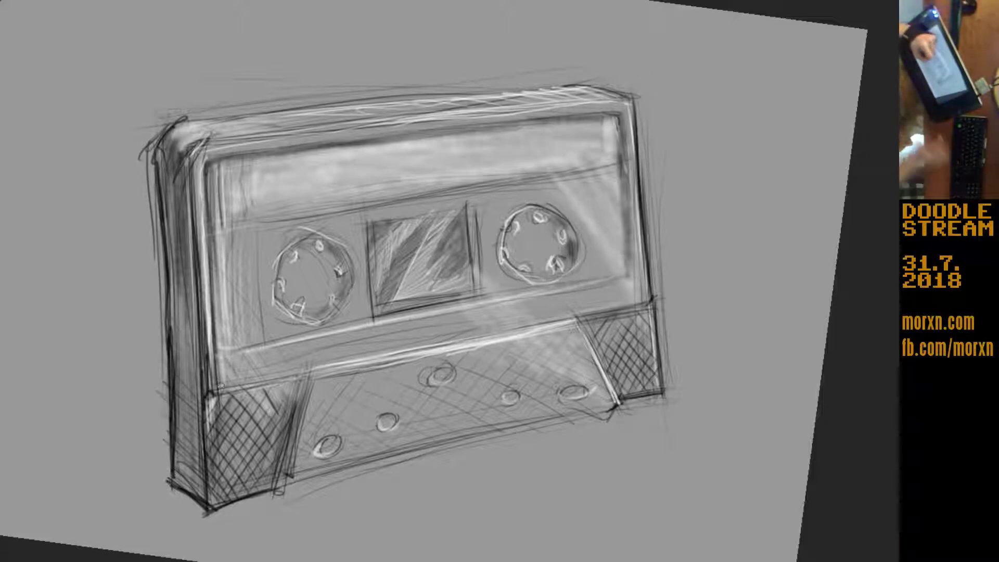
Step: Darken both grille tops, the right inner edge, and the lower rail and window edge
{"action": "left_click_drag", "start_coordinate": [219, 389], "coordinate": [278, 380]}
{"action": "left_click_drag", "start_coordinate": [617, 316], "coordinate": [637, 313]}
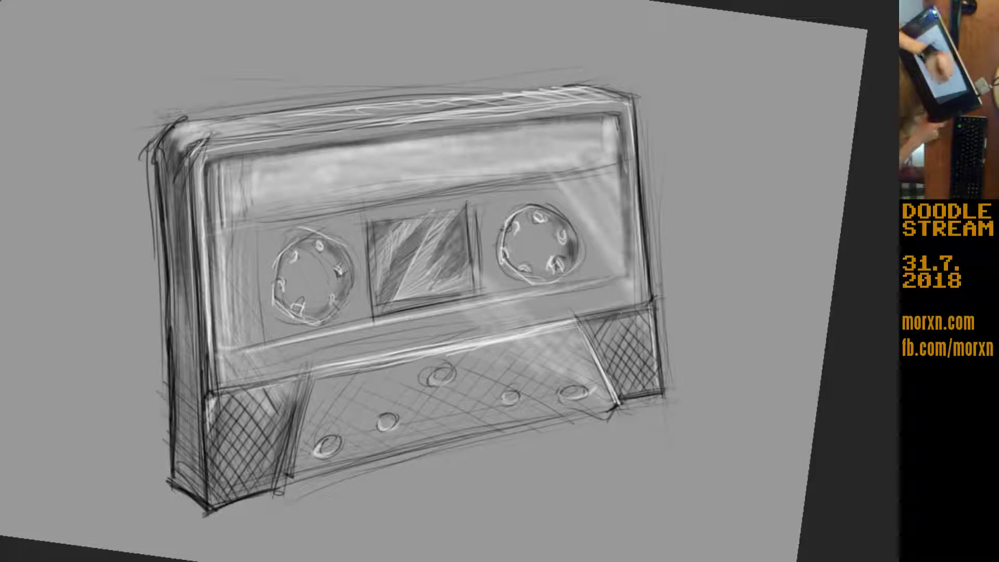
{"action": "left_click_drag", "start_coordinate": [622, 126], "coordinate": [629, 248]}
{"action": "left_click_drag", "start_coordinate": [632, 193], "coordinate": [636, 299]}
{"action": "left_click_drag", "start_coordinate": [626, 164], "coordinate": [638, 299]}
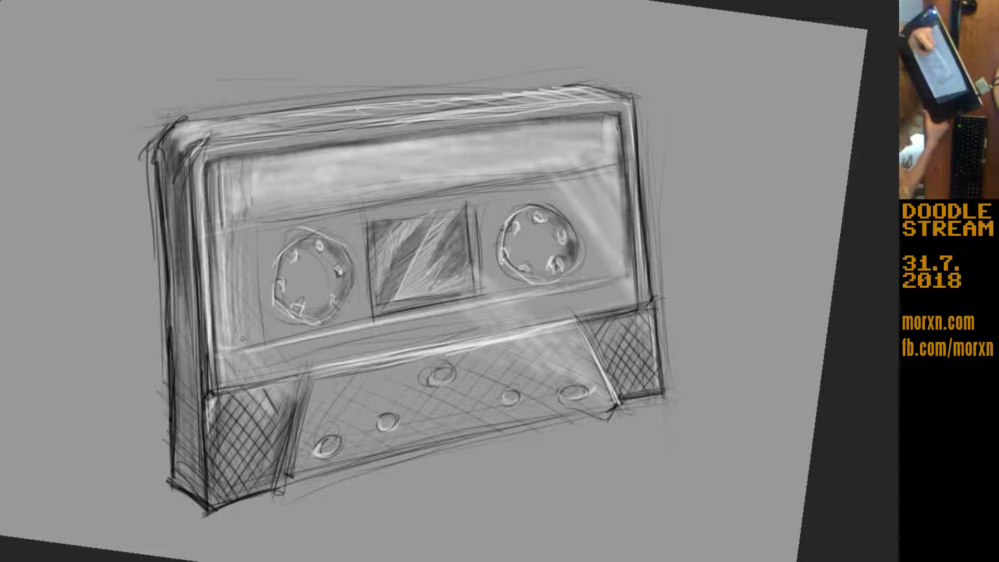
{"action": "left_click_drag", "start_coordinate": [216, 356], "coordinate": [307, 334]}
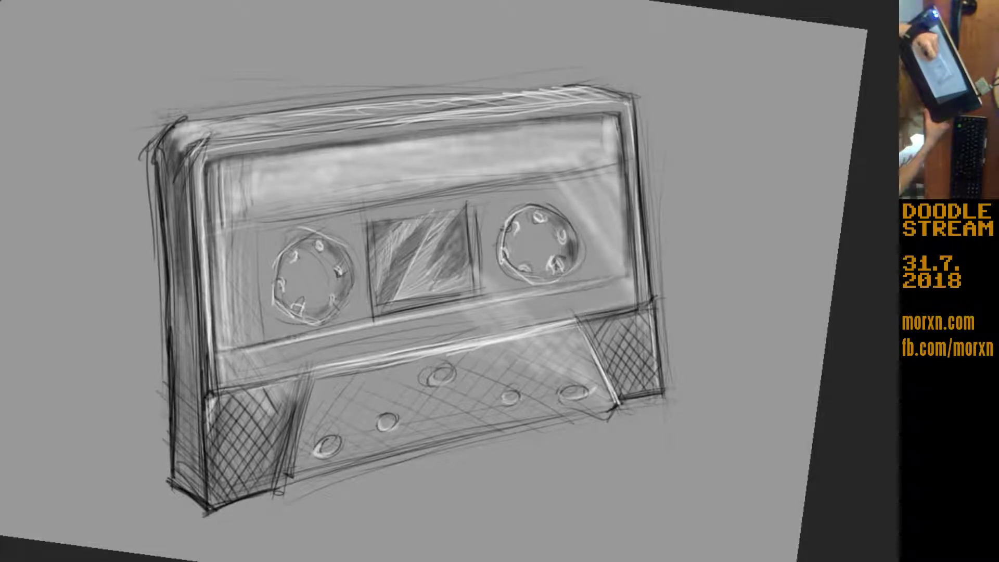
{"action": "left_click_drag", "start_coordinate": [232, 349], "coordinate": [300, 334]}
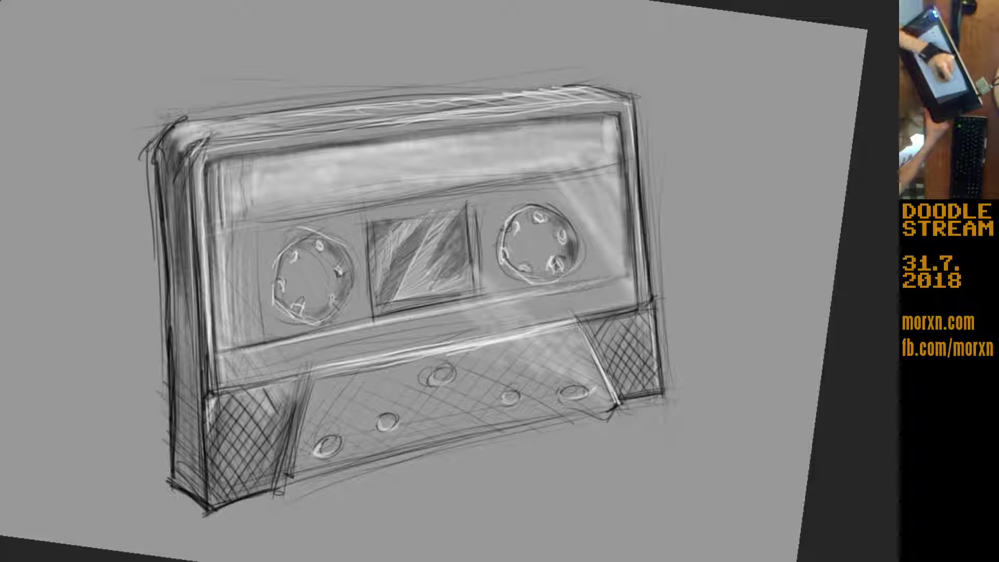
{"action": "left_click_drag", "start_coordinate": [549, 287], "coordinate": [638, 267]}
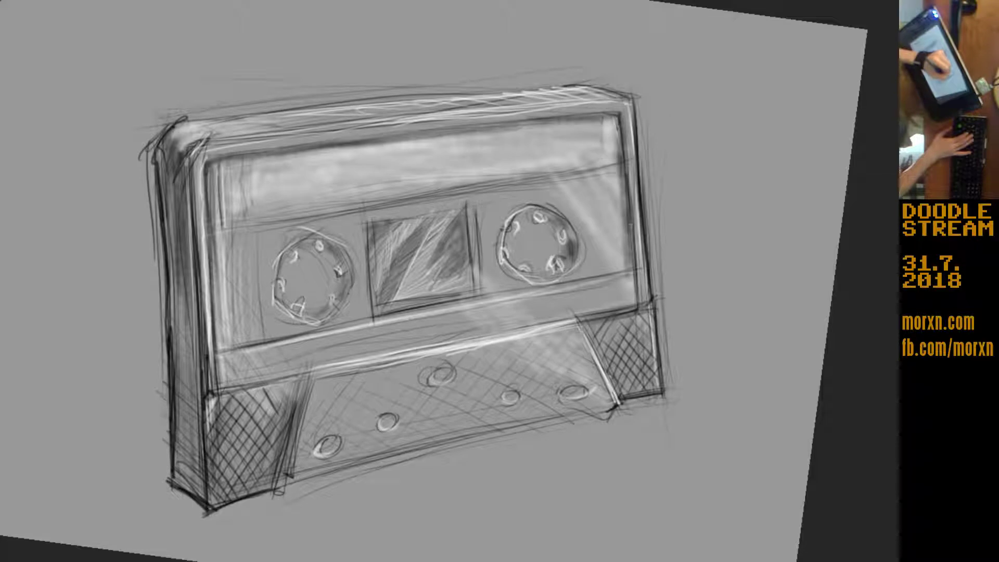
Step: Lighten the right inner edge and darken the inner left edge once more
{"action": "left_click_drag", "start_coordinate": [630, 229], "coordinate": [625, 165]}
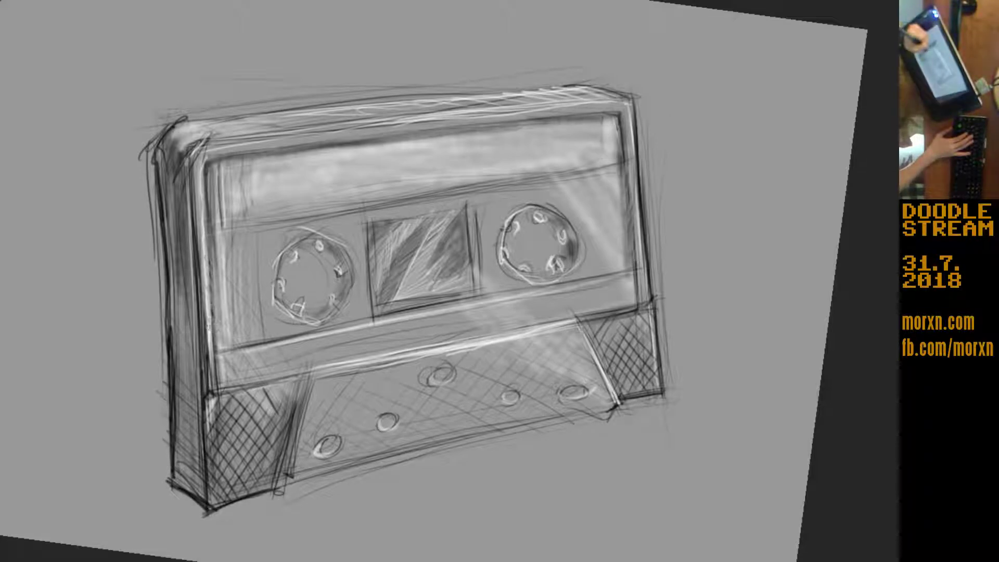
{"action": "mouse_move", "coordinate": [221, 285]}
{"action": "left_mouse_down"}
{"action": "mouse_move", "coordinate": [210, 260]}
{"action": "mouse_move", "coordinate": [312, 213]}
{"action": "left_mouse_up"}
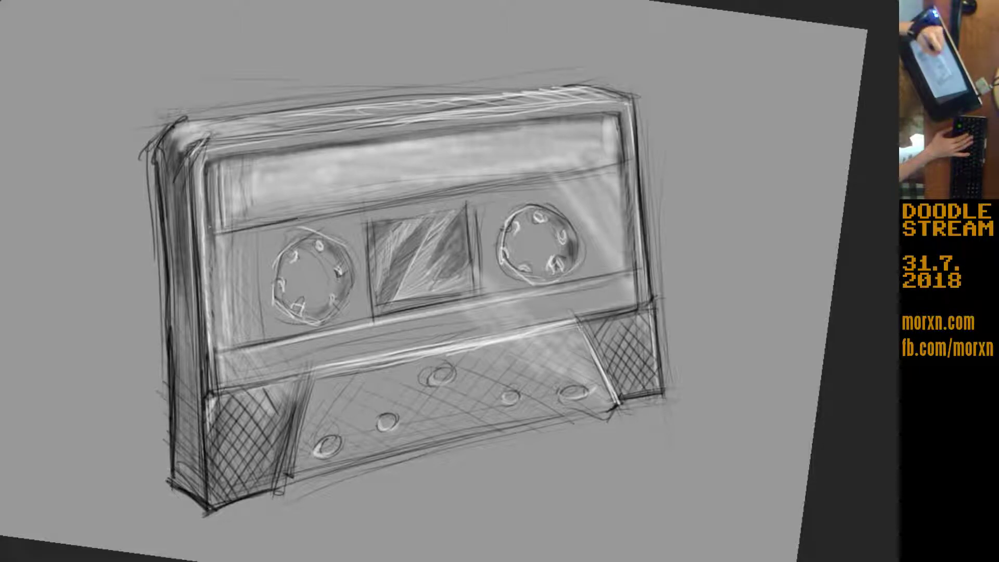
{"action": "left_click_drag", "start_coordinate": [209, 167], "coordinate": [209, 231]}
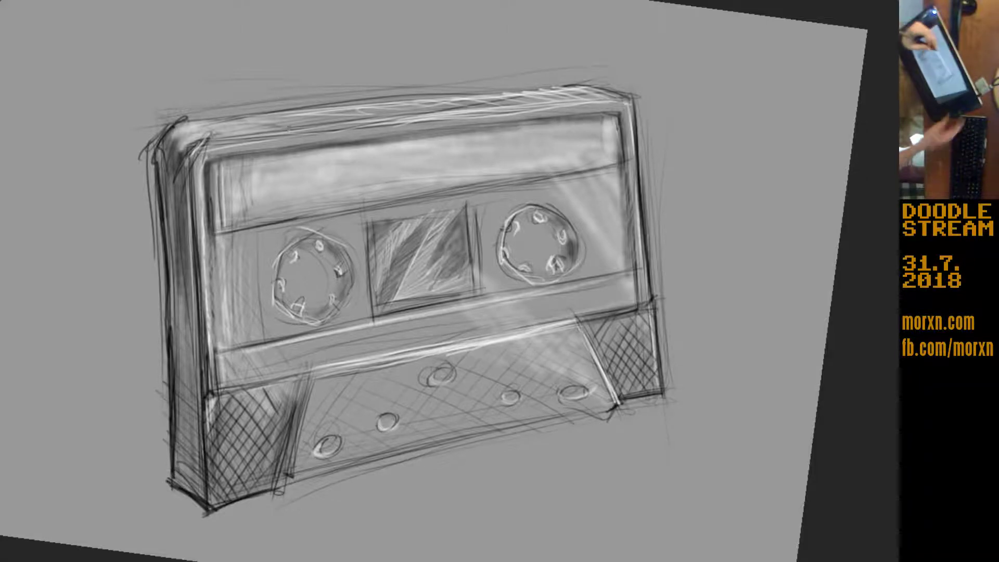
{"action": "mouse_move", "coordinate": [292, 182]}
{"action": "left_mouse_down"}
{"action": "mouse_move", "coordinate": [279, 362]}
{"action": "mouse_move", "coordinate": [341, 228]}
{"action": "left_mouse_up"}
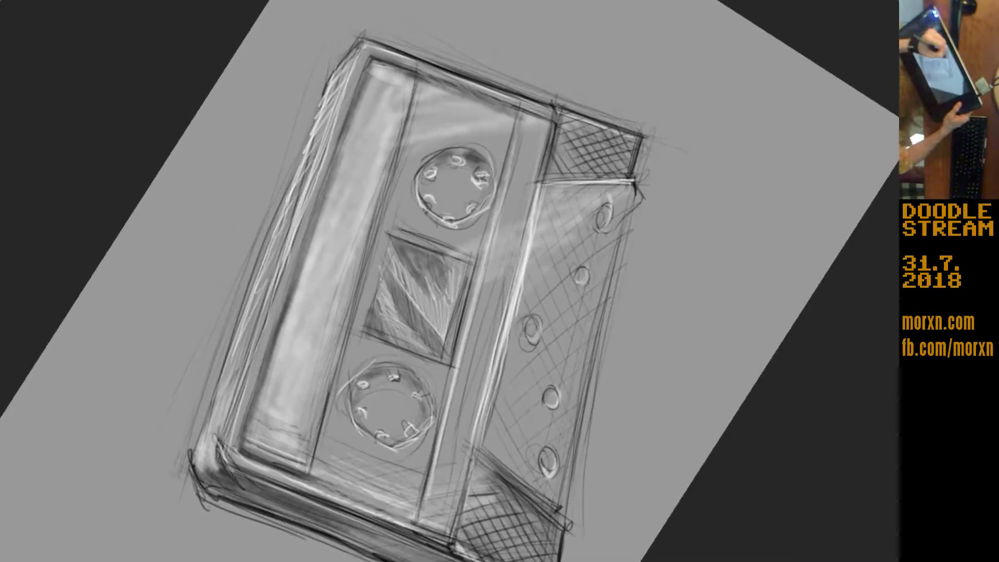
Step: Hatch bold dark pencil strokes along the cassette's top edge strip
{"action": "left_click_drag", "start_coordinate": [415, 87], "coordinate": [352, 298]}
{"action": "left_click_drag", "start_coordinate": [405, 134], "coordinate": [349, 315]}
{"action": "left_click_drag", "start_coordinate": [370, 262], "coordinate": [325, 416]}
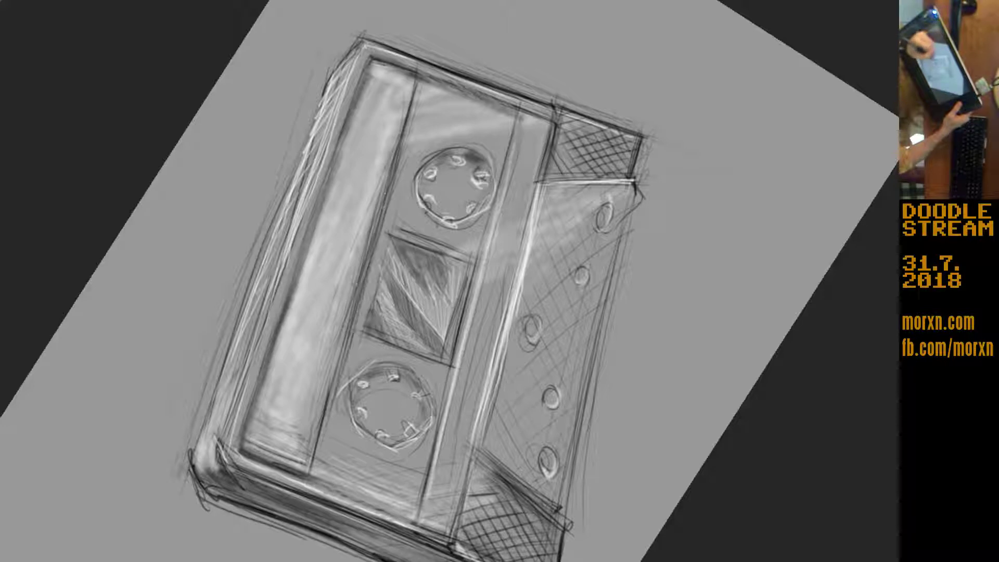
{"action": "left_click_drag", "start_coordinate": [332, 371], "coordinate": [312, 449]}
{"action": "left_click_drag", "start_coordinate": [335, 393], "coordinate": [312, 458]}
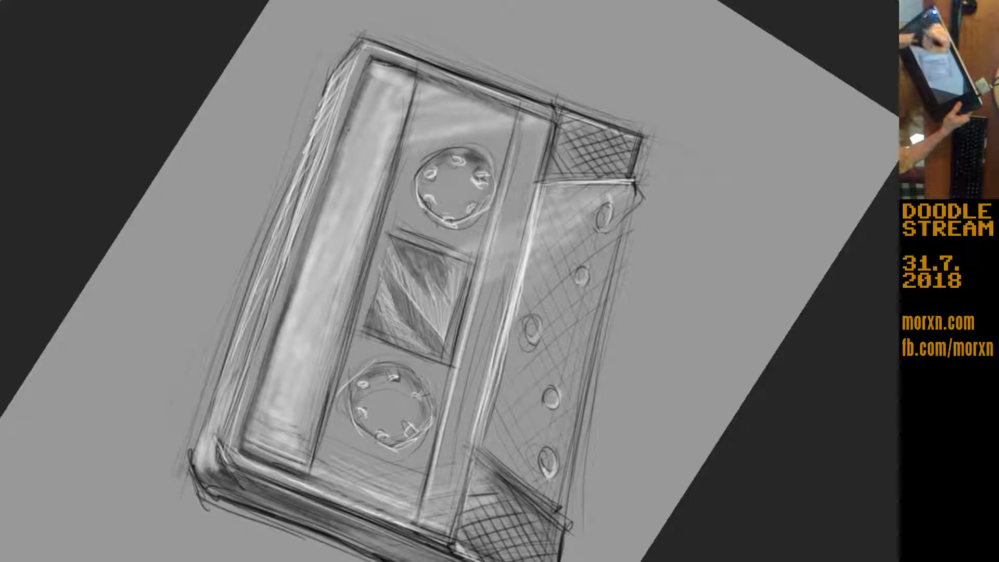
{"action": "left_click_drag", "start_coordinate": [370, 57], "coordinate": [244, 431]}
{"action": "left_click_drag", "start_coordinate": [272, 345], "coordinate": [243, 426]}
Step: Keep darkening the top edge strip and add short dark strokes at its corner
{"action": "left_click_drag", "start_coordinate": [358, 55], "coordinate": [306, 217]}
{"action": "left_click_drag", "start_coordinate": [350, 67], "coordinate": [307, 200]}
{"action": "left_click_drag", "start_coordinate": [318, 167], "coordinate": [284, 264]}
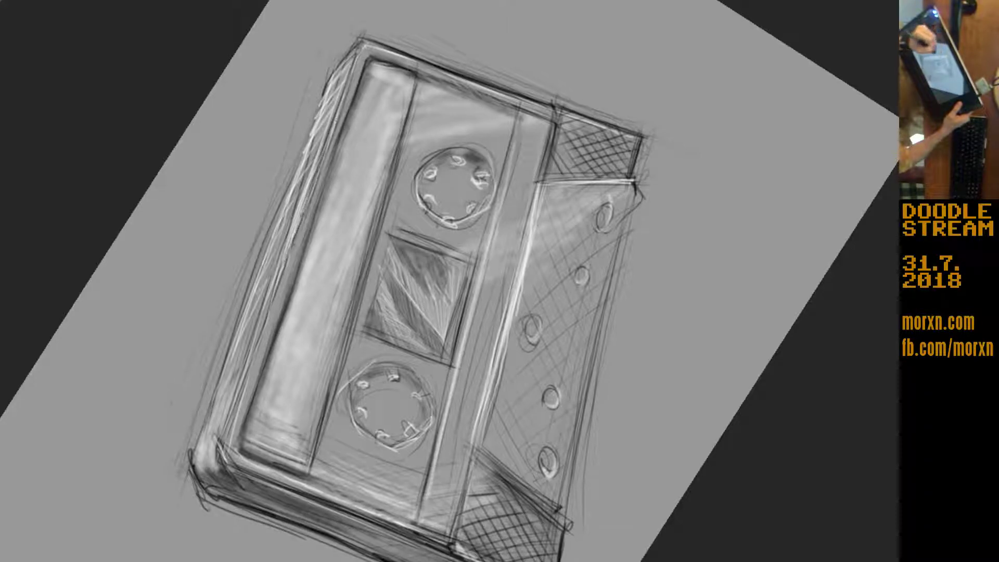
{"action": "left_click_drag", "start_coordinate": [303, 213], "coordinate": [270, 310]}
{"action": "left_click_drag", "start_coordinate": [317, 177], "coordinate": [237, 404]}
{"action": "left_click_drag", "start_coordinate": [257, 362], "coordinate": [230, 439]}
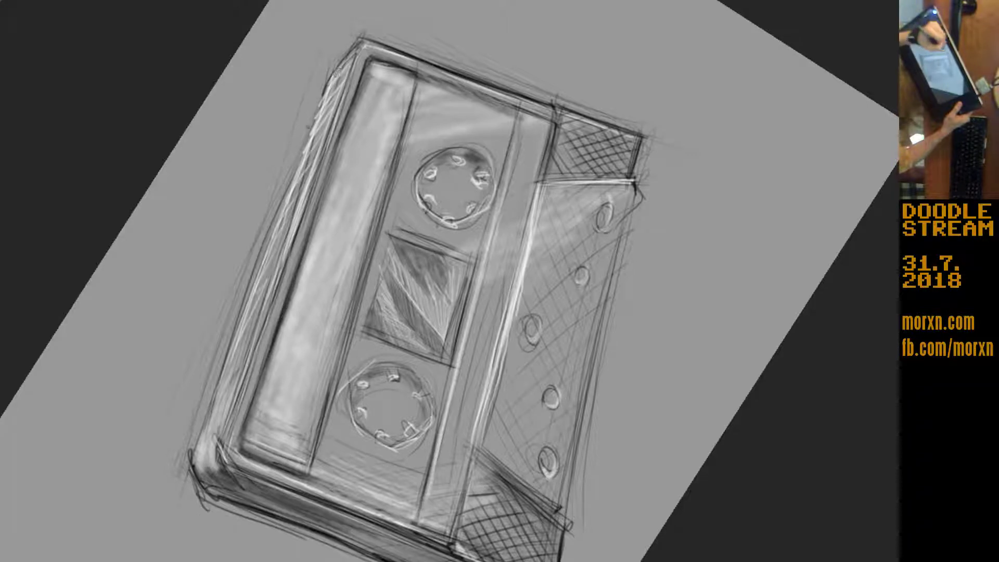
{"action": "left_click_drag", "start_coordinate": [323, 97], "coordinate": [263, 260]}
{"action": "left_click_drag", "start_coordinate": [294, 173], "coordinate": [237, 348]}
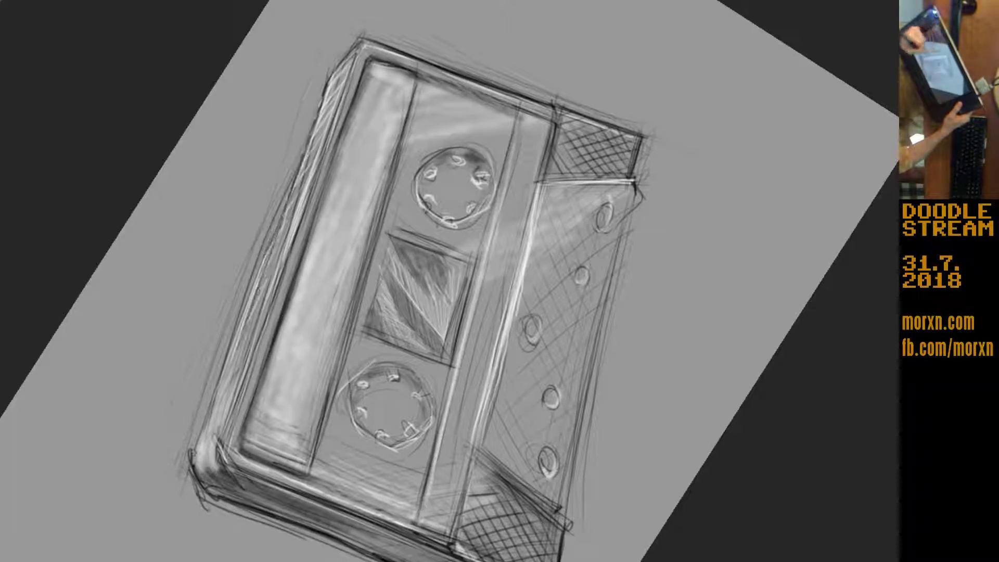
{"action": "left_click_drag", "start_coordinate": [214, 406], "coordinate": [192, 463]}
{"action": "left_click_drag", "start_coordinate": [225, 374], "coordinate": [212, 407]}
Step: Mirror the view, darken the cassette's rim edge, then turn the canvas nearly upright
{"action": "key", "text": "m"}
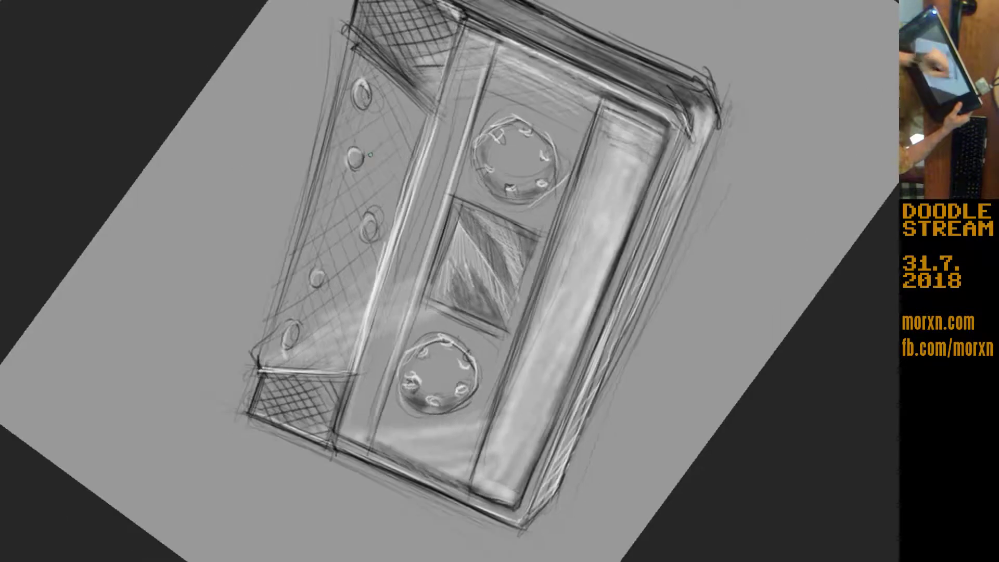
{"action": "left_click_drag", "start_coordinate": [713, 133], "coordinate": [648, 286]}
{"action": "left_click_drag", "start_coordinate": [668, 238], "coordinate": [615, 374]}
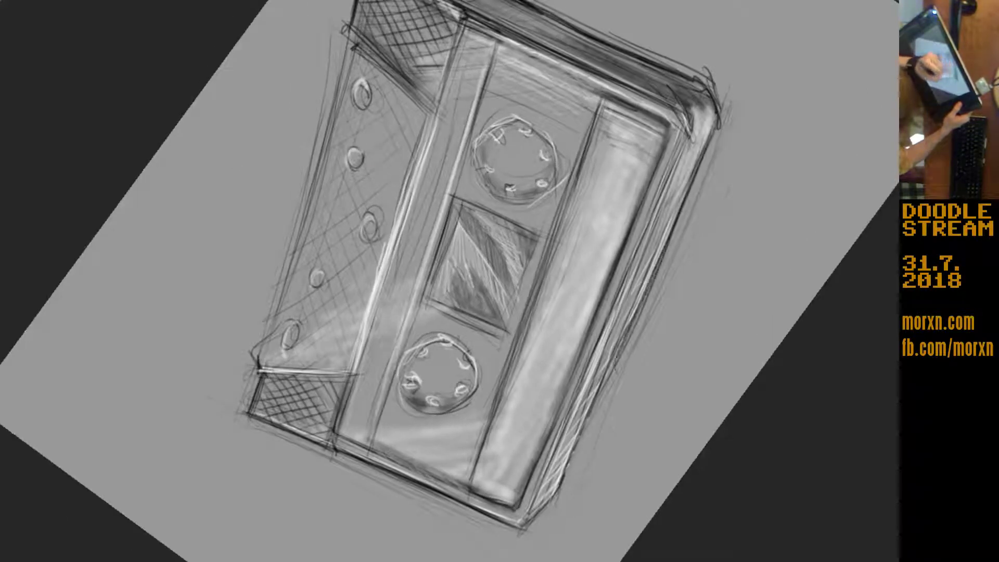
{"action": "left_click_drag", "start_coordinate": [662, 258], "coordinate": [591, 419]}
{"action": "left_click_drag", "start_coordinate": [617, 367], "coordinate": [580, 449]}
{"action": "left_click_drag", "start_coordinate": [628, 332], "coordinate": [597, 401]}
{"action": "left_click_drag", "start_coordinate": [600, 395], "coordinate": [558, 491]}
{"action": "left_click_drag", "start_coordinate": [589, 427], "coordinate": [560, 483]}
{"action": "left_click_drag", "start_coordinate": [652, 280], "coordinate": [609, 371]}
{"action": "left_click_drag", "start_coordinate": [643, 305], "coordinate": [612, 366]}
{"action": "left_click_drag", "start_coordinate": [667, 240], "coordinate": [629, 328]}
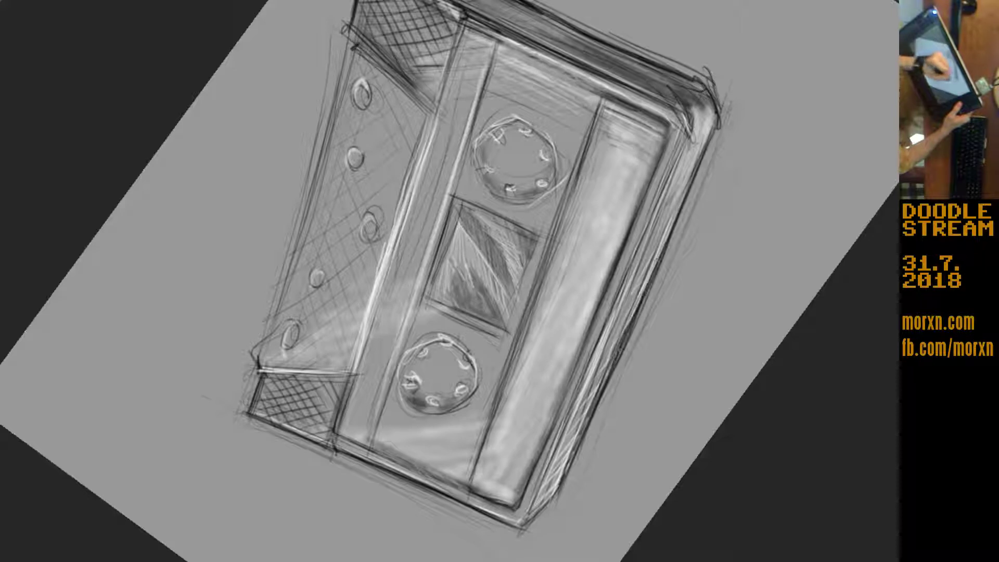
{"action": "left_click_drag", "start_coordinate": [156, 263], "coordinate": [366, 484]}
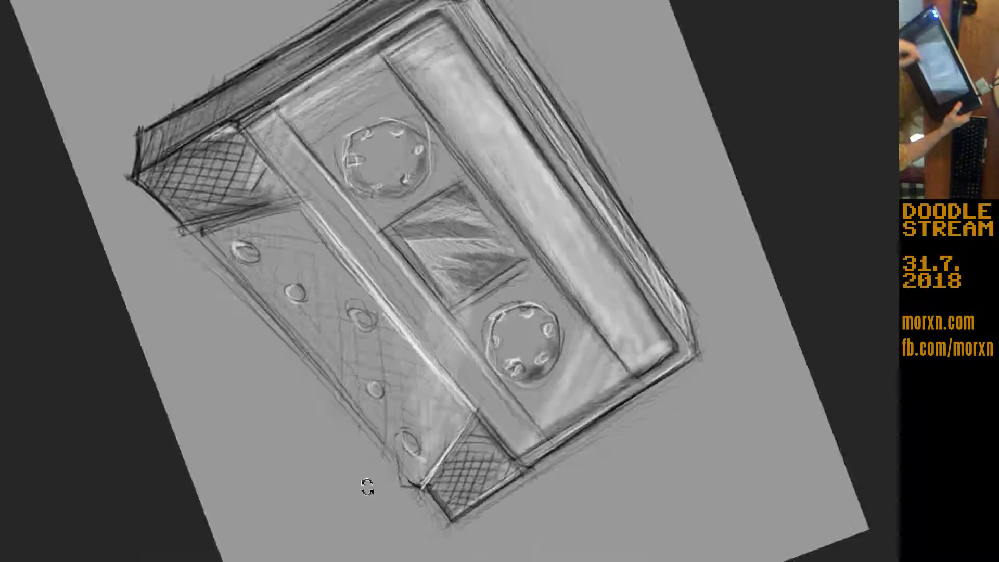
{"action": "left_click_drag", "start_coordinate": [232, 451], "coordinate": [372, 500]}
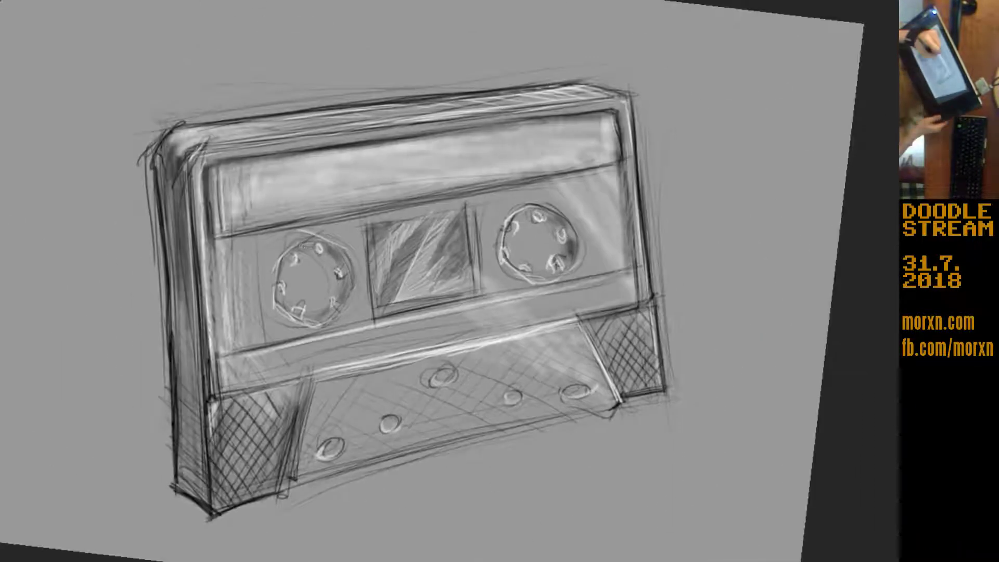
Step: Trace darker pencil arcs around both reel circles, mirroring the view partway
{"action": "mouse_move", "coordinate": [274, 265]}
{"action": "left_mouse_down"}
{"action": "mouse_move", "coordinate": [321, 237]}
{"action": "mouse_move", "coordinate": [274, 304]}
{"action": "mouse_move", "coordinate": [317, 328]}
{"action": "mouse_move", "coordinate": [344, 316]}
{"action": "mouse_move", "coordinate": [349, 294]}
{"action": "left_mouse_up"}
{"action": "mouse_move", "coordinate": [332, 243]}
{"action": "left_mouse_down"}
{"action": "mouse_move", "coordinate": [354, 275]}
{"action": "mouse_move", "coordinate": [300, 242]}
{"action": "left_mouse_up"}
{"action": "left_click_drag", "start_coordinate": [532, 203], "coordinate": [499, 230]}
{"action": "mouse_move", "coordinate": [501, 218]}
{"action": "left_mouse_down"}
{"action": "mouse_move", "coordinate": [501, 260]}
{"action": "mouse_move", "coordinate": [502, 249]}
{"action": "left_mouse_up"}
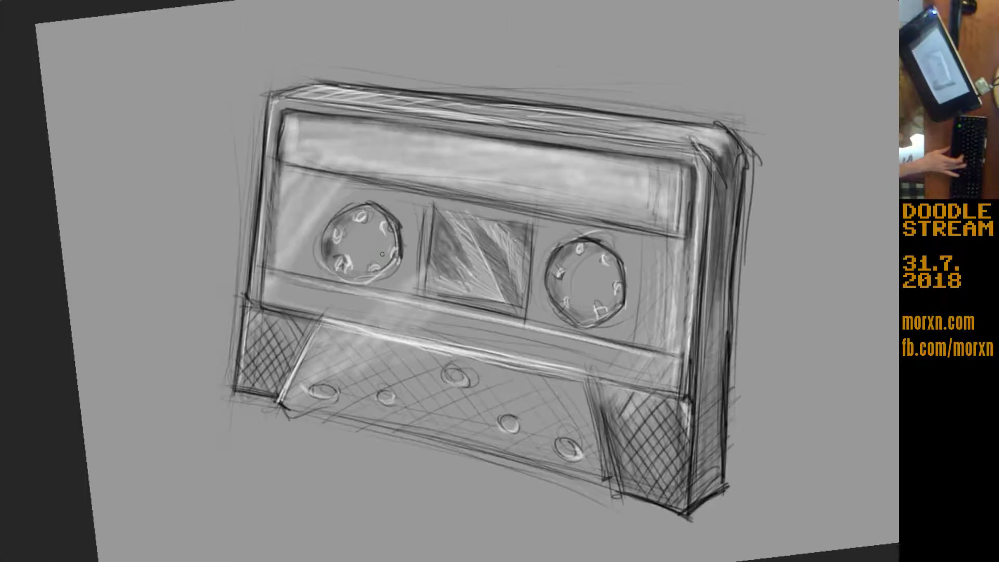
{"action": "key", "text": "m"}
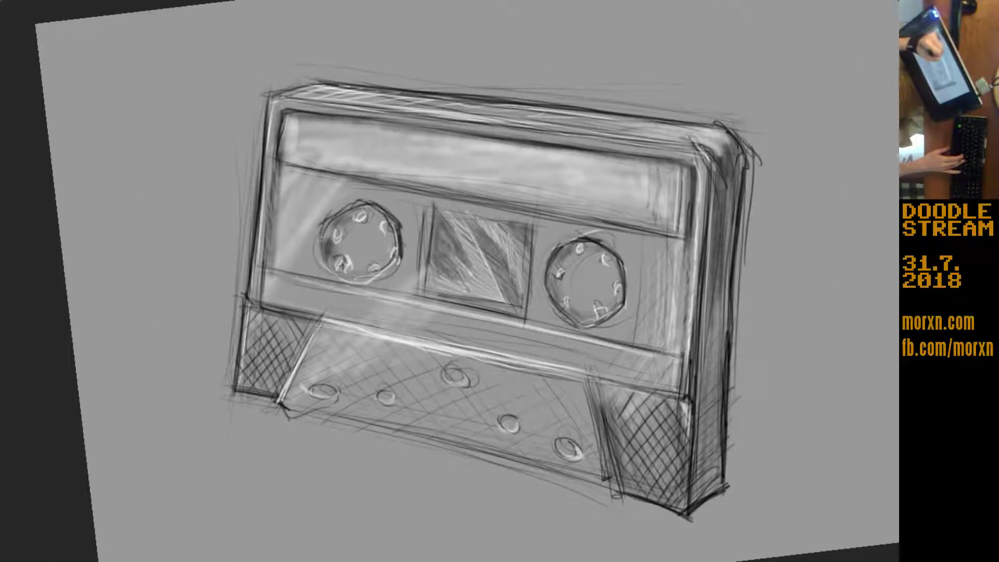
{"action": "mouse_move", "coordinate": [322, 219]}
{"action": "left_mouse_down"}
{"action": "mouse_move", "coordinate": [324, 263]}
{"action": "mouse_move", "coordinate": [347, 277]}
{"action": "mouse_move", "coordinate": [362, 281]}
{"action": "mouse_move", "coordinate": [400, 257]}
{"action": "left_mouse_up"}
{"action": "mouse_move", "coordinate": [390, 214]}
{"action": "left_mouse_down"}
{"action": "mouse_move", "coordinate": [397, 268]}
{"action": "mouse_move", "coordinate": [397, 242]}
{"action": "left_mouse_up"}
{"action": "left_click_drag", "start_coordinate": [354, 195], "coordinate": [393, 226]}
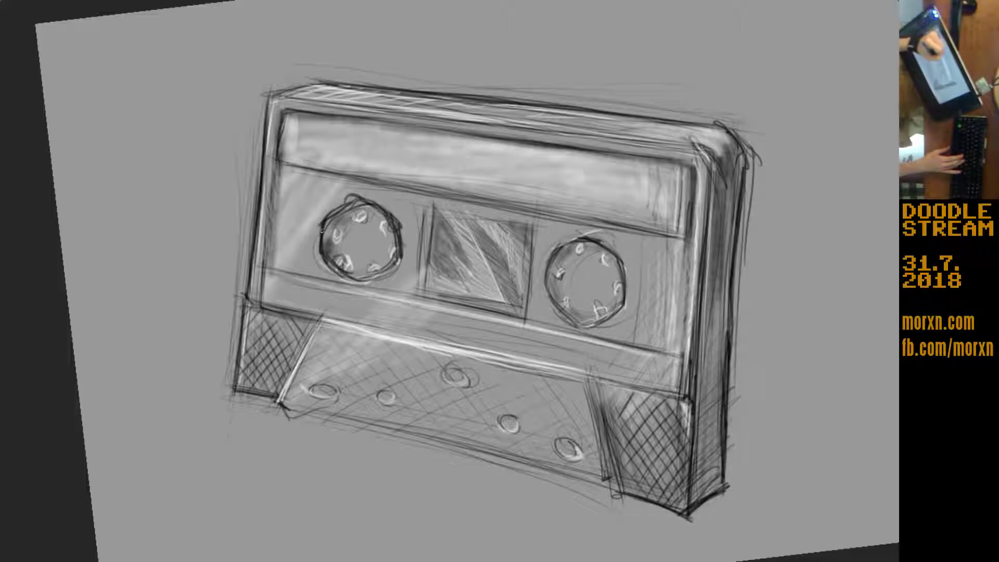
{"action": "left_click_drag", "start_coordinate": [581, 238], "coordinate": [546, 256]}
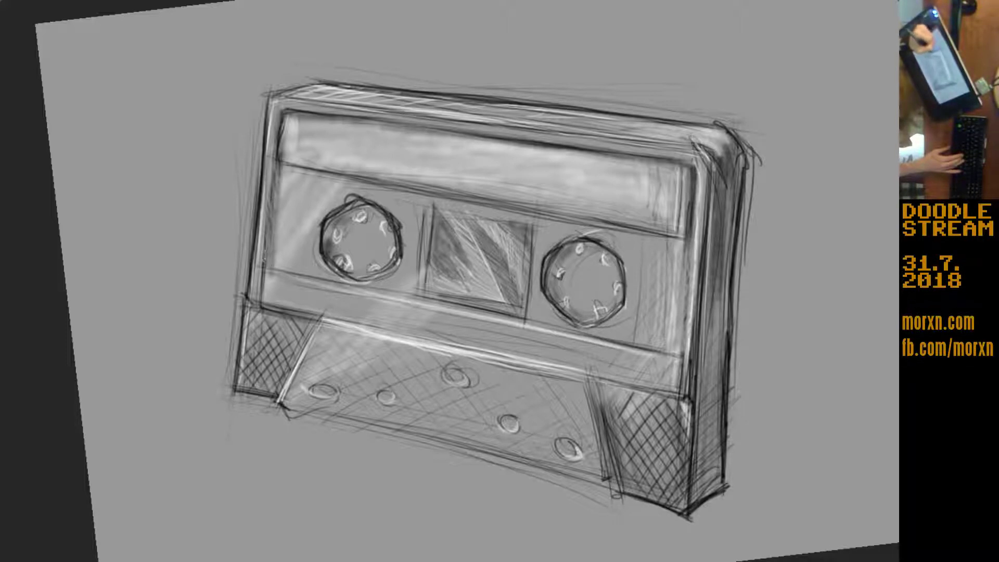
Step: Darken the cassette's outer side edge and lower slanted edge with heavy strokes
{"action": "left_click_drag", "start_coordinate": [272, 100], "coordinate": [254, 264]}
{"action": "left_click_drag", "start_coordinate": [274, 100], "coordinate": [261, 201]}
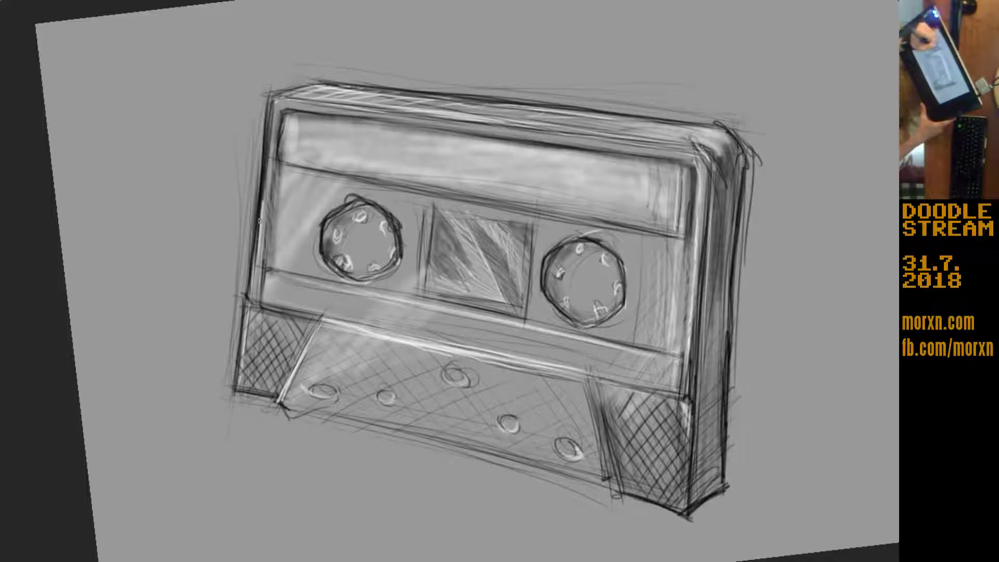
{"action": "left_click_drag", "start_coordinate": [269, 166], "coordinate": [248, 324]}
{"action": "left_click_drag", "start_coordinate": [259, 256], "coordinate": [239, 392]}
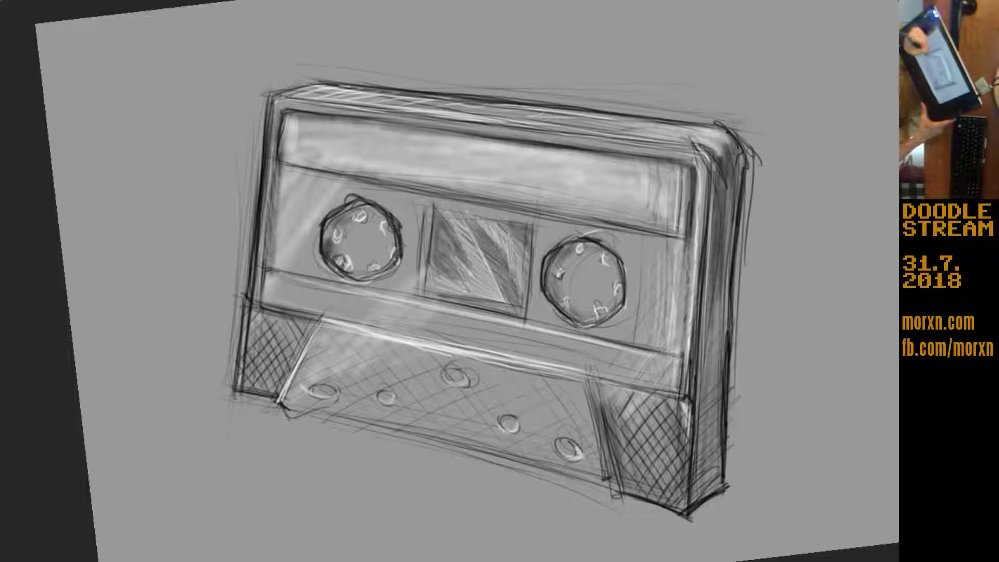
{"action": "left_click_drag", "start_coordinate": [249, 284], "coordinate": [235, 394]}
{"action": "left_click_drag", "start_coordinate": [328, 320], "coordinate": [282, 411]}
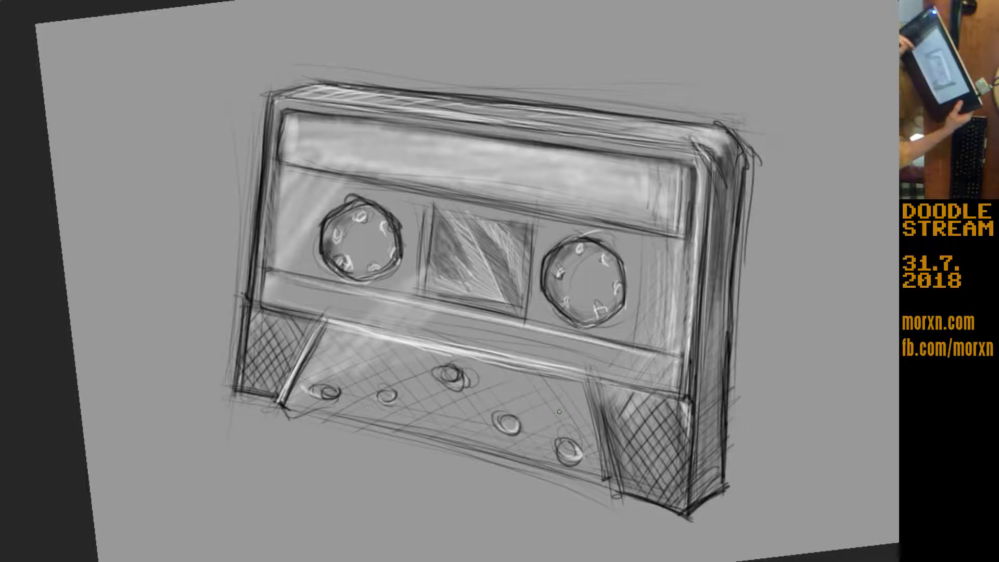
{"action": "mouse_move", "coordinate": [219, 276]}
{"action": "left_mouse_down"}
{"action": "mouse_move", "coordinate": [279, 156]}
{"action": "mouse_move", "coordinate": [281, 249]}
{"action": "left_mouse_up"}
{"action": "left_click_drag", "start_coordinate": [282, 210], "coordinate": [292, 377]}
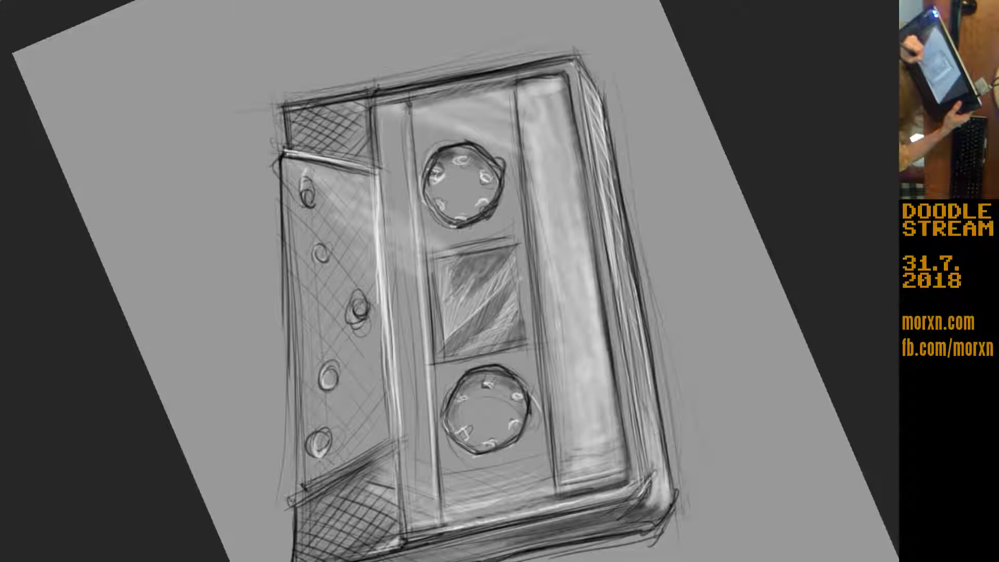
Step: Add more dark strokes along the cassette's outer edge, then level the view
{"action": "left_click_drag", "start_coordinate": [289, 492], "coordinate": [296, 509]}
{"action": "left_click_drag", "start_coordinate": [291, 422], "coordinate": [292, 507]}
{"action": "left_click_drag", "start_coordinate": [290, 334], "coordinate": [292, 497]}
{"action": "left_click_drag", "start_coordinate": [288, 311], "coordinate": [291, 465]}
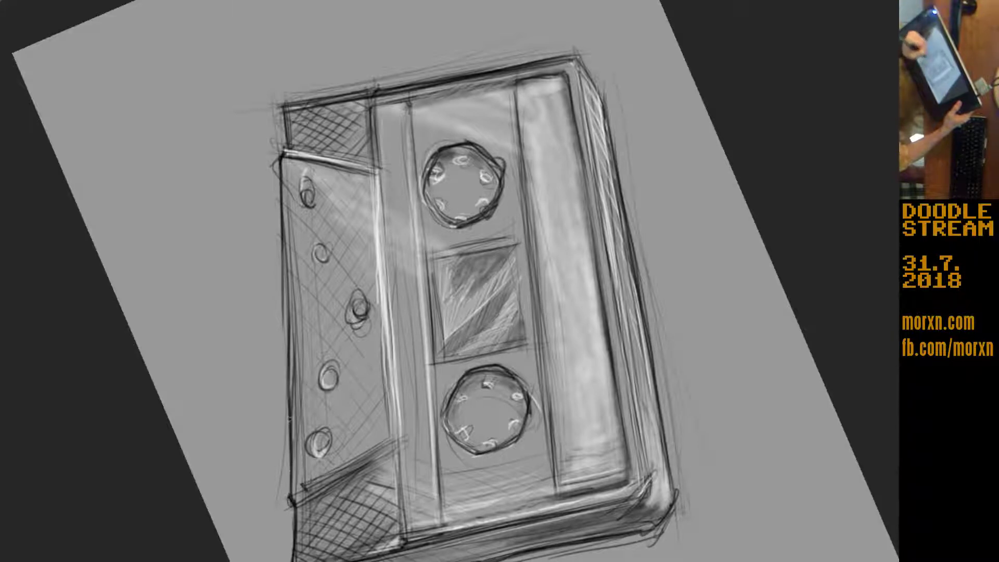
{"action": "left_click_drag", "start_coordinate": [290, 399], "coordinate": [284, 270]}
{"action": "left_click_drag", "start_coordinate": [283, 217], "coordinate": [289, 351]}
{"action": "mouse_move", "coordinate": [289, 315]}
{"action": "left_mouse_down"}
{"action": "mouse_move", "coordinate": [285, 175]}
{"action": "mouse_move", "coordinate": [170, 323]}
{"action": "mouse_move", "coordinate": [270, 539]}
{"action": "left_mouse_up"}
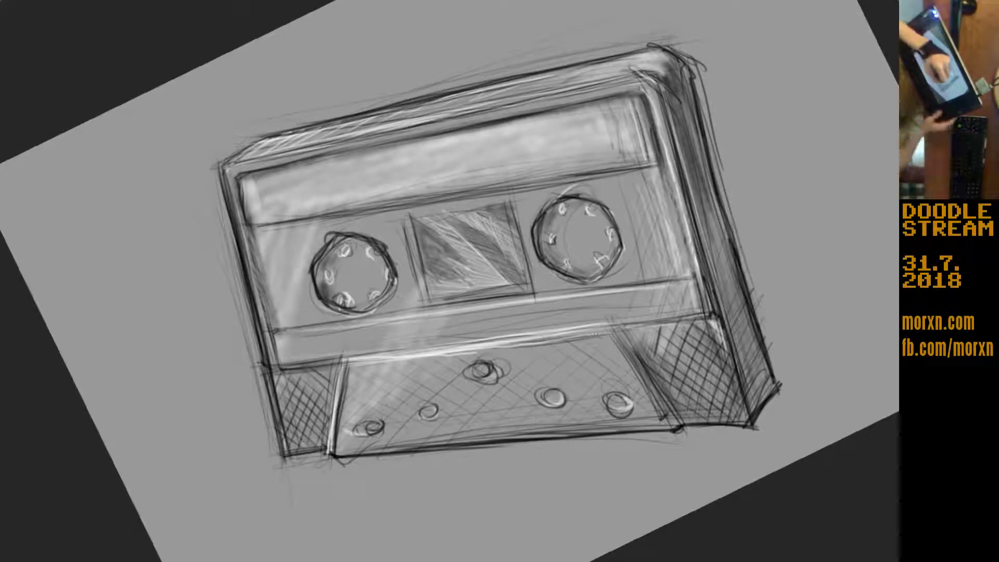
Step: Add faint highlights and a dark ridge line above the lower tape window
{"action": "left_click_drag", "start_coordinate": [588, 338], "coordinate": [471, 353]}
{"action": "left_click_drag", "start_coordinate": [611, 326], "coordinate": [486, 341]}
{"action": "left_click_drag", "start_coordinate": [583, 332], "coordinate": [348, 362]}
{"action": "left_click_drag", "start_coordinate": [451, 352], "coordinate": [368, 361]}
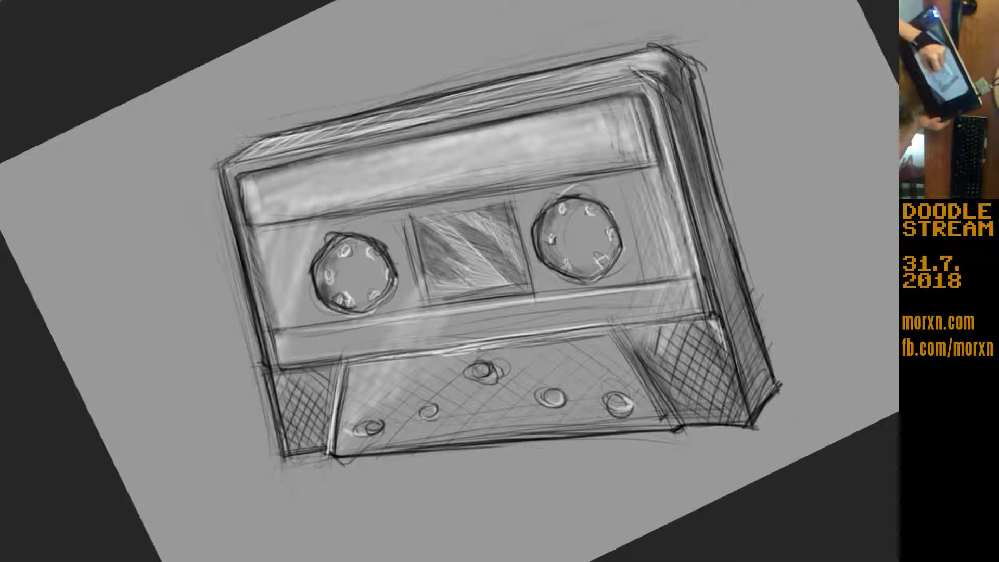
{"action": "left_click_drag", "start_coordinate": [580, 338], "coordinate": [457, 355]}
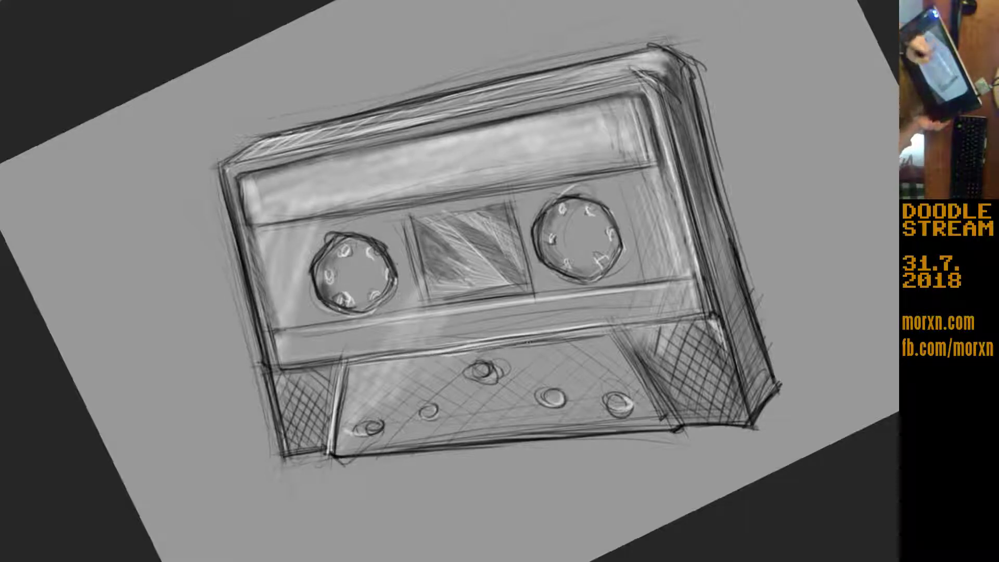
Step: Darken the lower tape area's left edge and hatch both lower corners
{"action": "left_click_drag", "start_coordinate": [344, 371], "coordinate": [329, 465]}
{"action": "left_click_drag", "start_coordinate": [337, 379], "coordinate": [309, 437]}
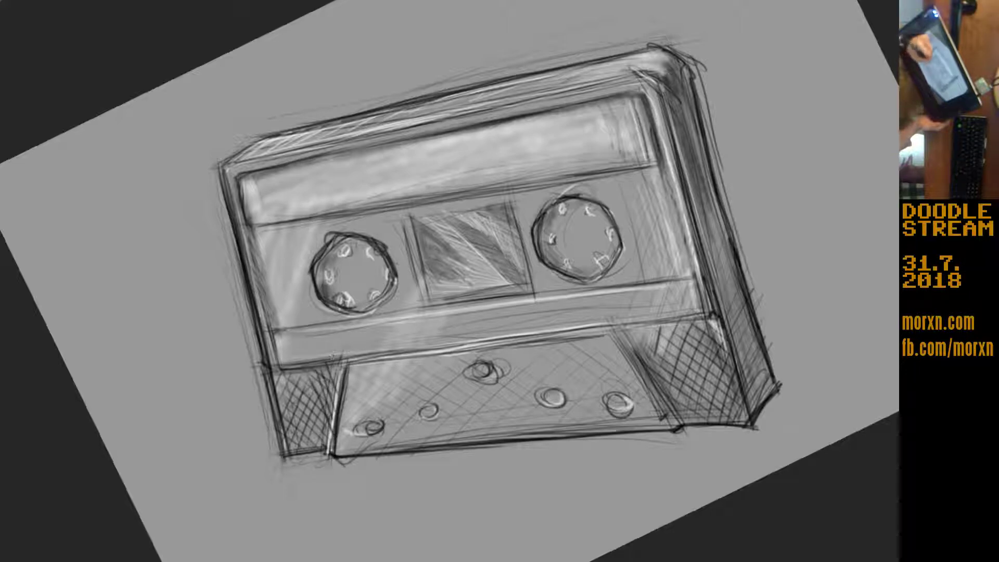
{"action": "left_click_drag", "start_coordinate": [339, 365], "coordinate": [296, 419]}
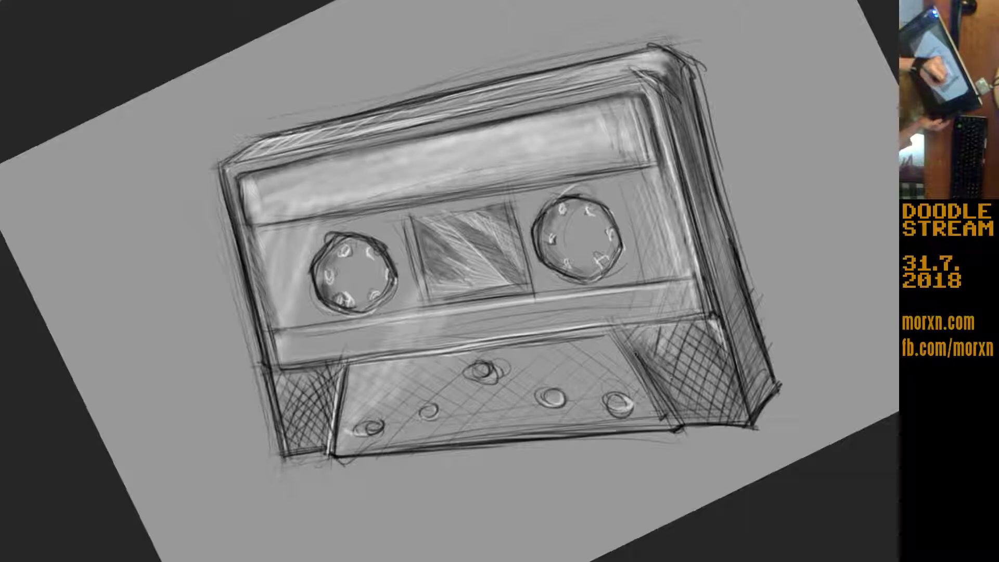
{"action": "left_click_drag", "start_coordinate": [696, 351], "coordinate": [668, 379]}
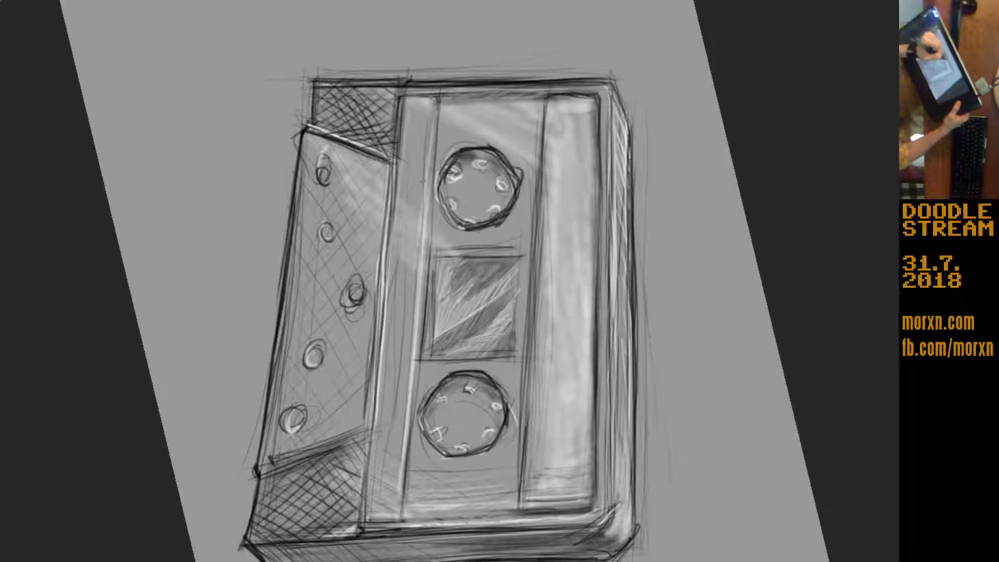
Step: Darken the edges beside the reels and label window, with small highlights, then level the view
{"action": "left_click_drag", "start_coordinate": [430, 97], "coordinate": [410, 367]}
{"action": "left_click_drag", "start_coordinate": [415, 307], "coordinate": [401, 466]}
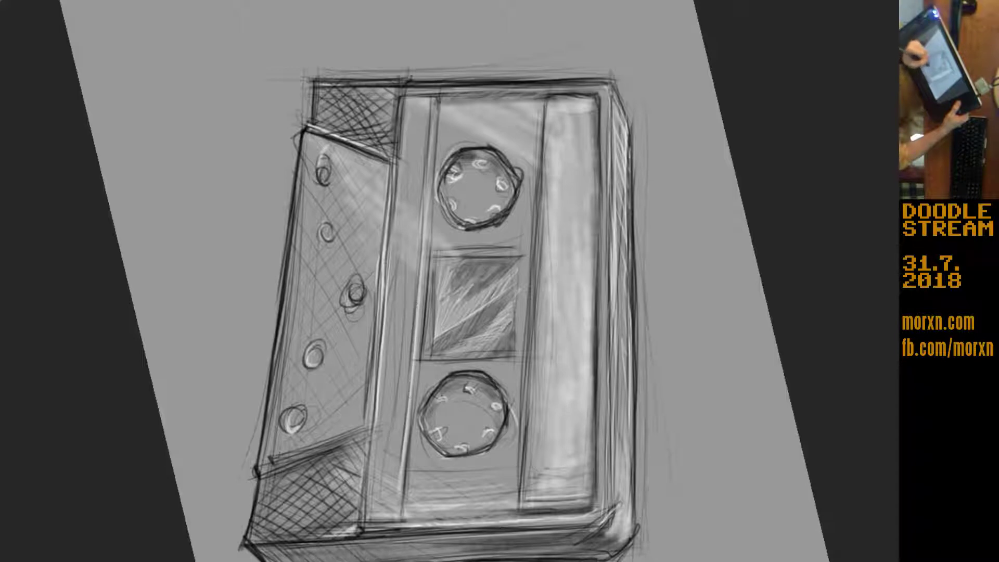
{"action": "left_click_drag", "start_coordinate": [405, 420], "coordinate": [394, 525]}
{"action": "left_click_drag", "start_coordinate": [419, 237], "coordinate": [431, 101]}
{"action": "left_click_drag", "start_coordinate": [429, 268], "coordinate": [425, 315]}
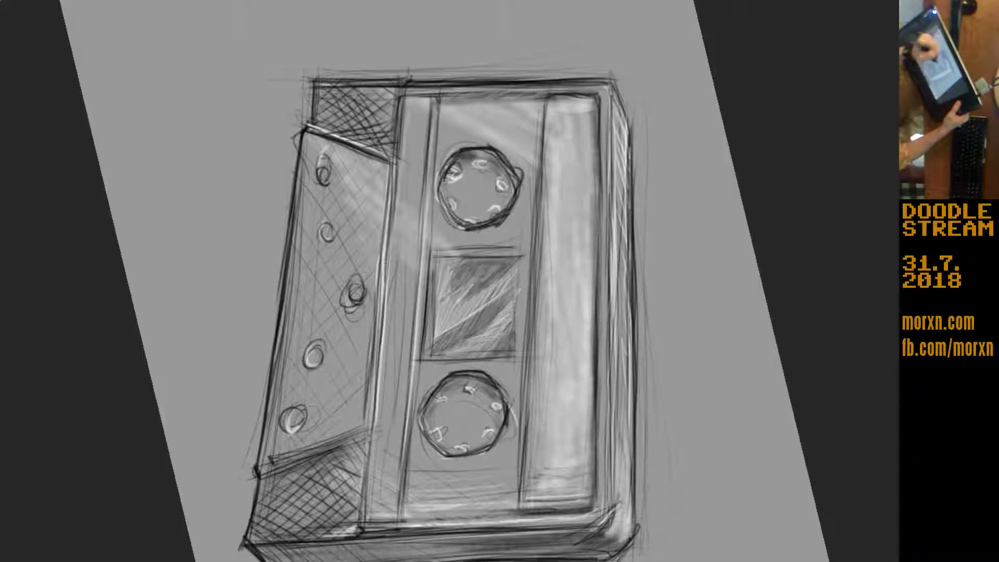
{"action": "left_click_drag", "start_coordinate": [435, 102], "coordinate": [428, 200]}
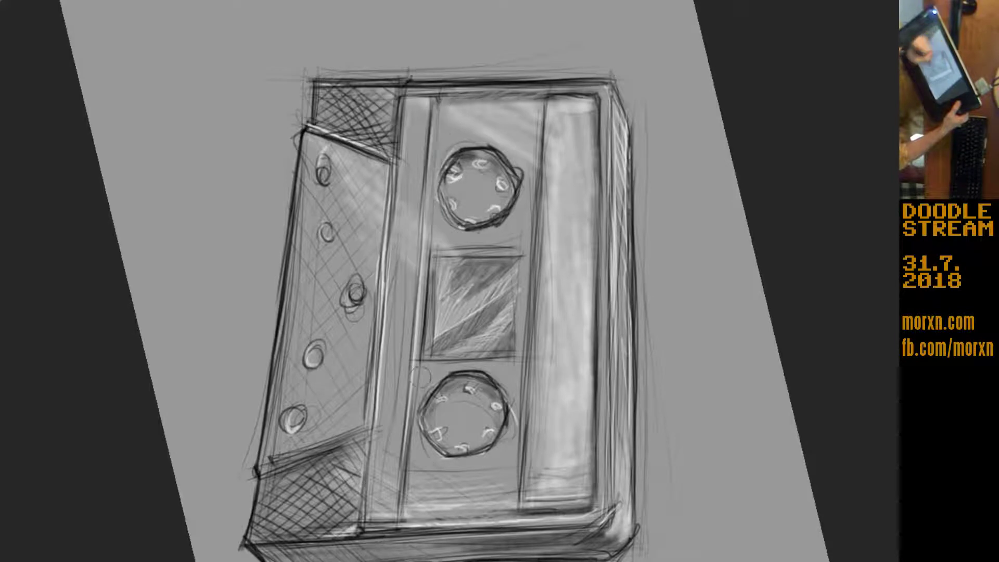
{"action": "left_click_drag", "start_coordinate": [421, 376], "coordinate": [408, 506]}
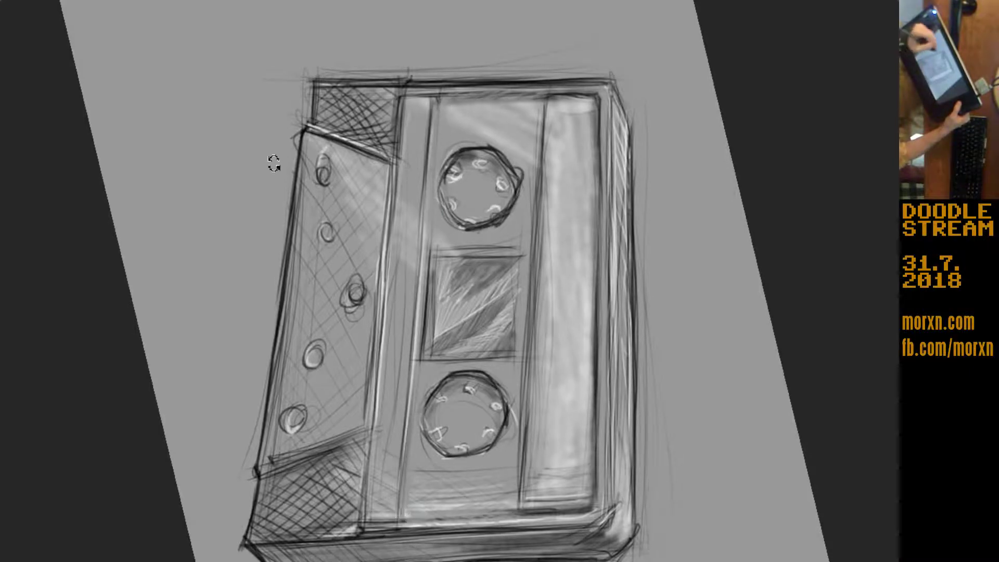
{"action": "mouse_move", "coordinate": [274, 163]}
{"action": "left_mouse_down"}
{"action": "mouse_move", "coordinate": [268, 463]}
{"action": "mouse_move", "coordinate": [296, 478]}
{"action": "left_mouse_up"}
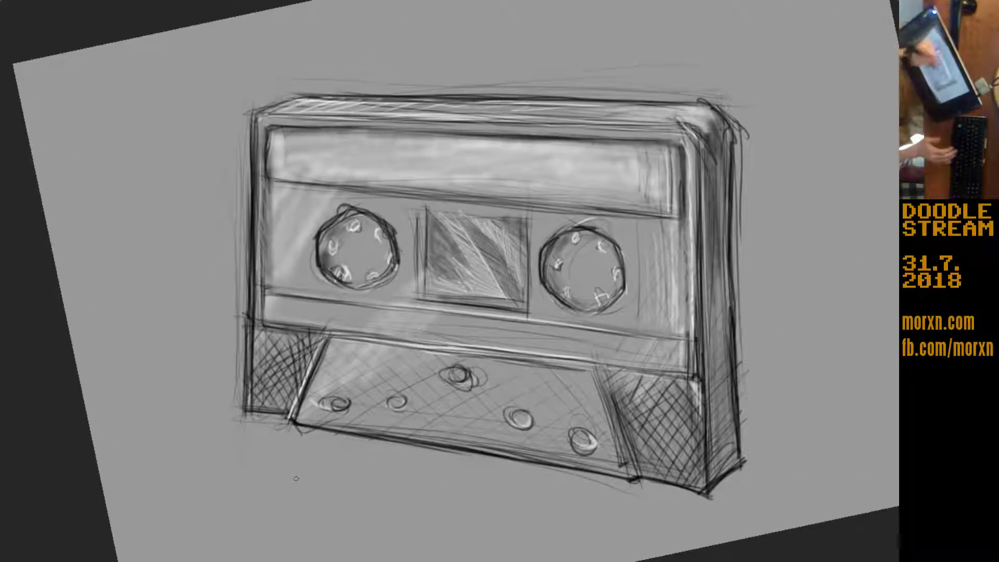
Step: Highlight and darken the left and right edges of the label window
{"action": "left_click_drag", "start_coordinate": [525, 313], "coordinate": [529, 224]}
{"action": "left_click_drag", "start_coordinate": [420, 270], "coordinate": [419, 217]}
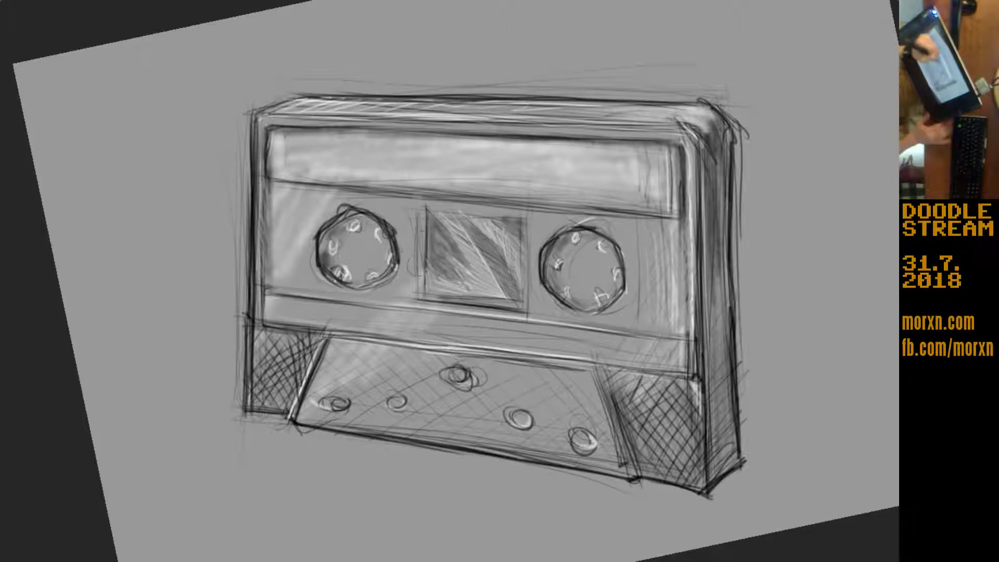
{"action": "left_click_drag", "start_coordinate": [424, 290], "coordinate": [423, 205]}
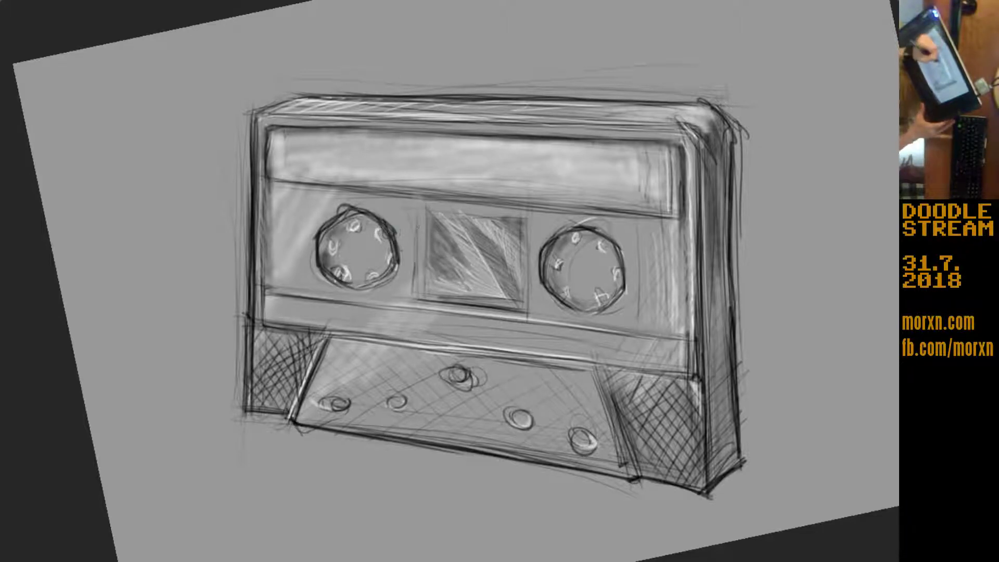
{"action": "left_click_drag", "start_coordinate": [411, 291], "coordinate": [411, 211]}
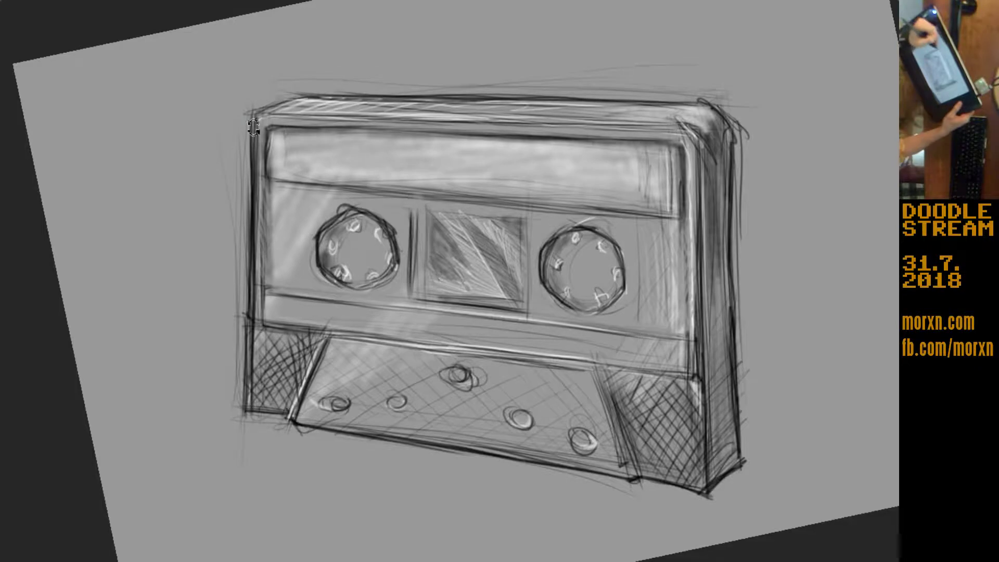
{"action": "mouse_move", "coordinate": [340, 132]}
{"action": "left_mouse_down"}
{"action": "mouse_move", "coordinate": [305, 380]}
{"action": "mouse_move", "coordinate": [347, 423]}
{"action": "left_mouse_up"}
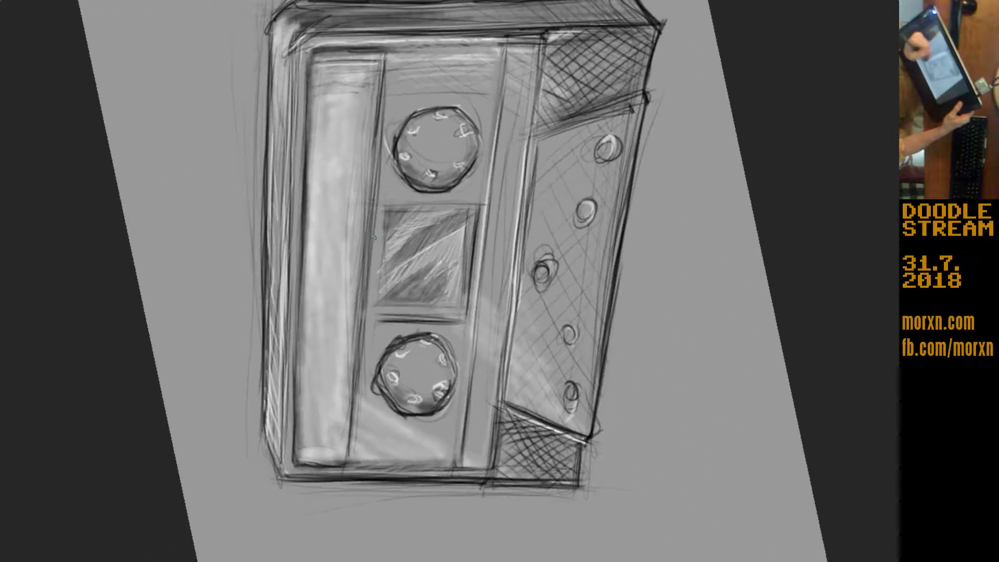
{"action": "left_click_drag", "start_coordinate": [382, 315], "coordinate": [384, 225]}
{"action": "left_click_drag", "start_coordinate": [461, 325], "coordinate": [477, 229]}
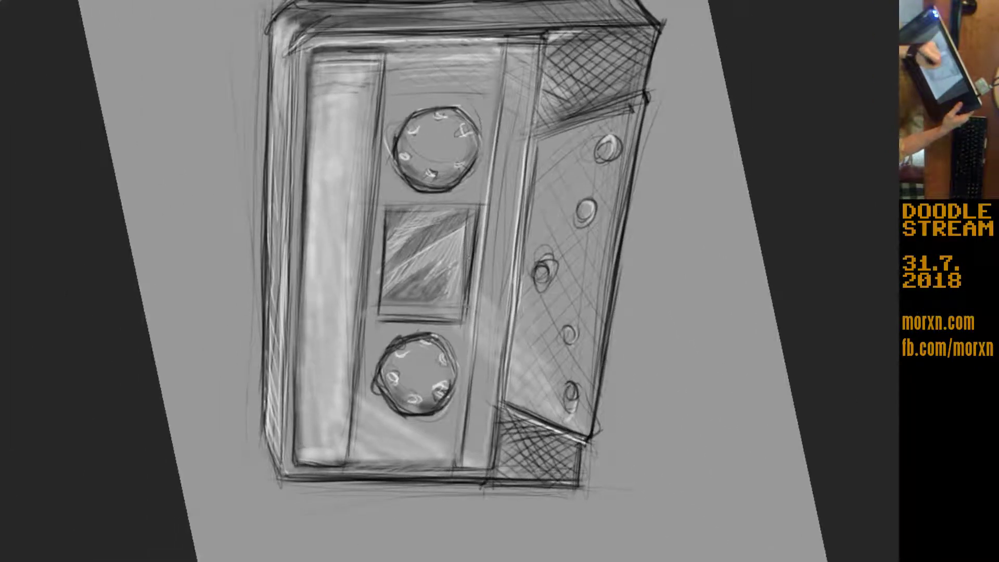
{"action": "left_click_drag", "start_coordinate": [466, 294], "coordinate": [472, 218]}
Step: Shade the label window's edge and corner darker and darken the tops of both reels
{"action": "left_click_drag", "start_coordinate": [241, 100], "coordinate": [280, 380]}
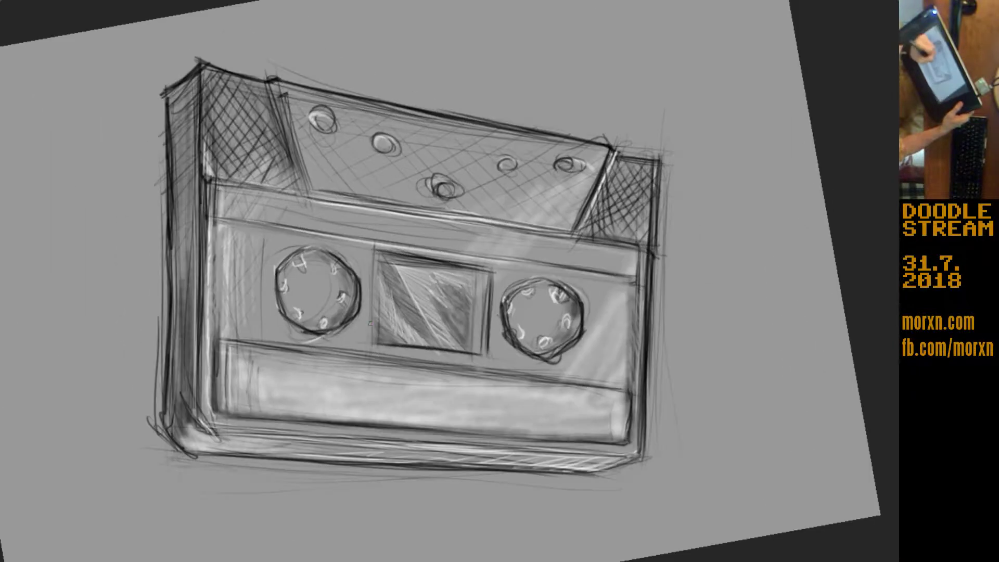
{"action": "mouse_move", "coordinate": [370, 343]}
{"action": "left_mouse_down"}
{"action": "mouse_move", "coordinate": [376, 243]}
{"action": "mouse_move", "coordinate": [373, 267]}
{"action": "left_mouse_up"}
{"action": "left_click_drag", "start_coordinate": [375, 253], "coordinate": [373, 307]}
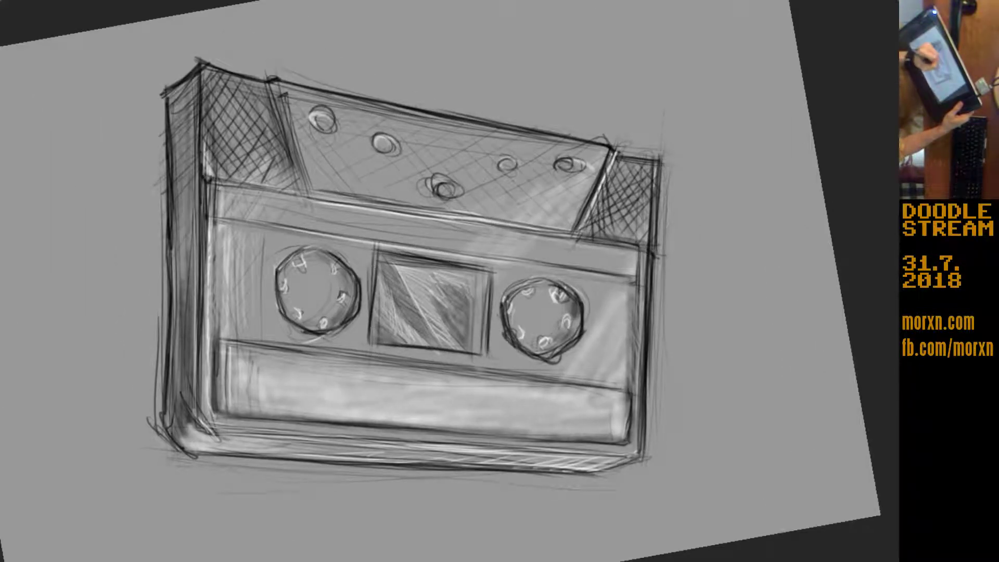
{"action": "left_click_drag", "start_coordinate": [483, 323], "coordinate": [470, 353]}
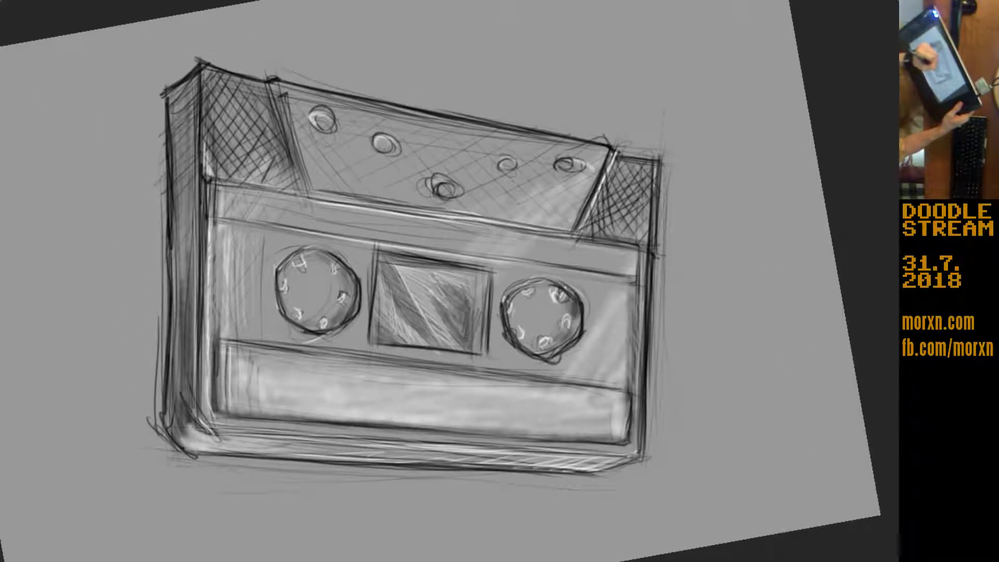
{"action": "mouse_move", "coordinate": [467, 274]}
{"action": "left_mouse_down"}
{"action": "mouse_move", "coordinate": [437, 299]}
{"action": "mouse_move", "coordinate": [472, 295]}
{"action": "mouse_move", "coordinate": [459, 346]}
{"action": "mouse_move", "coordinate": [475, 357]}
{"action": "left_mouse_up"}
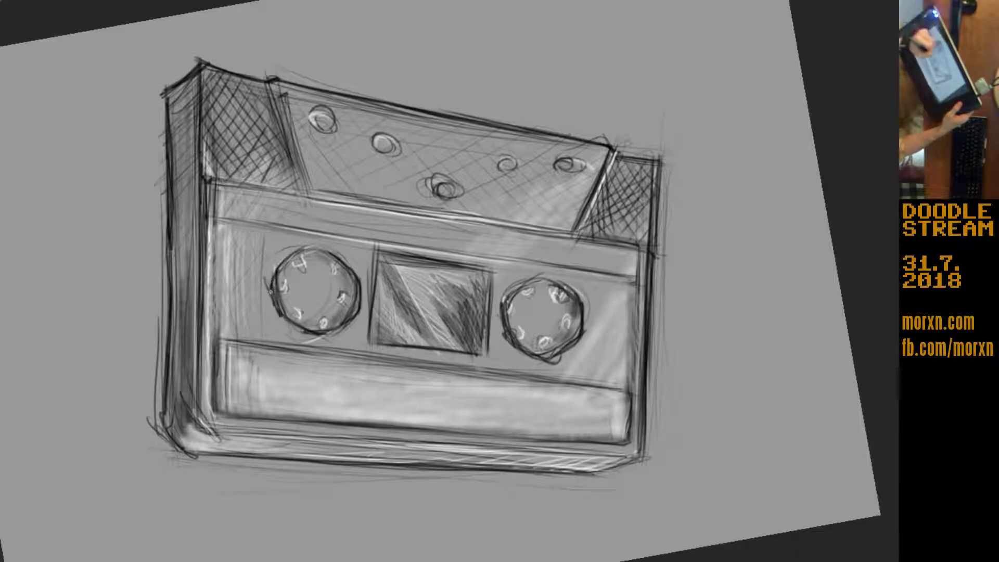
{"action": "left_click_drag", "start_coordinate": [288, 256], "coordinate": [330, 252]}
{"action": "mouse_move", "coordinate": [503, 299]}
{"action": "left_mouse_down"}
{"action": "mouse_move", "coordinate": [533, 280]}
{"action": "mouse_move", "coordinate": [577, 337]}
{"action": "mouse_move", "coordinate": [536, 354]}
{"action": "left_mouse_up"}
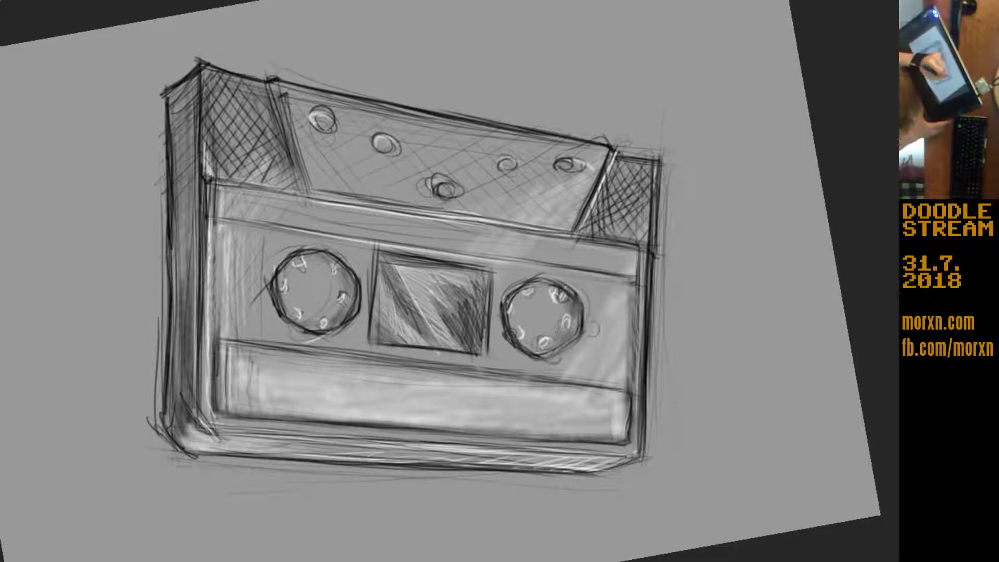
Step: Sketch light lines along both outer sides of the cassette, then reset view rotation and mirroring
{"action": "left_click_drag", "start_coordinate": [635, 284], "coordinate": [635, 406]}
{"action": "left_click_drag", "start_coordinate": [635, 240], "coordinate": [640, 432]}
{"action": "left_click_drag", "start_coordinate": [655, 156], "coordinate": [647, 375]}
{"action": "left_click_drag", "start_coordinate": [651, 203], "coordinate": [653, 393]}
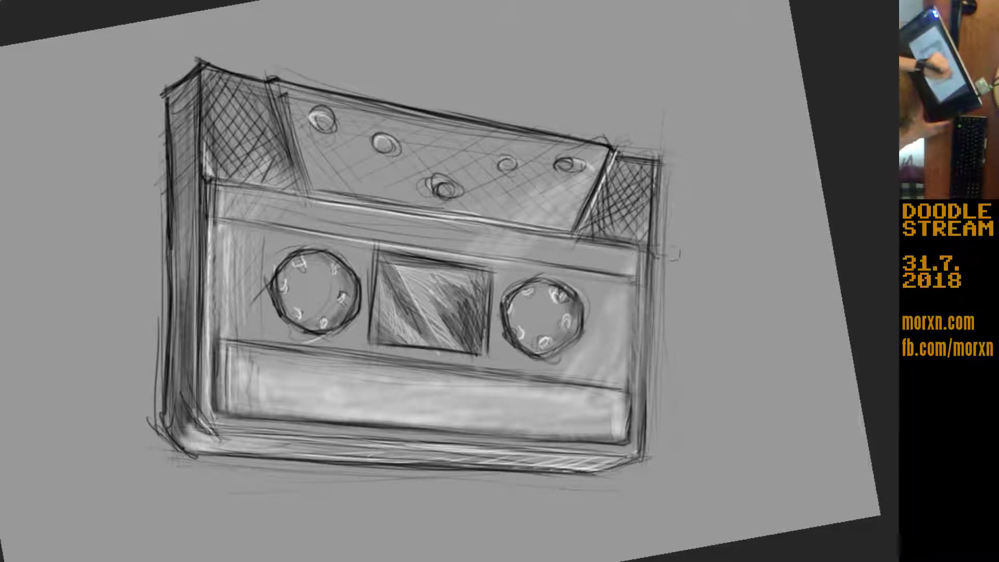
{"action": "left_click_drag", "start_coordinate": [156, 406], "coordinate": [177, 452]}
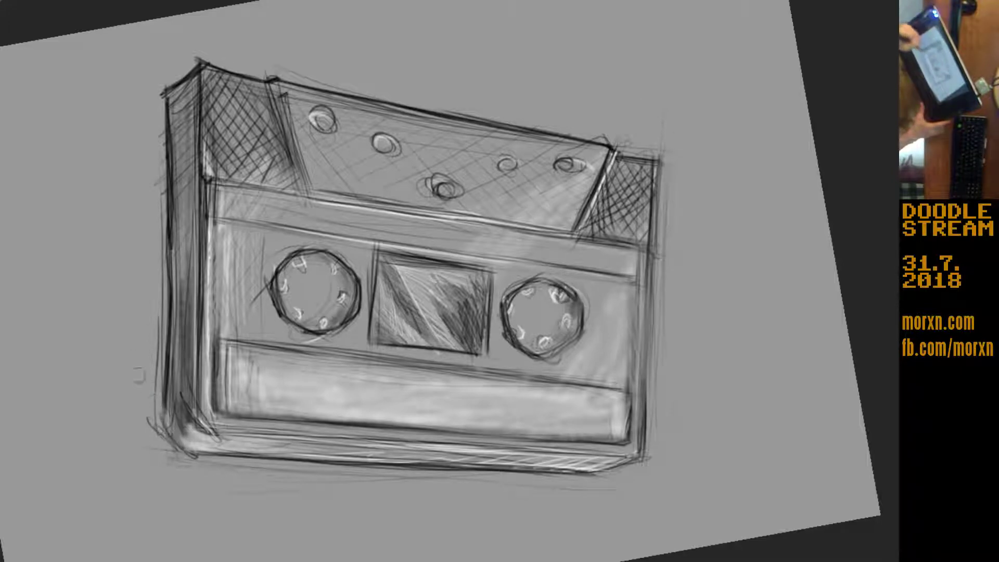
{"action": "left_click_drag", "start_coordinate": [153, 296], "coordinate": [167, 442]}
{"action": "left_click_drag", "start_coordinate": [166, 200], "coordinate": [167, 367]}
{"action": "mouse_move", "coordinate": [162, 88]}
{"action": "left_mouse_down"}
{"action": "mouse_move", "coordinate": [161, 177]}
{"action": "mouse_move", "coordinate": [191, 71]}
{"action": "mouse_move", "coordinate": [218, 57]}
{"action": "mouse_move", "coordinate": [319, 91]}
{"action": "mouse_move", "coordinate": [614, 146]}
{"action": "left_mouse_up"}
{"action": "left_click_drag", "start_coordinate": [293, 92], "coordinate": [514, 134]}
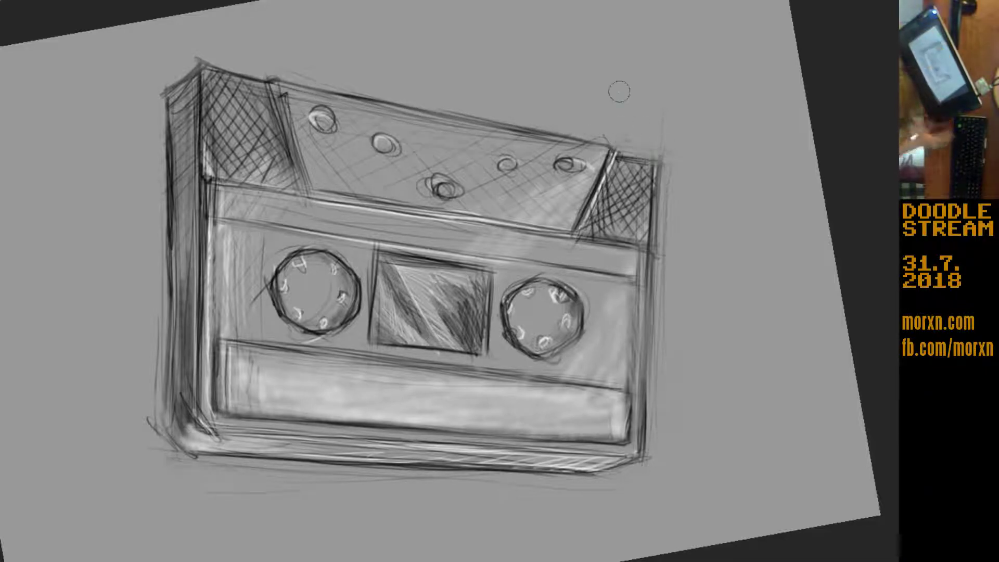
{"action": "key", "text": "5"}
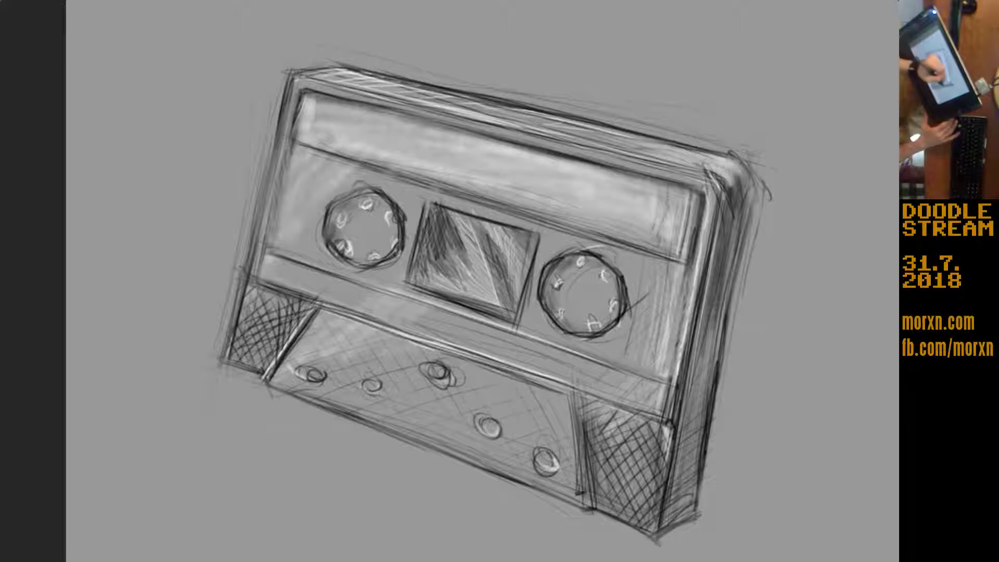
Step: Darken the cassette's right and left inner edges, then exit canvas-only mode
{"action": "left_click_drag", "start_coordinate": [700, 251], "coordinate": [674, 382]}
{"action": "mouse_move", "coordinate": [707, 216]}
{"action": "left_mouse_down"}
{"action": "mouse_move", "coordinate": [676, 356]}
{"action": "mouse_move", "coordinate": [680, 343]}
{"action": "left_mouse_up"}
{"action": "left_click_drag", "start_coordinate": [701, 233], "coordinate": [691, 293]}
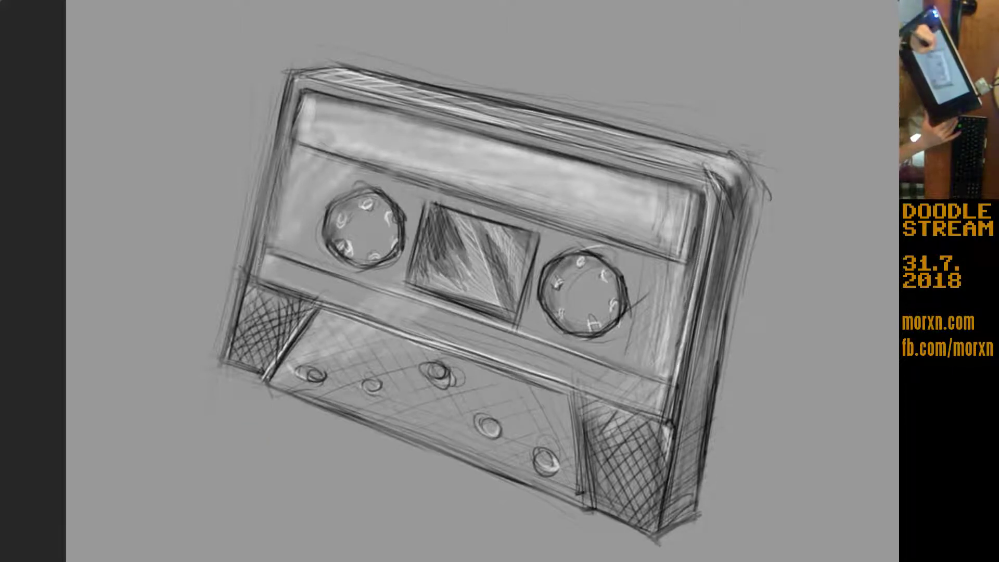
{"action": "mouse_move", "coordinate": [290, 136]}
{"action": "left_mouse_down"}
{"action": "mouse_move", "coordinate": [264, 247]}
{"action": "mouse_move", "coordinate": [268, 238]}
{"action": "left_mouse_up"}
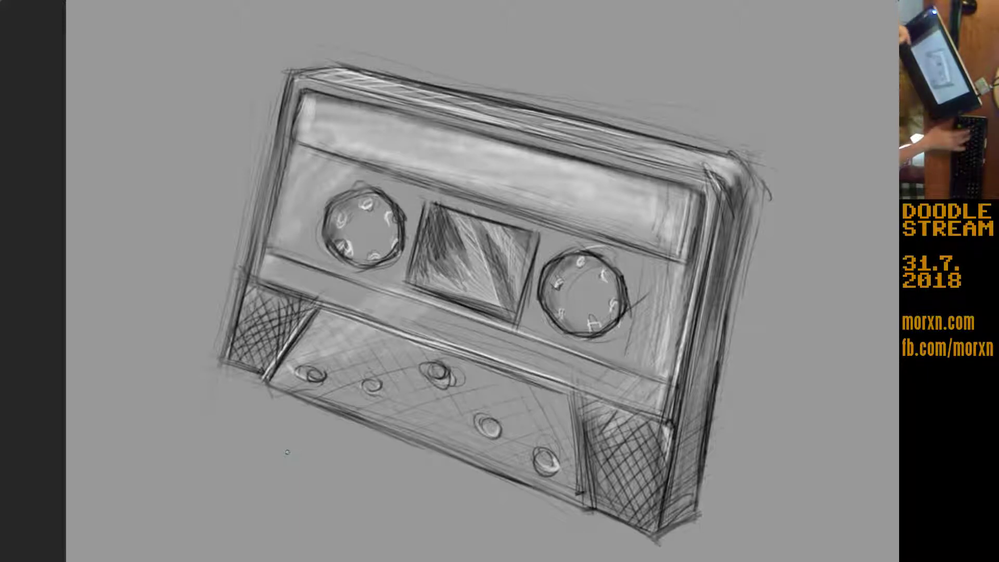
{"action": "key", "text": "Tab"}
Step: Freehand-select the reels and label window strip and nudge it slightly left
{"action": "left_click", "coordinate": [29, 354]}
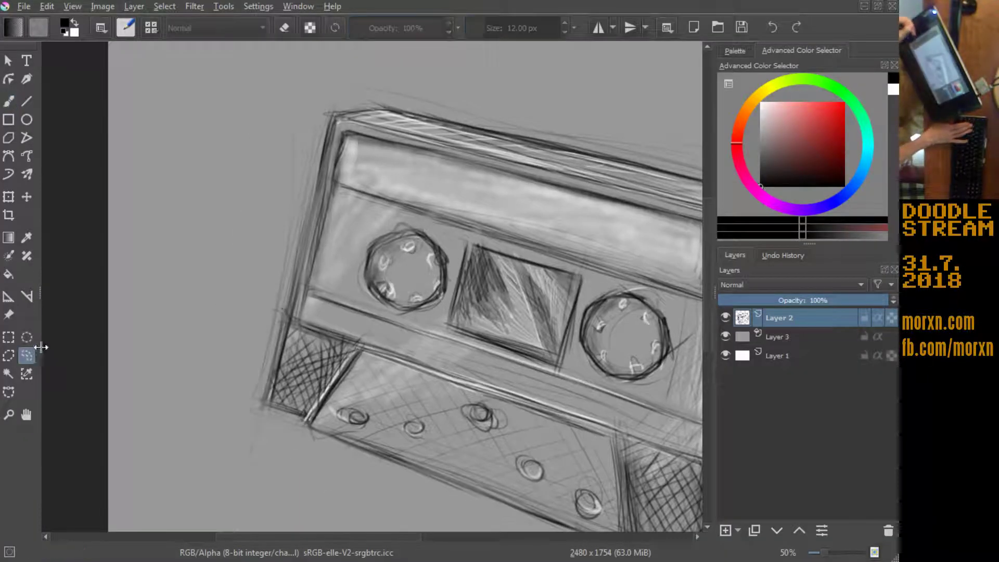
{"action": "mouse_move", "coordinate": [681, 316]}
{"action": "left_mouse_down"}
{"action": "mouse_move", "coordinate": [354, 292]}
{"action": "mouse_move", "coordinate": [671, 380]}
{"action": "mouse_move", "coordinate": [692, 289]}
{"action": "left_mouse_up"}
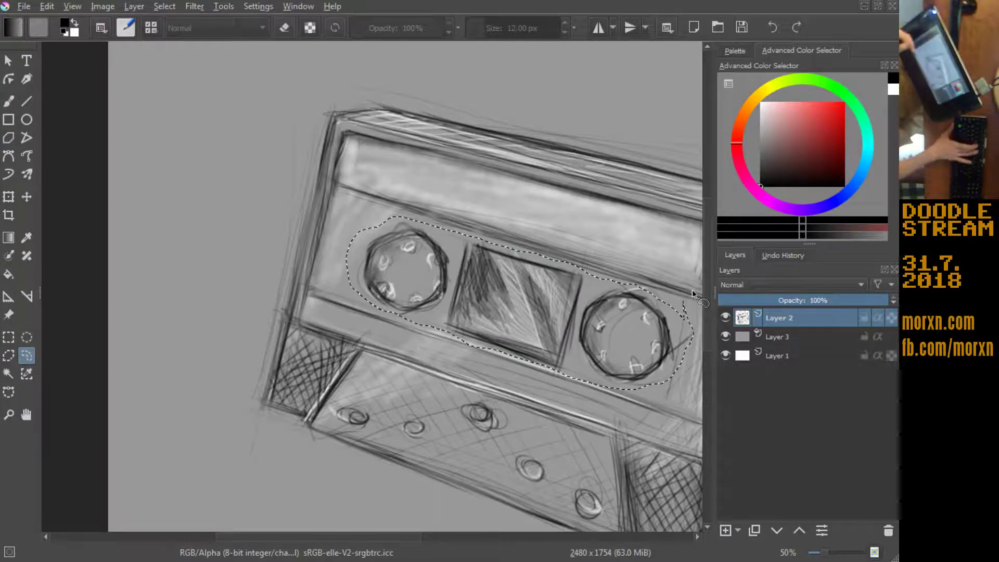
{"action": "key", "text": "2"}
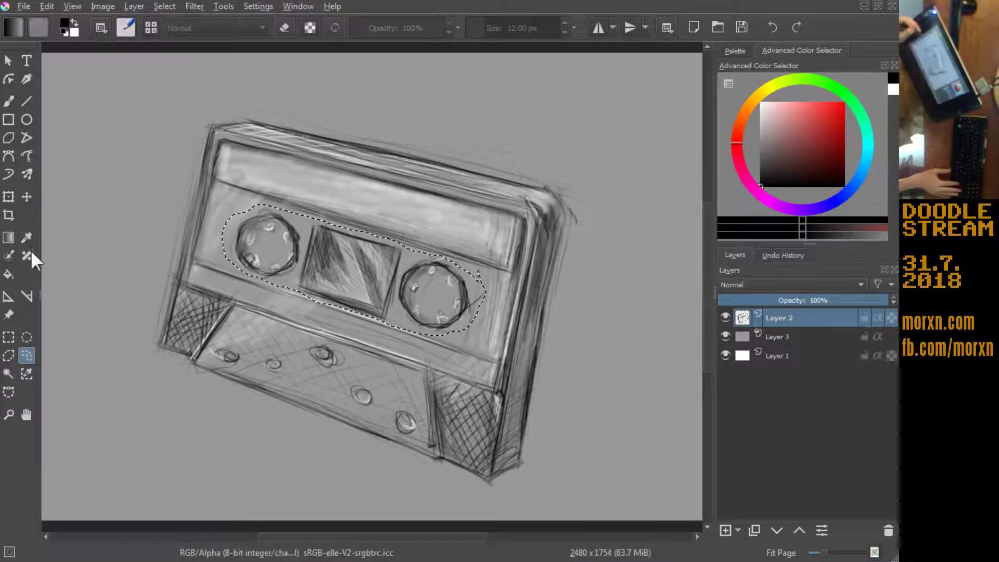
{"action": "left_click", "coordinate": [27, 197]}
{"action": "left_click_drag", "start_coordinate": [250, 239], "coordinate": [239, 232]}
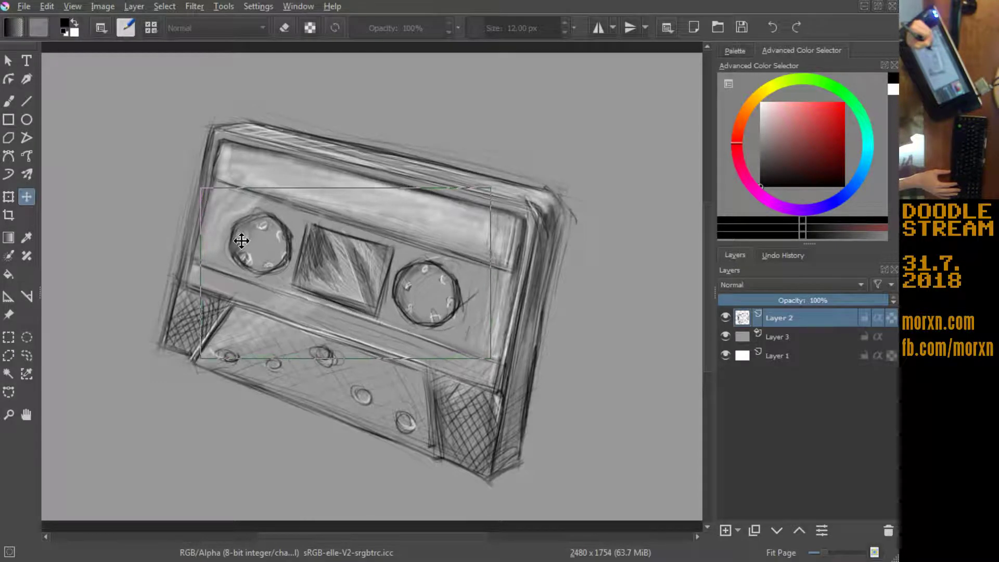
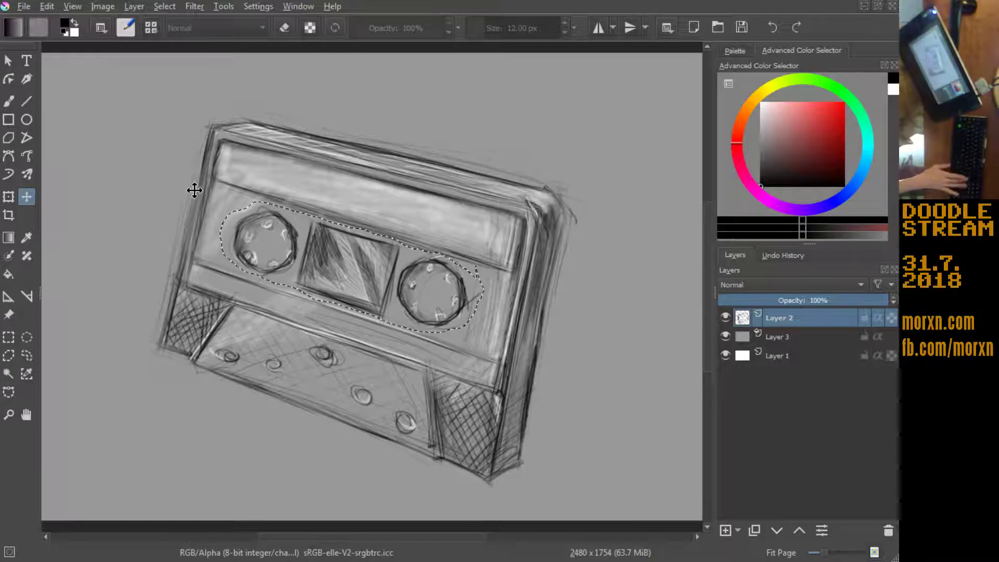
Step: Step through Undo History between Select by Outline, Move Selection and Deselect, ending on Deselect
{"action": "left_click", "coordinate": [769, 254]}
{"action": "left_click", "coordinate": [758, 453]}
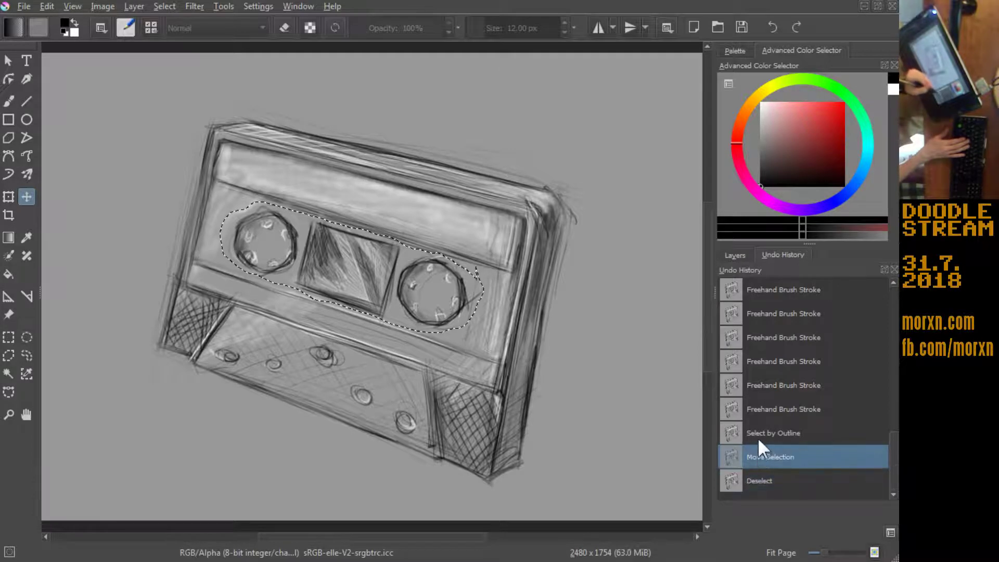
{"action": "left_click", "coordinate": [758, 436]}
{"action": "left_click", "coordinate": [761, 474]}
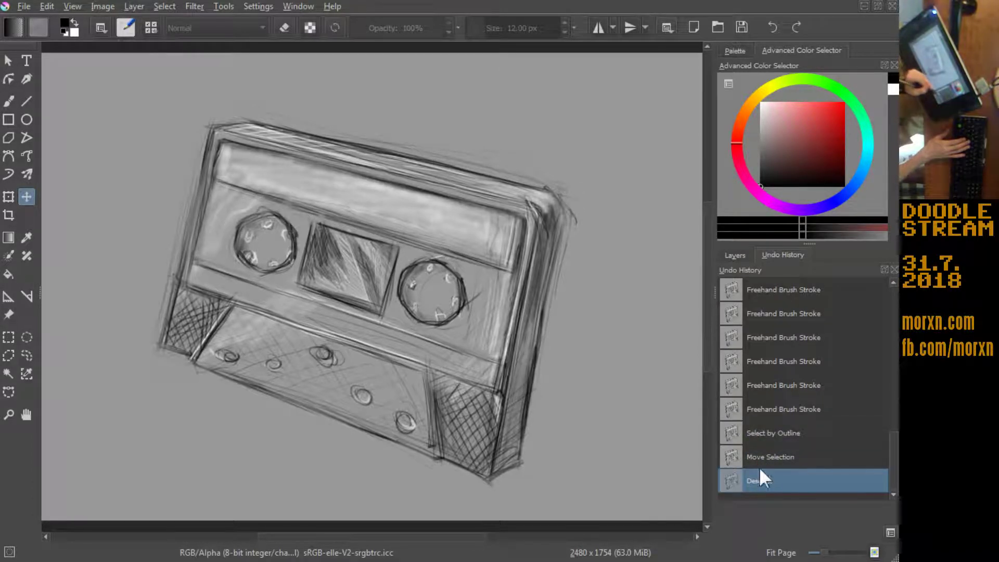
{"action": "left_click", "coordinate": [757, 431]}
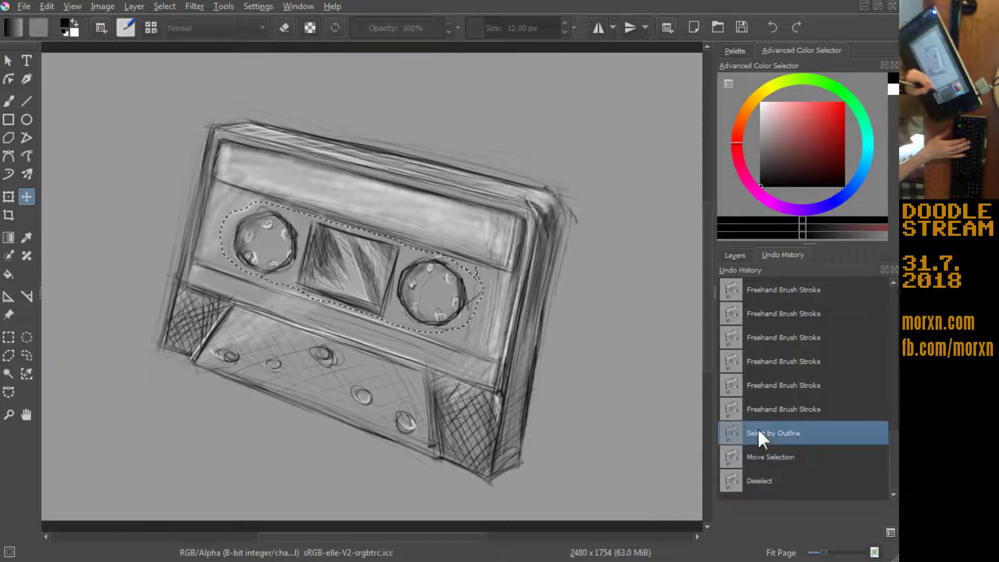
{"action": "left_click", "coordinate": [760, 473]}
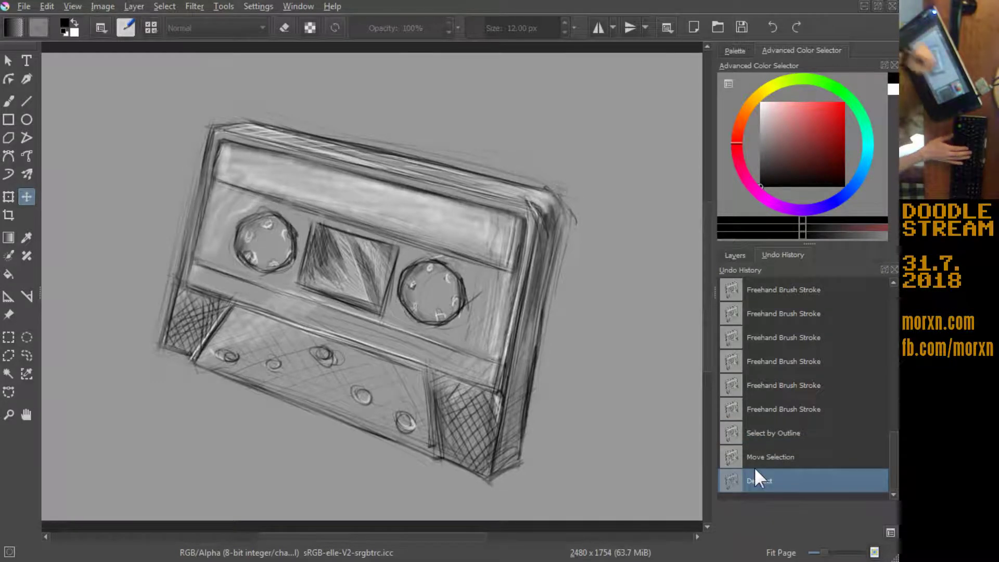
{"action": "left_click", "coordinate": [735, 255]}
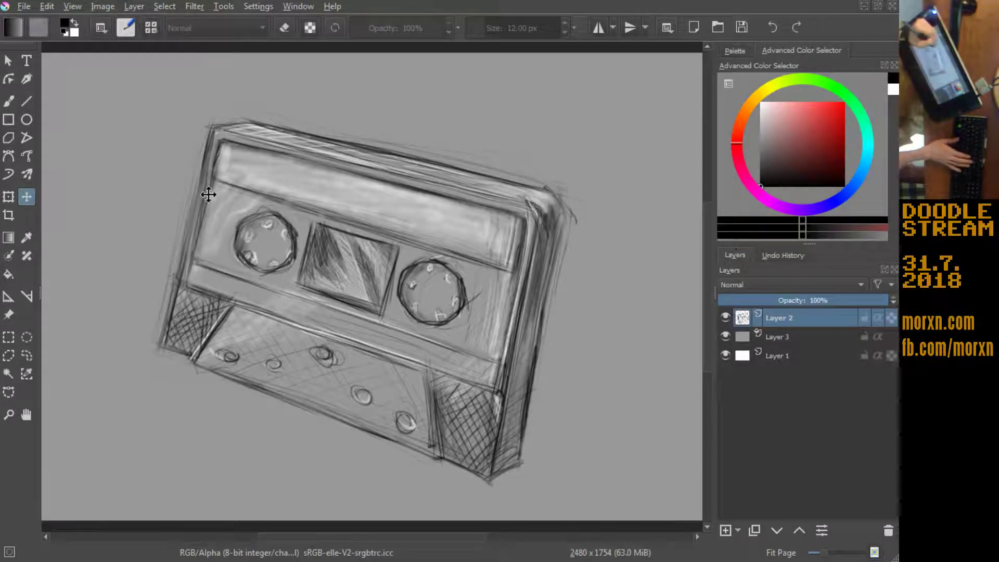
Step: With the Pencil-1 Hard brush, level the view and darken the cassette's left edge
{"action": "key", "text": "b"}
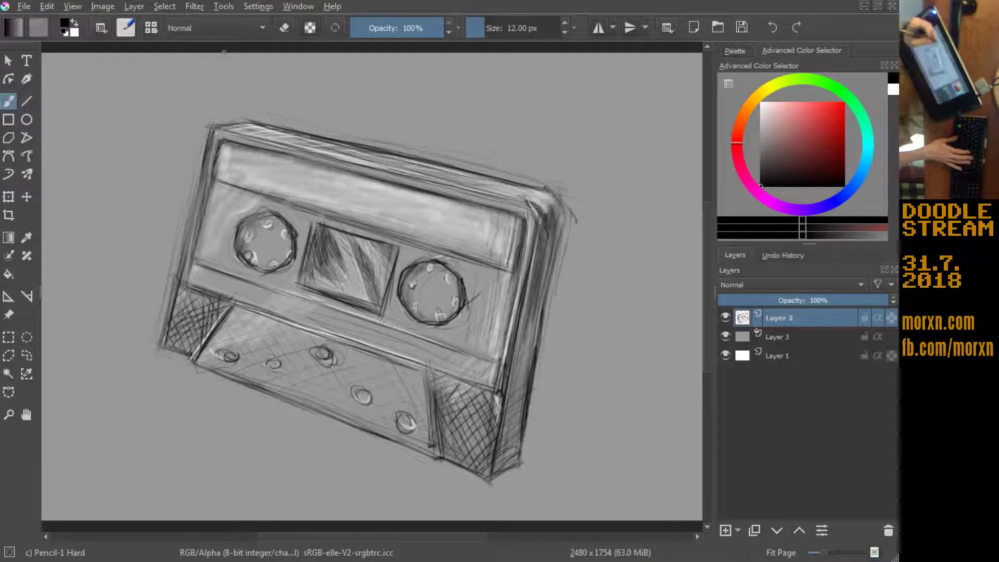
{"action": "left_click_drag", "start_coordinate": [172, 134], "coordinate": [168, 158]}
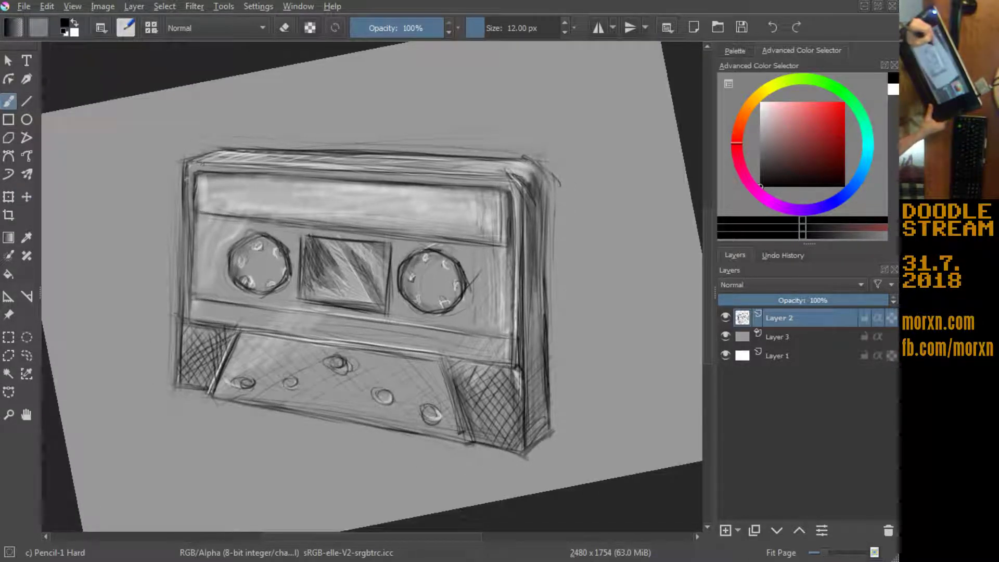
{"action": "left_click_drag", "start_coordinate": [188, 180], "coordinate": [180, 279]}
{"action": "left_click_drag", "start_coordinate": [183, 234], "coordinate": [177, 373]}
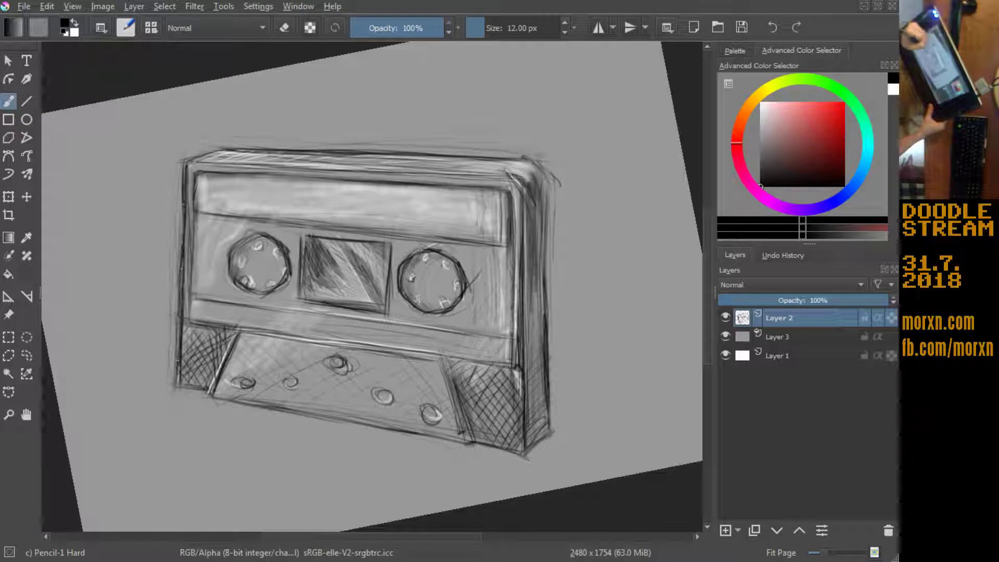
{"action": "left_click_drag", "start_coordinate": [183, 297], "coordinate": [173, 389]}
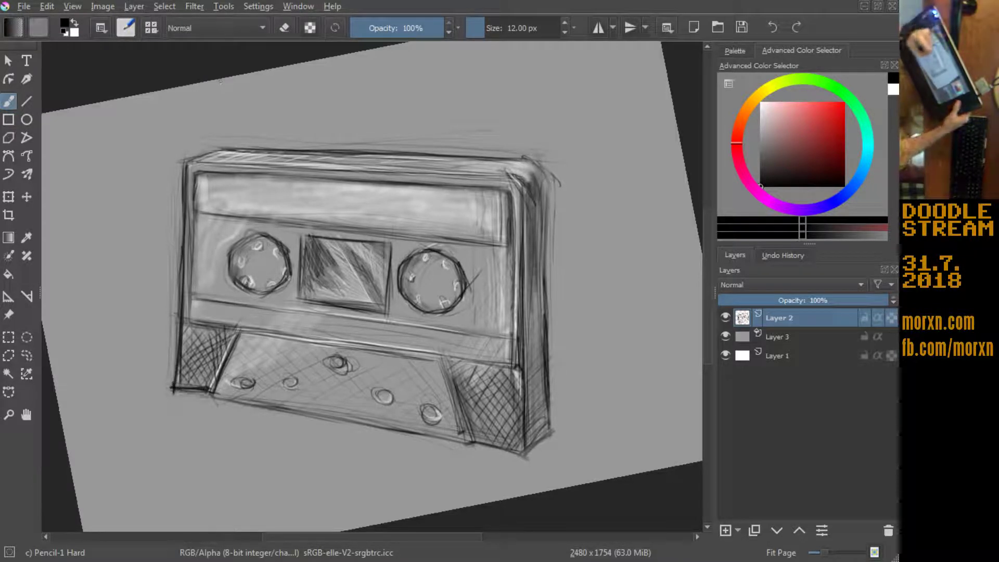
Step: Rotate the view and darken the cassette's right edge with several strokes
{"action": "left_click_drag", "start_coordinate": [177, 390], "coordinate": [397, 499]}
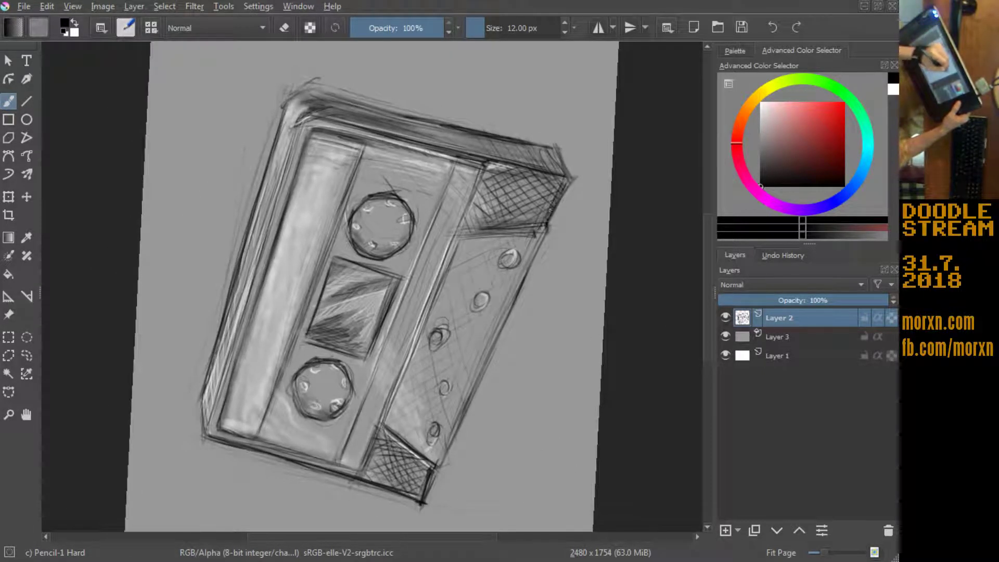
{"action": "left_click_drag", "start_coordinate": [544, 229], "coordinate": [486, 352]}
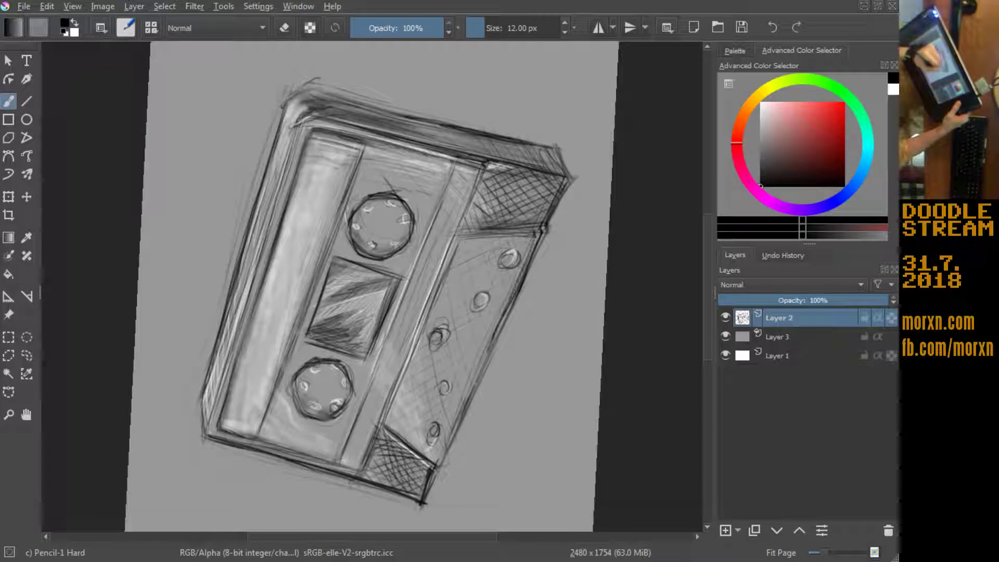
{"action": "left_click_drag", "start_coordinate": [536, 235], "coordinate": [487, 354]}
{"action": "left_click_drag", "start_coordinate": [507, 313], "coordinate": [468, 398]}
{"action": "left_click_drag", "start_coordinate": [489, 356], "coordinate": [443, 468]}
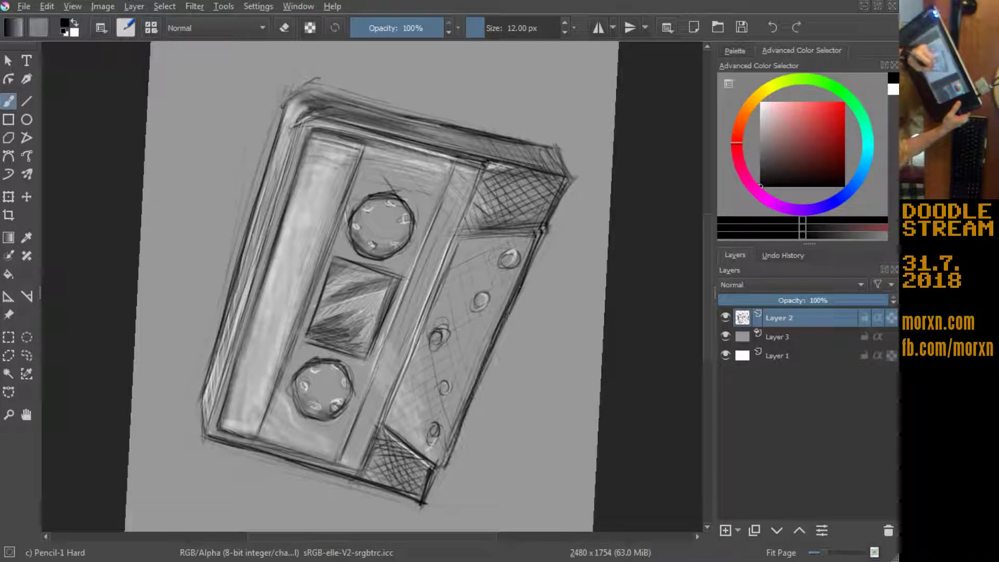
{"action": "left_click_drag", "start_coordinate": [531, 254], "coordinate": [517, 292]}
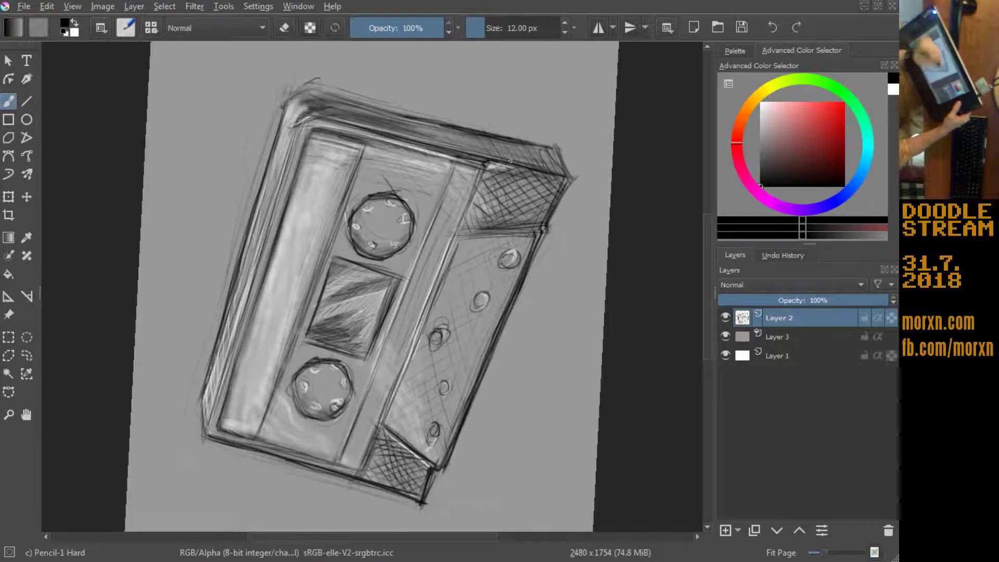
Step: Turn the cassette horizontal and darken the left edge of its top panel
{"action": "left_click_drag", "start_coordinate": [159, 296], "coordinate": [302, 253]}
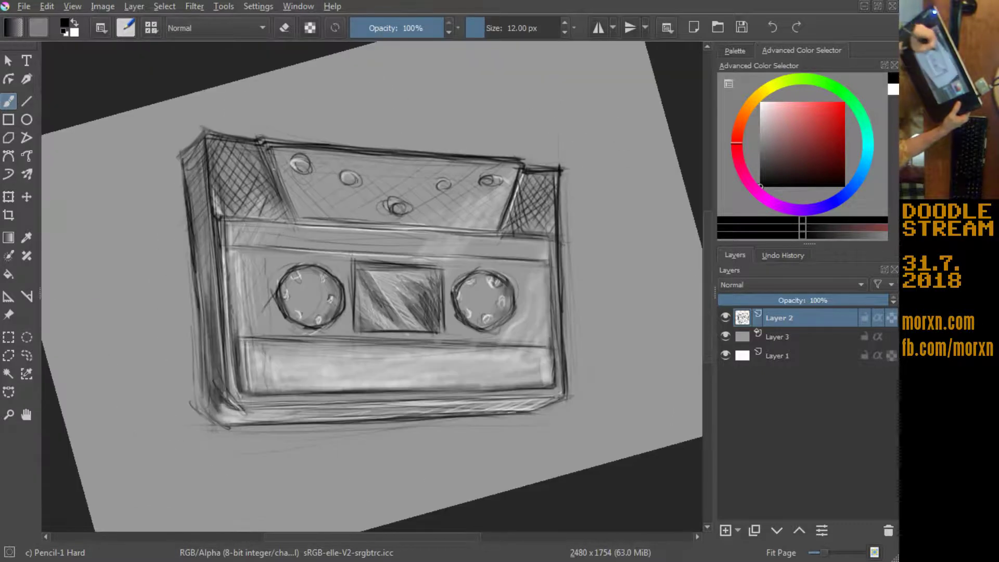
{"action": "left_click_drag", "start_coordinate": [260, 152], "coordinate": [280, 216]}
{"action": "left_click_drag", "start_coordinate": [268, 147], "coordinate": [289, 216]}
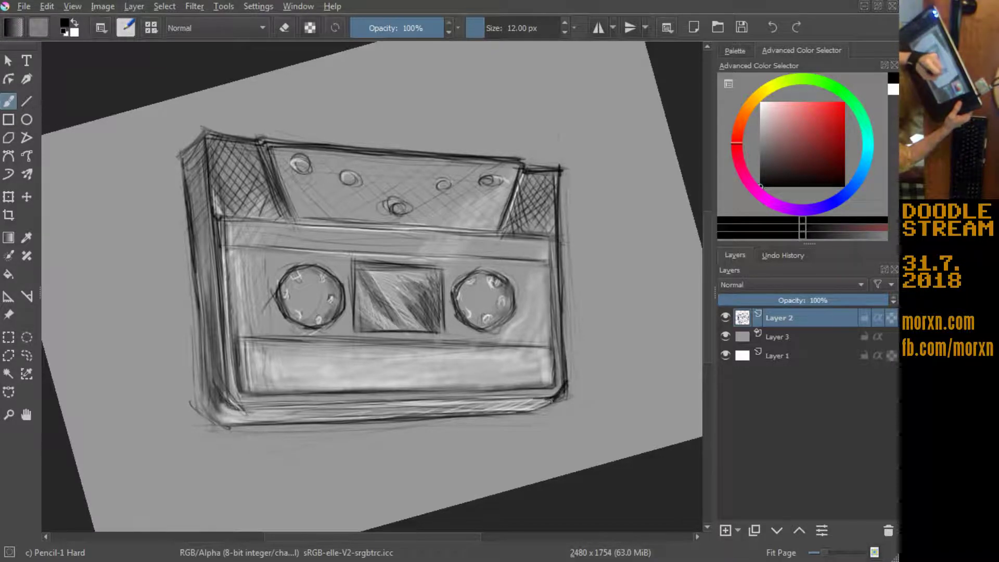
Step: Reorient the canvas vertical and reinforce the cassette's left edge with more strokes
{"action": "mouse_move", "coordinate": [99, 330]}
{"action": "left_mouse_down"}
{"action": "mouse_move", "coordinate": [339, 77]}
{"action": "mouse_move", "coordinate": [210, 199]}
{"action": "left_mouse_up"}
{"action": "left_click_drag", "start_coordinate": [356, 68], "coordinate": [333, 71]}
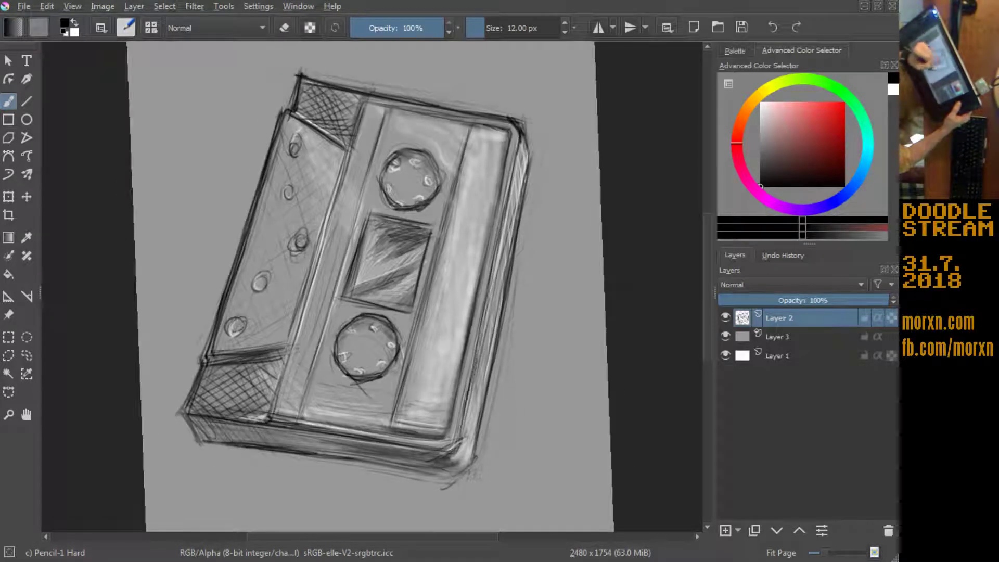
{"action": "left_click_drag", "start_coordinate": [176, 221], "coordinate": [439, 557]}
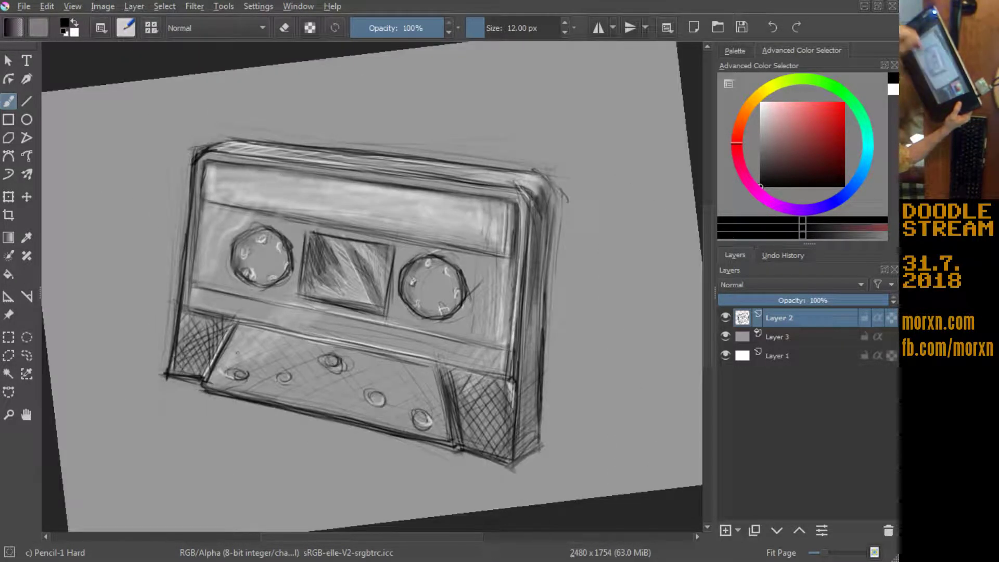
{"action": "left_click_drag", "start_coordinate": [127, 303], "coordinate": [272, 475]}
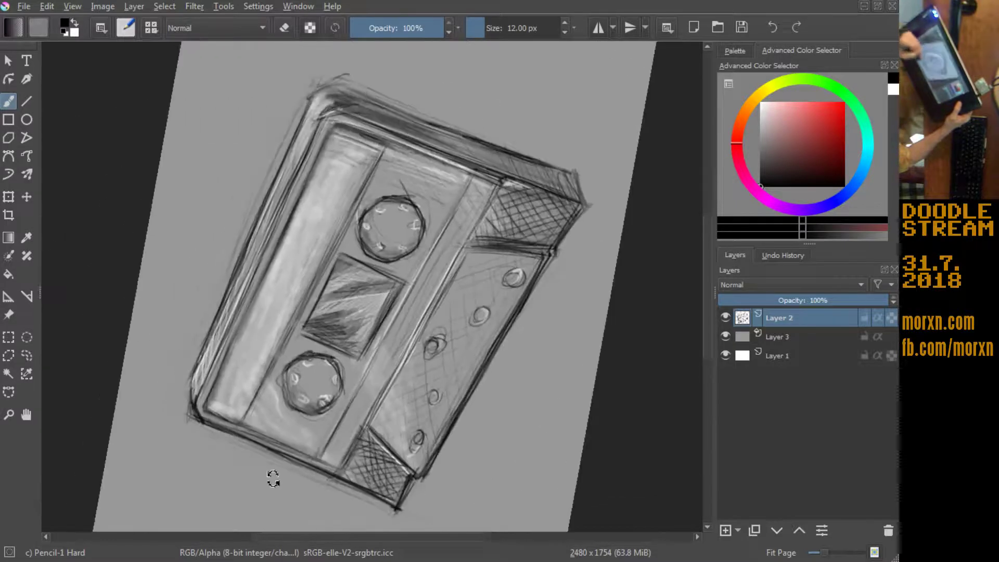
{"action": "mouse_move", "coordinate": [225, 399]}
{"action": "left_mouse_down"}
{"action": "mouse_move", "coordinate": [218, 440]}
{"action": "mouse_move", "coordinate": [221, 431]}
{"action": "left_mouse_up"}
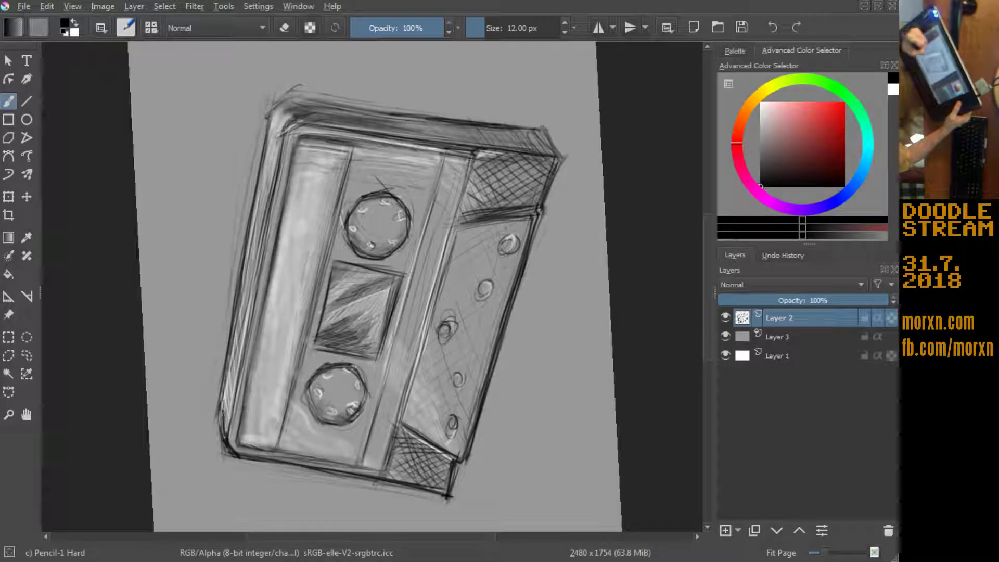
{"action": "left_click_drag", "start_coordinate": [235, 339], "coordinate": [219, 429]}
{"action": "left_click_drag", "start_coordinate": [243, 289], "coordinate": [222, 413]}
{"action": "left_click_drag", "start_coordinate": [252, 206], "coordinate": [244, 262]}
{"action": "left_click_drag", "start_coordinate": [241, 284], "coordinate": [235, 316]}
{"action": "left_click_drag", "start_coordinate": [259, 196], "coordinate": [240, 285]}
{"action": "left_click_drag", "start_coordinate": [260, 159], "coordinate": [247, 231]}
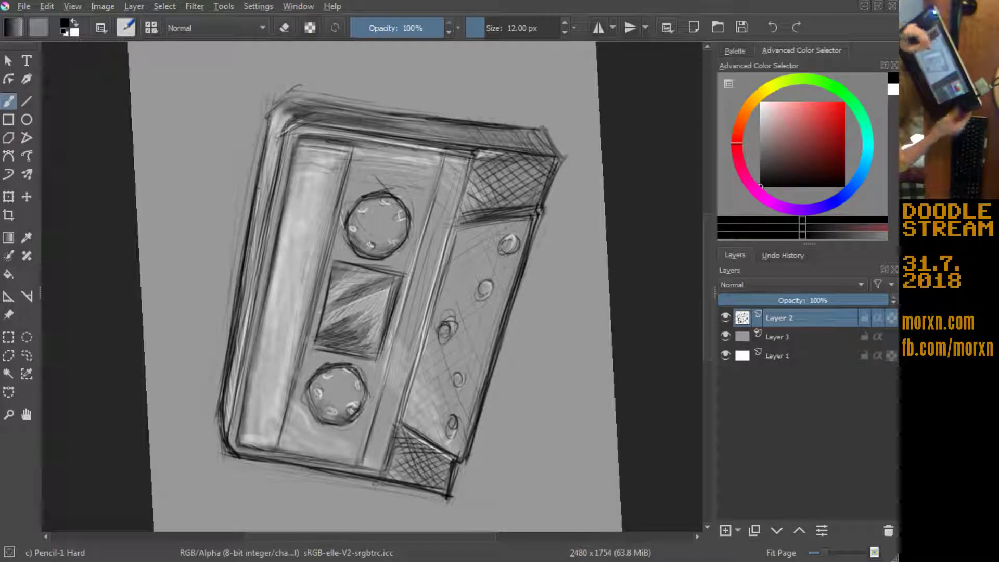
Step: Erase stray faint strokes along the cassette's left and lower-left edge
{"action": "key", "text": "e"}
{"action": "left_click_drag", "start_coordinate": [228, 346], "coordinate": [219, 416]}
{"action": "left_click_drag", "start_coordinate": [234, 308], "coordinate": [229, 335]}
{"action": "left_click_drag", "start_coordinate": [218, 398], "coordinate": [213, 416]}
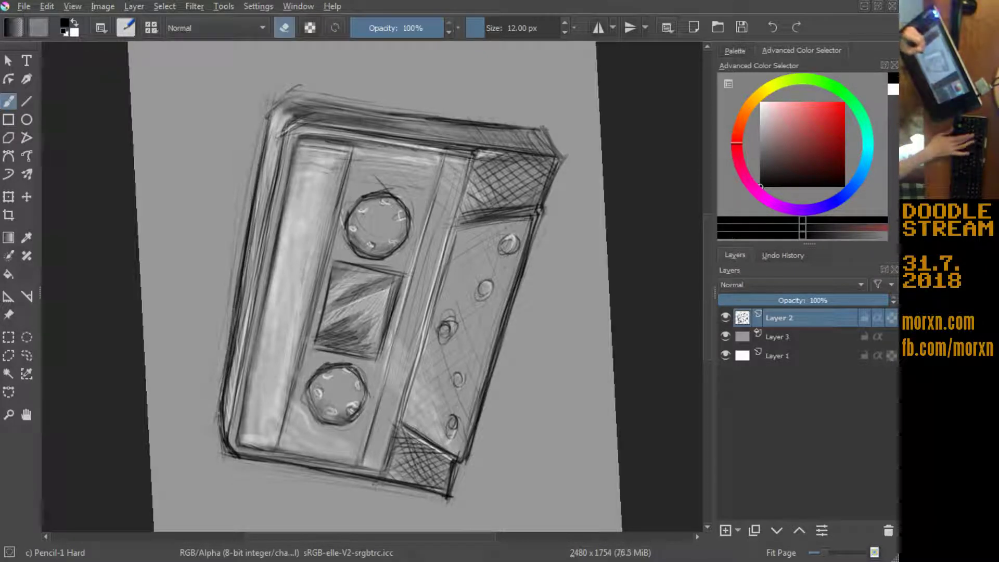
{"action": "left_click_drag", "start_coordinate": [230, 353], "coordinate": [219, 432]}
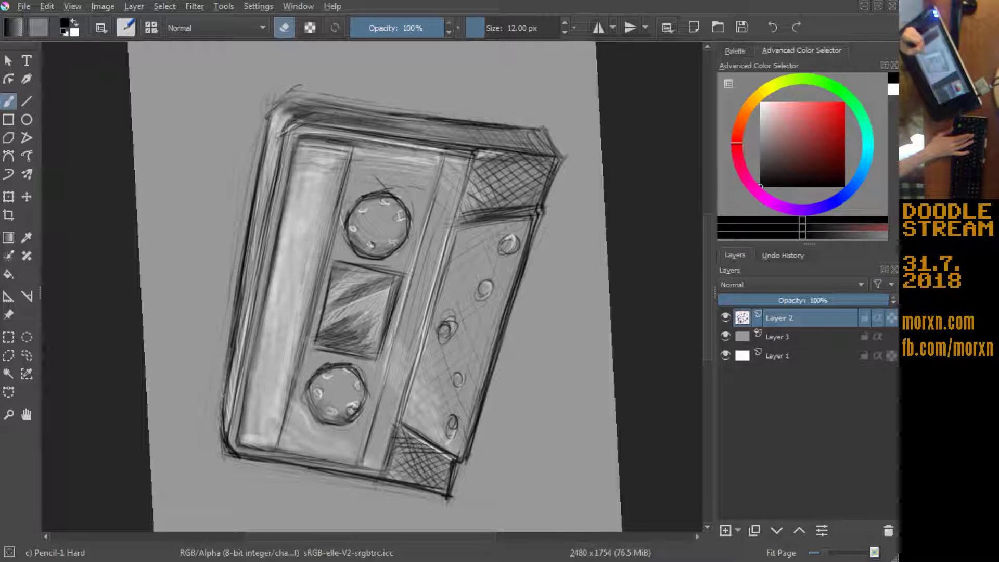
Step: Tilt the view diagonally and darken the top-left corner and upper left edge
{"action": "left_click_drag", "start_coordinate": [245, 207], "coordinate": [385, 88]}
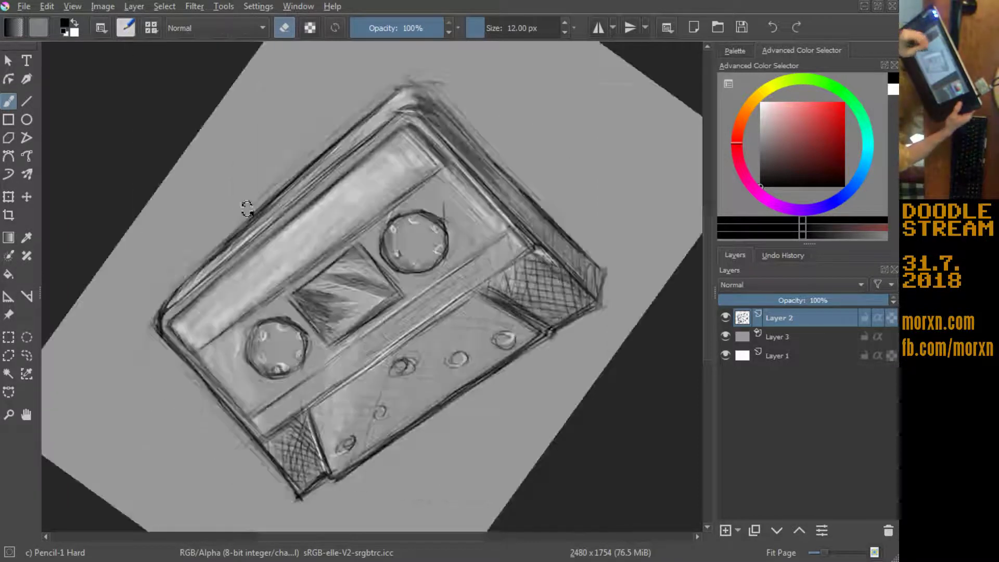
{"action": "left_click_drag", "start_coordinate": [127, 274], "coordinate": [167, 379]}
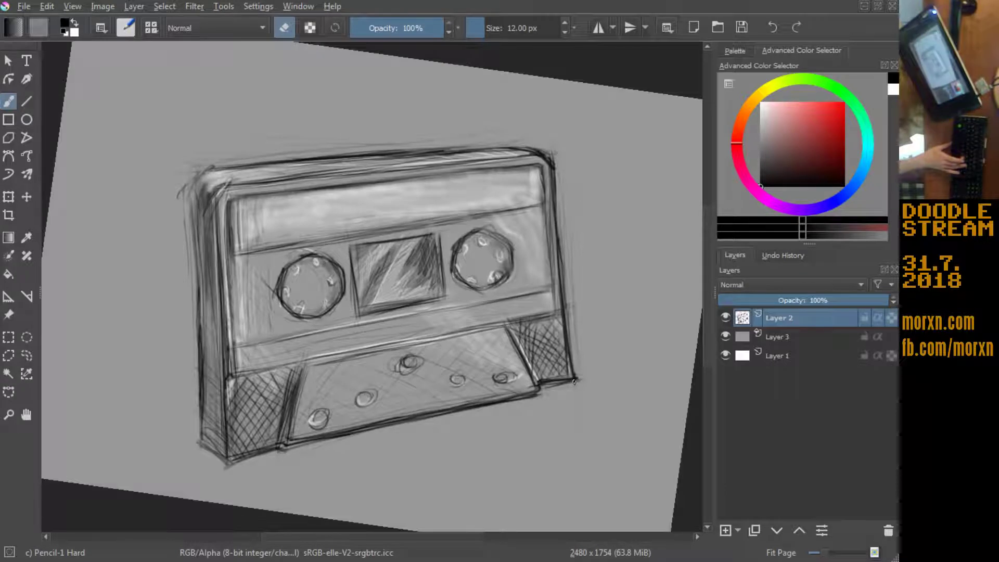
{"action": "mouse_move", "coordinate": [127, 276]}
{"action": "left_mouse_down"}
{"action": "mouse_move", "coordinate": [210, 459]}
{"action": "mouse_move", "coordinate": [298, 498]}
{"action": "left_mouse_up"}
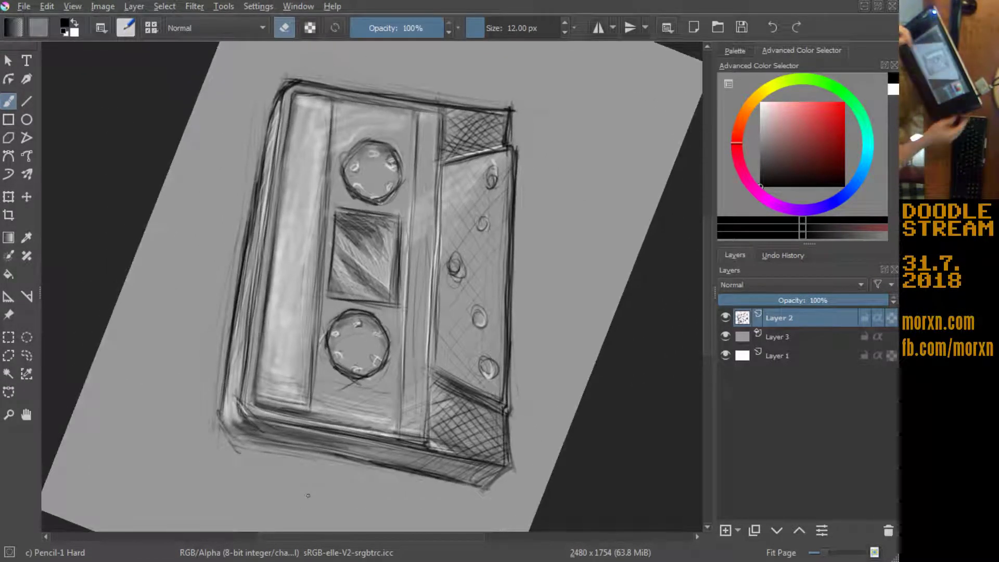
{"action": "key", "text": "e"}
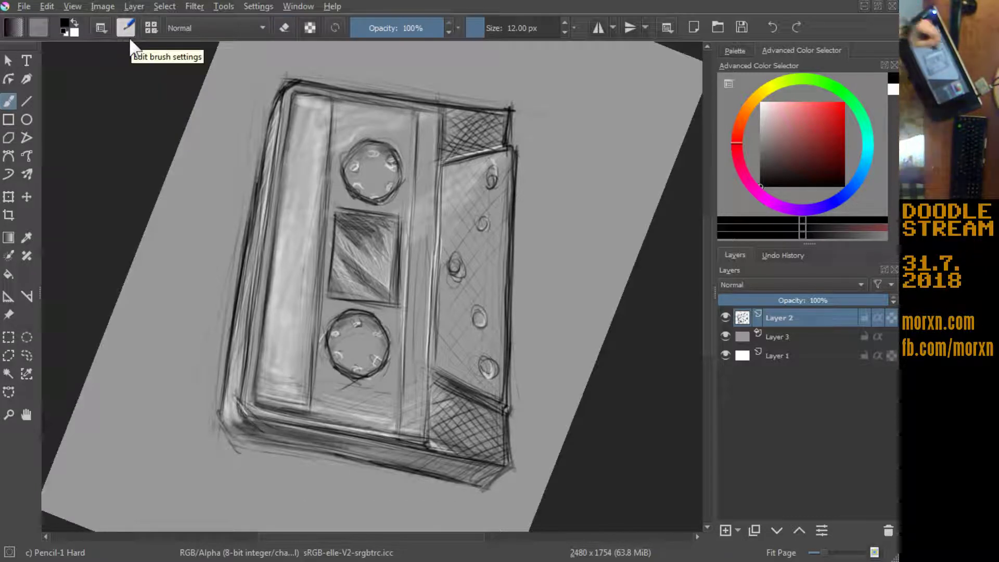
{"action": "left_click_drag", "start_coordinate": [256, 125], "coordinate": [283, 94]}
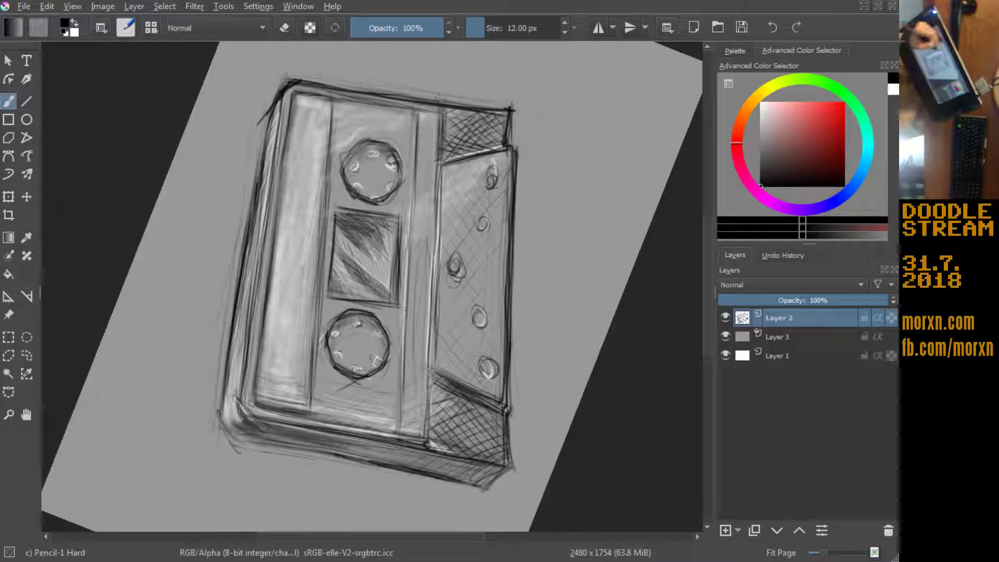
{"action": "left_click_drag", "start_coordinate": [262, 180], "coordinate": [273, 100]}
{"action": "left_click_drag", "start_coordinate": [257, 182], "coordinate": [266, 117]}
Step: Draw heavier dark strokes along the cassette's lower-left and full left edge
{"action": "left_click_drag", "start_coordinate": [232, 356], "coordinate": [249, 254]}
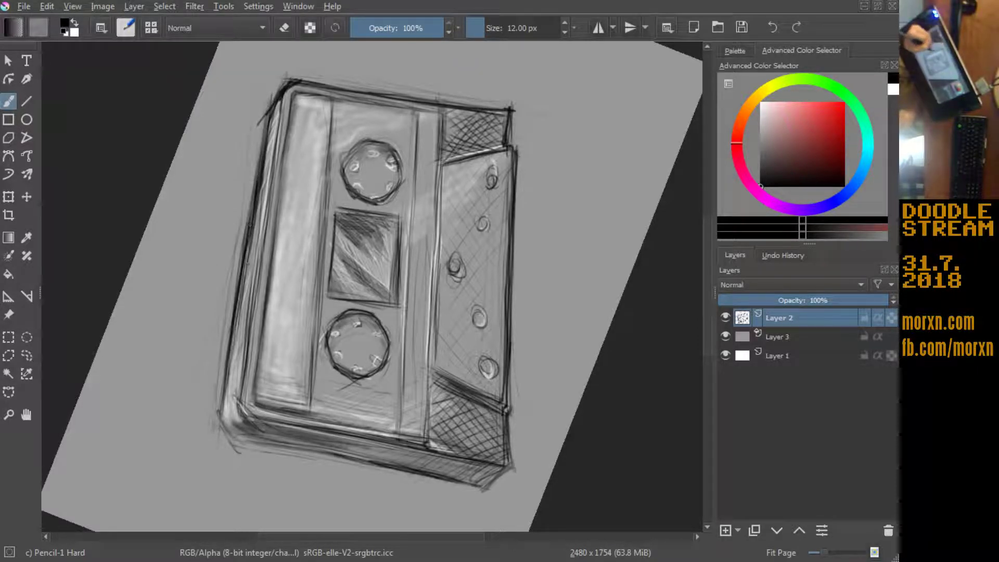
{"action": "left_click_drag", "start_coordinate": [226, 400], "coordinate": [248, 263]}
{"action": "left_click_drag", "start_coordinate": [224, 429], "coordinate": [232, 367]}
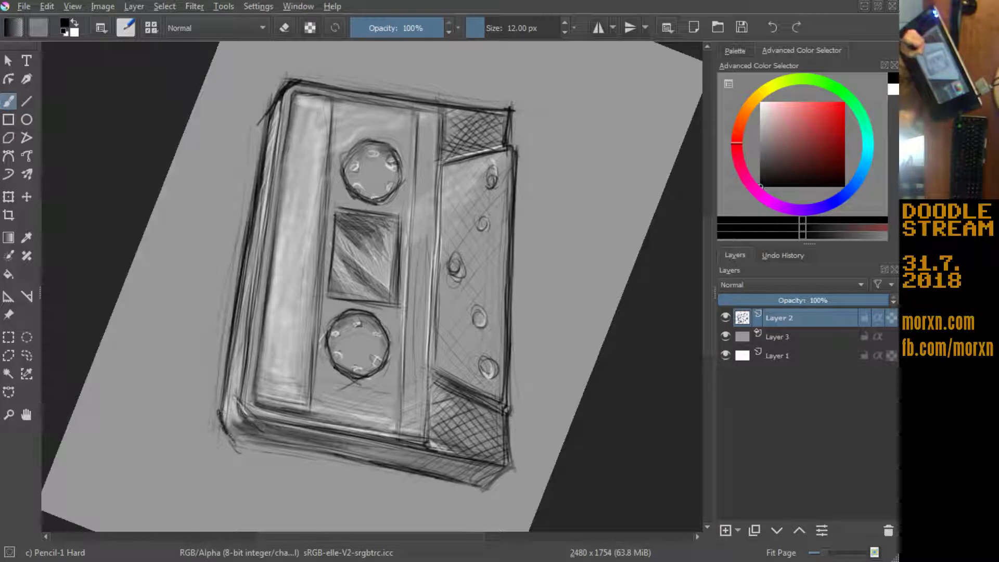
{"action": "left_click_drag", "start_coordinate": [242, 382], "coordinate": [268, 176]}
{"action": "left_click_drag", "start_coordinate": [260, 262], "coordinate": [268, 183]}
{"action": "mouse_move", "coordinate": [263, 229]}
{"action": "left_mouse_down"}
{"action": "mouse_move", "coordinate": [281, 106]}
{"action": "mouse_move", "coordinate": [279, 200]}
{"action": "mouse_move", "coordinate": [250, 400]}
{"action": "left_mouse_up"}
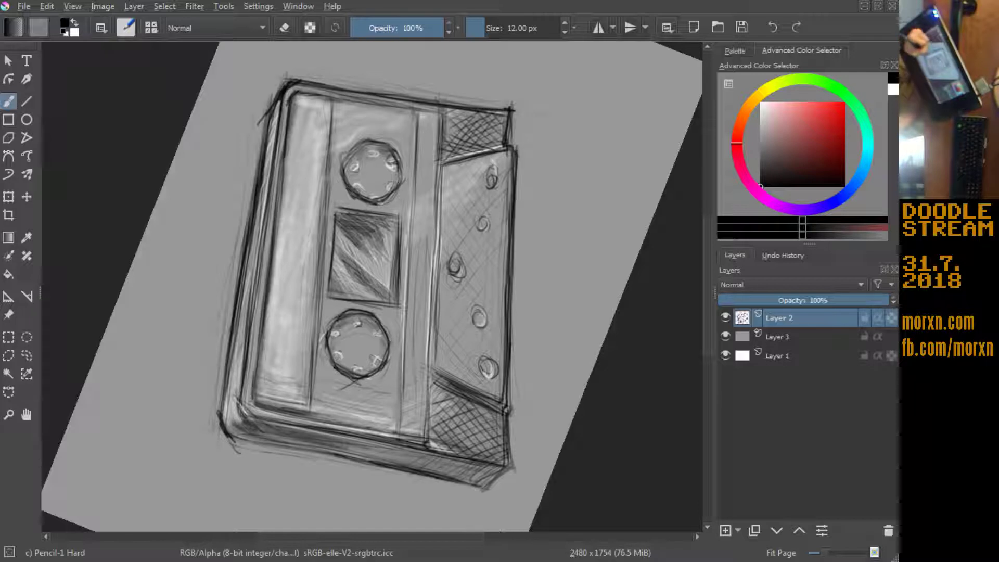
{"action": "left_click_drag", "start_coordinate": [262, 305], "coordinate": [250, 399]}
Step: Shrink the pencil brush slightly and nudge the sketch a little to the right
{"action": "key", "text": "bracketleft"}
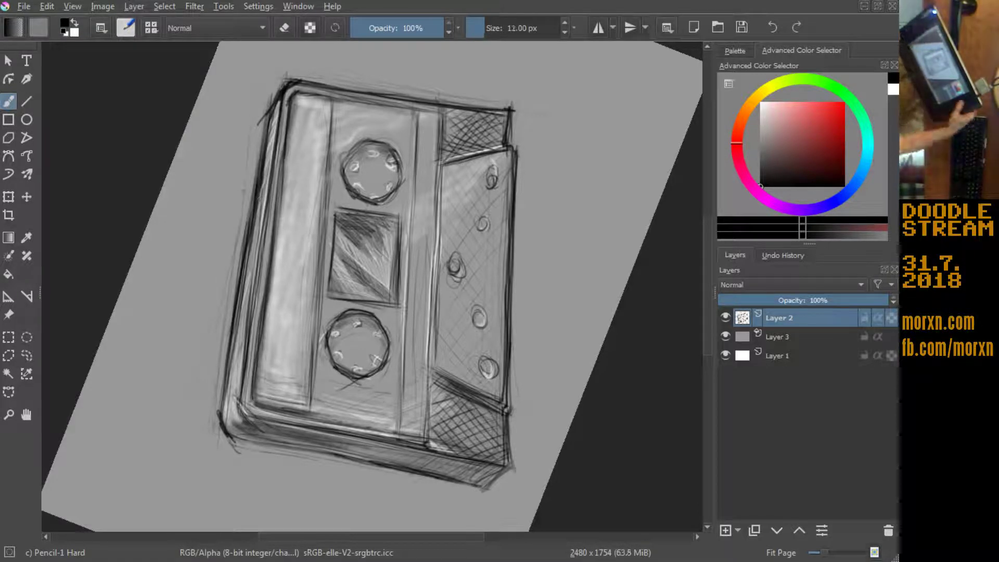
{"action": "mouse_move", "coordinate": [251, 105]}
{"action": "left_mouse_down"}
{"action": "mouse_move", "coordinate": [359, 138]}
{"action": "mouse_move", "coordinate": [146, 292]}
{"action": "left_mouse_up"}
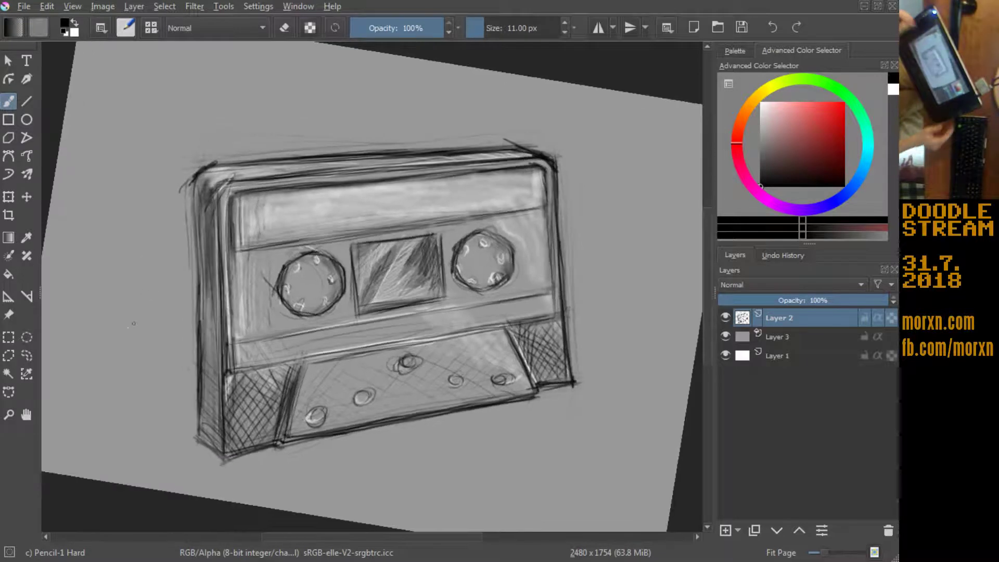
{"action": "left_click", "coordinate": [27, 197]}
{"action": "left_click_drag", "start_coordinate": [212, 288], "coordinate": [219, 273]}
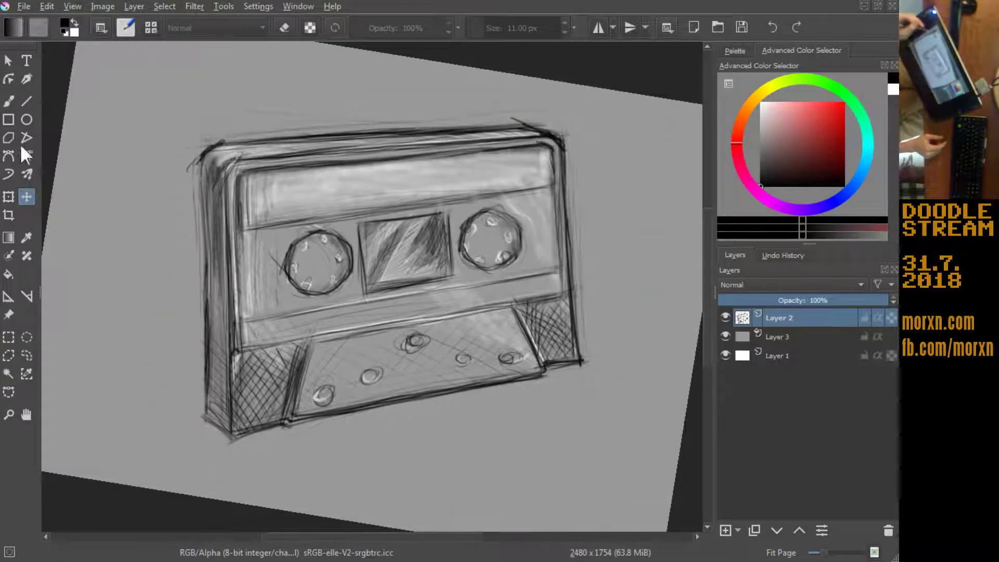
{"action": "left_click", "coordinate": [9, 101]}
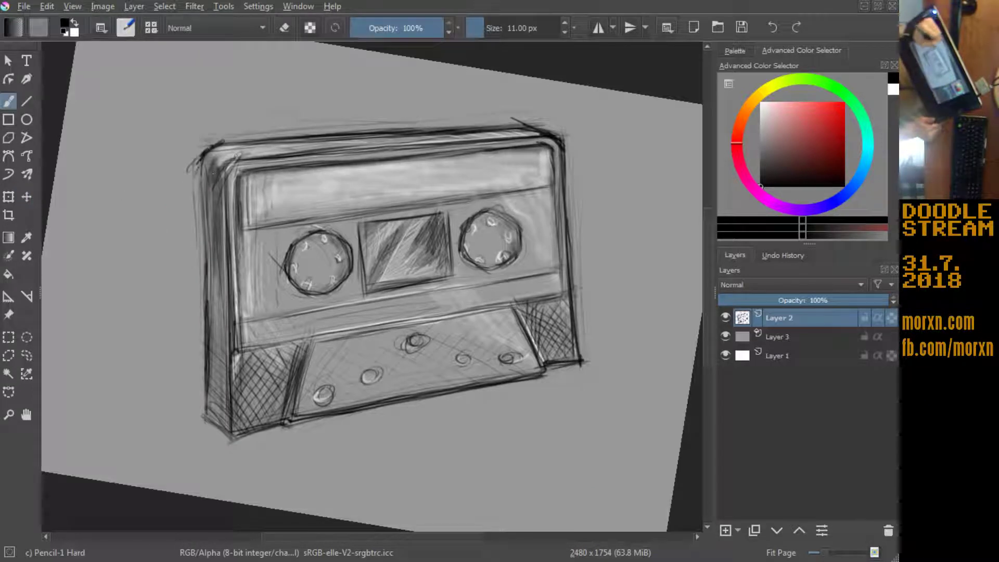
Step: Darken the left edge, then with the view upside down darken the corner and right edges
{"action": "left_click_drag", "start_coordinate": [198, 177], "coordinate": [203, 299]}
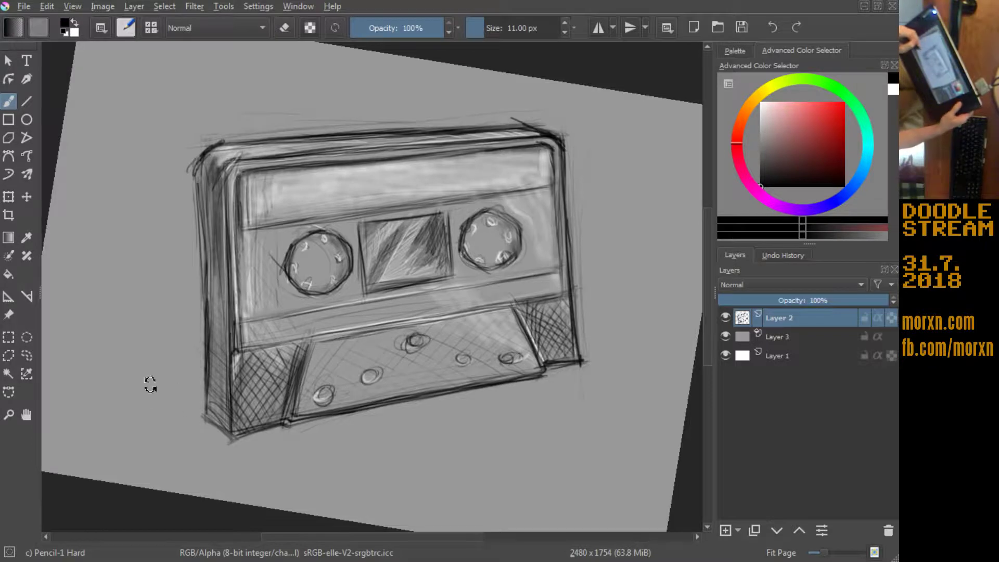
{"action": "left_click_drag", "start_coordinate": [149, 384], "coordinate": [262, 187]}
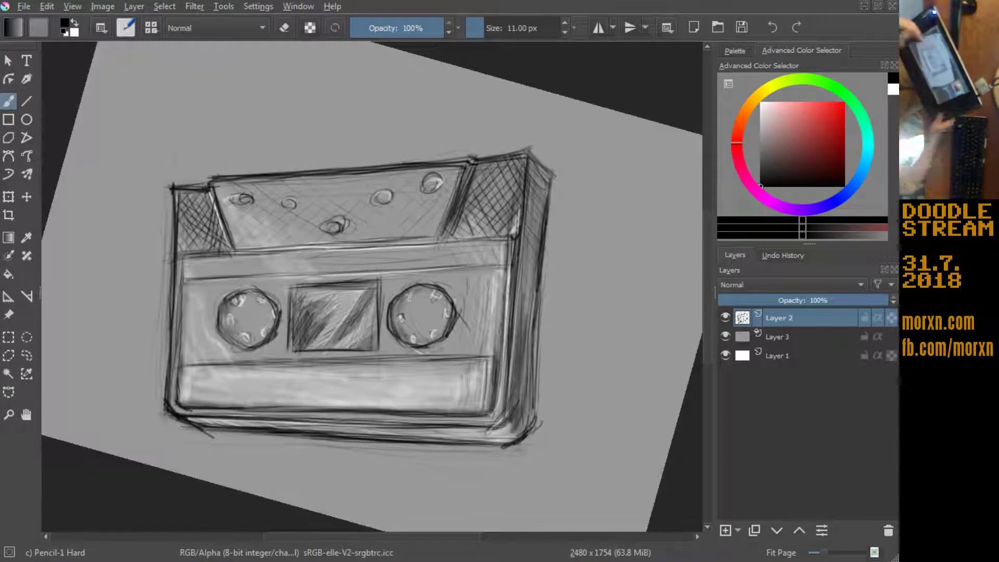
{"action": "mouse_move", "coordinate": [507, 443]}
{"action": "left_mouse_down"}
{"action": "mouse_move", "coordinate": [525, 432]}
{"action": "mouse_move", "coordinate": [409, 426]}
{"action": "left_mouse_up"}
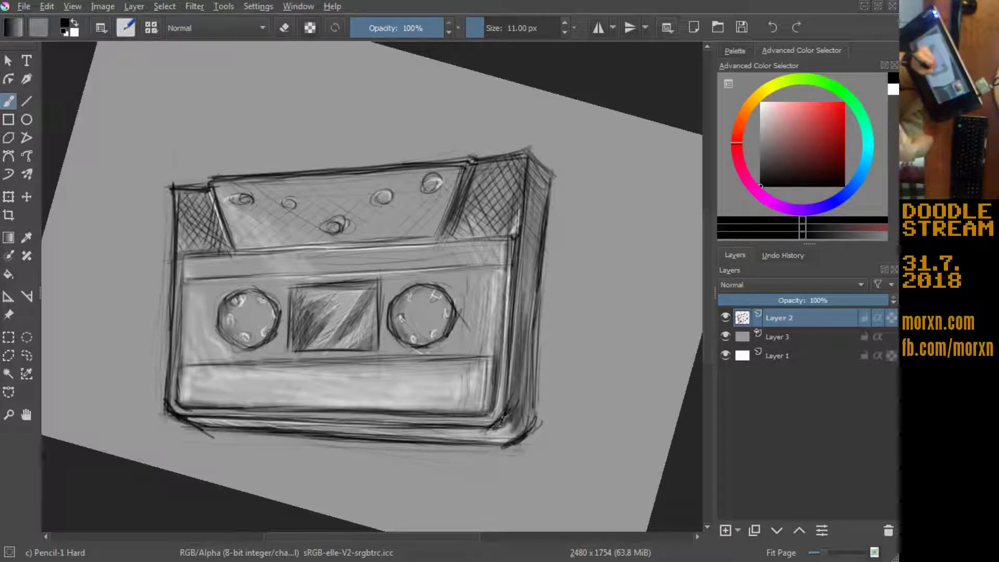
{"action": "left_click_drag", "start_coordinate": [503, 421], "coordinate": [509, 359]}
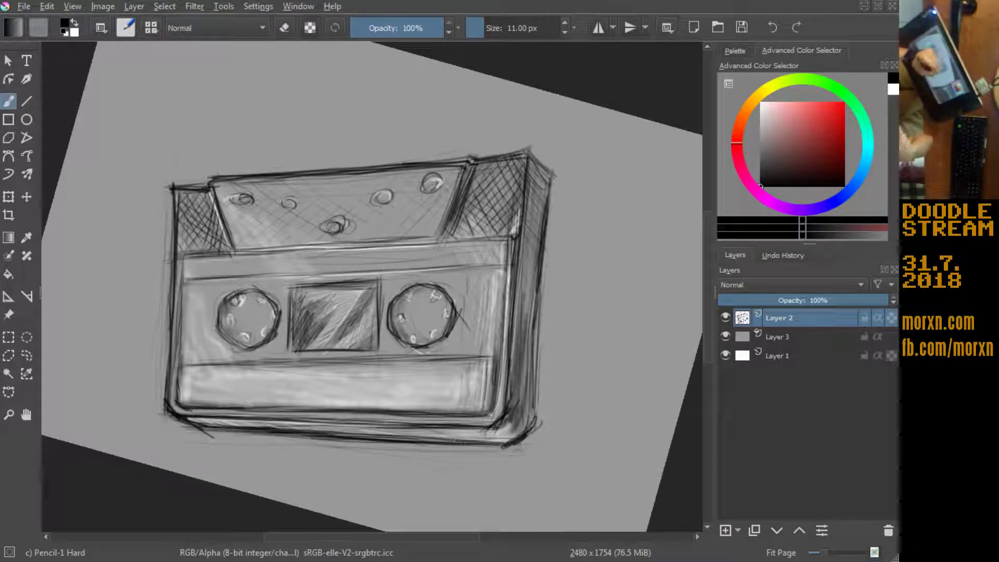
{"action": "left_click_drag", "start_coordinate": [527, 435], "coordinate": [532, 368]}
{"action": "left_click_drag", "start_coordinate": [530, 411], "coordinate": [534, 296]}
{"action": "left_click_drag", "start_coordinate": [540, 374], "coordinate": [547, 223]}
{"action": "mouse_move", "coordinate": [534, 364]}
{"action": "left_mouse_down"}
{"action": "mouse_move", "coordinate": [550, 177]}
{"action": "mouse_move", "coordinate": [517, 233]}
{"action": "left_mouse_up"}
{"action": "left_click_drag", "start_coordinate": [523, 163], "coordinate": [516, 290]}
{"action": "left_click_drag", "start_coordinate": [522, 234], "coordinate": [518, 286]}
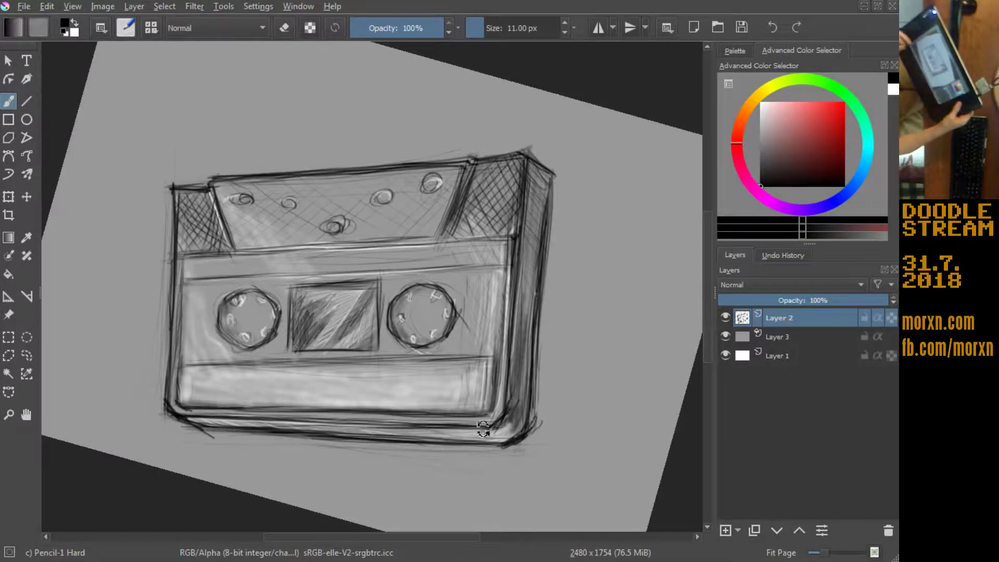
Step: With the cassette upright, thicken its left edge from top-left corner to lower-left
{"action": "mouse_move", "coordinate": [364, 260]}
{"action": "left_mouse_down"}
{"action": "mouse_move", "coordinate": [201, 171]}
{"action": "mouse_move", "coordinate": [218, 215]}
{"action": "left_mouse_up"}
{"action": "left_click_drag", "start_coordinate": [220, 168], "coordinate": [215, 209]}
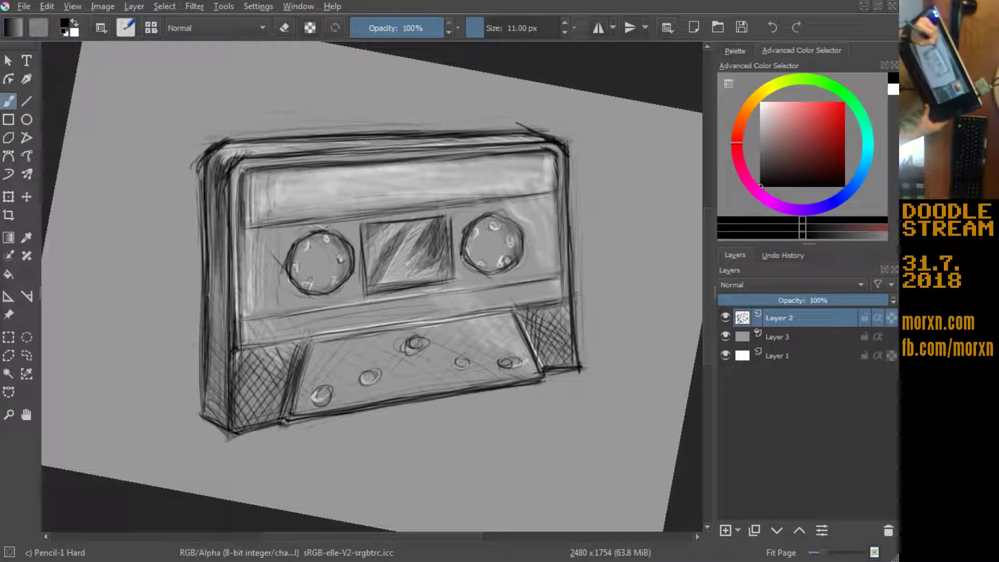
{"action": "mouse_move", "coordinate": [223, 147]}
{"action": "left_mouse_down"}
{"action": "mouse_move", "coordinate": [206, 186]}
{"action": "mouse_move", "coordinate": [221, 252]}
{"action": "left_mouse_up"}
{"action": "mouse_move", "coordinate": [224, 185]}
{"action": "left_mouse_down"}
{"action": "mouse_move", "coordinate": [222, 281]}
{"action": "mouse_move", "coordinate": [216, 266]}
{"action": "left_mouse_up"}
{"action": "left_click_drag", "start_coordinate": [216, 184], "coordinate": [206, 239]}
{"action": "left_click_drag", "start_coordinate": [211, 203], "coordinate": [218, 363]}
{"action": "left_click_drag", "start_coordinate": [220, 262], "coordinate": [216, 398]}
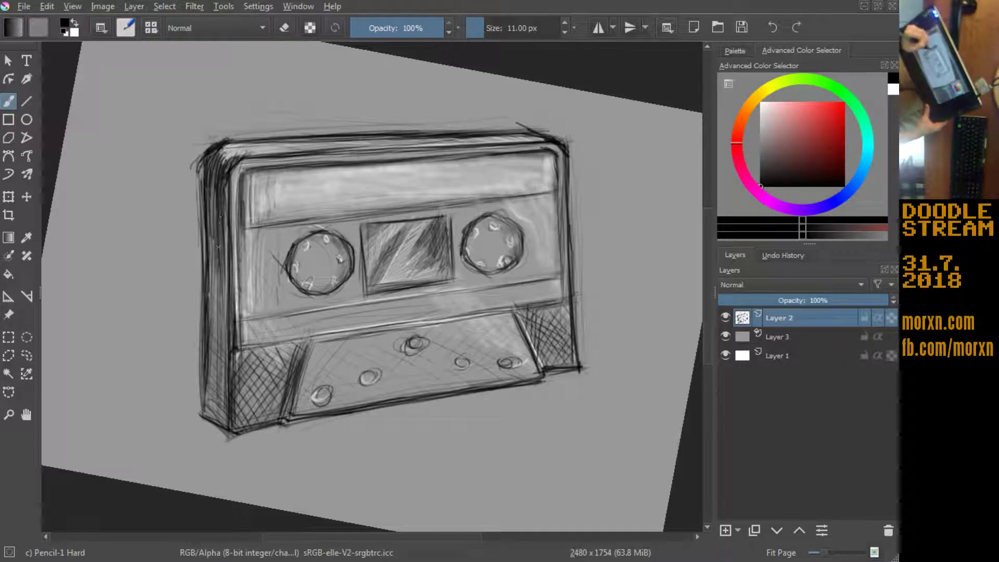
{"action": "left_click_drag", "start_coordinate": [220, 333], "coordinate": [214, 436]}
{"action": "left_click_drag", "start_coordinate": [227, 388], "coordinate": [203, 420]}
{"action": "left_click_drag", "start_coordinate": [229, 367], "coordinate": [200, 406]}
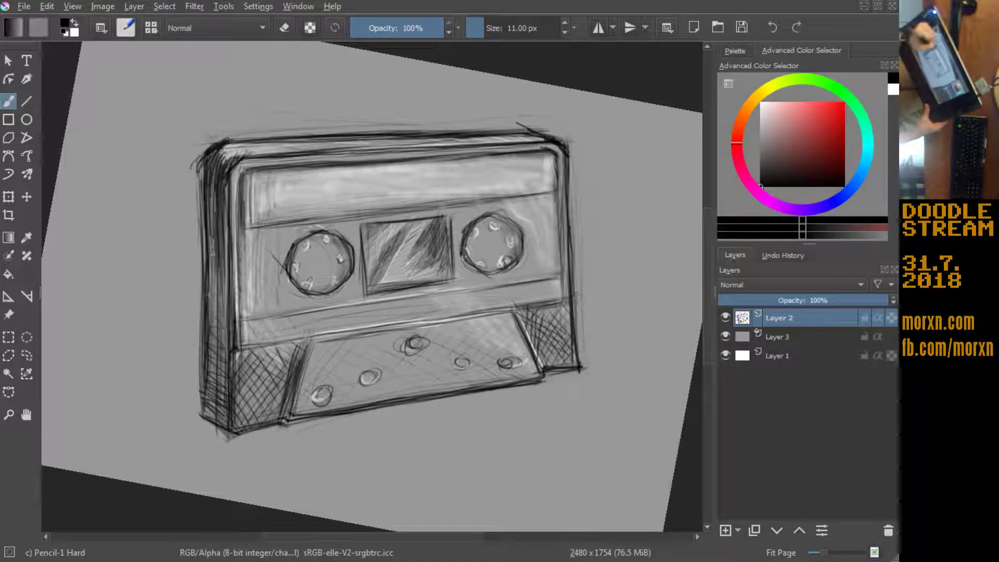
Step: Cross-hatch the panel left of the left reel, adding a shadow below it
{"action": "left_click_drag", "start_coordinate": [275, 247], "coordinate": [253, 300]}
{"action": "left_click_drag", "start_coordinate": [284, 232], "coordinate": [268, 284]}
{"action": "left_click_drag", "start_coordinate": [293, 242], "coordinate": [260, 312]}
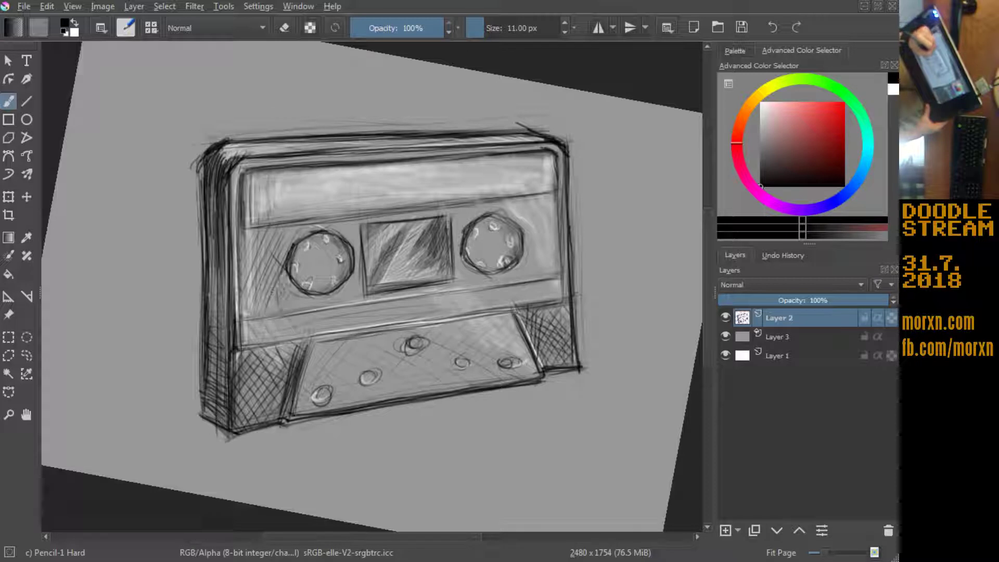
{"action": "left_click_drag", "start_coordinate": [312, 292], "coordinate": [299, 307]}
{"action": "mouse_move", "coordinate": [240, 265]}
{"action": "left_mouse_down"}
{"action": "mouse_move", "coordinate": [266, 304]}
{"action": "mouse_move", "coordinate": [277, 295]}
{"action": "left_mouse_up"}
{"action": "mouse_move", "coordinate": [243, 237]}
{"action": "left_mouse_down"}
{"action": "mouse_move", "coordinate": [281, 287]}
{"action": "mouse_move", "coordinate": [266, 258]}
{"action": "left_mouse_up"}
{"action": "left_click_drag", "start_coordinate": [262, 230], "coordinate": [280, 241]}
{"action": "left_click_drag", "start_coordinate": [361, 275], "coordinate": [342, 300]}
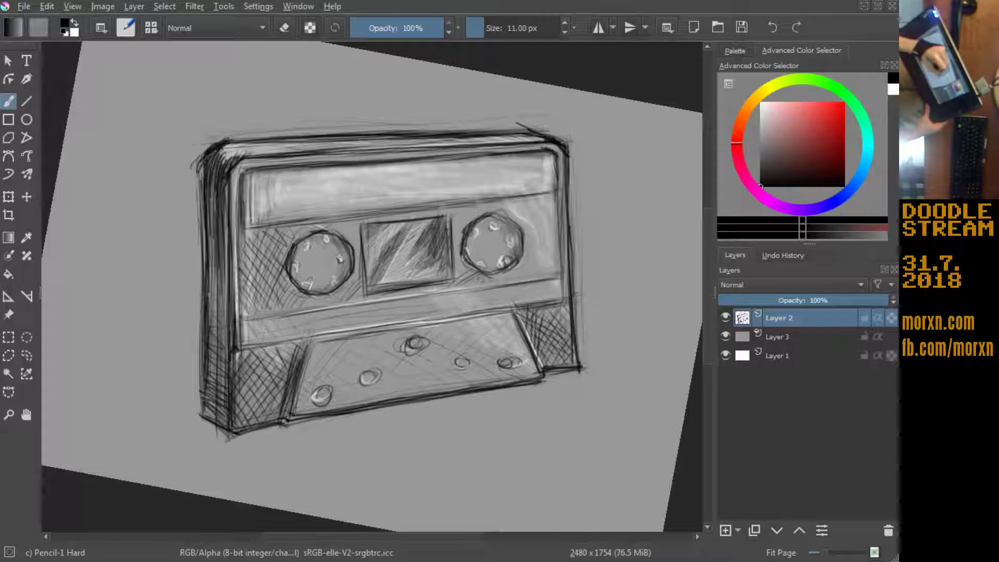
Step: Hatch the panel right of the right reel and shade toward the centre window
{"action": "left_click_drag", "start_coordinate": [560, 246], "coordinate": [529, 273]}
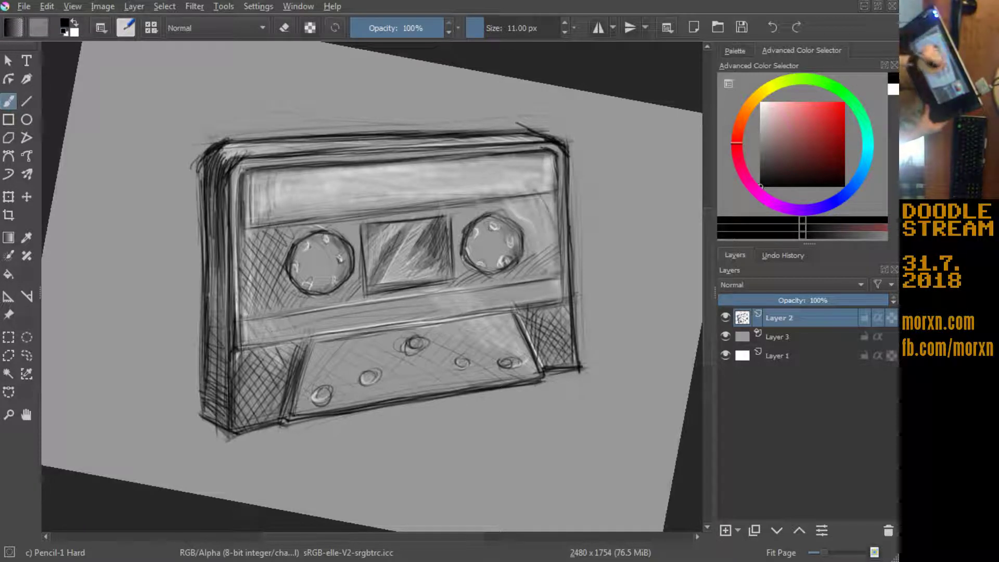
{"action": "left_click_drag", "start_coordinate": [537, 204], "coordinate": [555, 258]}
{"action": "left_click_drag", "start_coordinate": [526, 198], "coordinate": [544, 248]}
{"action": "left_click_drag", "start_coordinate": [521, 212], "coordinate": [539, 238]}
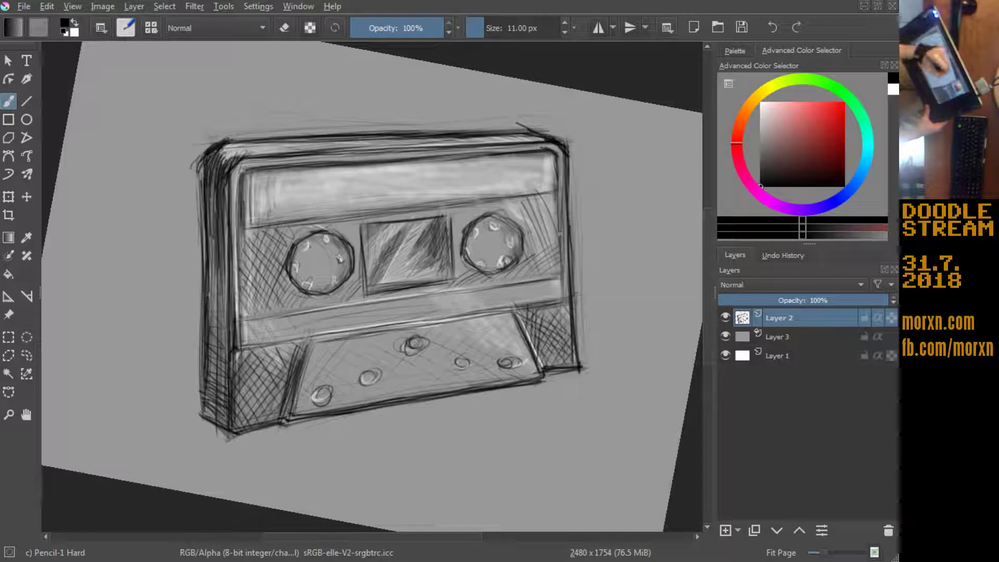
{"action": "left_click_drag", "start_coordinate": [526, 204], "coordinate": [549, 246]}
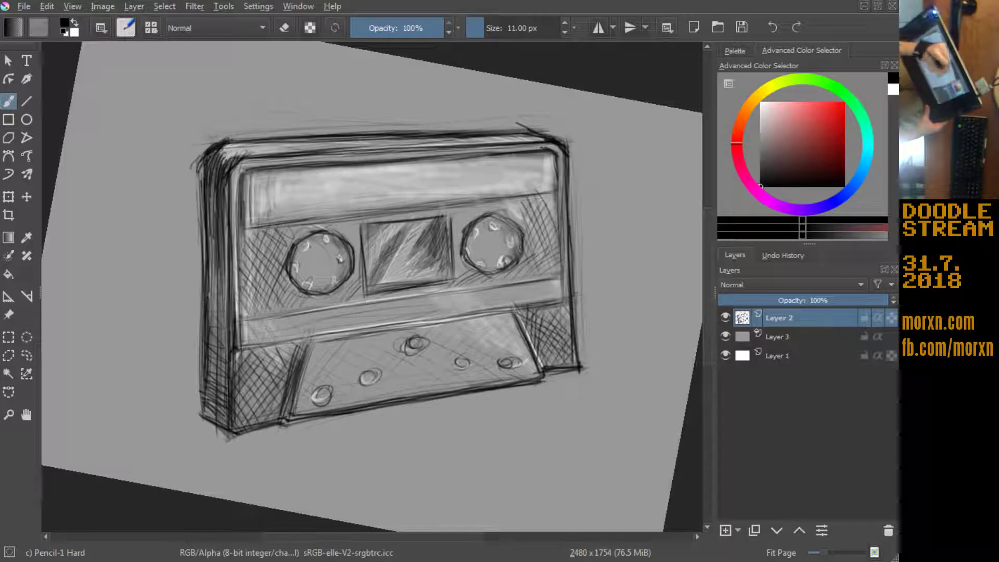
{"action": "left_click_drag", "start_coordinate": [515, 196], "coordinate": [528, 219]}
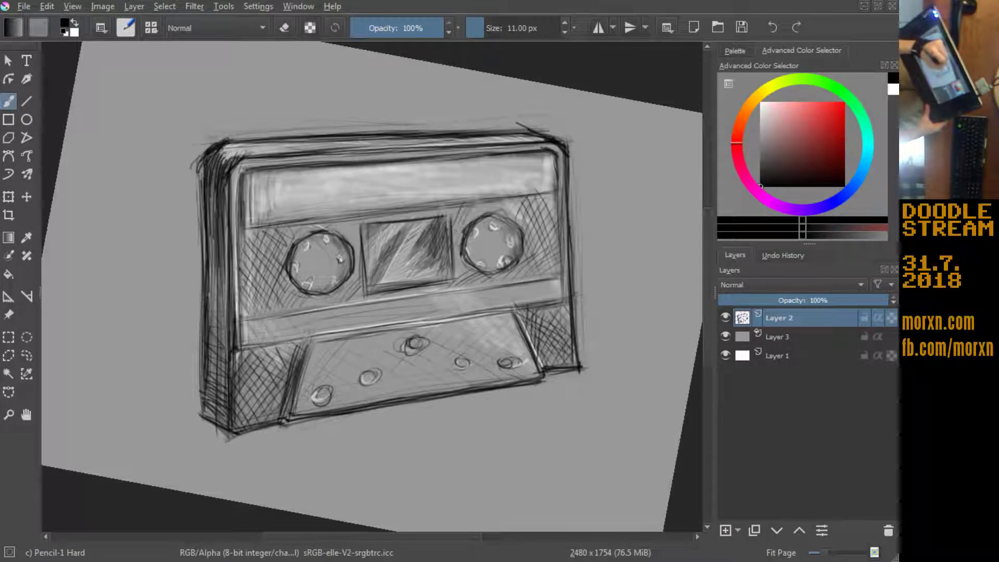
{"action": "mouse_move", "coordinate": [454, 222]}
{"action": "left_mouse_down"}
{"action": "mouse_move", "coordinate": [462, 241]}
{"action": "mouse_move", "coordinate": [513, 246]}
{"action": "left_mouse_up"}
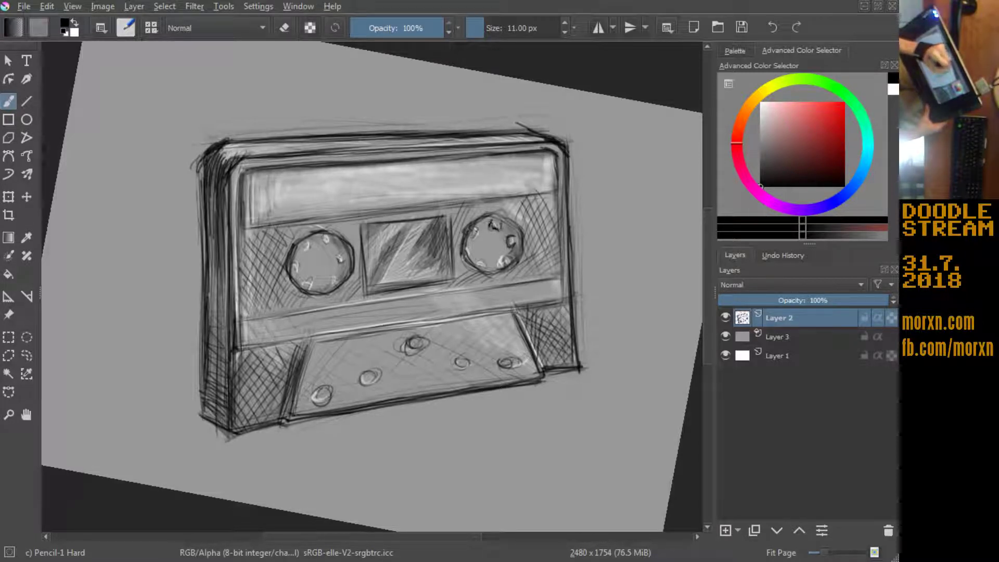
Step: Sketch notches around the right reel and the left reel
{"action": "left_click_drag", "start_coordinate": [468, 227], "coordinate": [509, 265]}
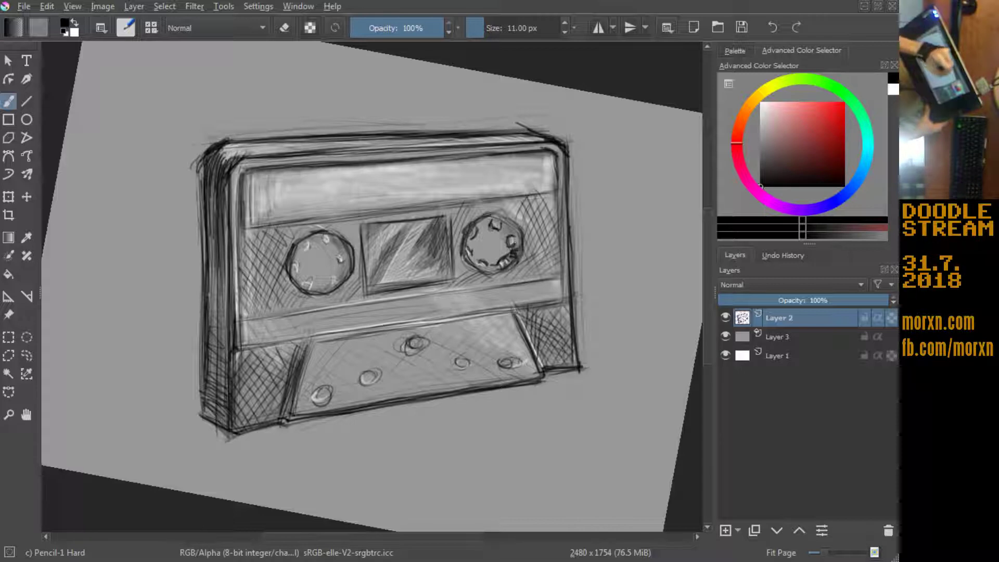
{"action": "left_click_drag", "start_coordinate": [507, 226], "coordinate": [515, 232]}
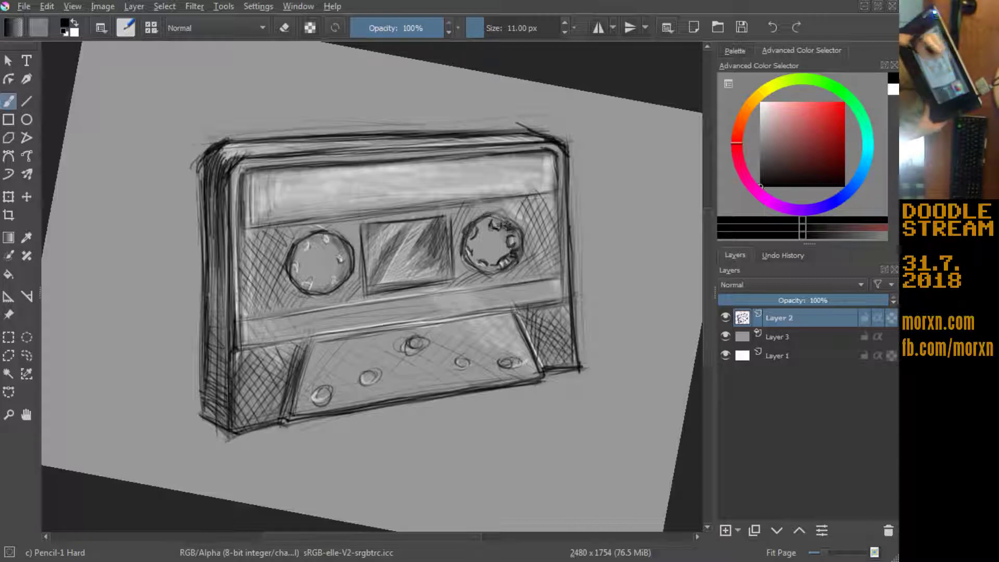
{"action": "mouse_move", "coordinate": [323, 235]}
{"action": "left_mouse_down"}
{"action": "mouse_move", "coordinate": [341, 266]}
{"action": "mouse_move", "coordinate": [353, 266]}
{"action": "mouse_move", "coordinate": [339, 284]}
{"action": "mouse_move", "coordinate": [309, 290]}
{"action": "left_mouse_up"}
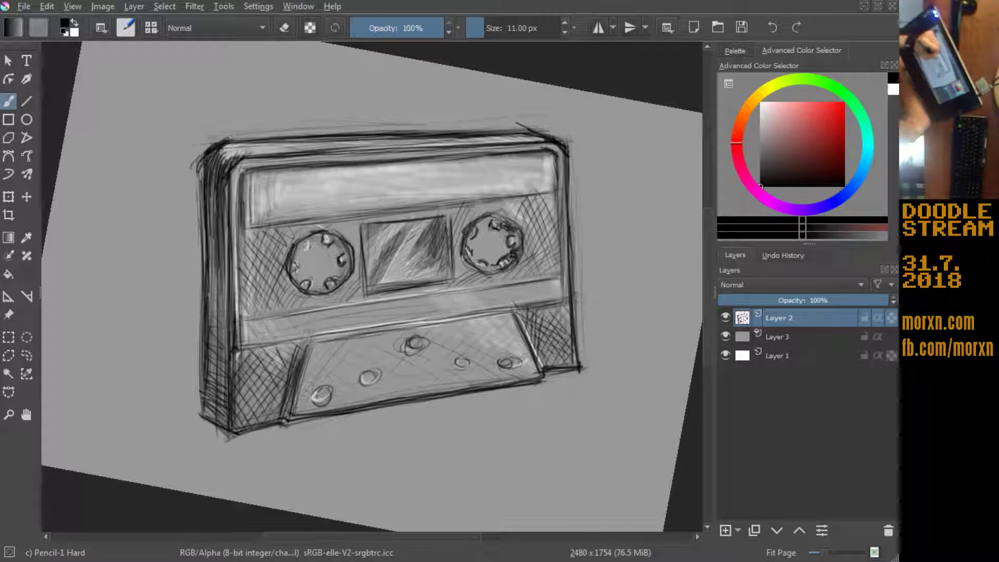
{"action": "left_click_drag", "start_coordinate": [310, 238], "coordinate": [291, 275]}
{"action": "mouse_move", "coordinate": [334, 247]}
{"action": "left_mouse_down"}
{"action": "mouse_move", "coordinate": [342, 278]}
{"action": "mouse_move", "coordinate": [350, 268]}
{"action": "left_mouse_up"}
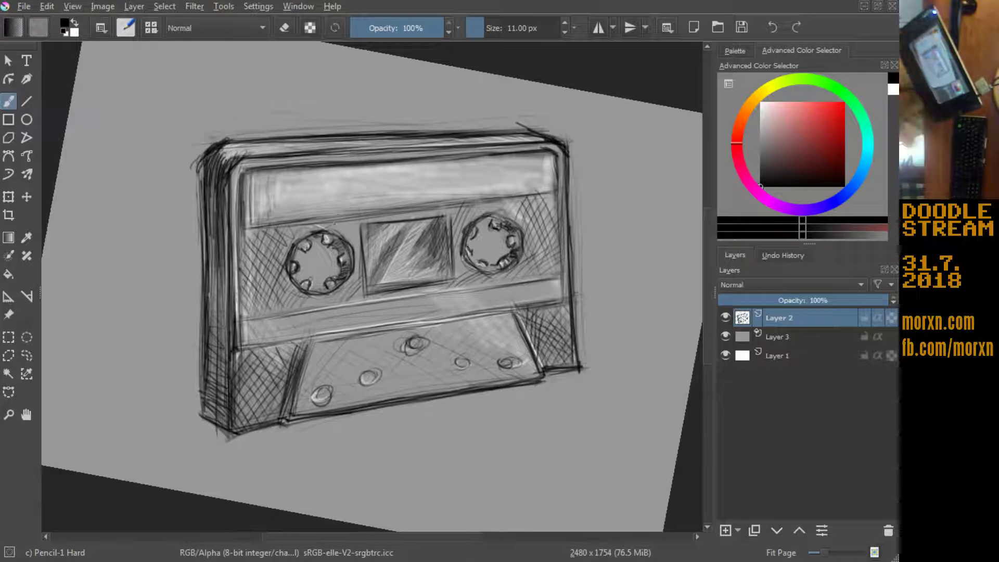
Step: Mirror the canvas to check the drawing, then darken the centre window's top and left edge
{"action": "key", "text": "m"}
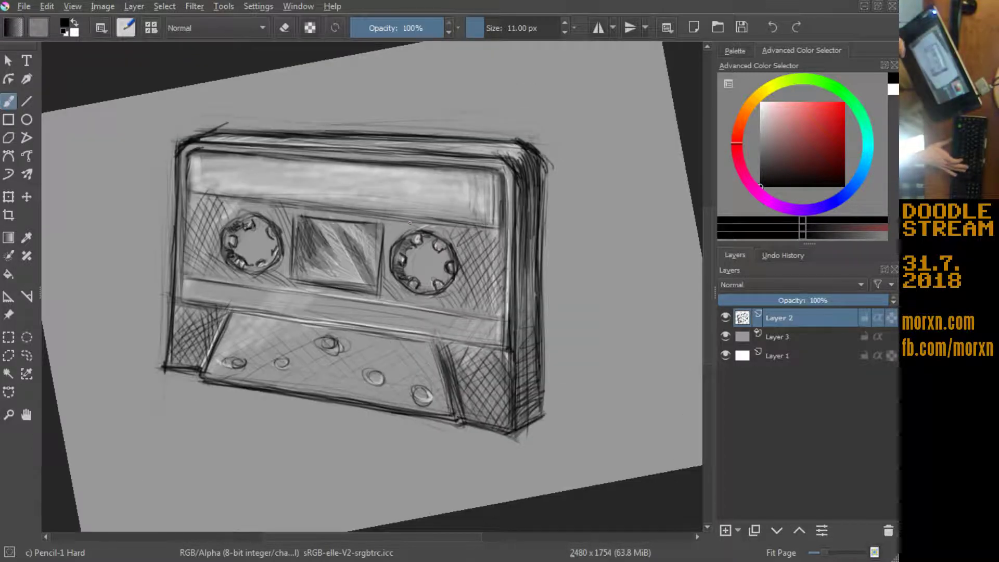
{"action": "key", "text": "m"}
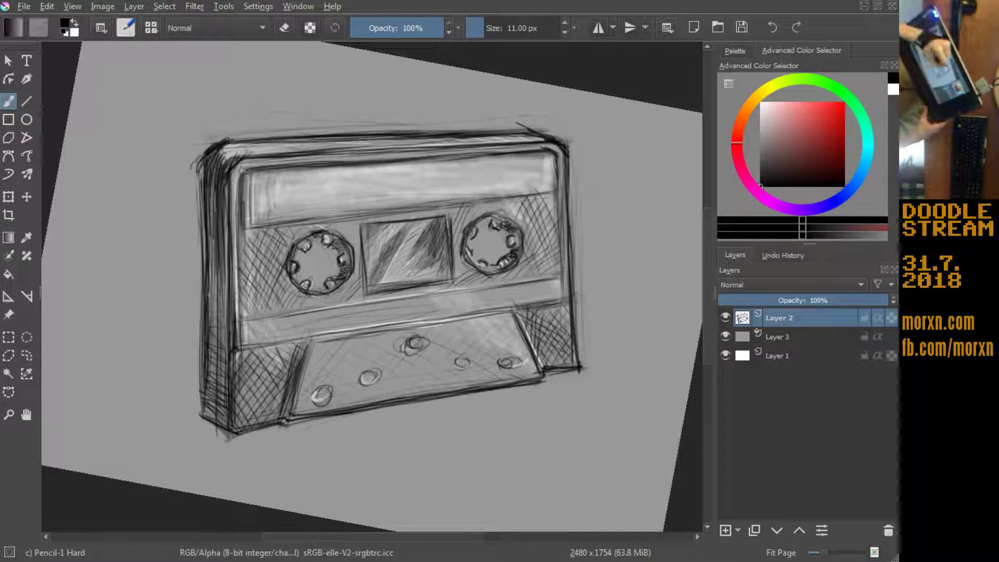
{"action": "mouse_move", "coordinate": [453, 213]}
{"action": "left_mouse_down"}
{"action": "mouse_move", "coordinate": [375, 226]}
{"action": "mouse_move", "coordinate": [365, 301]}
{"action": "mouse_move", "coordinate": [415, 287]}
{"action": "left_mouse_up"}
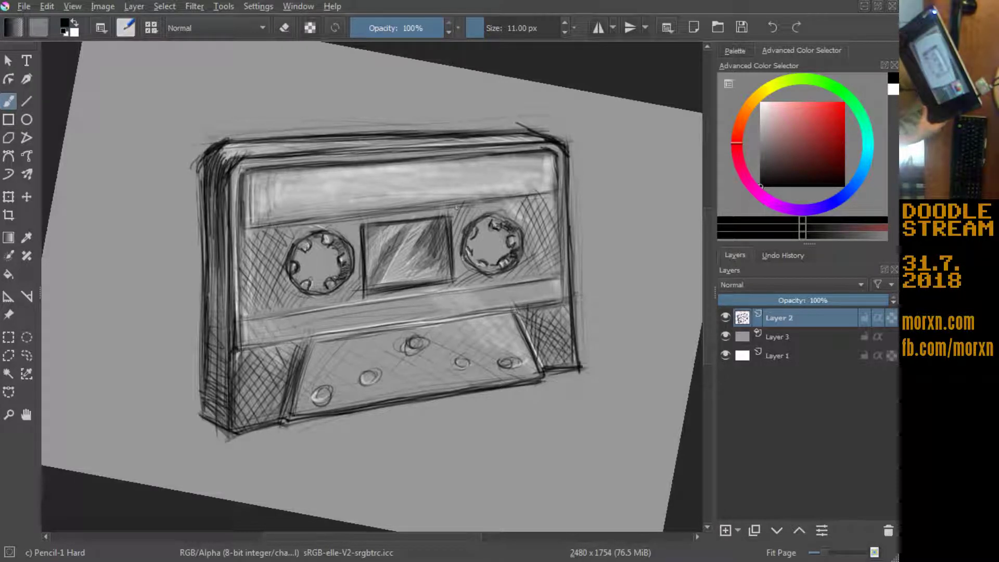
{"action": "mouse_move", "coordinate": [127, 444]}
{"action": "left_mouse_down"}
{"action": "mouse_move", "coordinate": [279, 75]}
{"action": "mouse_move", "coordinate": [305, 70]}
{"action": "left_mouse_up"}
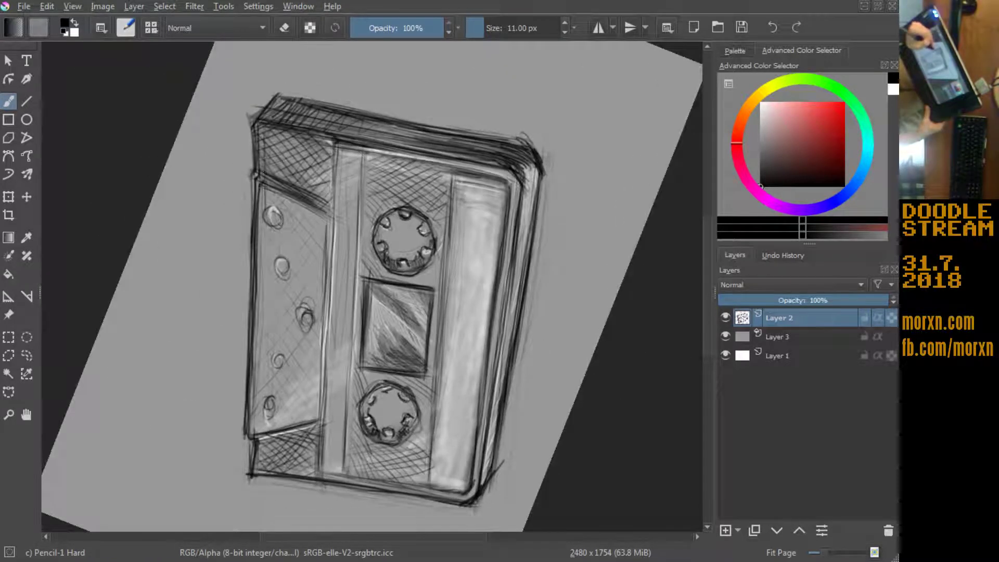
{"action": "left_click_drag", "start_coordinate": [264, 125], "coordinate": [259, 182]}
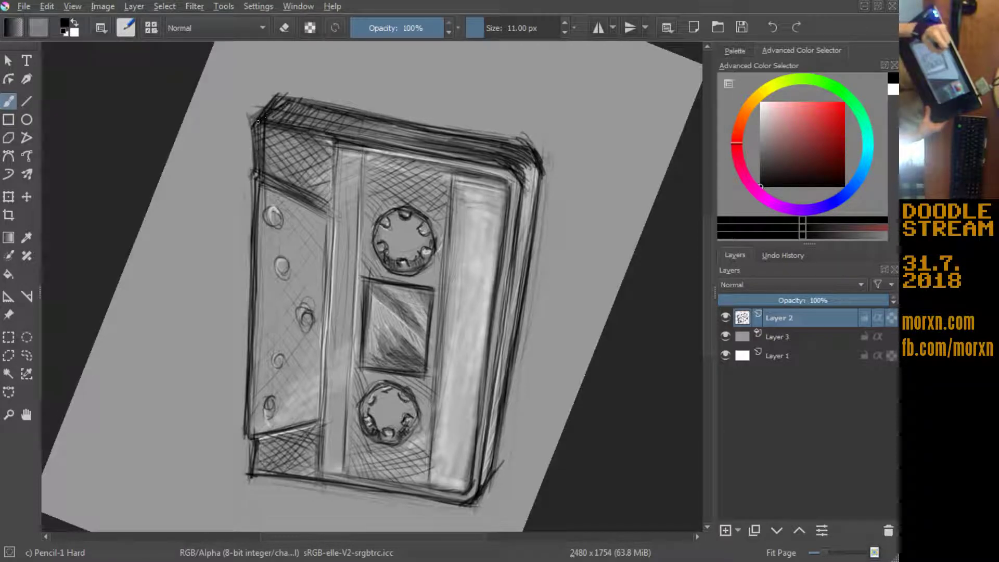
Step: With the eraser, remove stray stroke tips at the lower-left corner and along the right edge
{"action": "left_click_drag", "start_coordinate": [191, 66], "coordinate": [279, 480]}
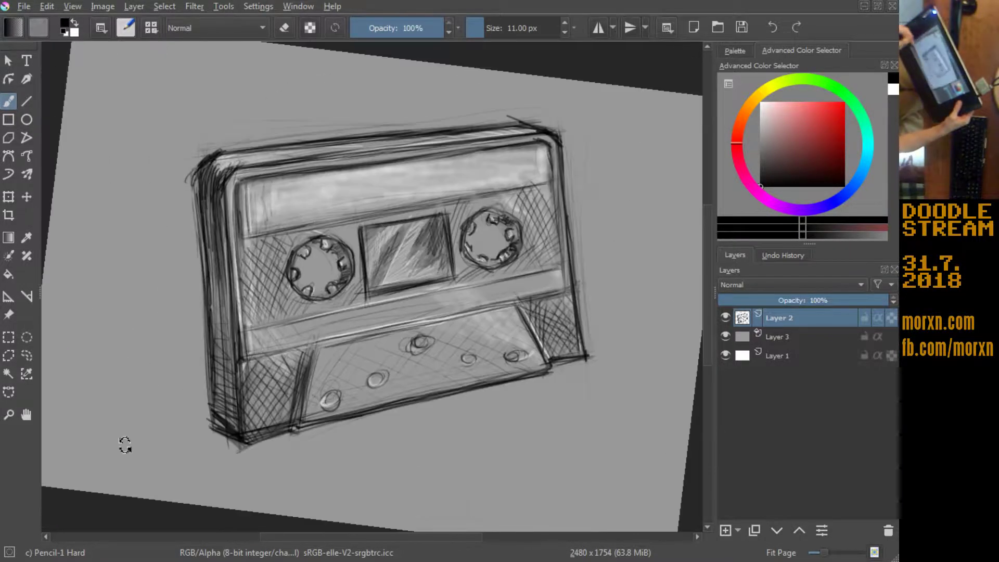
{"action": "left_click_drag", "start_coordinate": [125, 446], "coordinate": [141, 364]}
{"action": "key", "text": "e"}
{"action": "mouse_move", "coordinate": [193, 392]}
{"action": "left_mouse_down"}
{"action": "mouse_move", "coordinate": [173, 356]}
{"action": "mouse_move", "coordinate": [234, 396]}
{"action": "mouse_move", "coordinate": [324, 400]}
{"action": "left_mouse_up"}
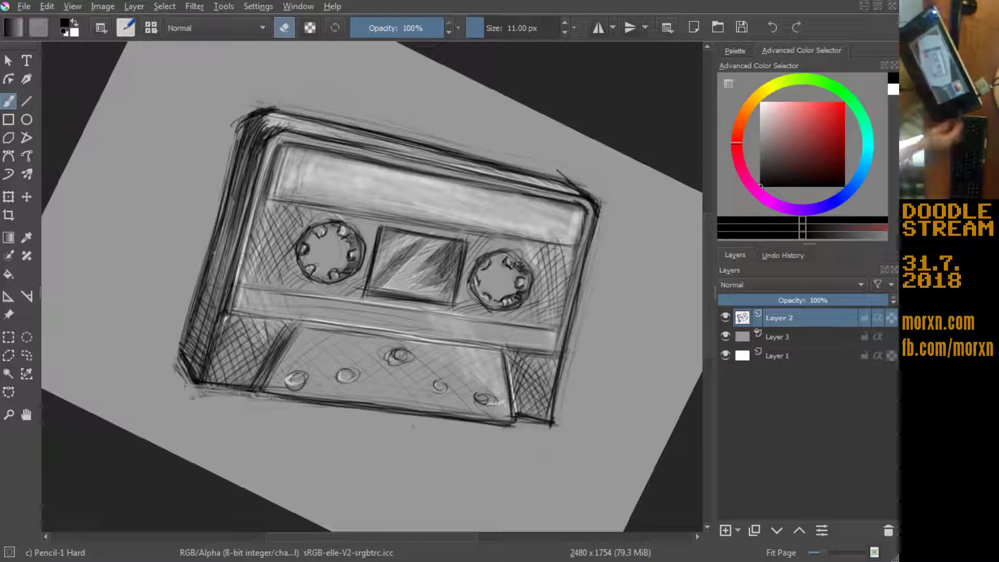
{"action": "left_click_drag", "start_coordinate": [108, 257], "coordinate": [189, 518]}
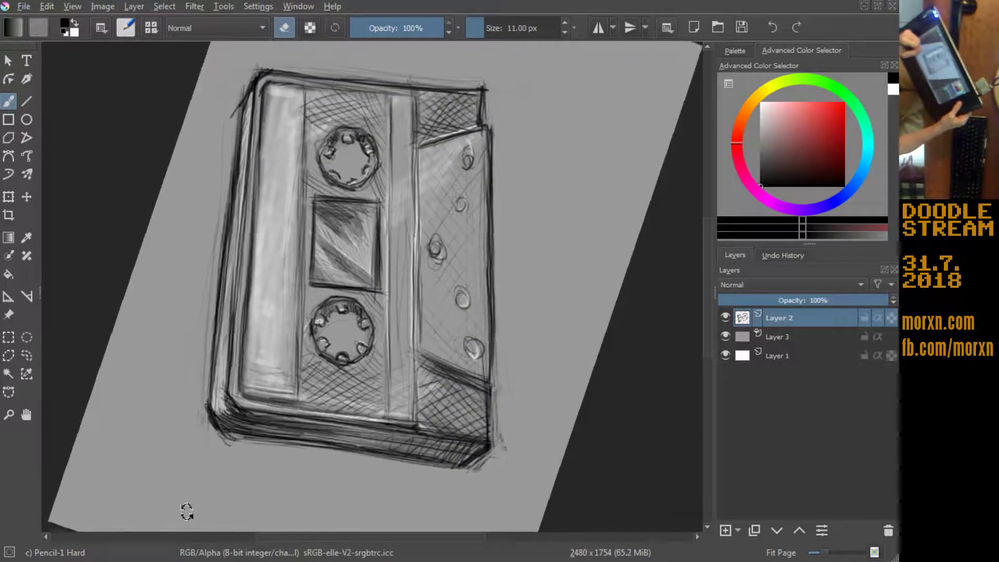
{"action": "left_click_drag", "start_coordinate": [501, 141], "coordinate": [490, 364]}
{"action": "left_click_drag", "start_coordinate": [480, 402], "coordinate": [477, 460]}
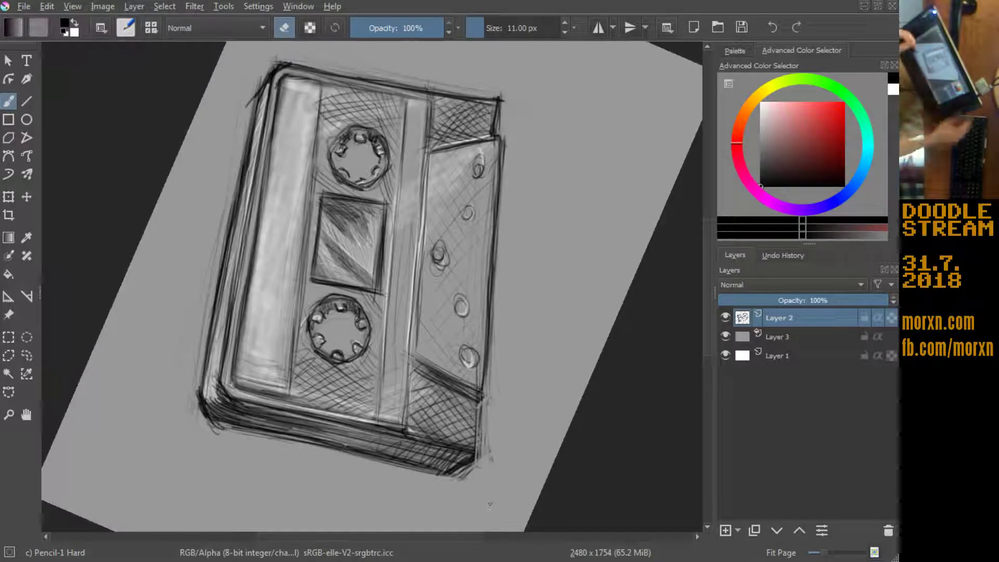
Step: Add dark hatching to the top-right corner panel and the lower-right corner
{"action": "key", "text": "e"}
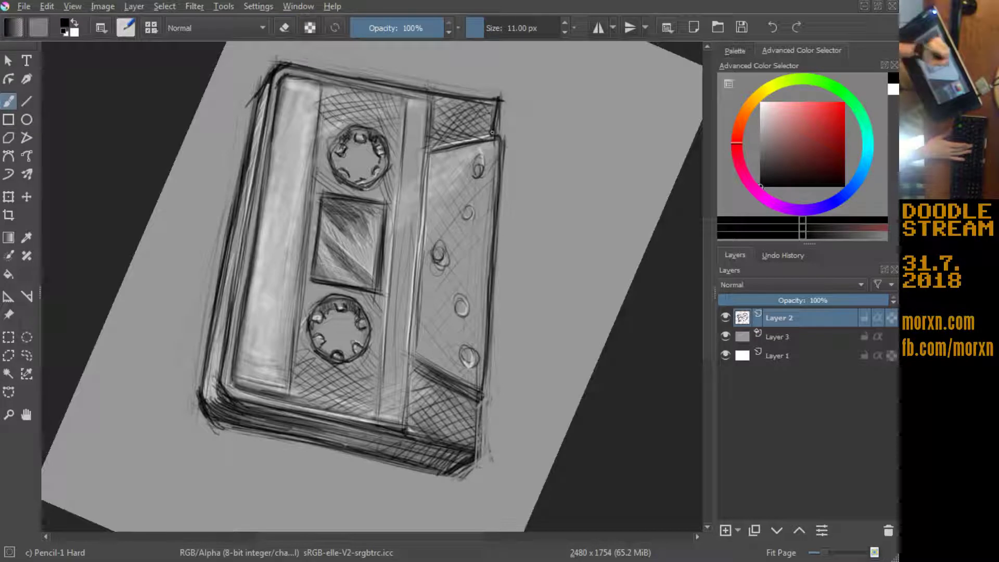
{"action": "mouse_move", "coordinate": [492, 133]}
{"action": "left_mouse_down"}
{"action": "mouse_move", "coordinate": [498, 108]}
{"action": "mouse_move", "coordinate": [481, 104]}
{"action": "left_mouse_up"}
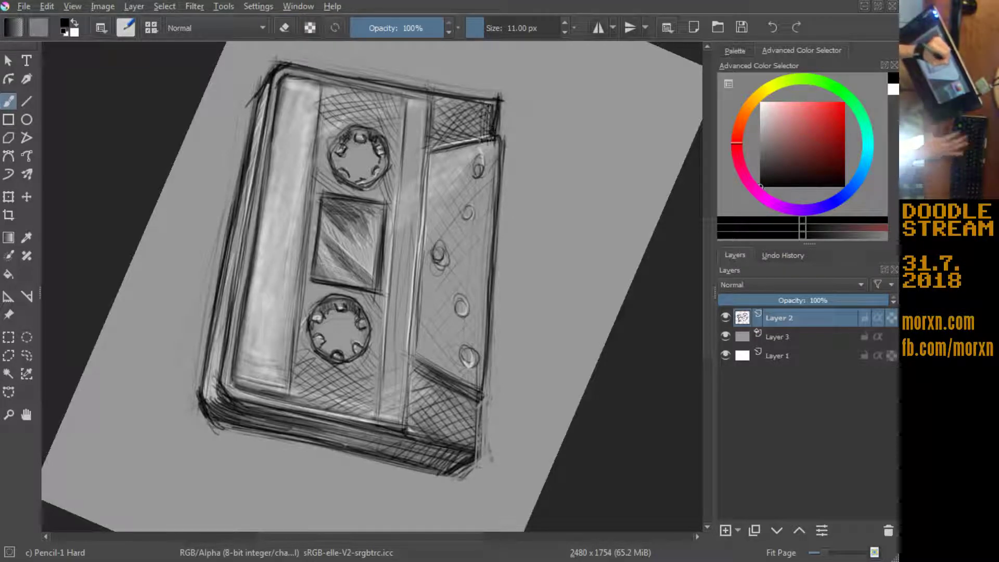
{"action": "left_click_drag", "start_coordinate": [448, 138], "coordinate": [456, 100]}
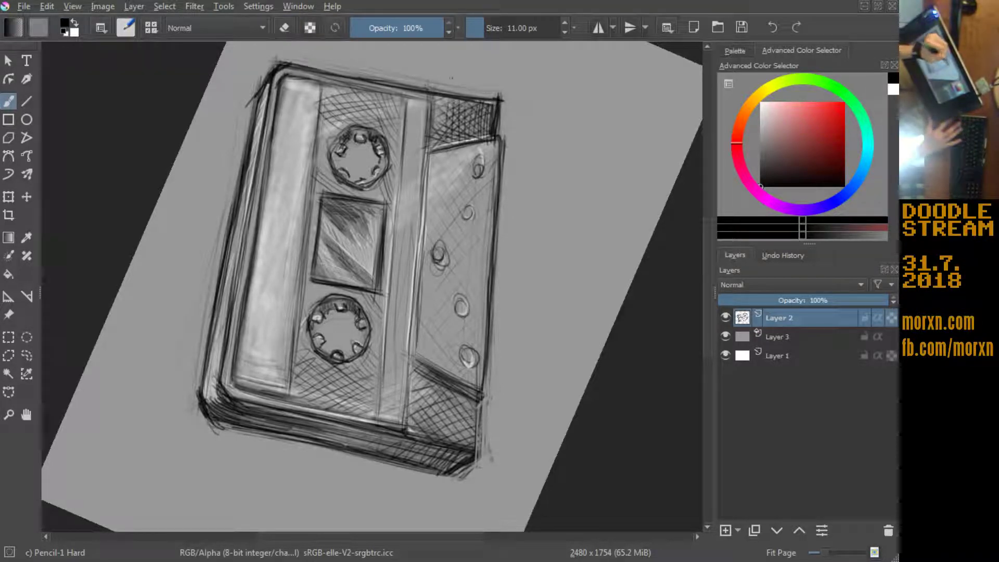
{"action": "mouse_move", "coordinate": [472, 446]}
{"action": "left_mouse_down"}
{"action": "mouse_move", "coordinate": [470, 398]}
{"action": "mouse_move", "coordinate": [456, 446]}
{"action": "mouse_move", "coordinate": [435, 390]}
{"action": "left_mouse_up"}
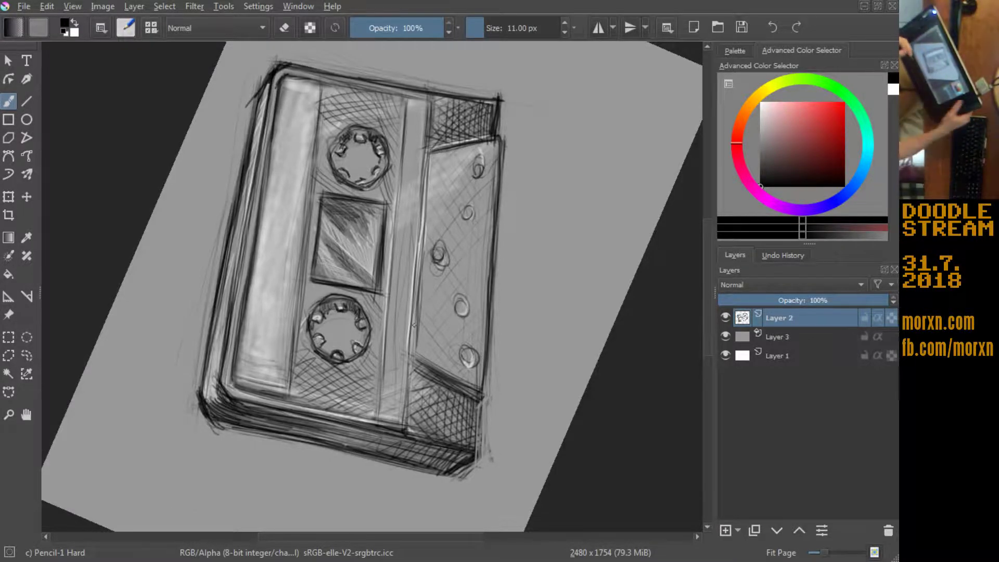
{"action": "mouse_move", "coordinate": [183, 464]}
{"action": "left_mouse_down"}
{"action": "mouse_move", "coordinate": [240, 139]}
{"action": "mouse_move", "coordinate": [203, 187]}
{"action": "left_mouse_up"}
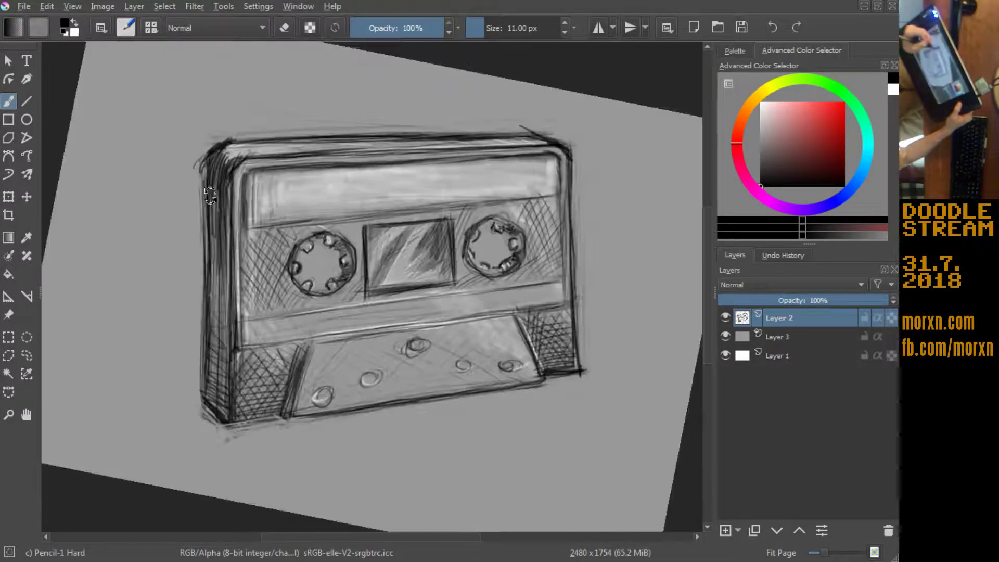
Step: Hatch short vertical pencil strokes across the left half of the lower tape-opening panel
{"action": "left_click_drag", "start_coordinate": [302, 383], "coordinate": [301, 399]}
{"action": "left_click_drag", "start_coordinate": [308, 367], "coordinate": [307, 407]}
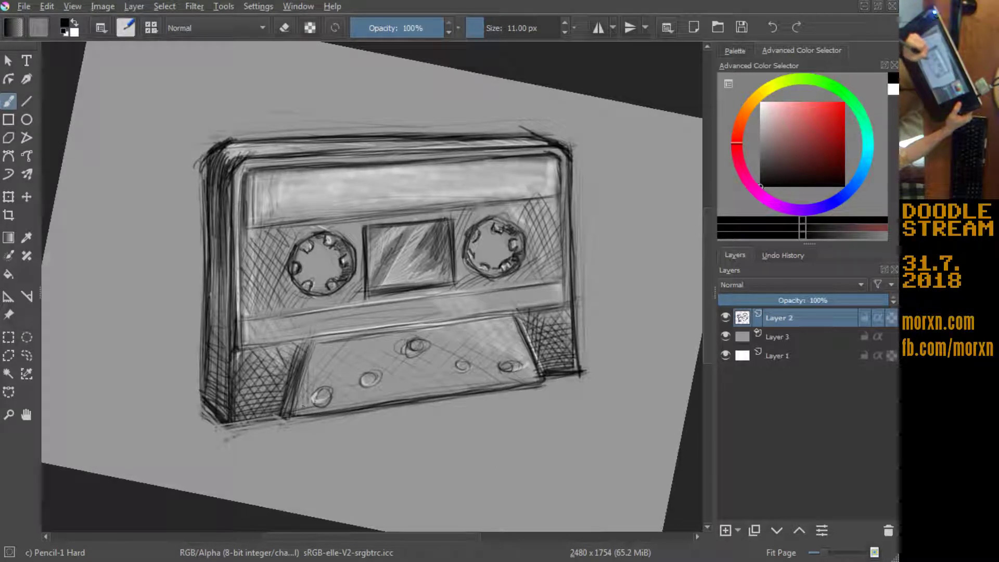
{"action": "left_click_drag", "start_coordinate": [312, 350], "coordinate": [308, 382]}
{"action": "left_click_drag", "start_coordinate": [323, 342], "coordinate": [329, 399]}
{"action": "left_click_drag", "start_coordinate": [338, 382], "coordinate": [337, 399]}
{"action": "left_click_drag", "start_coordinate": [336, 341], "coordinate": [329, 360]}
{"action": "left_click_drag", "start_coordinate": [343, 357], "coordinate": [350, 391]}
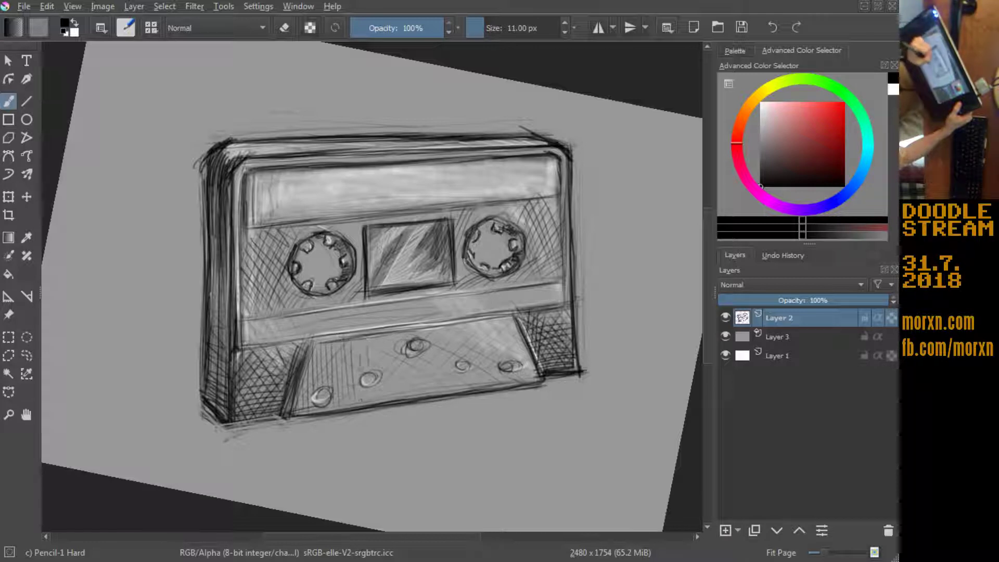
{"action": "mouse_move", "coordinate": [376, 346]}
{"action": "left_mouse_down"}
{"action": "mouse_move", "coordinate": [372, 374]}
{"action": "mouse_move", "coordinate": [386, 394]}
{"action": "left_mouse_up"}
Step: Continue the vertical hatching through the middle to the right end of the lower panel
{"action": "left_click_drag", "start_coordinate": [395, 350], "coordinate": [394, 384]}
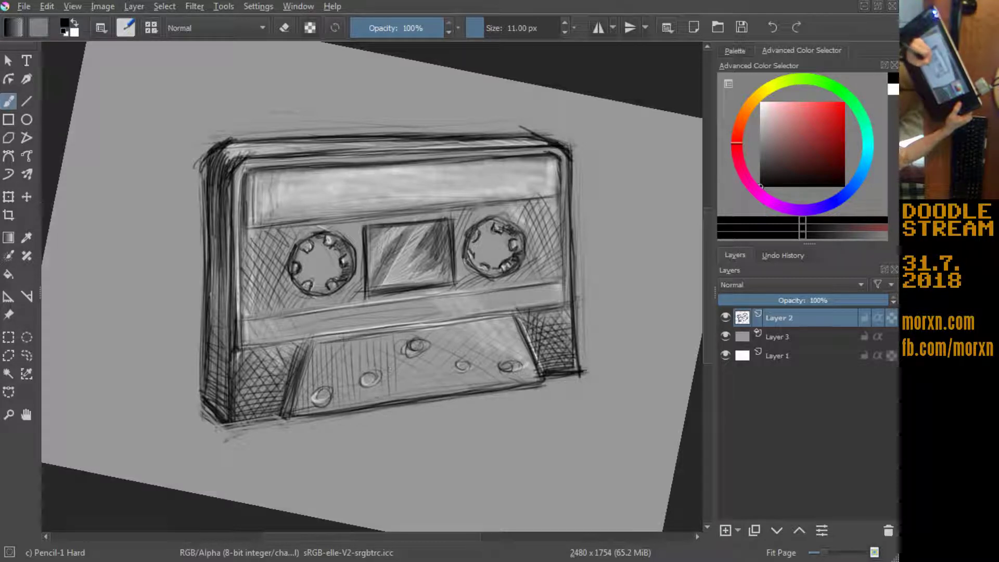
{"action": "mouse_move", "coordinate": [403, 338]}
{"action": "left_mouse_down"}
{"action": "mouse_move", "coordinate": [398, 391]}
{"action": "mouse_move", "coordinate": [406, 387]}
{"action": "left_mouse_up"}
{"action": "left_click_drag", "start_coordinate": [421, 367], "coordinate": [413, 391]}
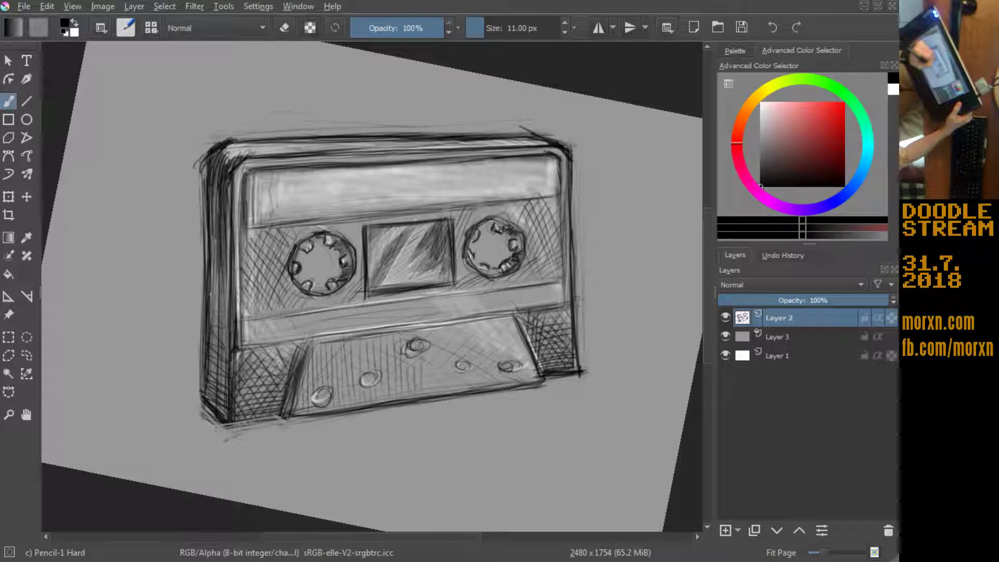
{"action": "left_click_drag", "start_coordinate": [428, 351], "coordinate": [420, 393]}
{"action": "left_click_drag", "start_coordinate": [434, 350], "coordinate": [431, 374]}
{"action": "left_click_drag", "start_coordinate": [442, 326], "coordinate": [436, 382]}
{"action": "left_click_drag", "start_coordinate": [455, 328], "coordinate": [453, 348]}
{"action": "mouse_move", "coordinate": [460, 333]}
{"action": "left_mouse_down"}
{"action": "mouse_move", "coordinate": [457, 354]}
{"action": "mouse_move", "coordinate": [473, 377]}
{"action": "left_mouse_up"}
{"action": "left_click_drag", "start_coordinate": [486, 332], "coordinate": [488, 365]}
{"action": "left_click_drag", "start_coordinate": [500, 325], "coordinate": [492, 366]}
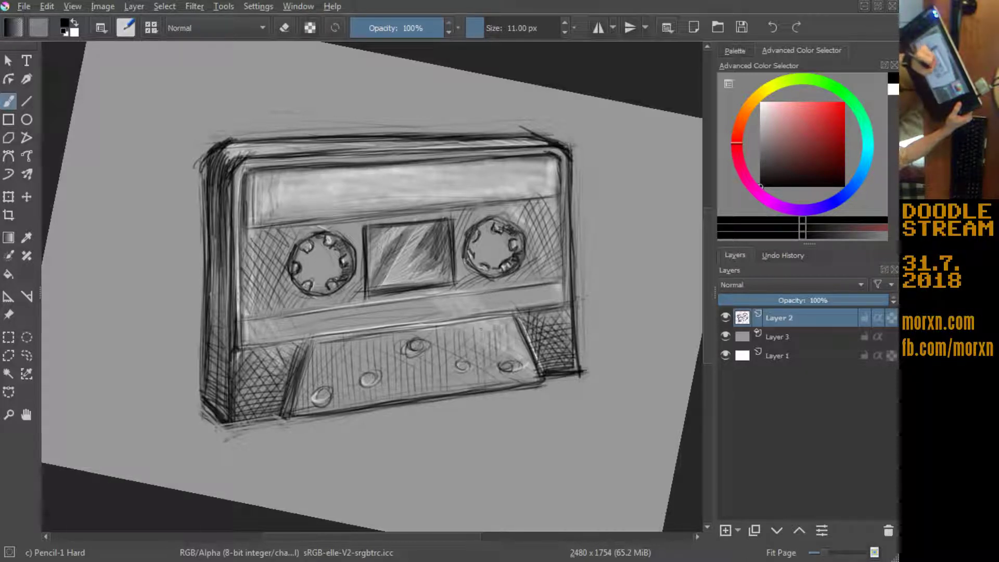
{"action": "left_click_drag", "start_coordinate": [522, 328], "coordinate": [515, 367]}
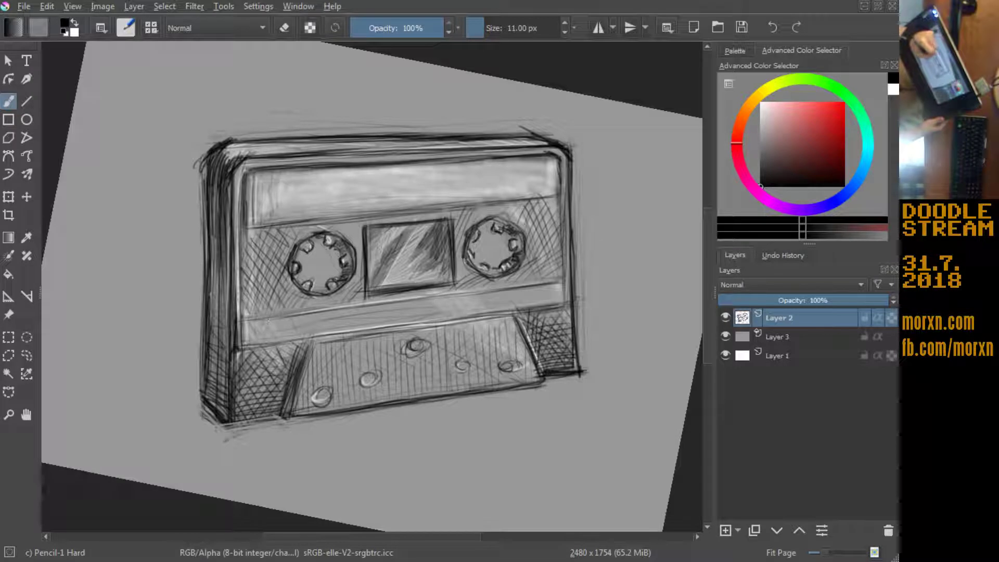
Step: Add long diagonal hatching across the lower-left body and lower label band
{"action": "mouse_move", "coordinate": [250, 340]}
{"action": "left_mouse_down"}
{"action": "mouse_move", "coordinate": [290, 308]}
{"action": "mouse_move", "coordinate": [323, 315]}
{"action": "mouse_move", "coordinate": [434, 300]}
{"action": "left_mouse_up"}
{"action": "left_click_drag", "start_coordinate": [387, 324], "coordinate": [529, 291]}
{"action": "left_click_drag", "start_coordinate": [469, 311], "coordinate": [542, 292]}
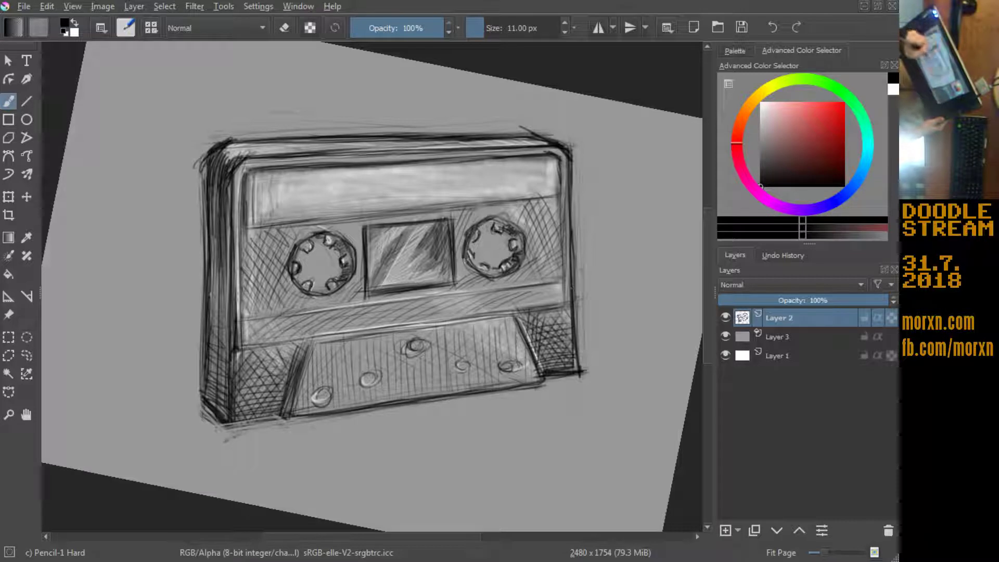
{"action": "mouse_move", "coordinate": [271, 336]}
{"action": "left_mouse_down"}
{"action": "mouse_move", "coordinate": [319, 321]}
{"action": "mouse_move", "coordinate": [433, 312]}
{"action": "left_mouse_up"}
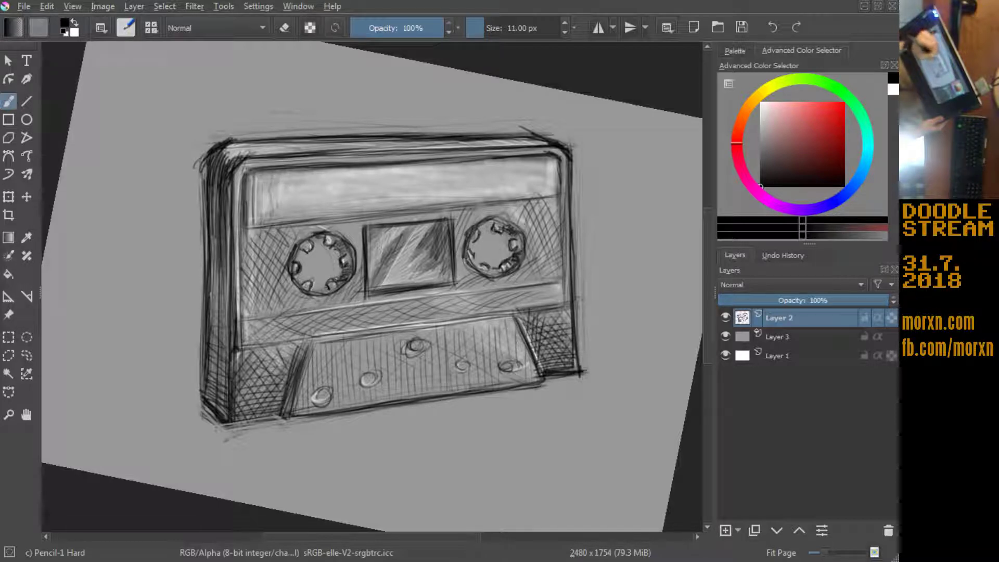
{"action": "left_click_drag", "start_coordinate": [361, 247], "coordinate": [342, 222]}
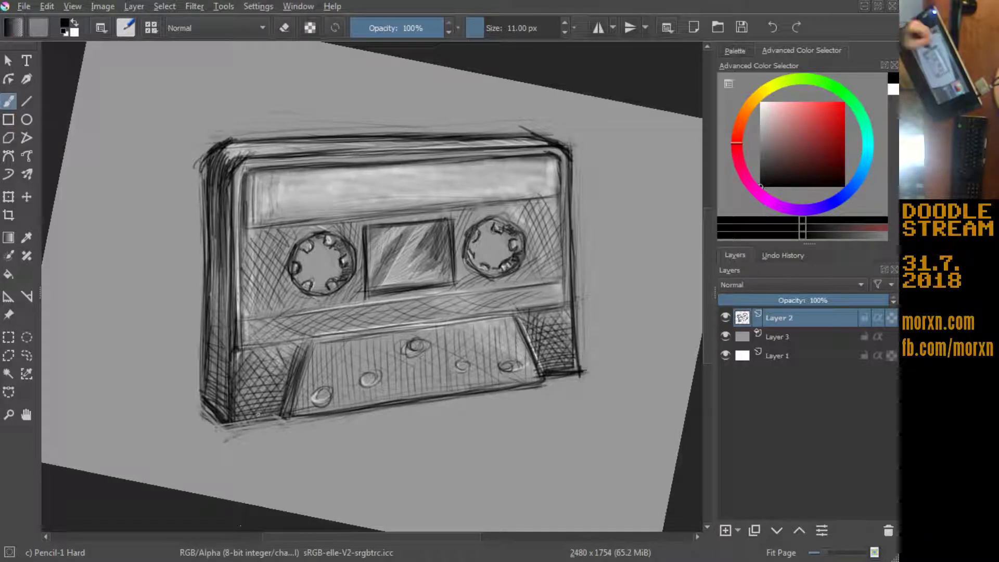
Step: Darken the cassette's left inner edge, lower-left corner and a few right-side strokes
{"action": "left_click_drag", "start_coordinate": [239, 226], "coordinate": [238, 267]}
{"action": "left_click_drag", "start_coordinate": [240, 315], "coordinate": [239, 197]}
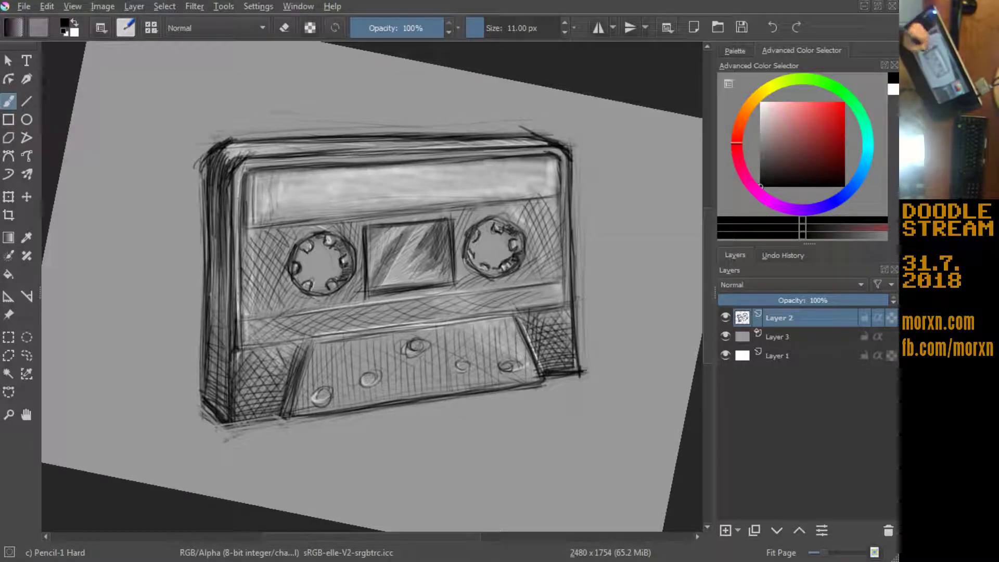
{"action": "left_click_drag", "start_coordinate": [236, 340], "coordinate": [237, 254]}
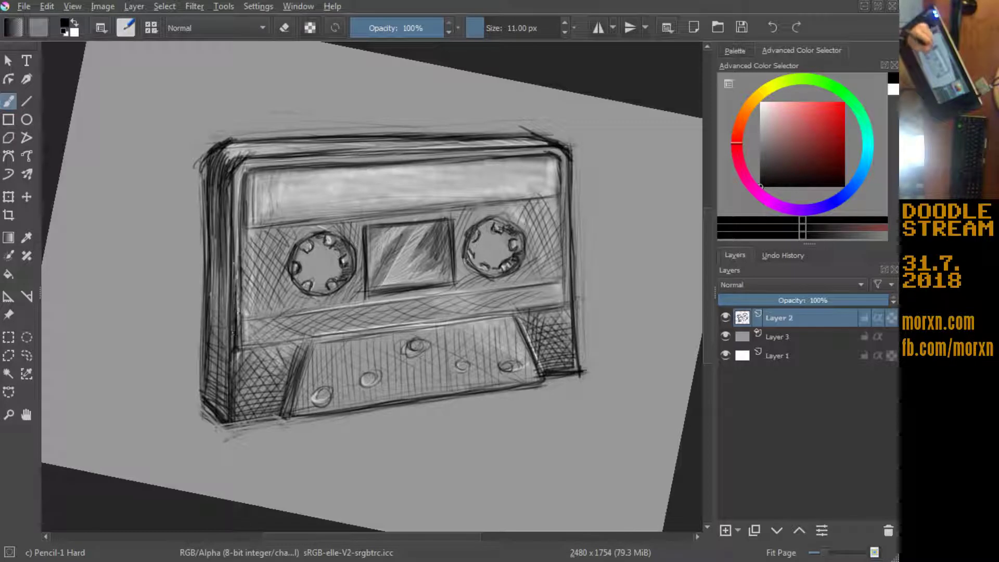
{"action": "left_click_drag", "start_coordinate": [236, 309], "coordinate": [242, 161]}
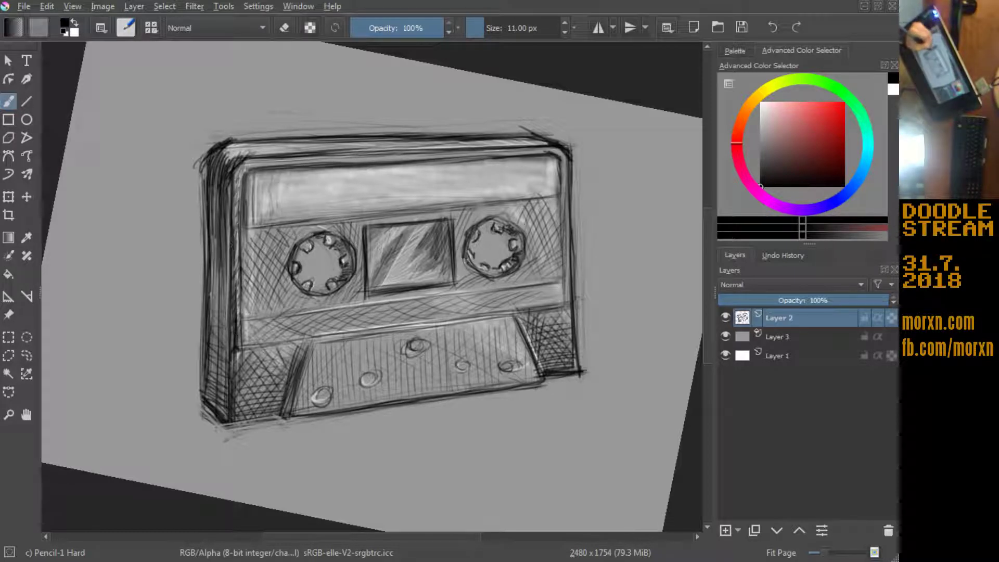
{"action": "mouse_move", "coordinate": [239, 348]}
{"action": "left_mouse_down"}
{"action": "mouse_move", "coordinate": [255, 317]}
{"action": "mouse_move", "coordinate": [279, 317]}
{"action": "left_mouse_up"}
{"action": "left_click_drag", "start_coordinate": [562, 299], "coordinate": [565, 284]}
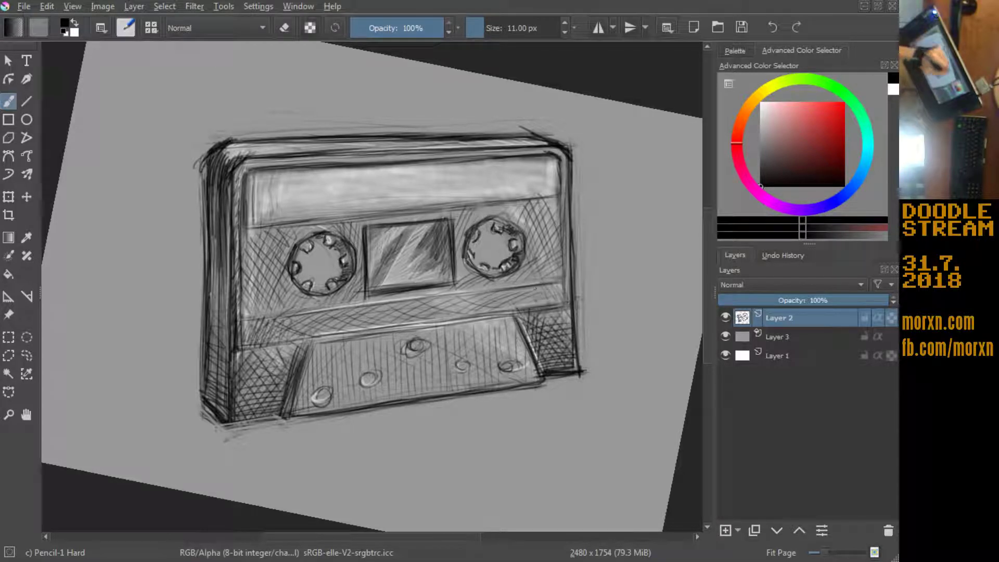
{"action": "left_click_drag", "start_coordinate": [561, 225], "coordinate": [565, 156]}
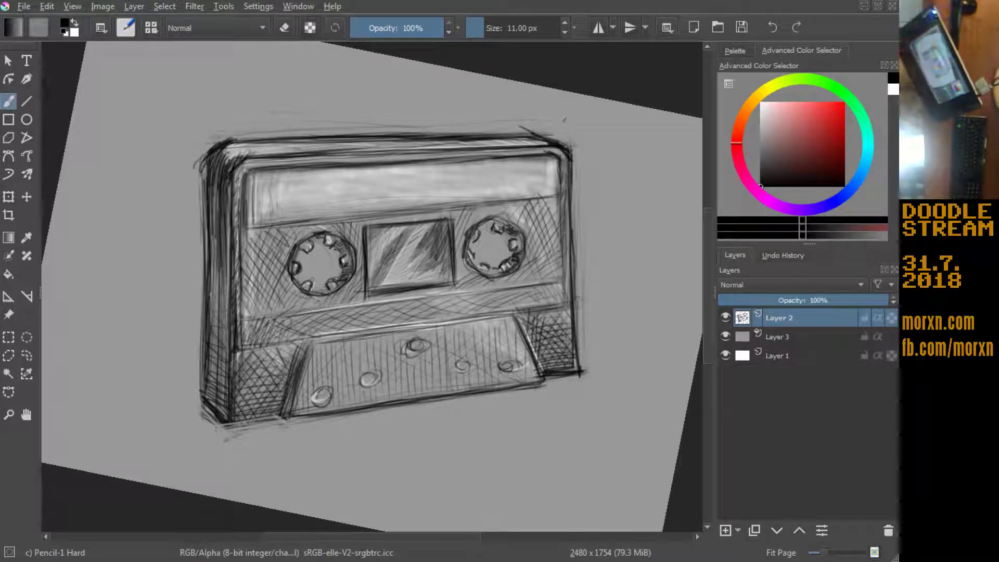
Step: Switch to white paint and brighten the cassette's top-left edge
{"action": "key", "text": "x"}
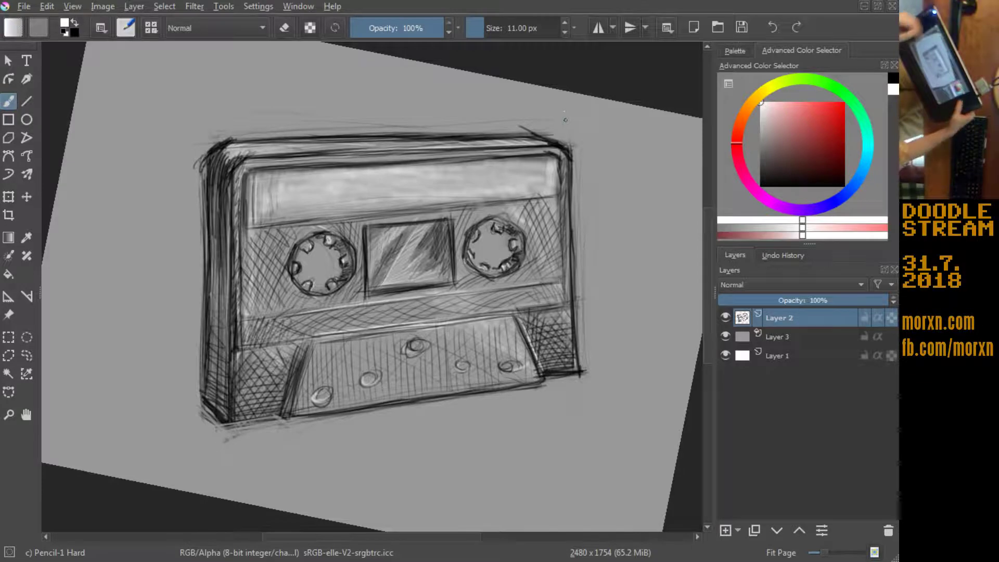
{"action": "left_click_drag", "start_coordinate": [240, 89], "coordinate": [156, 382]}
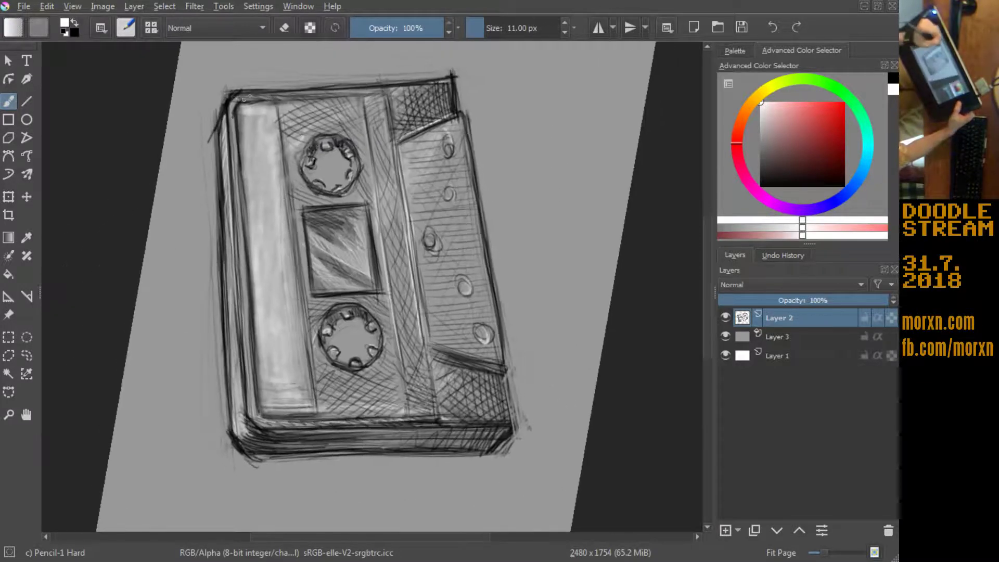
{"action": "left_click_drag", "start_coordinate": [232, 97], "coordinate": [227, 175]}
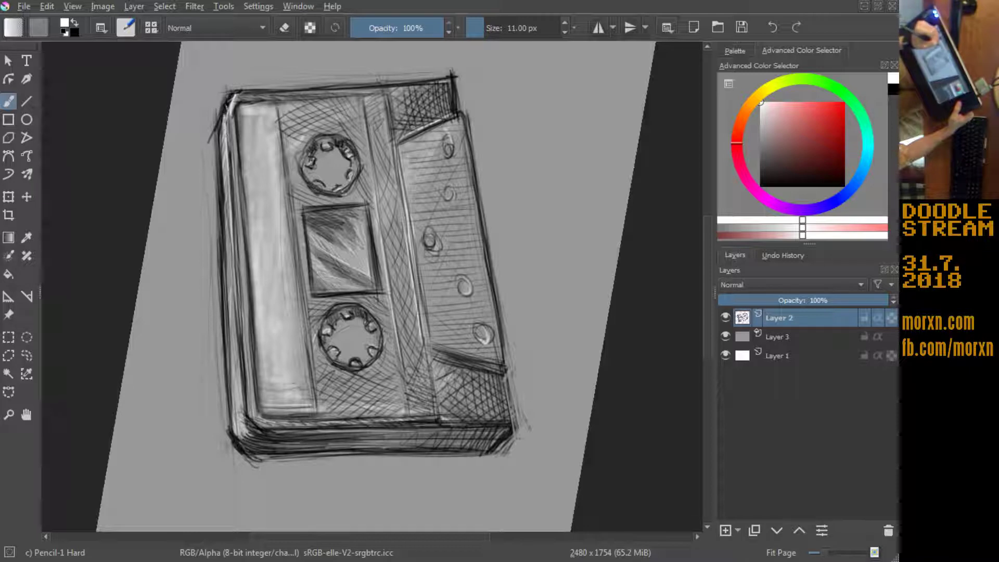
{"action": "left_click_drag", "start_coordinate": [226, 128], "coordinate": [232, 234]}
{"action": "left_click_drag", "start_coordinate": [230, 186], "coordinate": [230, 207]}
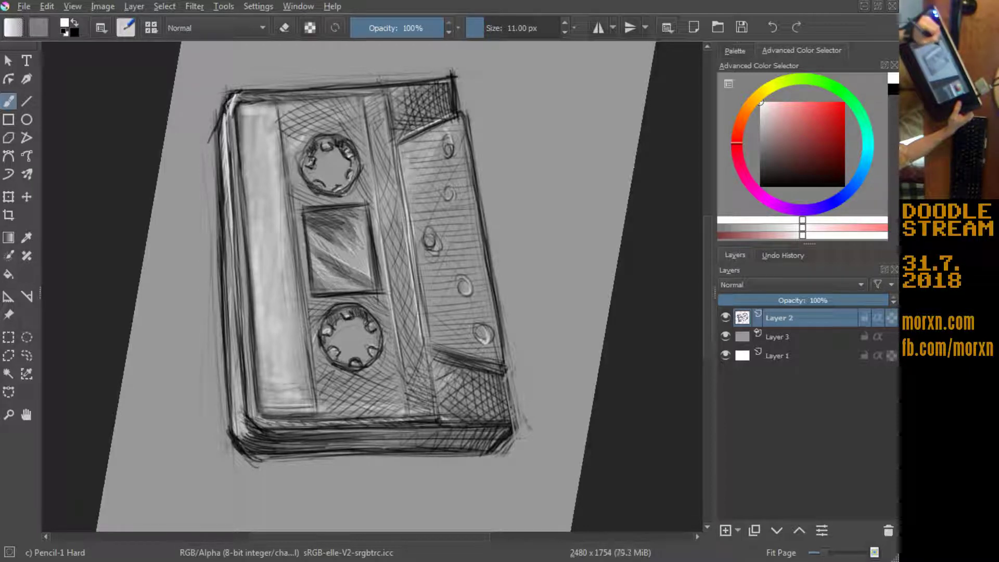
Step: Extend pale highlight strokes down the cassette's left edge
{"action": "mouse_move", "coordinate": [333, 271]}
{"action": "left_mouse_down"}
{"action": "mouse_move", "coordinate": [169, 284]}
{"action": "mouse_move", "coordinate": [189, 372]}
{"action": "left_mouse_up"}
{"action": "left_click_drag", "start_coordinate": [174, 300], "coordinate": [180, 320]}
{"action": "left_click_drag", "start_coordinate": [191, 384], "coordinate": [202, 439]}
{"action": "mouse_move", "coordinate": [188, 352]}
{"action": "left_mouse_down"}
{"action": "mouse_move", "coordinate": [199, 431]}
{"action": "mouse_move", "coordinate": [193, 403]}
{"action": "left_mouse_up"}
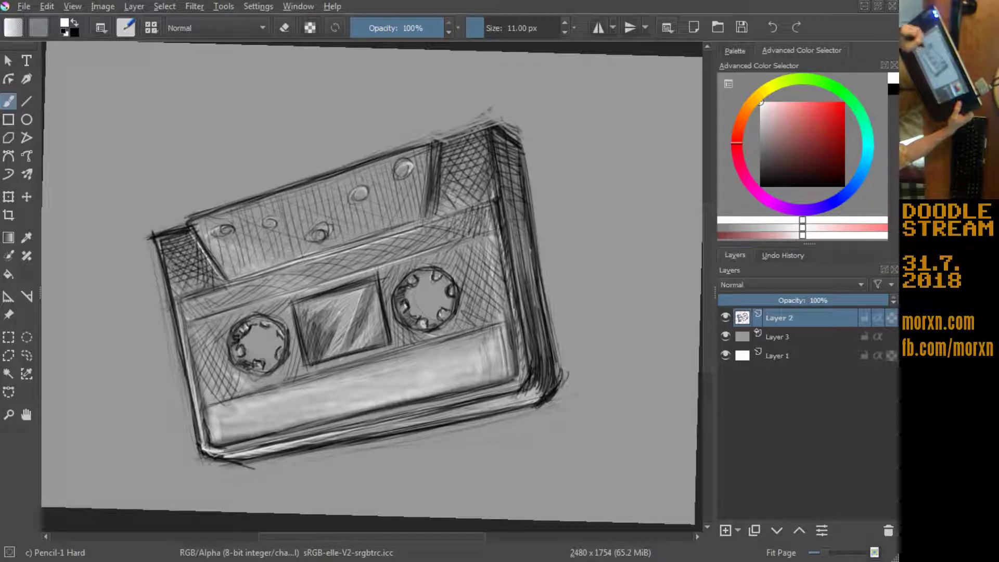
{"action": "mouse_move", "coordinate": [160, 243]}
{"action": "left_mouse_down"}
{"action": "mouse_move", "coordinate": [179, 316]}
{"action": "mouse_move", "coordinate": [176, 294]}
{"action": "left_mouse_up"}
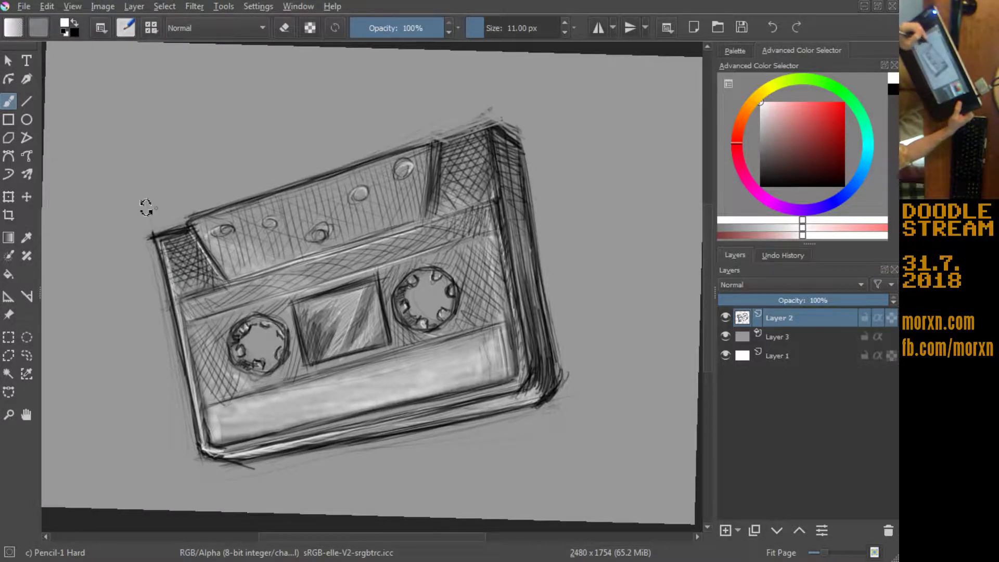
Step: Lighten the cassette's left inner edge with pale strokes
{"action": "mouse_move", "coordinate": [146, 206]}
{"action": "left_mouse_down"}
{"action": "mouse_move", "coordinate": [157, 418]}
{"action": "mouse_move", "coordinate": [111, 239]}
{"action": "mouse_move", "coordinate": [187, 431]}
{"action": "mouse_move", "coordinate": [190, 408]}
{"action": "left_mouse_up"}
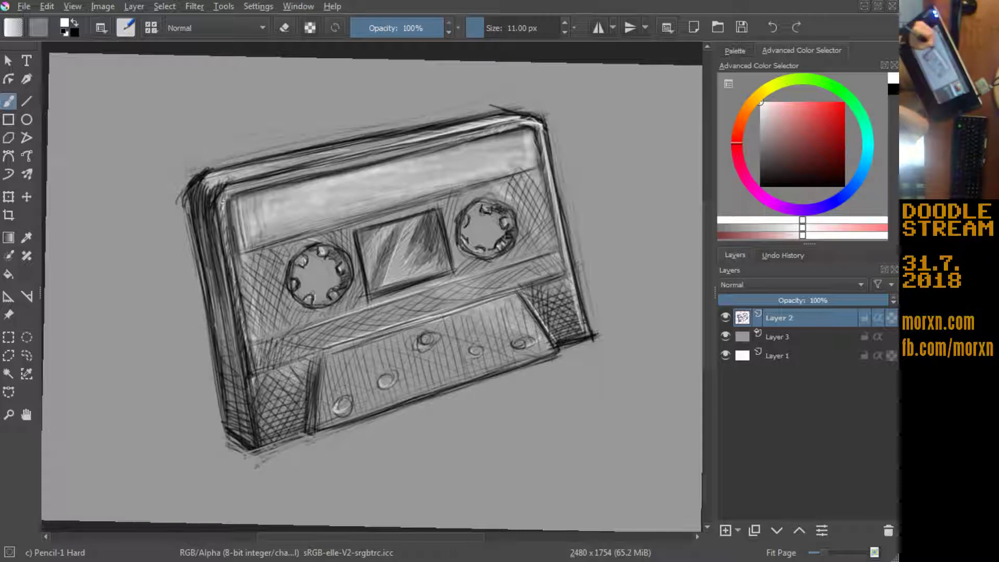
{"action": "left_click_drag", "start_coordinate": [223, 208], "coordinate": [236, 287]}
{"action": "mouse_move", "coordinate": [226, 238]}
{"action": "left_mouse_down"}
{"action": "mouse_move", "coordinate": [238, 300]}
{"action": "mouse_move", "coordinate": [232, 258]}
{"action": "left_mouse_up"}
{"action": "left_click_drag", "start_coordinate": [235, 284], "coordinate": [242, 313]}
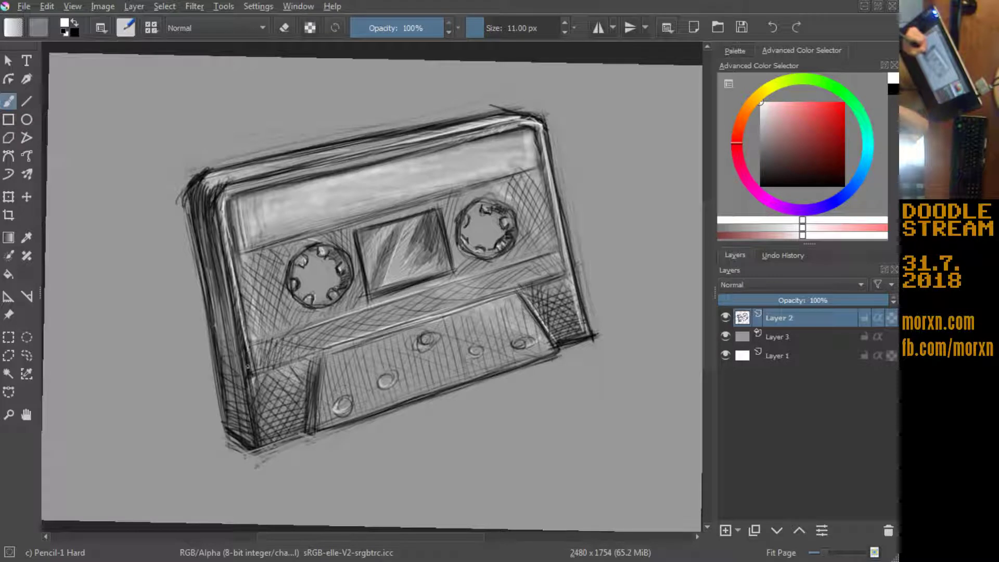
{"action": "mouse_move", "coordinate": [221, 201]}
{"action": "left_mouse_down"}
{"action": "mouse_move", "coordinate": [250, 370]}
{"action": "mouse_move", "coordinate": [343, 318]}
{"action": "left_mouse_up"}
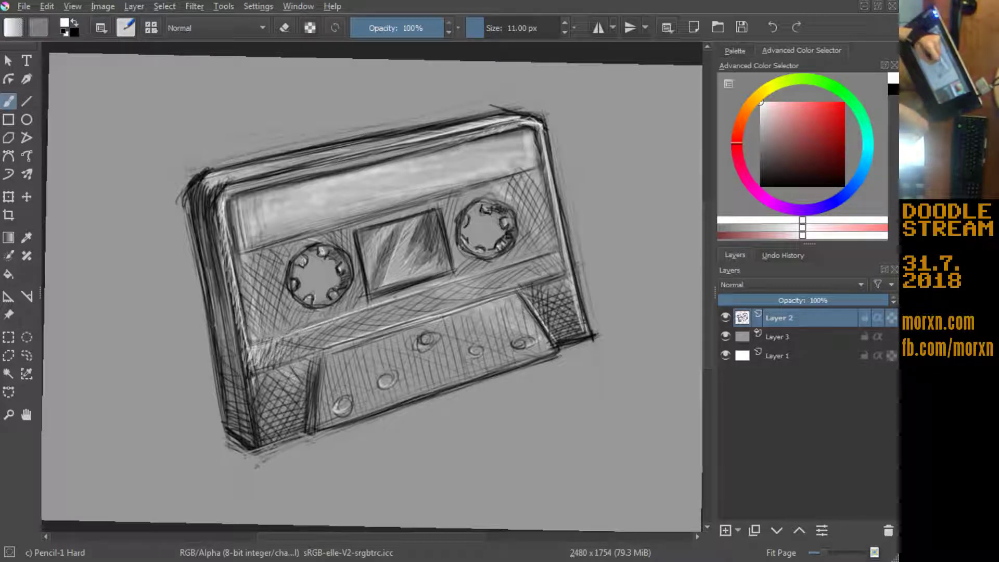
Step: Add light hatching across the cassette's lower and middle bands
{"action": "left_click_drag", "start_coordinate": [269, 340], "coordinate": [291, 330]}
{"action": "left_click_drag", "start_coordinate": [401, 298], "coordinate": [561, 246]}
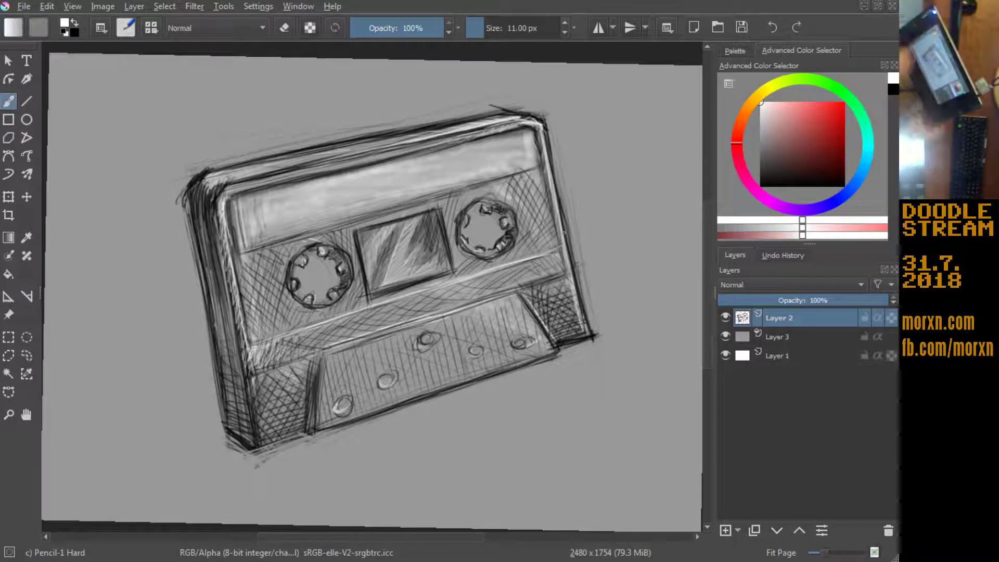
{"action": "left_click_drag", "start_coordinate": [470, 303], "coordinate": [509, 290]}
{"action": "left_click_drag", "start_coordinate": [354, 342], "coordinate": [402, 325]}
{"action": "mouse_move", "coordinate": [317, 356]}
{"action": "left_mouse_down"}
{"action": "mouse_move", "coordinate": [364, 339]}
{"action": "mouse_move", "coordinate": [313, 432]}
{"action": "left_mouse_up"}
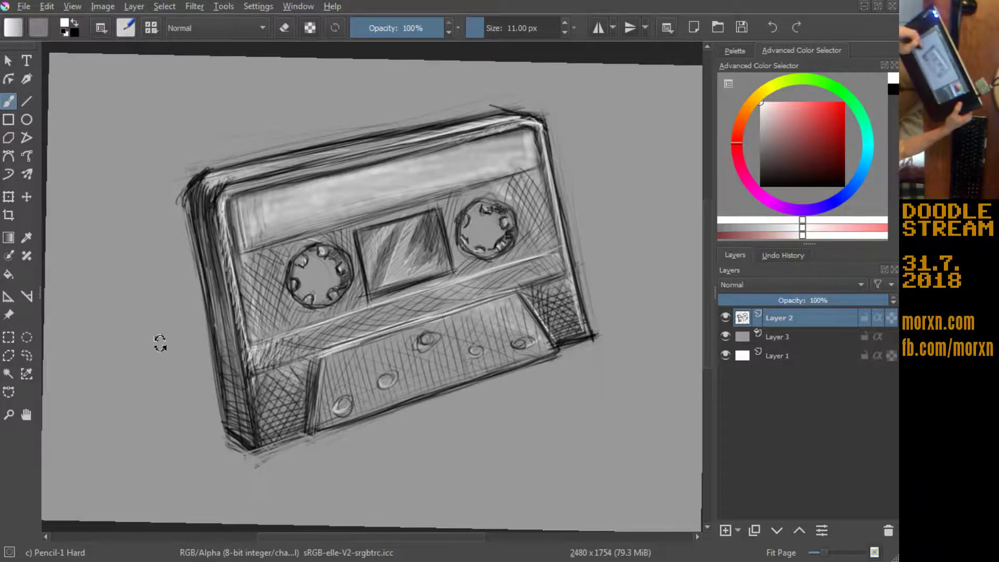
Step: Lighten the lower trapezoid's right edge and add pale vertical strokes across it
{"action": "left_click_drag", "start_coordinate": [160, 339], "coordinate": [170, 204]}
{"action": "left_click_drag", "start_coordinate": [481, 383], "coordinate": [483, 451]}
{"action": "mouse_move", "coordinate": [479, 382]}
{"action": "left_mouse_down"}
{"action": "mouse_move", "coordinate": [468, 434]}
{"action": "mouse_move", "coordinate": [455, 423]}
{"action": "left_mouse_up"}
{"action": "left_click_drag", "start_coordinate": [442, 384], "coordinate": [440, 415]}
{"action": "mouse_move", "coordinate": [430, 369]}
{"action": "left_mouse_down"}
{"action": "mouse_move", "coordinate": [411, 404]}
{"action": "mouse_move", "coordinate": [421, 396]}
{"action": "left_mouse_up"}
{"action": "left_click_drag", "start_coordinate": [440, 405], "coordinate": [435, 428]}
{"action": "left_click_drag", "start_coordinate": [438, 421], "coordinate": [448, 432]}
Step: Add light diagonal hatching inside the central window
{"action": "left_click_drag", "start_coordinate": [69, 336], "coordinate": [123, 457]}
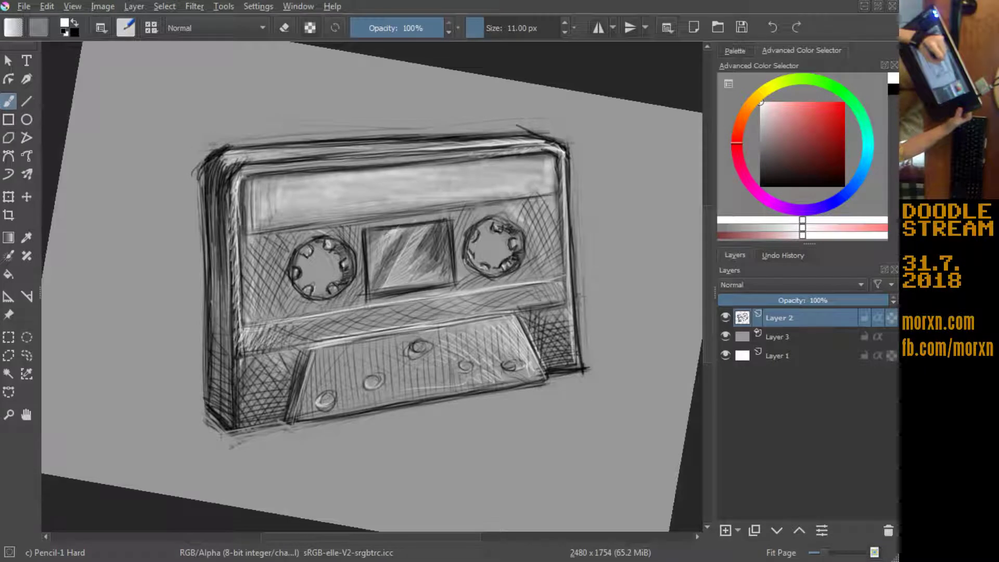
{"action": "left_click_drag", "start_coordinate": [373, 256], "coordinate": [398, 228]}
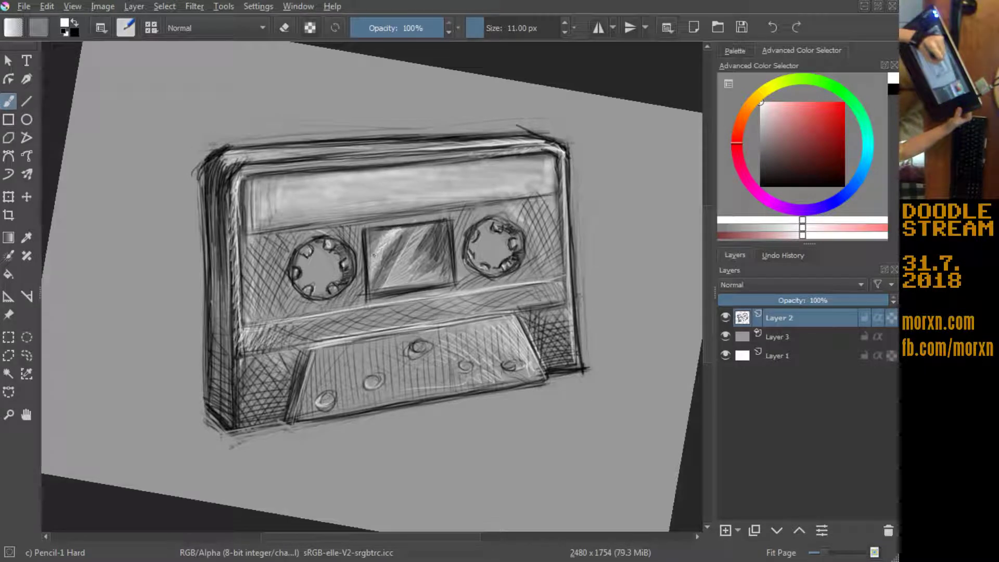
{"action": "mouse_move", "coordinate": [400, 249]}
{"action": "left_mouse_down"}
{"action": "mouse_move", "coordinate": [429, 225]}
{"action": "mouse_move", "coordinate": [420, 235]}
{"action": "left_mouse_up"}
{"action": "mouse_move", "coordinate": [386, 278]}
{"action": "left_mouse_down"}
{"action": "mouse_move", "coordinate": [412, 255]}
{"action": "mouse_move", "coordinate": [412, 268]}
{"action": "mouse_move", "coordinate": [427, 263]}
{"action": "mouse_move", "coordinate": [436, 247]}
{"action": "mouse_move", "coordinate": [438, 262]}
{"action": "left_mouse_up"}
{"action": "left_click_drag", "start_coordinate": [425, 281], "coordinate": [437, 270]}
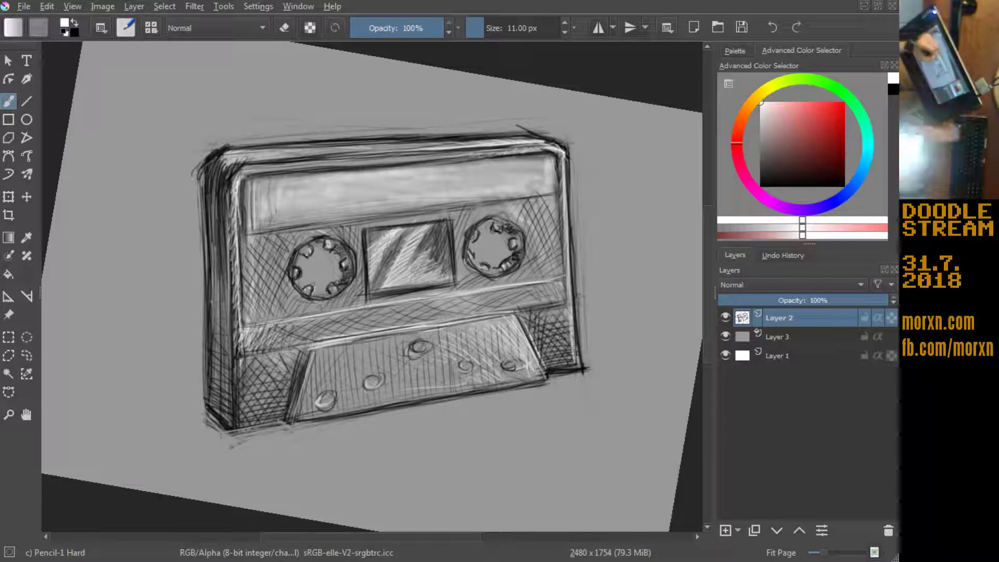
Step: Lighten the central window's left, right and bottom edges
{"action": "left_click_drag", "start_coordinate": [363, 270], "coordinate": [363, 228]}
{"action": "mouse_move", "coordinate": [364, 274]}
{"action": "left_mouse_down"}
{"action": "mouse_move", "coordinate": [364, 294]}
{"action": "mouse_move", "coordinate": [364, 234]}
{"action": "left_mouse_up"}
{"action": "left_click_drag", "start_coordinate": [456, 266], "coordinate": [455, 234]}
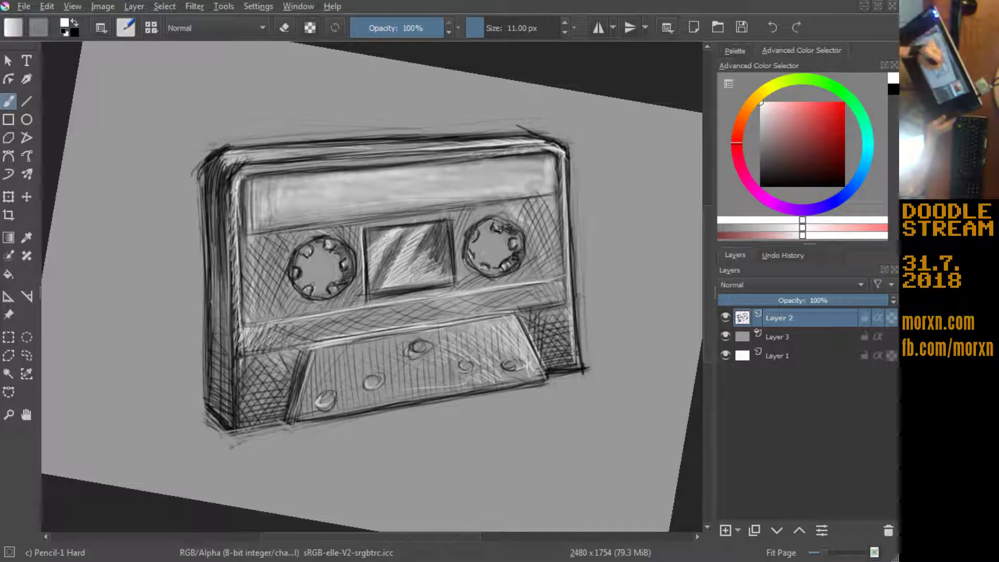
{"action": "left_click_drag", "start_coordinate": [456, 287], "coordinate": [454, 217]}
{"action": "left_click_drag", "start_coordinate": [457, 259], "coordinate": [454, 226]}
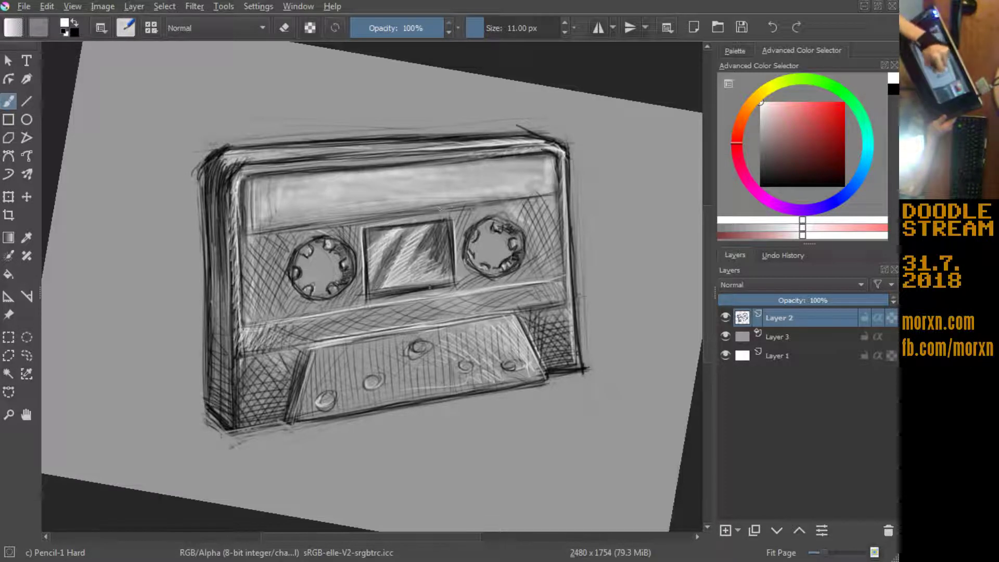
{"action": "mouse_move", "coordinate": [430, 288]}
{"action": "left_mouse_down"}
{"action": "mouse_move", "coordinate": [385, 291]}
{"action": "mouse_move", "coordinate": [437, 285]}
{"action": "left_mouse_up"}
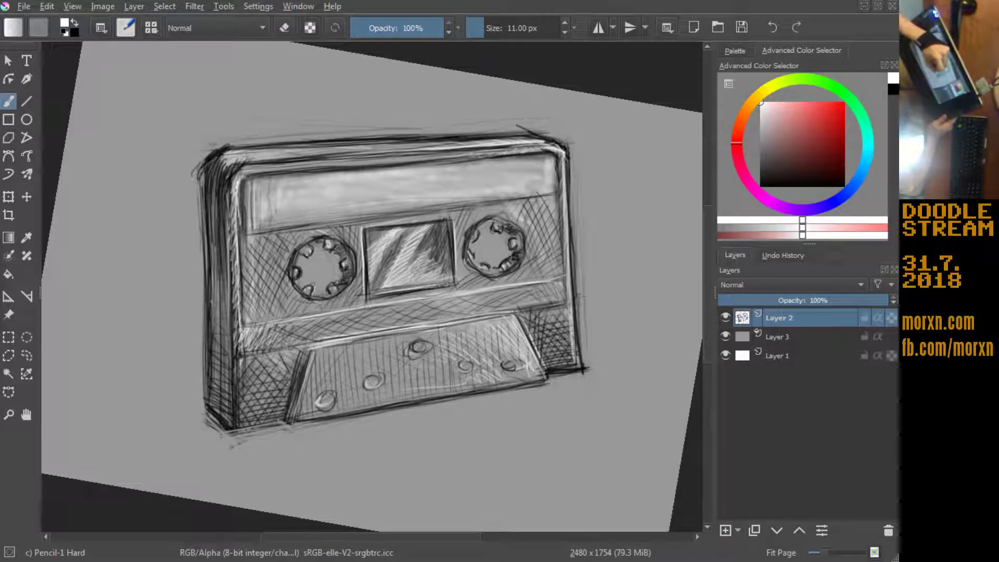
Step: Lighten the cassette's left side beside the upper and lower reels
{"action": "mouse_move", "coordinate": [210, 244]}
{"action": "left_mouse_down"}
{"action": "mouse_move", "coordinate": [253, 403]}
{"action": "mouse_move", "coordinate": [327, 447]}
{"action": "left_mouse_up"}
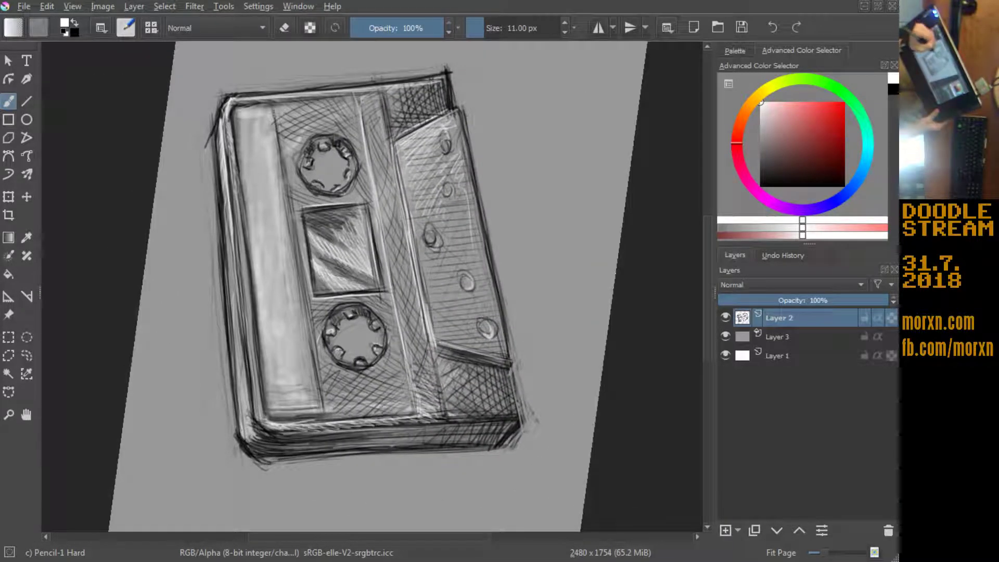
{"action": "left_click_drag", "start_coordinate": [289, 147], "coordinate": [281, 216]}
{"action": "left_click_drag", "start_coordinate": [321, 350], "coordinate": [312, 395]}
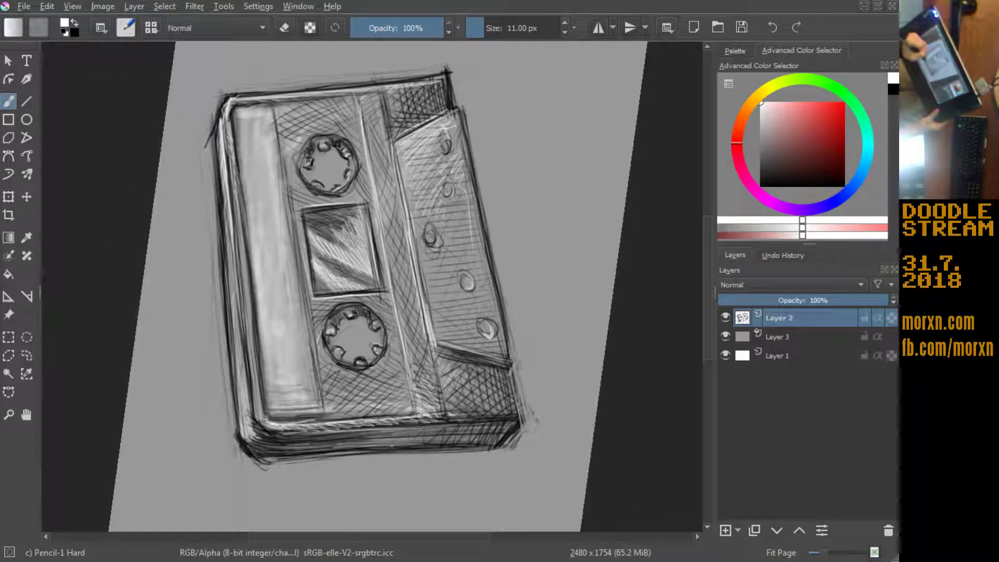
{"action": "left_click_drag", "start_coordinate": [322, 338], "coordinate": [304, 404]}
{"action": "left_click_drag", "start_coordinate": [301, 305], "coordinate": [308, 364]}
{"action": "left_click_drag", "start_coordinate": [288, 235], "coordinate": [302, 316]}
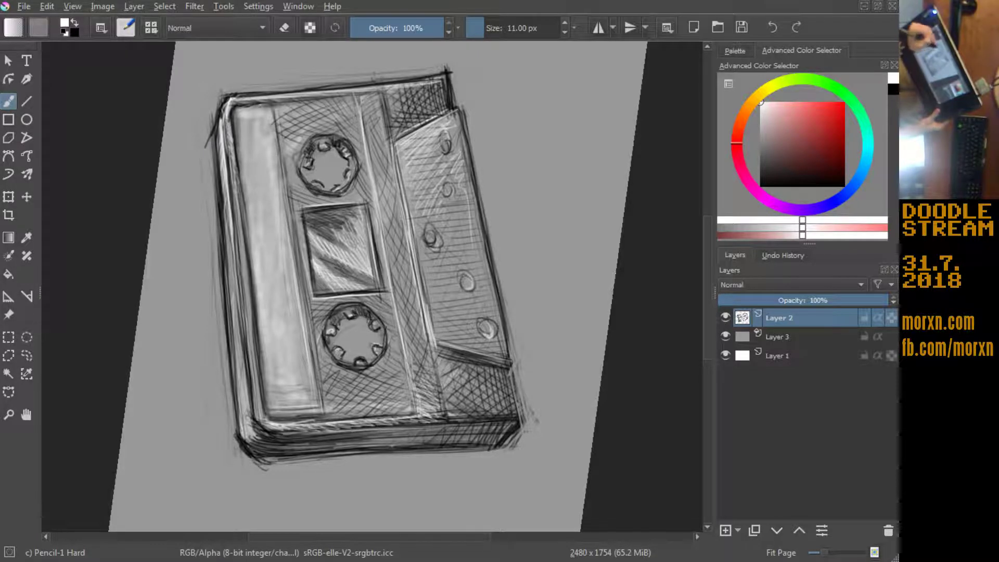
Step: Add white hatching across the upper-right label area
{"action": "key", "text": "6"}
{"action": "key", "text": "6"}
{"action": "key", "text": "6"}
{"action": "key", "text": "6"}
{"action": "key", "text": "6"}
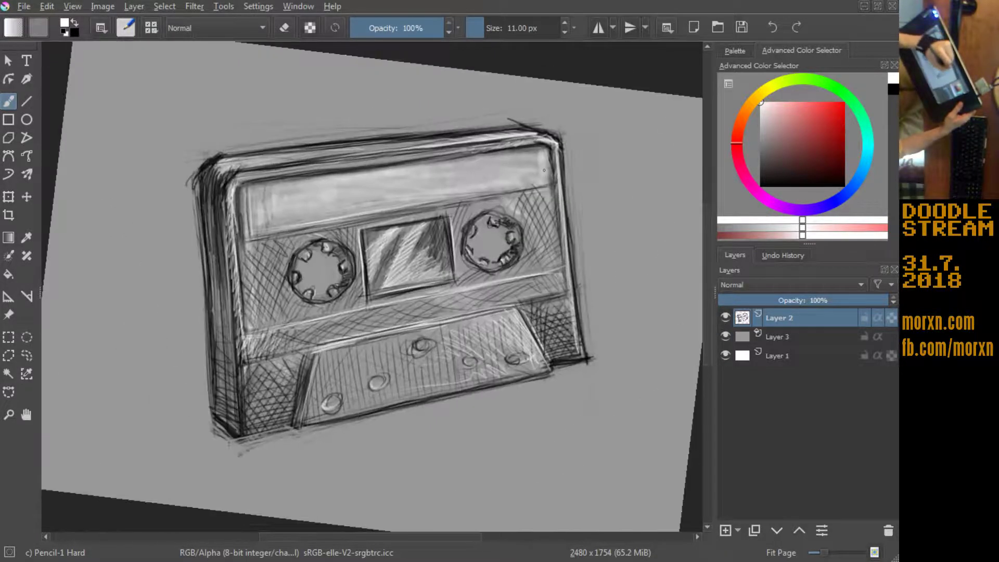
{"action": "mouse_move", "coordinate": [544, 169]}
{"action": "left_mouse_down"}
{"action": "mouse_move", "coordinate": [538, 182]}
{"action": "mouse_move", "coordinate": [476, 193]}
{"action": "left_mouse_up"}
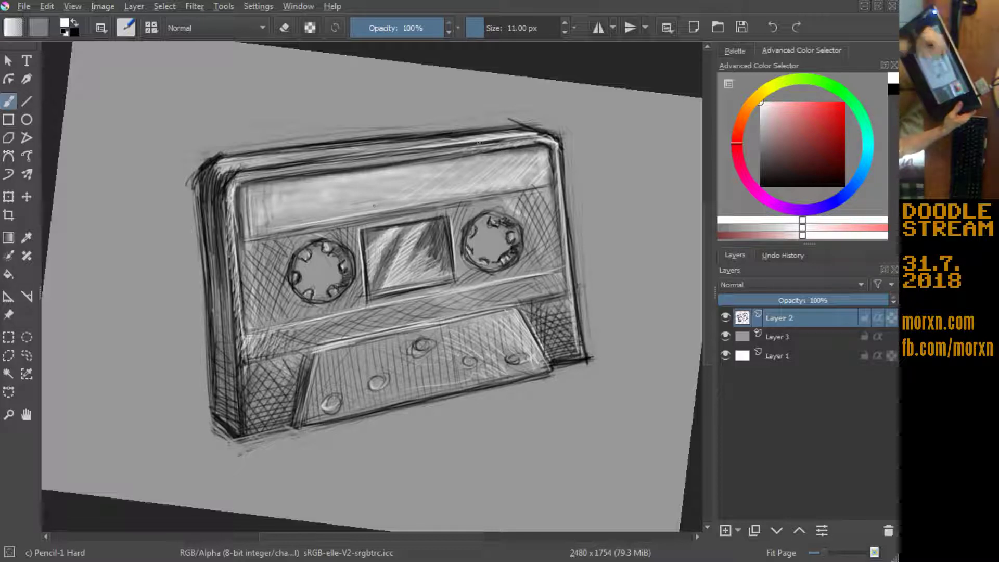
{"action": "mouse_move", "coordinate": [544, 158]}
{"action": "left_mouse_down"}
{"action": "mouse_move", "coordinate": [534, 174]}
{"action": "mouse_move", "coordinate": [407, 190]}
{"action": "left_mouse_up"}
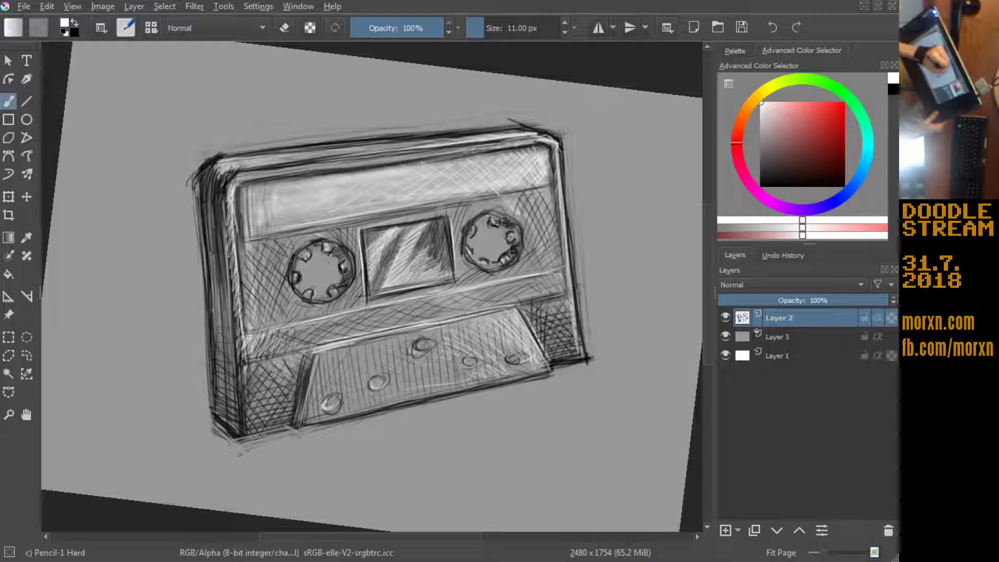
Step: Undo a stray white stroke across the right reel using Undo History
{"action": "left_click_drag", "start_coordinate": [396, 223], "coordinate": [515, 240]}
{"action": "left_click", "coordinate": [776, 256]}
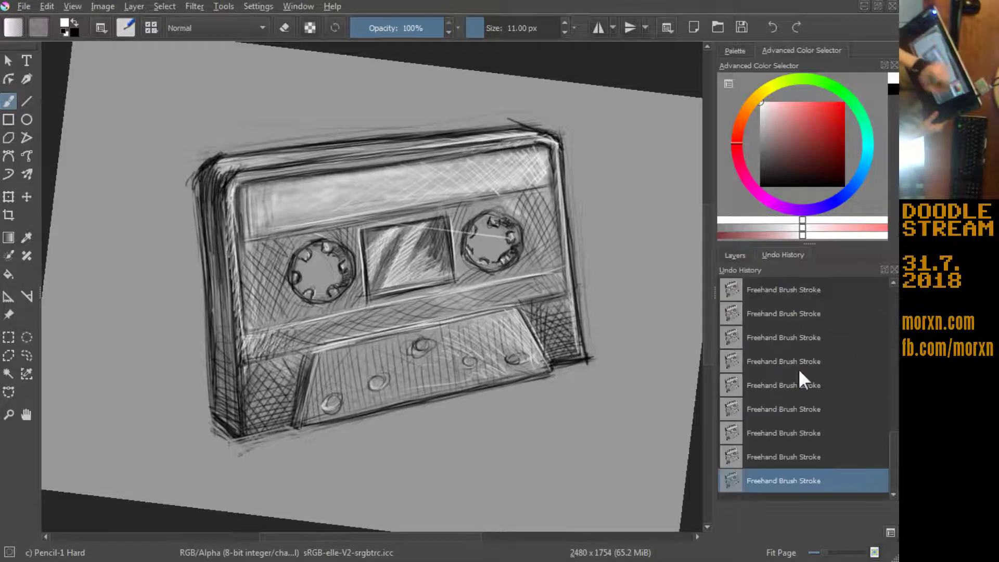
{"action": "key", "text": "ctrl+z"}
{"action": "left_click", "coordinate": [735, 255]}
Step: Dab small white highlights on the teeth of the right and left reels
{"action": "left_click_drag", "start_coordinate": [518, 242], "coordinate": [506, 234]}
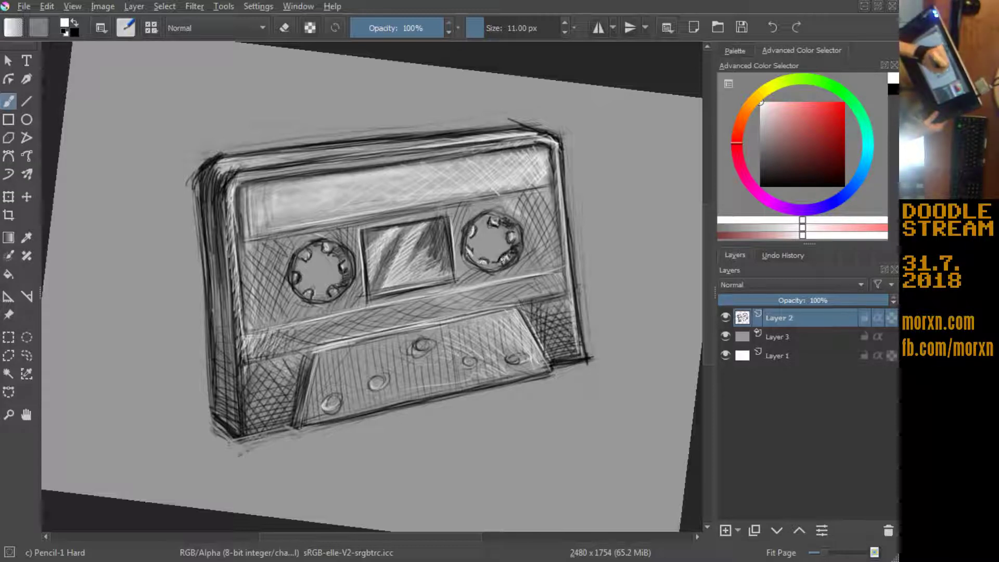
{"action": "left_click_drag", "start_coordinate": [514, 261], "coordinate": [504, 254]}
{"action": "left_click_drag", "start_coordinate": [338, 294], "coordinate": [328, 287]}
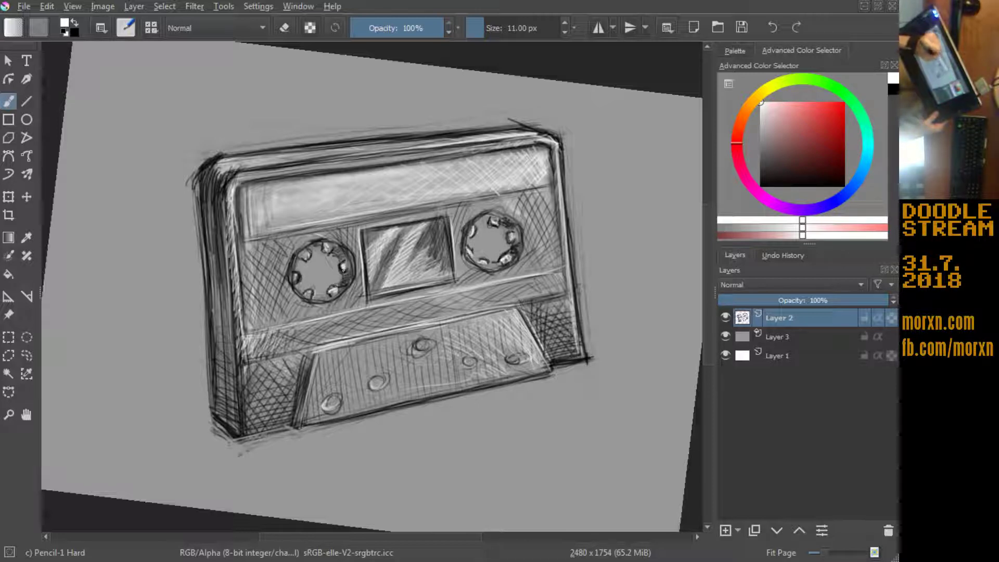
{"action": "left_click_drag", "start_coordinate": [330, 251], "coordinate": [302, 253]}
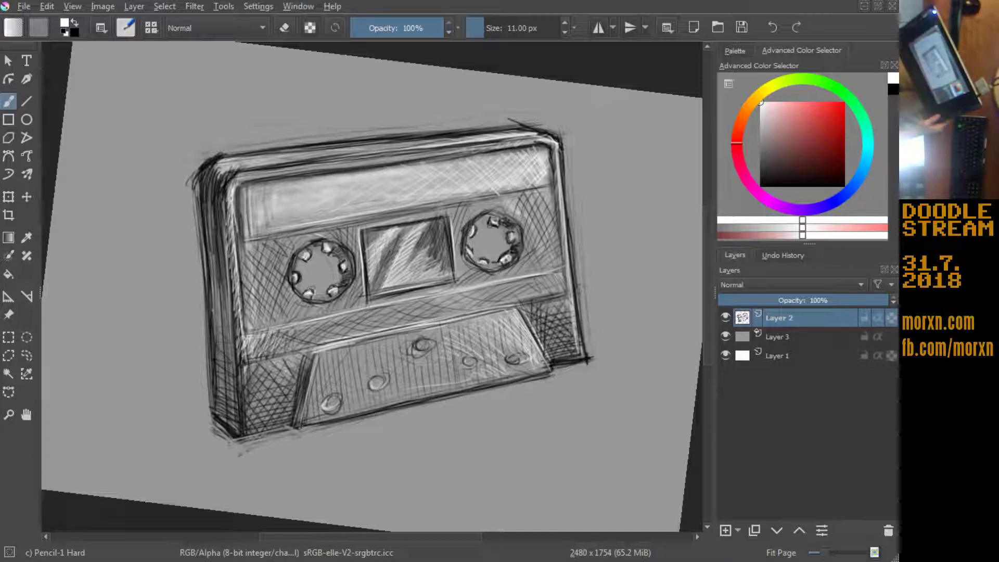
Step: Switch to black and add dark hatching across the central window
{"action": "key", "text": "x"}
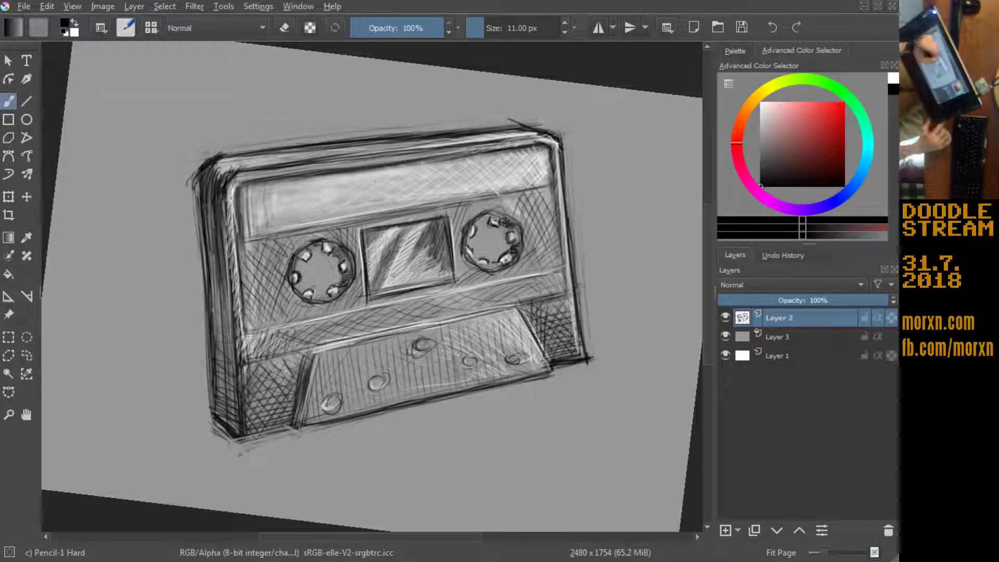
{"action": "left_click_drag", "start_coordinate": [370, 234], "coordinate": [389, 293]}
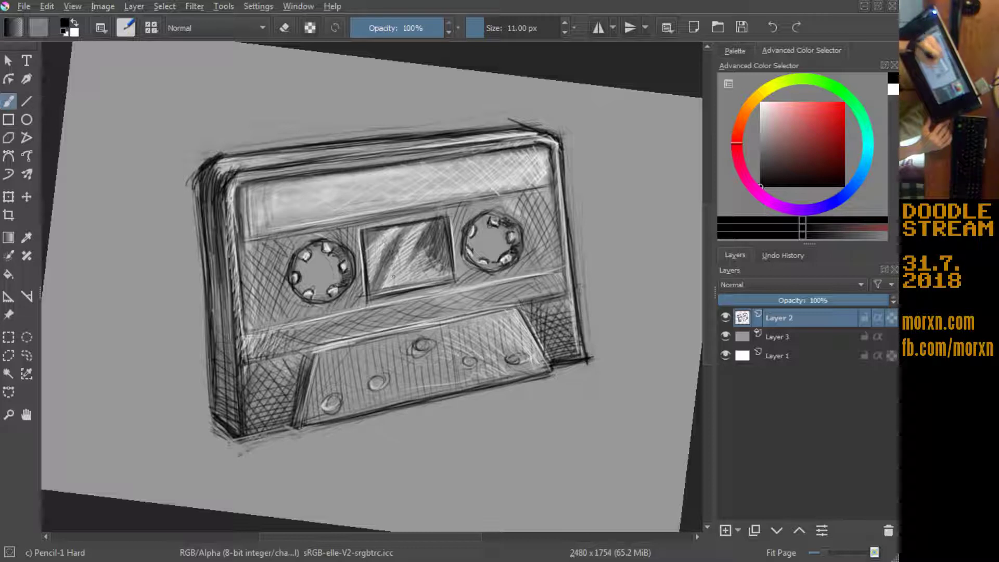
{"action": "mouse_move", "coordinate": [388, 221]}
{"action": "left_mouse_down"}
{"action": "mouse_move", "coordinate": [409, 265]}
{"action": "mouse_move", "coordinate": [404, 284]}
{"action": "left_mouse_up"}
{"action": "mouse_move", "coordinate": [388, 242]}
{"action": "left_mouse_down"}
{"action": "mouse_move", "coordinate": [371, 279]}
{"action": "mouse_move", "coordinate": [376, 257]}
{"action": "mouse_move", "coordinate": [390, 276]}
{"action": "mouse_move", "coordinate": [401, 267]}
{"action": "left_mouse_up"}
{"action": "left_click_drag", "start_coordinate": [409, 225], "coordinate": [408, 270]}
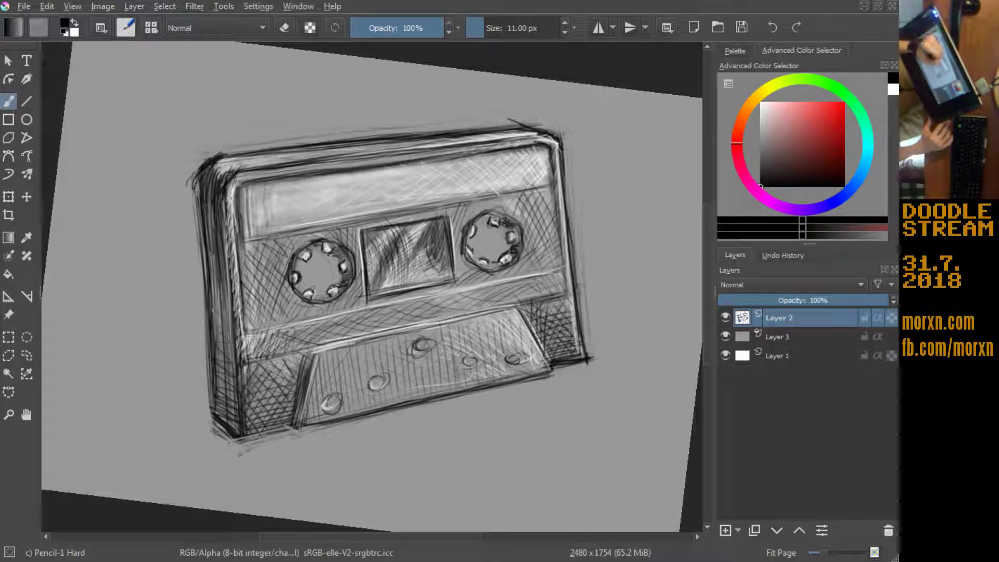
{"action": "left_click_drag", "start_coordinate": [408, 220], "coordinate": [388, 281]}
{"action": "mouse_move", "coordinate": [385, 232]}
{"action": "left_mouse_down"}
{"action": "mouse_move", "coordinate": [369, 281]}
{"action": "mouse_move", "coordinate": [364, 270]}
{"action": "left_mouse_up"}
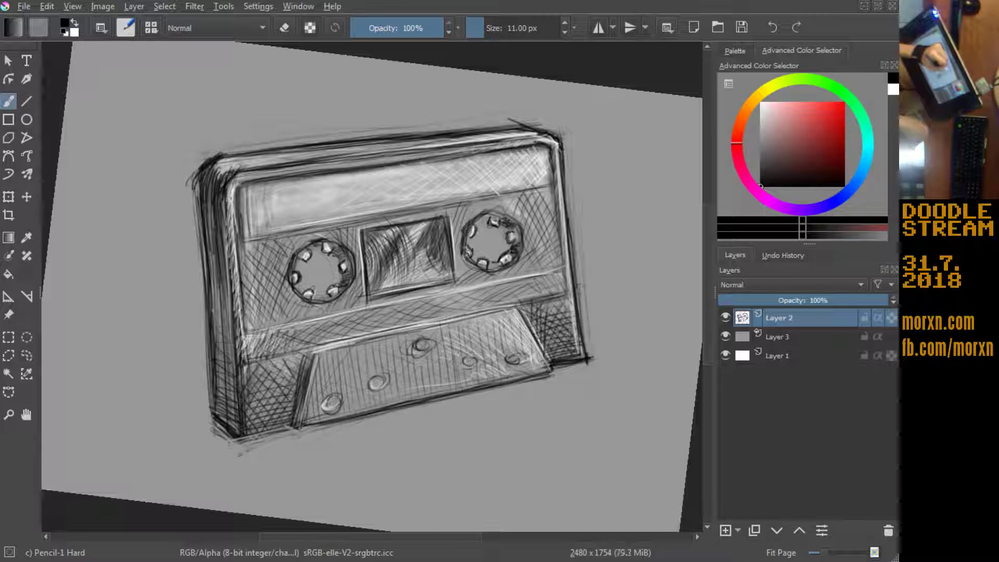
Step: Darken the rims of the right and left reels
{"action": "mouse_move", "coordinate": [479, 224]}
{"action": "left_mouse_down"}
{"action": "mouse_move", "coordinate": [475, 234]}
{"action": "mouse_move", "coordinate": [493, 215]}
{"action": "mouse_move", "coordinate": [523, 228]}
{"action": "mouse_move", "coordinate": [521, 257]}
{"action": "left_mouse_up"}
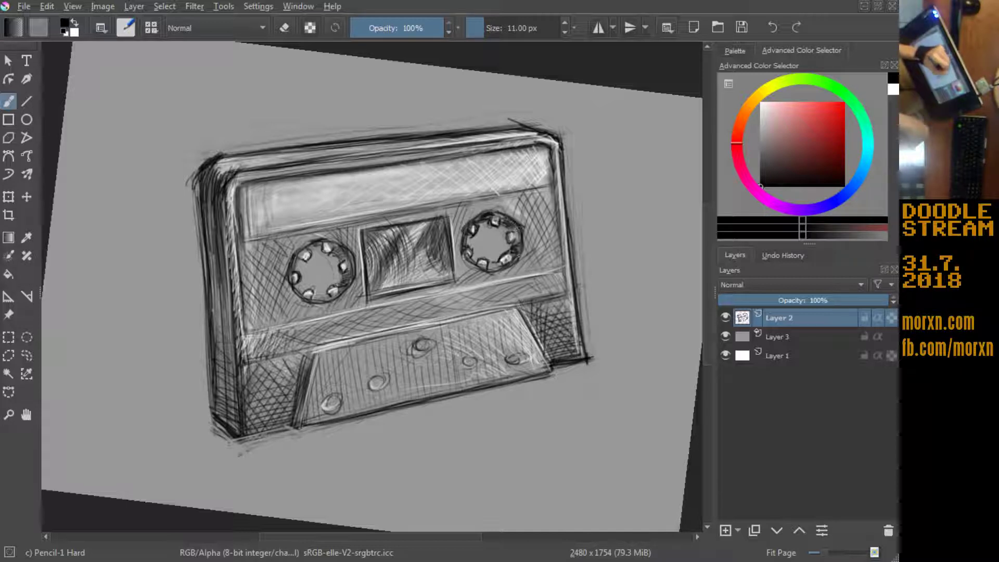
{"action": "left_click_drag", "start_coordinate": [515, 223], "coordinate": [512, 263]}
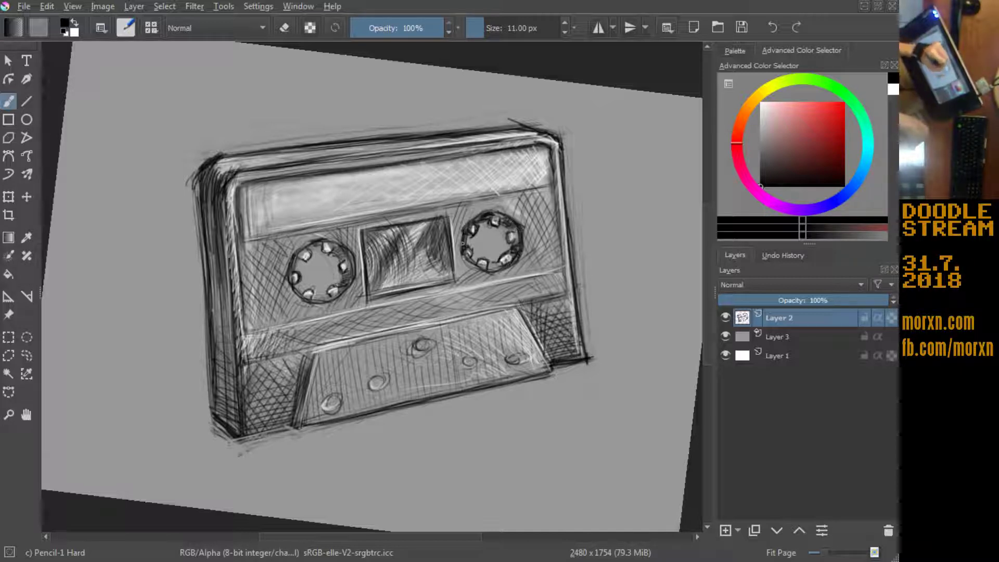
{"action": "left_click_drag", "start_coordinate": [462, 237], "coordinate": [479, 274]}
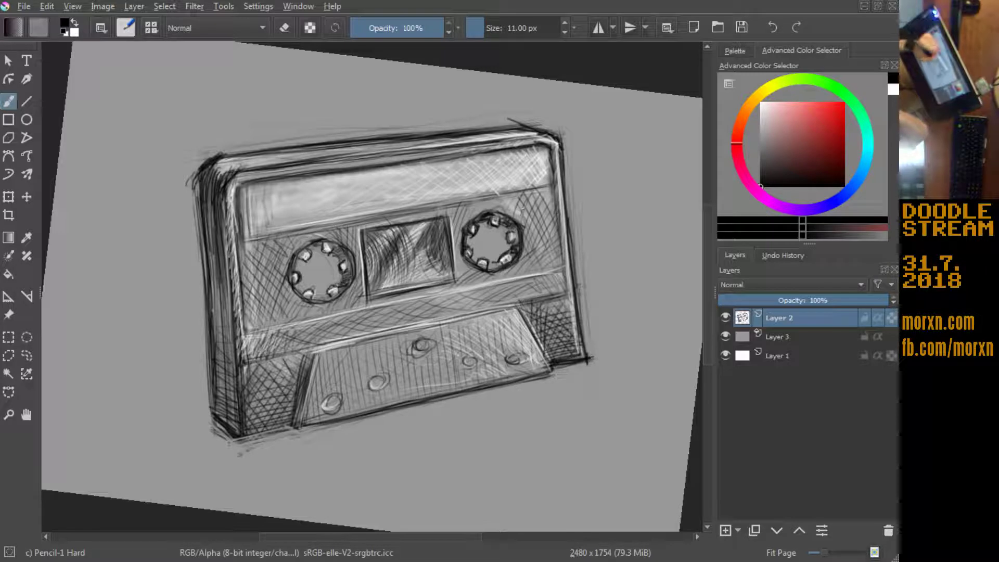
{"action": "left_click_drag", "start_coordinate": [349, 251], "coordinate": [356, 277]}
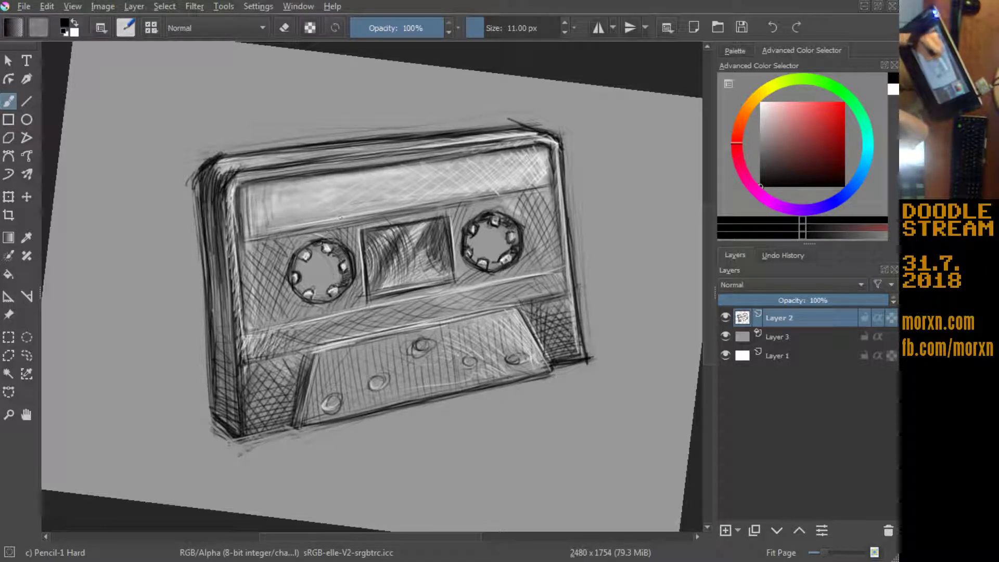
Step: Darken both reels' rims and crosshatch the body around the left reel
{"action": "mouse_move", "coordinate": [290, 283]}
{"action": "left_mouse_down"}
{"action": "mouse_move", "coordinate": [302, 298]}
{"action": "mouse_move", "coordinate": [361, 290]}
{"action": "mouse_move", "coordinate": [325, 298]}
{"action": "mouse_move", "coordinate": [296, 289]}
{"action": "left_mouse_up"}
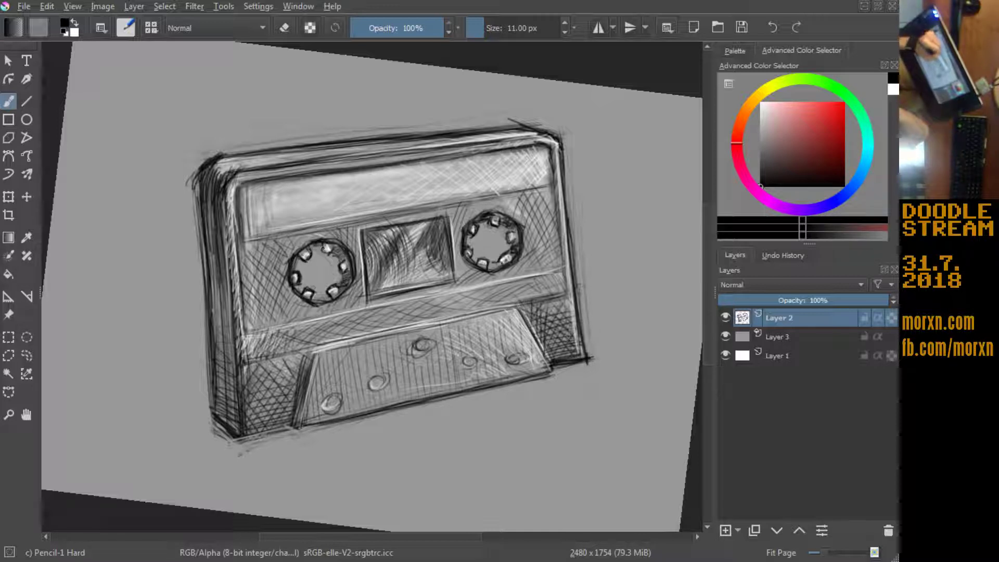
{"action": "left_click_drag", "start_coordinate": [322, 257], "coordinate": [336, 245]}
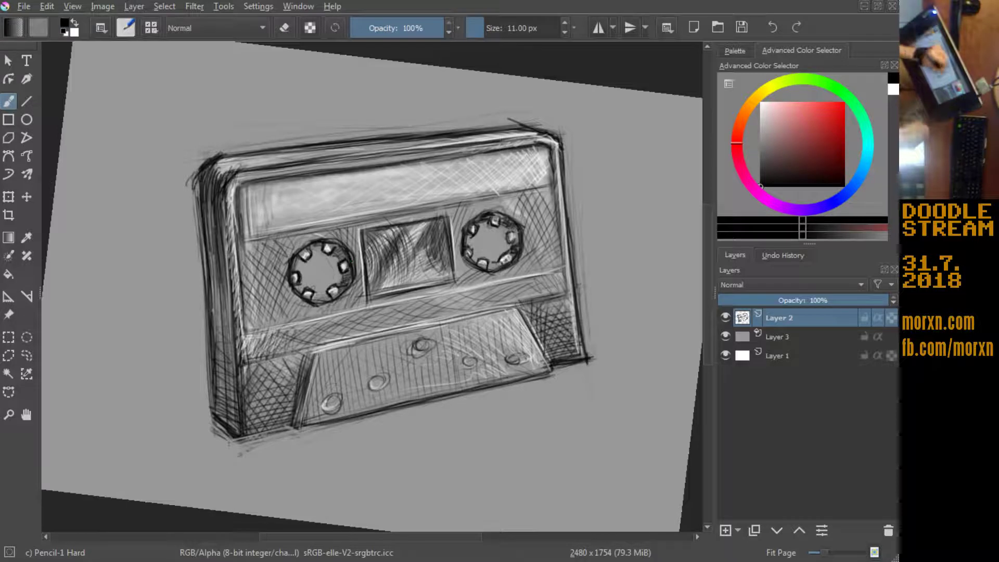
{"action": "mouse_move", "coordinate": [512, 227]}
{"action": "left_mouse_down"}
{"action": "mouse_move", "coordinate": [518, 244]}
{"action": "mouse_move", "coordinate": [502, 213]}
{"action": "left_mouse_up"}
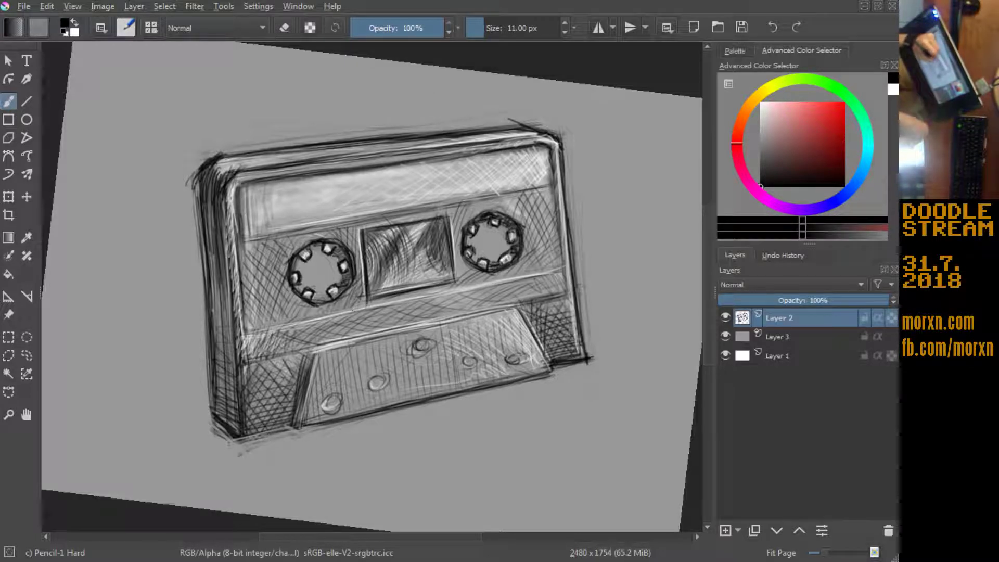
{"action": "left_click_drag", "start_coordinate": [359, 295], "coordinate": [349, 315]}
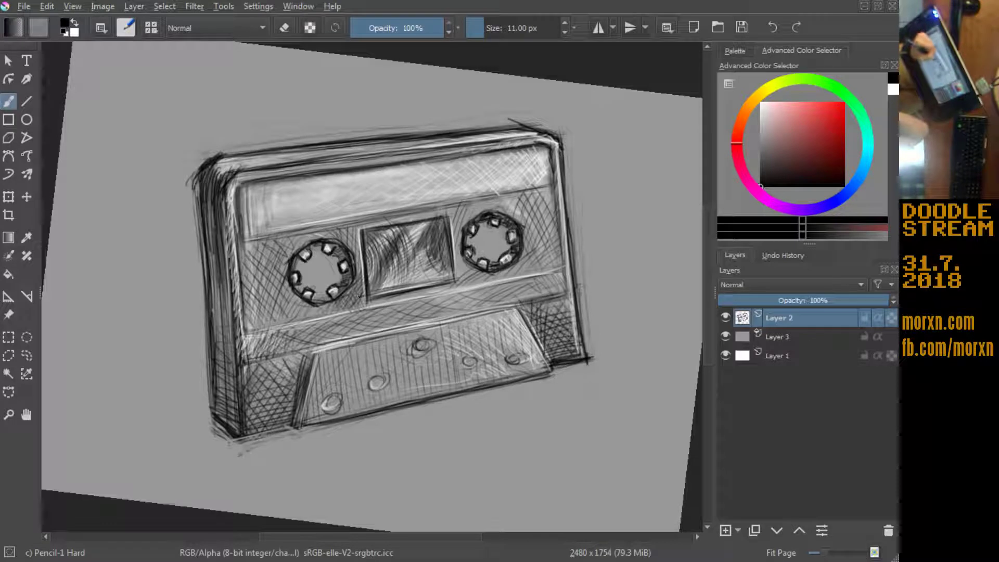
{"action": "mouse_move", "coordinate": [358, 239]}
{"action": "left_mouse_down"}
{"action": "mouse_move", "coordinate": [346, 254]}
{"action": "mouse_move", "coordinate": [303, 247]}
{"action": "left_mouse_up"}
{"action": "mouse_move", "coordinate": [311, 230]}
{"action": "left_mouse_down"}
{"action": "mouse_move", "coordinate": [288, 254]}
{"action": "mouse_move", "coordinate": [281, 248]}
{"action": "left_mouse_up"}
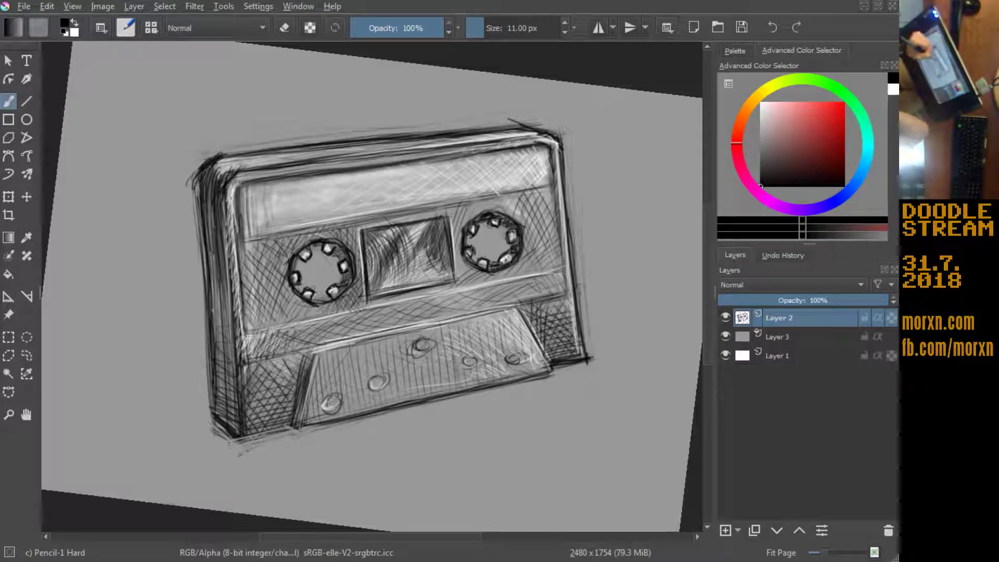
{"action": "mouse_move", "coordinate": [314, 296]}
{"action": "left_mouse_down"}
{"action": "mouse_move", "coordinate": [285, 318]}
{"action": "mouse_move", "coordinate": [237, 318]}
{"action": "left_mouse_up"}
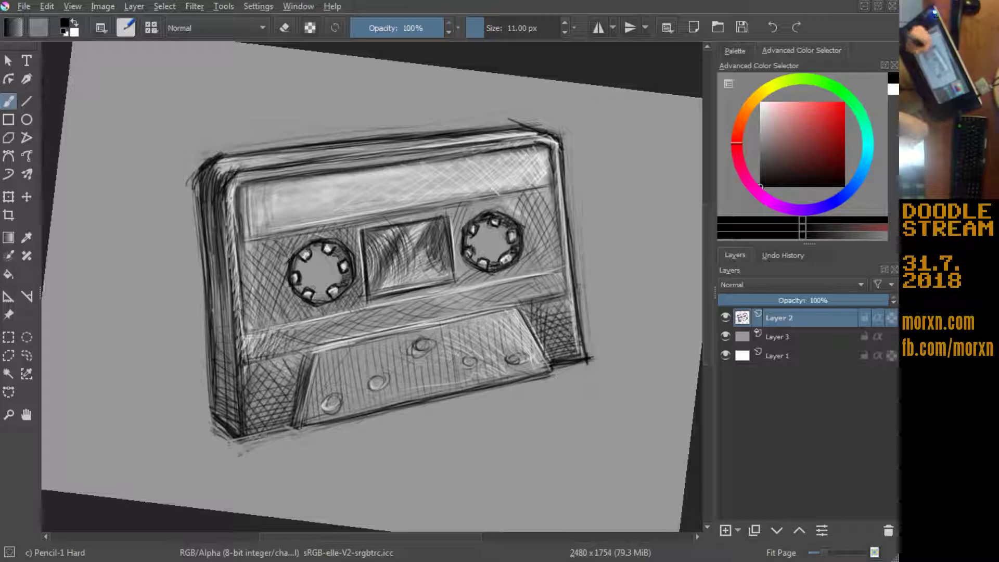
{"action": "left_click_drag", "start_coordinate": [276, 283], "coordinate": [255, 325]}
{"action": "mouse_move", "coordinate": [267, 259]}
{"action": "left_mouse_down"}
{"action": "mouse_move", "coordinate": [250, 298]}
{"action": "mouse_move", "coordinate": [238, 283]}
{"action": "left_mouse_up"}
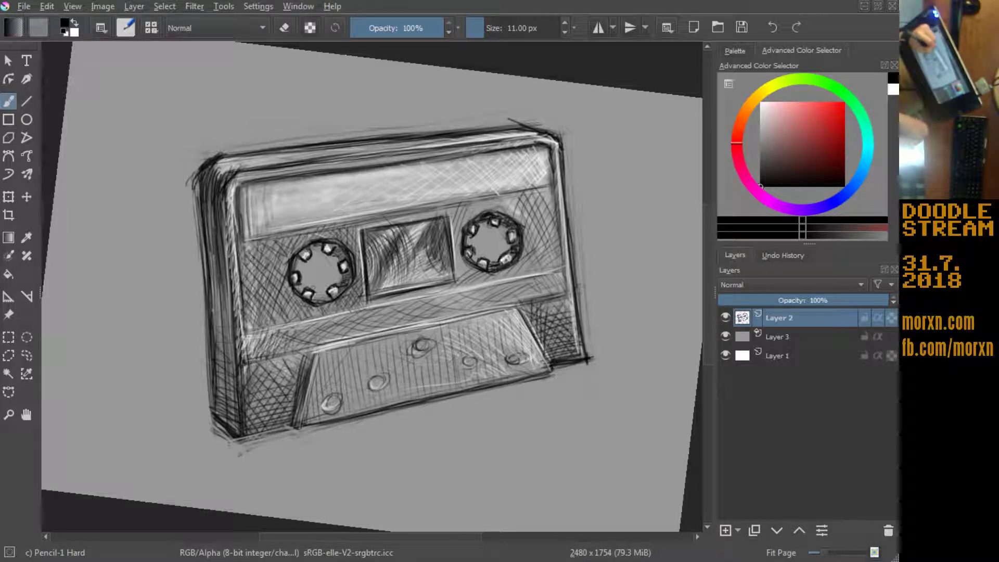
Step: Crosshatch the body around the right reel and darken the top-left edge
{"action": "mouse_move", "coordinate": [453, 223]}
{"action": "left_mouse_down"}
{"action": "mouse_move", "coordinate": [510, 201]}
{"action": "mouse_move", "coordinate": [501, 207]}
{"action": "left_mouse_up"}
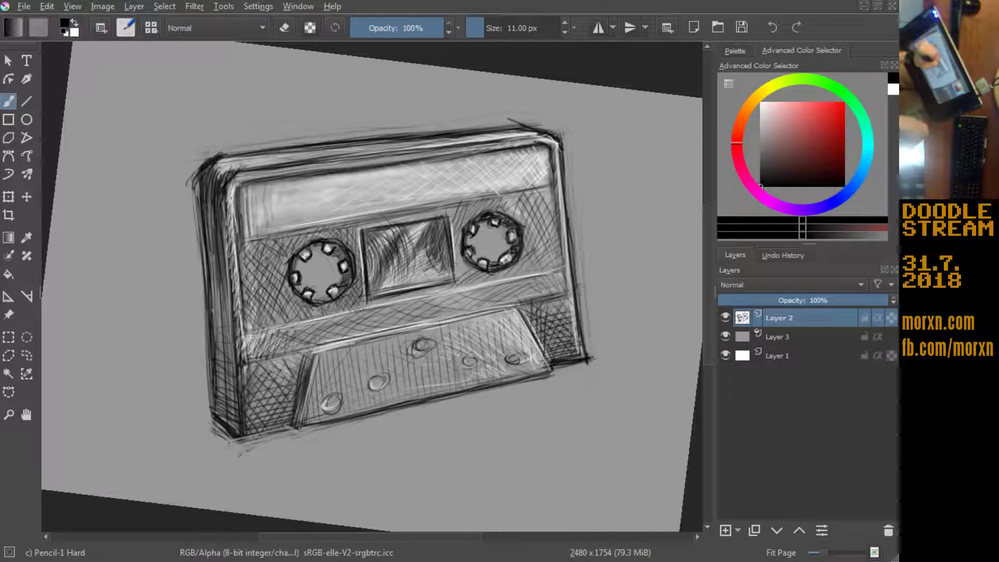
{"action": "left_click_drag", "start_coordinate": [471, 248], "coordinate": [450, 285]}
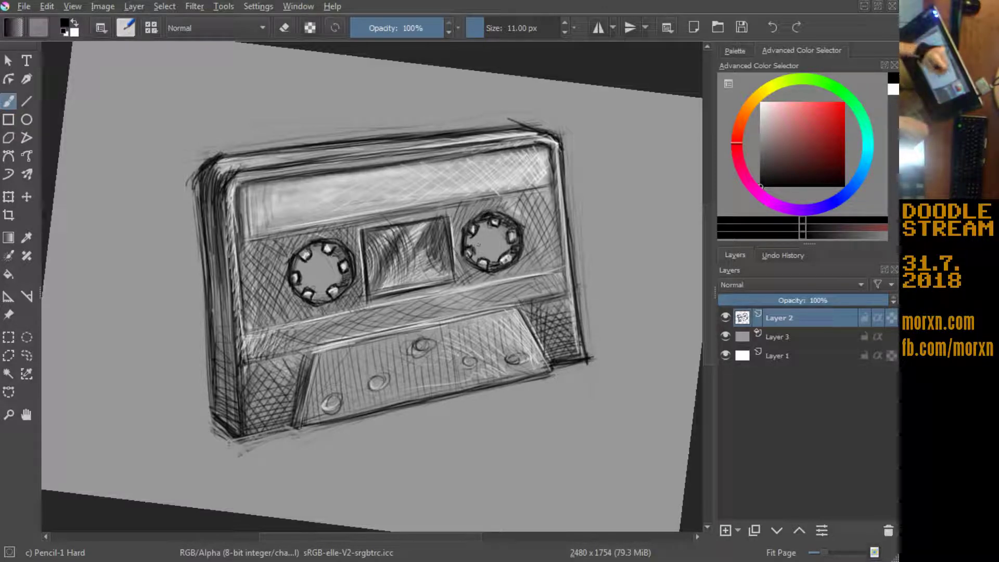
{"action": "left_click_drag", "start_coordinate": [552, 246], "coordinate": [533, 272]}
{"action": "left_click_drag", "start_coordinate": [545, 221], "coordinate": [534, 269]}
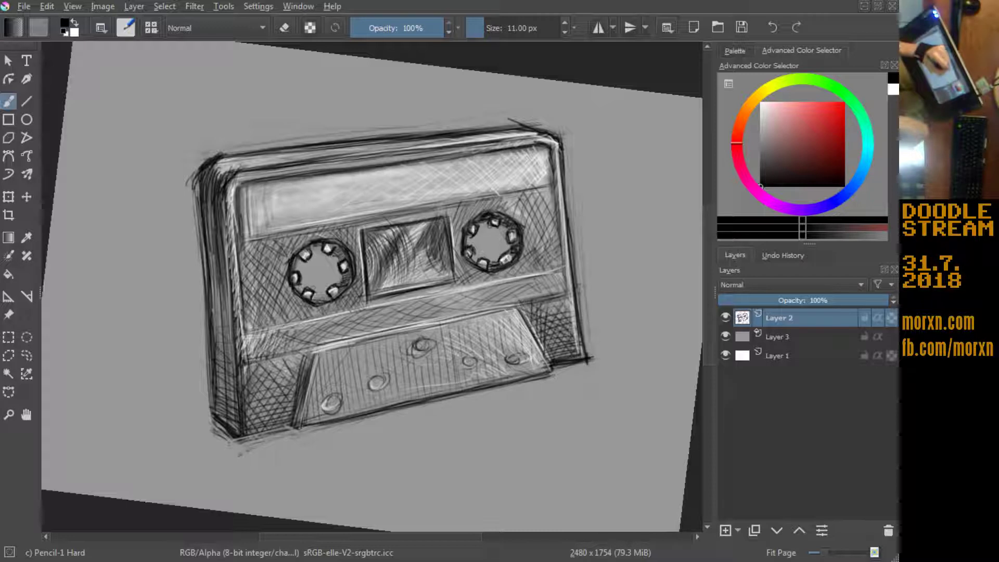
{"action": "left_click_drag", "start_coordinate": [551, 224], "coordinate": [536, 255]}
{"action": "left_click_drag", "start_coordinate": [546, 204], "coordinate": [520, 224]}
{"action": "mouse_move", "coordinate": [531, 187]}
{"action": "left_mouse_down"}
{"action": "mouse_move", "coordinate": [507, 216]}
{"action": "mouse_move", "coordinate": [451, 211]}
{"action": "mouse_move", "coordinate": [446, 223]}
{"action": "left_mouse_up"}
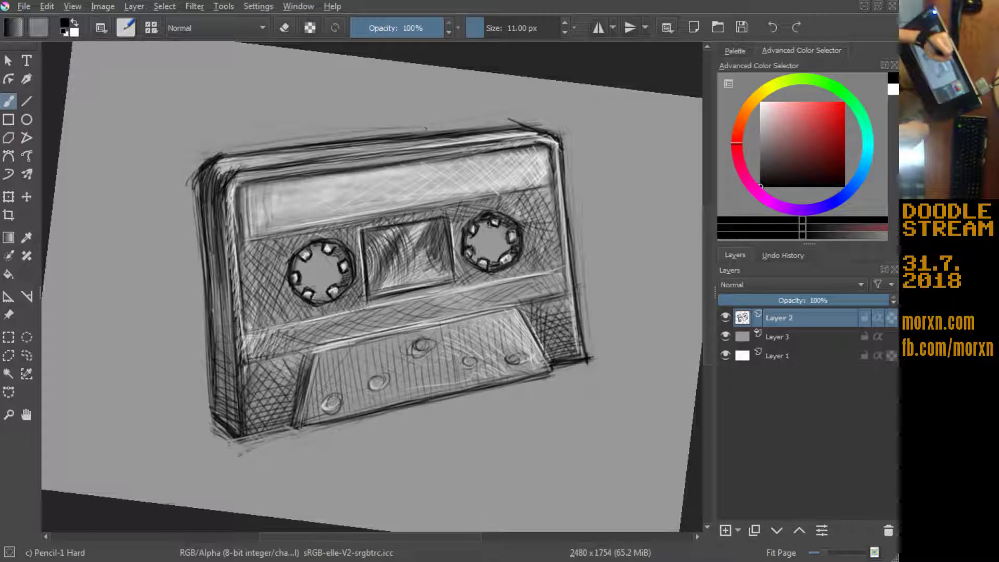
{"action": "left_click_drag", "start_coordinate": [229, 165], "coordinate": [317, 149]}
Step: Erase along the overly dark top-left edge line, then resume painting in black
{"action": "key", "text": "e"}
{"action": "left_click_drag", "start_coordinate": [209, 162], "coordinate": [425, 134]}
{"action": "left_click_drag", "start_coordinate": [319, 145], "coordinate": [420, 134]}
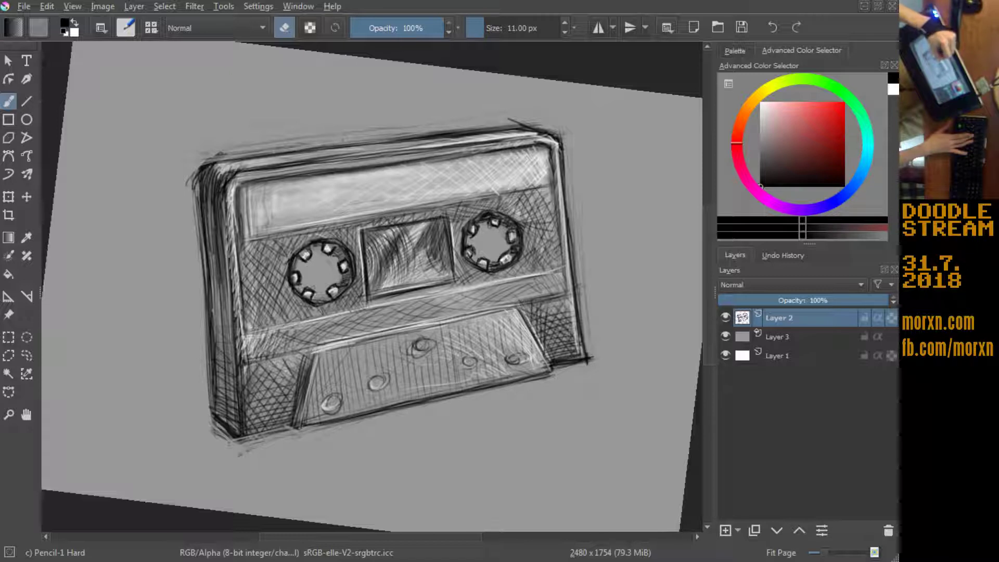
{"action": "mouse_move", "coordinate": [248, 152]}
{"action": "left_mouse_down"}
{"action": "mouse_move", "coordinate": [499, 125]}
{"action": "mouse_move", "coordinate": [426, 136]}
{"action": "left_mouse_up"}
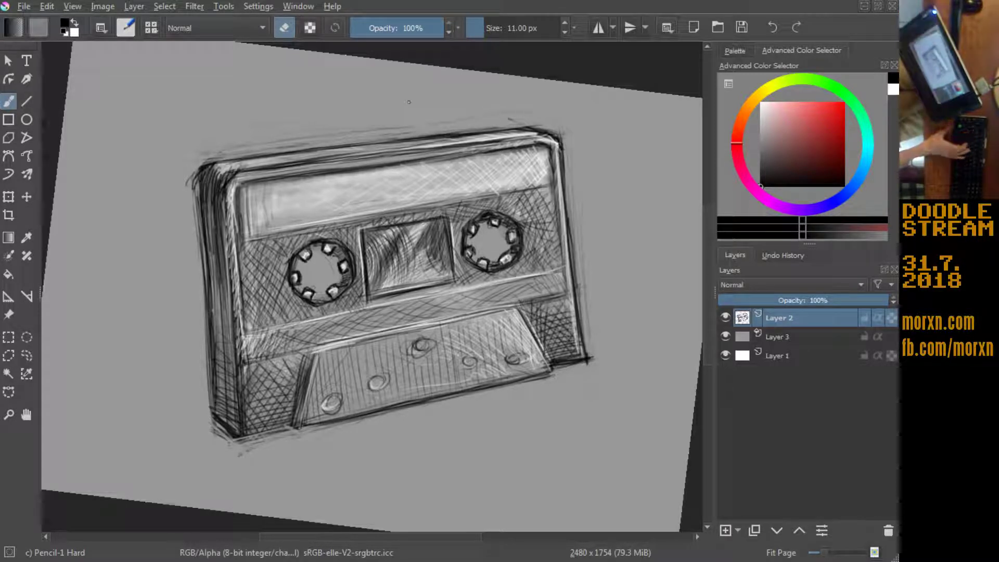
{"action": "key", "text": "e"}
{"action": "key", "text": "x"}
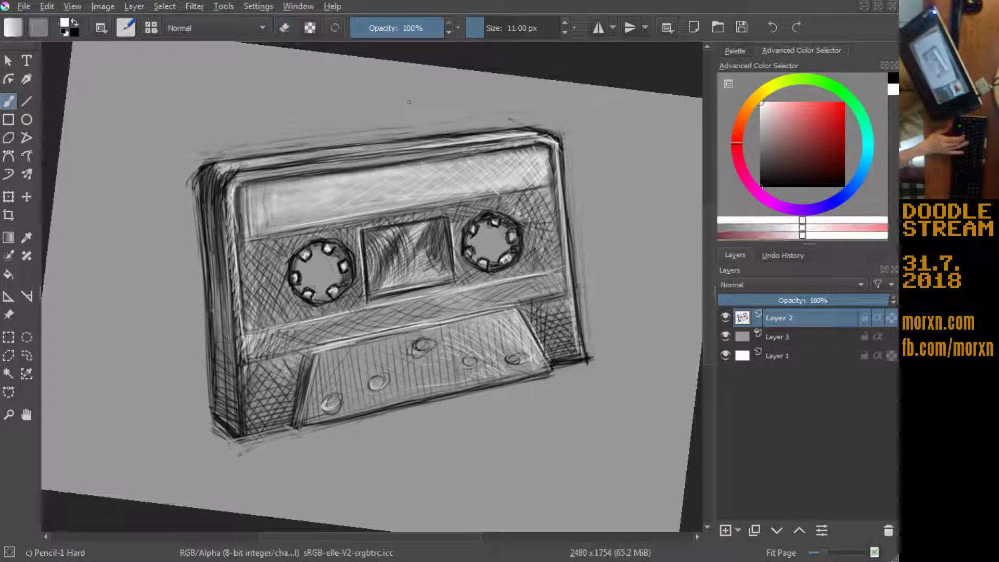
{"action": "key", "text": "x"}
{"action": "mouse_move", "coordinate": [174, 107]}
{"action": "left_mouse_down"}
{"action": "mouse_move", "coordinate": [226, 394]}
{"action": "mouse_move", "coordinate": [148, 116]}
{"action": "mouse_move", "coordinate": [236, 72]}
{"action": "mouse_move", "coordinate": [245, 166]}
{"action": "left_mouse_up"}
Step: Reinforce the cassette's left edge outline and top-left corner in black
{"action": "left_click_drag", "start_coordinate": [246, 100], "coordinate": [244, 216]}
{"action": "left_click_drag", "start_coordinate": [247, 95], "coordinate": [247, 132]}
{"action": "left_click_drag", "start_coordinate": [244, 186], "coordinate": [244, 215]}
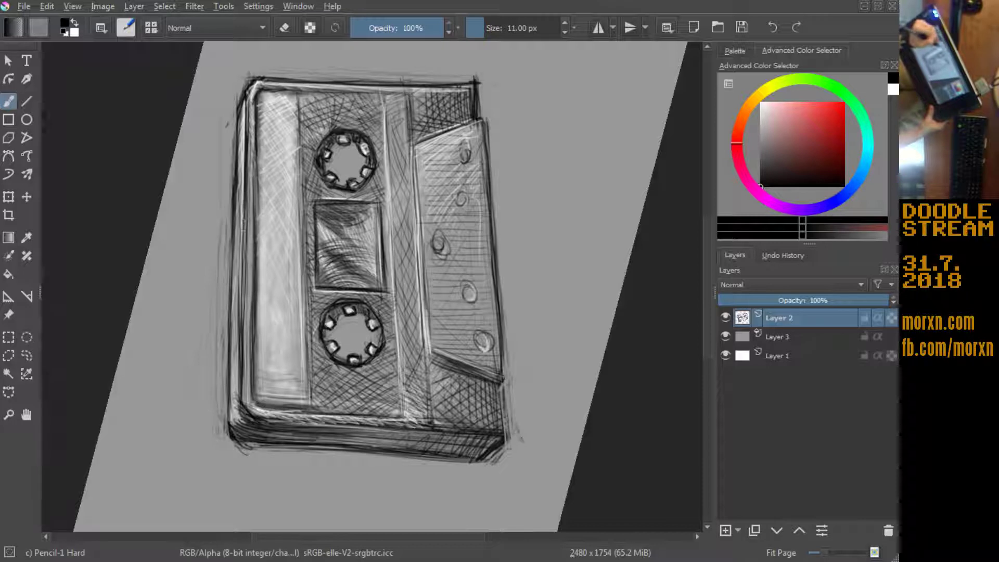
{"action": "left_click_drag", "start_coordinate": [243, 117], "coordinate": [243, 208]}
{"action": "left_click_drag", "start_coordinate": [243, 203], "coordinate": [243, 220]}
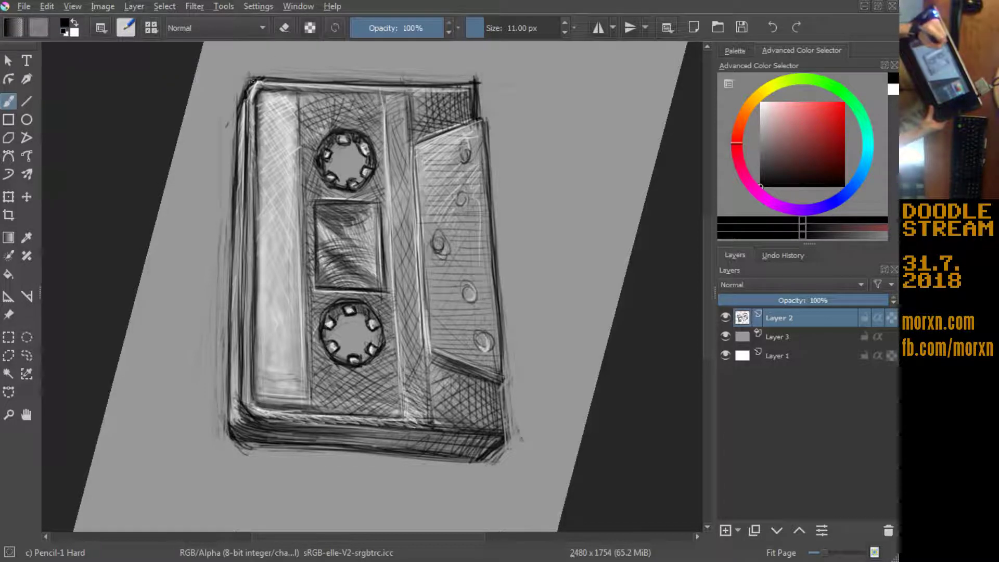
{"action": "mouse_move", "coordinate": [254, 81]}
{"action": "left_mouse_down"}
{"action": "mouse_move", "coordinate": [245, 106]}
{"action": "mouse_move", "coordinate": [247, 96]}
{"action": "left_mouse_up"}
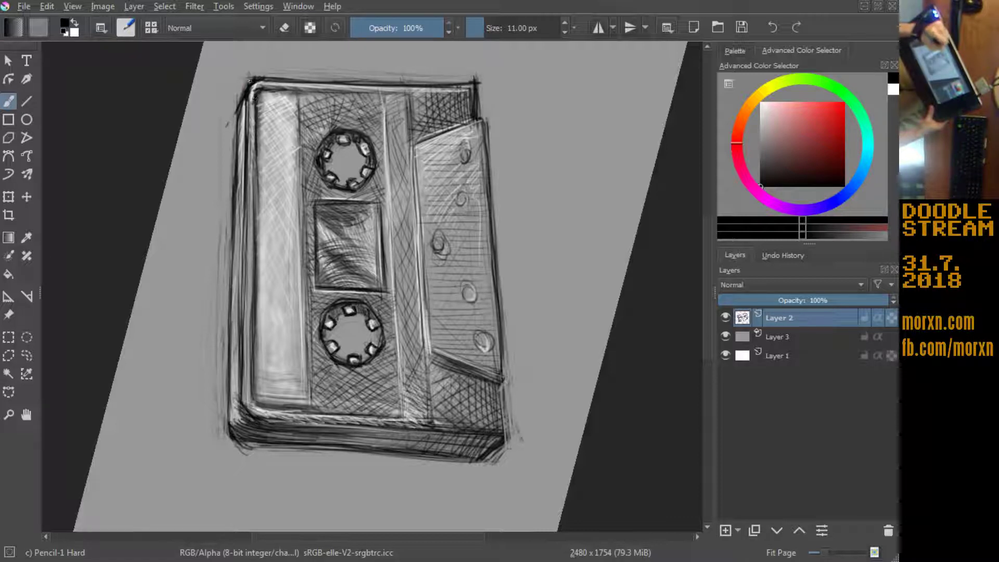
Step: Add white highlights at the cassette's top-left corner
{"action": "key", "text": "x"}
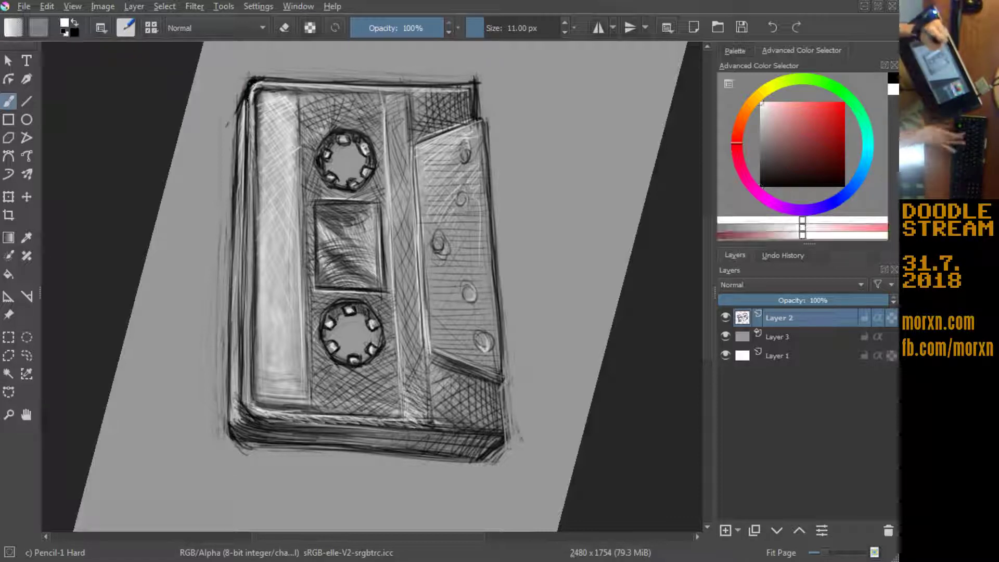
{"action": "left_click_drag", "start_coordinate": [251, 81], "coordinate": [255, 84]}
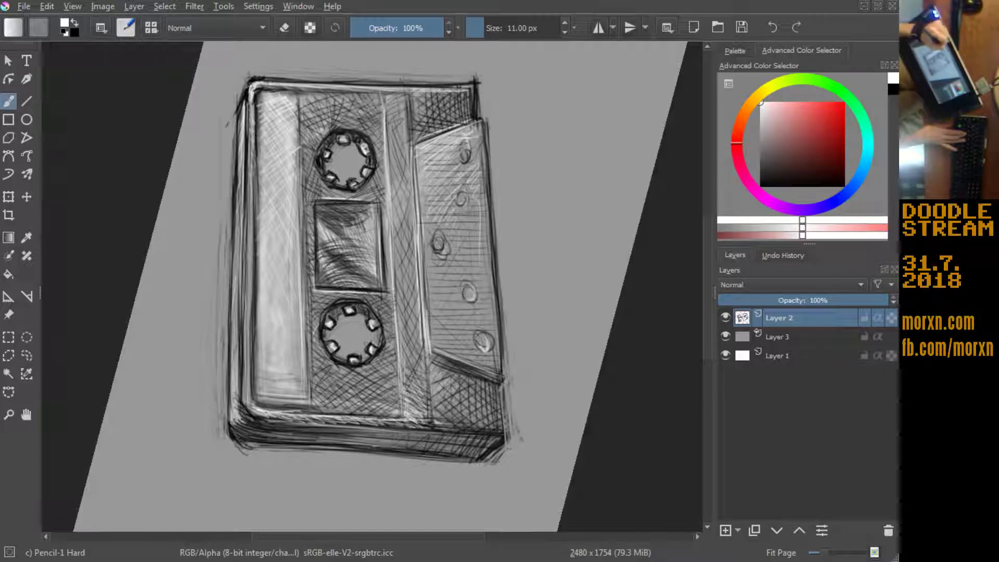
{"action": "left_click_drag", "start_coordinate": [250, 87], "coordinate": [242, 105]}
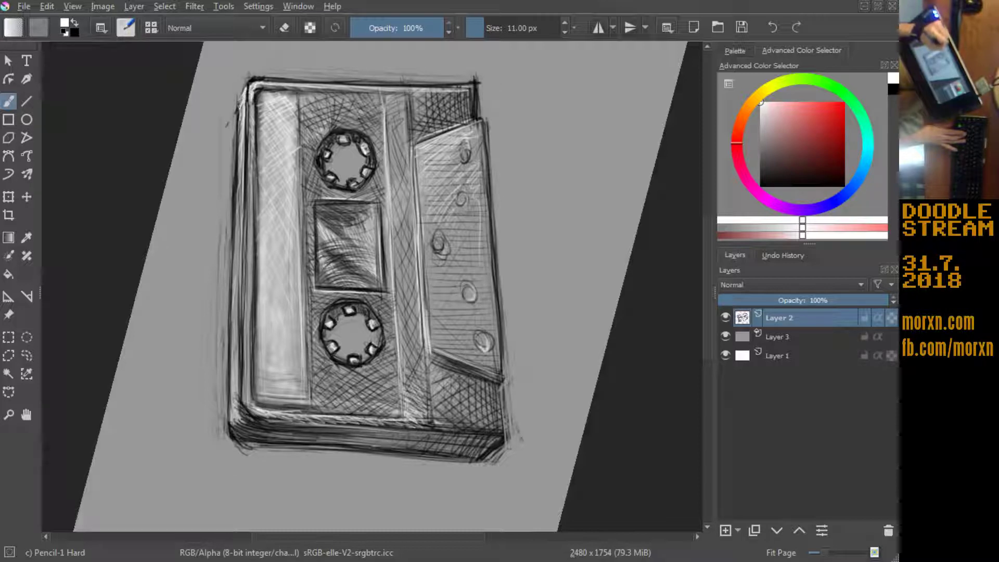
{"action": "key", "text": "x"}
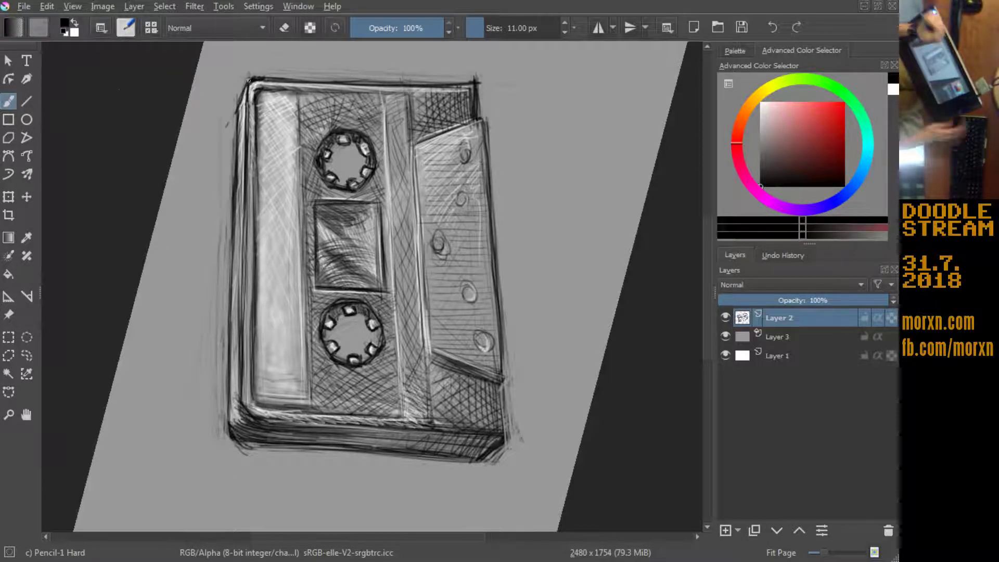
Step: Add a small dark mark on the lower edge and white hatching along the upper-right edge
{"action": "mouse_move", "coordinate": [107, 205]}
{"action": "left_mouse_down"}
{"action": "mouse_move", "coordinate": [85, 357]}
{"action": "mouse_move", "coordinate": [218, 510]}
{"action": "left_mouse_up"}
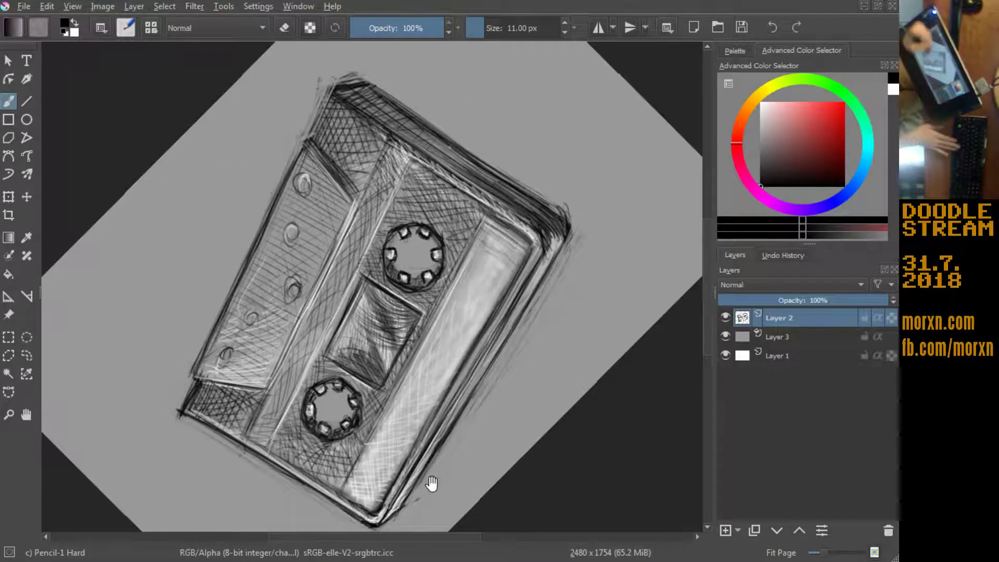
{"action": "left_click_drag", "start_coordinate": [433, 482], "coordinate": [448, 412]}
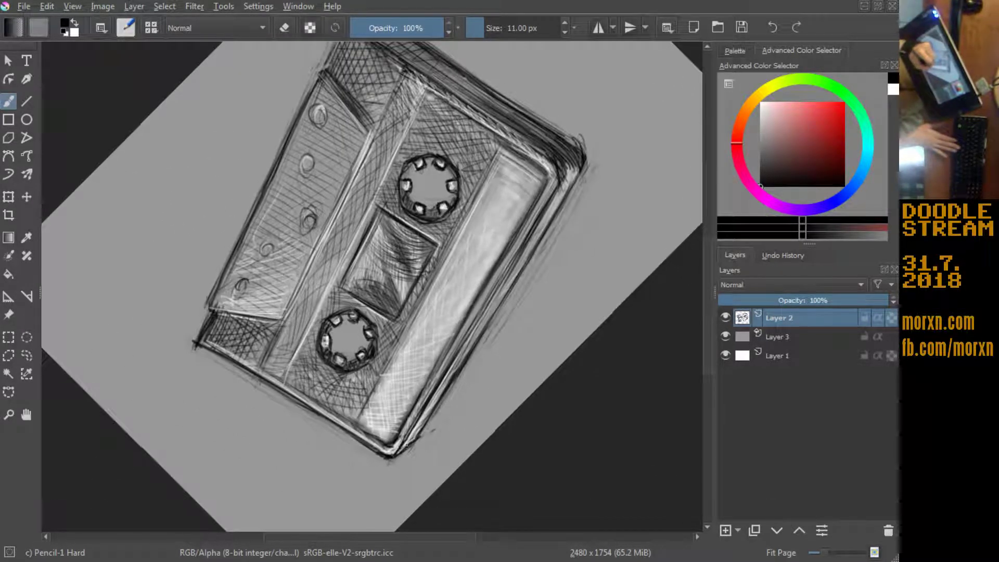
{"action": "left_click_drag", "start_coordinate": [414, 437], "coordinate": [421, 422]}
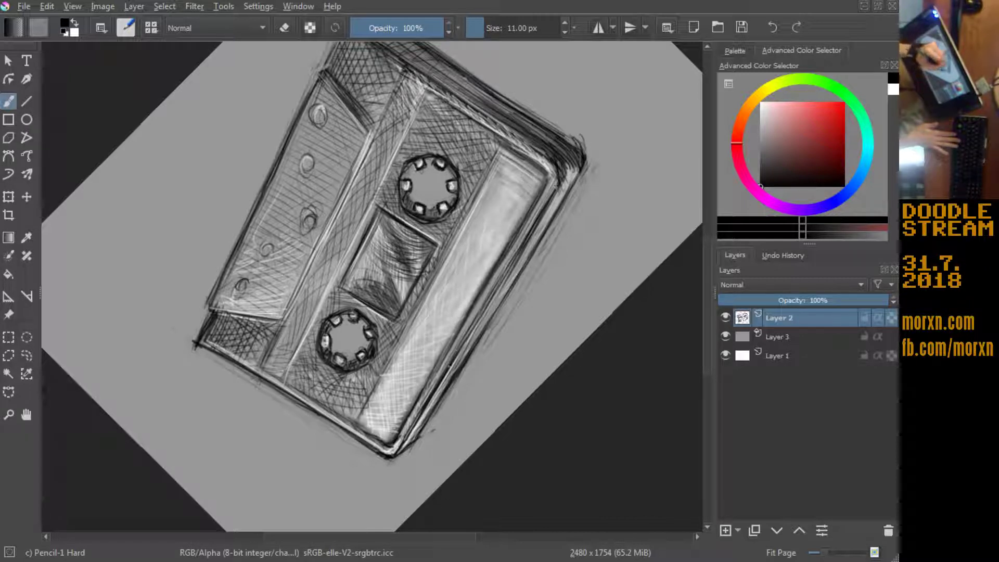
{"action": "key", "text": "x"}
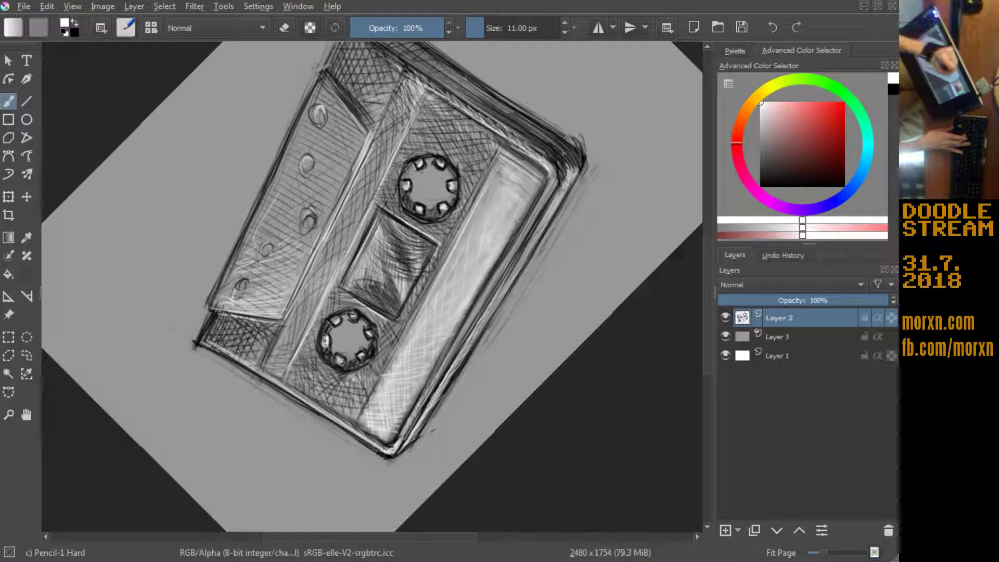
{"action": "left_click_drag", "start_coordinate": [565, 169], "coordinate": [580, 152]}
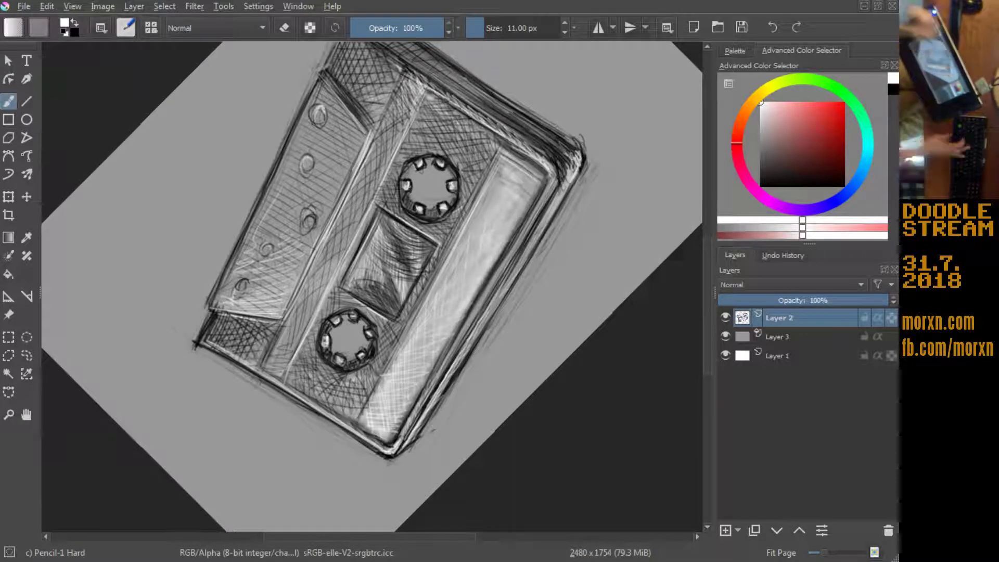
{"action": "left_click", "coordinate": [151, 27]}
Step: Choose the Basic-5 Size Opacity brush at about 58% opacity and lightly hatch the lower-right and left edges
{"action": "left_click", "coordinate": [366, 86]}
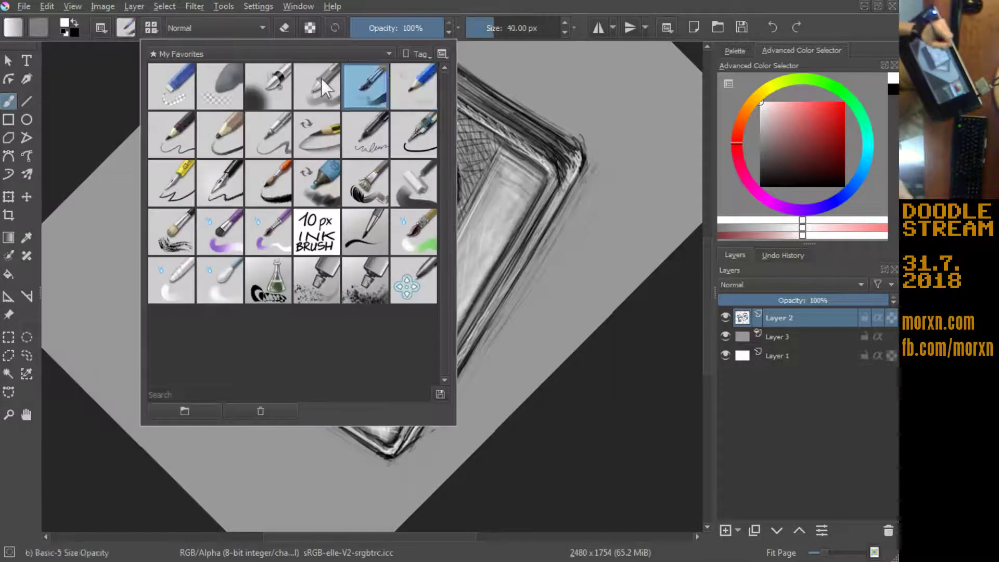
{"action": "left_click", "coordinate": [406, 23]}
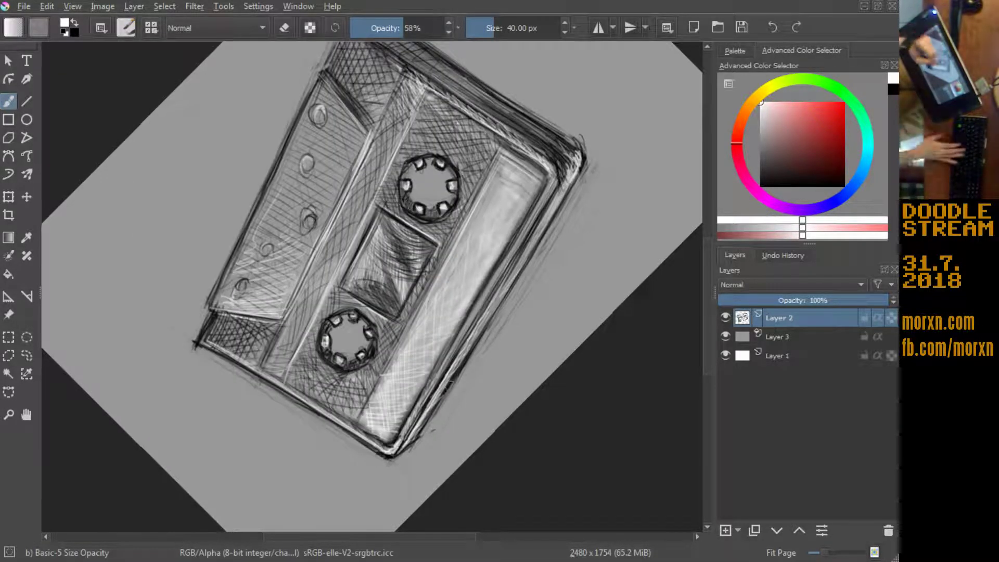
{"action": "left_click_drag", "start_coordinate": [409, 444], "coordinate": [540, 230]}
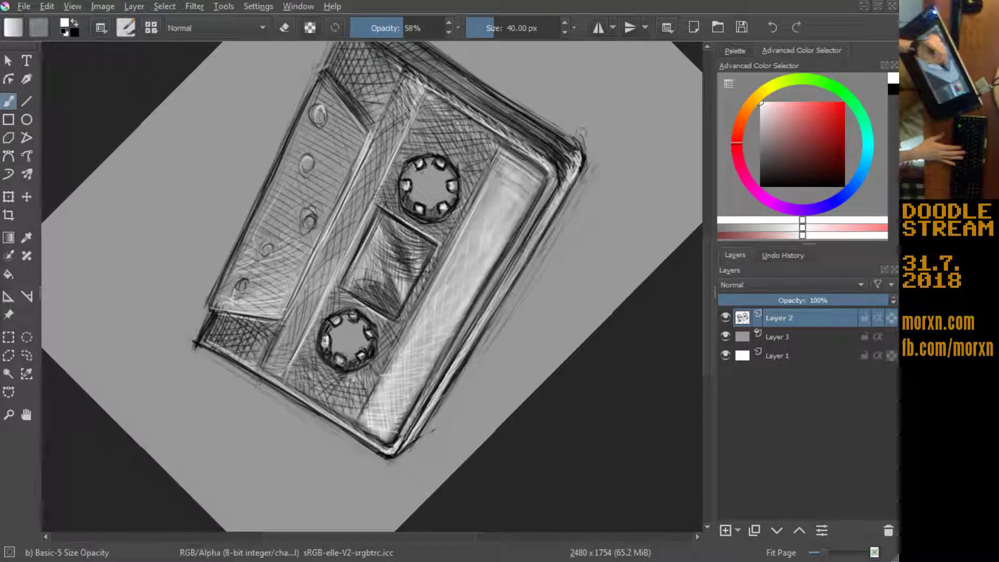
{"action": "key", "text": "5"}
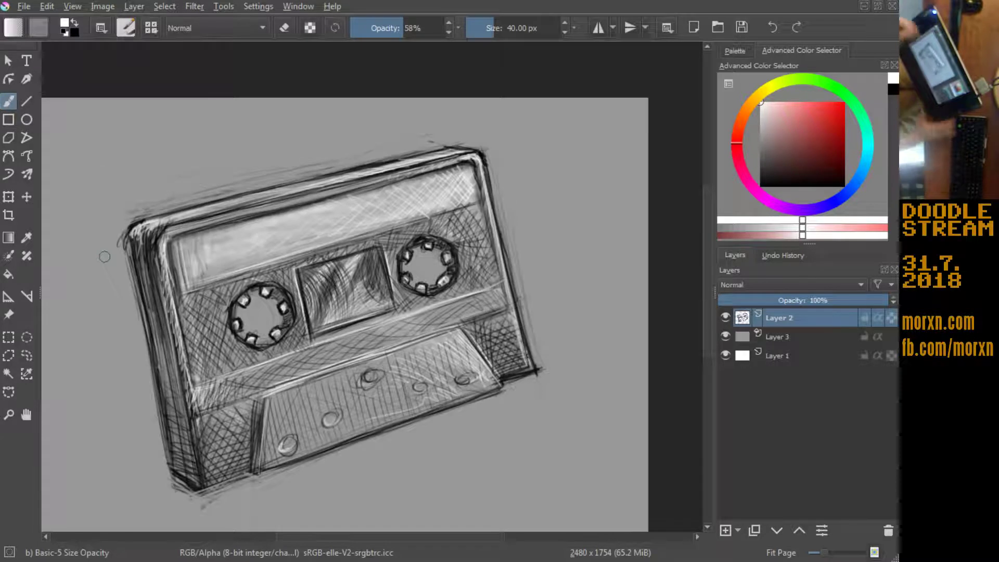
{"action": "mouse_move", "coordinate": [153, 224]}
{"action": "left_mouse_down"}
{"action": "mouse_move", "coordinate": [144, 269]}
{"action": "mouse_move", "coordinate": [134, 237]}
{"action": "mouse_move", "coordinate": [159, 322]}
{"action": "left_mouse_up"}
{"action": "mouse_move", "coordinate": [146, 251]}
{"action": "left_mouse_down"}
{"action": "mouse_move", "coordinate": [156, 290]}
{"action": "mouse_move", "coordinate": [154, 280]}
{"action": "left_mouse_up"}
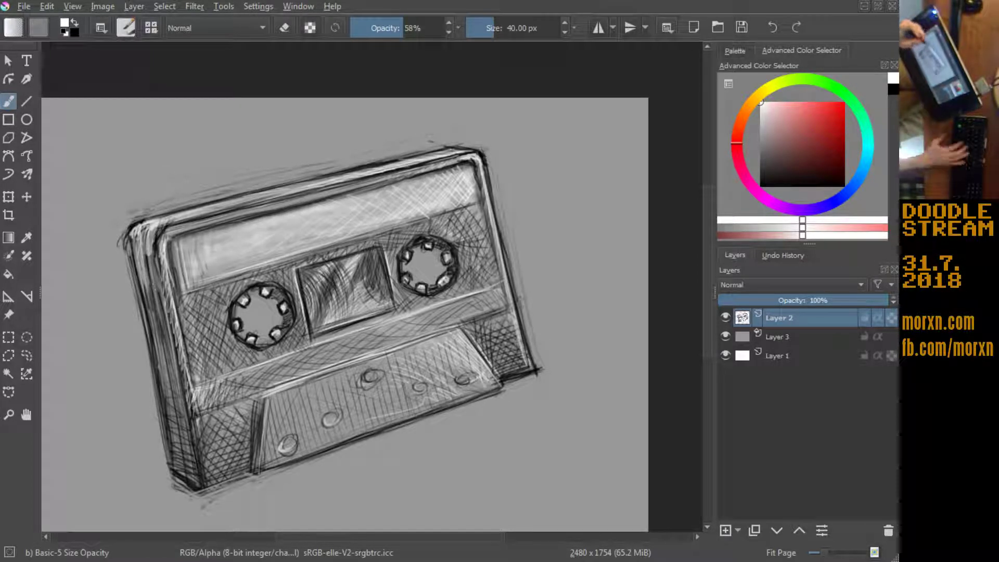
Step: Darken the cassette's lower-left corner and edge with black strokes
{"action": "key", "text": "x"}
{"action": "mouse_move", "coordinate": [180, 369]}
{"action": "left_mouse_down"}
{"action": "mouse_move", "coordinate": [188, 483]}
{"action": "mouse_move", "coordinate": [177, 376]}
{"action": "left_mouse_up"}
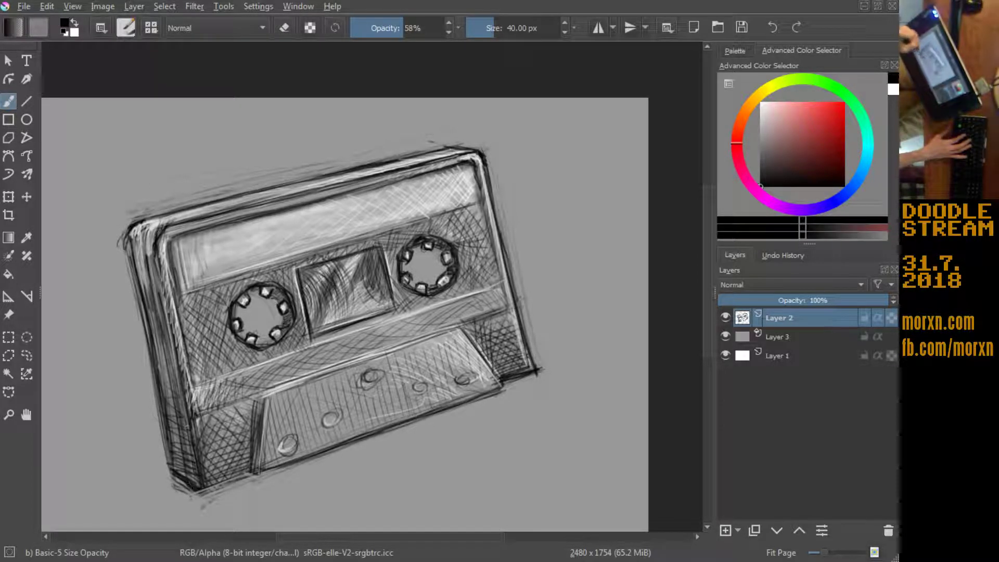
{"action": "left_click_drag", "start_coordinate": [190, 430], "coordinate": [165, 353]}
{"action": "left_click_drag", "start_coordinate": [174, 463], "coordinate": [160, 359]}
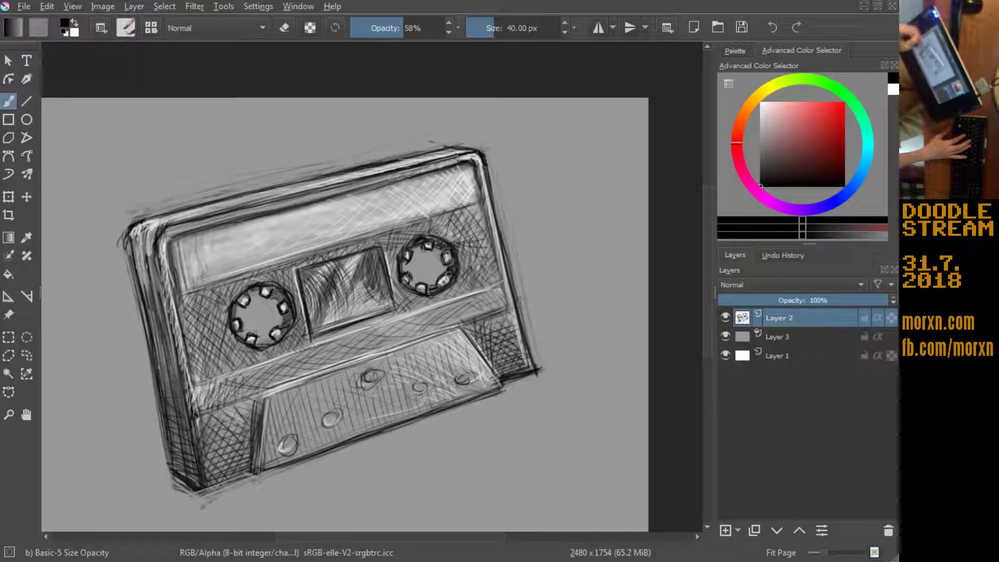
Step: Add white highlights along the left edge, upper-left corner, top edge and right edge
{"action": "key", "text": "x"}
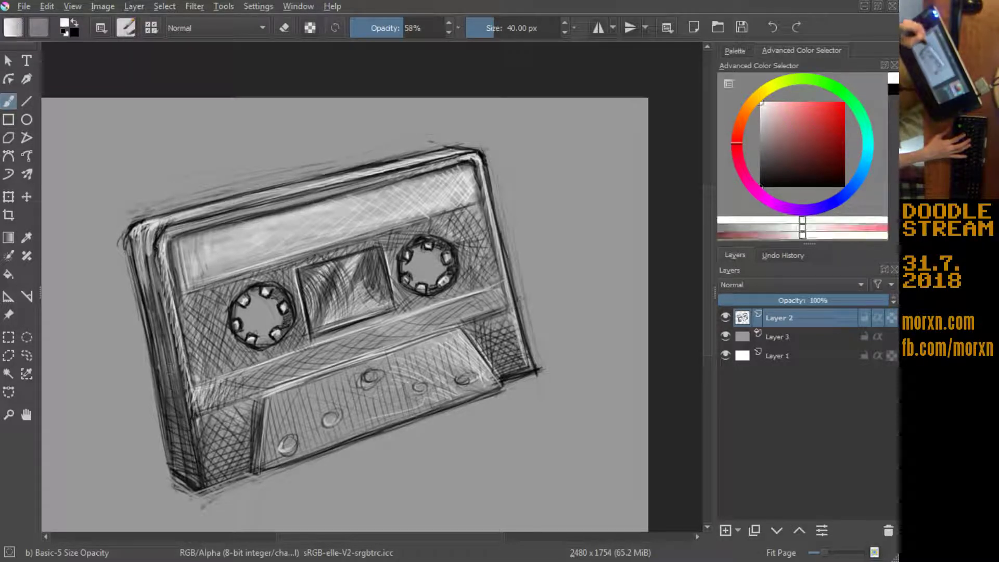
{"action": "left_click_drag", "start_coordinate": [160, 250], "coordinate": [180, 351]}
{"action": "left_click_drag", "start_coordinate": [169, 291], "coordinate": [192, 416]}
{"action": "mouse_move", "coordinate": [164, 268]}
{"action": "left_mouse_down"}
{"action": "mouse_move", "coordinate": [192, 411]}
{"action": "mouse_move", "coordinate": [179, 377]}
{"action": "left_mouse_up"}
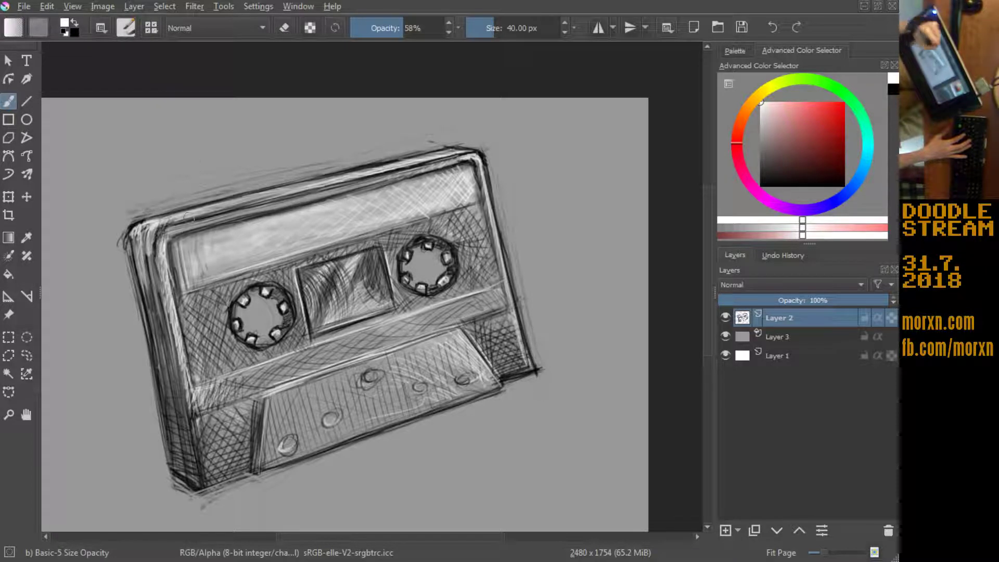
{"action": "mouse_move", "coordinate": [149, 229]}
{"action": "left_mouse_down"}
{"action": "mouse_move", "coordinate": [179, 241]}
{"action": "mouse_move", "coordinate": [179, 229]}
{"action": "mouse_move", "coordinate": [347, 184]}
{"action": "left_mouse_up"}
{"action": "left_click_drag", "start_coordinate": [172, 225], "coordinate": [449, 157]}
{"action": "left_click_drag", "start_coordinate": [388, 173], "coordinate": [472, 151]}
{"action": "mouse_move", "coordinate": [383, 173]}
{"action": "left_mouse_down"}
{"action": "mouse_move", "coordinate": [457, 148]}
{"action": "mouse_move", "coordinate": [479, 151]}
{"action": "left_mouse_up"}
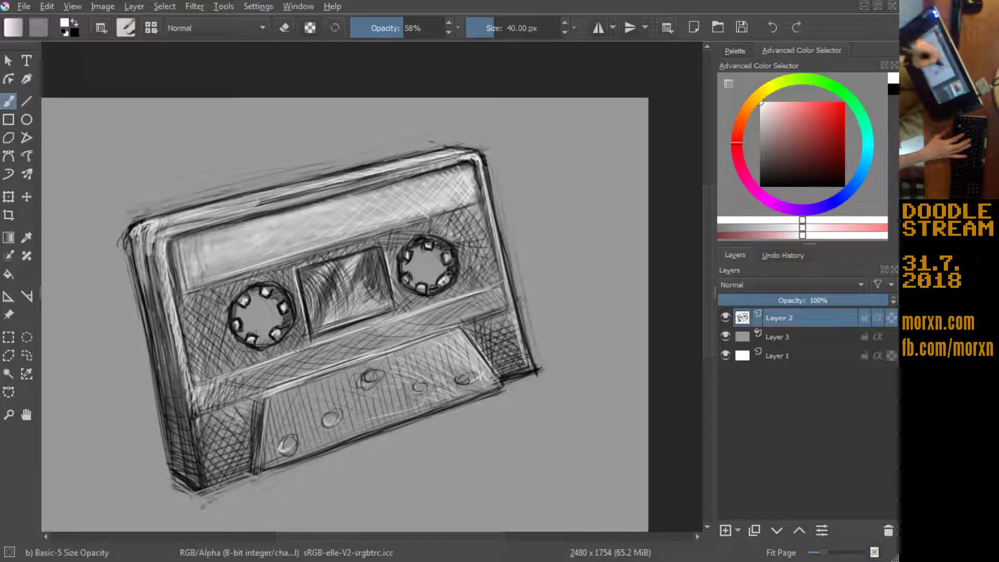
{"action": "mouse_move", "coordinate": [486, 190]}
{"action": "left_mouse_down"}
{"action": "mouse_move", "coordinate": [499, 281]}
{"action": "mouse_move", "coordinate": [523, 334]}
{"action": "left_mouse_up"}
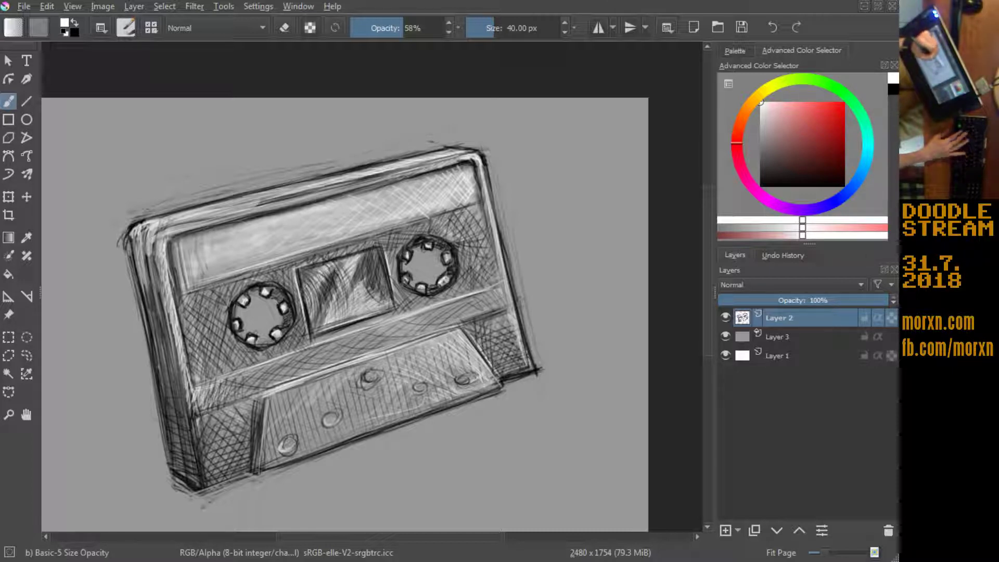
Step: Darken the centre tape window, then brighten the label with white hatching using a ~120 px brush
{"action": "key", "text": "x"}
{"action": "mouse_move", "coordinate": [359, 292]}
{"action": "left_mouse_down"}
{"action": "mouse_move", "coordinate": [367, 268]}
{"action": "mouse_move", "coordinate": [358, 256]}
{"action": "left_mouse_up"}
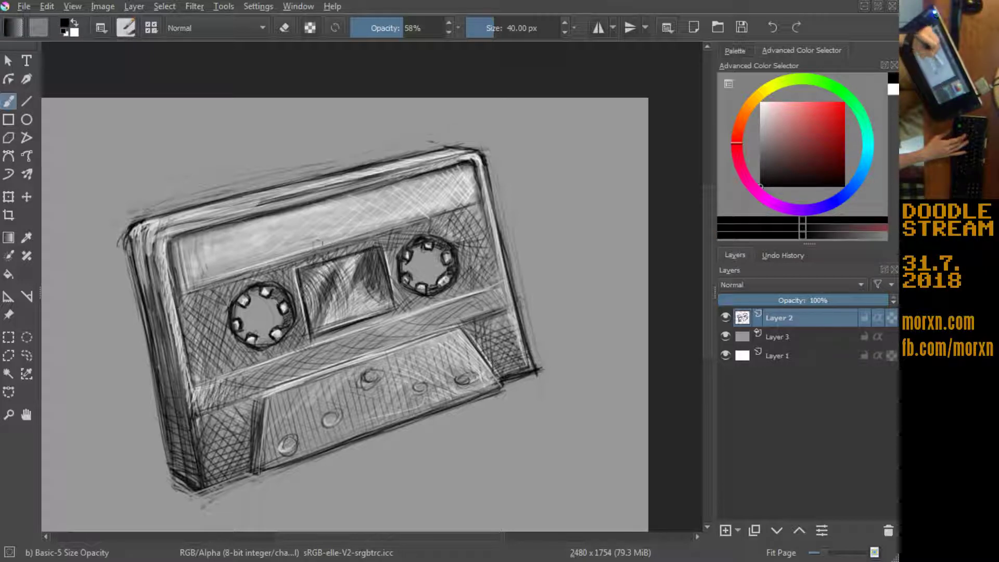
{"action": "key", "text": "x"}
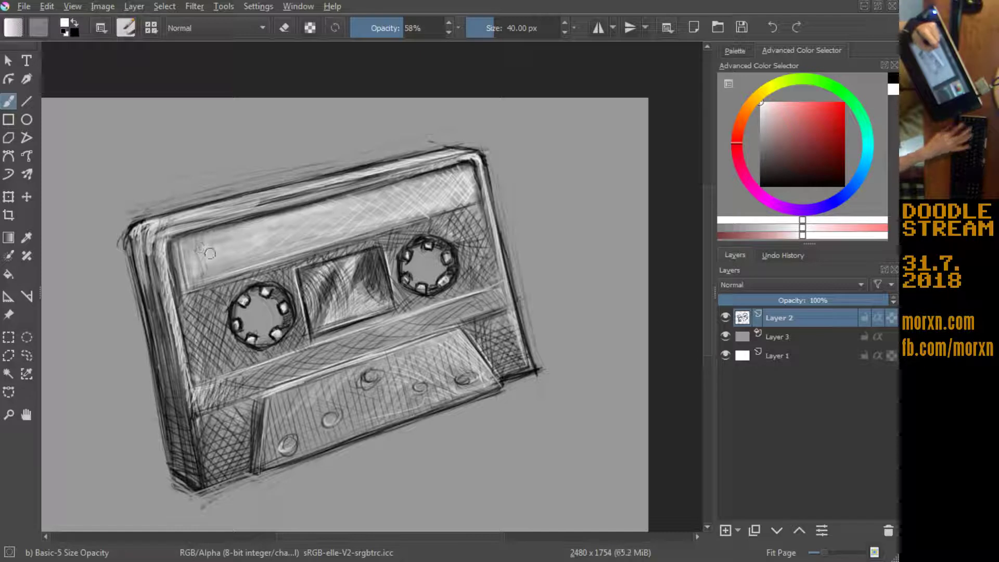
{"action": "left_click_drag", "start_coordinate": [190, 249], "coordinate": [245, 244]}
{"action": "mouse_move", "coordinate": [197, 271]}
{"action": "left_mouse_down"}
{"action": "mouse_move", "coordinate": [234, 265]}
{"action": "mouse_move", "coordinate": [312, 219]}
{"action": "mouse_move", "coordinate": [398, 193]}
{"action": "left_mouse_up"}
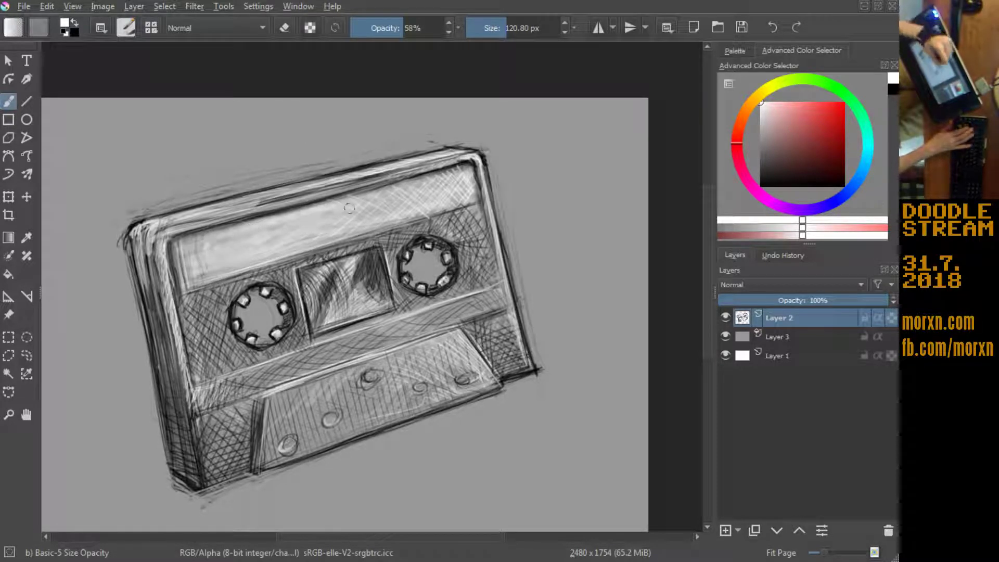
{"action": "mouse_move", "coordinate": [323, 227]}
{"action": "left_mouse_down"}
{"action": "mouse_move", "coordinate": [398, 202]}
{"action": "mouse_move", "coordinate": [294, 248]}
{"action": "left_mouse_up"}
{"action": "left_click_drag", "start_coordinate": [367, 232], "coordinate": [433, 212]}
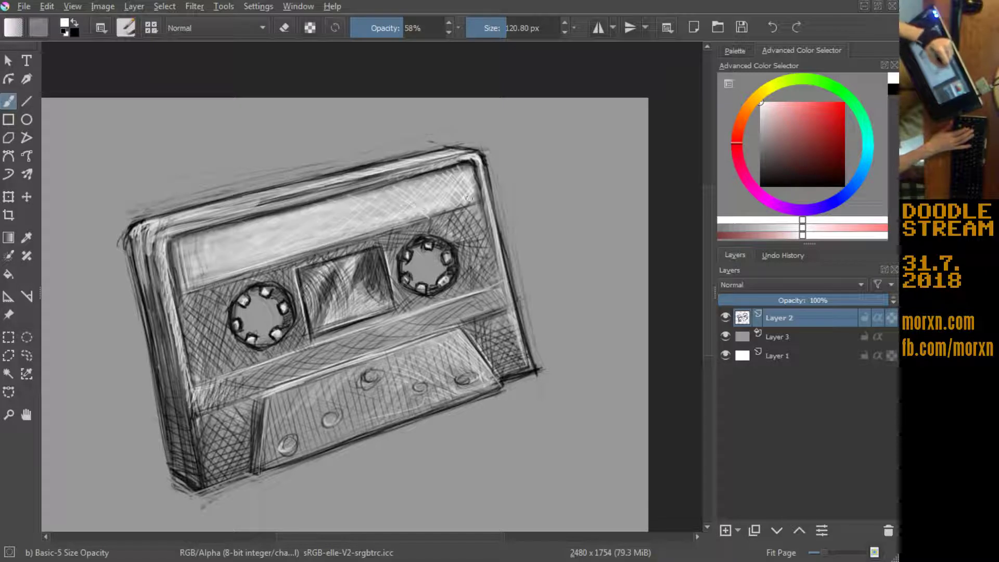
{"action": "mouse_move", "coordinate": [463, 167]}
{"action": "left_mouse_down"}
{"action": "mouse_move", "coordinate": [362, 200]}
{"action": "mouse_move", "coordinate": [333, 228]}
{"action": "left_mouse_up"}
{"action": "mouse_move", "coordinate": [211, 263]}
{"action": "left_mouse_down"}
{"action": "mouse_move", "coordinate": [161, 261]}
{"action": "mouse_move", "coordinate": [177, 276]}
{"action": "left_mouse_up"}
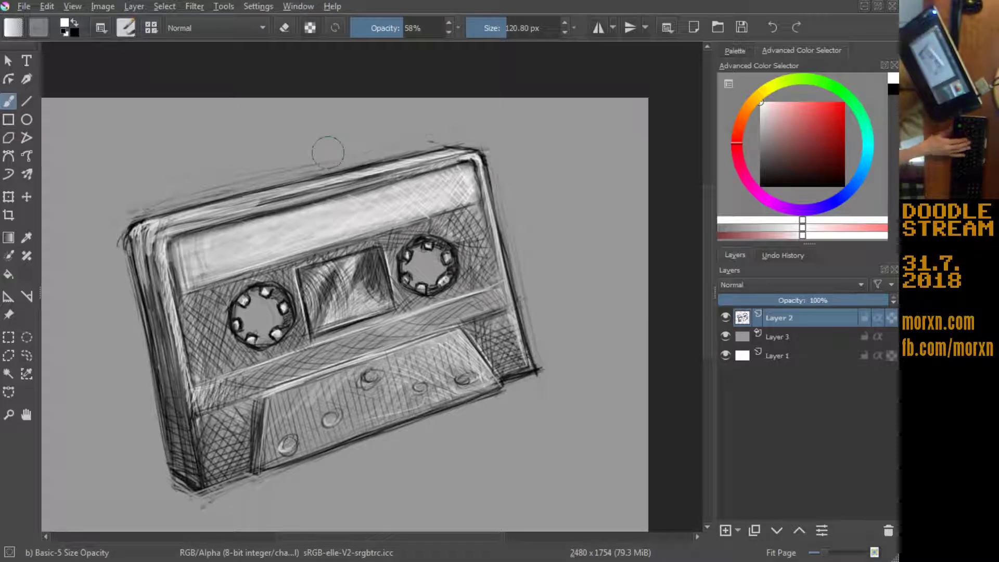
Step: Shrink the brush to about 86 px and darken the left and upper-left edges in black
{"action": "key", "text": "x"}
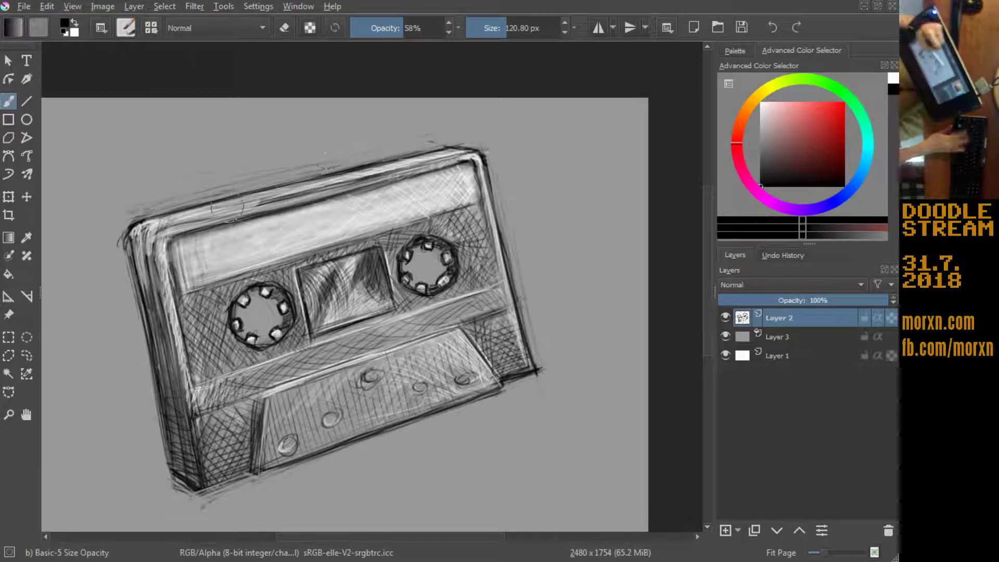
{"action": "left_click_drag", "start_coordinate": [161, 338], "coordinate": [175, 403]}
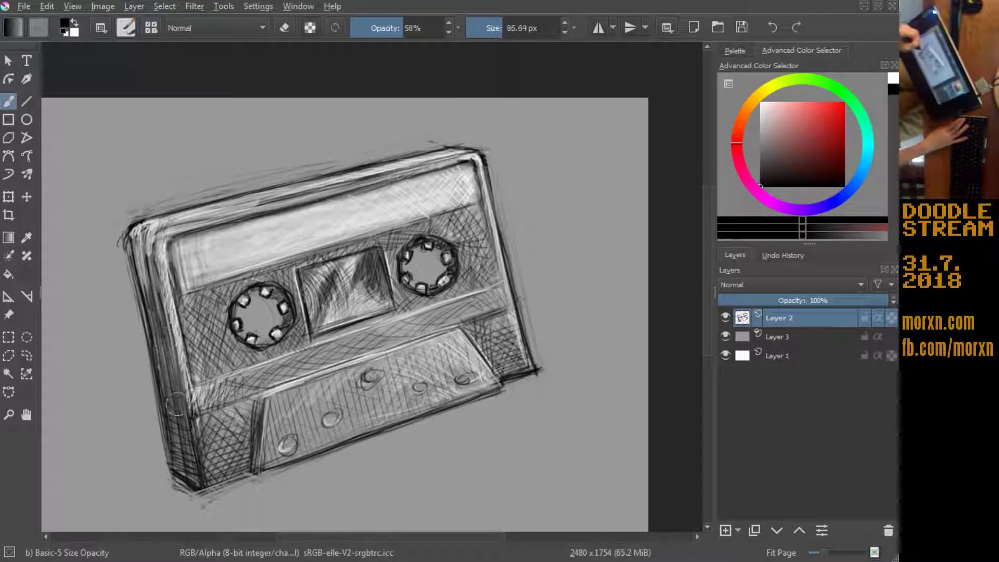
{"action": "key", "text": "x"}
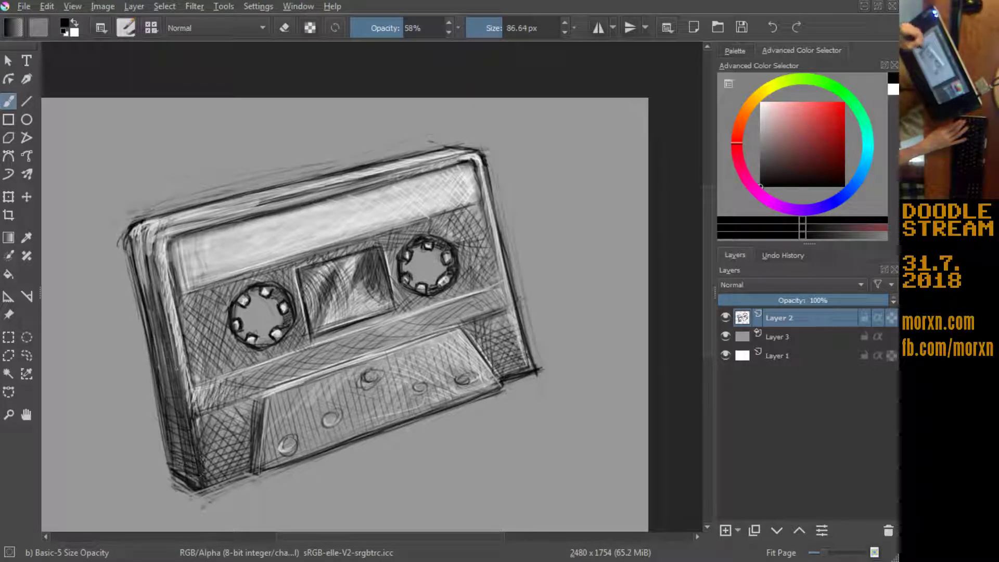
{"action": "left_click_drag", "start_coordinate": [178, 245], "coordinate": [155, 370]}
{"action": "left_click_drag", "start_coordinate": [152, 262], "coordinate": [163, 221]}
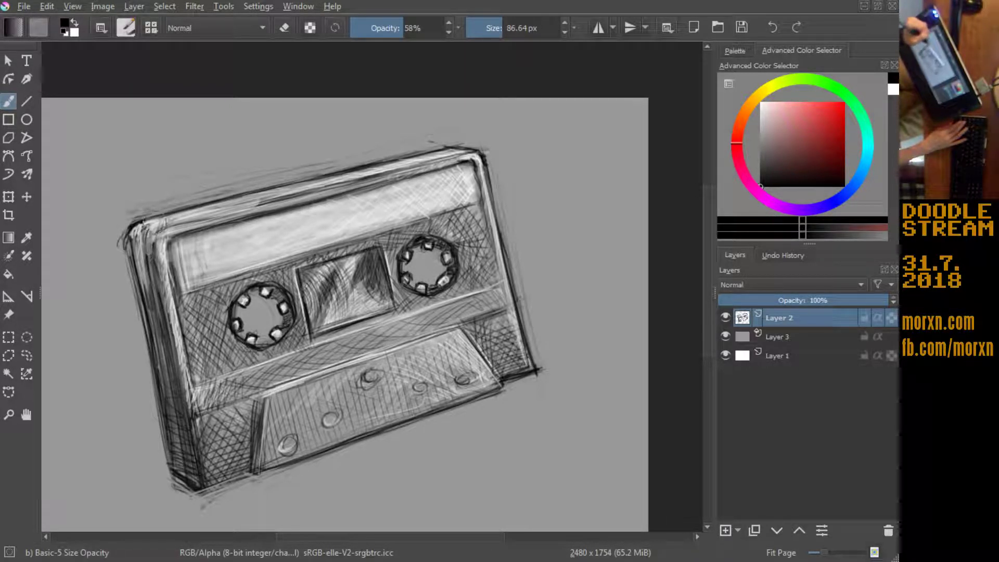
{"action": "left_click_drag", "start_coordinate": [147, 253], "coordinate": [145, 259]}
{"action": "mouse_move", "coordinate": [151, 293]}
{"action": "left_mouse_down"}
{"action": "mouse_move", "coordinate": [136, 225]}
{"action": "mouse_move", "coordinate": [148, 294]}
{"action": "left_mouse_up"}
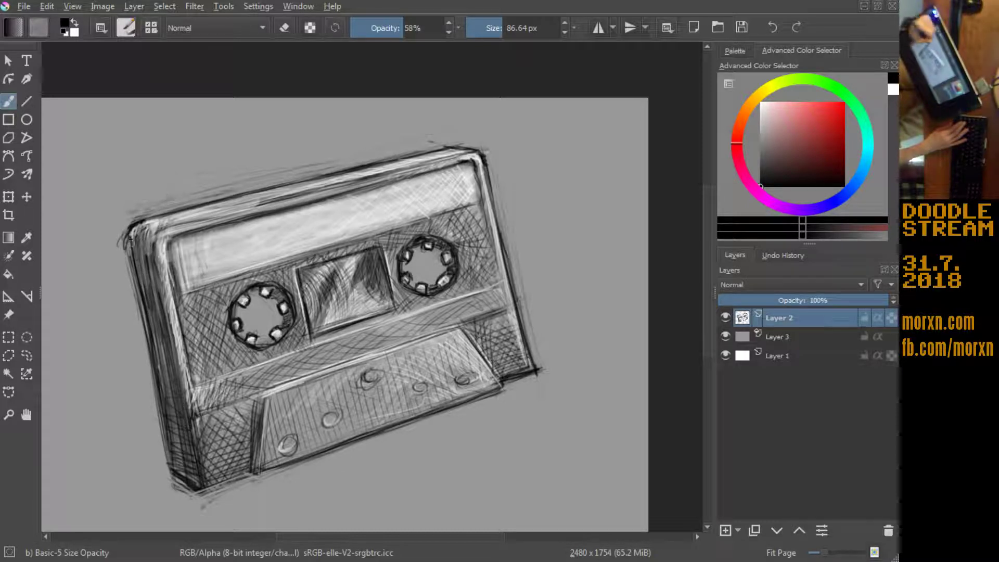
{"action": "mouse_move", "coordinate": [137, 247]}
{"action": "left_mouse_down"}
{"action": "mouse_move", "coordinate": [136, 223]}
{"action": "mouse_move", "coordinate": [161, 311]}
{"action": "left_mouse_up"}
{"action": "left_click_drag", "start_coordinate": [148, 268], "coordinate": [166, 348]}
{"action": "left_click_drag", "start_coordinate": [145, 300], "coordinate": [170, 392]}
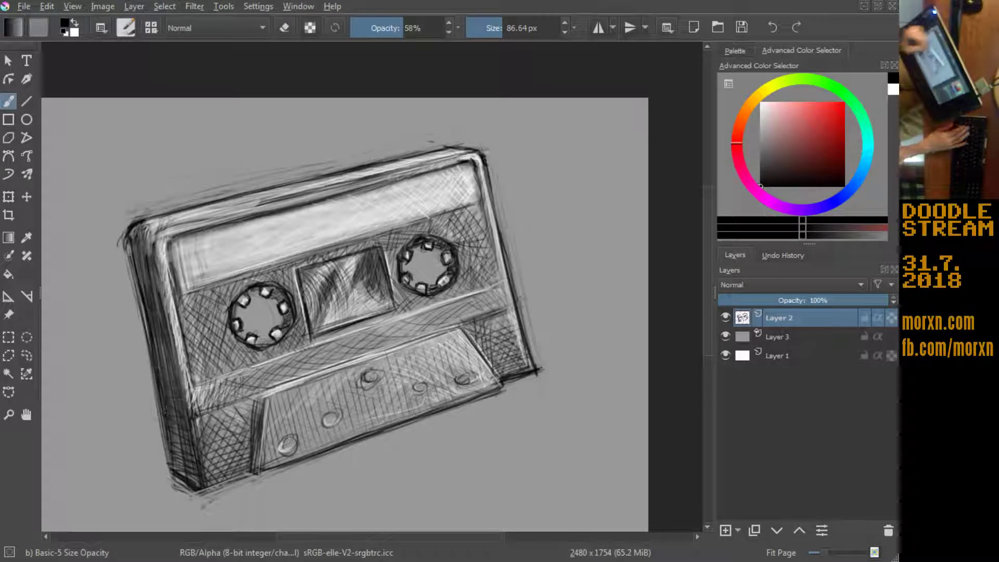
Step: Hatch shadow onto the lower-left face and right side, and darken the left screw holes
{"action": "mouse_move", "coordinate": [261, 414]}
{"action": "left_mouse_down"}
{"action": "mouse_move", "coordinate": [242, 456]}
{"action": "mouse_move", "coordinate": [255, 463]}
{"action": "left_mouse_up"}
{"action": "mouse_move", "coordinate": [245, 397]}
{"action": "left_mouse_down"}
{"action": "mouse_move", "coordinate": [226, 476]}
{"action": "mouse_move", "coordinate": [214, 473]}
{"action": "left_mouse_up"}
{"action": "left_click_drag", "start_coordinate": [218, 417], "coordinate": [208, 468]}
{"action": "mouse_move", "coordinate": [244, 411]}
{"action": "left_mouse_down"}
{"action": "mouse_move", "coordinate": [224, 466]}
{"action": "mouse_move", "coordinate": [197, 422]}
{"action": "left_mouse_up"}
{"action": "left_click_drag", "start_coordinate": [509, 313], "coordinate": [476, 335]}
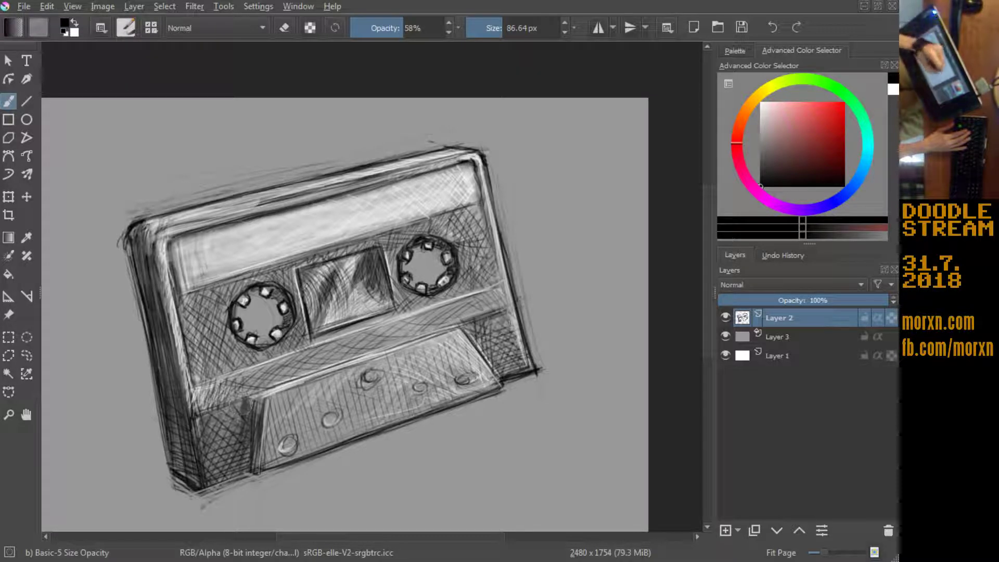
{"action": "mouse_move", "coordinate": [304, 447]}
{"action": "left_mouse_down"}
{"action": "mouse_move", "coordinate": [281, 454]}
{"action": "mouse_move", "coordinate": [296, 454]}
{"action": "left_mouse_up"}
Step: Darken the left and right screw holes and add faint hatching across the lower face
{"action": "left_click_drag", "start_coordinate": [344, 405], "coordinate": [326, 425]}
{"action": "mouse_move", "coordinate": [377, 370]}
{"action": "left_mouse_down"}
{"action": "mouse_move", "coordinate": [364, 382]}
{"action": "mouse_move", "coordinate": [413, 391]}
{"action": "left_mouse_up"}
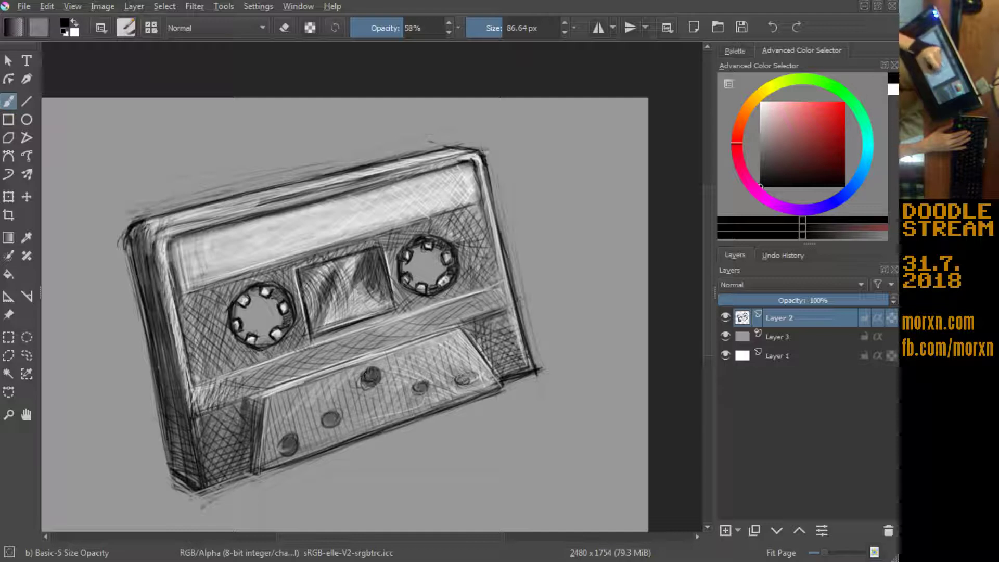
{"action": "left_click_drag", "start_coordinate": [467, 375], "coordinate": [454, 385]}
{"action": "left_click_drag", "start_coordinate": [346, 416], "coordinate": [263, 448]}
{"action": "left_click_drag", "start_coordinate": [346, 385], "coordinate": [274, 422]}
{"action": "mouse_move", "coordinate": [351, 362]}
{"action": "left_mouse_down"}
{"action": "mouse_move", "coordinate": [278, 390]}
{"action": "mouse_move", "coordinate": [209, 401]}
{"action": "left_mouse_up"}
{"action": "left_click_drag", "start_coordinate": [304, 359], "coordinate": [205, 390]}
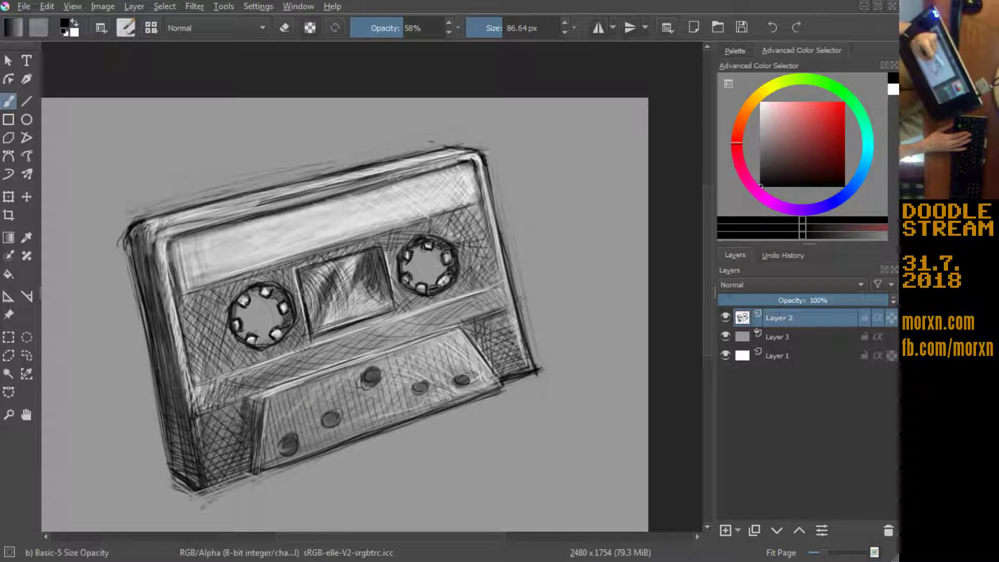
Step: Hatch the lower middle, the area beside the left reel and the left edge
{"action": "mouse_move", "coordinate": [387, 326]}
{"action": "left_mouse_down"}
{"action": "mouse_move", "coordinate": [294, 364]}
{"action": "mouse_move", "coordinate": [344, 354]}
{"action": "left_mouse_up"}
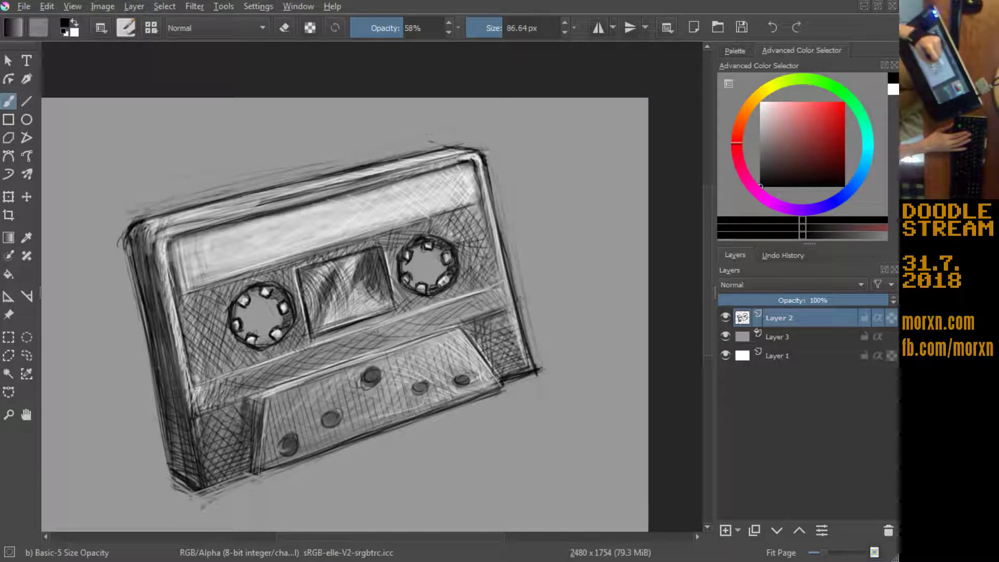
{"action": "left_click_drag", "start_coordinate": [386, 317], "coordinate": [263, 367]}
{"action": "left_click_drag", "start_coordinate": [329, 335], "coordinate": [217, 376]}
{"action": "left_click_drag", "start_coordinate": [287, 345], "coordinate": [198, 383]}
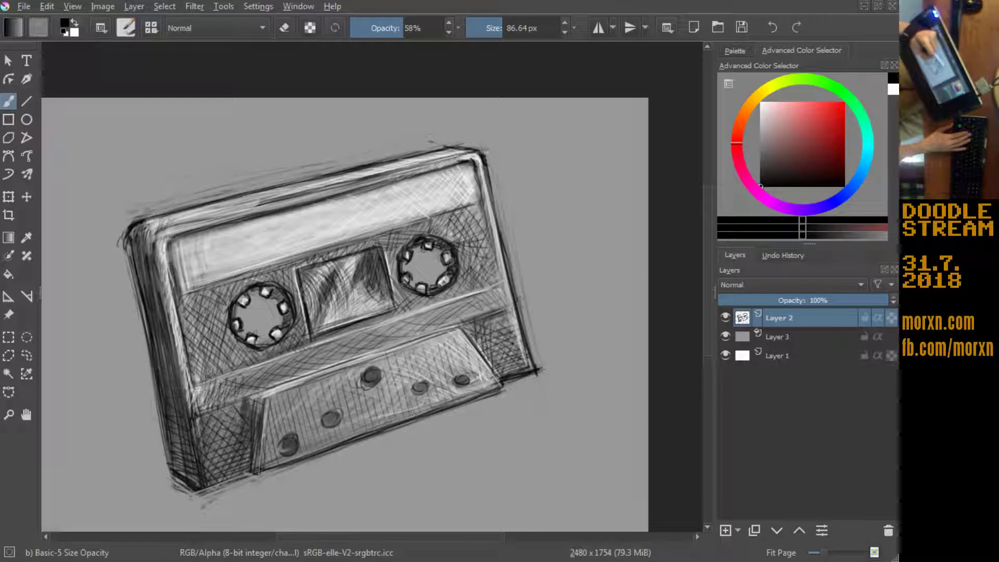
{"action": "left_click_drag", "start_coordinate": [239, 339], "coordinate": [193, 371]}
{"action": "left_click_drag", "start_coordinate": [231, 313], "coordinate": [188, 361]}
{"action": "mouse_move", "coordinate": [232, 283]}
{"action": "left_mouse_down"}
{"action": "mouse_move", "coordinate": [181, 332]}
{"action": "mouse_move", "coordinate": [185, 302]}
{"action": "mouse_move", "coordinate": [183, 373]}
{"action": "left_mouse_up"}
{"action": "left_click_drag", "start_coordinate": [200, 304], "coordinate": [187, 339]}
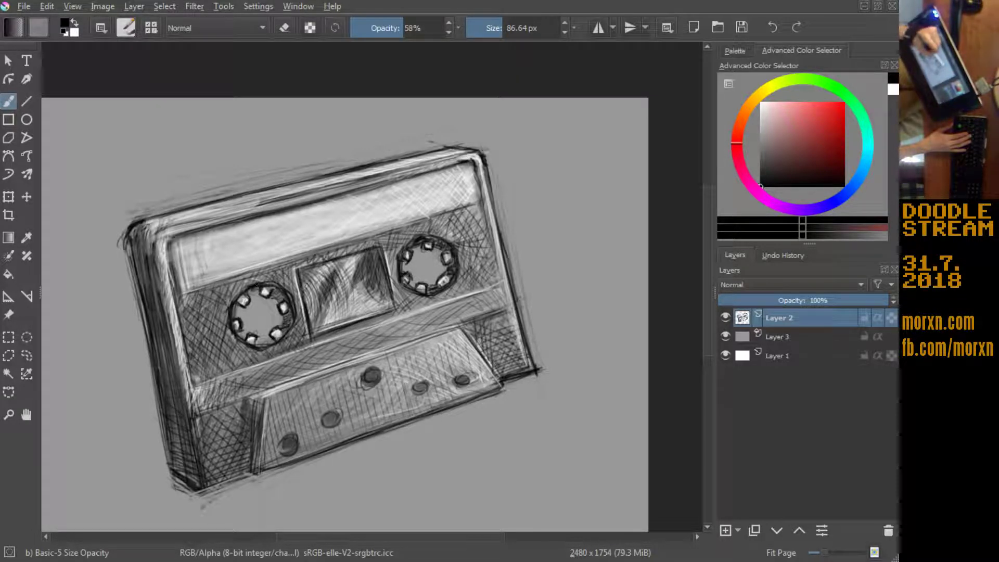
Step: Hatch around the right reel and the right side of the tape window
{"action": "left_click_drag", "start_coordinate": [405, 233], "coordinate": [378, 269]}
{"action": "mouse_move", "coordinate": [468, 219]}
{"action": "left_mouse_down"}
{"action": "mouse_move", "coordinate": [406, 240]}
{"action": "mouse_move", "coordinate": [448, 253]}
{"action": "left_mouse_up"}
{"action": "left_click_drag", "start_coordinate": [486, 202], "coordinate": [468, 243]}
{"action": "left_click_drag", "start_coordinate": [471, 212], "coordinate": [414, 229]}
{"action": "mouse_move", "coordinate": [478, 250]}
{"action": "left_mouse_down"}
{"action": "mouse_move", "coordinate": [459, 290]}
{"action": "mouse_move", "coordinate": [479, 280]}
{"action": "left_mouse_up"}
{"action": "mouse_move", "coordinate": [483, 243]}
{"action": "left_mouse_down"}
{"action": "mouse_move", "coordinate": [465, 272]}
{"action": "mouse_move", "coordinate": [443, 248]}
{"action": "mouse_move", "coordinate": [400, 313]}
{"action": "left_mouse_up"}
{"action": "left_click_drag", "start_coordinate": [469, 289], "coordinate": [389, 315]}
{"action": "left_click_drag", "start_coordinate": [395, 259], "coordinate": [387, 282]}
{"action": "mouse_move", "coordinate": [408, 284]}
{"action": "left_mouse_down"}
{"action": "mouse_move", "coordinate": [386, 310]}
{"action": "mouse_move", "coordinate": [350, 326]}
{"action": "left_mouse_up"}
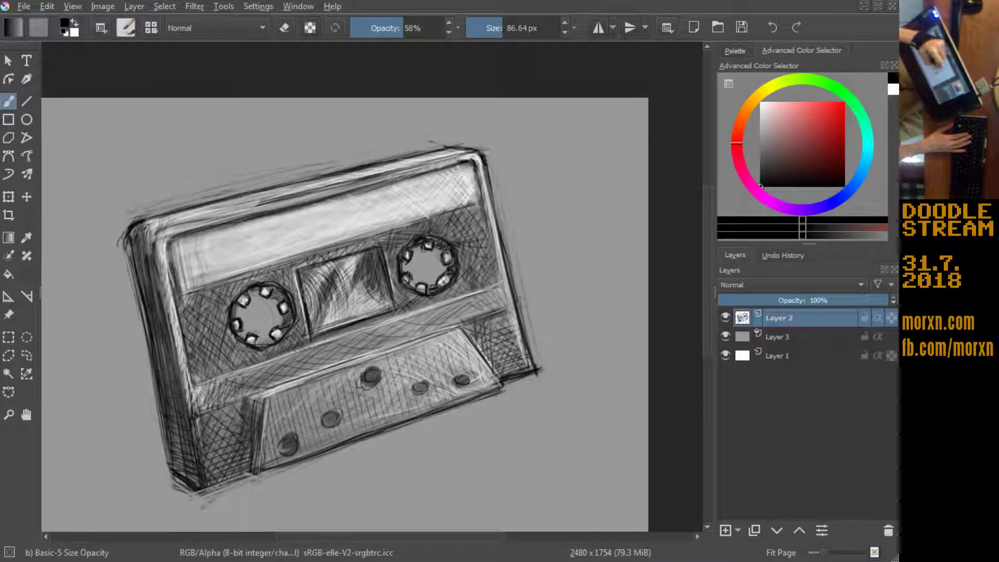
Step: Hatch the band running below the tape window and both reels
{"action": "left_click_drag", "start_coordinate": [415, 286], "coordinate": [372, 315]}
{"action": "left_click_drag", "start_coordinate": [468, 302], "coordinate": [410, 323]}
{"action": "left_click_drag", "start_coordinate": [405, 325], "coordinate": [351, 344]}
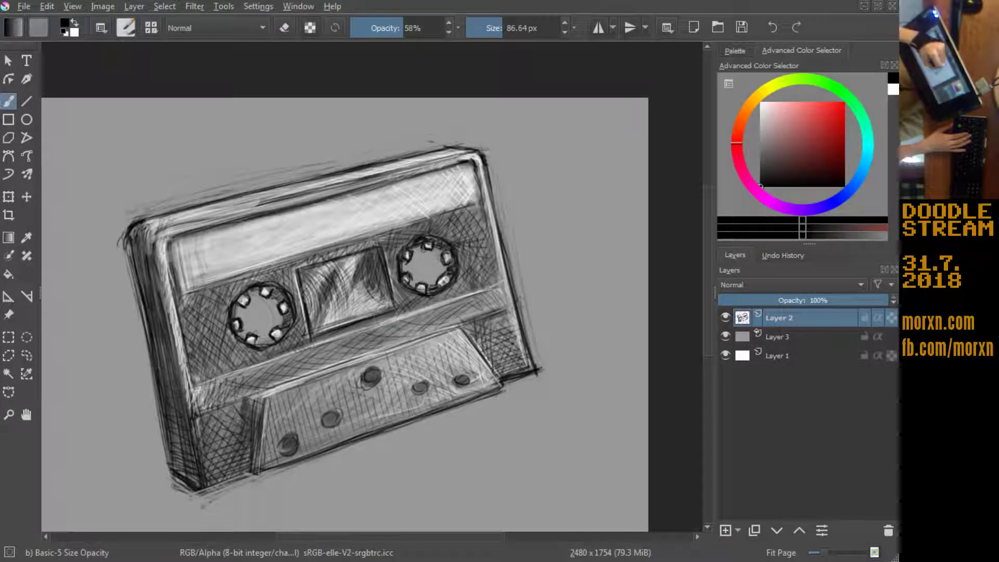
{"action": "left_click_drag", "start_coordinate": [479, 309], "coordinate": [324, 366]}
{"action": "left_click_drag", "start_coordinate": [467, 303], "coordinate": [334, 349]}
{"action": "left_click_drag", "start_coordinate": [450, 317], "coordinate": [323, 361]}
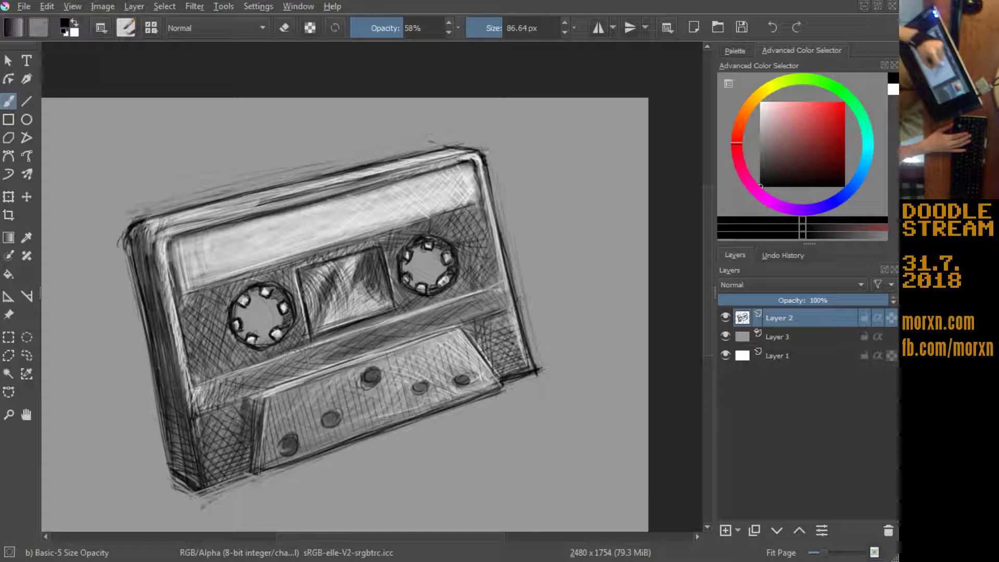
{"action": "left_click_drag", "start_coordinate": [397, 332], "coordinate": [275, 375]}
{"action": "left_click_drag", "start_coordinate": [333, 346], "coordinate": [197, 398]}
{"action": "left_click_drag", "start_coordinate": [317, 353], "coordinate": [293, 372]}
{"action": "mouse_move", "coordinate": [223, 383]}
{"action": "left_mouse_down"}
{"action": "mouse_move", "coordinate": [184, 397]}
{"action": "mouse_move", "coordinate": [199, 399]}
{"action": "left_mouse_up"}
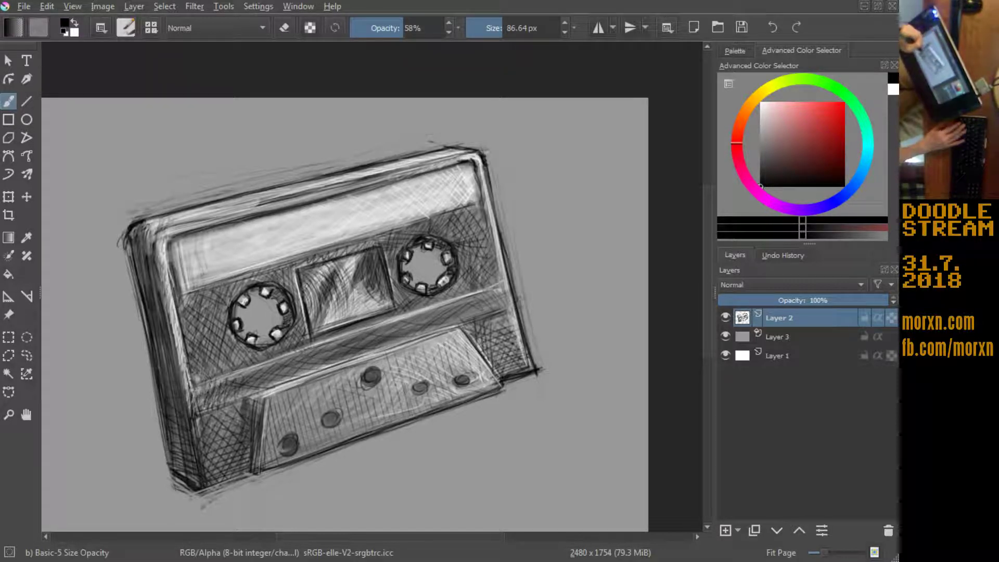
Step: Darken the cassette's left and right side edges with broad strokes
{"action": "left_click_drag", "start_coordinate": [166, 306], "coordinate": [190, 390]}
{"action": "left_click_drag", "start_coordinate": [169, 271], "coordinate": [172, 293]}
{"action": "left_click_drag", "start_coordinate": [172, 323], "coordinate": [197, 399]}
{"action": "left_click_drag", "start_coordinate": [166, 268], "coordinate": [190, 373]}
{"action": "left_click_drag", "start_coordinate": [156, 218], "coordinate": [168, 297]}
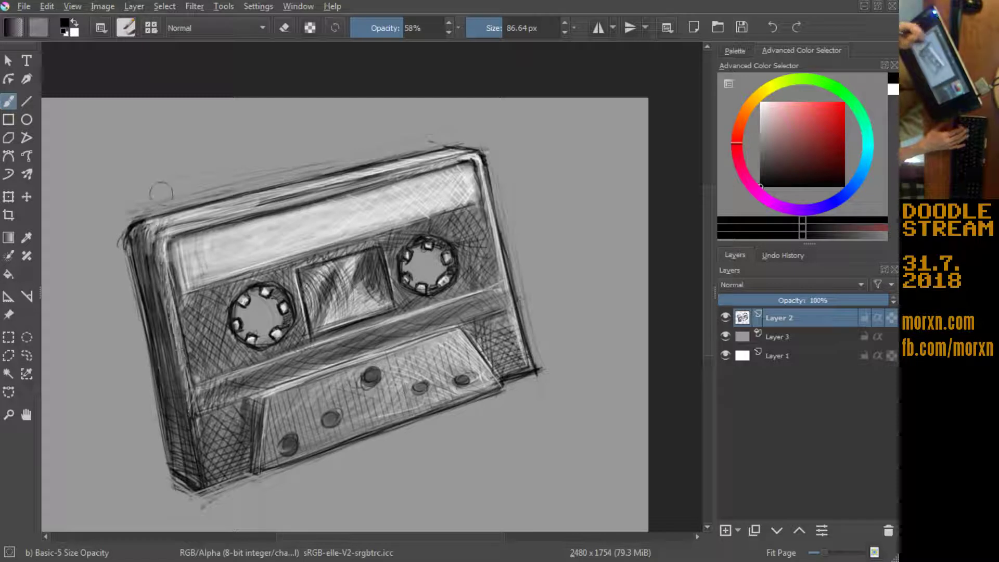
{"action": "left_click_drag", "start_coordinate": [501, 260], "coordinate": [520, 356]}
{"action": "left_click_drag", "start_coordinate": [497, 235], "coordinate": [526, 361]}
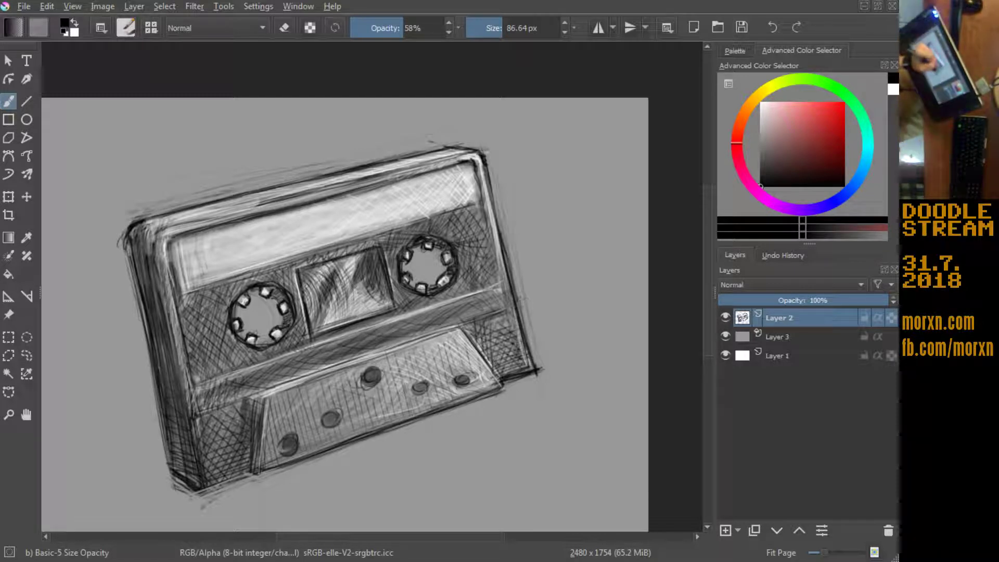
{"action": "left_click_drag", "start_coordinate": [492, 217], "coordinate": [498, 257]}
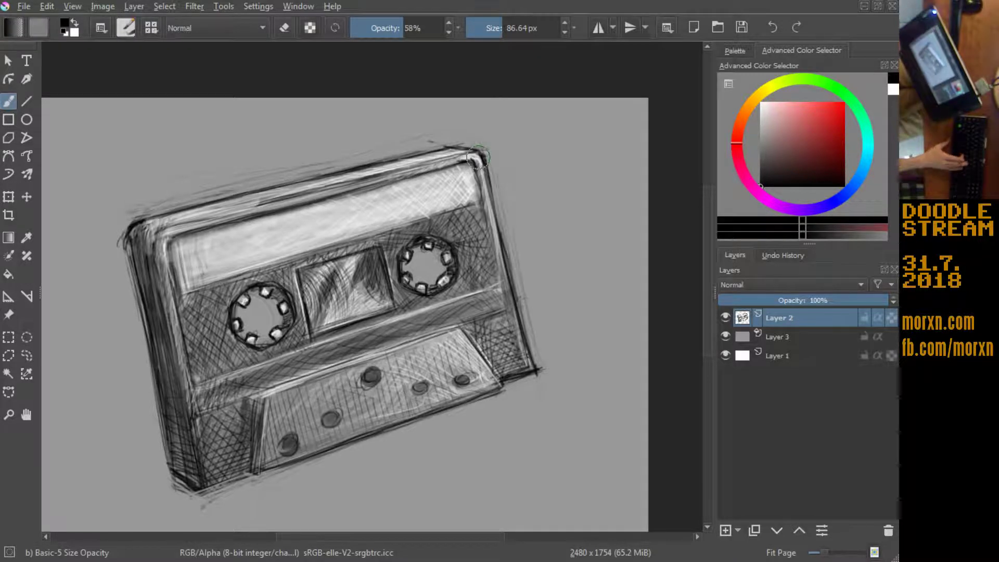
Step: Check the drawing mirrored, then darken the lower-left corner and left edge with a ~121 px brush
{"action": "key", "text": "m"}
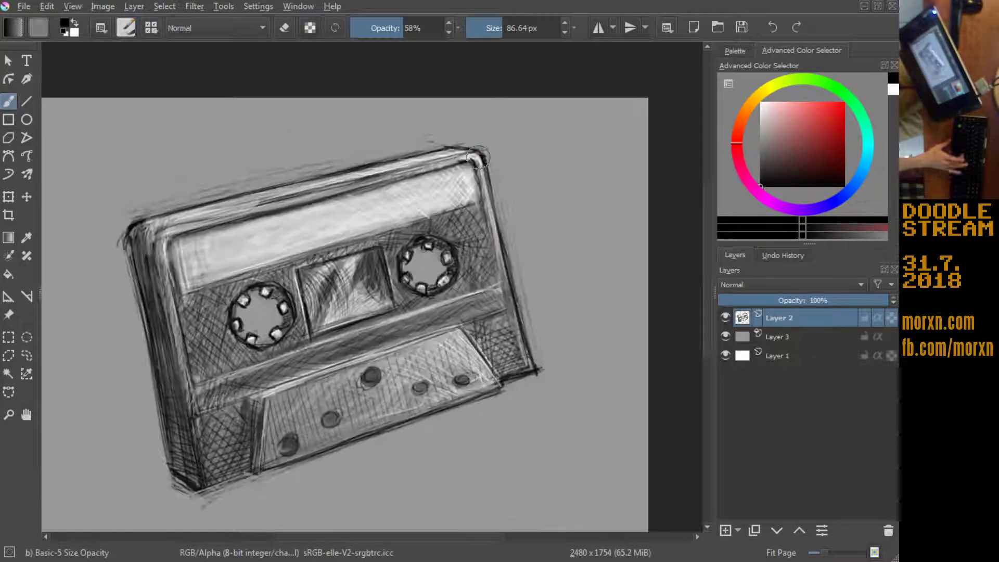
{"action": "key", "text": "m"}
{"action": "key", "text": "bracketright"}
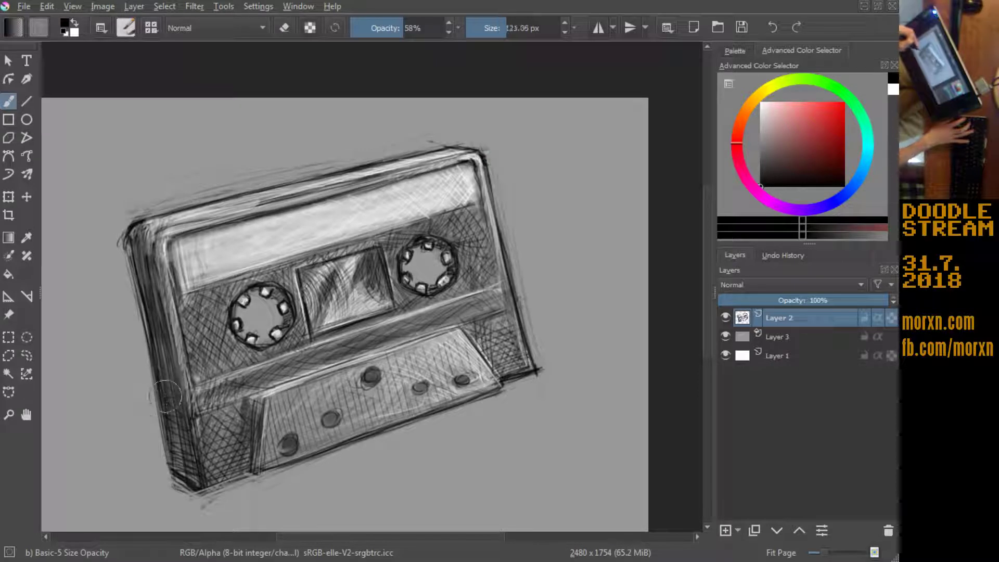
{"action": "mouse_move", "coordinate": [164, 364]}
{"action": "left_mouse_down"}
{"action": "mouse_move", "coordinate": [180, 466]}
{"action": "mouse_move", "coordinate": [192, 481]}
{"action": "left_mouse_up"}
{"action": "left_click_drag", "start_coordinate": [169, 385], "coordinate": [145, 244]}
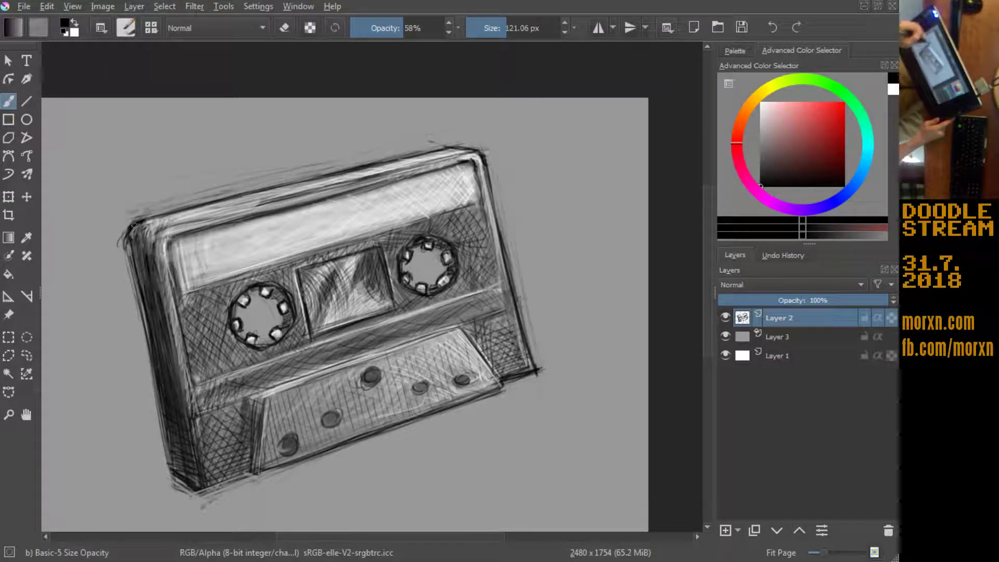
{"action": "mouse_move", "coordinate": [145, 281]}
{"action": "left_mouse_down"}
{"action": "mouse_move", "coordinate": [134, 223]}
{"action": "mouse_move", "coordinate": [151, 255]}
{"action": "left_mouse_up"}
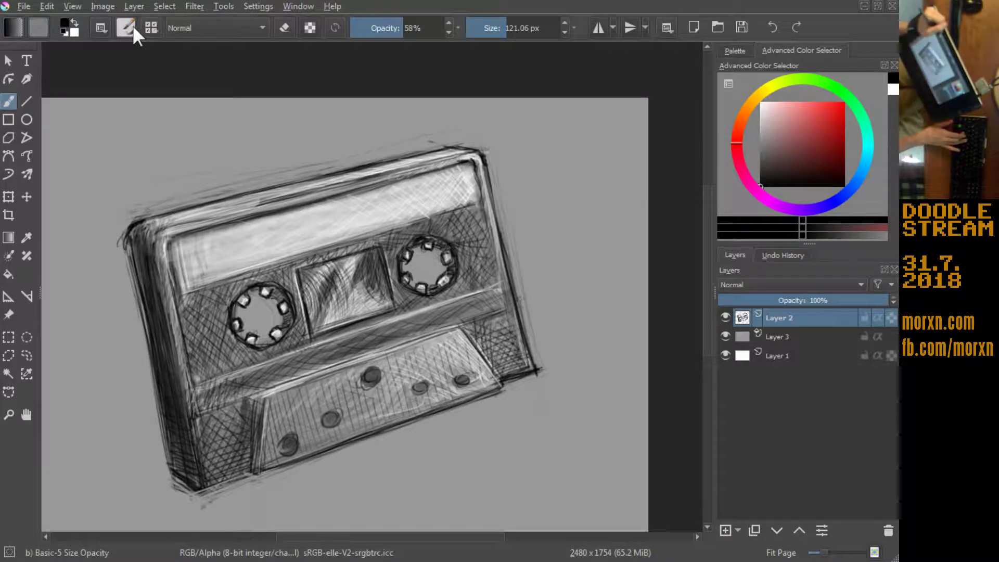
Step: Switch to the 10 px Pencil-2 preset and hatch thin dark lines along the left and lower-left edges
{"action": "left_click", "coordinate": [151, 29]}
{"action": "left_click", "coordinate": [172, 135]}
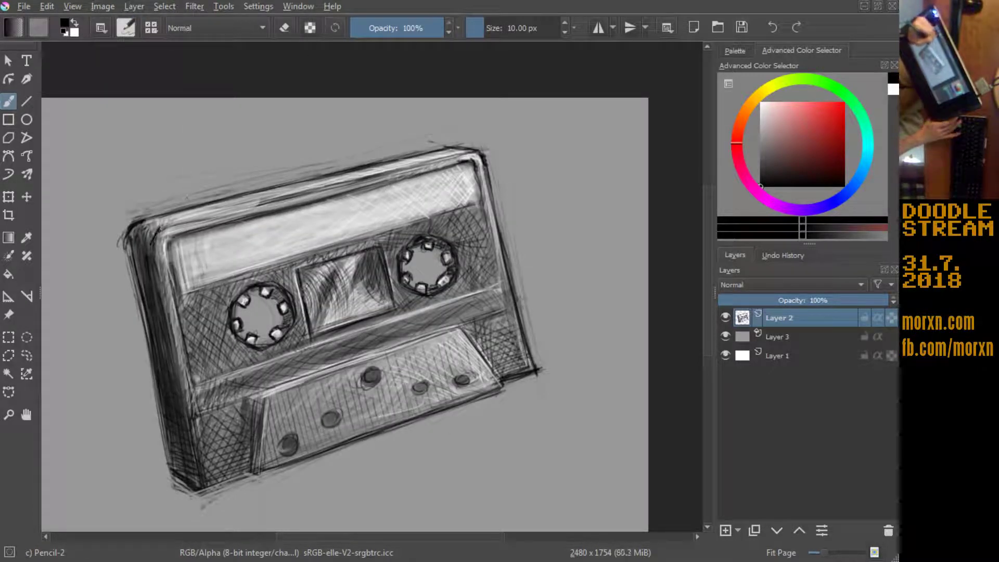
{"action": "mouse_move", "coordinate": [157, 227]}
{"action": "left_mouse_down"}
{"action": "mouse_move", "coordinate": [152, 248]}
{"action": "mouse_move", "coordinate": [172, 348]}
{"action": "left_mouse_up"}
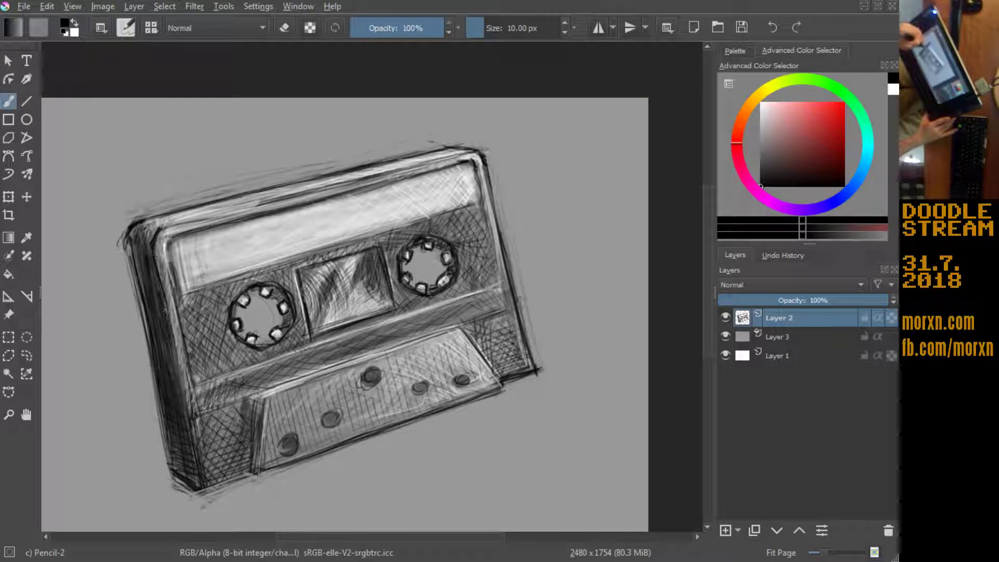
{"action": "left_click_drag", "start_coordinate": [159, 283], "coordinate": [182, 396]}
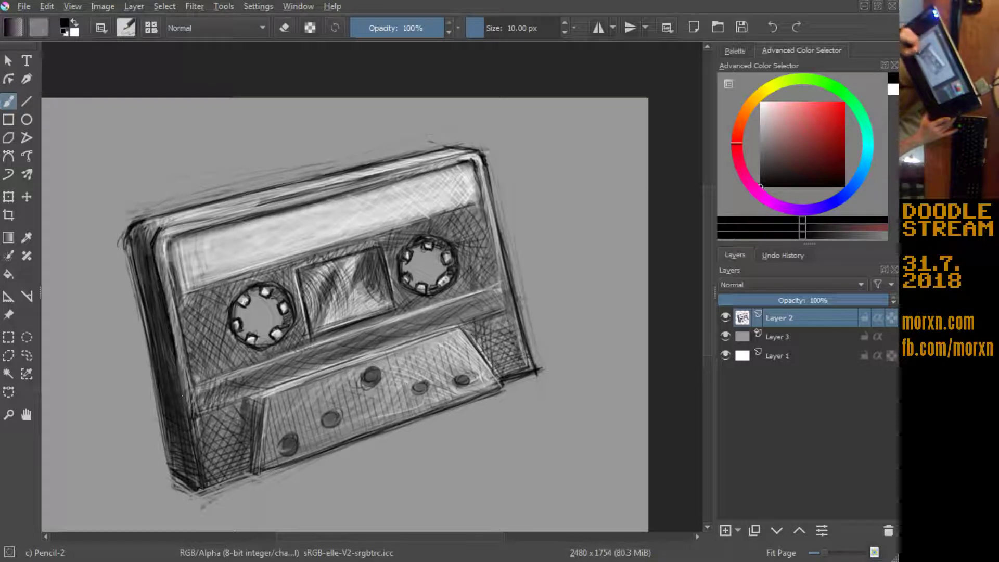
{"action": "left_click_drag", "start_coordinate": [193, 447], "coordinate": [202, 489]}
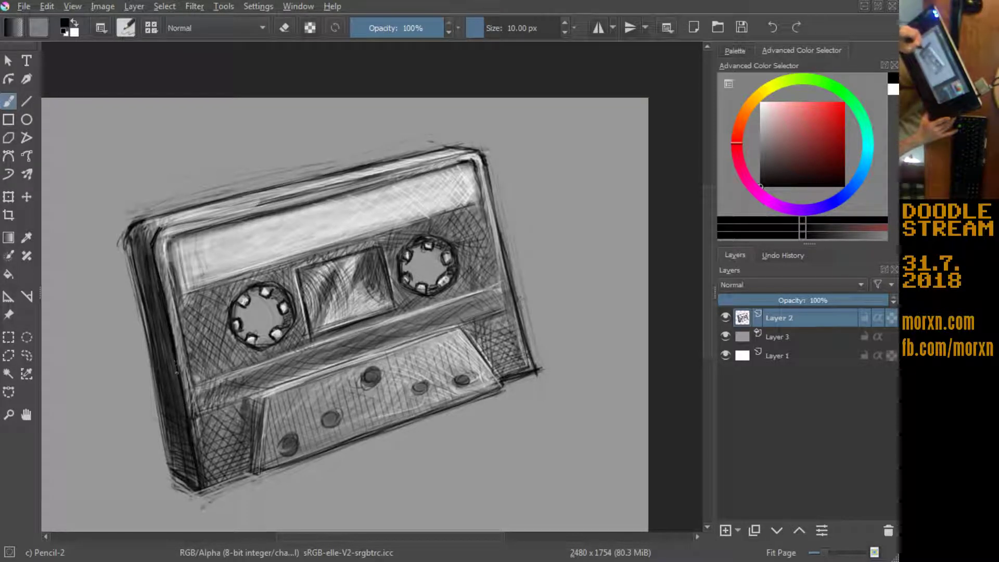
{"action": "mouse_move", "coordinate": [183, 178]}
{"action": "left_mouse_down"}
{"action": "mouse_move", "coordinate": [180, 146]}
{"action": "mouse_move", "coordinate": [406, 111]}
{"action": "mouse_move", "coordinate": [471, 111]}
{"action": "mouse_move", "coordinate": [499, 139]}
{"action": "mouse_move", "coordinate": [469, 51]}
{"action": "left_mouse_up"}
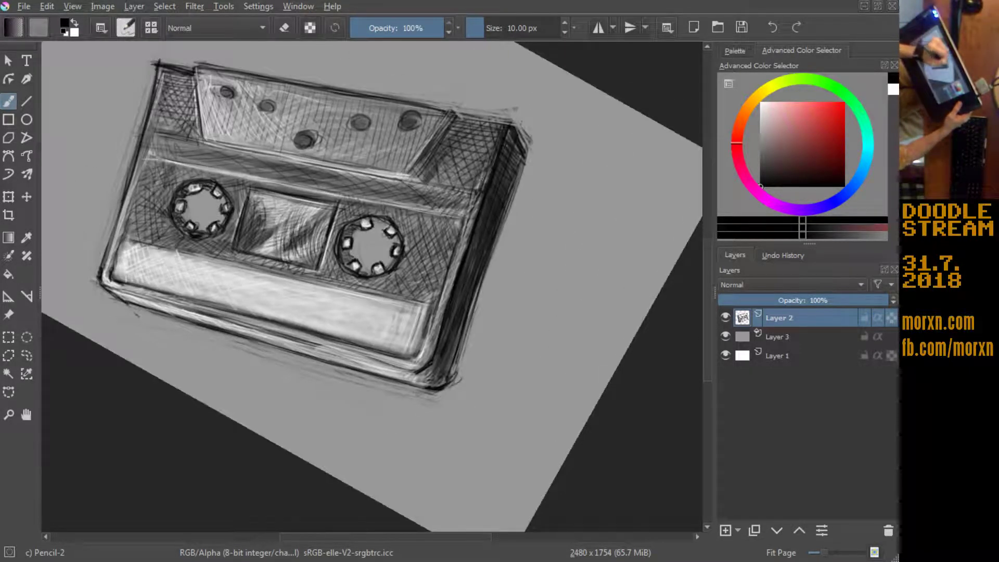
Step: Erase hatching near the upper-right edge and draw dark outline strokes along the right edge
{"action": "key", "text": "e"}
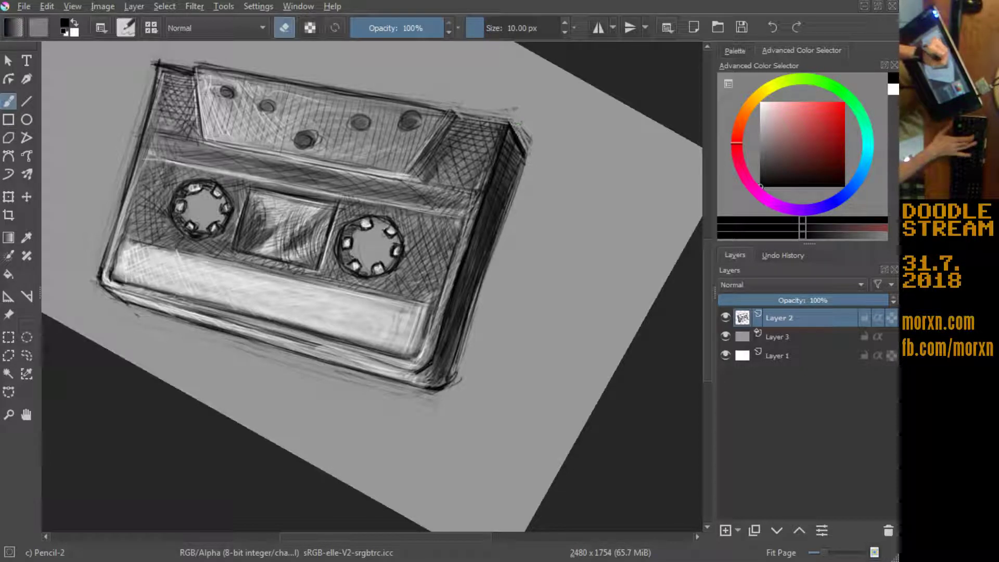
{"action": "left_click_drag", "start_coordinate": [520, 130], "coordinate": [528, 145]}
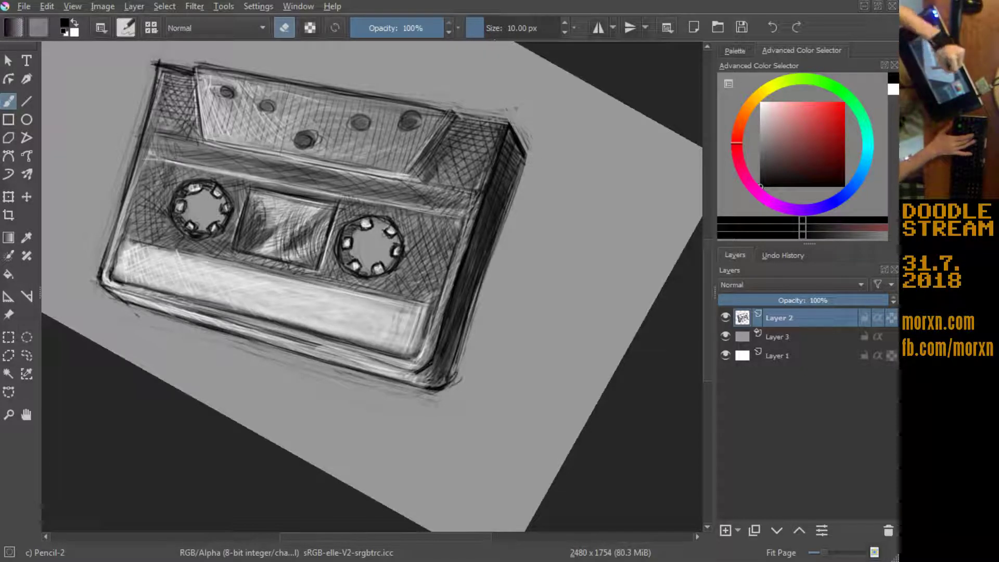
{"action": "key", "text": "e"}
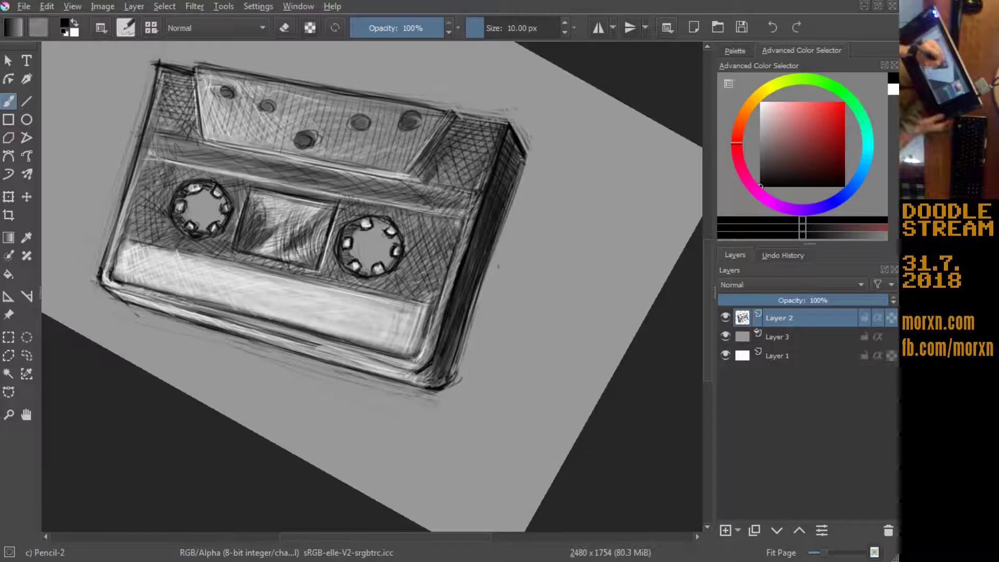
{"action": "left_click_drag", "start_coordinate": [513, 168], "coordinate": [450, 388]}
{"action": "left_click_drag", "start_coordinate": [462, 329], "coordinate": [483, 268]}
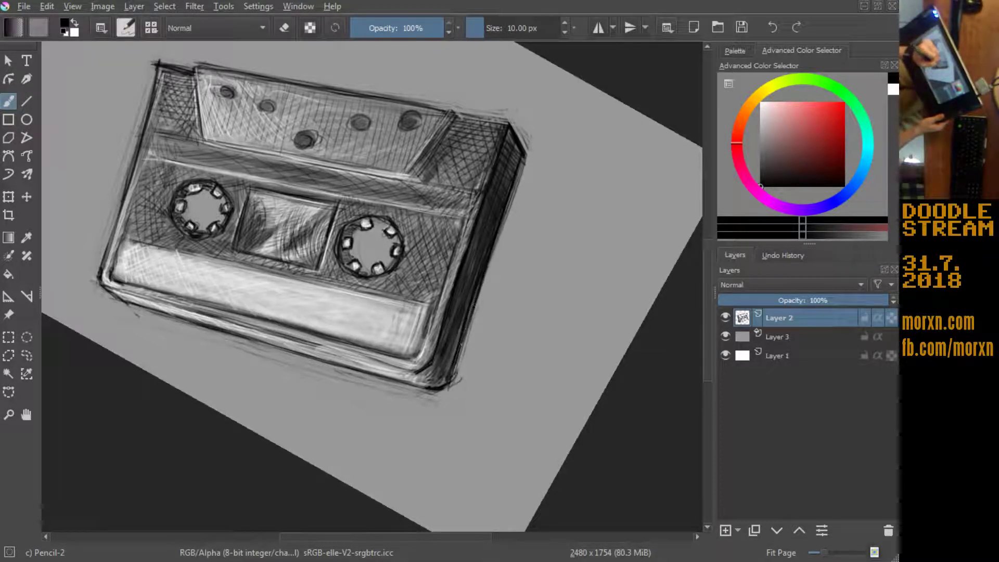
{"action": "key", "text": "e"}
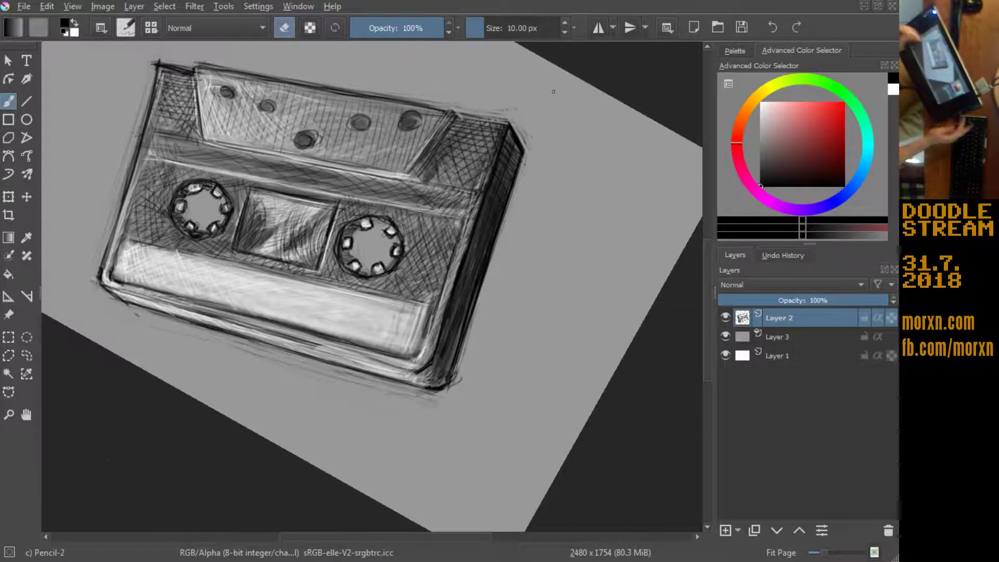
{"action": "mouse_move", "coordinate": [144, 516]}
{"action": "left_mouse_down"}
{"action": "mouse_move", "coordinate": [213, 230]}
{"action": "mouse_move", "coordinate": [390, 108]}
{"action": "left_mouse_up"}
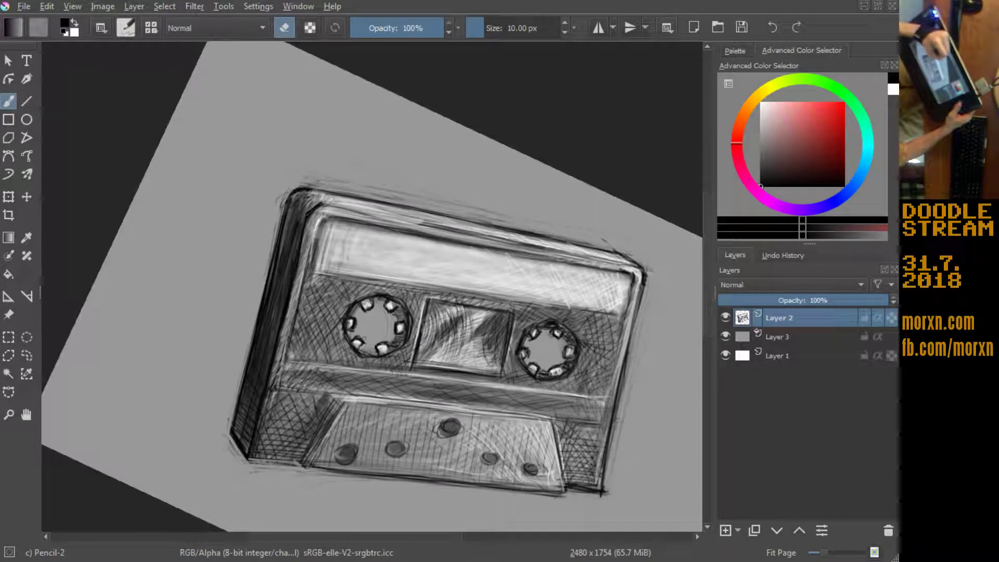
Step: Turn the view and hatch small dark pencil strokes along the left and lower-left edges
{"action": "mouse_move", "coordinate": [212, 94]}
{"action": "left_mouse_down"}
{"action": "mouse_move", "coordinate": [167, 373]}
{"action": "mouse_move", "coordinate": [180, 214]}
{"action": "left_mouse_up"}
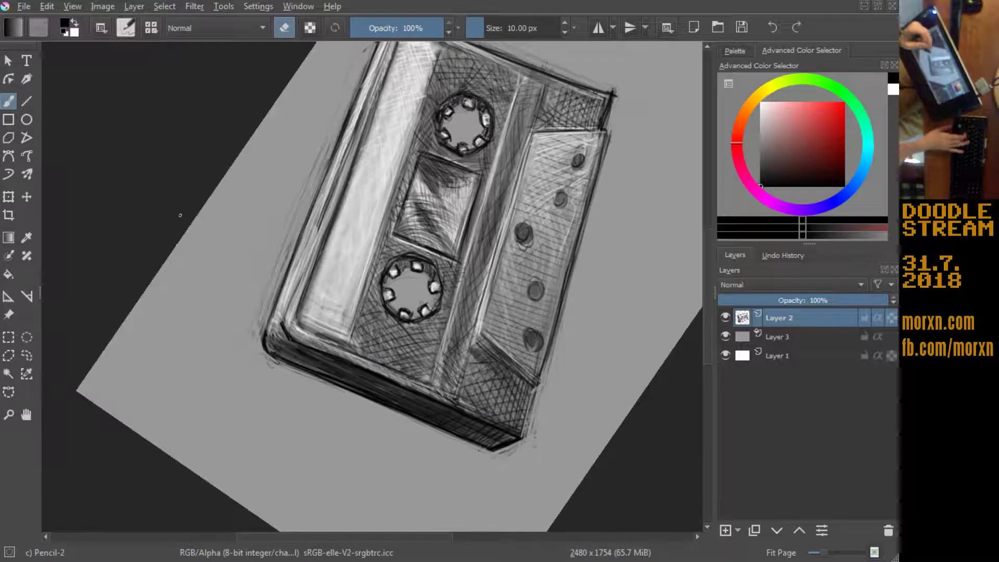
{"action": "key", "text": "e"}
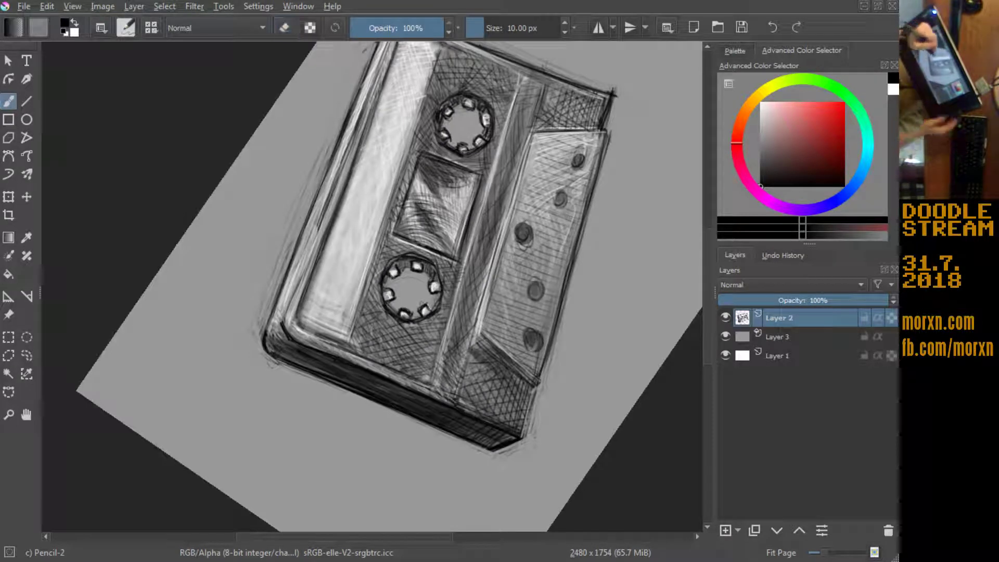
{"action": "left_click_drag", "start_coordinate": [261, 245], "coordinate": [297, 315]}
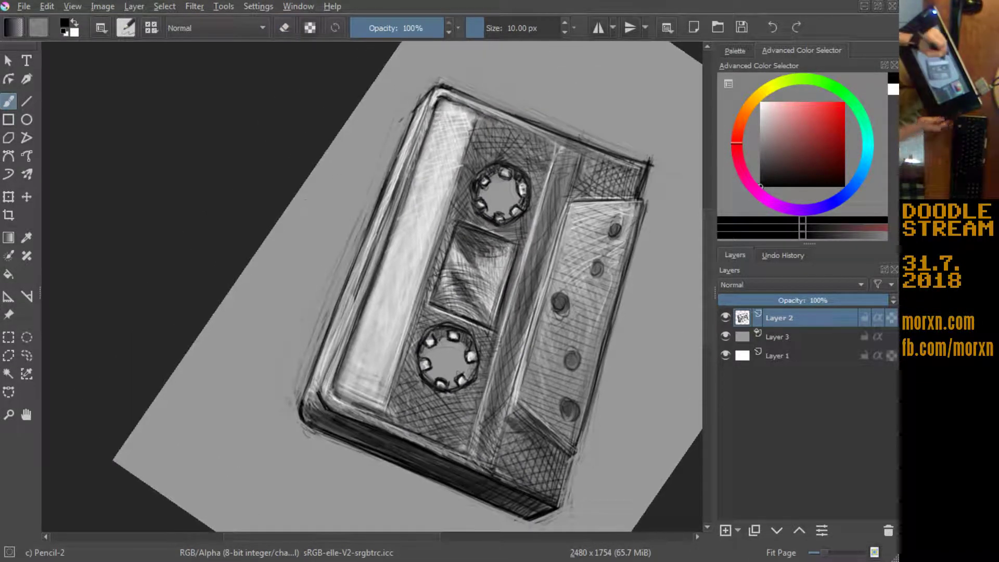
{"action": "left_click_drag", "start_coordinate": [432, 92], "coordinate": [399, 175]}
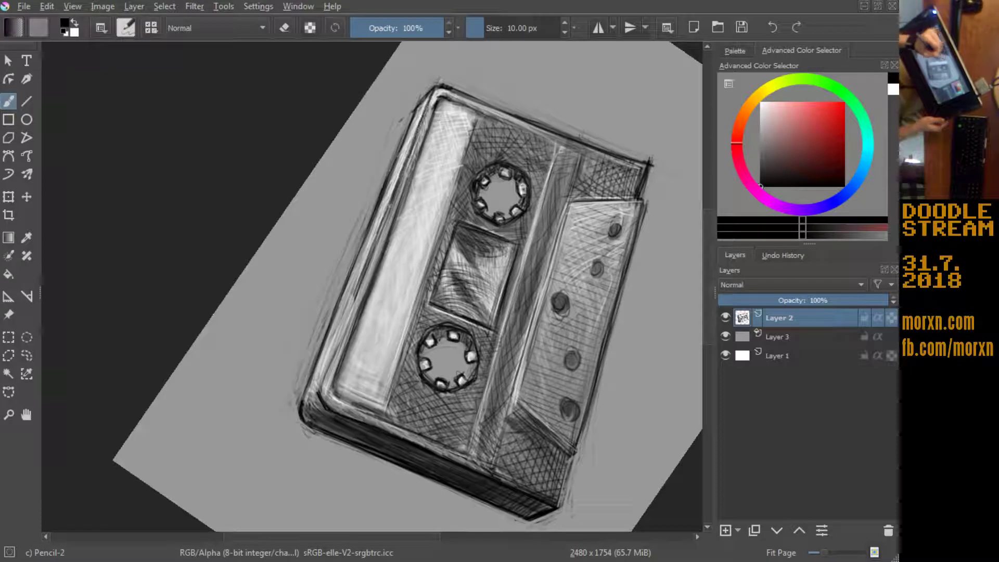
{"action": "left_click_drag", "start_coordinate": [388, 211], "coordinate": [376, 238]}
{"action": "left_click_drag", "start_coordinate": [364, 276], "coordinate": [331, 366]}
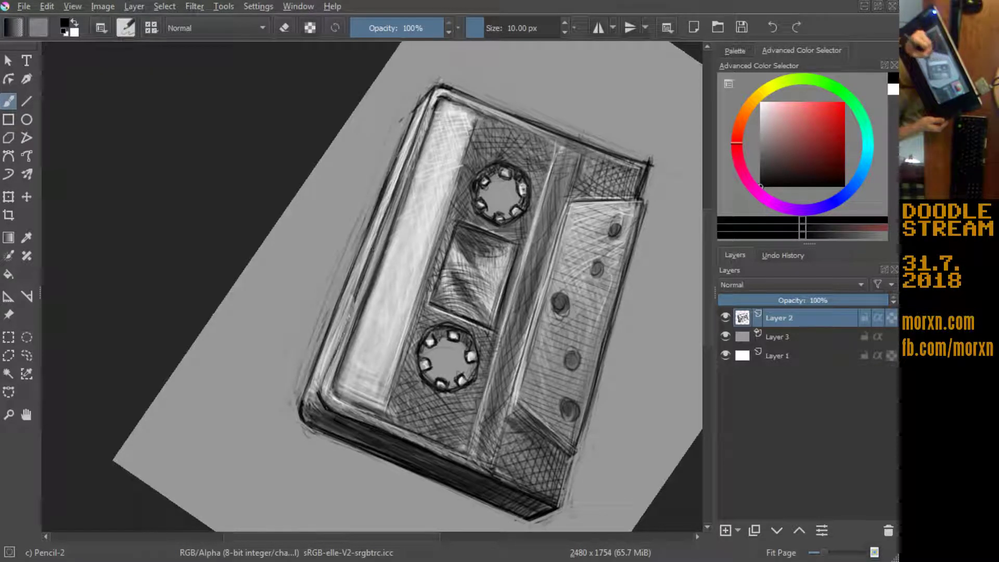
{"action": "left_click_drag", "start_coordinate": [357, 304], "coordinate": [326, 378]}
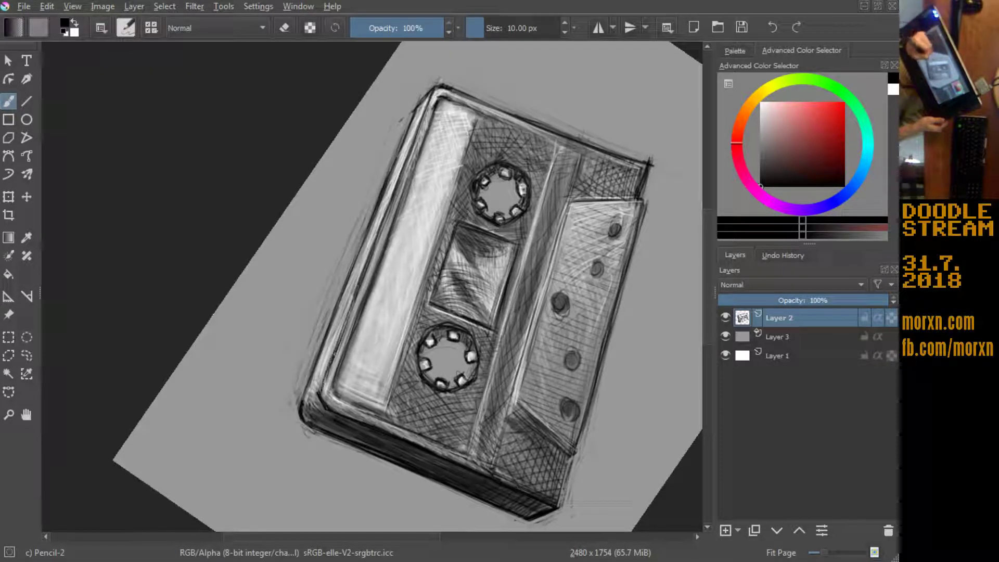
{"action": "left_click_drag", "start_coordinate": [355, 294], "coordinate": [325, 383]}
{"action": "mouse_move", "coordinate": [358, 296]}
{"action": "left_mouse_down"}
{"action": "mouse_move", "coordinate": [333, 351]}
{"action": "mouse_move", "coordinate": [350, 312]}
{"action": "left_mouse_up"}
{"action": "left_click_drag", "start_coordinate": [325, 366], "coordinate": [318, 392]}
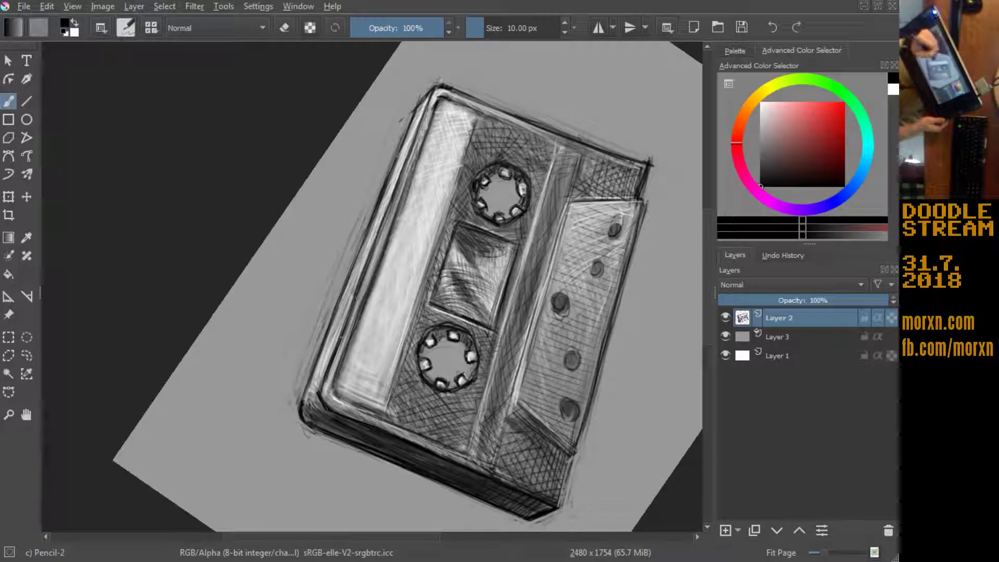
{"action": "left_click_drag", "start_coordinate": [343, 332], "coordinate": [332, 349]}
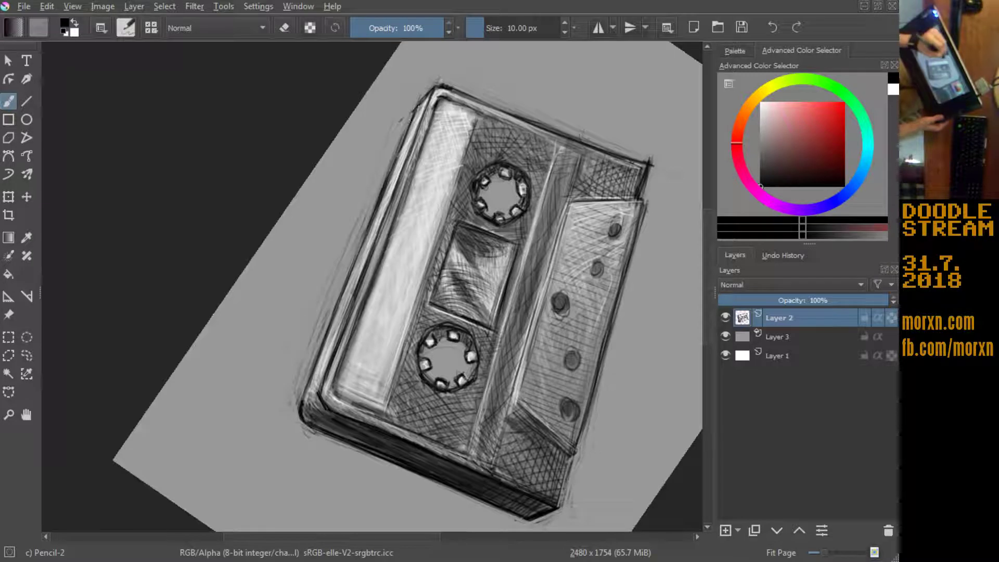
Step: Add more dark strokes along the upper-left, left and lower-left edges
{"action": "left_click_drag", "start_coordinate": [397, 162], "coordinate": [391, 180]}
{"action": "left_click_drag", "start_coordinate": [399, 159], "coordinate": [370, 231]}
{"action": "left_click_drag", "start_coordinate": [421, 105], "coordinate": [408, 123]}
{"action": "left_click_drag", "start_coordinate": [375, 225], "coordinate": [329, 337]}
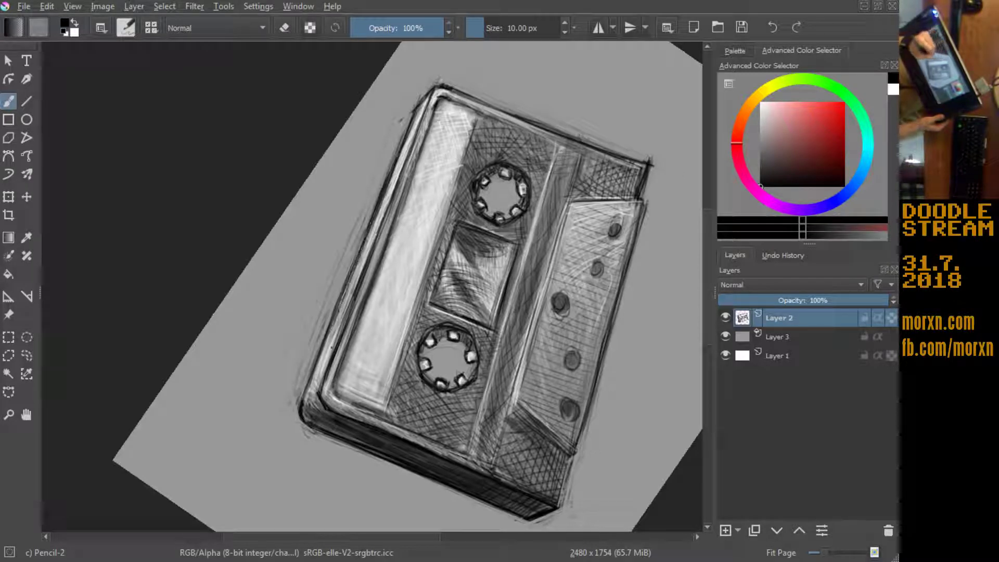
{"action": "left_click_drag", "start_coordinate": [344, 299], "coordinate": [304, 399]}
{"action": "left_click_drag", "start_coordinate": [335, 318], "coordinate": [302, 401]}
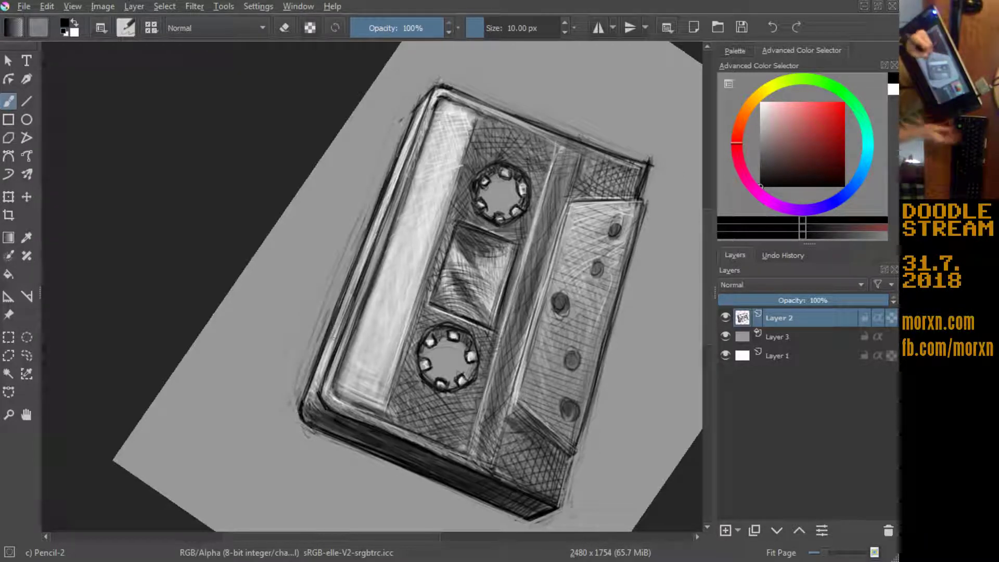
Step: Erase stray dark strokes on the left edge and rotate the canvas so the cassette lies horizontal
{"action": "key", "text": "e"}
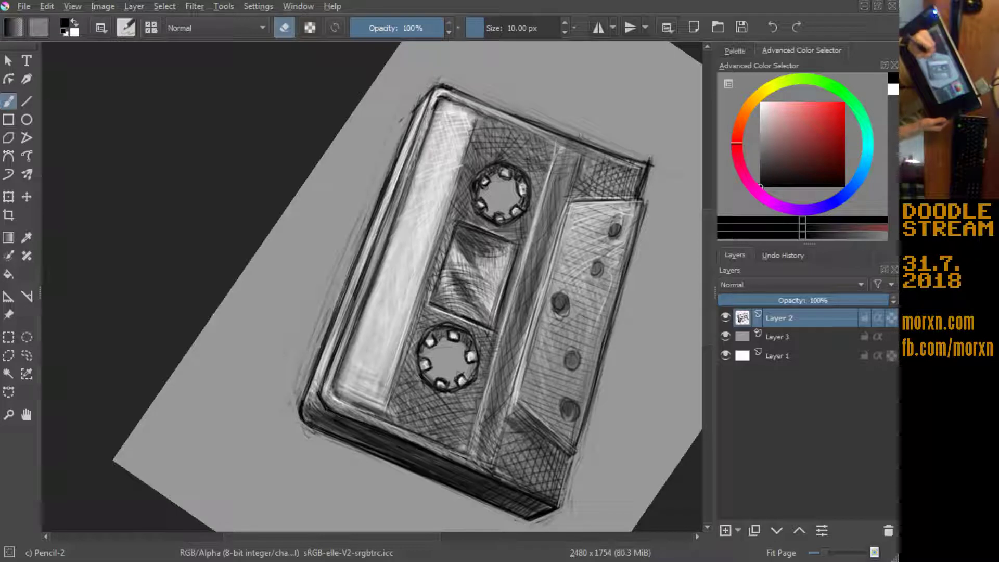
{"action": "left_click_drag", "start_coordinate": [345, 288], "coordinate": [317, 350]}
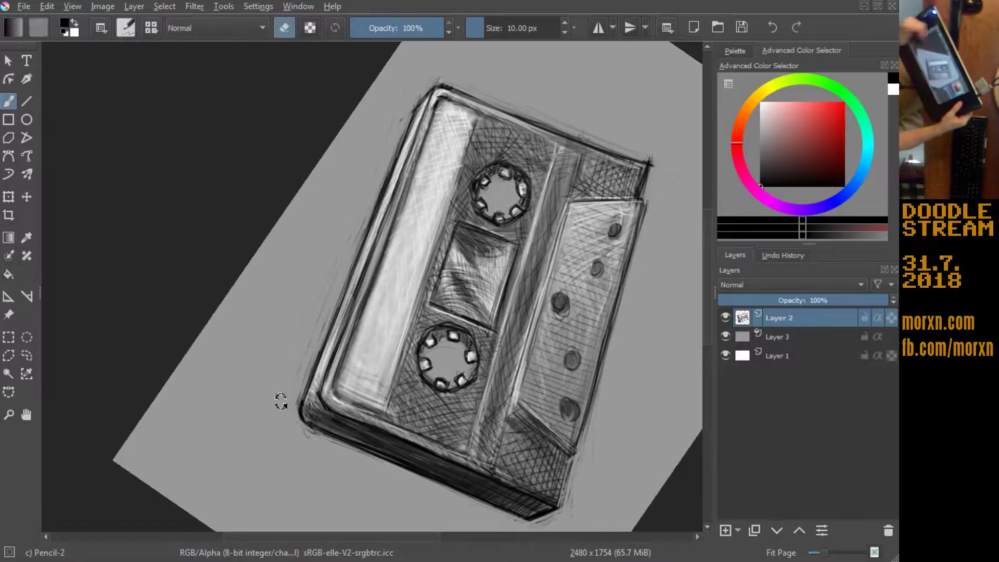
{"action": "mouse_move", "coordinate": [279, 401]}
{"action": "left_mouse_down"}
{"action": "mouse_move", "coordinate": [302, 449]}
{"action": "mouse_move", "coordinate": [205, 423]}
{"action": "mouse_move", "coordinate": [116, 338]}
{"action": "mouse_move", "coordinate": [120, 307]}
{"action": "mouse_move", "coordinate": [136, 378]}
{"action": "mouse_move", "coordinate": [168, 403]}
{"action": "left_mouse_up"}
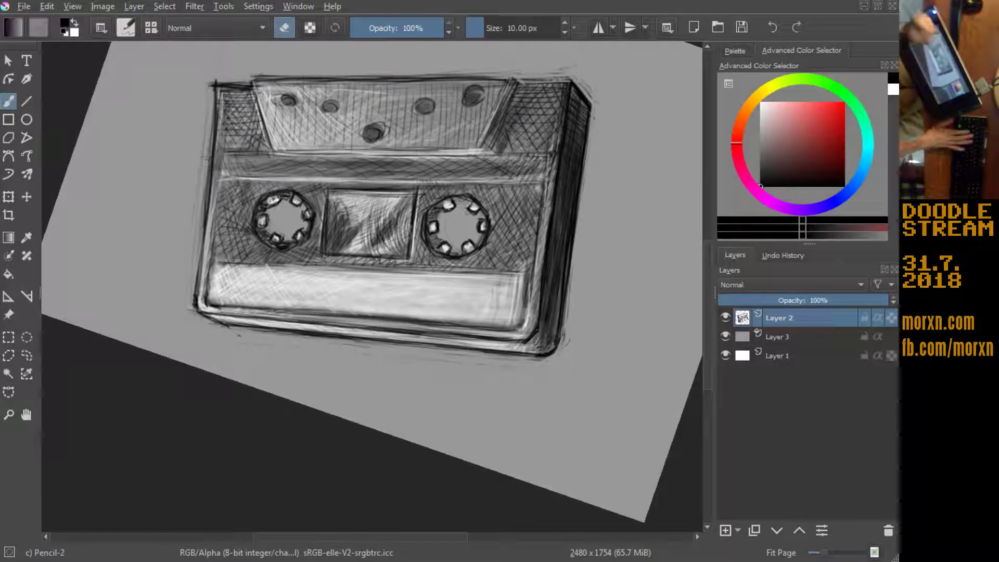
Step: Darken the outlines of both notched reels, erasing a patch on the left reel's lower-left
{"action": "key", "text": "e"}
{"action": "mouse_move", "coordinate": [282, 197]}
{"action": "left_mouse_down"}
{"action": "mouse_move", "coordinate": [292, 193]}
{"action": "mouse_move", "coordinate": [259, 214]}
{"action": "mouse_move", "coordinate": [266, 242]}
{"action": "left_mouse_up"}
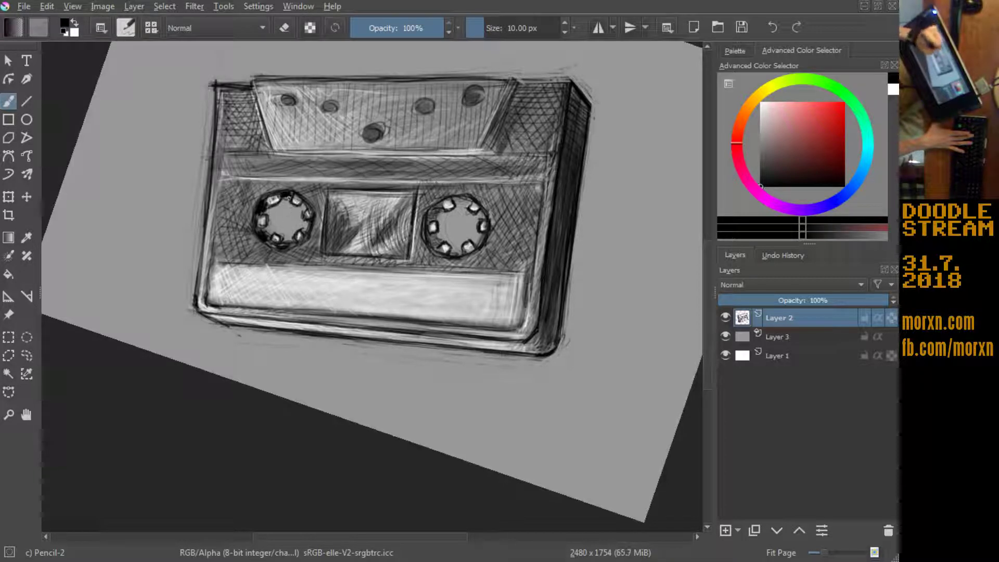
{"action": "left_click_drag", "start_coordinate": [264, 242], "coordinate": [298, 244]}
{"action": "left_click_drag", "start_coordinate": [304, 198], "coordinate": [251, 223]}
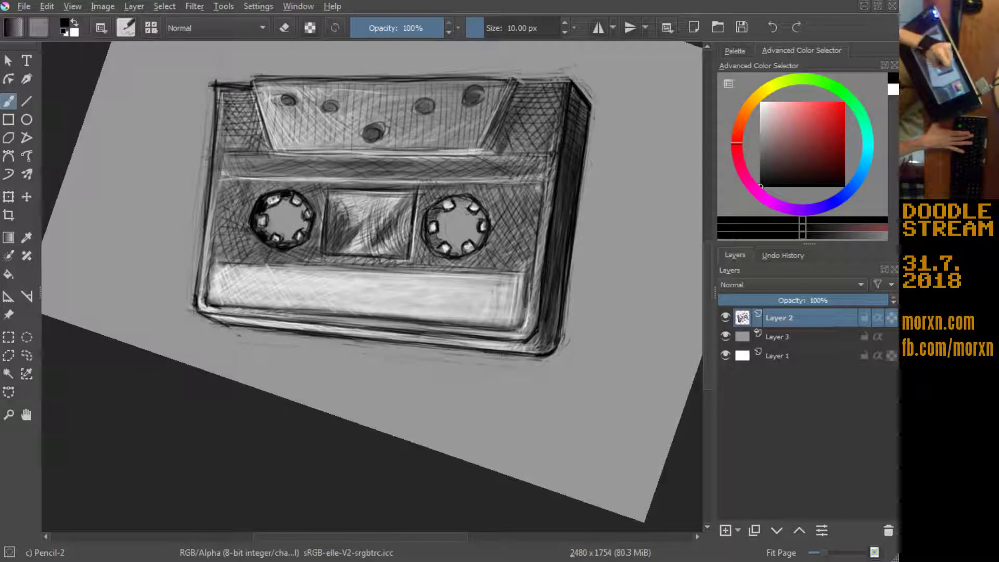
{"action": "mouse_move", "coordinate": [436, 204]}
{"action": "left_mouse_down"}
{"action": "mouse_move", "coordinate": [429, 215]}
{"action": "mouse_move", "coordinate": [469, 193]}
{"action": "mouse_move", "coordinate": [487, 232]}
{"action": "mouse_move", "coordinate": [433, 250]}
{"action": "mouse_move", "coordinate": [428, 211]}
{"action": "left_mouse_up"}
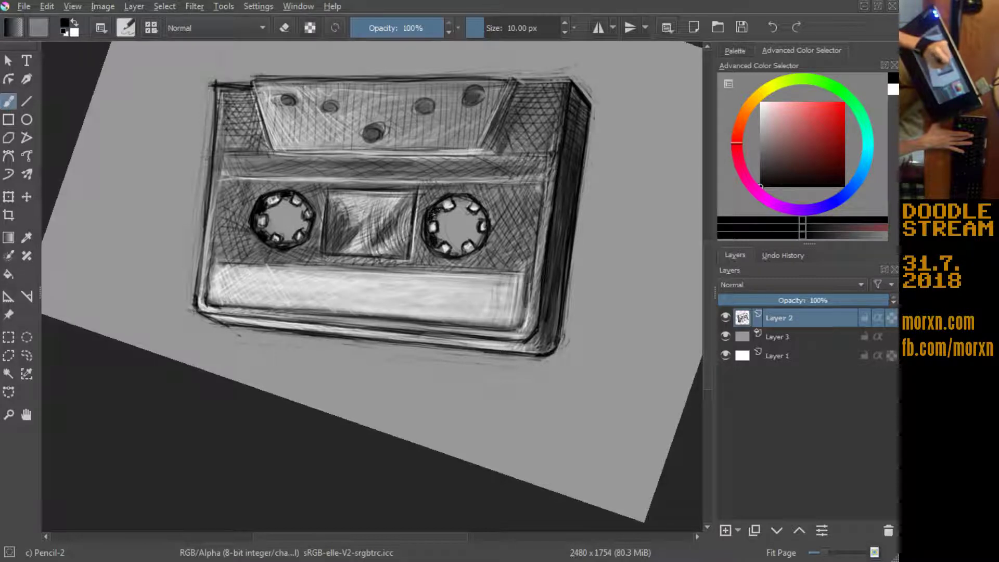
{"action": "left_click_drag", "start_coordinate": [452, 203], "coordinate": [471, 197]}
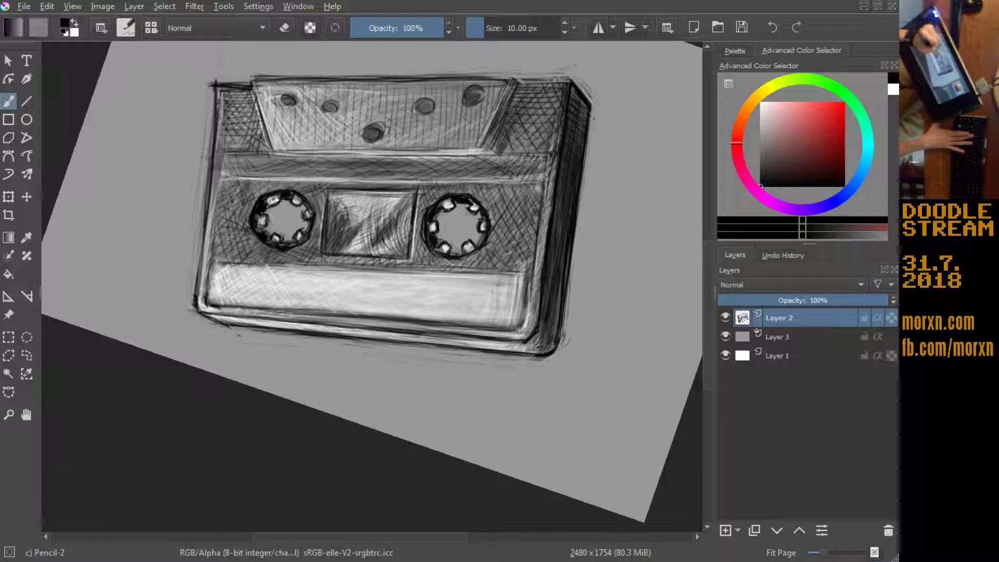
{"action": "key", "text": "e"}
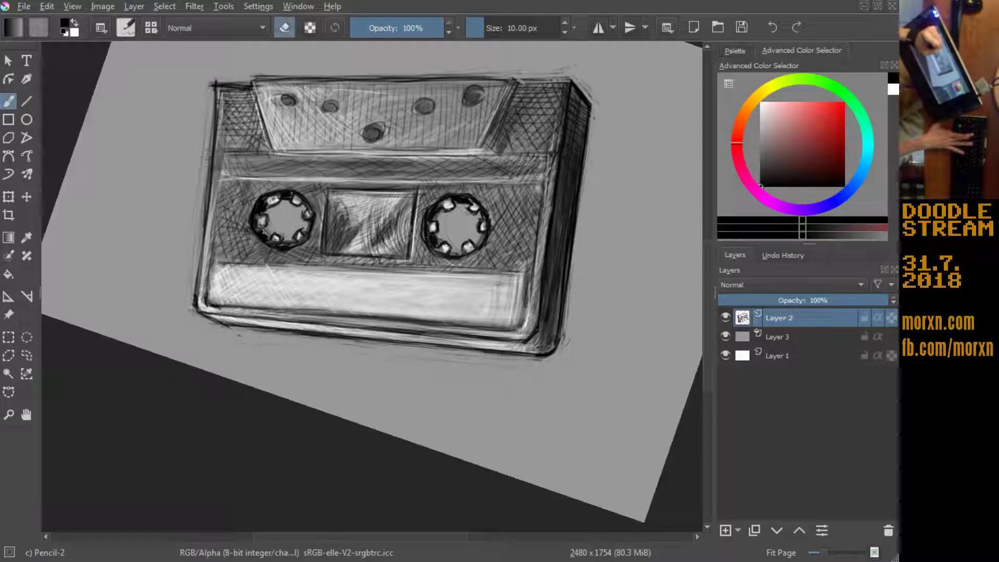
{"action": "left_click_drag", "start_coordinate": [277, 235], "coordinate": [290, 236]}
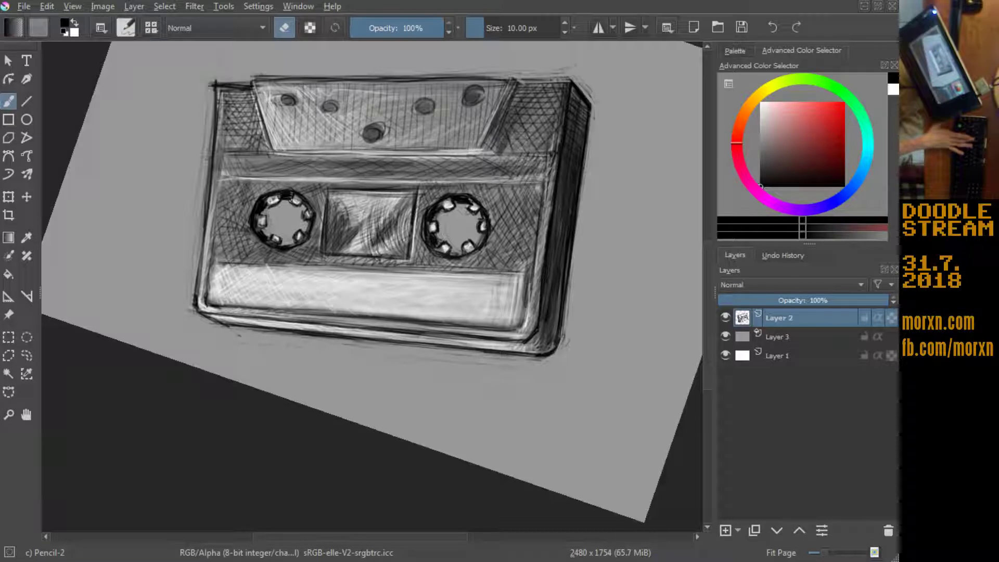
Step: Darken the left, right, top and bottom edges of the centre window
{"action": "key", "text": "e"}
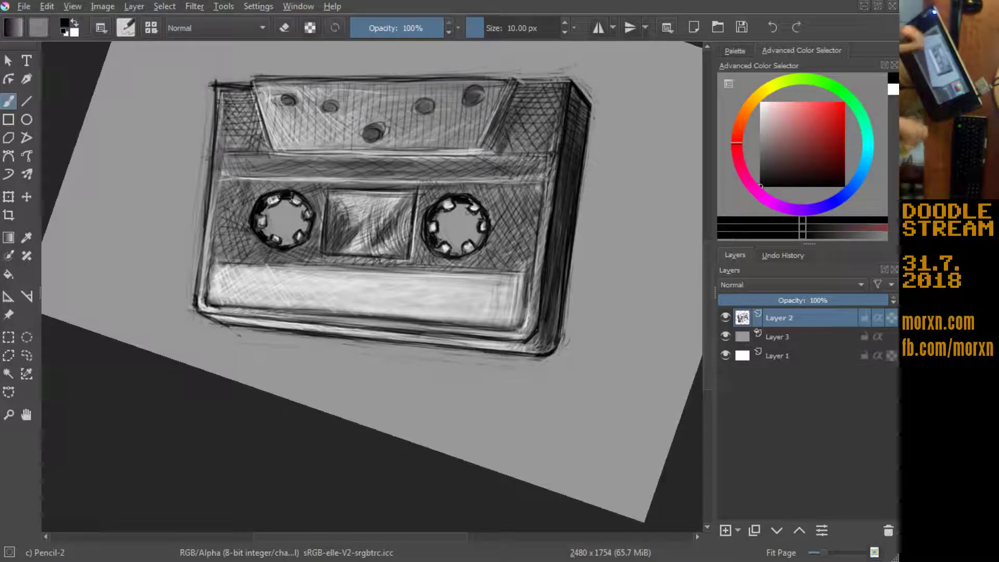
{"action": "left_click_drag", "start_coordinate": [327, 207], "coordinate": [321, 244]}
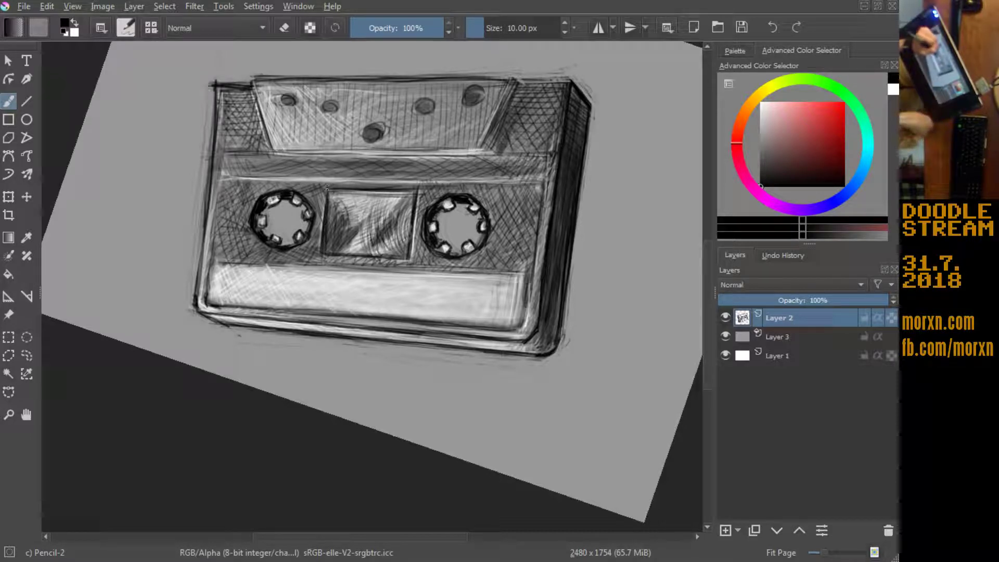
{"action": "left_click_drag", "start_coordinate": [414, 221], "coordinate": [408, 256]}
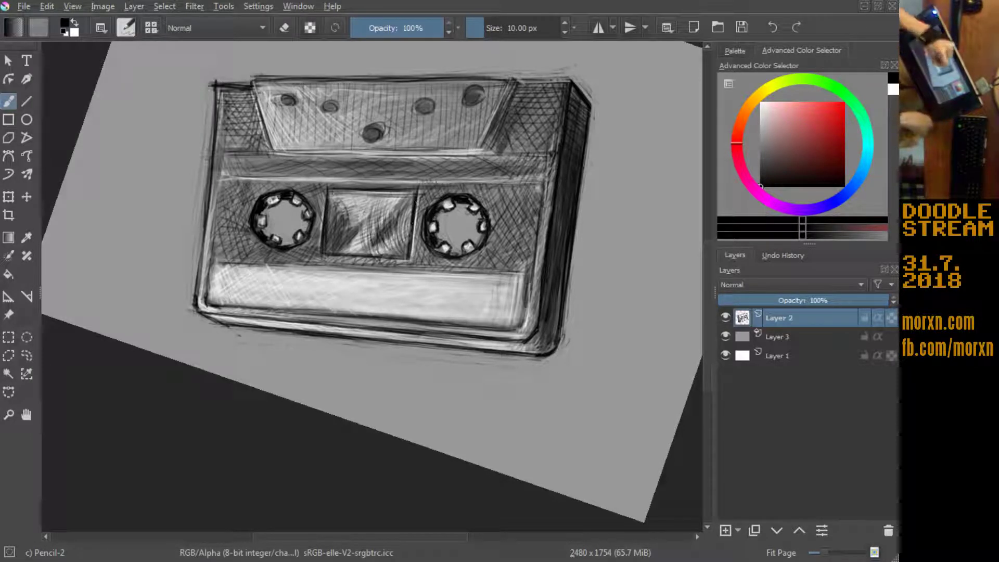
{"action": "left_click_drag", "start_coordinate": [329, 189], "coordinate": [359, 191]}
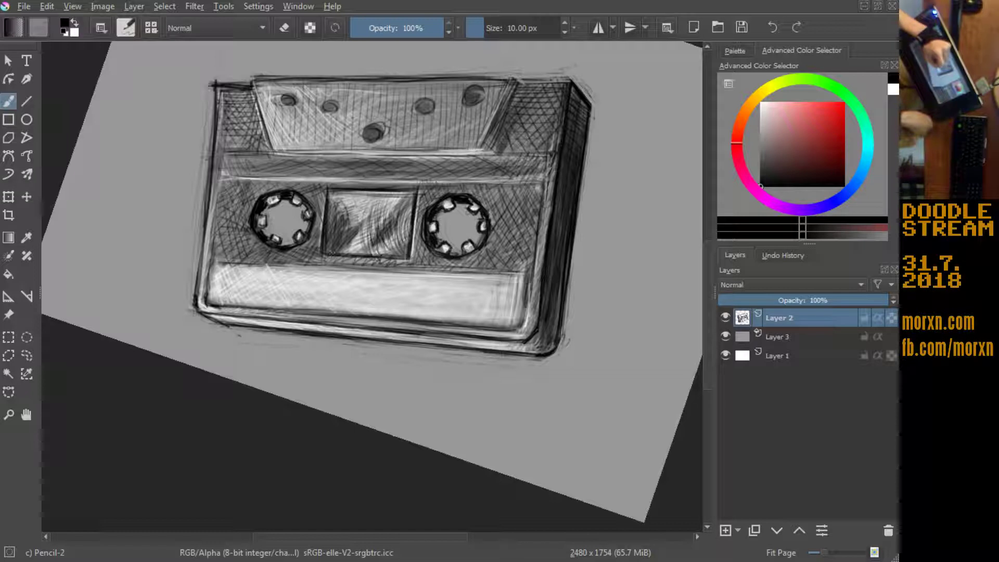
{"action": "left_click_drag", "start_coordinate": [322, 255], "coordinate": [395, 261]}
{"action": "left_click_drag", "start_coordinate": [319, 254], "coordinate": [407, 260]}
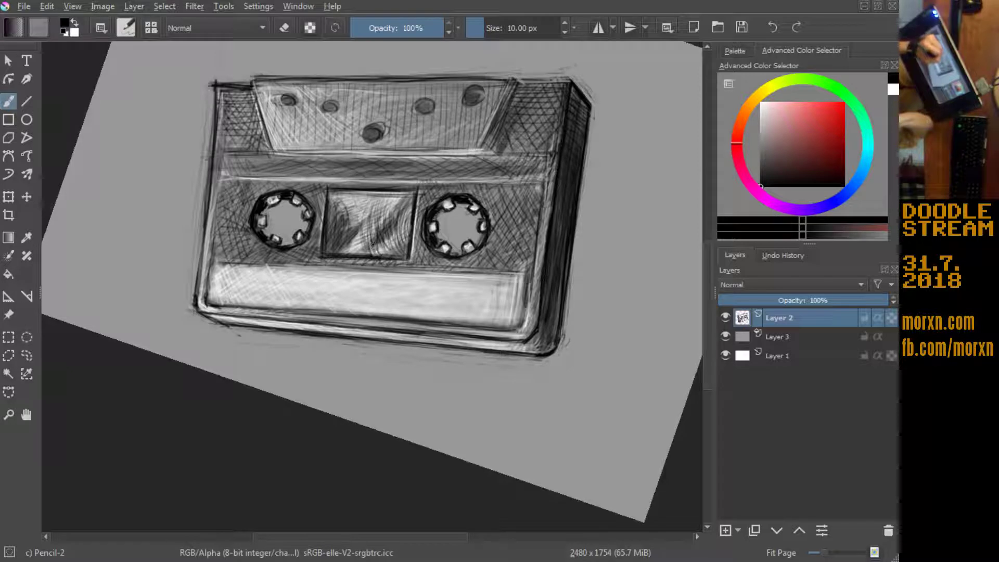
Step: Hatch dark shading across the centre window, then rotate the canvas slightly counter-clockwise
{"action": "left_click_drag", "start_coordinate": [376, 233], "coordinate": [371, 250]}
{"action": "left_click_drag", "start_coordinate": [392, 212], "coordinate": [391, 240]}
{"action": "mouse_move", "coordinate": [399, 206]}
{"action": "left_mouse_down"}
{"action": "mouse_move", "coordinate": [394, 242]}
{"action": "mouse_move", "coordinate": [404, 232]}
{"action": "left_mouse_up"}
{"action": "left_click_drag", "start_coordinate": [415, 211], "coordinate": [407, 225]}
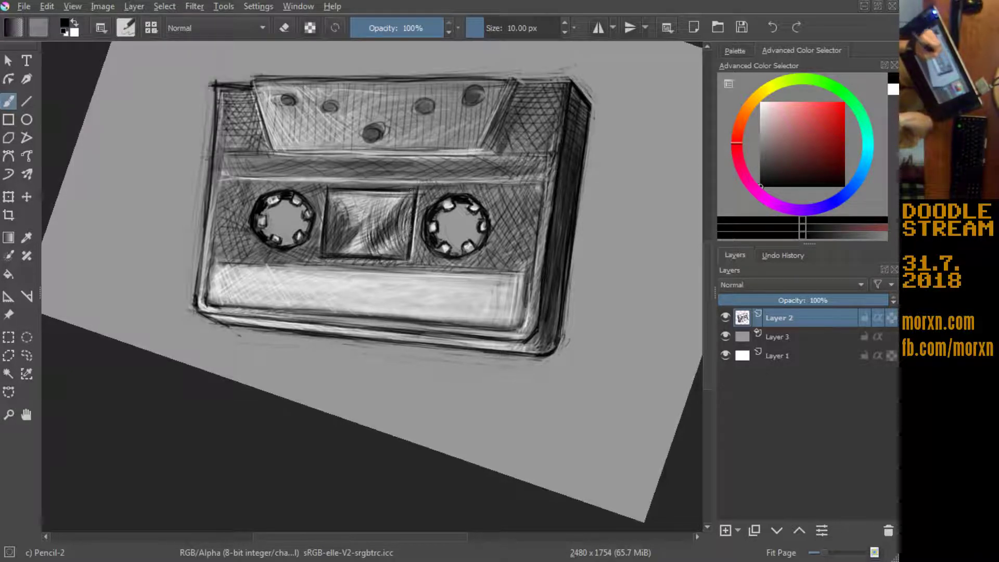
{"action": "mouse_move", "coordinate": [331, 207]}
{"action": "left_mouse_down"}
{"action": "mouse_move", "coordinate": [326, 243]}
{"action": "mouse_move", "coordinate": [329, 233]}
{"action": "mouse_move", "coordinate": [328, 248]}
{"action": "mouse_move", "coordinate": [338, 242]}
{"action": "left_mouse_up"}
{"action": "mouse_move", "coordinate": [349, 222]}
{"action": "left_mouse_down"}
{"action": "mouse_move", "coordinate": [340, 245]}
{"action": "mouse_move", "coordinate": [350, 235]}
{"action": "left_mouse_up"}
{"action": "mouse_move", "coordinate": [359, 212]}
{"action": "left_mouse_down"}
{"action": "mouse_move", "coordinate": [345, 232]}
{"action": "mouse_move", "coordinate": [322, 223]}
{"action": "mouse_move", "coordinate": [326, 212]}
{"action": "mouse_move", "coordinate": [332, 246]}
{"action": "left_mouse_up"}
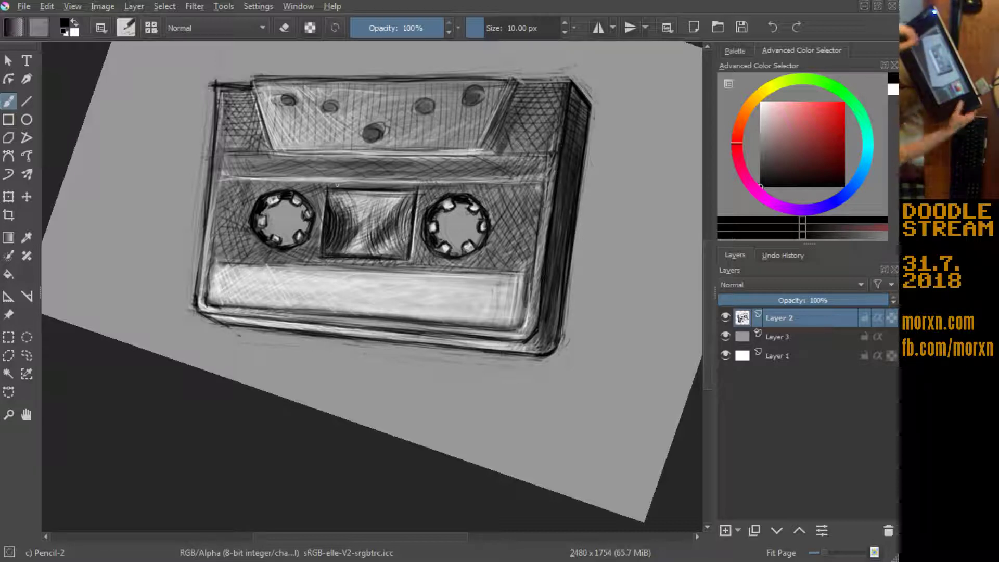
{"action": "mouse_move", "coordinate": [138, 226]}
{"action": "left_mouse_down"}
{"action": "mouse_move", "coordinate": [135, 263]}
{"action": "mouse_move", "coordinate": [170, 425]}
{"action": "mouse_move", "coordinate": [200, 451]}
{"action": "left_mouse_up"}
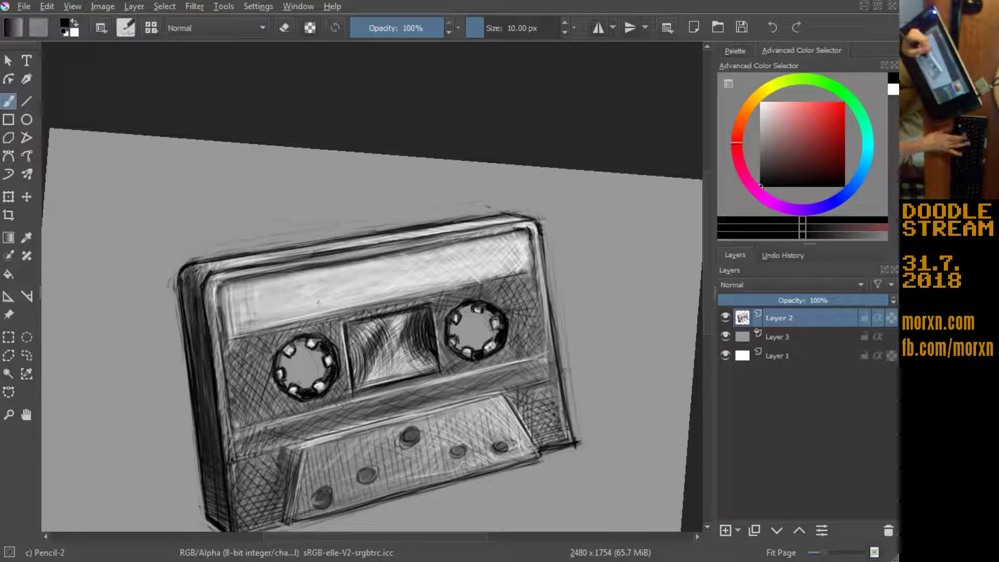
Step: Add white highlights to the left reel's top and lower teeth, then dark hatching beside it
{"action": "key", "text": "x"}
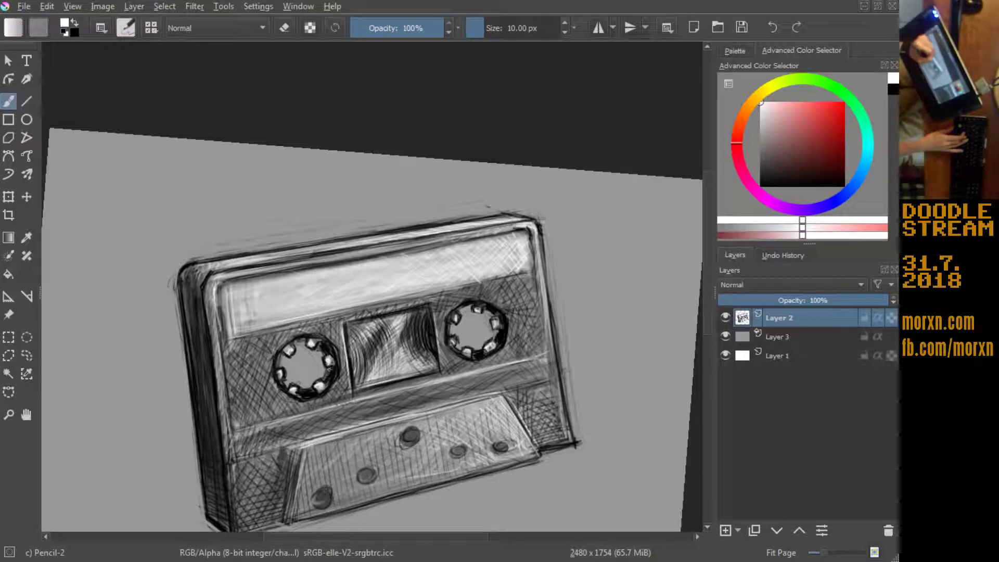
{"action": "left_click_drag", "start_coordinate": [310, 343], "coordinate": [314, 340]}
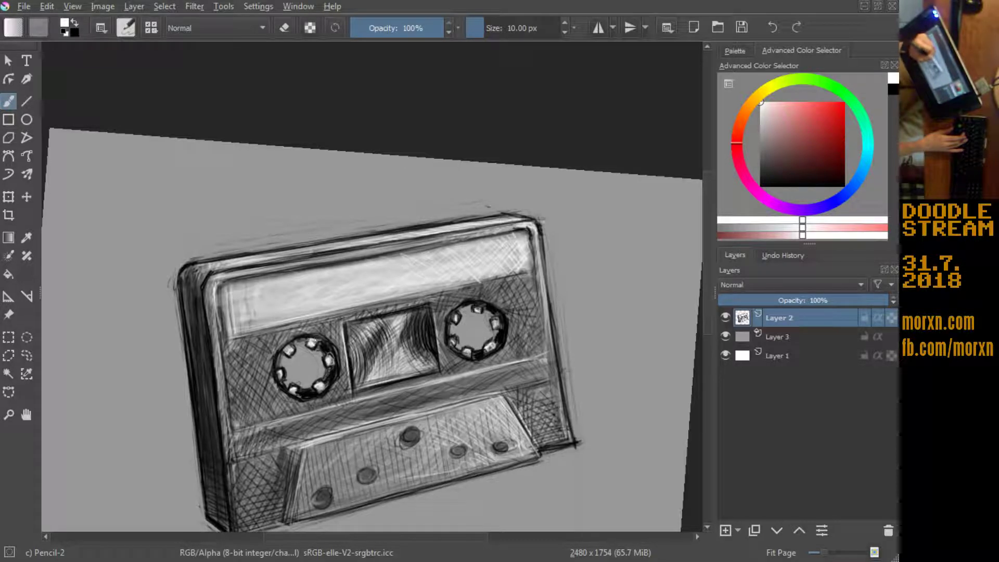
{"action": "left_click_drag", "start_coordinate": [318, 387], "coordinate": [322, 390]}
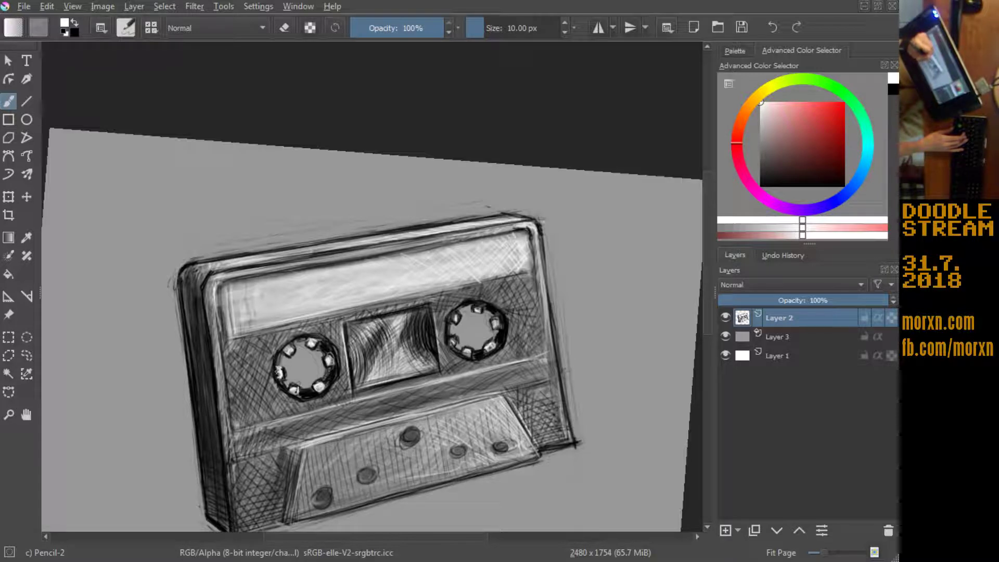
{"action": "key", "text": "x"}
{"action": "left_click_drag", "start_coordinate": [278, 365], "coordinate": [281, 379]}
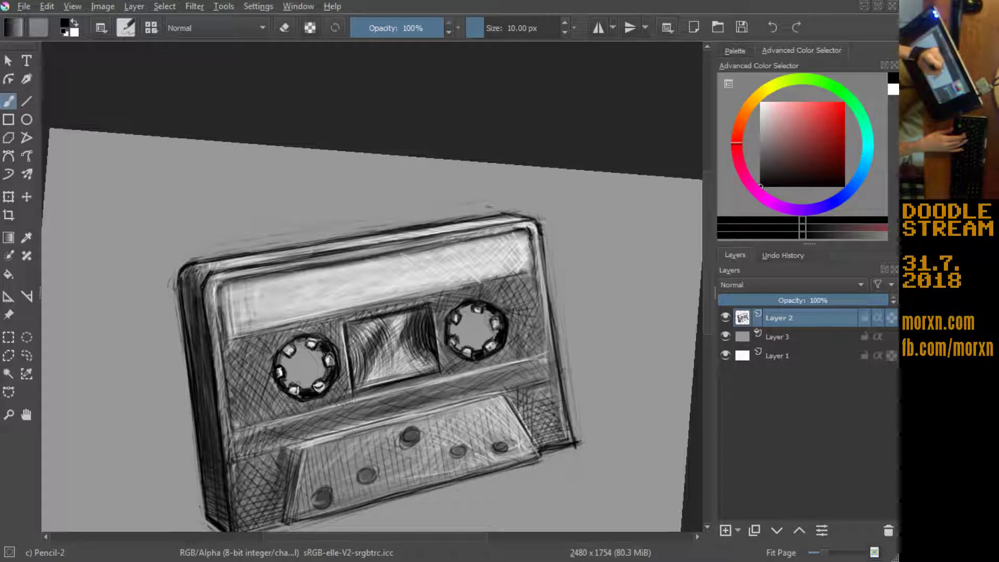
Step: Darken the right reel's left edge and add a white highlight along the left reel's lower-right
{"action": "key", "text": "x"}
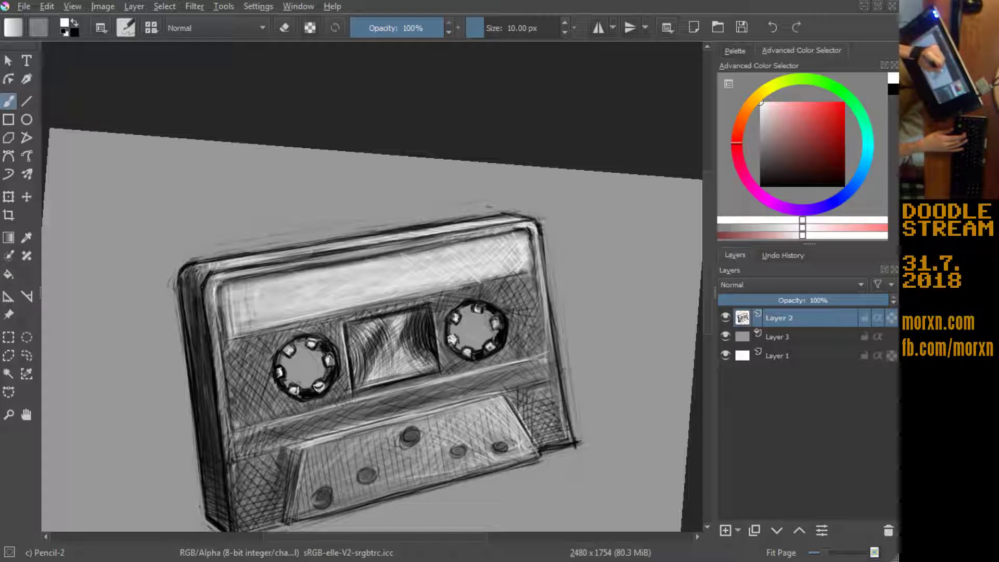
{"action": "key", "text": "x"}
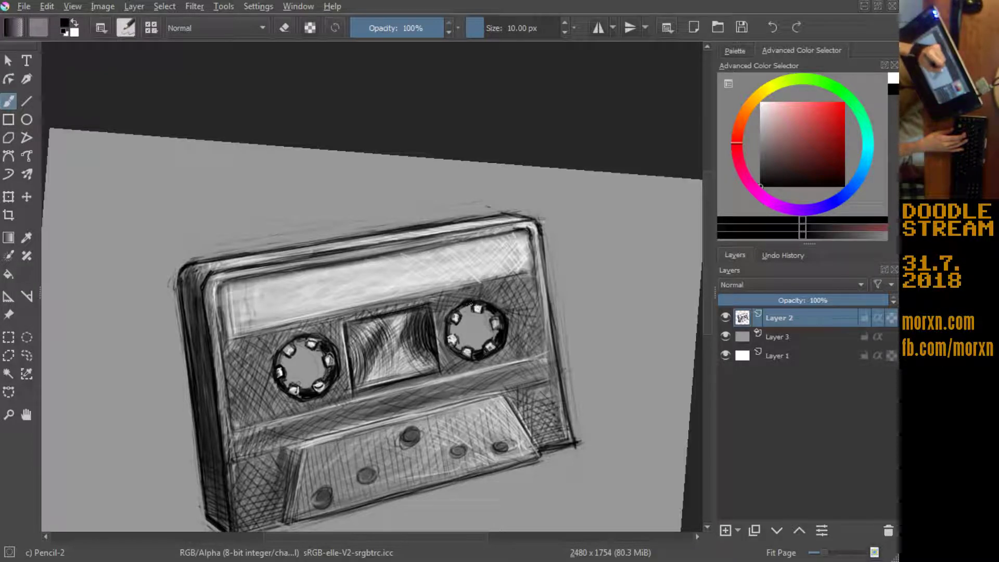
{"action": "left_click_drag", "start_coordinate": [449, 322], "coordinate": [460, 352]}
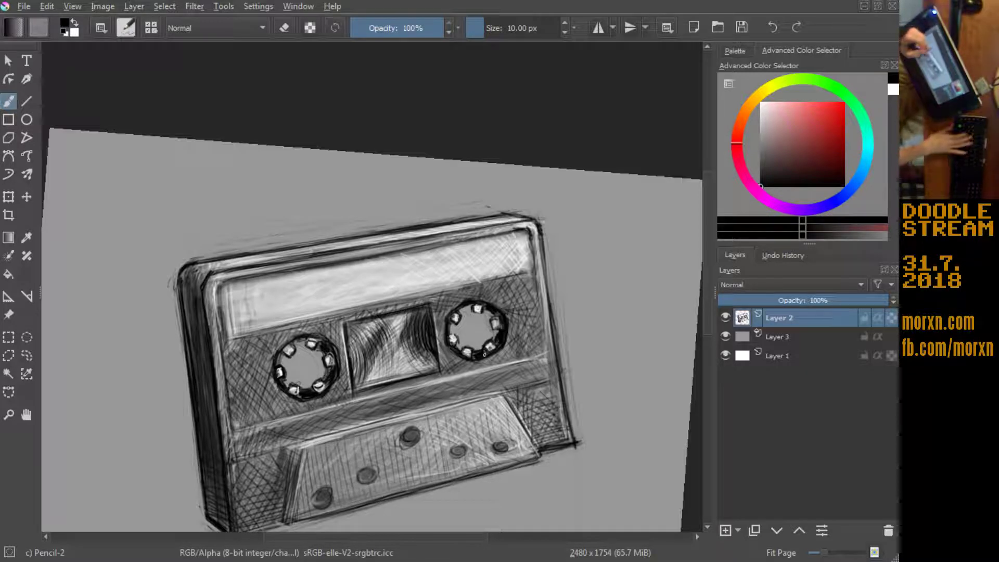
{"action": "key", "text": "x"}
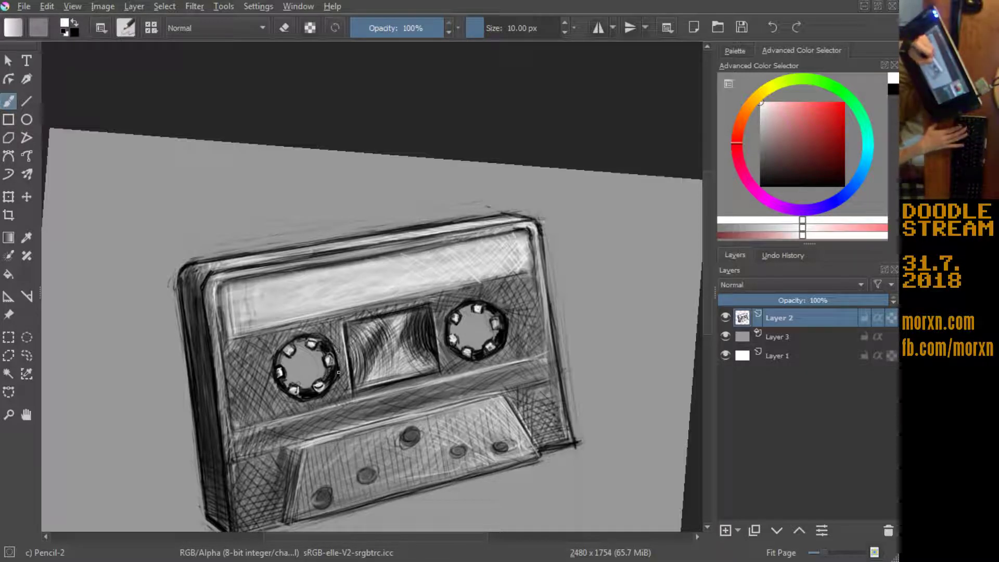
{"action": "mouse_move", "coordinate": [338, 372]}
{"action": "left_mouse_down"}
{"action": "mouse_move", "coordinate": [328, 396]}
{"action": "mouse_move", "coordinate": [302, 401]}
{"action": "left_mouse_up"}
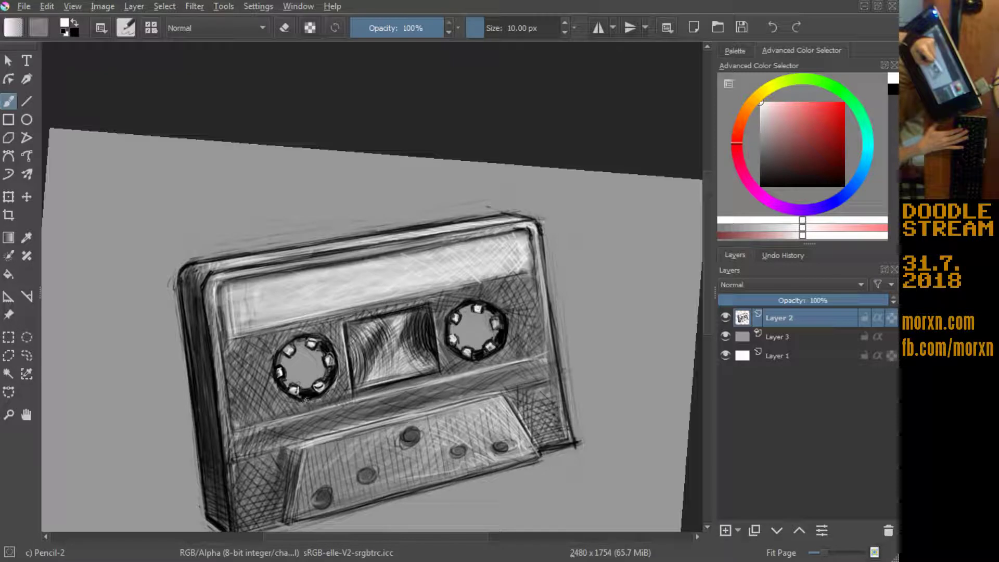
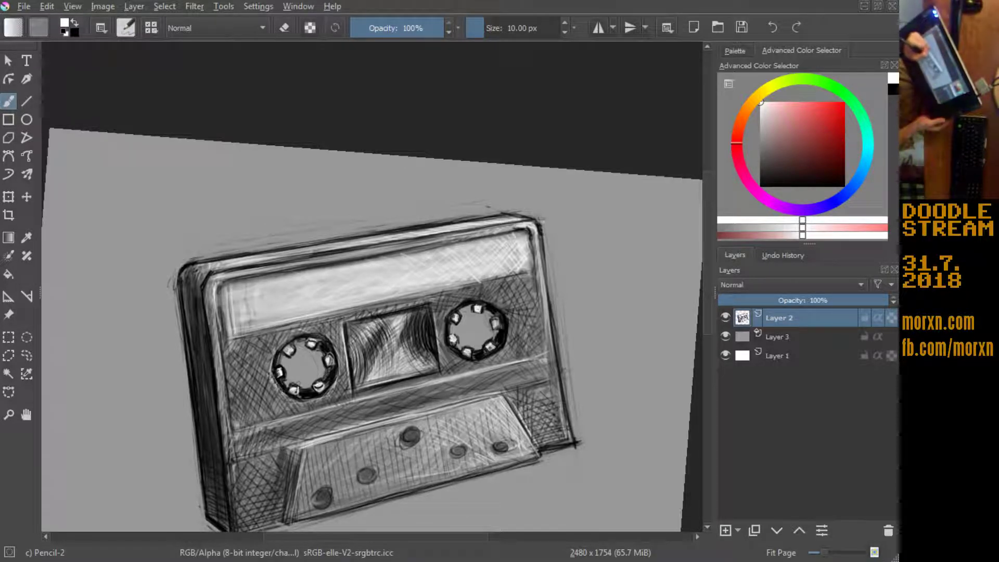
Step: Add light pencil strokes along the left reel's left, bottom and right edges in a mirrored view
{"action": "left_click_drag", "start_coordinate": [272, 375], "coordinate": [294, 334]}
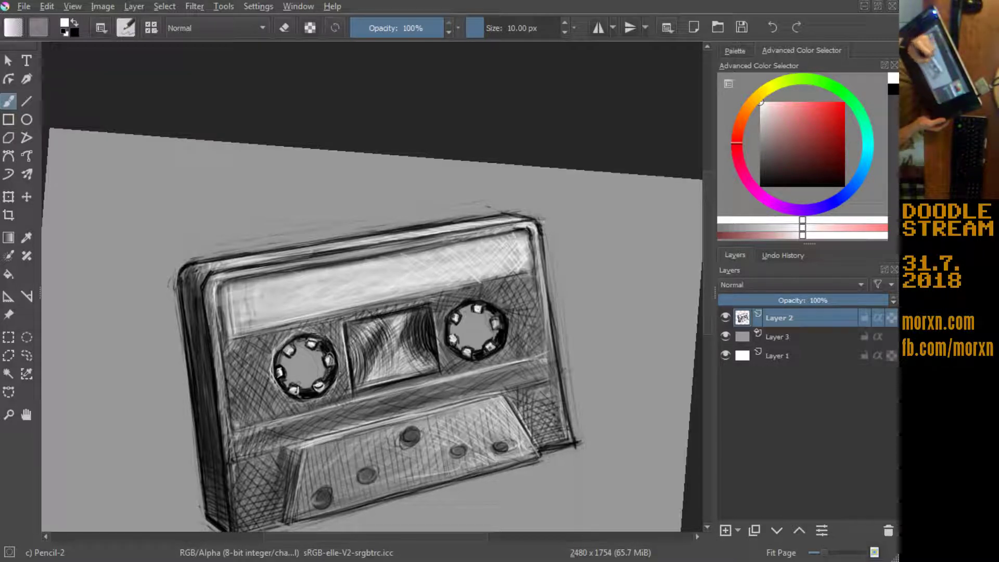
{"action": "left_click_drag", "start_coordinate": [291, 404], "coordinate": [333, 395]}
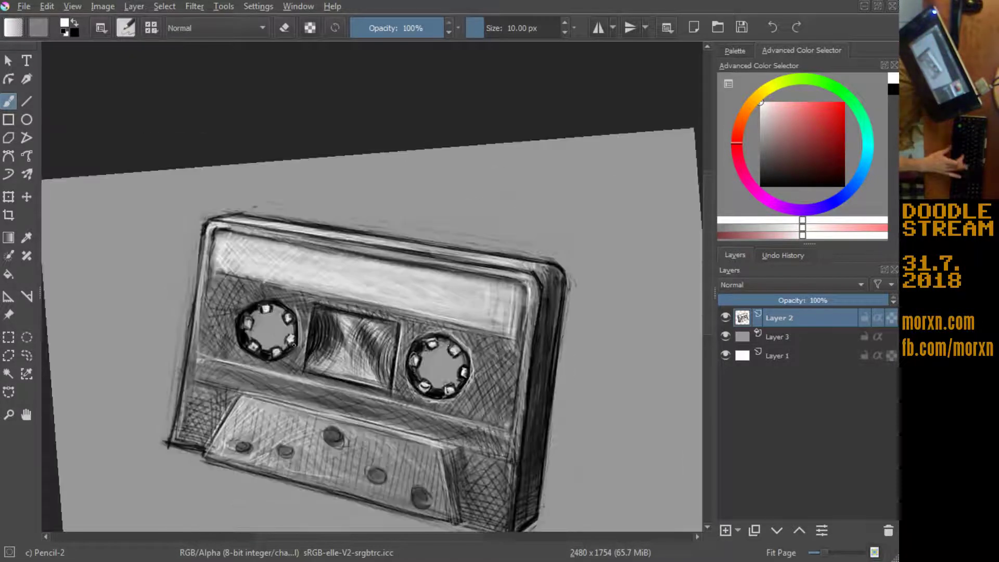
{"action": "key", "text": "m"}
{"action": "left_click_drag", "start_coordinate": [297, 309], "coordinate": [295, 347]}
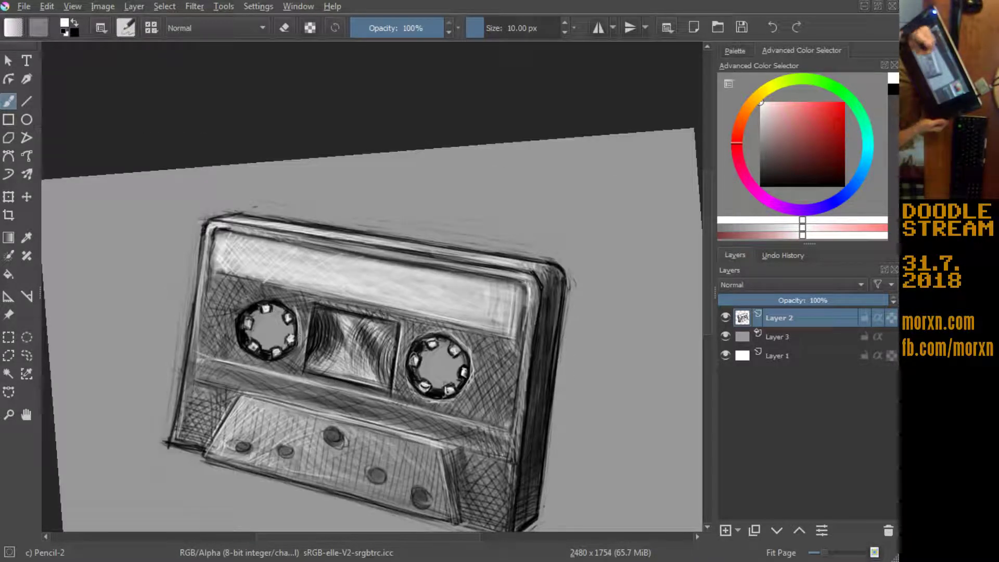
{"action": "left_click_drag", "start_coordinate": [246, 299], "coordinate": [234, 349]}
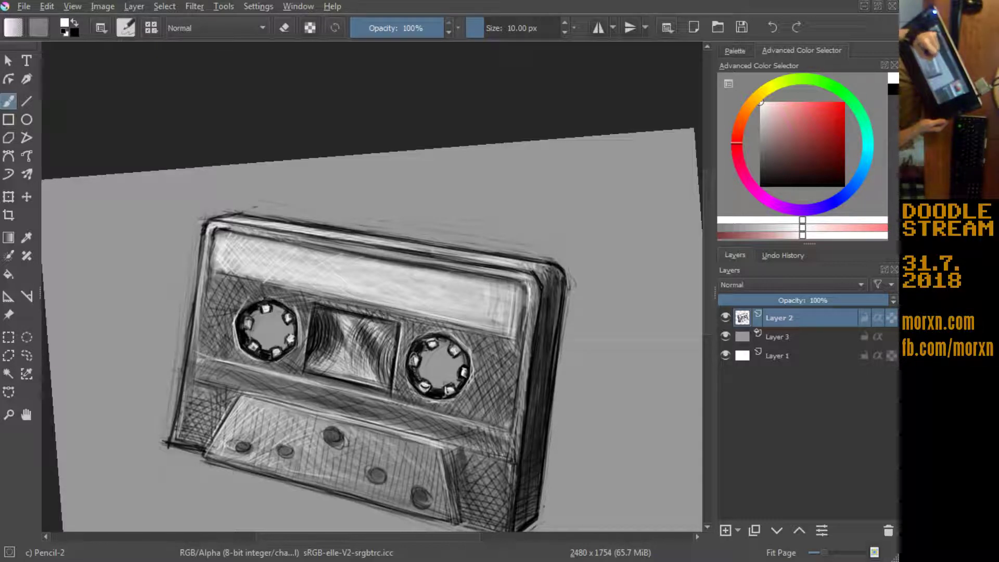
Step: Toggle the eraser off and on, and swap between black and white painting colours, ending on black
{"action": "key", "text": "e"}
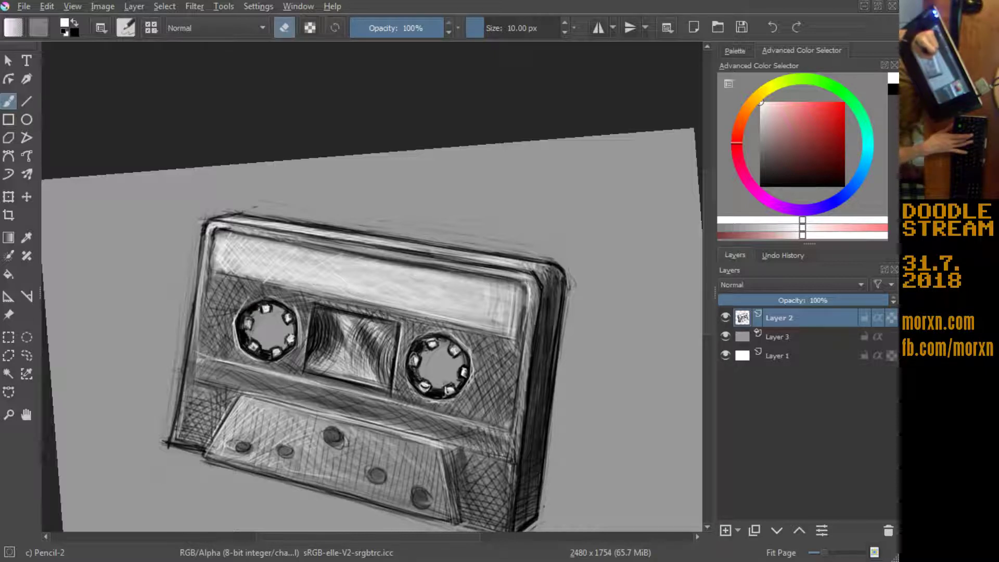
{"action": "key", "text": "e"}
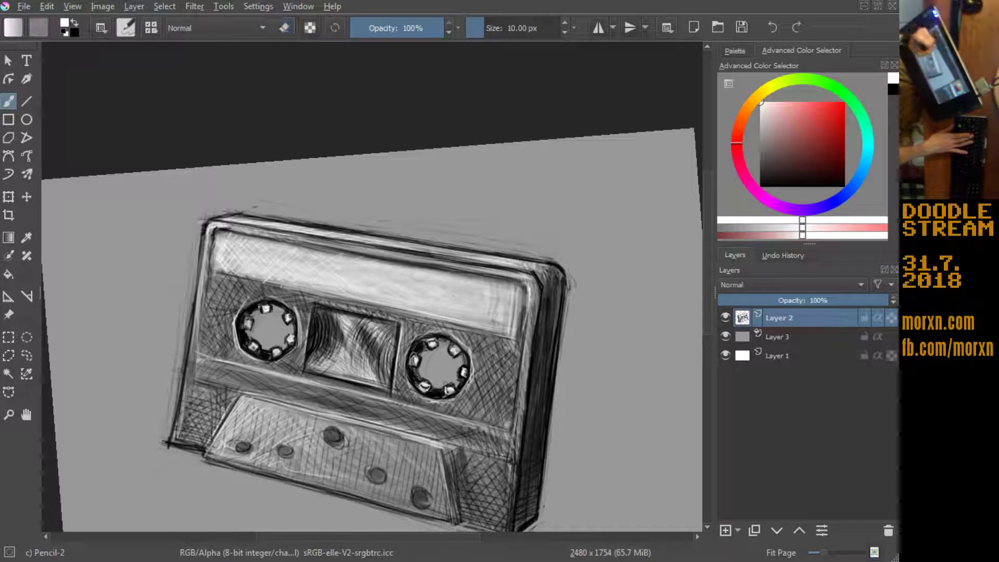
{"action": "key", "text": "e"}
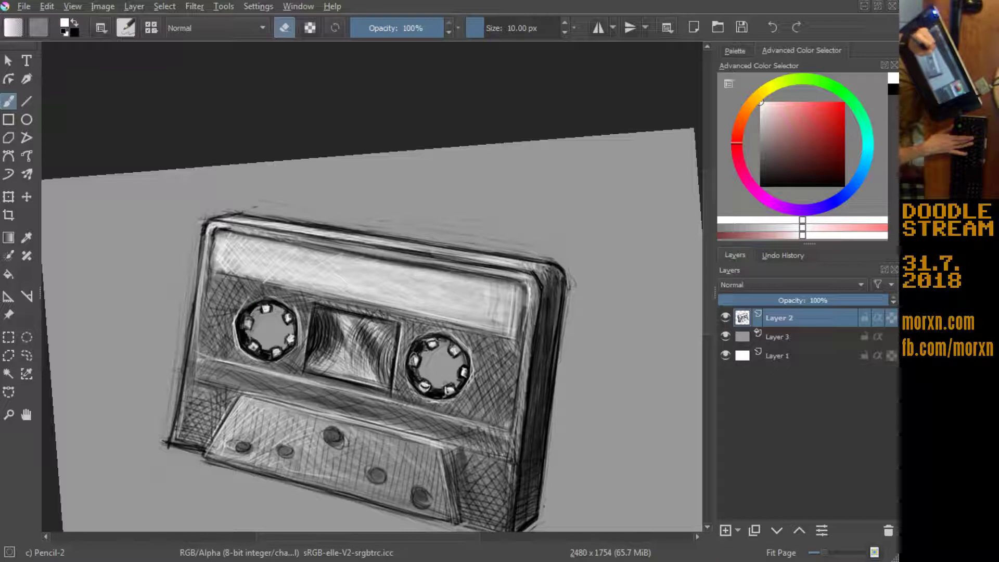
{"action": "key", "text": "e"}
{"action": "key", "text": "x"}
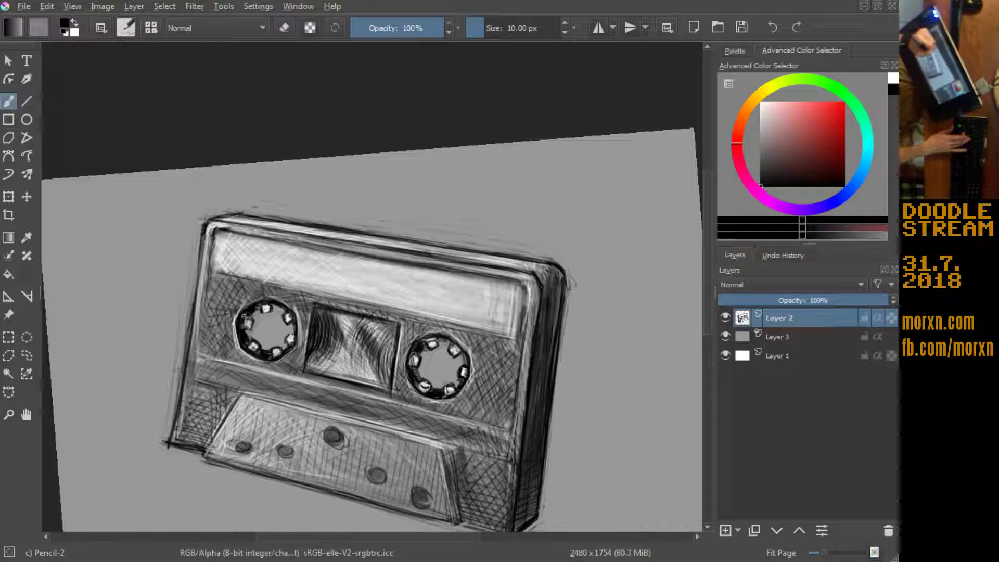
{"action": "key", "text": "x"}
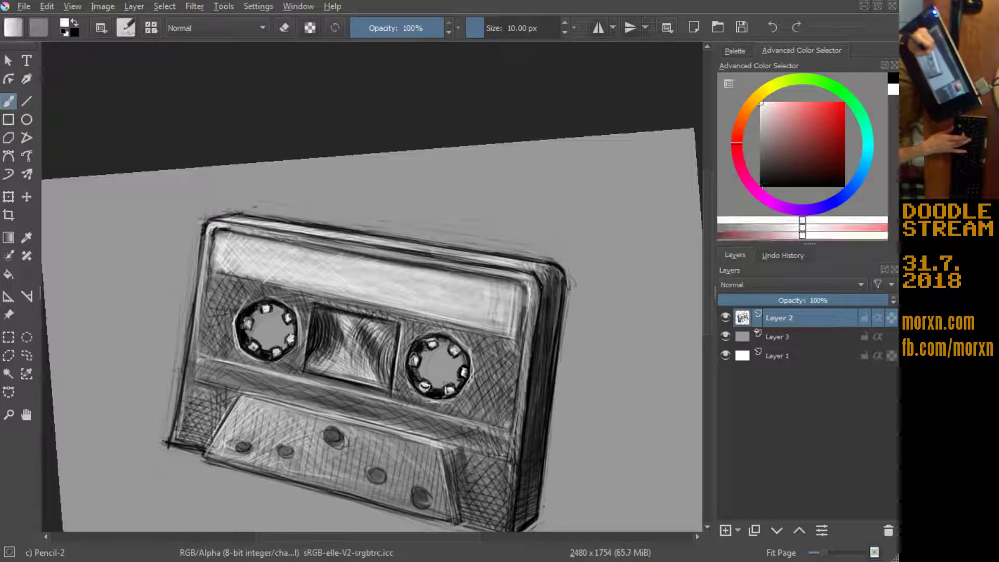
{"action": "key", "text": "x"}
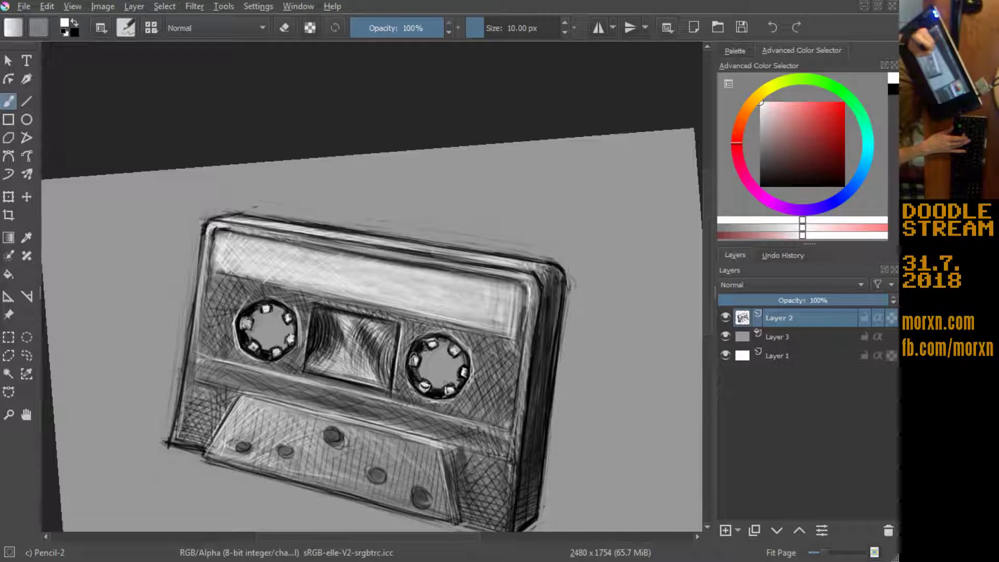
{"action": "key", "text": "x"}
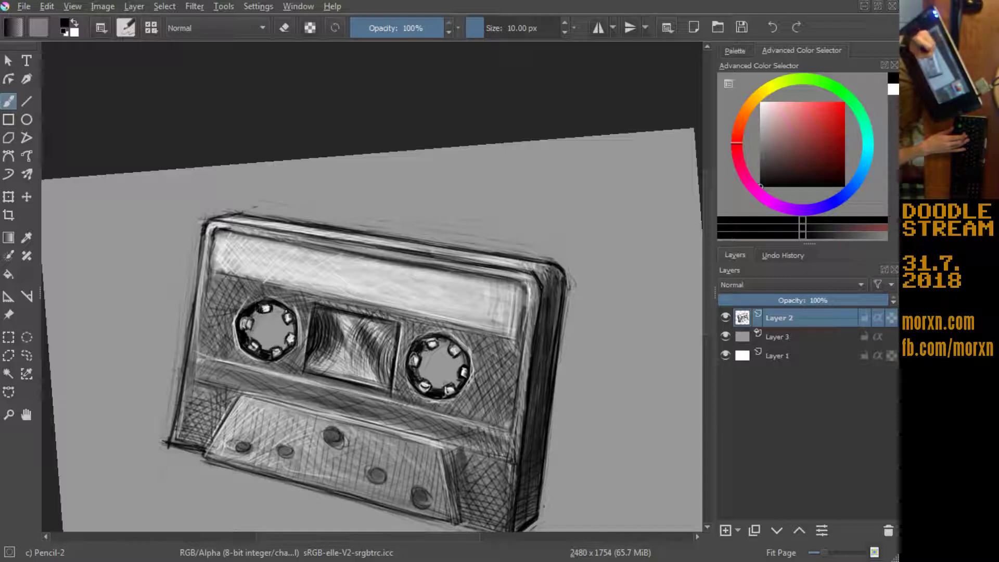
{"action": "key", "text": "x"}
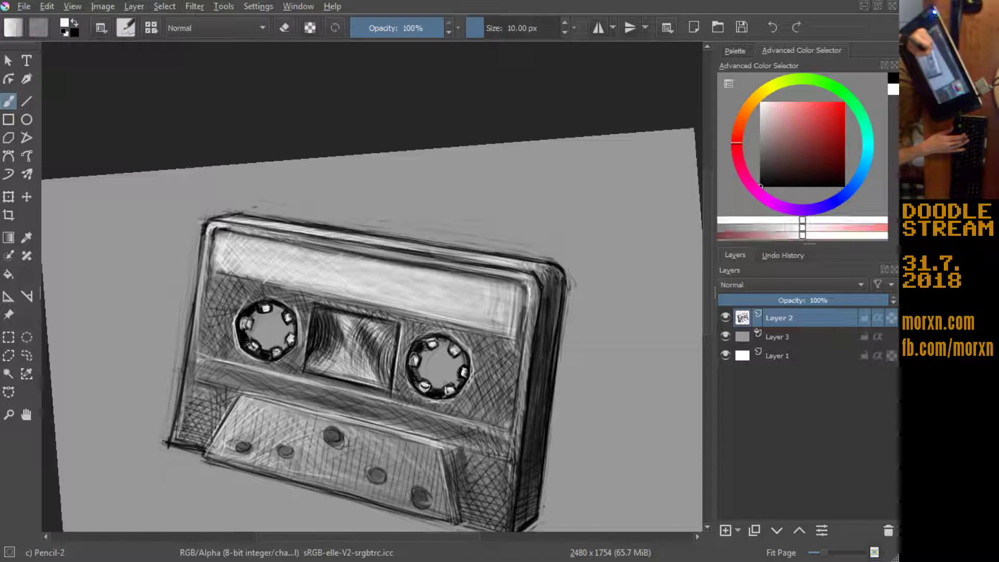
{"action": "key", "text": "x"}
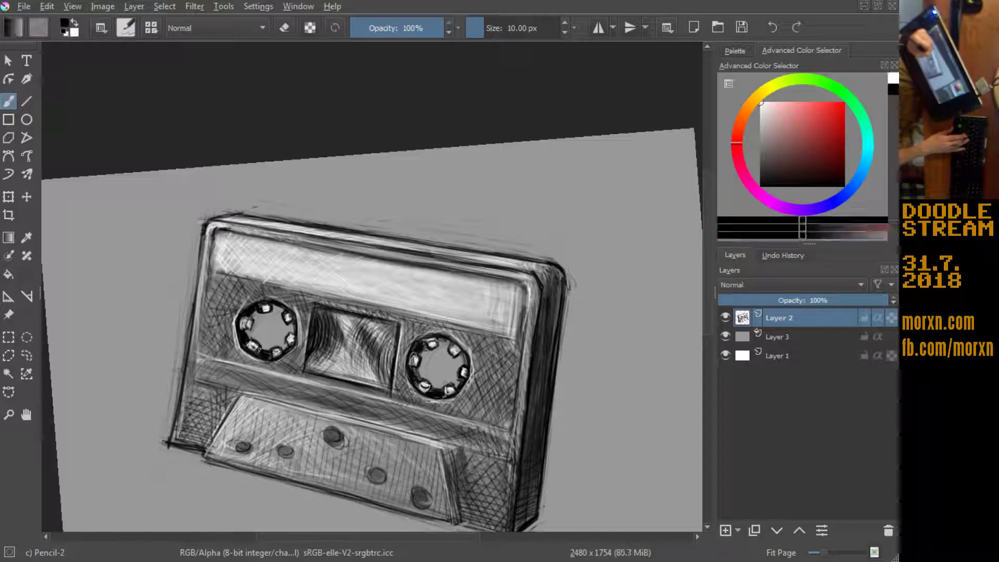
{"action": "key", "text": "x"}
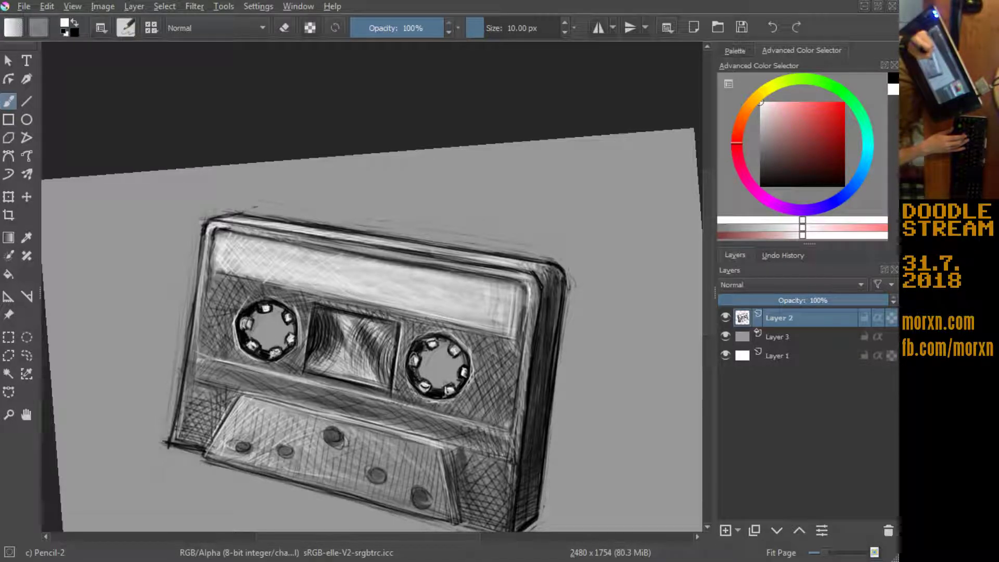
{"action": "key", "text": "x"}
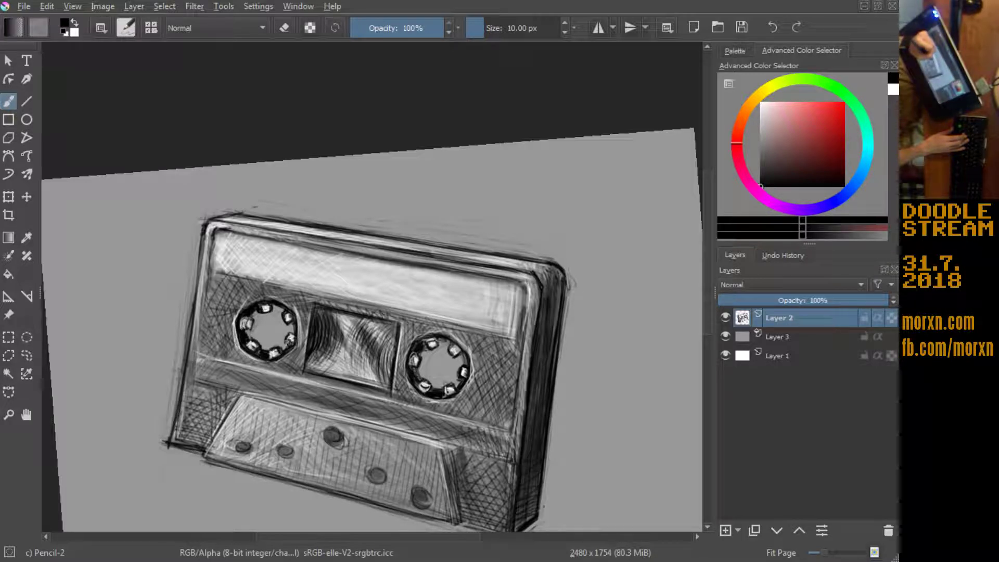
Step: Add a small dark stroke at the left reel's edge, leave white as painting colour, and unmirror the view
{"action": "left_click_drag", "start_coordinate": [289, 336], "coordinate": [292, 336]}
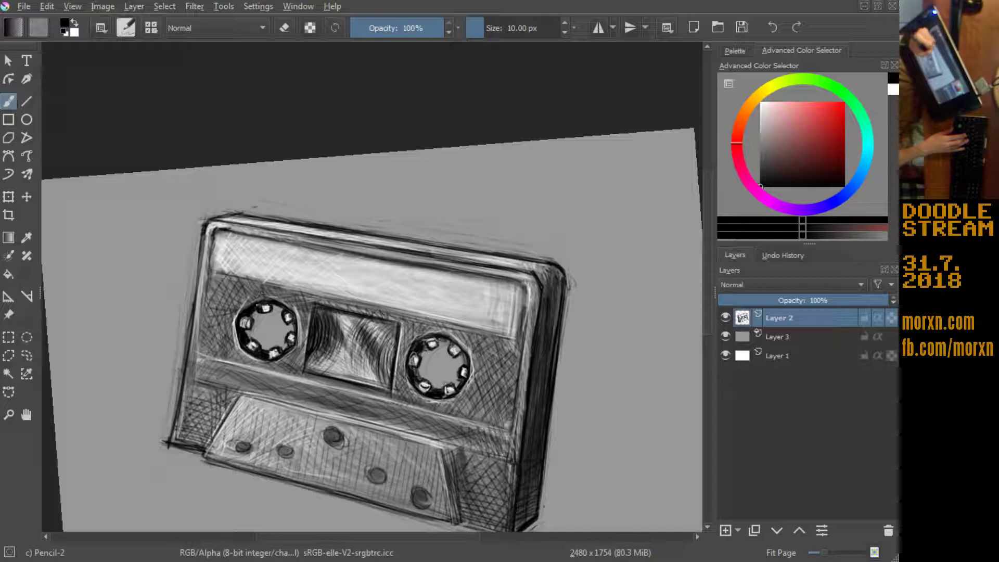
{"action": "key", "text": "x"}
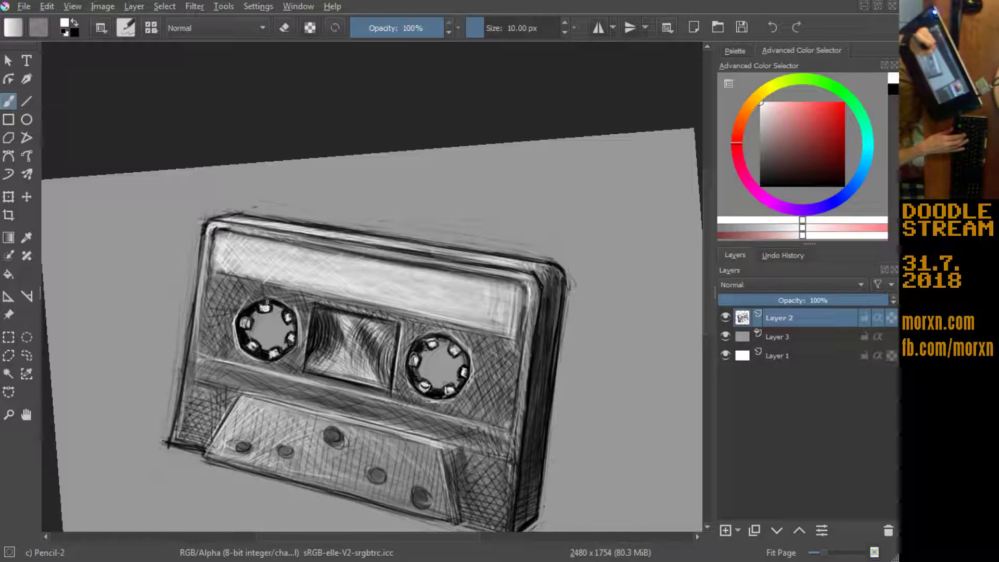
{"action": "key", "text": "x"}
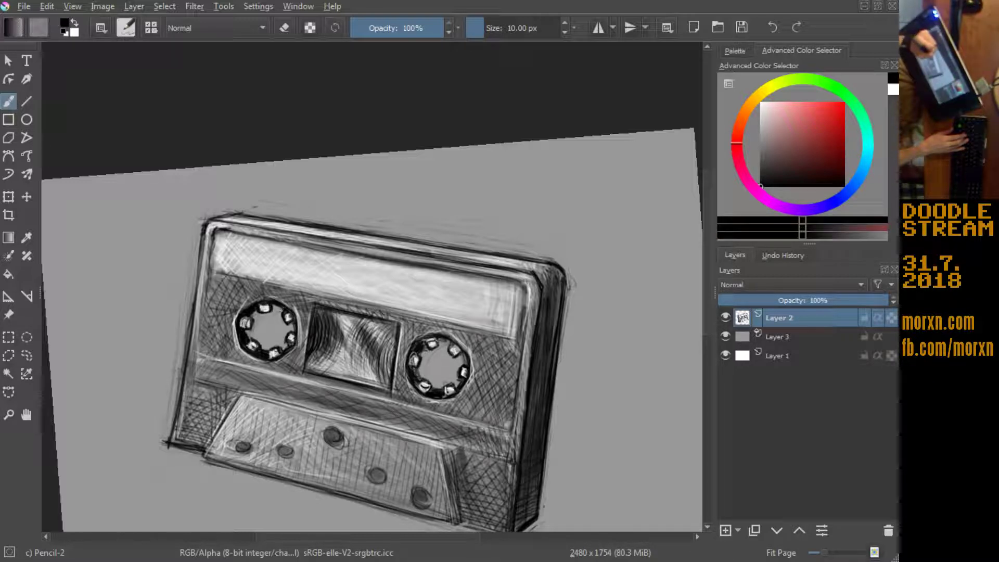
{"action": "key", "text": "x"}
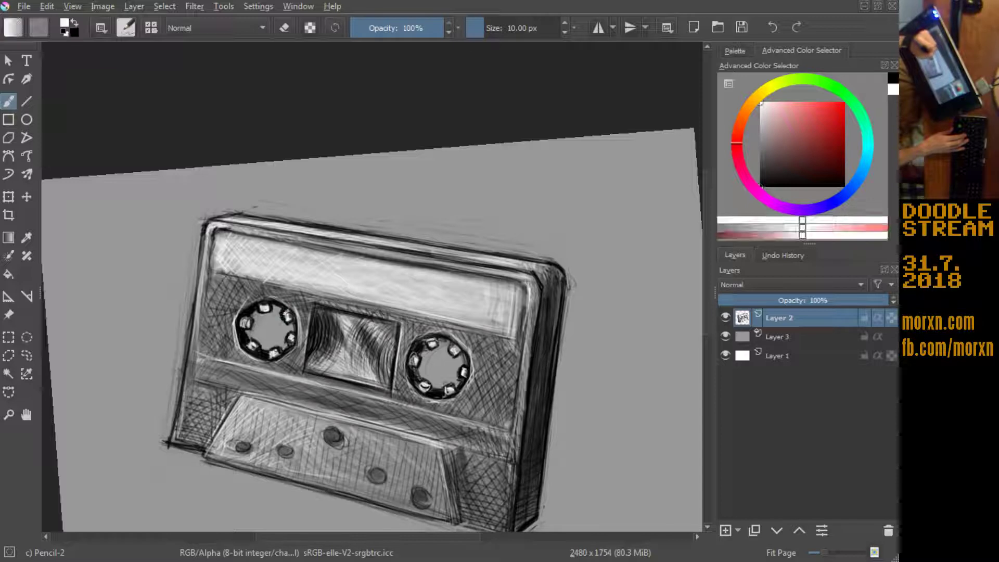
{"action": "key", "text": "x"}
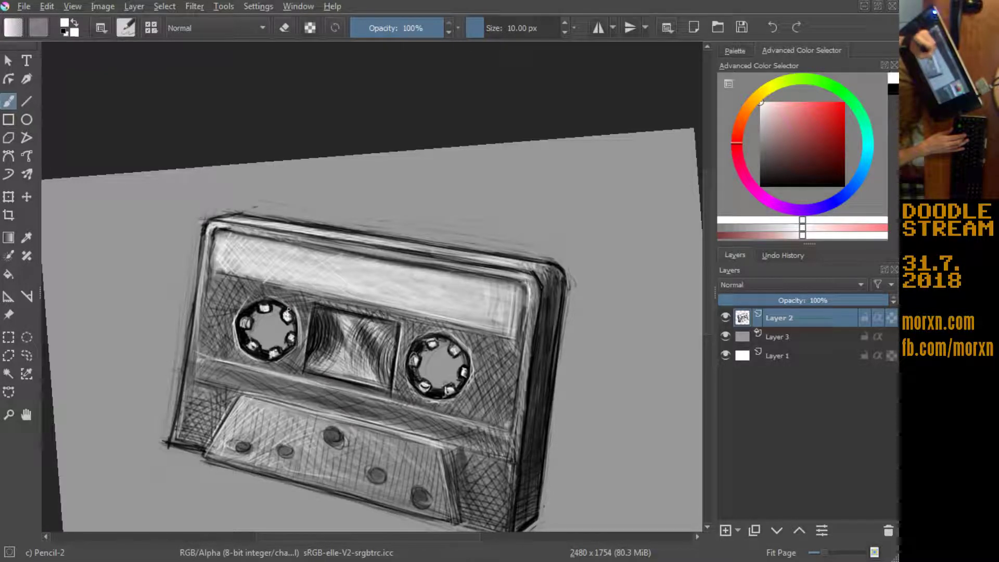
{"action": "key", "text": "x"}
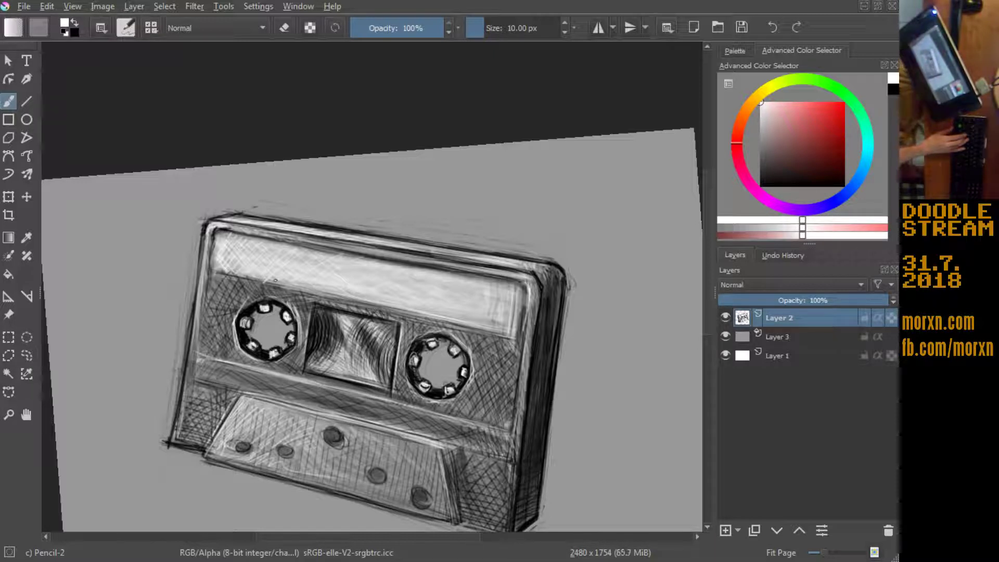
{"action": "key", "text": "m"}
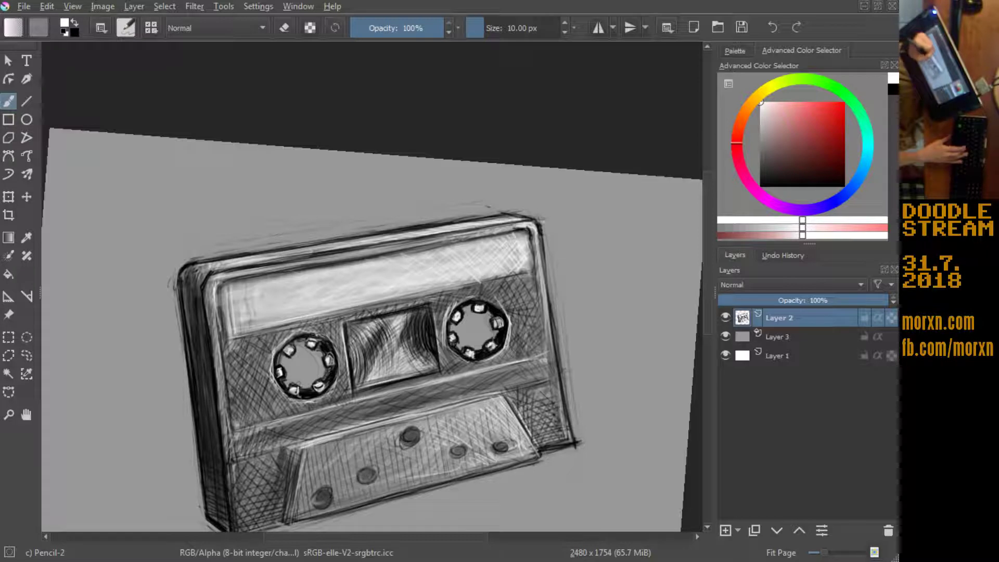
Step: In black, hatch around the left reel and darken the inner left edge, then turn the cassette upright
{"action": "key", "text": "x"}
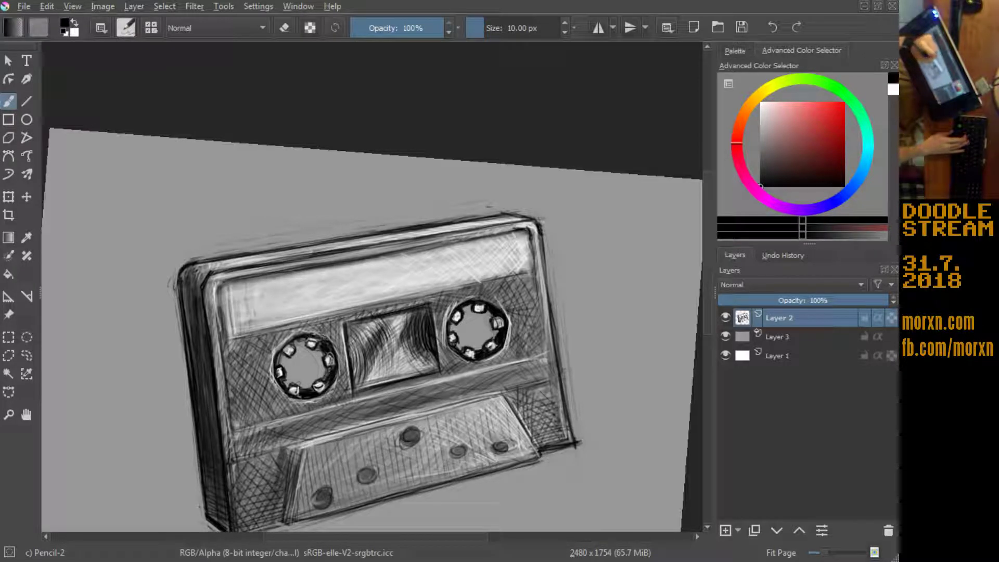
{"action": "key", "text": "x"}
{"action": "key", "text": "x"}
{"action": "left_click_drag", "start_coordinate": [276, 338], "coordinate": [290, 359]}
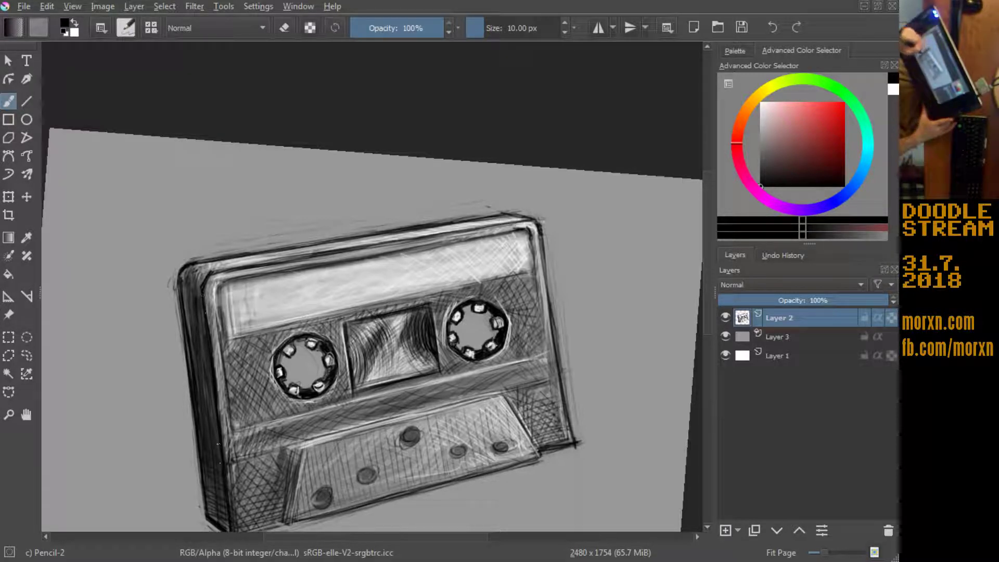
{"action": "mouse_move", "coordinate": [215, 295]}
{"action": "left_mouse_down"}
{"action": "mouse_move", "coordinate": [232, 424]}
{"action": "mouse_move", "coordinate": [231, 410]}
{"action": "left_mouse_up"}
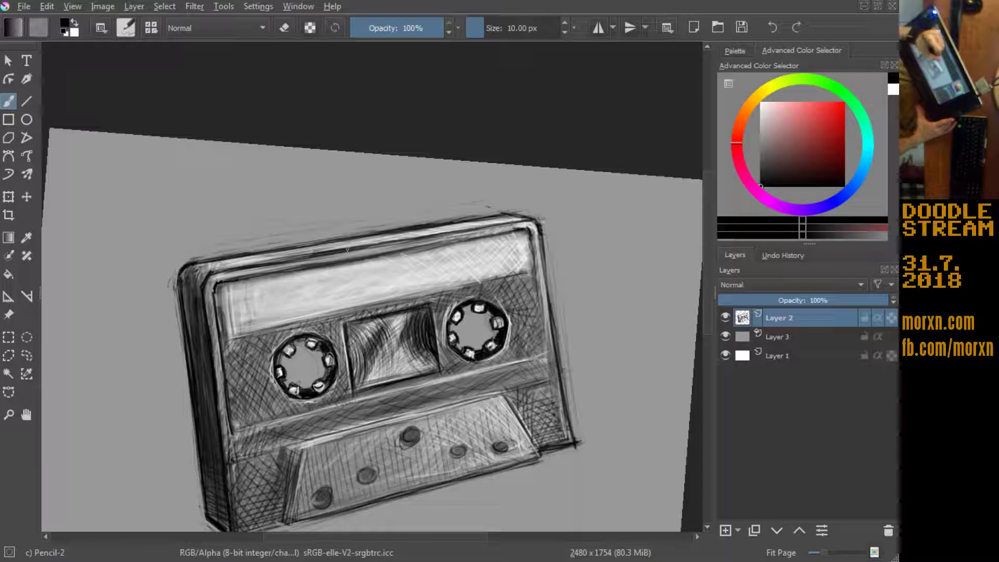
{"action": "mouse_move", "coordinate": [364, 100]}
{"action": "left_mouse_down"}
{"action": "mouse_move", "coordinate": [213, 407]}
{"action": "mouse_move", "coordinate": [196, 346]}
{"action": "left_mouse_up"}
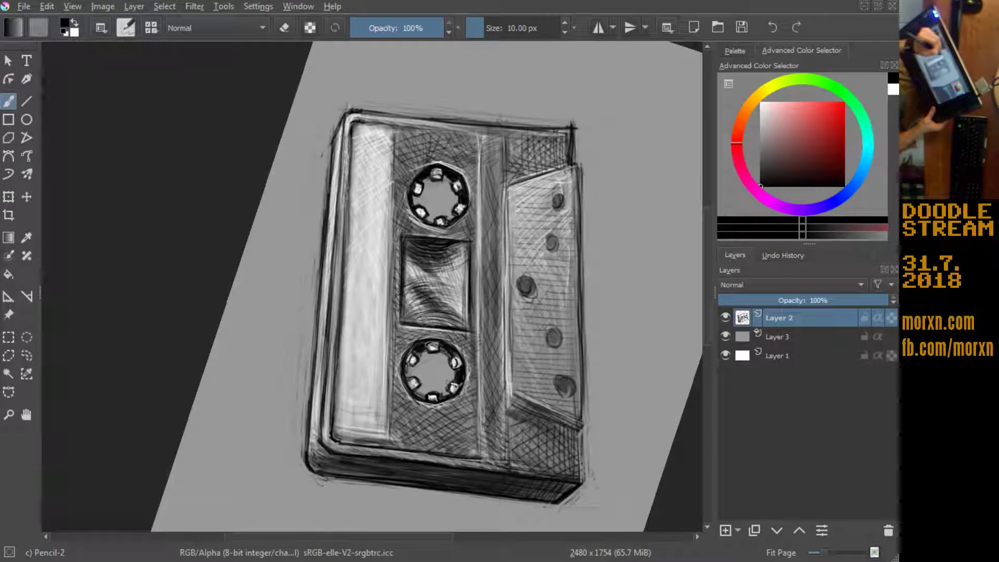
Step: Add thin pencil strokes down the cassette's left edge
{"action": "left_click_drag", "start_coordinate": [345, 188], "coordinate": [346, 223]}
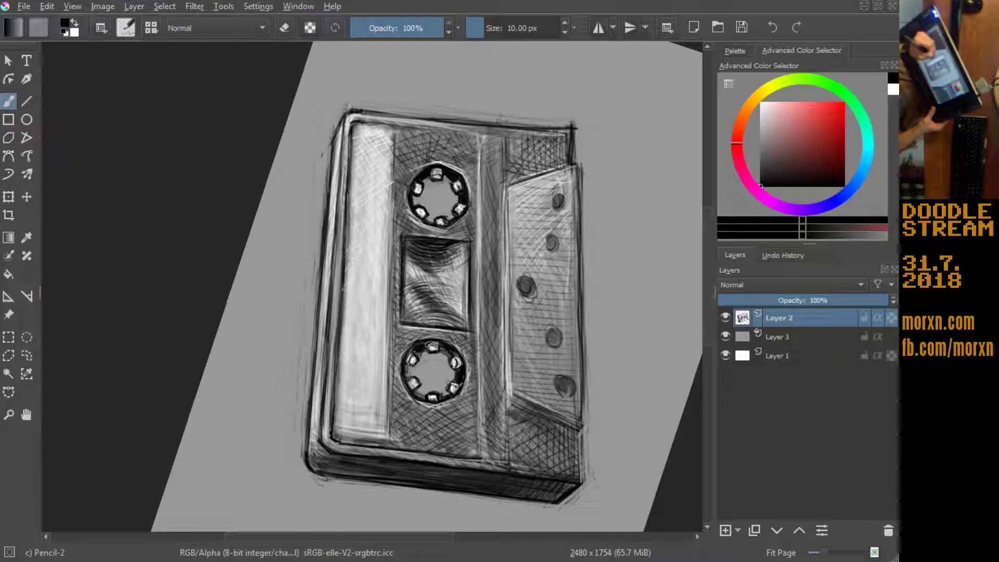
{"action": "left_click_drag", "start_coordinate": [343, 275], "coordinate": [343, 306]}
{"action": "left_click_drag", "start_coordinate": [342, 259], "coordinate": [336, 339]}
{"action": "left_click_drag", "start_coordinate": [337, 305], "coordinate": [328, 436]}
Step: Switch to white and lay highlight strokes along the full left edge
{"action": "key", "text": "x"}
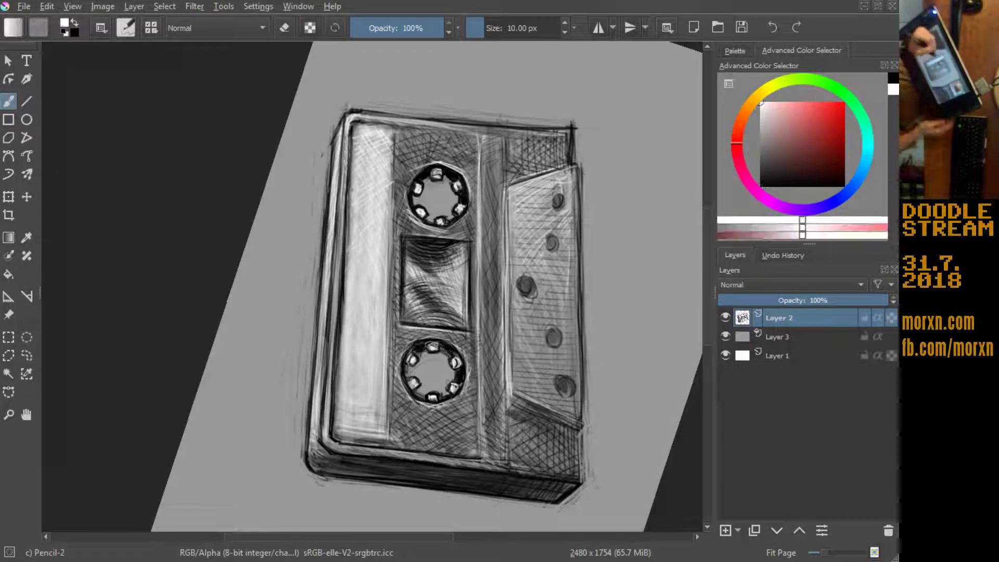
{"action": "left_click_drag", "start_coordinate": [344, 164], "coordinate": [343, 224]}
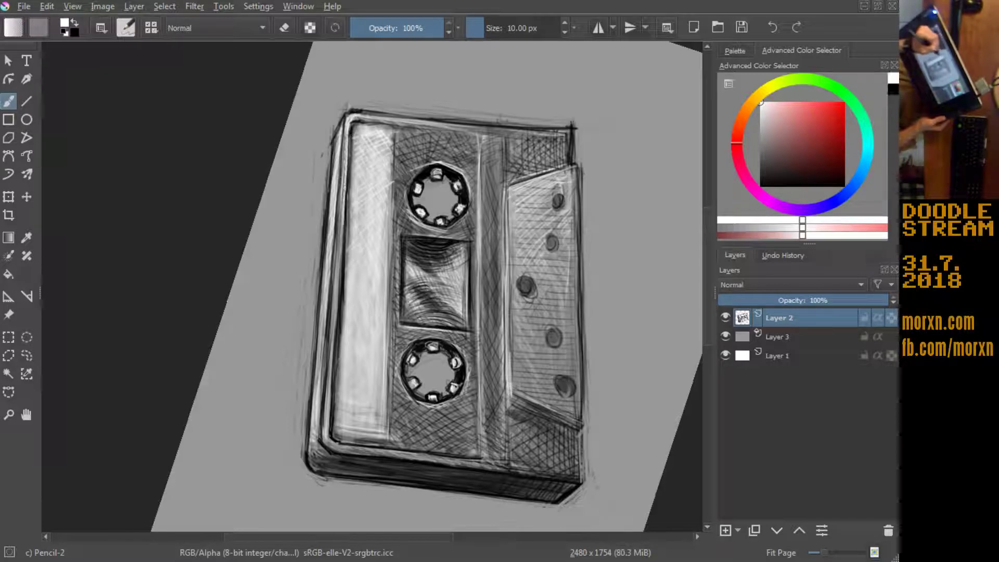
{"action": "left_click_drag", "start_coordinate": [345, 135], "coordinate": [338, 224]}
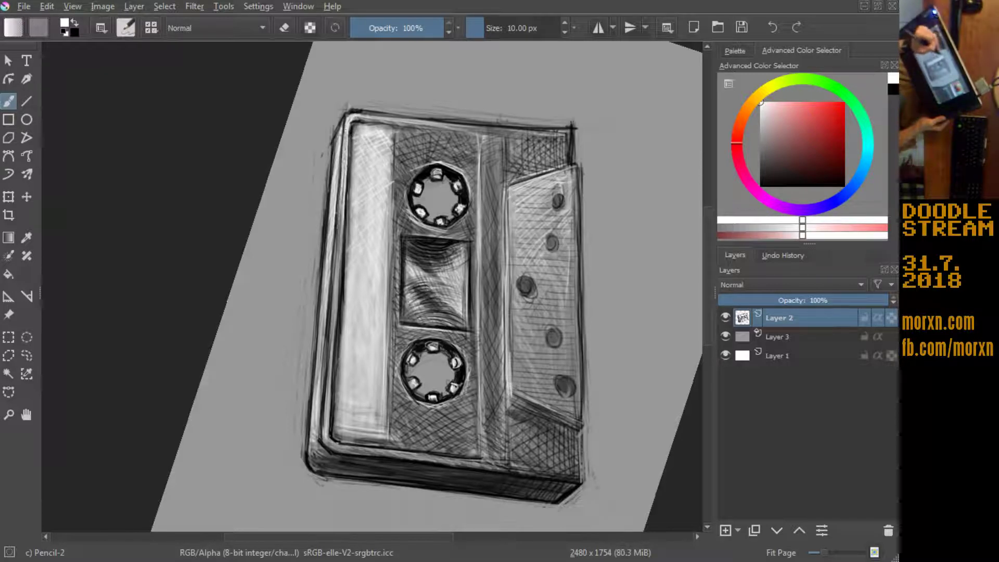
{"action": "left_click_drag", "start_coordinate": [340, 156], "coordinate": [333, 232]}
{"action": "left_click_drag", "start_coordinate": [336, 190], "coordinate": [321, 389]}
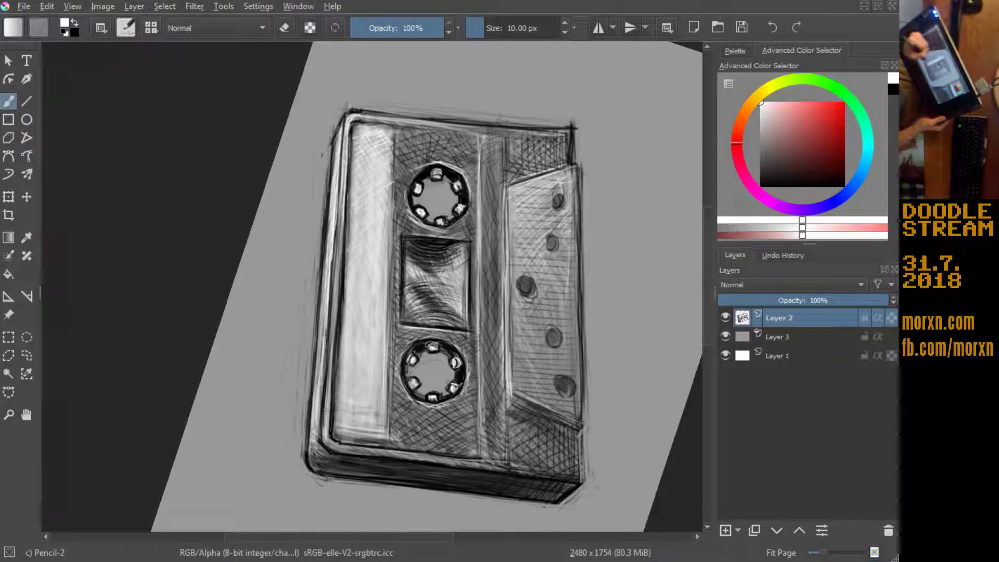
{"action": "left_click_drag", "start_coordinate": [325, 355], "coordinate": [321, 411]}
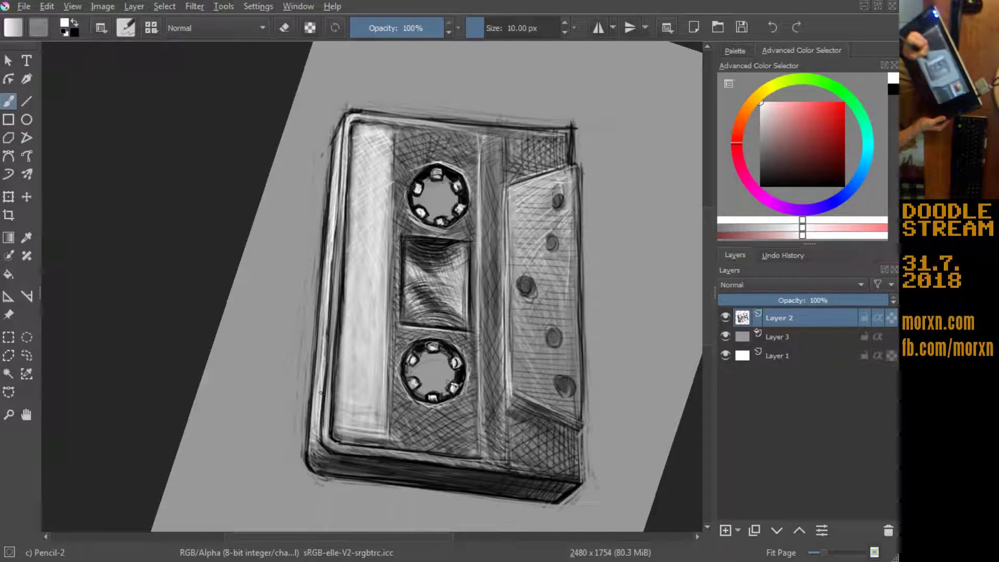
{"action": "left_click_drag", "start_coordinate": [327, 321], "coordinate": [321, 371]}
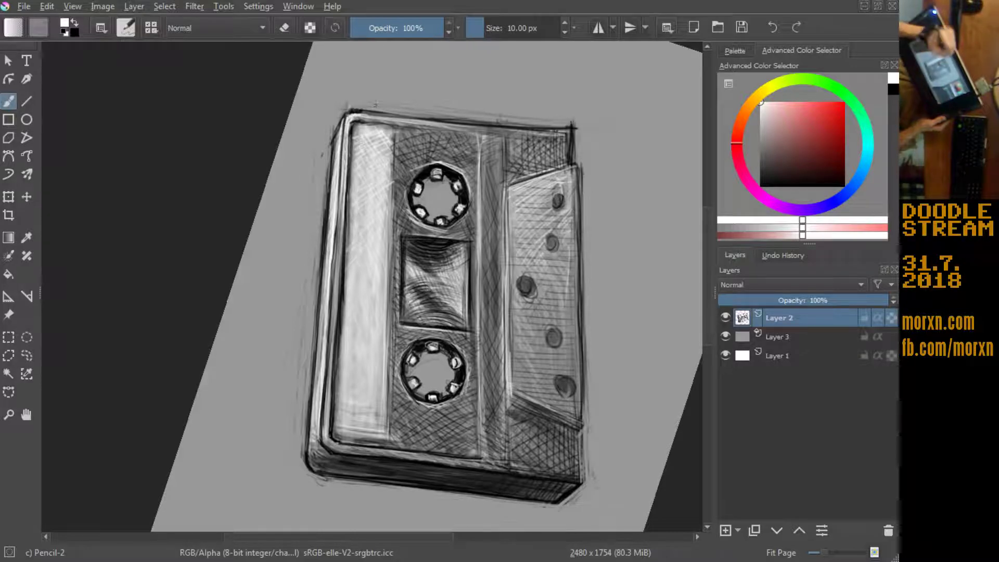
{"action": "mouse_move", "coordinate": [231, 131]}
{"action": "left_mouse_down"}
{"action": "mouse_move", "coordinate": [213, 244]}
{"action": "mouse_move", "coordinate": [252, 363]}
{"action": "left_mouse_up"}
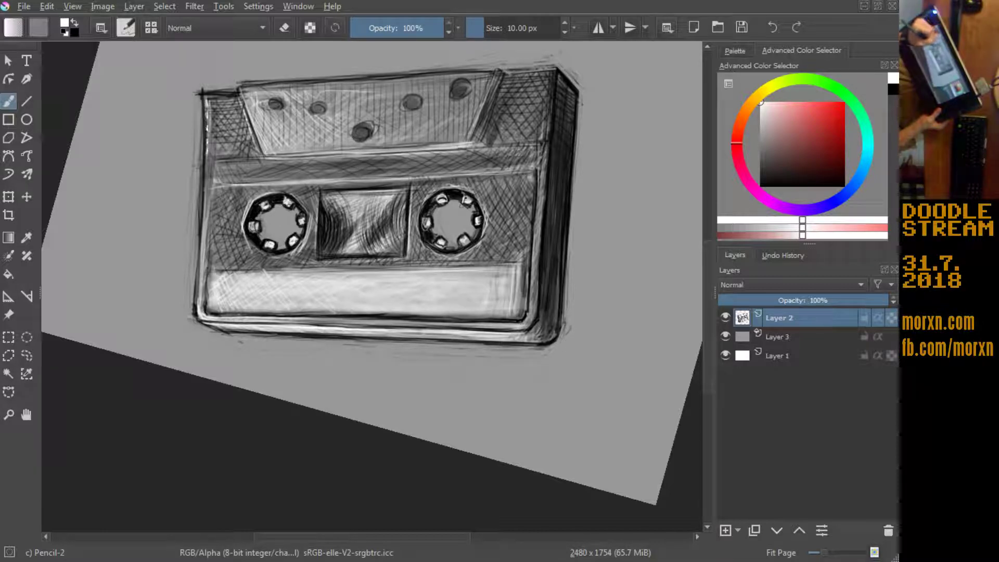
Step: Touch up the left and right edges lightly, then darken the left and lower-left edges in black
{"action": "left_click_drag", "start_coordinate": [204, 207], "coordinate": [195, 312]}
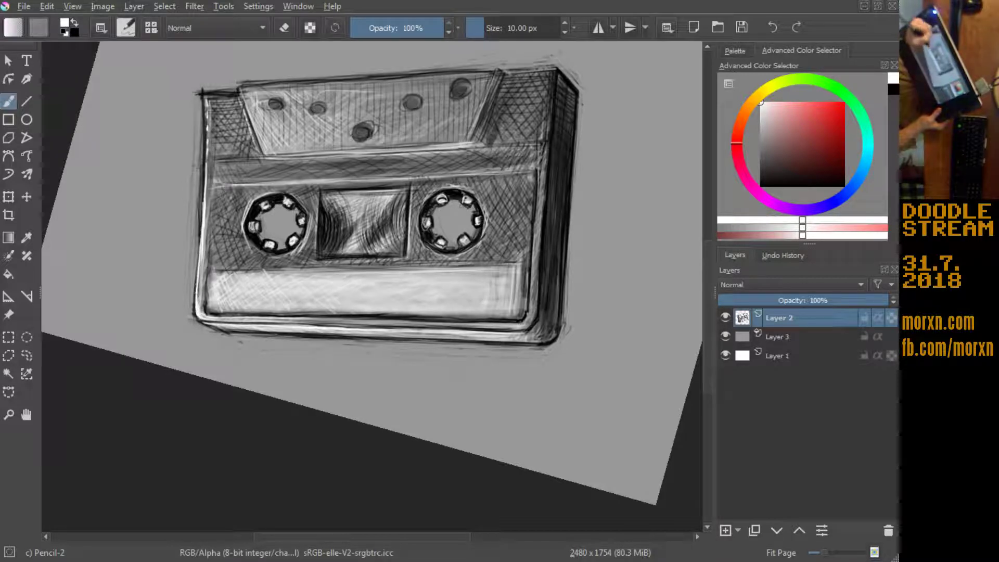
{"action": "left_click_drag", "start_coordinate": [537, 169], "coordinate": [528, 314]}
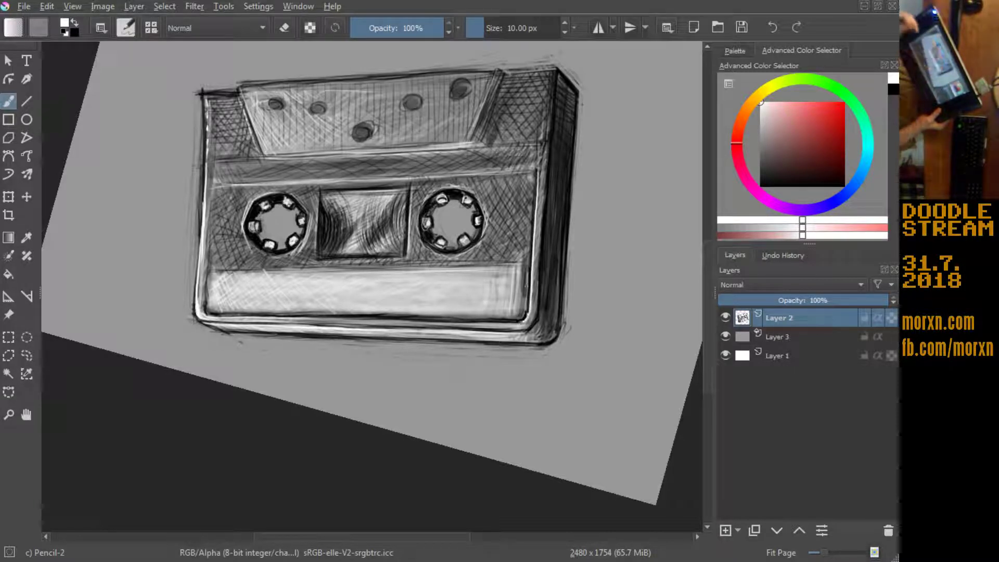
{"action": "key", "text": "x"}
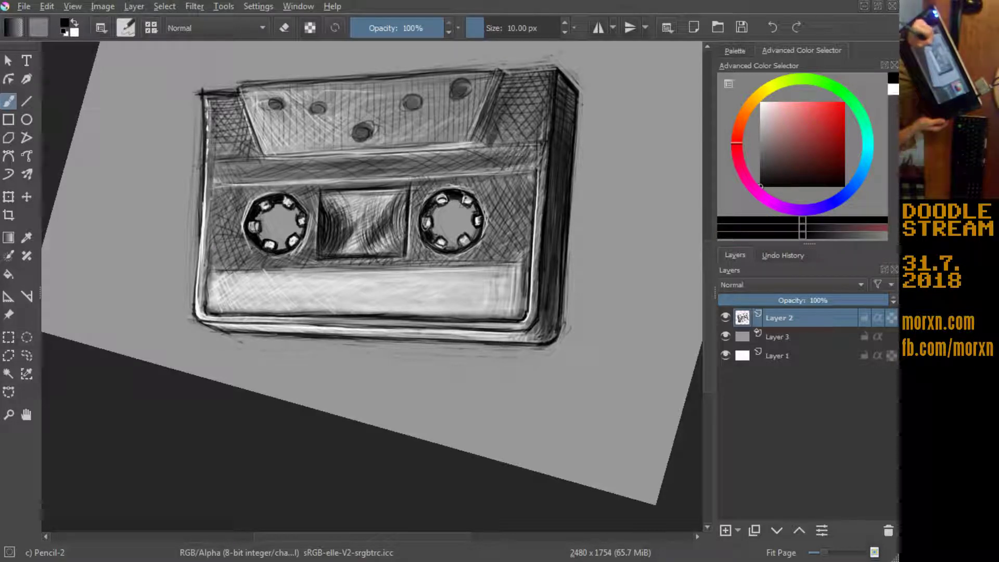
{"action": "left_click_drag", "start_coordinate": [213, 193], "coordinate": [207, 231]}
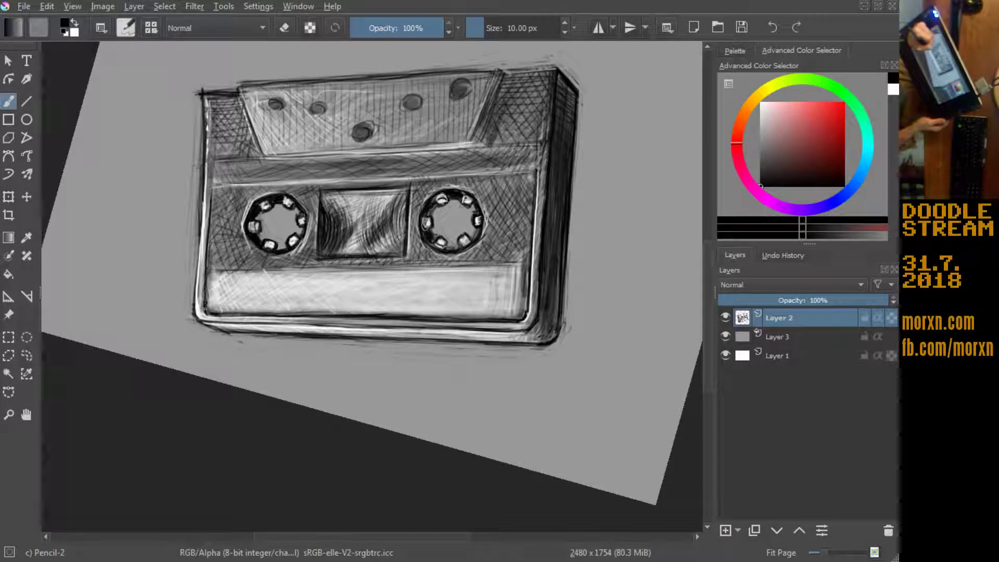
{"action": "left_click_drag", "start_coordinate": [204, 285], "coordinate": [203, 310]}
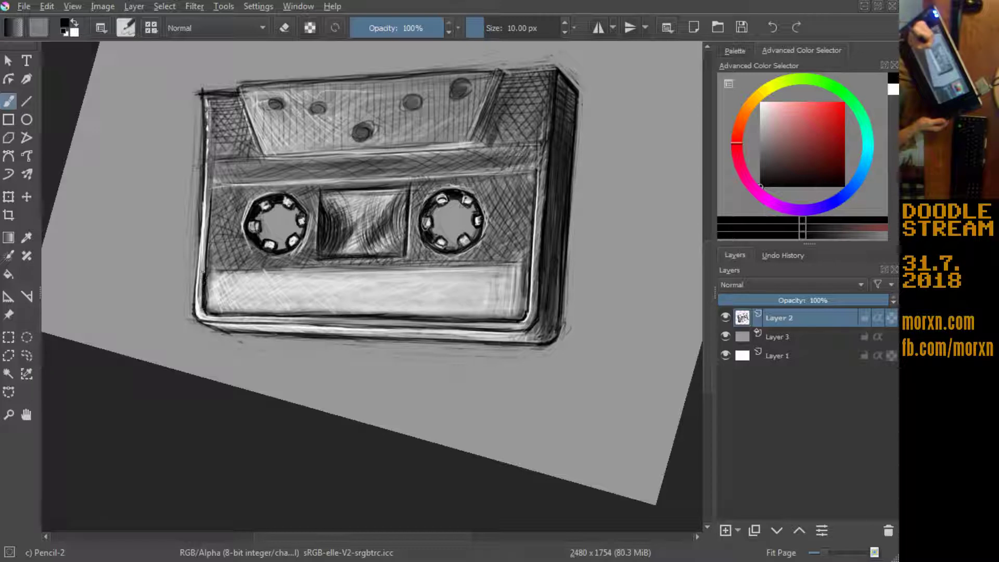
{"action": "left_click_drag", "start_coordinate": [206, 229], "coordinate": [204, 262]}
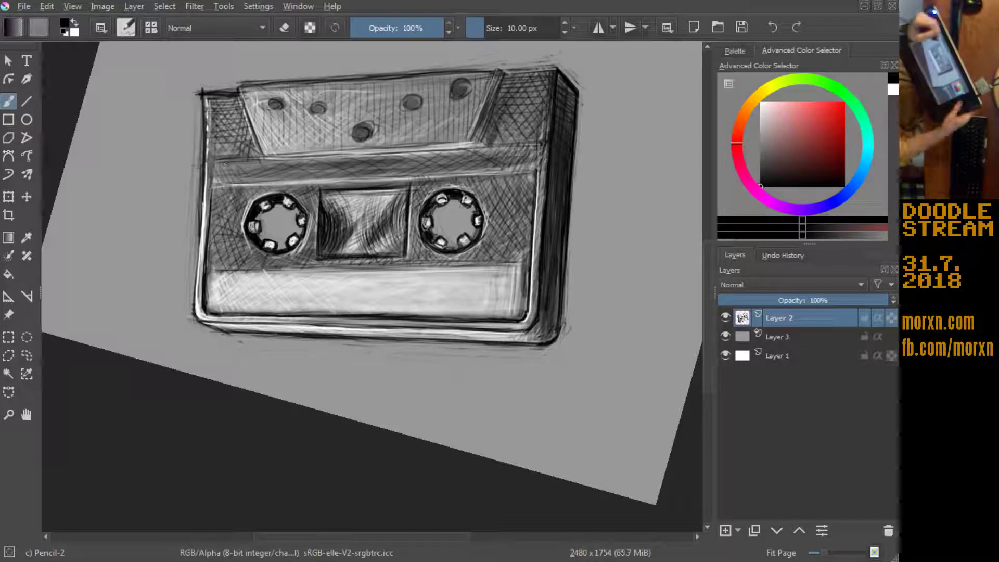
{"action": "mouse_move", "coordinate": [225, 164]}
{"action": "left_mouse_down"}
{"action": "mouse_move", "coordinate": [197, 363]}
{"action": "mouse_move", "coordinate": [257, 165]}
{"action": "left_mouse_up"}
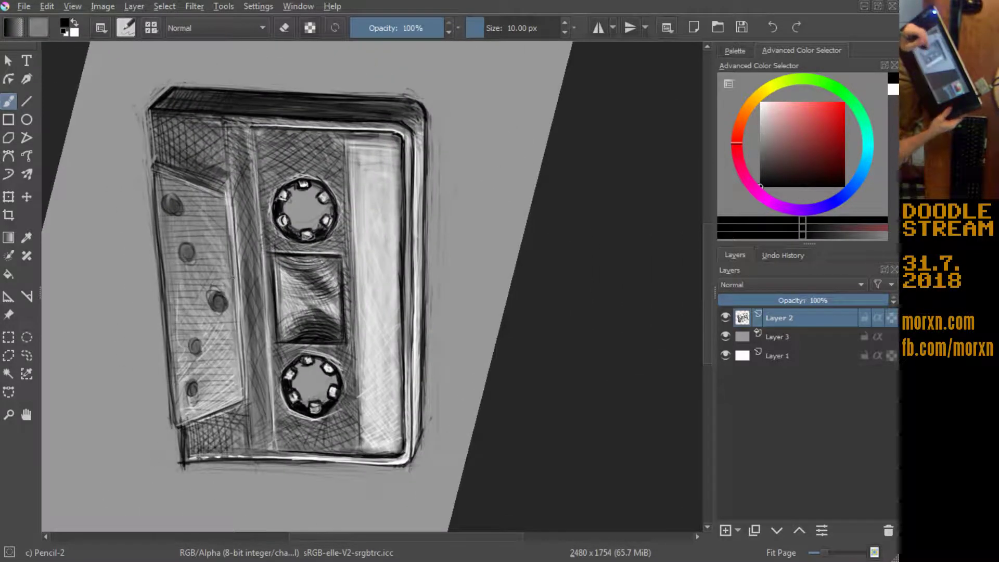
Step: In white, draw a thin highlight line down the cassette and a long highlight on its right side
{"action": "key", "text": "x"}
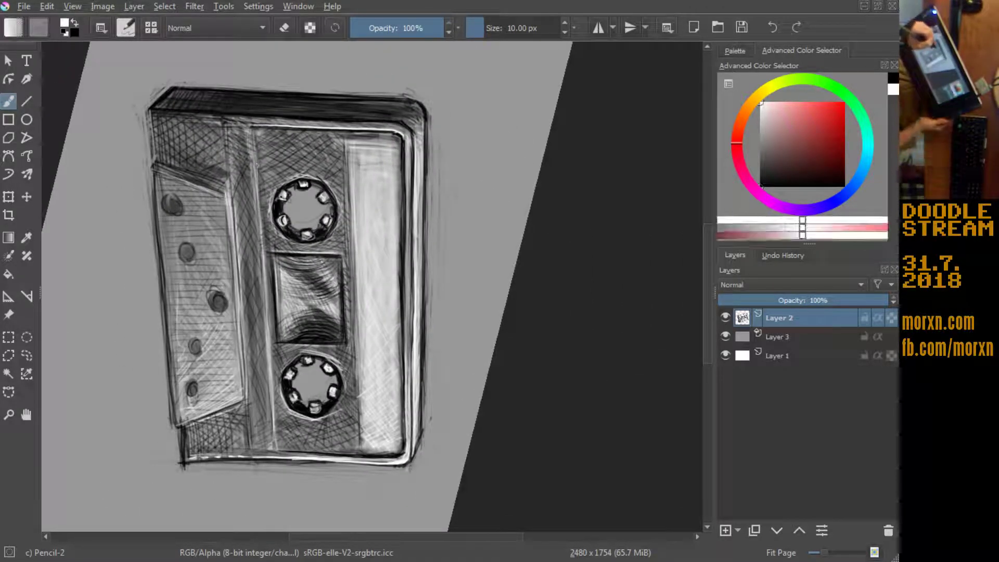
{"action": "left_click_drag", "start_coordinate": [259, 204], "coordinate": [258, 243]}
{"action": "mouse_move", "coordinate": [271, 433]}
{"action": "left_mouse_down"}
{"action": "mouse_move", "coordinate": [273, 452]}
{"action": "mouse_move", "coordinate": [269, 369]}
{"action": "left_mouse_up"}
{"action": "left_click_drag", "start_coordinate": [271, 443], "coordinate": [259, 197]}
{"action": "left_click_drag", "start_coordinate": [260, 256], "coordinate": [259, 175]}
{"action": "left_click_drag", "start_coordinate": [258, 217], "coordinate": [255, 142]}
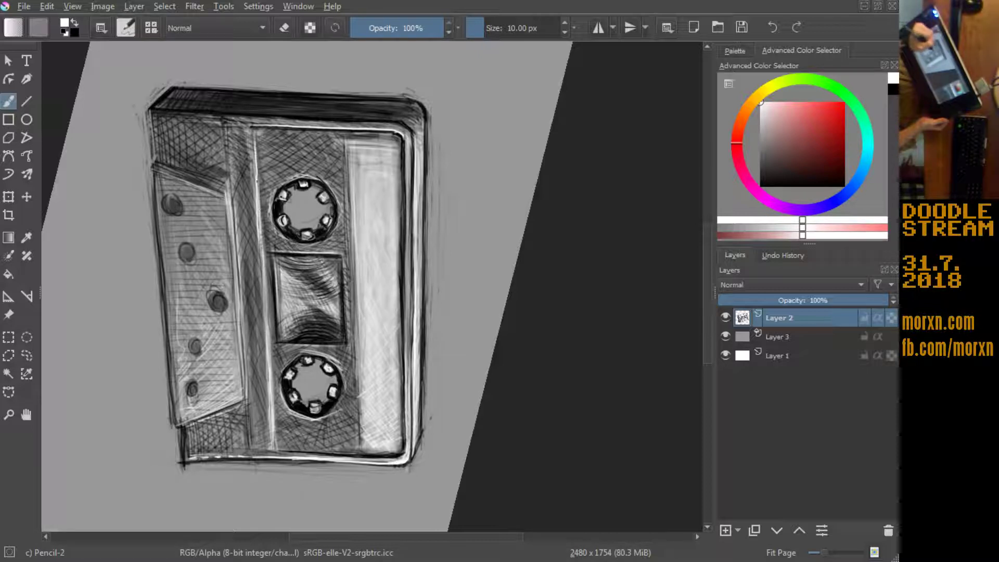
{"action": "left_click_drag", "start_coordinate": [258, 197], "coordinate": [254, 133]}
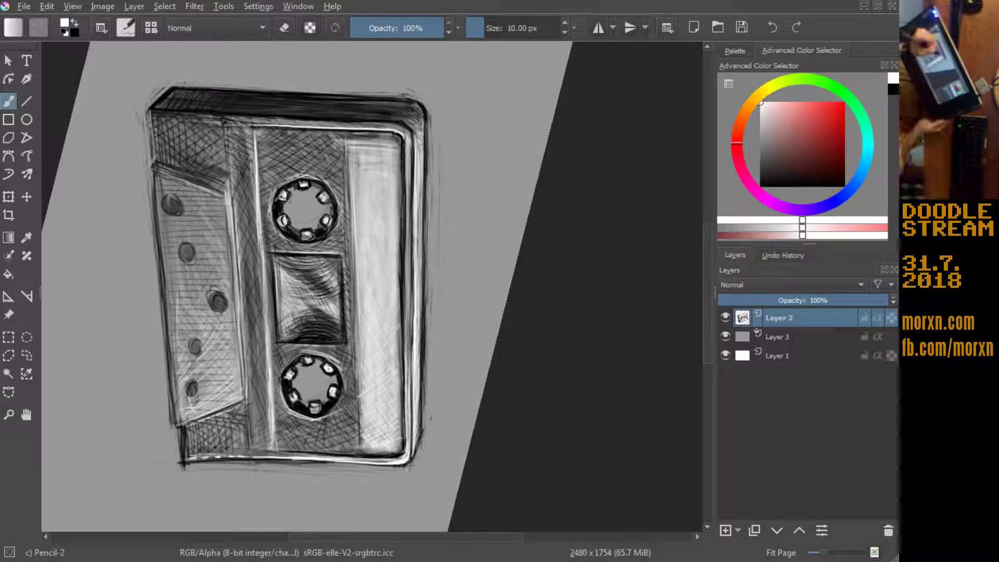
{"action": "left_click_drag", "start_coordinate": [344, 143], "coordinate": [344, 157]}
{"action": "left_click_drag", "start_coordinate": [346, 210], "coordinate": [359, 450]}
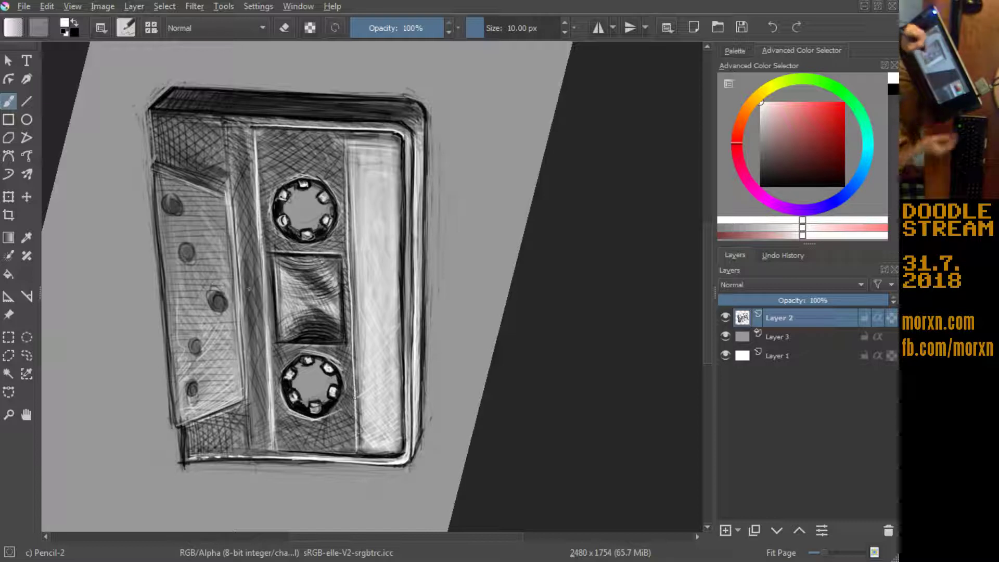
Step: In black, draw a firm dark line beside the highlight running down the cassette
{"action": "key", "text": "x"}
{"action": "mouse_move", "coordinate": [255, 135]}
{"action": "left_mouse_down"}
{"action": "mouse_move", "coordinate": [263, 267]}
{"action": "mouse_move", "coordinate": [255, 187]}
{"action": "mouse_move", "coordinate": [256, 224]}
{"action": "left_mouse_up"}
{"action": "left_click_drag", "start_coordinate": [257, 182], "coordinate": [261, 332]}
{"action": "left_click_drag", "start_coordinate": [255, 231], "coordinate": [266, 346]}
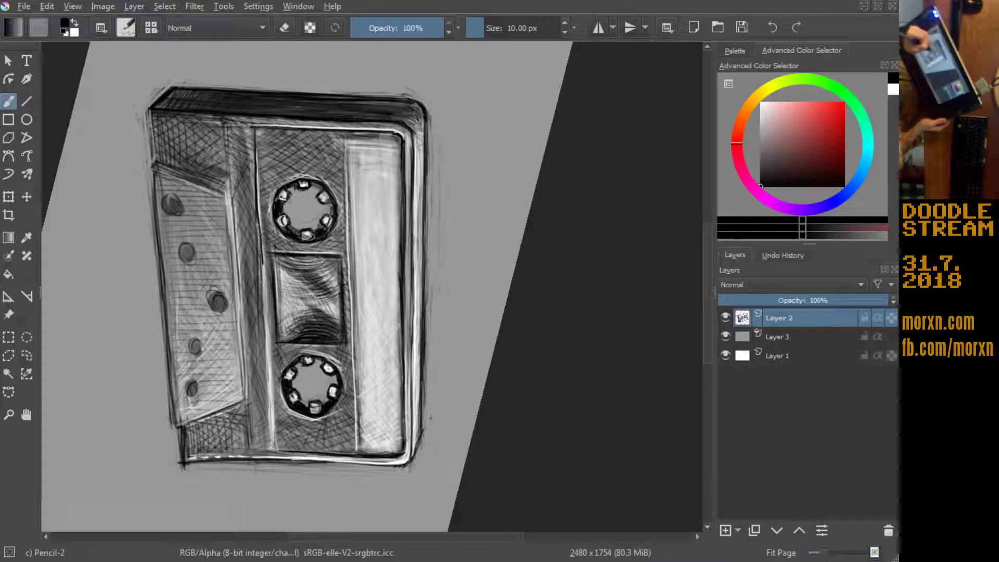
{"action": "left_click_drag", "start_coordinate": [259, 267], "coordinate": [275, 452]}
{"action": "left_click_drag", "start_coordinate": [267, 349], "coordinate": [278, 454]}
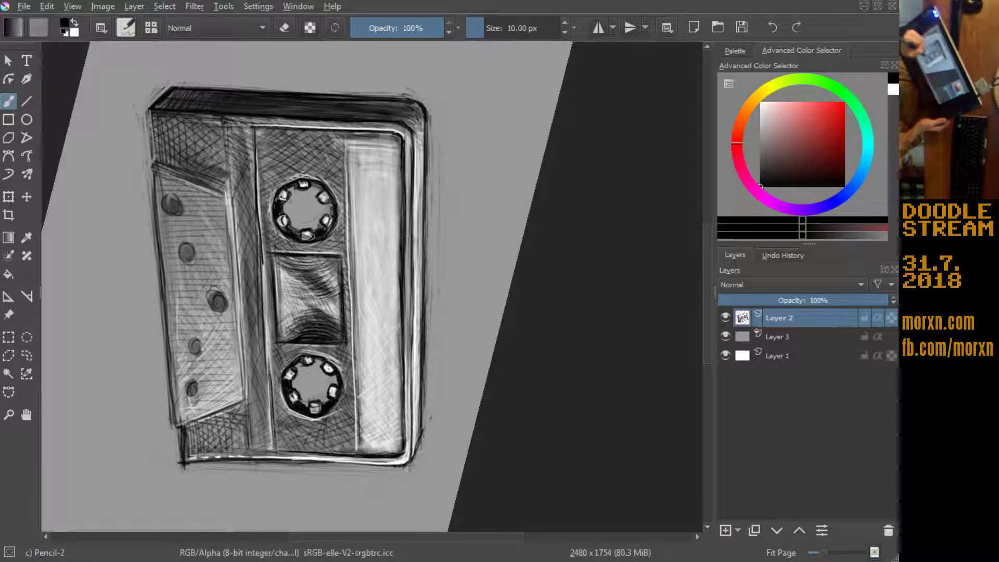
{"action": "left_click_drag", "start_coordinate": [264, 331], "coordinate": [273, 405]}
Step: Darken the shading along the cassette's inner edge and its inner divider line
{"action": "left_click_drag", "start_coordinate": [142, 420], "coordinate": [541, 155]}
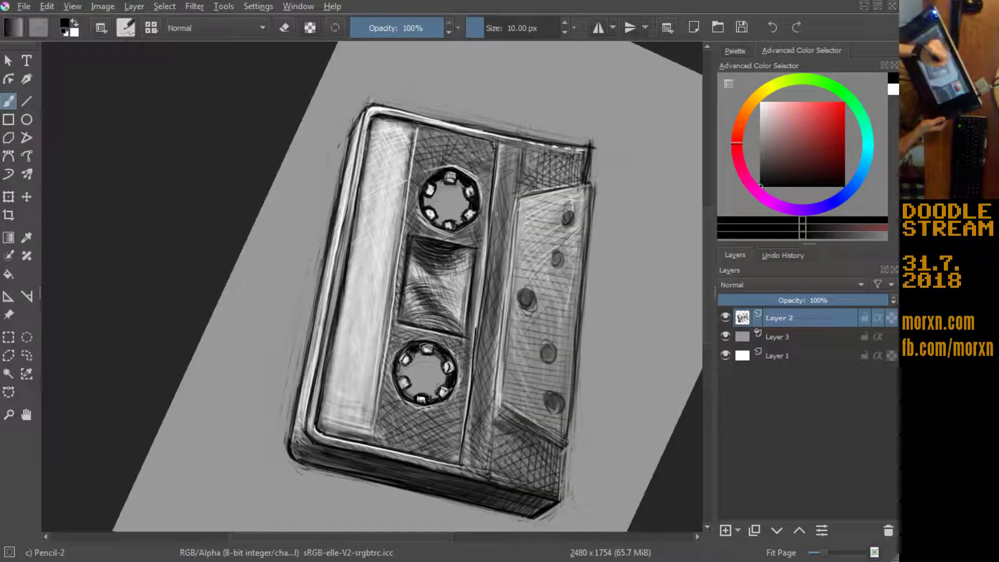
{"action": "left_click_drag", "start_coordinate": [493, 149], "coordinate": [485, 279]}
{"action": "left_click_drag", "start_coordinate": [487, 232], "coordinate": [474, 370]}
{"action": "left_click_drag", "start_coordinate": [486, 263], "coordinate": [475, 331]}
{"action": "mouse_move", "coordinate": [486, 238]}
{"action": "left_mouse_down"}
{"action": "mouse_move", "coordinate": [471, 383]}
{"action": "mouse_move", "coordinate": [474, 332]}
{"action": "left_mouse_up"}
{"action": "left_click_drag", "start_coordinate": [472, 371], "coordinate": [458, 468]}
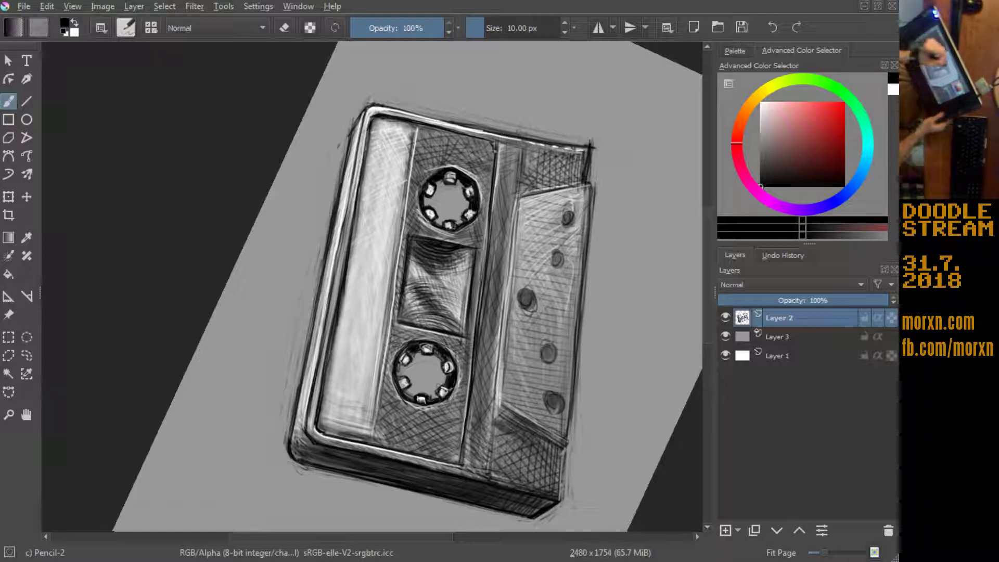
{"action": "left_click_drag", "start_coordinate": [501, 148], "coordinate": [485, 272]}
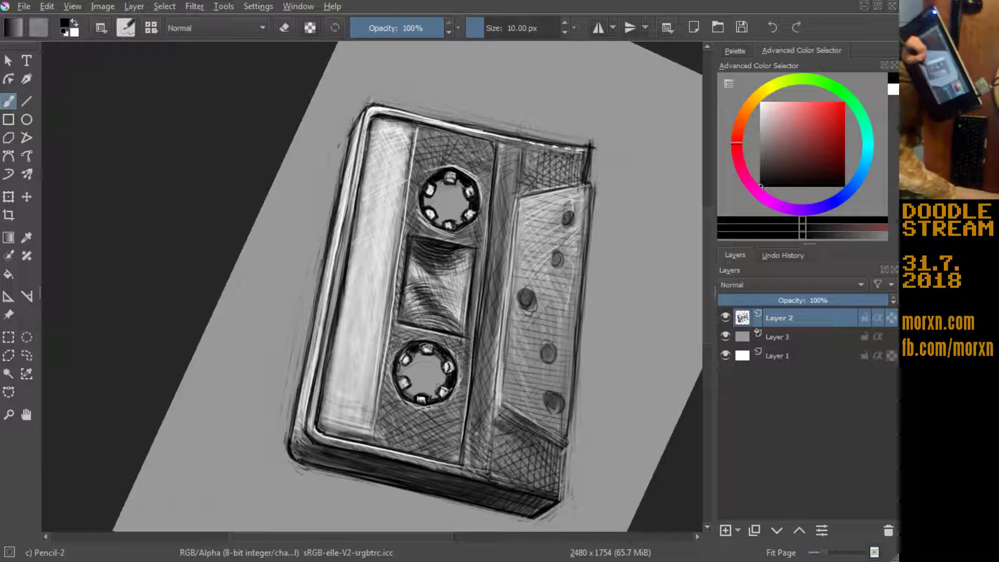
{"action": "mouse_move", "coordinate": [167, 456]}
{"action": "left_mouse_down"}
{"action": "mouse_move", "coordinate": [197, 295]}
{"action": "mouse_move", "coordinate": [221, 382]}
{"action": "left_mouse_up"}
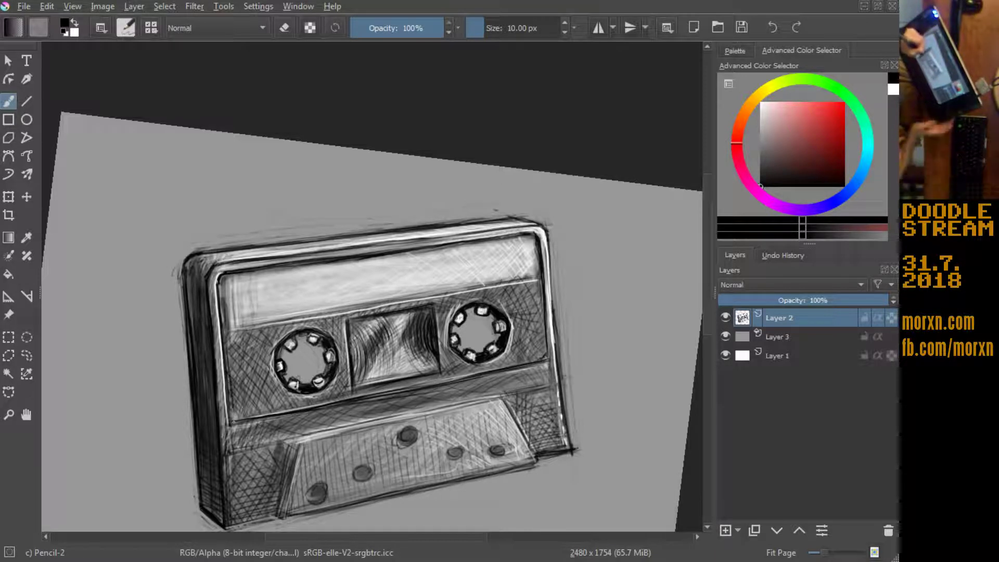
Step: Darken the cassette's left side, right edge and lower-left corner
{"action": "left_click_drag", "start_coordinate": [230, 374], "coordinate": [223, 332]}
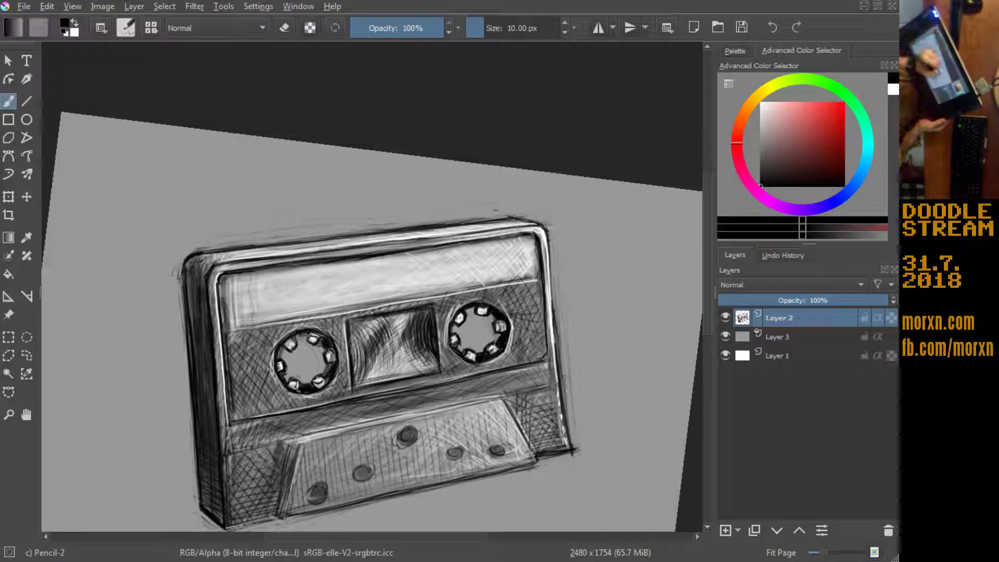
{"action": "left_click_drag", "start_coordinate": [547, 300], "coordinate": [546, 336]}
{"action": "left_click_drag", "start_coordinate": [547, 352], "coordinate": [547, 361]}
{"action": "mouse_move", "coordinate": [543, 284]}
{"action": "left_mouse_down"}
{"action": "mouse_move", "coordinate": [541, 352]}
{"action": "mouse_move", "coordinate": [539, 329]}
{"action": "left_mouse_up"}
{"action": "left_click_drag", "start_coordinate": [233, 413], "coordinate": [235, 423]}
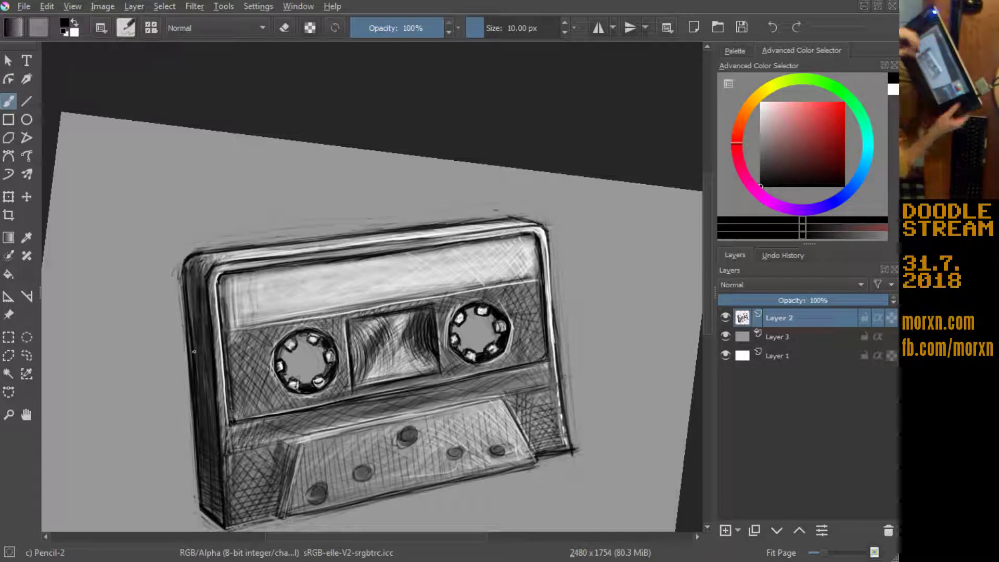
Step: With the cassette upright, darken the vertical inner edge line and its hatching
{"action": "mouse_move", "coordinate": [246, 196]}
{"action": "left_mouse_down"}
{"action": "mouse_move", "coordinate": [196, 417]}
{"action": "mouse_move", "coordinate": [268, 374]}
{"action": "left_mouse_up"}
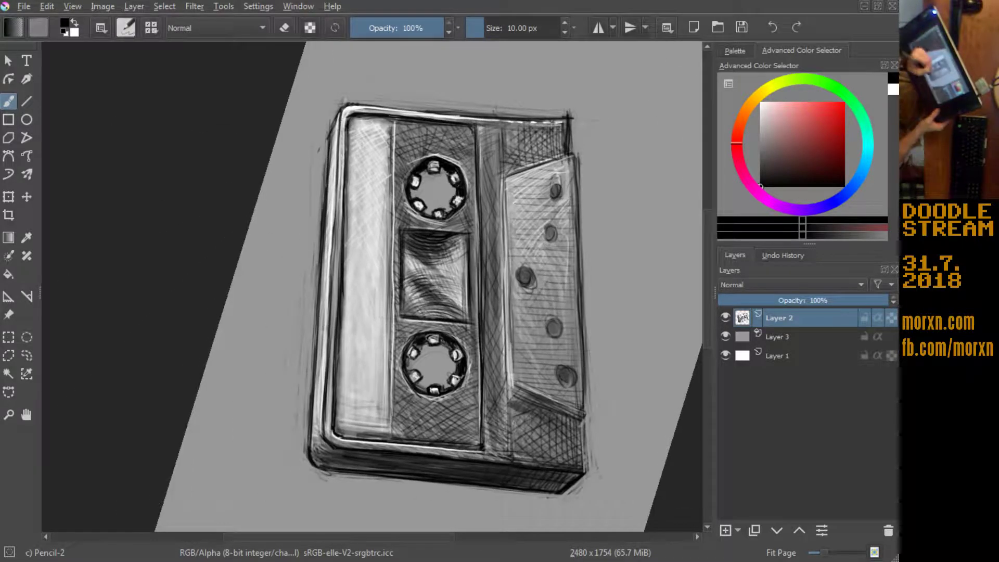
{"action": "left_click_drag", "start_coordinate": [509, 413], "coordinate": [513, 450]}
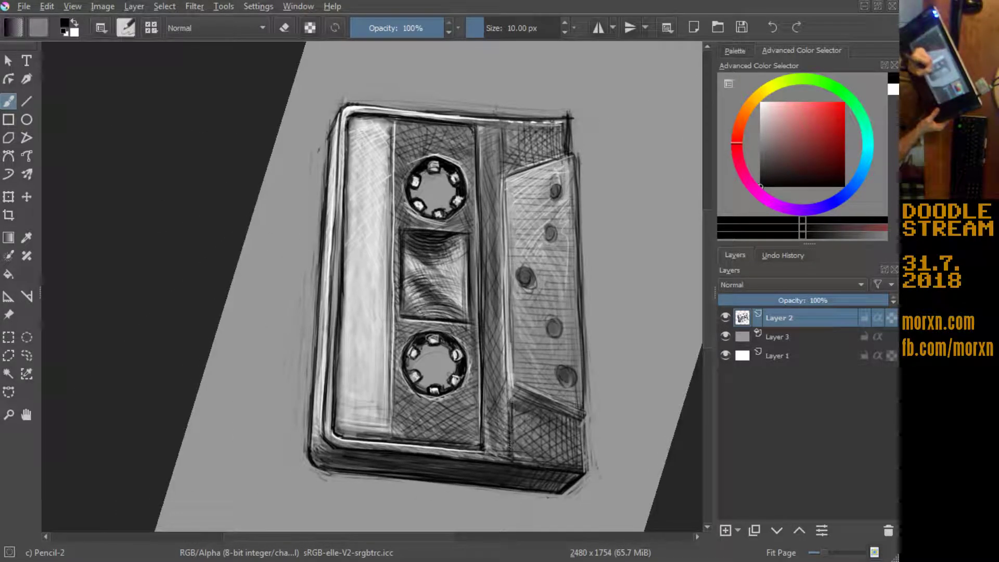
{"action": "left_click_drag", "start_coordinate": [503, 131], "coordinate": [503, 266]}
{"action": "left_click_drag", "start_coordinate": [501, 220], "coordinate": [507, 382]}
{"action": "left_click_drag", "start_coordinate": [503, 284], "coordinate": [506, 364]}
{"action": "left_click_drag", "start_coordinate": [501, 254], "coordinate": [504, 324]}
{"action": "left_click_drag", "start_coordinate": [505, 200], "coordinate": [511, 278]}
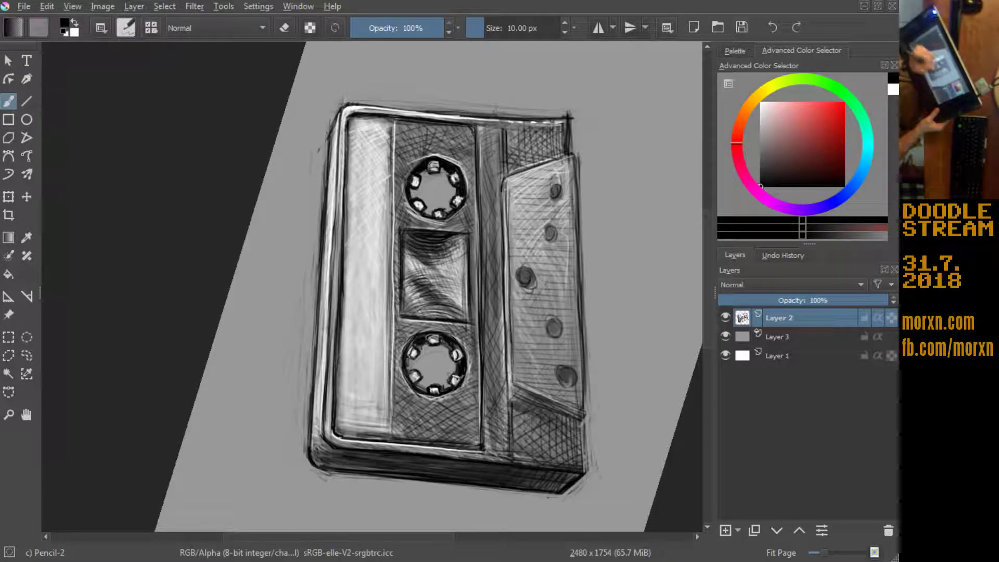
Step: Darken both slanted edges of the bottom trapezoid
{"action": "mouse_move", "coordinate": [519, 318]}
{"action": "left_mouse_down"}
{"action": "mouse_move", "coordinate": [196, 329]}
{"action": "mouse_move", "coordinate": [270, 197]}
{"action": "mouse_move", "coordinate": [299, 180]}
{"action": "left_mouse_up"}
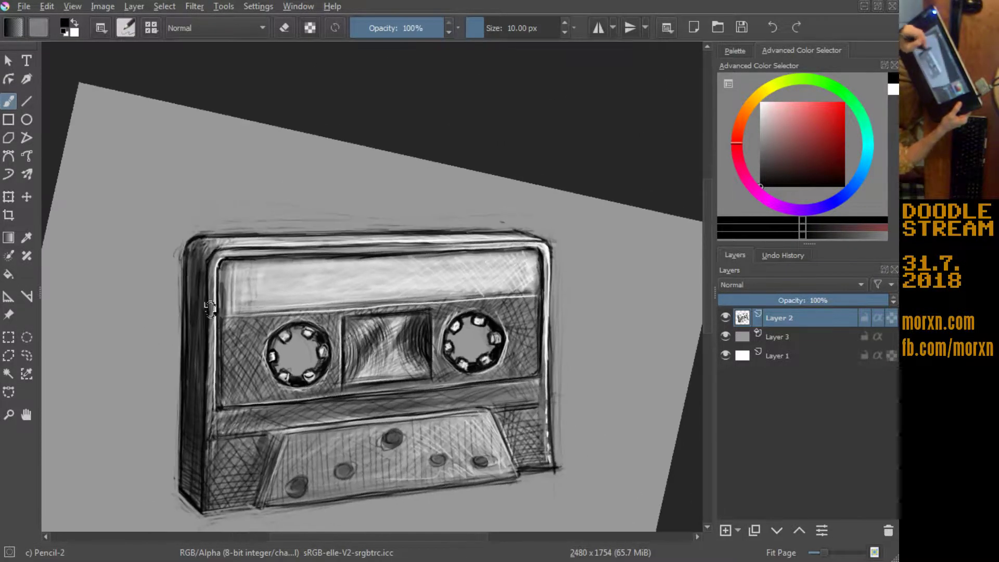
{"action": "left_click_drag", "start_coordinate": [283, 443], "coordinate": [261, 512]}
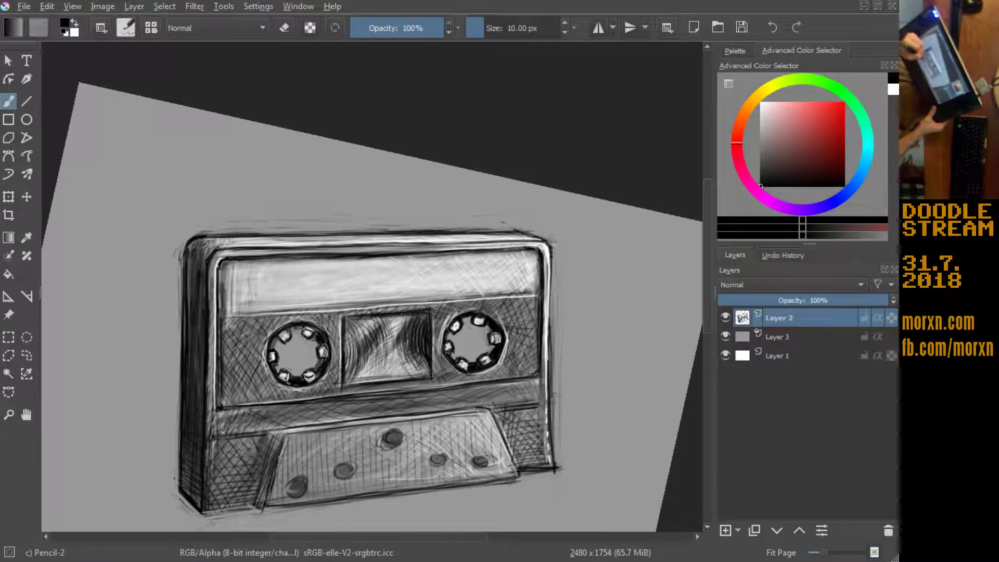
{"action": "left_click_drag", "start_coordinate": [275, 440], "coordinate": [255, 507]}
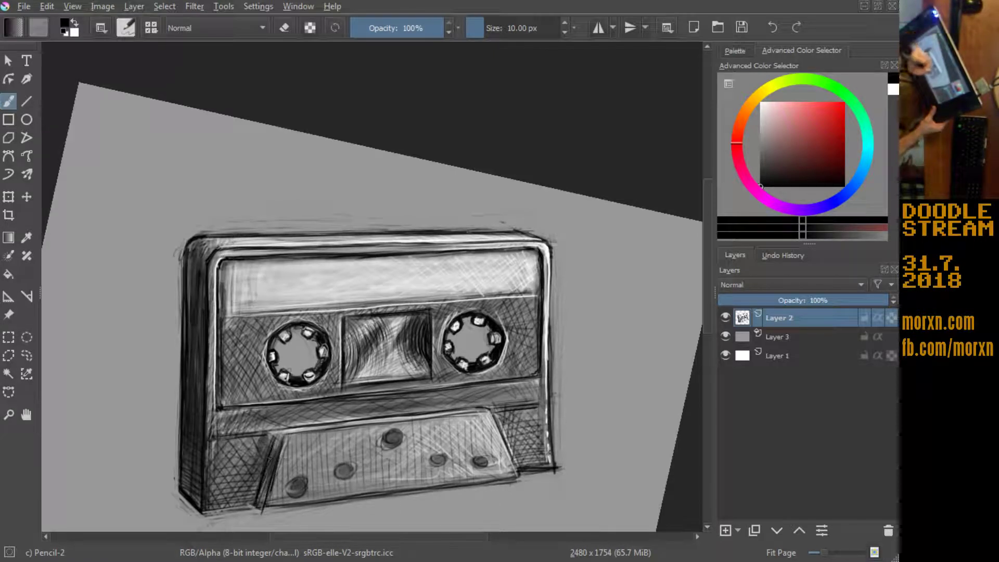
{"action": "left_click_drag", "start_coordinate": [491, 414], "coordinate": [517, 479]}
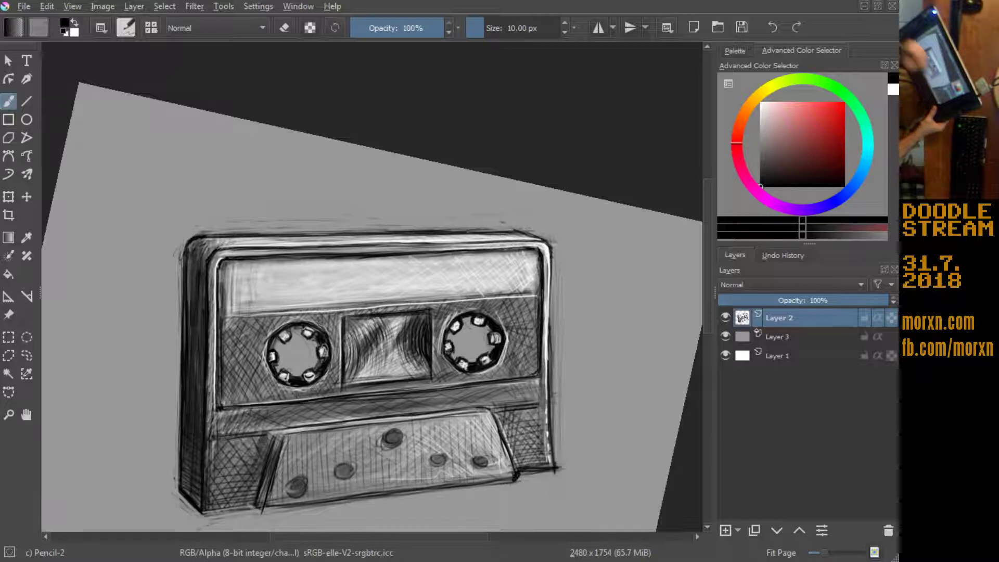
Step: Extend a dark line up the cassette's left edge and thicken its upper-left outline
{"action": "mouse_move", "coordinate": [515, 476]}
{"action": "left_mouse_down"}
{"action": "mouse_move", "coordinate": [163, 263]}
{"action": "mouse_move", "coordinate": [307, 151]}
{"action": "left_mouse_up"}
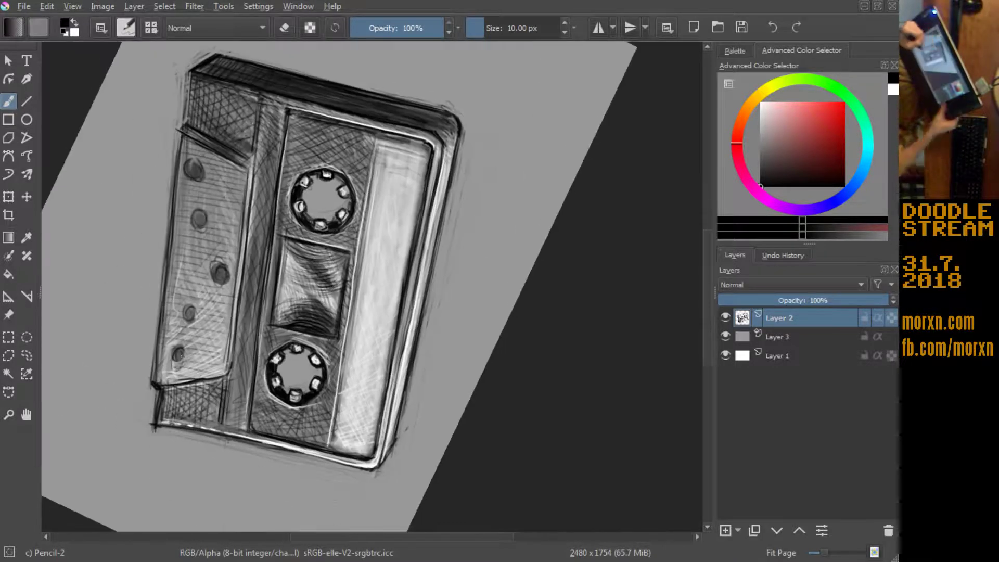
{"action": "left_click_drag", "start_coordinate": [159, 386], "coordinate": [161, 300]}
{"action": "left_click_drag", "start_coordinate": [160, 366], "coordinate": [159, 333]}
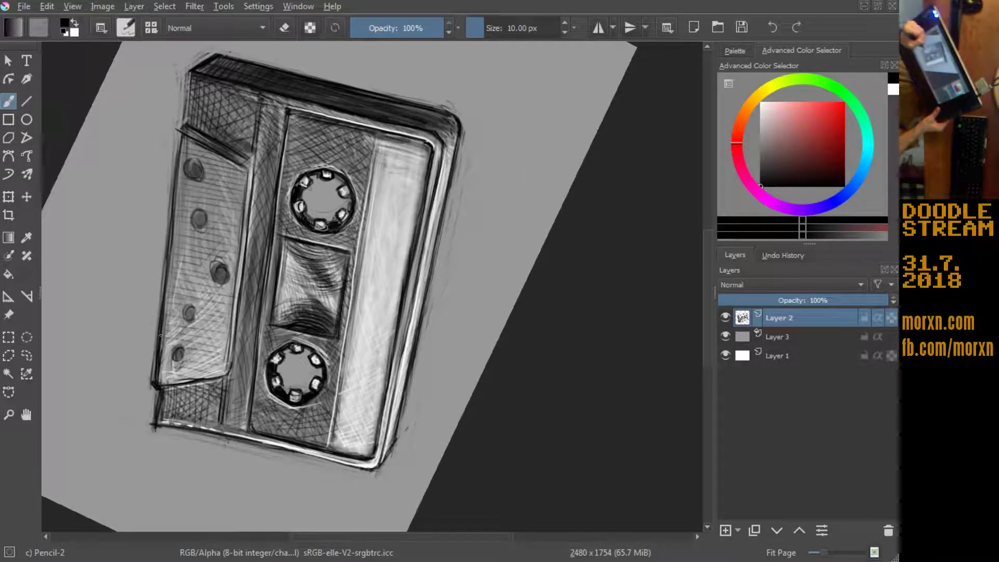
{"action": "left_click_drag", "start_coordinate": [159, 383], "coordinate": [163, 314]}
{"action": "left_click_drag", "start_coordinate": [164, 348], "coordinate": [191, 75]}
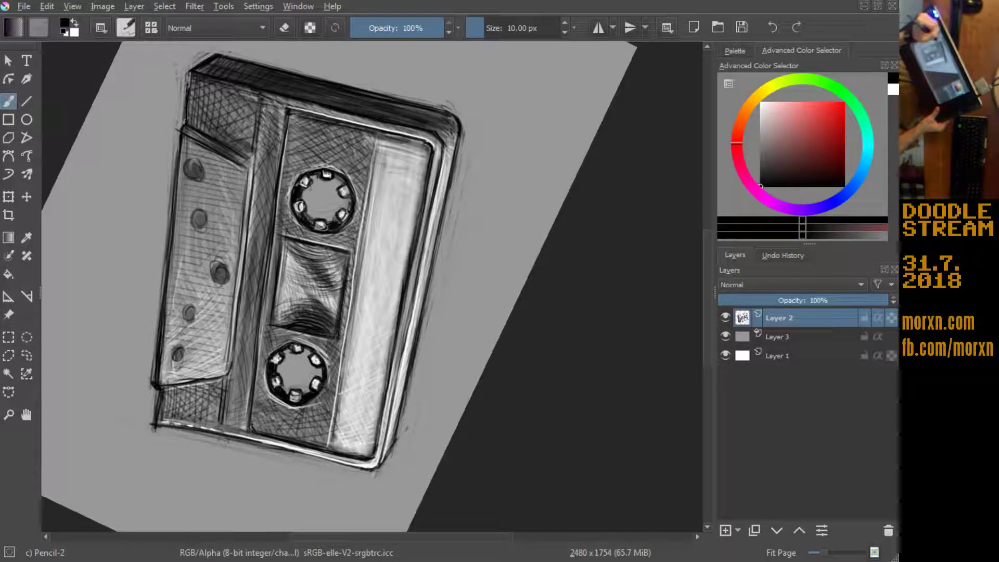
{"action": "left_click_drag", "start_coordinate": [187, 116], "coordinate": [190, 70]}
{"action": "left_click_drag", "start_coordinate": [185, 134], "coordinate": [192, 75]}
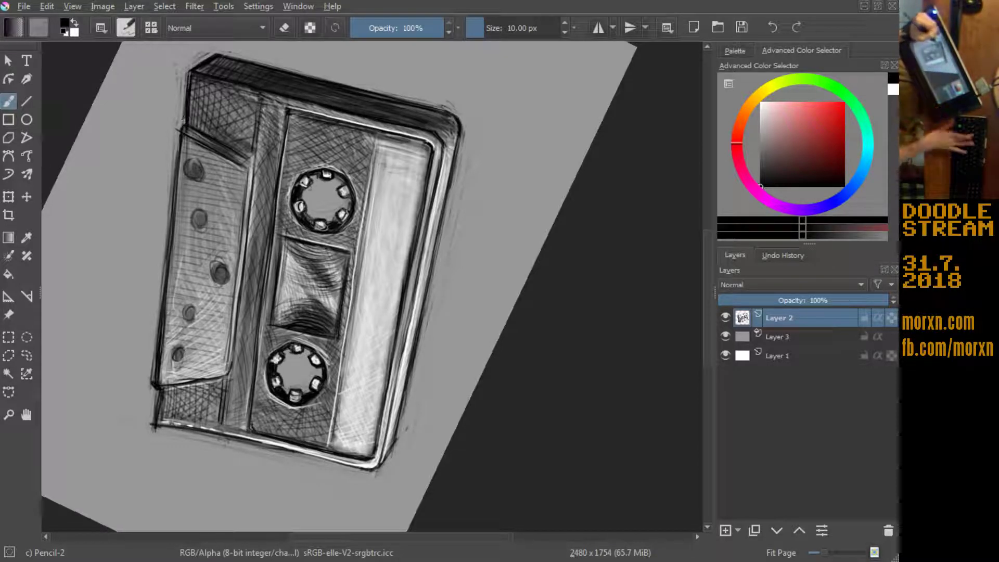
Step: Erase over the heavy dark lines along the cassette's left edge to soften them
{"action": "key", "text": "e"}
{"action": "left_click_drag", "start_coordinate": [182, 123], "coordinate": [162, 278]}
{"action": "left_click_drag", "start_coordinate": [173, 172], "coordinate": [172, 204]}
{"action": "left_click_drag", "start_coordinate": [161, 285], "coordinate": [152, 386]}
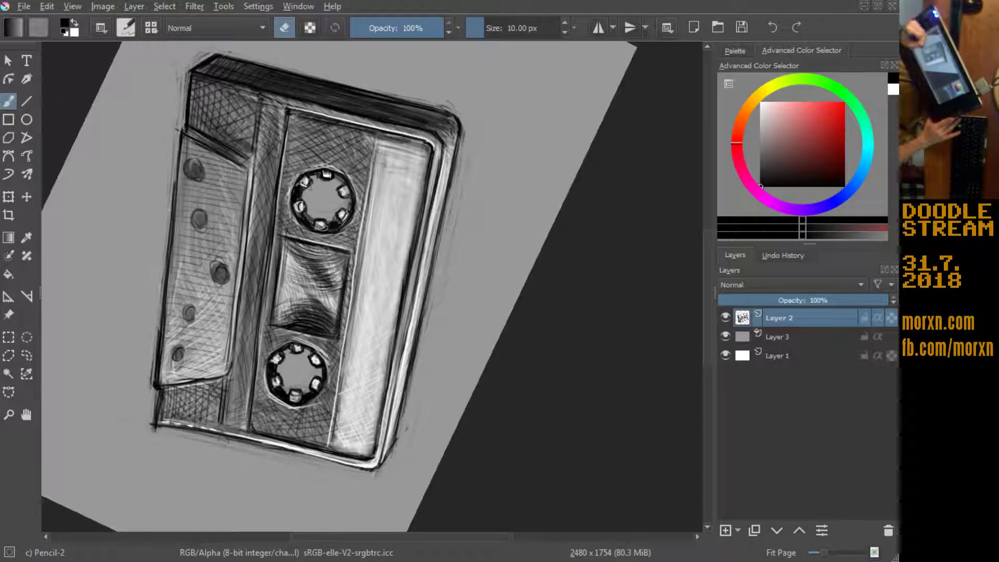
Step: Erase to lighten the lines along the cassette's lower-left, corner and upper-left edges
{"action": "left_click_drag", "start_coordinate": [161, 327], "coordinate": [151, 389]}
{"action": "left_click_drag", "start_coordinate": [169, 256], "coordinate": [157, 363]}
{"action": "left_click_drag", "start_coordinate": [177, 127], "coordinate": [172, 177]}
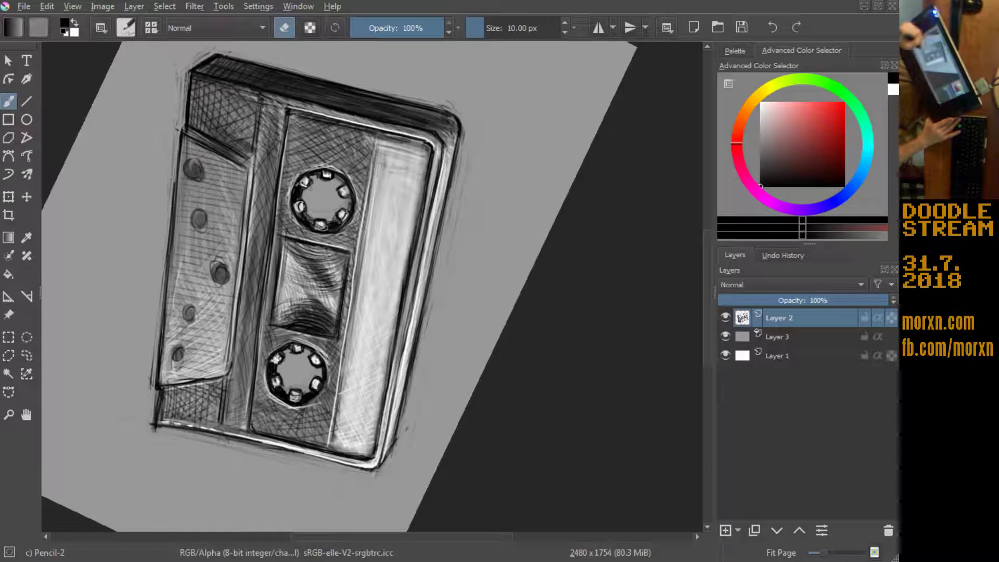
{"action": "left_click_drag", "start_coordinate": [157, 391], "coordinate": [151, 431]}
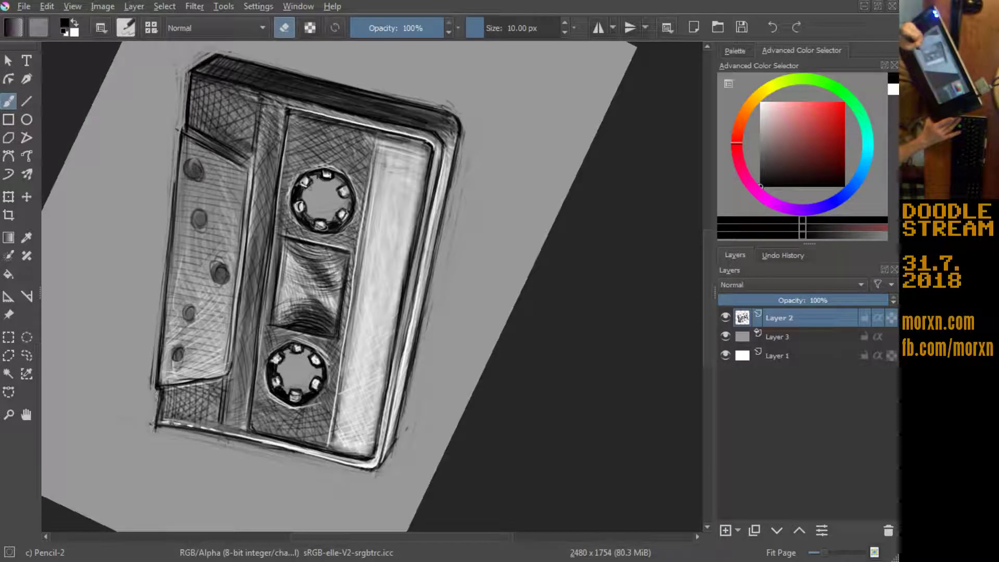
{"action": "left_click_drag", "start_coordinate": [73, 357], "coordinate": [172, 469]}
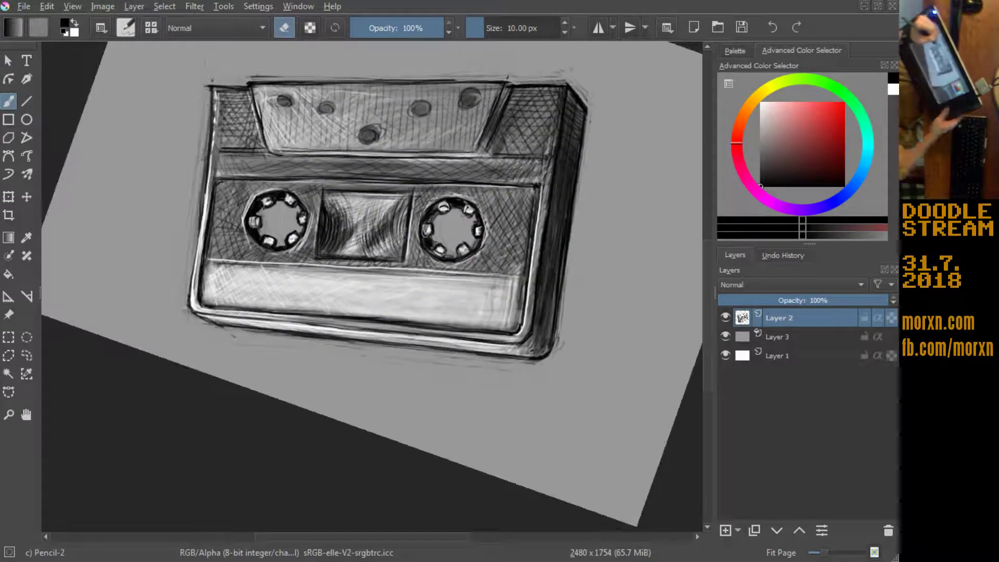
{"action": "left_click_drag", "start_coordinate": [210, 86], "coordinate": [212, 154]}
{"action": "left_click_drag", "start_coordinate": [212, 116], "coordinate": [210, 81]}
Step: Lighten the upper-left edge further, then redraw a dark stroke there in black
{"action": "key", "text": "x"}
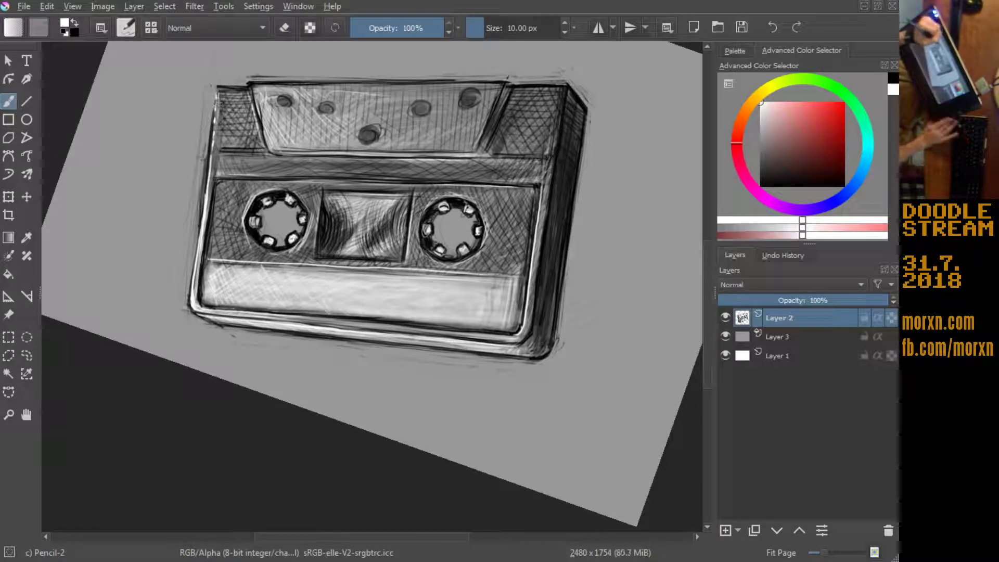
{"action": "mouse_move", "coordinate": [214, 120]}
{"action": "left_mouse_down"}
{"action": "mouse_move", "coordinate": [216, 90]}
{"action": "mouse_move", "coordinate": [214, 152]}
{"action": "left_mouse_up"}
{"action": "key", "text": "x"}
{"action": "key", "text": "x"}
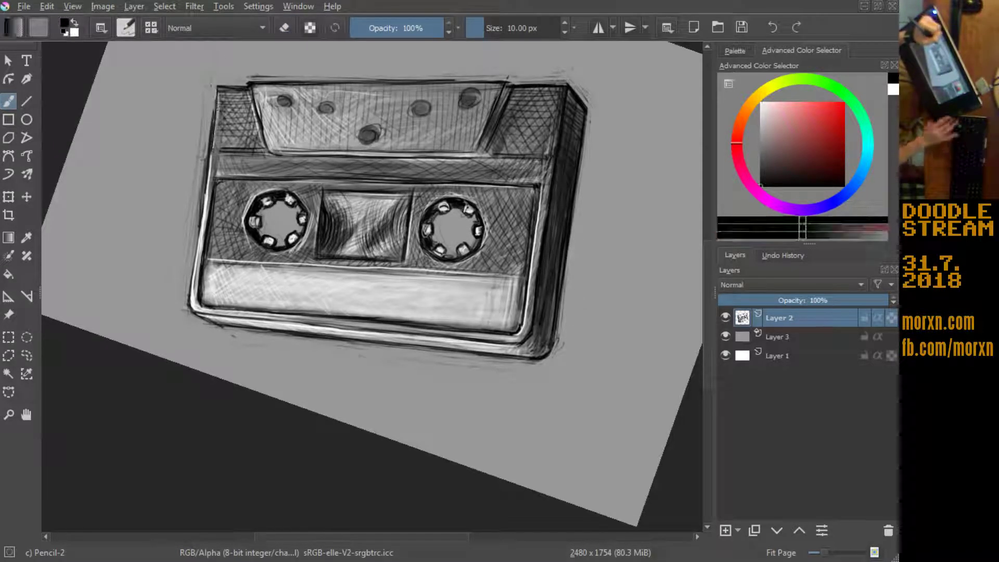
{"action": "mouse_move", "coordinate": [216, 91]}
{"action": "left_mouse_down"}
{"action": "mouse_move", "coordinate": [211, 154]}
{"action": "mouse_move", "coordinate": [214, 92]}
{"action": "left_mouse_up"}
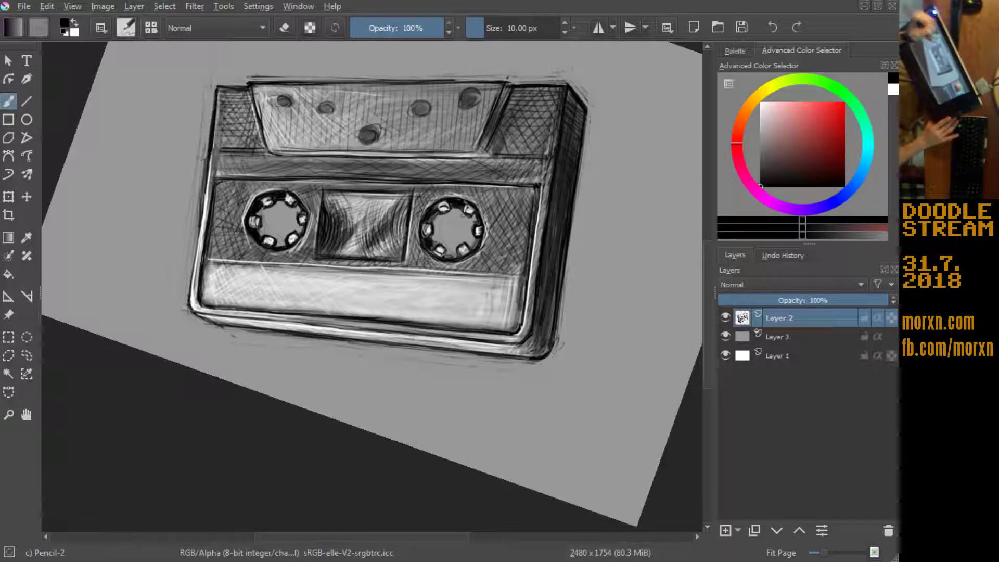
Step: Reposition the view and add dark strokes along the cassette's left and inner left edges
{"action": "mouse_move", "coordinate": [143, 156]}
{"action": "left_mouse_down"}
{"action": "mouse_move", "coordinate": [214, 453]}
{"action": "mouse_move", "coordinate": [172, 450]}
{"action": "mouse_move", "coordinate": [175, 432]}
{"action": "left_mouse_up"}
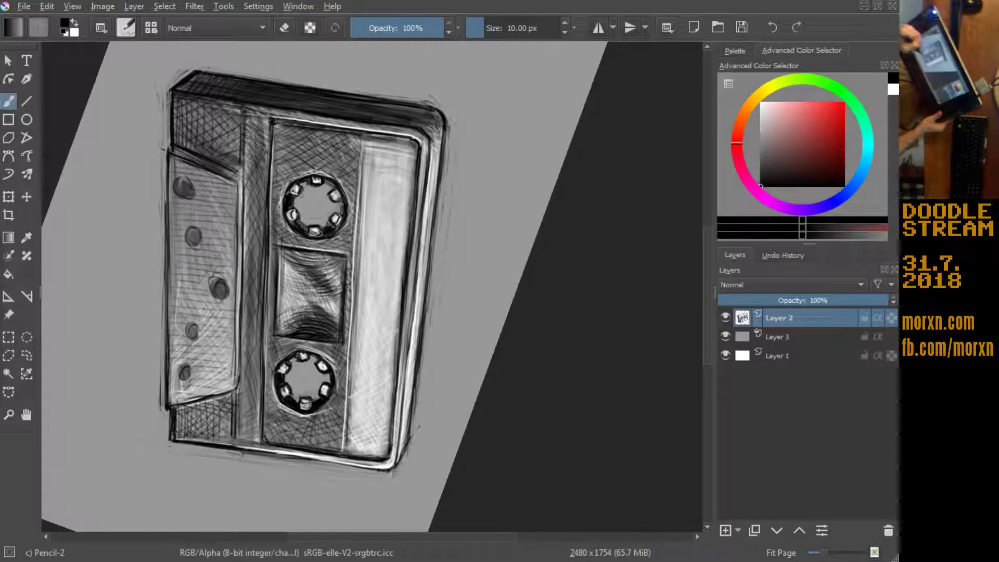
{"action": "left_click_drag", "start_coordinate": [125, 314], "coordinate": [161, 382]}
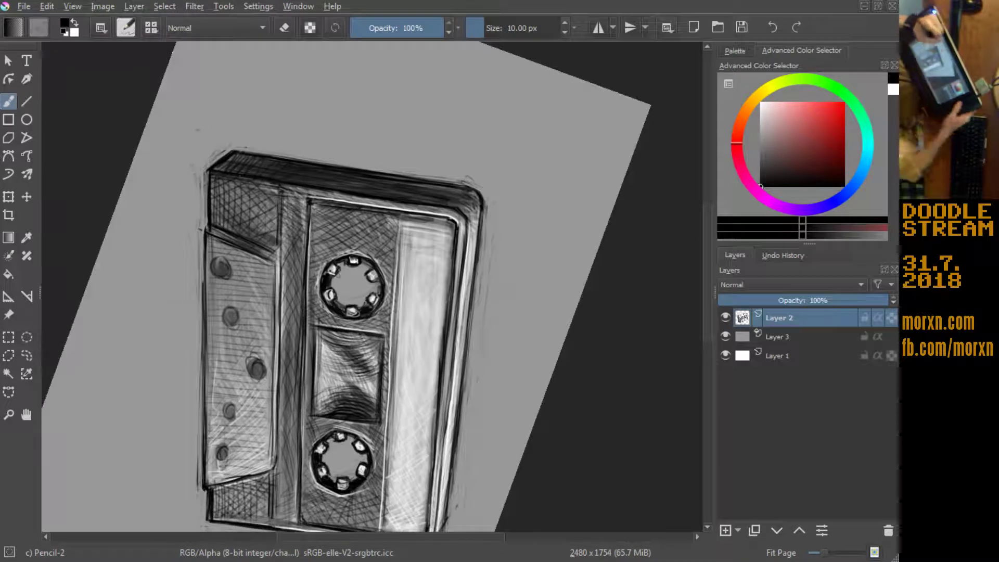
{"action": "left_click_drag", "start_coordinate": [161, 216], "coordinate": [233, 383]}
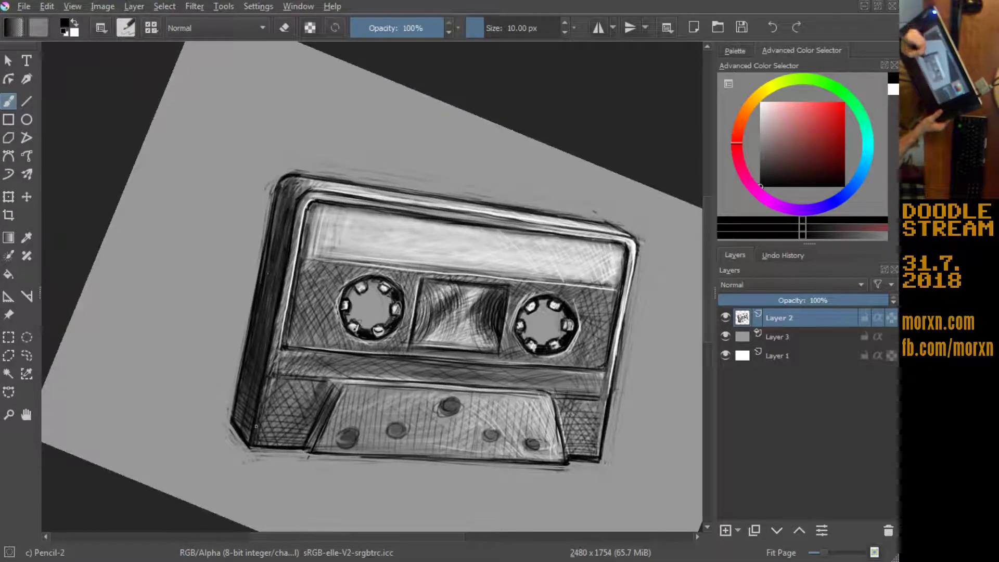
{"action": "left_click_drag", "start_coordinate": [260, 417], "coordinate": [263, 384]}
{"action": "mouse_move", "coordinate": [267, 400]}
{"action": "left_mouse_down"}
{"action": "mouse_move", "coordinate": [269, 357]}
{"action": "mouse_move", "coordinate": [254, 444]}
{"action": "left_mouse_up"}
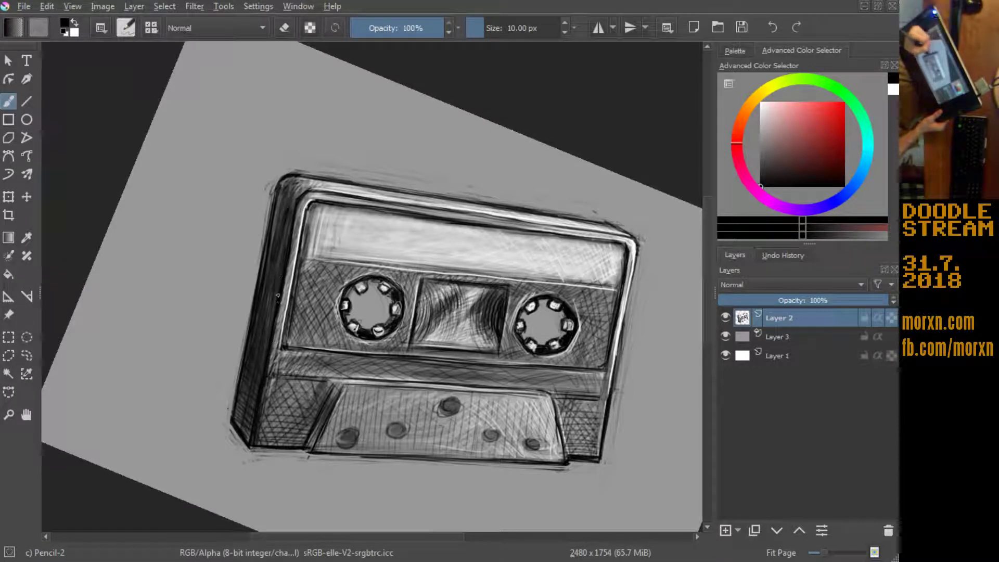
{"action": "left_click_drag", "start_coordinate": [286, 278], "coordinate": [280, 297]}
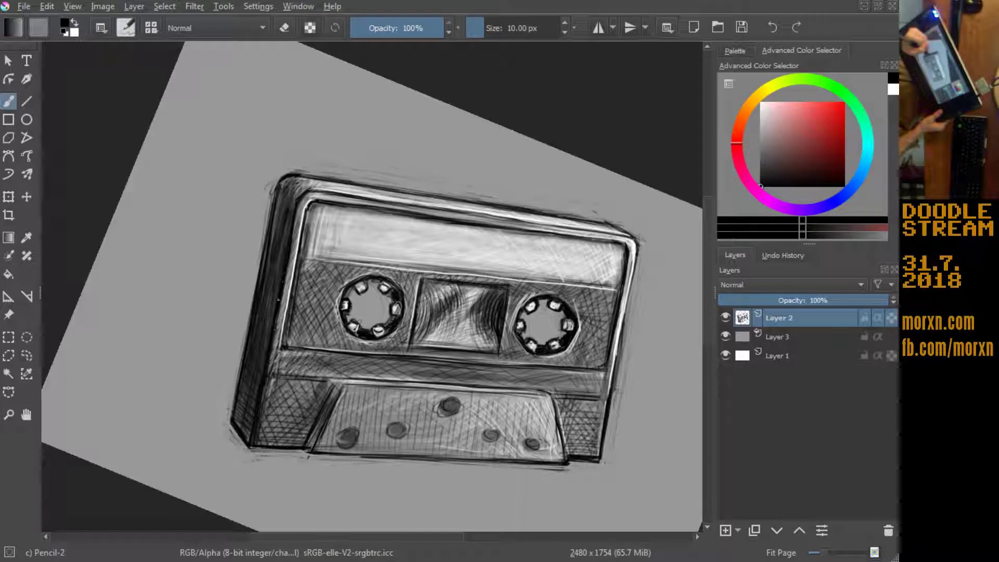
{"action": "mouse_move", "coordinate": [259, 427]}
{"action": "left_mouse_down"}
{"action": "mouse_move", "coordinate": [253, 445]}
{"action": "mouse_move", "coordinate": [242, 359]}
{"action": "mouse_move", "coordinate": [265, 235]}
{"action": "left_mouse_up"}
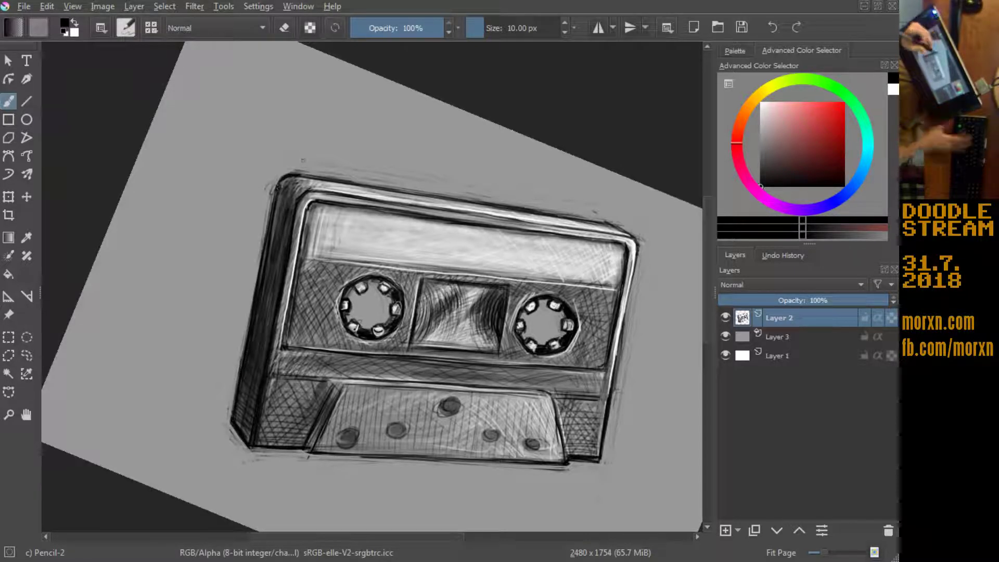
Step: Erase to lighten strokes along the lower-left edge and corner
{"action": "key", "text": "e"}
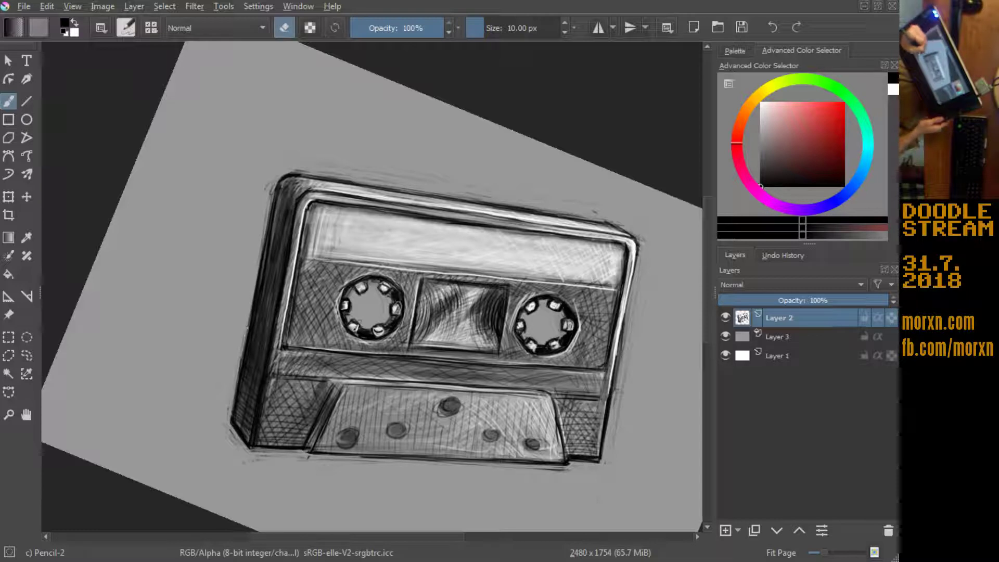
{"action": "left_click_drag", "start_coordinate": [247, 315], "coordinate": [231, 423]}
{"action": "mouse_move", "coordinate": [242, 354]}
{"action": "left_mouse_down"}
{"action": "mouse_move", "coordinate": [232, 425]}
{"action": "mouse_move", "coordinate": [244, 346]}
{"action": "left_mouse_up"}
{"action": "left_click_drag", "start_coordinate": [244, 424], "coordinate": [232, 442]}
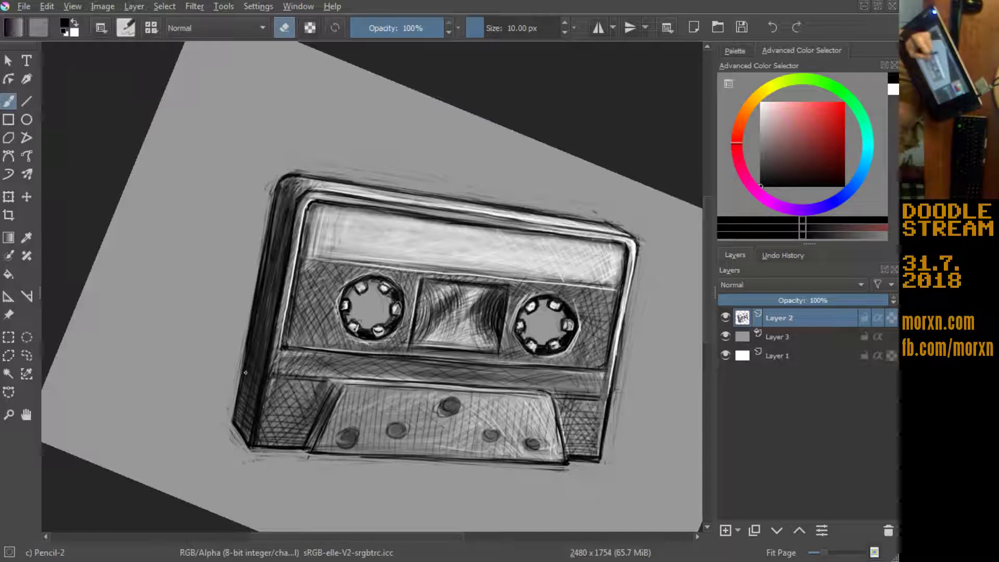
Step: Return to painting in black and darken the cassette's bottom-left edge line
{"action": "key", "text": "x"}
{"action": "key", "text": "e"}
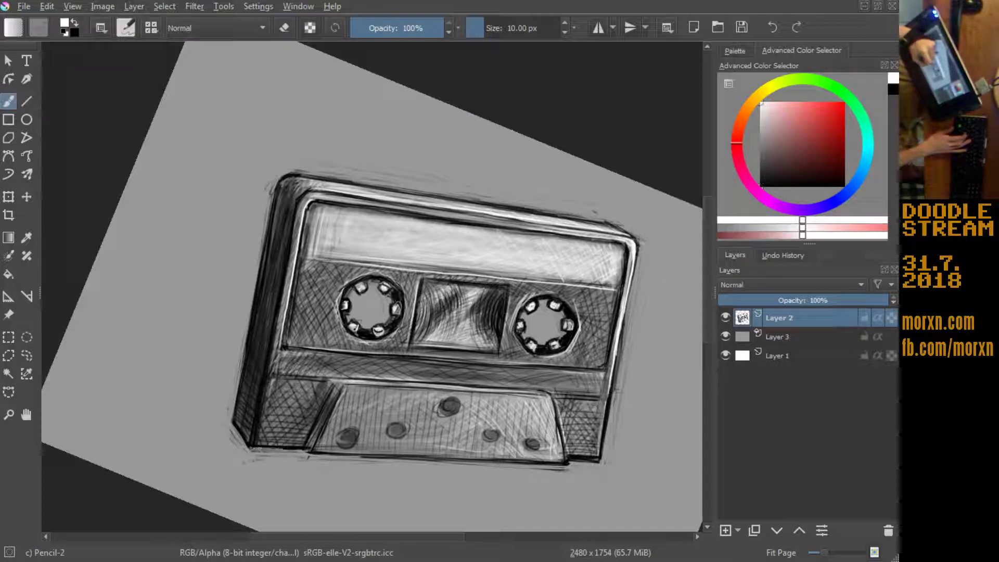
{"action": "key", "text": "x"}
{"action": "left_click_drag", "start_coordinate": [246, 447], "coordinate": [307, 453]}
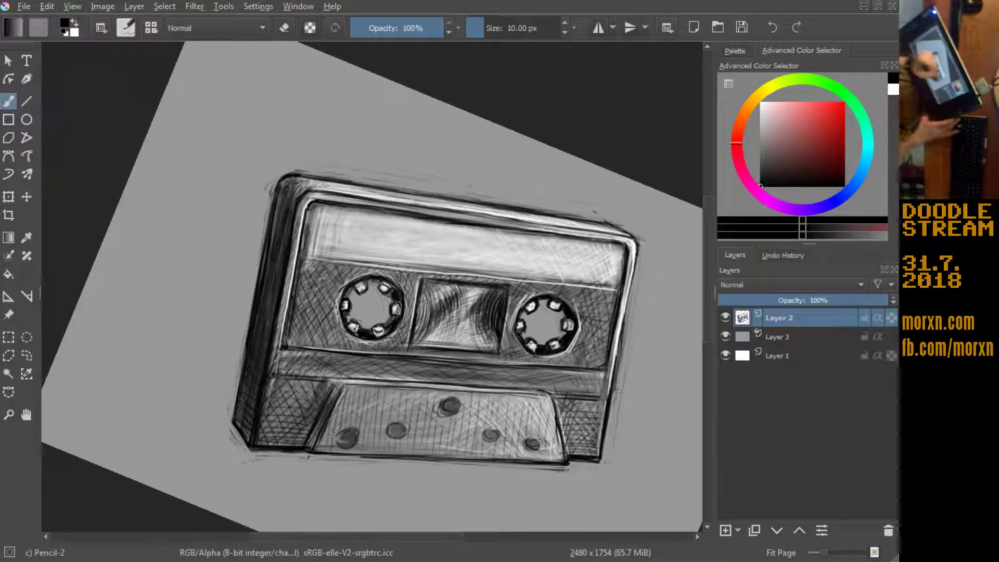
Step: Darken the right edge and hatch shading on the cassette's right and left sides
{"action": "mouse_move", "coordinate": [615, 298]}
{"action": "left_mouse_down"}
{"action": "mouse_move", "coordinate": [604, 352]}
{"action": "mouse_move", "coordinate": [581, 367]}
{"action": "left_mouse_up"}
{"action": "left_click_drag", "start_coordinate": [588, 323], "coordinate": [576, 367]}
{"action": "left_click_drag", "start_coordinate": [599, 316], "coordinate": [570, 362]}
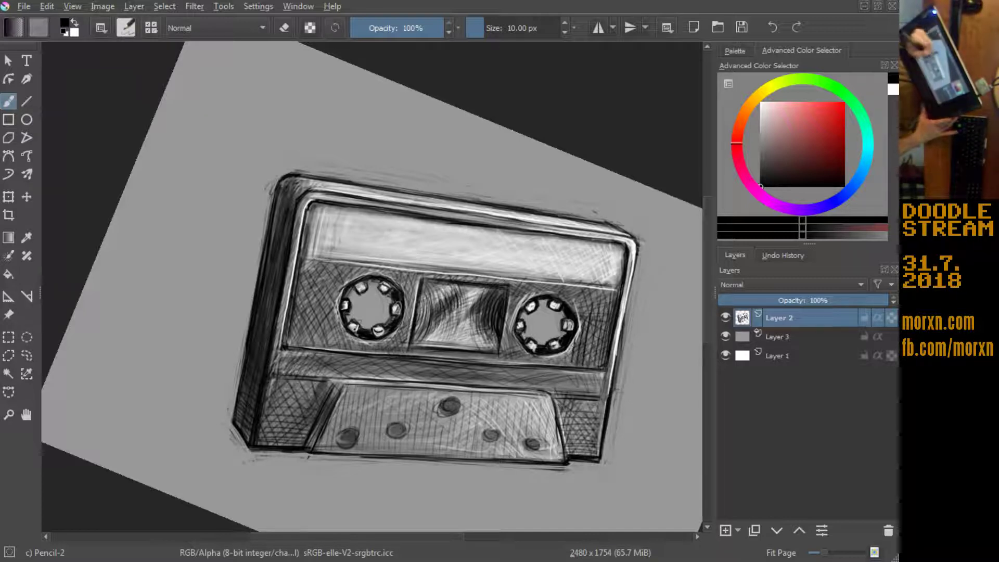
{"action": "mouse_move", "coordinate": [306, 267]}
{"action": "left_mouse_down"}
{"action": "mouse_move", "coordinate": [290, 345]}
{"action": "mouse_move", "coordinate": [315, 347]}
{"action": "left_mouse_up"}
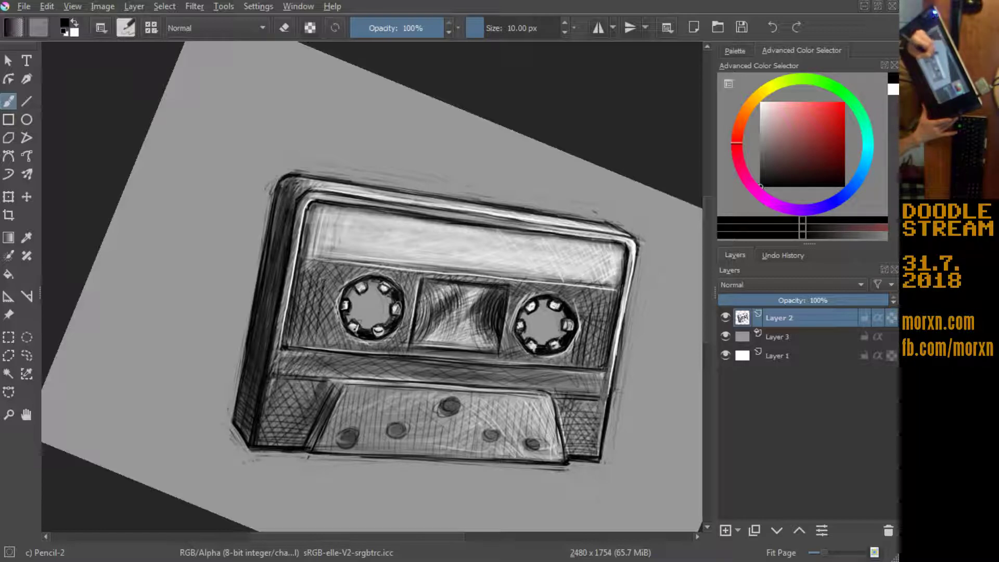
{"action": "left_click_drag", "start_coordinate": [332, 307], "coordinate": [324, 344]}
Step: Hatch dark vertical strokes right of and below the lower reel and beside the tape window
{"action": "left_click_drag", "start_coordinate": [180, 279], "coordinate": [223, 428]}
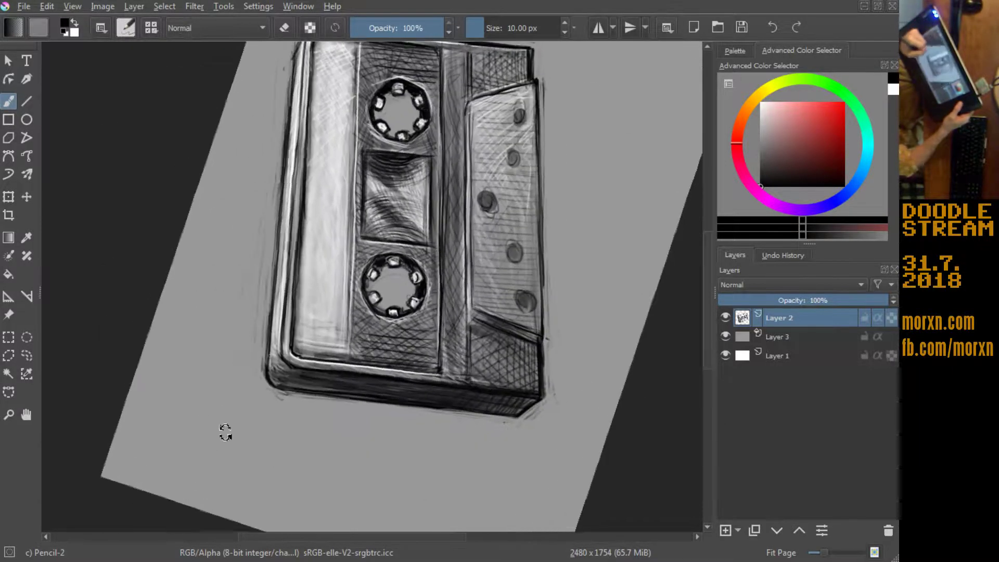
{"action": "left_click_drag", "start_coordinate": [432, 306], "coordinate": [421, 363]}
{"action": "left_click_drag", "start_coordinate": [417, 325], "coordinate": [413, 357]}
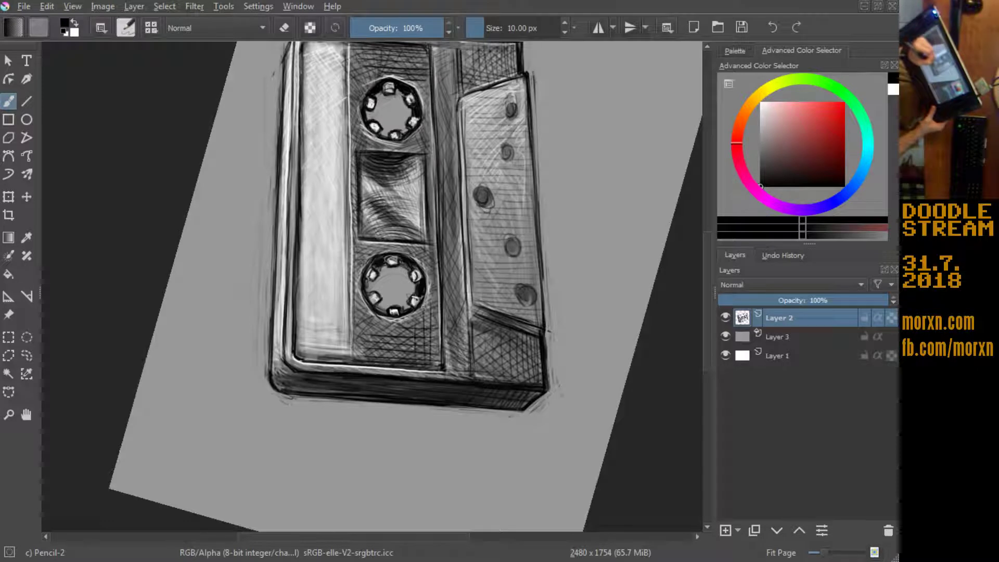
{"action": "left_click_drag", "start_coordinate": [378, 317], "coordinate": [368, 354]}
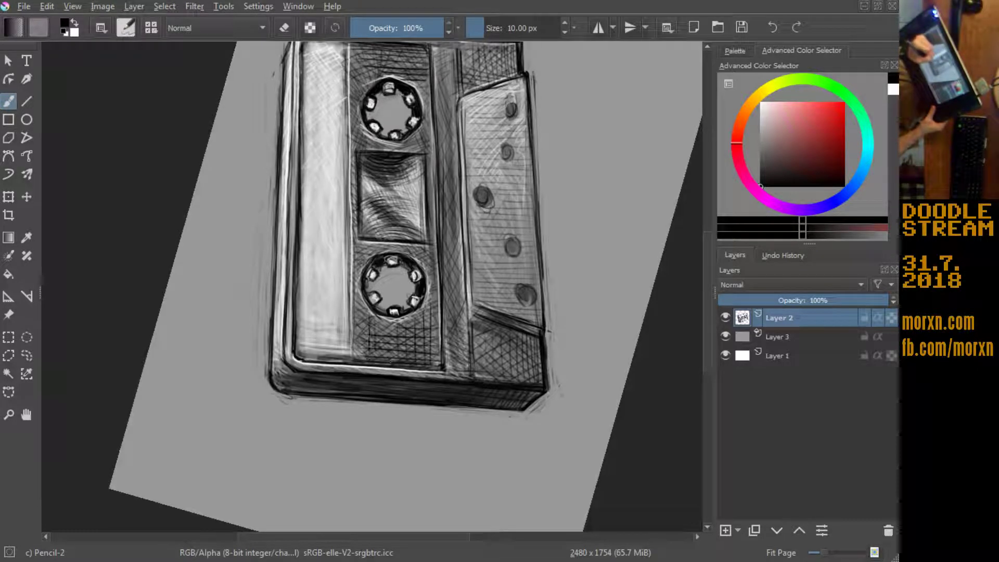
{"action": "left_click_drag", "start_coordinate": [368, 298], "coordinate": [359, 357]}
{"action": "left_click_drag", "start_coordinate": [362, 325], "coordinate": [356, 354]}
{"action": "left_click_drag", "start_coordinate": [374, 233], "coordinate": [371, 247]}
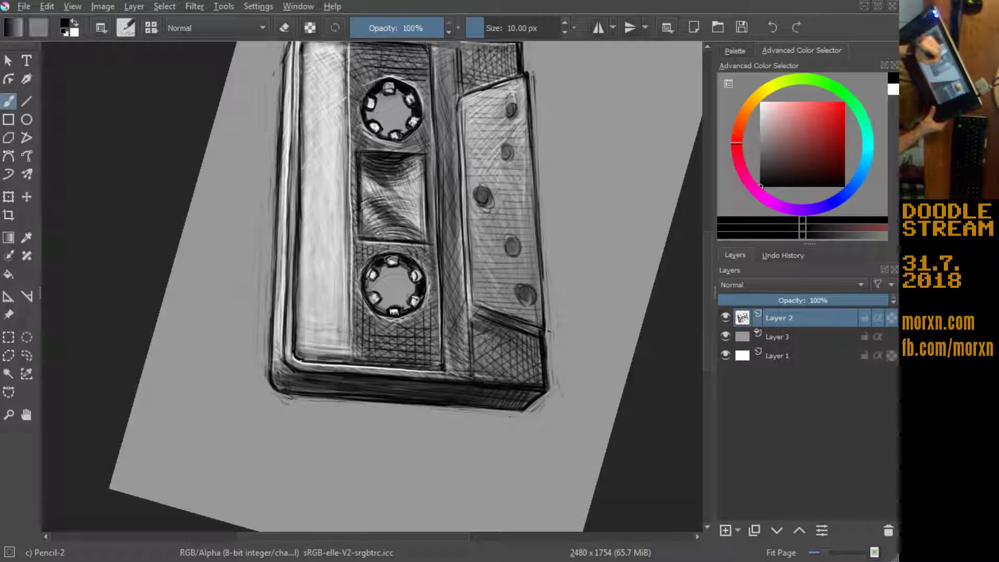
{"action": "left_click_drag", "start_coordinate": [430, 250], "coordinate": [431, 280]}
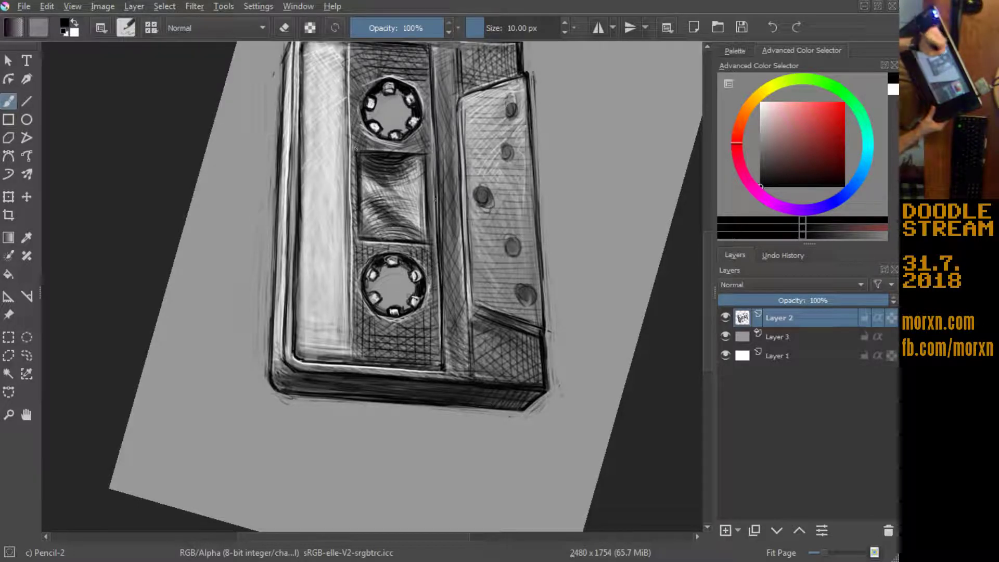
Step: Hatch dark vertical strokes left of, above and right of the upper reel
{"action": "mouse_move", "coordinate": [356, 120]}
{"action": "left_mouse_down"}
{"action": "mouse_move", "coordinate": [359, 151]}
{"action": "mouse_move", "coordinate": [374, 149]}
{"action": "left_mouse_up"}
{"action": "left_click_drag", "start_coordinate": [351, 66], "coordinate": [356, 117]}
{"action": "mouse_move", "coordinate": [358, 60]}
{"action": "left_mouse_down"}
{"action": "mouse_move", "coordinate": [357, 117]}
{"action": "mouse_move", "coordinate": [361, 100]}
{"action": "left_mouse_up"}
{"action": "mouse_move", "coordinate": [405, 51]}
{"action": "left_mouse_down"}
{"action": "mouse_move", "coordinate": [400, 78]}
{"action": "mouse_move", "coordinate": [416, 89]}
{"action": "mouse_move", "coordinate": [415, 57]}
{"action": "left_mouse_up"}
{"action": "left_click_drag", "start_coordinate": [421, 64], "coordinate": [422, 150]}
{"action": "left_click_drag", "start_coordinate": [422, 122], "coordinate": [423, 131]}
{"action": "left_click_drag", "start_coordinate": [415, 135], "coordinate": [415, 154]}
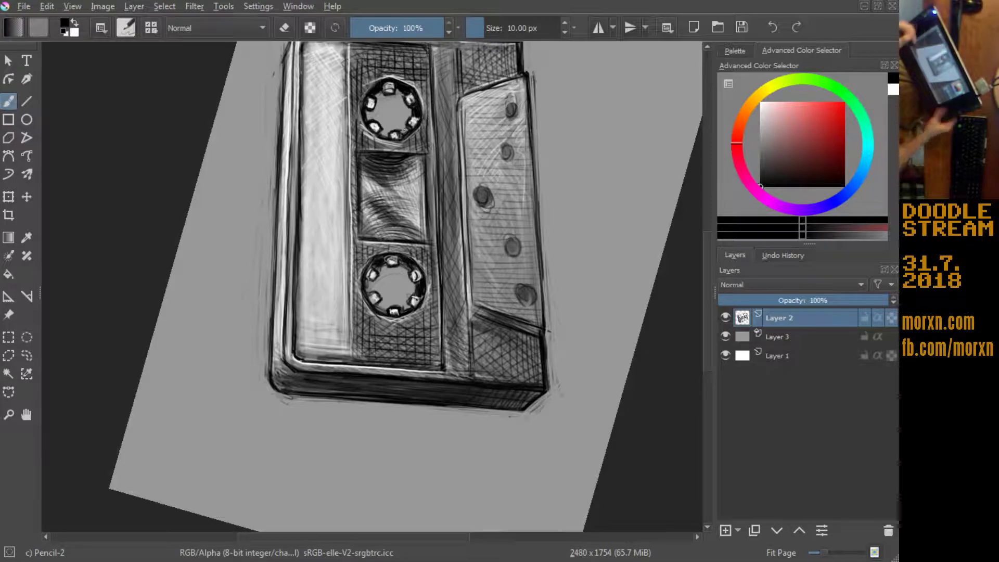
{"action": "mouse_move", "coordinate": [173, 419]}
{"action": "left_mouse_down"}
{"action": "mouse_move", "coordinate": [223, 205]}
{"action": "mouse_move", "coordinate": [353, 117]}
{"action": "mouse_move", "coordinate": [387, 115]}
{"action": "left_mouse_up"}
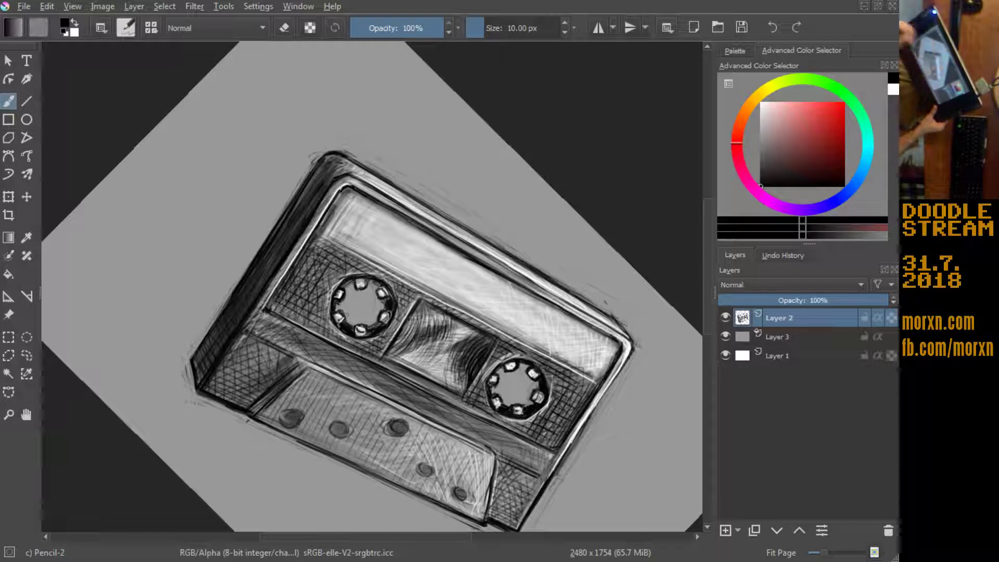
Step: Add small dark hatching left of the left reel and along the right reel's rim
{"action": "mouse_move", "coordinate": [187, 203]}
{"action": "left_mouse_down"}
{"action": "mouse_move", "coordinate": [159, 292]}
{"action": "mouse_move", "coordinate": [171, 323]}
{"action": "left_mouse_up"}
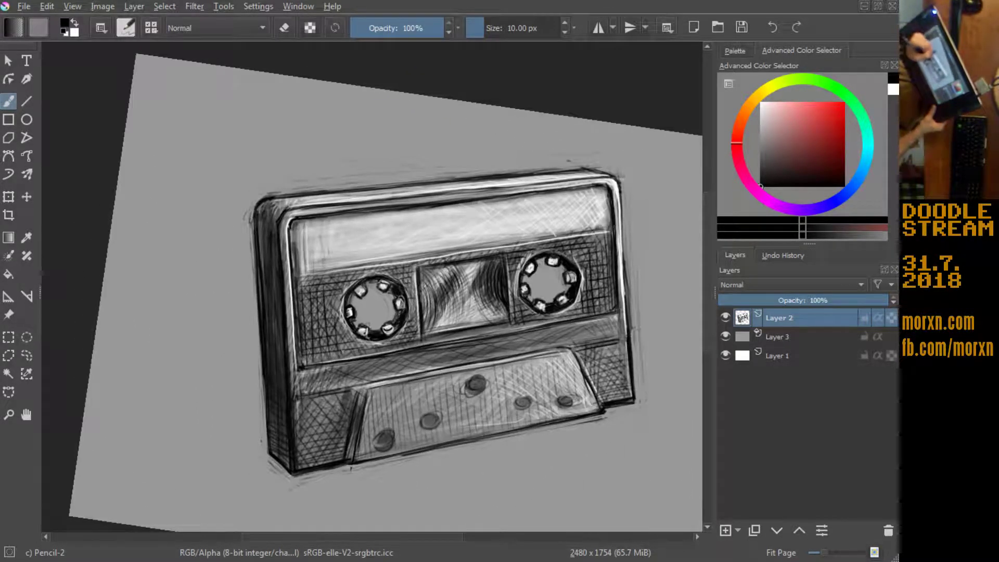
{"action": "mouse_move", "coordinate": [343, 318]}
{"action": "left_mouse_down"}
{"action": "mouse_move", "coordinate": [344, 350]}
{"action": "mouse_move", "coordinate": [373, 355]}
{"action": "left_mouse_up"}
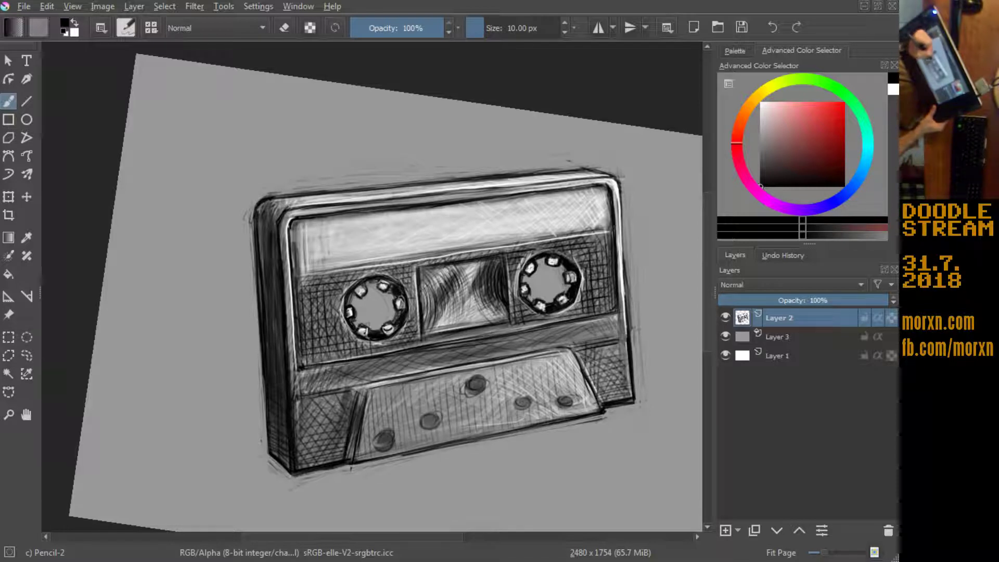
{"action": "left_click_drag", "start_coordinate": [339, 275], "coordinate": [342, 295]}
{"action": "left_click_drag", "start_coordinate": [344, 274], "coordinate": [349, 290]}
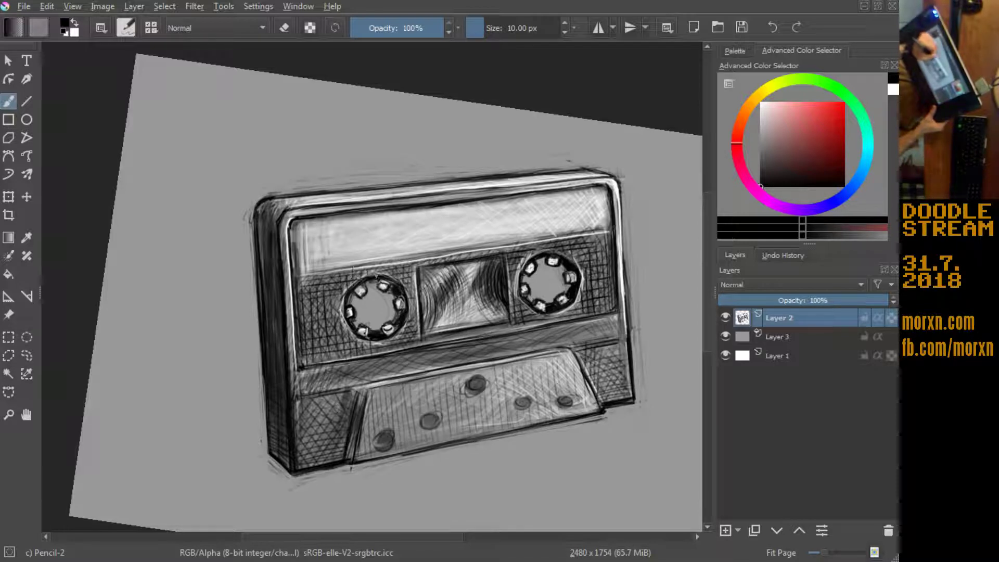
{"action": "left_click_drag", "start_coordinate": [330, 295], "coordinate": [376, 343]}
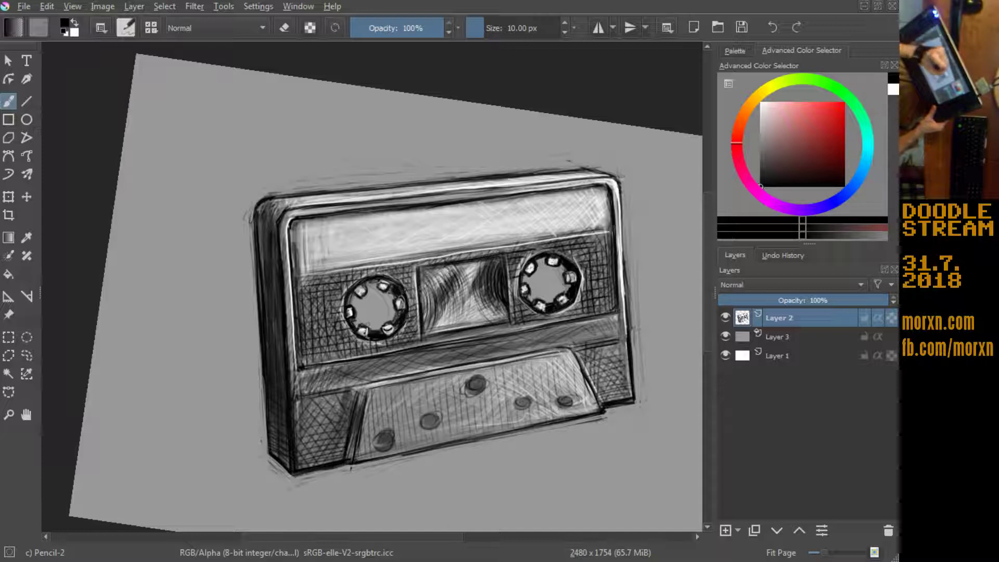
{"action": "mouse_move", "coordinate": [576, 280]}
{"action": "left_mouse_down"}
{"action": "mouse_move", "coordinate": [553, 323]}
{"action": "mouse_move", "coordinate": [536, 322]}
{"action": "left_mouse_up"}
{"action": "left_click_drag", "start_coordinate": [522, 246], "coordinate": [530, 253]}
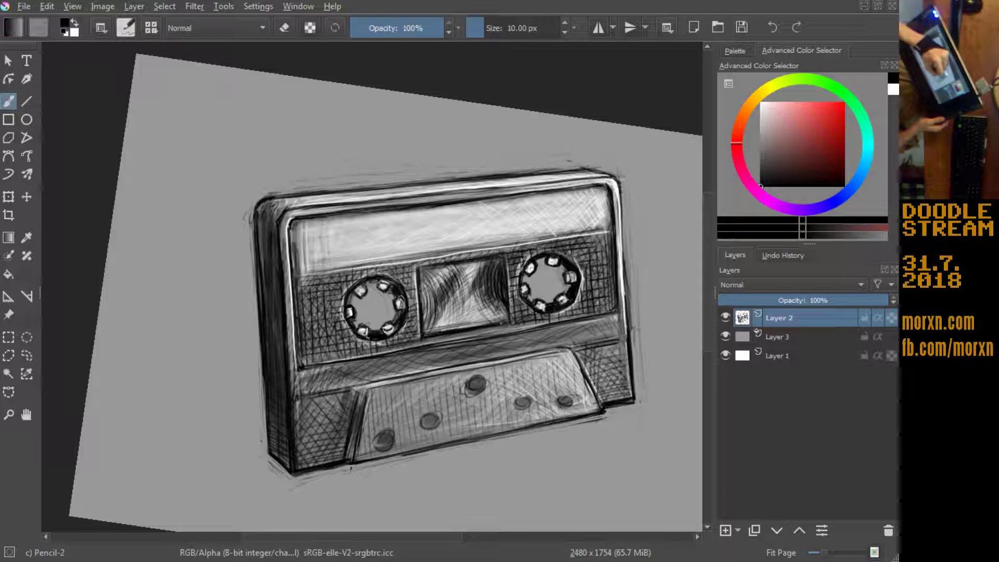
Step: Darken the tape window's lower and right edges, then add white highlights inside it
{"action": "left_click_drag", "start_coordinate": [501, 323], "coordinate": [441, 331]}
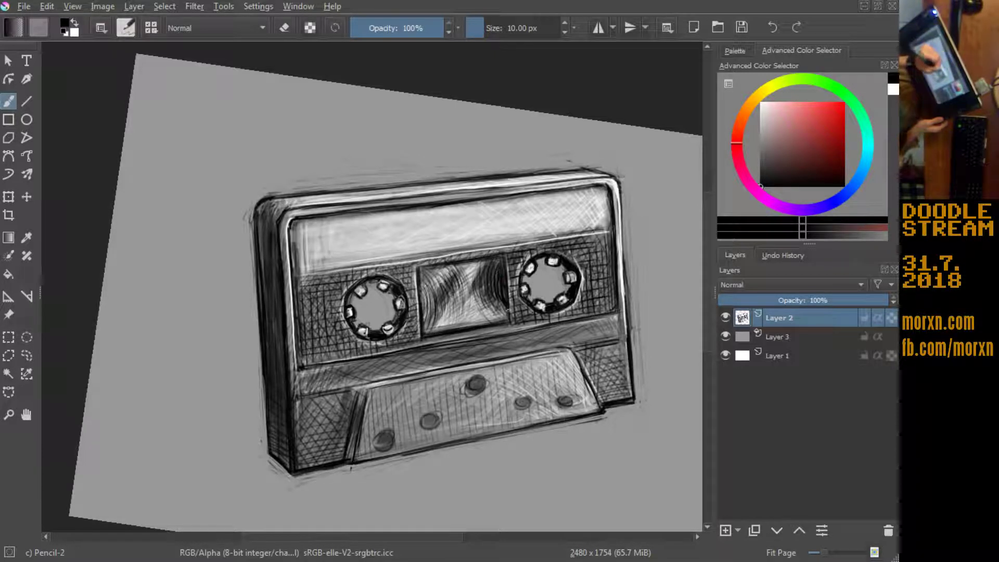
{"action": "left_click_drag", "start_coordinate": [503, 260], "coordinate": [506, 284]}
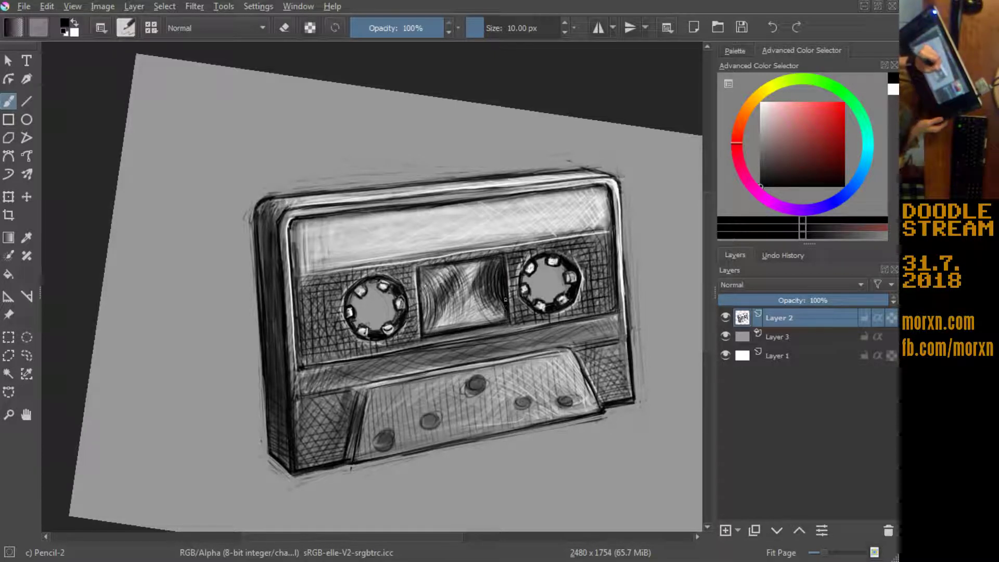
{"action": "key", "text": "x"}
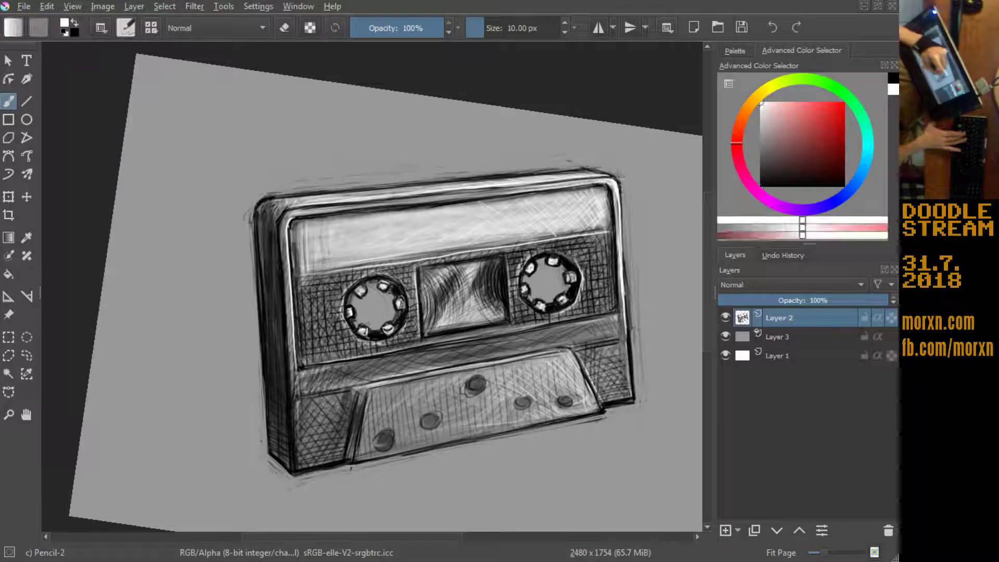
{"action": "left_click_drag", "start_coordinate": [426, 334], "coordinate": [492, 325]}
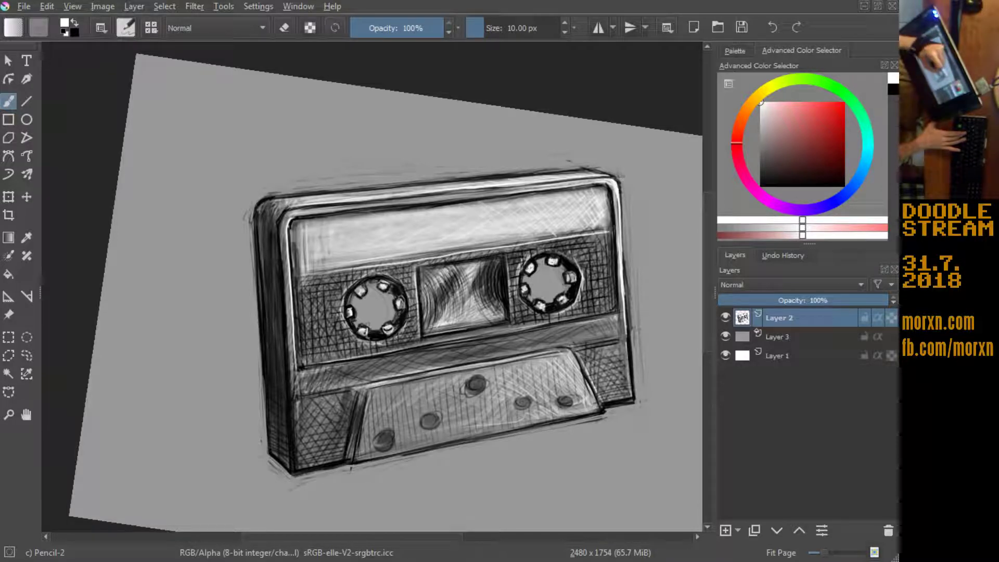
{"action": "mouse_move", "coordinate": [431, 328]}
{"action": "left_mouse_down"}
{"action": "mouse_move", "coordinate": [459, 317]}
{"action": "mouse_move", "coordinate": [474, 273]}
{"action": "mouse_move", "coordinate": [469, 264]}
{"action": "mouse_move", "coordinate": [448, 272]}
{"action": "left_mouse_up"}
{"action": "left_click_drag", "start_coordinate": [428, 295], "coordinate": [437, 289]}
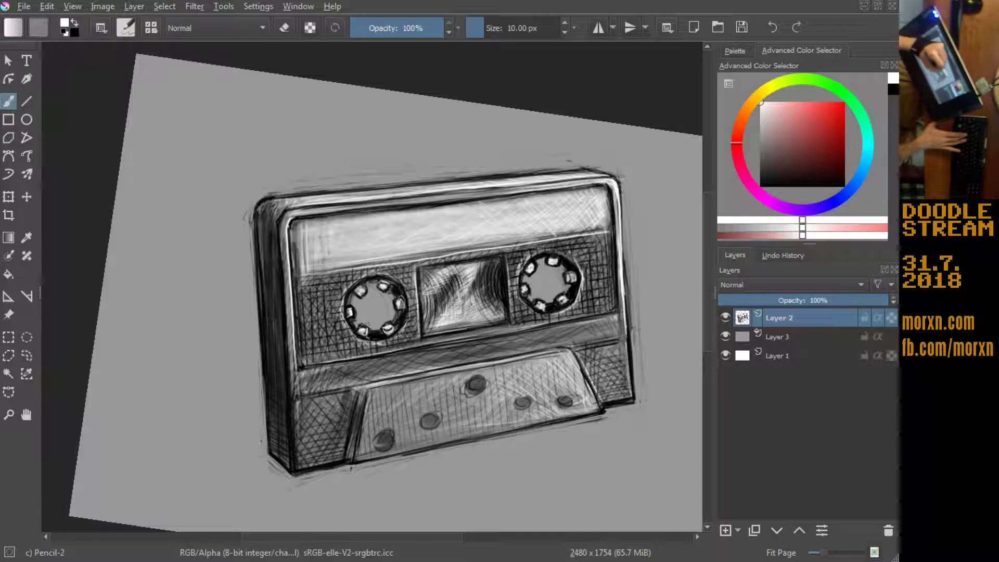
Step: Back in black, deepen cross-hatching inside the tape window and darken the label's upper-left edge
{"action": "key", "text": "x"}
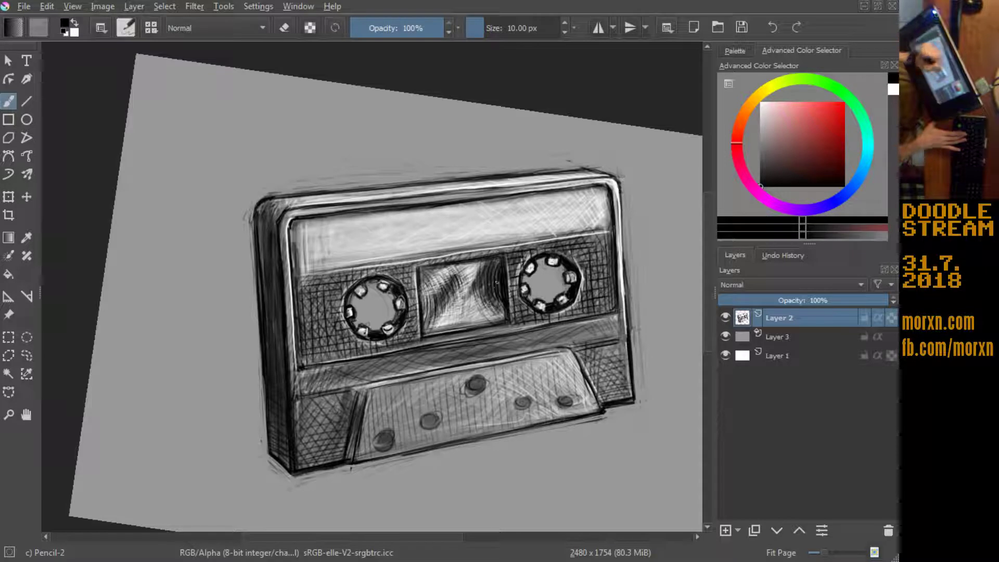
{"action": "mouse_move", "coordinate": [498, 304]}
{"action": "left_mouse_down"}
{"action": "mouse_move", "coordinate": [484, 314]}
{"action": "mouse_move", "coordinate": [499, 318]}
{"action": "mouse_move", "coordinate": [490, 318]}
{"action": "left_mouse_up"}
{"action": "left_click_drag", "start_coordinate": [479, 271], "coordinate": [458, 310]}
{"action": "left_click_drag", "start_coordinate": [460, 274], "coordinate": [449, 290]}
{"action": "left_click_drag", "start_coordinate": [432, 286], "coordinate": [426, 301]}
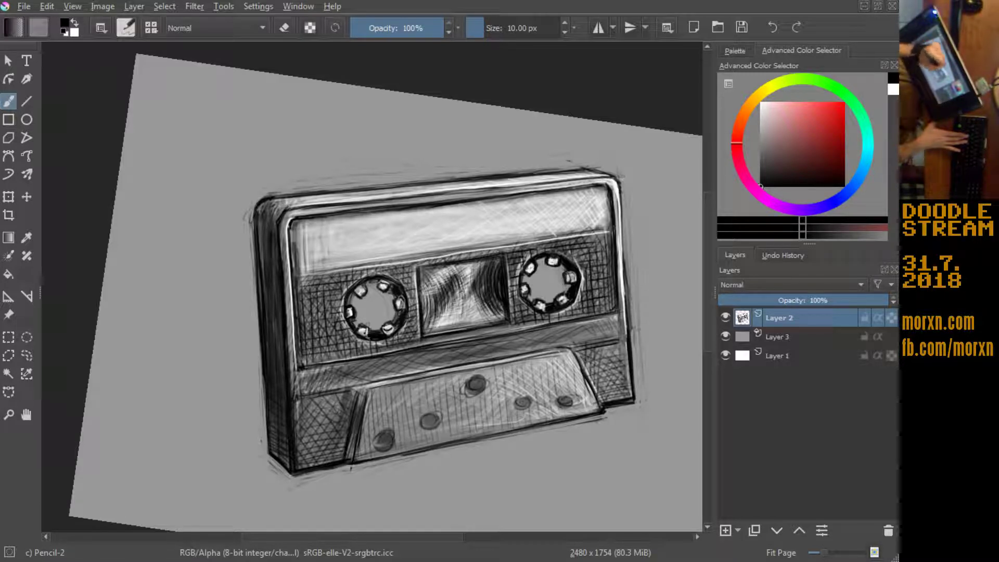
{"action": "mouse_move", "coordinate": [469, 265]}
{"action": "left_mouse_down"}
{"action": "mouse_move", "coordinate": [460, 310]}
{"action": "mouse_move", "coordinate": [494, 313]}
{"action": "left_mouse_up"}
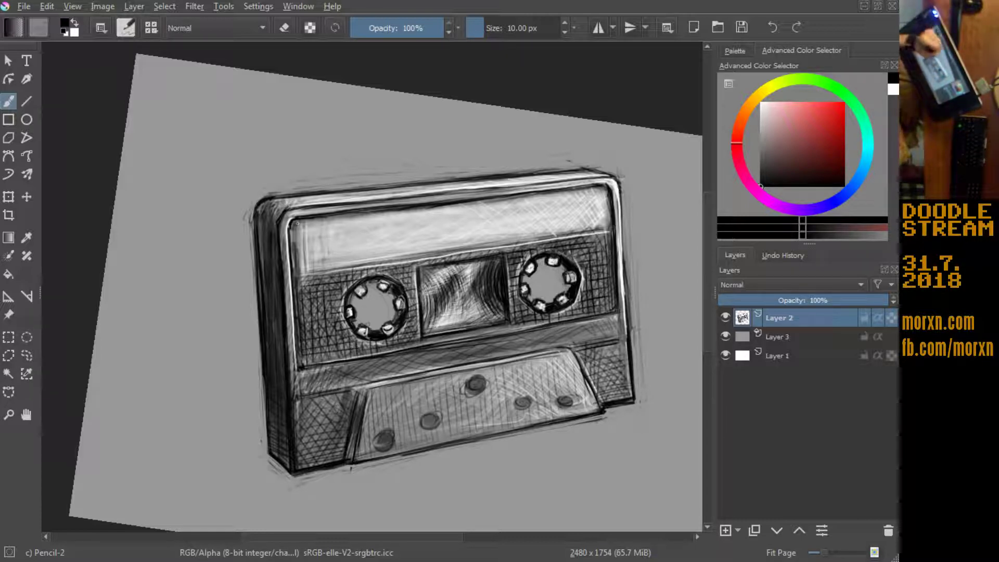
{"action": "left_click_drag", "start_coordinate": [296, 227], "coordinate": [299, 271]}
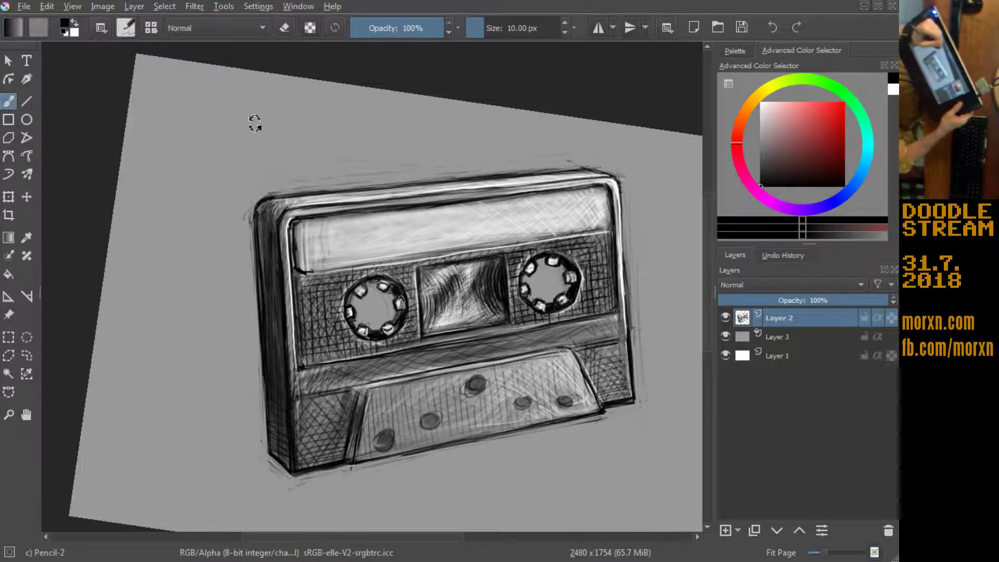
{"action": "mouse_move", "coordinate": [252, 123]}
{"action": "left_mouse_down"}
{"action": "mouse_move", "coordinate": [218, 409]}
{"action": "mouse_move", "coordinate": [188, 286]}
{"action": "mouse_move", "coordinate": [198, 230]}
{"action": "mouse_move", "coordinate": [238, 236]}
{"action": "mouse_move", "coordinate": [246, 322]}
{"action": "left_mouse_up"}
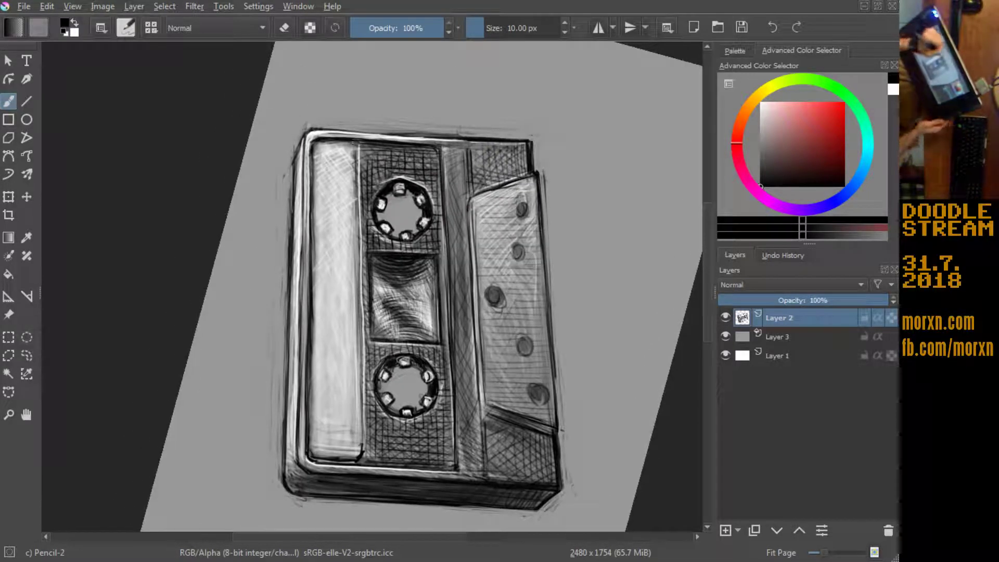
Step: Darken the cassette's left edge and label top, then hatch down the window's left edge
{"action": "left_click_drag", "start_coordinate": [357, 149], "coordinate": [357, 175]}
{"action": "left_click_drag", "start_coordinate": [354, 139], "coordinate": [314, 142]}
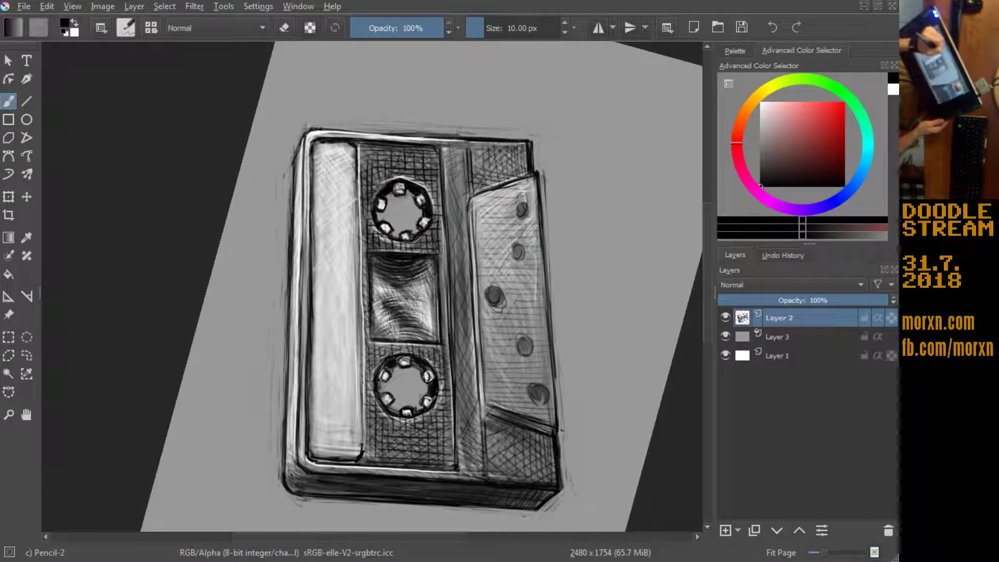
{"action": "mouse_move", "coordinate": [188, 147]}
{"action": "left_mouse_down"}
{"action": "mouse_move", "coordinate": [465, 501]}
{"action": "mouse_move", "coordinate": [565, 462]}
{"action": "left_mouse_up"}
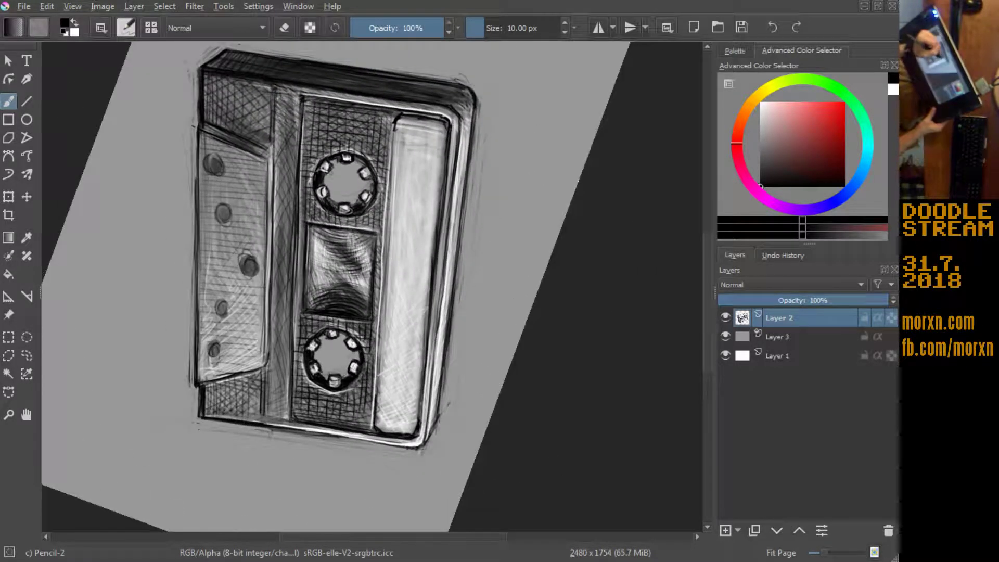
{"action": "left_click_drag", "start_coordinate": [394, 133], "coordinate": [384, 268]}
{"action": "left_click_drag", "start_coordinate": [391, 219], "coordinate": [380, 343]}
{"action": "left_click_drag", "start_coordinate": [385, 305], "coordinate": [375, 379]}
{"action": "left_click_drag", "start_coordinate": [380, 341], "coordinate": [376, 425]}
Step: Shade the cassette's side edge with a run of dark vertical hatching strokes
{"action": "mouse_move", "coordinate": [382, 320]}
{"action": "left_mouse_down"}
{"action": "mouse_move", "coordinate": [376, 394]}
{"action": "mouse_move", "coordinate": [376, 350]}
{"action": "left_mouse_up"}
{"action": "left_click_drag", "start_coordinate": [423, 379], "coordinate": [417, 425]}
{"action": "left_click_drag", "start_coordinate": [425, 359], "coordinate": [420, 379]}
{"action": "left_click_drag", "start_coordinate": [429, 336], "coordinate": [421, 375]}
{"action": "left_click_drag", "start_coordinate": [423, 398], "coordinate": [419, 415]}
{"action": "left_click_drag", "start_coordinate": [430, 332], "coordinate": [422, 409]}
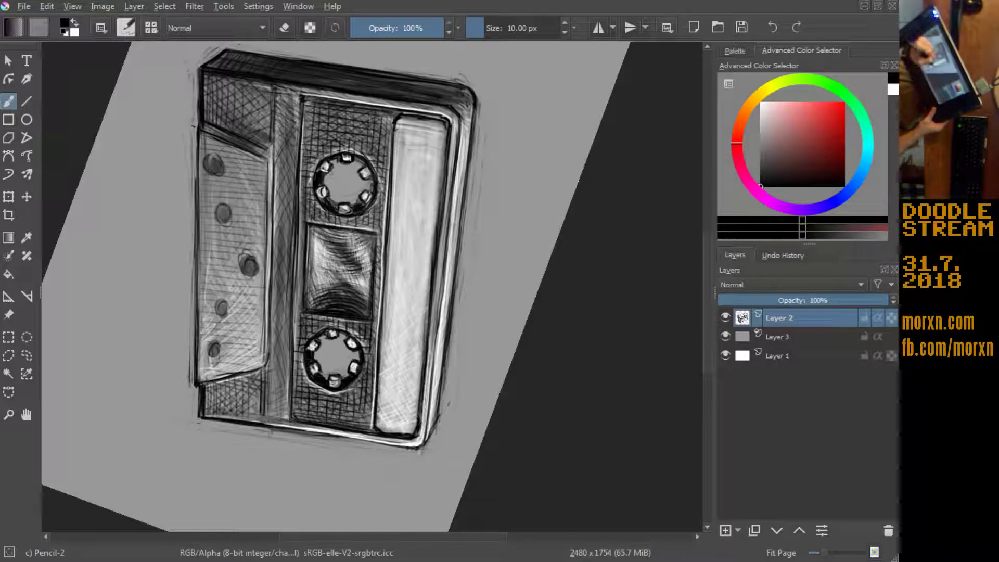
{"action": "left_click_drag", "start_coordinate": [433, 265], "coordinate": [425, 347]}
{"action": "left_click_drag", "start_coordinate": [423, 410], "coordinate": [418, 423]}
{"action": "mouse_move", "coordinate": [446, 155]}
{"action": "left_mouse_down"}
{"action": "mouse_move", "coordinate": [434, 231]}
{"action": "mouse_move", "coordinate": [440, 184]}
{"action": "left_mouse_up"}
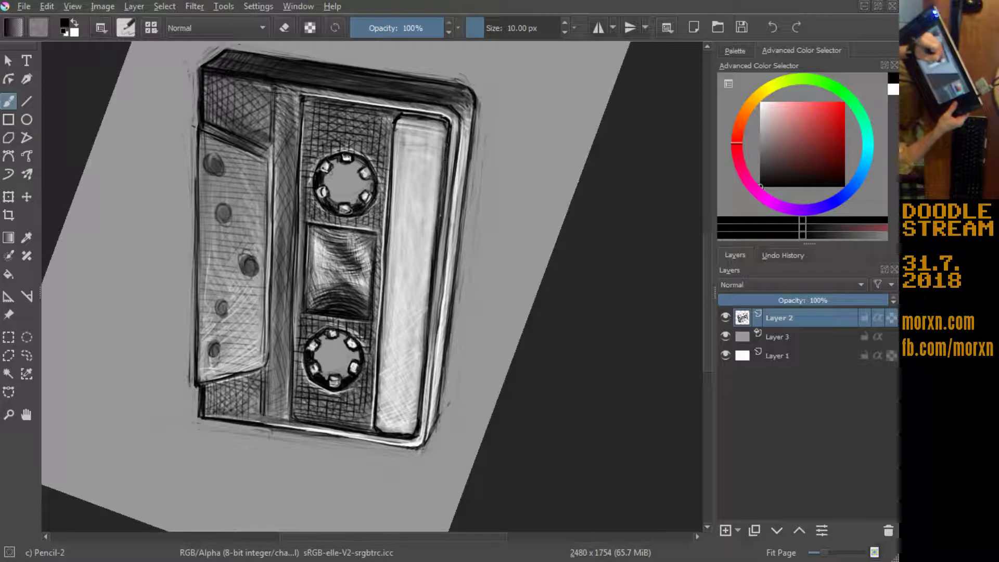
Step: In white, add highlight strokes along the cassette's side edge and near its corner
{"action": "key", "text": "x"}
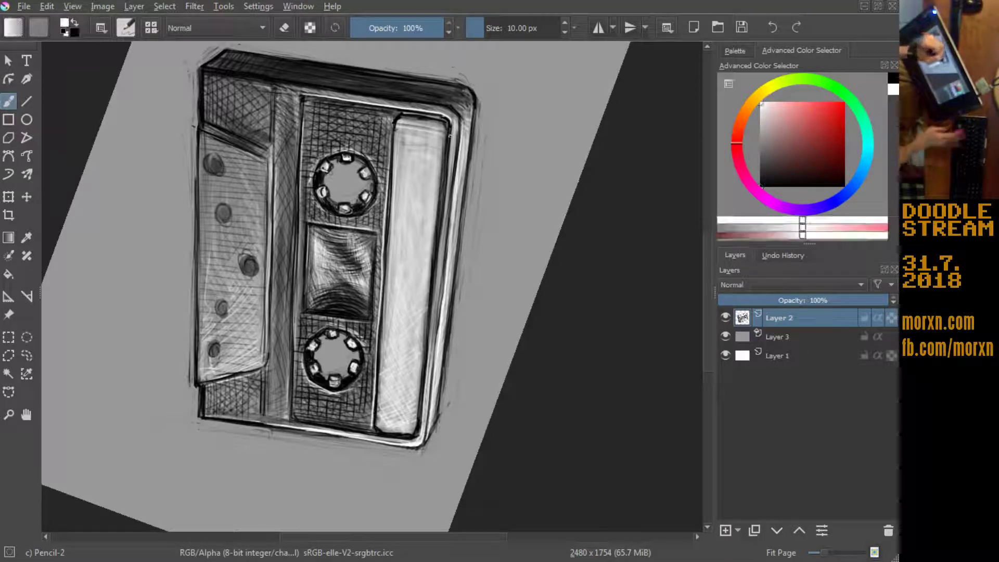
{"action": "left_click_drag", "start_coordinate": [450, 126], "coordinate": [443, 211]}
{"action": "left_click_drag", "start_coordinate": [448, 166], "coordinate": [438, 266]}
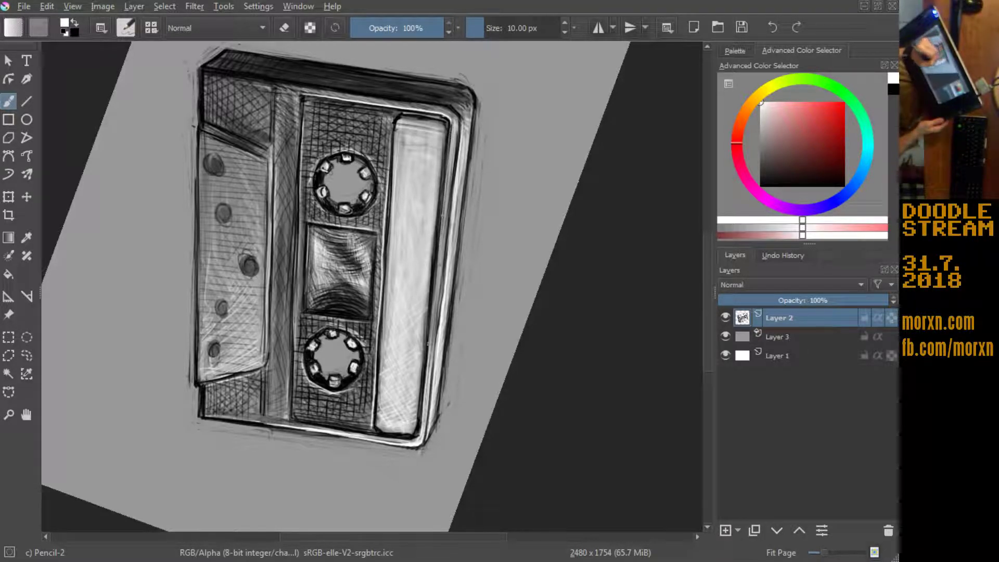
{"action": "left_click_drag", "start_coordinate": [446, 159], "coordinate": [436, 240]}
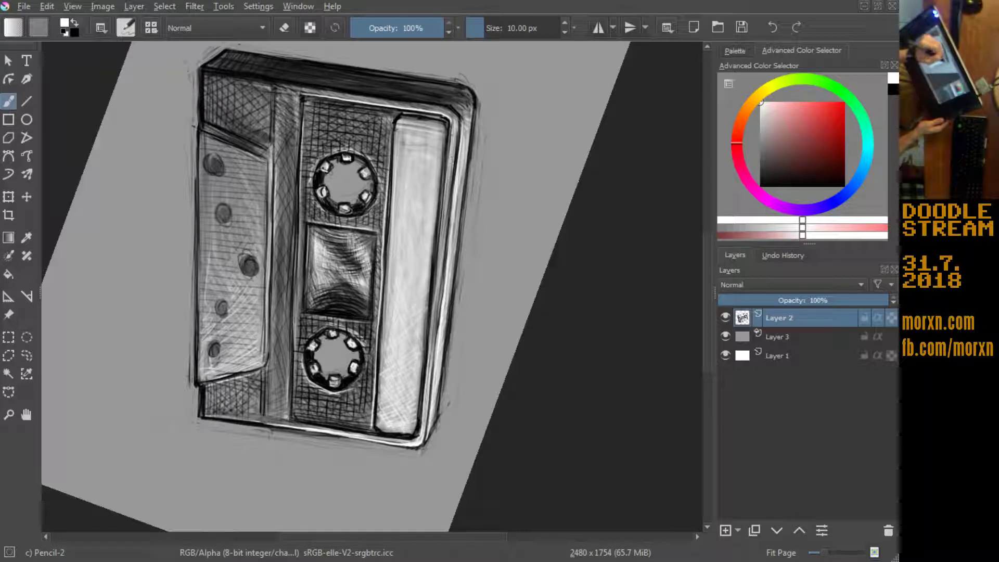
{"action": "left_click_drag", "start_coordinate": [448, 179], "coordinate": [442, 223]}
{"action": "left_click_drag", "start_coordinate": [424, 417], "coordinate": [418, 437]}
Step: With the cassette horizontal, brighten the label's left end and top edge in white, then return to black
{"action": "left_click_drag", "start_coordinate": [159, 479], "coordinate": [212, 205]}
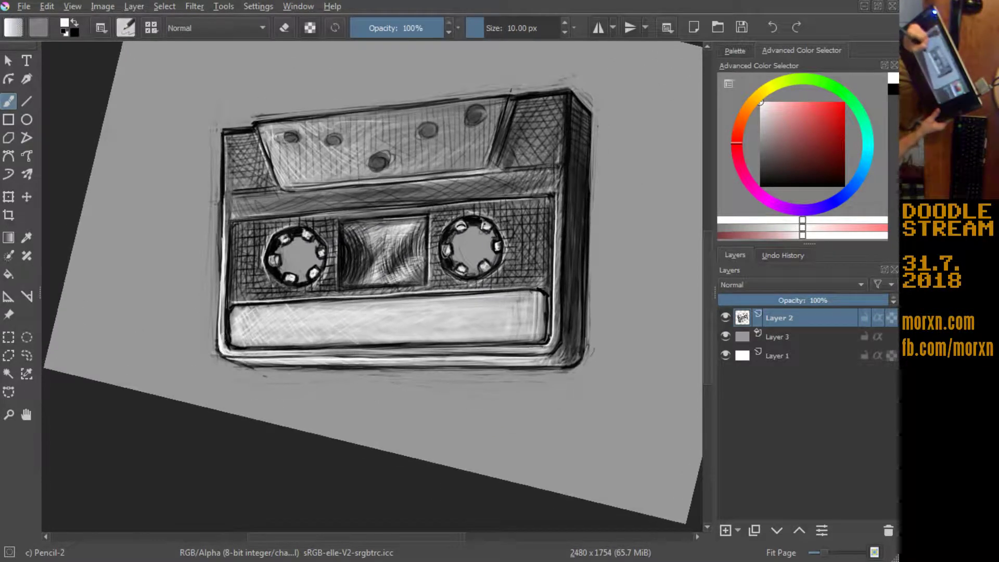
{"action": "mouse_move", "coordinate": [230, 342]}
{"action": "left_mouse_down"}
{"action": "mouse_move", "coordinate": [231, 312]}
{"action": "mouse_move", "coordinate": [257, 346]}
{"action": "mouse_move", "coordinate": [346, 344]}
{"action": "left_mouse_up"}
{"action": "left_click_drag", "start_coordinate": [406, 304], "coordinate": [322, 307]}
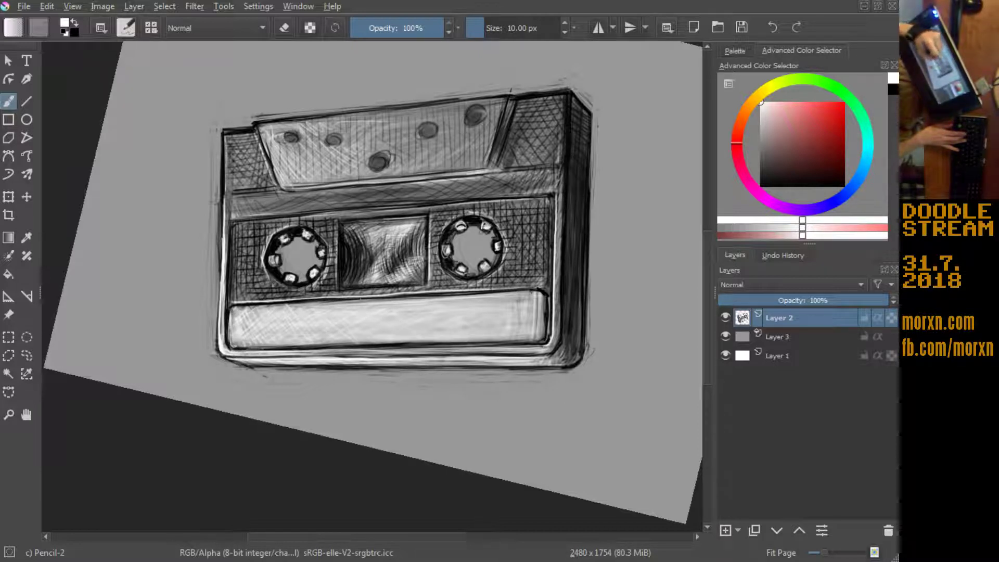
{"action": "key", "text": "x"}
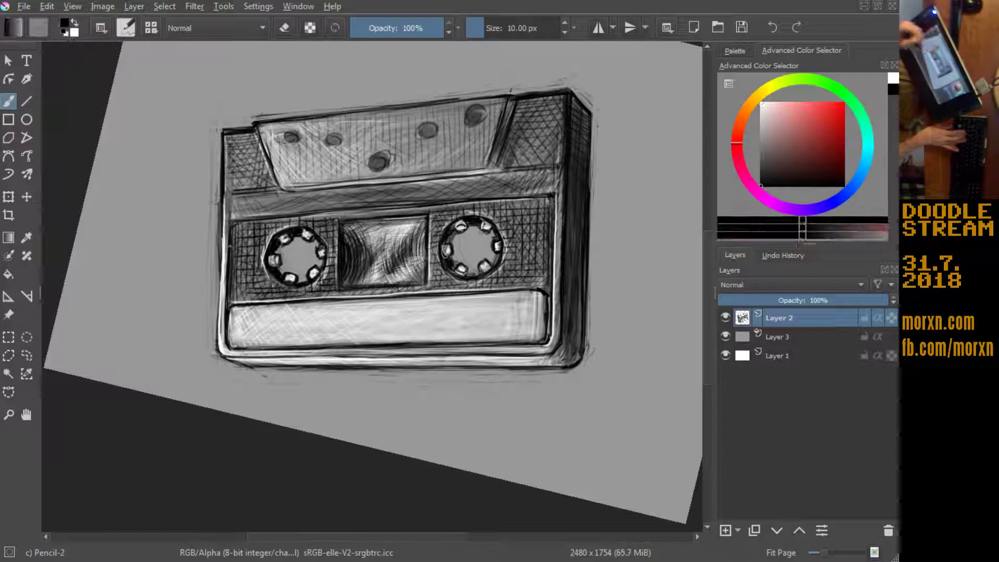
{"action": "mouse_move", "coordinate": [183, 411]}
{"action": "left_mouse_down"}
{"action": "mouse_move", "coordinate": [474, 184]}
{"action": "mouse_move", "coordinate": [504, 174]}
{"action": "left_mouse_up"}
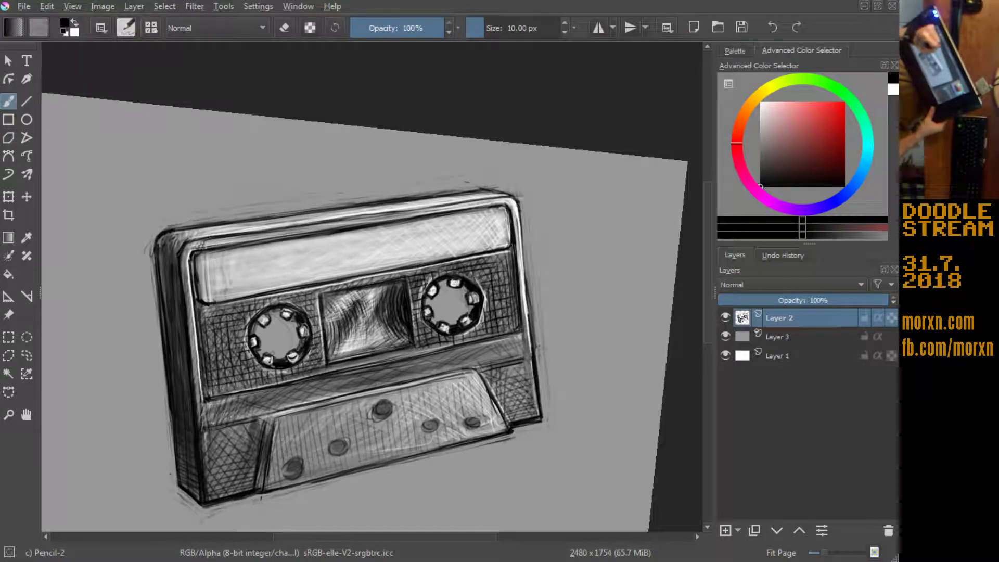
Step: Darken the cassette's top-left corner and the label's upper-left edge with short strokes
{"action": "left_click_drag", "start_coordinate": [232, 241], "coordinate": [406, 213]}
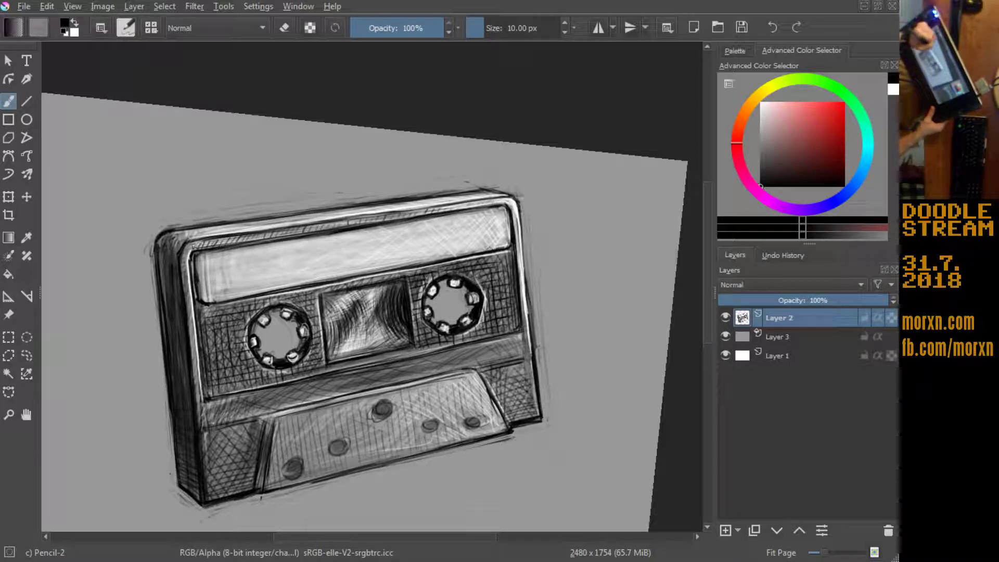
{"action": "left_click_drag", "start_coordinate": [189, 246], "coordinate": [206, 244]}
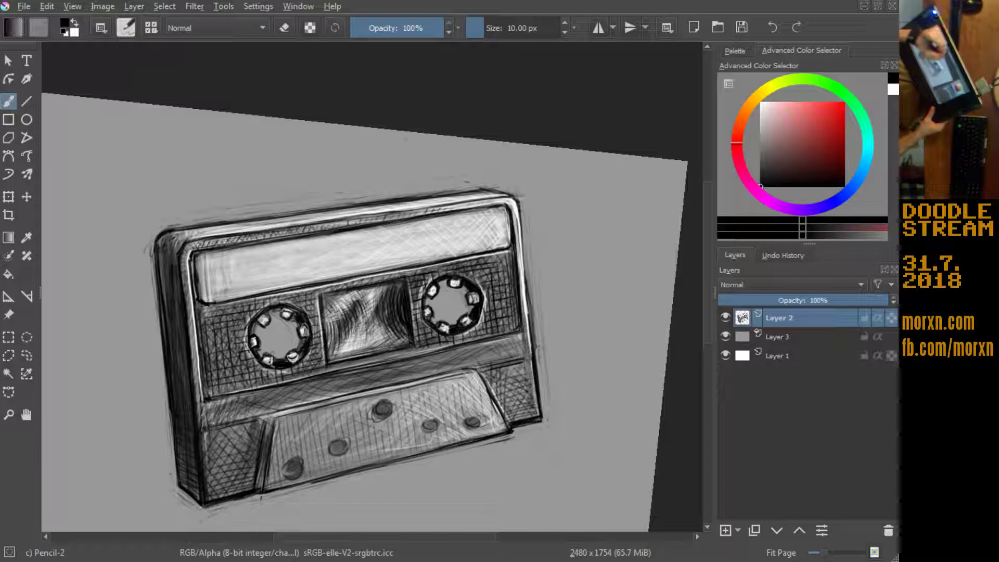
{"action": "mouse_move", "coordinate": [198, 239]}
{"action": "left_mouse_down"}
{"action": "mouse_move", "coordinate": [159, 245]}
{"action": "mouse_move", "coordinate": [176, 257]}
{"action": "mouse_move", "coordinate": [159, 286]}
{"action": "left_mouse_up"}
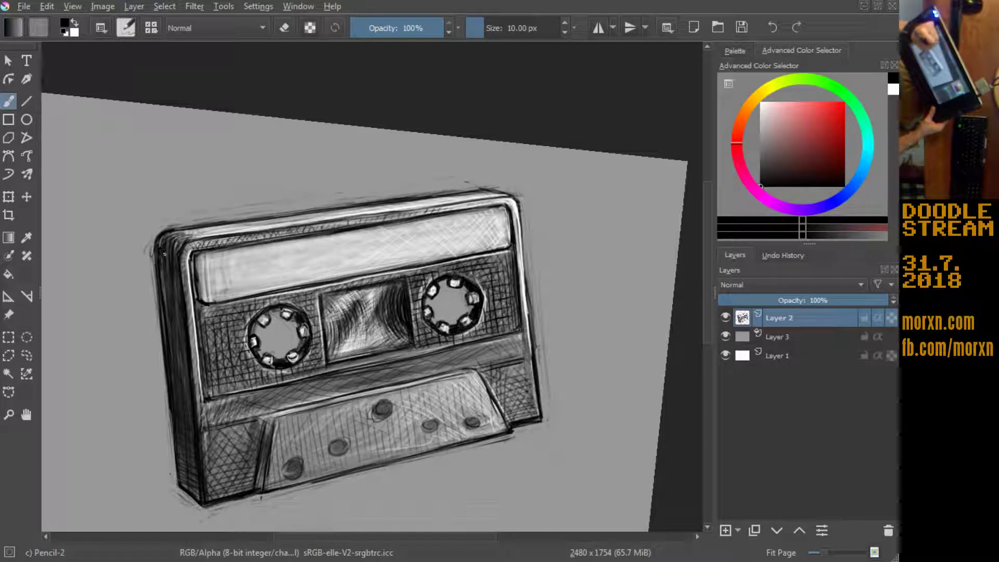
{"action": "mouse_move", "coordinate": [172, 243]}
{"action": "left_mouse_down"}
{"action": "mouse_move", "coordinate": [167, 261]}
{"action": "mouse_move", "coordinate": [162, 242]}
{"action": "mouse_move", "coordinate": [177, 241]}
{"action": "left_mouse_up"}
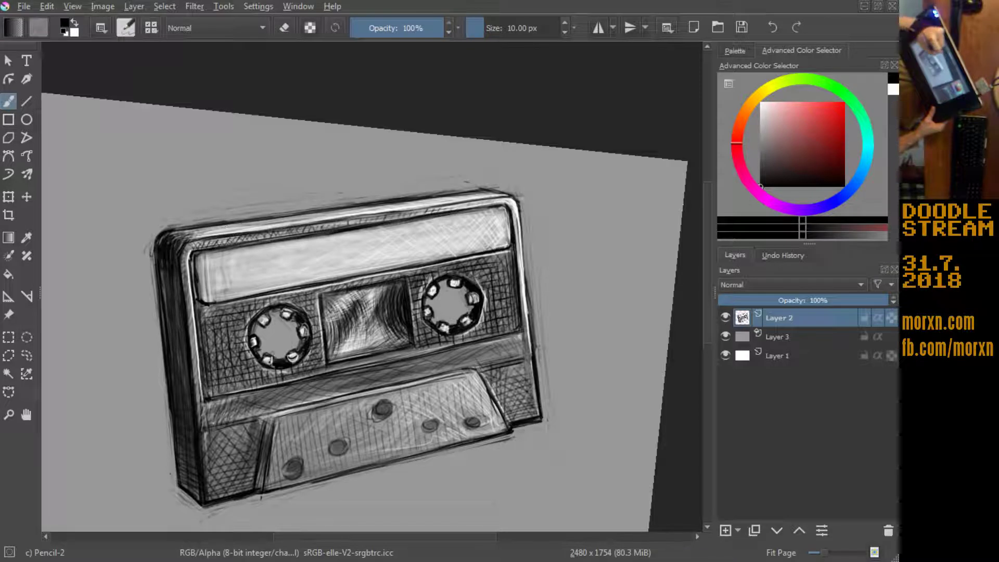
Step: Strengthen the cassette's full top edge with longer dark strokes from left to right
{"action": "left_click_drag", "start_coordinate": [199, 233], "coordinate": [299, 217]}
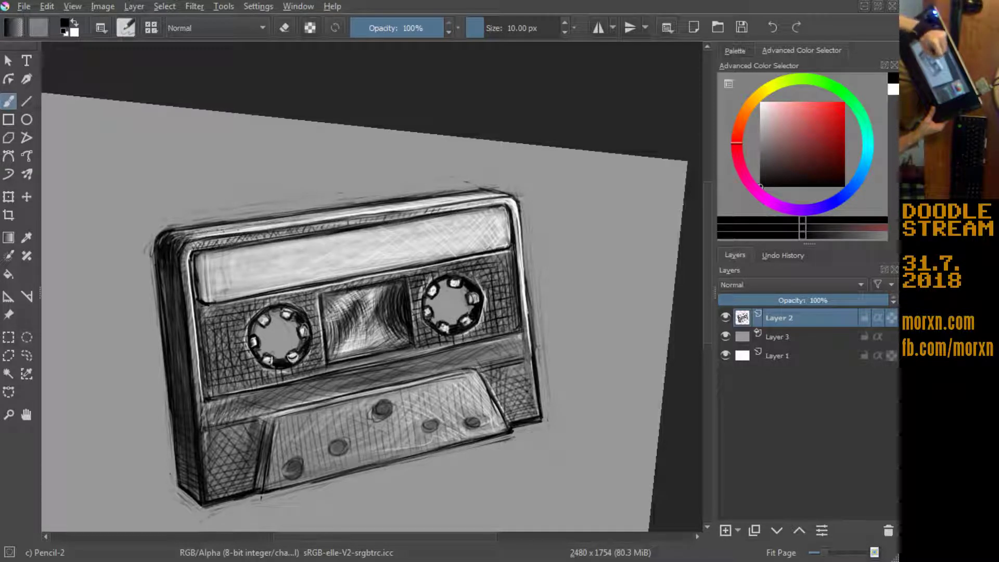
{"action": "left_click_drag", "start_coordinate": [236, 231], "coordinate": [257, 224]}
{"action": "left_click_drag", "start_coordinate": [302, 225], "coordinate": [446, 197]}
{"action": "left_click_drag", "start_coordinate": [470, 200], "coordinate": [476, 193]}
{"action": "left_click_drag", "start_coordinate": [380, 207], "coordinate": [483, 195]}
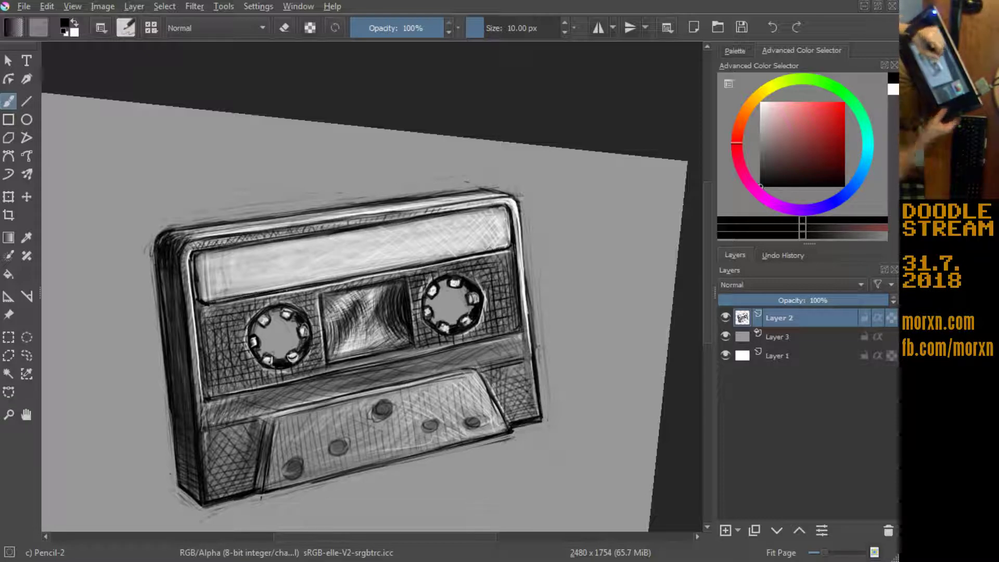
{"action": "mouse_move", "coordinate": [241, 203]}
{"action": "left_mouse_down"}
{"action": "mouse_move", "coordinate": [218, 250]}
{"action": "mouse_move", "coordinate": [259, 339]}
{"action": "mouse_move", "coordinate": [276, 359]}
{"action": "mouse_move", "coordinate": [283, 351]}
{"action": "left_mouse_up"}
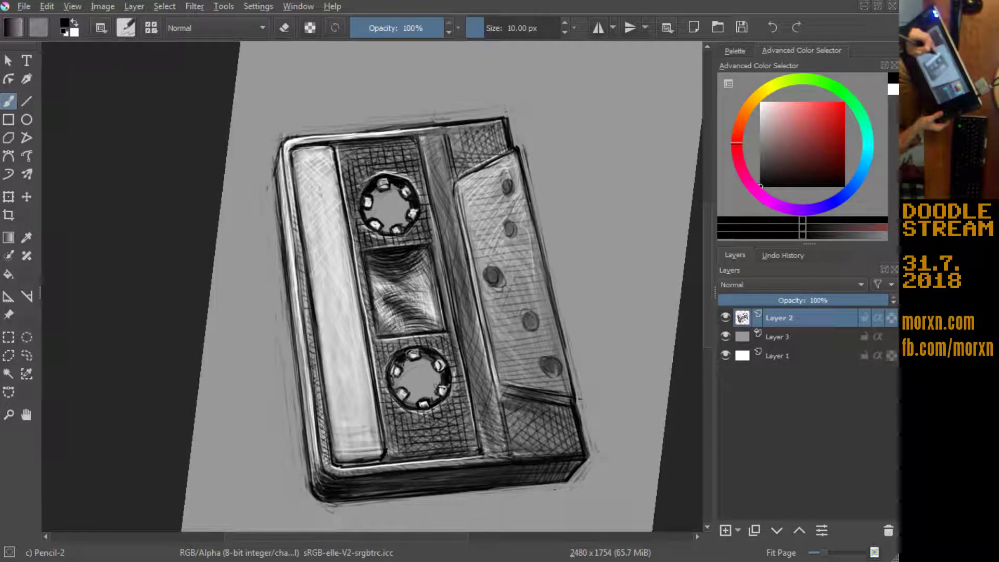
Step: Draw and darken a vertical line along the left light panel
{"action": "left_click_drag", "start_coordinate": [323, 218], "coordinate": [326, 229]}
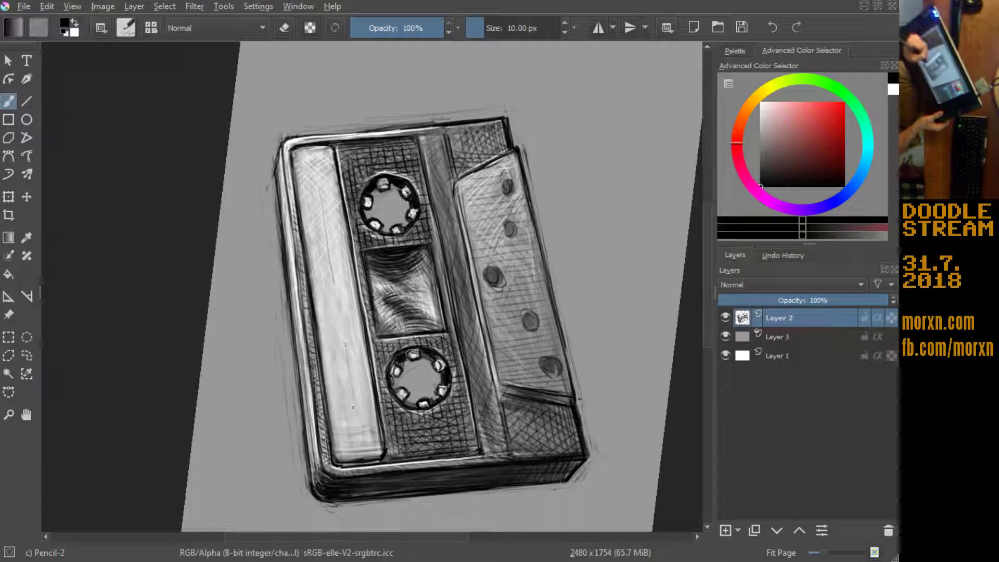
{"action": "left_click_drag", "start_coordinate": [350, 398], "coordinate": [322, 189]}
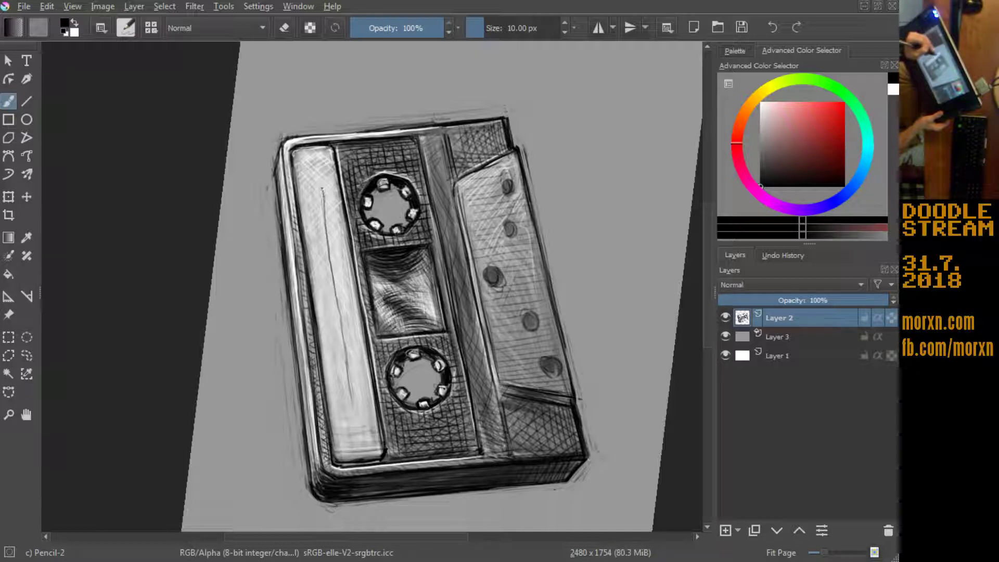
{"action": "left_click_drag", "start_coordinate": [327, 224], "coordinate": [322, 195]}
{"action": "left_click_drag", "start_coordinate": [336, 280], "coordinate": [325, 223]}
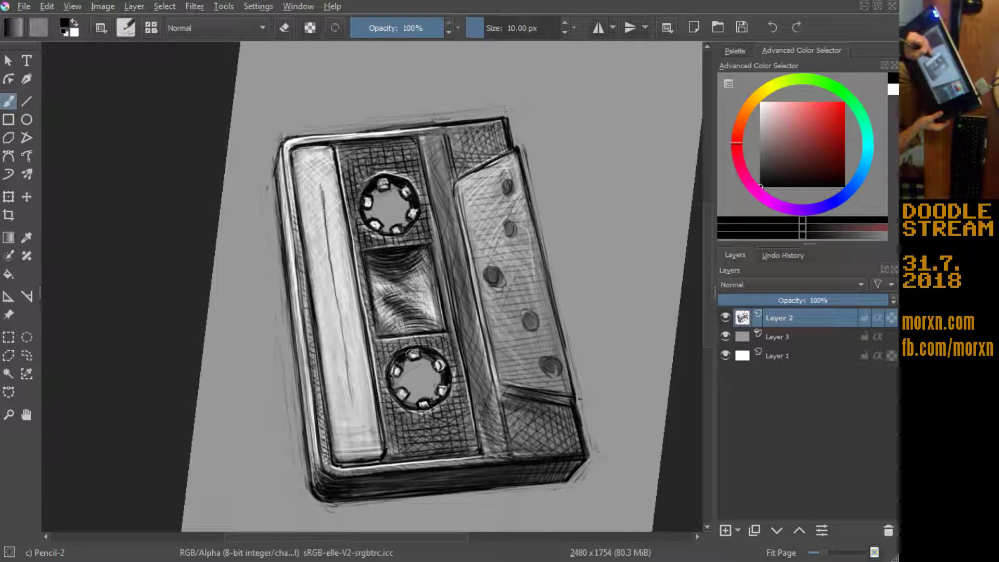
{"action": "left_click_drag", "start_coordinate": [335, 317], "coordinate": [326, 238]}
{"action": "left_click_drag", "start_coordinate": [333, 279], "coordinate": [347, 361]}
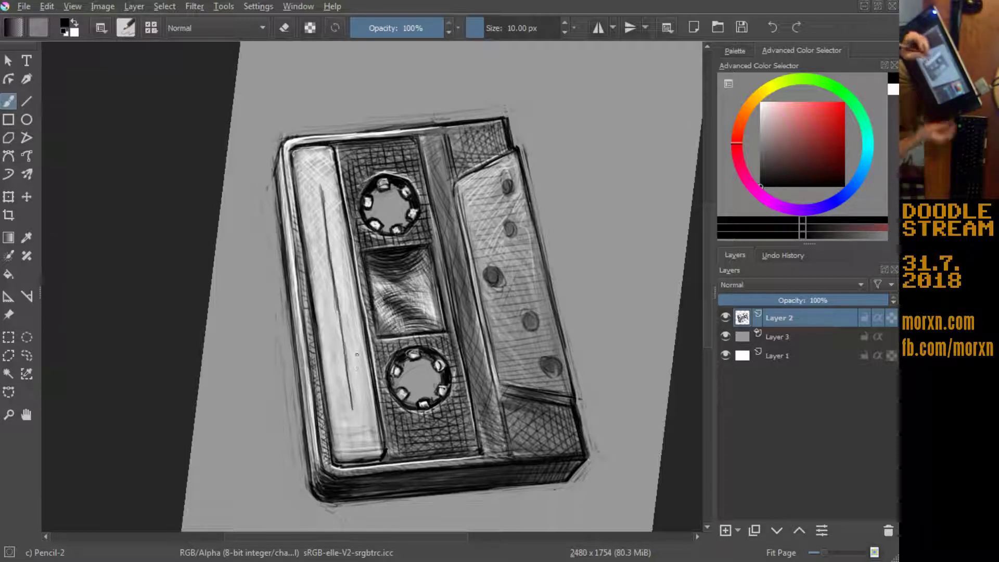
Step: Switch to white and hatch highlight lines down the label strip
{"action": "key", "text": "x"}
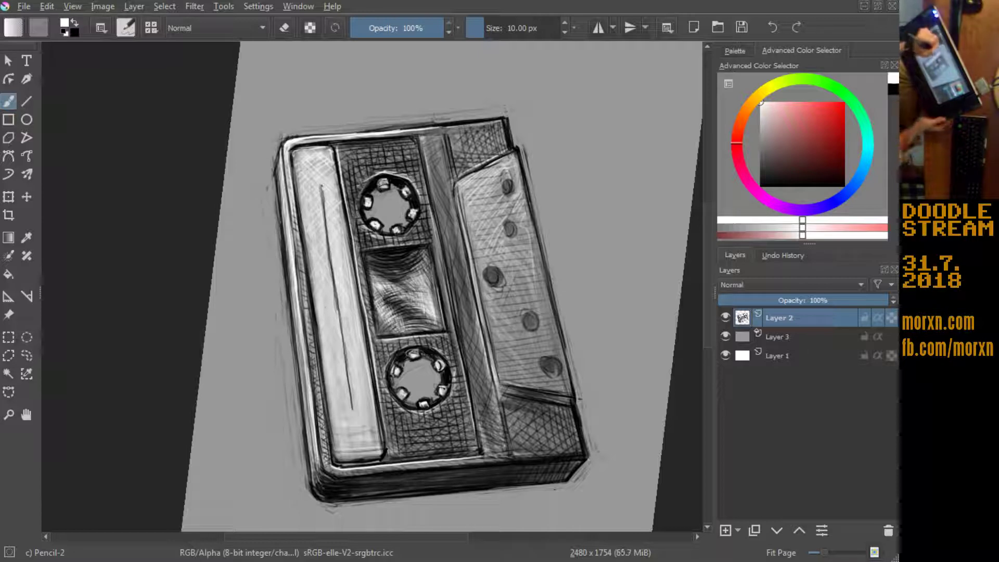
{"action": "left_click_drag", "start_coordinate": [325, 227], "coordinate": [328, 246]}
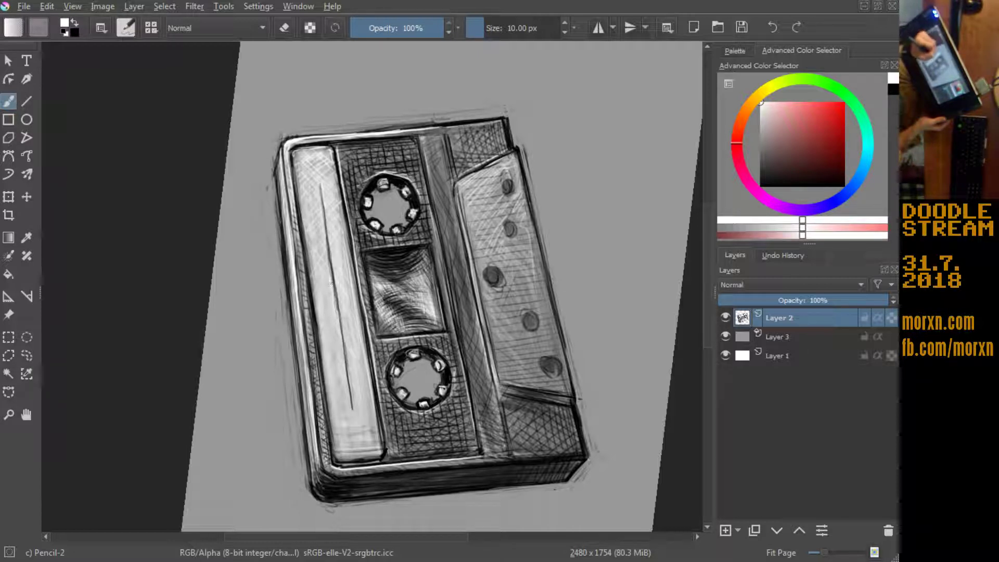
{"action": "left_click_drag", "start_coordinate": [326, 236], "coordinate": [343, 328]}
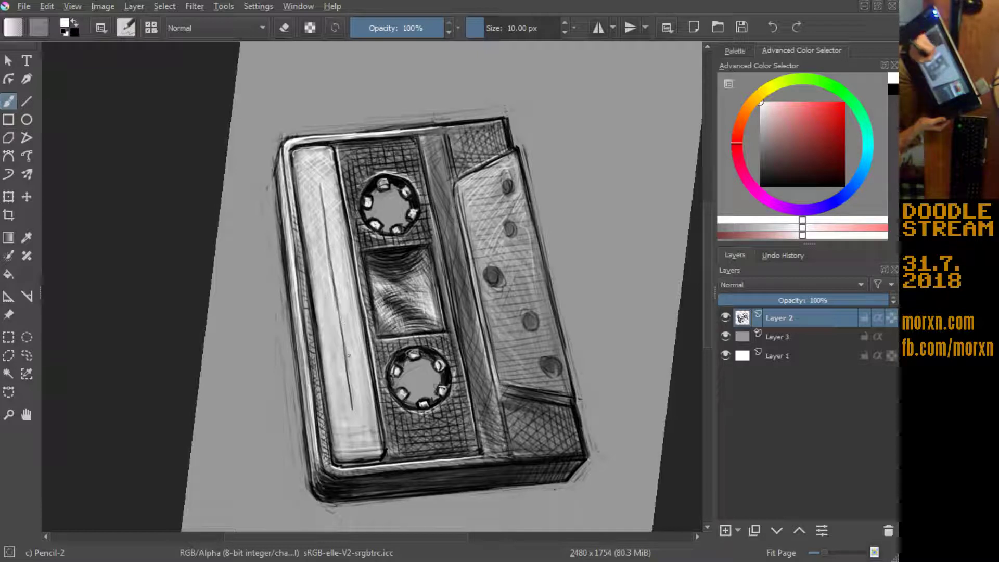
{"action": "left_click_drag", "start_coordinate": [330, 267], "coordinate": [336, 299]}
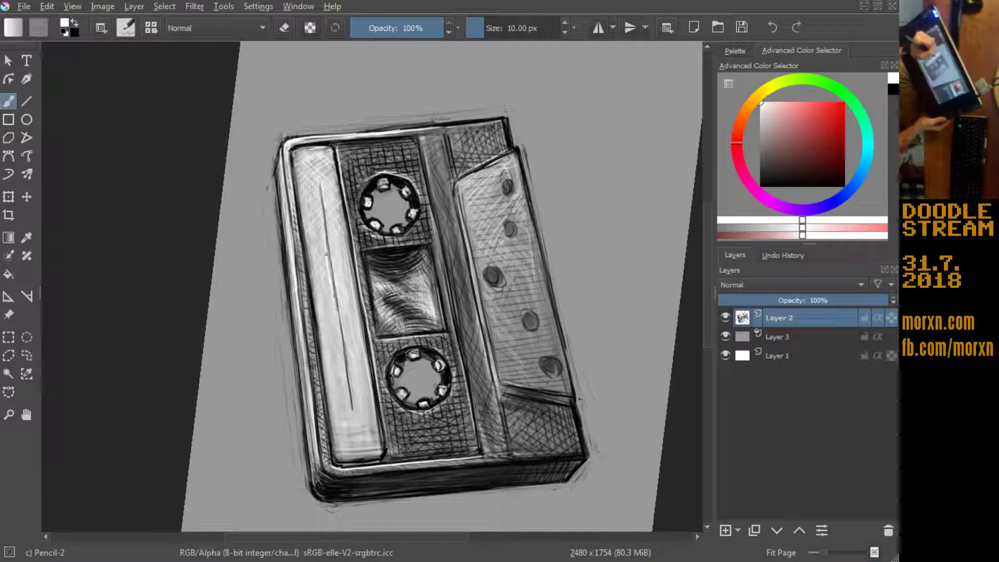
{"action": "mouse_move", "coordinate": [322, 218]}
{"action": "left_mouse_down"}
{"action": "mouse_move", "coordinate": [332, 311]}
{"action": "mouse_move", "coordinate": [320, 265]}
{"action": "left_mouse_up"}
{"action": "left_click_drag", "start_coordinate": [315, 271], "coordinate": [323, 299]}
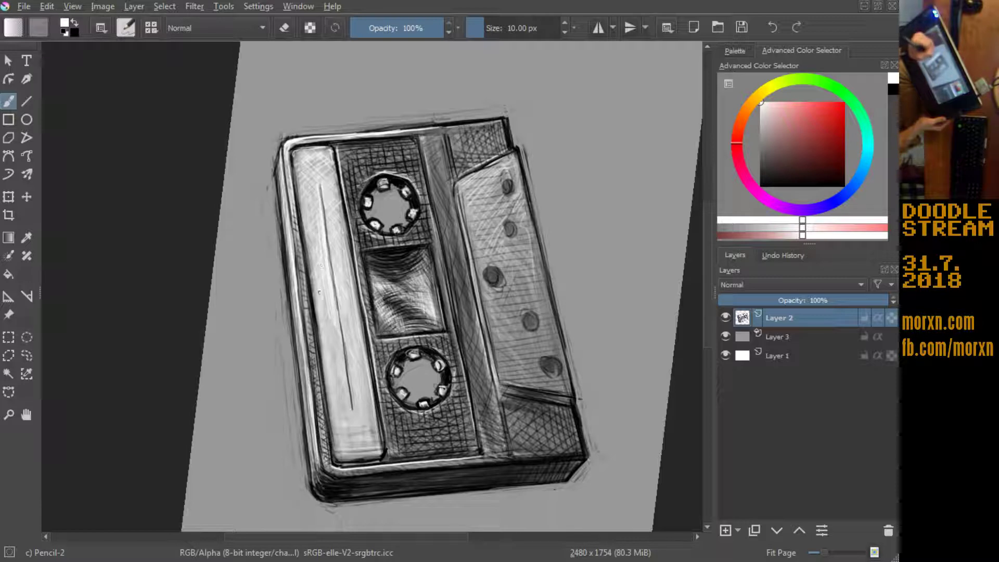
{"action": "mouse_move", "coordinate": [337, 335]}
{"action": "left_mouse_down"}
{"action": "mouse_move", "coordinate": [345, 384]}
{"action": "mouse_move", "coordinate": [335, 365]}
{"action": "left_mouse_up"}
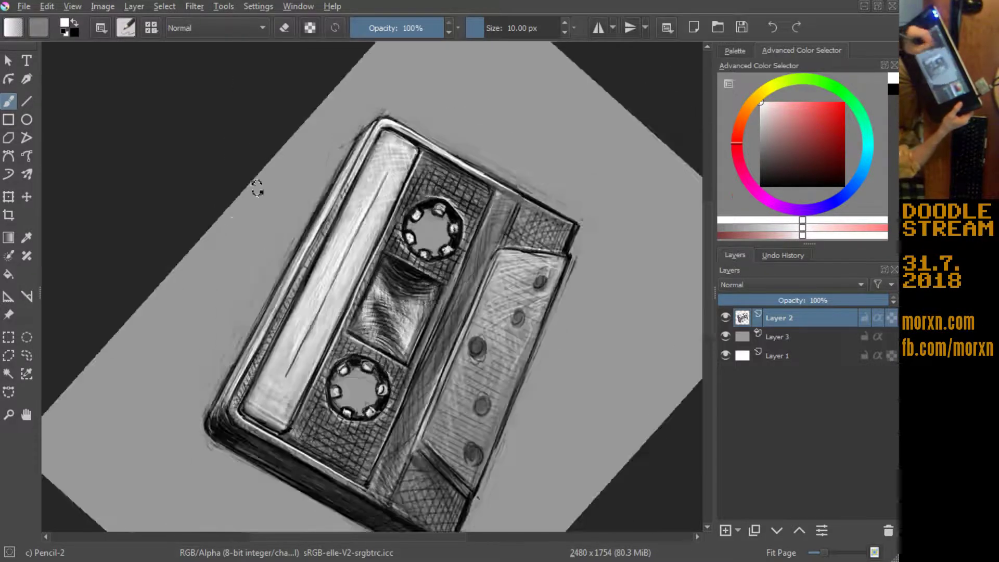
Step: With the cassette laid flat, add faint white hatching on the label and thin lines beside the lower reel
{"action": "left_click_drag", "start_coordinate": [246, 290], "coordinate": [256, 182]}
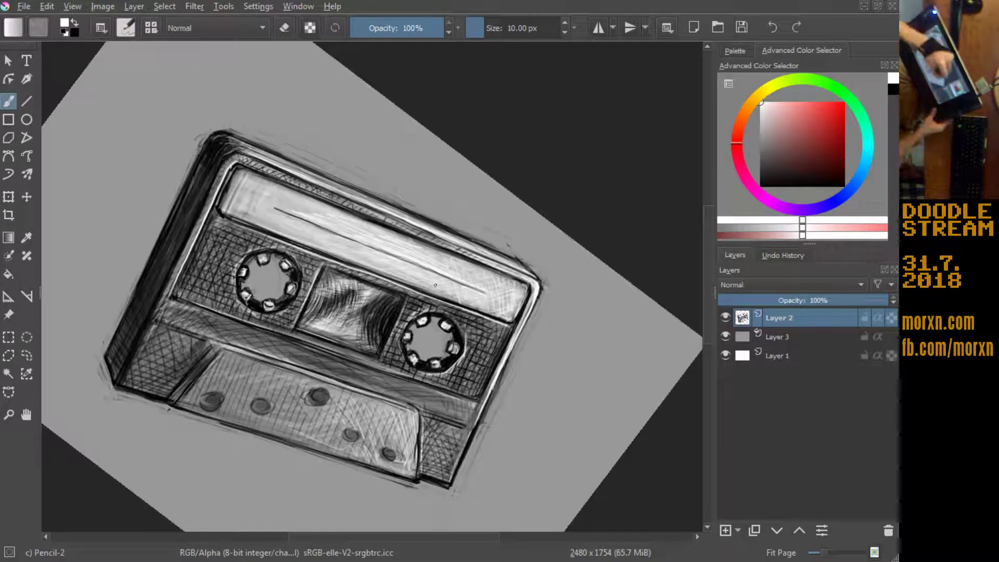
{"action": "mouse_move", "coordinate": [411, 281]}
{"action": "left_mouse_down"}
{"action": "mouse_move", "coordinate": [450, 296]}
{"action": "mouse_move", "coordinate": [427, 295]}
{"action": "left_mouse_up"}
{"action": "mouse_move", "coordinate": [432, 290]}
{"action": "left_mouse_down"}
{"action": "mouse_move", "coordinate": [457, 301]}
{"action": "mouse_move", "coordinate": [249, 190]}
{"action": "left_mouse_up"}
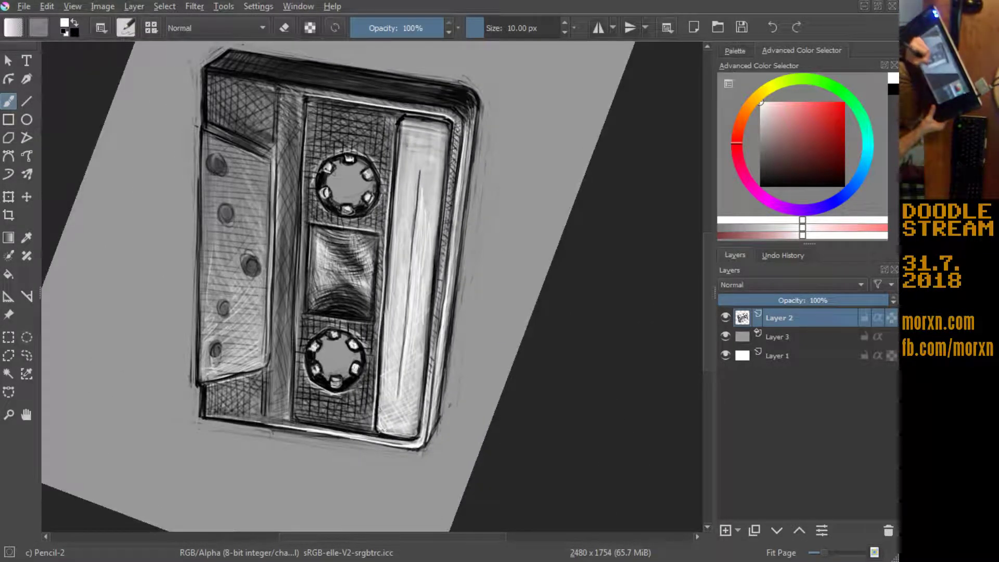
{"action": "left_click_drag", "start_coordinate": [381, 375], "coordinate": [378, 421]}
{"action": "left_click_drag", "start_coordinate": [384, 342], "coordinate": [379, 375]}
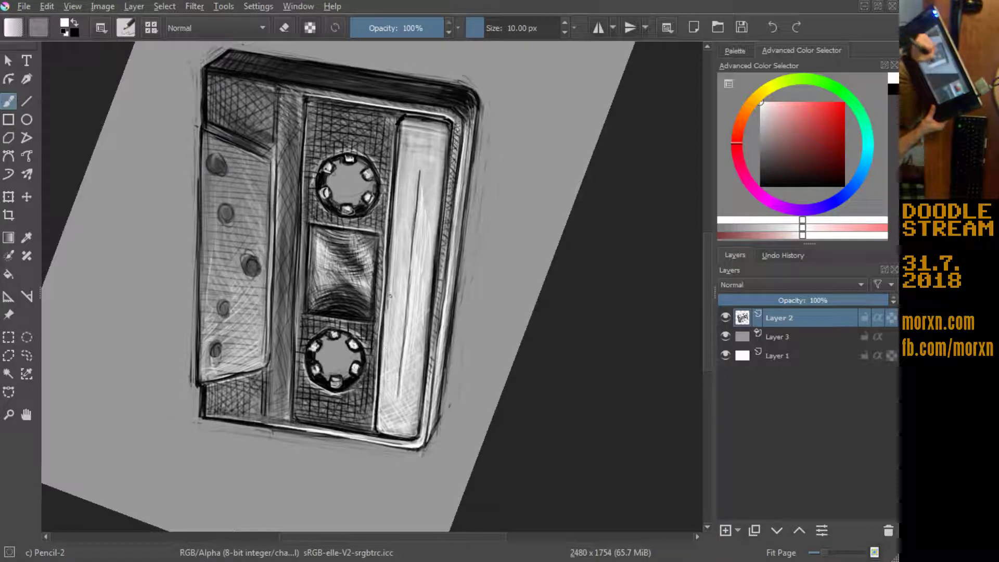
Step: Hatch white vertical highlights near the label strip's top, then reset the view rotation
{"action": "left_click_drag", "start_coordinate": [402, 134], "coordinate": [396, 230]}
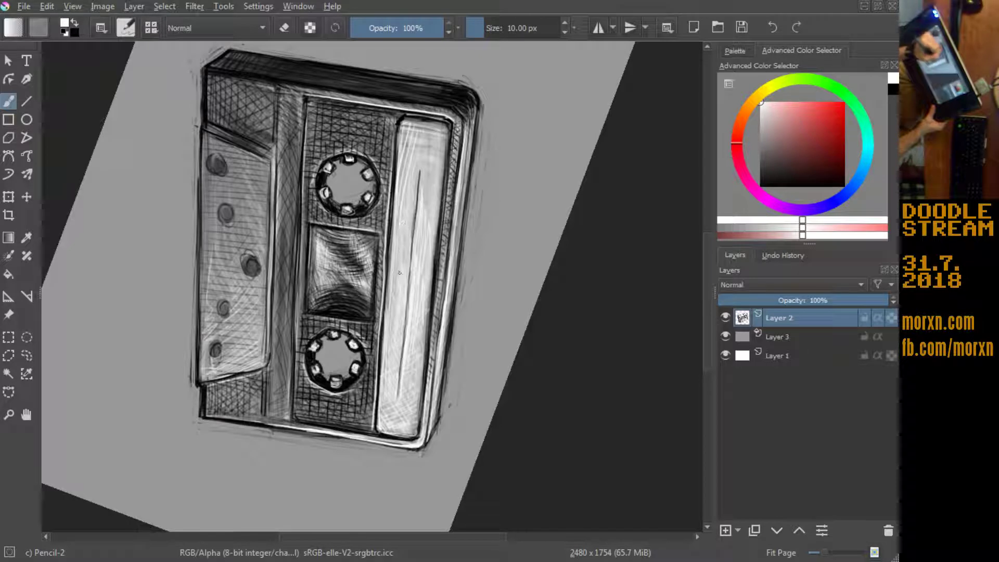
{"action": "left_click_drag", "start_coordinate": [406, 176], "coordinate": [399, 216]}
{"action": "mouse_move", "coordinate": [406, 131]}
{"action": "left_mouse_down"}
{"action": "mouse_move", "coordinate": [398, 171]}
{"action": "mouse_move", "coordinate": [425, 171]}
{"action": "left_mouse_up"}
{"action": "mouse_move", "coordinate": [444, 127]}
{"action": "left_mouse_down"}
{"action": "mouse_move", "coordinate": [421, 146]}
{"action": "mouse_move", "coordinate": [410, 132]}
{"action": "left_mouse_up"}
{"action": "mouse_move", "coordinate": [424, 123]}
{"action": "left_mouse_down"}
{"action": "mouse_move", "coordinate": [401, 138]}
{"action": "mouse_move", "coordinate": [421, 154]}
{"action": "mouse_move", "coordinate": [425, 179]}
{"action": "left_mouse_up"}
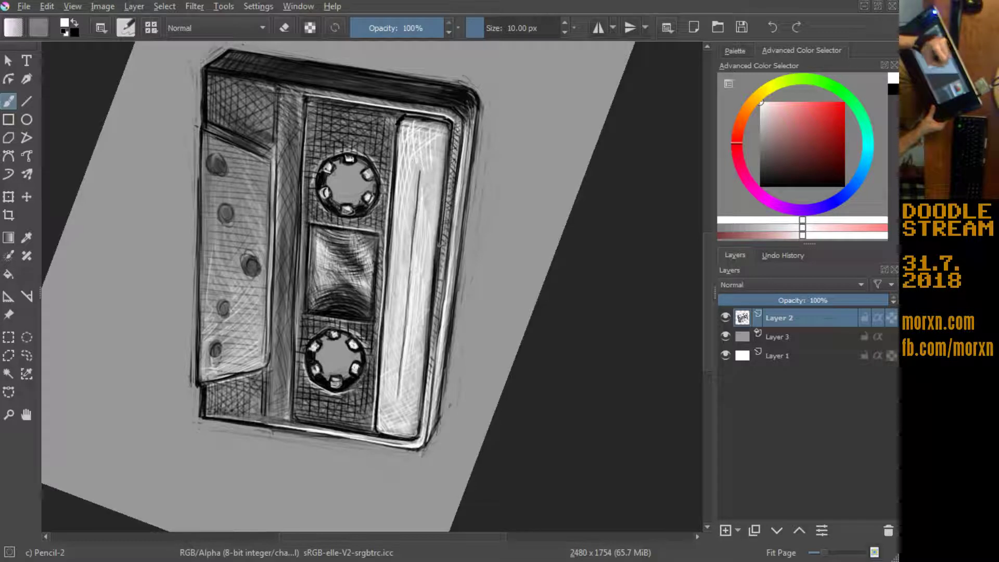
{"action": "left_click_drag", "start_coordinate": [442, 143], "coordinate": [431, 159]}
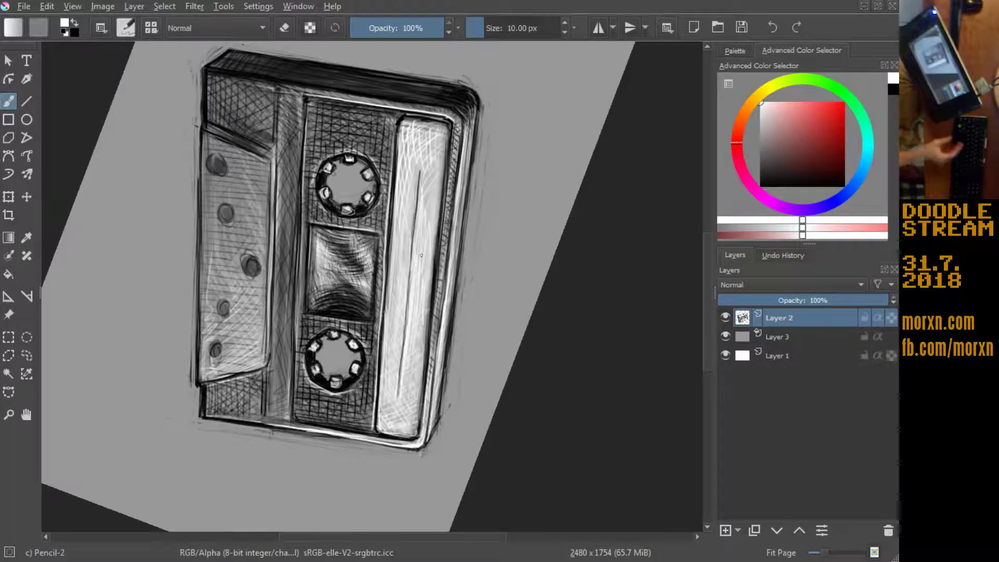
{"action": "key", "text": "5"}
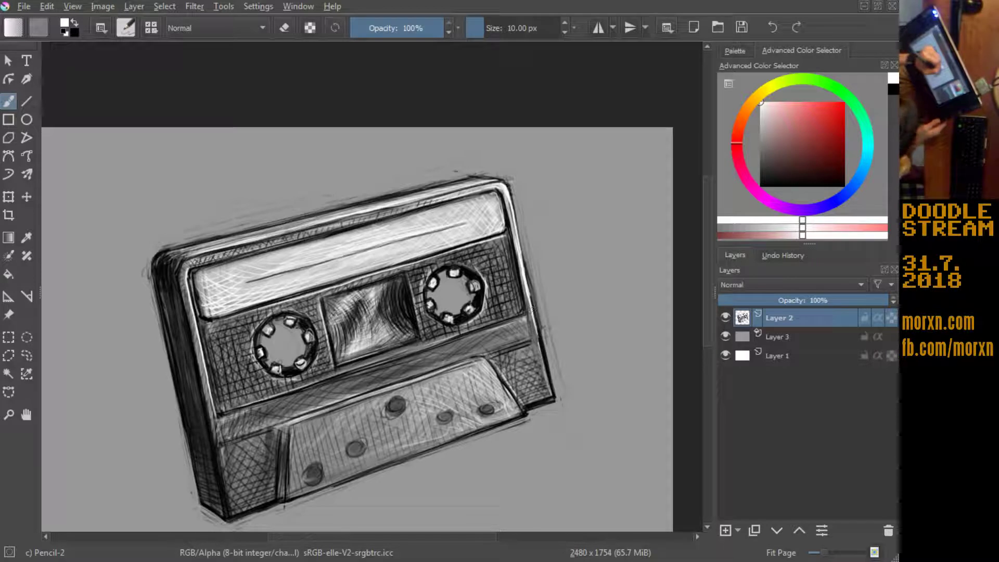
Step: In black, darken the cassette's right and lower-right edges
{"action": "key", "text": "x"}
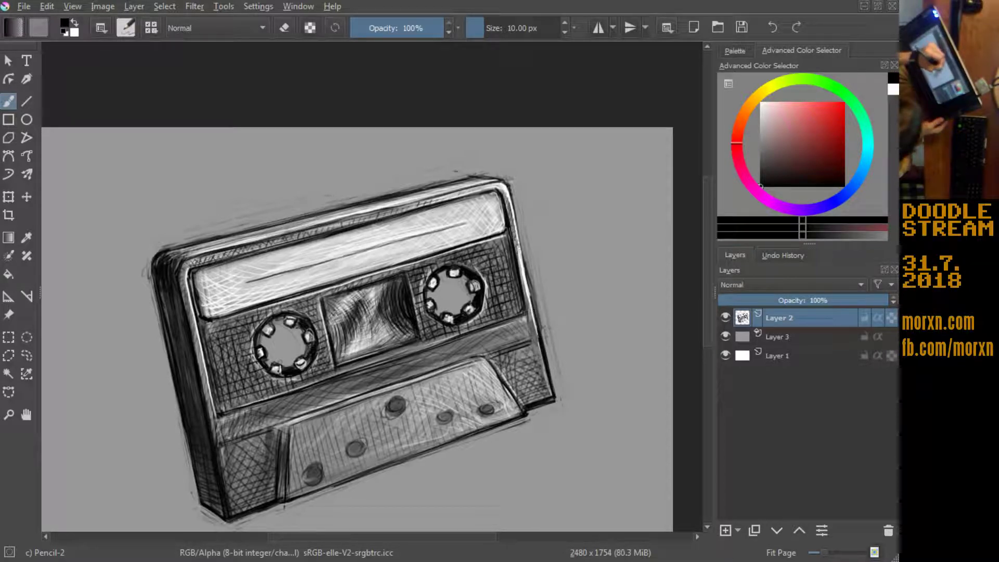
{"action": "left_click_drag", "start_coordinate": [519, 245], "coordinate": [527, 312]}
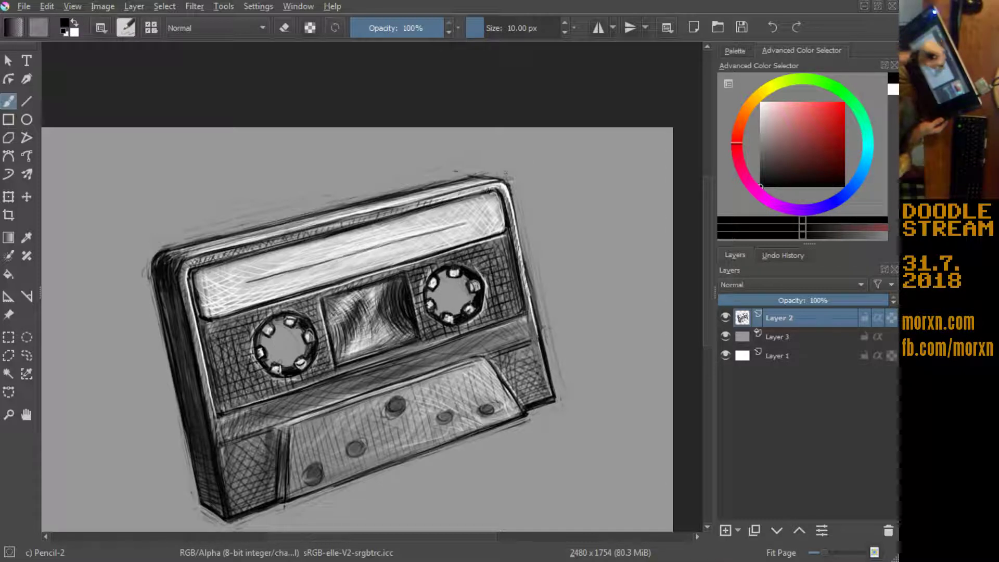
{"action": "left_click_drag", "start_coordinate": [515, 203], "coordinate": [528, 281]}
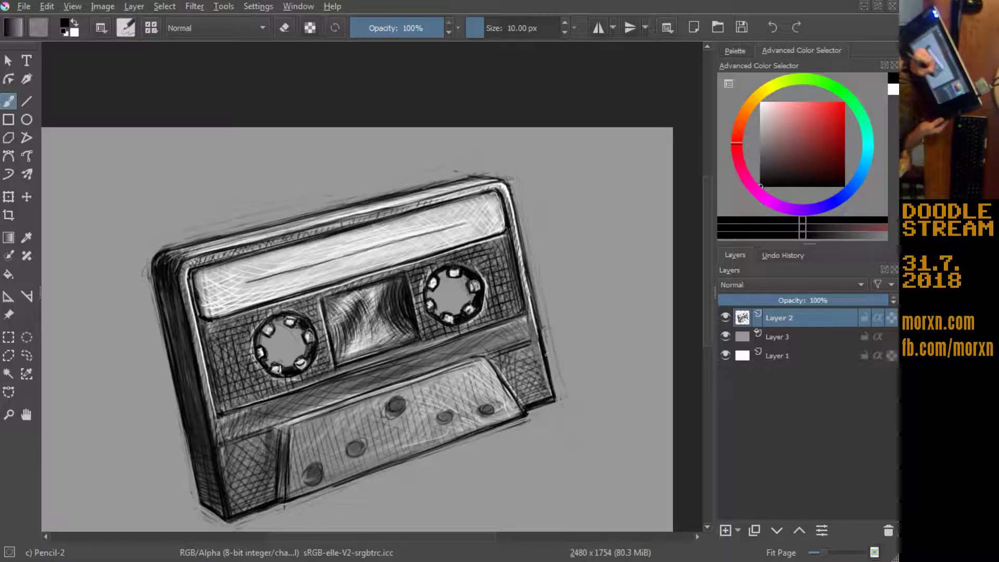
{"action": "left_click_drag", "start_coordinate": [550, 371], "coordinate": [554, 391]}
Step: In white, add light highlight strokes along the right and lower-right edges
{"action": "key", "text": "x"}
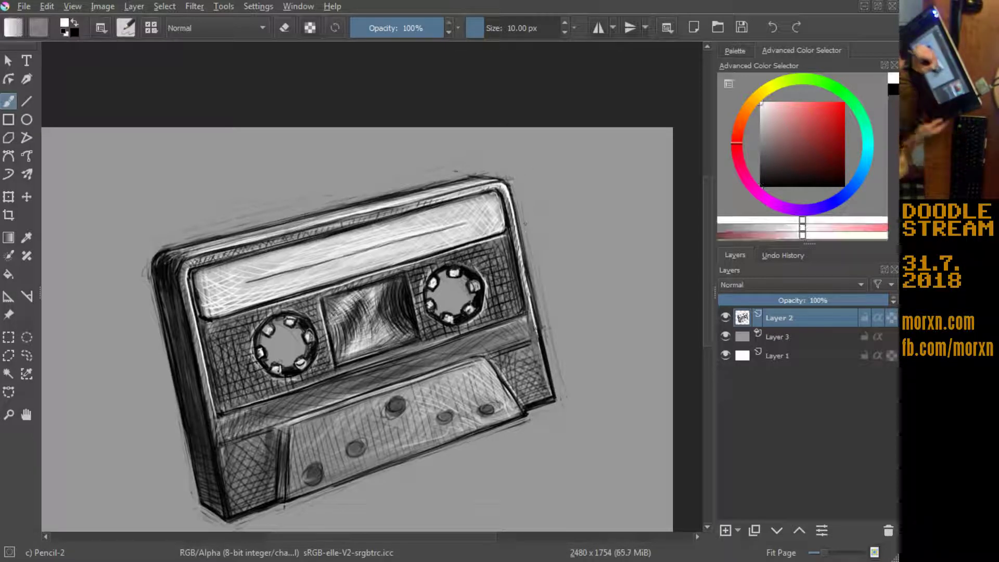
{"action": "left_click_drag", "start_coordinate": [533, 258], "coordinate": [521, 311]}
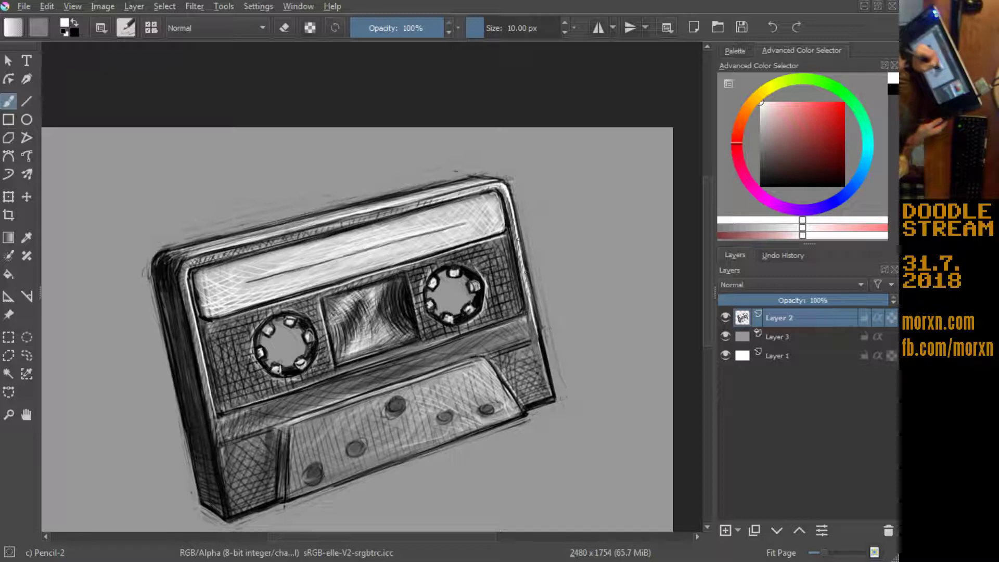
{"action": "left_click_drag", "start_coordinate": [519, 226], "coordinate": [524, 267]}
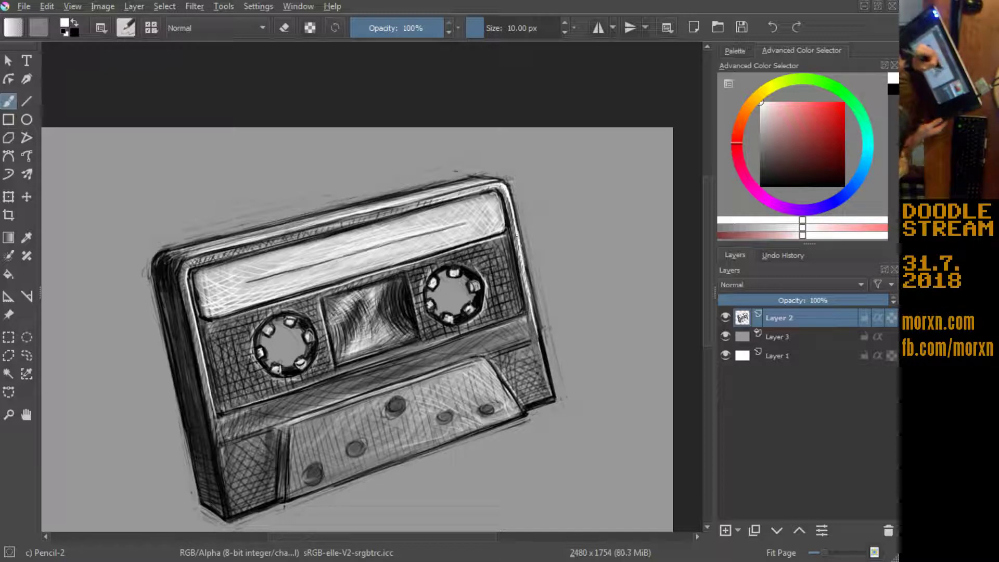
{"action": "left_click_drag", "start_coordinate": [539, 333], "coordinate": [549, 395]}
{"action": "left_click_drag", "start_coordinate": [535, 304], "coordinate": [550, 396]}
{"action": "left_click_drag", "start_coordinate": [532, 267], "coordinate": [527, 315]}
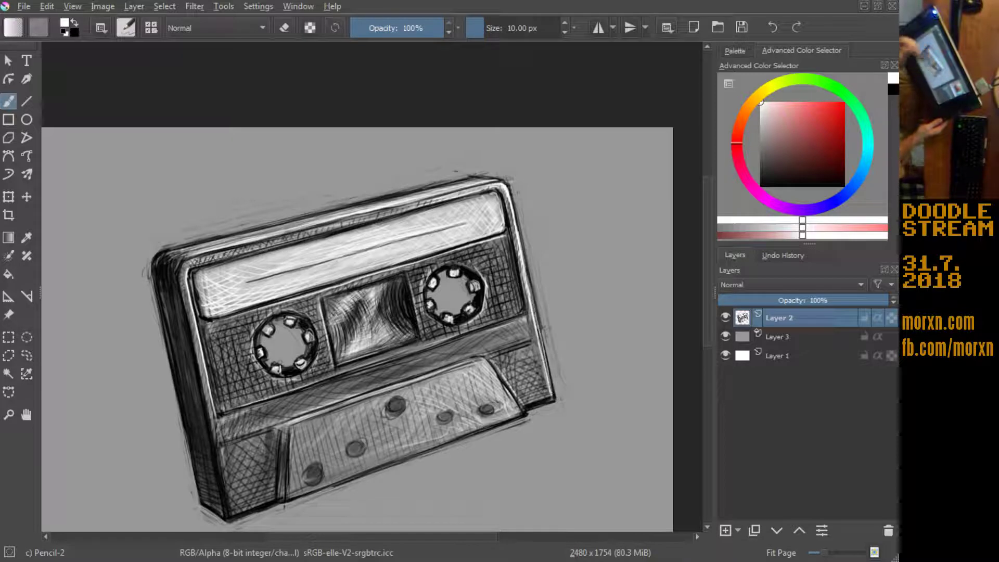
Step: Toggle eraser mode off, return to black and add dark strokes along the right edge
{"action": "key", "text": "e"}
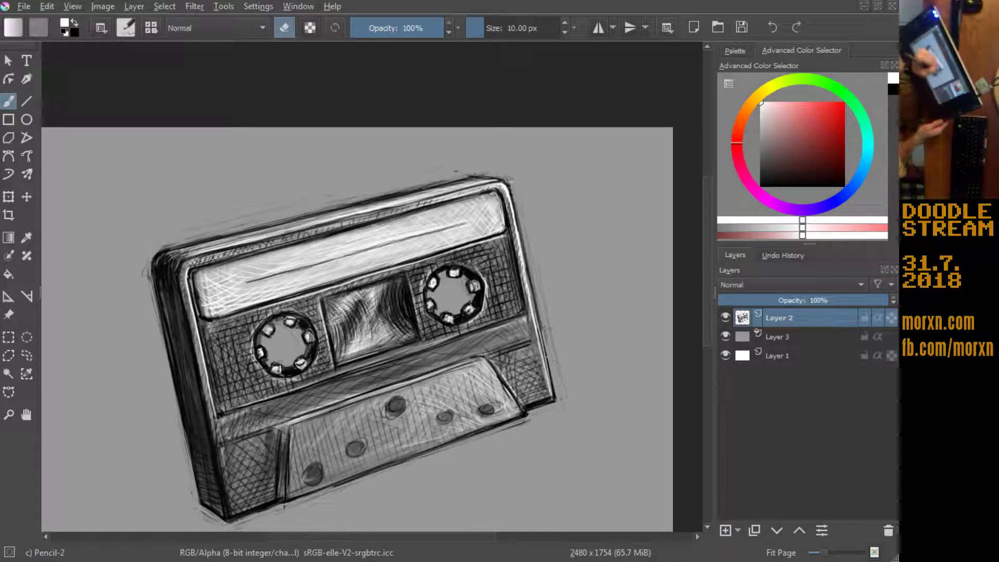
{"action": "key", "text": "e"}
{"action": "key", "text": "x"}
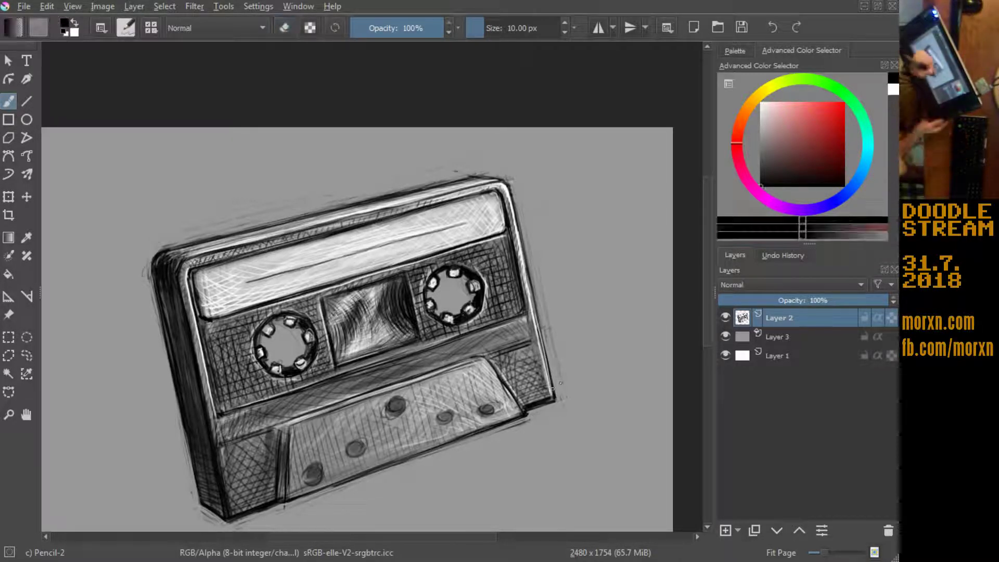
{"action": "left_click_drag", "start_coordinate": [546, 360], "coordinate": [556, 404]}
{"action": "mouse_move", "coordinate": [539, 336]}
{"action": "left_mouse_down"}
{"action": "mouse_move", "coordinate": [549, 364]}
{"action": "mouse_move", "coordinate": [527, 342]}
{"action": "mouse_move", "coordinate": [528, 284]}
{"action": "left_mouse_up"}
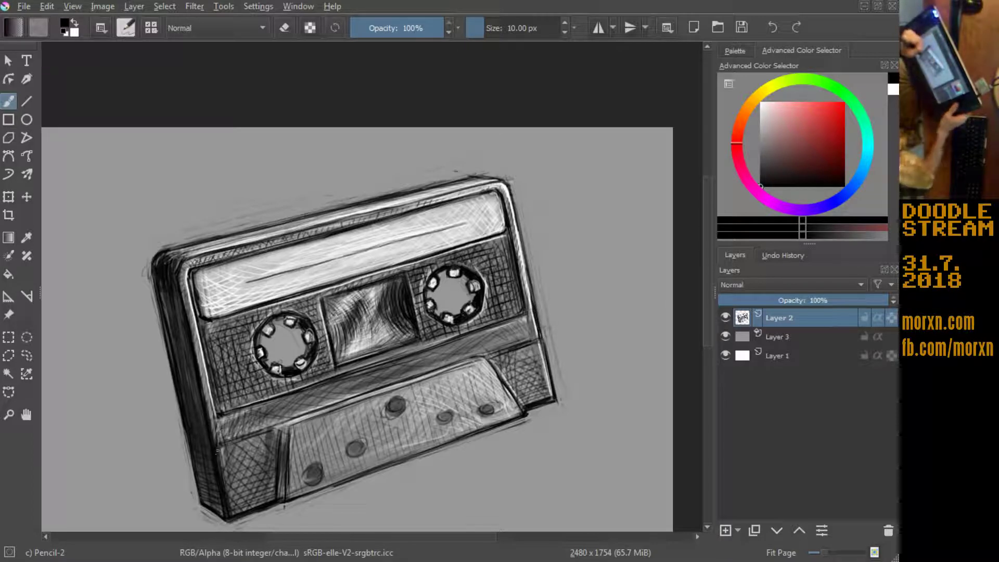
{"action": "mouse_move", "coordinate": [123, 403]}
{"action": "left_mouse_down"}
{"action": "mouse_move", "coordinate": [417, 129]}
{"action": "mouse_move", "coordinate": [139, 229]}
{"action": "mouse_move", "coordinate": [214, 144]}
{"action": "left_mouse_up"}
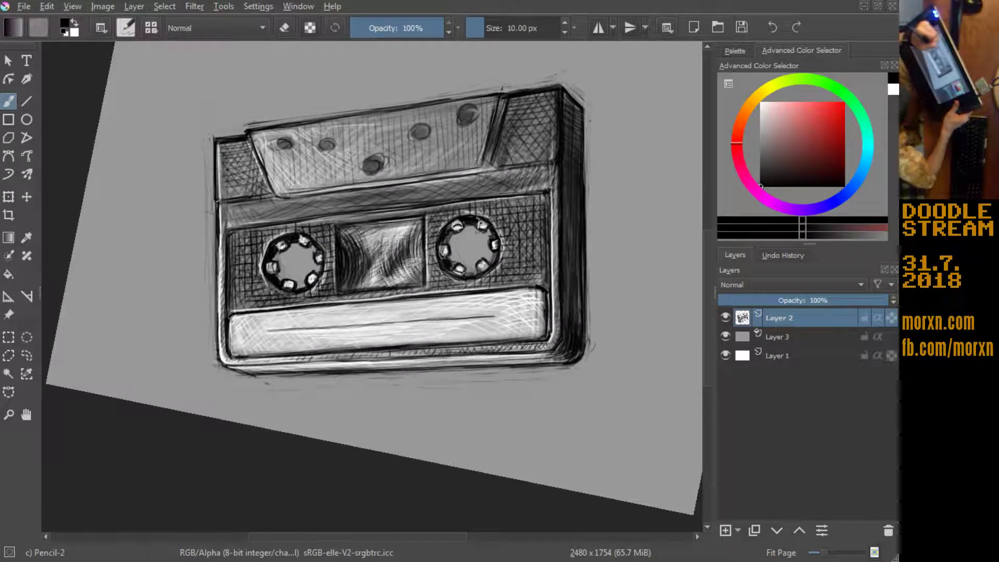
Step: Darken a cassette edge down to its lower end with three black strokes
{"action": "left_click_drag", "start_coordinate": [216, 231], "coordinate": [220, 346]}
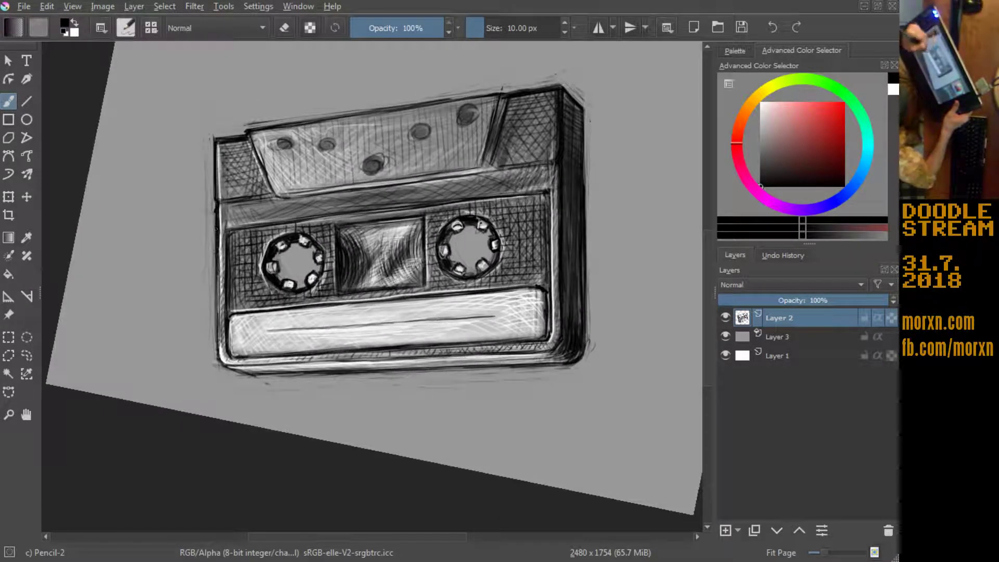
{"action": "left_click_drag", "start_coordinate": [219, 289], "coordinate": [216, 339]}
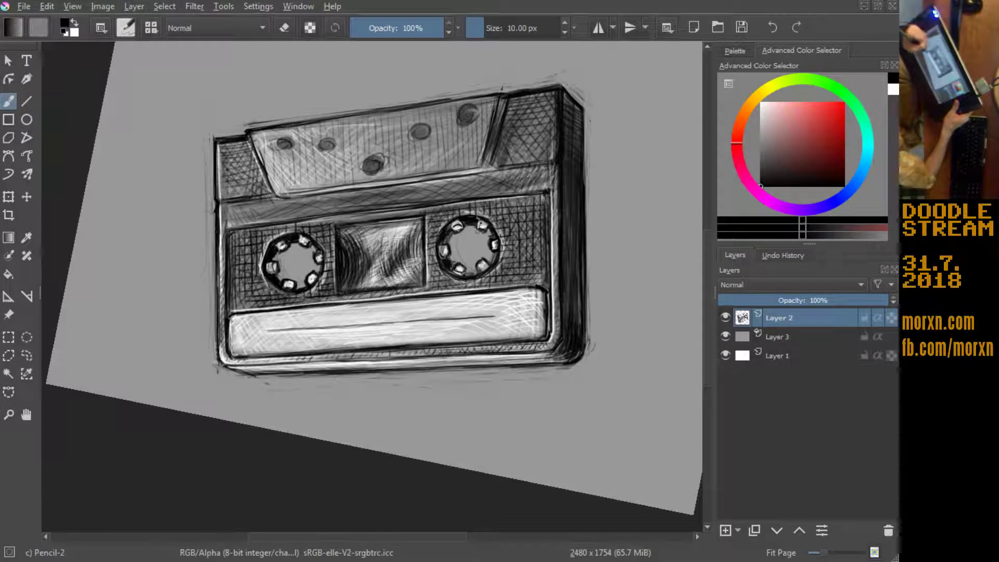
{"action": "left_click_drag", "start_coordinate": [221, 343], "coordinate": [221, 369]}
Step: With the cassette upright, darken edges beside the label strip and near both corners, then reset rotation
{"action": "left_click_drag", "start_coordinate": [118, 367], "coordinate": [251, 138]}
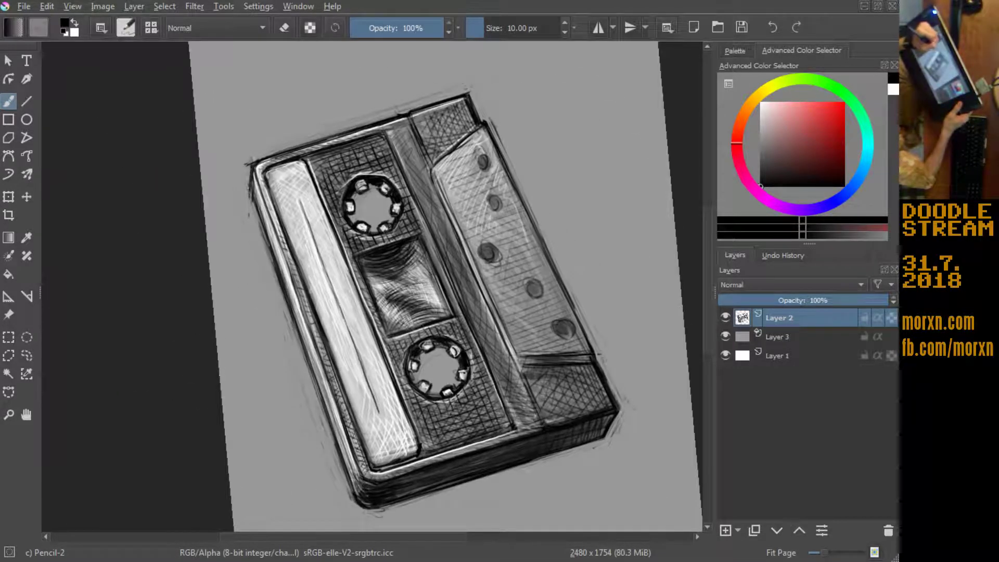
{"action": "mouse_move", "coordinate": [220, 197]}
{"action": "left_mouse_down"}
{"action": "mouse_move", "coordinate": [255, 151]}
{"action": "mouse_move", "coordinate": [288, 224]}
{"action": "left_mouse_up"}
{"action": "left_click_drag", "start_coordinate": [292, 188], "coordinate": [291, 201]}
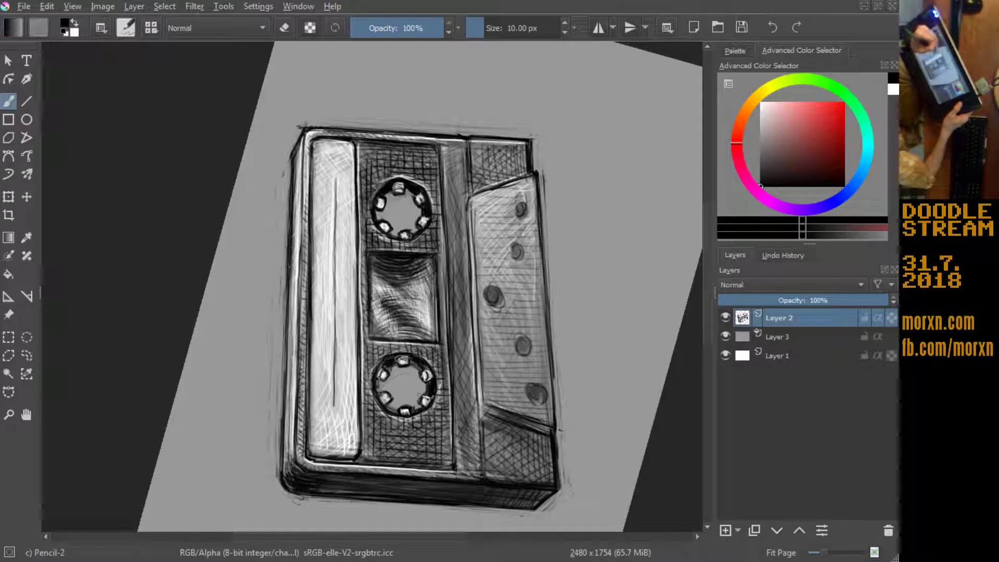
{"action": "left_click_drag", "start_coordinate": [305, 134], "coordinate": [303, 175]}
{"action": "left_click_drag", "start_coordinate": [302, 179], "coordinate": [300, 244]}
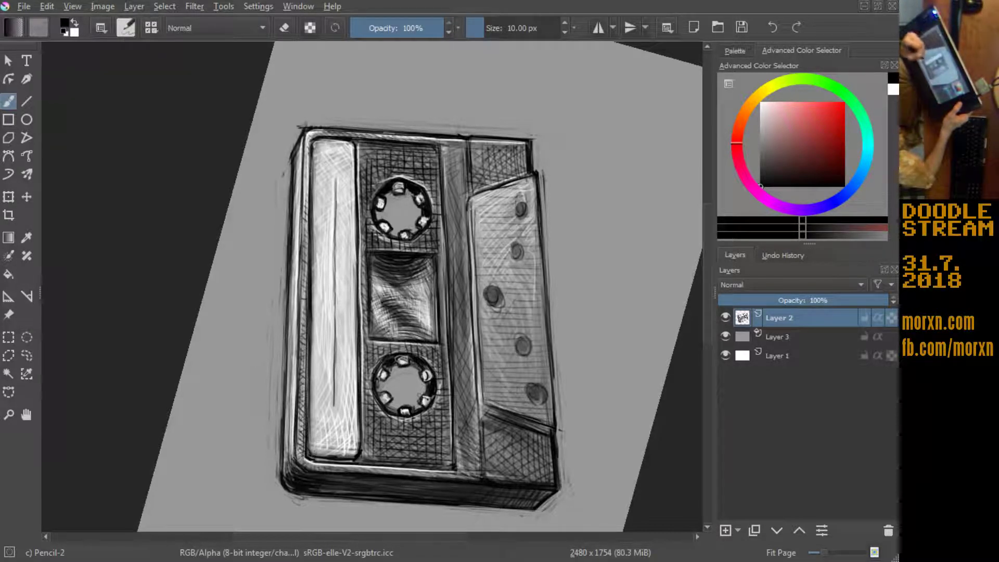
{"action": "left_click_drag", "start_coordinate": [289, 404], "coordinate": [290, 437]}
{"action": "left_click_drag", "start_coordinate": [289, 471], "coordinate": [289, 308]}
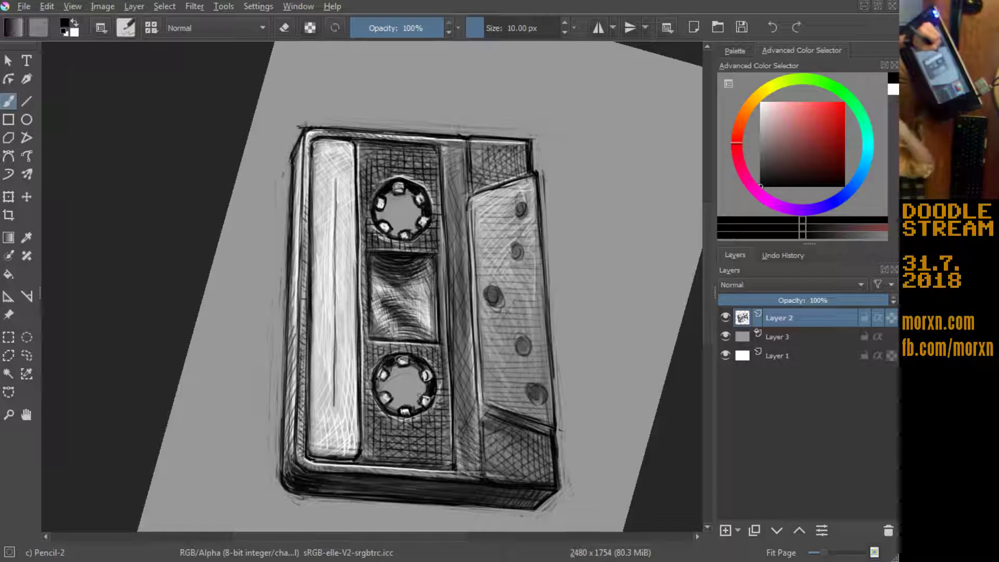
{"action": "left_click_drag", "start_coordinate": [300, 158], "coordinate": [295, 321]}
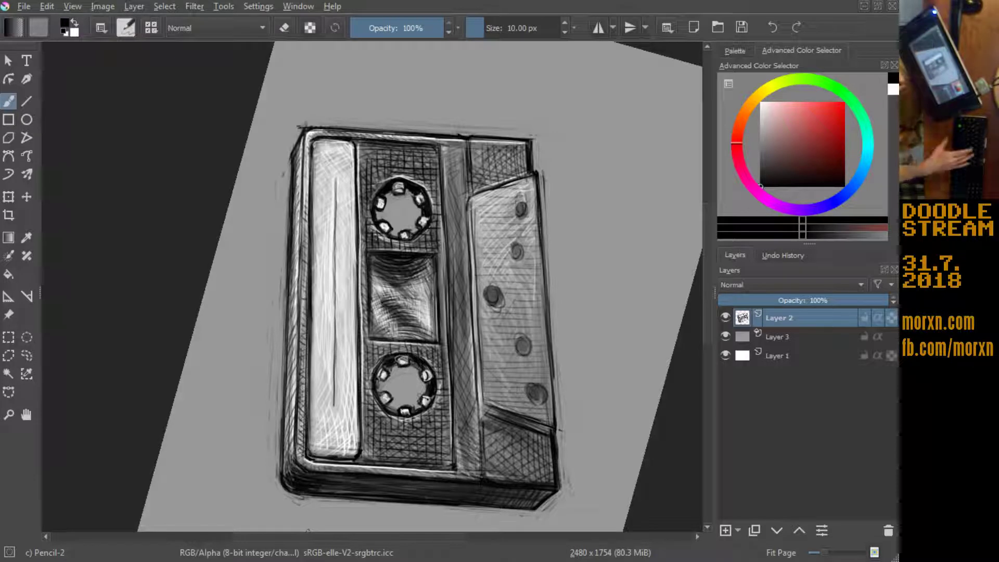
{"action": "key", "text": "5"}
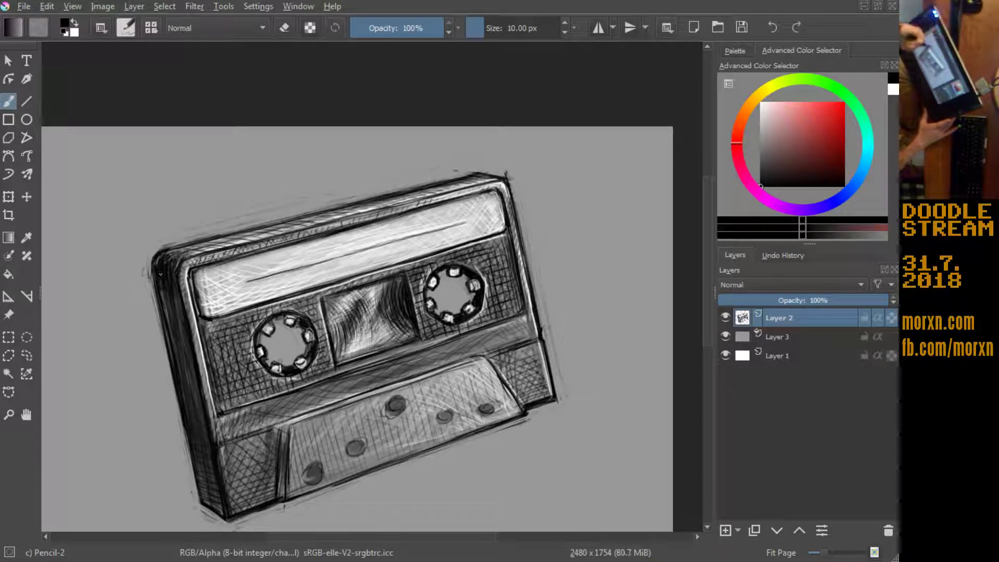
Step: Darken the cassette's left edge and cross-hatch the lower-left corner panel in pencil
{"action": "left_click_drag", "start_coordinate": [168, 310], "coordinate": [187, 338]}
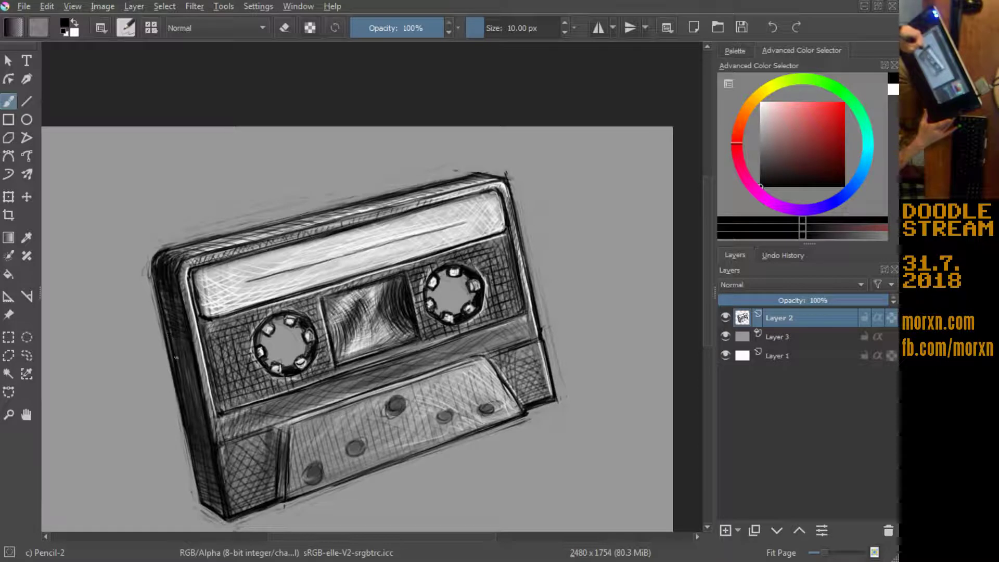
{"action": "mouse_move", "coordinate": [191, 383]}
{"action": "left_mouse_down"}
{"action": "mouse_move", "coordinate": [214, 467]}
{"action": "mouse_move", "coordinate": [231, 464]}
{"action": "mouse_move", "coordinate": [240, 446]}
{"action": "mouse_move", "coordinate": [229, 479]}
{"action": "left_mouse_up"}
{"action": "mouse_move", "coordinate": [255, 443]}
{"action": "left_mouse_down"}
{"action": "mouse_move", "coordinate": [229, 494]}
{"action": "mouse_move", "coordinate": [235, 502]}
{"action": "left_mouse_up"}
{"action": "mouse_move", "coordinate": [271, 463]}
{"action": "left_mouse_down"}
{"action": "mouse_move", "coordinate": [263, 493]}
{"action": "mouse_move", "coordinate": [229, 511]}
{"action": "left_mouse_up"}
{"action": "left_click_drag", "start_coordinate": [256, 479], "coordinate": [222, 499]}
{"action": "mouse_move", "coordinate": [266, 452]}
{"action": "left_mouse_down"}
{"action": "mouse_move", "coordinate": [223, 485]}
{"action": "mouse_move", "coordinate": [233, 462]}
{"action": "mouse_move", "coordinate": [260, 450]}
{"action": "left_mouse_up"}
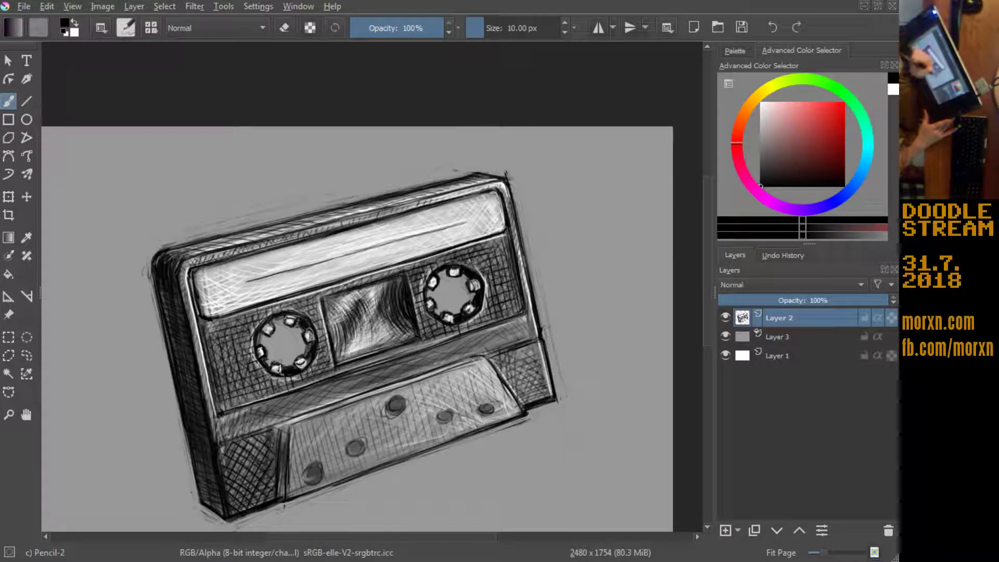
Step: Hatch the lower-right corner panel and shade the cassette's right side
{"action": "left_click_drag", "start_coordinate": [533, 381], "coordinate": [504, 407]}
{"action": "mouse_move", "coordinate": [534, 366]}
{"action": "left_mouse_down"}
{"action": "mouse_move", "coordinate": [500, 400]}
{"action": "mouse_move", "coordinate": [514, 380]}
{"action": "left_mouse_up"}
{"action": "mouse_move", "coordinate": [544, 345]}
{"action": "left_mouse_down"}
{"action": "mouse_move", "coordinate": [506, 382]}
{"action": "mouse_move", "coordinate": [532, 396]}
{"action": "left_mouse_up"}
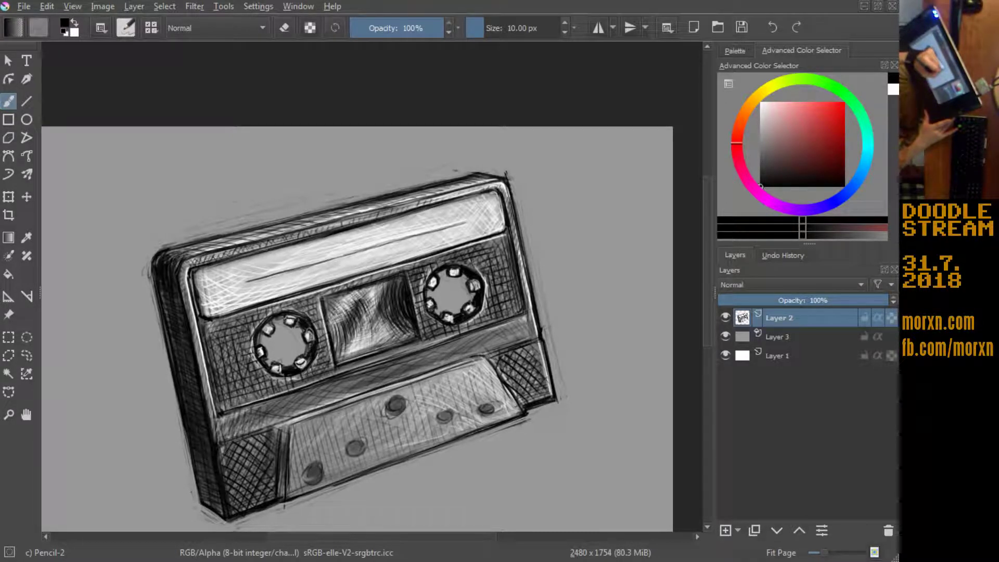
Step: Hatch the left end of the lower section and continue across it
{"action": "left_click_drag", "start_coordinate": [296, 478], "coordinate": [289, 497]}
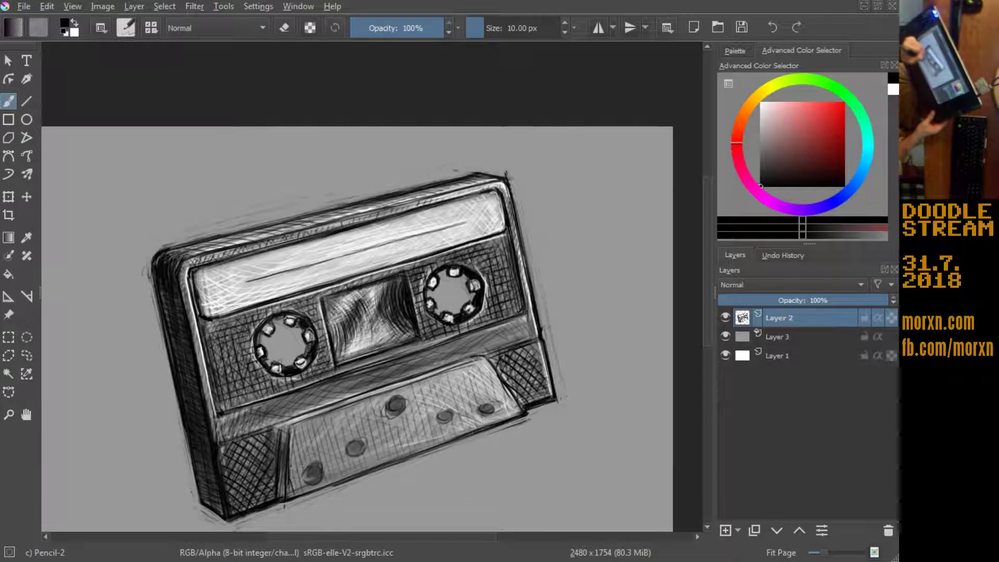
{"action": "left_click_drag", "start_coordinate": [306, 449], "coordinate": [290, 492]}
{"action": "left_click_drag", "start_coordinate": [301, 432], "coordinate": [299, 466]}
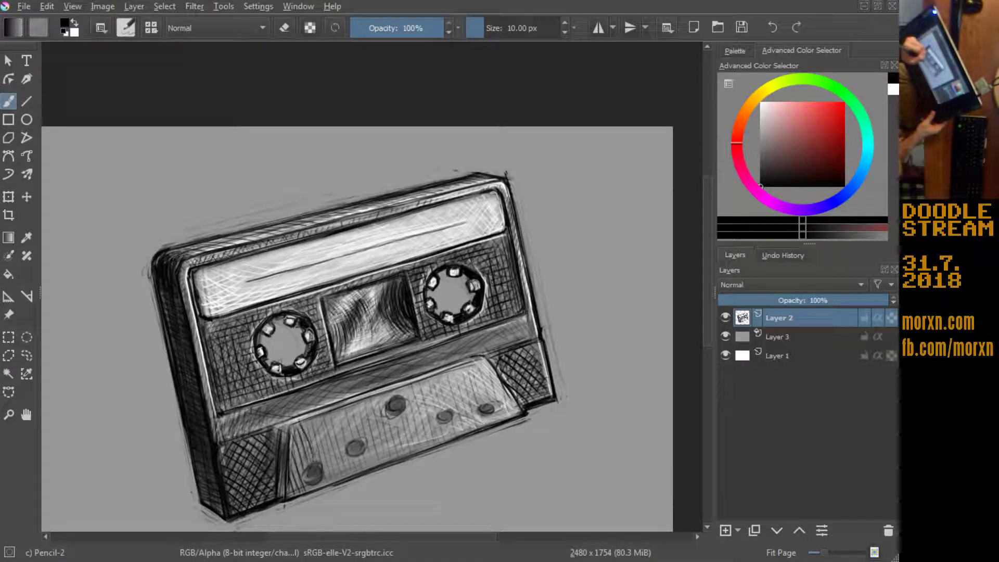
{"action": "mouse_move", "coordinate": [323, 420]}
{"action": "left_mouse_down"}
{"action": "mouse_move", "coordinate": [309, 467]}
{"action": "mouse_move", "coordinate": [315, 485]}
{"action": "mouse_move", "coordinate": [326, 473]}
{"action": "mouse_move", "coordinate": [361, 469]}
{"action": "left_mouse_up"}
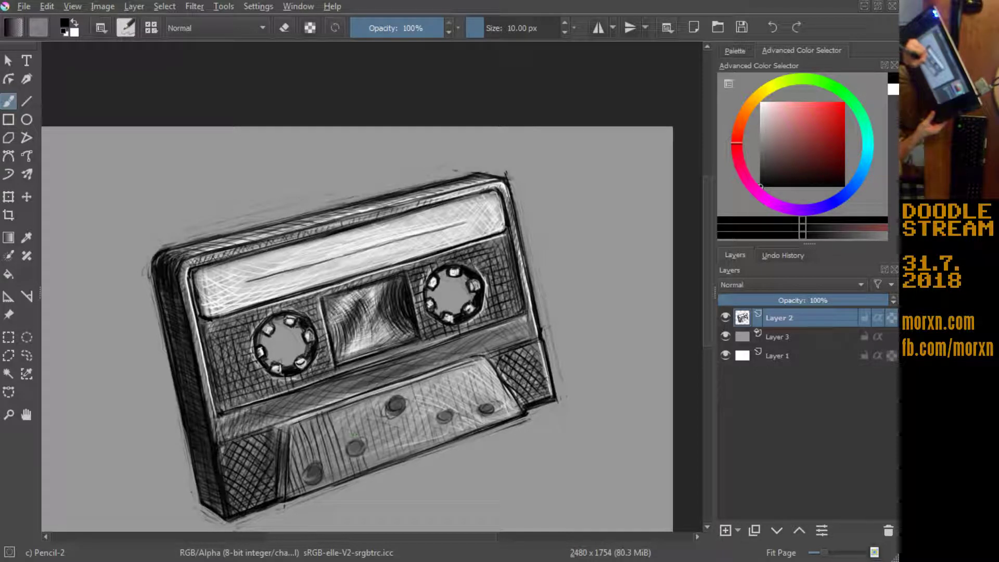
{"action": "left_click_drag", "start_coordinate": [349, 410], "coordinate": [333, 445]}
{"action": "mouse_move", "coordinate": [354, 404]}
{"action": "left_mouse_down"}
{"action": "mouse_move", "coordinate": [340, 442]}
{"action": "mouse_move", "coordinate": [350, 442]}
{"action": "mouse_move", "coordinate": [350, 463]}
{"action": "left_mouse_up"}
{"action": "mouse_move", "coordinate": [386, 402]}
{"action": "left_mouse_down"}
{"action": "mouse_move", "coordinate": [365, 462]}
{"action": "mouse_move", "coordinate": [385, 450]}
{"action": "left_mouse_up"}
Step: Hatch the middle and right end of the lower section around its dots, then rotate the view upright
{"action": "left_click_drag", "start_coordinate": [414, 415], "coordinate": [405, 450]}
{"action": "mouse_move", "coordinate": [425, 387]}
{"action": "left_mouse_down"}
{"action": "mouse_move", "coordinate": [404, 450]}
{"action": "mouse_move", "coordinate": [414, 445]}
{"action": "left_mouse_up"}
{"action": "left_click_drag", "start_coordinate": [439, 399], "coordinate": [424, 443]}
{"action": "left_click_drag", "start_coordinate": [427, 380], "coordinate": [418, 405]}
{"action": "left_click_drag", "start_coordinate": [440, 395], "coordinate": [431, 416]}
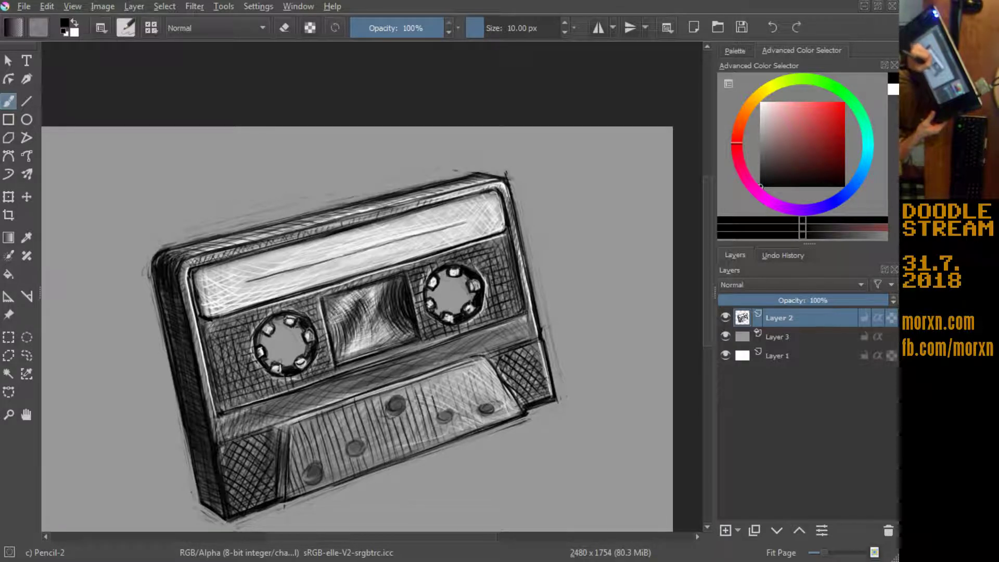
{"action": "left_click_drag", "start_coordinate": [434, 376], "coordinate": [431, 410]}
{"action": "mouse_move", "coordinate": [461, 375]}
{"action": "left_mouse_down"}
{"action": "mouse_move", "coordinate": [444, 428]}
{"action": "mouse_move", "coordinate": [463, 427]}
{"action": "mouse_move", "coordinate": [468, 406]}
{"action": "left_mouse_up"}
{"action": "mouse_move", "coordinate": [491, 361]}
{"action": "left_mouse_down"}
{"action": "mouse_move", "coordinate": [477, 404]}
{"action": "mouse_move", "coordinate": [501, 420]}
{"action": "left_mouse_up"}
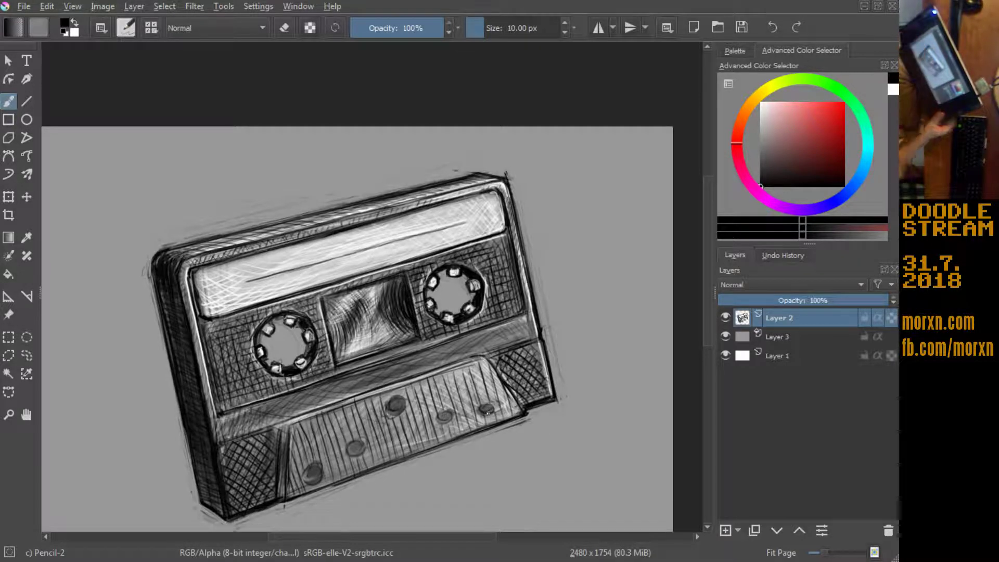
{"action": "left_click_drag", "start_coordinate": [364, 312], "coordinate": [396, 302]}
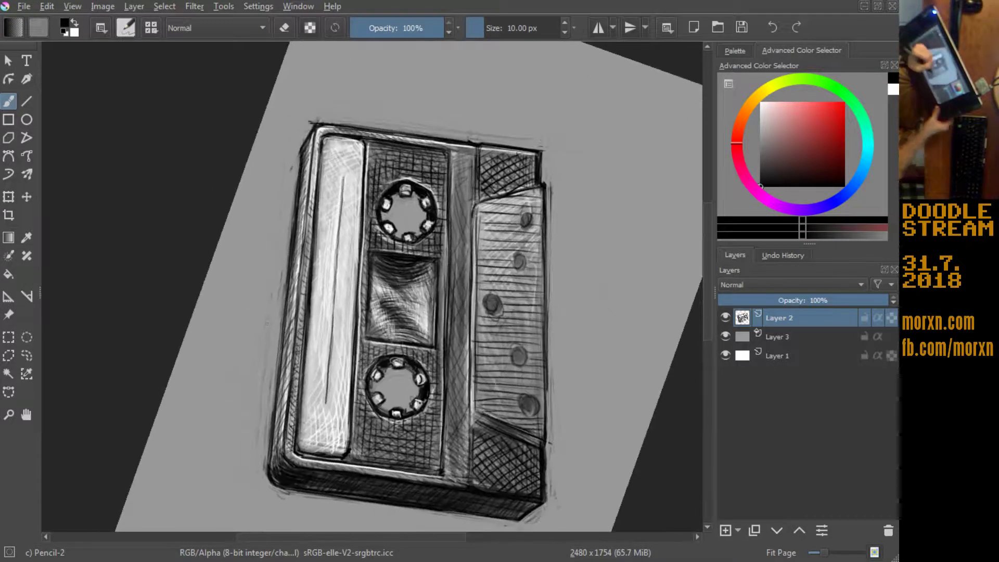
Step: Draw pencil hatch lines along the lower tape-head panel and the cassette's bottom edge
{"action": "mouse_move", "coordinate": [484, 333]}
{"action": "left_mouse_down"}
{"action": "mouse_move", "coordinate": [481, 399]}
{"action": "mouse_move", "coordinate": [500, 417]}
{"action": "left_mouse_up"}
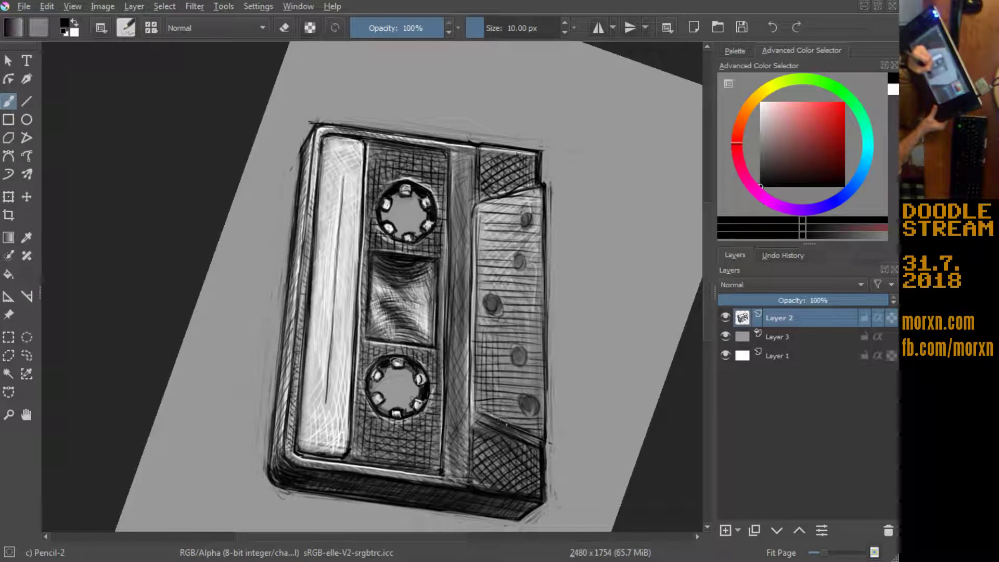
{"action": "left_click_drag", "start_coordinate": [506, 350], "coordinate": [504, 417]}
{"action": "left_click_drag", "start_coordinate": [514, 400], "coordinate": [513, 417]}
{"action": "left_click_drag", "start_coordinate": [530, 362], "coordinate": [530, 396]}
{"action": "left_click_drag", "start_coordinate": [536, 313], "coordinate": [536, 387]}
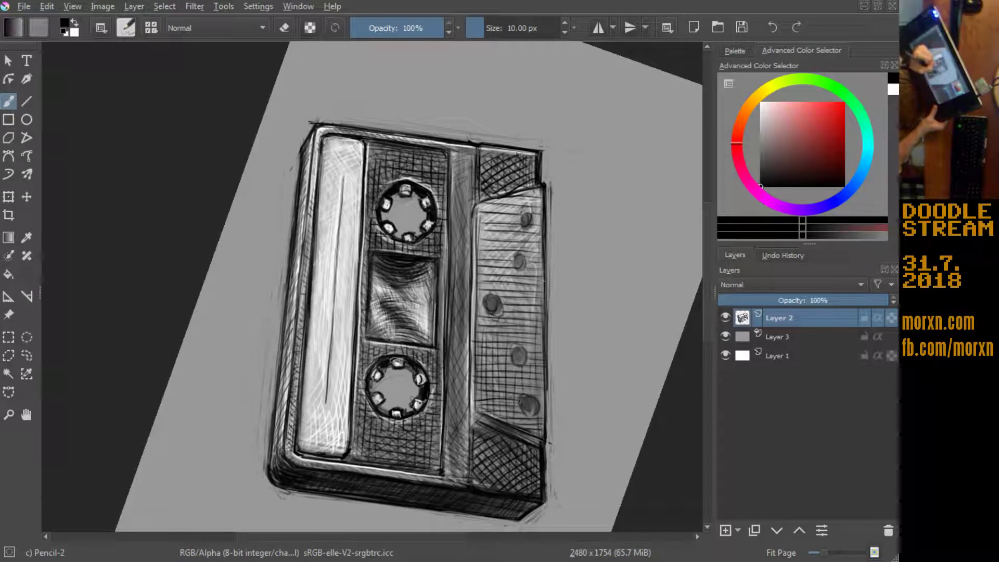
{"action": "left_click_drag", "start_coordinate": [527, 271], "coordinate": [527, 340]}
{"action": "left_click_drag", "start_coordinate": [522, 300], "coordinate": [522, 332]}
{"action": "left_click_drag", "start_coordinate": [522, 274], "coordinate": [522, 300]}
{"action": "left_click_drag", "start_coordinate": [515, 283], "coordinate": [515, 334]}
{"action": "left_click_drag", "start_coordinate": [507, 300], "coordinate": [509, 342]}
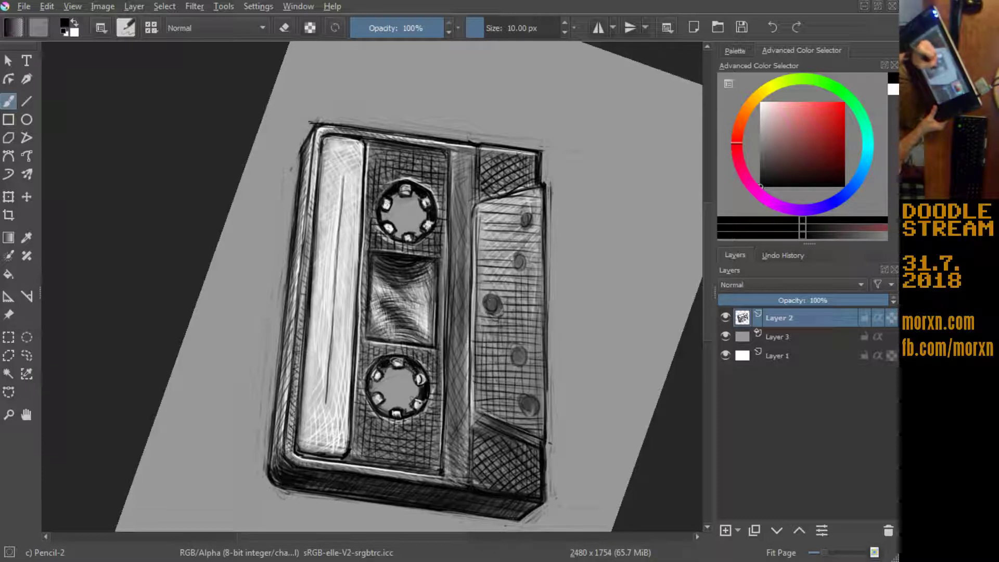
Step: Hatch the other end of the lower panel to complete the grid
{"action": "mouse_move", "coordinate": [481, 230]}
{"action": "left_mouse_down"}
{"action": "mouse_move", "coordinate": [481, 319]}
{"action": "mouse_move", "coordinate": [490, 270]}
{"action": "left_mouse_up"}
{"action": "left_click_drag", "start_coordinate": [486, 275], "coordinate": [485, 295]}
{"action": "left_click_drag", "start_coordinate": [493, 225], "coordinate": [493, 289]}
{"action": "left_click_drag", "start_coordinate": [500, 207], "coordinate": [508, 267]}
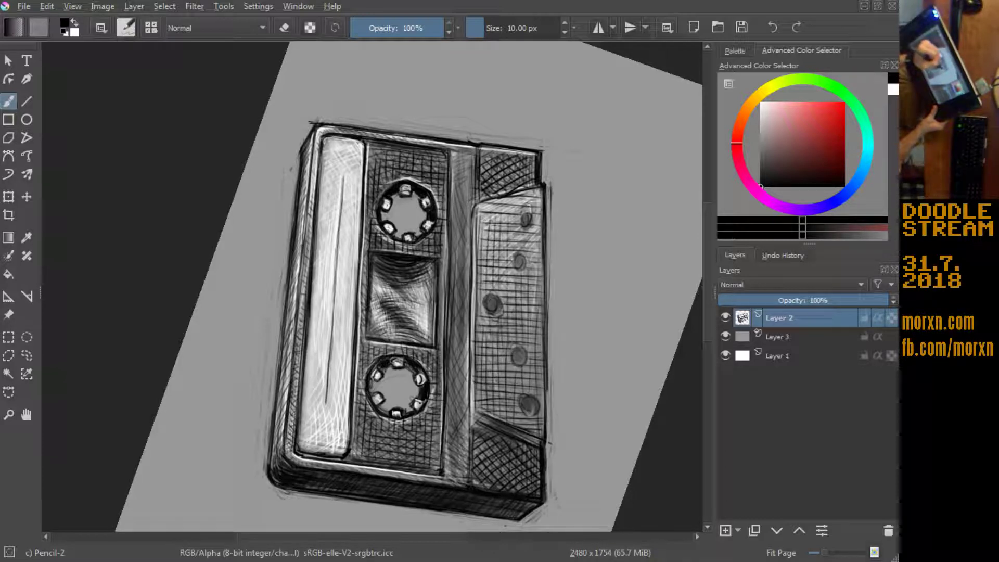
{"action": "left_click_drag", "start_coordinate": [531, 217], "coordinate": [531, 271]}
{"action": "mouse_move", "coordinate": [537, 199]}
{"action": "left_mouse_down"}
{"action": "mouse_move", "coordinate": [538, 265]}
{"action": "mouse_move", "coordinate": [519, 215]}
{"action": "mouse_move", "coordinate": [485, 225]}
{"action": "left_mouse_up"}
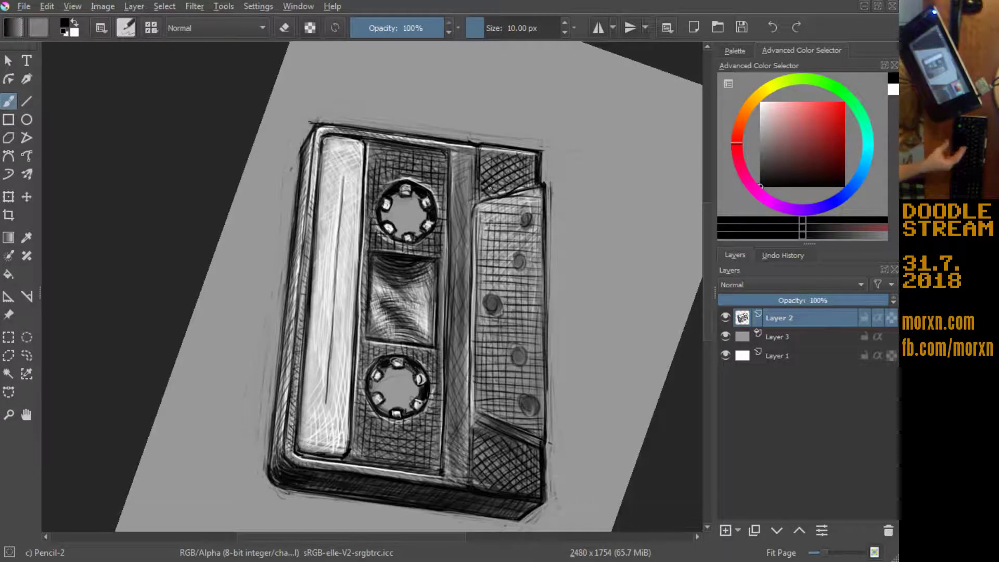
Step: Reset the canvas rotation and switch to the Basic-5 Size Opacity brush in white at about 21 px
{"action": "key", "text": "5"}
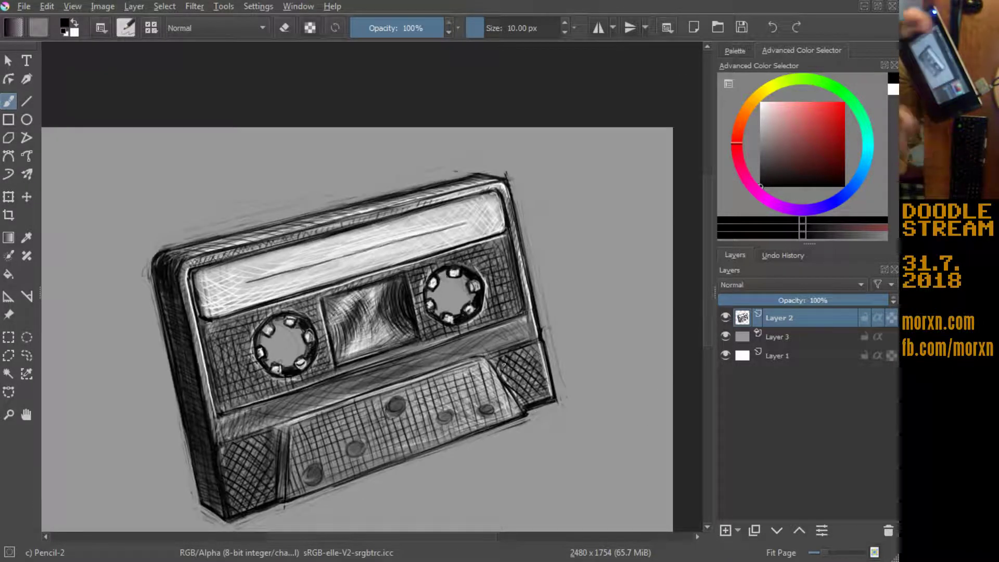
{"action": "left_click", "coordinate": [149, 28]}
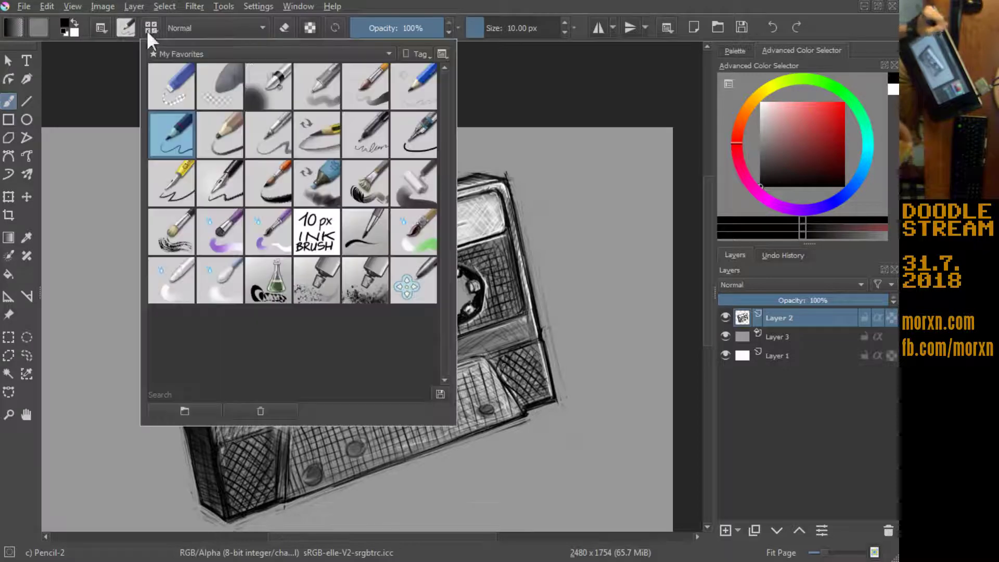
{"action": "left_click", "coordinate": [366, 89]}
{"action": "left_click", "coordinate": [391, 28]}
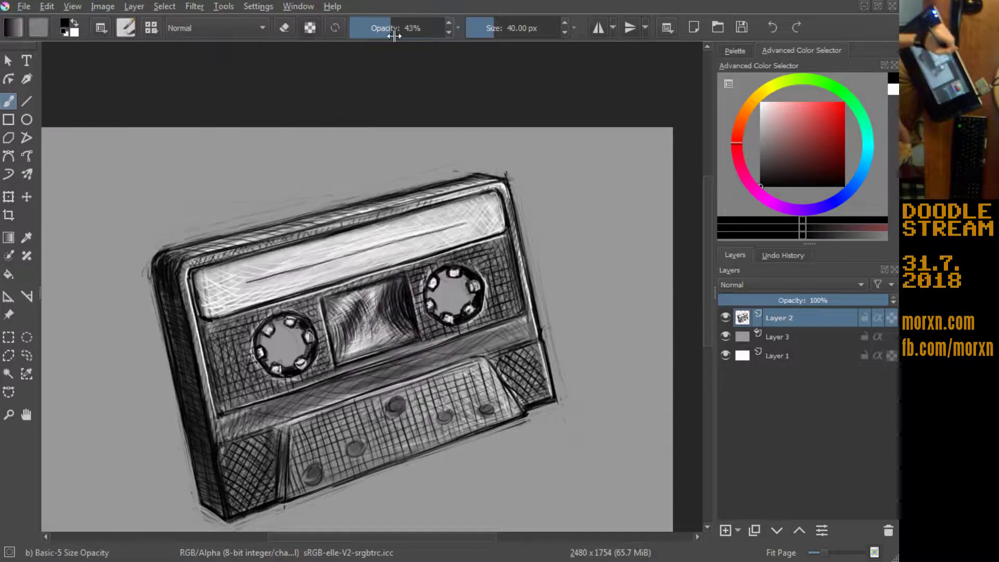
{"action": "left_click", "coordinate": [74, 22]}
{"action": "left_click", "coordinate": [488, 27]}
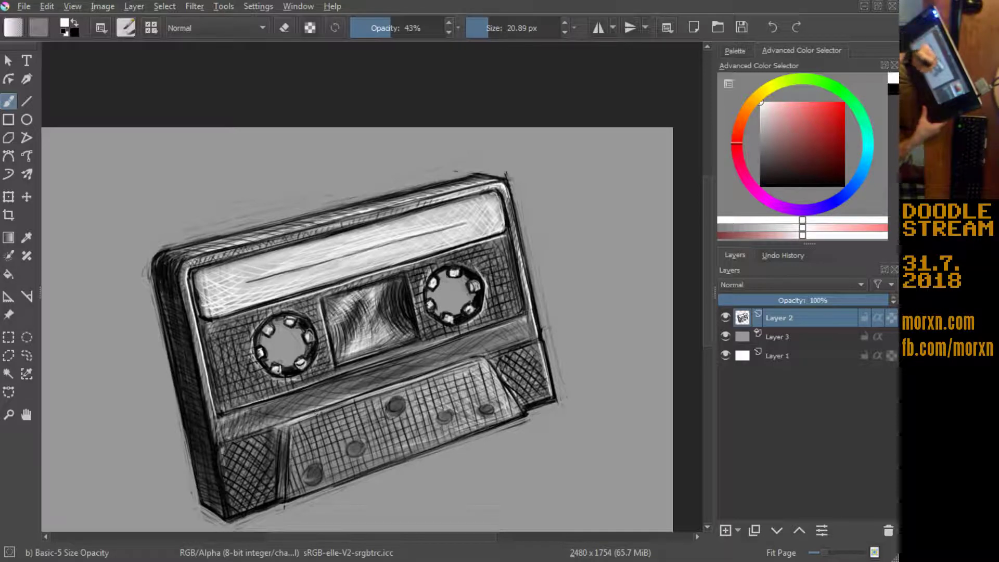
Step: Lower opacity to 37% and hatch faint white highlights over the lower panel
{"action": "left_click_drag", "start_coordinate": [442, 371], "coordinate": [455, 379]}
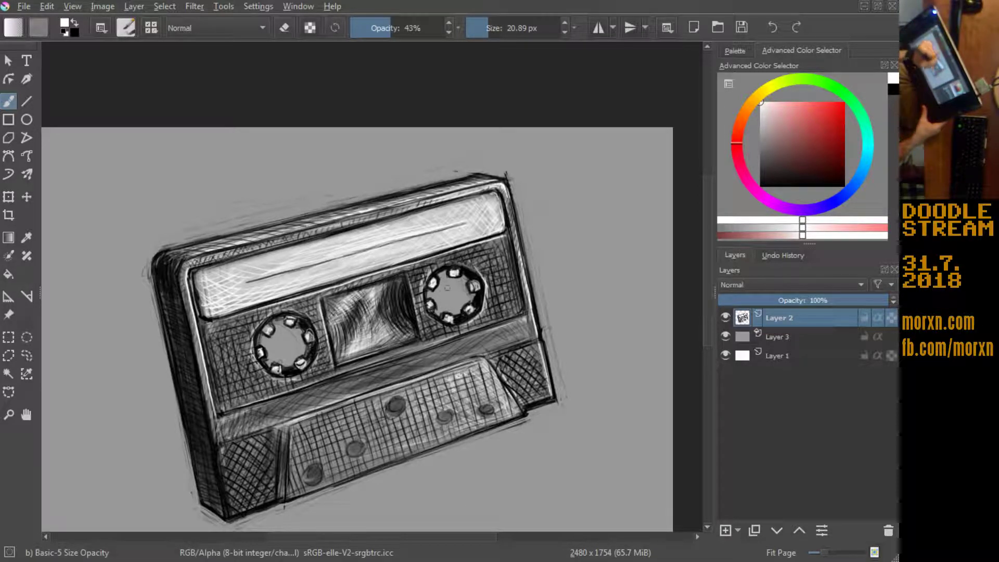
{"action": "left_click", "coordinate": [385, 28]}
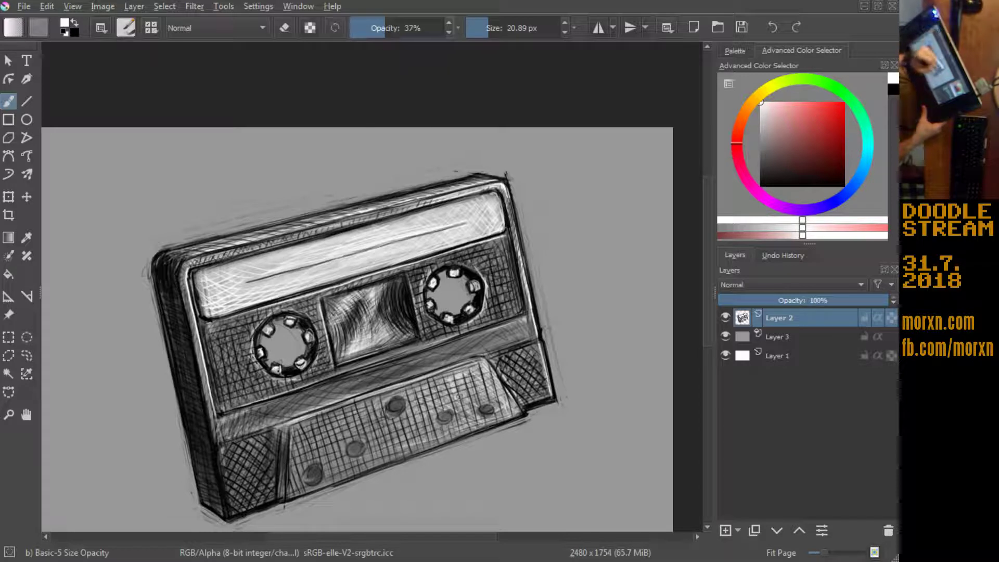
{"action": "left_click_drag", "start_coordinate": [453, 401], "coordinate": [432, 378]}
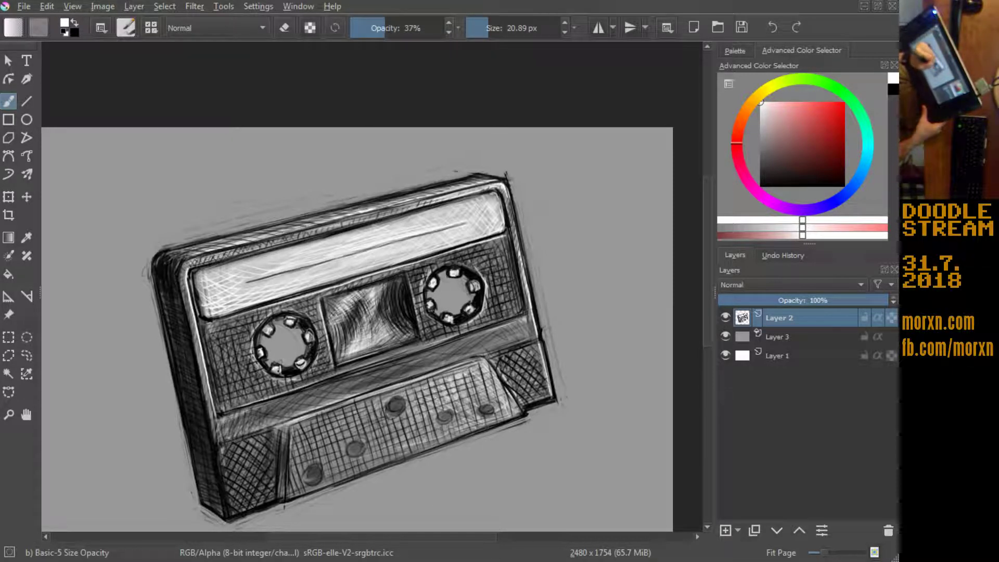
{"action": "mouse_move", "coordinate": [422, 403]}
{"action": "left_mouse_down"}
{"action": "mouse_move", "coordinate": [412, 397]}
{"action": "mouse_move", "coordinate": [422, 421]}
{"action": "left_mouse_up"}
{"action": "left_click_drag", "start_coordinate": [443, 436], "coordinate": [442, 427]}
{"action": "left_click_drag", "start_coordinate": [458, 432], "coordinate": [451, 422]}
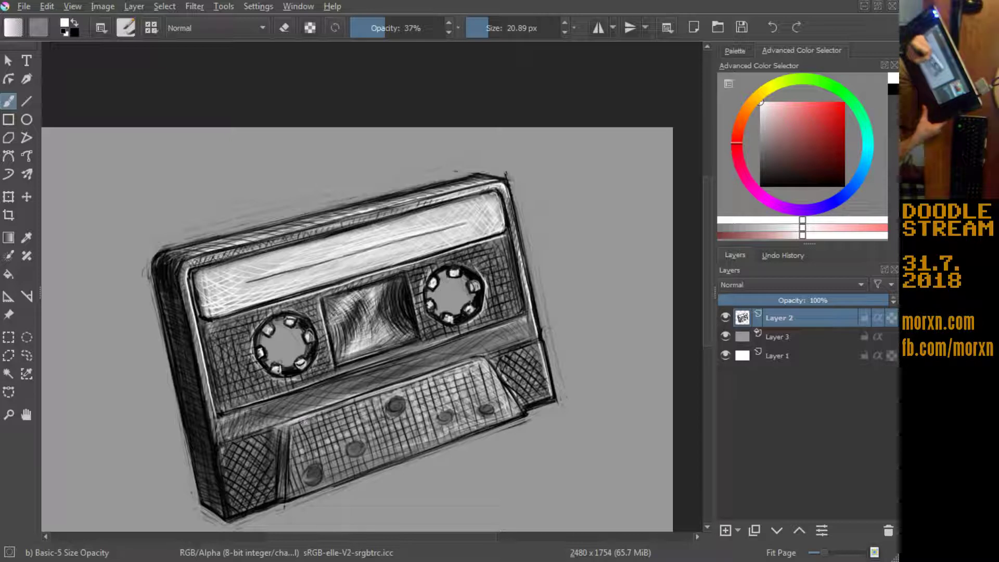
{"action": "left_click_drag", "start_coordinate": [301, 424], "coordinate": [297, 430]}
{"action": "left_click_drag", "start_coordinate": [326, 428], "coordinate": [343, 419]}
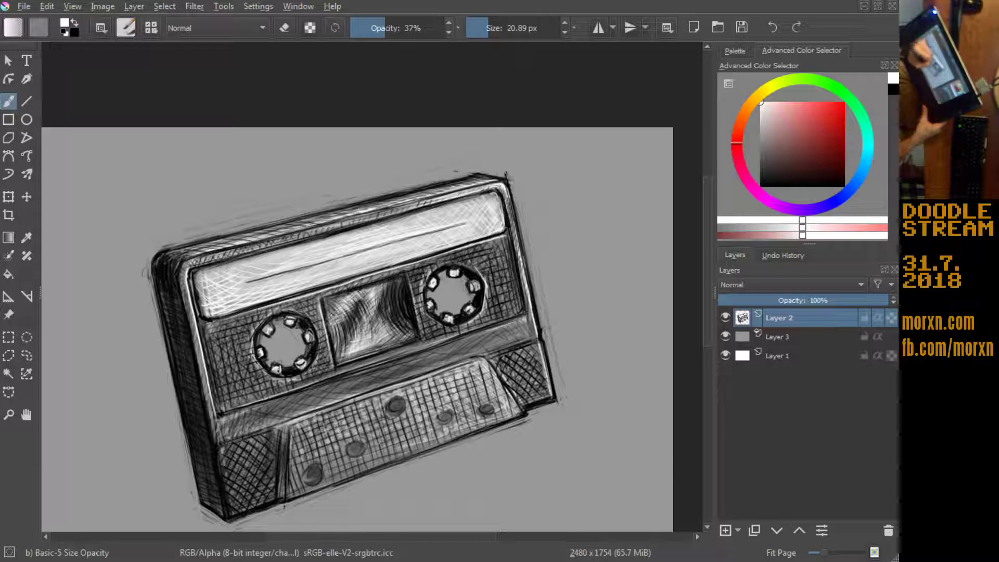
{"action": "left_click_drag", "start_coordinate": [376, 456], "coordinate": [387, 449]}
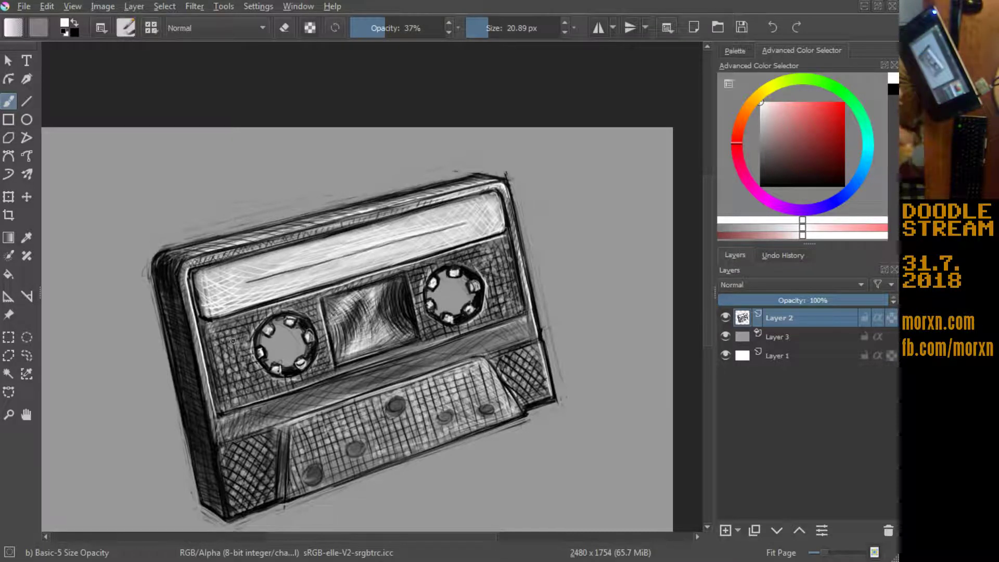
Step: Switch to black at about 70 px and 31% opacity, then hatch the middle and lower bands
{"action": "key", "text": "x"}
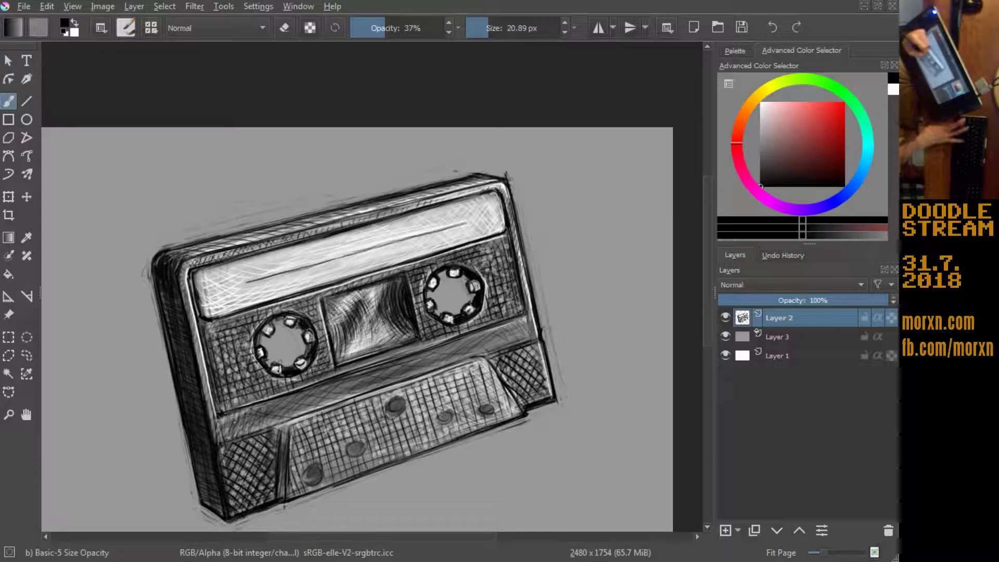
{"action": "left_click_drag", "start_coordinate": [232, 419], "coordinate": [260, 419]}
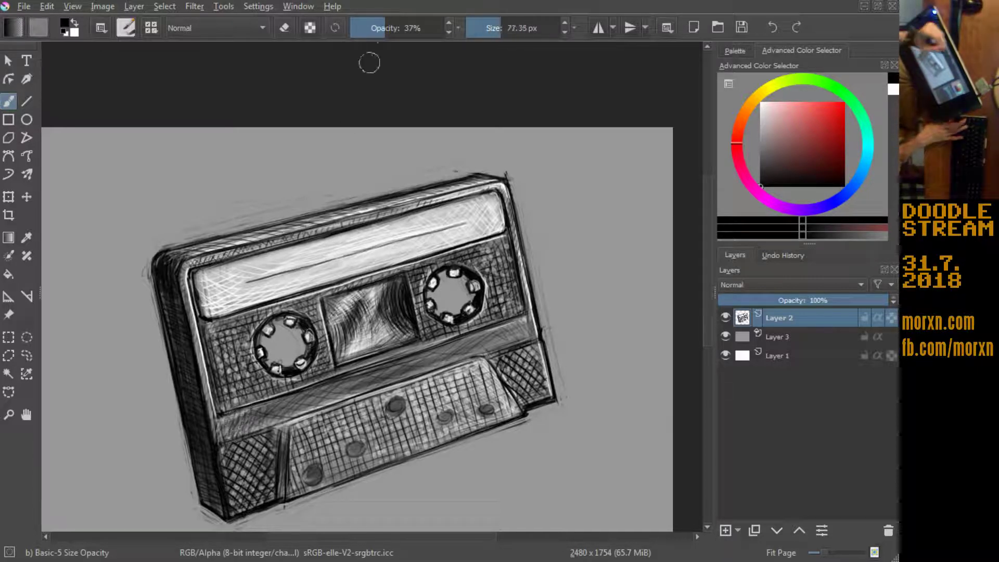
{"action": "left_click_drag", "start_coordinate": [385, 28], "coordinate": [379, 28]}
{"action": "left_click_drag", "start_coordinate": [289, 416], "coordinate": [304, 403]}
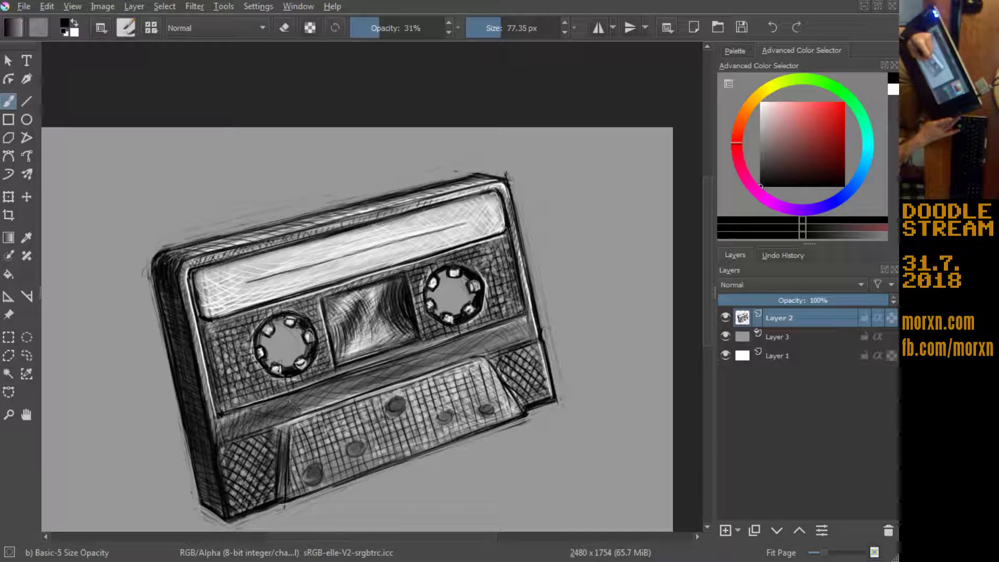
{"action": "left_click_drag", "start_coordinate": [210, 432], "coordinate": [385, 382]}
{"action": "mouse_move", "coordinate": [289, 419]}
{"action": "left_mouse_down"}
{"action": "mouse_move", "coordinate": [457, 340]}
{"action": "mouse_move", "coordinate": [503, 334]}
{"action": "left_mouse_up"}
{"action": "left_click_drag", "start_coordinate": [377, 381], "coordinate": [500, 343]}
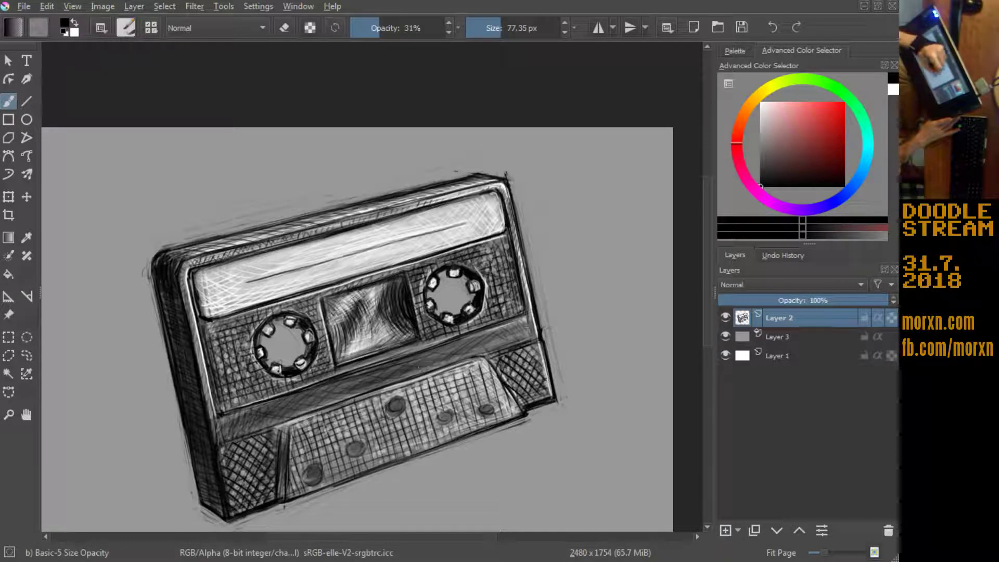
Step: Darken the lower section's left edge, tape-screw dots, divider, lower-left panel and upper-left edge
{"action": "mouse_move", "coordinate": [303, 434]}
{"action": "left_mouse_down"}
{"action": "mouse_move", "coordinate": [286, 495]}
{"action": "mouse_move", "coordinate": [318, 480]}
{"action": "left_mouse_up"}
{"action": "left_click_drag", "start_coordinate": [349, 443], "coordinate": [361, 454]}
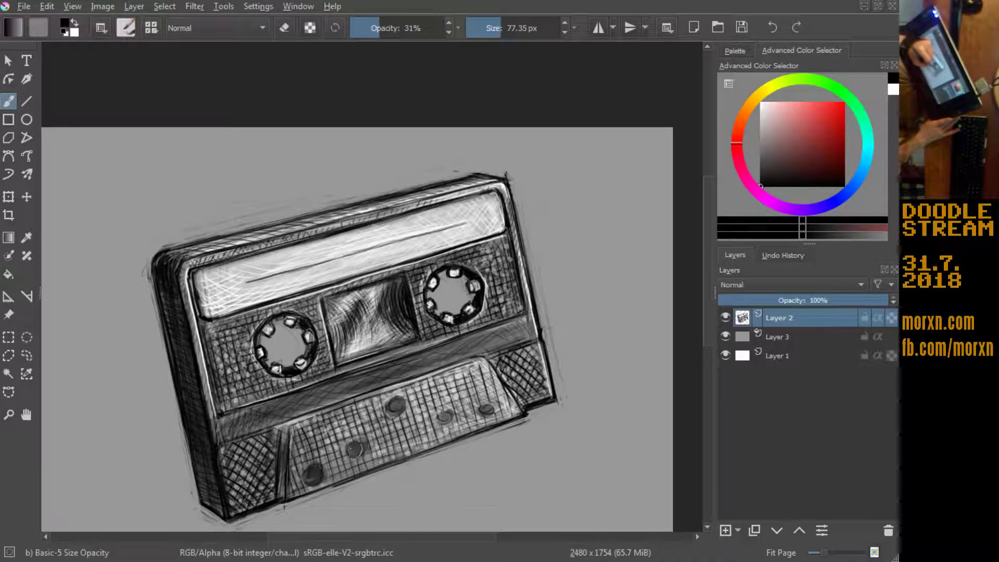
{"action": "mouse_move", "coordinate": [387, 411]}
{"action": "left_mouse_down"}
{"action": "mouse_move", "coordinate": [404, 404]}
{"action": "mouse_move", "coordinate": [450, 421]}
{"action": "mouse_move", "coordinate": [495, 417]}
{"action": "left_mouse_up"}
{"action": "left_click_drag", "start_coordinate": [289, 420], "coordinate": [281, 496]}
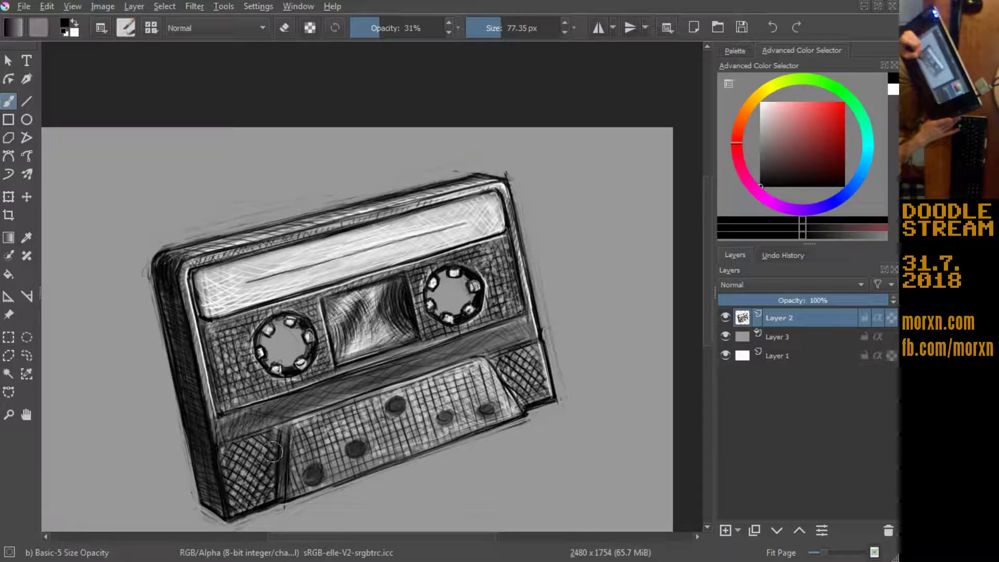
{"action": "mouse_move", "coordinate": [255, 437]}
{"action": "left_mouse_down"}
{"action": "mouse_move", "coordinate": [263, 474]}
{"action": "mouse_move", "coordinate": [248, 490]}
{"action": "left_mouse_up"}
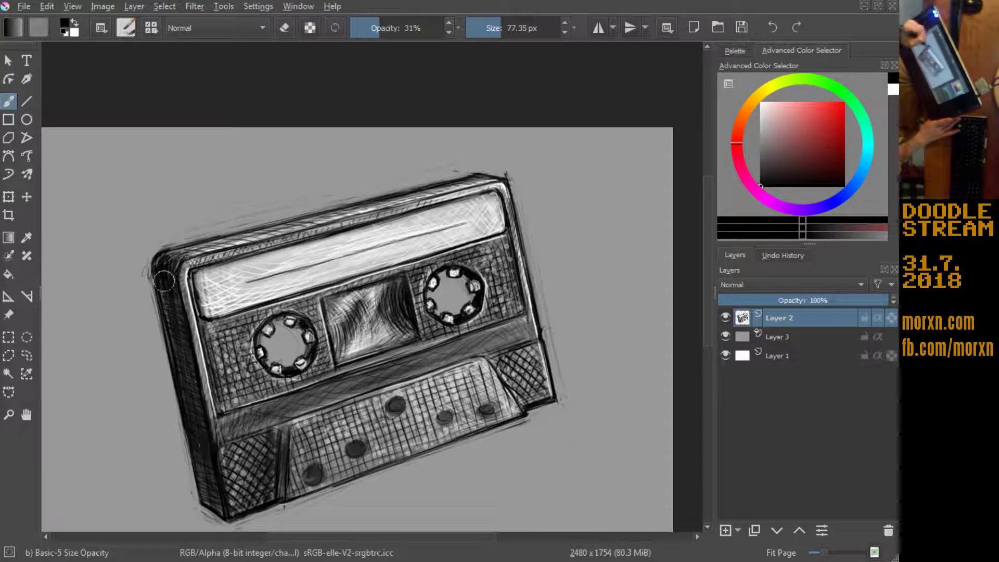
{"action": "left_click_drag", "start_coordinate": [164, 281], "coordinate": [169, 300]}
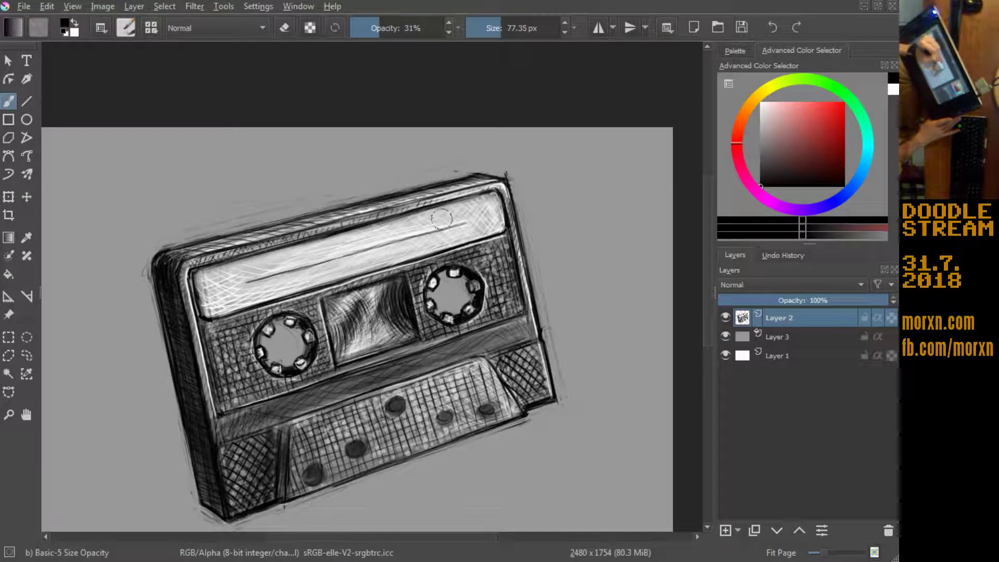
{"action": "mouse_move", "coordinate": [440, 279]}
{"action": "left_mouse_down"}
{"action": "mouse_move", "coordinate": [467, 268]}
{"action": "mouse_move", "coordinate": [518, 289]}
{"action": "left_mouse_up"}
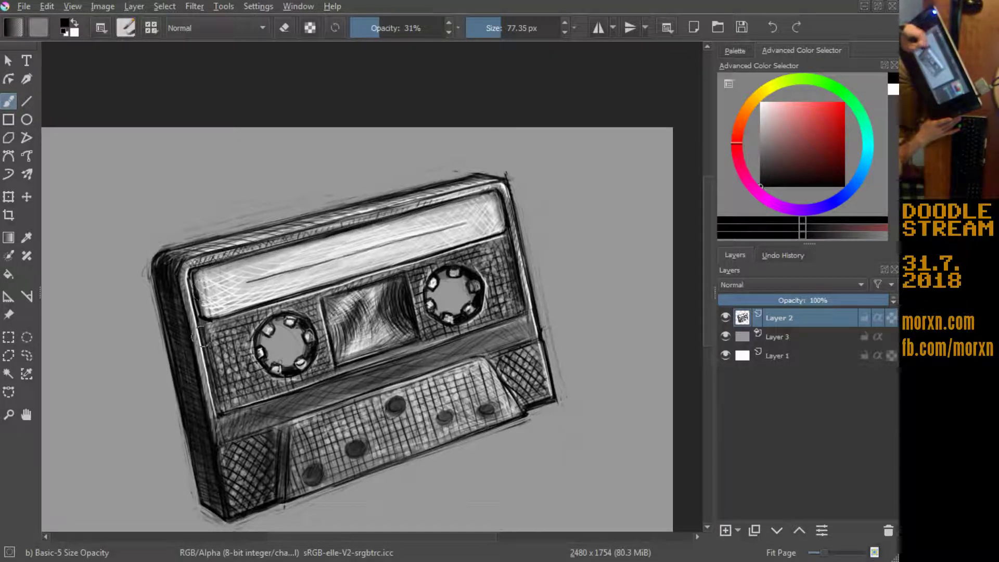
Step: Add dark hatching up the cassette's left edge and around the left reel
{"action": "left_click_drag", "start_coordinate": [205, 343], "coordinate": [189, 271]}
{"action": "mouse_move", "coordinate": [218, 354]}
{"action": "left_mouse_down"}
{"action": "mouse_move", "coordinate": [235, 408]}
{"action": "mouse_move", "coordinate": [239, 385]}
{"action": "left_mouse_up"}
{"action": "mouse_move", "coordinate": [255, 348]}
{"action": "left_mouse_down"}
{"action": "mouse_move", "coordinate": [276, 390]}
{"action": "mouse_move", "coordinate": [260, 387]}
{"action": "left_mouse_up"}
{"action": "mouse_move", "coordinate": [224, 343]}
{"action": "left_mouse_down"}
{"action": "mouse_move", "coordinate": [211, 352]}
{"action": "mouse_move", "coordinate": [232, 367]}
{"action": "mouse_move", "coordinate": [220, 398]}
{"action": "mouse_move", "coordinate": [190, 354]}
{"action": "left_mouse_up"}
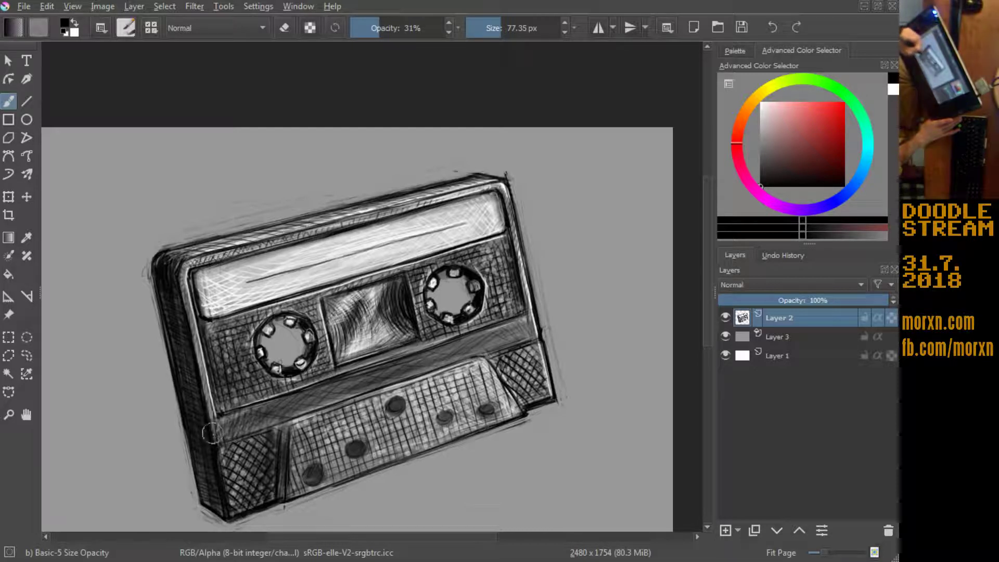
{"action": "left_click_drag", "start_coordinate": [218, 443], "coordinate": [182, 309]}
{"action": "left_click_drag", "start_coordinate": [208, 408], "coordinate": [180, 258]}
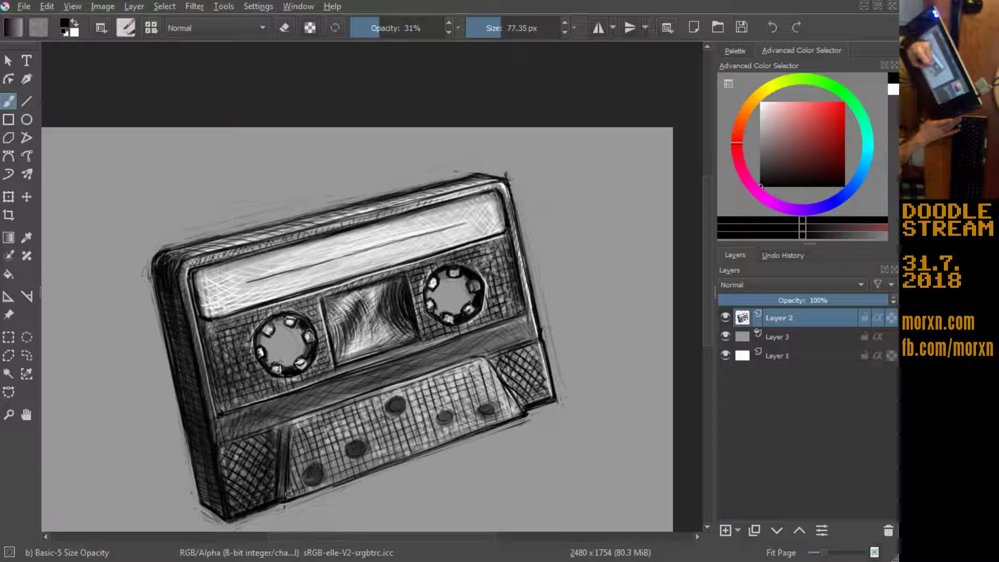
Step: Hatch the bottom edge, lower section and right end, and darken the lower band
{"action": "left_click_drag", "start_coordinate": [361, 473], "coordinate": [285, 501]}
{"action": "mouse_move", "coordinate": [328, 460]}
{"action": "left_mouse_down"}
{"action": "mouse_move", "coordinate": [301, 485]}
{"action": "mouse_move", "coordinate": [292, 479]}
{"action": "left_mouse_up"}
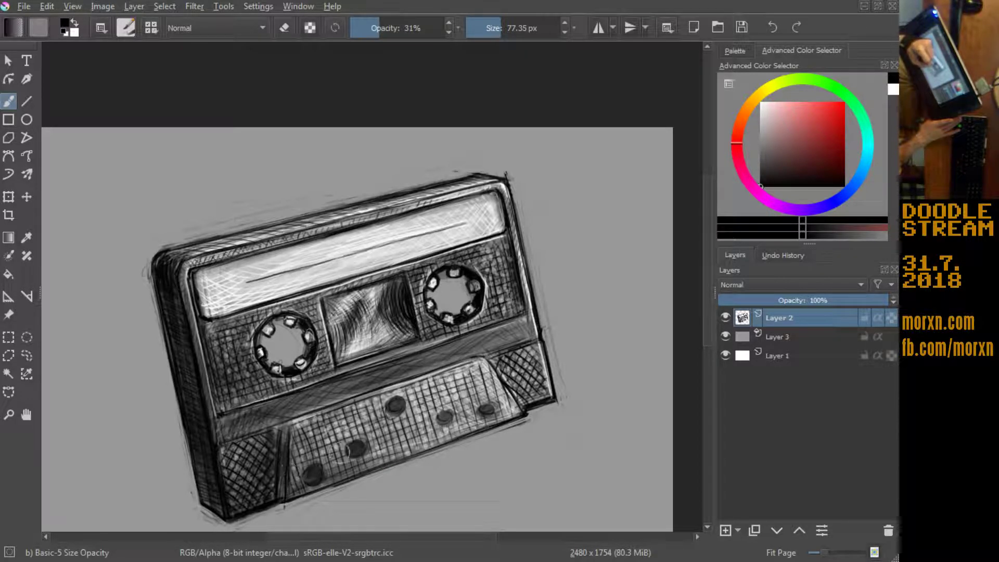
{"action": "left_click_drag", "start_coordinate": [371, 441], "coordinate": [291, 459]}
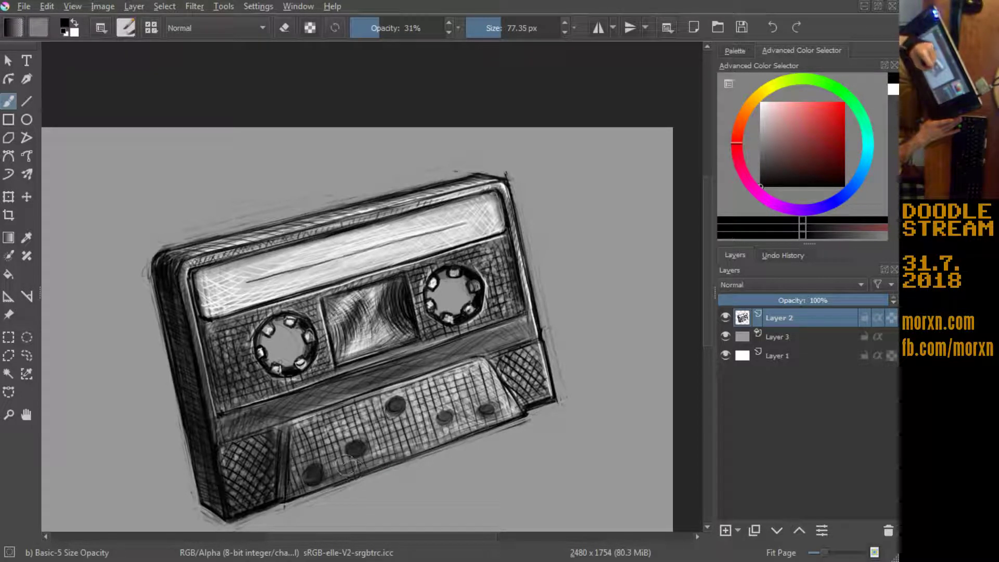
{"action": "left_click_drag", "start_coordinate": [368, 454], "coordinate": [334, 482]}
{"action": "mouse_move", "coordinate": [407, 442]}
{"action": "left_mouse_down"}
{"action": "mouse_move", "coordinate": [367, 457]}
{"action": "mouse_move", "coordinate": [323, 439]}
{"action": "mouse_move", "coordinate": [273, 439]}
{"action": "left_mouse_up"}
{"action": "mouse_move", "coordinate": [475, 364]}
{"action": "left_mouse_down"}
{"action": "mouse_move", "coordinate": [442, 401]}
{"action": "mouse_move", "coordinate": [401, 416]}
{"action": "left_mouse_up"}
{"action": "left_click_drag", "start_coordinate": [456, 401], "coordinate": [408, 424]}
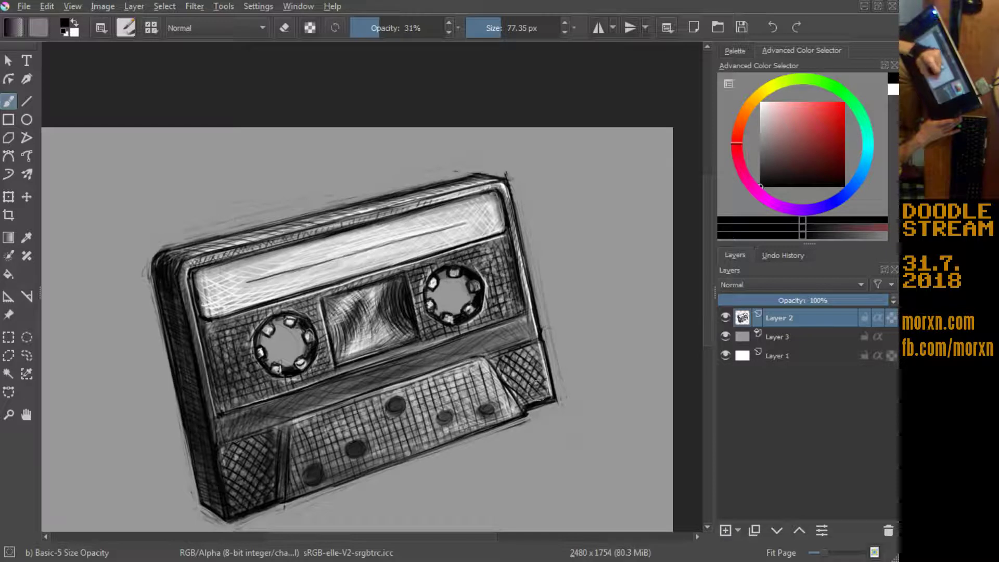
{"action": "left_click_drag", "start_coordinate": [547, 374], "coordinate": [524, 403]}
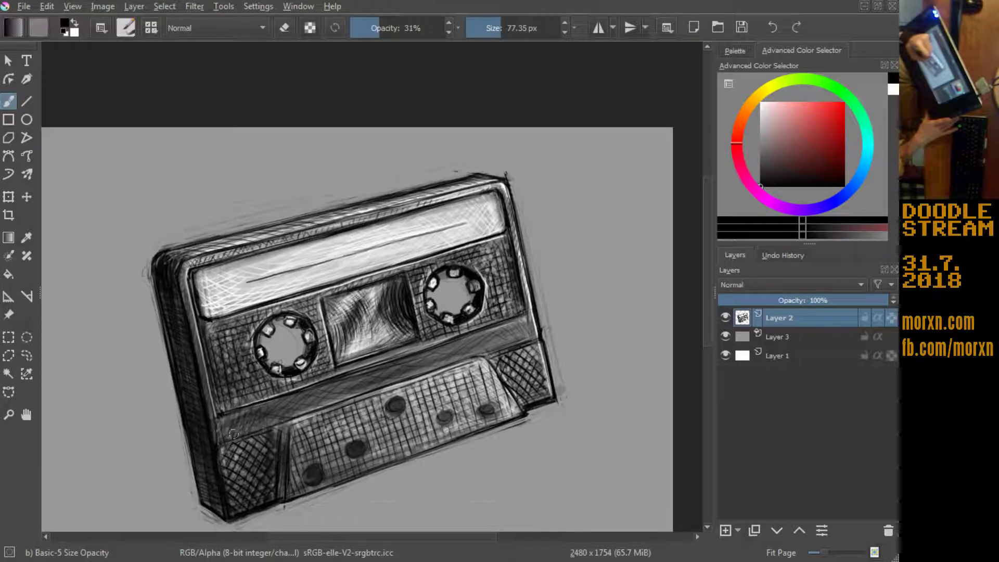
{"action": "mouse_move", "coordinate": [271, 425]}
{"action": "left_mouse_down"}
{"action": "mouse_move", "coordinate": [328, 403]}
{"action": "mouse_move", "coordinate": [307, 412]}
{"action": "left_mouse_up"}
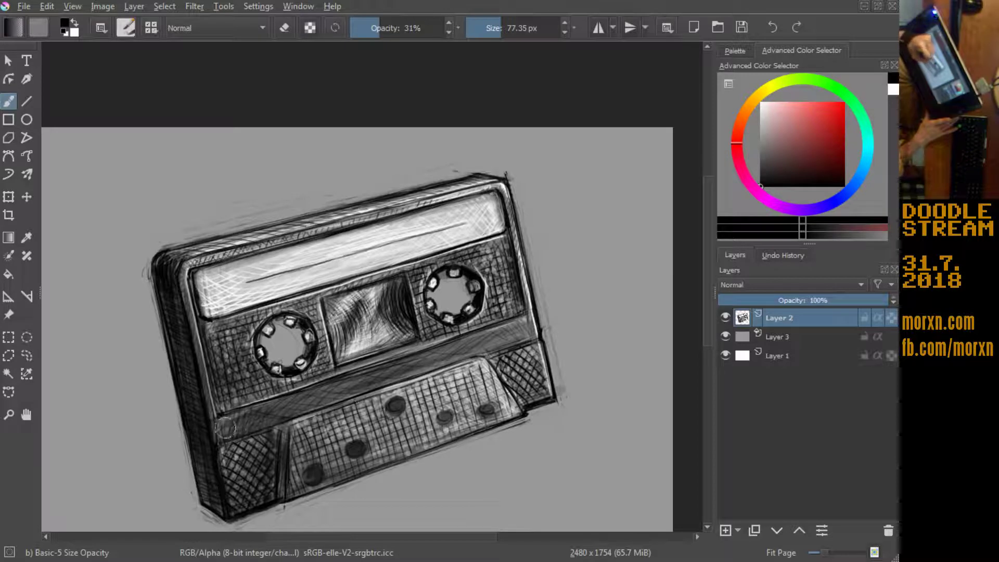
{"action": "left_click_drag", "start_coordinate": [228, 415], "coordinate": [336, 384]}
{"action": "mouse_move", "coordinate": [273, 416]}
{"action": "left_mouse_down"}
{"action": "mouse_move", "coordinate": [351, 388]}
{"action": "mouse_move", "coordinate": [315, 393]}
{"action": "left_mouse_up"}
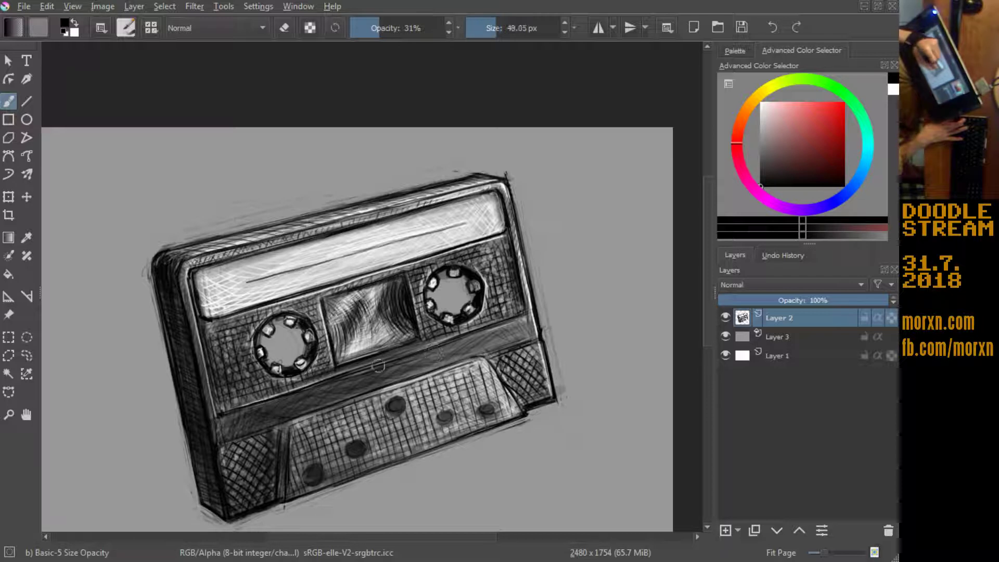
Step: Shrink the brush to about 48 px and hatch between the reels and the tape window edge
{"action": "key", "text": "bracketleft"}
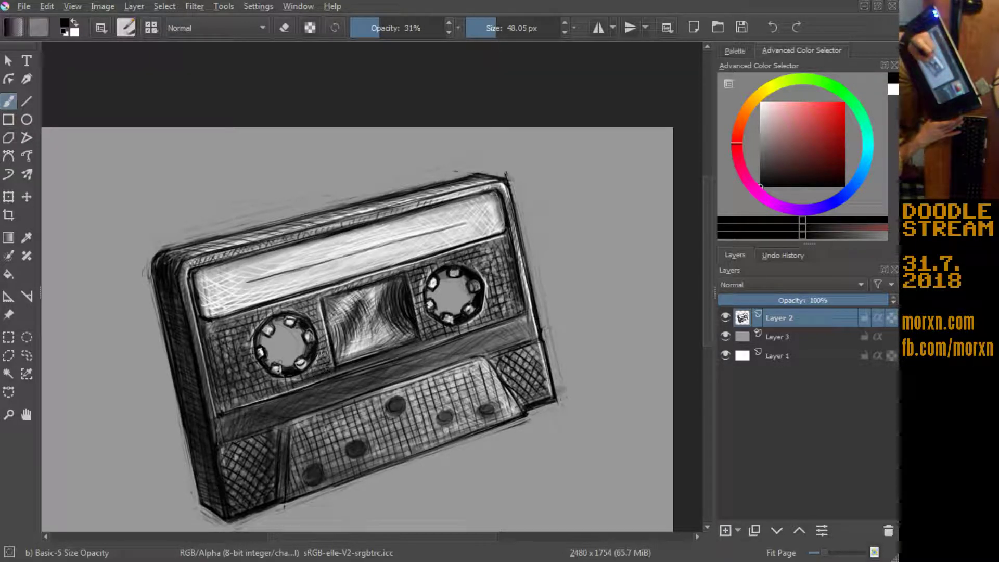
{"action": "left_click_drag", "start_coordinate": [302, 379], "coordinate": [320, 367]}
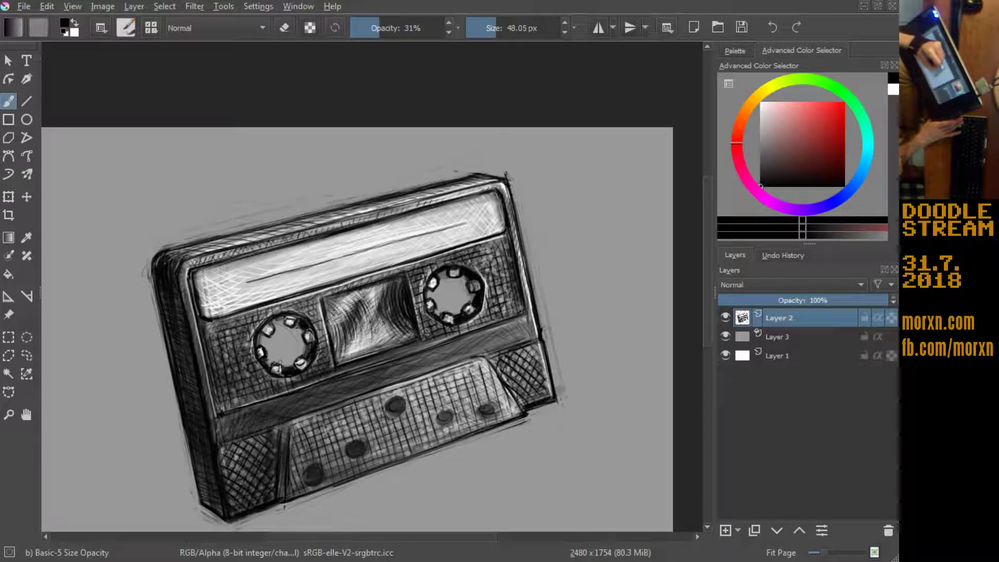
{"action": "left_click_drag", "start_coordinate": [427, 280], "coordinate": [415, 297]}
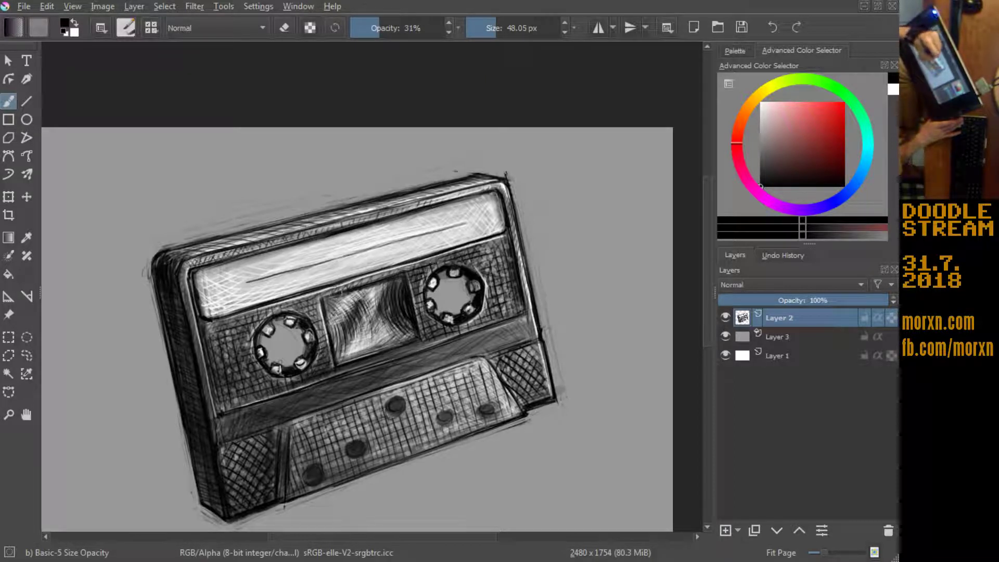
{"action": "left_click_drag", "start_coordinate": [341, 290], "coordinate": [270, 310]}
{"action": "left_click_drag", "start_coordinate": [372, 275], "coordinate": [291, 302]}
{"action": "left_click_drag", "start_coordinate": [400, 264], "coordinate": [227, 320]}
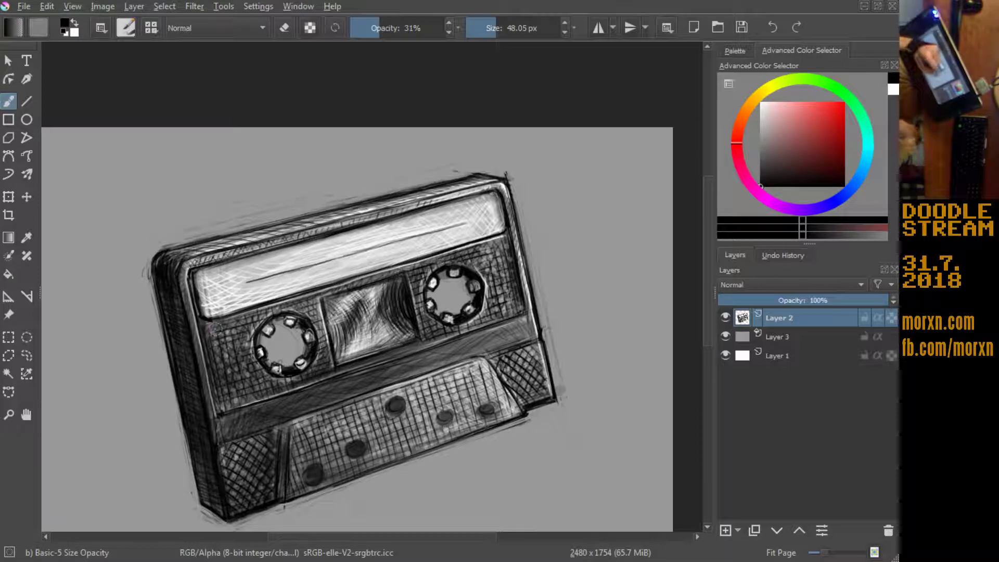
{"action": "mouse_move", "coordinate": [466, 390]}
{"action": "left_mouse_down"}
{"action": "mouse_move", "coordinate": [407, 408]}
{"action": "mouse_move", "coordinate": [458, 420]}
{"action": "mouse_move", "coordinate": [307, 442]}
{"action": "mouse_move", "coordinate": [333, 426]}
{"action": "left_mouse_up"}
Step: Softly shade the lower strip and label strip, and hatch along the top edge
{"action": "left_click_drag", "start_coordinate": [458, 372], "coordinate": [297, 432]}
{"action": "left_click_drag", "start_coordinate": [507, 369], "coordinate": [479, 405]}
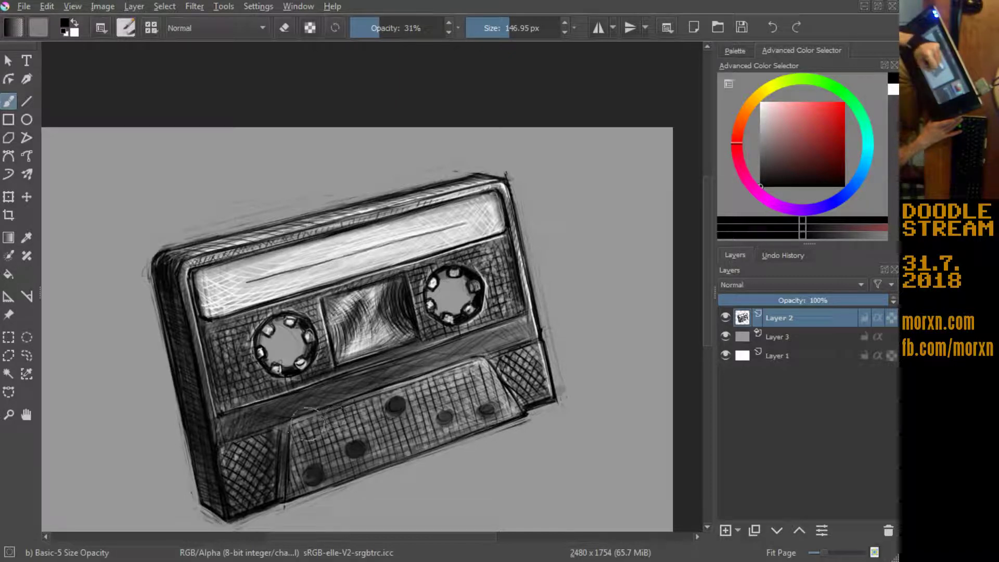
{"action": "left_click_drag", "start_coordinate": [375, 388], "coordinate": [276, 443]}
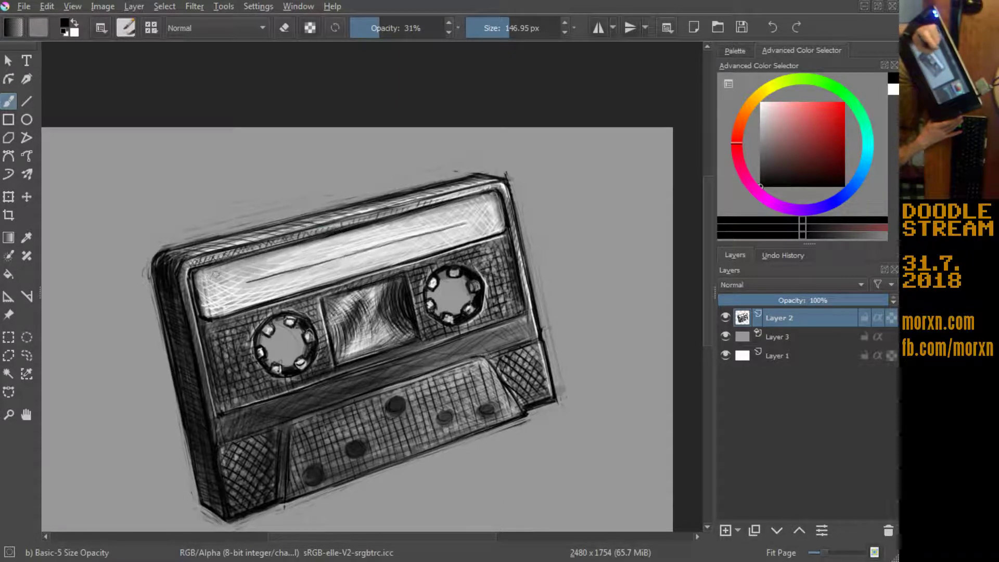
{"action": "mouse_move", "coordinate": [213, 307]}
{"action": "left_mouse_down"}
{"action": "mouse_move", "coordinate": [224, 276]}
{"action": "mouse_move", "coordinate": [458, 208]}
{"action": "left_mouse_up"}
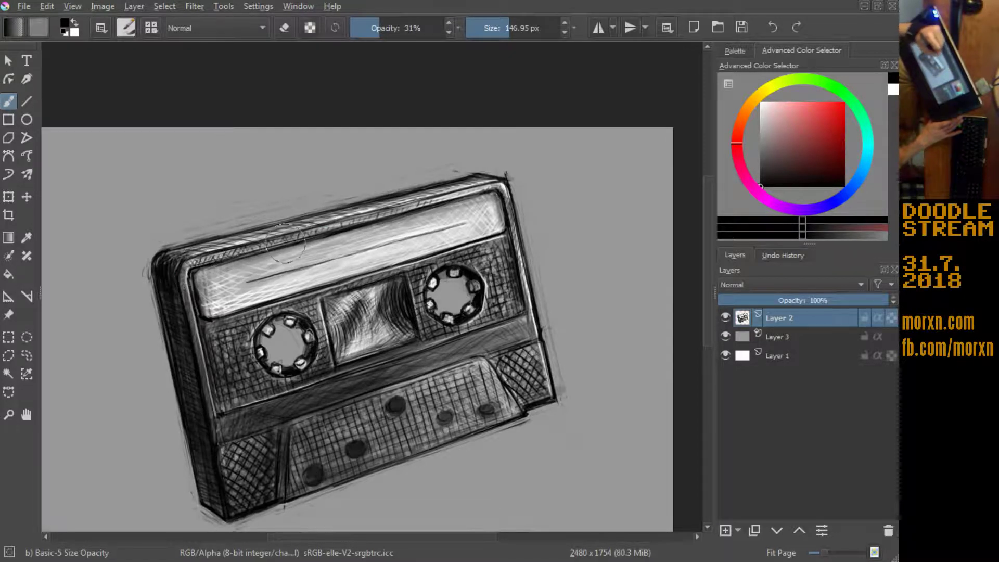
{"action": "mouse_move", "coordinate": [179, 271]}
{"action": "left_mouse_down"}
{"action": "mouse_move", "coordinate": [495, 185]}
{"action": "mouse_move", "coordinate": [211, 245]}
{"action": "mouse_move", "coordinate": [299, 217]}
{"action": "mouse_move", "coordinate": [495, 177]}
{"action": "left_mouse_up"}
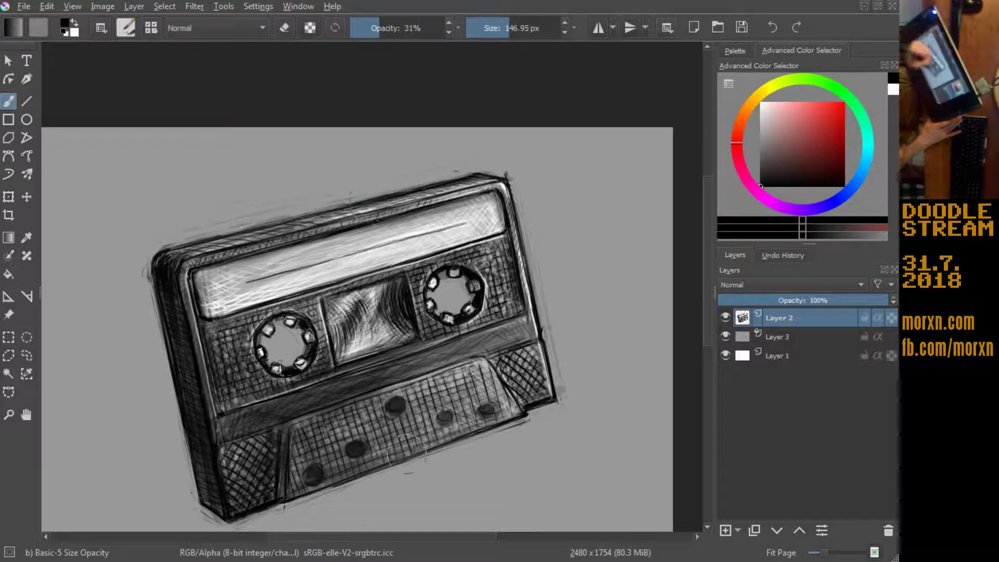
Step: Darken hatching inside the tape window's right side, then shrink the brush further
{"action": "mouse_move", "coordinate": [439, 299]}
{"action": "left_mouse_down"}
{"action": "mouse_move", "coordinate": [476, 314]}
{"action": "mouse_move", "coordinate": [513, 234]}
{"action": "mouse_move", "coordinate": [509, 243]}
{"action": "left_mouse_up"}
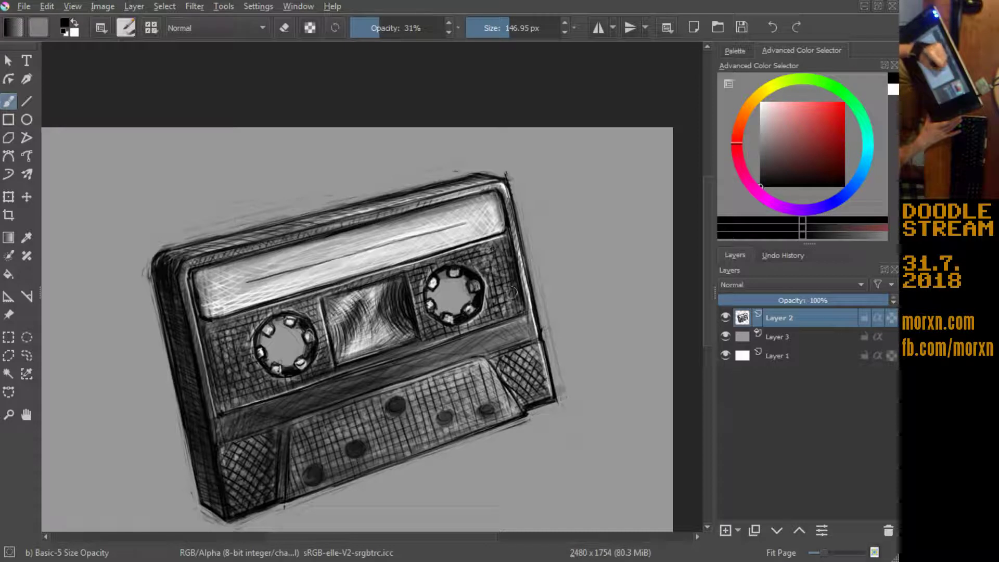
{"action": "left_click_drag", "start_coordinate": [417, 310], "coordinate": [395, 287]}
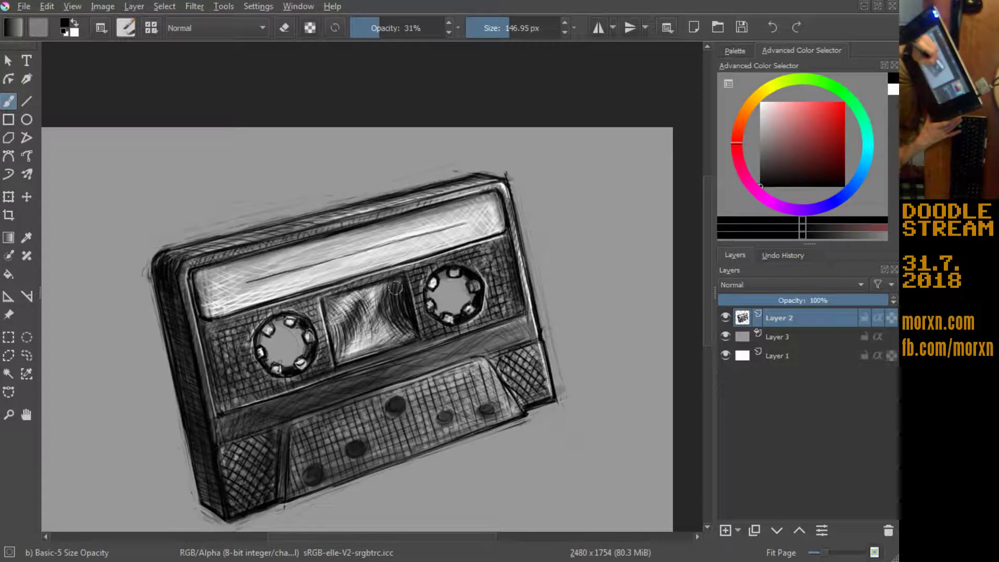
{"action": "mouse_move", "coordinate": [396, 328]}
{"action": "left_mouse_down"}
{"action": "mouse_move", "coordinate": [390, 302]}
{"action": "mouse_move", "coordinate": [346, 296]}
{"action": "mouse_move", "coordinate": [372, 292]}
{"action": "mouse_move", "coordinate": [359, 312]}
{"action": "left_mouse_up"}
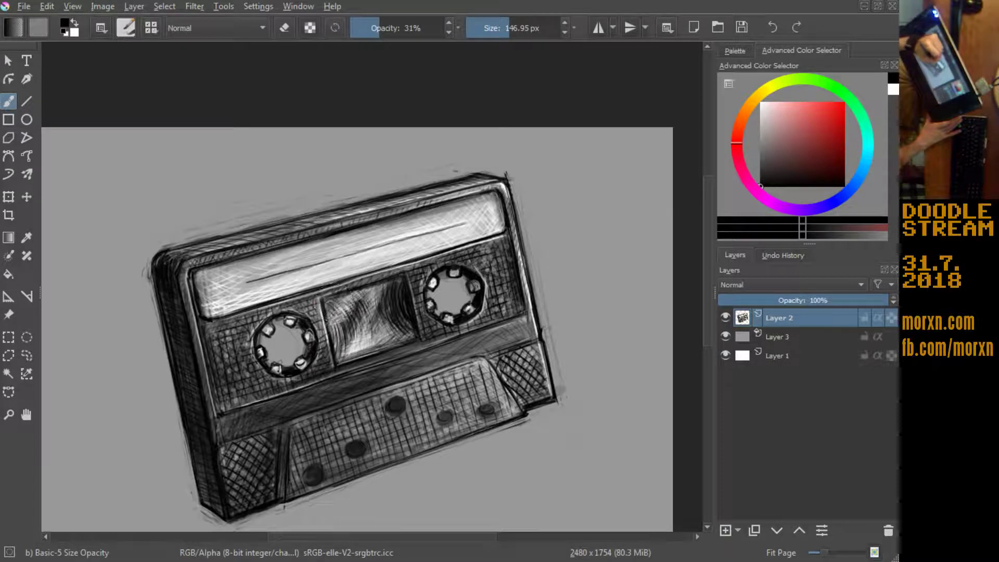
{"action": "left_click_drag", "start_coordinate": [414, 278], "coordinate": [401, 313]}
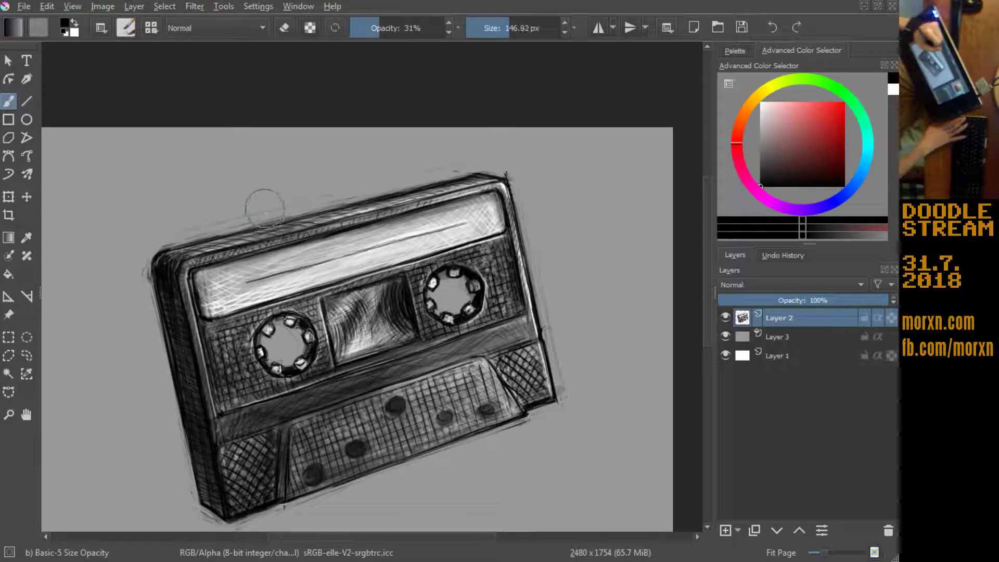
{"action": "left_click_drag", "start_coordinate": [238, 204], "coordinate": [265, 208]}
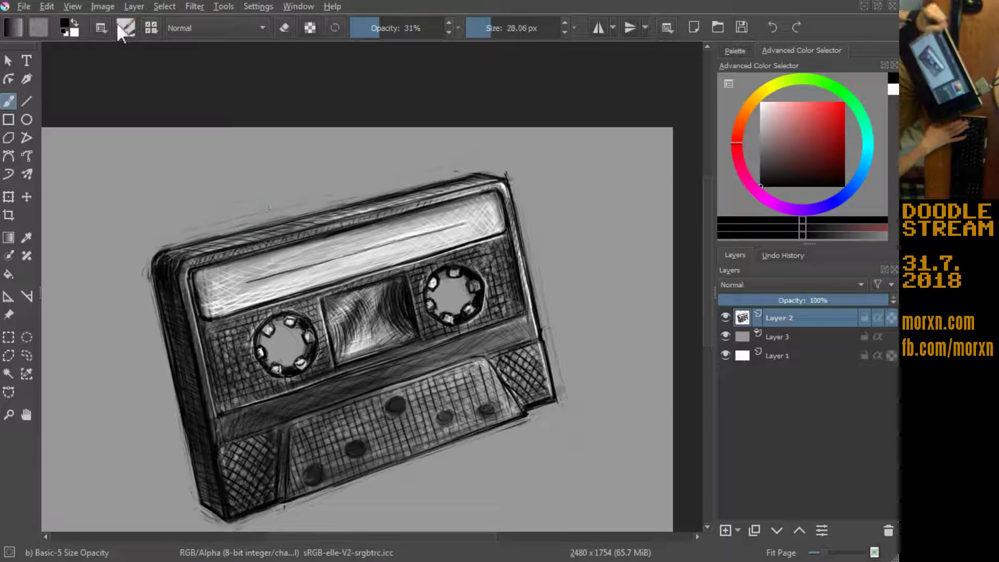
Step: Switch to white, zoom in to 67% and rotate the view onto the cassette's edge
{"action": "left_click", "coordinate": [75, 22]}
{"action": "key", "text": "plus"}
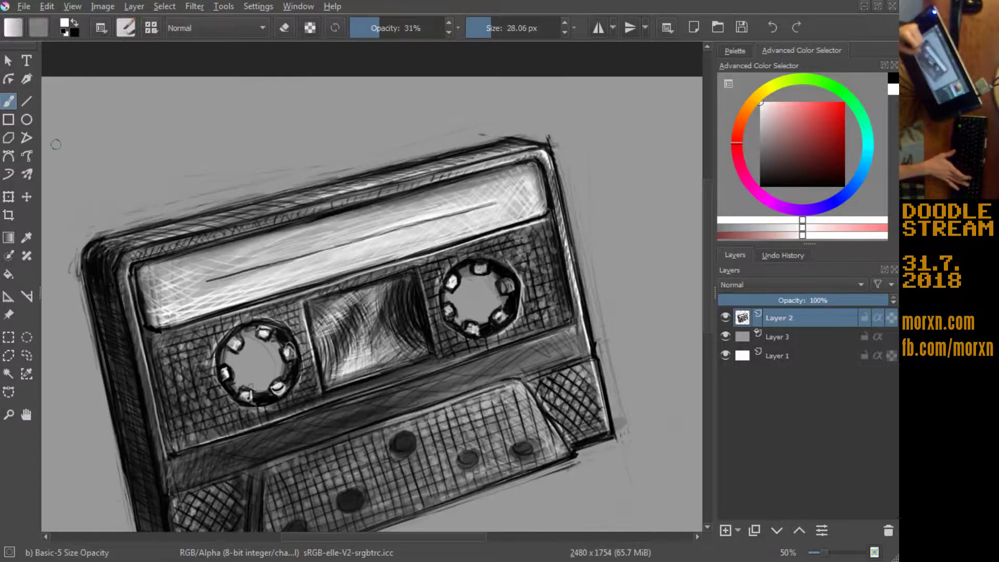
{"action": "left_click_drag", "start_coordinate": [196, 178], "coordinate": [301, 249]}
{"action": "key", "text": "plus"}
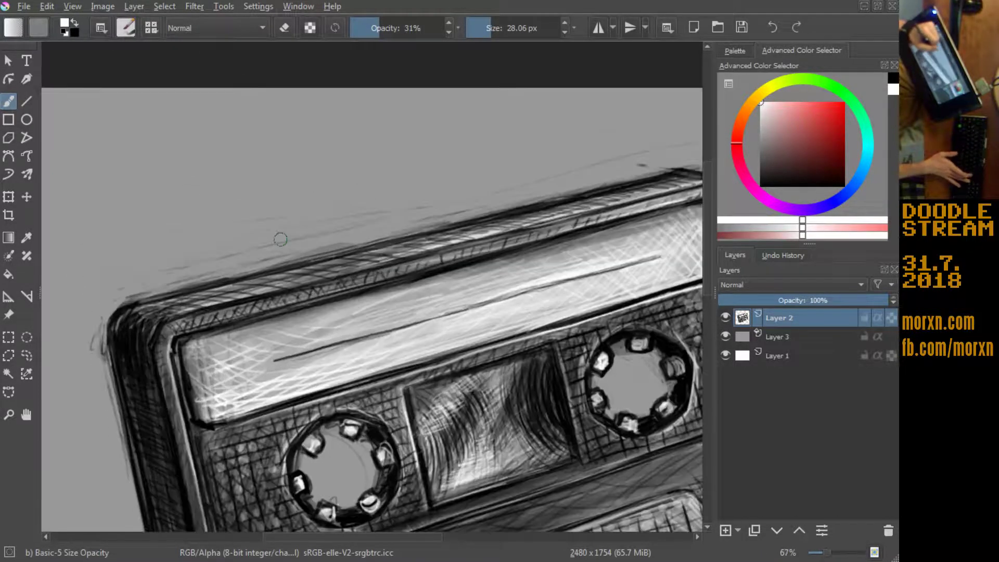
{"action": "left_click_drag", "start_coordinate": [286, 194], "coordinate": [202, 180]}
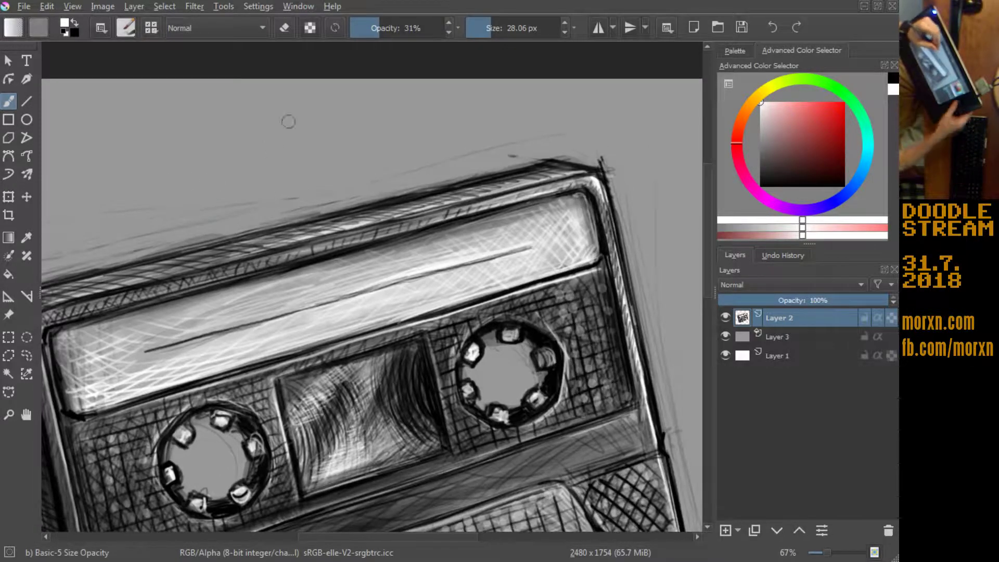
{"action": "mouse_move", "coordinate": [308, 145]}
{"action": "left_mouse_down"}
{"action": "mouse_move", "coordinate": [394, 100]}
{"action": "mouse_move", "coordinate": [486, 149]}
{"action": "left_mouse_up"}
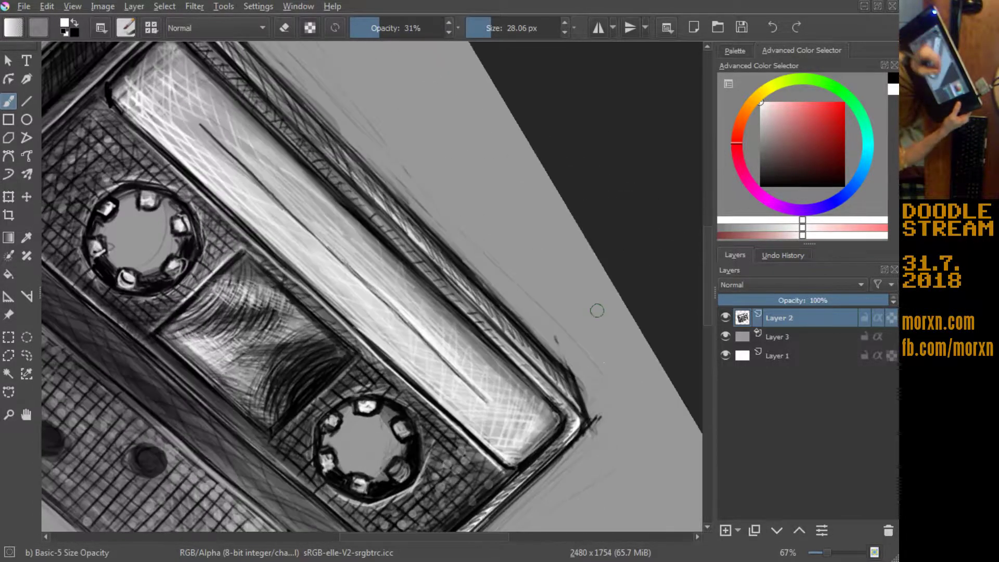
Step: Add white highlight strokes along the cassette's lower-right edge
{"action": "left_click_drag", "start_coordinate": [569, 379], "coordinate": [577, 405]}
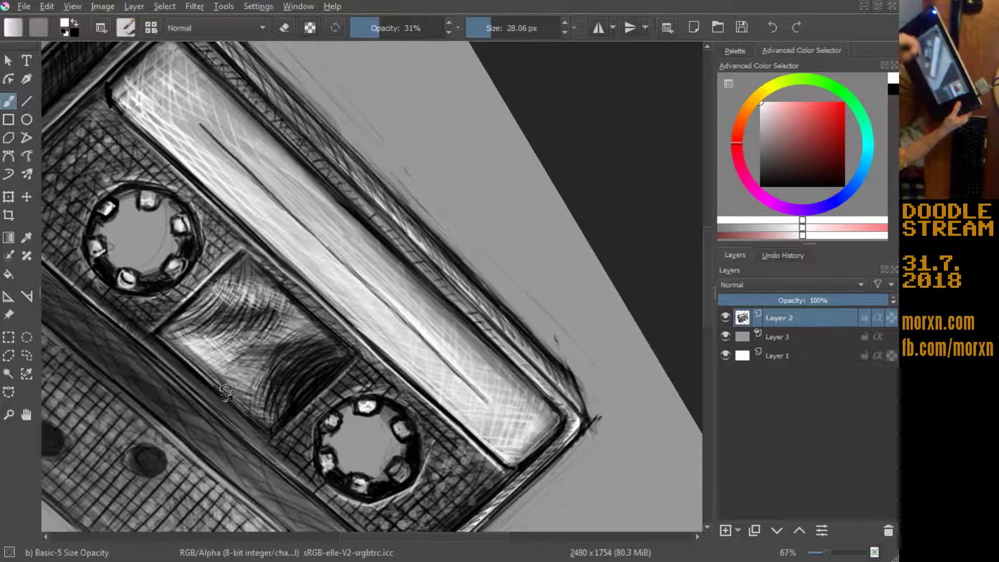
{"action": "mouse_move", "coordinate": [561, 372]}
{"action": "left_mouse_down"}
{"action": "mouse_move", "coordinate": [317, 237]}
{"action": "mouse_move", "coordinate": [298, 370]}
{"action": "mouse_move", "coordinate": [303, 312]}
{"action": "left_mouse_up"}
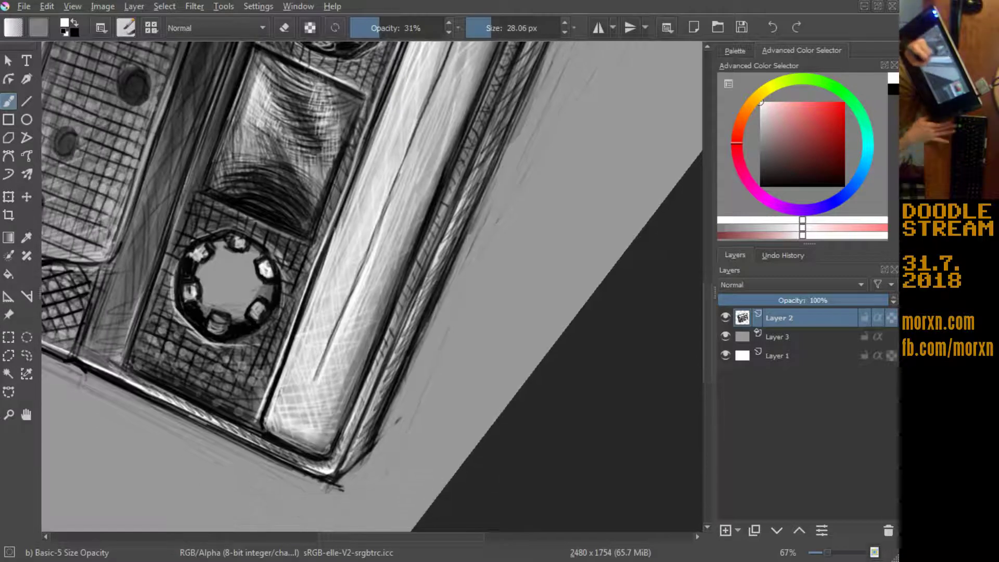
{"action": "left_click_drag", "start_coordinate": [370, 412], "coordinate": [341, 468]}
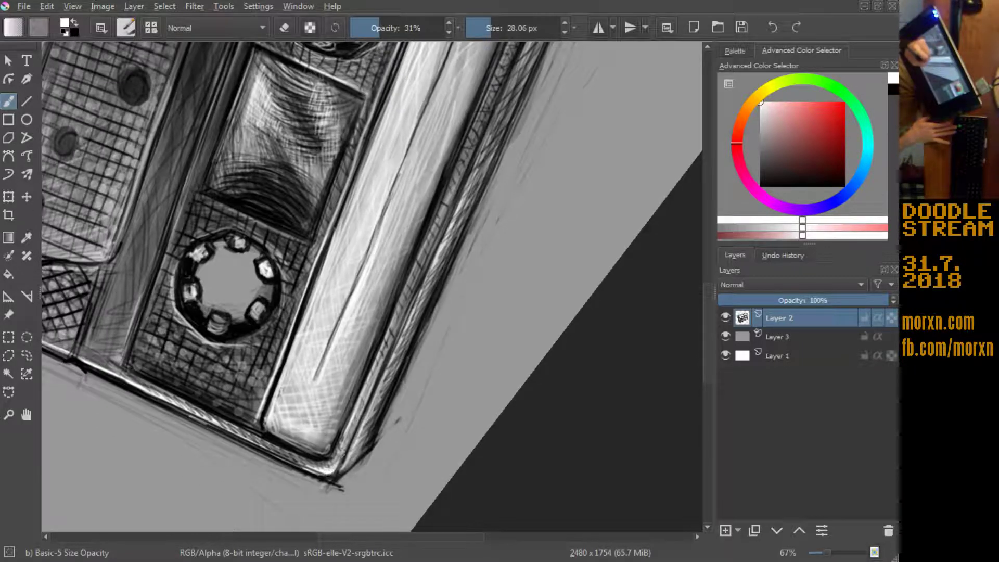
{"action": "key", "text": "e"}
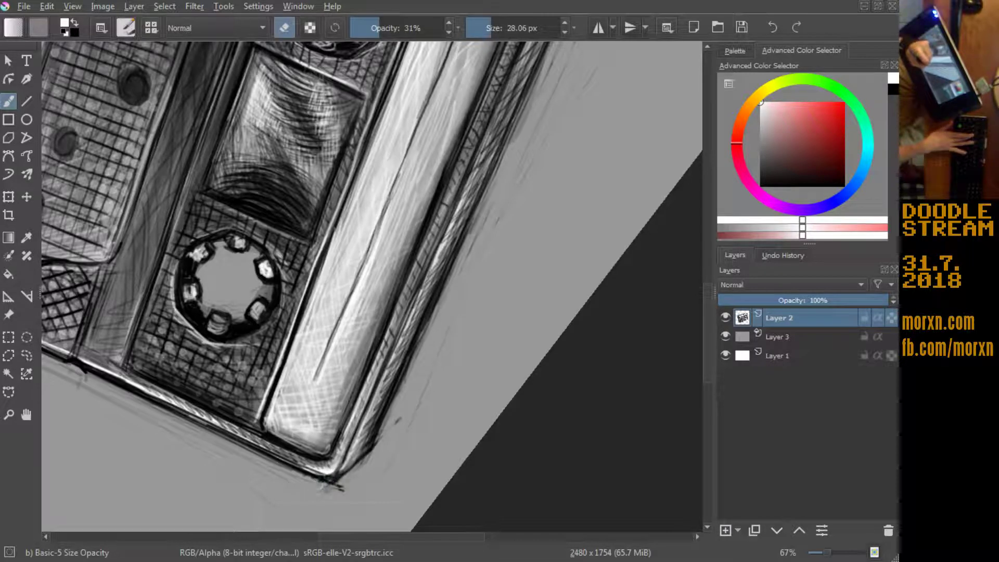
{"action": "key", "text": "e"}
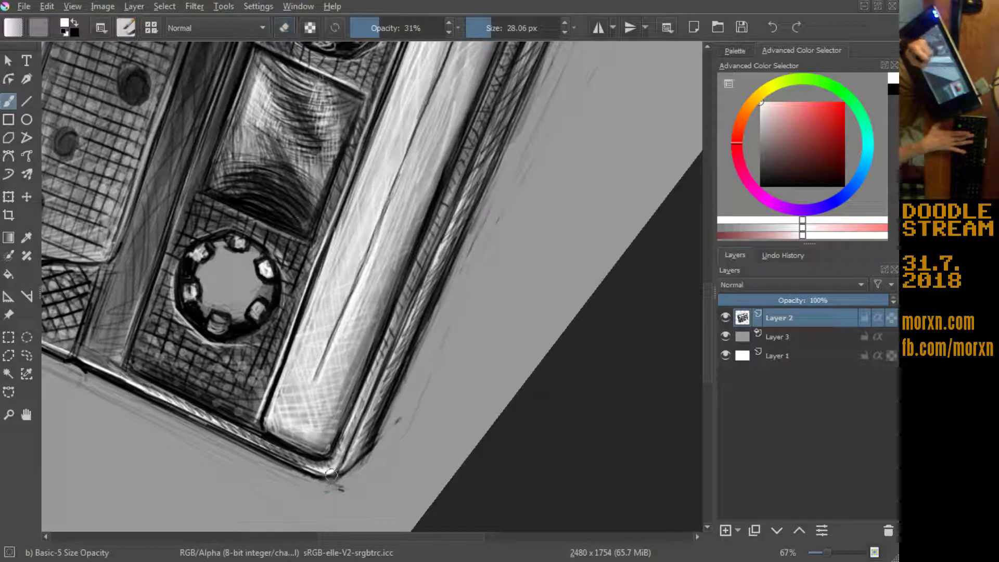
{"action": "left_click_drag", "start_coordinate": [349, 440], "coordinate": [341, 458]}
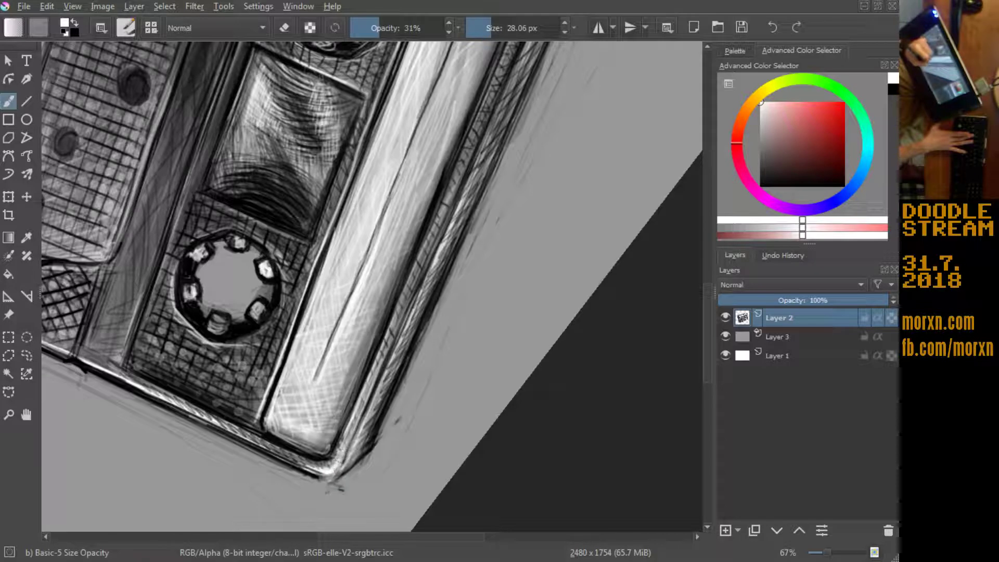
{"action": "mouse_move", "coordinate": [364, 411]}
{"action": "left_mouse_down"}
{"action": "mouse_move", "coordinate": [344, 452]}
{"action": "mouse_move", "coordinate": [356, 422]}
{"action": "left_mouse_up"}
Step: Build up light hatching along the cassette's right edge
{"action": "left_click_drag", "start_coordinate": [381, 362], "coordinate": [371, 411]}
{"action": "left_click_drag", "start_coordinate": [388, 369], "coordinate": [372, 395]}
{"action": "left_click_drag", "start_coordinate": [398, 338], "coordinate": [377, 382]}
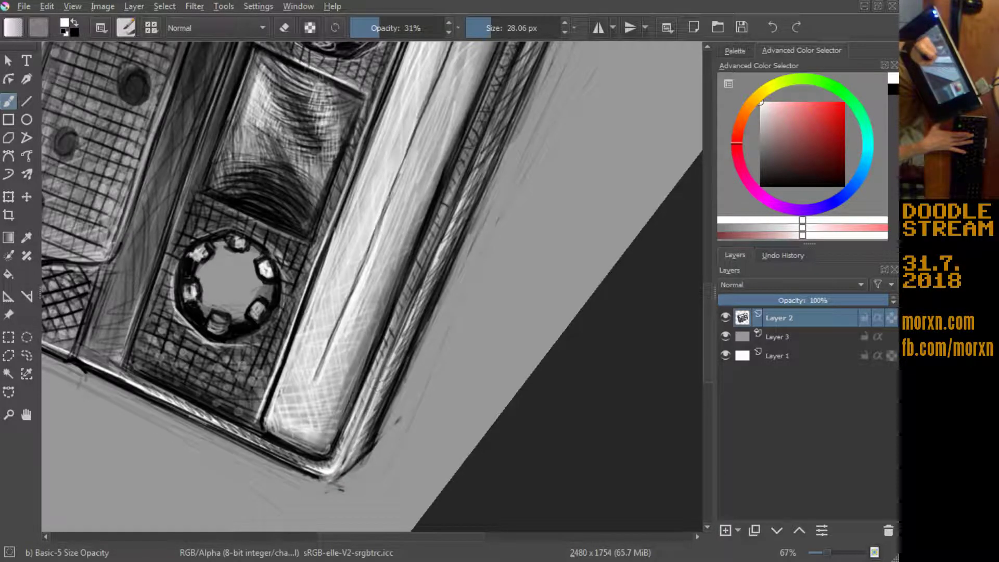
{"action": "left_click_drag", "start_coordinate": [424, 274], "coordinate": [395, 353]}
{"action": "left_click_drag", "start_coordinate": [437, 247], "coordinate": [403, 323]}
{"action": "left_click_drag", "start_coordinate": [458, 203], "coordinate": [445, 231]}
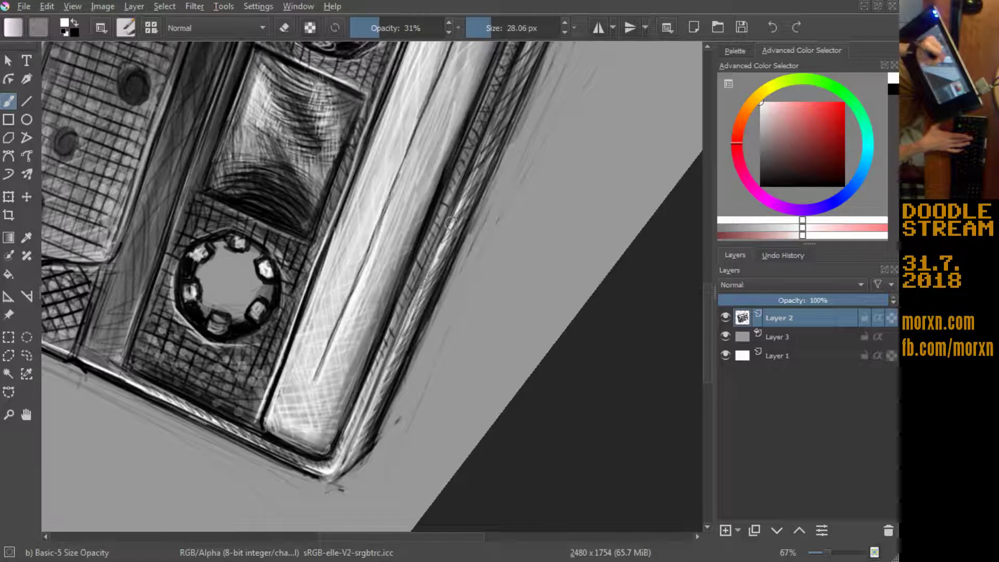
{"action": "left_click_drag", "start_coordinate": [471, 170], "coordinate": [439, 242]}
{"action": "left_click_drag", "start_coordinate": [468, 148], "coordinate": [456, 161]}
{"action": "mouse_move", "coordinate": [420, 205]}
{"action": "left_mouse_down"}
{"action": "mouse_move", "coordinate": [420, 237]}
{"action": "mouse_move", "coordinate": [316, 408]}
{"action": "mouse_move", "coordinate": [343, 452]}
{"action": "left_mouse_up"}
Step: Extend the light hatching up to the top corner, then pan and zoom out to review
{"action": "left_click_drag", "start_coordinate": [380, 368], "coordinate": [358, 422]}
{"action": "left_click_drag", "start_coordinate": [389, 336], "coordinate": [363, 405]}
{"action": "left_click_drag", "start_coordinate": [403, 309], "coordinate": [367, 397]}
{"action": "left_click_drag", "start_coordinate": [426, 266], "coordinate": [388, 354]}
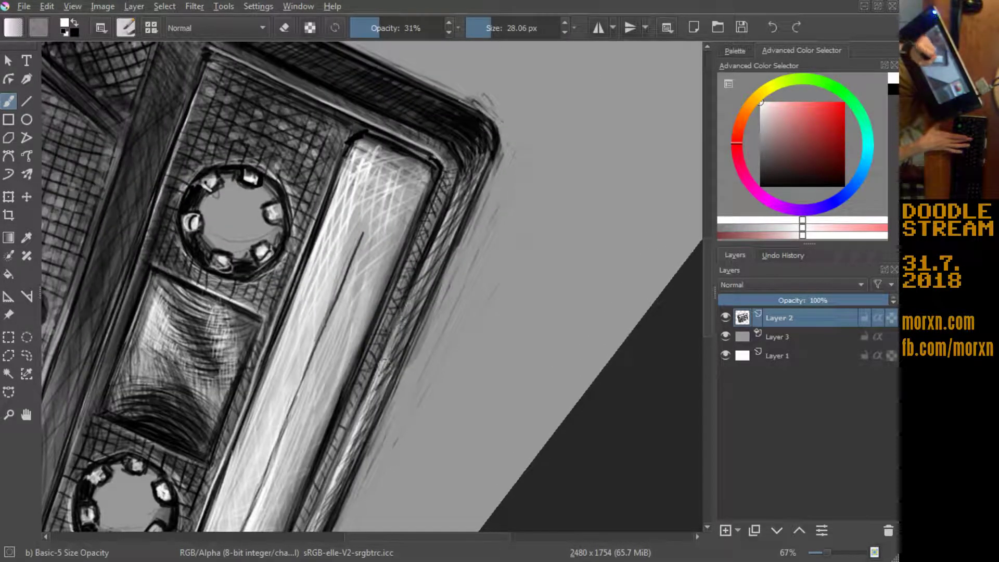
{"action": "left_click_drag", "start_coordinate": [419, 288], "coordinate": [379, 370]}
{"action": "mouse_move", "coordinate": [439, 237]}
{"action": "left_mouse_down"}
{"action": "mouse_move", "coordinate": [401, 322]}
{"action": "mouse_move", "coordinate": [404, 315]}
{"action": "left_mouse_up"}
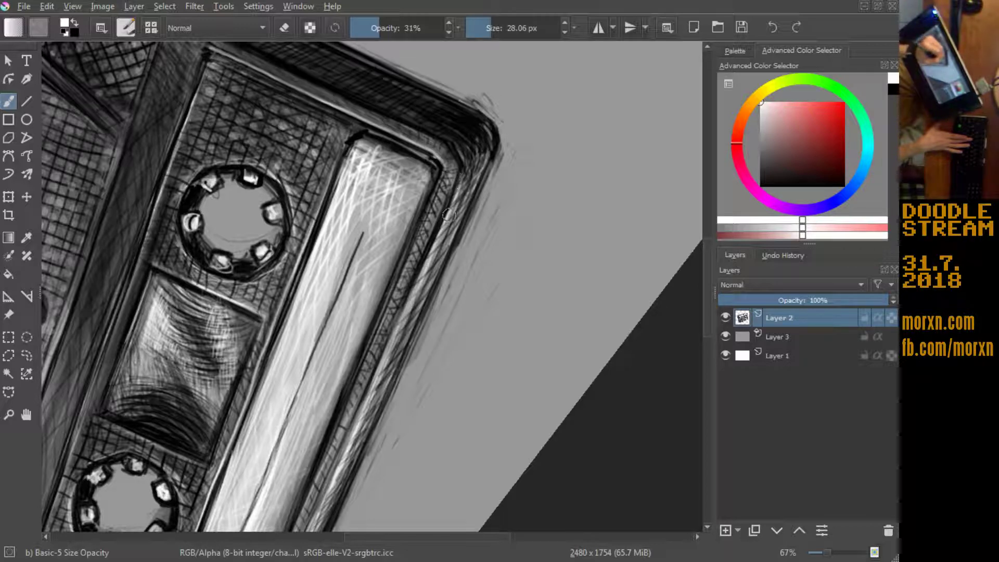
{"action": "left_click_drag", "start_coordinate": [461, 203], "coordinate": [429, 284]}
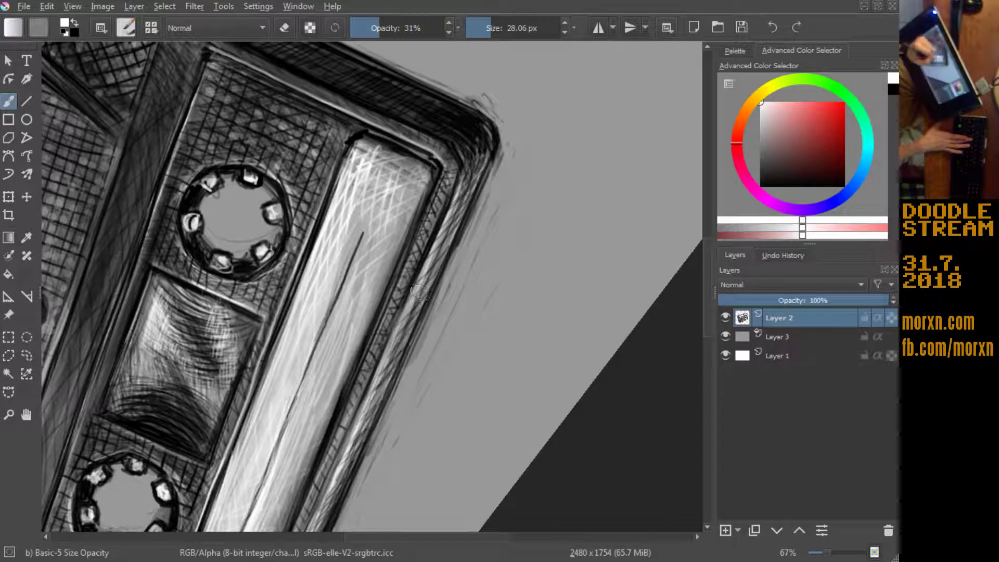
{"action": "left_click_drag", "start_coordinate": [290, 352], "coordinate": [363, 159]}
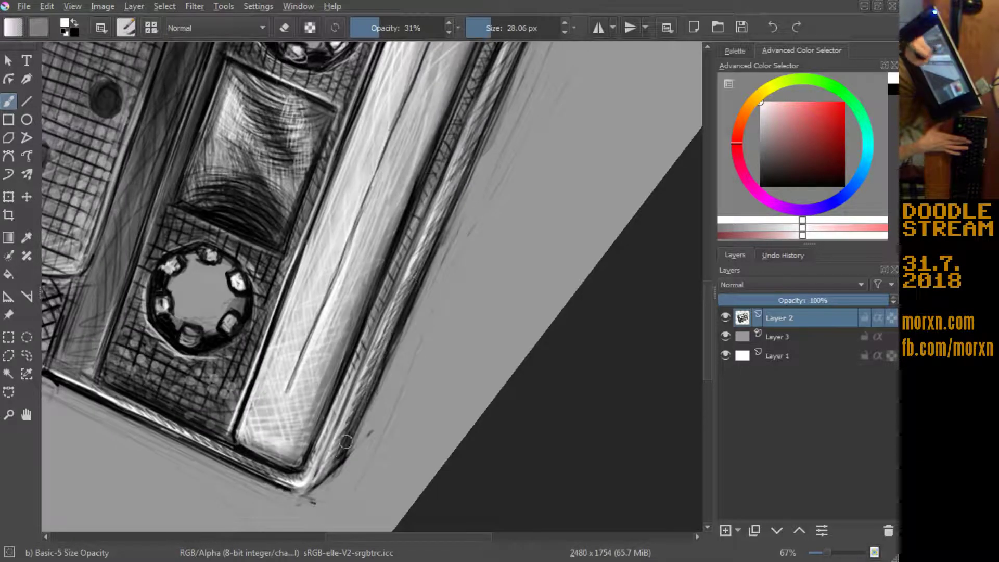
{"action": "left_click_drag", "start_coordinate": [238, 216], "coordinate": [180, 383]}
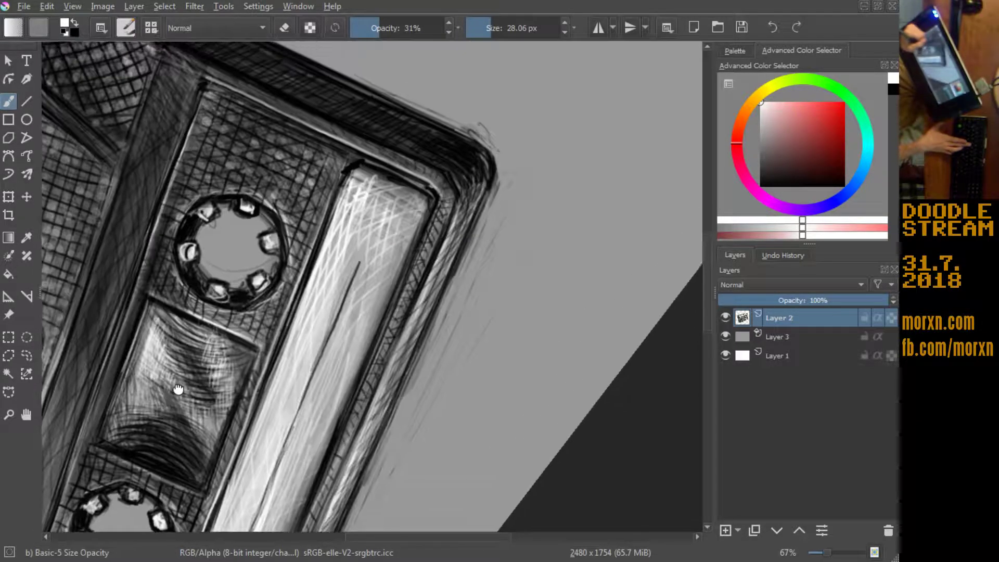
{"action": "key", "text": "minus"}
{"action": "key", "text": "minus"}
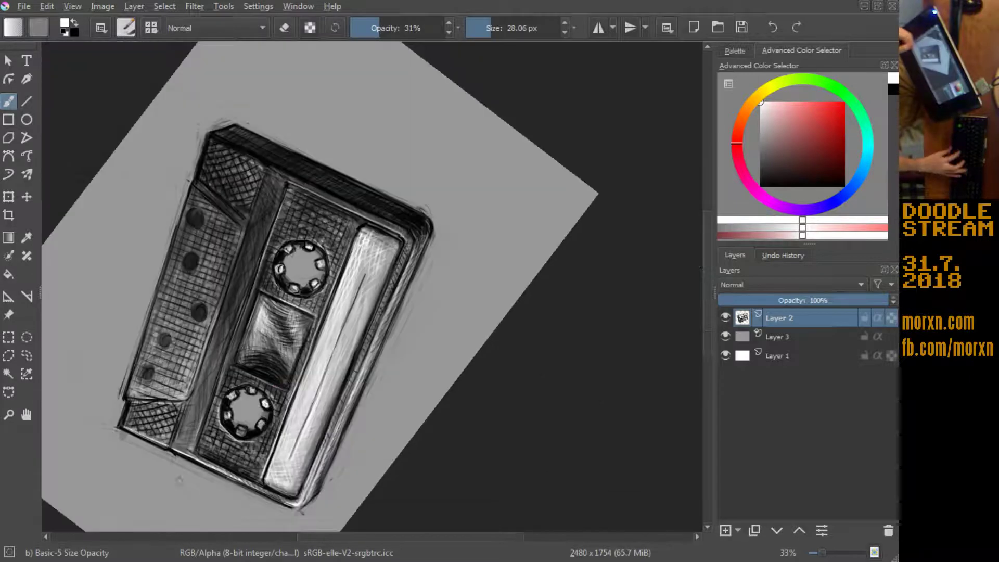
Step: Hatch light white strokes along the lower-left edge of the label strip
{"action": "left_click_drag", "start_coordinate": [227, 432], "coordinate": [246, 409]}
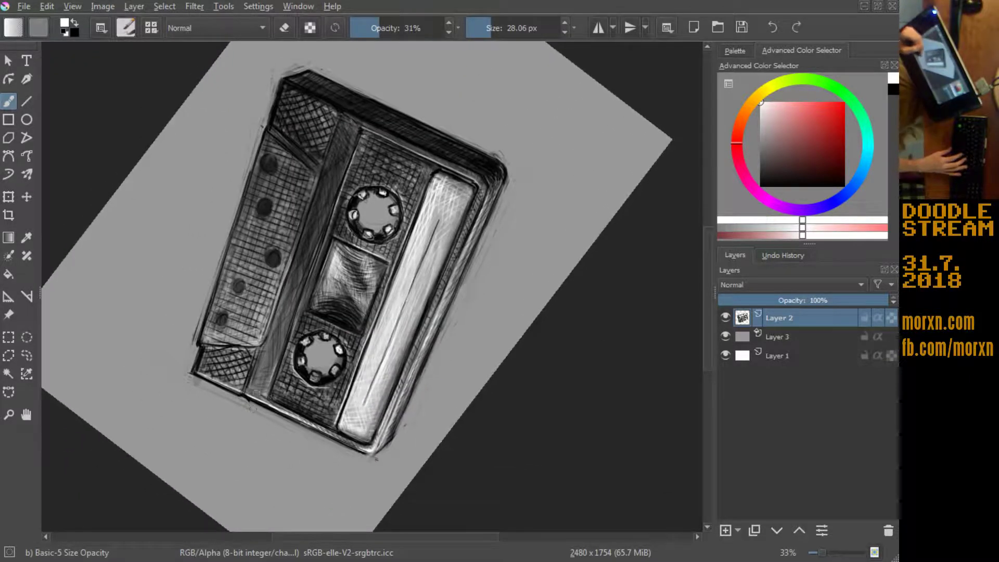
{"action": "key", "text": "plus"}
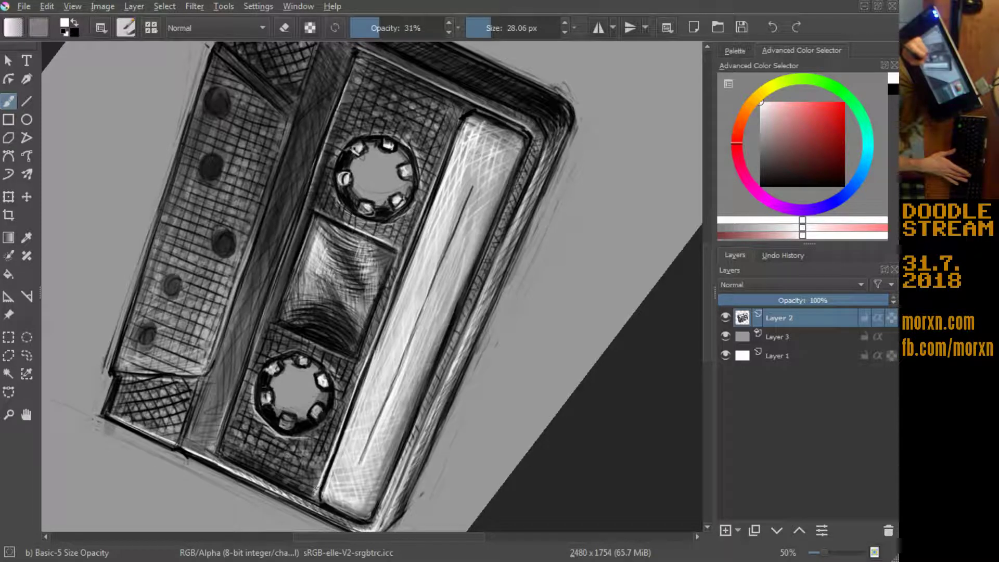
{"action": "left_click_drag", "start_coordinate": [325, 466], "coordinate": [357, 388]}
{"action": "left_click_drag", "start_coordinate": [335, 439], "coordinate": [356, 385]}
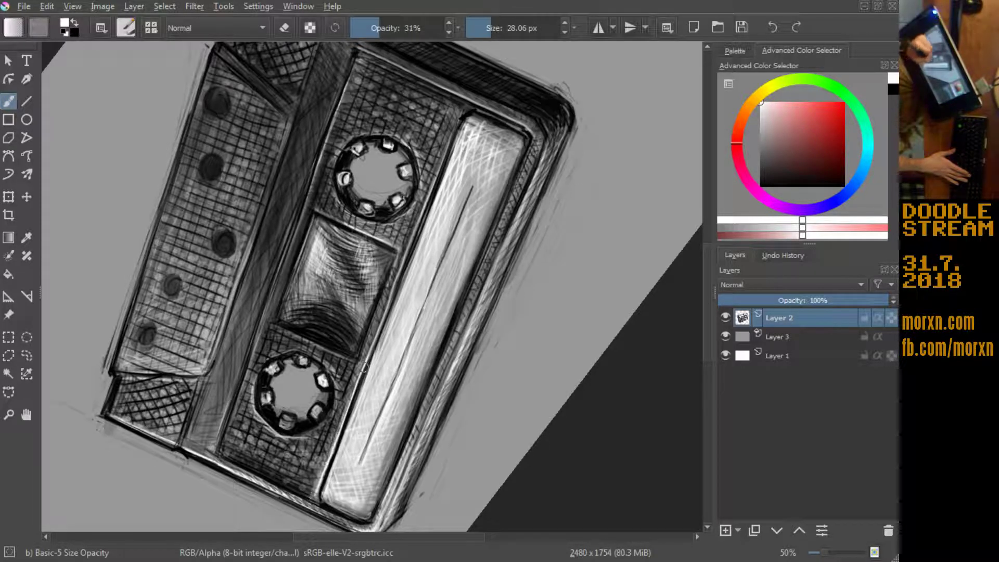
{"action": "left_click_drag", "start_coordinate": [344, 421], "coordinate": [382, 323]}
Step: Extend the white hatching up the label's left edge, then rotate the cassette horizontal
{"action": "left_click_drag", "start_coordinate": [367, 359], "coordinate": [421, 234]}
{"action": "left_click_drag", "start_coordinate": [396, 284], "coordinate": [452, 143]}
{"action": "left_click_drag", "start_coordinate": [426, 209], "coordinate": [456, 134]}
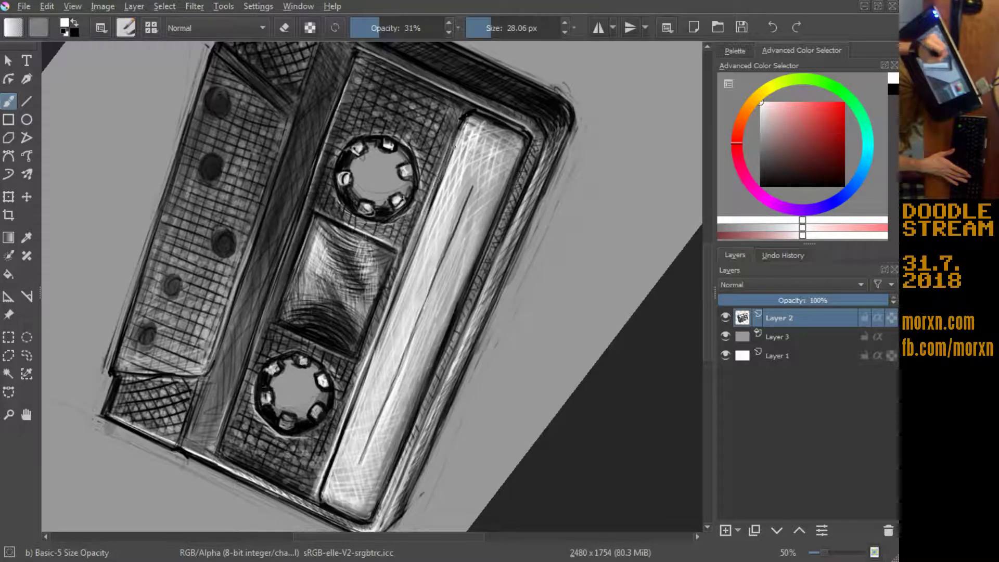
{"action": "left_click_drag", "start_coordinate": [442, 171], "coordinate": [465, 107]}
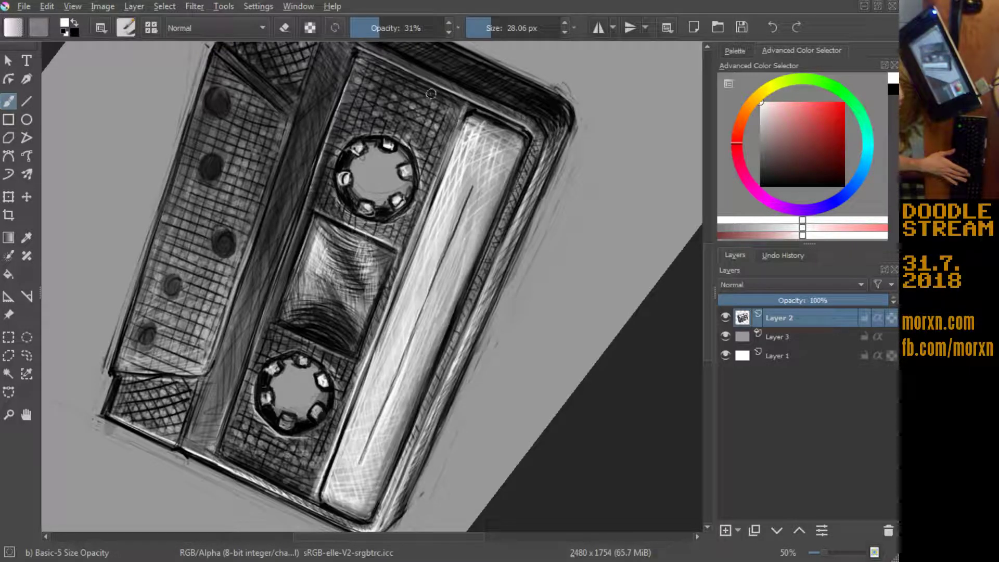
{"action": "mouse_move", "coordinate": [430, 94]}
{"action": "left_mouse_down"}
{"action": "mouse_move", "coordinate": [238, 446]}
{"action": "mouse_move", "coordinate": [351, 368]}
{"action": "left_mouse_up"}
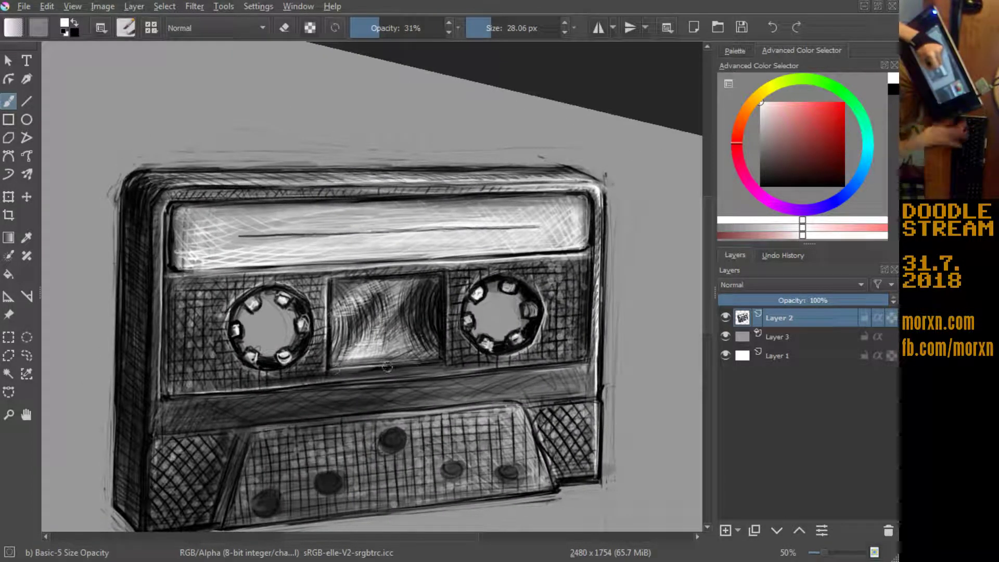
Step: With a smaller brush, hatch light strokes under the centre tape window
{"action": "key", "text": "bracketleft"}
{"action": "key", "text": "bracketleft"}
{"action": "key", "text": "bracketleft"}
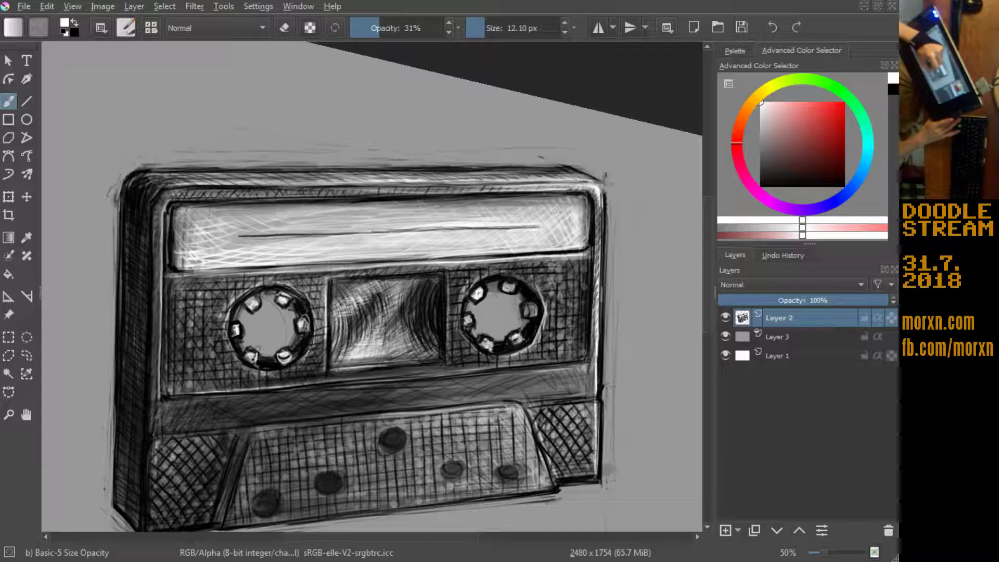
{"action": "left_click_drag", "start_coordinate": [377, 366], "coordinate": [431, 366]}
{"action": "left_click_drag", "start_coordinate": [344, 370], "coordinate": [408, 368]}
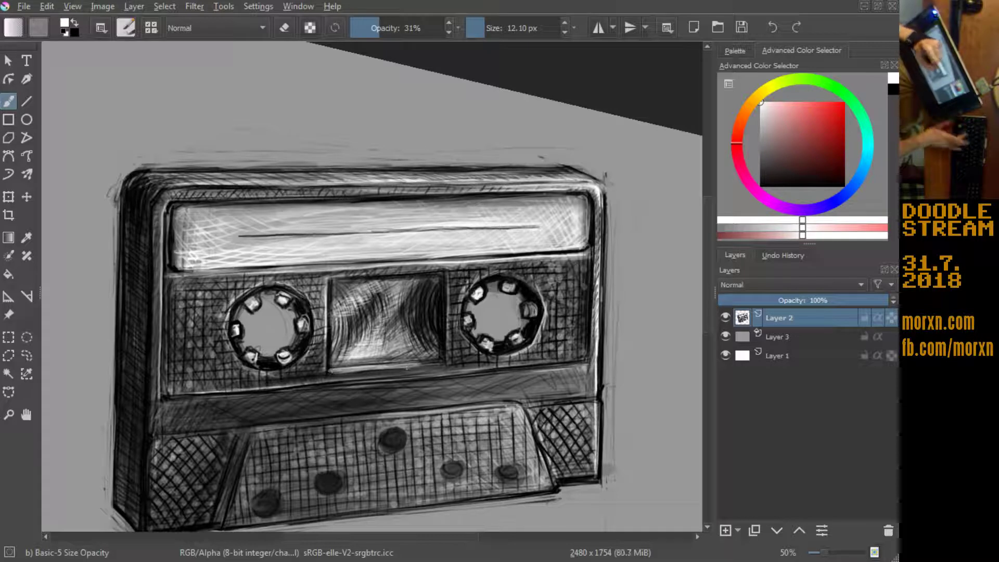
Step: Add dark accents beside the left reel and along the centre window's right edge
{"action": "key", "text": "x"}
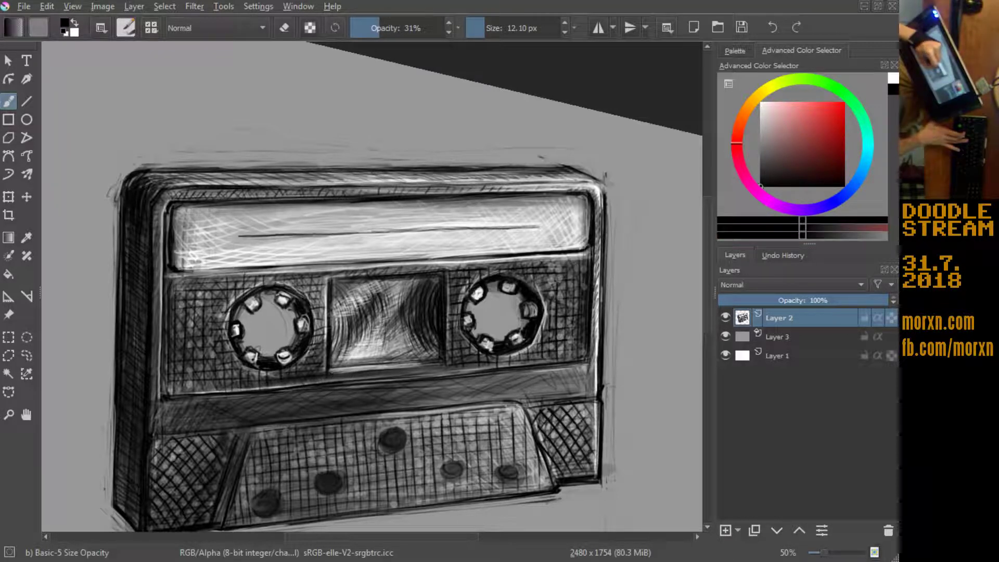
{"action": "key", "text": "x"}
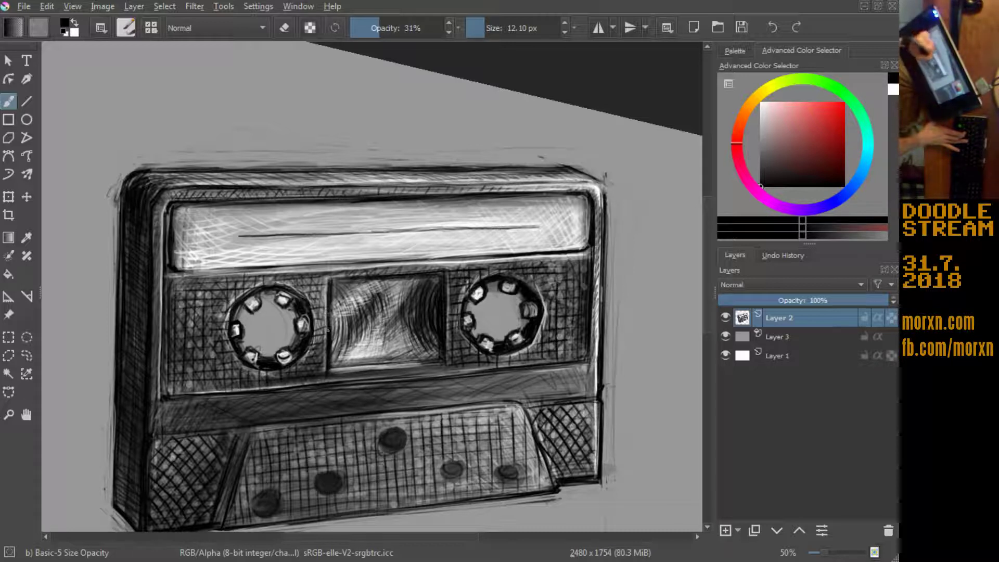
{"action": "left_click_drag", "start_coordinate": [321, 285], "coordinate": [317, 301]}
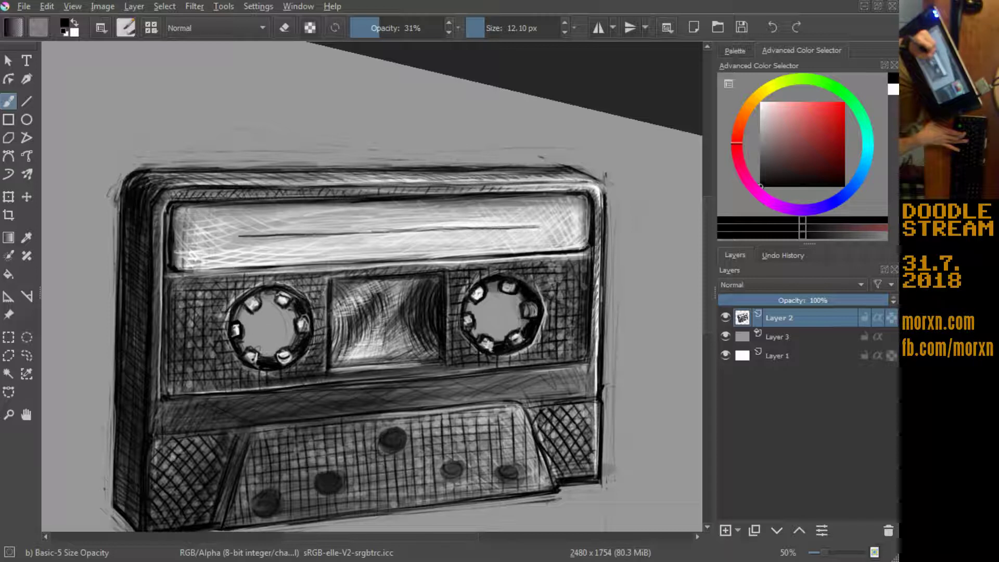
{"action": "key", "text": "x"}
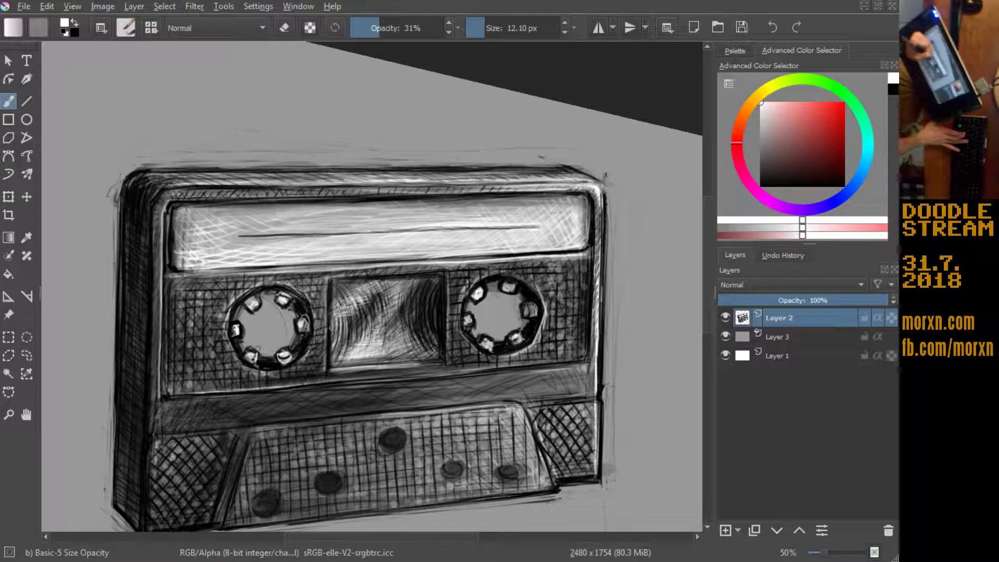
{"action": "left_click_drag", "start_coordinate": [331, 290], "coordinate": [333, 310]}
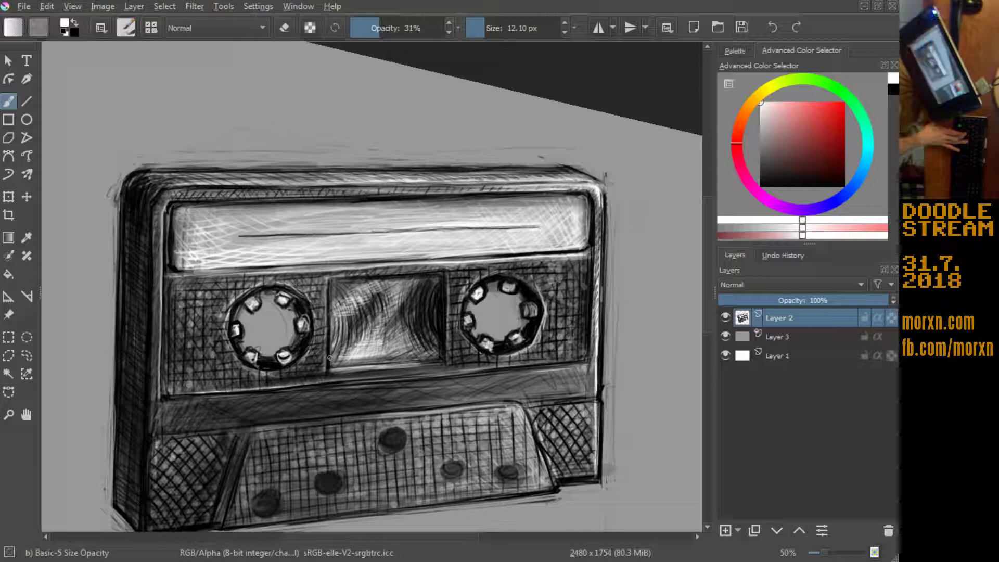
{"action": "key", "text": "x"}
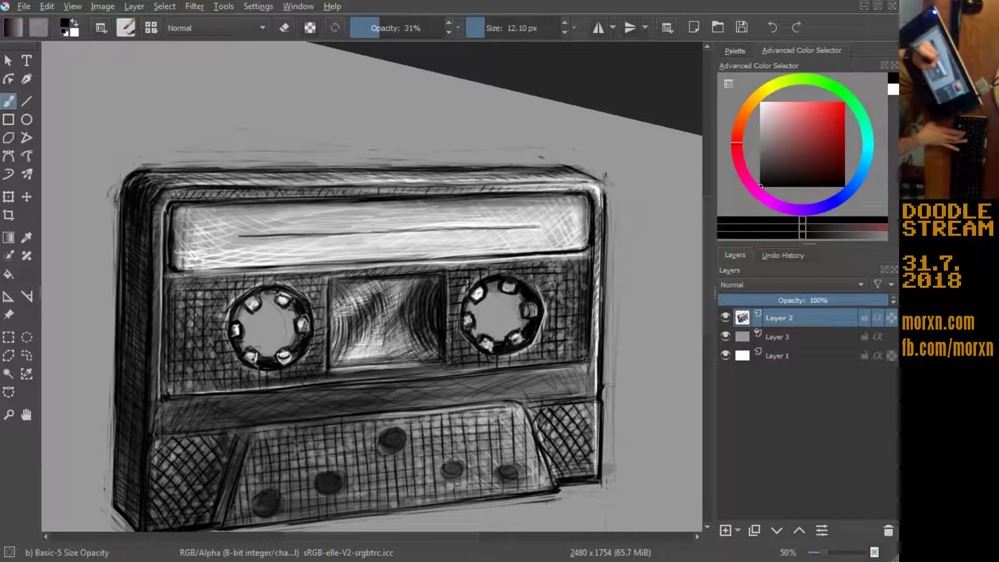
{"action": "key", "text": "x"}
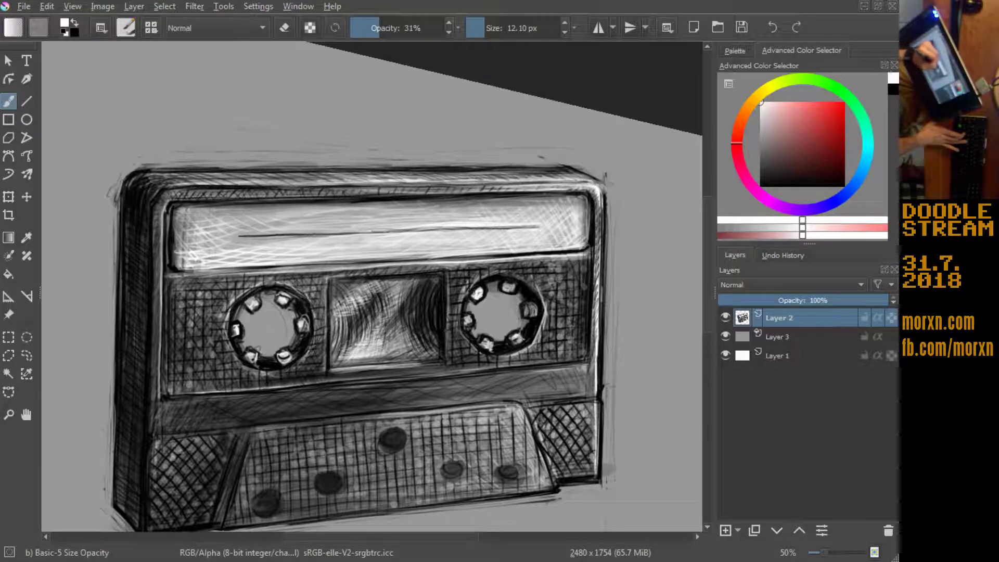
{"action": "key", "text": "x"}
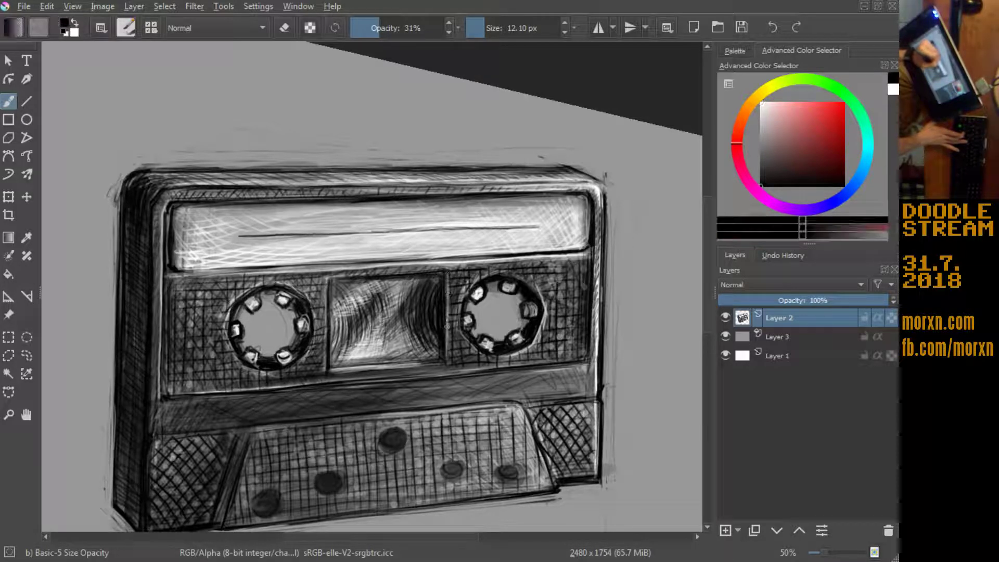
{"action": "mouse_move", "coordinate": [448, 310]}
{"action": "left_mouse_down"}
{"action": "mouse_move", "coordinate": [444, 355]}
{"action": "mouse_move", "coordinate": [445, 338]}
{"action": "left_mouse_up"}
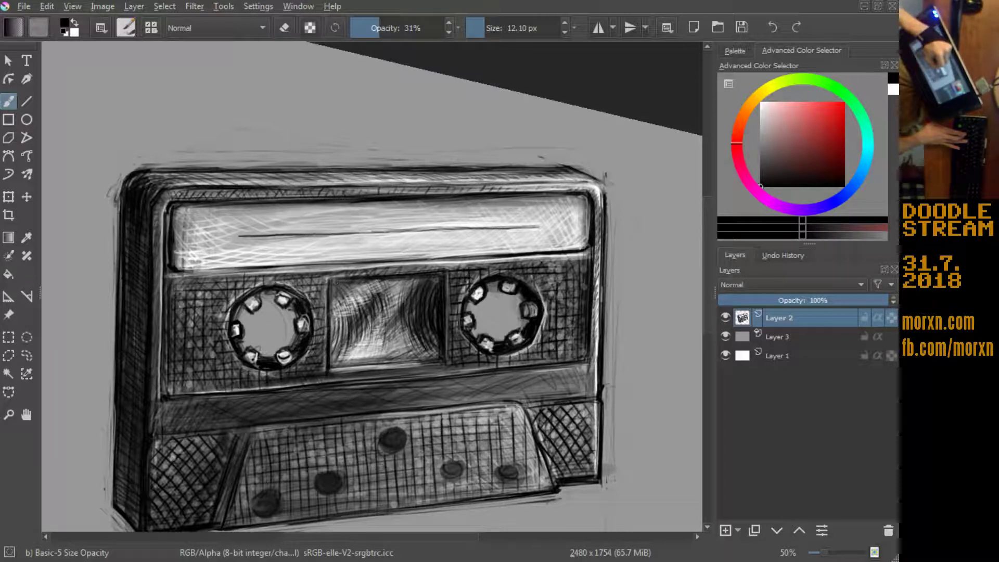
{"action": "key", "text": "x"}
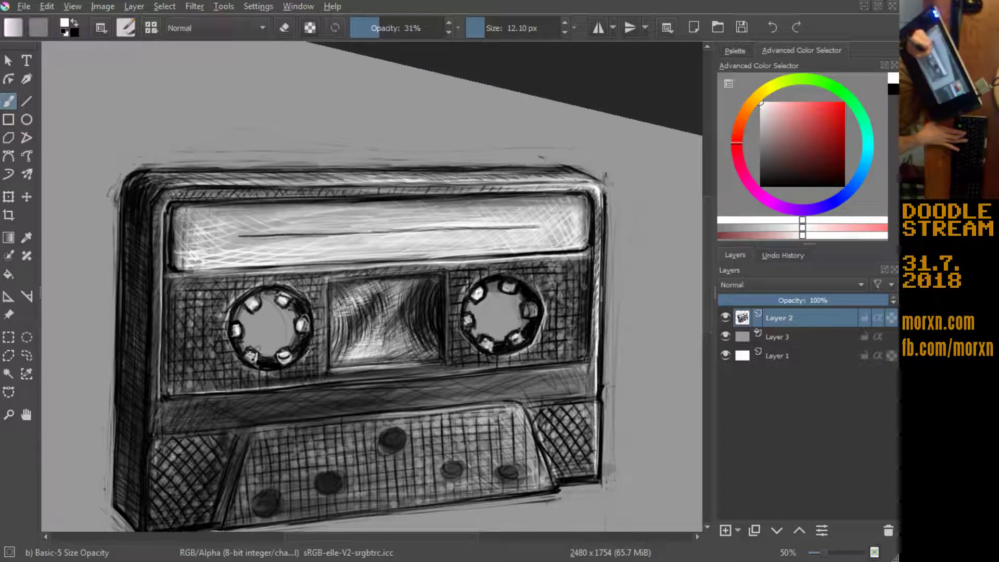
Step: Dab white highlights on the left and right reel teeth, then rotate the view
{"action": "left_click", "coordinate": [252, 355]}
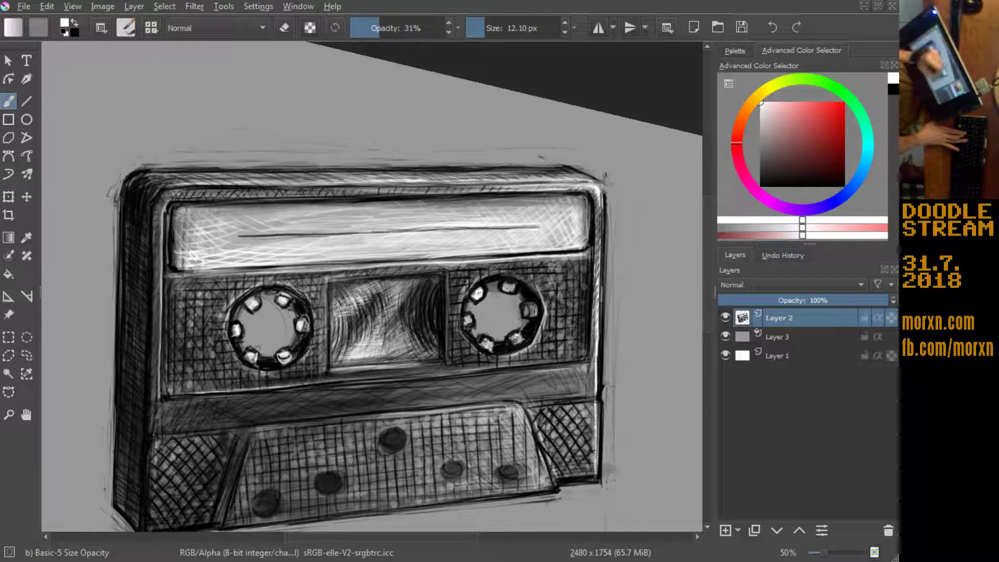
{"action": "left_click_drag", "start_coordinate": [511, 337], "coordinate": [516, 342]}
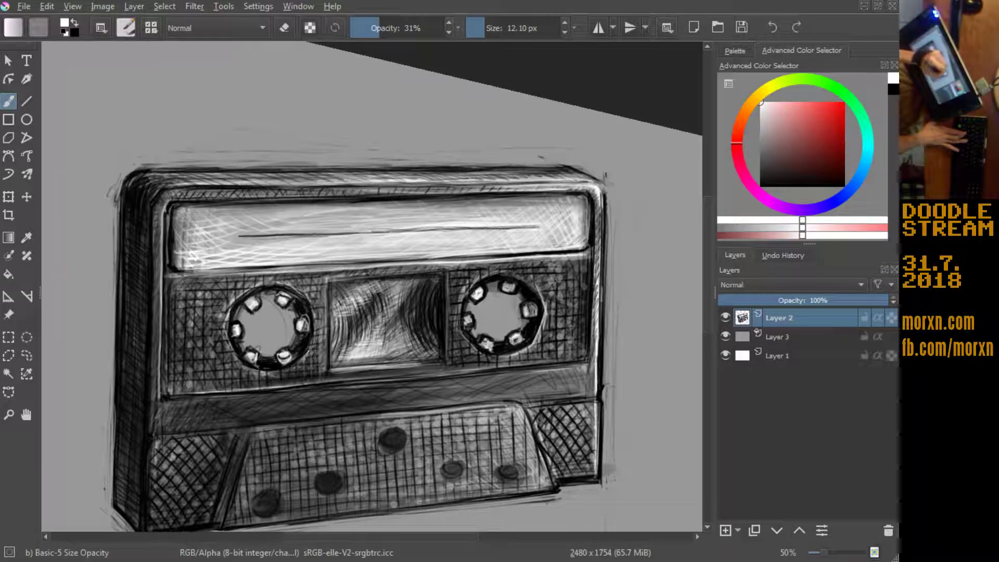
{"action": "mouse_move", "coordinate": [527, 306]}
{"action": "left_mouse_down"}
{"action": "mouse_move", "coordinate": [530, 315]}
{"action": "mouse_move", "coordinate": [512, 291]}
{"action": "left_mouse_up"}
{"action": "left_click", "coordinate": [530, 313]}
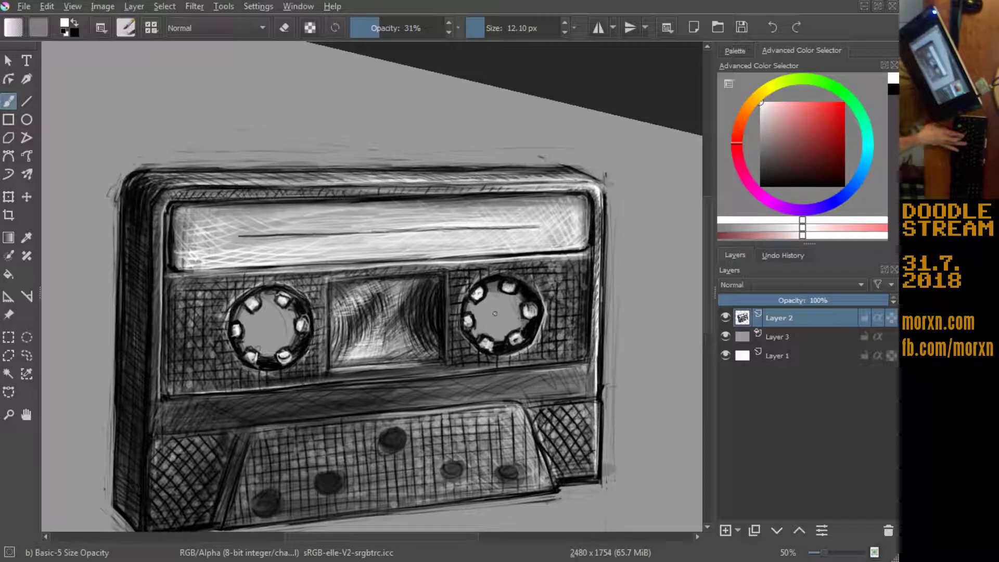
{"action": "mouse_move", "coordinate": [495, 313]}
{"action": "left_mouse_down"}
{"action": "mouse_move", "coordinate": [194, 281]}
{"action": "mouse_move", "coordinate": [172, 323]}
{"action": "left_mouse_up"}
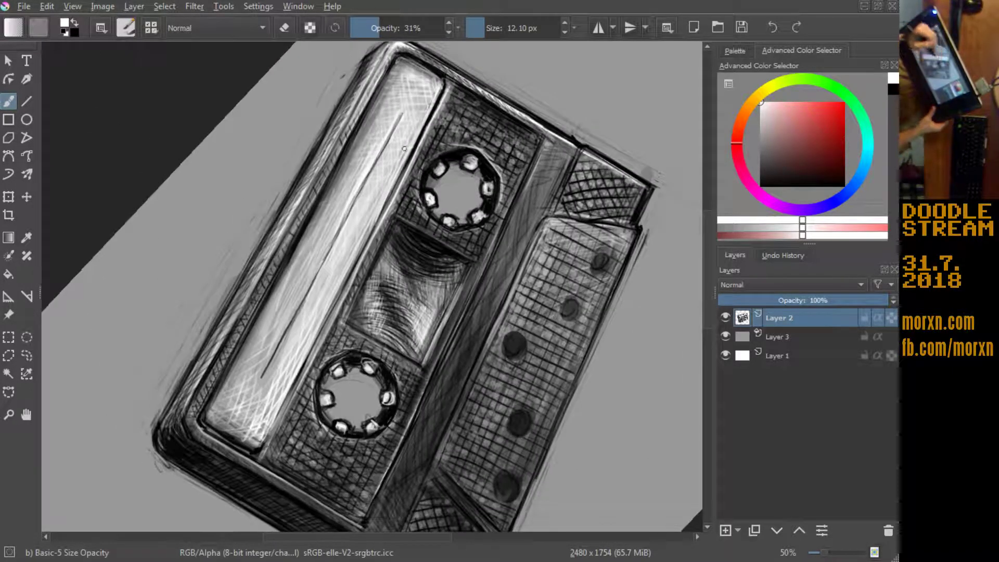
Step: Layer light vertical hatching down the cassette's central edge
{"action": "mouse_move", "coordinate": [267, 156]}
{"action": "left_mouse_down"}
{"action": "mouse_move", "coordinate": [241, 160]}
{"action": "mouse_move", "coordinate": [173, 208]}
{"action": "left_mouse_up"}
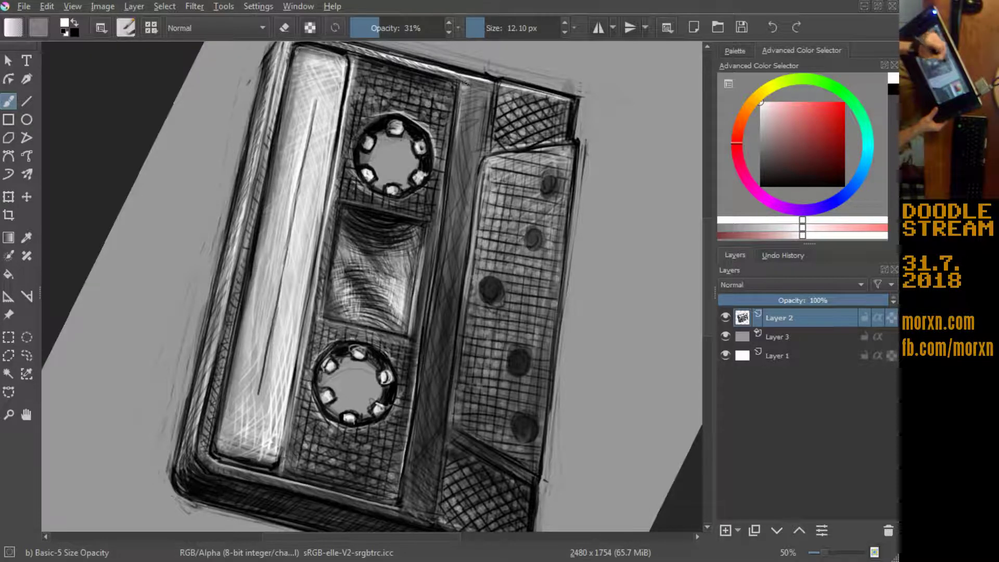
{"action": "left_click_drag", "start_coordinate": [461, 86], "coordinate": [449, 228]}
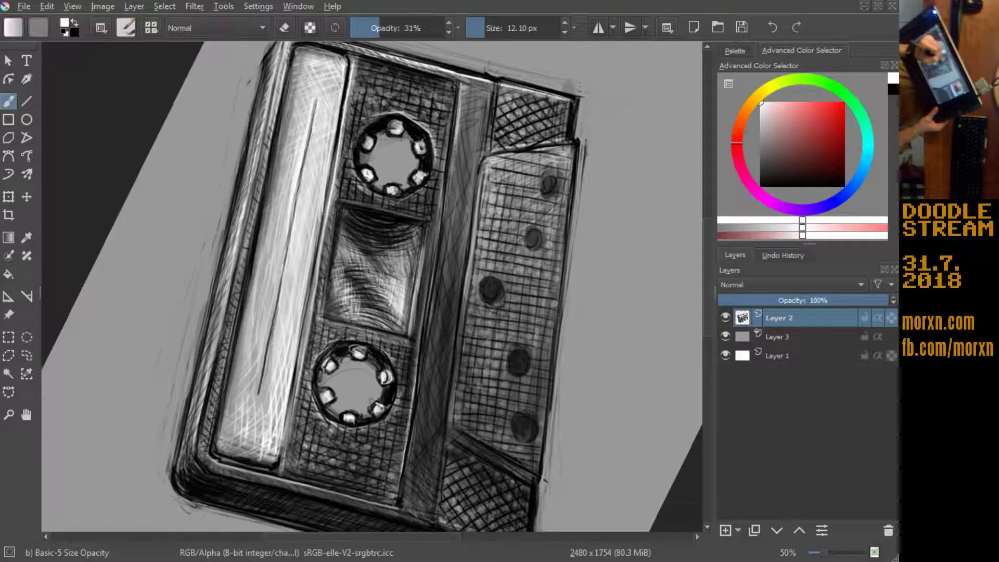
{"action": "left_click_drag", "start_coordinate": [451, 171], "coordinate": [430, 332]}
{"action": "left_click_drag", "start_coordinate": [443, 233], "coordinate": [434, 300]}
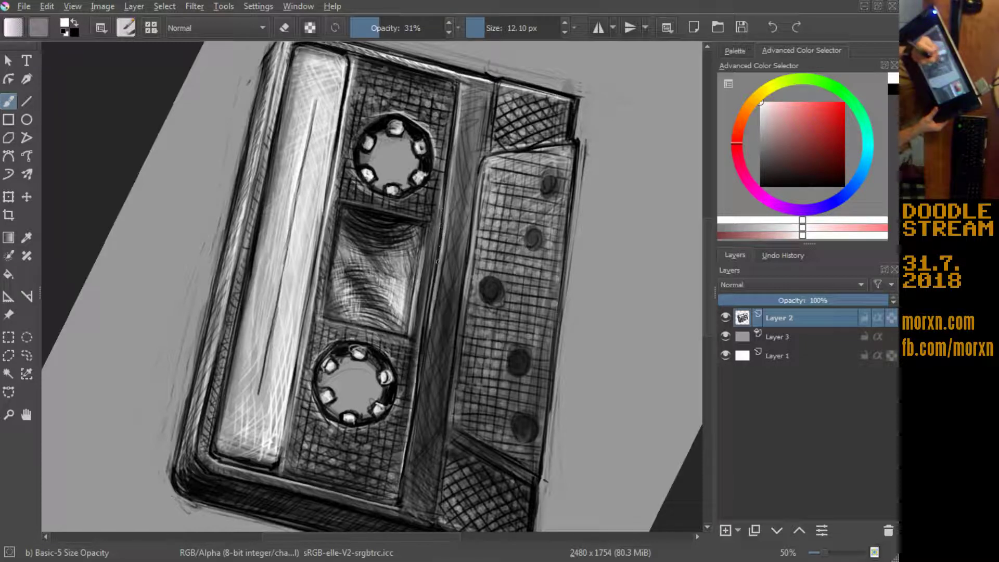
{"action": "left_click_drag", "start_coordinate": [444, 208], "coordinate": [431, 306]}
{"action": "left_click_drag", "start_coordinate": [444, 229], "coordinate": [425, 340]}
{"action": "left_click_drag", "start_coordinate": [432, 296], "coordinate": [417, 391]}
{"action": "left_click_drag", "start_coordinate": [425, 341], "coordinate": [414, 442]}
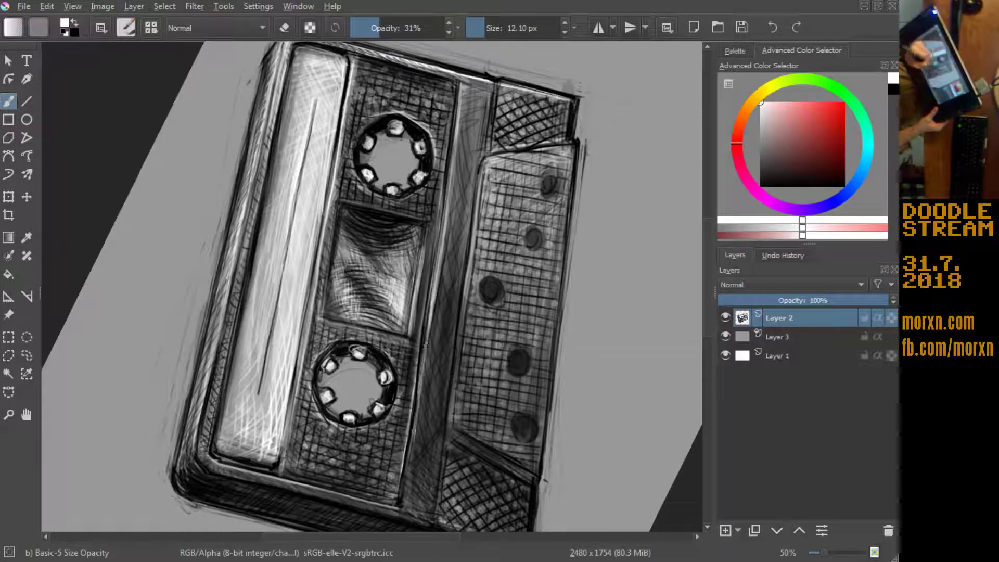
Step: Add more light strokes low and high on the centre edge, then rotate horizontal
{"action": "left_click_drag", "start_coordinate": [427, 318], "coordinate": [408, 491]}
{"action": "left_click_drag", "start_coordinate": [411, 446], "coordinate": [404, 500]}
{"action": "left_click_drag", "start_coordinate": [414, 441], "coordinate": [401, 509]}
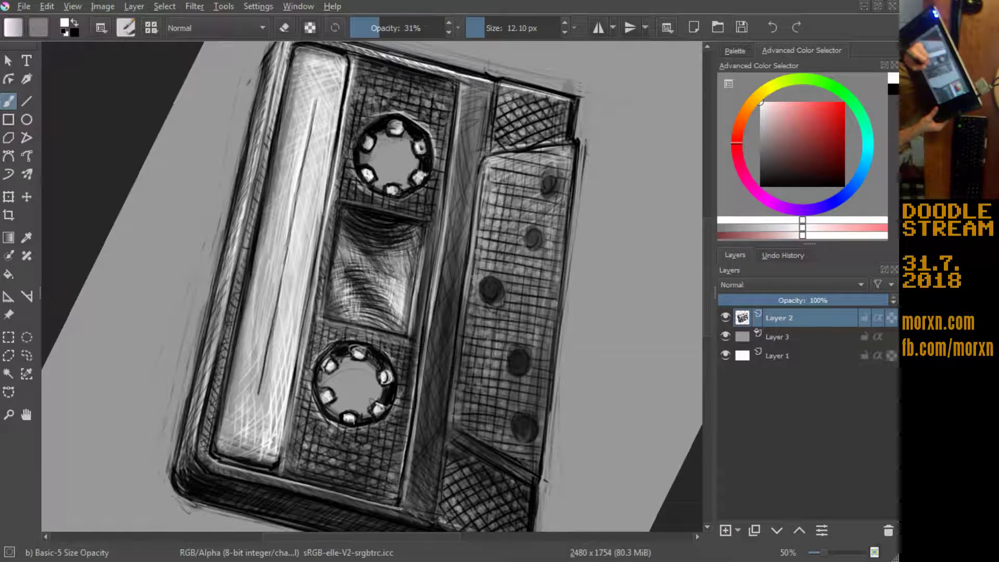
{"action": "left_click_drag", "start_coordinate": [408, 463], "coordinate": [397, 511]}
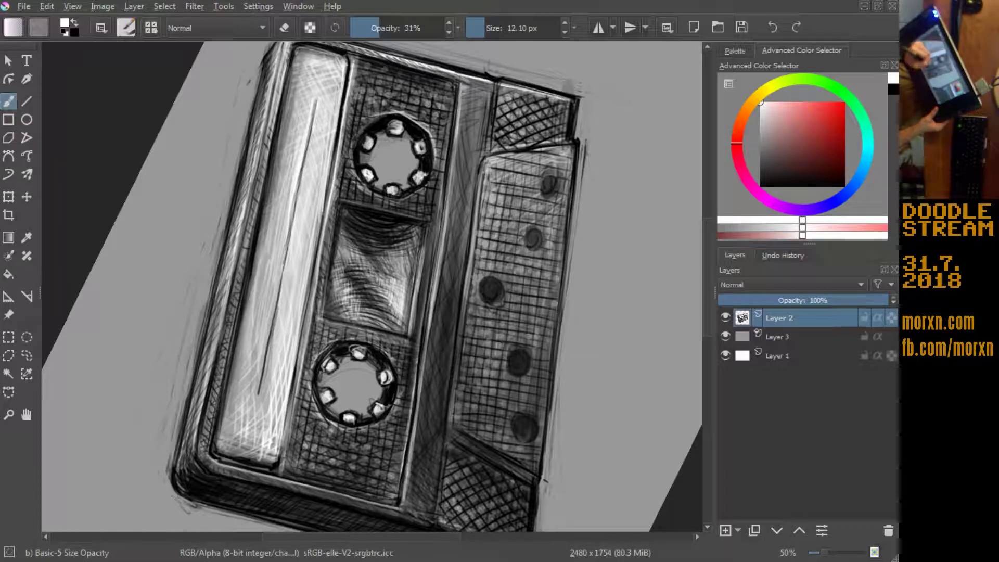
{"action": "left_click_drag", "start_coordinate": [420, 390], "coordinate": [411, 438]}
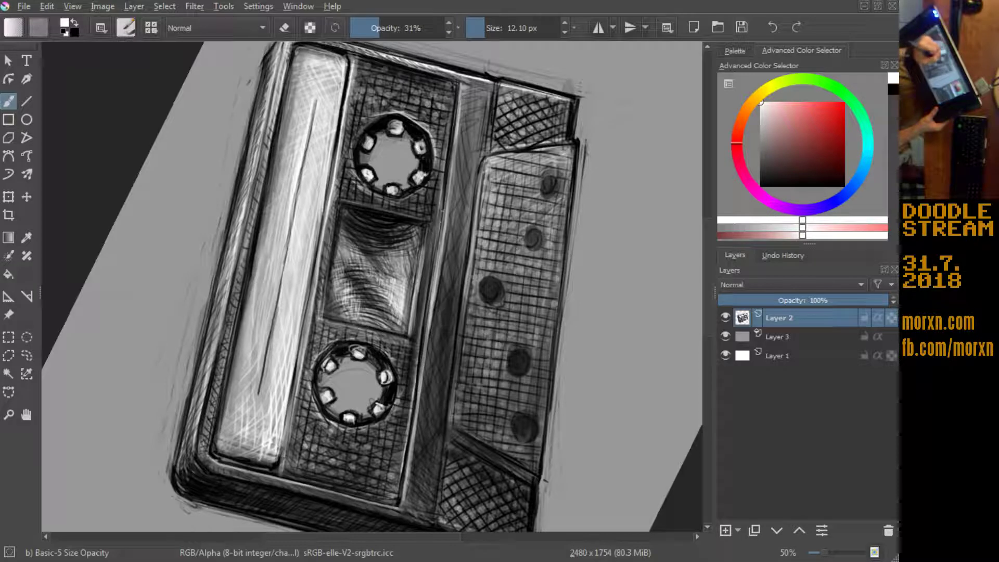
{"action": "left_click_drag", "start_coordinate": [448, 192], "coordinate": [437, 250]}
{"action": "left_click_drag", "start_coordinate": [456, 141], "coordinate": [440, 233]}
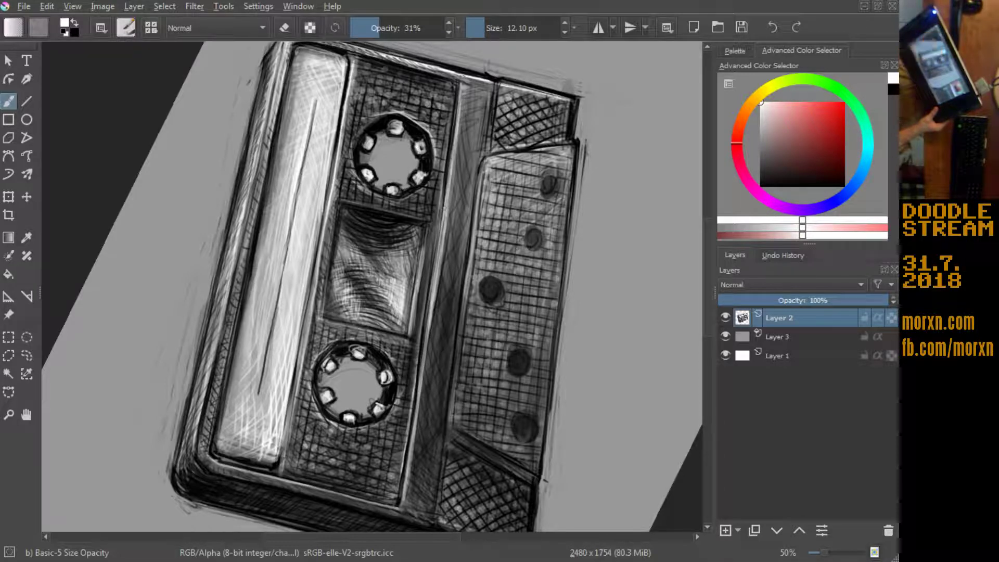
{"action": "left_click_drag", "start_coordinate": [188, 335], "coordinate": [219, 149]}
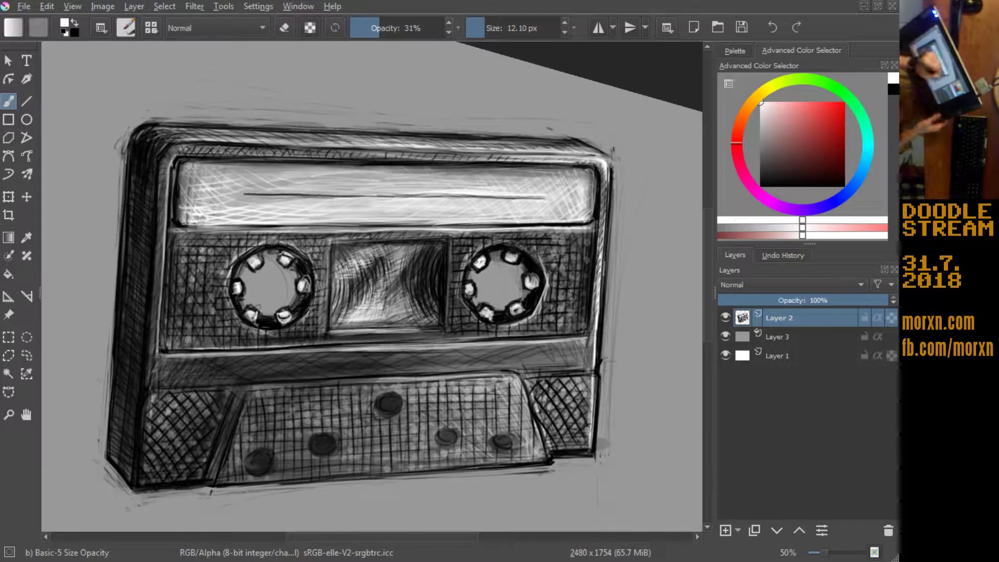
Step: Paint white highlights up the cassette's right edge, then make black the painting colour
{"action": "mouse_move", "coordinate": [598, 324]}
{"action": "left_mouse_down"}
{"action": "mouse_move", "coordinate": [594, 361]}
{"action": "mouse_move", "coordinate": [604, 224]}
{"action": "left_mouse_up"}
{"action": "left_click_drag", "start_coordinate": [602, 289], "coordinate": [606, 201]}
{"action": "left_click_drag", "start_coordinate": [604, 255], "coordinate": [608, 188]}
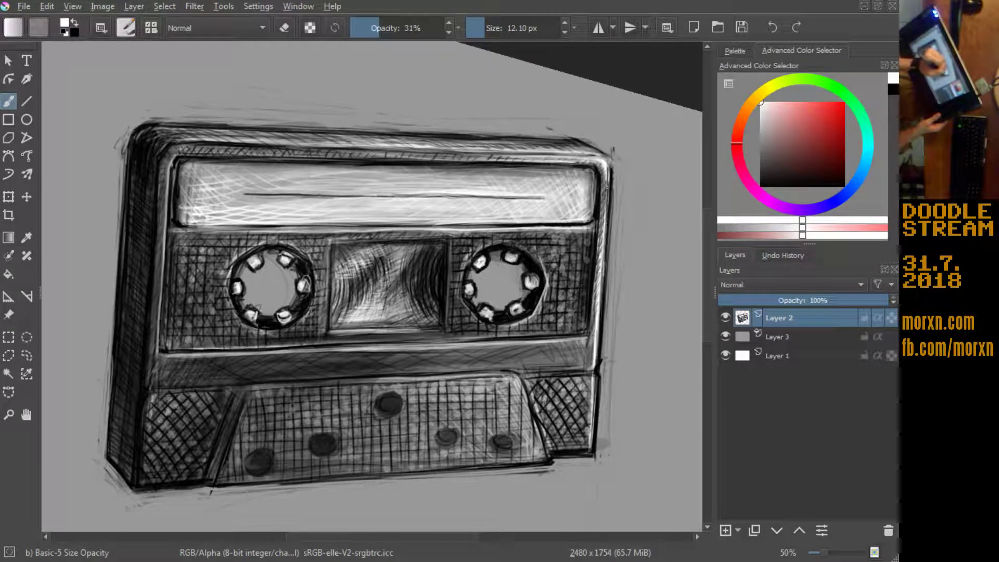
{"action": "left_click_drag", "start_coordinate": [605, 223], "coordinate": [607, 174]}
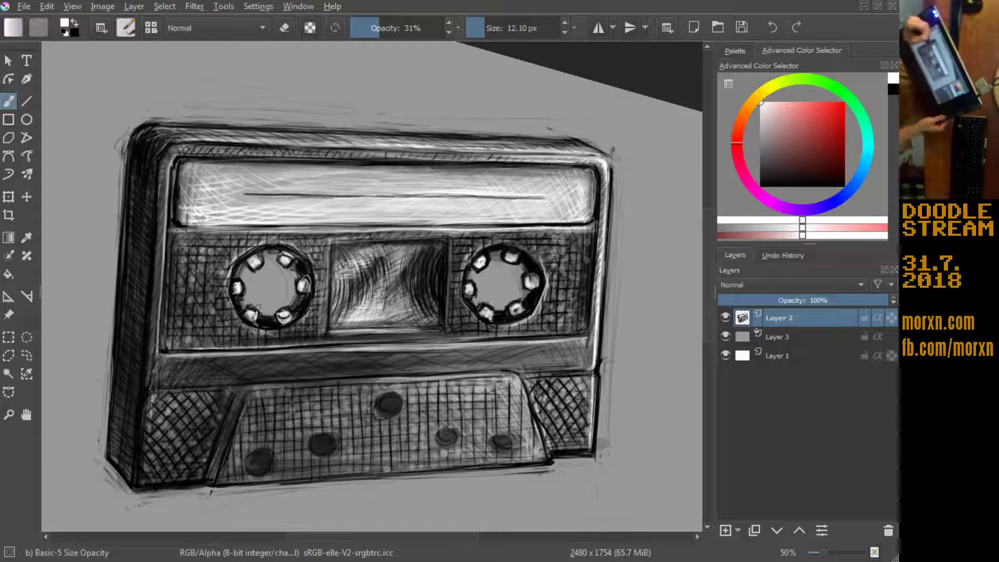
{"action": "mouse_move", "coordinate": [163, 266]}
{"action": "left_mouse_down"}
{"action": "mouse_move", "coordinate": [158, 361]}
{"action": "mouse_move", "coordinate": [159, 302]}
{"action": "left_mouse_up"}
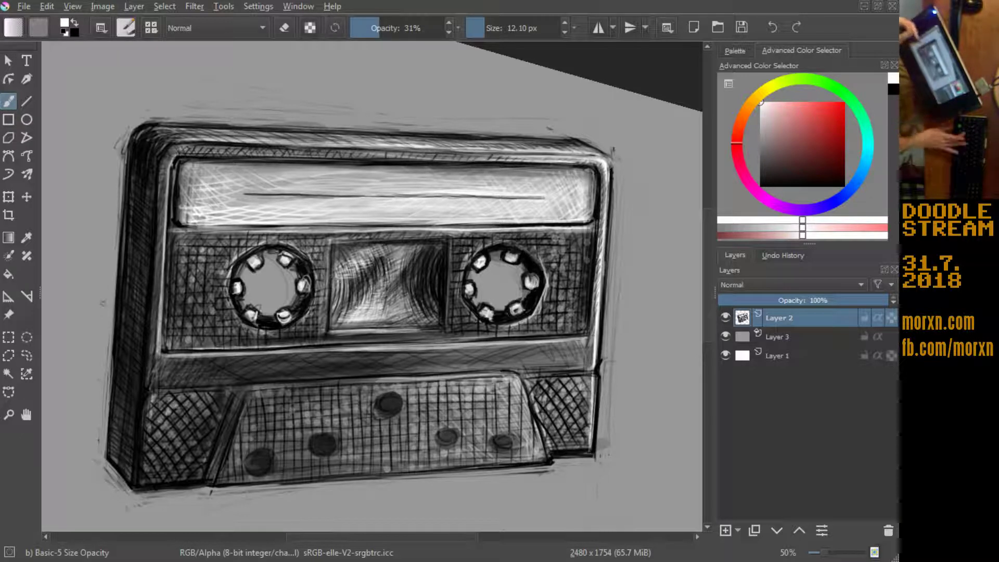
{"action": "key", "text": "x"}
{"action": "left_click_drag", "start_coordinate": [169, 338], "coordinate": [258, 312]}
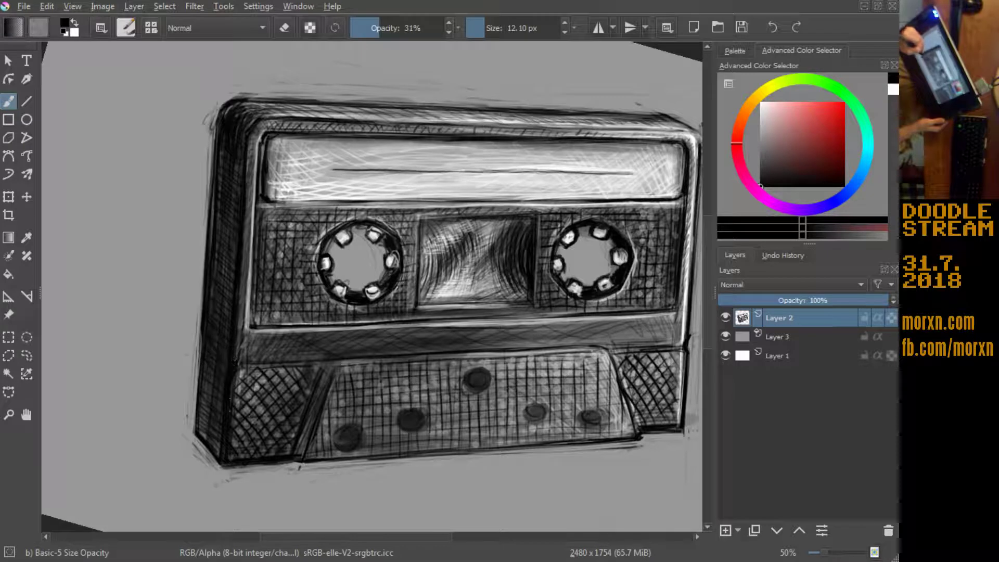
Step: Darken the lower-left edge, then add faint white marks along the left edge
{"action": "left_click_drag", "start_coordinate": [233, 359], "coordinate": [225, 460]}
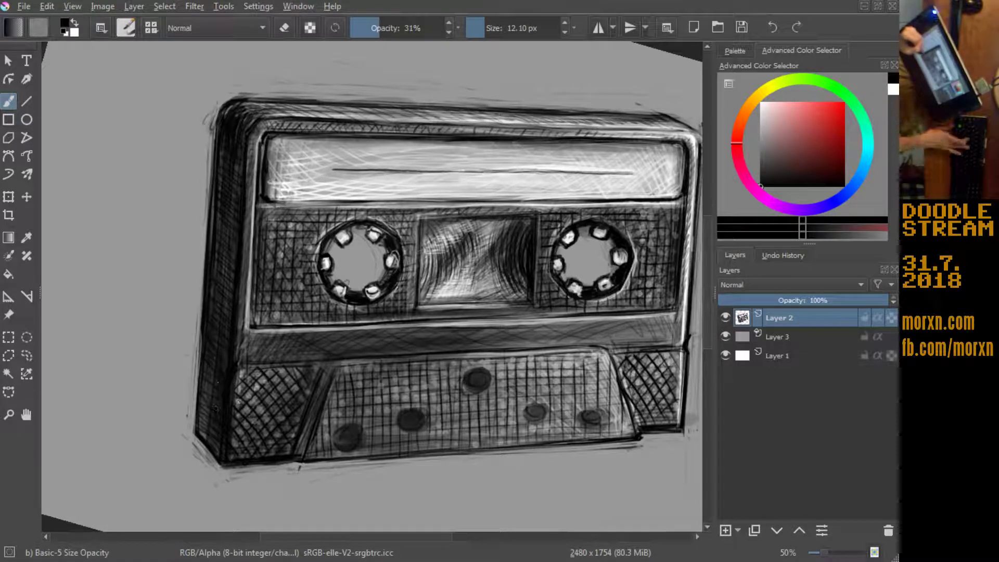
{"action": "key", "text": "x"}
{"action": "left_click_drag", "start_coordinate": [226, 396], "coordinate": [226, 370]}
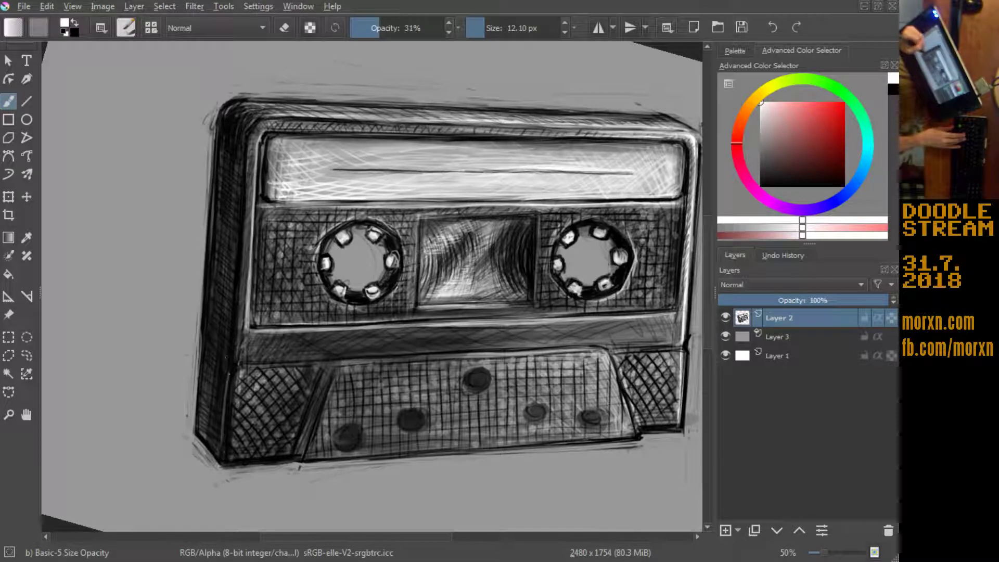
{"action": "left_click_drag", "start_coordinate": [235, 317], "coordinate": [235, 285]}
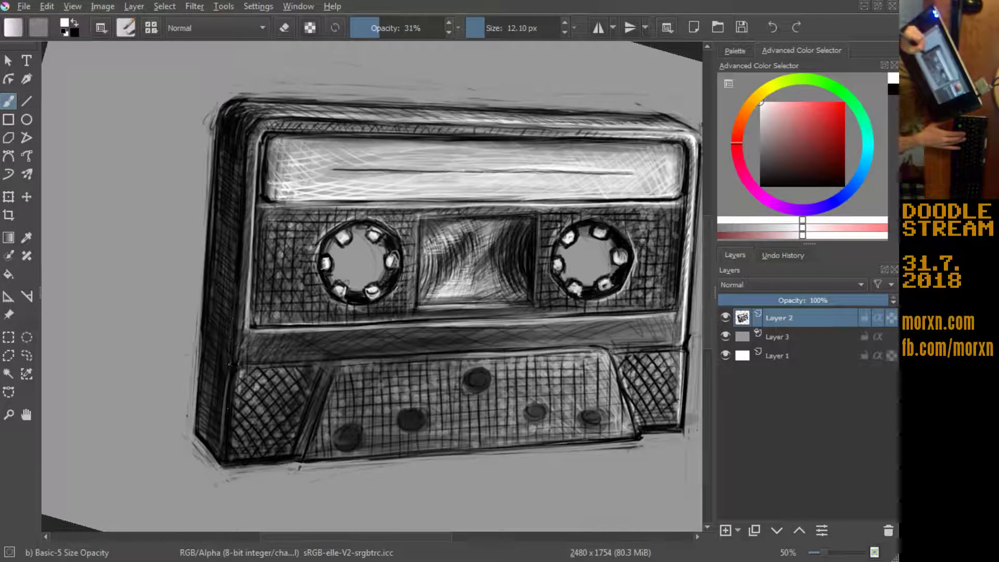
{"action": "left_click_drag", "start_coordinate": [228, 393], "coordinate": [222, 460]}
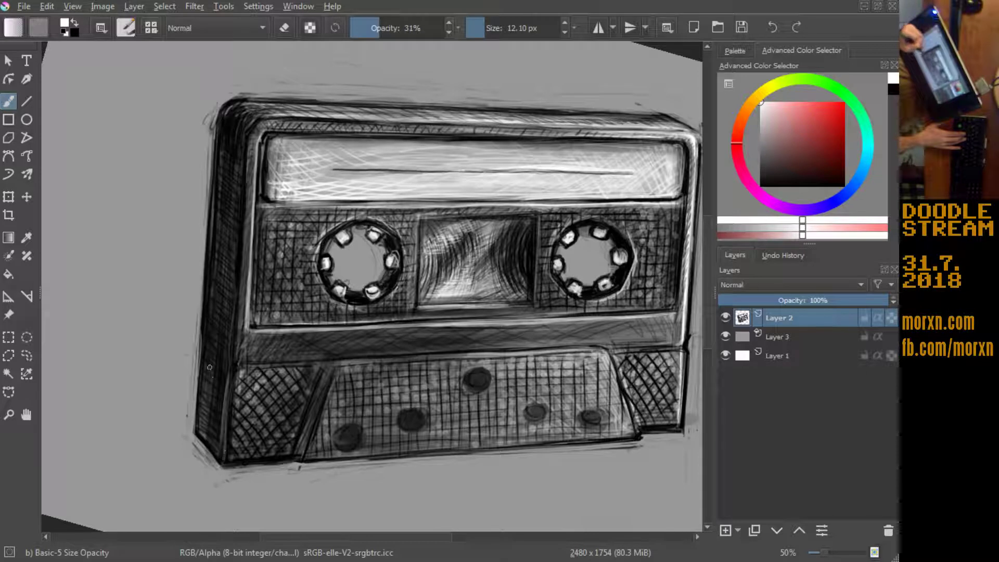
{"action": "key", "text": "x"}
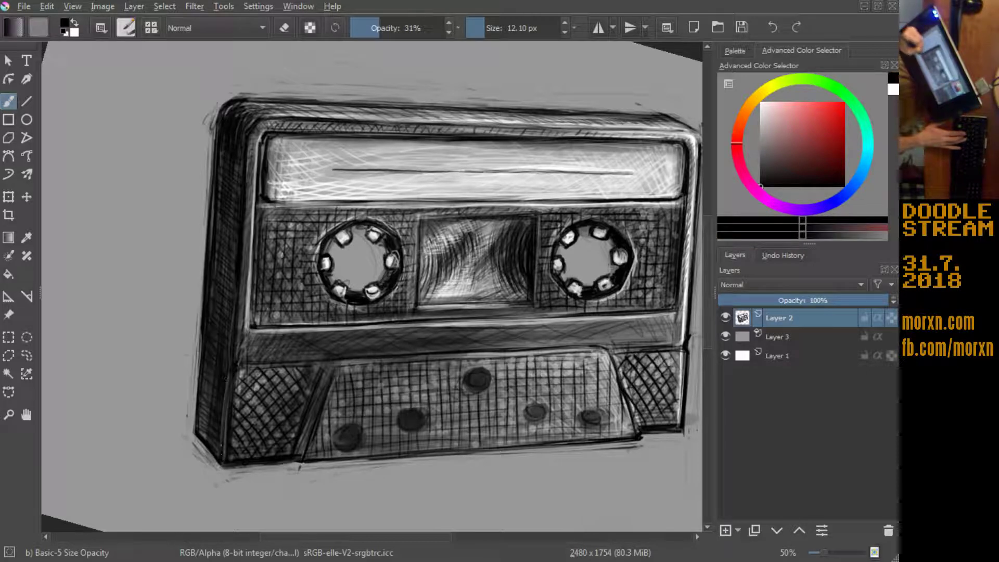
Step: Darken the left edge again and lighten part of it with the eraser
{"action": "left_click_drag", "start_coordinate": [229, 375], "coordinate": [221, 436]}
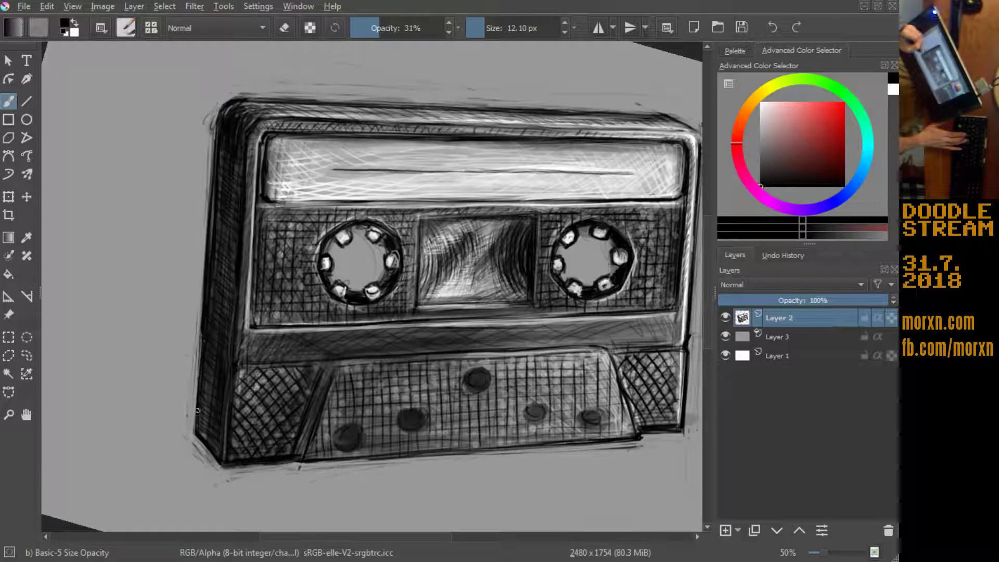
{"action": "key", "text": "e"}
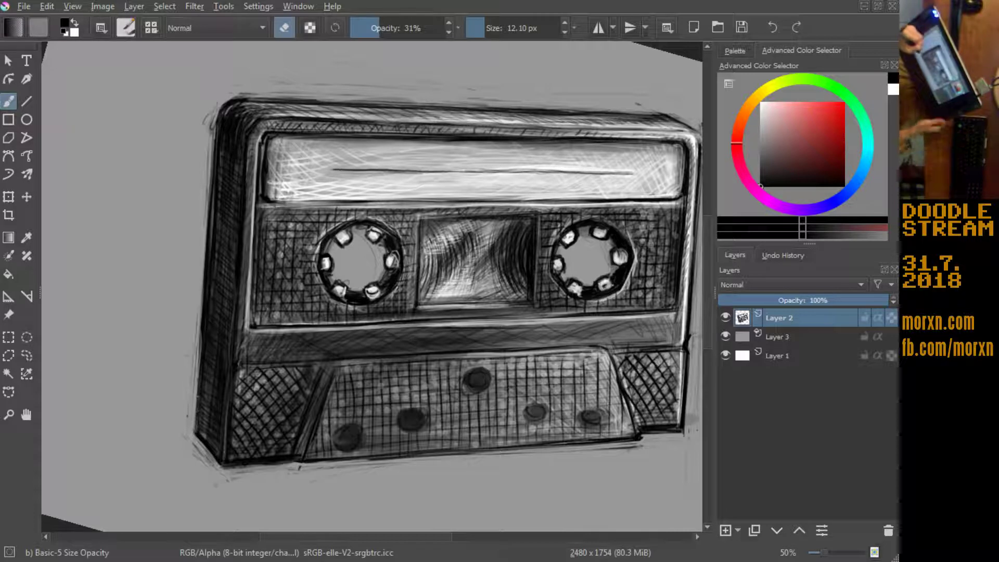
{"action": "left_click_drag", "start_coordinate": [196, 437], "coordinate": [202, 322]}
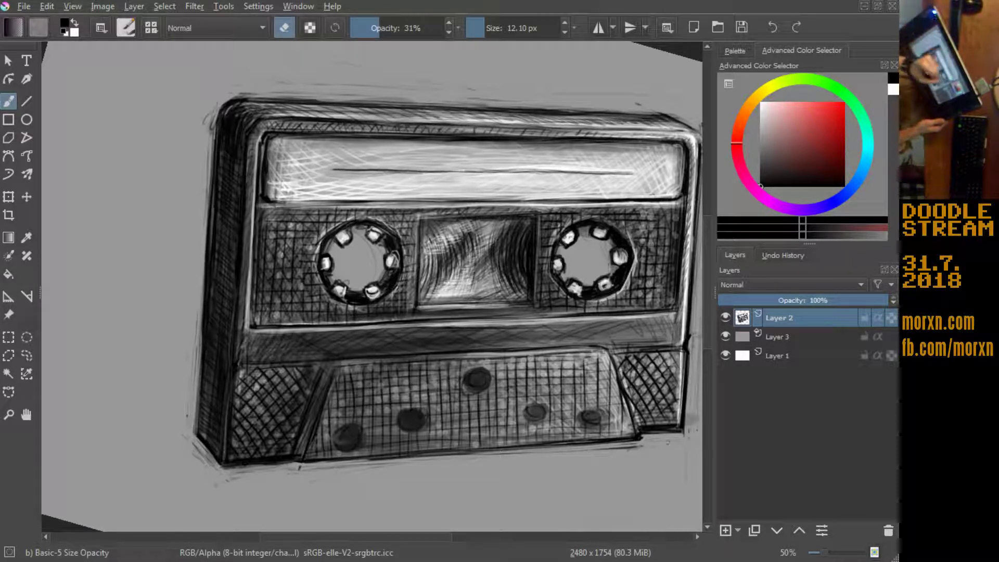
{"action": "left_click_drag", "start_coordinate": [232, 216], "coordinate": [178, 242]}
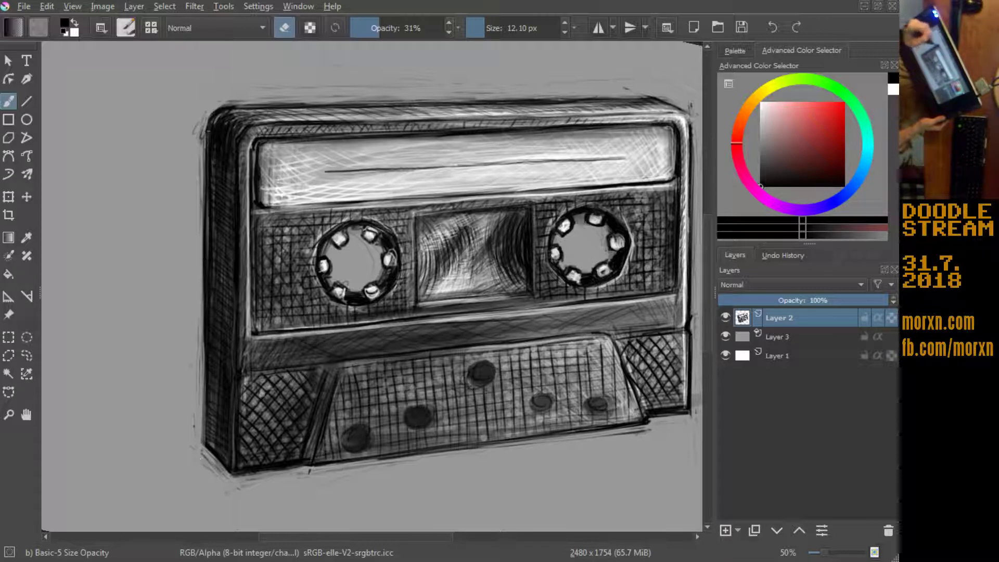
Step: Leave eraser mode and darken the cassette's left edge with black strokes
{"action": "key", "text": "x"}
{"action": "key", "text": "e"}
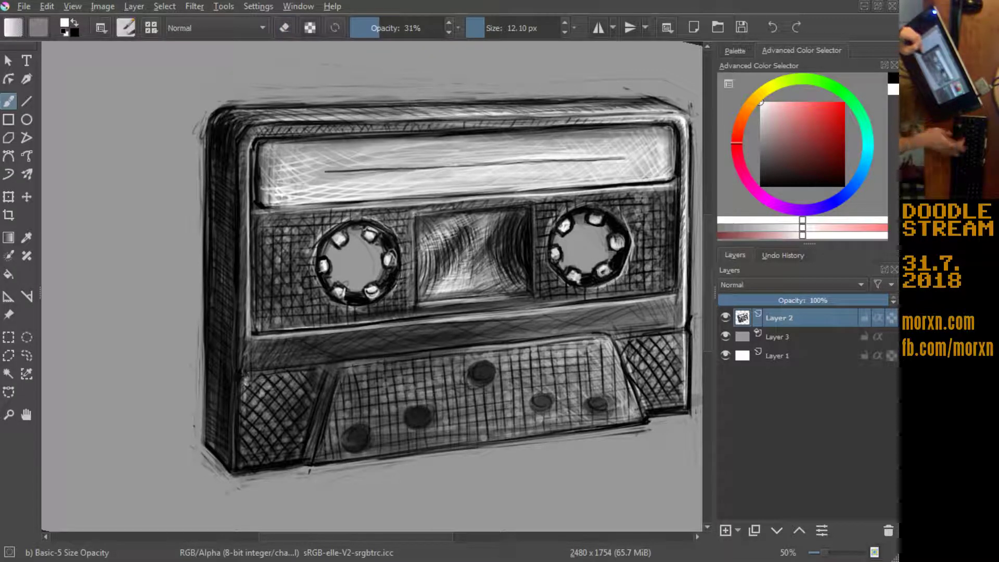
{"action": "key", "text": "x"}
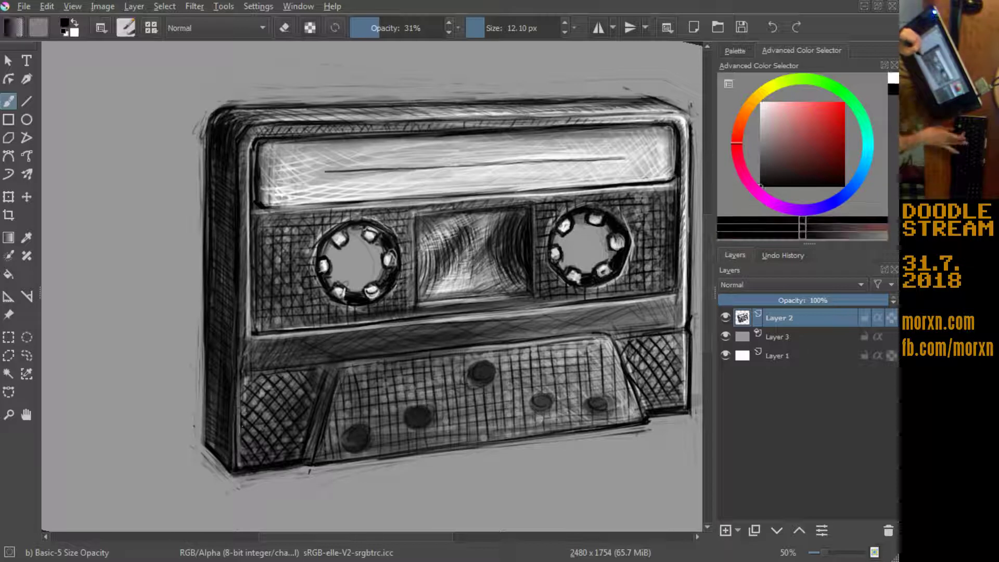
{"action": "left_click_drag", "start_coordinate": [237, 459], "coordinate": [240, 385]}
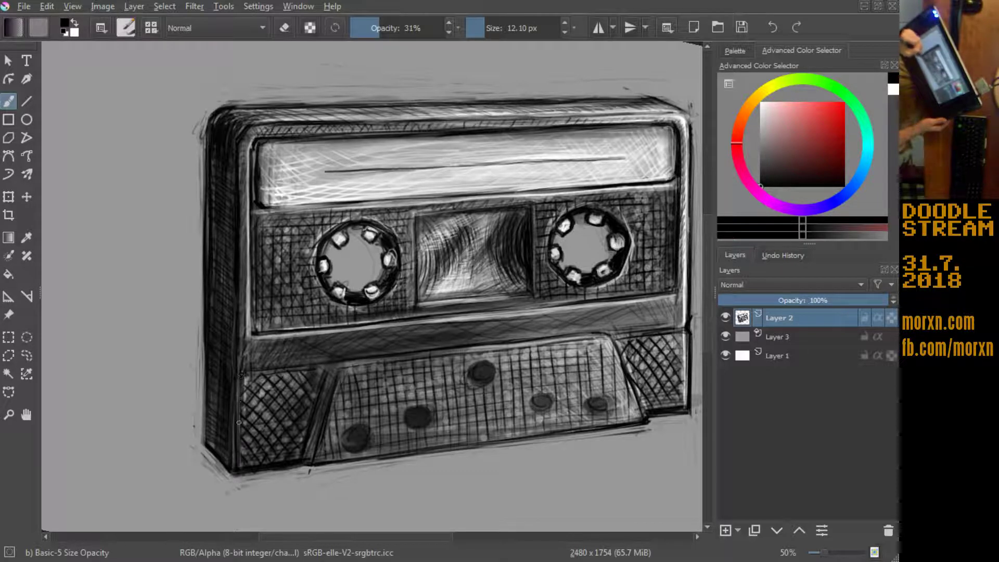
{"action": "left_click_drag", "start_coordinate": [241, 382], "coordinate": [240, 457]}
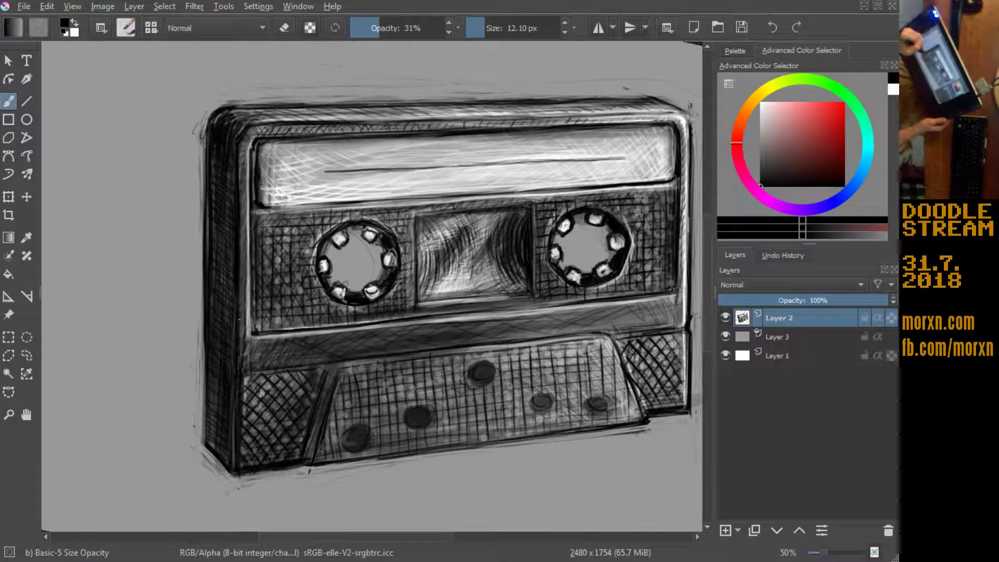
{"action": "left_click_drag", "start_coordinate": [230, 434], "coordinate": [232, 467]}
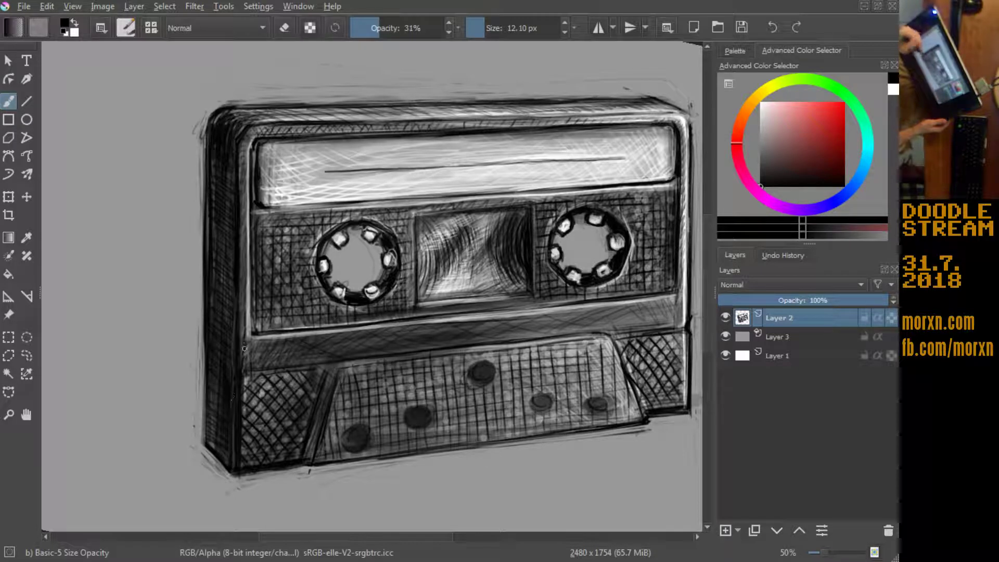
Step: Enlarge the brush to about 40 px, show canvas only, and reset rotation upright
{"action": "mouse_move", "coordinate": [220, 411]}
{"action": "left_mouse_down", "text": "shift"}
{"action": "mouse_move", "coordinate": [240, 410]}
{"action": "mouse_move", "coordinate": [231, 356]}
{"action": "left_mouse_up", "text": "shift"}
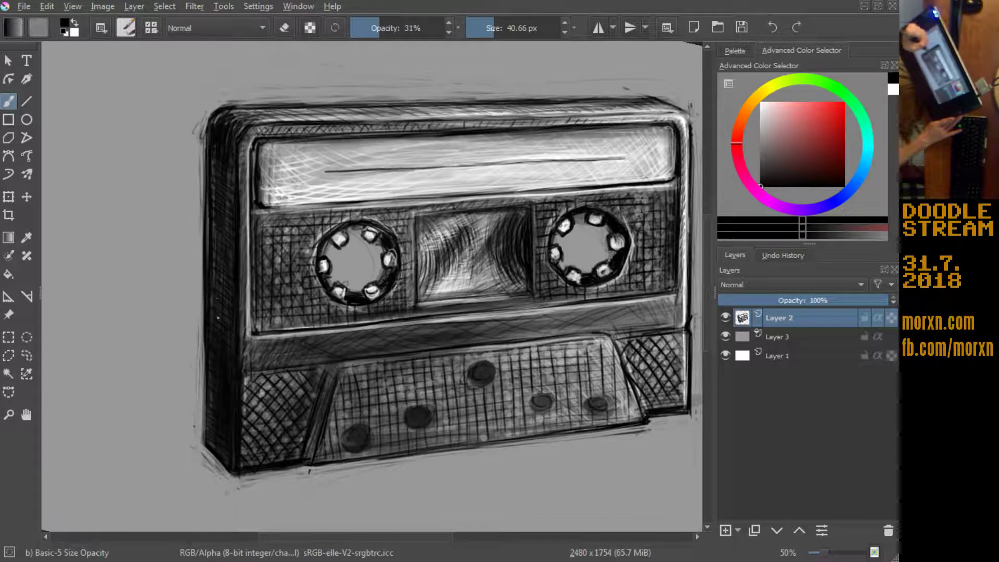
{"action": "key", "text": "Tab"}
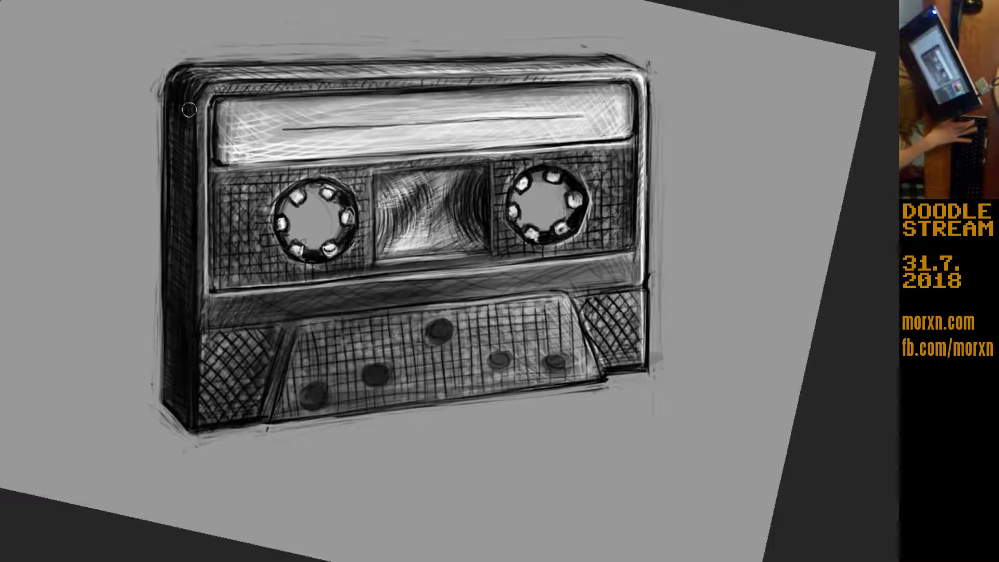
{"action": "key", "text": "5"}
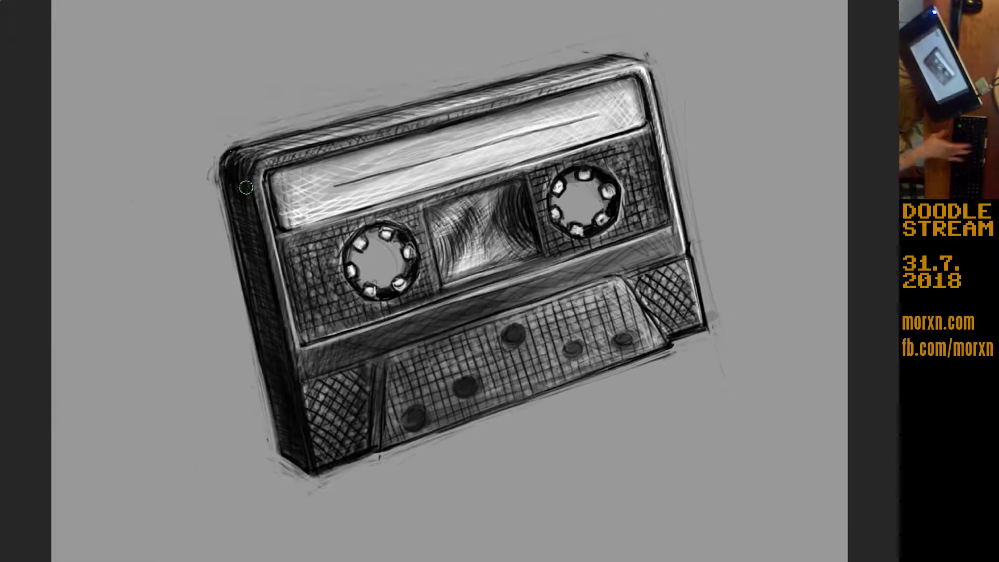
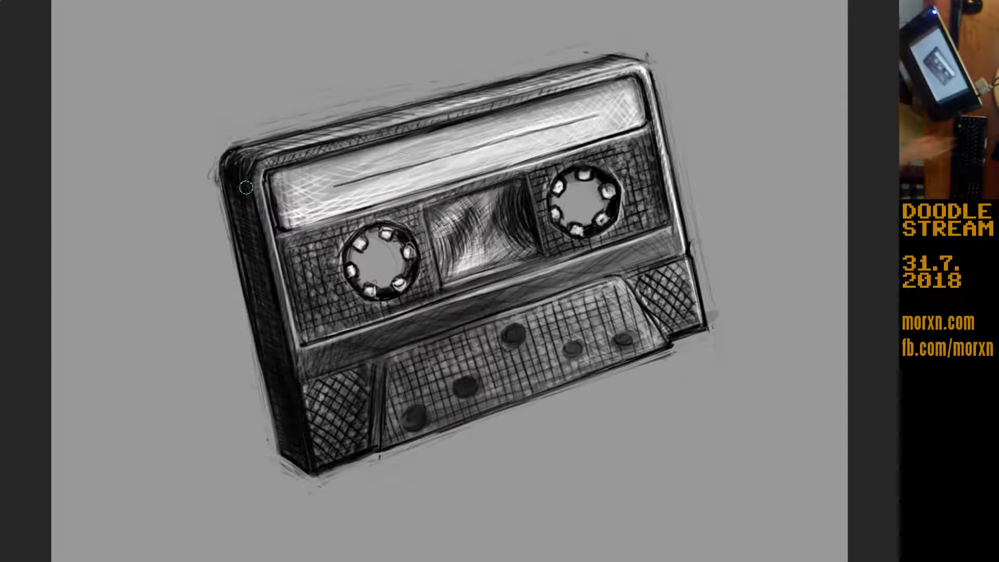
Step: Restore the full workspace, select the 10 px Ink brush 10 preset, and zoom in on the cassette
{"action": "key", "text": "Tab"}
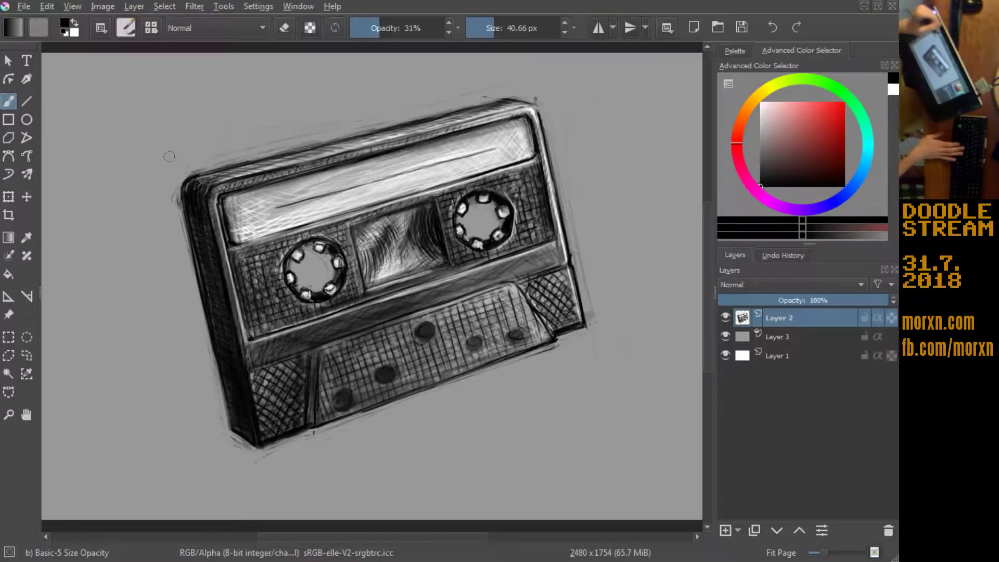
{"action": "left_click", "coordinate": [125, 28]}
{"action": "left_click", "coordinate": [311, 229]}
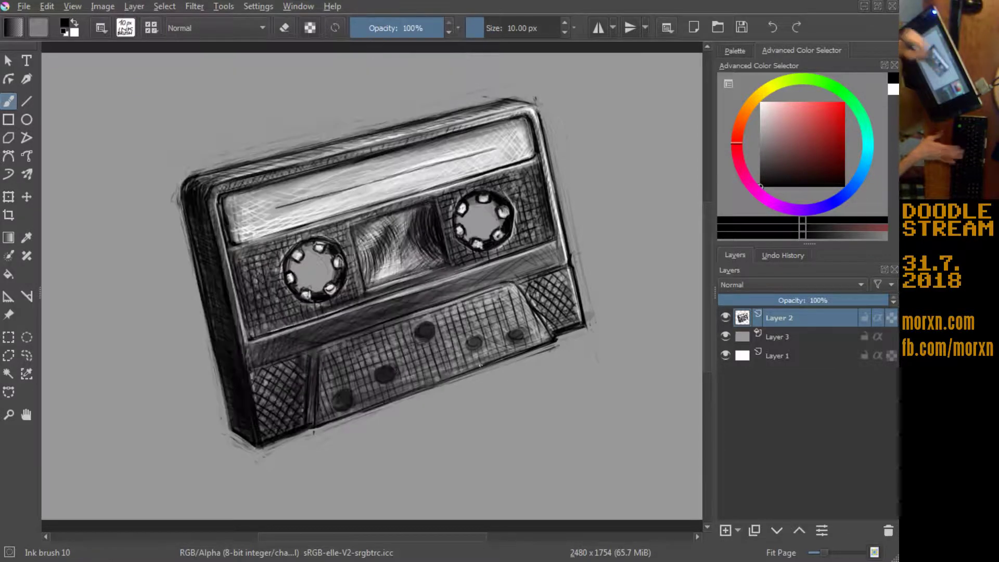
{"action": "key", "text": "plus"}
{"action": "key", "text": "plus"}
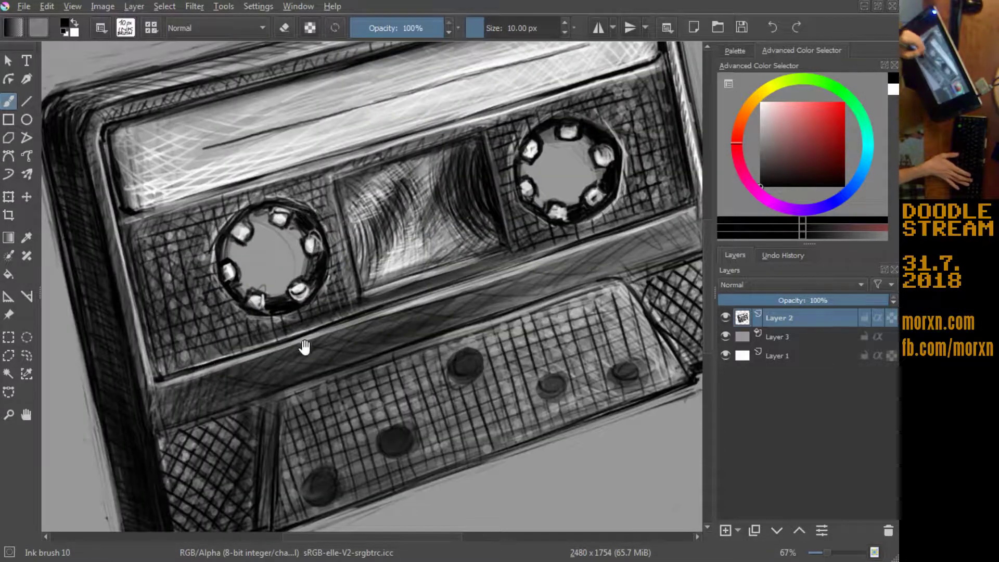
Step: Ink dark outlines around the round holes on the cassette's lower panel
{"action": "left_click_drag", "start_coordinate": [305, 350], "coordinate": [265, 345]}
{"action": "mouse_move", "coordinate": [205, 326]}
{"action": "left_mouse_down"}
{"action": "mouse_move", "coordinate": [231, 337]}
{"action": "mouse_move", "coordinate": [105, 333]}
{"action": "mouse_move", "coordinate": [119, 297]}
{"action": "left_mouse_up"}
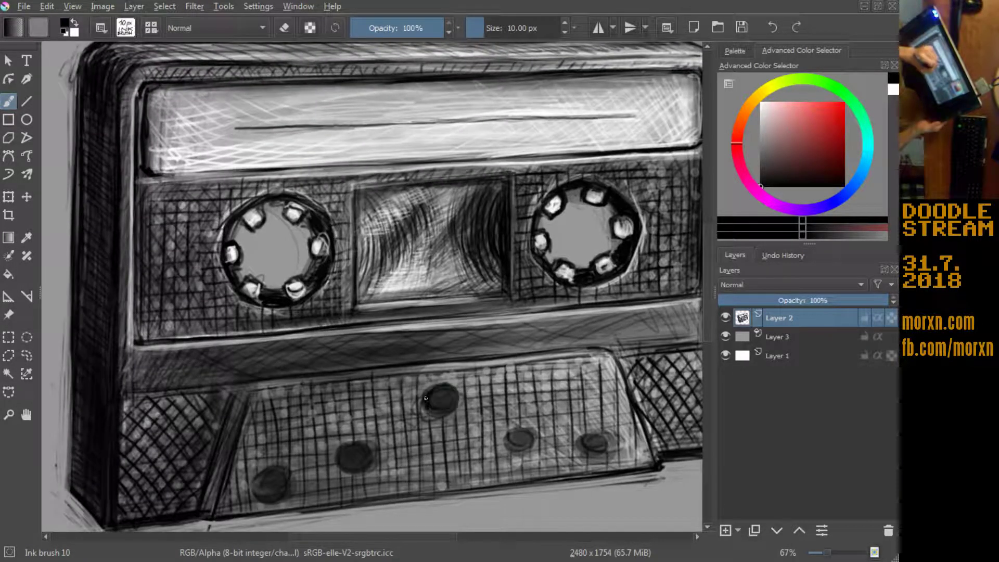
{"action": "mouse_move", "coordinate": [440, 414]}
{"action": "left_mouse_down"}
{"action": "mouse_move", "coordinate": [456, 404]}
{"action": "mouse_move", "coordinate": [425, 397]}
{"action": "left_mouse_up"}
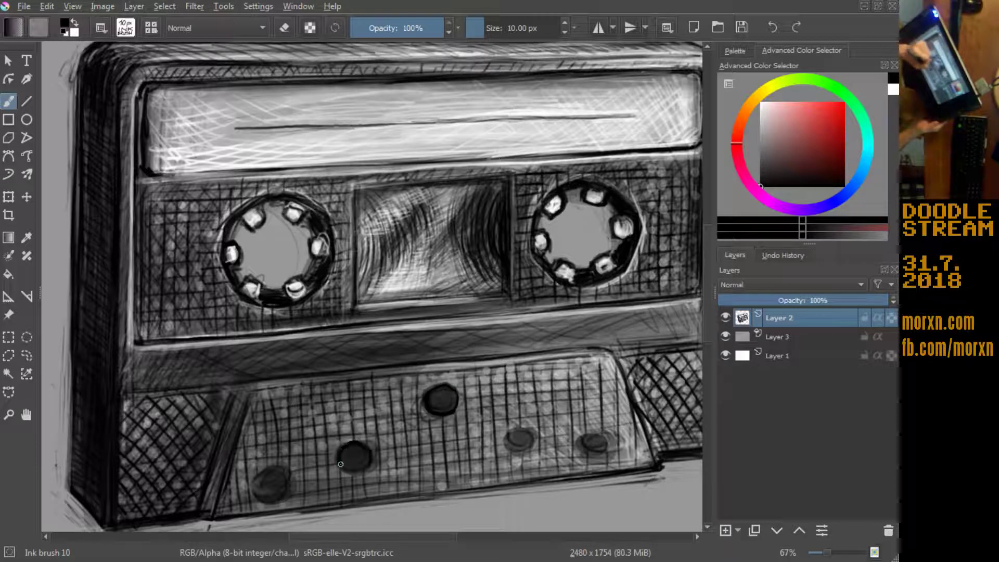
{"action": "left_click_drag", "start_coordinate": [340, 463], "coordinate": [359, 471]}
{"action": "left_click_drag", "start_coordinate": [524, 429], "coordinate": [510, 446]}
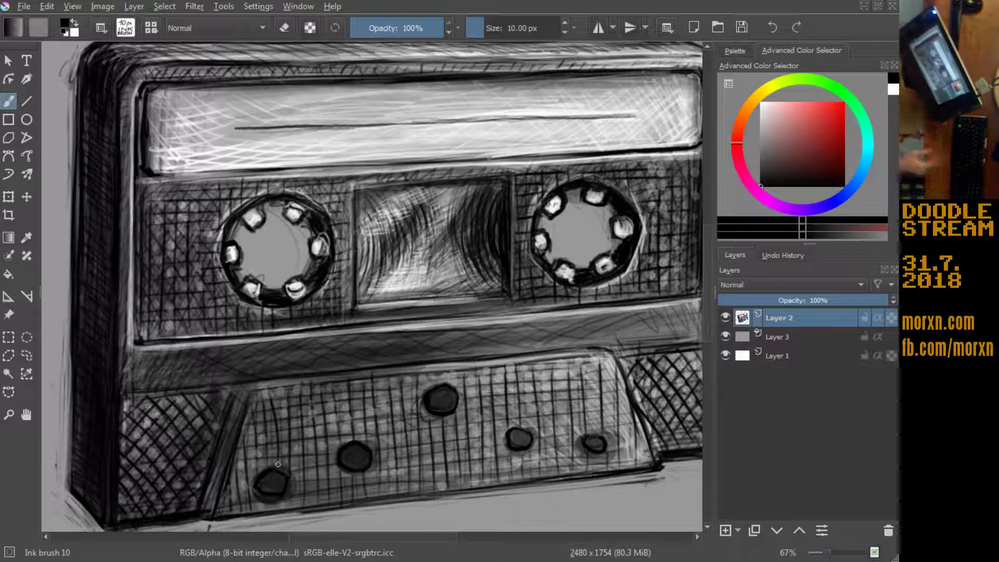
Step: Zoom out, tilt the view, and resize the ink brush to 16.08 px
{"action": "key", "text": "minus"}
{"action": "key", "text": "4"}
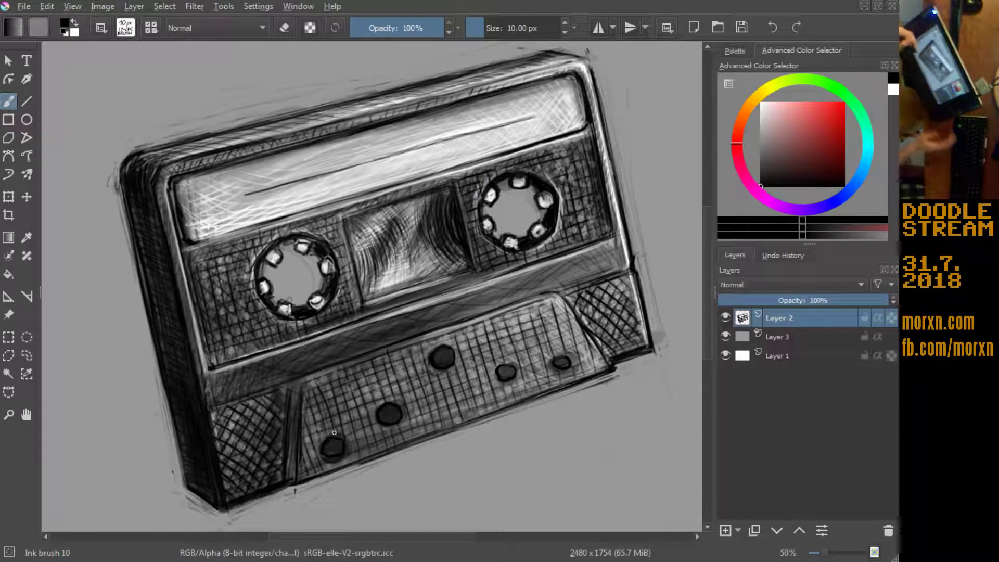
{"action": "mouse_move", "coordinate": [334, 432]}
{"action": "left_mouse_down"}
{"action": "mouse_move", "coordinate": [288, 457]}
{"action": "mouse_move", "coordinate": [287, 485]}
{"action": "left_mouse_up"}
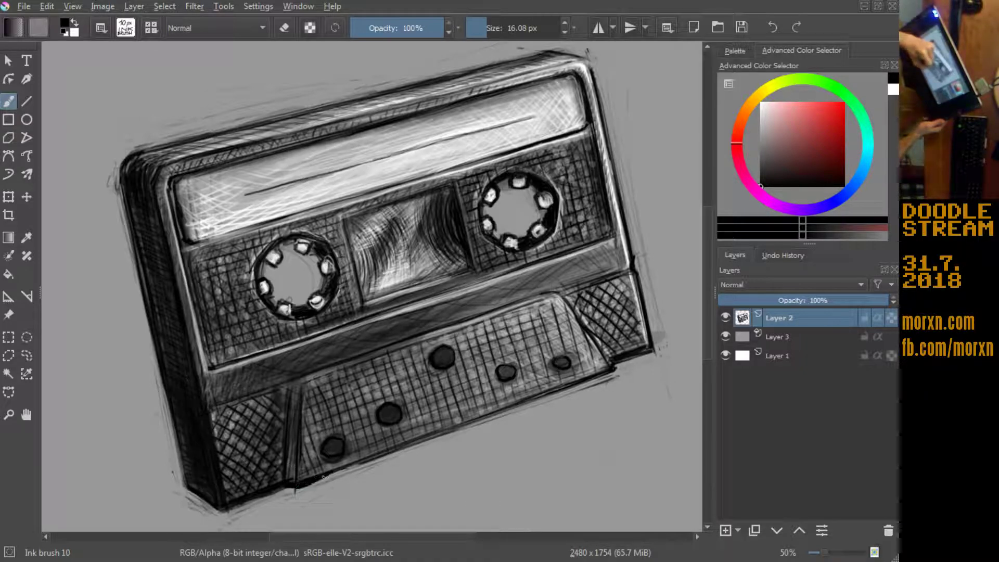
Step: Ink heavy dark lines along the cassette's lower edge and its side edge
{"action": "left_click_drag", "start_coordinate": [322, 476], "coordinate": [391, 451]}
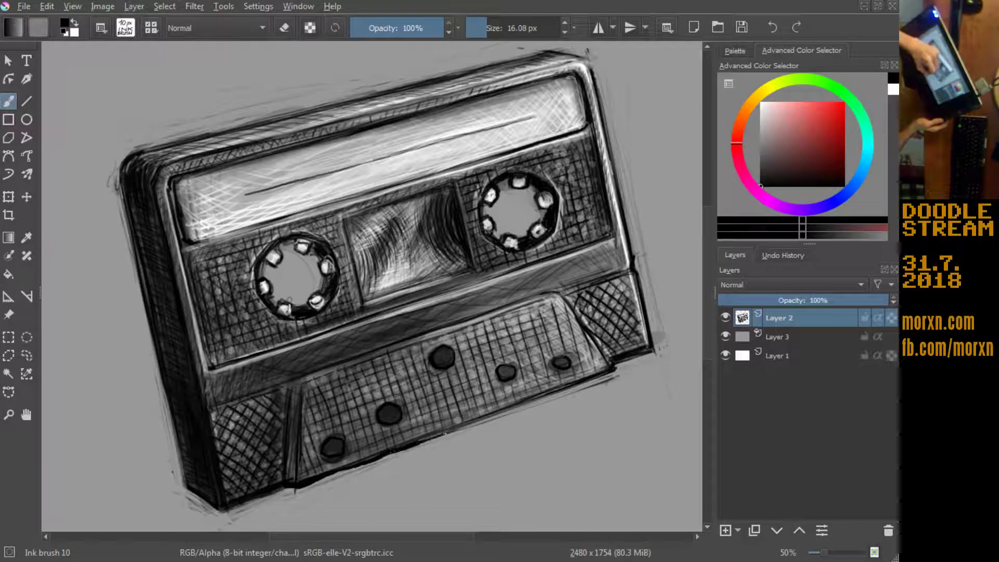
{"action": "left_click_drag", "start_coordinate": [445, 433], "coordinate": [454, 431]}
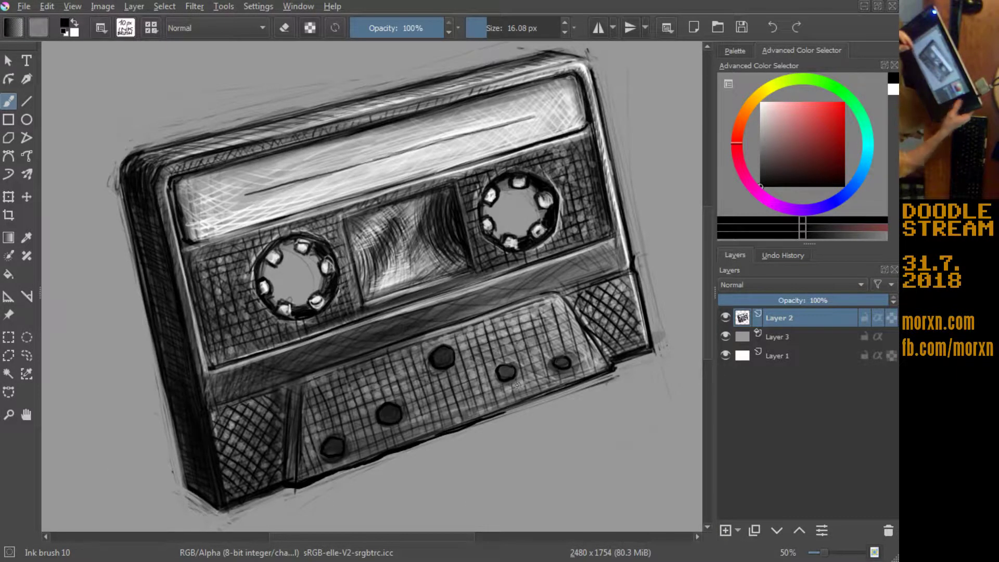
{"action": "left_click_drag", "start_coordinate": [139, 368], "coordinate": [321, 101]}
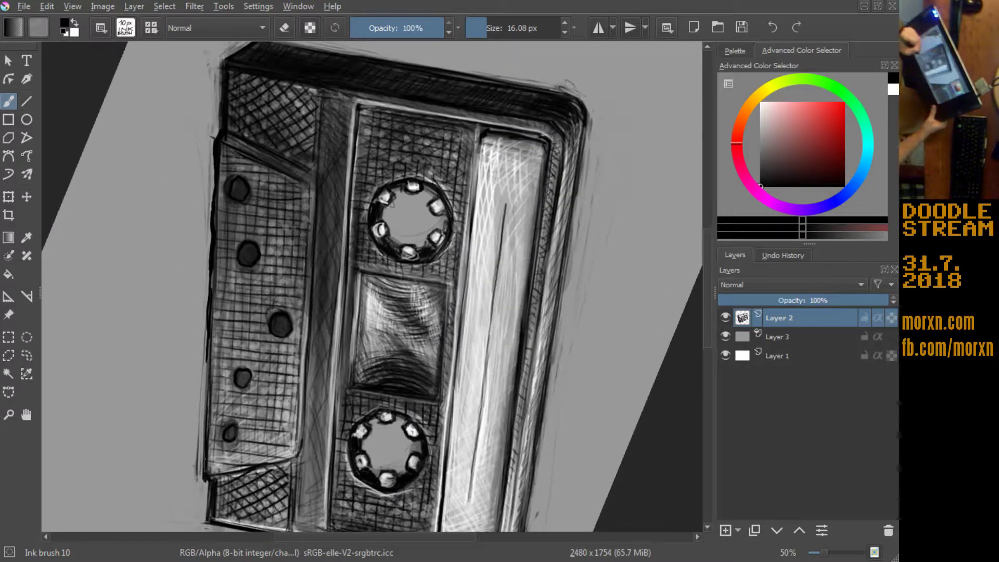
{"action": "left_click_drag", "start_coordinate": [208, 429], "coordinate": [210, 296]}
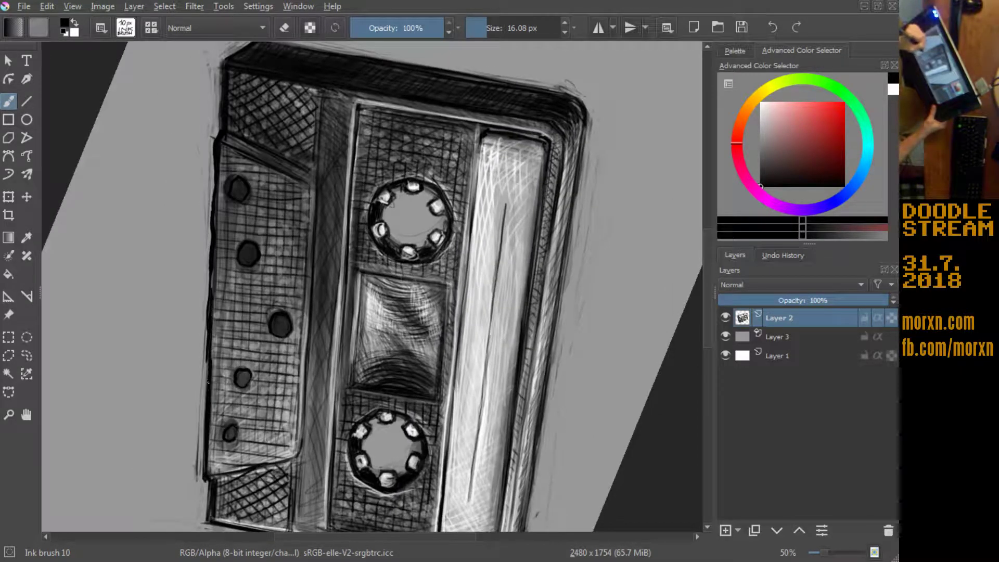
{"action": "left_click_drag", "start_coordinate": [211, 349], "coordinate": [216, 191]}
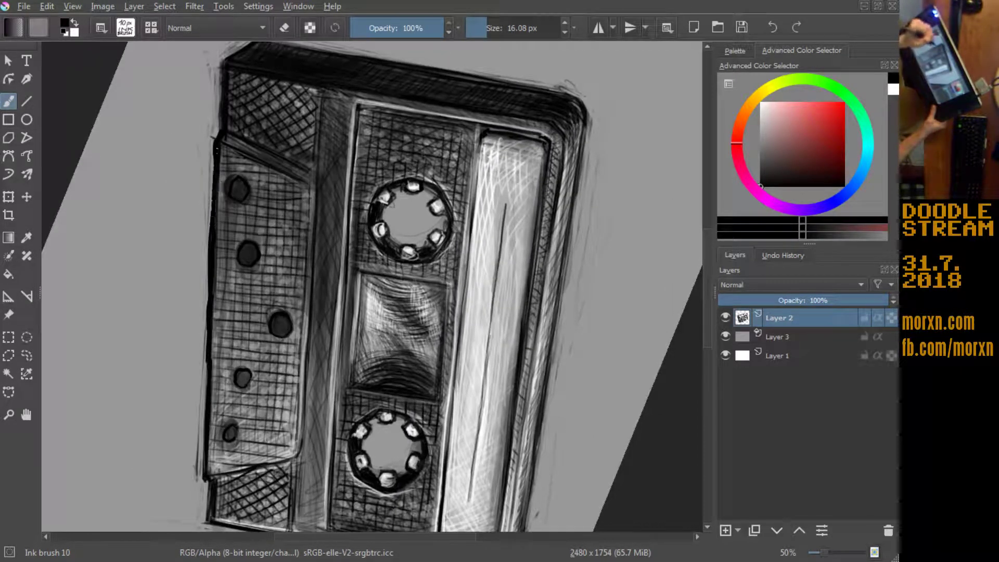
Step: Lighten the too-dark side edge stroke with the eraser, then return to painting
{"action": "key", "text": "e"}
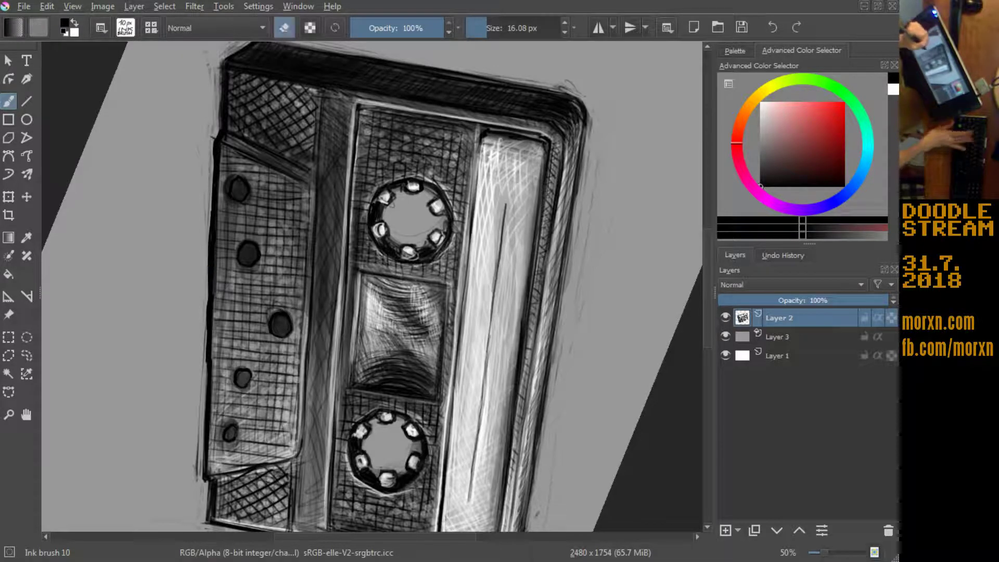
{"action": "left_click_drag", "start_coordinate": [207, 371], "coordinate": [211, 175]}
{"action": "left_click_drag", "start_coordinate": [213, 221], "coordinate": [214, 136]}
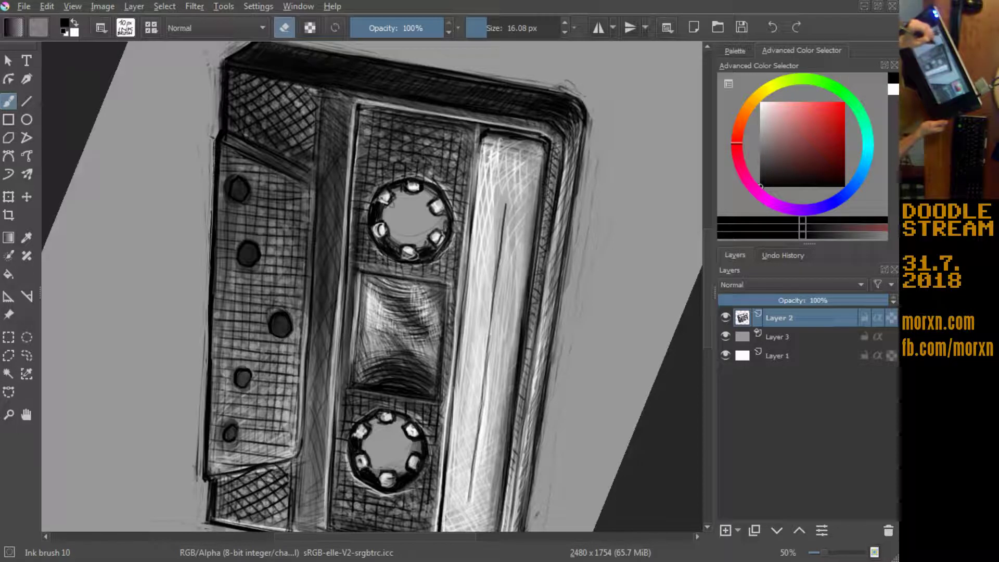
{"action": "left_click_drag", "start_coordinate": [229, 301], "coordinate": [256, 227]}
{"action": "key", "text": "e"}
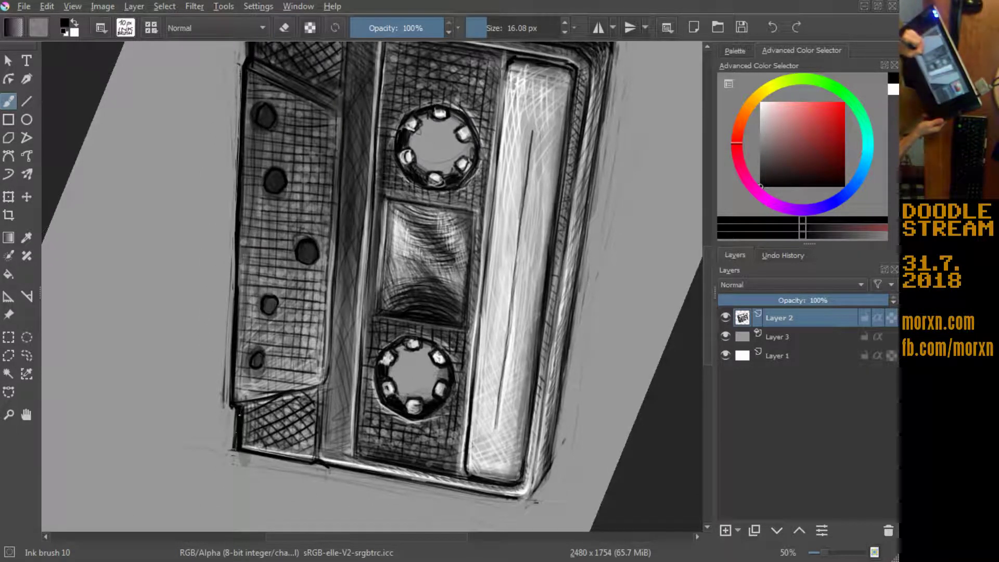
{"action": "mouse_move", "coordinate": [149, 292]}
{"action": "left_mouse_down"}
{"action": "mouse_move", "coordinate": [208, 167]}
{"action": "mouse_move", "coordinate": [168, 133]}
{"action": "mouse_move", "coordinate": [187, 263]}
{"action": "left_mouse_up"}
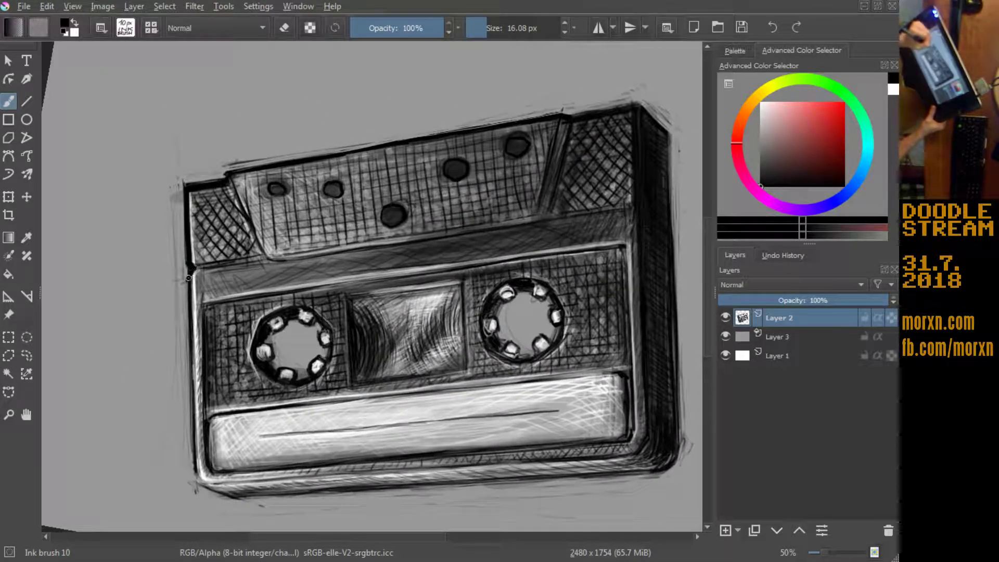
Step: Re-ink the cassette's left edge line, undoing one stroke and redrawing it
{"action": "left_click_drag", "start_coordinate": [190, 301], "coordinate": [192, 372]}
{"action": "left_click_drag", "start_coordinate": [194, 275], "coordinate": [195, 434]}
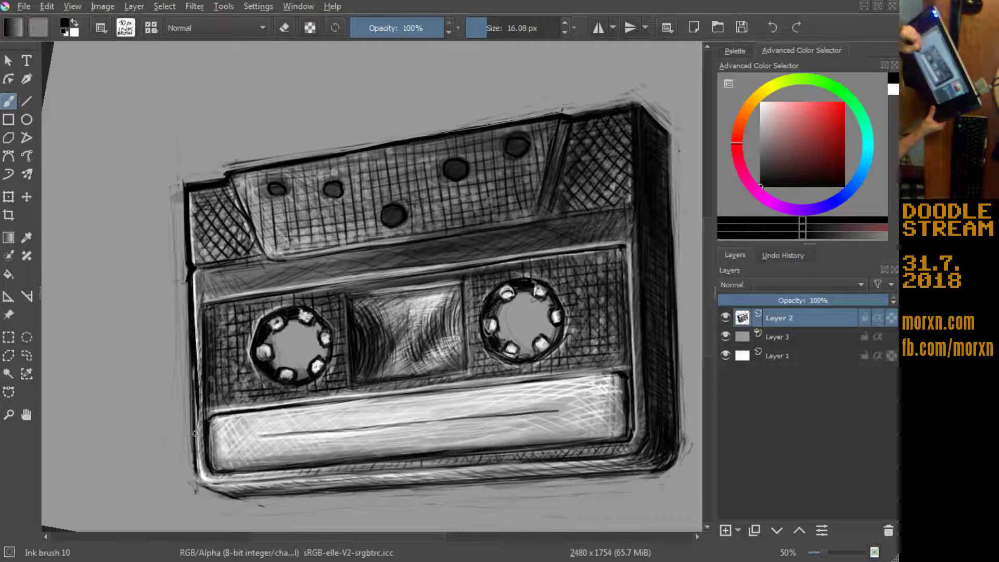
{"action": "key", "text": "ctrl+z"}
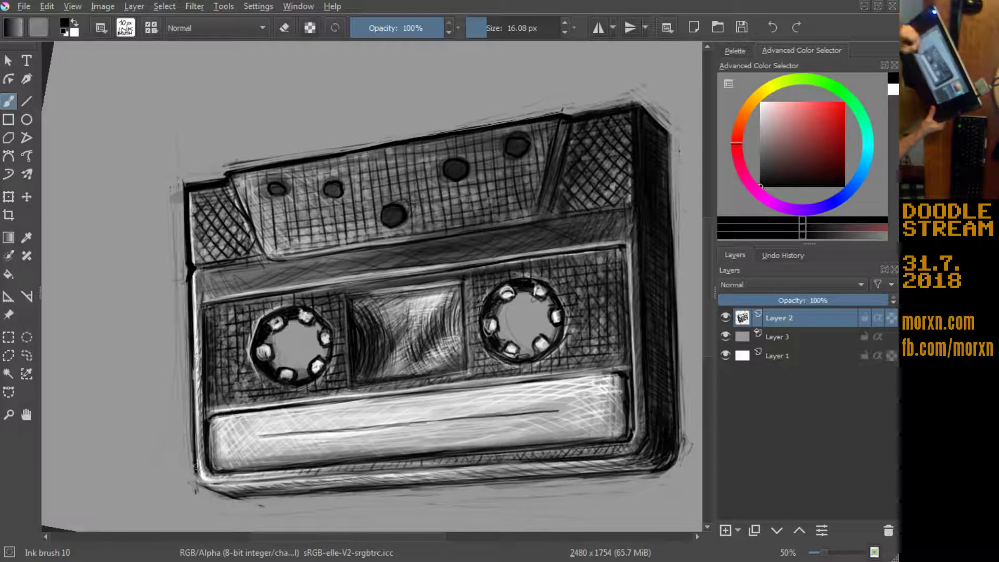
{"action": "left_click_drag", "start_coordinate": [193, 392], "coordinate": [194, 428]}
{"action": "mouse_move", "coordinate": [191, 365]}
{"action": "left_mouse_down"}
{"action": "mouse_move", "coordinate": [191, 413]}
{"action": "mouse_move", "coordinate": [192, 354]}
{"action": "left_mouse_up"}
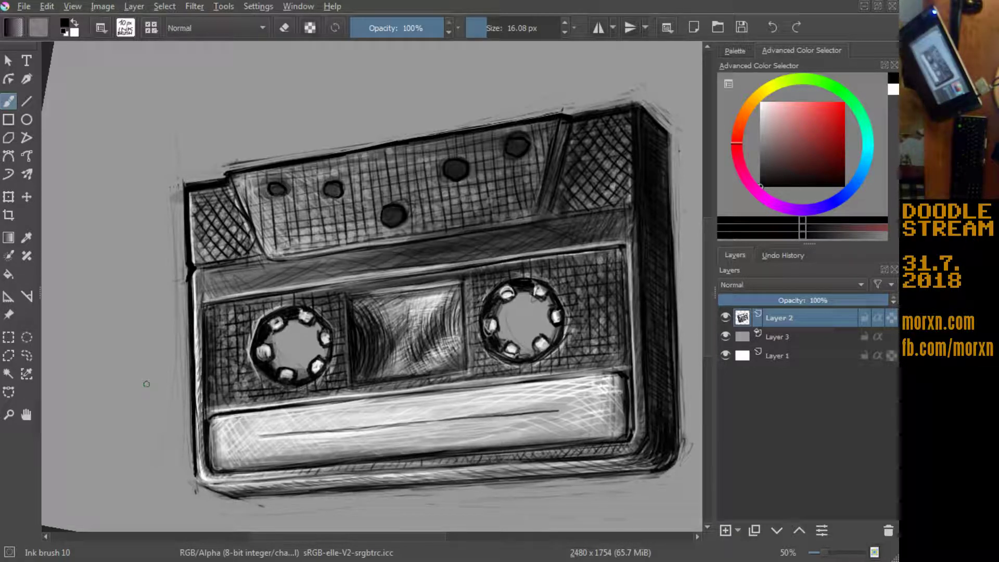
{"action": "left_click_drag", "start_coordinate": [146, 383], "coordinate": [350, 66]}
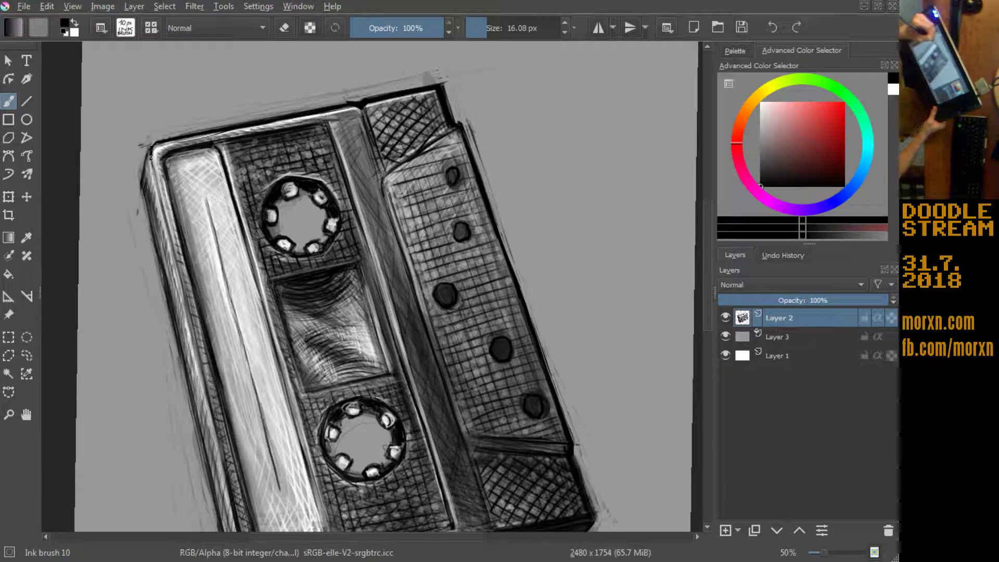
Step: Ink bold contours along the cassette's upper-left, left and lower-left edges
{"action": "left_click_drag", "start_coordinate": [150, 159], "coordinate": [156, 195]}
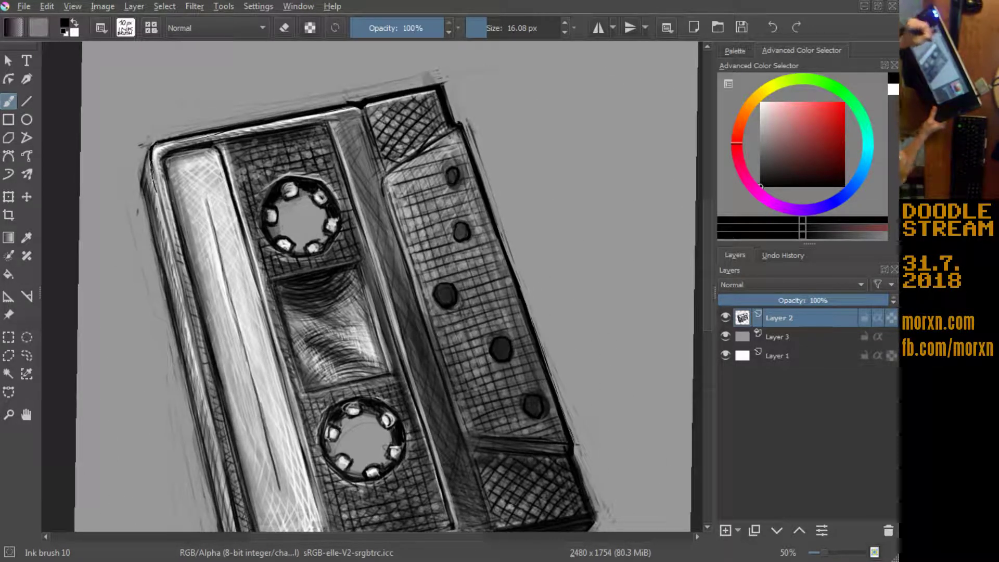
{"action": "mouse_move", "coordinate": [152, 170]}
{"action": "left_mouse_down"}
{"action": "mouse_move", "coordinate": [160, 197]}
{"action": "mouse_move", "coordinate": [216, 144]}
{"action": "mouse_move", "coordinate": [294, 132]}
{"action": "mouse_move", "coordinate": [273, 124]}
{"action": "left_mouse_up"}
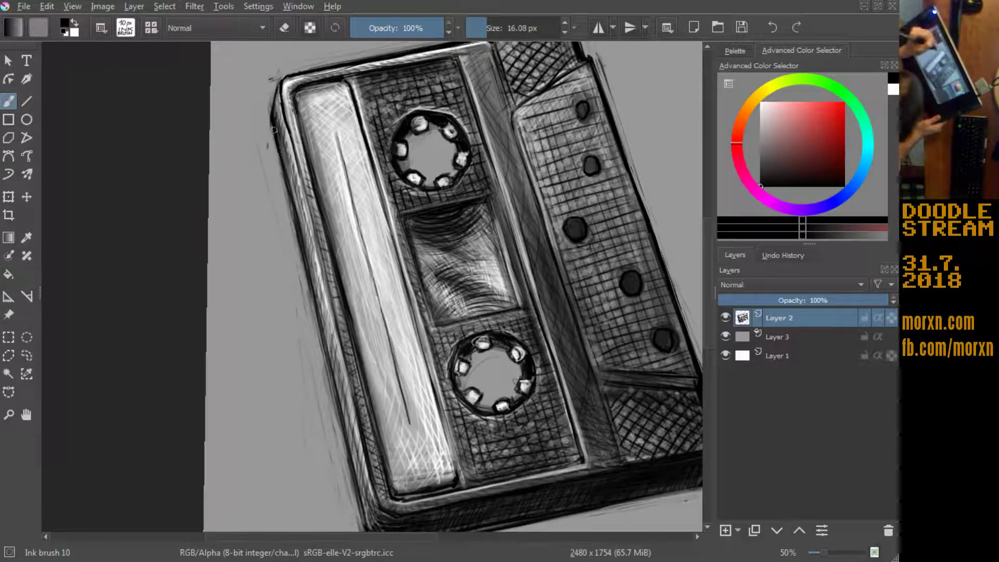
{"action": "left_click_drag", "start_coordinate": [289, 192], "coordinate": [306, 259]}
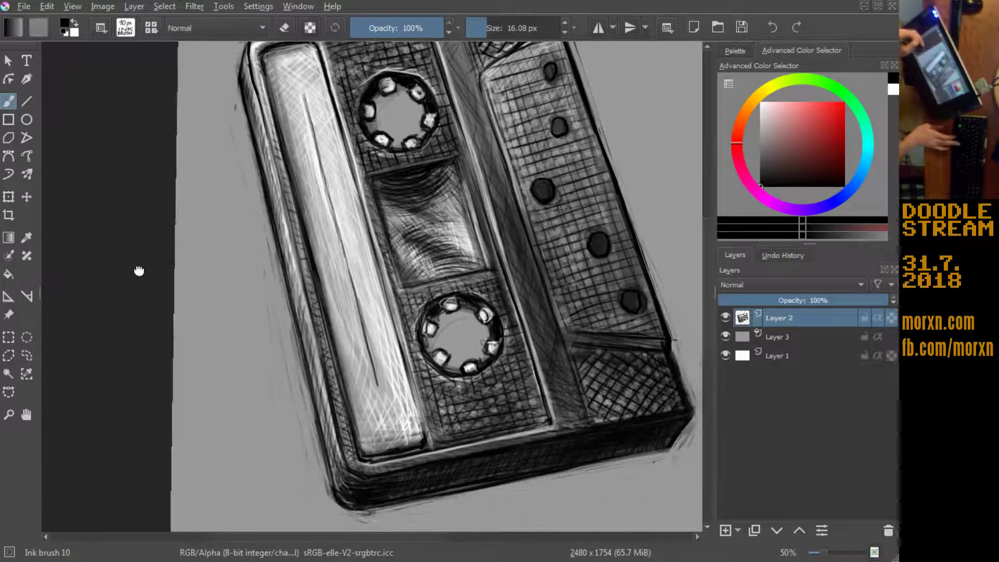
{"action": "left_click_drag", "start_coordinate": [201, 351], "coordinate": [146, 281]}
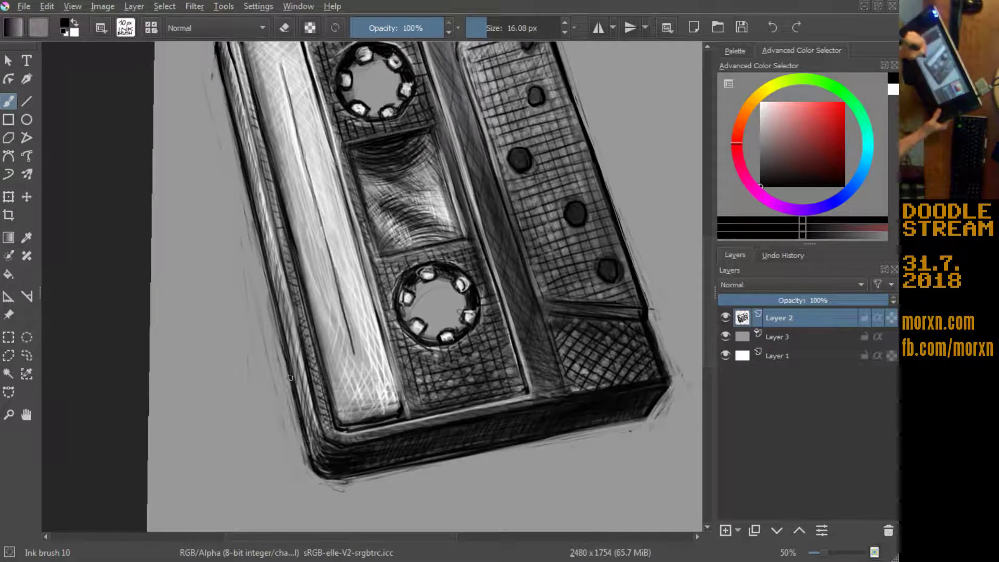
{"action": "left_click_drag", "start_coordinate": [299, 421], "coordinate": [272, 301]}
{"action": "left_click_drag", "start_coordinate": [284, 341], "coordinate": [271, 290]}
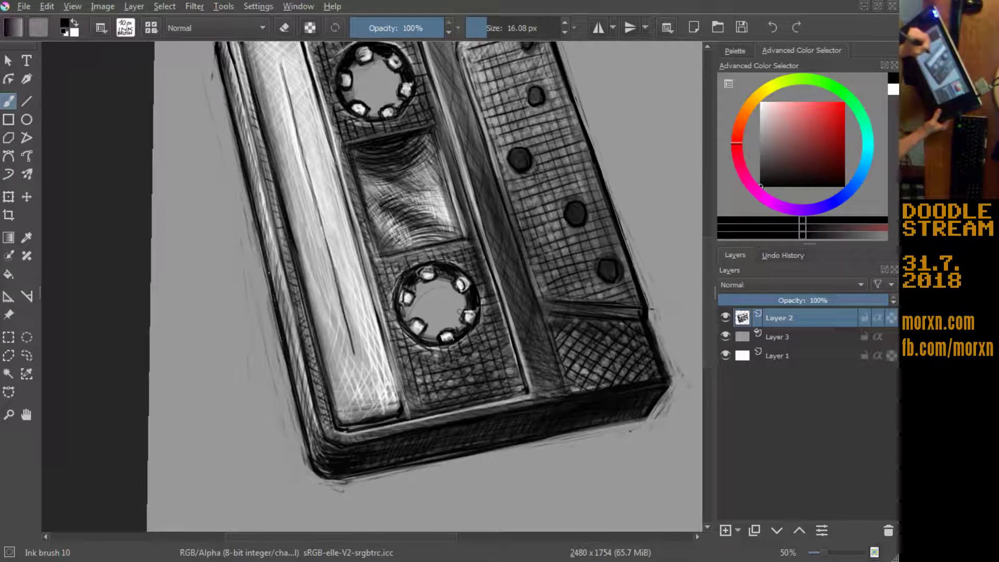
{"action": "left_click_drag", "start_coordinate": [260, 238], "coordinate": [252, 195]}
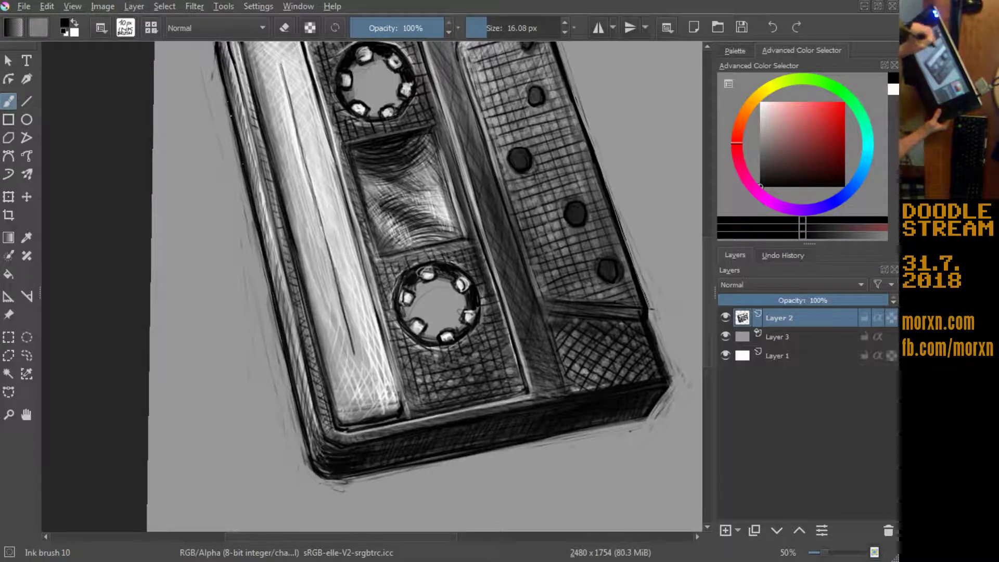
Step: Switch the brush to erasing and turn the view back so the cassette sits level
{"action": "key", "text": "e"}
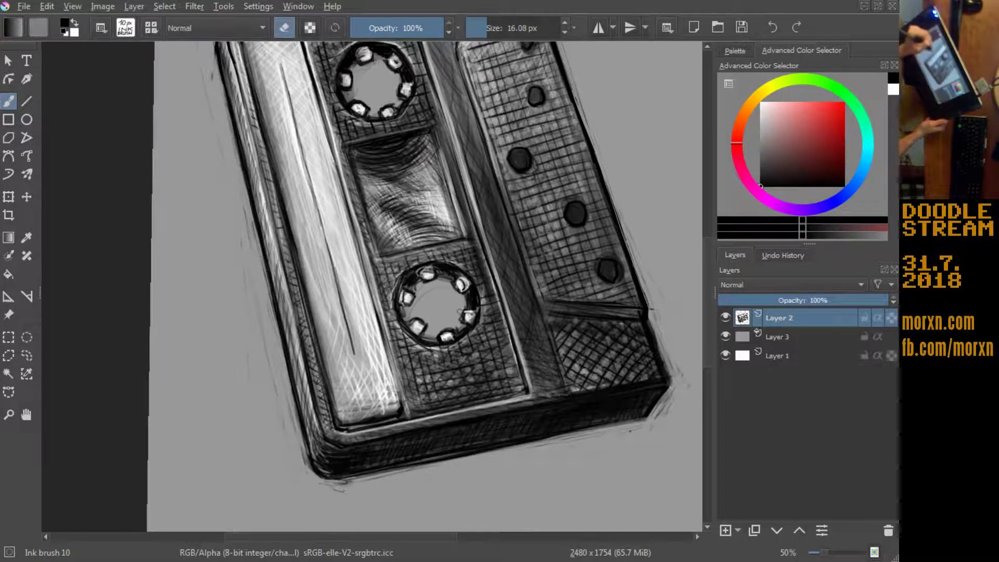
{"action": "left_click_drag", "start_coordinate": [170, 140], "coordinate": [203, 284]}
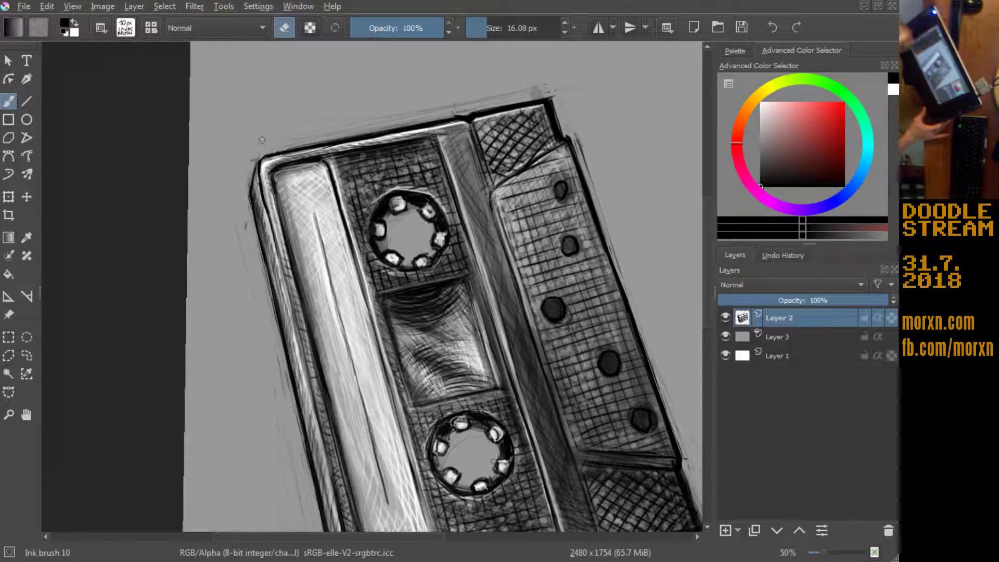
{"action": "scroll", "coordinate": [189, 272], "scroll_direction": "down", "scroll_amount": 5}
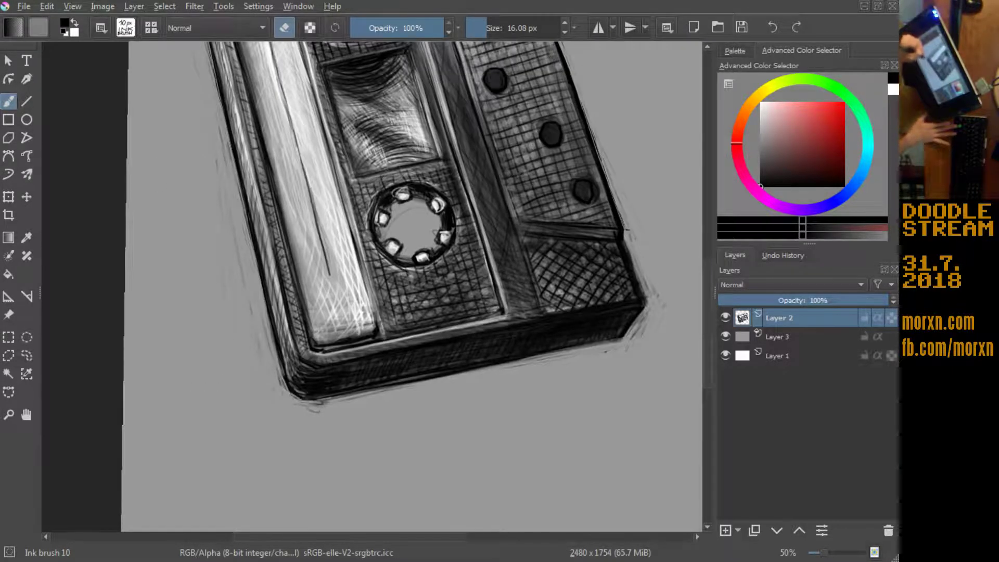
{"action": "mouse_move", "coordinate": [167, 439]}
{"action": "left_mouse_down"}
{"action": "mouse_move", "coordinate": [225, 162]}
{"action": "mouse_move", "coordinate": [178, 205]}
{"action": "left_mouse_up"}
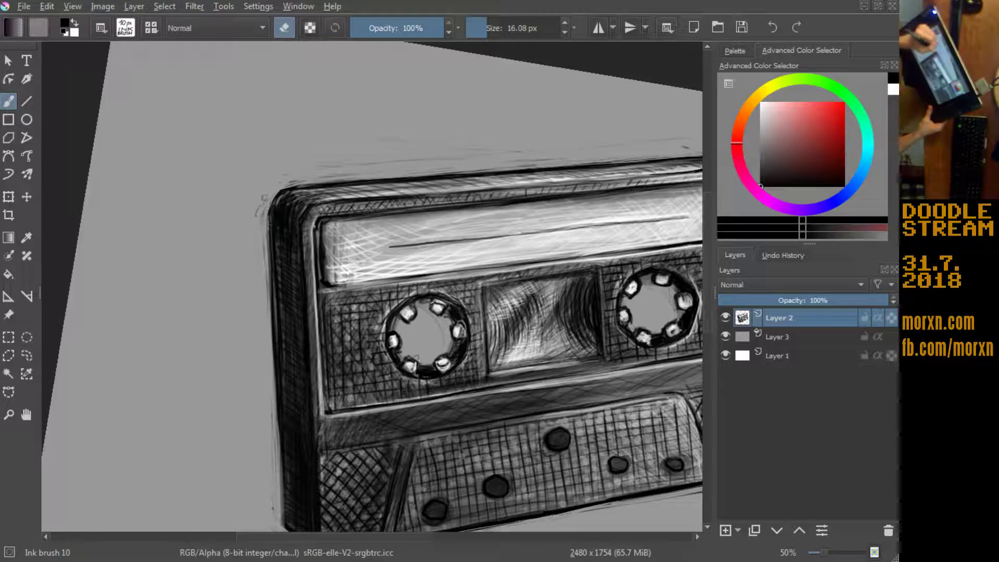
{"action": "mouse_move", "coordinate": [217, 297]}
{"action": "left_mouse_down"}
{"action": "mouse_move", "coordinate": [120, 230]}
{"action": "mouse_move", "coordinate": [134, 238]}
{"action": "left_mouse_up"}
{"action": "mouse_move", "coordinate": [140, 272]}
{"action": "left_mouse_down"}
{"action": "mouse_move", "coordinate": [146, 255]}
{"action": "mouse_move", "coordinate": [137, 267]}
{"action": "left_mouse_up"}
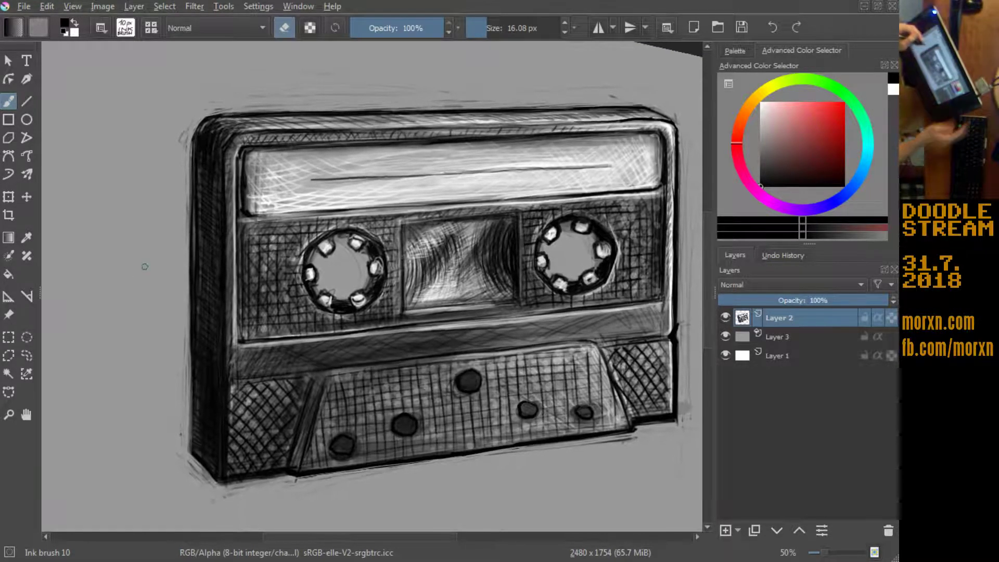
Step: Try erasing part of the left edge, undo it, and switch back to painting
{"action": "mouse_move", "coordinate": [139, 319]}
{"action": "left_mouse_down"}
{"action": "mouse_move", "coordinate": [149, 326]}
{"action": "mouse_move", "coordinate": [132, 298]}
{"action": "left_mouse_up"}
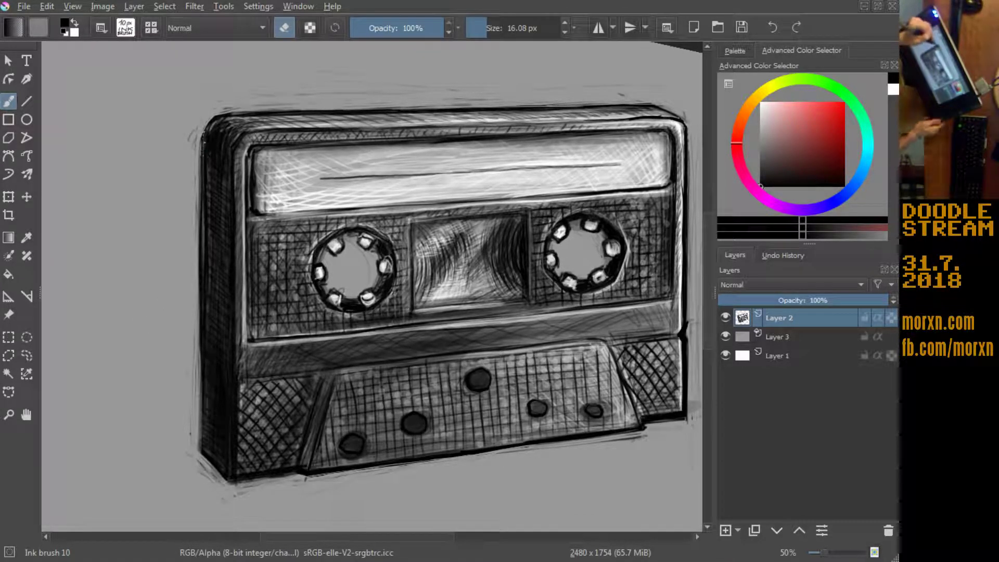
{"action": "left_click_drag", "start_coordinate": [202, 210], "coordinate": [203, 134]}
{"action": "left_click_drag", "start_coordinate": [203, 169], "coordinate": [209, 138]}
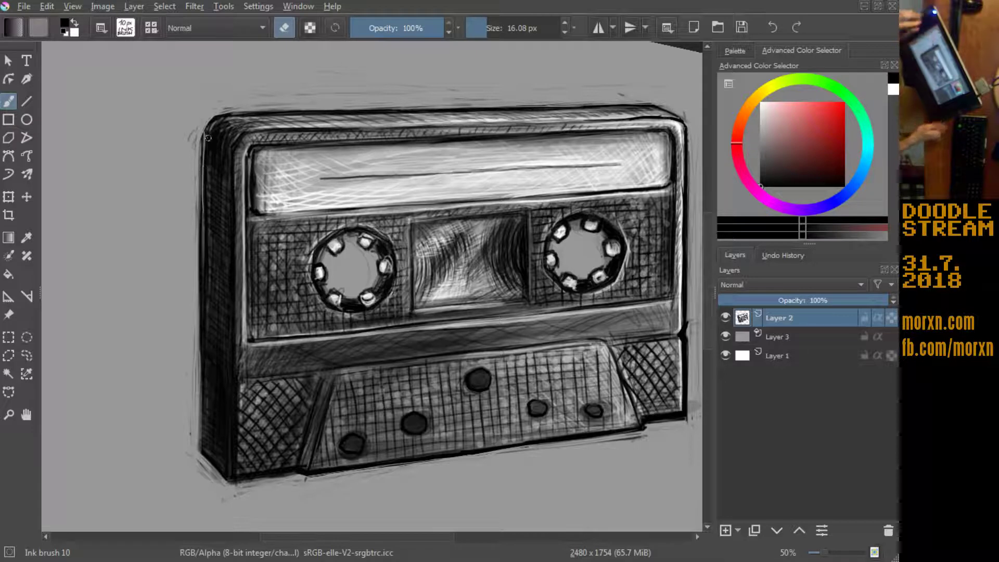
{"action": "key", "text": "ctrl+z"}
{"action": "key", "text": "e"}
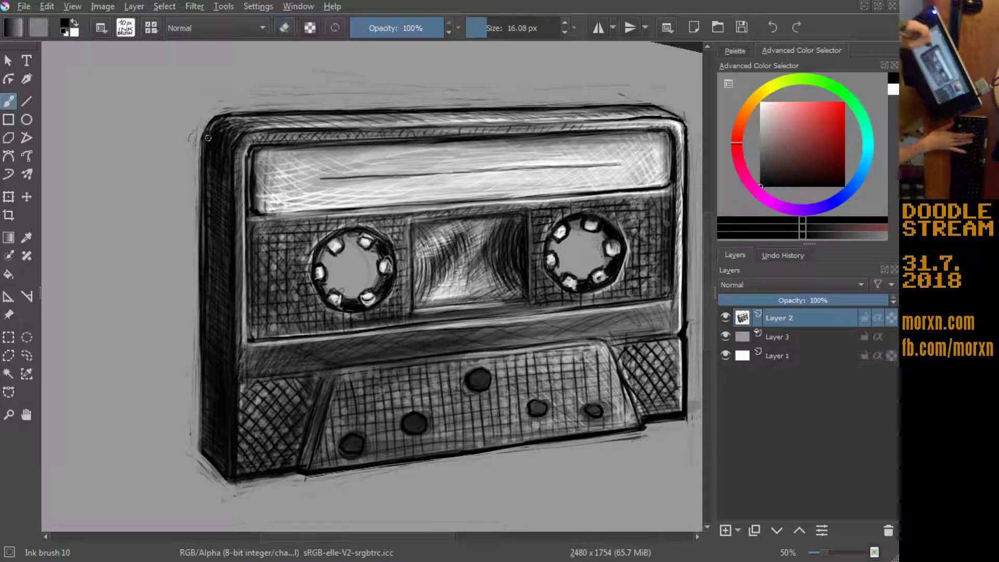
Step: Darken the cassette's left edge and bottom-left vertical edge with heavy ink strokes
{"action": "left_click_drag", "start_coordinate": [203, 177], "coordinate": [203, 266]}
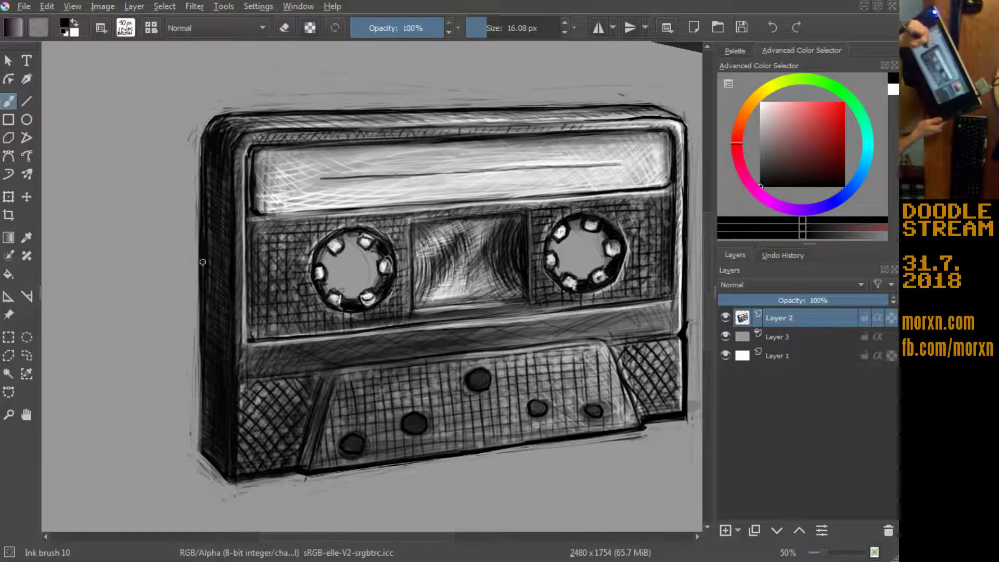
{"action": "left_click_drag", "start_coordinate": [205, 320], "coordinate": [205, 329]}
{"action": "mouse_move", "coordinate": [203, 380]}
{"action": "left_mouse_down"}
{"action": "mouse_move", "coordinate": [203, 434]}
{"action": "mouse_move", "coordinate": [222, 474]}
{"action": "left_mouse_up"}
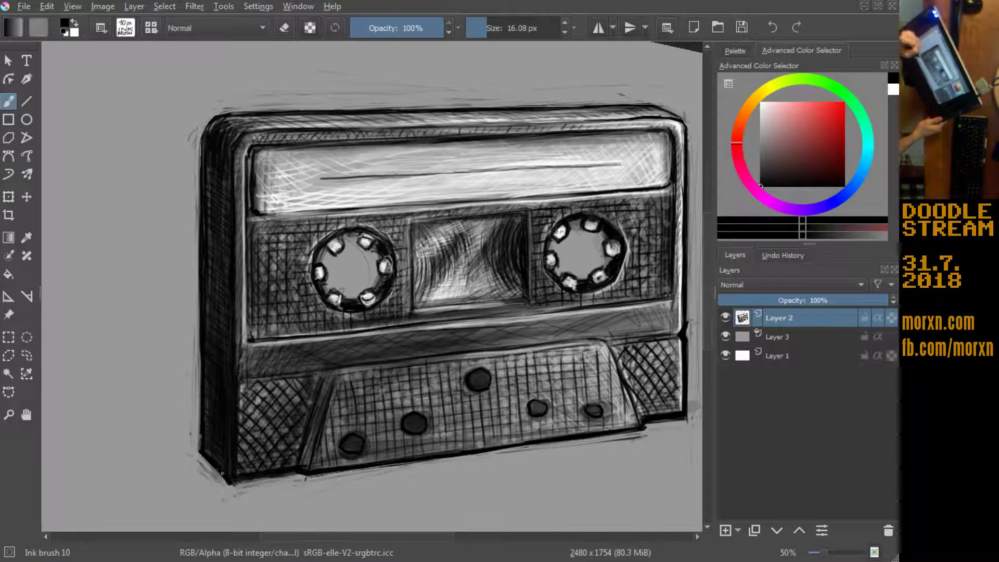
{"action": "left_click_drag", "start_coordinate": [235, 434], "coordinate": [231, 481]}
{"action": "left_click_drag", "start_coordinate": [233, 437], "coordinate": [234, 484]}
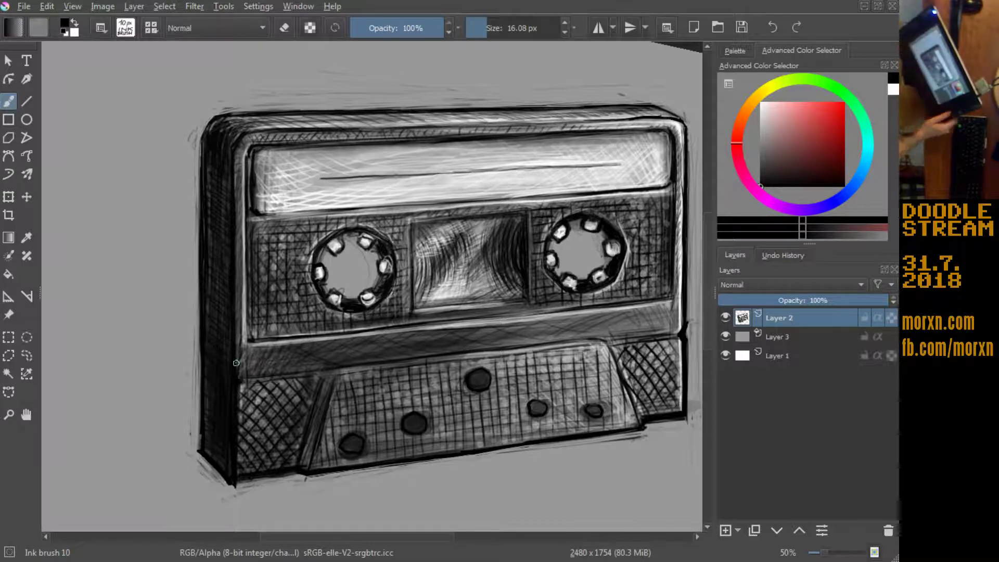
{"action": "mouse_move", "coordinate": [184, 167]}
{"action": "left_mouse_down"}
{"action": "mouse_move", "coordinate": [171, 246]}
{"action": "mouse_move", "coordinate": [426, 438]}
{"action": "left_mouse_up"}
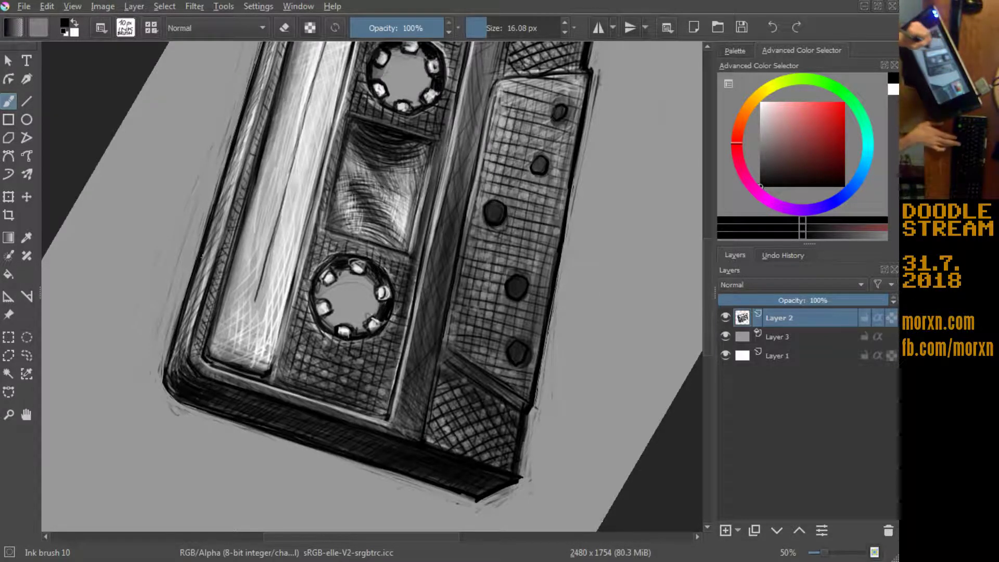
Step: Trace dark ink along the cassette's inner edges and divider line, rotating the view between strokes
{"action": "left_click_drag", "start_coordinate": [211, 229], "coordinate": [167, 331]}
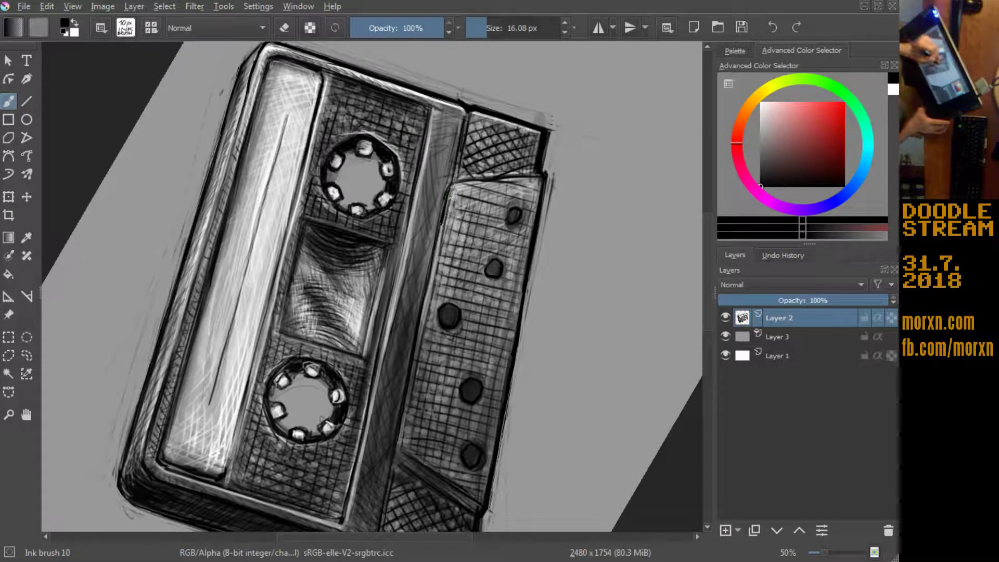
{"action": "mouse_move", "coordinate": [426, 292]}
{"action": "left_mouse_down"}
{"action": "mouse_move", "coordinate": [415, 361]}
{"action": "mouse_move", "coordinate": [159, 266]}
{"action": "mouse_move", "coordinate": [218, 282]}
{"action": "left_mouse_up"}
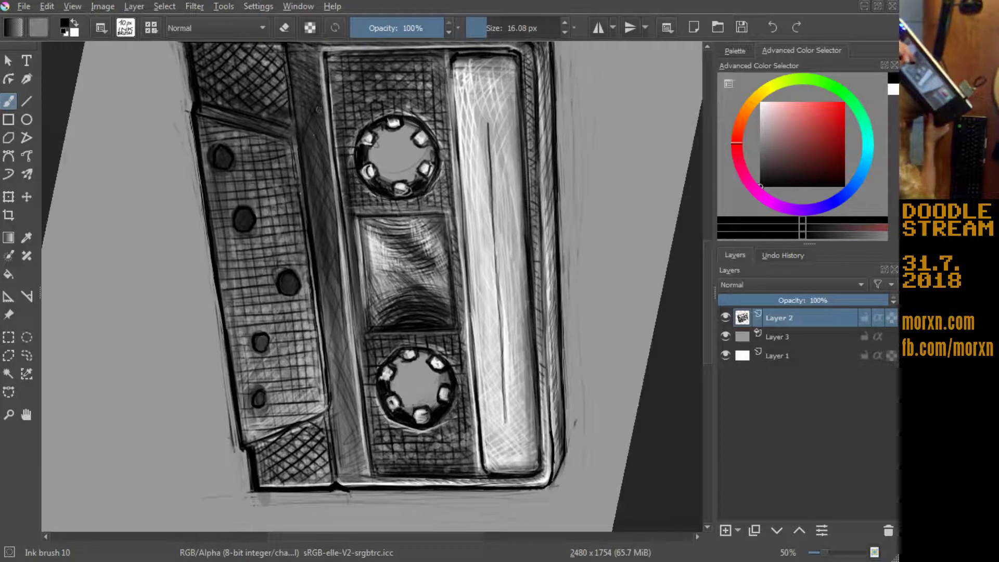
{"action": "left_click_drag", "start_coordinate": [293, 155], "coordinate": [297, 177]}
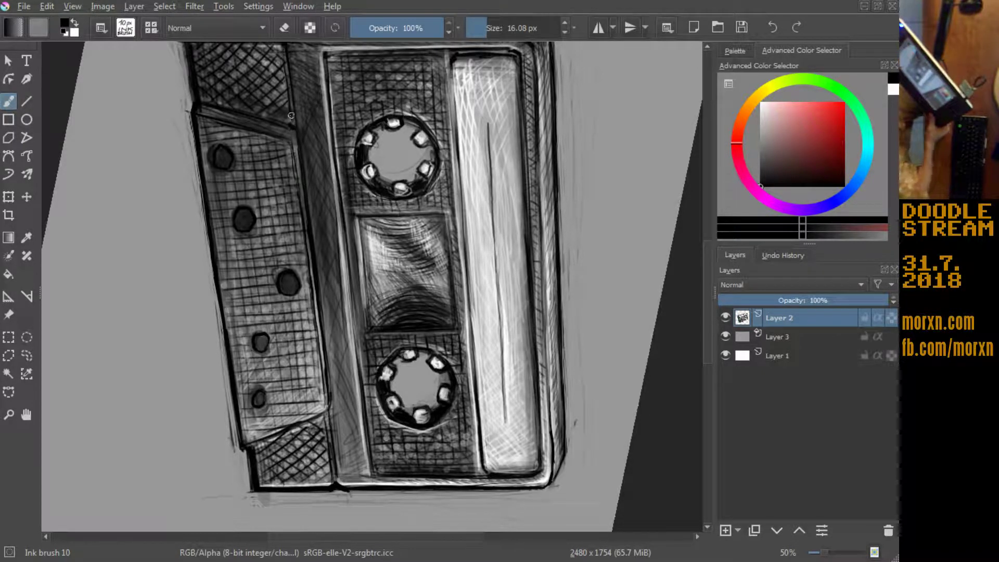
{"action": "mouse_move", "coordinate": [130, 145]}
{"action": "left_mouse_down"}
{"action": "mouse_move", "coordinate": [253, 426]}
{"action": "mouse_move", "coordinate": [186, 327]}
{"action": "mouse_move", "coordinate": [237, 210]}
{"action": "left_mouse_up"}
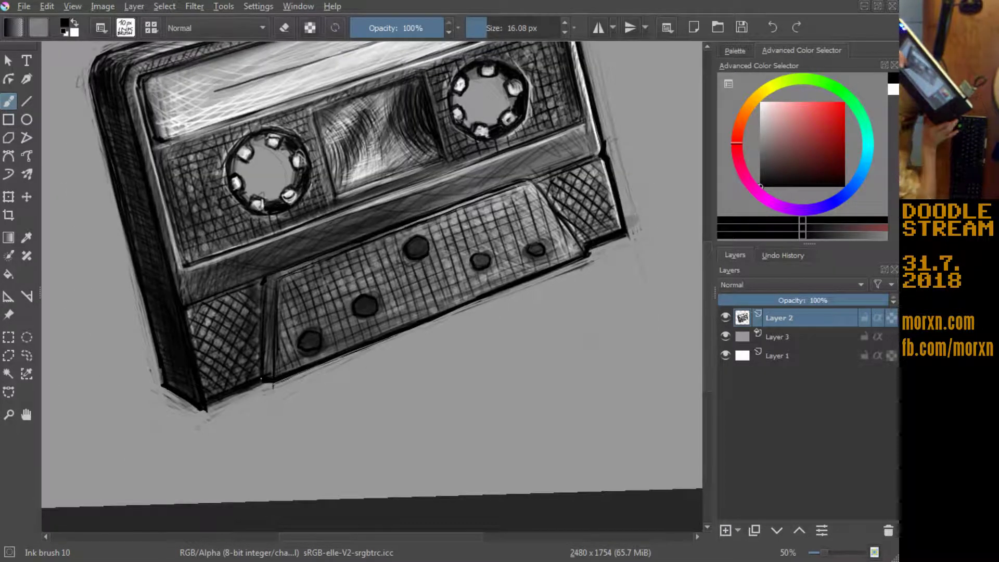
{"action": "left_click_drag", "start_coordinate": [267, 288], "coordinate": [265, 375]}
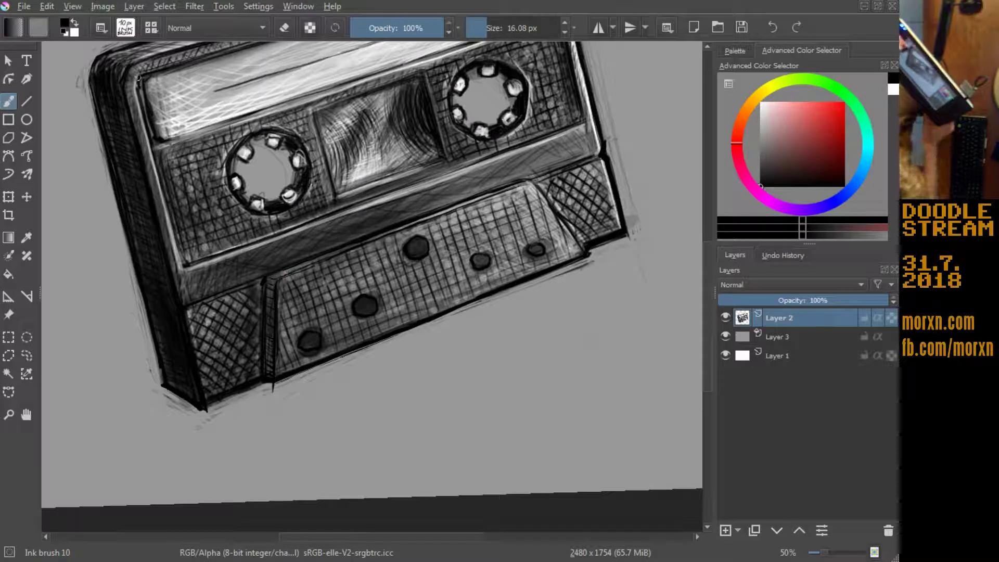
{"action": "left_click_drag", "start_coordinate": [146, 134], "coordinate": [175, 251]}
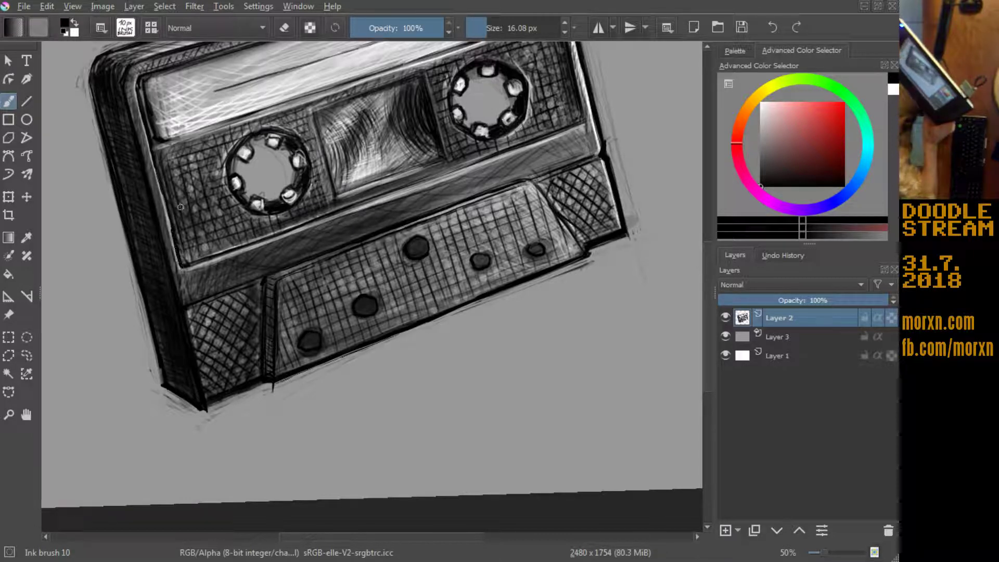
{"action": "left_click_drag", "start_coordinate": [159, 195], "coordinate": [171, 229]}
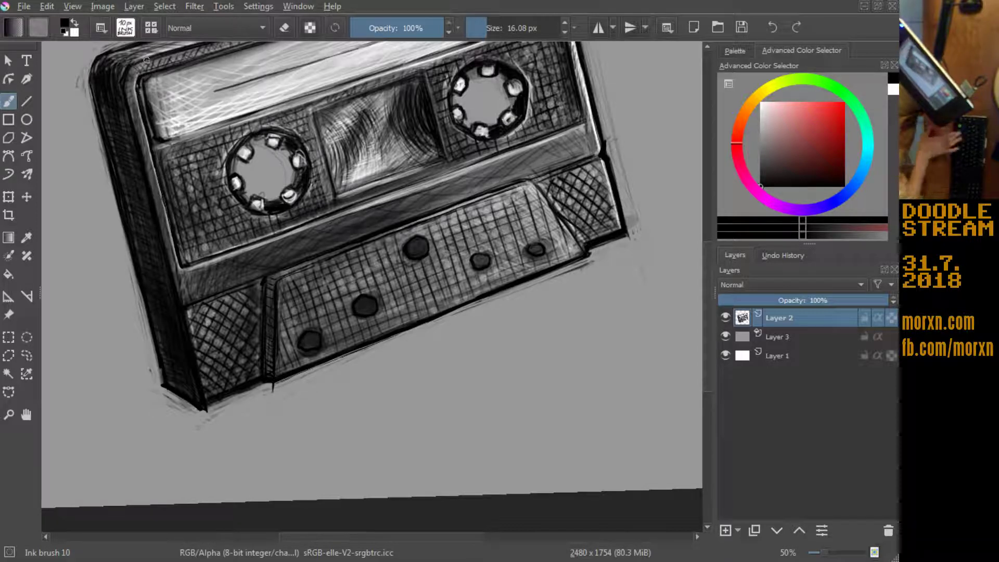
{"action": "mouse_move", "coordinate": [464, 251]}
{"action": "left_mouse_down"}
{"action": "mouse_move", "coordinate": [329, 389]}
{"action": "mouse_move", "coordinate": [299, 439]}
{"action": "left_mouse_up"}
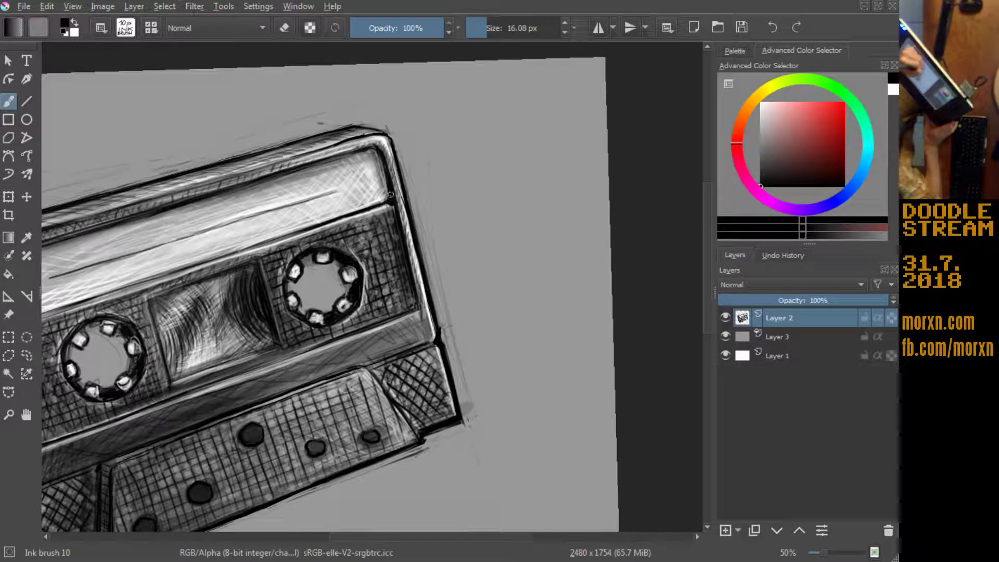
Step: Paint white highlights on the cassette's right edge and top label window, then return to black
{"action": "key", "text": "x"}
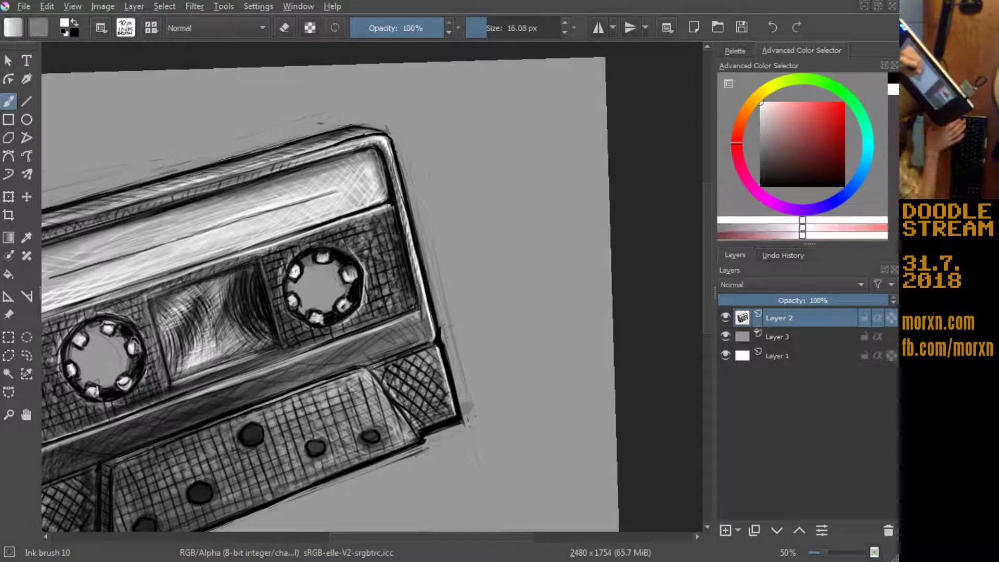
{"action": "left_click_drag", "start_coordinate": [391, 206], "coordinate": [401, 228]}
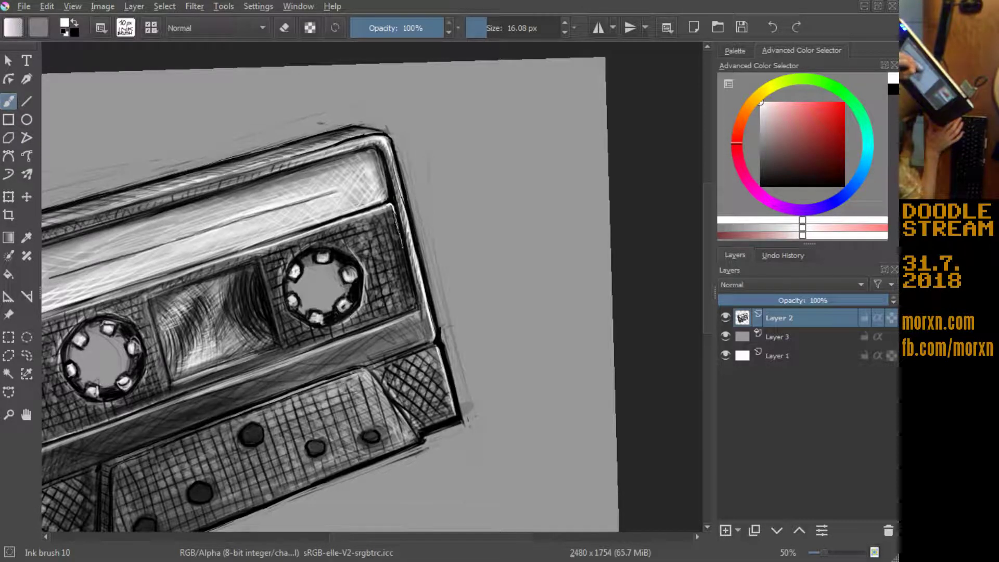
{"action": "left_click_drag", "start_coordinate": [407, 268], "coordinate": [418, 299]}
{"action": "left_click_drag", "start_coordinate": [390, 212], "coordinate": [398, 224]}
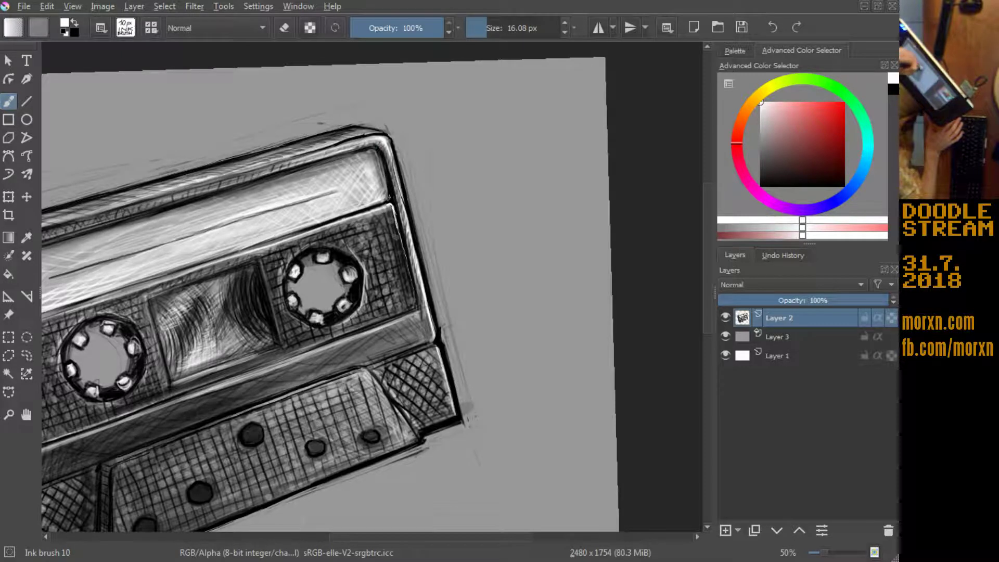
{"action": "left_click_drag", "start_coordinate": [382, 169], "coordinate": [388, 200]}
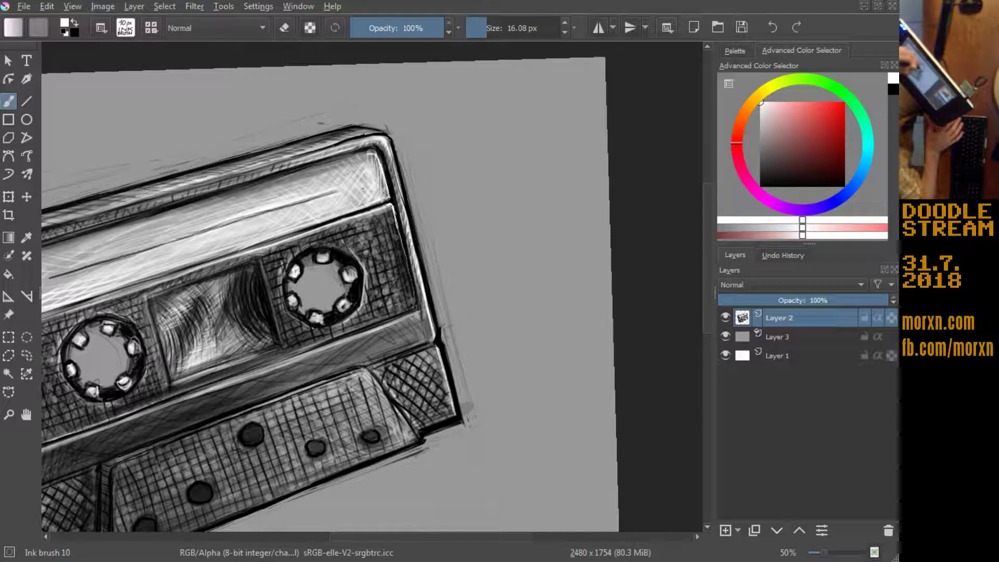
{"action": "left_click_drag", "start_coordinate": [357, 160], "coordinate": [311, 170]}
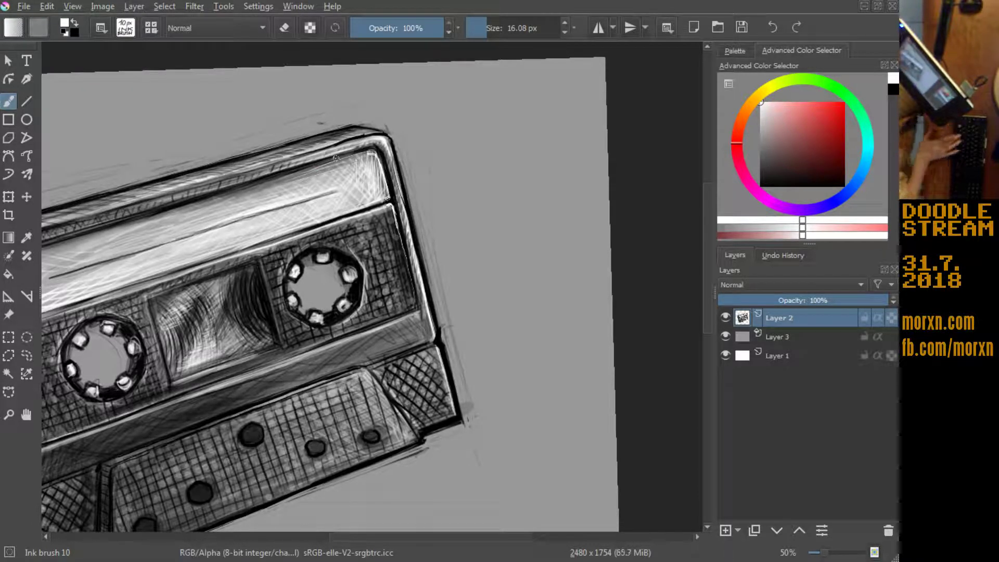
{"action": "left_click_drag", "start_coordinate": [173, 413], "coordinate": [322, 351]}
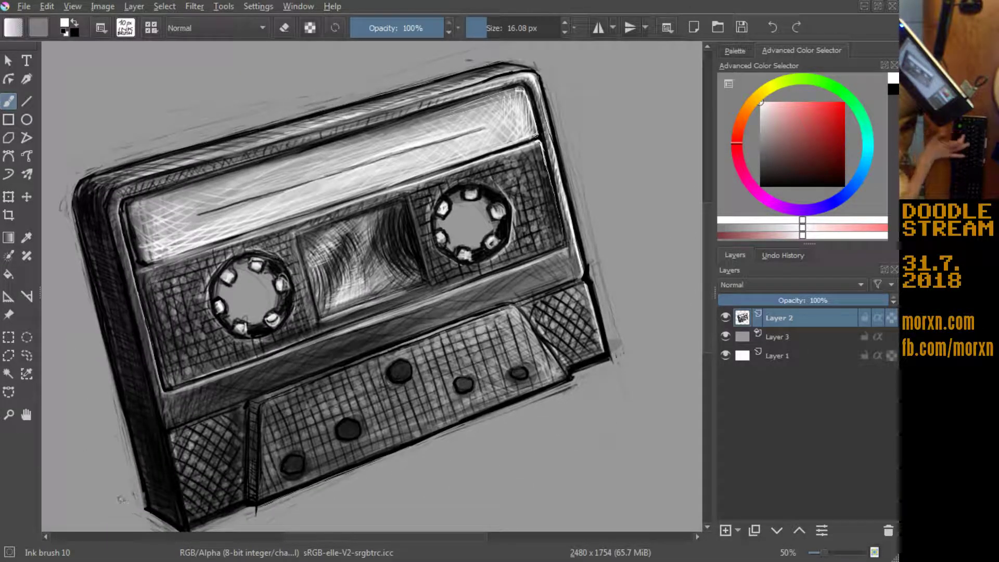
{"action": "key", "text": "x"}
{"action": "mouse_move", "coordinate": [121, 499]}
{"action": "left_mouse_down"}
{"action": "mouse_move", "coordinate": [179, 300]}
{"action": "mouse_move", "coordinate": [292, 142]}
{"action": "left_mouse_up"}
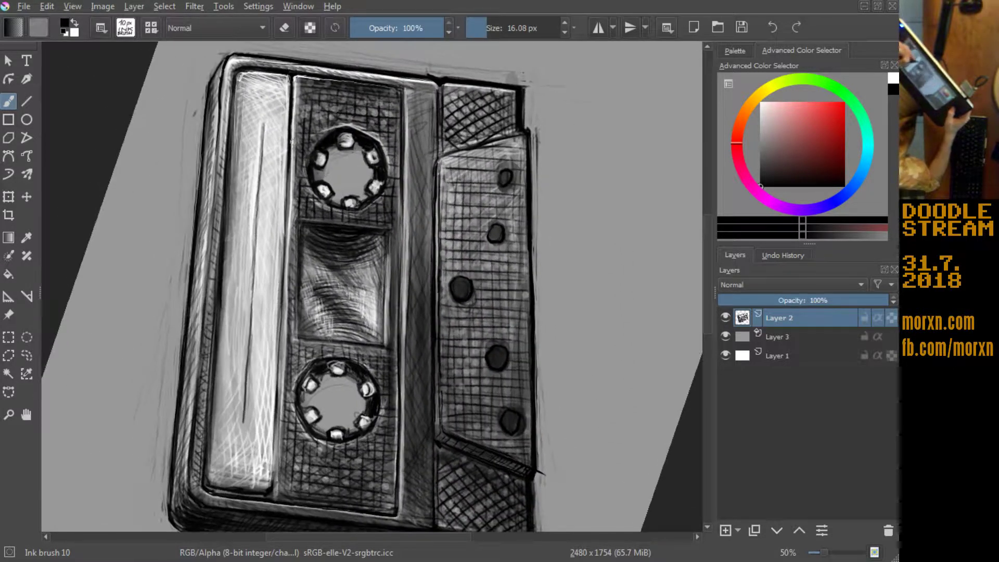
Step: Add white highlight strokes down the cassette's left side
{"action": "key", "text": "x"}
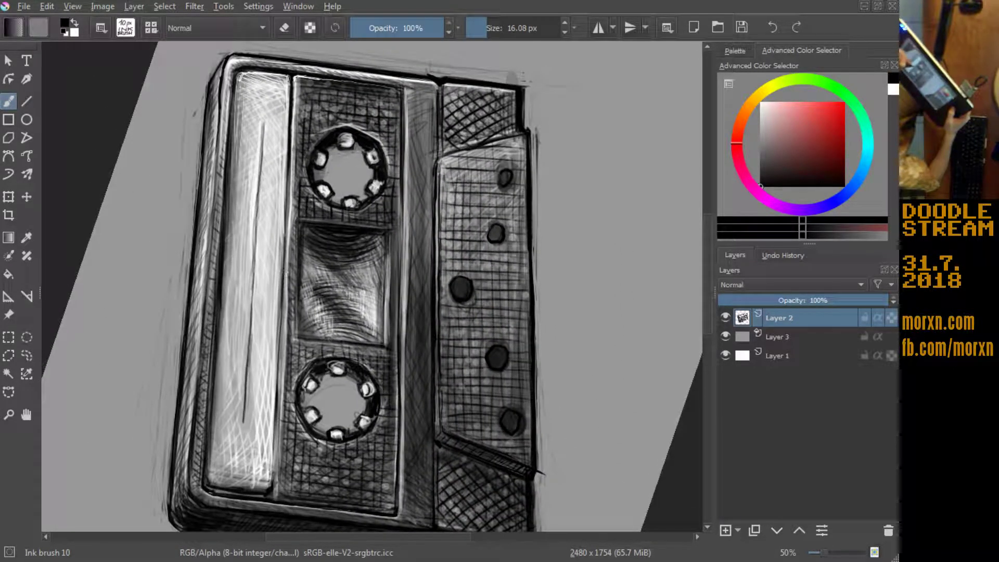
{"action": "key", "text": "x"}
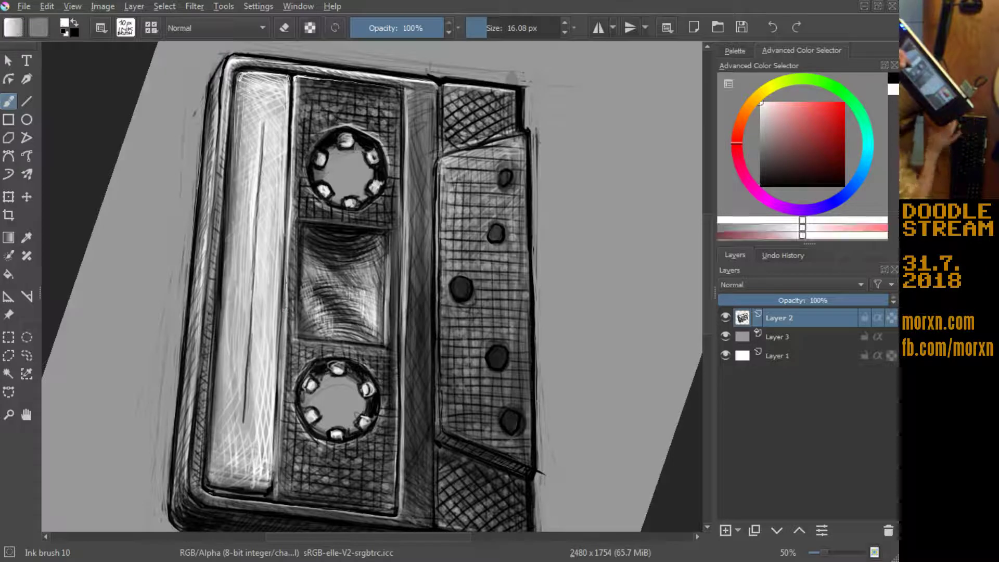
{"action": "left_click_drag", "start_coordinate": [283, 329], "coordinate": [282, 381]}
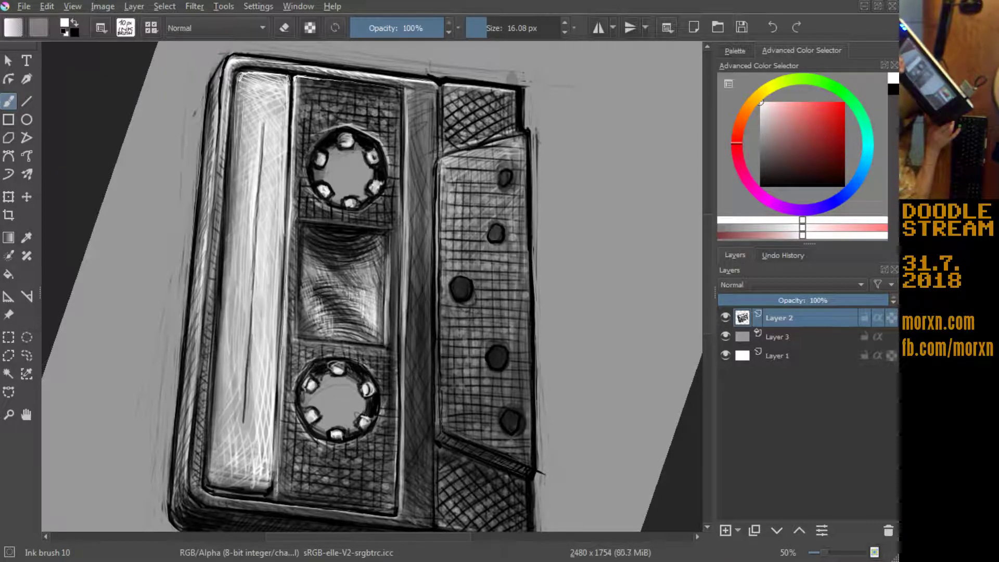
{"action": "left_click_drag", "start_coordinate": [284, 388], "coordinate": [280, 399]}
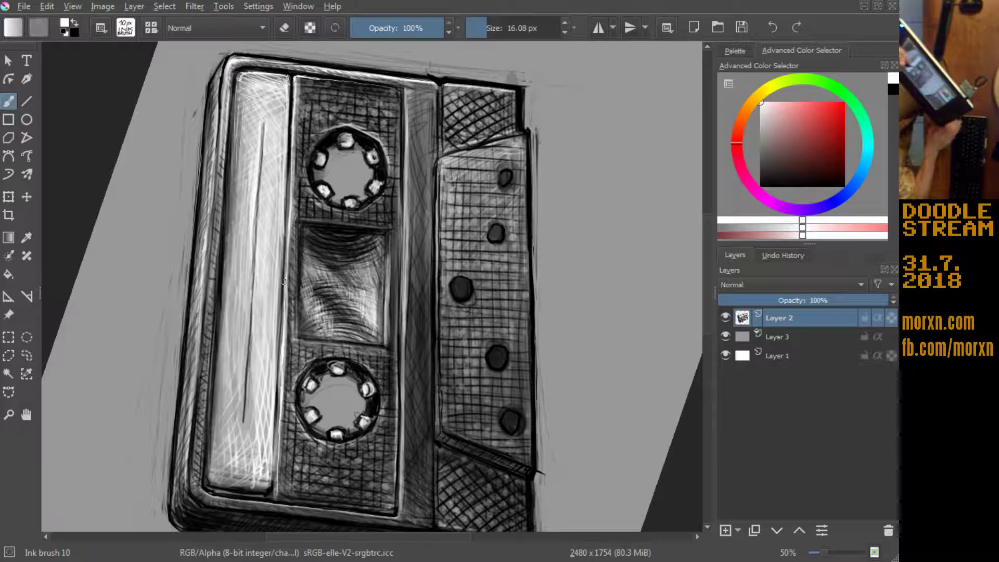
Step: Ink the left inner edge and the middle section's inner edge darker in black
{"action": "key", "text": "x"}
{"action": "left_click_drag", "start_coordinate": [275, 491], "coordinate": [277, 407]}
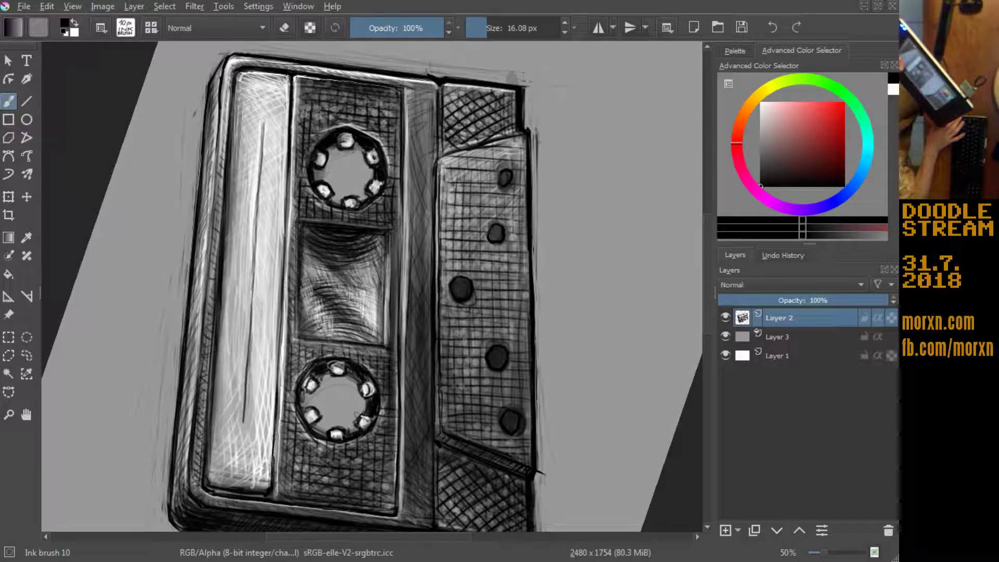
{"action": "left_click_drag", "start_coordinate": [274, 489], "coordinate": [276, 437]}
{"action": "left_click_drag", "start_coordinate": [278, 392], "coordinate": [277, 348]}
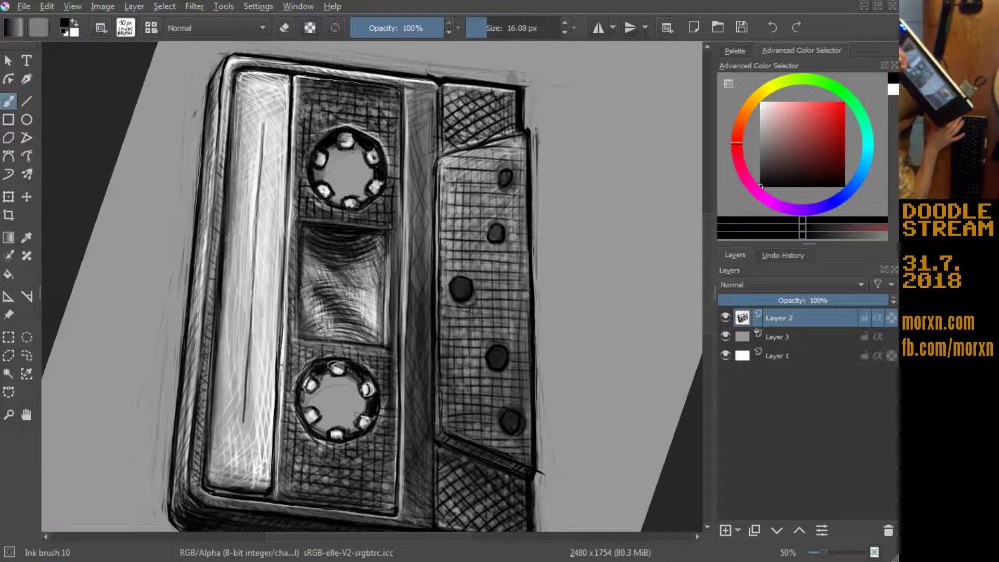
{"action": "left_click_drag", "start_coordinate": [284, 292], "coordinate": [289, 200]}
{"action": "left_click_drag", "start_coordinate": [287, 242], "coordinate": [291, 176]}
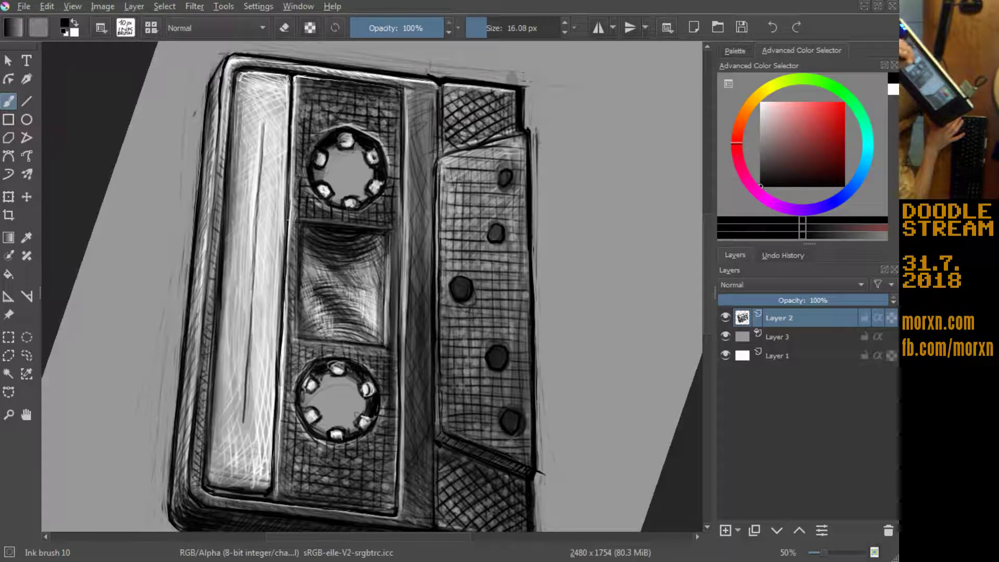
{"action": "left_click_drag", "start_coordinate": [291, 215], "coordinate": [292, 121]}
{"action": "left_click_drag", "start_coordinate": [290, 187], "coordinate": [294, 100]}
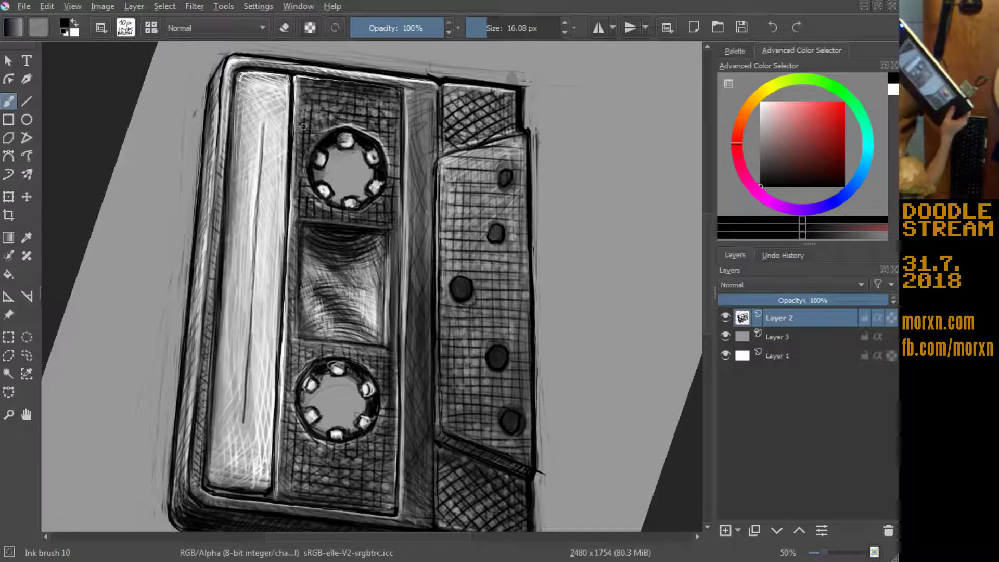
{"action": "mouse_move", "coordinate": [155, 303]}
{"action": "left_mouse_down"}
{"action": "mouse_move", "coordinate": [171, 203]}
{"action": "mouse_move", "coordinate": [268, 96]}
{"action": "mouse_move", "coordinate": [281, 104]}
{"action": "left_mouse_up"}
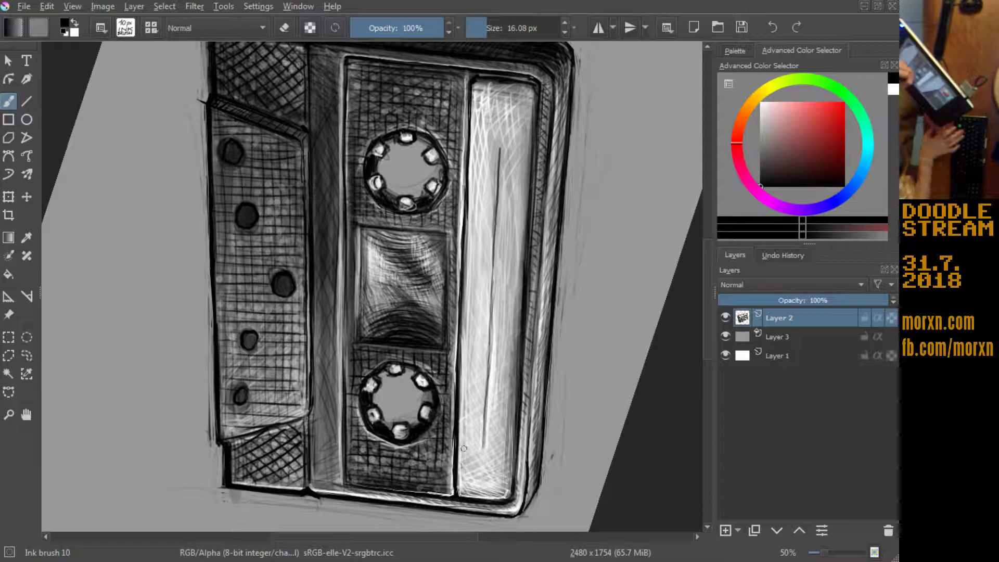
Step: Brighten the label panel with white hatching along its edge and the middle panel
{"action": "key", "text": "x"}
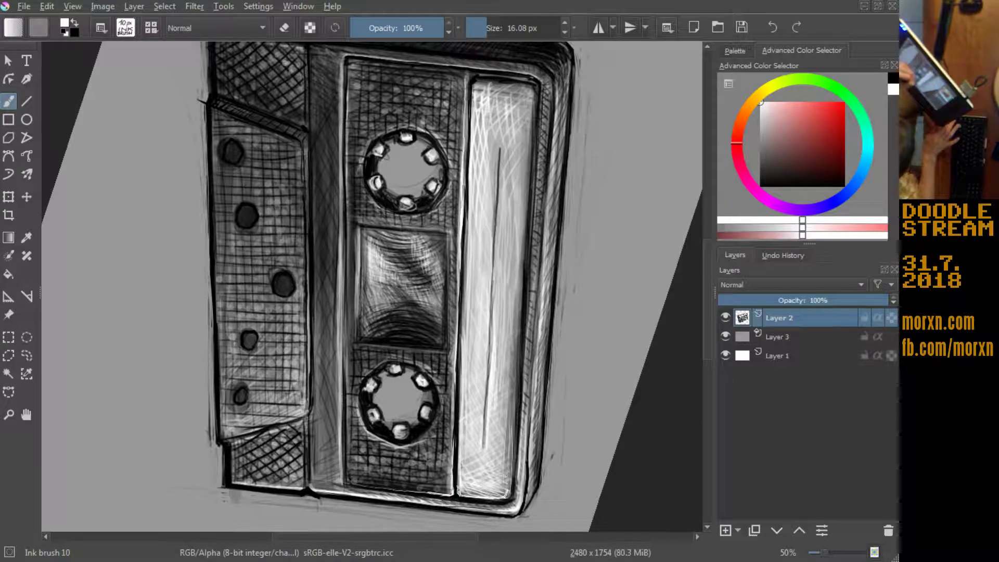
{"action": "left_click_drag", "start_coordinate": [458, 487], "coordinate": [460, 406]}
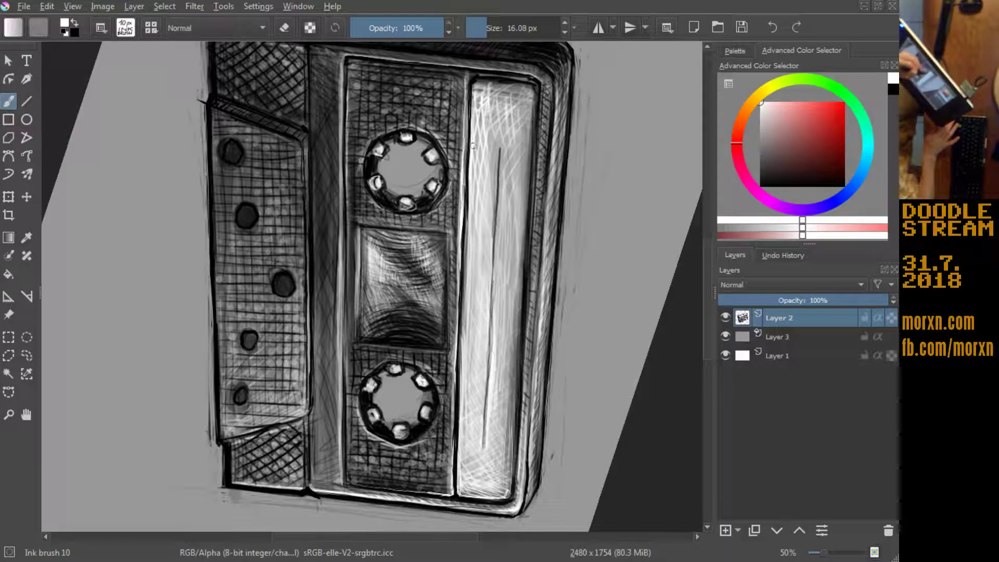
{"action": "left_click_drag", "start_coordinate": [479, 109], "coordinate": [477, 85]}
{"action": "left_click_drag", "start_coordinate": [475, 146], "coordinate": [473, 135]}
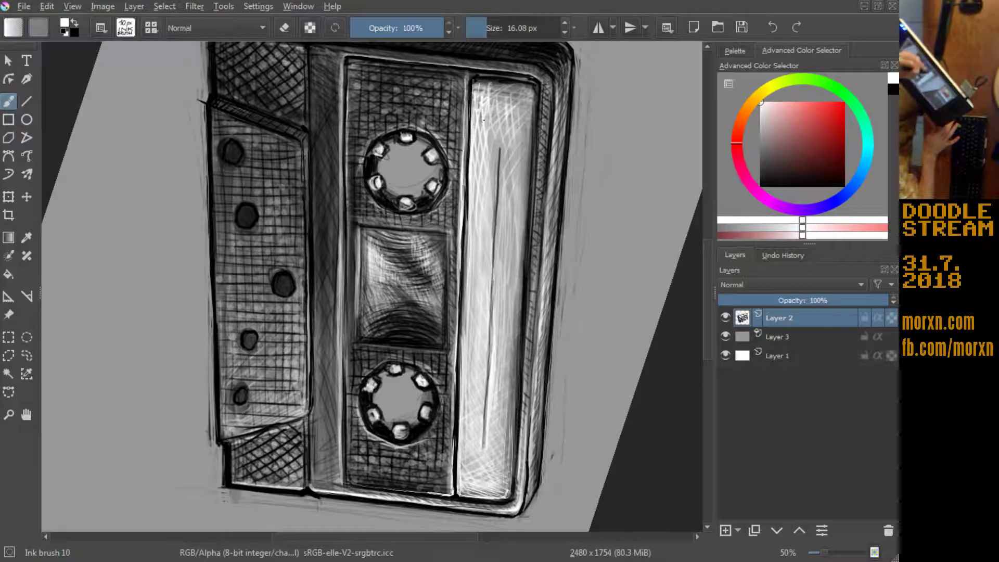
{"action": "left_click_drag", "start_coordinate": [492, 101], "coordinate": [493, 182]}
{"action": "mouse_move", "coordinate": [491, 130]}
{"action": "left_mouse_down"}
{"action": "mouse_move", "coordinate": [493, 208]}
{"action": "mouse_move", "coordinate": [465, 292]}
{"action": "left_mouse_up"}
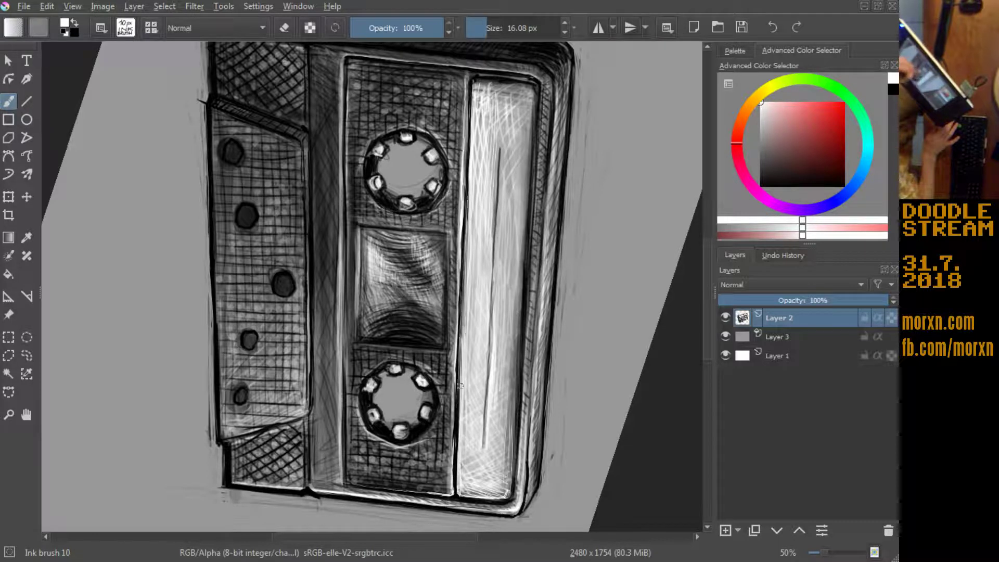
{"action": "left_click_drag", "start_coordinate": [464, 241], "coordinate": [459, 406]}
{"action": "left_click_drag", "start_coordinate": [463, 358], "coordinate": [457, 471]}
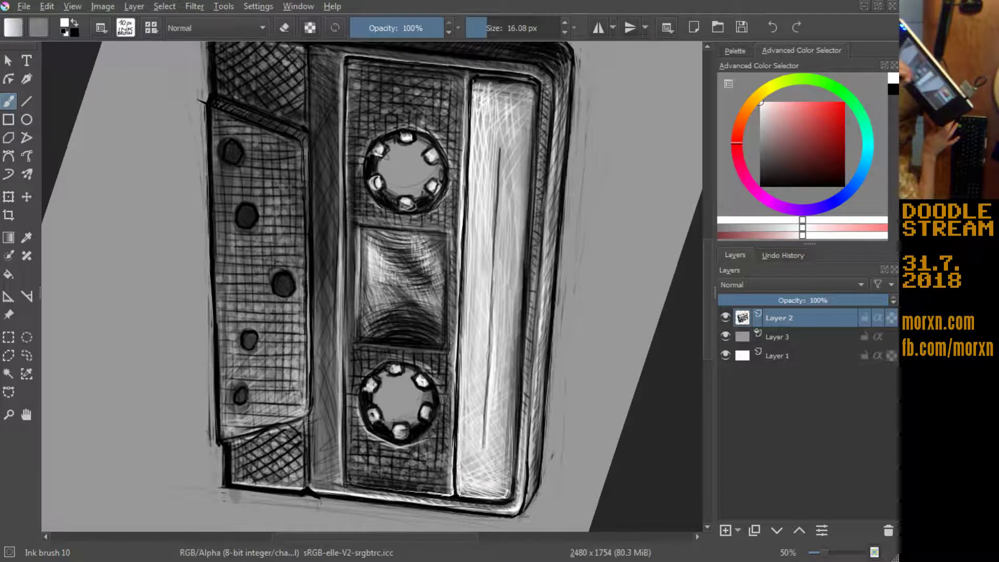
{"action": "left_click_drag", "start_coordinate": [341, 379], "coordinate": [335, 196]}
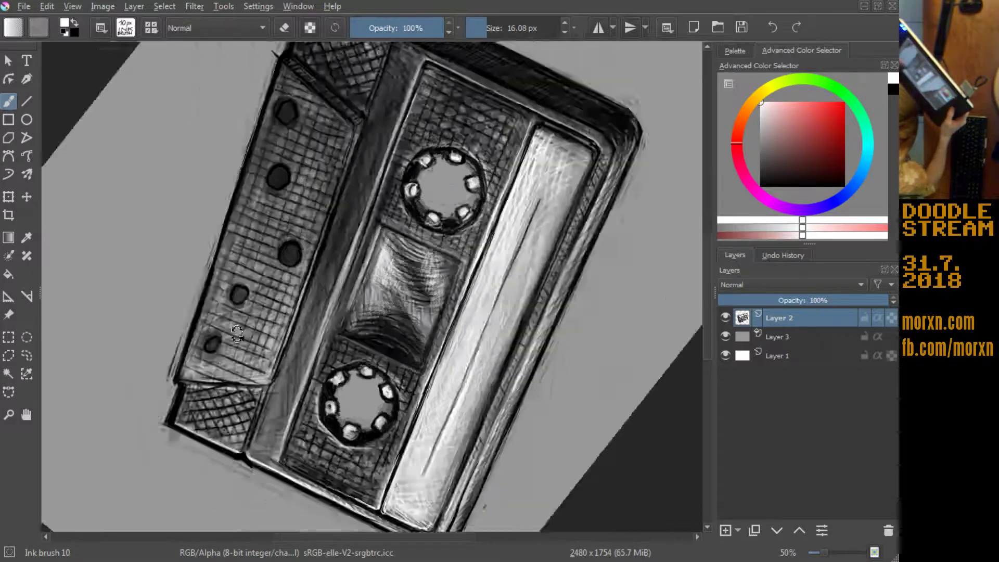
Step: Reset the canvas rotation, switch to black, rotate the view, and put the brush in erasing mode
{"action": "key", "text": "5"}
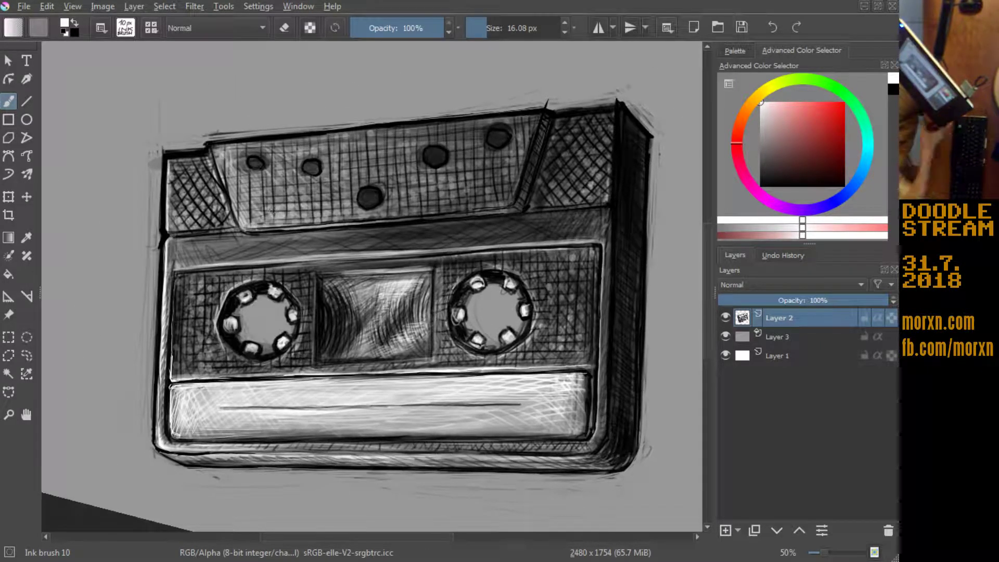
{"action": "key", "text": "x"}
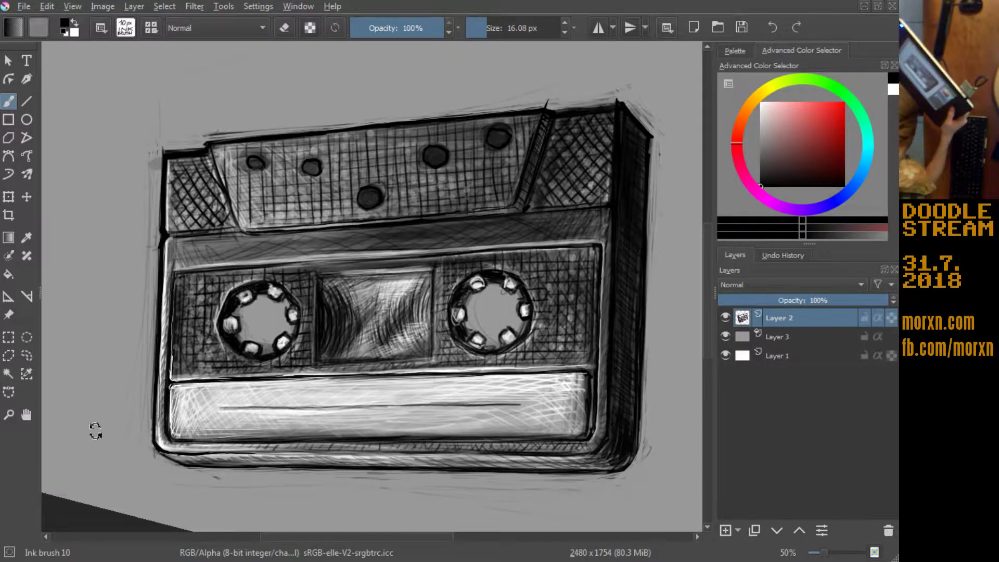
{"action": "mouse_move", "coordinate": [96, 428]}
{"action": "left_mouse_down"}
{"action": "mouse_move", "coordinate": [120, 315]}
{"action": "mouse_move", "coordinate": [120, 223]}
{"action": "left_mouse_up"}
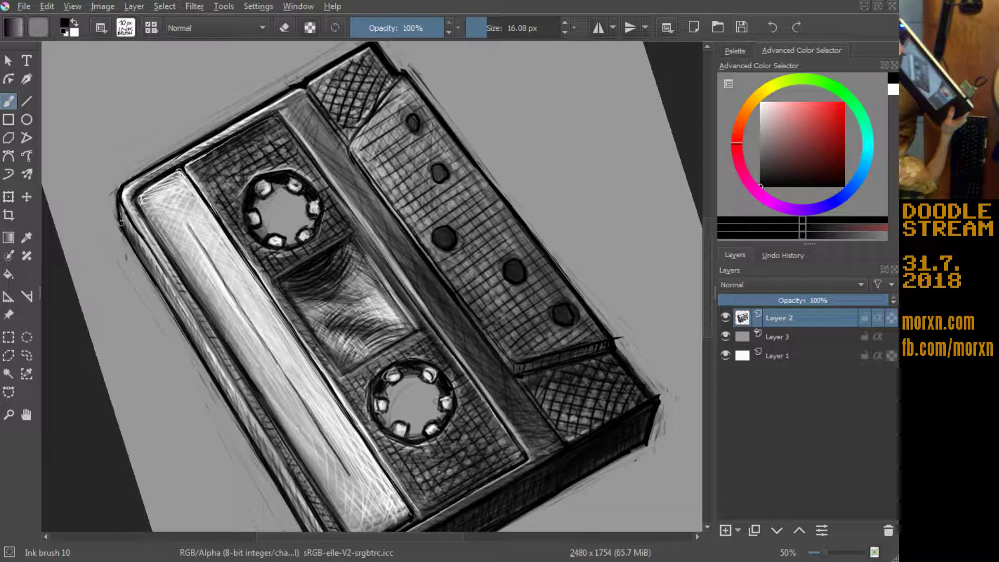
{"action": "left_click_drag", "start_coordinate": [100, 216], "coordinate": [103, 186]}
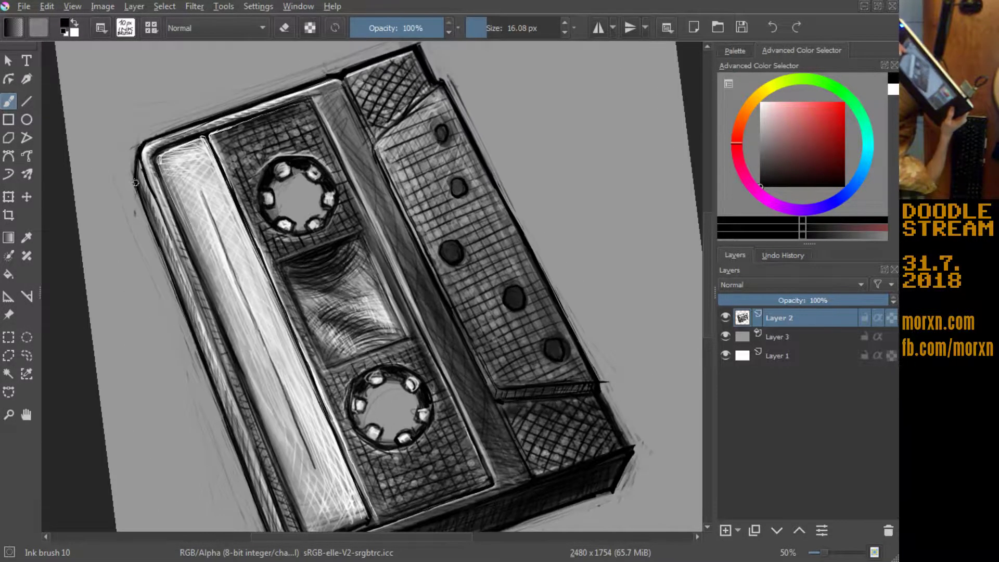
{"action": "key", "text": "e"}
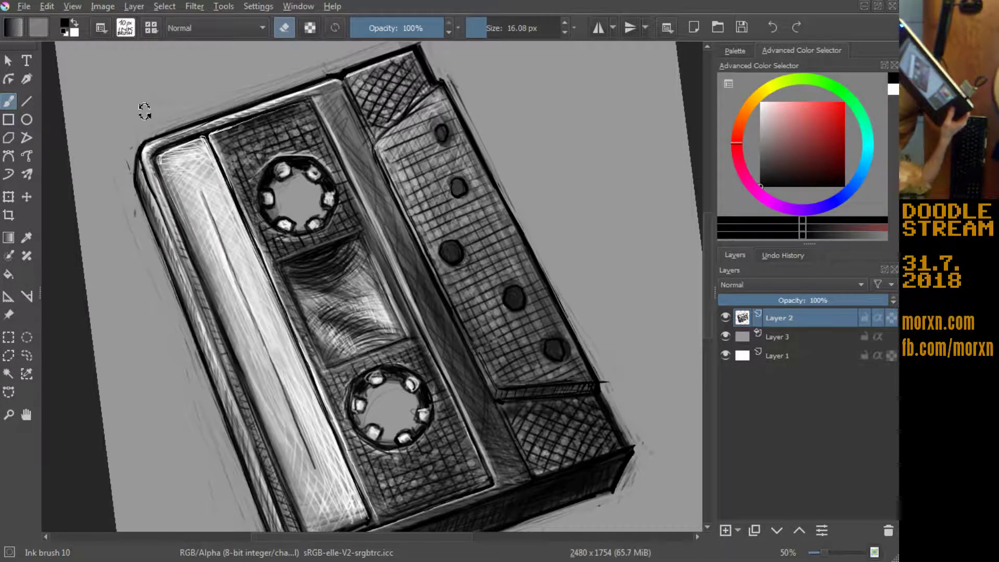
{"action": "mouse_move", "coordinate": [130, 294]}
{"action": "left_mouse_down"}
{"action": "mouse_move", "coordinate": [200, 433]}
{"action": "mouse_move", "coordinate": [279, 475]}
{"action": "mouse_move", "coordinate": [300, 467]}
{"action": "left_mouse_up"}
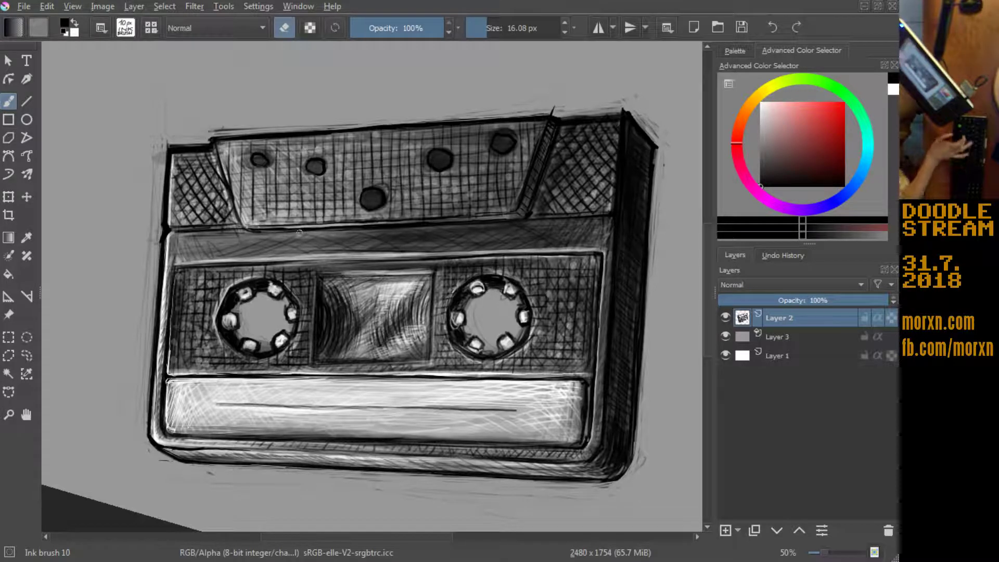
Step: Add a small dark mark at the left reel's edge and end with black ink active
{"action": "key", "text": "x"}
{"action": "key", "text": "e"}
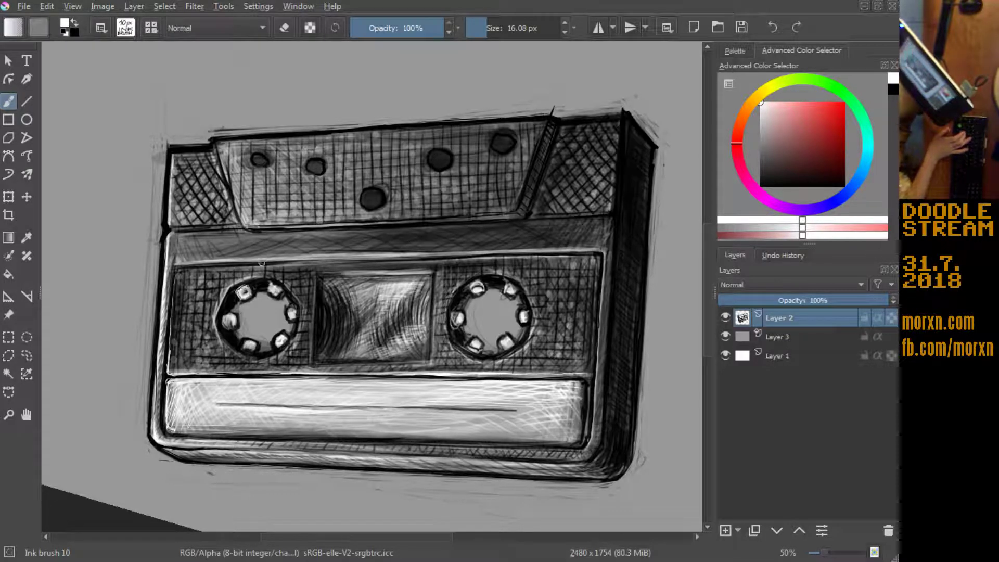
{"action": "left_click_drag", "start_coordinate": [301, 299], "coordinate": [289, 308]}
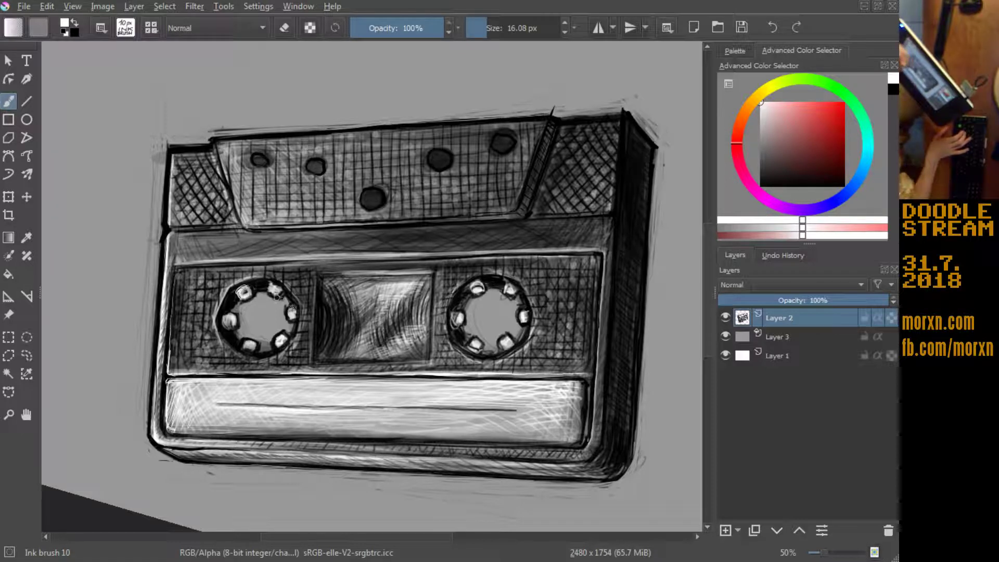
{"action": "key", "text": "x"}
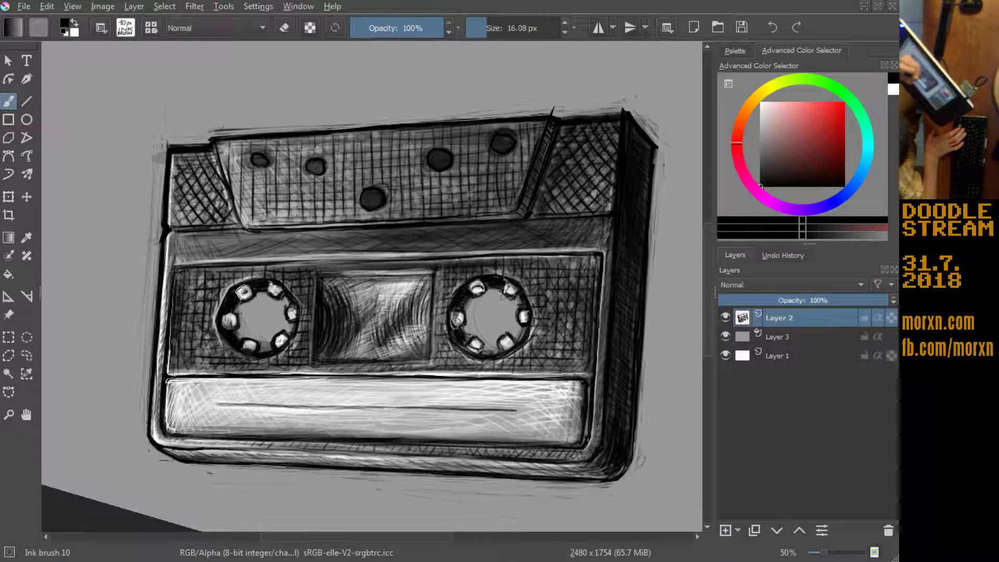
{"action": "key", "text": "x"}
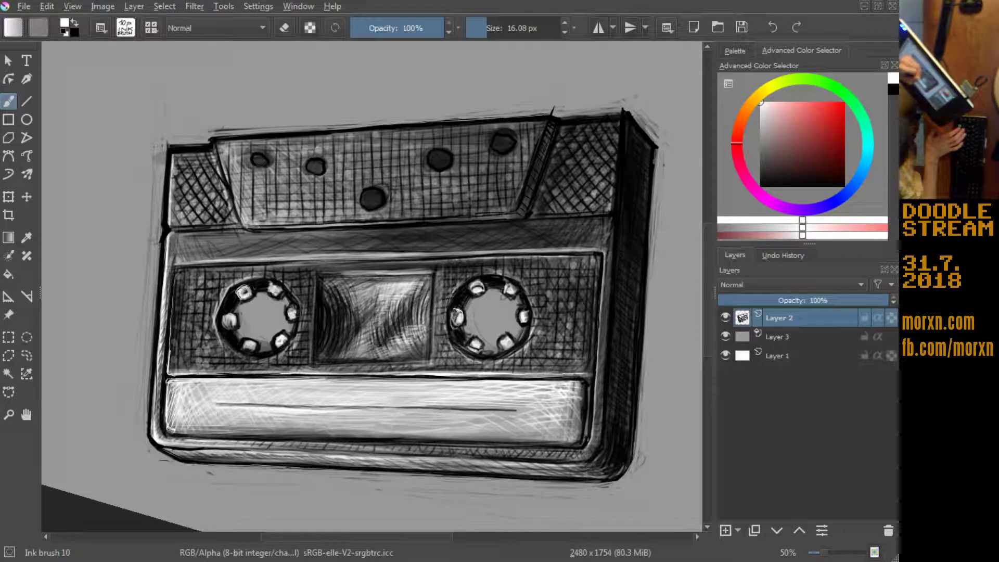
{"action": "key", "text": "x"}
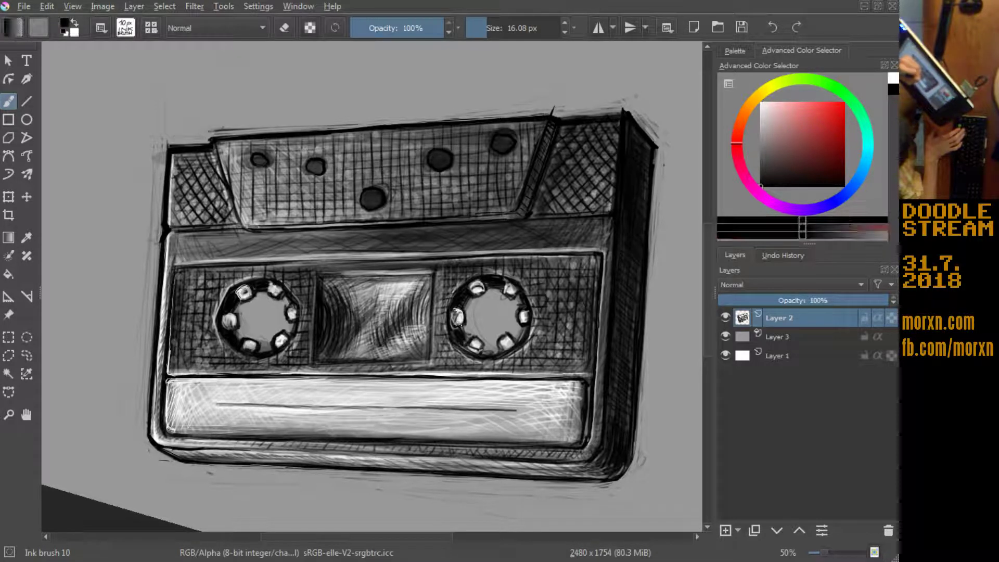
{"action": "key", "text": "x"}
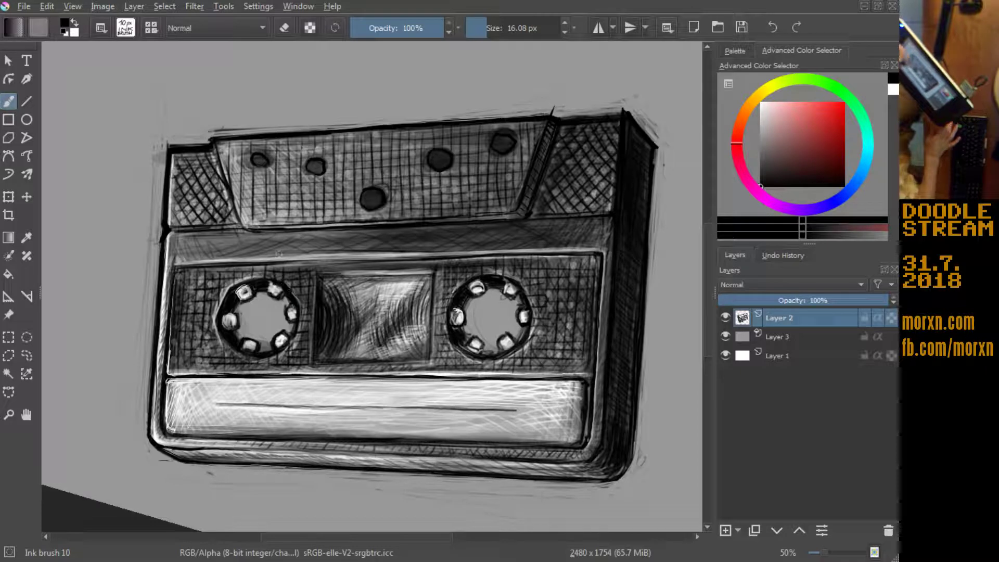
Step: Tilt the canvas nearly level and paint white highlights on the left reel's rim
{"action": "mouse_move", "coordinate": [127, 301]}
{"action": "left_mouse_down"}
{"action": "mouse_move", "coordinate": [164, 419]}
{"action": "mouse_move", "coordinate": [277, 58]}
{"action": "left_mouse_up"}
{"action": "key", "text": "e"}
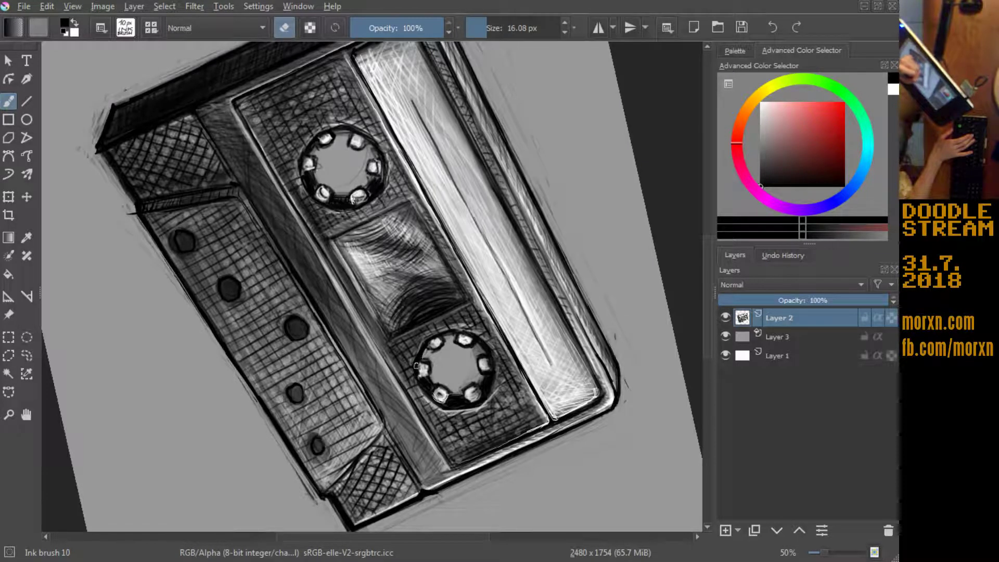
{"action": "key", "text": "e"}
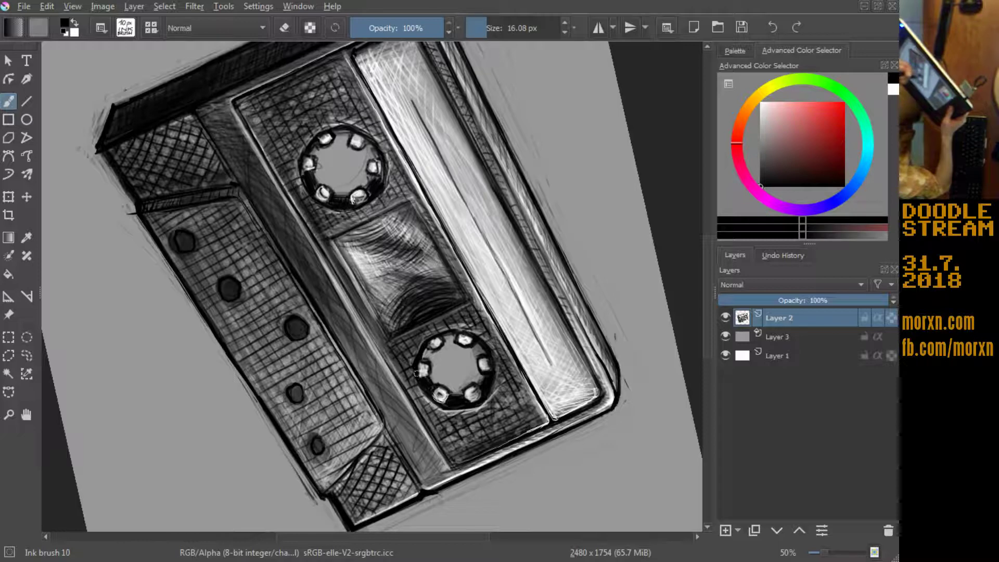
{"action": "left_click_drag", "start_coordinate": [170, 496], "coordinate": [225, 338]}
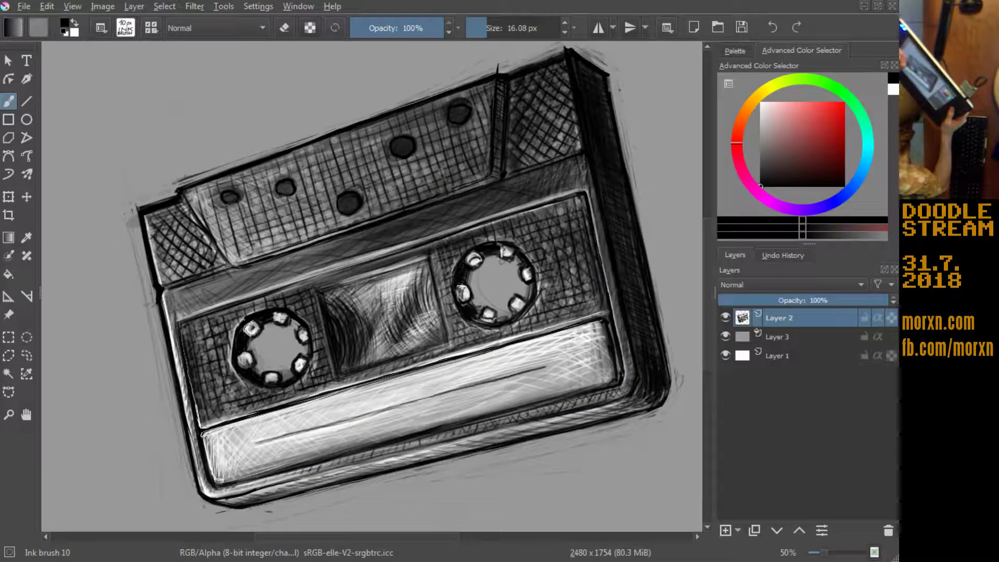
{"action": "key", "text": "6"}
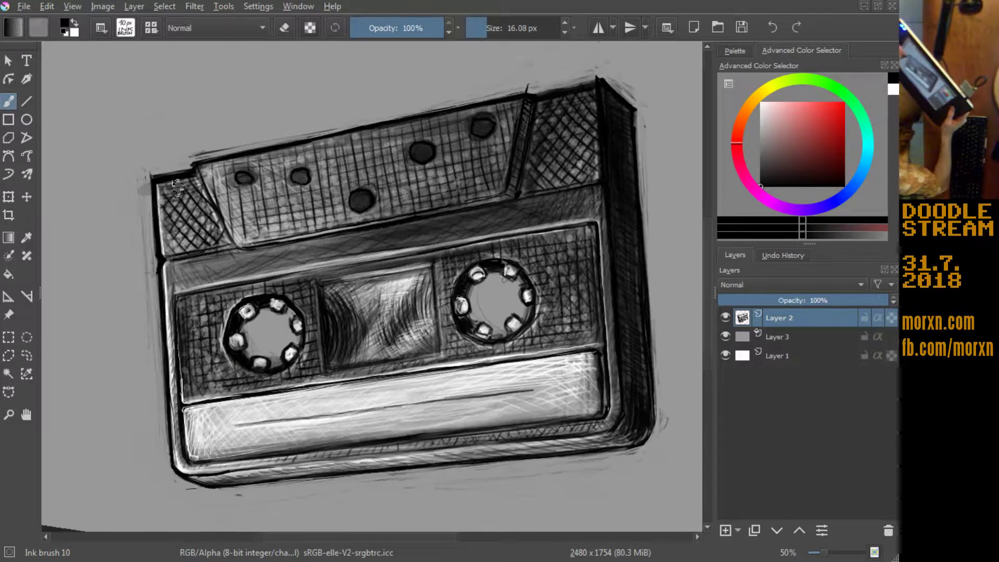
{"action": "key", "text": "6"}
{"action": "key", "text": "6"}
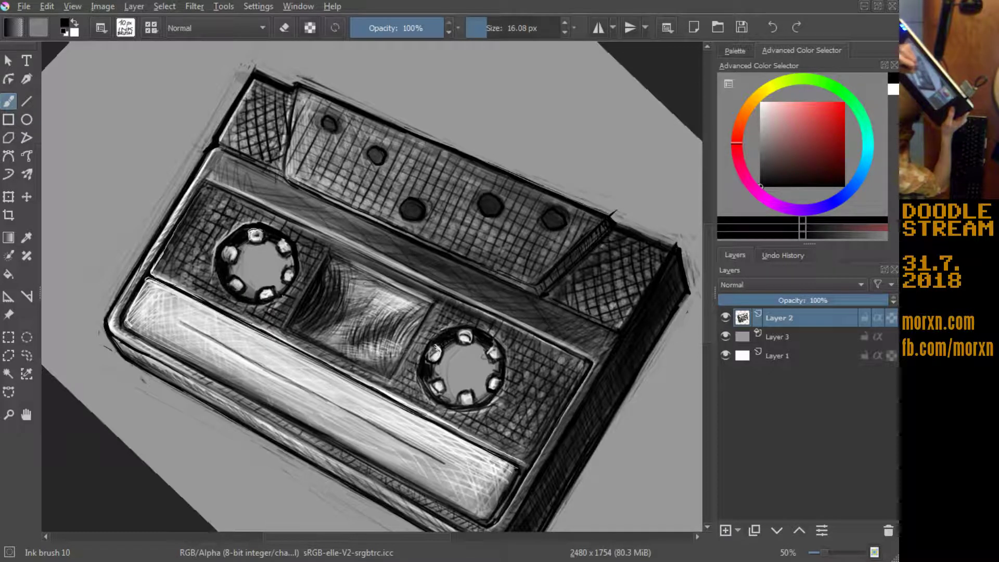
{"action": "key", "text": "x"}
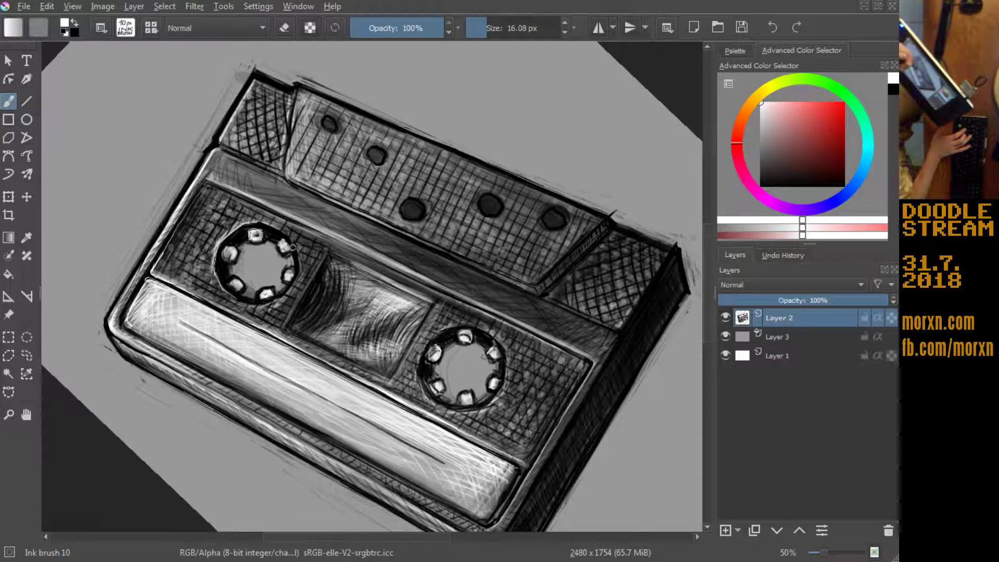
{"action": "left_click_drag", "start_coordinate": [293, 240], "coordinate": [299, 274]}
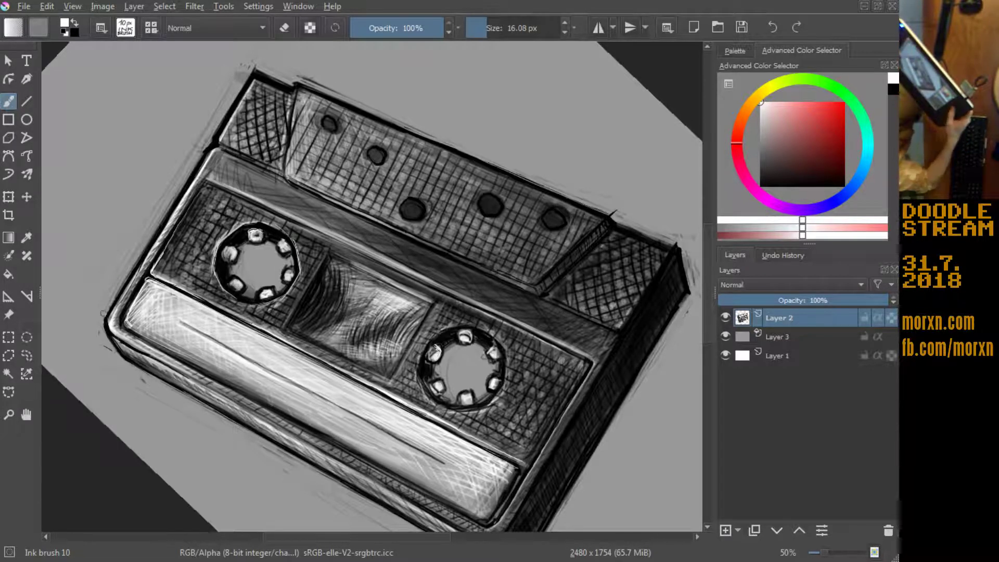
{"action": "mouse_move", "coordinate": [249, 186]}
{"action": "left_mouse_down"}
{"action": "mouse_move", "coordinate": [182, 134]}
{"action": "mouse_move", "coordinate": [396, 110]}
{"action": "mouse_move", "coordinate": [266, 104]}
{"action": "mouse_move", "coordinate": [250, 120]}
{"action": "left_mouse_up"}
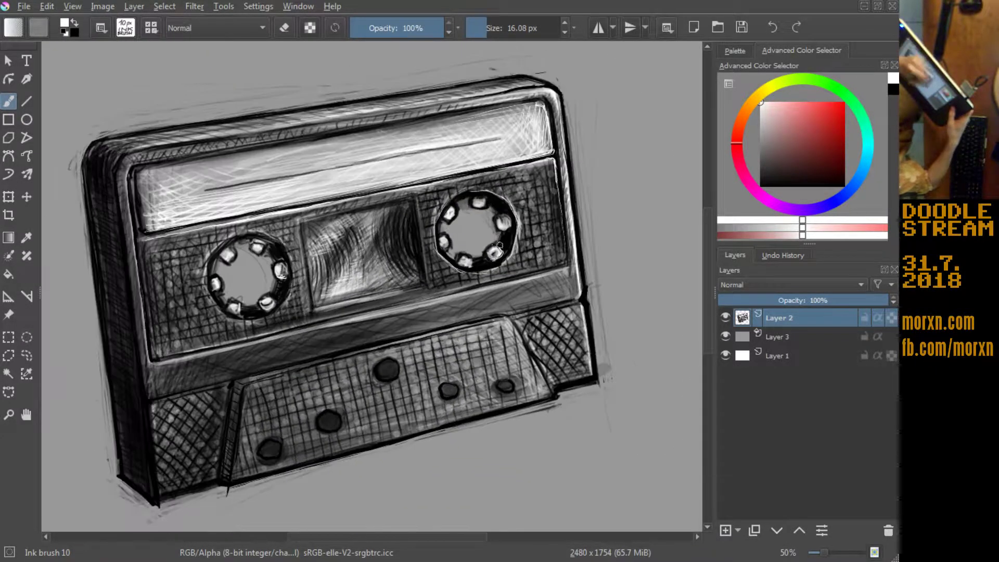
Step: Ink a stroke under the right reel, lighten the left reel's lower rim, darken its peg
{"action": "left_click_drag", "start_coordinate": [472, 271], "coordinate": [483, 272]}
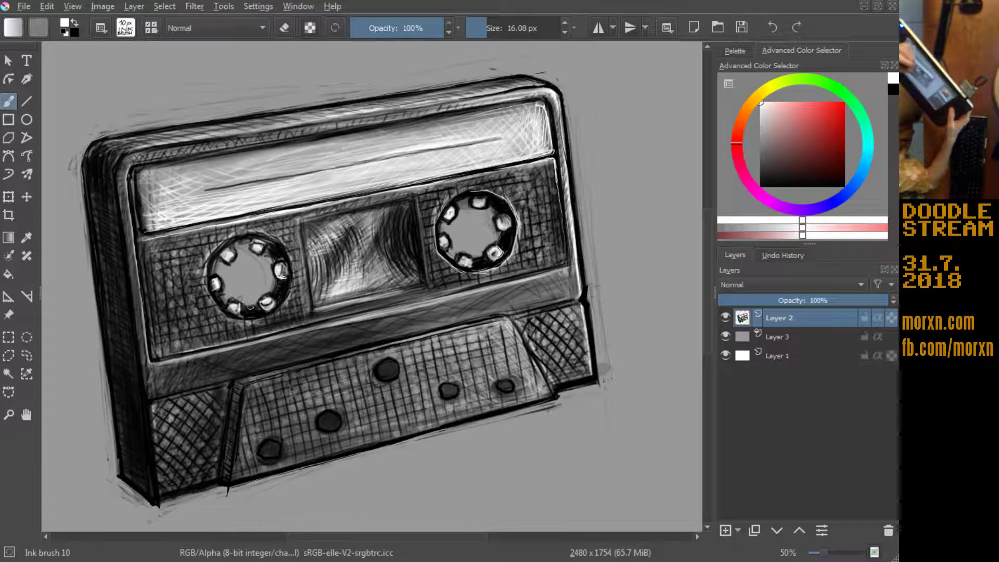
{"action": "left_click_drag", "start_coordinate": [238, 316], "coordinate": [271, 322]}
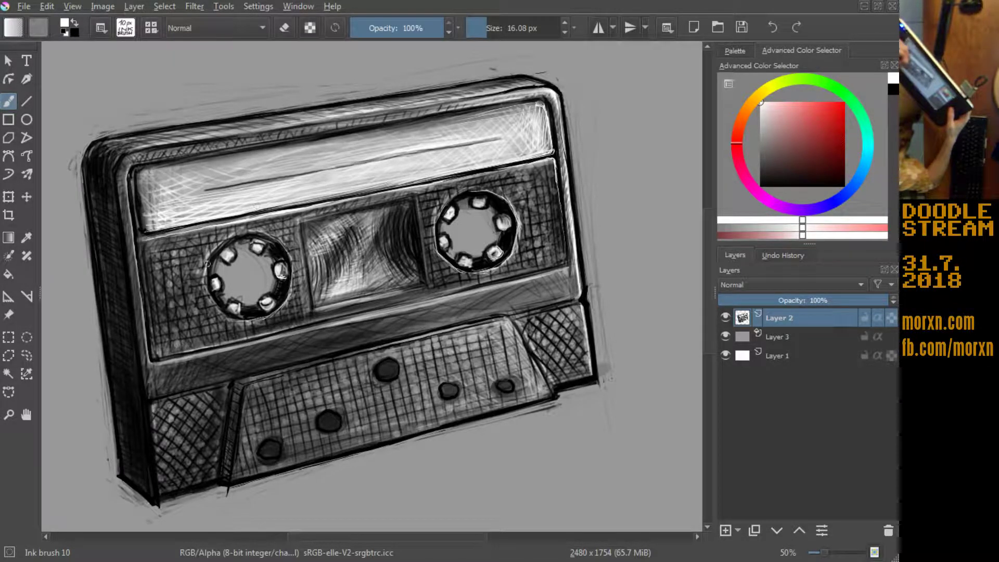
{"action": "left_click_drag", "start_coordinate": [208, 294], "coordinate": [241, 320]}
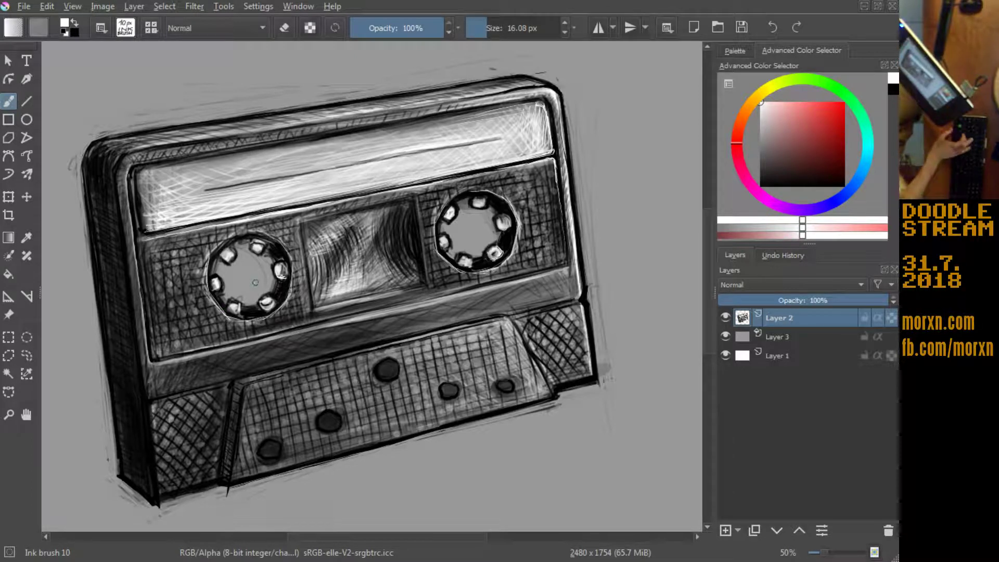
{"action": "key", "text": "x"}
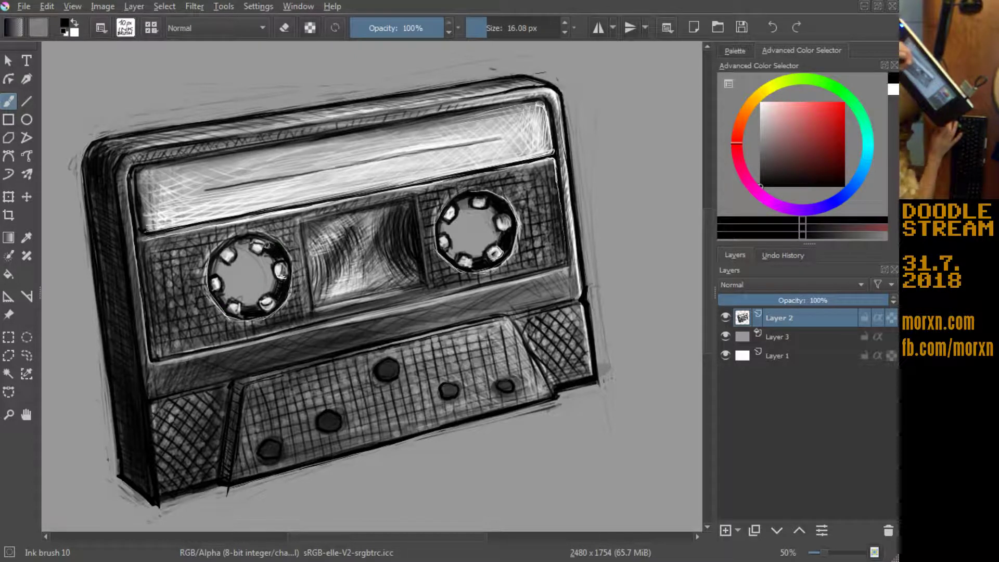
{"action": "left_click_drag", "start_coordinate": [267, 243], "coordinate": [245, 244]}
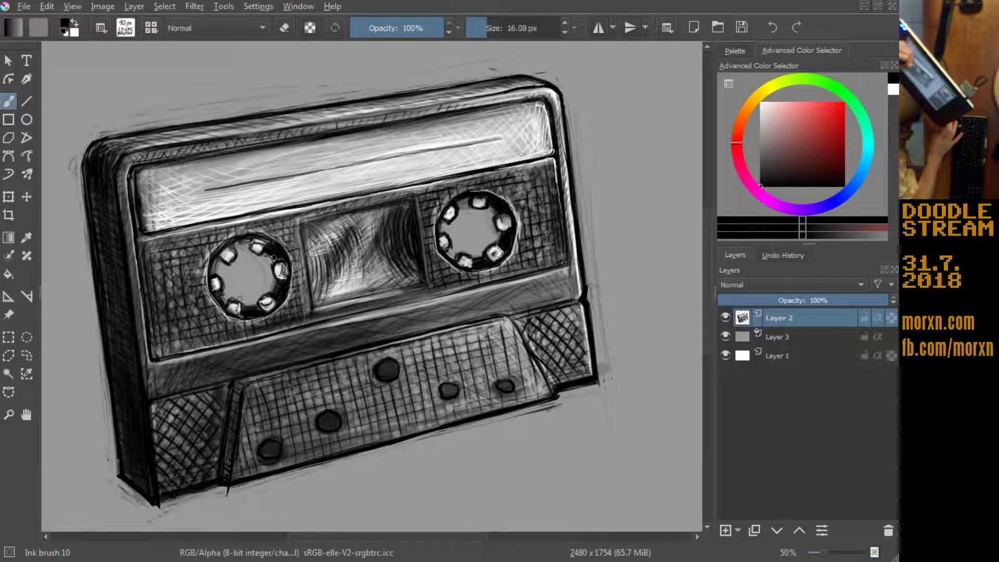
Step: Erase a few stray dark strokes on the left reel and add a short ink stroke at its top
{"action": "key", "text": "e"}
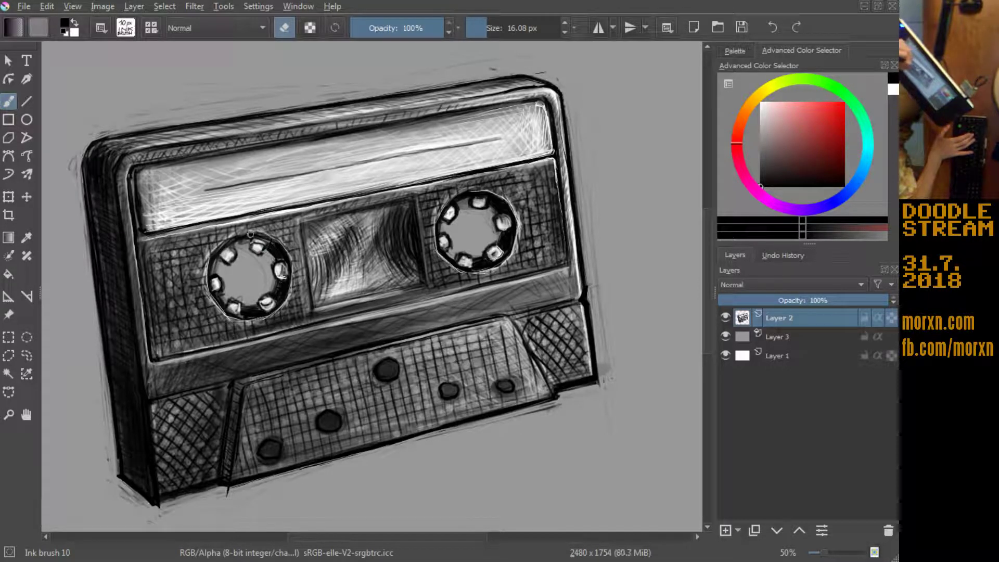
{"action": "key", "text": "e"}
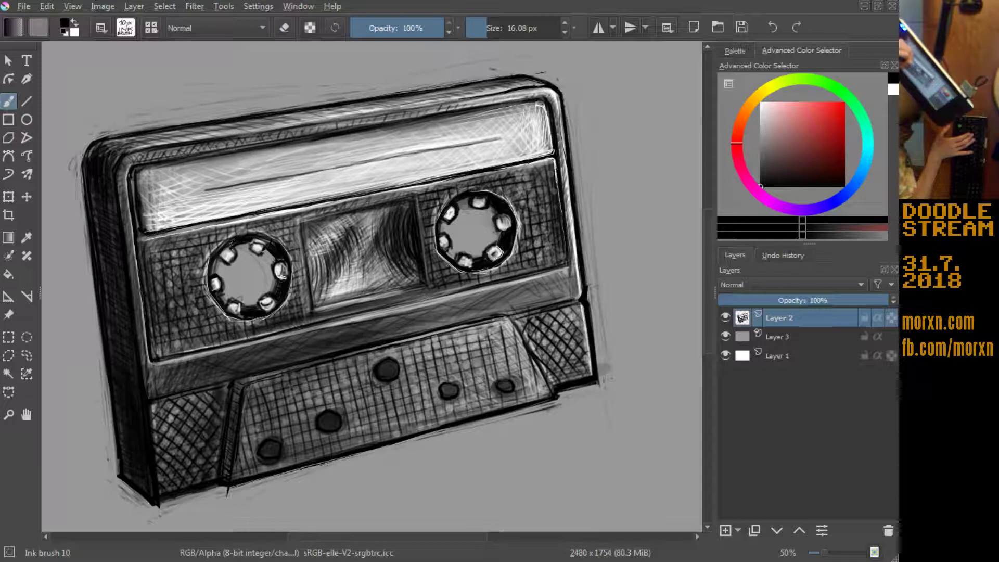
{"action": "key", "text": "e"}
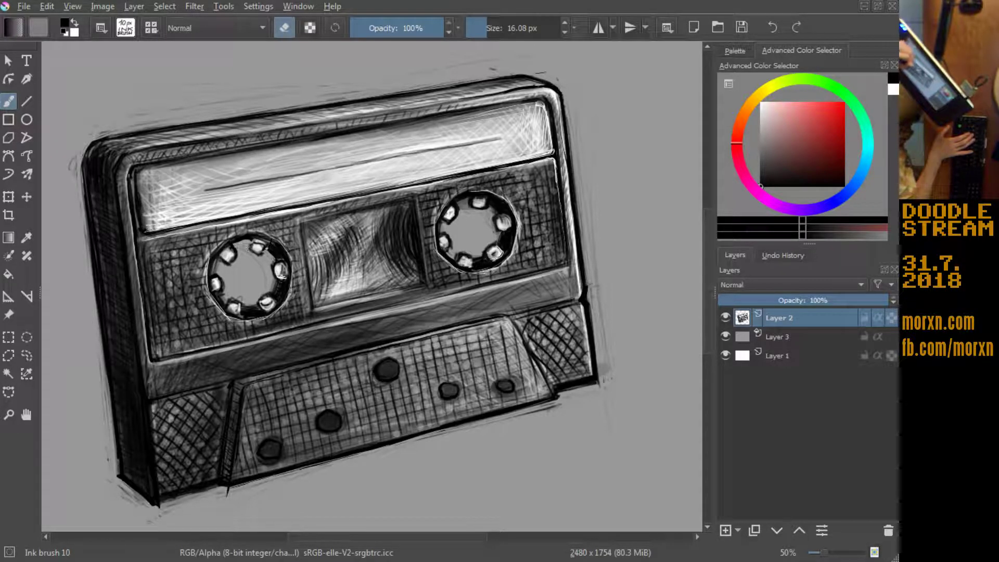
{"action": "left_click_drag", "start_coordinate": [270, 254], "coordinate": [273, 254]}
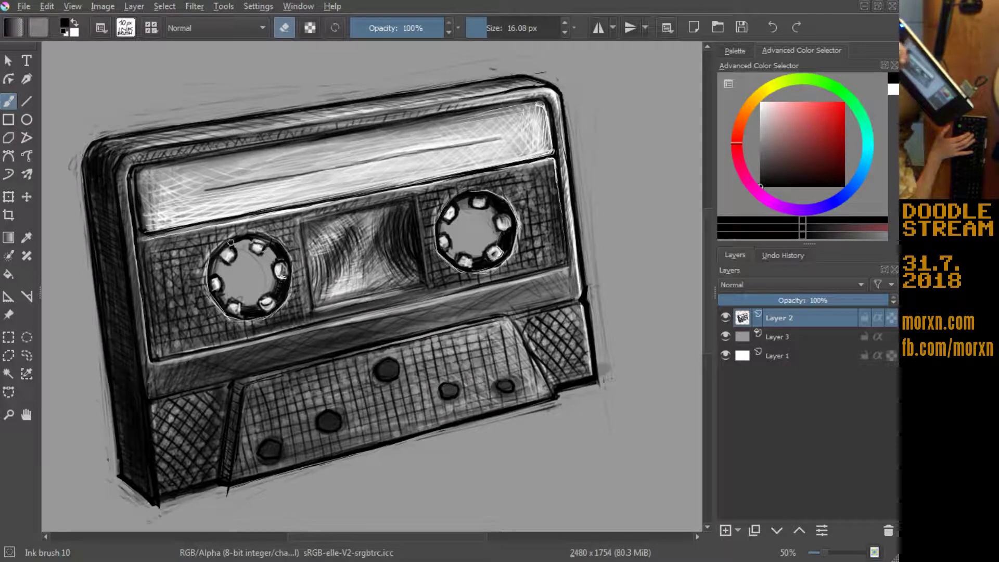
{"action": "key", "text": "e"}
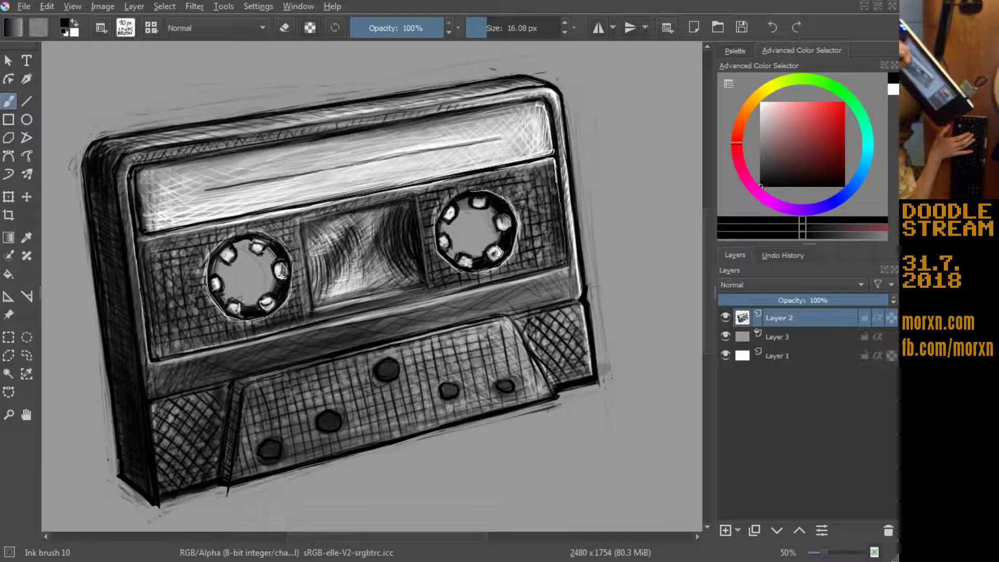
{"action": "left_click_drag", "start_coordinate": [228, 235], "coordinate": [237, 240]}
{"action": "key", "text": "e"}
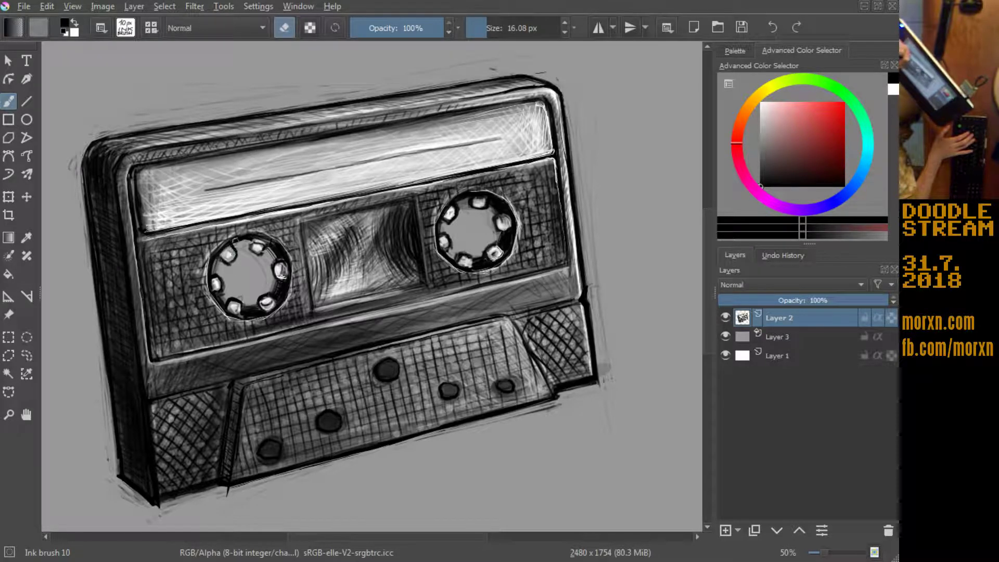
{"action": "key", "text": "e"}
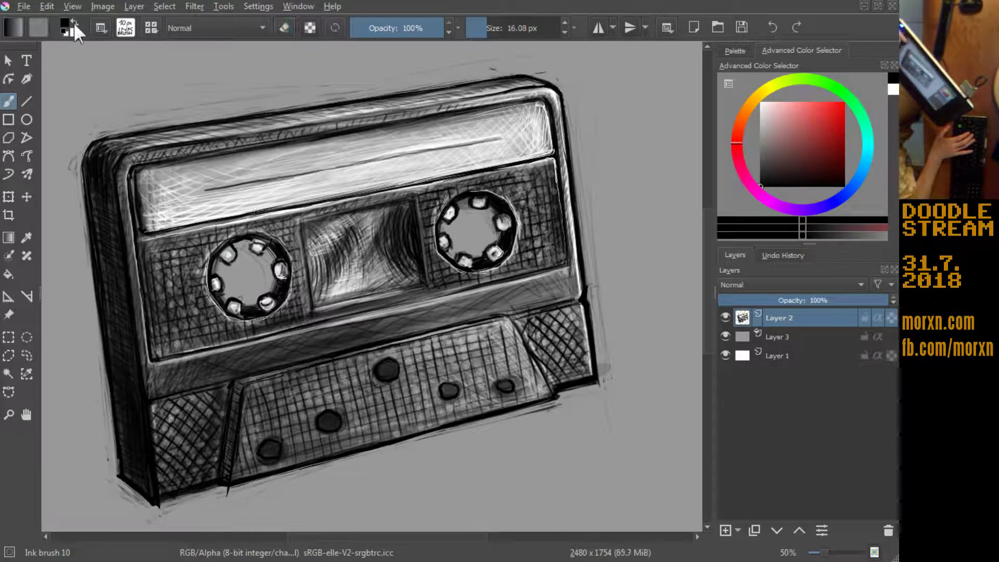
Step: Dab white highlights on each tooth around the left reel, then mirror the view to check
{"action": "key", "text": "x"}
{"action": "left_click", "coordinate": [230, 251]}
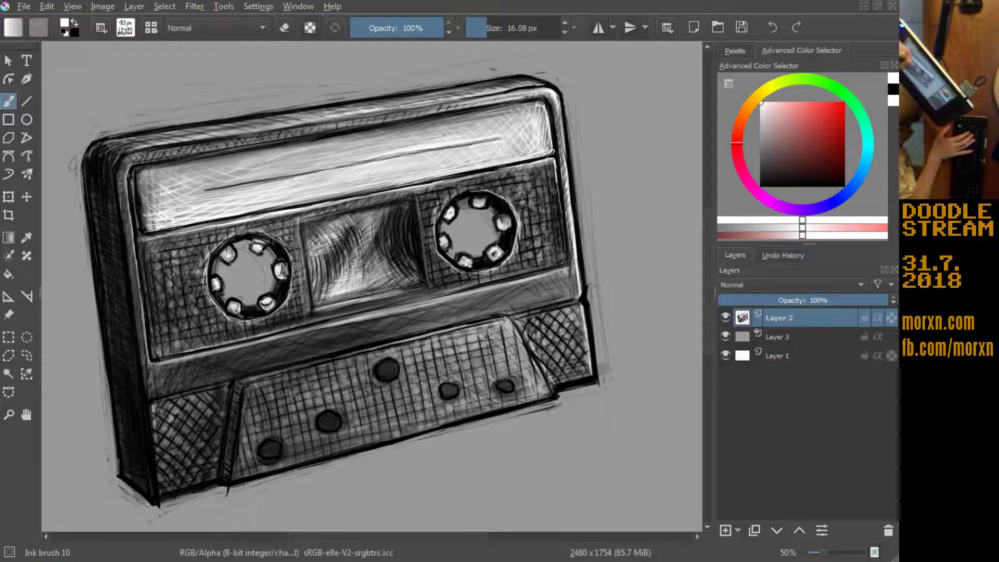
{"action": "left_click", "coordinate": [233, 252]}
{"action": "left_click", "coordinate": [225, 258]}
{"action": "left_click", "coordinate": [215, 284]}
{"action": "left_click", "coordinate": [236, 307]}
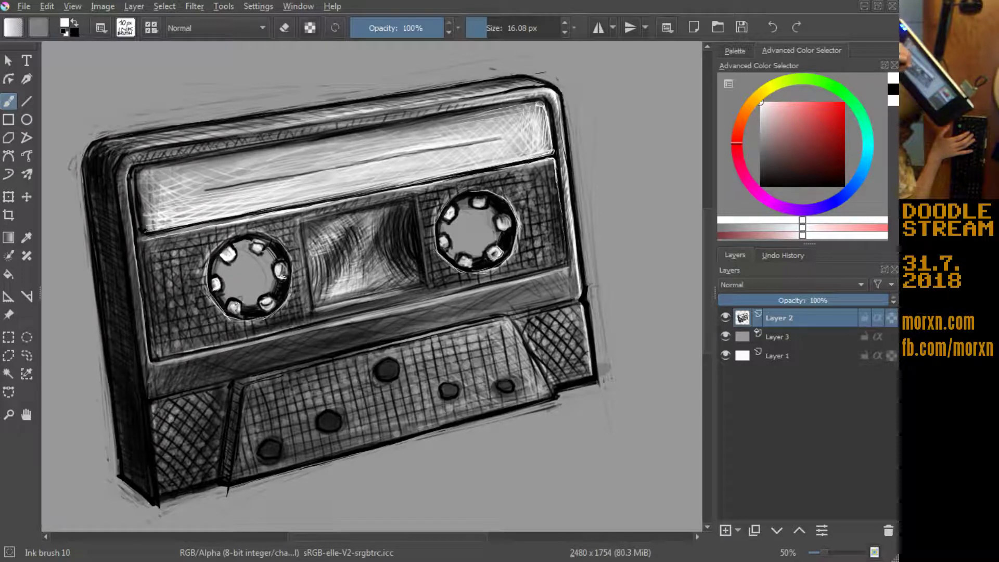
{"action": "left_click", "coordinate": [258, 297]}
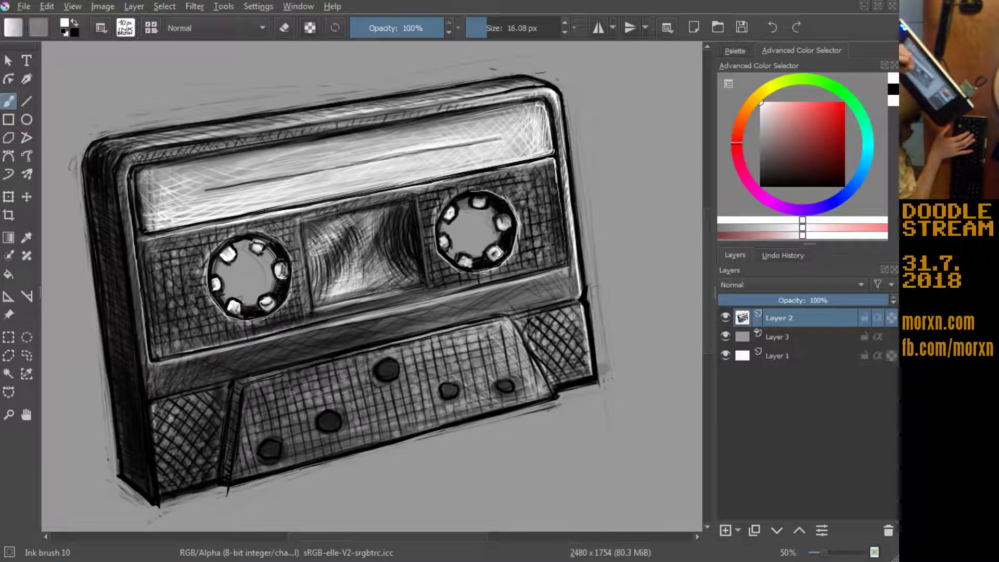
{"action": "left_click", "coordinate": [279, 270]}
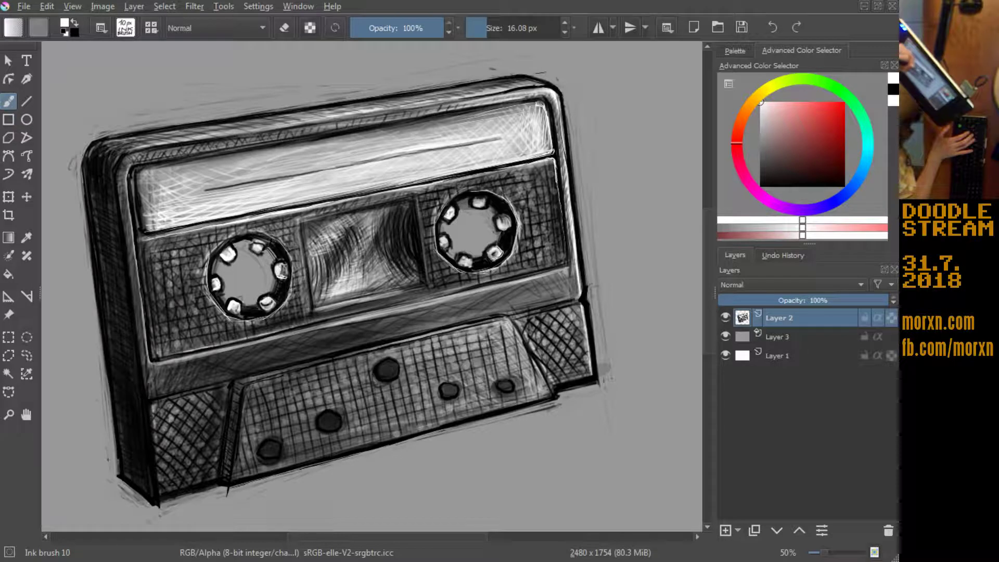
{"action": "left_click", "coordinate": [263, 247]}
{"action": "left_click", "coordinate": [253, 245]}
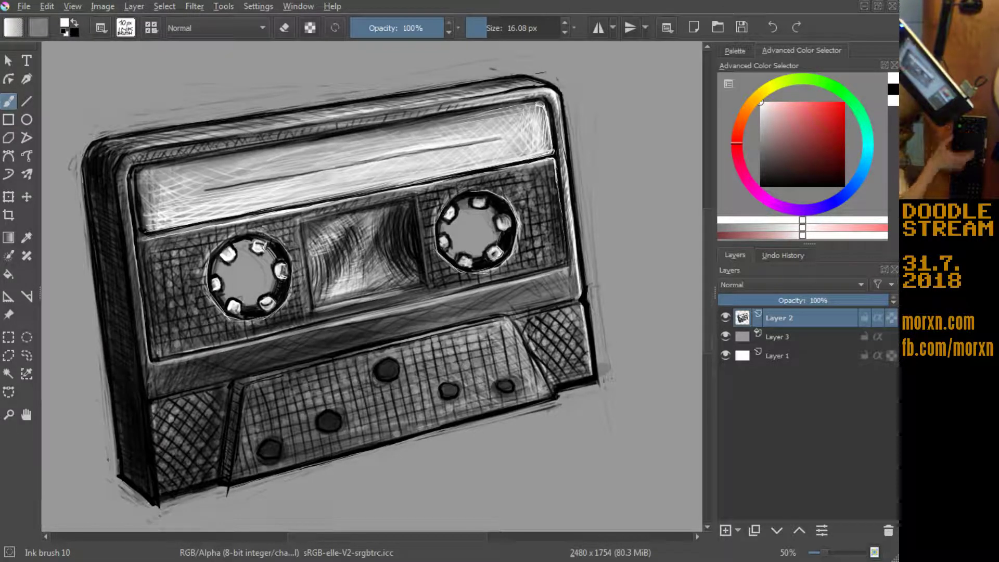
{"action": "key", "text": "m"}
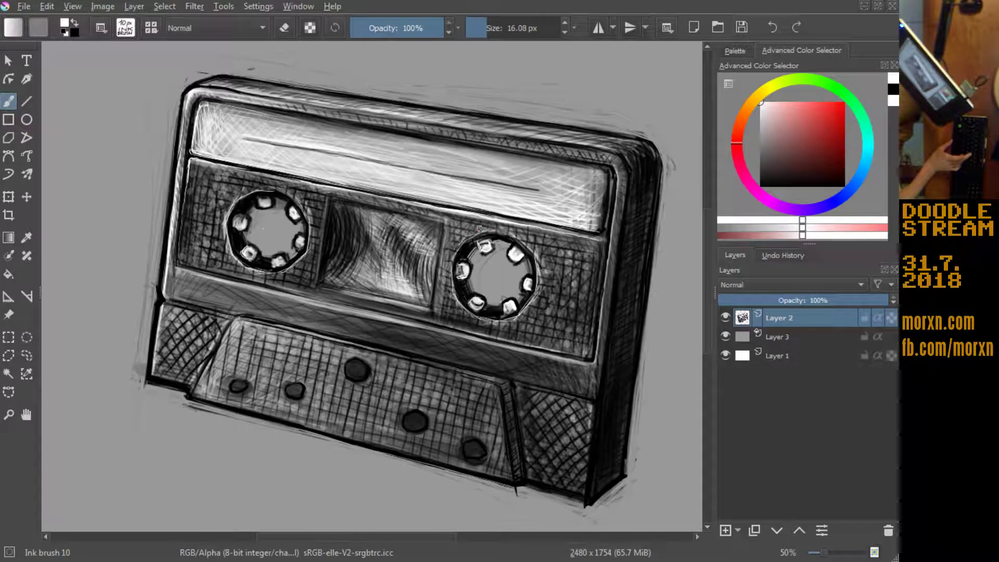
Step: Unmirror the view and ink dark marks at the left reel and along the tape window's edges
{"action": "key", "text": "m"}
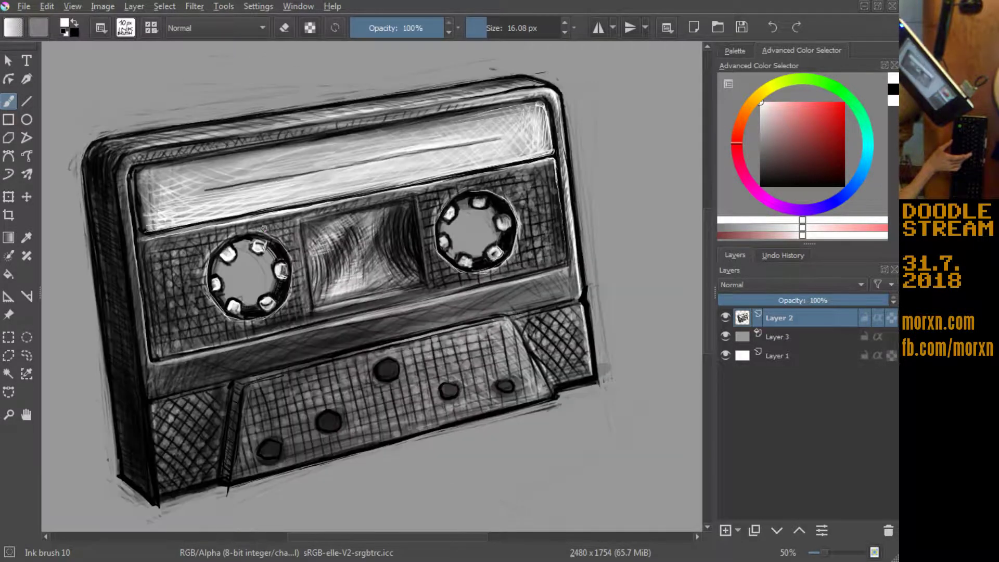
{"action": "key", "text": "m"}
{"action": "key", "text": "x"}
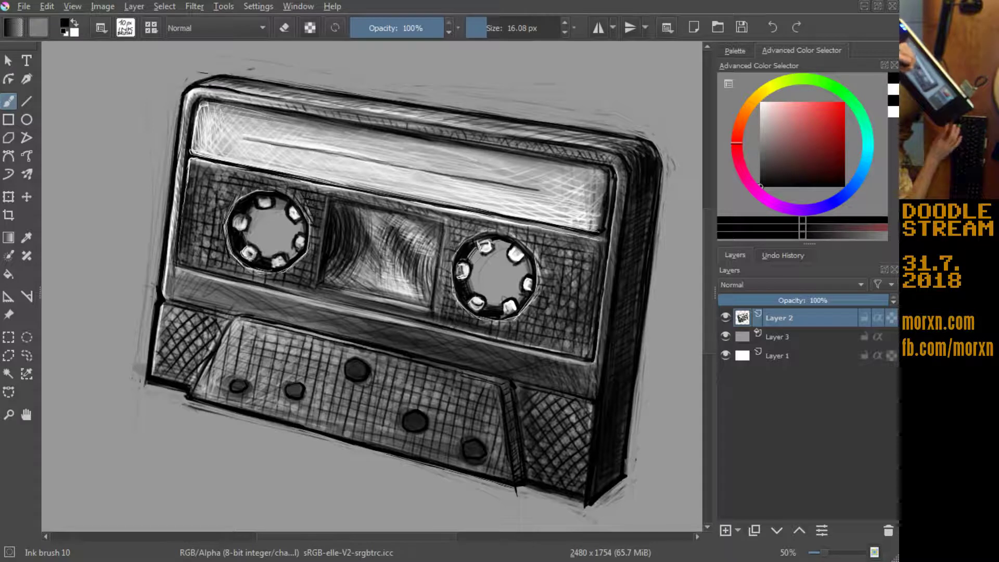
{"action": "mouse_move", "coordinate": [233, 264]}
{"action": "left_mouse_down"}
{"action": "mouse_move", "coordinate": [186, 204]}
{"action": "mouse_move", "coordinate": [222, 197]}
{"action": "left_mouse_up"}
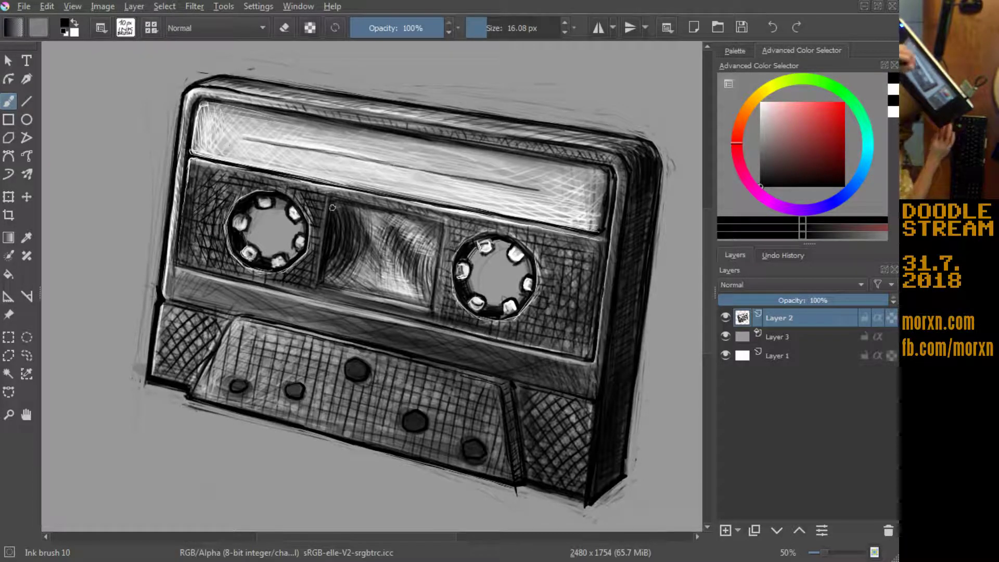
{"action": "left_click_drag", "start_coordinate": [321, 277], "coordinate": [327, 271]}
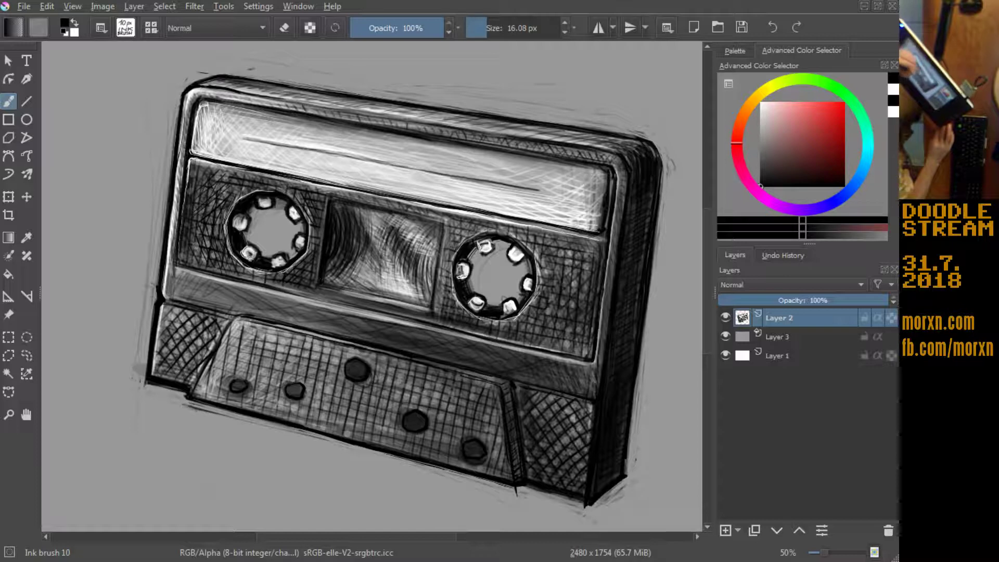
{"action": "left_click_drag", "start_coordinate": [445, 223], "coordinate": [442, 247]}
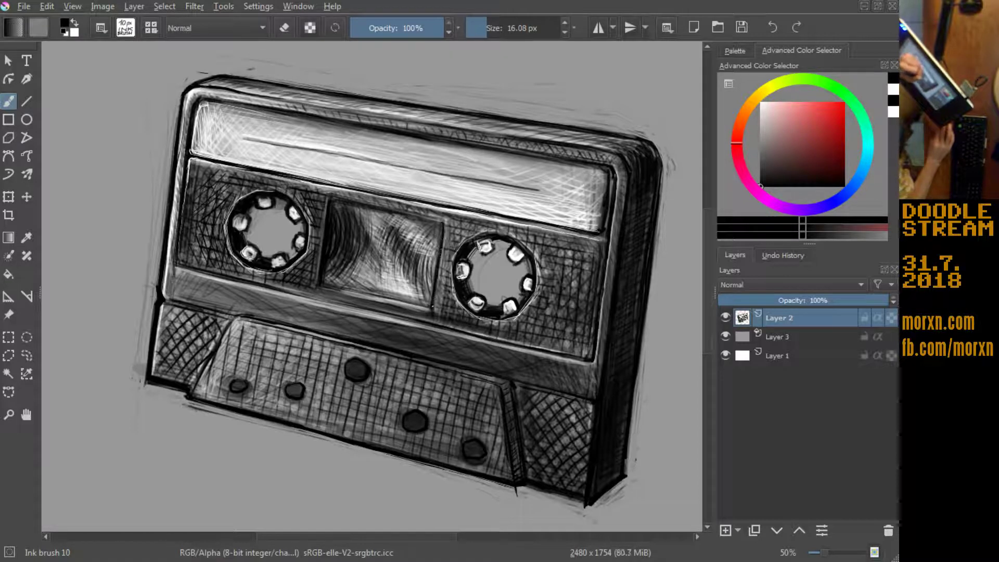
{"action": "mouse_move", "coordinate": [195, 302]}
{"action": "left_mouse_down"}
{"action": "mouse_move", "coordinate": [217, 201]}
{"action": "mouse_move", "coordinate": [338, 112]}
{"action": "left_mouse_up"}
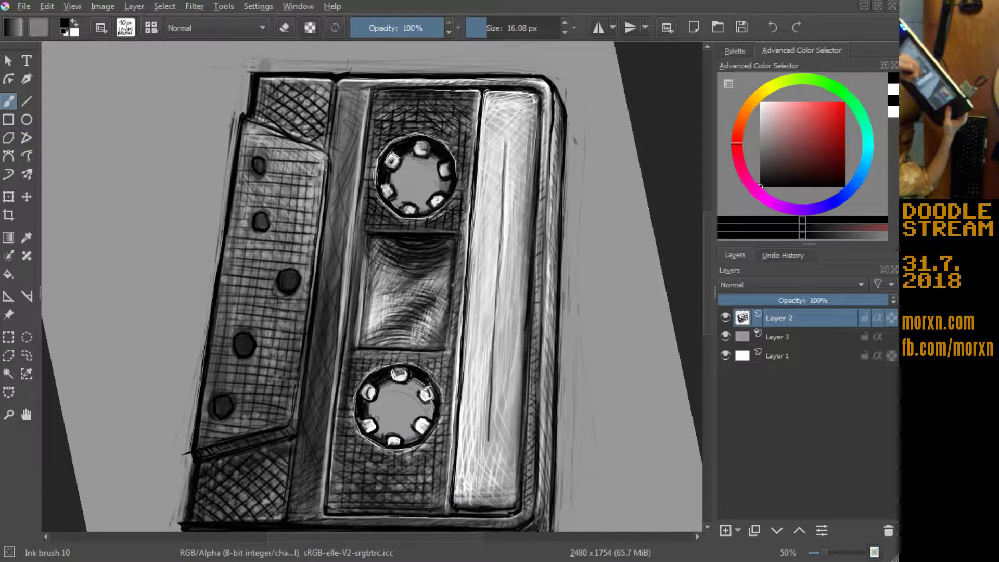
Step: Ink the tape window's edge and add several short black hatching strokes beside it
{"action": "left_click_drag", "start_coordinate": [452, 276], "coordinate": [448, 319]}
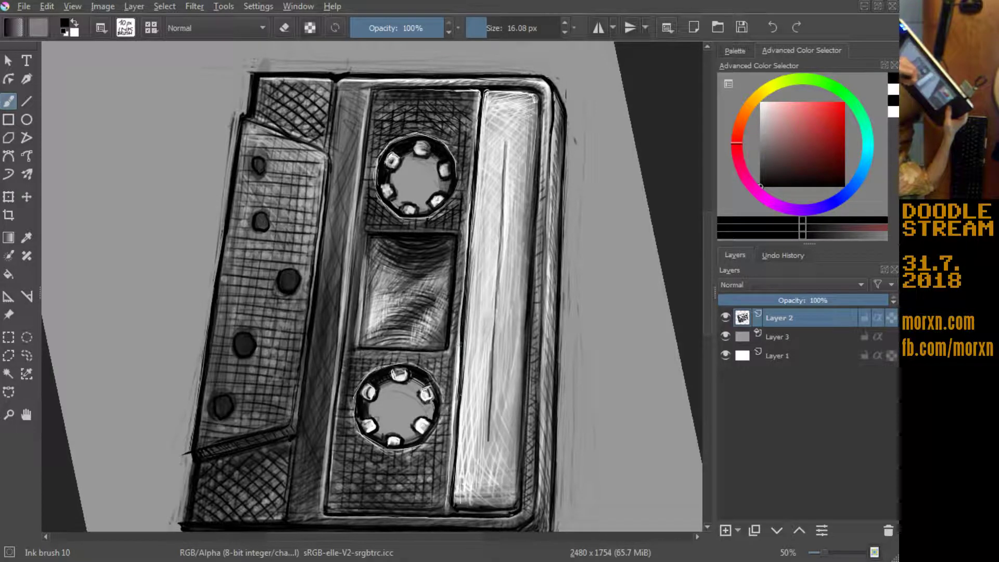
{"action": "left_click_drag", "start_coordinate": [460, 344], "coordinate": [467, 238]}
{"action": "key", "text": "x"}
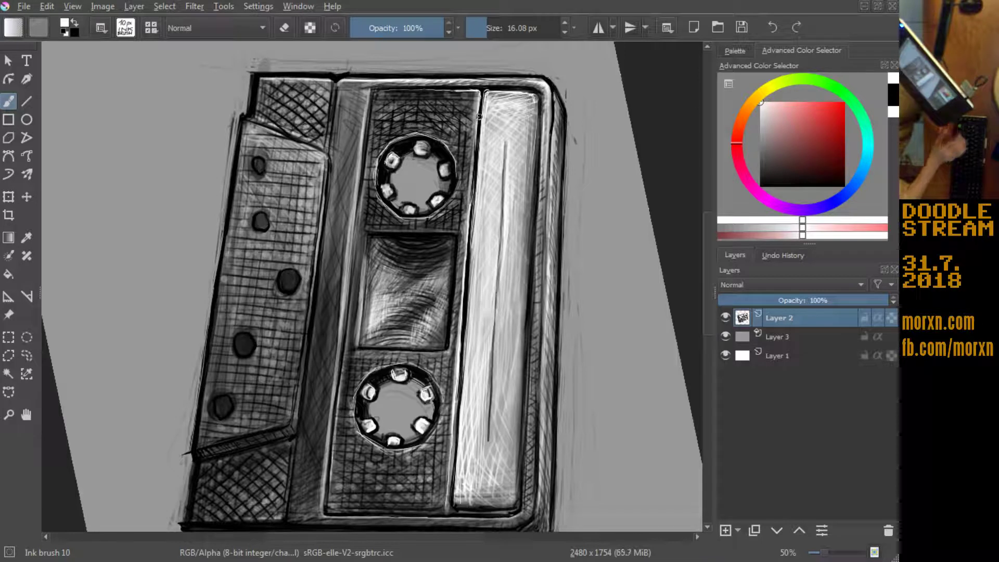
{"action": "key", "text": "x"}
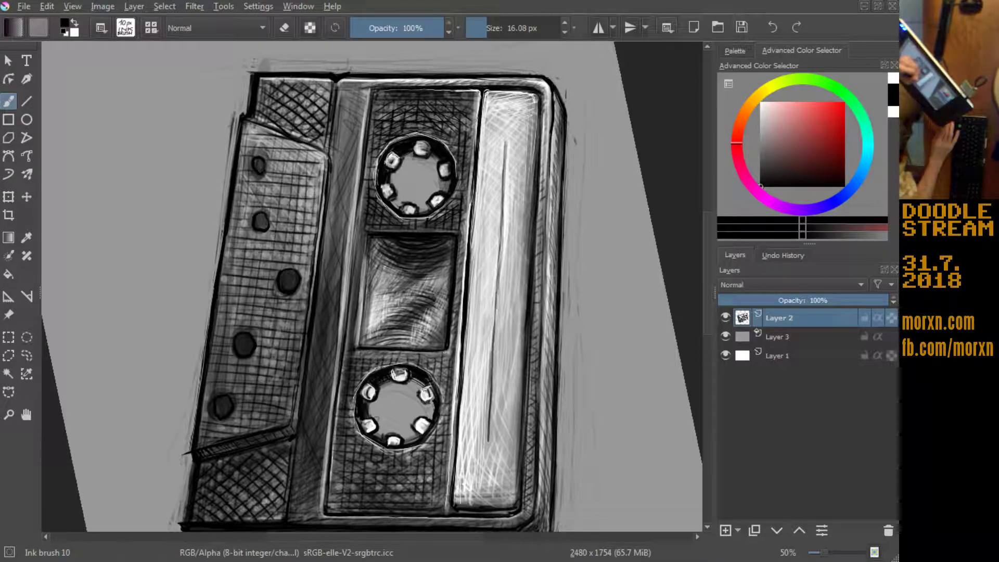
{"action": "left_click_drag", "start_coordinate": [359, 156], "coordinate": [365, 249]}
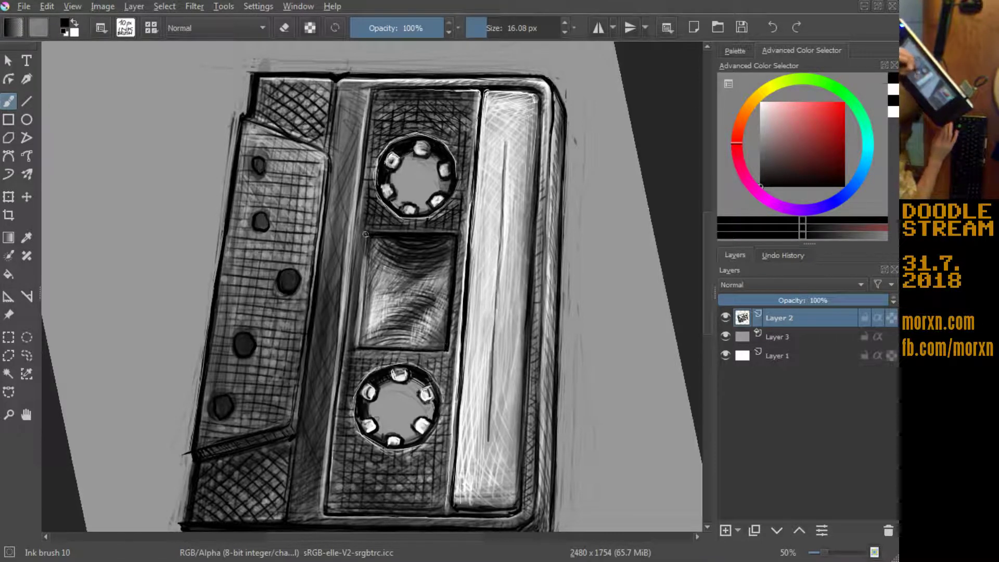
{"action": "left_click_drag", "start_coordinate": [363, 263], "coordinate": [360, 280]}
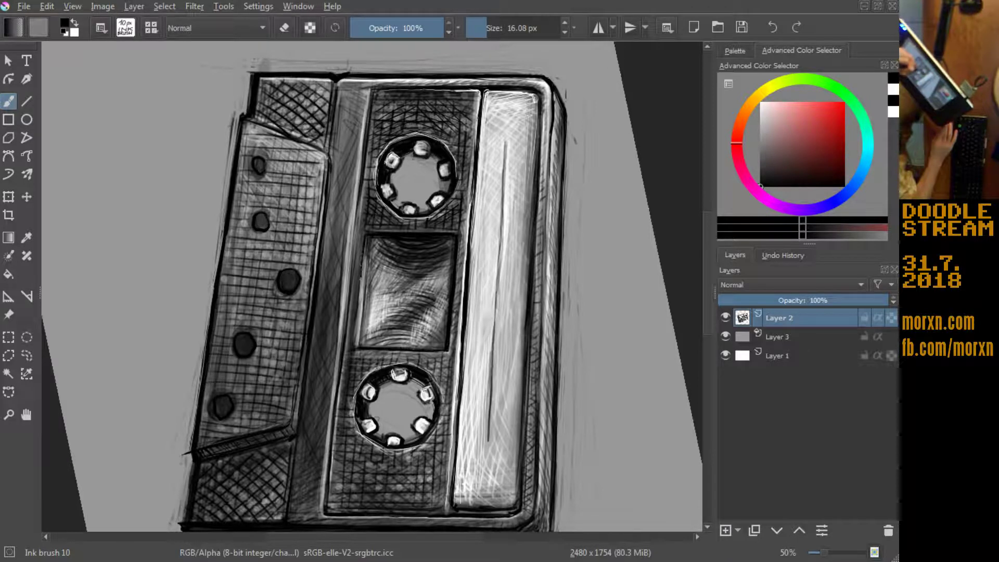
{"action": "left_click_drag", "start_coordinate": [360, 333], "coordinate": [353, 341]}
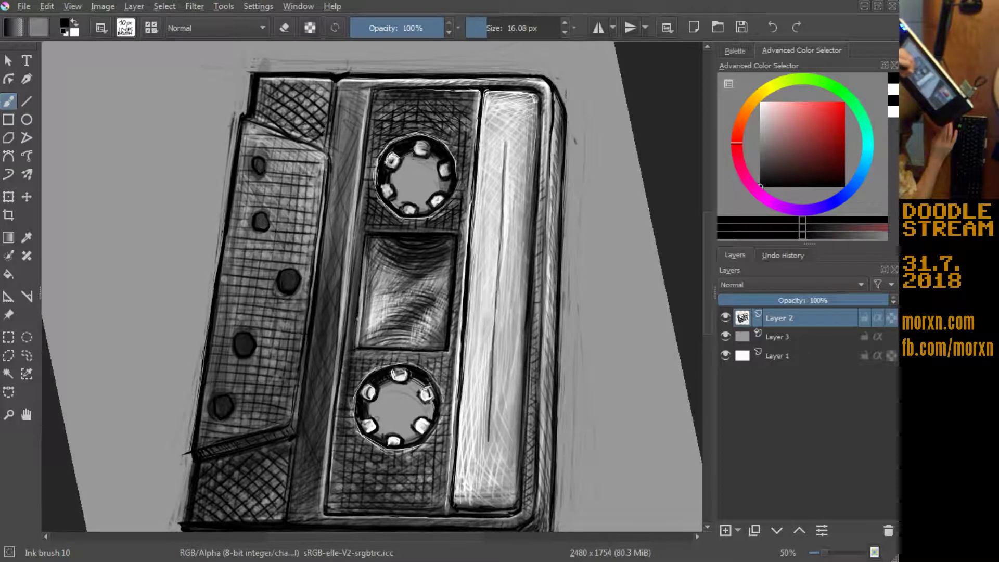
{"action": "left_click_drag", "start_coordinate": [361, 265], "coordinate": [370, 240]}
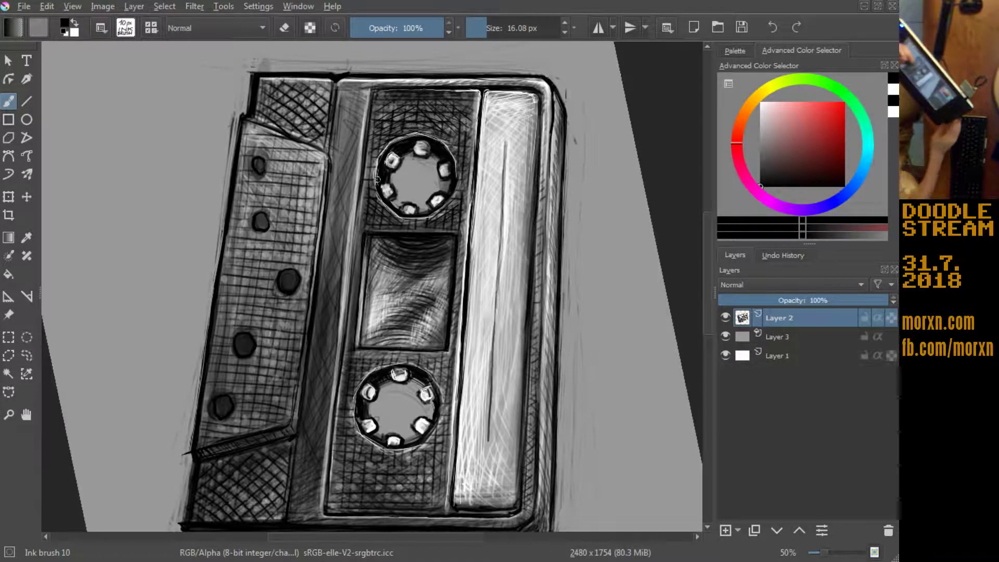
{"action": "mouse_move", "coordinate": [270, 219]}
{"action": "left_mouse_down"}
{"action": "mouse_move", "coordinate": [281, 367]}
{"action": "mouse_move", "coordinate": [296, 380]}
{"action": "left_mouse_up"}
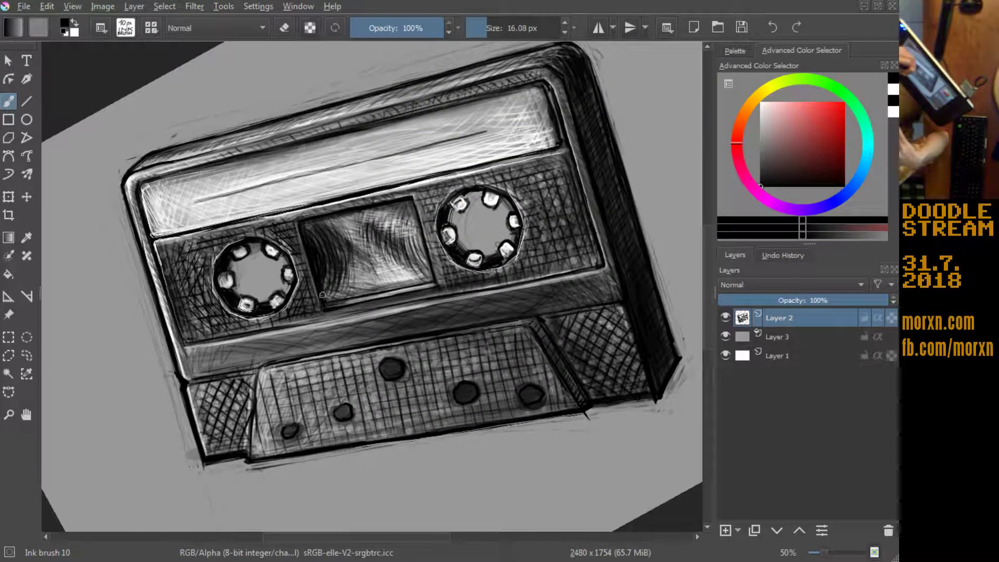
Step: Hatch the left, top, right and bottom of the tape window, plus vertical lines in the lower-left block
{"action": "mouse_move", "coordinate": [326, 295]}
{"action": "left_mouse_down"}
{"action": "mouse_move", "coordinate": [329, 247]}
{"action": "mouse_move", "coordinate": [339, 288]}
{"action": "mouse_move", "coordinate": [352, 252]}
{"action": "left_mouse_up"}
{"action": "left_click_drag", "start_coordinate": [344, 301], "coordinate": [346, 271]}
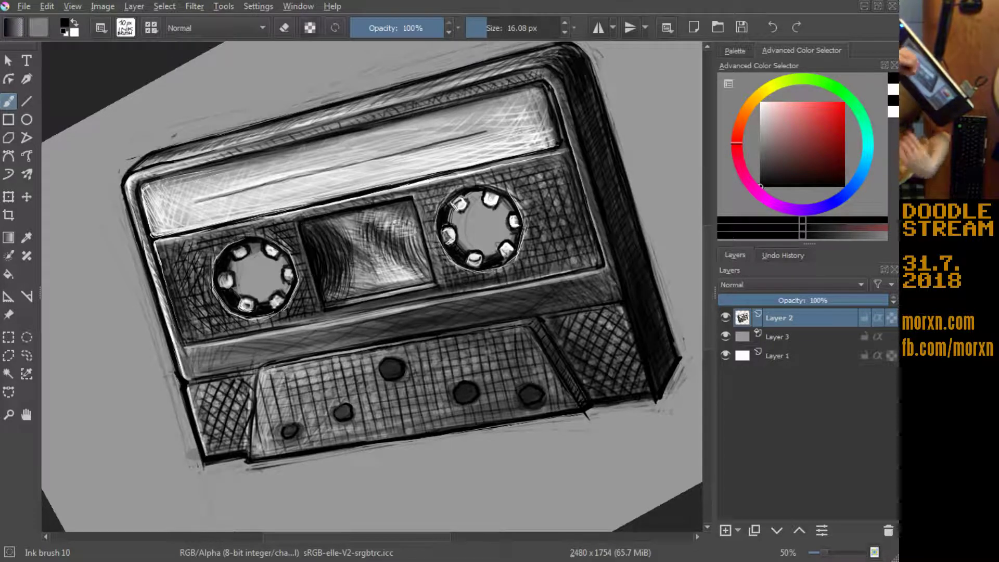
{"action": "mouse_move", "coordinate": [402, 217]}
{"action": "left_mouse_down"}
{"action": "mouse_move", "coordinate": [404, 203]}
{"action": "mouse_move", "coordinate": [387, 207]}
{"action": "mouse_move", "coordinate": [407, 207]}
{"action": "left_mouse_up"}
{"action": "mouse_move", "coordinate": [416, 266]}
{"action": "left_mouse_down"}
{"action": "mouse_move", "coordinate": [407, 233]}
{"action": "mouse_move", "coordinate": [418, 232]}
{"action": "mouse_move", "coordinate": [374, 228]}
{"action": "mouse_move", "coordinate": [401, 252]}
{"action": "mouse_move", "coordinate": [379, 233]}
{"action": "left_mouse_up"}
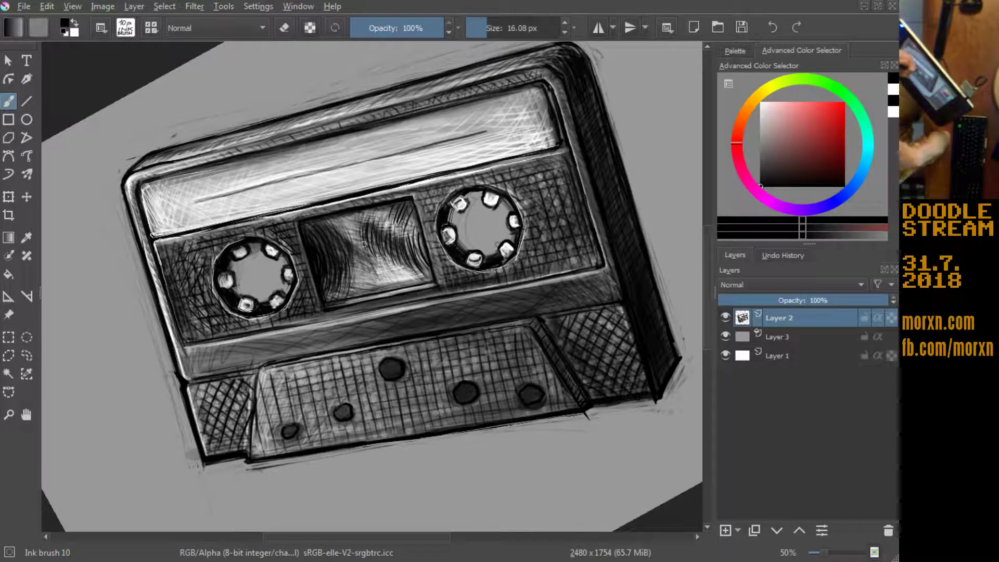
{"action": "left_click_drag", "start_coordinate": [378, 277], "coordinate": [366, 241]}
{"action": "left_click_drag", "start_coordinate": [382, 273], "coordinate": [365, 234]}
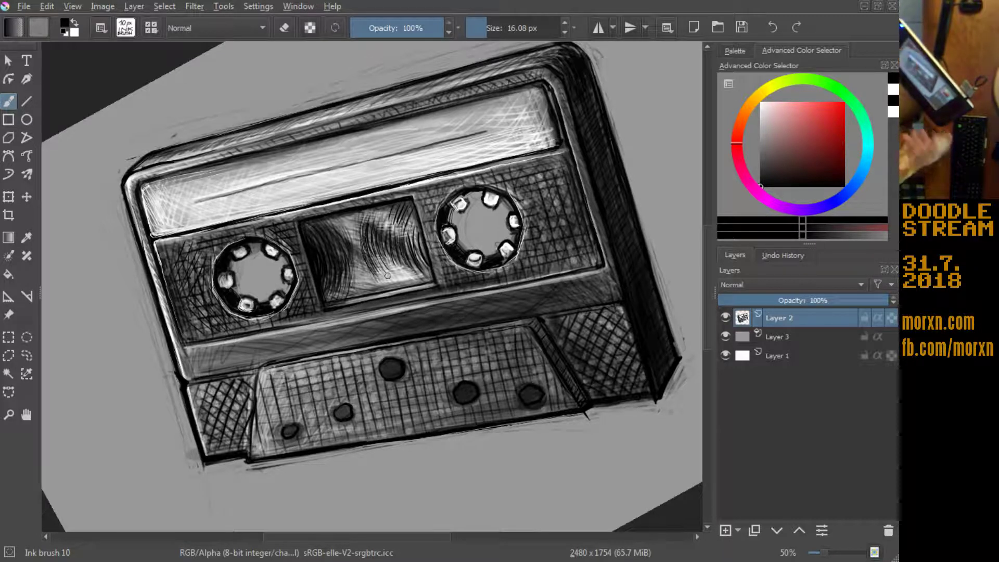
{"action": "mouse_move", "coordinate": [390, 291]}
{"action": "left_mouse_down"}
{"action": "mouse_move", "coordinate": [377, 281]}
{"action": "mouse_move", "coordinate": [418, 266]}
{"action": "left_mouse_up"}
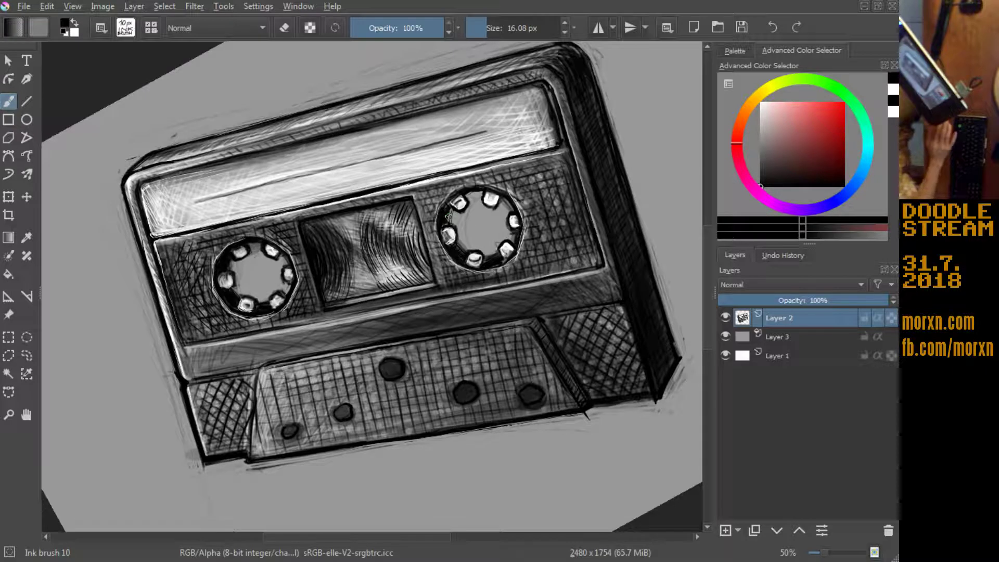
{"action": "mouse_move", "coordinate": [245, 450]}
{"action": "left_mouse_down"}
{"action": "mouse_move", "coordinate": [256, 364]}
{"action": "mouse_move", "coordinate": [228, 396]}
{"action": "left_mouse_up"}
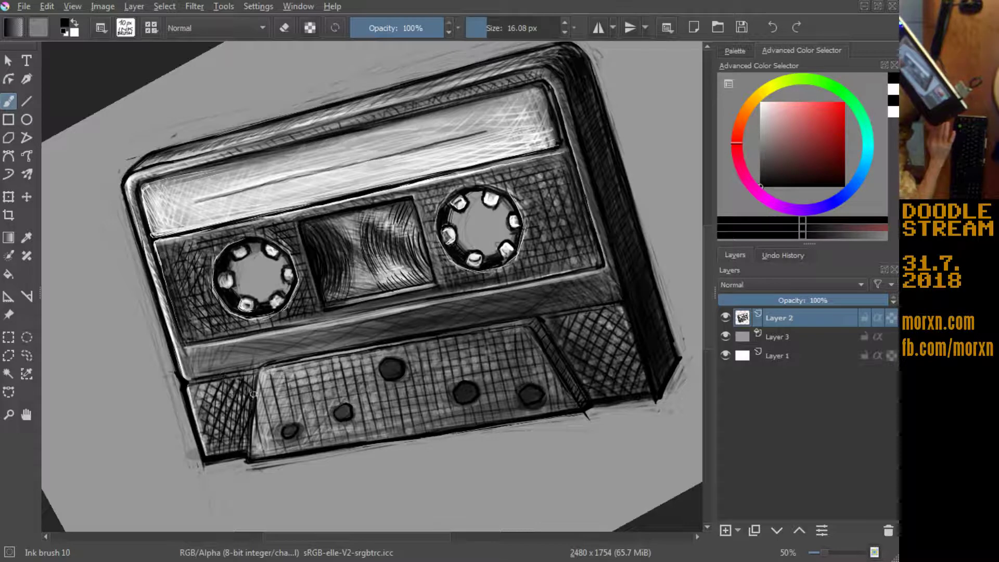
Step: Extend the lower-left block's vertical hatching, then add white highlights over it
{"action": "mouse_move", "coordinate": [254, 453]}
{"action": "left_mouse_down"}
{"action": "mouse_move", "coordinate": [264, 370]}
{"action": "mouse_move", "coordinate": [274, 383]}
{"action": "left_mouse_up"}
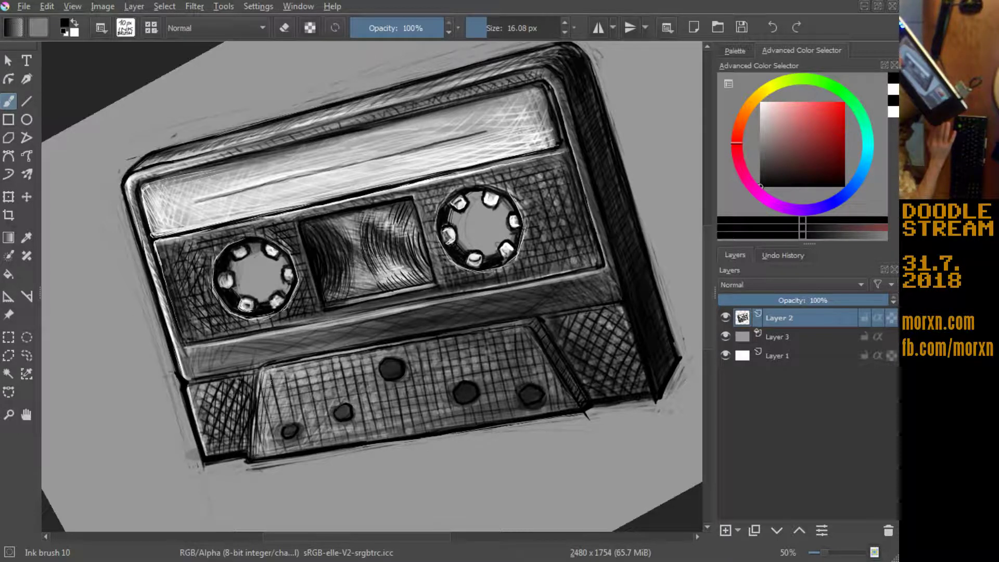
{"action": "key", "text": "x"}
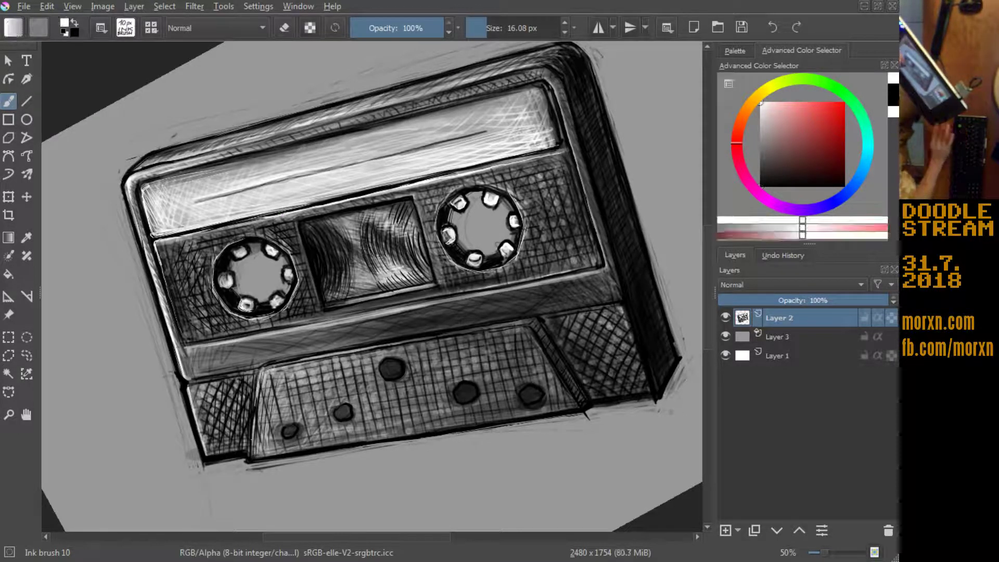
{"action": "left_click_drag", "start_coordinate": [255, 454], "coordinate": [252, 405]}
{"action": "left_click_drag", "start_coordinate": [248, 460], "coordinate": [253, 435]}
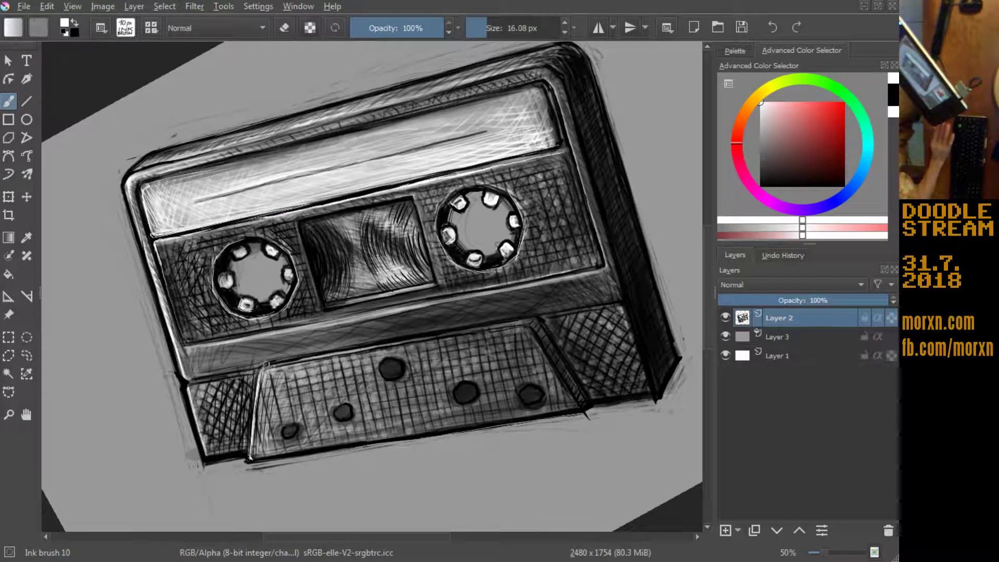
Step: Paint white highlight strokes all along the ridge beside the lower panel
{"action": "mouse_move", "coordinate": [234, 179]}
{"action": "left_mouse_down"}
{"action": "mouse_move", "coordinate": [223, 380]}
{"action": "mouse_move", "coordinate": [200, 312]}
{"action": "left_mouse_up"}
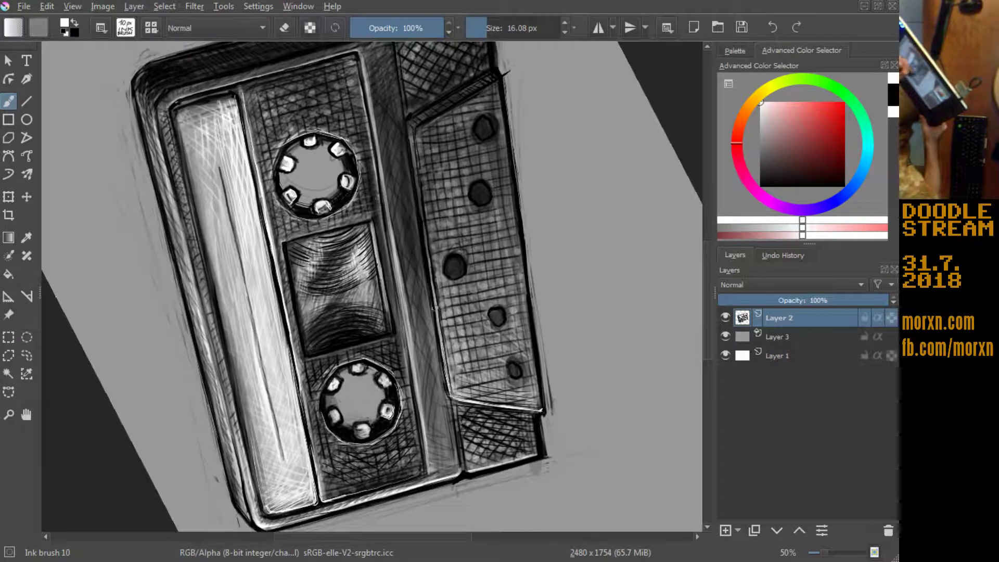
{"action": "left_click_drag", "start_coordinate": [449, 393], "coordinate": [442, 333]}
{"action": "left_click_drag", "start_coordinate": [432, 292], "coordinate": [427, 234]}
{"action": "left_click_drag", "start_coordinate": [433, 289], "coordinate": [420, 211]}
{"action": "left_click_drag", "start_coordinate": [427, 264], "coordinate": [408, 128]}
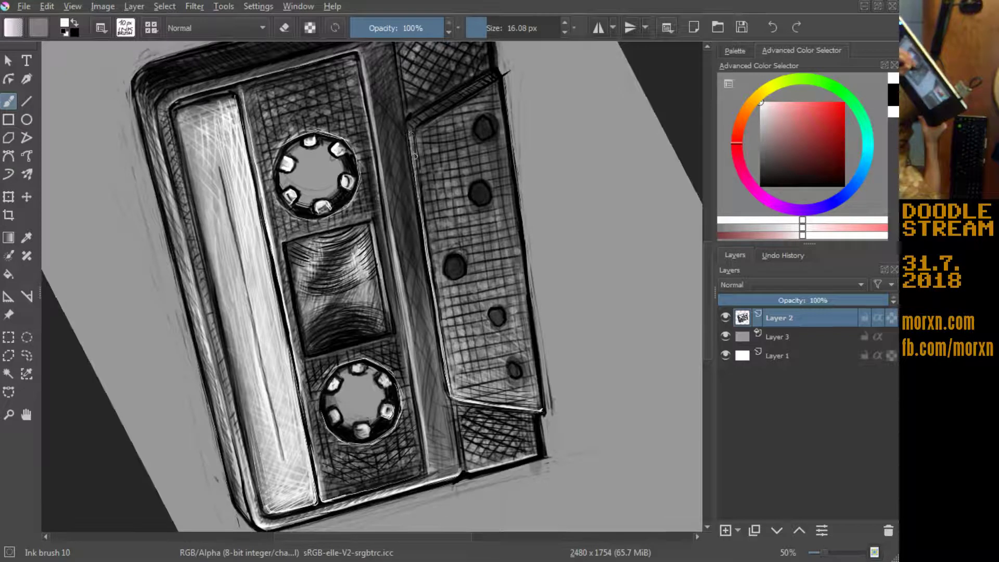
{"action": "left_click_drag", "start_coordinate": [424, 232], "coordinate": [416, 192]}
{"action": "left_click_drag", "start_coordinate": [451, 379], "coordinate": [442, 299]}
{"action": "left_click_drag", "start_coordinate": [445, 341], "coordinate": [424, 191]}
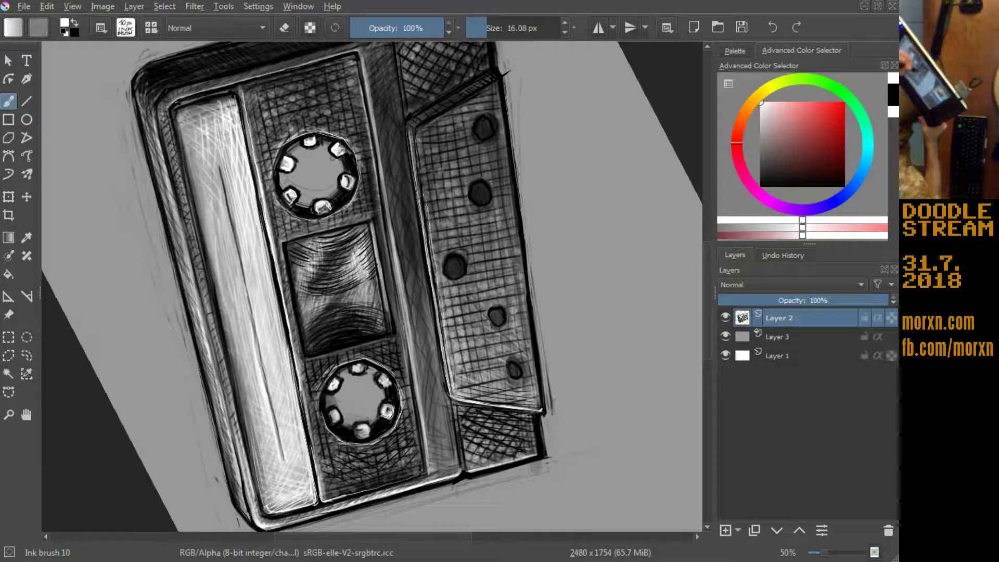
{"action": "left_click_drag", "start_coordinate": [431, 256], "coordinate": [422, 172]}
{"action": "left_click_drag", "start_coordinate": [427, 216], "coordinate": [417, 144]}
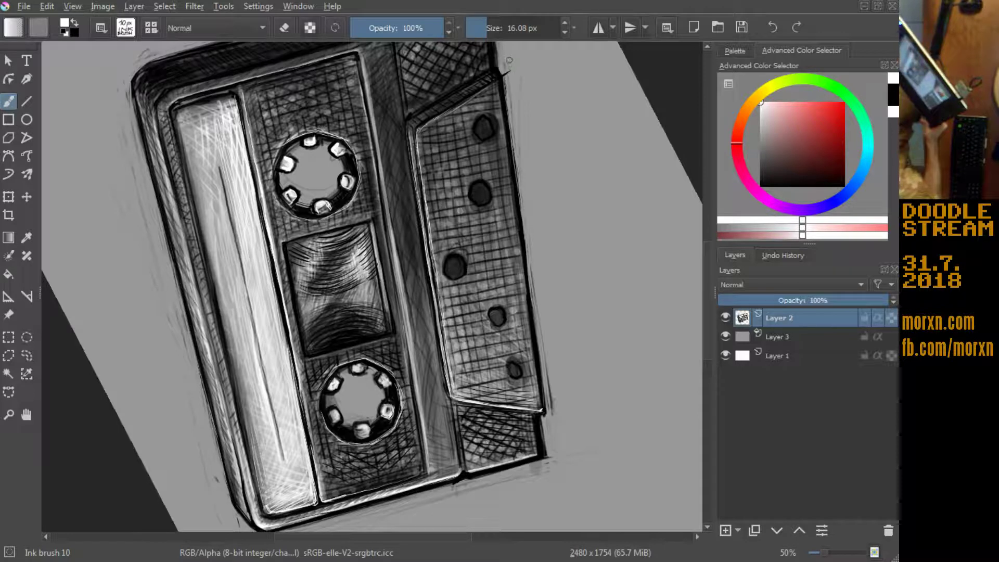
Step: Highlight the lower panel's right edge in white, then reset and re-rotate the view
{"action": "left_click_drag", "start_coordinate": [527, 307], "coordinate": [541, 398]}
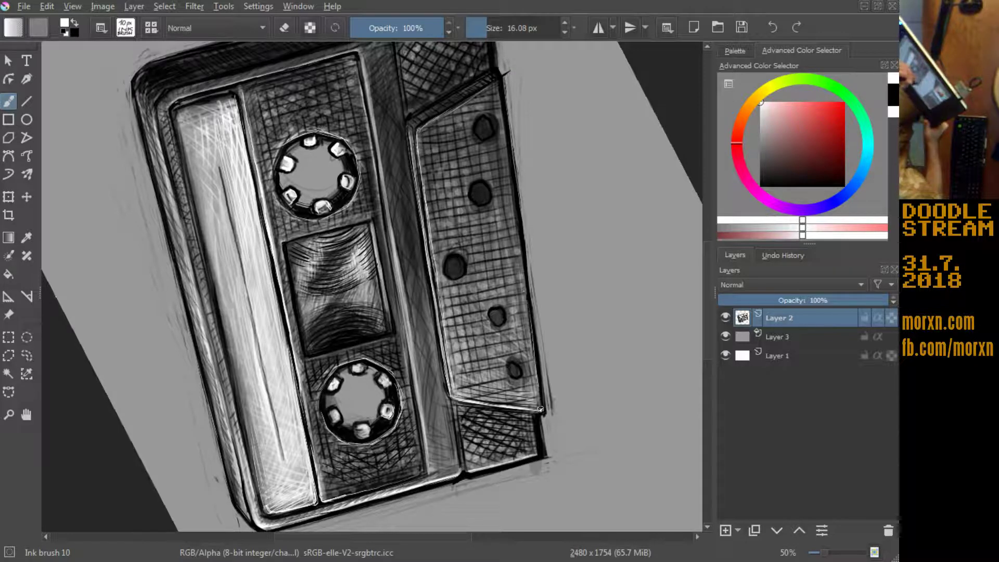
{"action": "left_click_drag", "start_coordinate": [530, 344], "coordinate": [531, 362]}
{"action": "left_click_drag", "start_coordinate": [526, 296], "coordinate": [532, 352]}
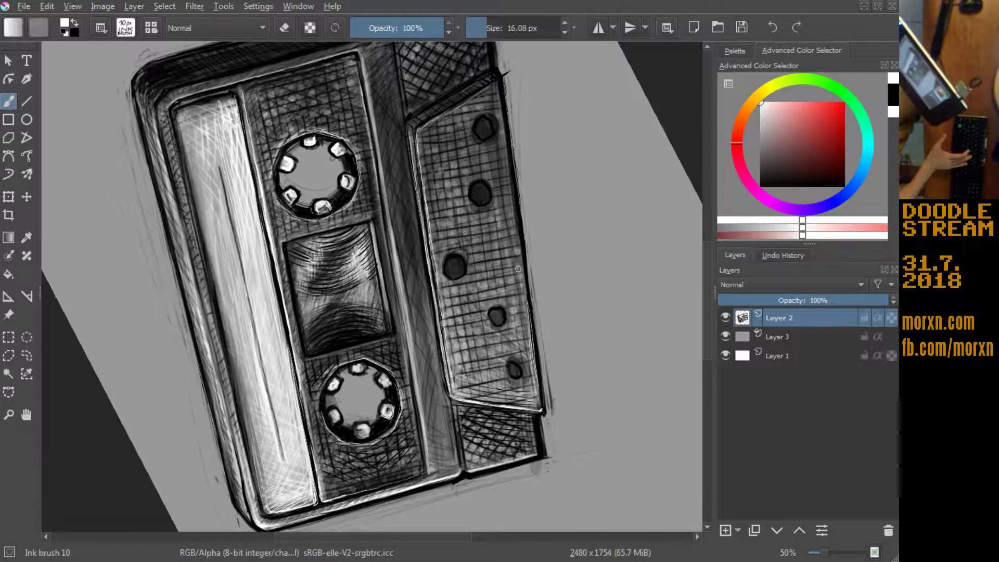
{"action": "key", "text": "5"}
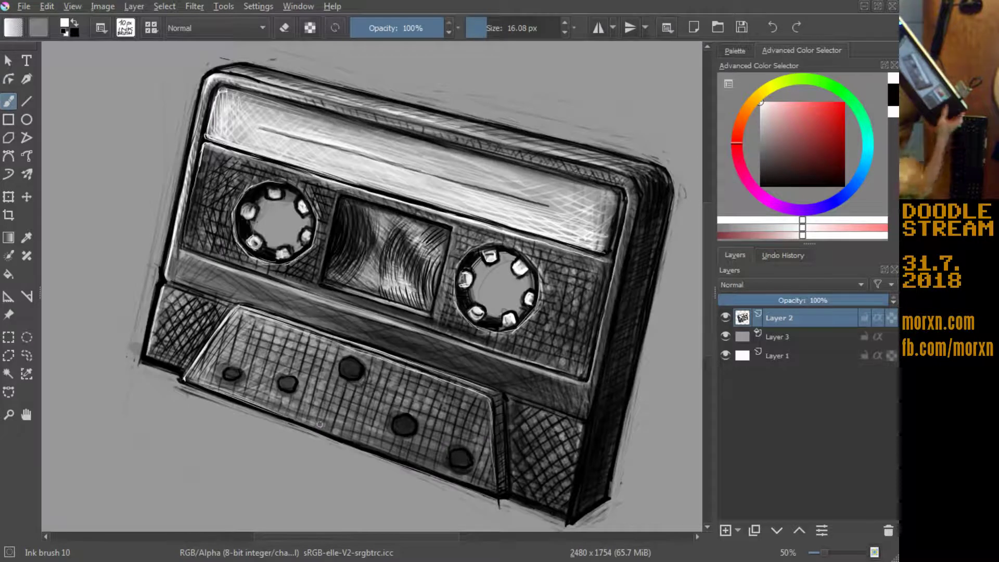
{"action": "mouse_move", "coordinate": [320, 424]}
{"action": "left_mouse_down"}
{"action": "mouse_move", "coordinate": [206, 362]}
{"action": "mouse_move", "coordinate": [242, 276]}
{"action": "left_mouse_up"}
{"action": "key", "text": "e"}
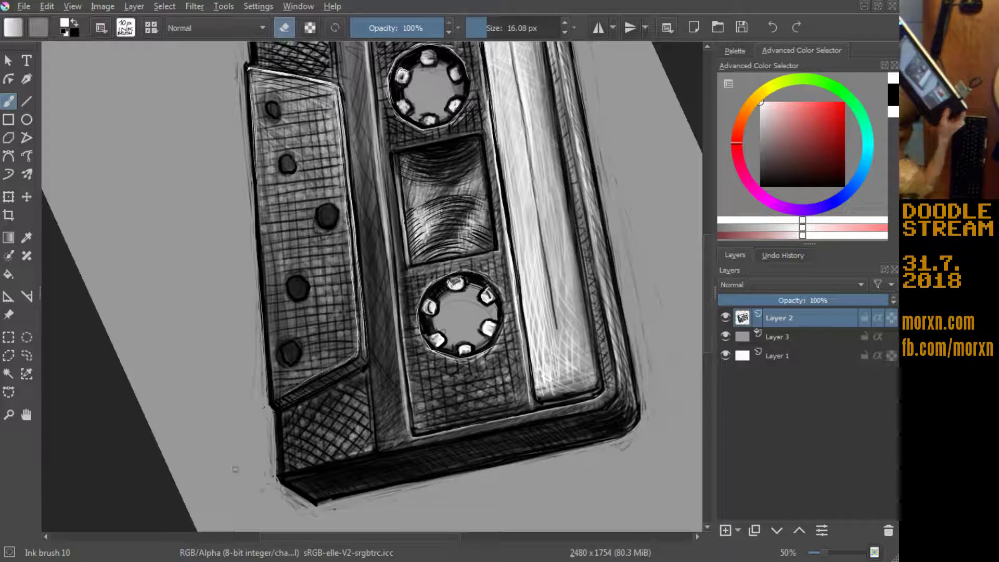
Step: Add light white hatching along the cassette's left outer edge
{"action": "left_click_drag", "start_coordinate": [235, 469], "coordinate": [207, 144]}
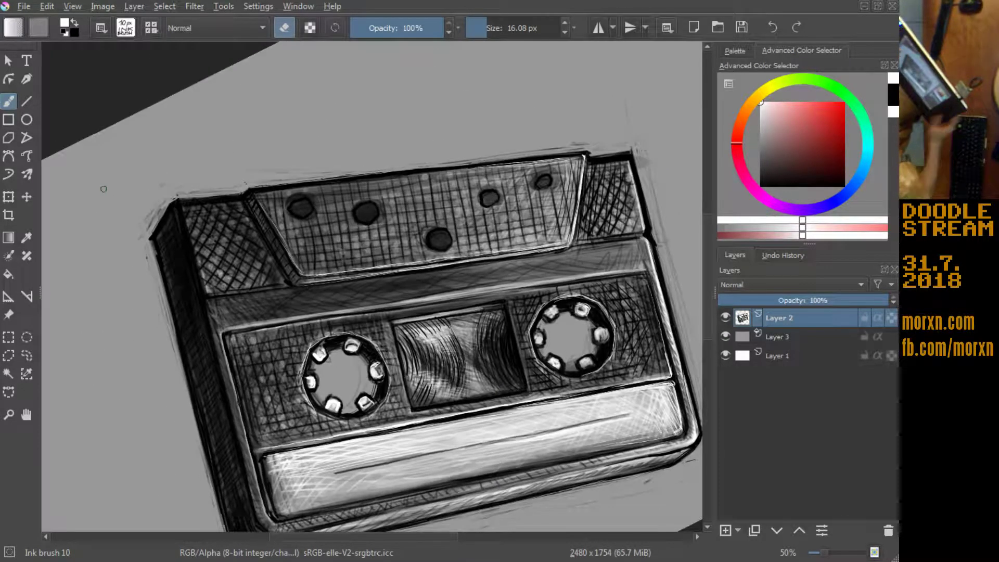
{"action": "left_click_drag", "start_coordinate": [151, 233], "coordinate": [196, 427]}
{"action": "left_click_drag", "start_coordinate": [175, 326], "coordinate": [186, 375]}
{"action": "left_click_drag", "start_coordinate": [190, 388], "coordinate": [199, 433]}
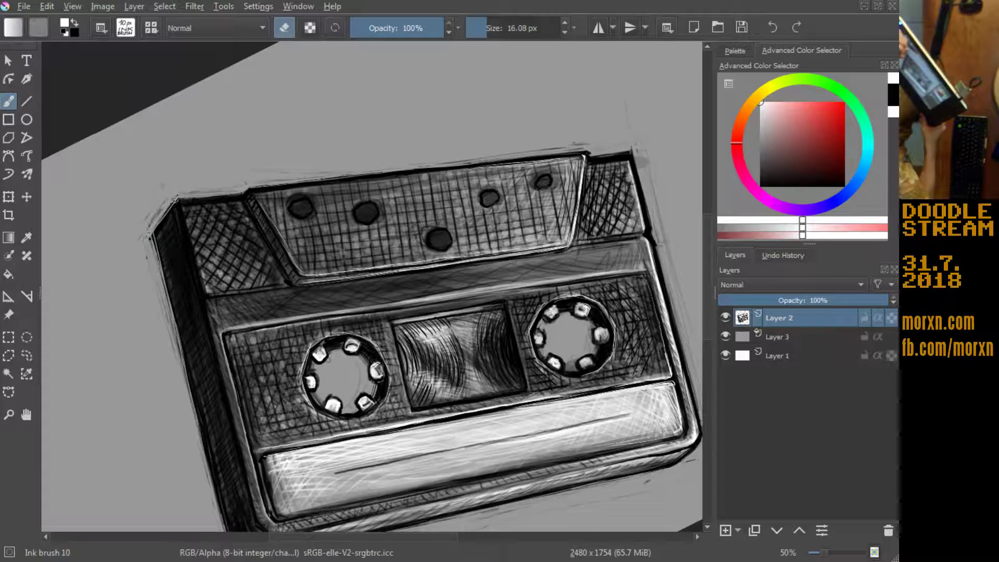
{"action": "mouse_move", "coordinate": [119, 400]}
{"action": "left_mouse_down"}
{"action": "mouse_move", "coordinate": [123, 297]}
{"action": "mouse_move", "coordinate": [120, 305]}
{"action": "left_mouse_up"}
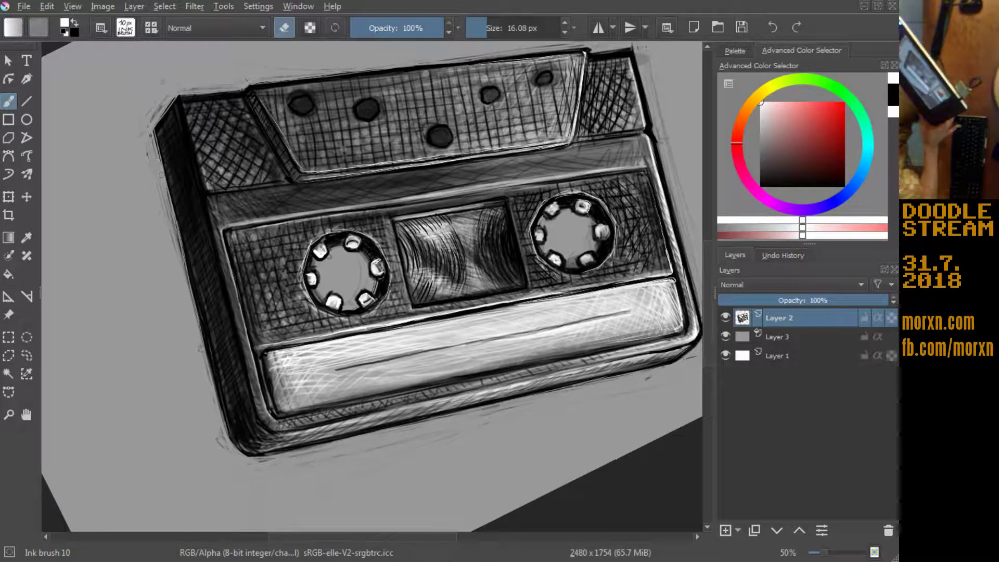
{"action": "left_click_drag", "start_coordinate": [211, 363], "coordinate": [188, 270]}
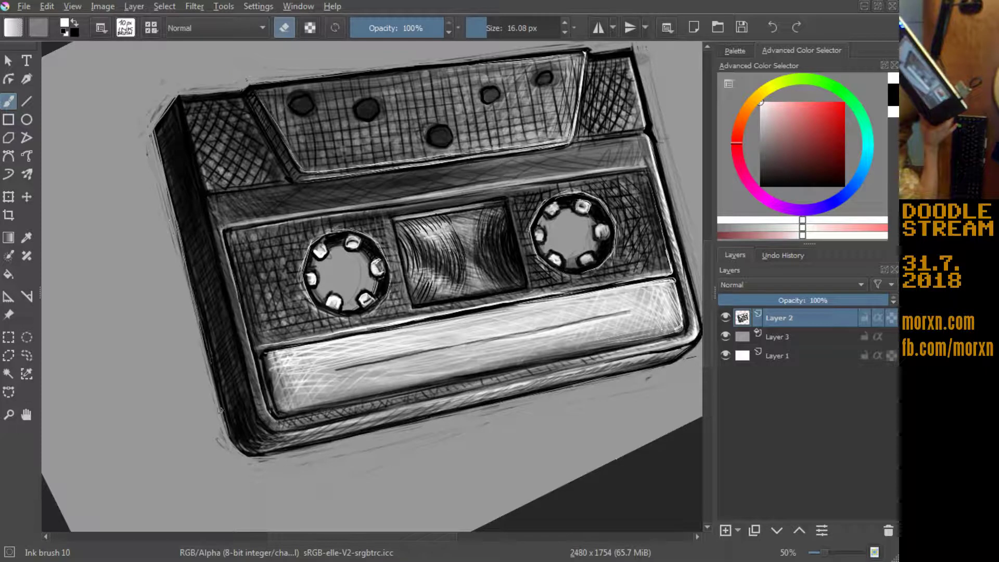
{"action": "left_click_drag", "start_coordinate": [206, 339], "coordinate": [223, 405]}
Step: Erase stray sketch lines along the lower-left edge and return to painting in black
{"action": "mouse_move", "coordinate": [218, 386]}
{"action": "left_mouse_down"}
{"action": "mouse_move", "coordinate": [224, 420]}
{"action": "mouse_move", "coordinate": [205, 338]}
{"action": "left_mouse_up"}
{"action": "left_click_drag", "start_coordinate": [205, 292], "coordinate": [198, 284]}
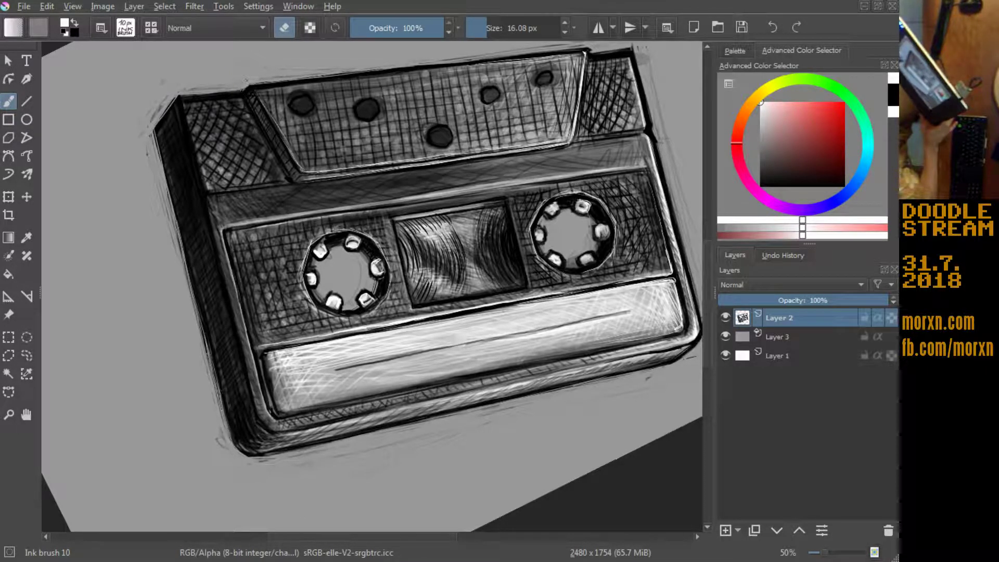
{"action": "left_click_drag", "start_coordinate": [204, 344], "coordinate": [177, 225]}
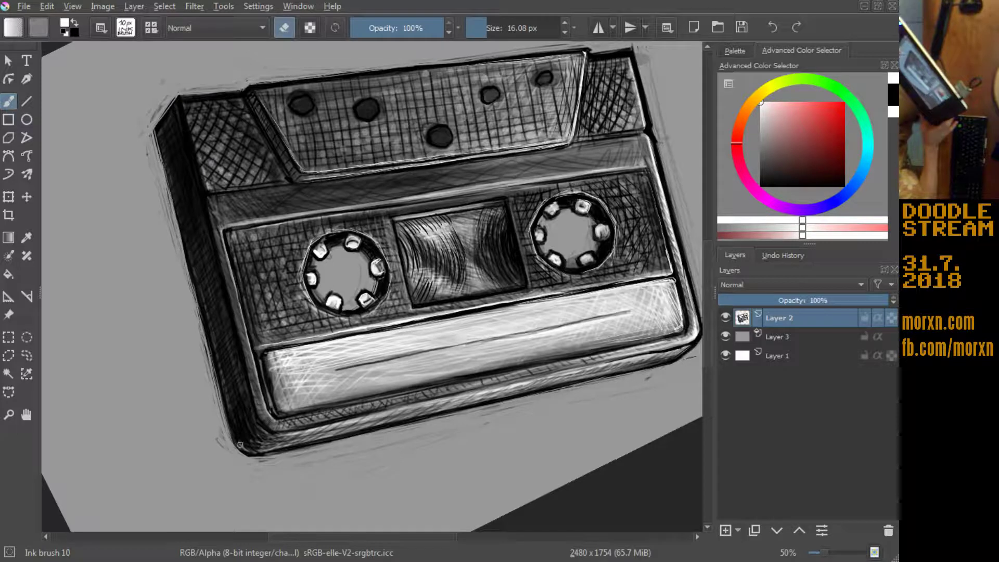
{"action": "left_click_drag", "start_coordinate": [123, 457], "coordinate": [161, 270]}
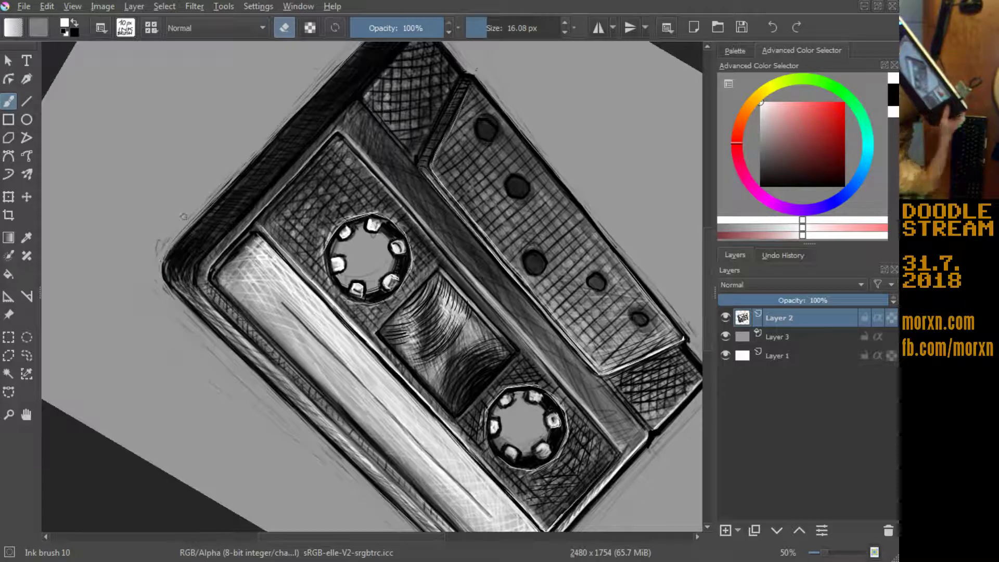
{"action": "mouse_move", "coordinate": [161, 271]}
{"action": "left_mouse_down"}
{"action": "mouse_move", "coordinate": [147, 252]}
{"action": "mouse_move", "coordinate": [368, 44]}
{"action": "left_mouse_up"}
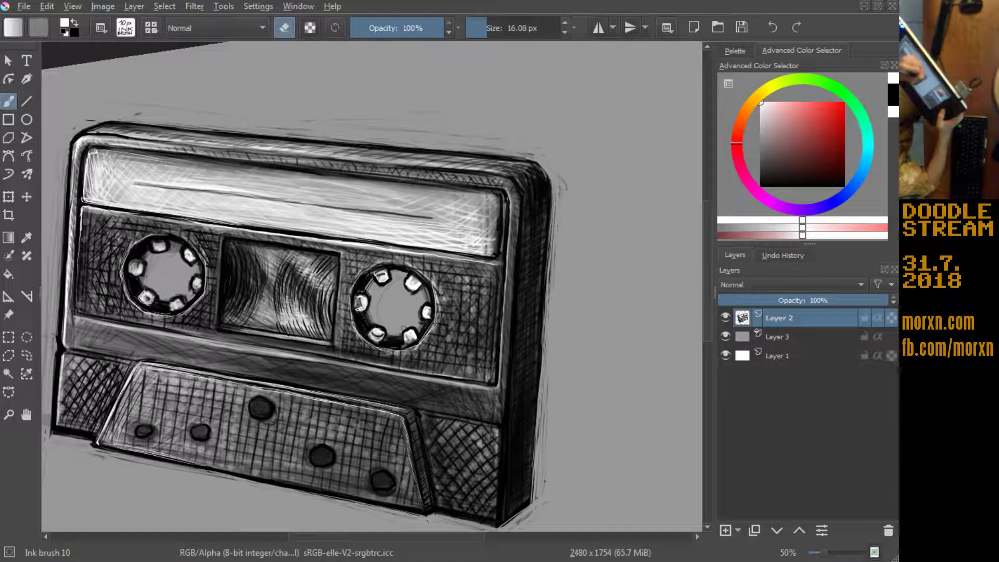
{"action": "left_click_drag", "start_coordinate": [550, 188], "coordinate": [319, 148]}
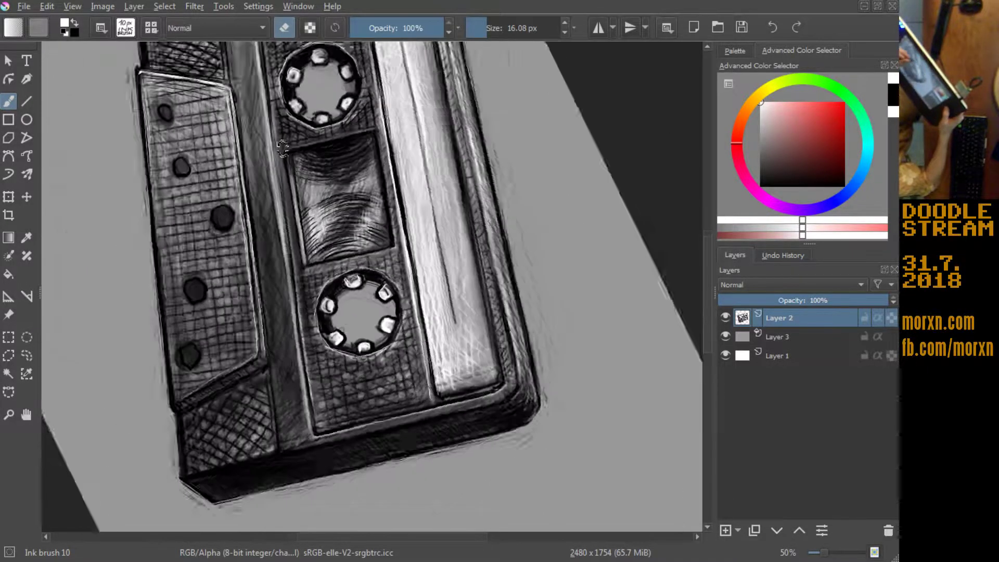
{"action": "key", "text": "x"}
{"action": "key", "text": "e"}
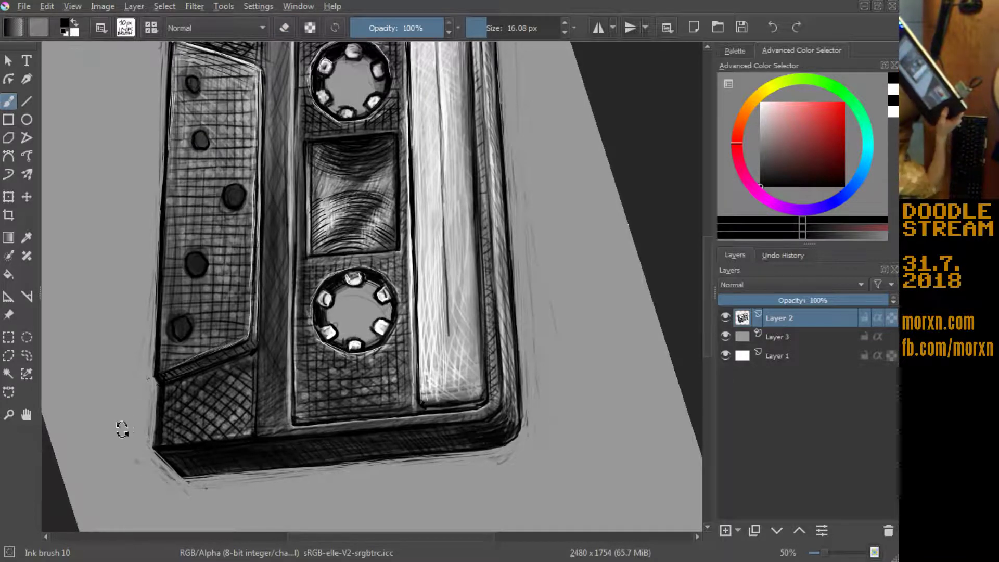
Step: Stand the cassette nearly vertical and ink a dark line along its left edge
{"action": "left_click_drag", "start_coordinate": [123, 428], "coordinate": [123, 330]}
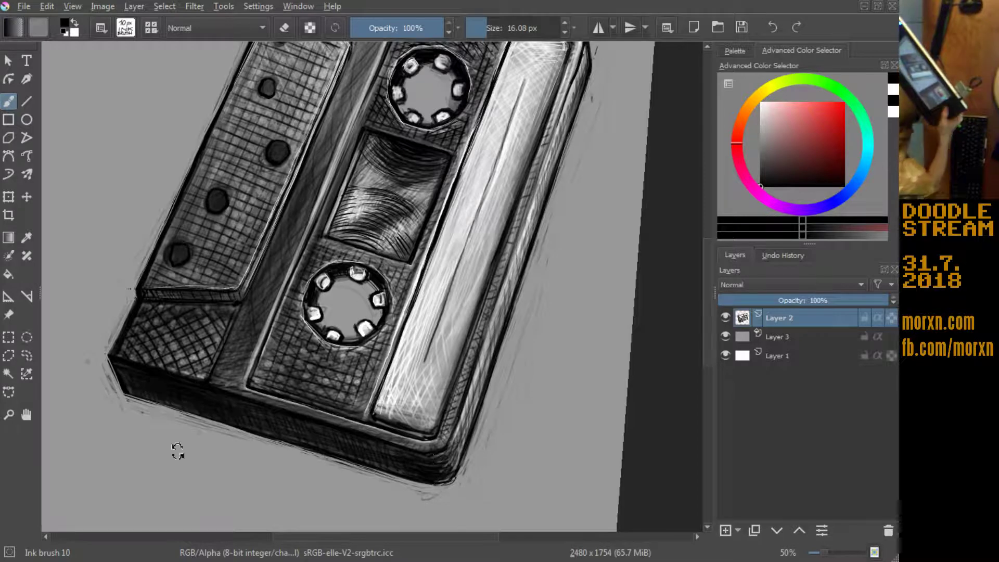
{"action": "mouse_move", "coordinate": [176, 451]}
{"action": "left_mouse_down"}
{"action": "mouse_move", "coordinate": [219, 206]}
{"action": "mouse_move", "coordinate": [145, 200]}
{"action": "left_mouse_up"}
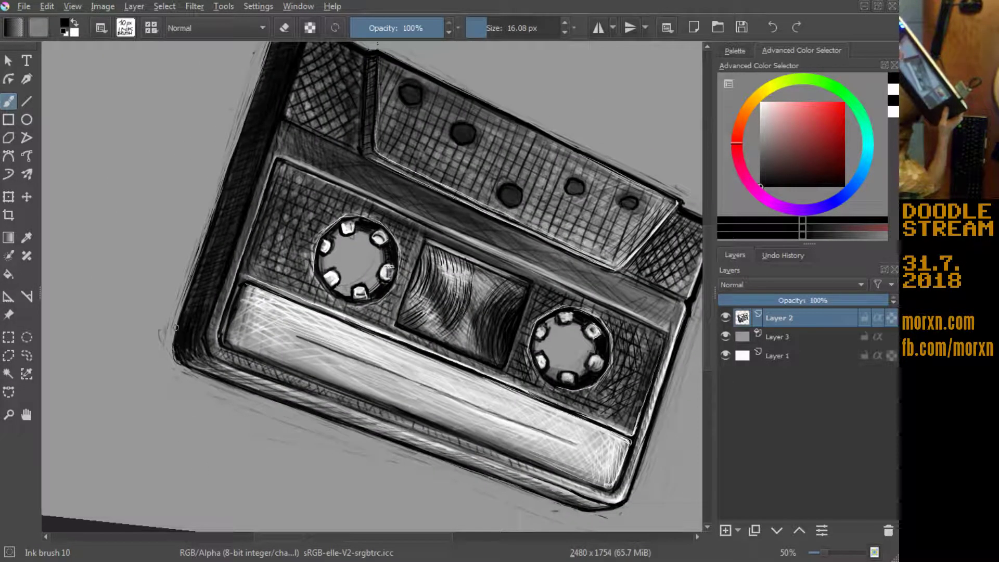
{"action": "key", "text": "e"}
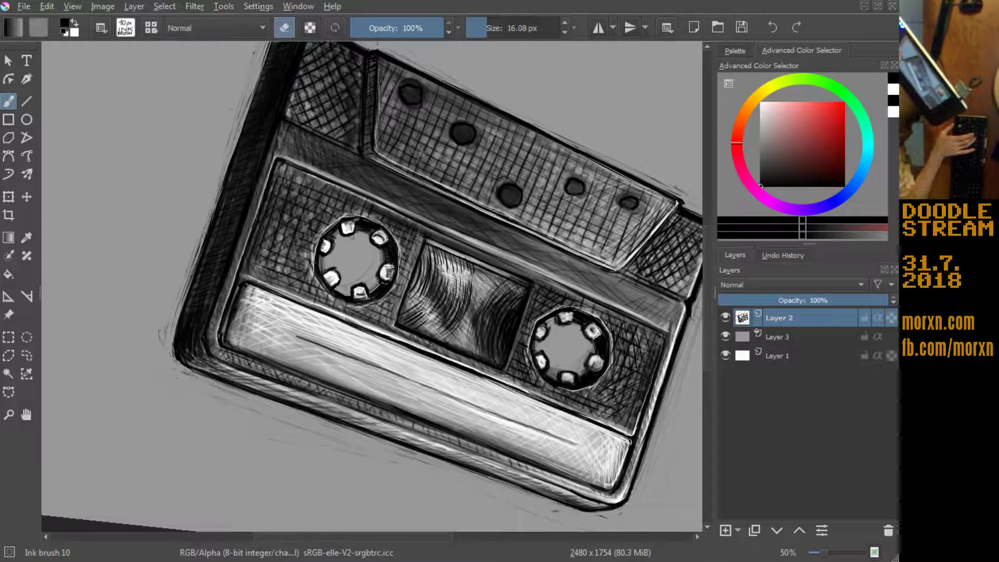
{"action": "key", "text": "e"}
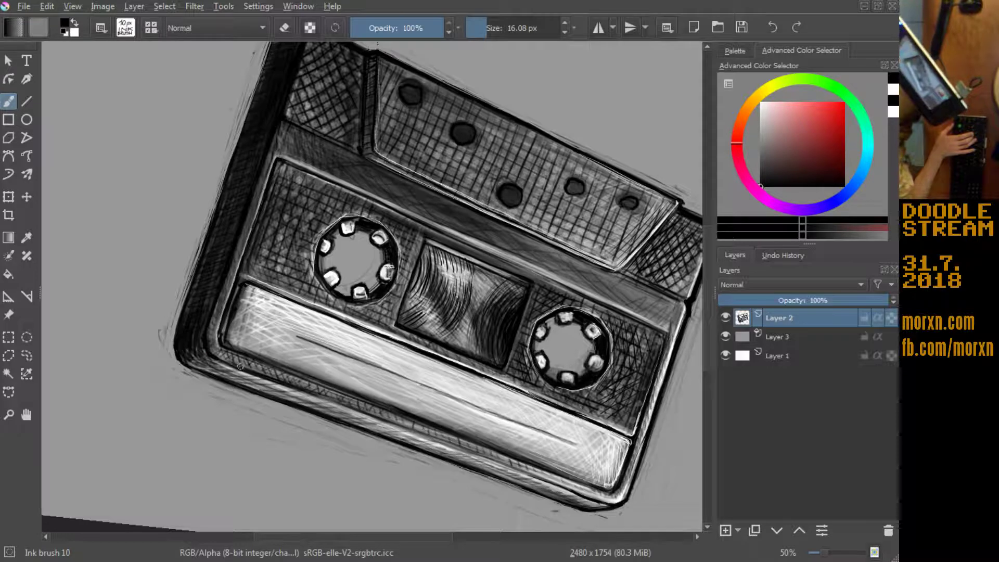
{"action": "left_click_drag", "start_coordinate": [120, 396], "coordinate": [220, 188]}
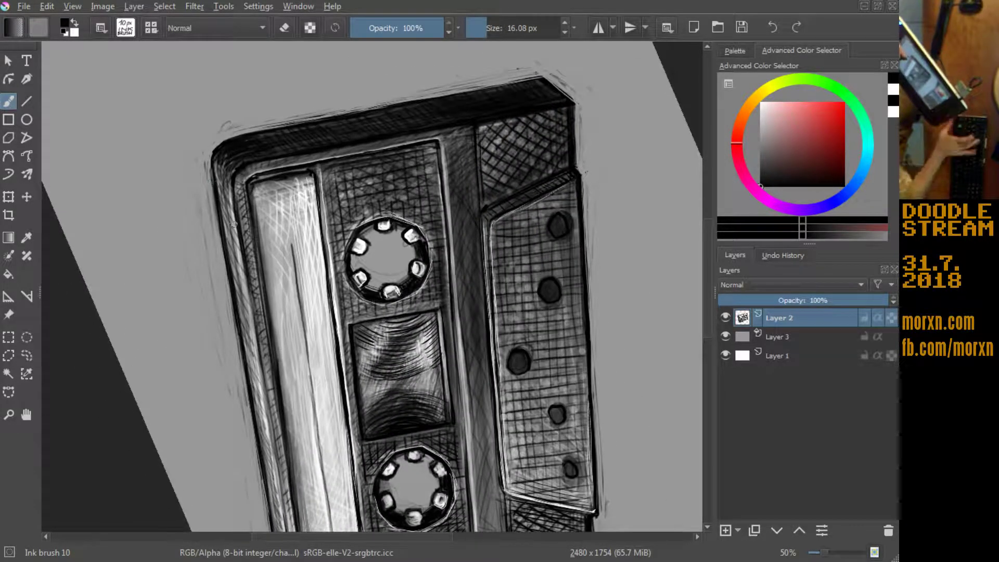
{"action": "key", "text": "e"}
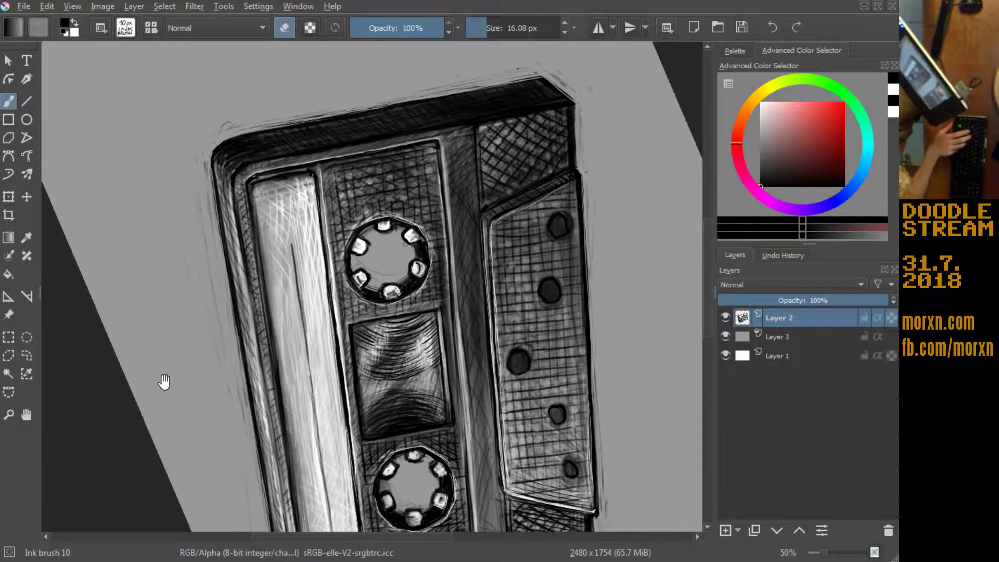
{"action": "left_click_drag", "start_coordinate": [164, 382], "coordinate": [153, 246]}
{"action": "key", "text": "e"}
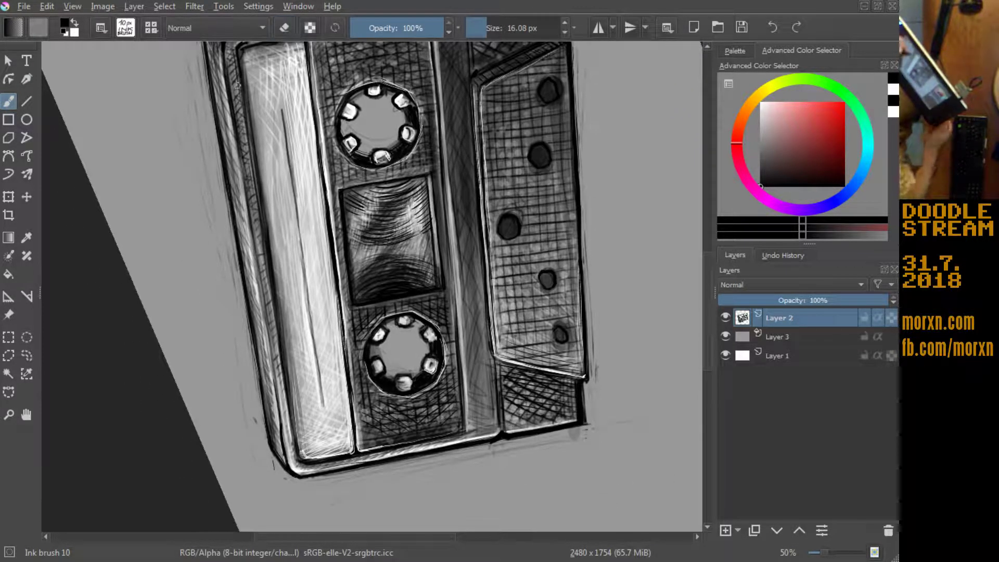
{"action": "left_click_drag", "start_coordinate": [243, 165], "coordinate": [257, 277]}
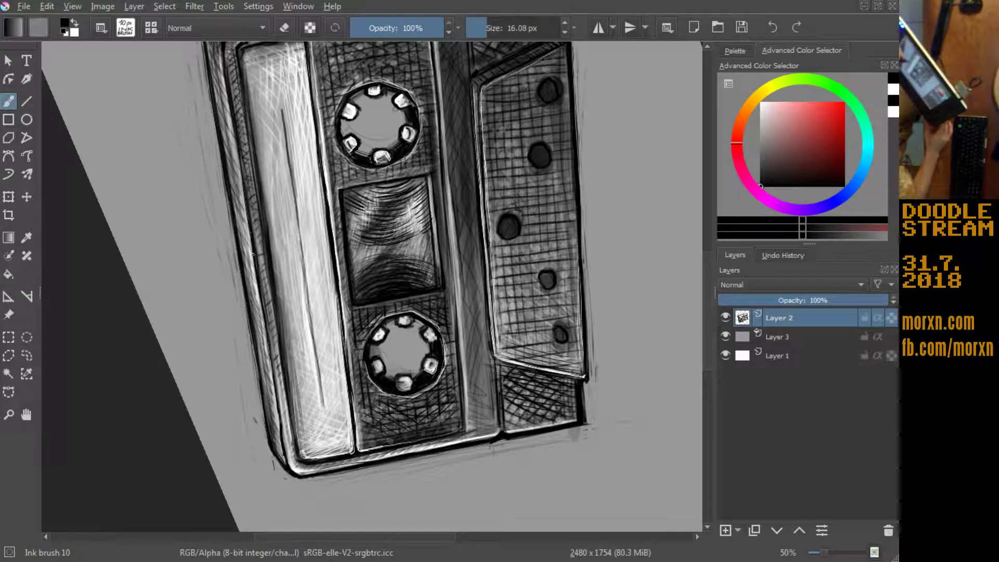
{"action": "left_click_drag", "start_coordinate": [253, 255], "coordinate": [149, 299]}
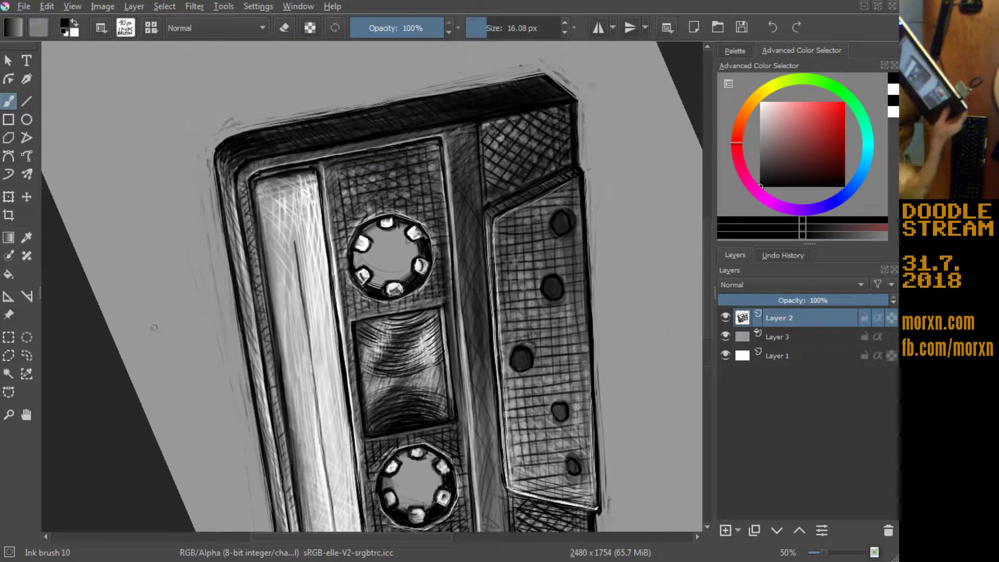
{"action": "mouse_move", "coordinate": [170, 368]}
{"action": "left_mouse_down"}
{"action": "mouse_move", "coordinate": [47, 465]}
{"action": "mouse_move", "coordinate": [123, 456]}
{"action": "left_mouse_up"}
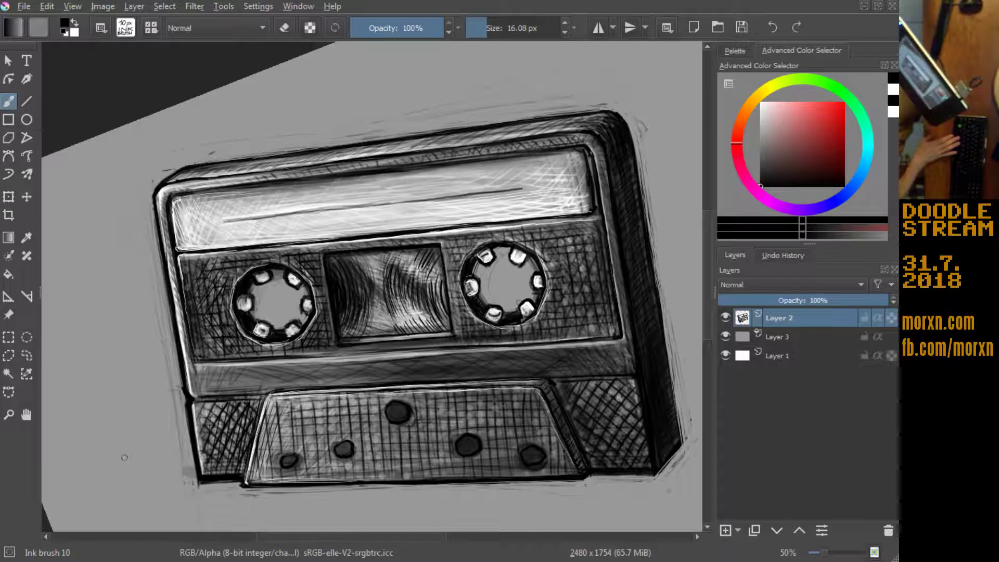
Step: Load the Basic-5 Size Opacity brush at 34% opacity and about 25 px size
{"action": "left_click", "coordinate": [150, 27]}
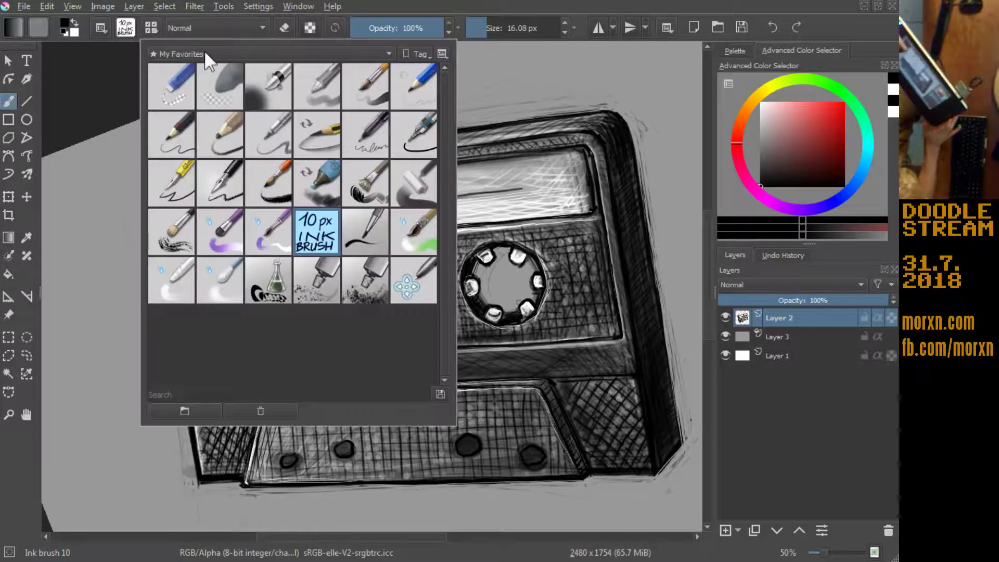
{"action": "left_click", "coordinate": [369, 96]}
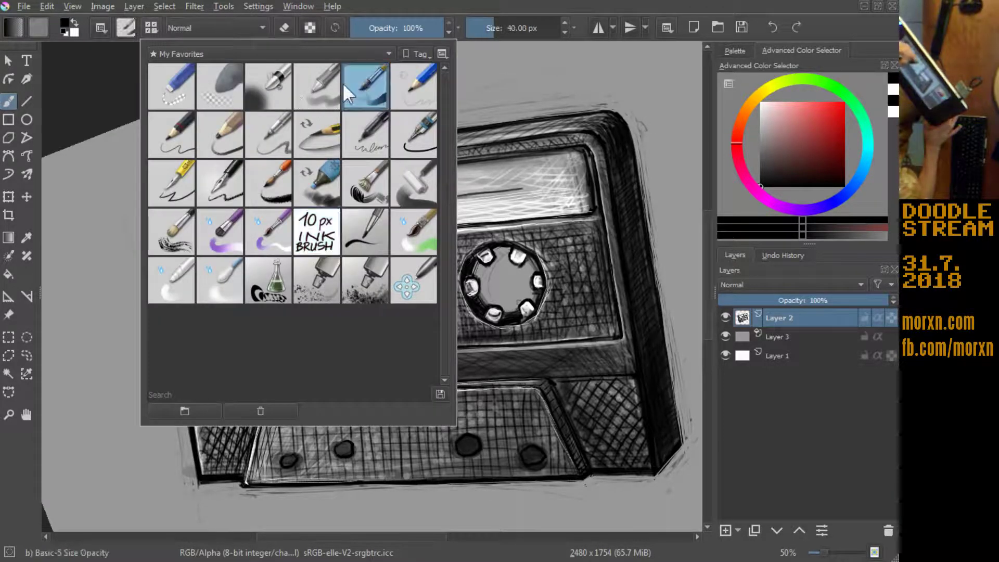
{"action": "left_click", "coordinate": [128, 30]}
{"action": "left_click", "coordinate": [394, 30]}
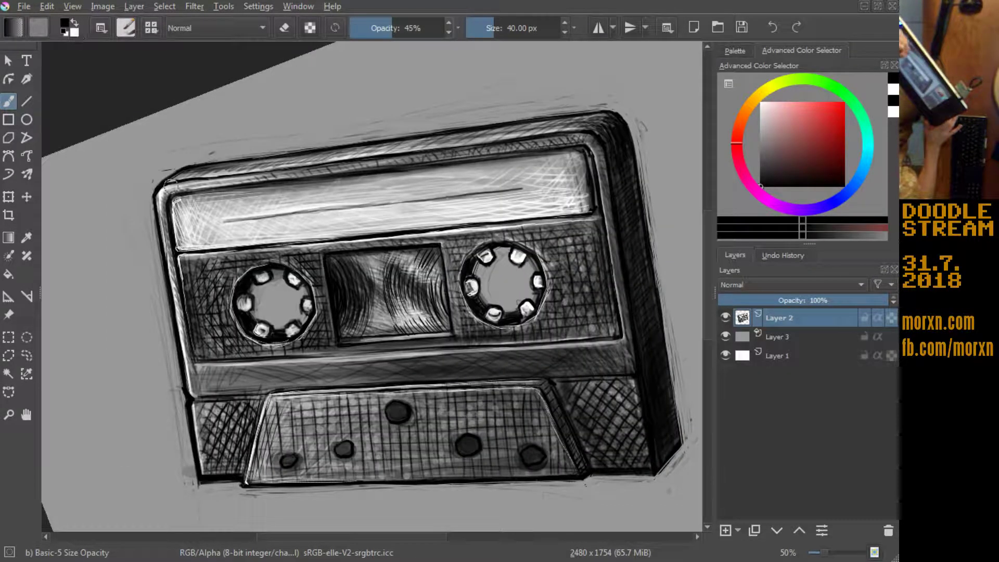
{"action": "left_click", "coordinate": [382, 28]}
{"action": "left_click", "coordinate": [480, 27]}
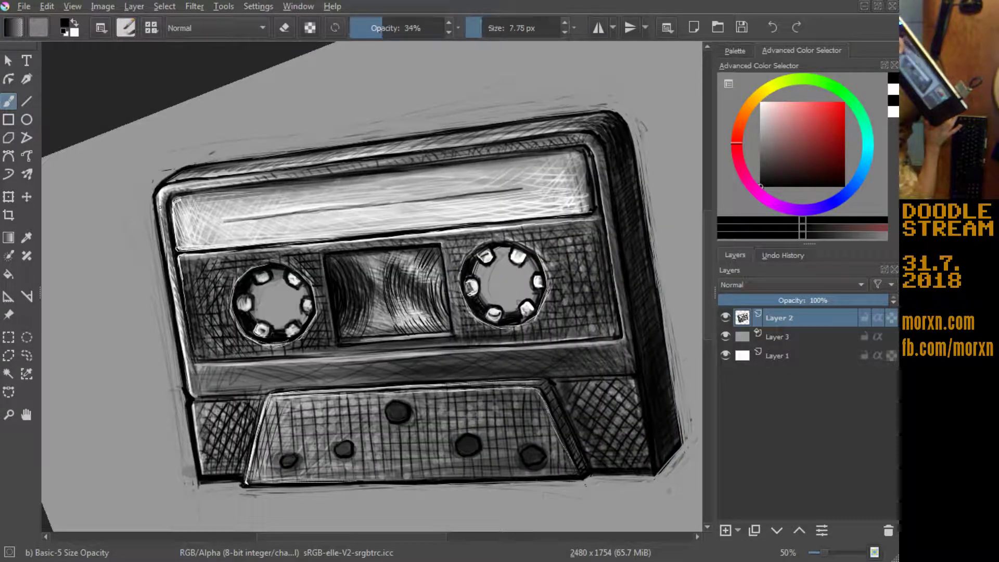
{"action": "left_click", "coordinate": [489, 27]}
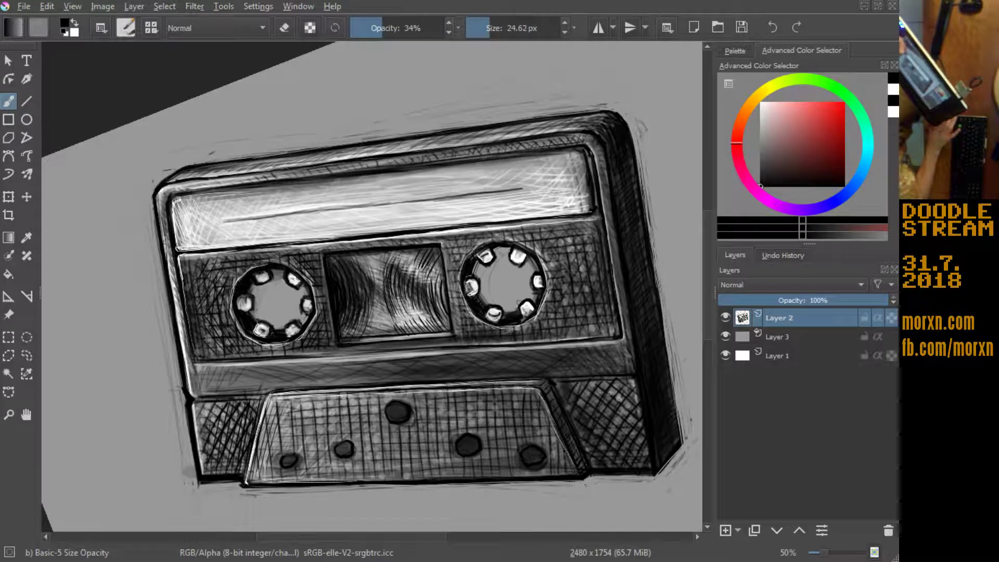
Step: Hatch soft shading along the cassette's left and lower-left edges
{"action": "left_click_drag", "start_coordinate": [171, 273], "coordinate": [181, 331]}
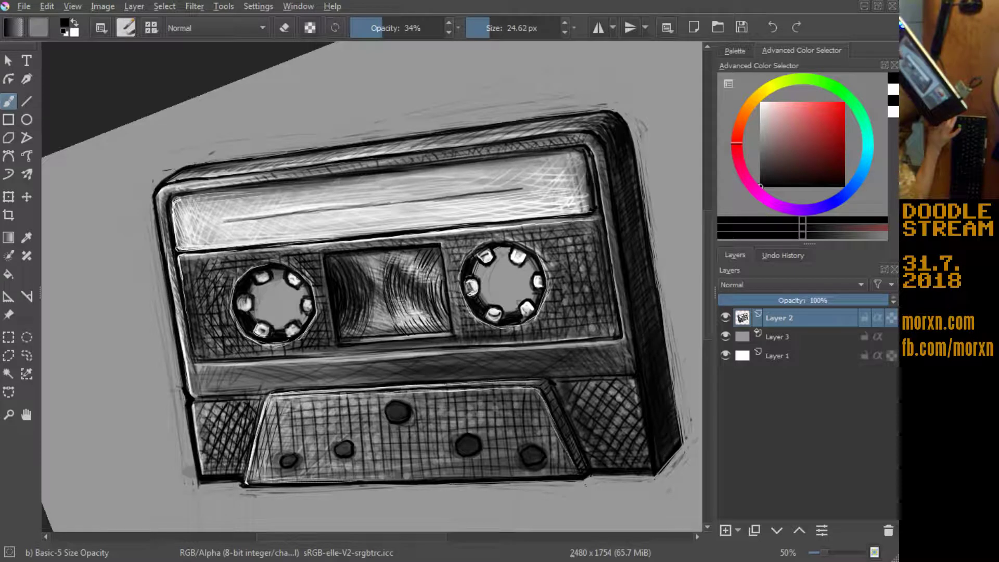
{"action": "left_click_drag", "start_coordinate": [170, 271], "coordinate": [186, 334]}
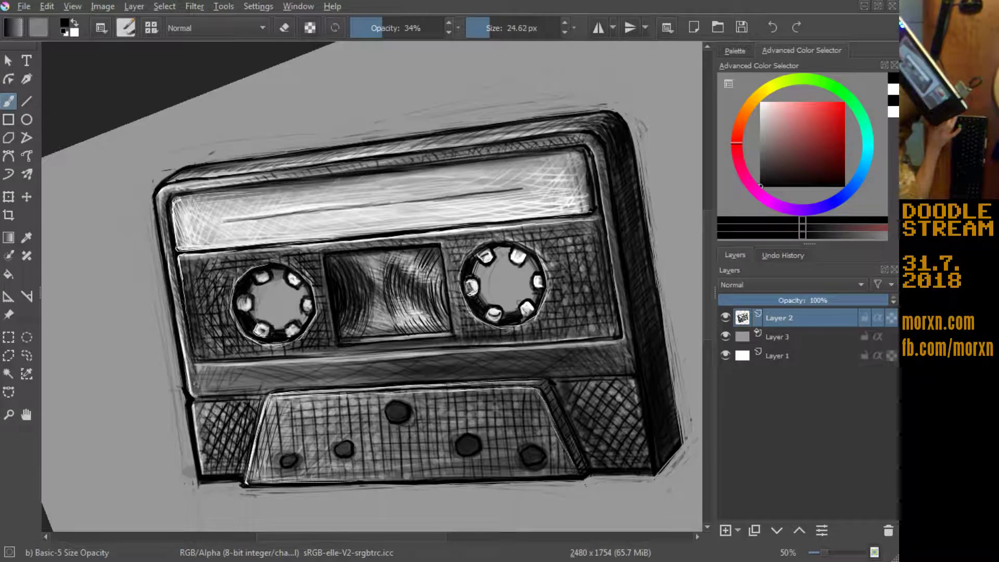
{"action": "mouse_move", "coordinate": [200, 370]}
{"action": "left_mouse_down"}
{"action": "mouse_move", "coordinate": [206, 394]}
{"action": "mouse_move", "coordinate": [204, 379]}
{"action": "mouse_move", "coordinate": [230, 372]}
{"action": "mouse_move", "coordinate": [222, 392]}
{"action": "left_mouse_up"}
{"action": "left_click_drag", "start_coordinate": [321, 373], "coordinate": [271, 386]}
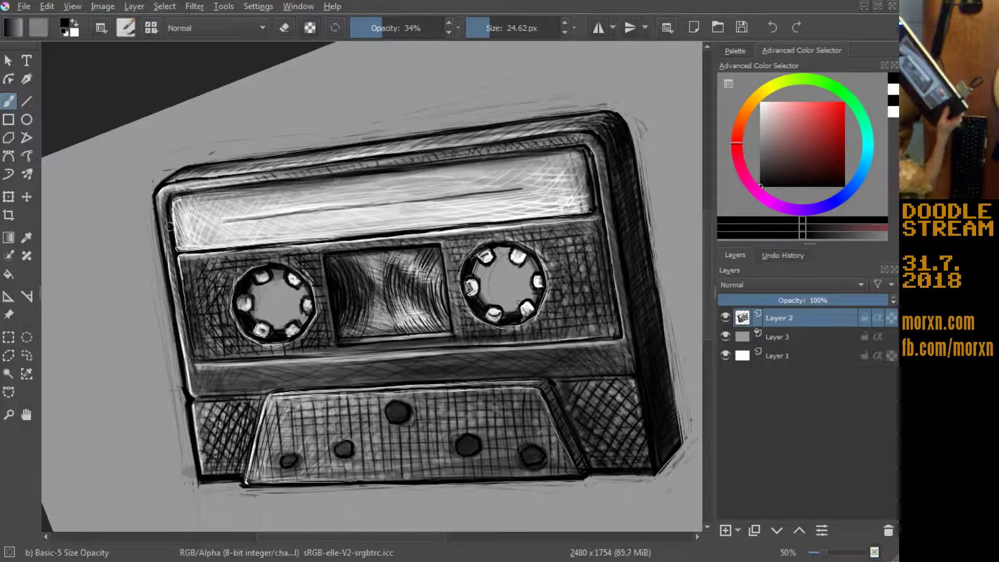
{"action": "mouse_move", "coordinate": [179, 325]}
{"action": "left_mouse_down"}
{"action": "mouse_move", "coordinate": [194, 397]}
{"action": "mouse_move", "coordinate": [199, 373]}
{"action": "left_mouse_up"}
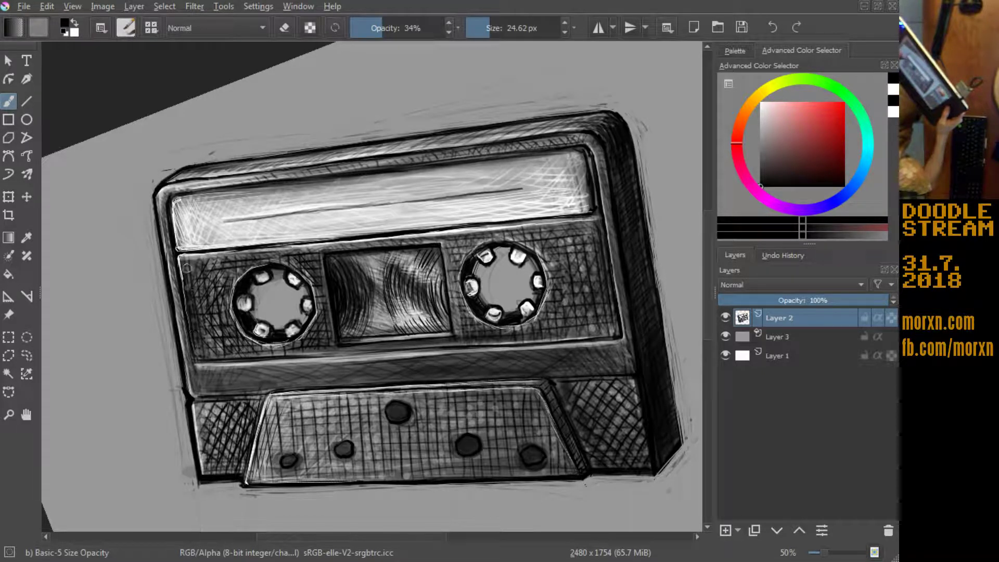
{"action": "left_click_drag", "start_coordinate": [200, 311], "coordinate": [199, 274]}
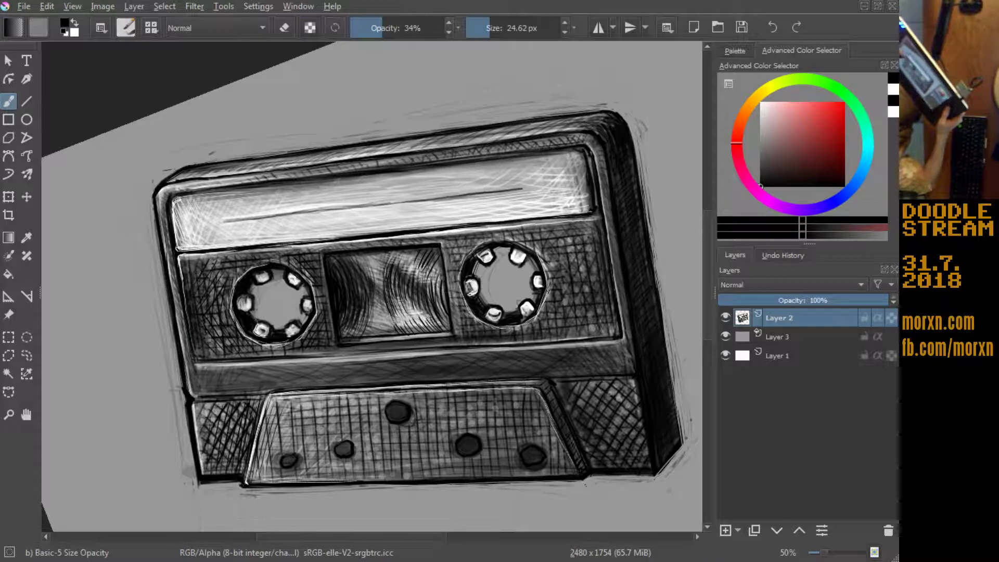
Step: With the cassette stood on end, hatch shading beside the lower reel
{"action": "mouse_move", "coordinate": [114, 312]}
{"action": "left_mouse_down"}
{"action": "mouse_move", "coordinate": [105, 283]}
{"action": "mouse_move", "coordinate": [196, 430]}
{"action": "mouse_move", "coordinate": [288, 485]}
{"action": "mouse_move", "coordinate": [315, 400]}
{"action": "left_mouse_up"}
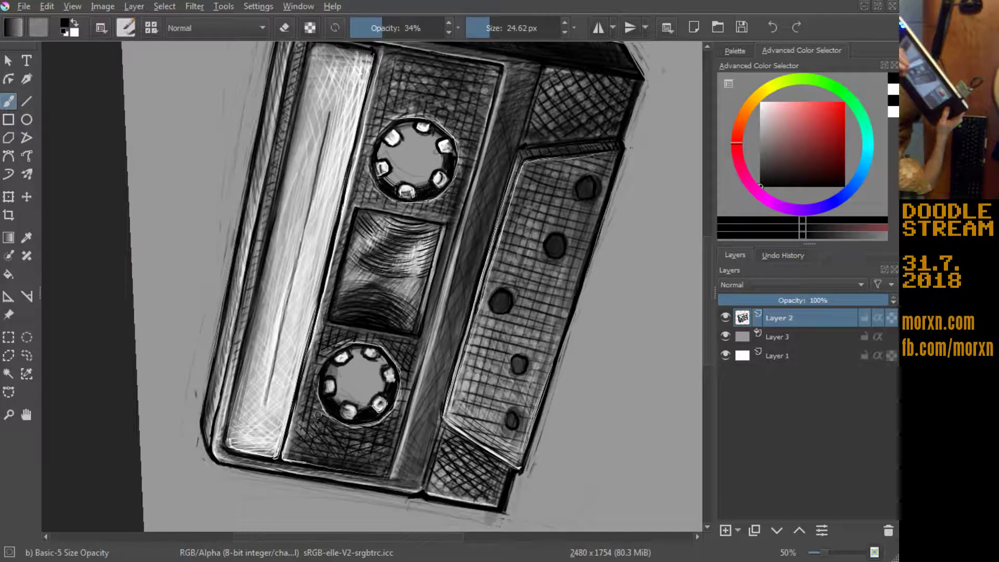
{"action": "left_click_drag", "start_coordinate": [318, 415], "coordinate": [299, 439]}
{"action": "left_click_drag", "start_coordinate": [314, 364], "coordinate": [309, 402]}
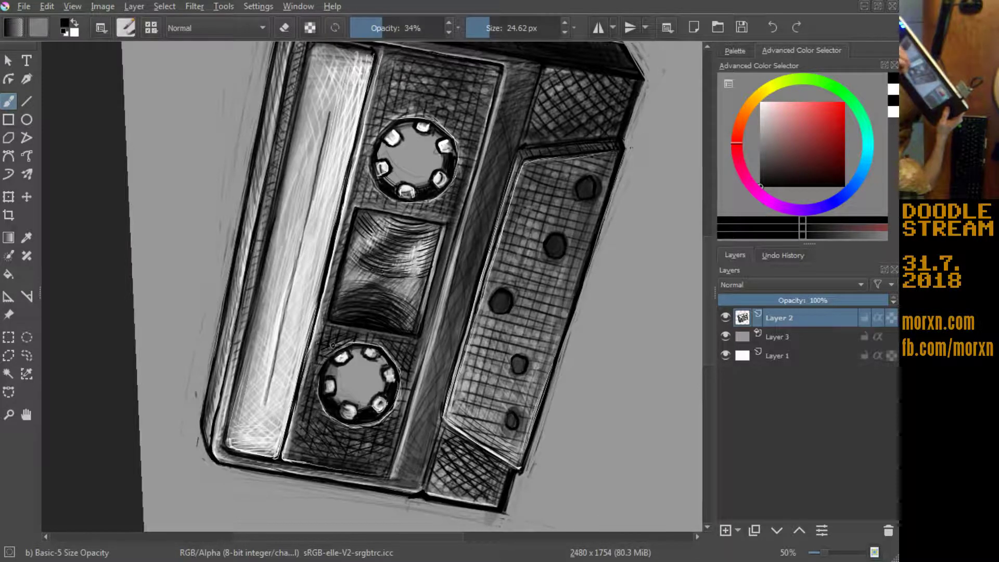
{"action": "left_click_drag", "start_coordinate": [167, 254], "coordinate": [357, 83]}
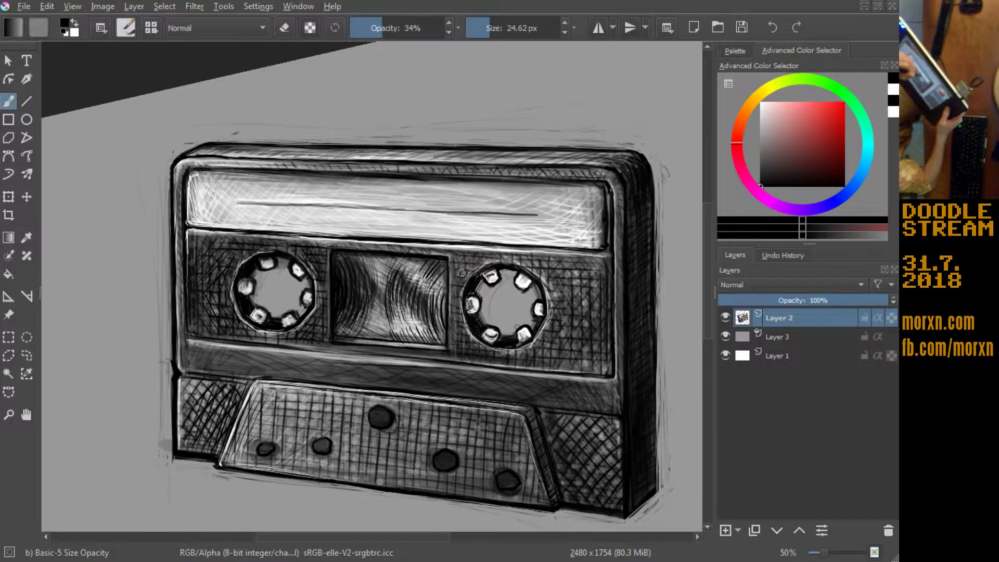
{"action": "left_click_drag", "start_coordinate": [458, 260], "coordinate": [308, 256]}
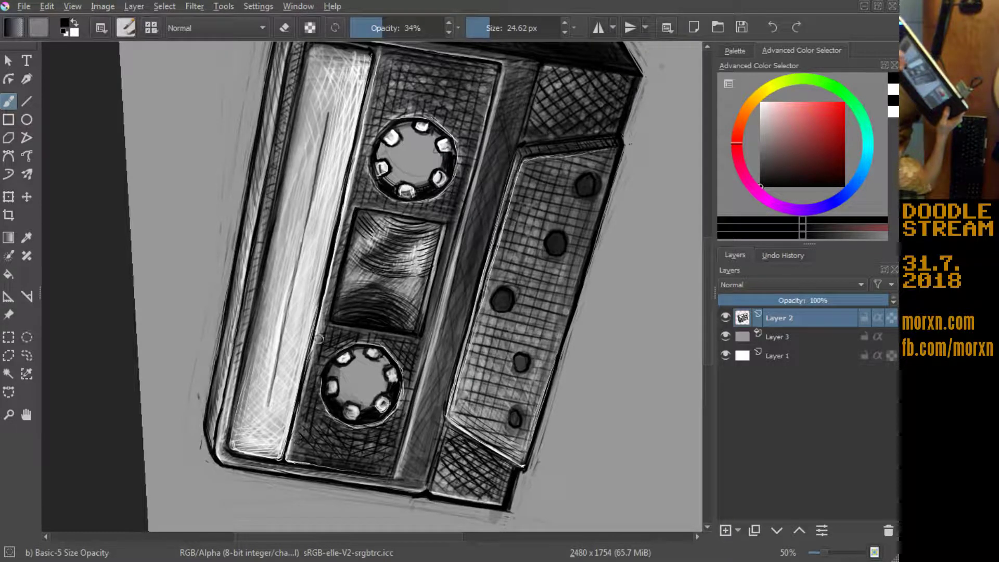
Step: Shade the tape window's left edge and hatch around the upper reel and panel above it
{"action": "left_click_drag", "start_coordinate": [323, 337], "coordinate": [328, 304]}
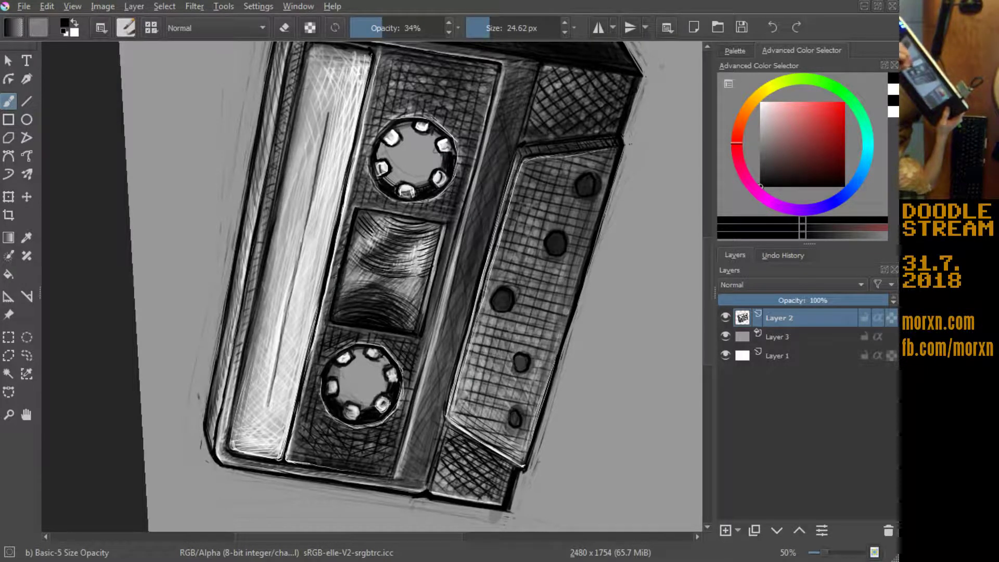
{"action": "left_click_drag", "start_coordinate": [342, 251], "coordinate": [375, 67]}
{"action": "left_click_drag", "start_coordinate": [365, 182], "coordinate": [379, 116]}
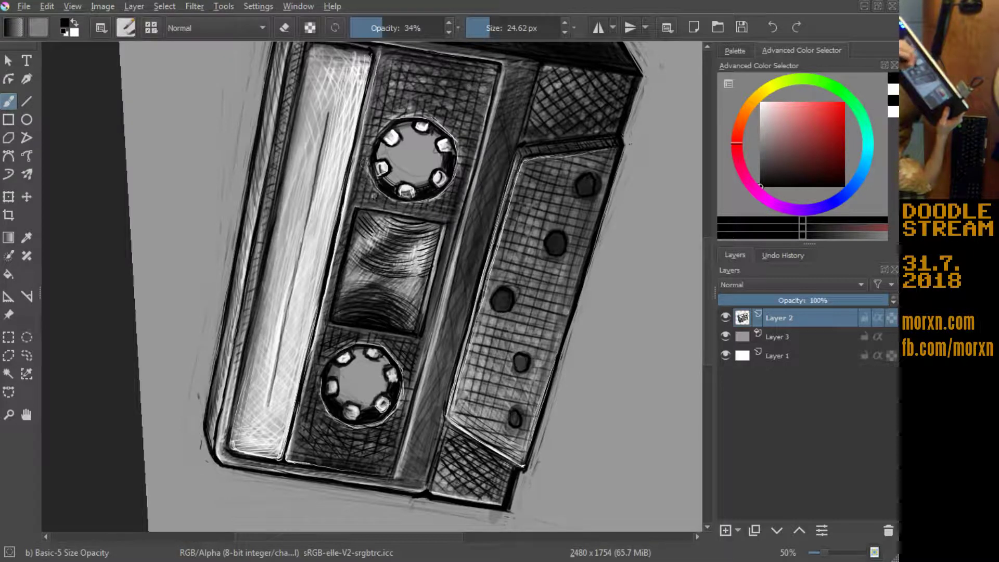
{"action": "left_click_drag", "start_coordinate": [366, 188], "coordinate": [374, 166]}
{"action": "left_click_drag", "start_coordinate": [398, 88], "coordinate": [388, 106]}
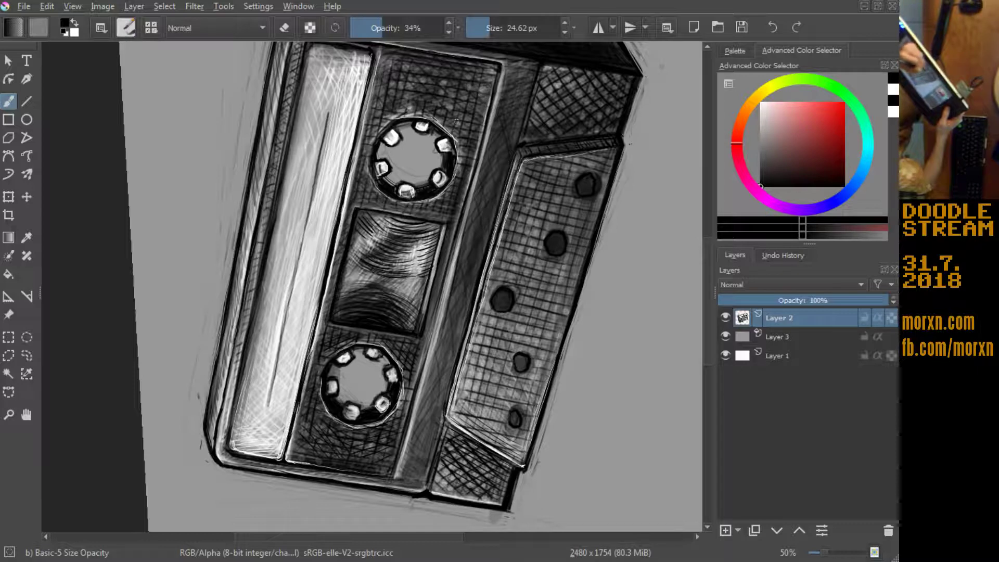
{"action": "mouse_move", "coordinate": [209, 177]}
{"action": "left_mouse_down"}
{"action": "mouse_move", "coordinate": [414, 84]}
{"action": "mouse_move", "coordinate": [163, 201]}
{"action": "left_mouse_up"}
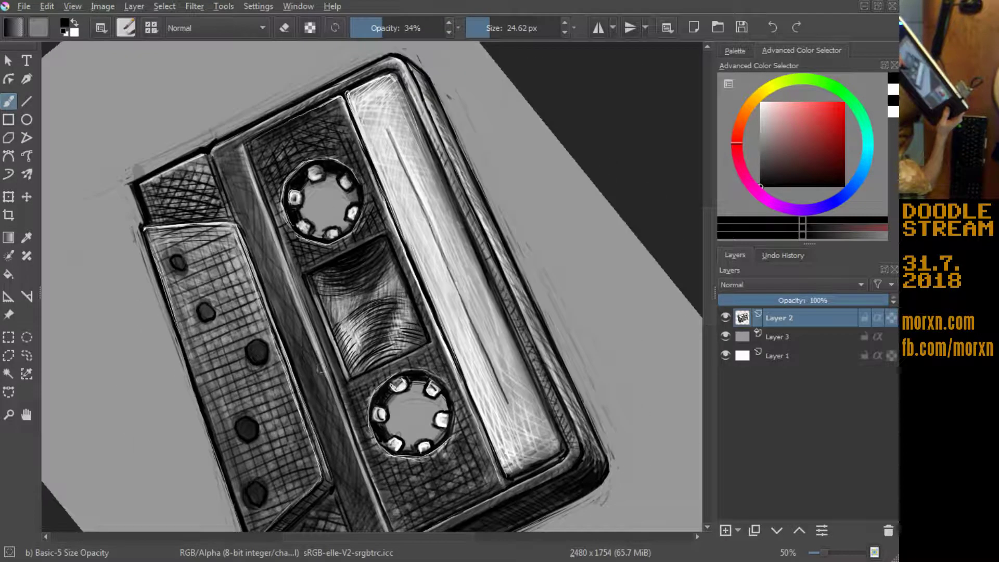
Step: With a ~76 px brush, hatch the perforated lower panel darker and fill the hollow hole solid
{"action": "left_click_drag", "start_coordinate": [313, 342], "coordinate": [288, 275]}
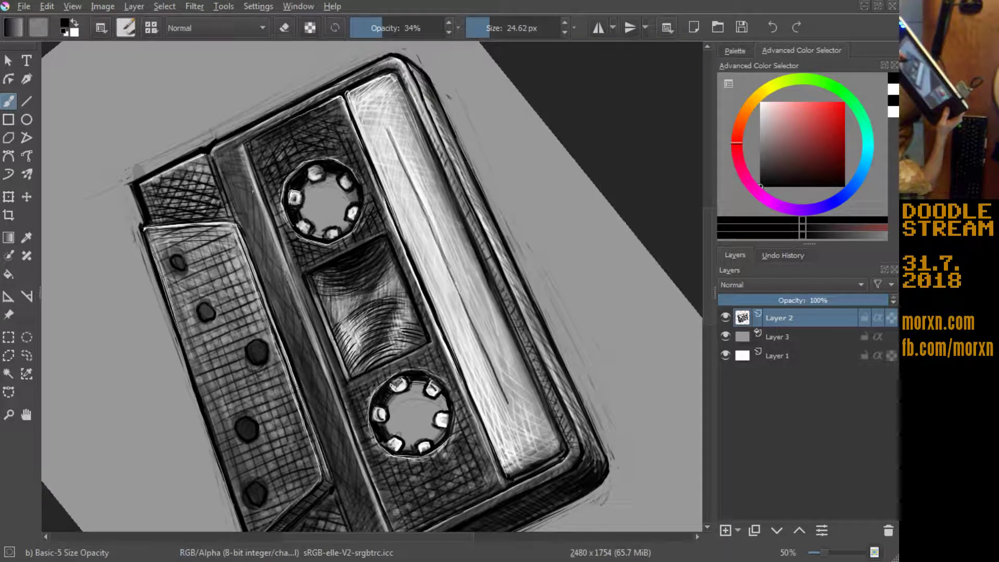
{"action": "left_click_drag", "start_coordinate": [142, 264], "coordinate": [208, 163]}
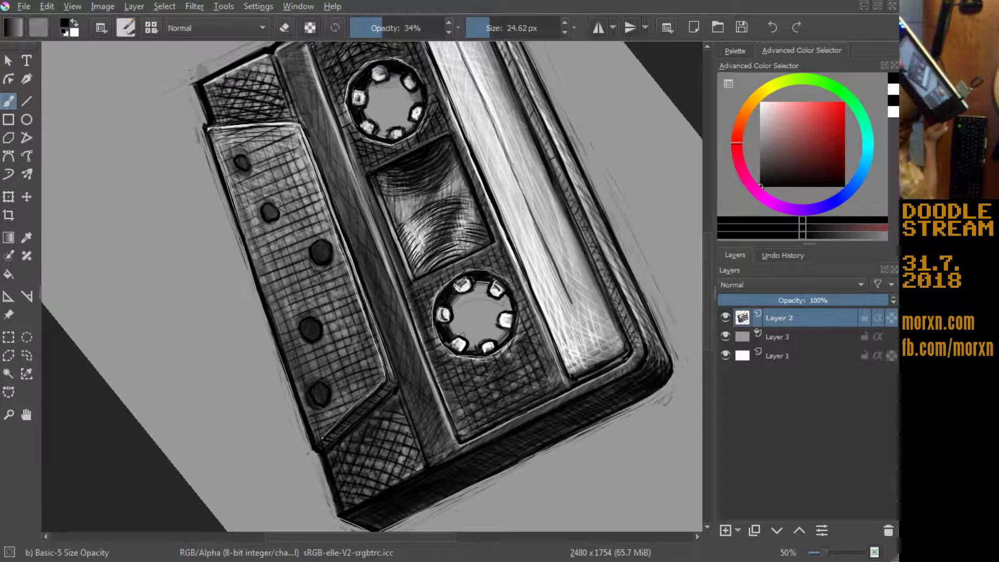
{"action": "left_click_drag", "start_coordinate": [331, 419], "coordinate": [359, 419], "text": "shift"}
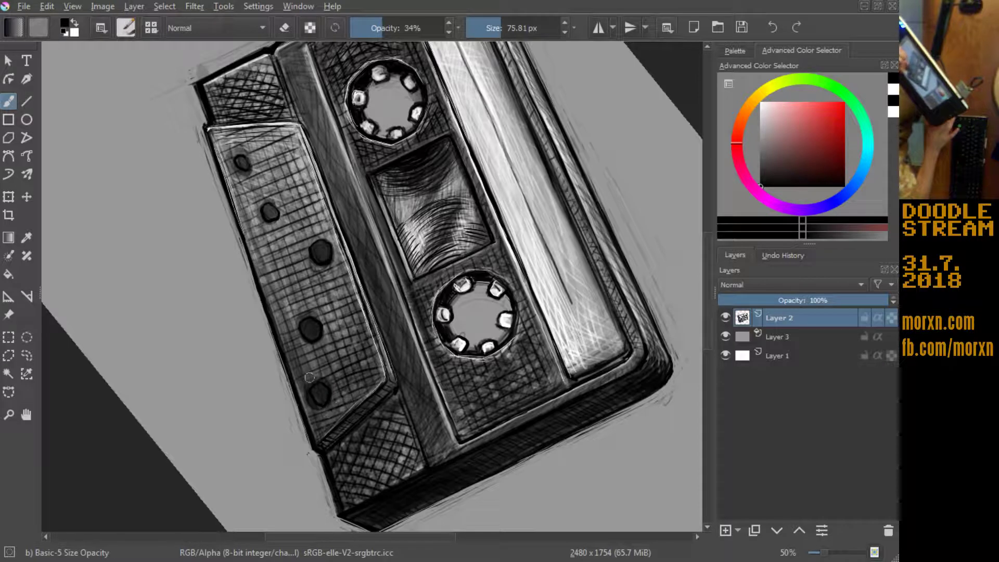
{"action": "left_click_drag", "start_coordinate": [309, 378], "coordinate": [343, 283]}
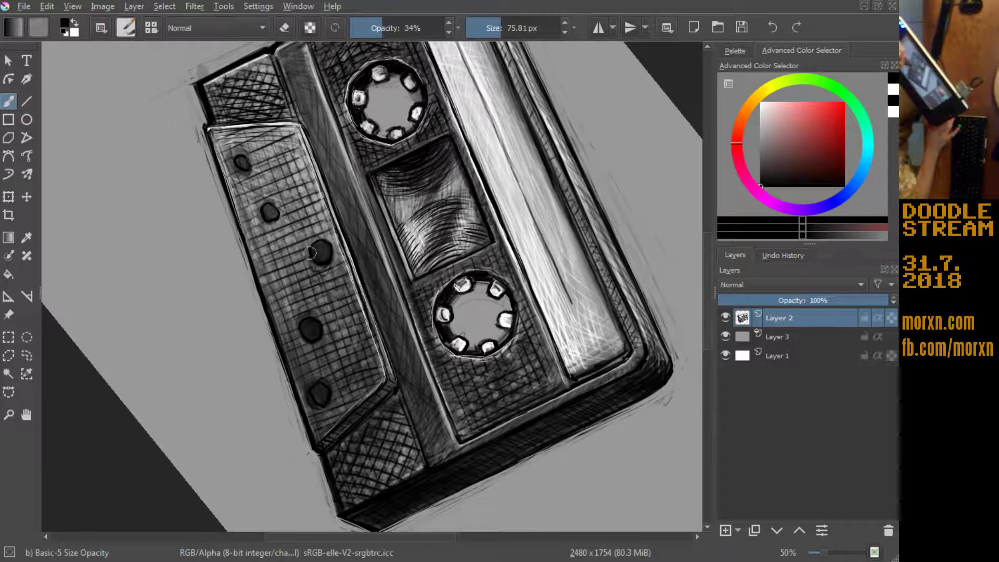
{"action": "left_click_drag", "start_coordinate": [313, 336], "coordinate": [244, 177]}
{"action": "mouse_move", "coordinate": [250, 228]}
{"action": "left_mouse_down"}
{"action": "mouse_move", "coordinate": [216, 125]}
{"action": "mouse_move", "coordinate": [263, 182]}
{"action": "left_mouse_up"}
{"action": "left_click_drag", "start_coordinate": [281, 221], "coordinate": [255, 140]}
{"action": "left_click_drag", "start_coordinate": [307, 242], "coordinate": [268, 136]}
{"action": "left_click_drag", "start_coordinate": [336, 258], "coordinate": [279, 131]}
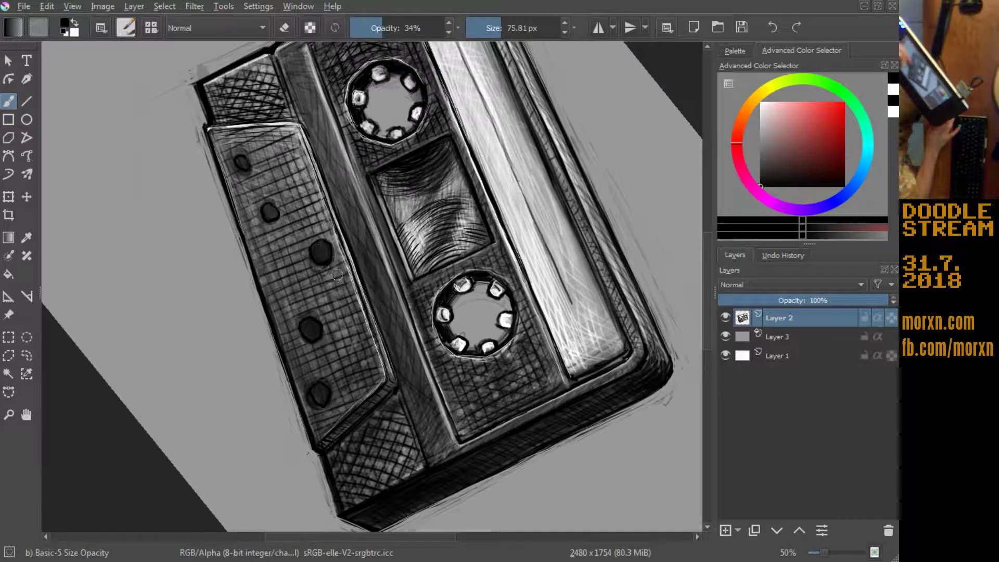
{"action": "key", "text": "bracketleft"}
{"action": "key", "text": "bracketleft"}
{"action": "key", "text": "bracketleft"}
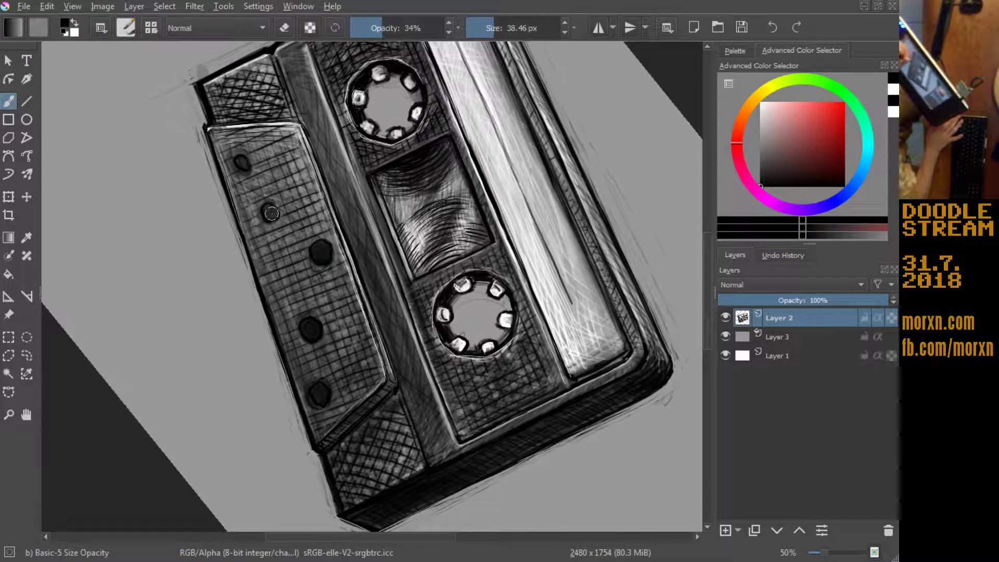
{"action": "left_click", "coordinate": [241, 162]}
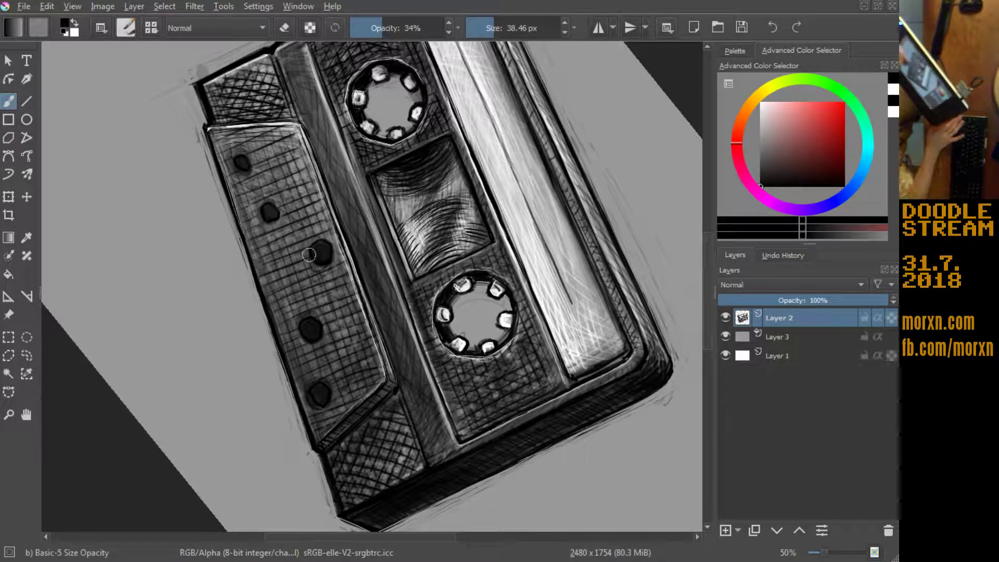
Step: With an ~87 px brush, darken the chevron edges and the lower-left corner hatching
{"action": "left_click_drag", "start_coordinate": [344, 403], "coordinate": [365, 358]}
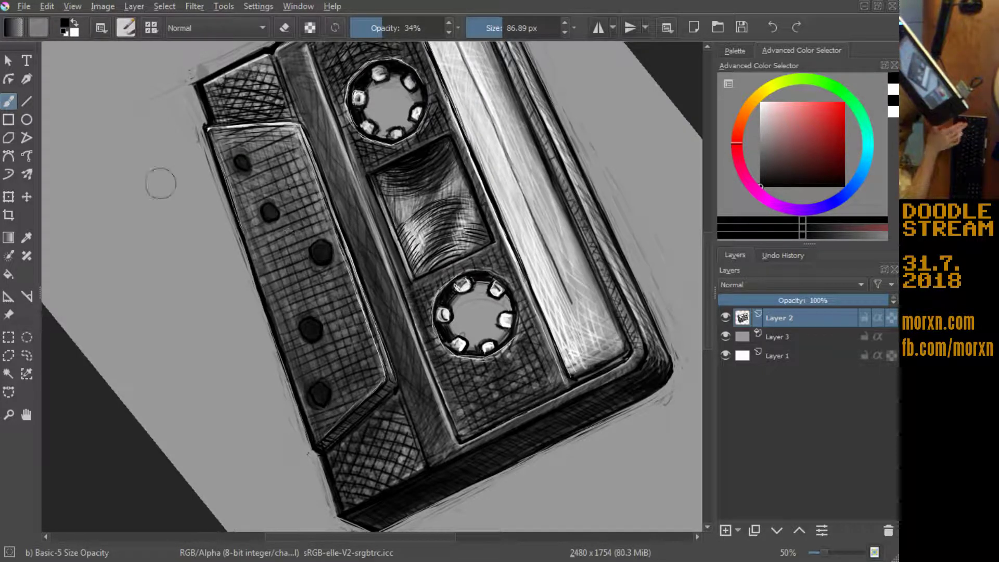
{"action": "left_click_drag", "start_coordinate": [398, 396], "coordinate": [348, 510]}
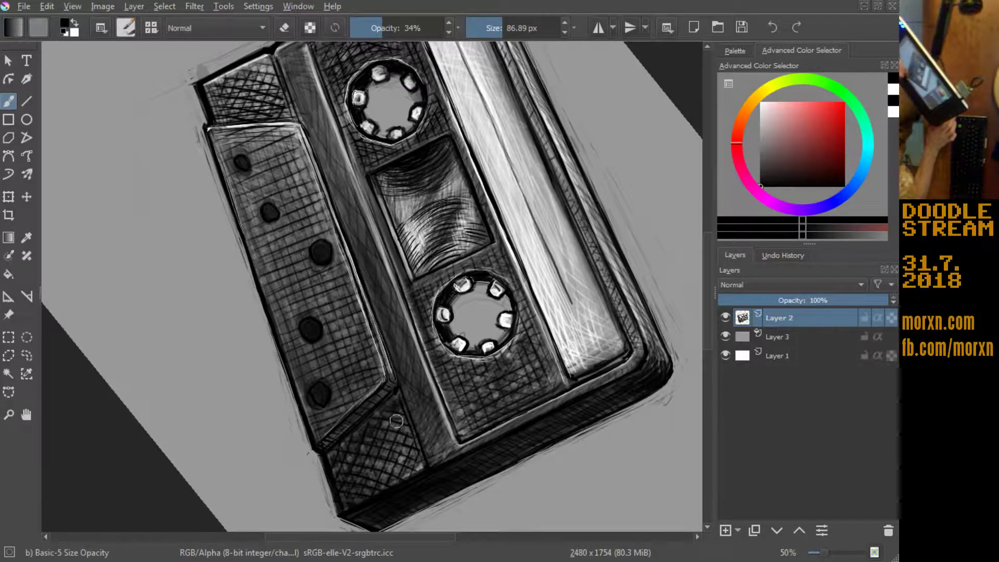
{"action": "left_click_drag", "start_coordinate": [363, 406], "coordinate": [325, 451]}
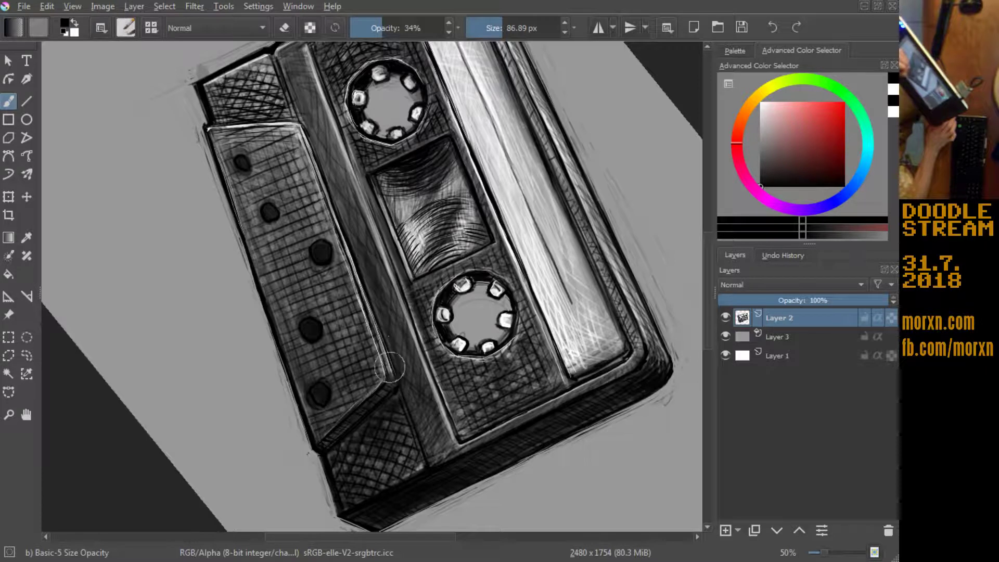
{"action": "left_click_drag", "start_coordinate": [388, 371], "coordinate": [365, 317]}
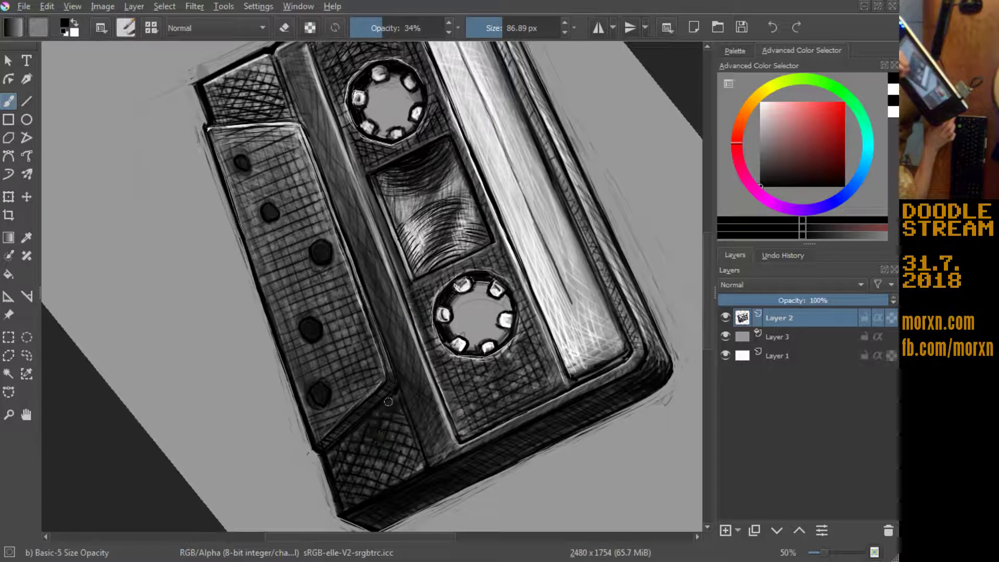
{"action": "left_click_drag", "start_coordinate": [371, 433], "coordinate": [342, 444]}
{"action": "left_click_drag", "start_coordinate": [351, 482], "coordinate": [404, 445]}
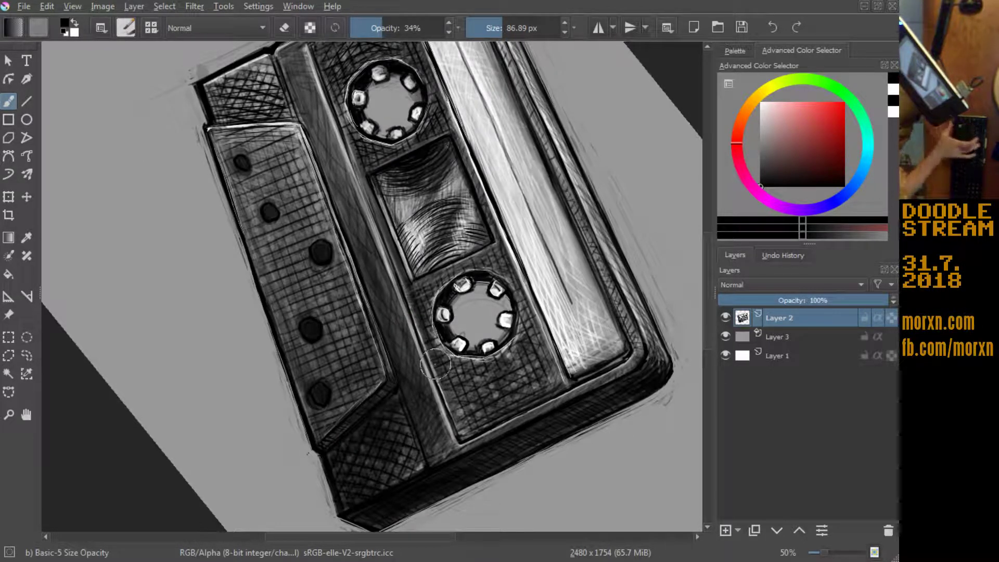
Step: Darken the cassette's left edge, then add soft gray shading and a small shadow inside the tape window
{"action": "key", "text": "5"}
{"action": "left_click_drag", "start_coordinate": [151, 305], "coordinate": [171, 240]}
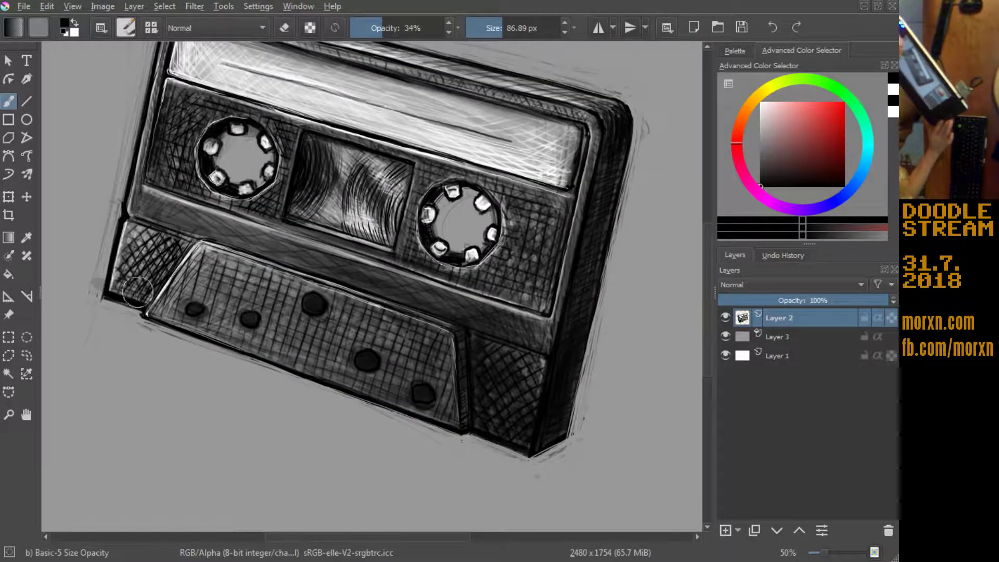
{"action": "mouse_move", "coordinate": [133, 281]}
{"action": "left_mouse_down"}
{"action": "mouse_move", "coordinate": [171, 229]}
{"action": "mouse_move", "coordinate": [137, 222]}
{"action": "left_mouse_up"}
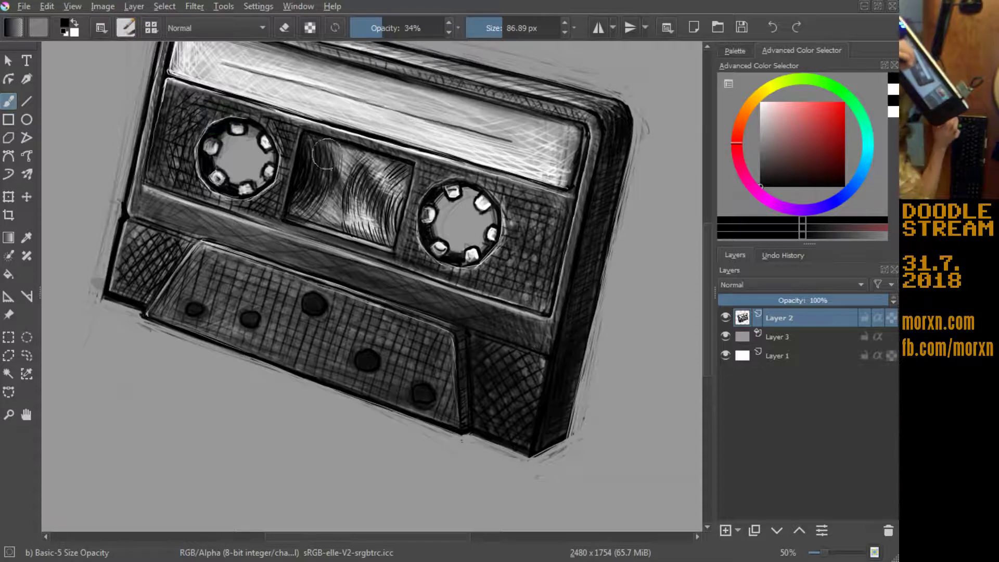
{"action": "mouse_move", "coordinate": [336, 182]}
{"action": "left_mouse_down"}
{"action": "mouse_move", "coordinate": [333, 219]}
{"action": "mouse_move", "coordinate": [322, 224]}
{"action": "mouse_move", "coordinate": [346, 187]}
{"action": "mouse_move", "coordinate": [333, 156]}
{"action": "mouse_move", "coordinate": [370, 159]}
{"action": "mouse_move", "coordinate": [386, 175]}
{"action": "mouse_move", "coordinate": [349, 227]}
{"action": "left_mouse_up"}
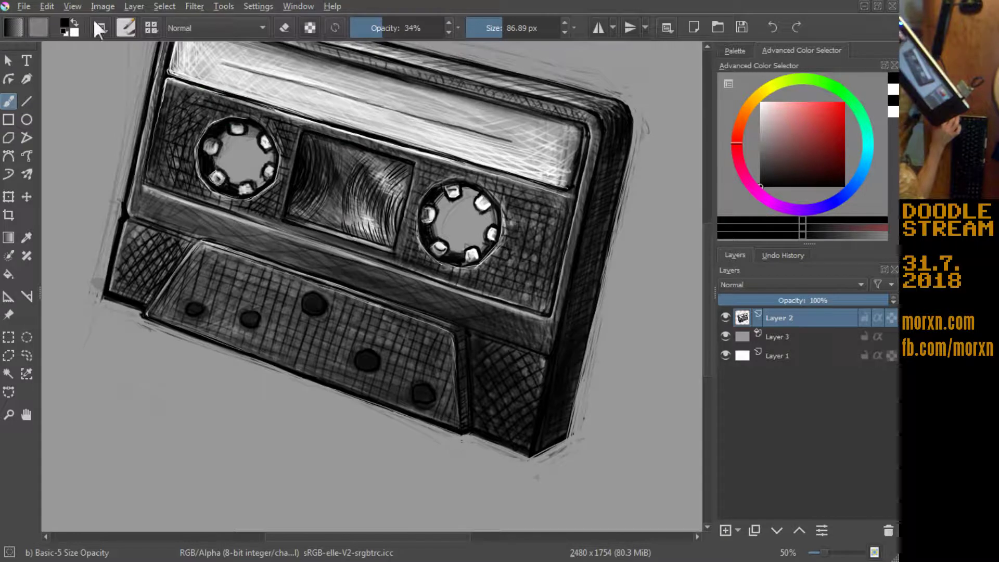
{"action": "left_click_drag", "start_coordinate": [365, 160], "coordinate": [371, 174]}
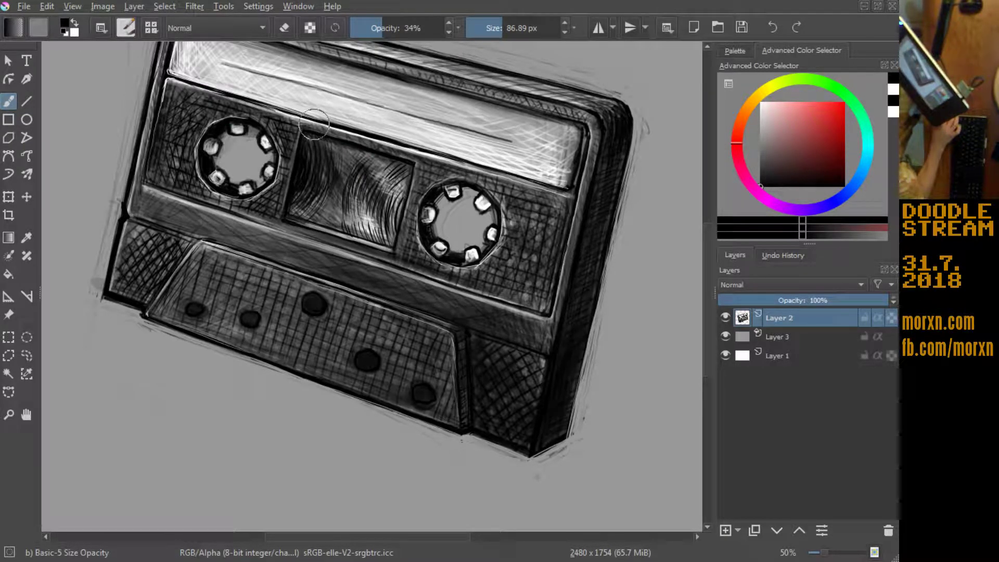
Step: Switch to white and hatch light highlights across the whole tape window
{"action": "left_click", "coordinate": [74, 23]}
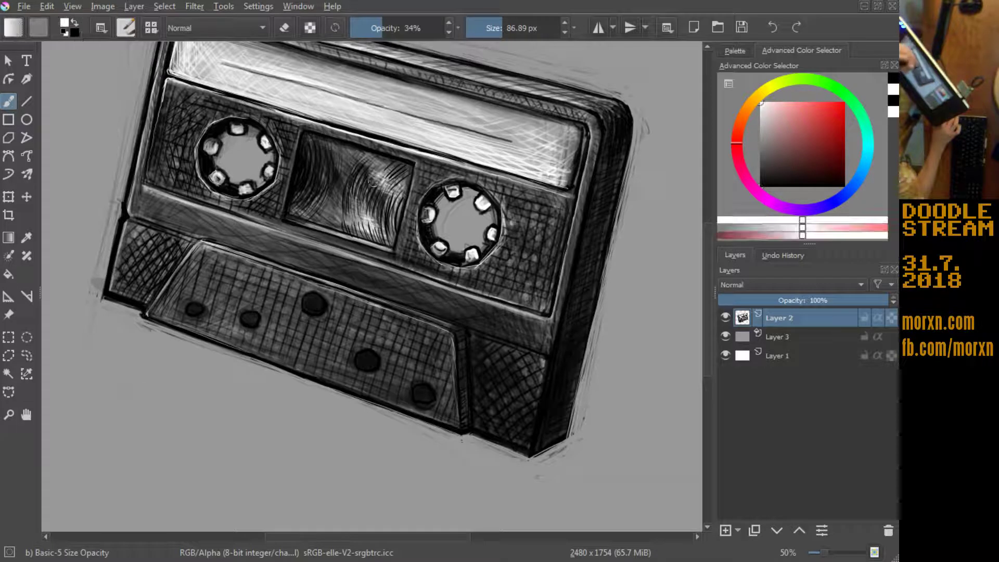
{"action": "left_click_drag", "start_coordinate": [333, 172], "coordinate": [338, 156]}
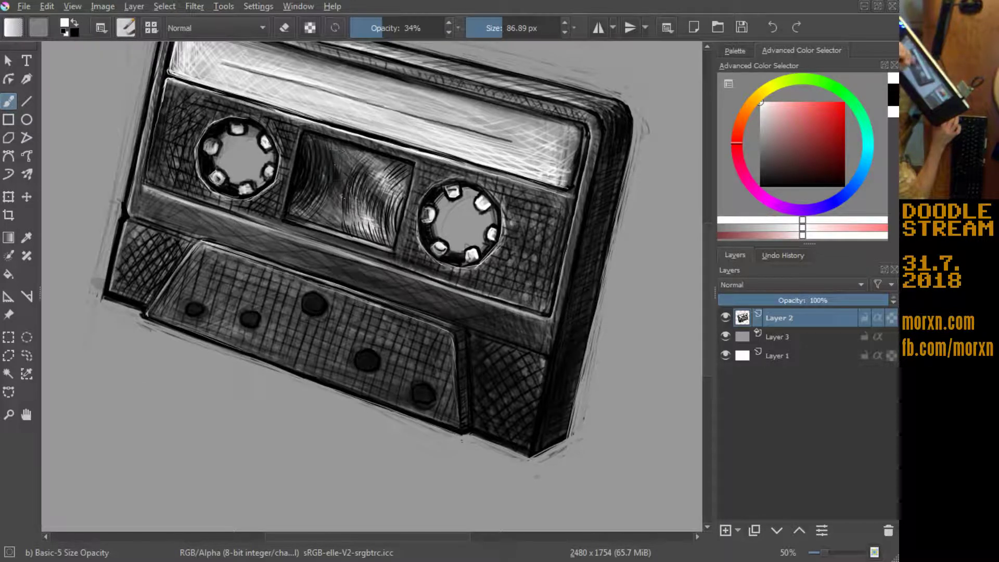
{"action": "left_click_drag", "start_coordinate": [345, 206], "coordinate": [303, 153]}
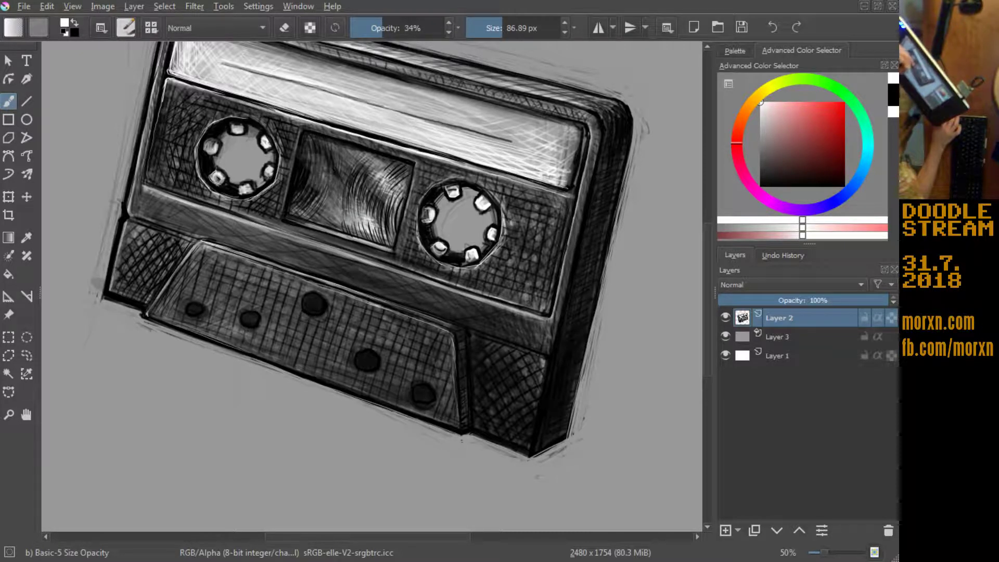
{"action": "mouse_move", "coordinate": [327, 205]}
{"action": "left_mouse_down"}
{"action": "mouse_move", "coordinate": [355, 232]}
{"action": "mouse_move", "coordinate": [387, 243]}
{"action": "left_mouse_up"}
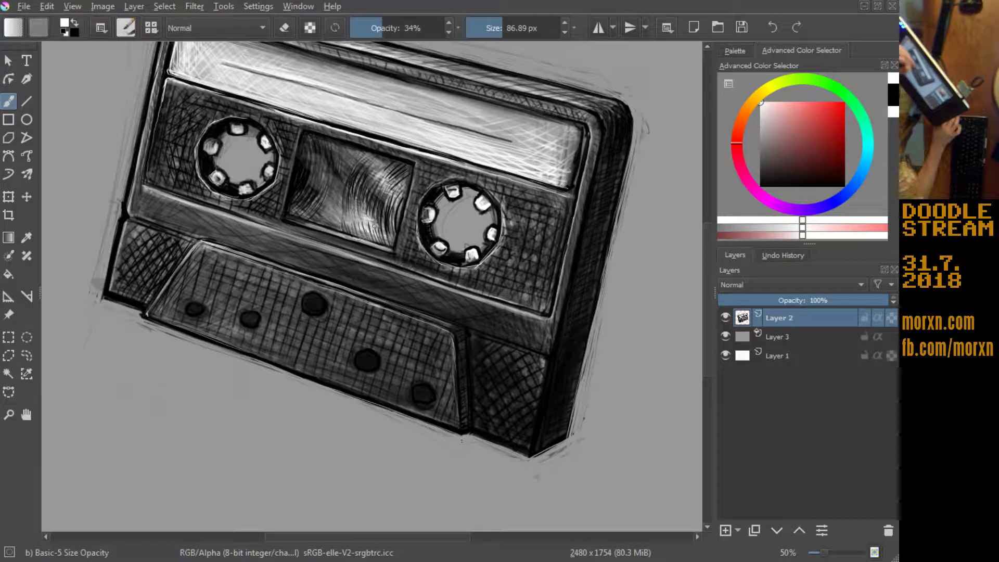
{"action": "left_click_drag", "start_coordinate": [320, 219], "coordinate": [369, 242]}
{"action": "left_click_drag", "start_coordinate": [305, 161], "coordinate": [330, 198]}
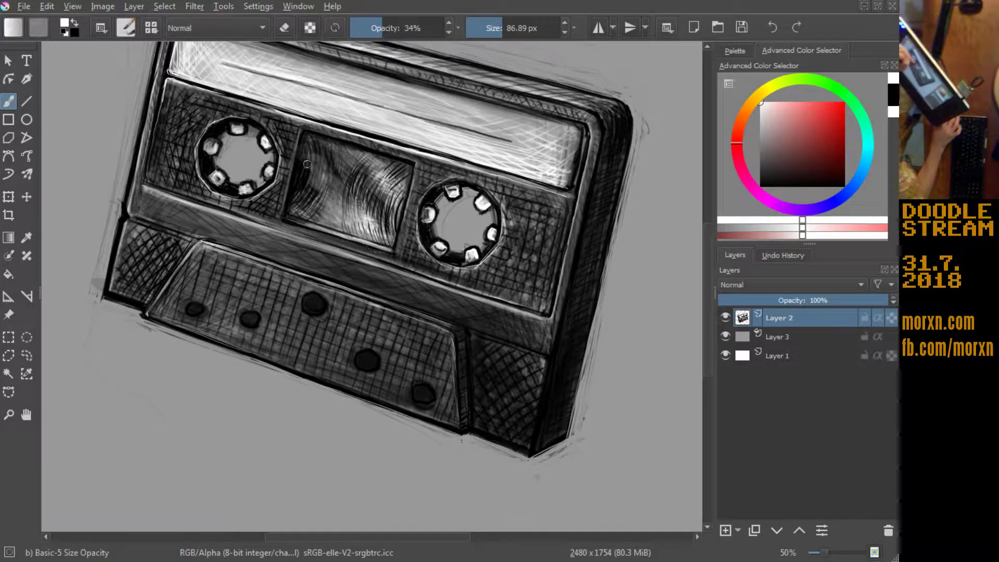
{"action": "mouse_move", "coordinate": [286, 136]}
{"action": "left_mouse_down"}
{"action": "mouse_move", "coordinate": [315, 169]}
{"action": "mouse_move", "coordinate": [396, 204]}
{"action": "left_mouse_up"}
{"action": "left_click_drag", "start_coordinate": [376, 194], "coordinate": [392, 218]}
{"action": "mouse_move", "coordinate": [398, 172]}
{"action": "left_mouse_down"}
{"action": "mouse_move", "coordinate": [395, 224]}
{"action": "mouse_move", "coordinate": [403, 216]}
{"action": "left_mouse_up"}
{"action": "left_click_drag", "start_coordinate": [333, 145], "coordinate": [410, 182]}
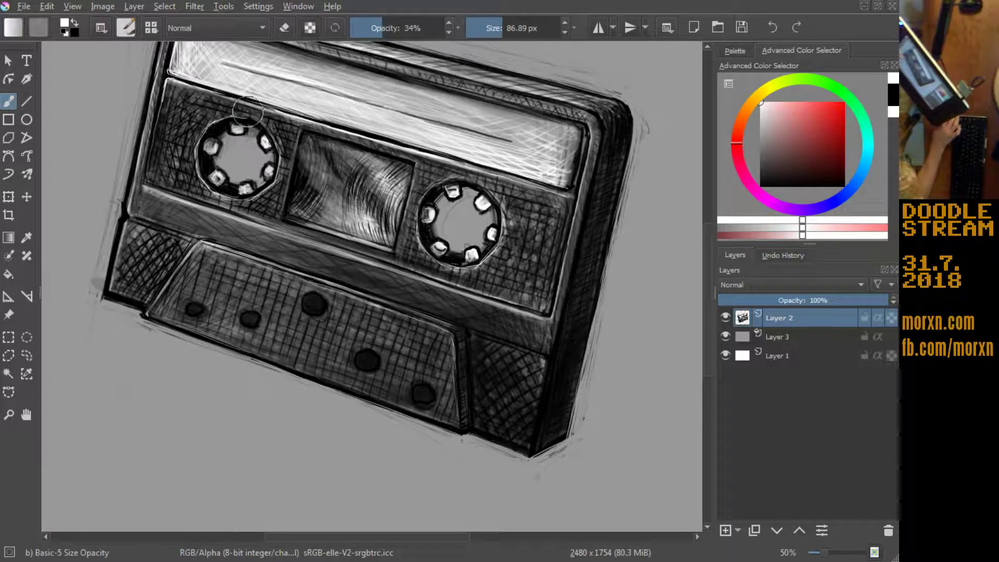
Step: Add faint white highlights around both reel rims, then return to black at about 30 px
{"action": "left_click_drag", "start_coordinate": [322, 242], "coordinate": [359, 221]}
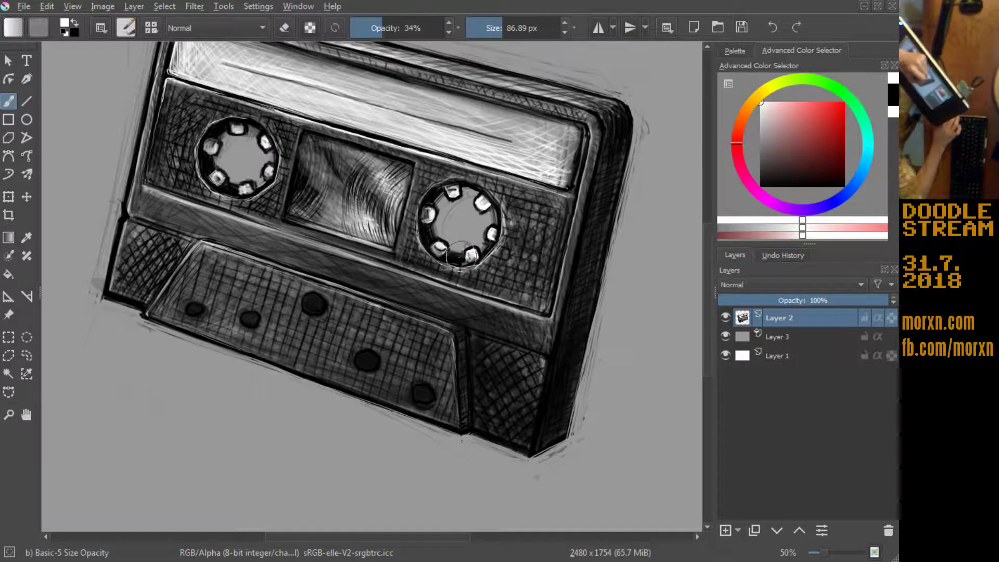
{"action": "mouse_move", "coordinate": [448, 263]}
{"action": "left_mouse_down"}
{"action": "mouse_move", "coordinate": [429, 243]}
{"action": "mouse_move", "coordinate": [470, 262]}
{"action": "mouse_move", "coordinate": [484, 249]}
{"action": "mouse_move", "coordinate": [424, 229]}
{"action": "mouse_move", "coordinate": [481, 257]}
{"action": "mouse_move", "coordinate": [502, 229]}
{"action": "mouse_move", "coordinate": [494, 208]}
{"action": "left_mouse_up"}
{"action": "mouse_move", "coordinate": [234, 195]}
{"action": "left_mouse_down"}
{"action": "mouse_move", "coordinate": [270, 177]}
{"action": "mouse_move", "coordinate": [281, 151]}
{"action": "mouse_move", "coordinate": [255, 114]}
{"action": "left_mouse_up"}
{"action": "left_click_drag", "start_coordinate": [156, 140], "coordinate": [161, 117]}
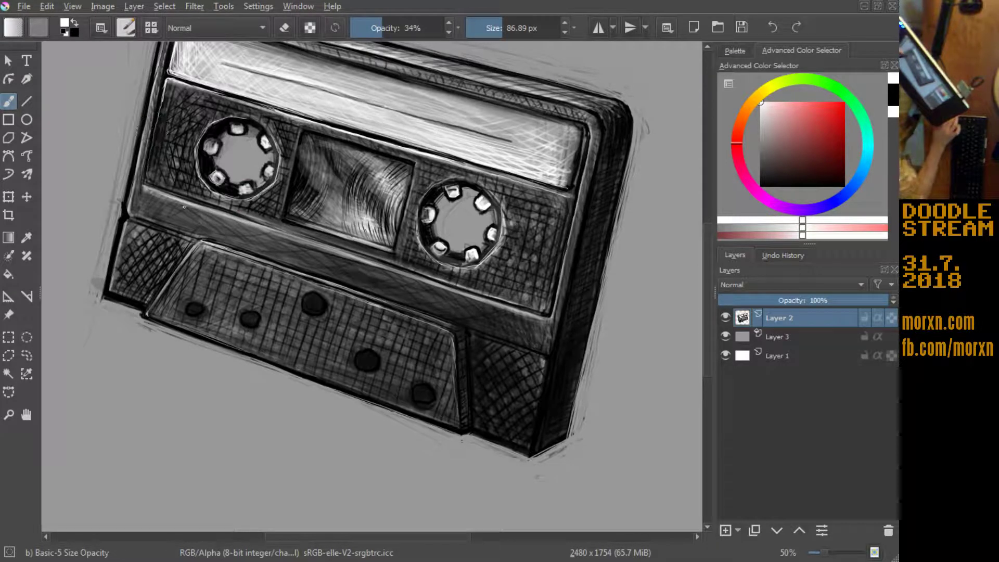
{"action": "left_click_drag", "start_coordinate": [320, 231], "coordinate": [376, 247]}
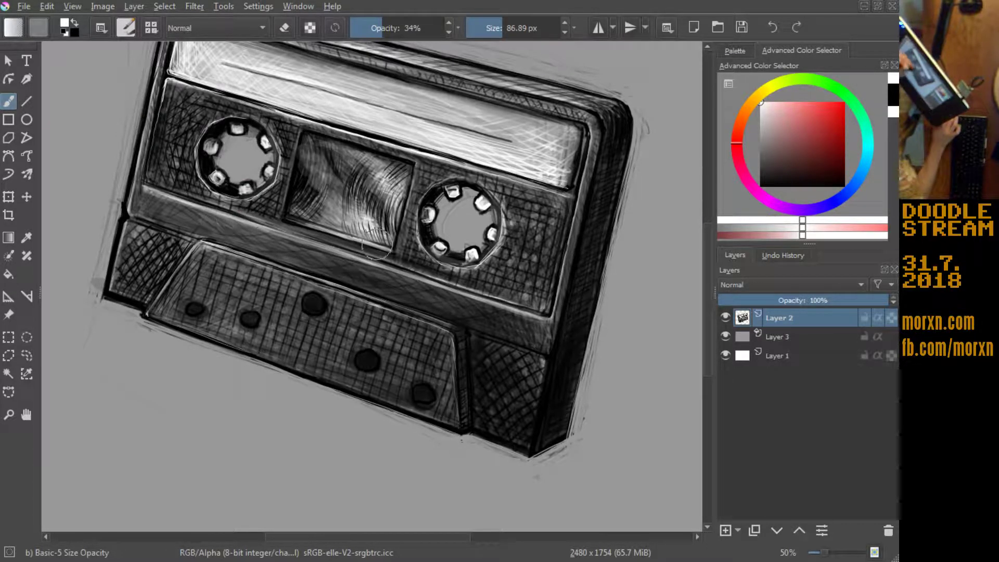
{"action": "key", "text": "x"}
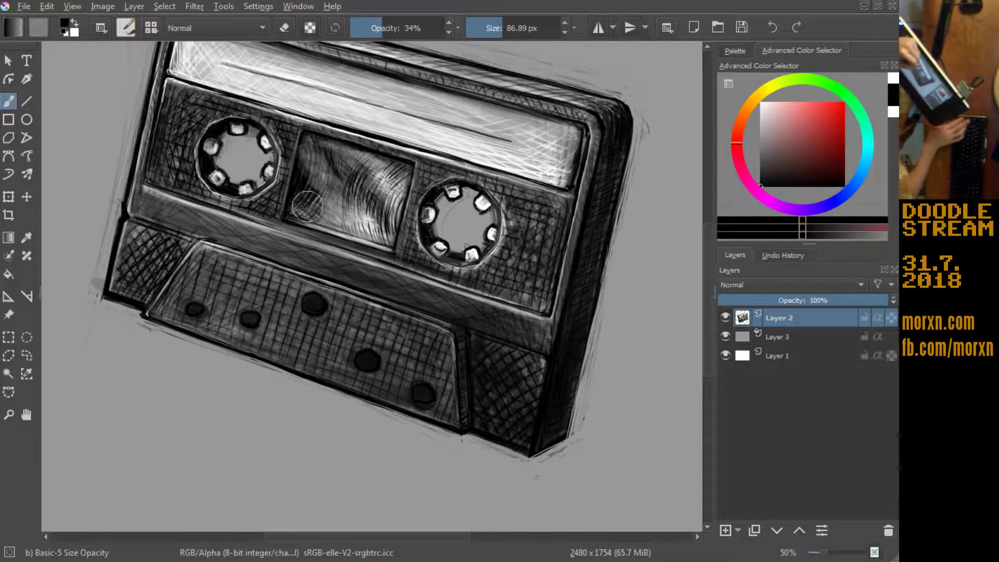
{"action": "left_click_drag", "start_coordinate": [307, 208], "coordinate": [294, 229]}
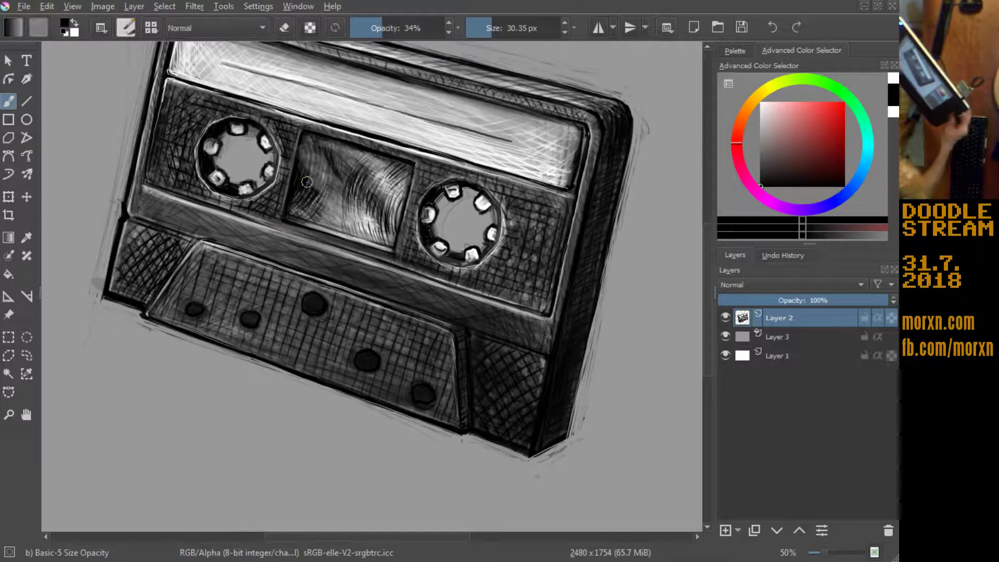
Step: Rotate the view upright and ink dark lines along the cassette's inner vertical edges
{"action": "key", "text": "6"}
{"action": "key", "text": "6"}
{"action": "key", "text": "6"}
{"action": "key", "text": "6"}
{"action": "key", "text": "6"}
{"action": "key", "text": "6"}
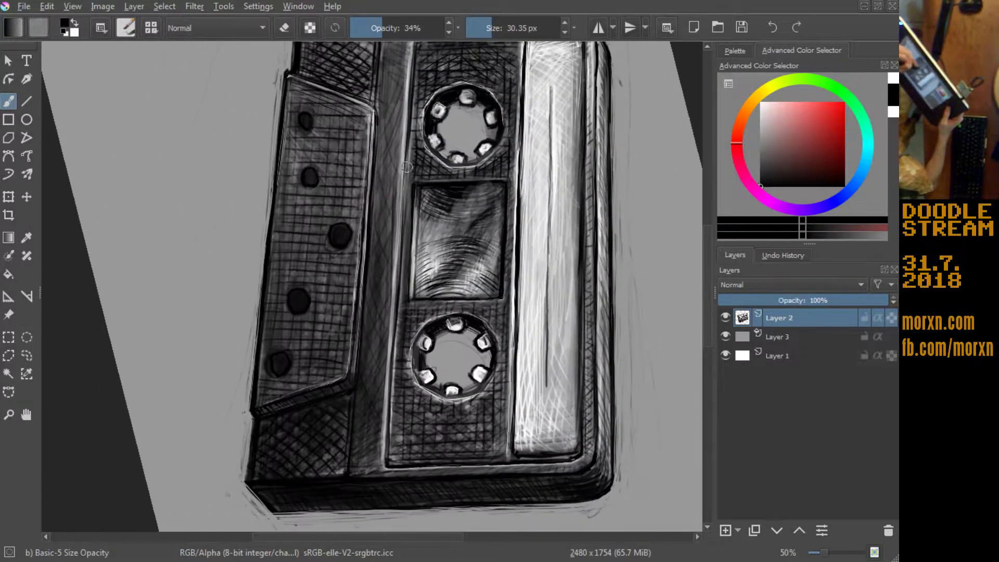
{"action": "mouse_move", "coordinate": [407, 167]}
{"action": "left_mouse_down"}
{"action": "mouse_move", "coordinate": [422, 179]}
{"action": "mouse_move", "coordinate": [402, 267]}
{"action": "left_mouse_up"}
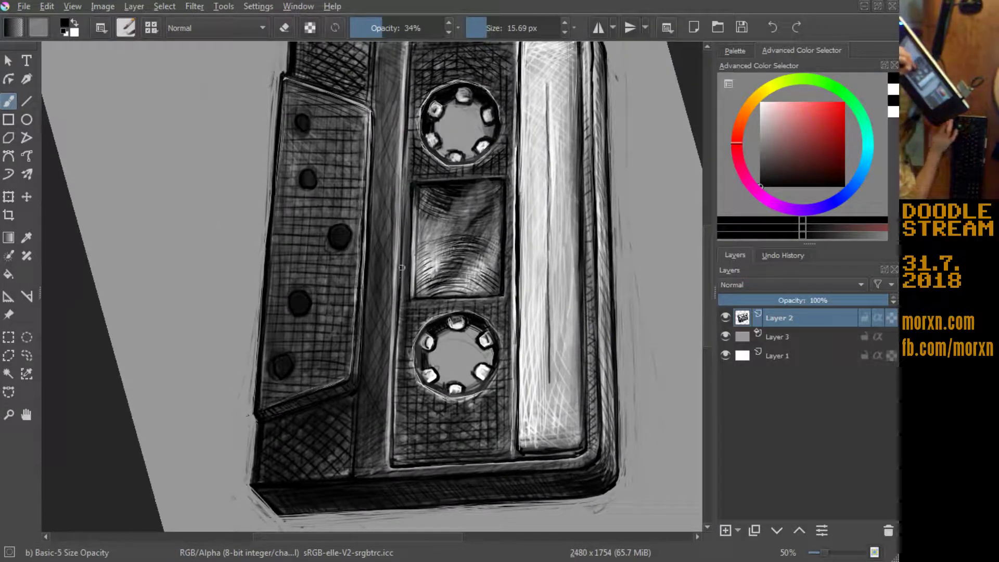
{"action": "left_click_drag", "start_coordinate": [401, 225], "coordinate": [410, 150]}
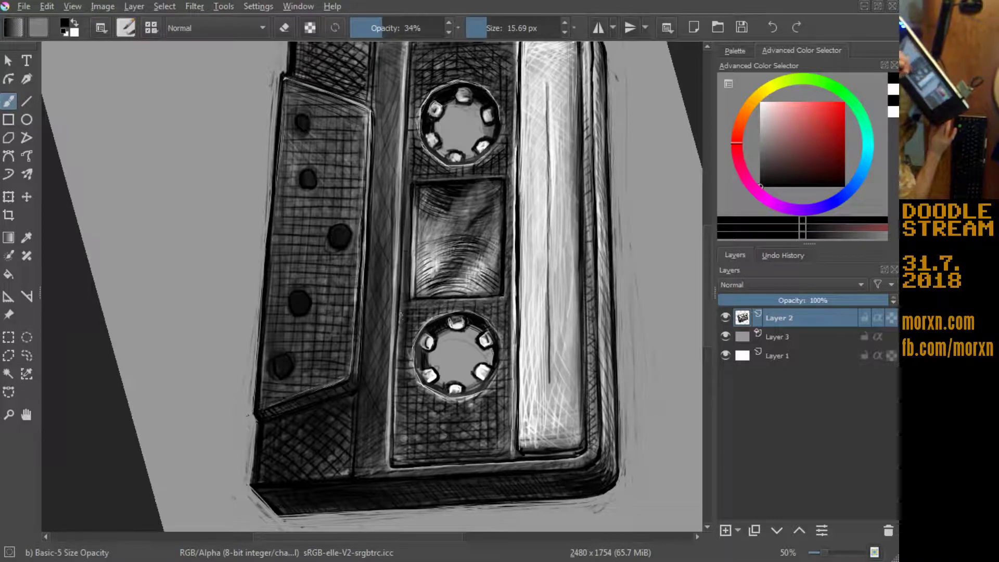
{"action": "left_click_drag", "start_coordinate": [405, 219], "coordinate": [409, 193]}
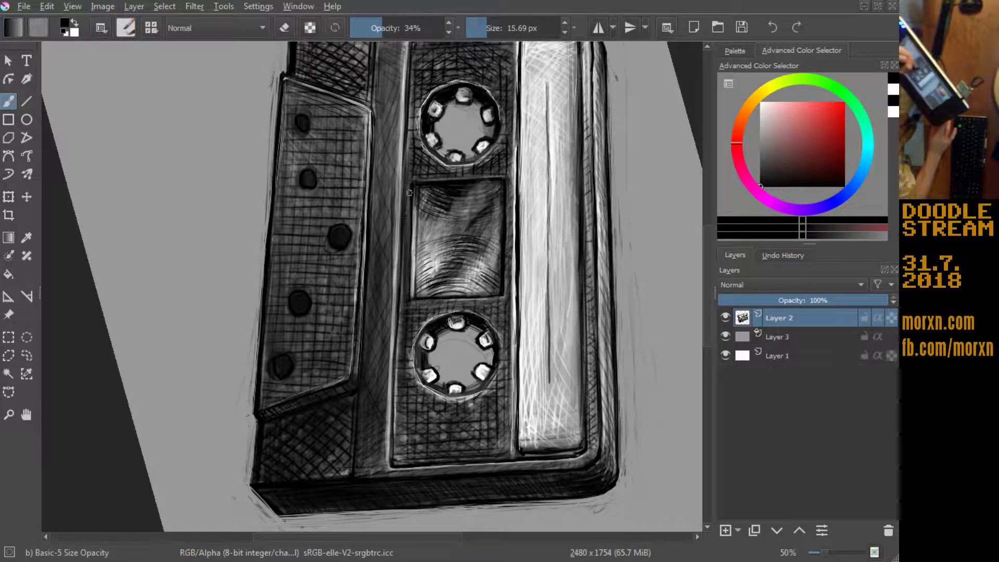
{"action": "left_click_drag", "start_coordinate": [414, 137], "coordinate": [421, 142]}
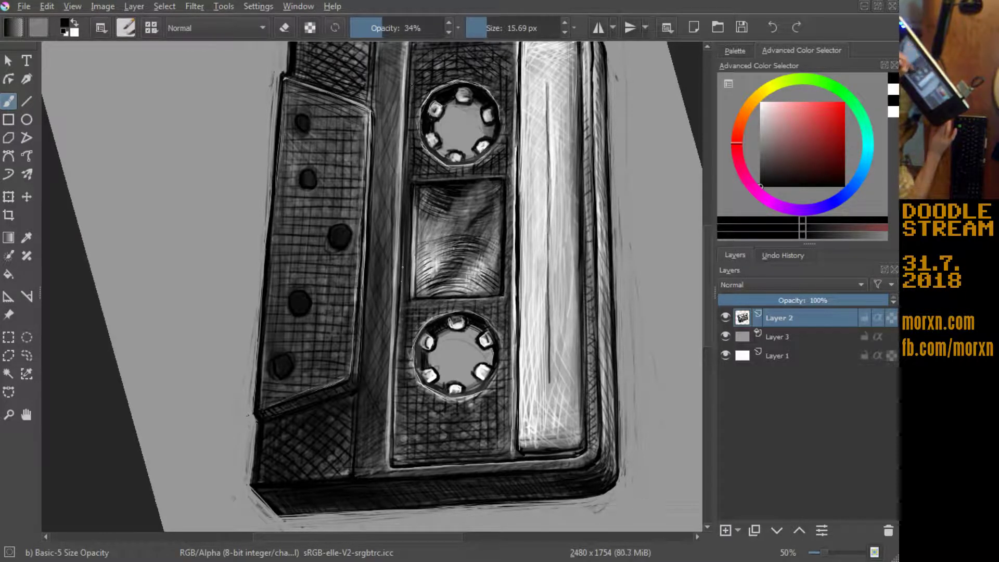
{"action": "left_click_drag", "start_coordinate": [400, 333], "coordinate": [401, 362]}
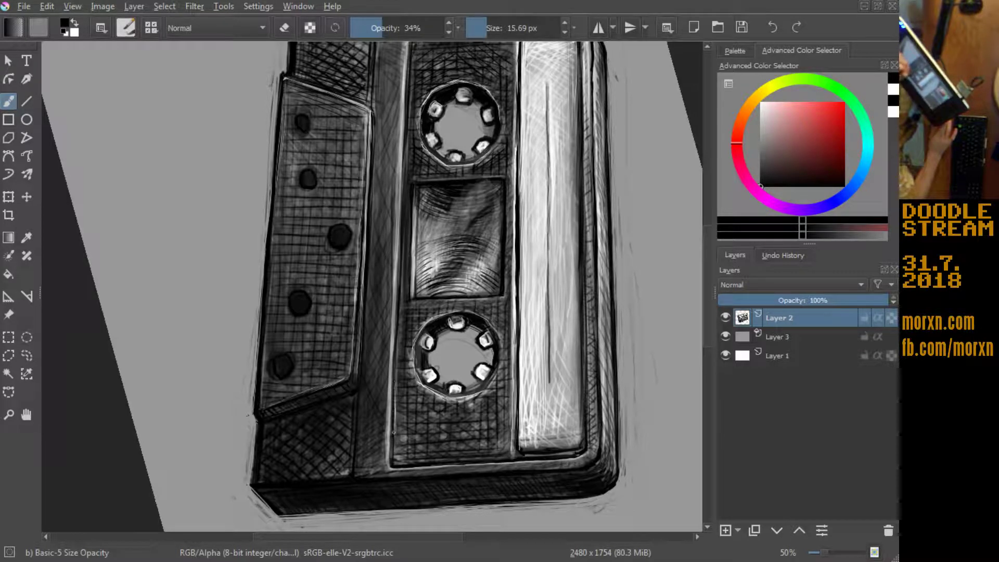
Step: Shade the lower reel panel and the area below the tape window with faint dark strokes
{"action": "left_click_drag", "start_coordinate": [407, 434], "coordinate": [422, 415]}
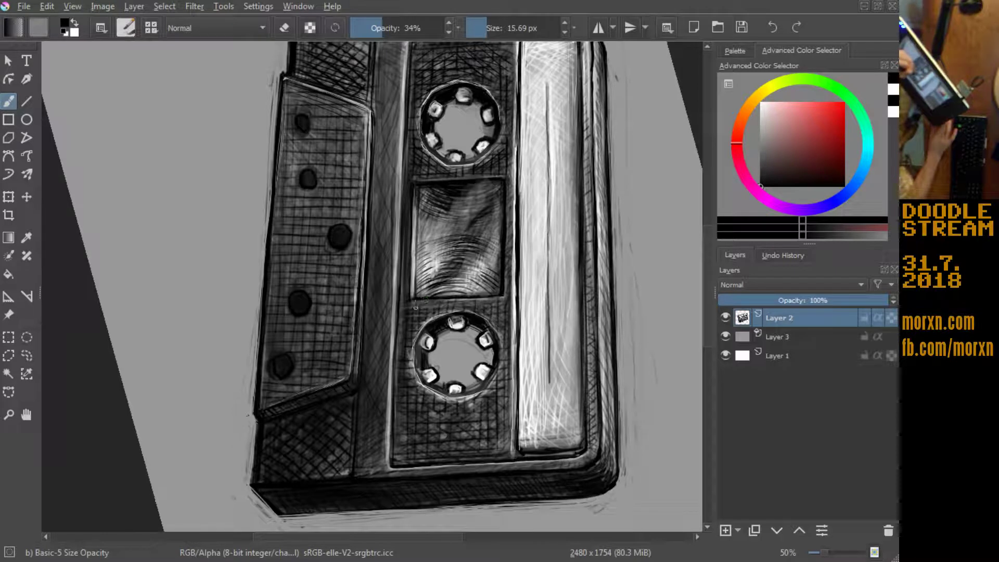
{"action": "left_click_drag", "start_coordinate": [416, 307], "coordinate": [439, 307]}
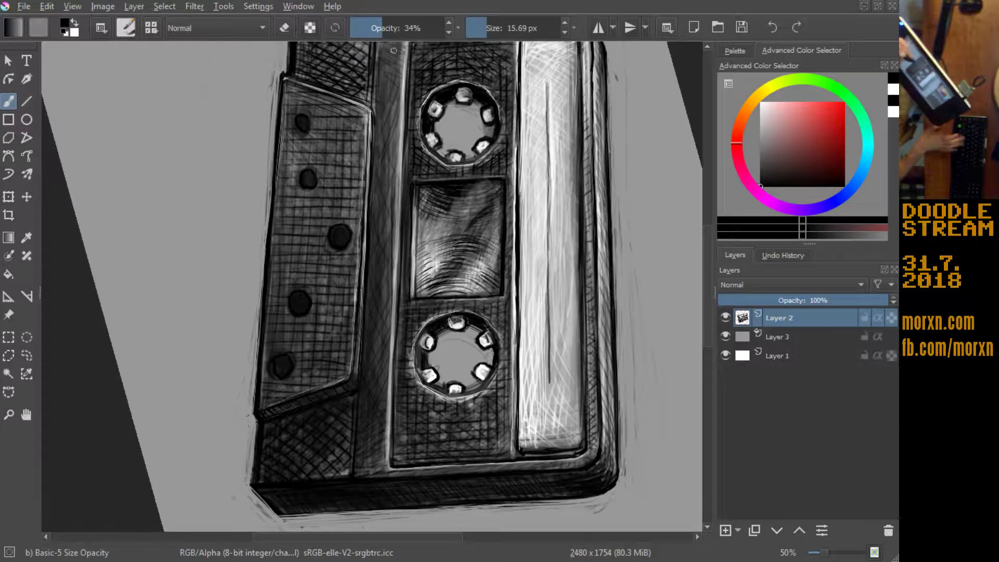
{"action": "left_click_drag", "start_coordinate": [229, 125], "coordinate": [206, 307]}
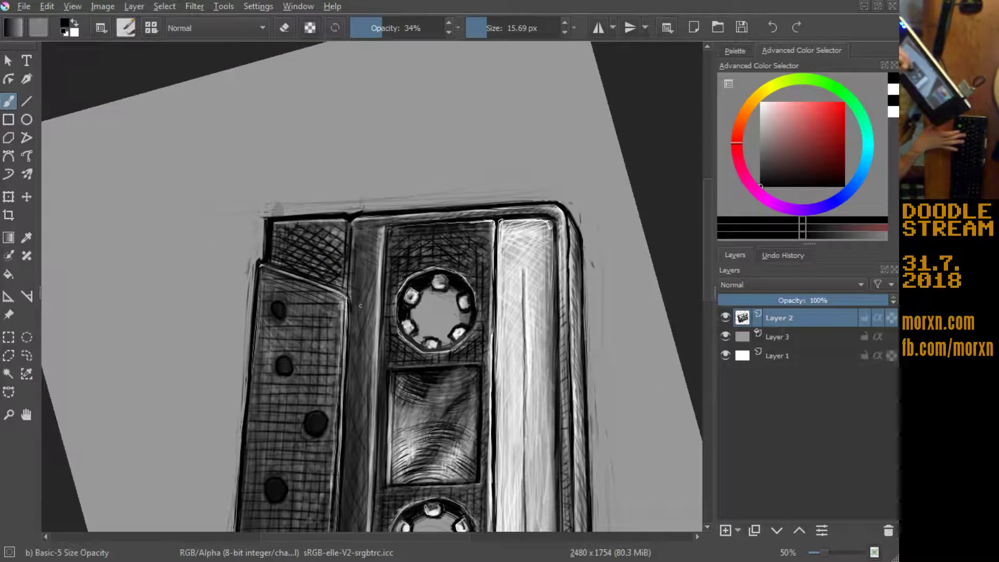
{"action": "left_click_drag", "start_coordinate": [365, 250], "coordinate": [361, 311]}
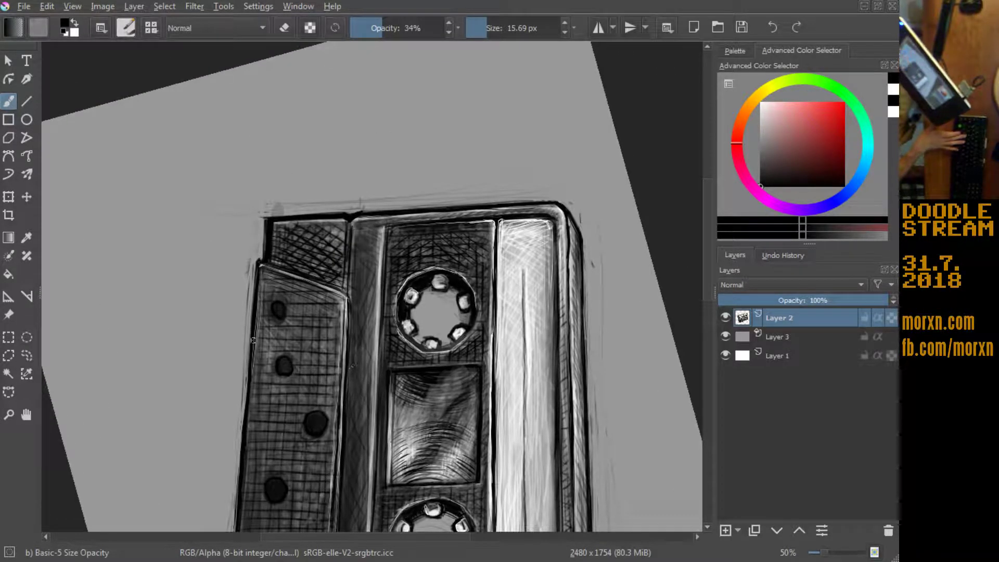
{"action": "key", "text": "minus"}
{"action": "key", "text": "minus"}
{"action": "key", "text": "minus"}
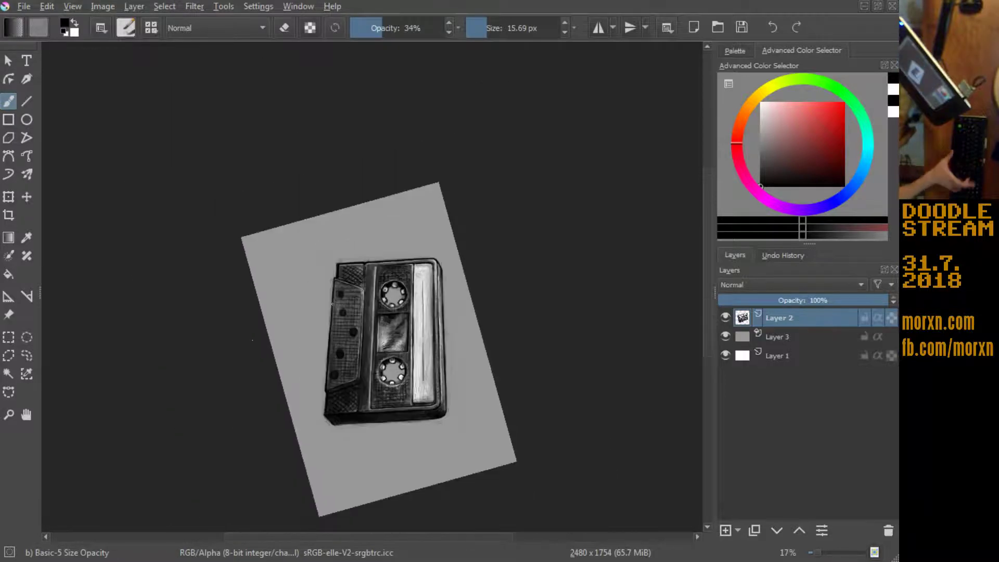
{"action": "key", "text": "plus"}
{"action": "key", "text": "plus"}
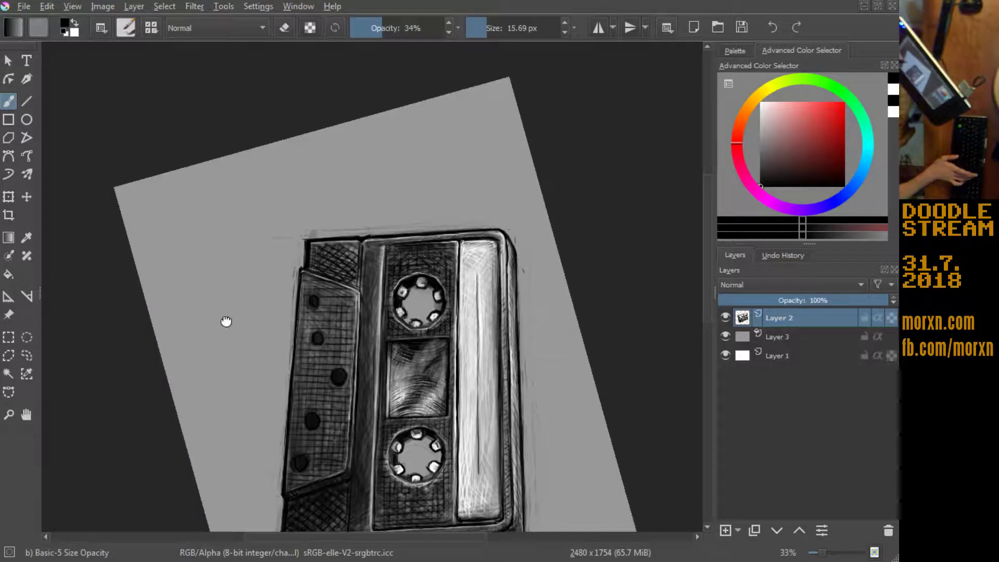
Step: Undo the faint stroke over the left panel and lower the brush opacity to 21%
{"action": "left_click_drag", "start_coordinate": [225, 323], "coordinate": [239, 235]}
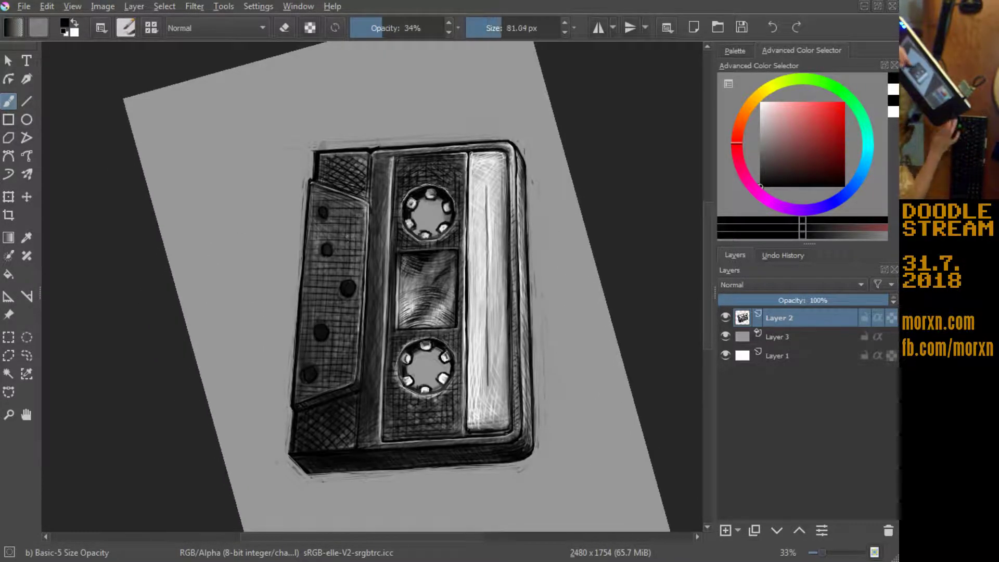
{"action": "key", "text": "bracketright"}
{"action": "key", "text": "bracketright"}
{"action": "key", "text": "bracketright"}
{"action": "key", "text": "bracketright"}
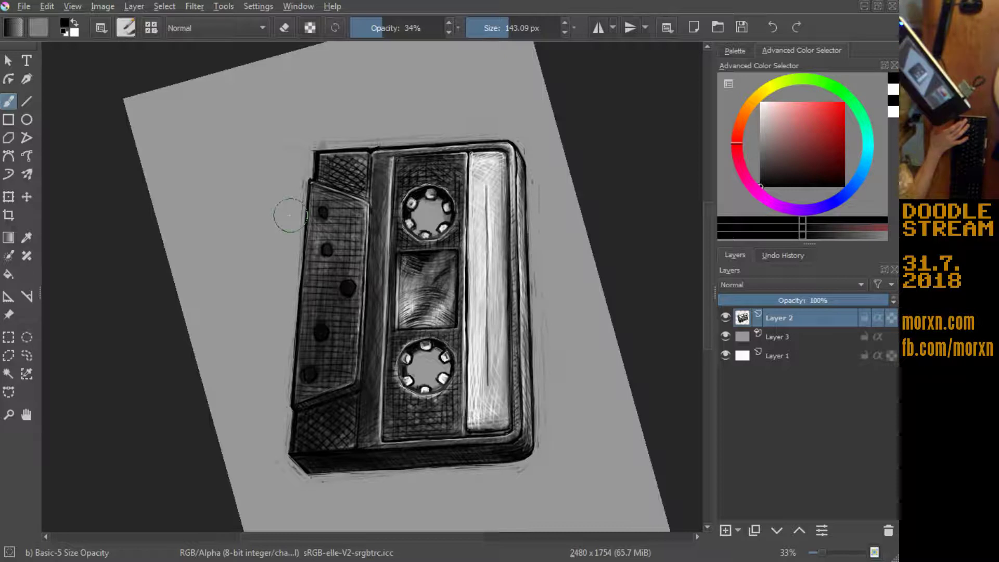
{"action": "key", "text": "ctrl+z"}
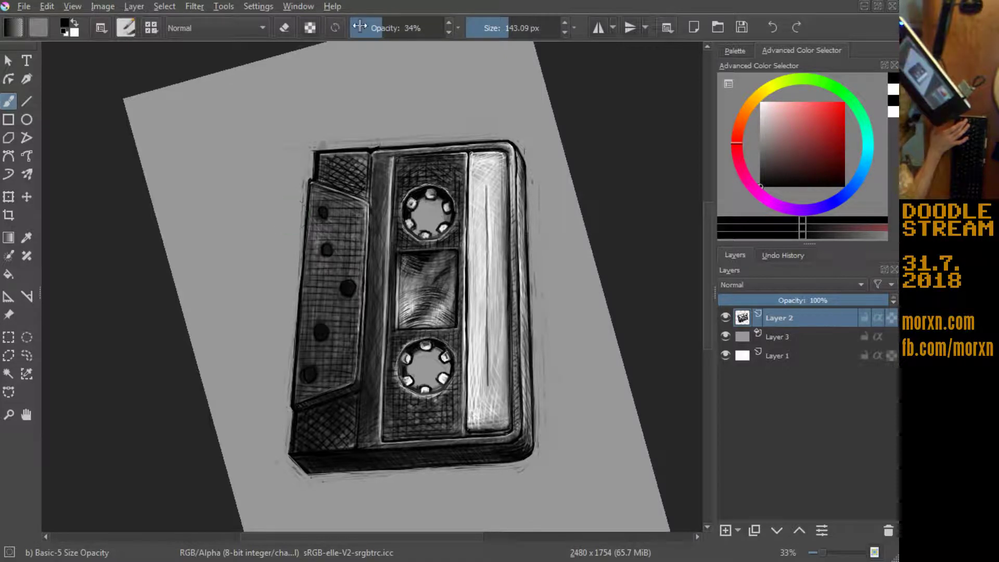
{"action": "left_click_drag", "start_coordinate": [378, 22], "coordinate": [370, 25]}
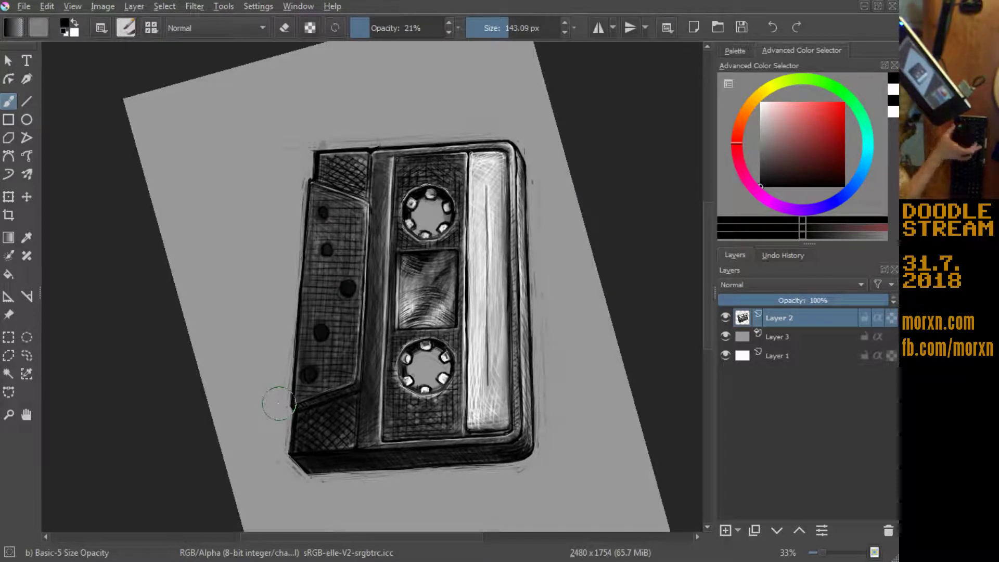
Step: Mirror the view, erase stray faint marks along the side edge, and restore 100% opacity
{"action": "key", "text": "5"}
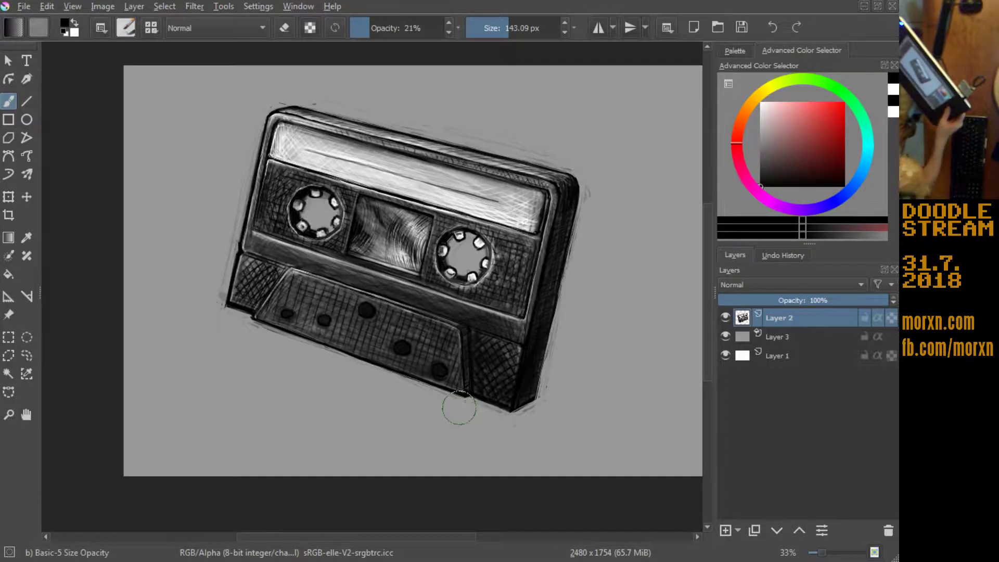
{"action": "left_click_drag", "start_coordinate": [147, 187], "coordinate": [144, 229]}
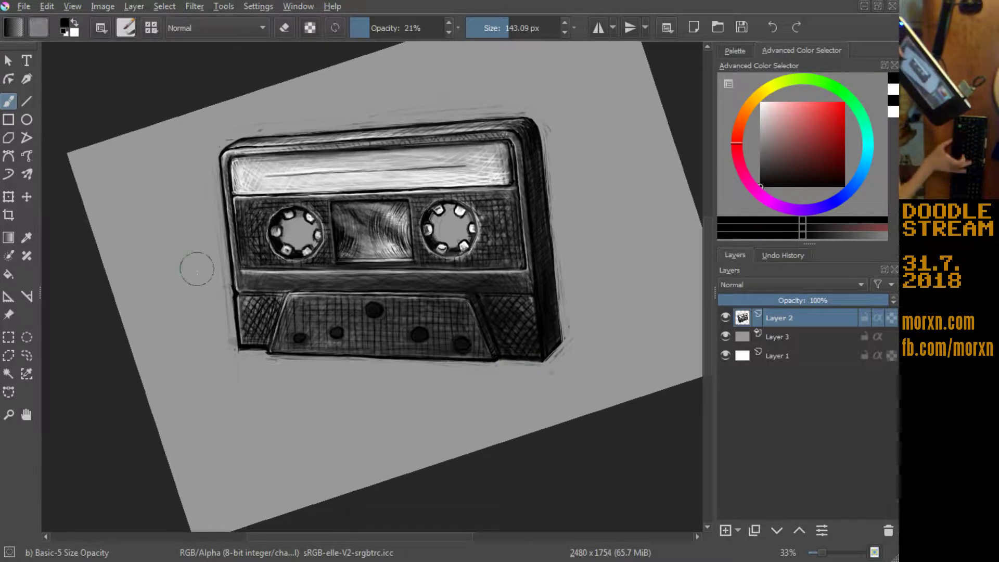
{"action": "key", "text": "m"}
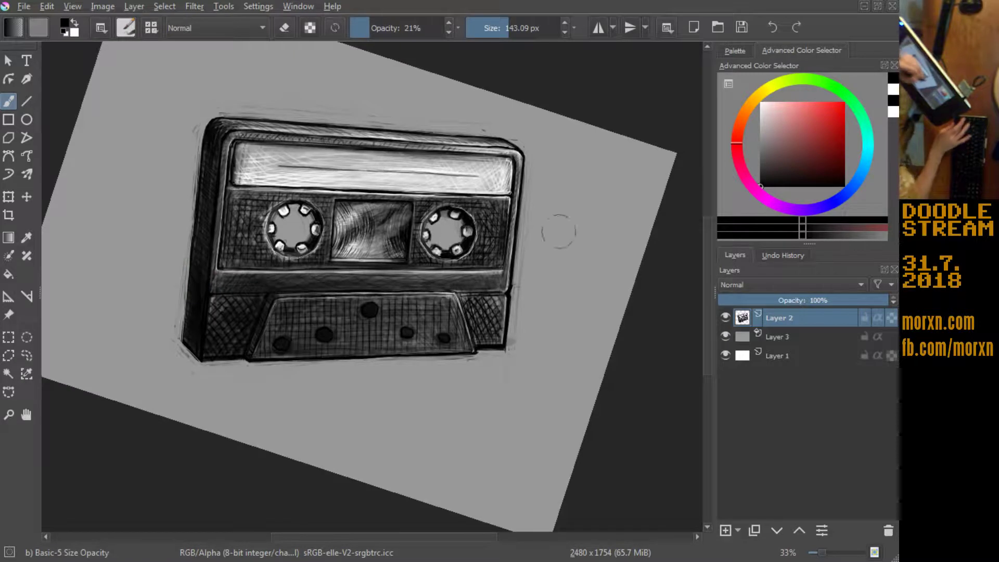
{"action": "left_click_drag", "start_coordinate": [554, 233], "coordinate": [553, 247]}
{"action": "key", "text": "e"}
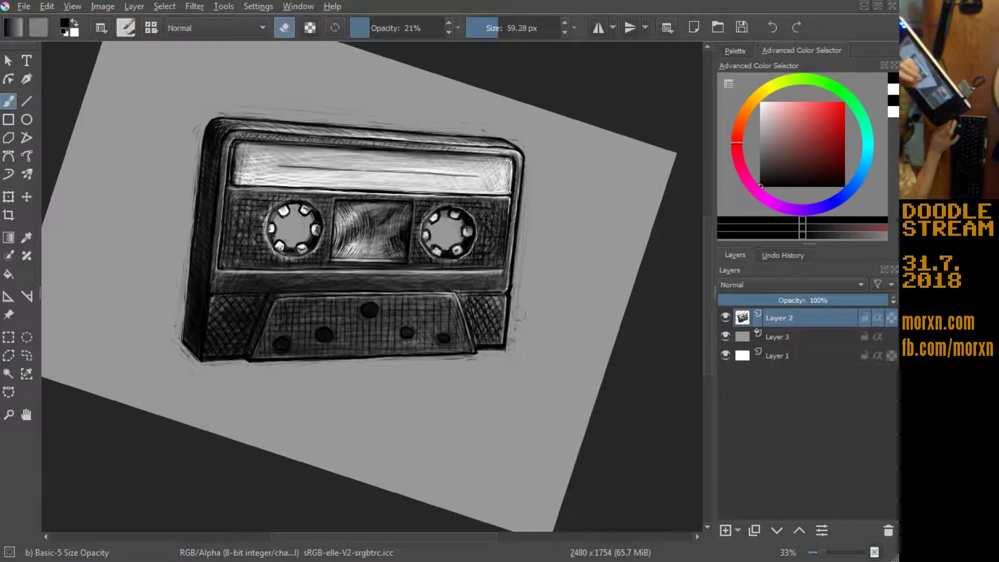
{"action": "left_click_drag", "start_coordinate": [523, 271], "coordinate": [521, 174]}
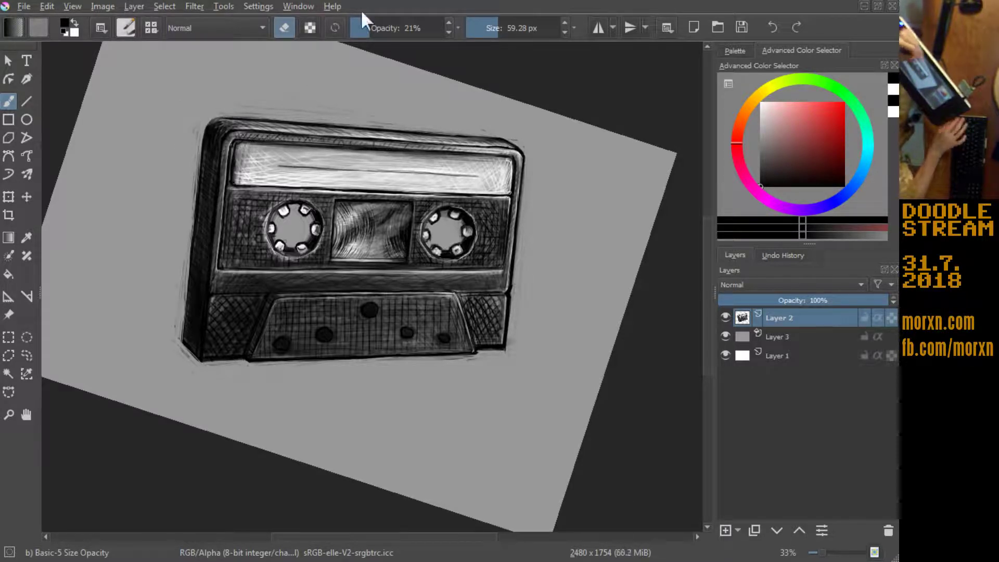
{"action": "left_click_drag", "start_coordinate": [369, 27], "coordinate": [445, 28]}
Step: Switch to white paint at lower opacity and add a light stroke on the cassette's left side
{"action": "key", "text": "bracketleft"}
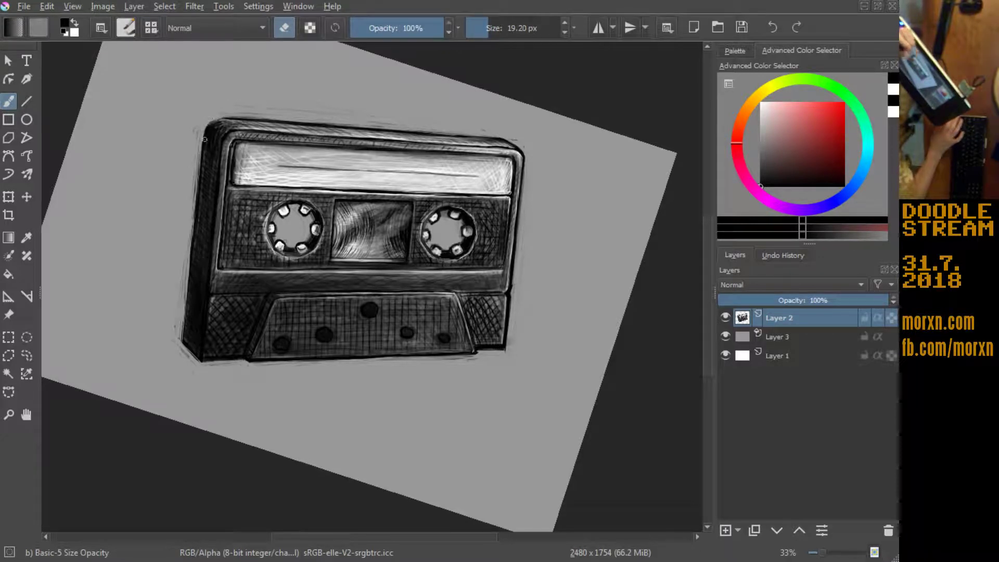
{"action": "key", "text": "x"}
{"action": "key", "text": "e"}
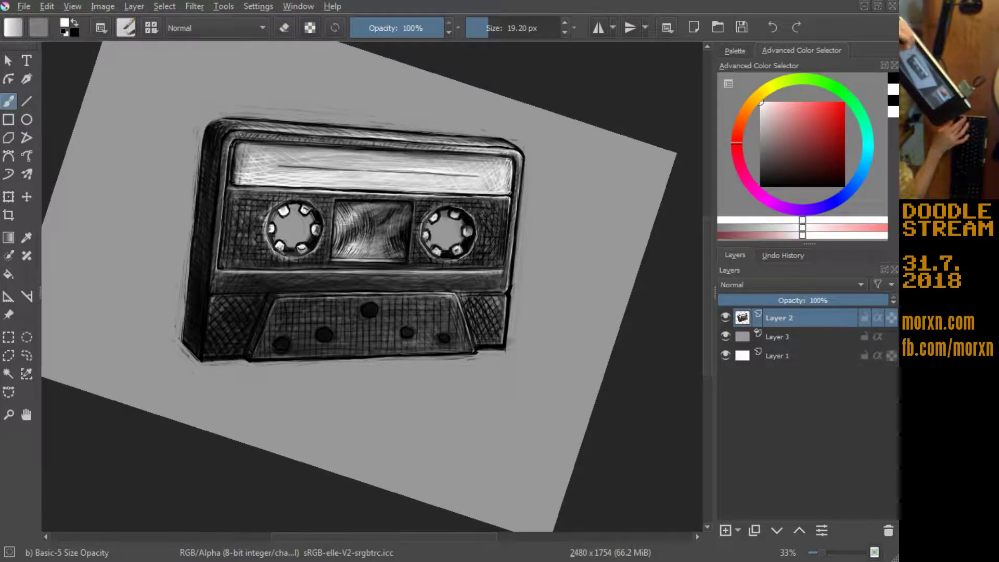
{"action": "left_click", "coordinate": [75, 23]}
{"action": "key", "text": "bracketleft"}
{"action": "key", "text": "bracketleft"}
{"action": "key", "text": "bracketleft"}
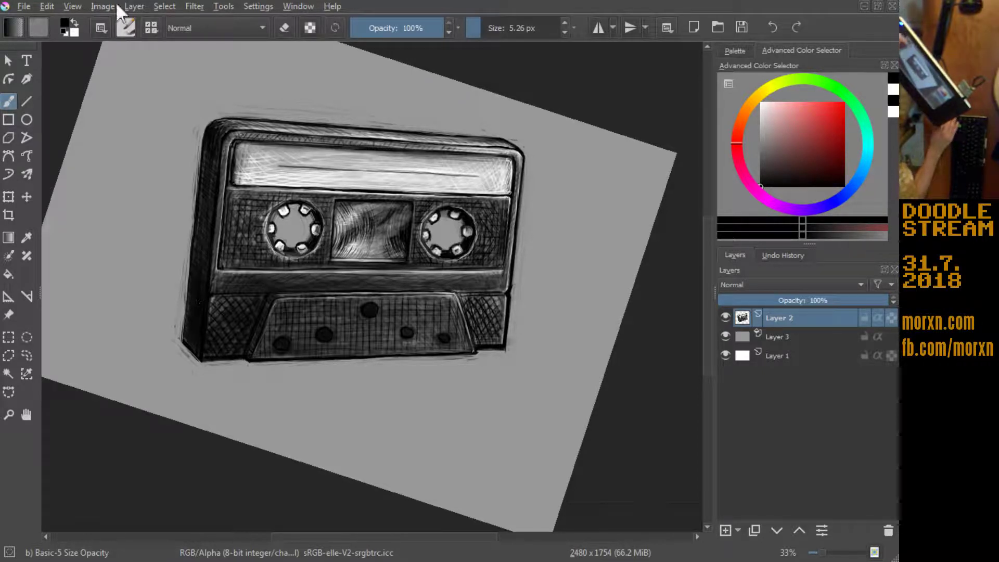
{"action": "left_click", "coordinate": [77, 23]}
{"action": "left_click", "coordinate": [385, 27]}
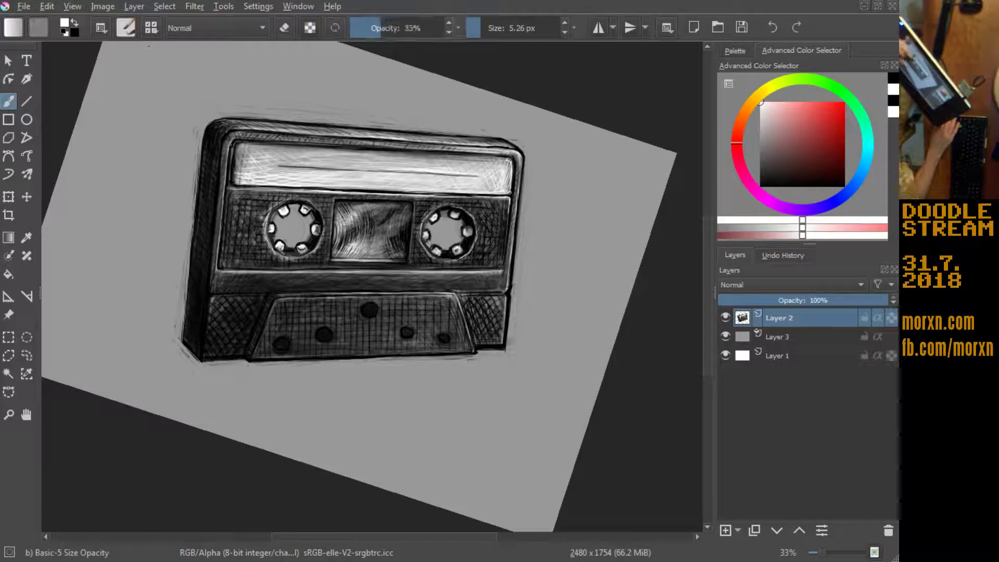
{"action": "key", "text": "bracketright"}
{"action": "key", "text": "bracketright"}
{"action": "key", "text": "bracketright"}
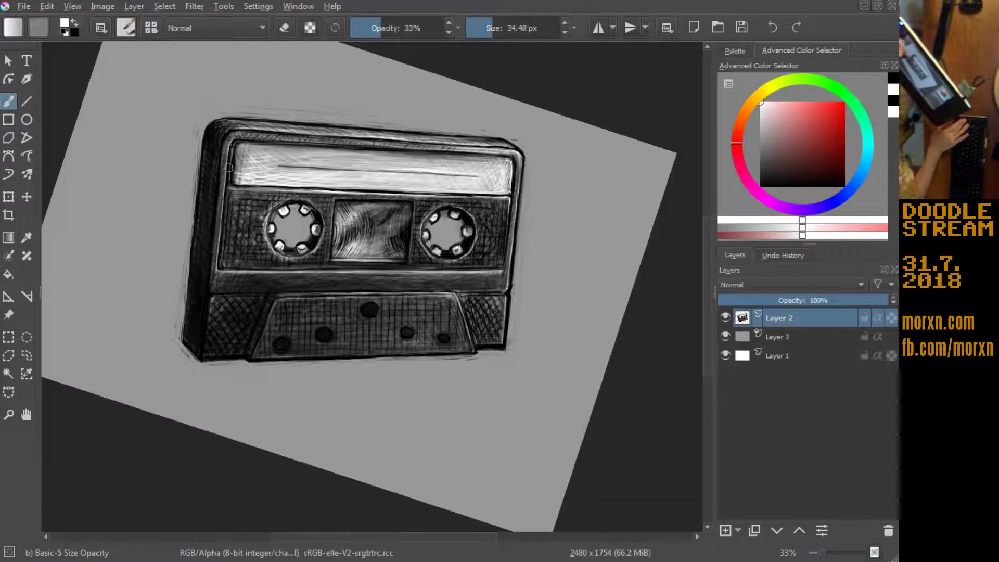
{"action": "left_click_drag", "start_coordinate": [223, 198], "coordinate": [219, 211]}
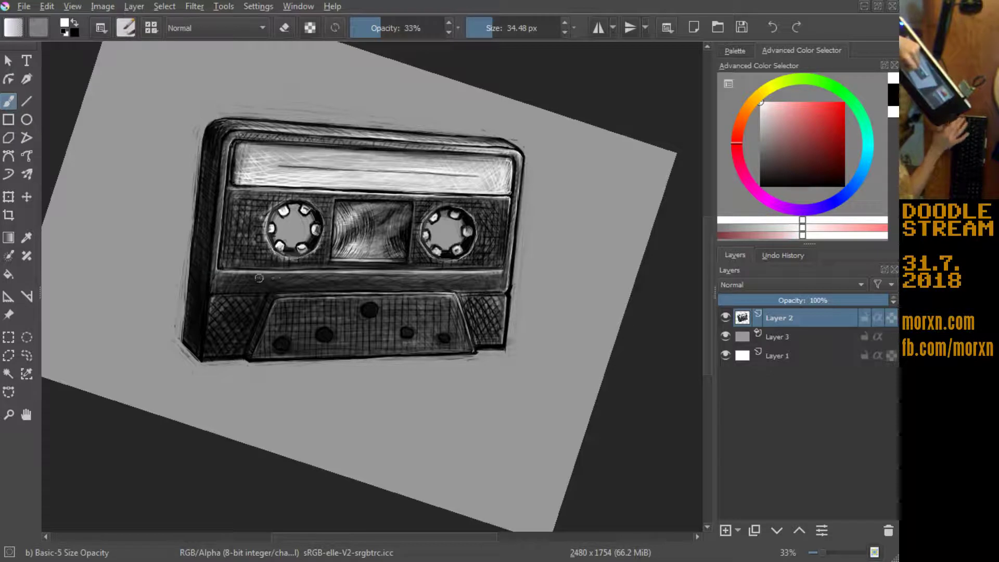
Step: At 21% opacity and about 77 px, hatch white highlights across the label top and top edge
{"action": "key", "text": "bracketright"}
{"action": "key", "text": "bracketright"}
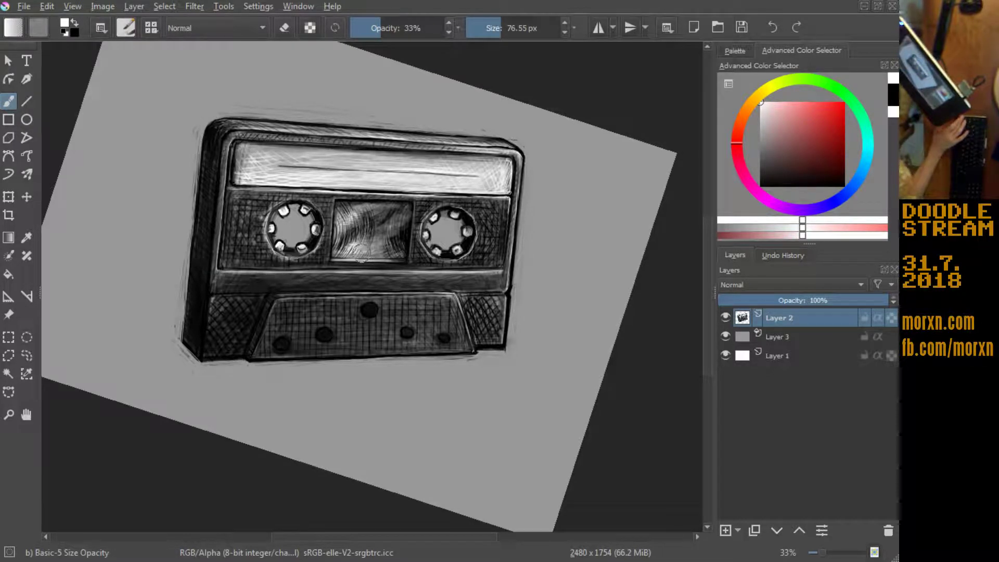
{"action": "key", "text": "i"}
{"action": "key", "text": "i"}
{"action": "key", "text": "i"}
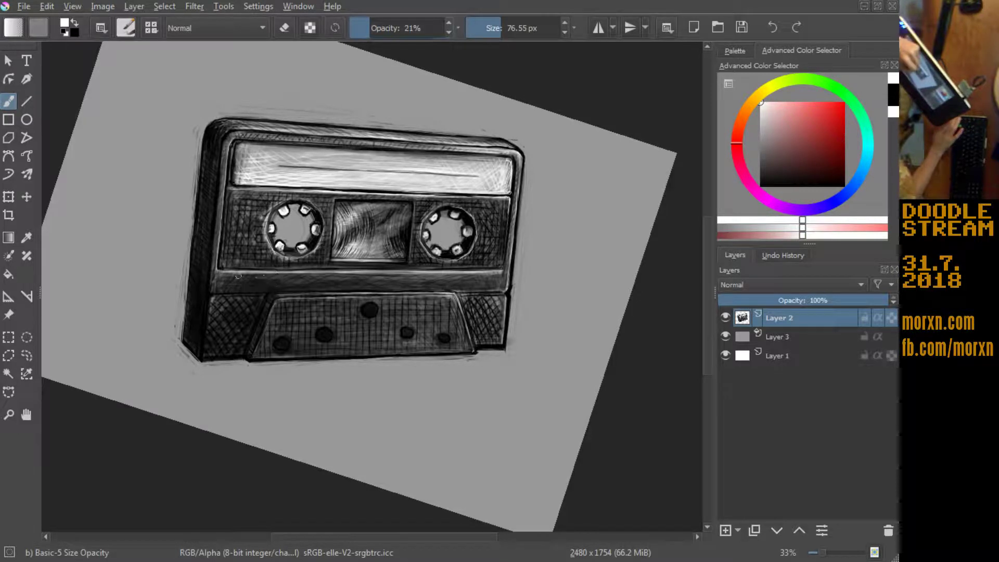
{"action": "left_click_drag", "start_coordinate": [221, 283], "coordinate": [421, 278]}
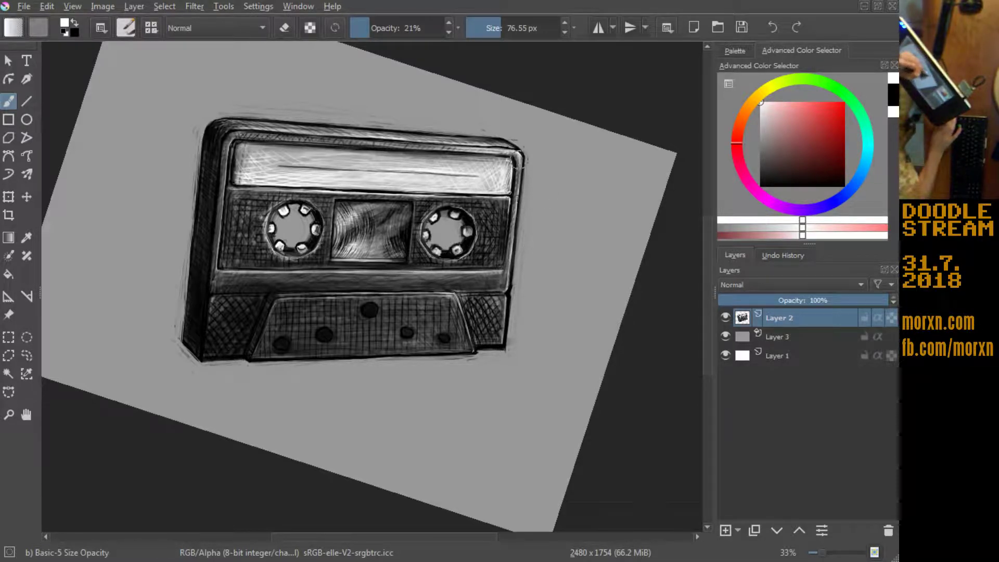
{"action": "left_click_drag", "start_coordinate": [383, 145], "coordinate": [258, 147]}
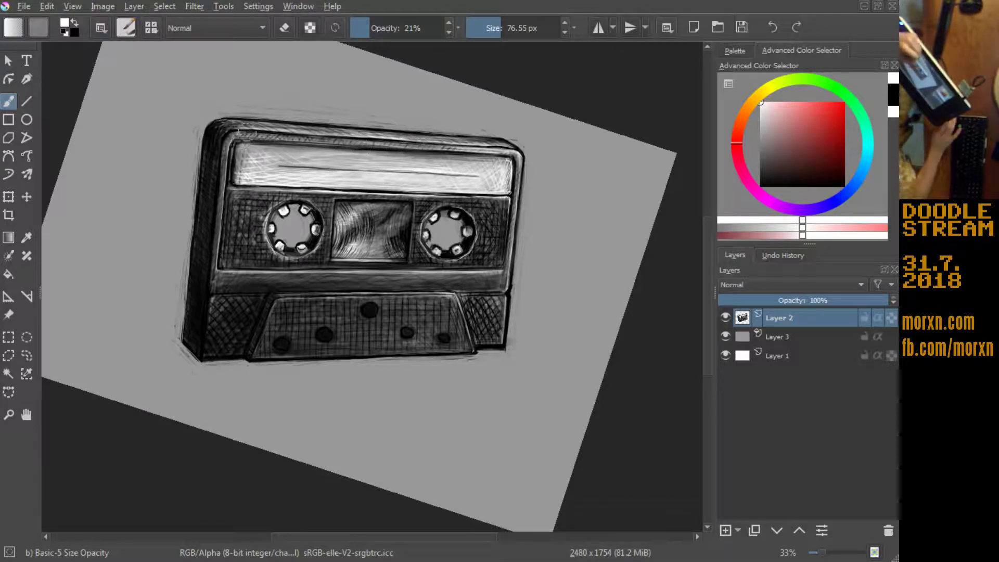
{"action": "left_click_drag", "start_coordinate": [469, 139], "coordinate": [275, 133]}
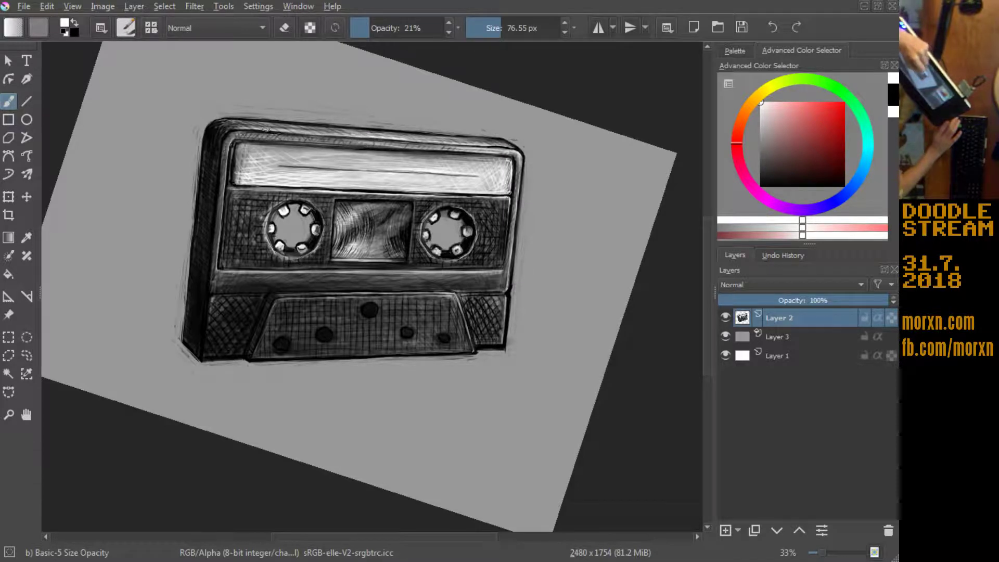
{"action": "mouse_move", "coordinate": [362, 127]}
{"action": "left_mouse_down"}
{"action": "mouse_move", "coordinate": [251, 131]}
{"action": "mouse_move", "coordinate": [223, 121]}
{"action": "left_mouse_up"}
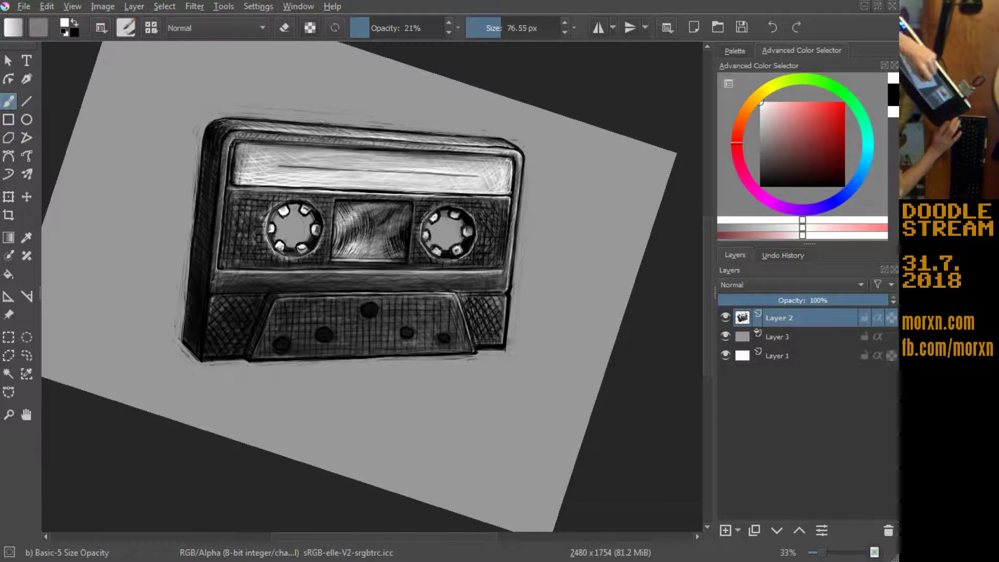
{"action": "left_click_drag", "start_coordinate": [518, 149], "coordinate": [470, 138]}
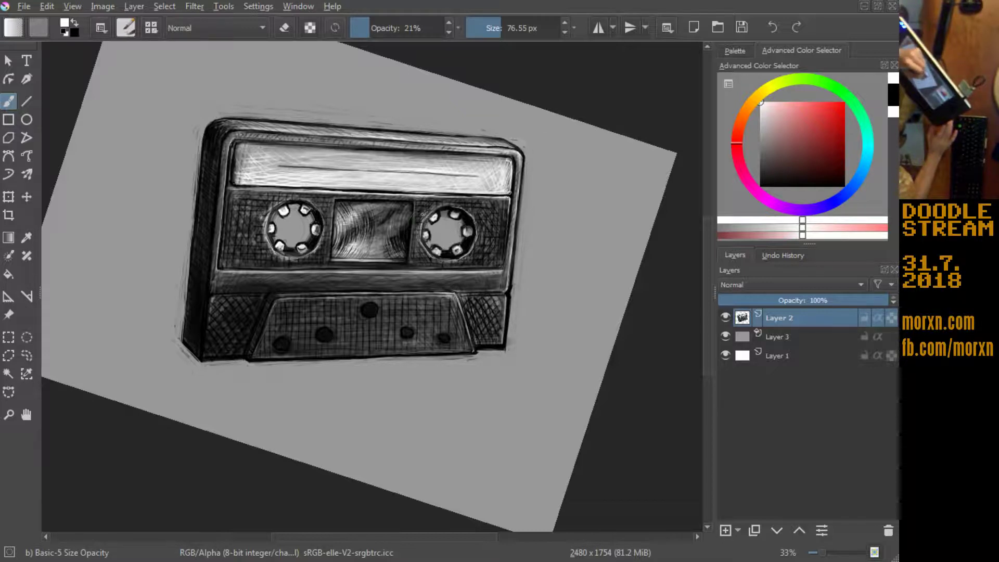
Step: Brighten the lower edge and left end of the label strip
{"action": "left_click_drag", "start_coordinate": [487, 201], "coordinate": [358, 195]}
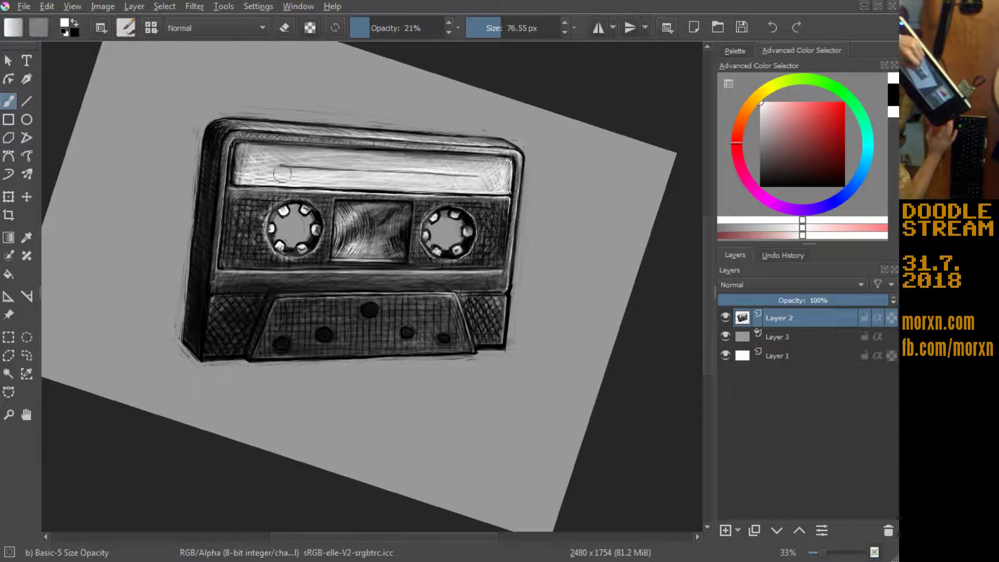
{"action": "left_click_drag", "start_coordinate": [268, 170], "coordinate": [341, 168]}
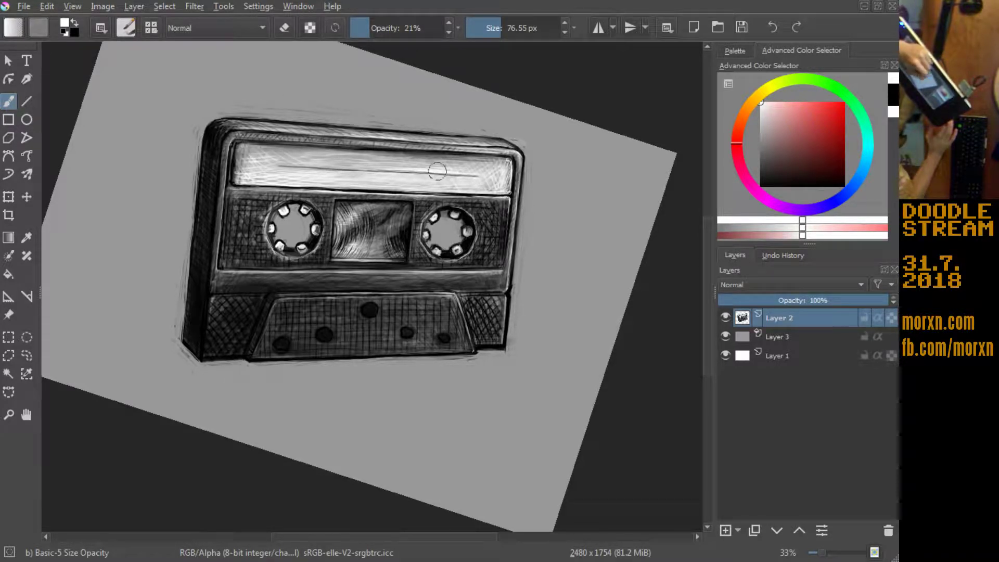
{"action": "left_click_drag", "start_coordinate": [309, 167], "coordinate": [309, 163]}
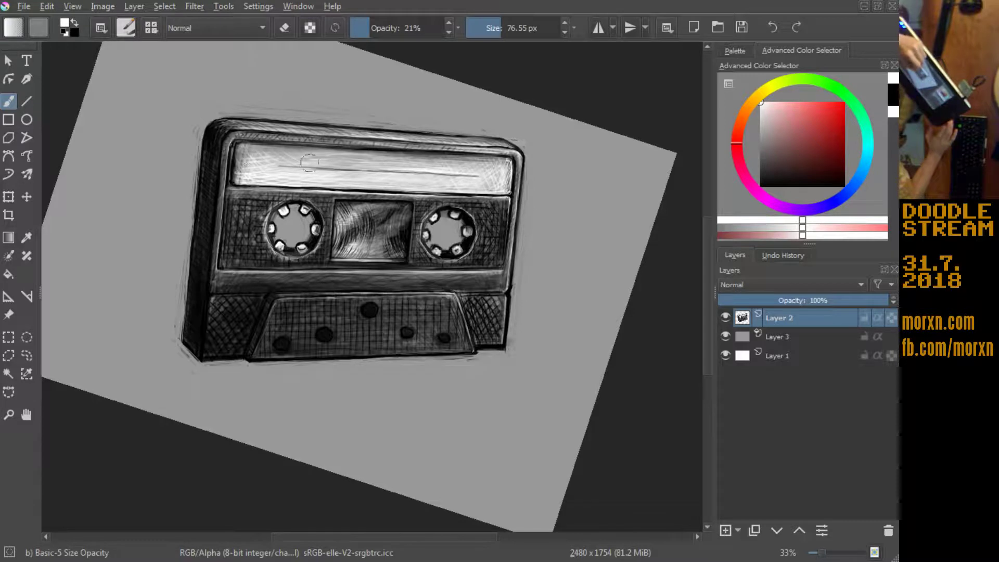
{"action": "left_click_drag", "start_coordinate": [233, 154], "coordinate": [242, 185]}
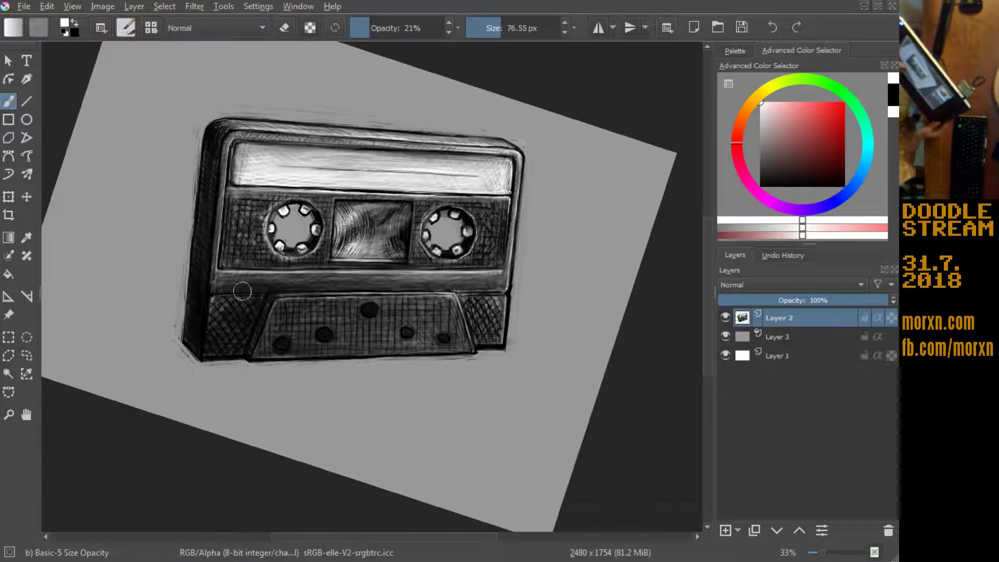
Step: Softly lighten the hatching around the left reel, then sample a dark grey from the drawing
{"action": "key", "text": "6"}
{"action": "key", "text": "6"}
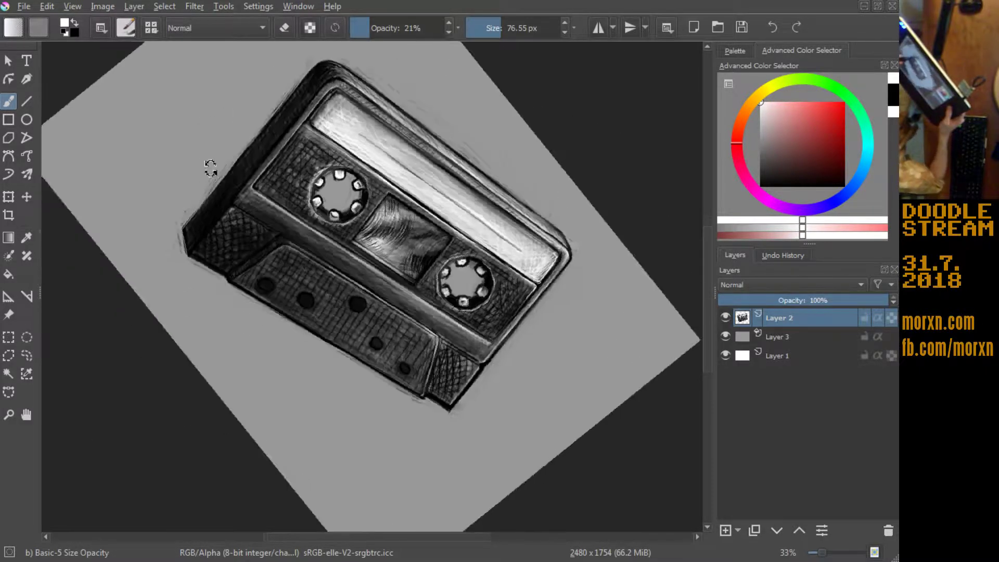
{"action": "key", "text": "6"}
{"action": "key", "text": "6"}
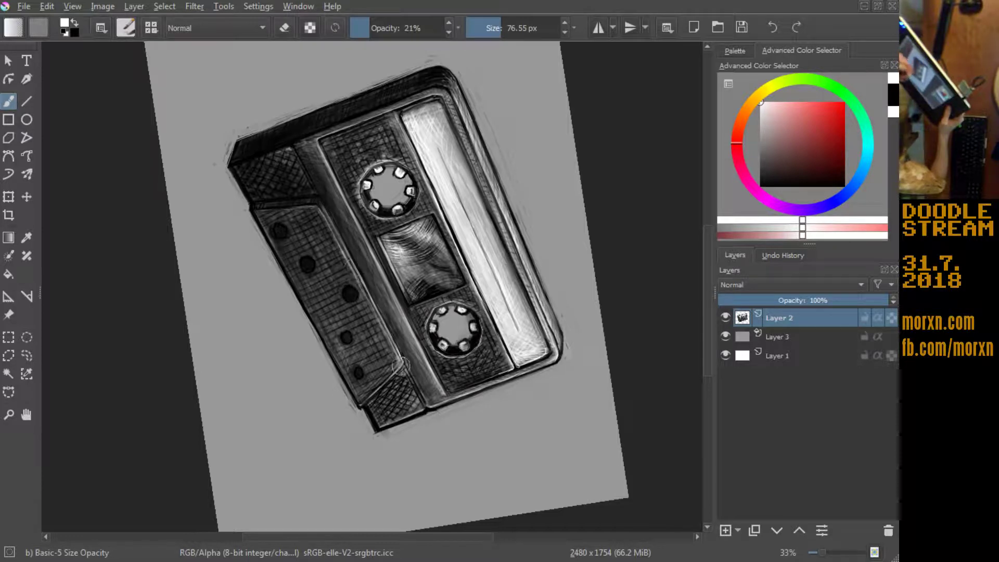
{"action": "mouse_move", "coordinate": [172, 270]}
{"action": "left_mouse_down"}
{"action": "mouse_move", "coordinate": [157, 291]}
{"action": "mouse_move", "coordinate": [241, 423]}
{"action": "left_mouse_up"}
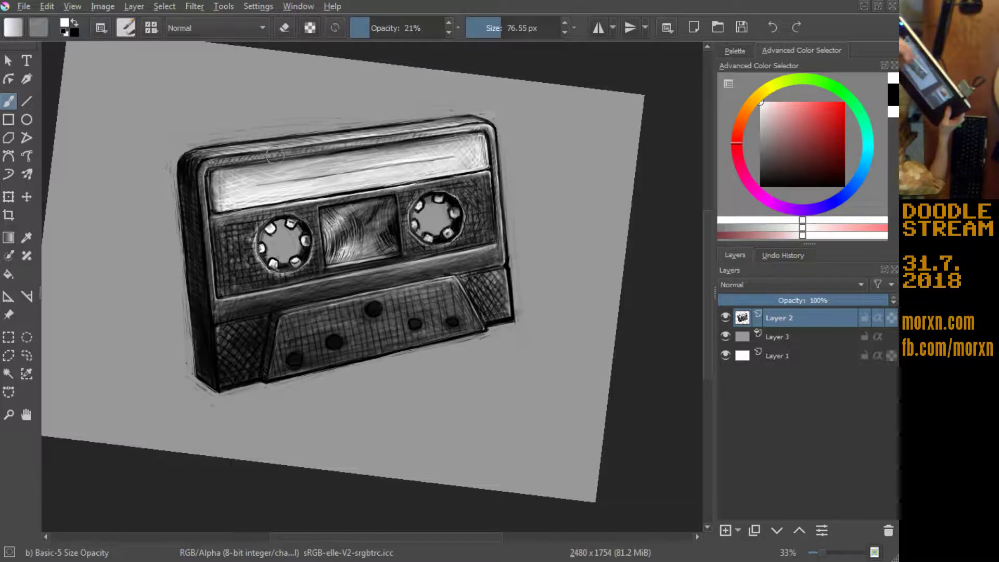
{"action": "left_click_drag", "start_coordinate": [228, 243], "coordinate": [257, 213]}
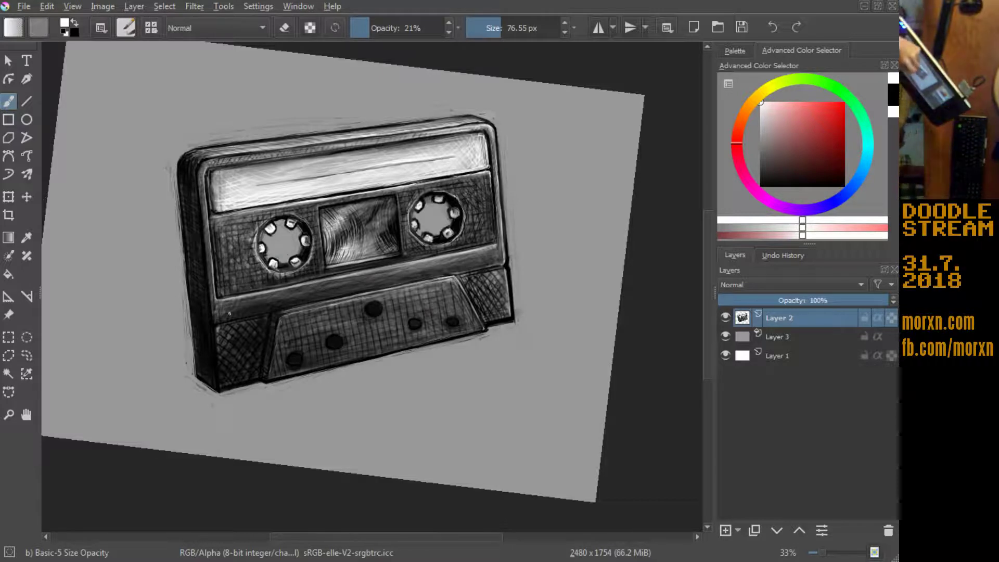
{"action": "left_click_drag", "start_coordinate": [327, 297], "coordinate": [334, 294]}
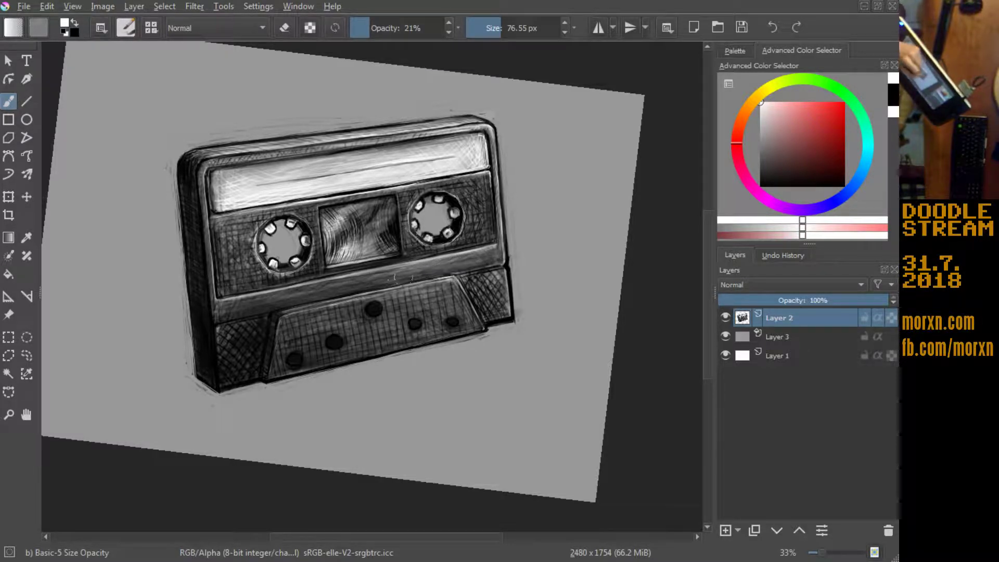
{"action": "left_click", "coordinate": [356, 281], "text": "ctrl"}
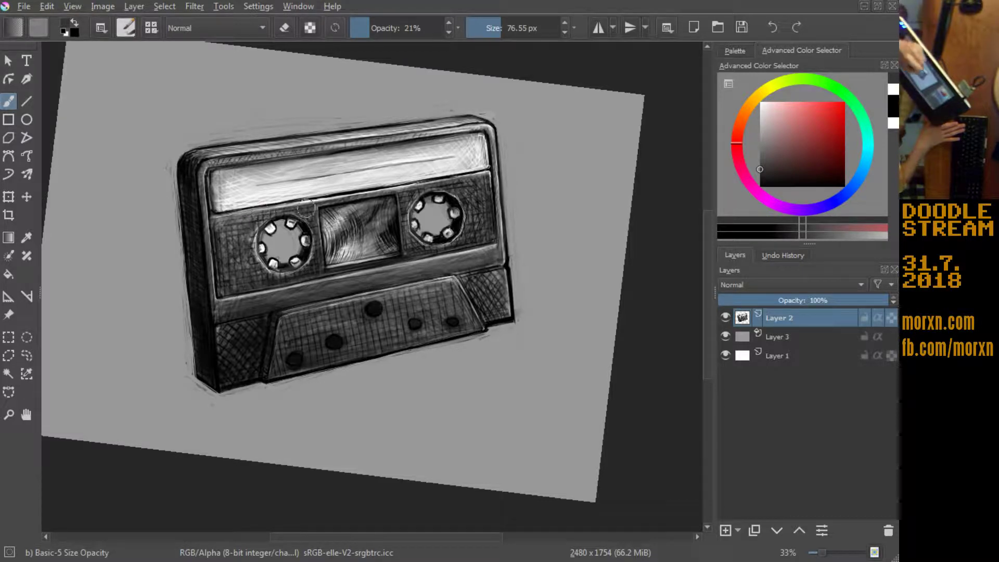
Step: Shrink the brush to about 25 px and sample a lighter mid grey from the cassette
{"action": "mouse_move", "coordinate": [307, 272]}
{"action": "left_mouse_down"}
{"action": "mouse_move", "coordinate": [276, 272]}
{"action": "mouse_move", "coordinate": [325, 270]}
{"action": "left_mouse_up"}
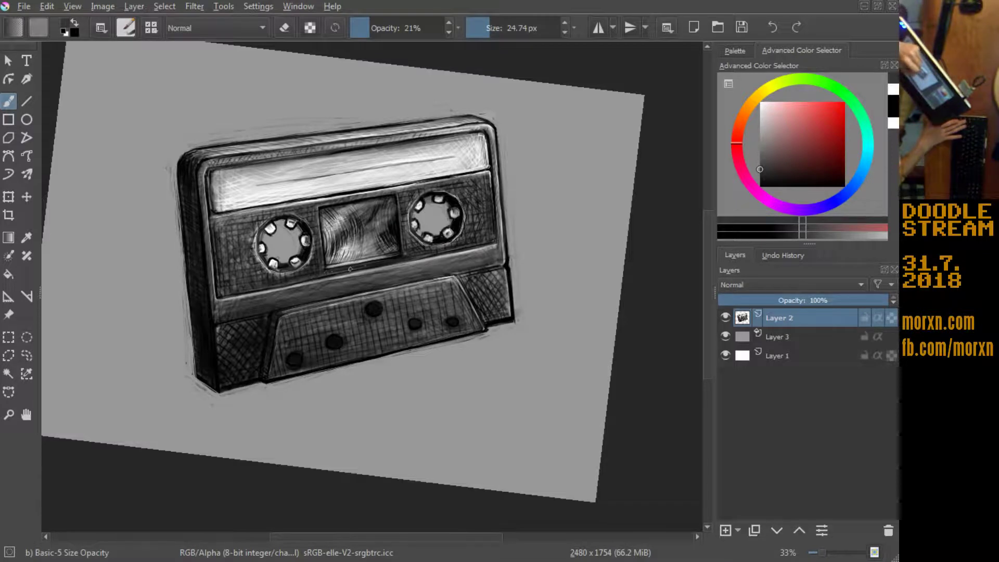
{"action": "left_click", "coordinate": [416, 240], "text": "ctrl"}
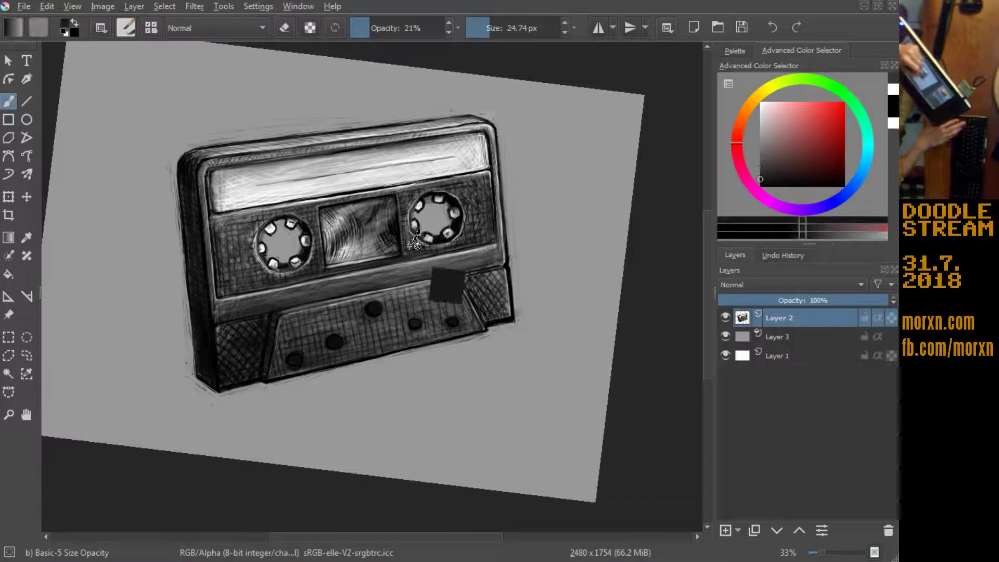
{"action": "left_click", "coordinate": [453, 240], "text": "ctrl"}
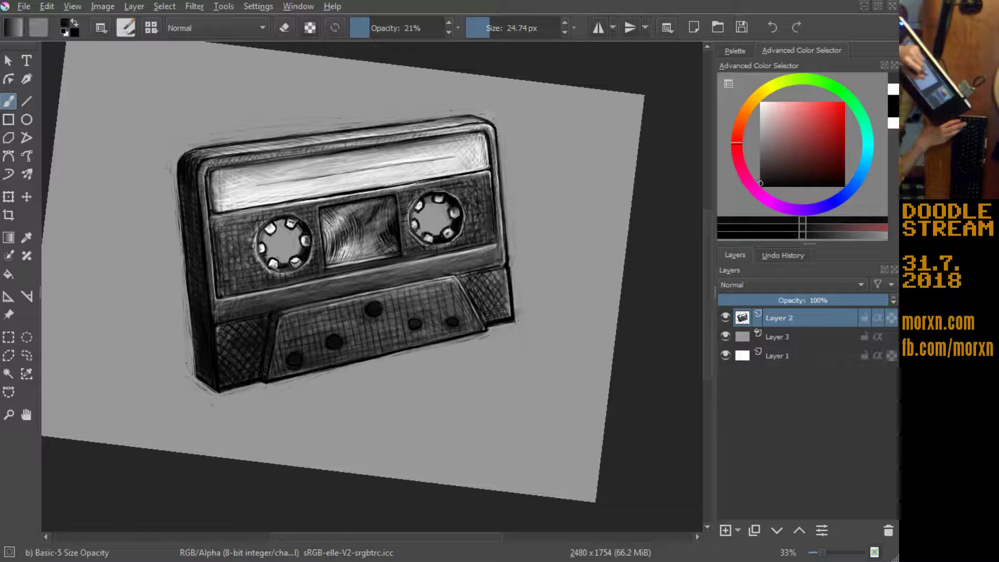
{"action": "left_click", "coordinate": [229, 245], "text": "ctrl"}
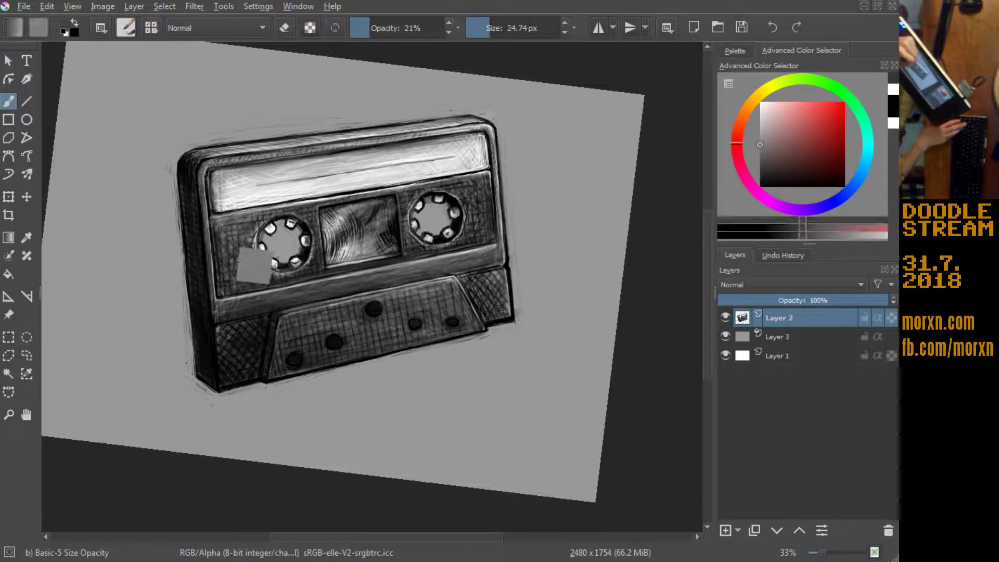
{"action": "left_click", "coordinate": [230, 237], "text": "ctrl"}
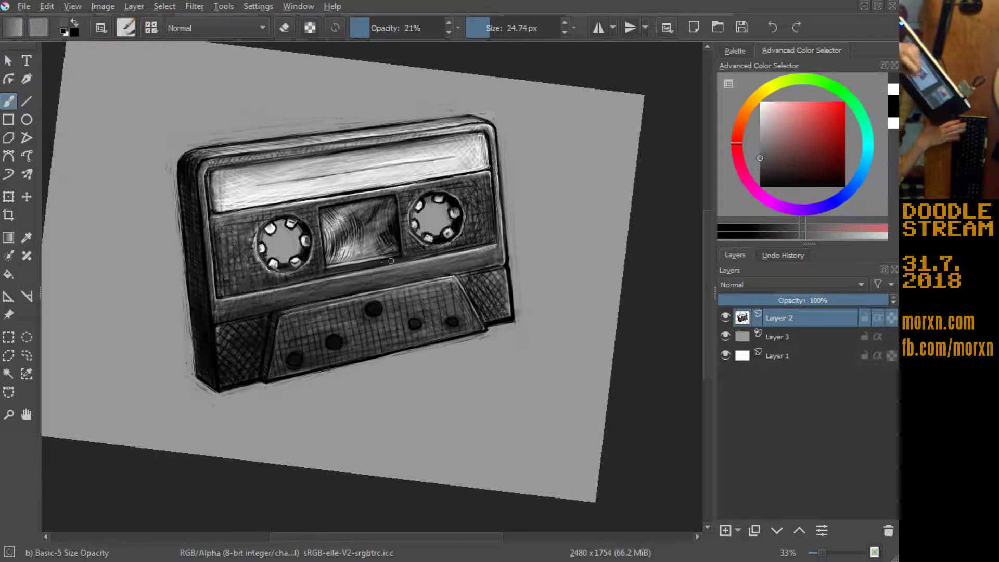
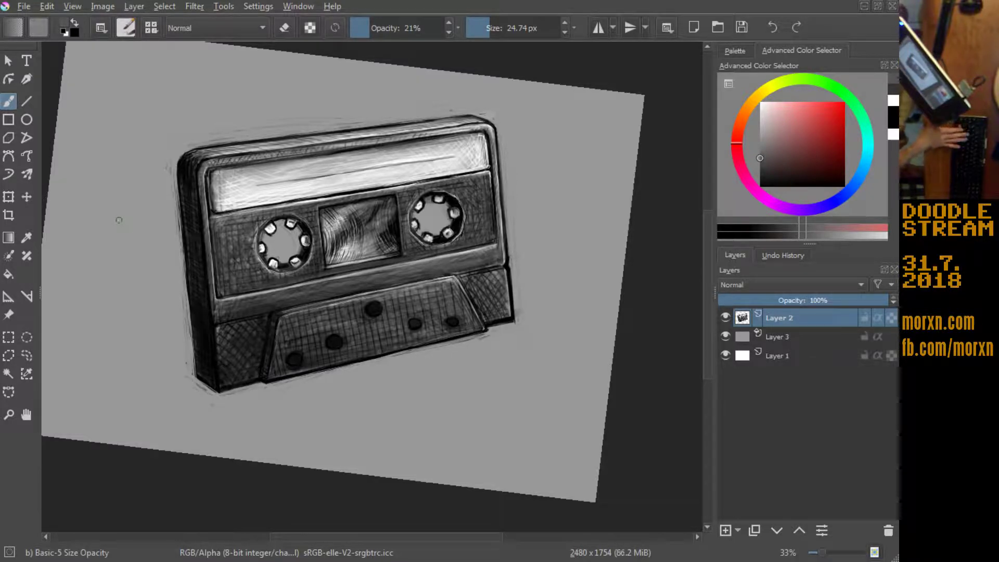
Step: Reset colours and hatch white highlights on the tape window's left side and top-right corner
{"action": "left_click", "coordinate": [62, 31]}
{"action": "key", "text": "x"}
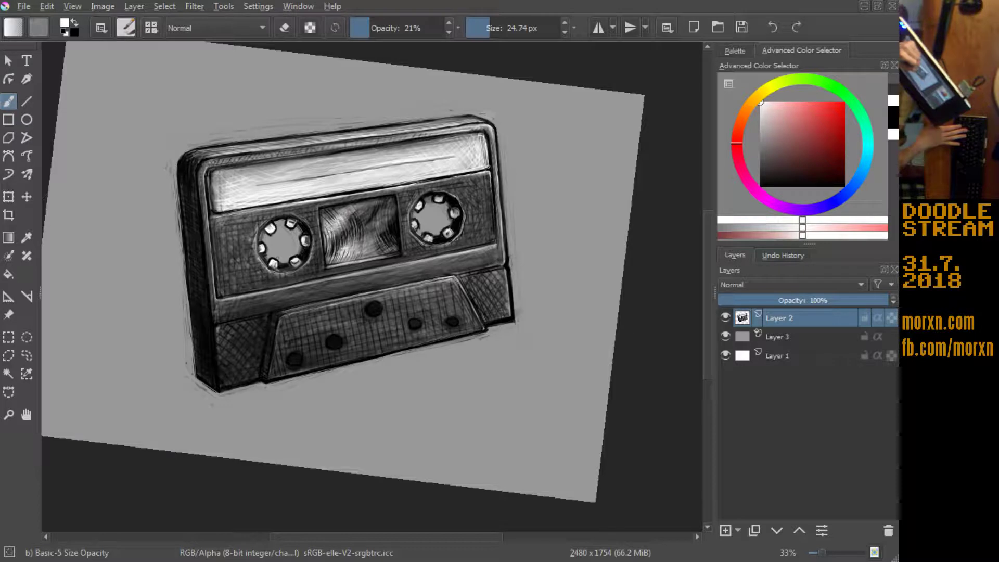
{"action": "left_click_drag", "start_coordinate": [333, 245], "coordinate": [323, 223]}
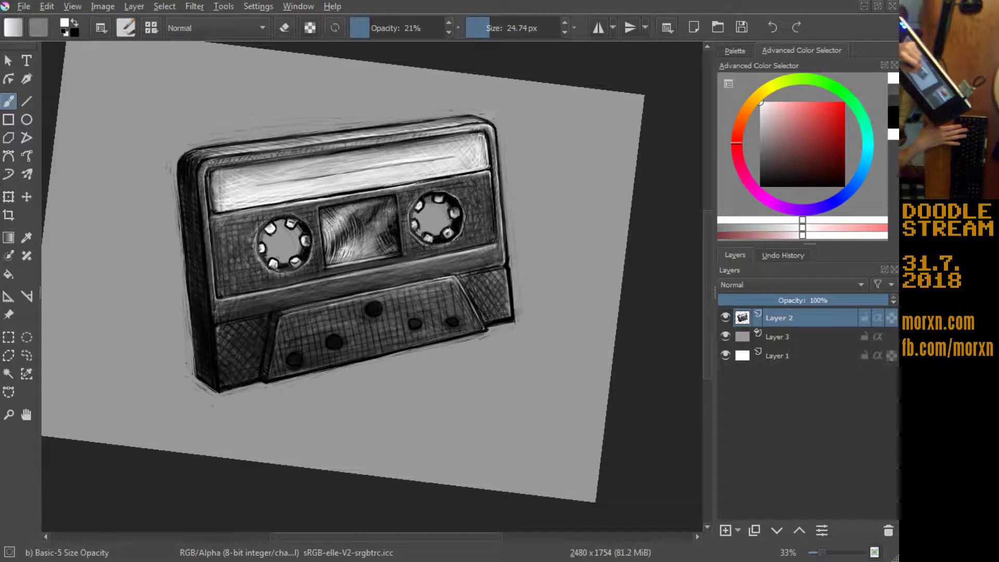
{"action": "left_click_drag", "start_coordinate": [395, 197], "coordinate": [380, 204]}
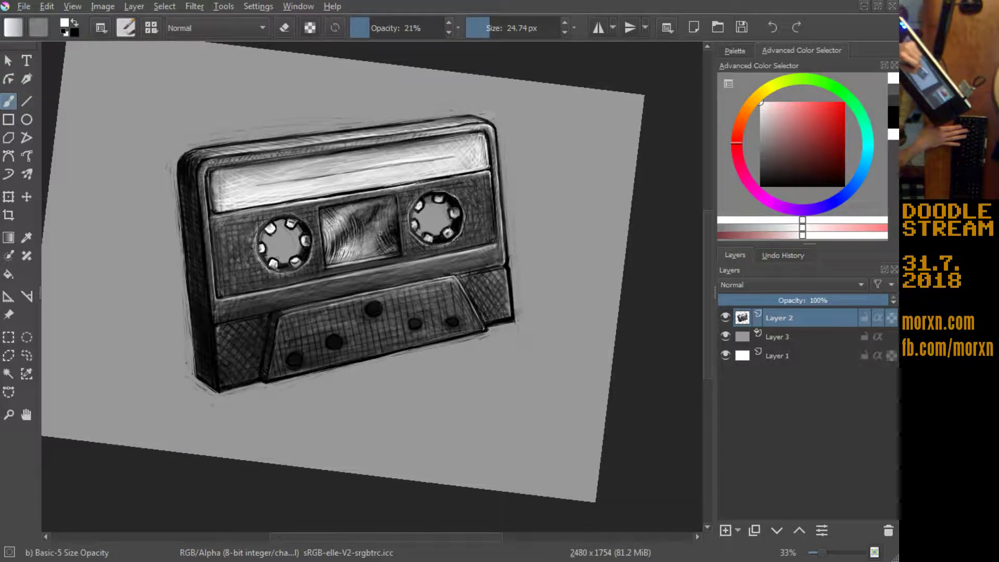
Step: Hatch dark shadows across the tape window with a ~38 px brush, undoing the last stroke
{"action": "key", "text": "x"}
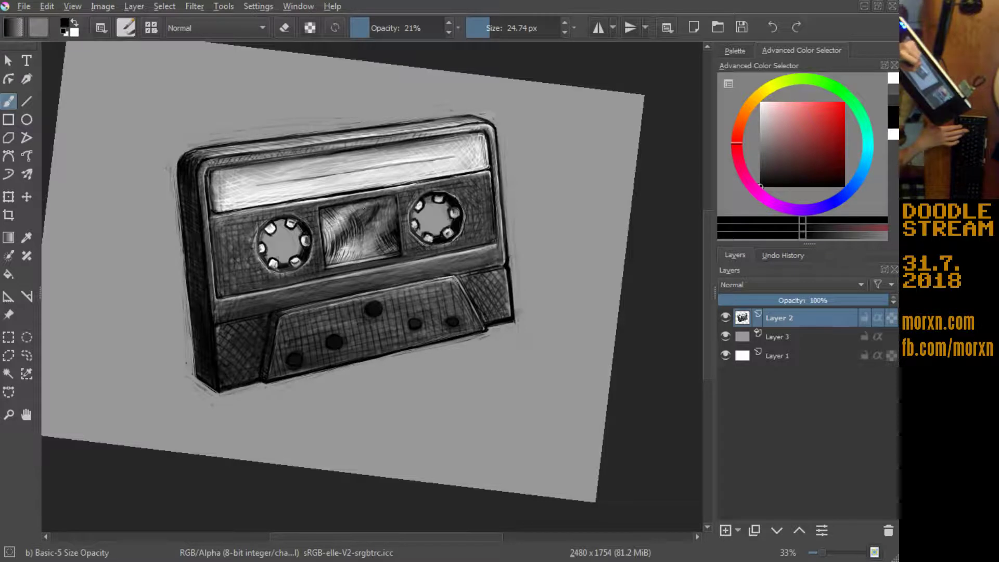
{"action": "left_click_drag", "start_coordinate": [368, 207], "coordinate": [371, 203]}
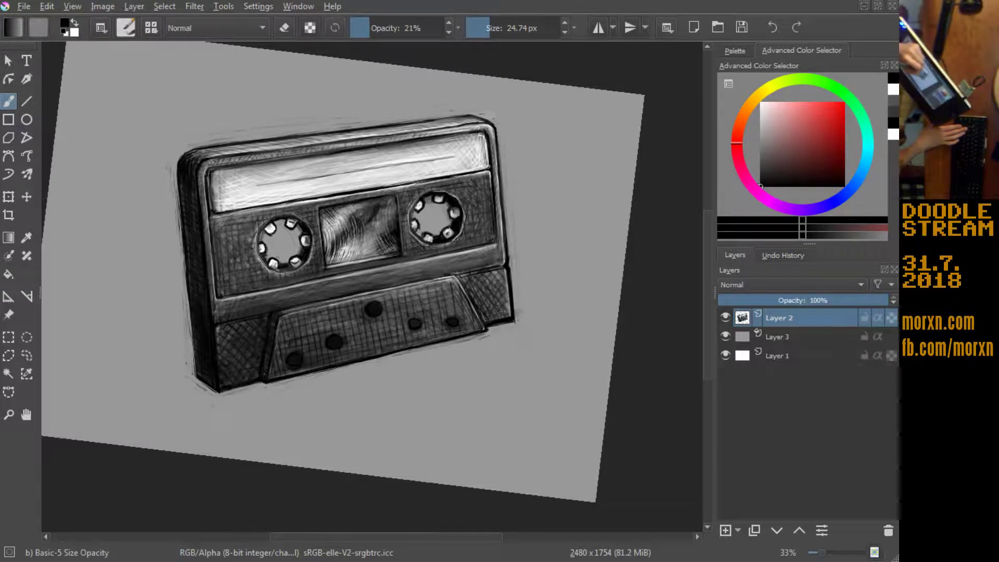
{"action": "left_click_drag", "start_coordinate": [360, 203], "coordinate": [385, 200], "text": "shift"}
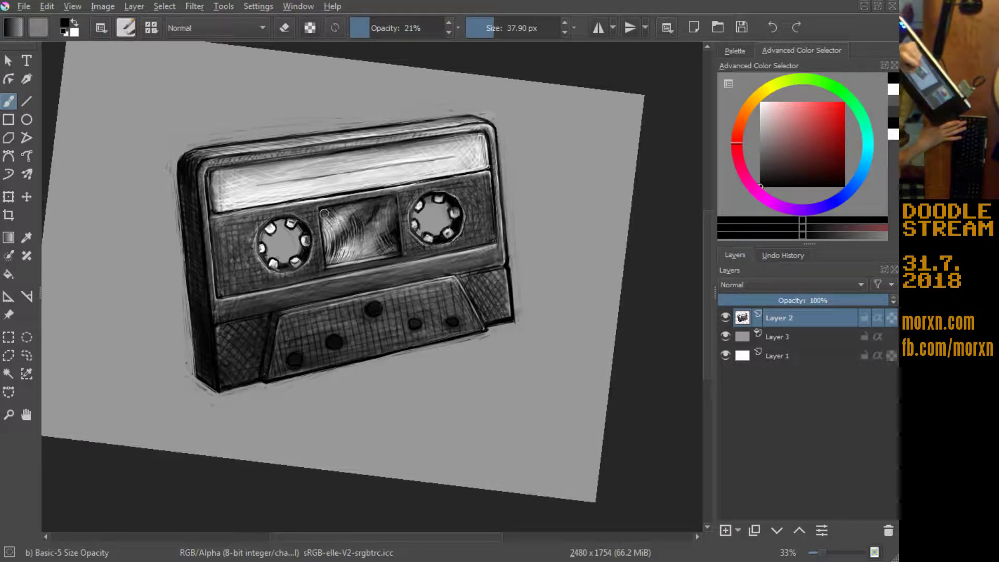
{"action": "left_click_drag", "start_coordinate": [360, 221], "coordinate": [372, 210]}
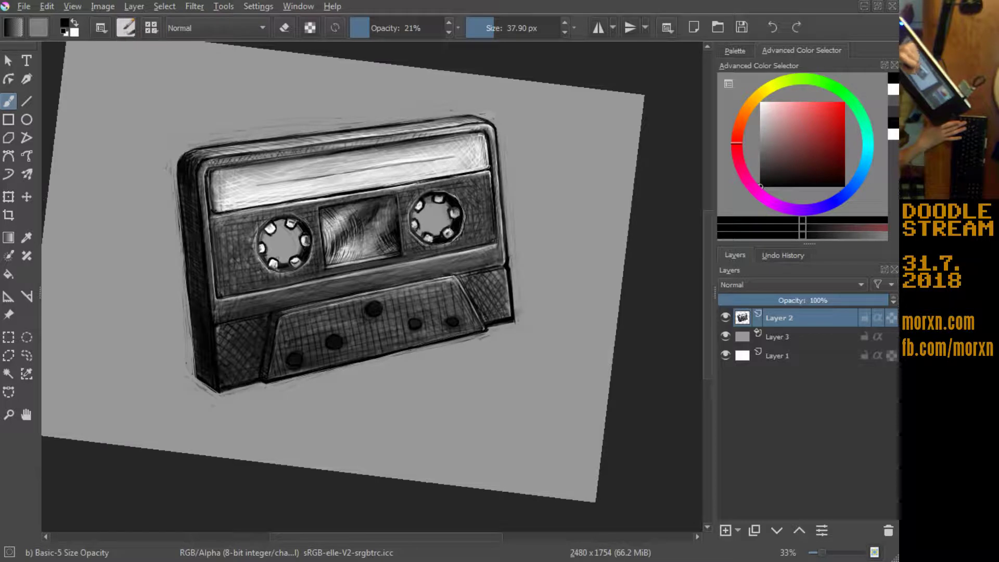
{"action": "left_click_drag", "start_coordinate": [381, 244], "coordinate": [373, 256]}
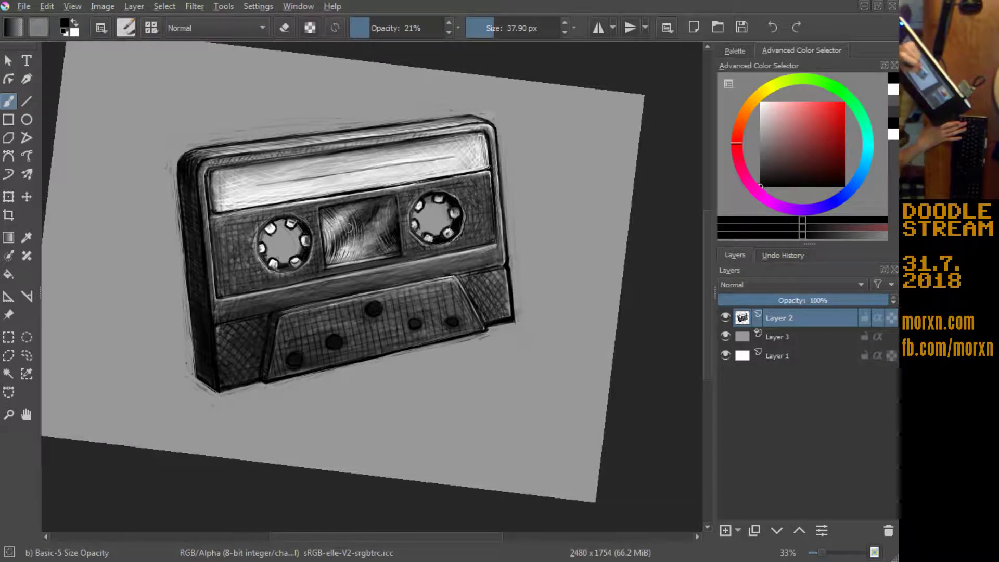
{"action": "mouse_move", "coordinate": [353, 224]}
{"action": "left_mouse_down"}
{"action": "mouse_move", "coordinate": [328, 233]}
{"action": "mouse_move", "coordinate": [393, 207]}
{"action": "mouse_move", "coordinate": [356, 213]}
{"action": "mouse_move", "coordinate": [384, 206]}
{"action": "left_mouse_up"}
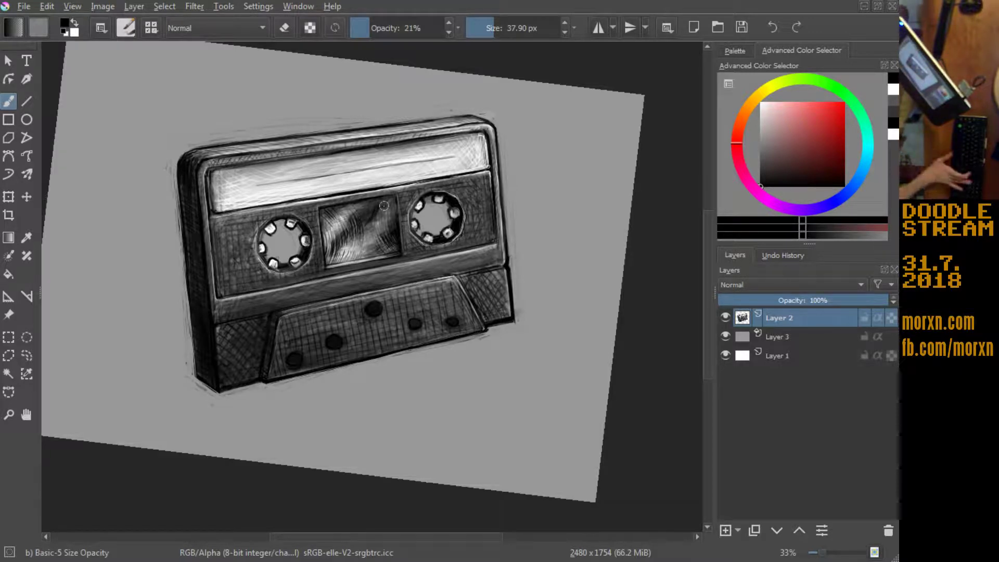
{"action": "key", "text": "ctrl+z"}
Step: Shade near the lower-right corner in dark grey; set the brush to ~35 px, 48% opacity
{"action": "key", "text": "m"}
{"action": "key", "text": "m"}
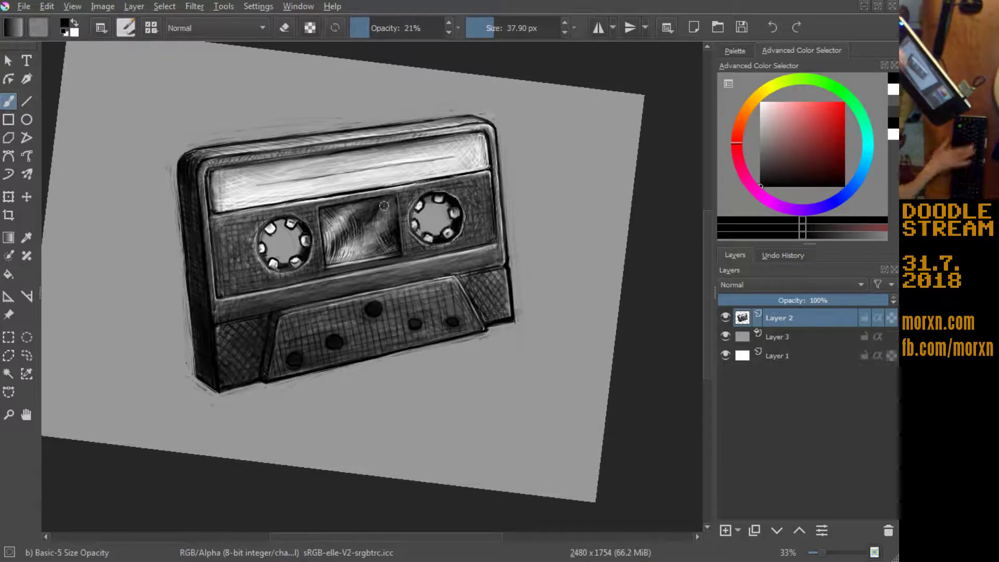
{"action": "key", "text": "e"}
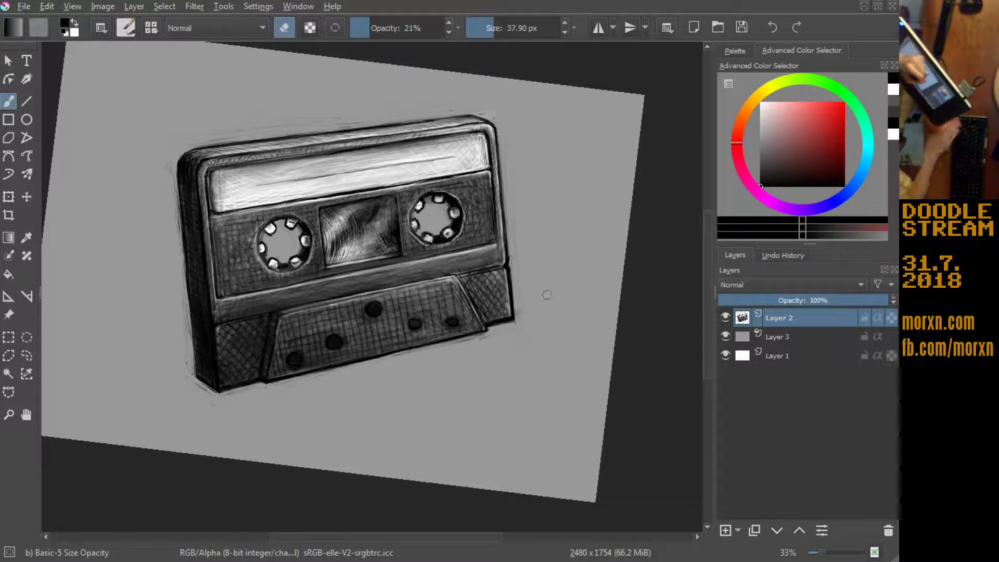
{"action": "key", "text": "e"}
{"action": "left_click", "coordinate": [503, 314], "text": "ctrl"}
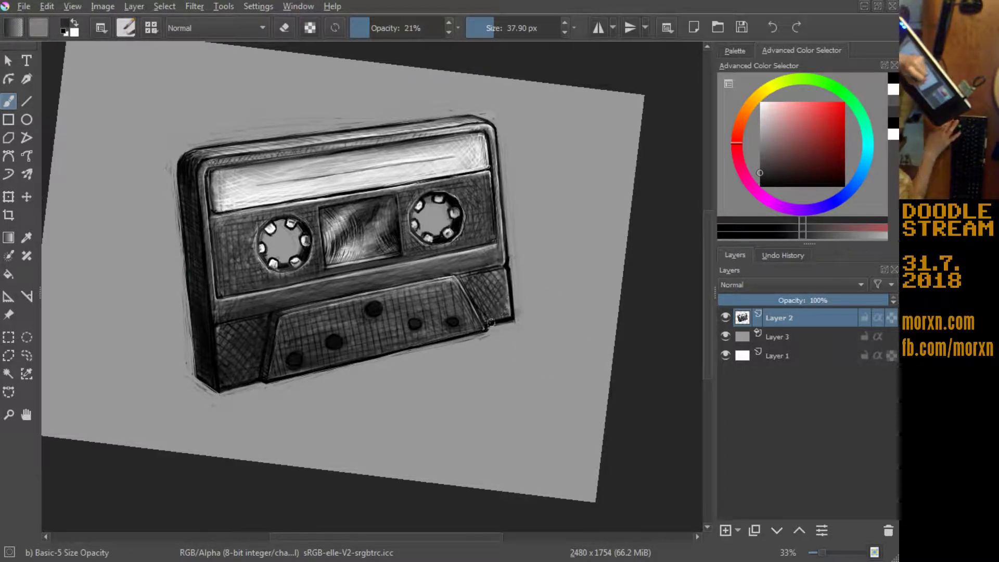
{"action": "left_click_drag", "start_coordinate": [490, 322], "coordinate": [499, 318]}
{"action": "key", "text": "bracketleft"}
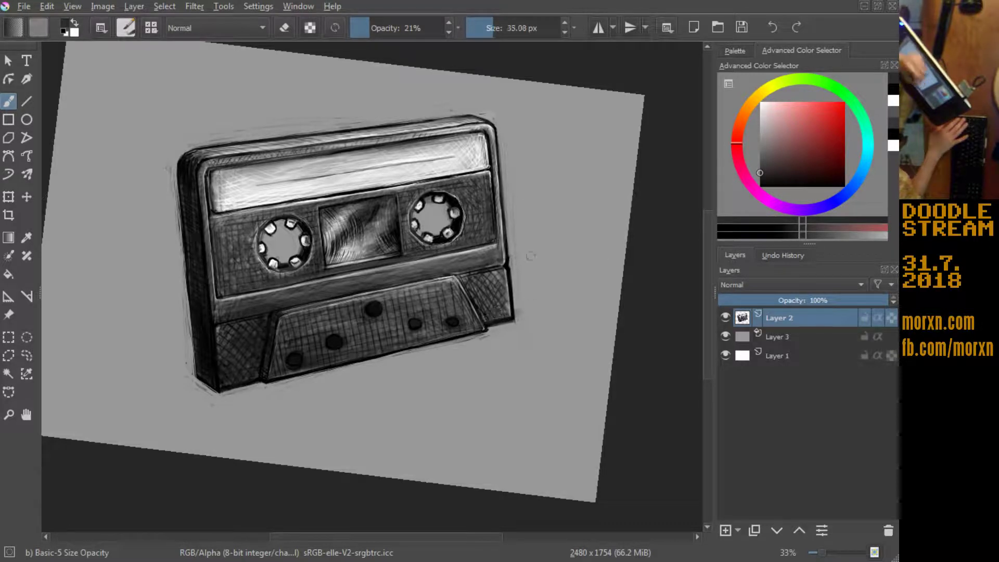
{"action": "key", "text": "o"}
{"action": "key", "text": "o"}
{"action": "key", "text": "o"}
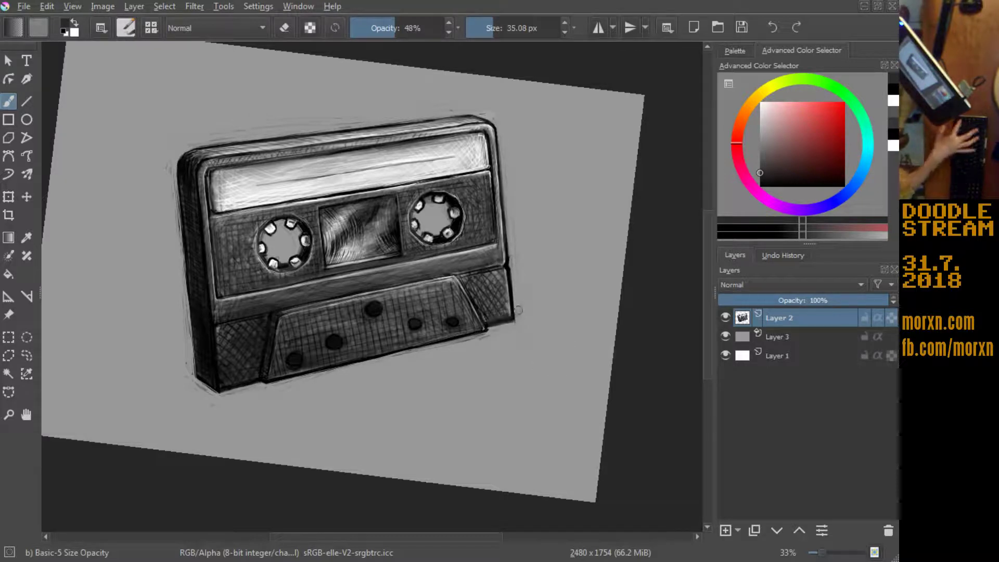
Step: Zoom in, stand the cassette upright and erase stray marks on its left edge with a ~12 px eraser
{"action": "key", "text": "plus"}
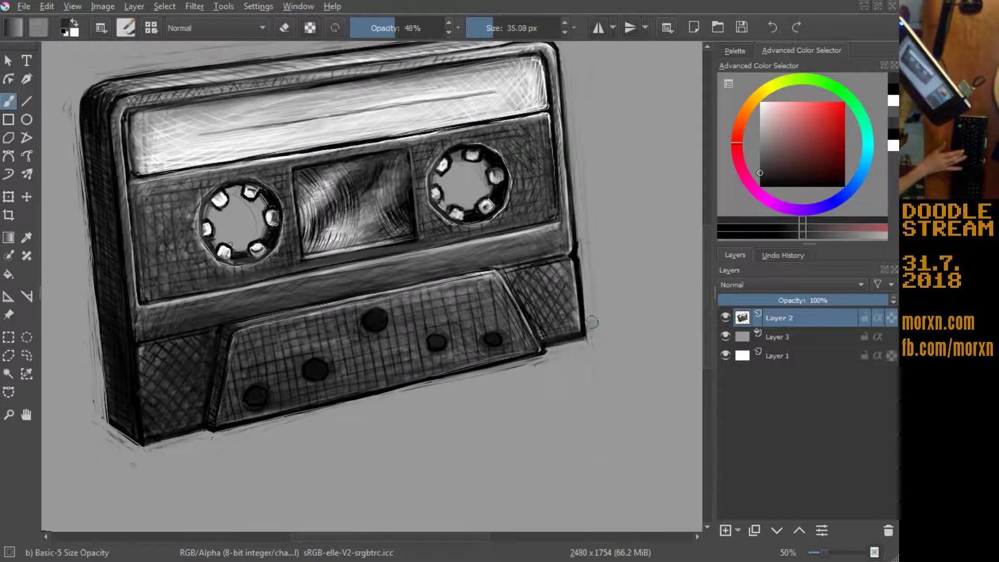
{"action": "mouse_move", "coordinate": [592, 322]}
{"action": "left_mouse_down"}
{"action": "mouse_move", "coordinate": [376, 111]}
{"action": "mouse_move", "coordinate": [123, 312]}
{"action": "mouse_move", "coordinate": [149, 334]}
{"action": "left_mouse_up"}
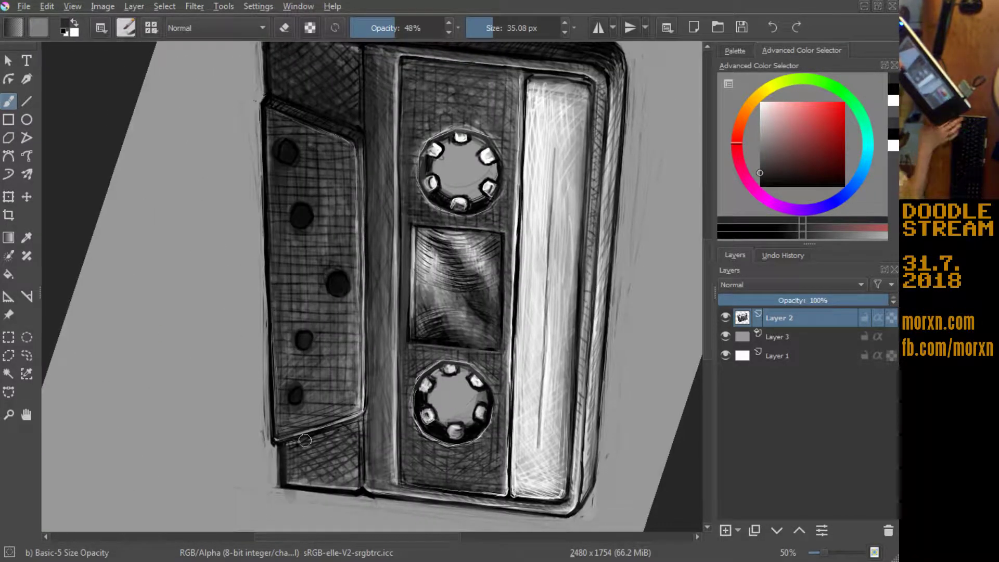
{"action": "key", "text": "bracketleft"}
{"action": "key", "text": "bracketleft"}
{"action": "key", "text": "bracketleft"}
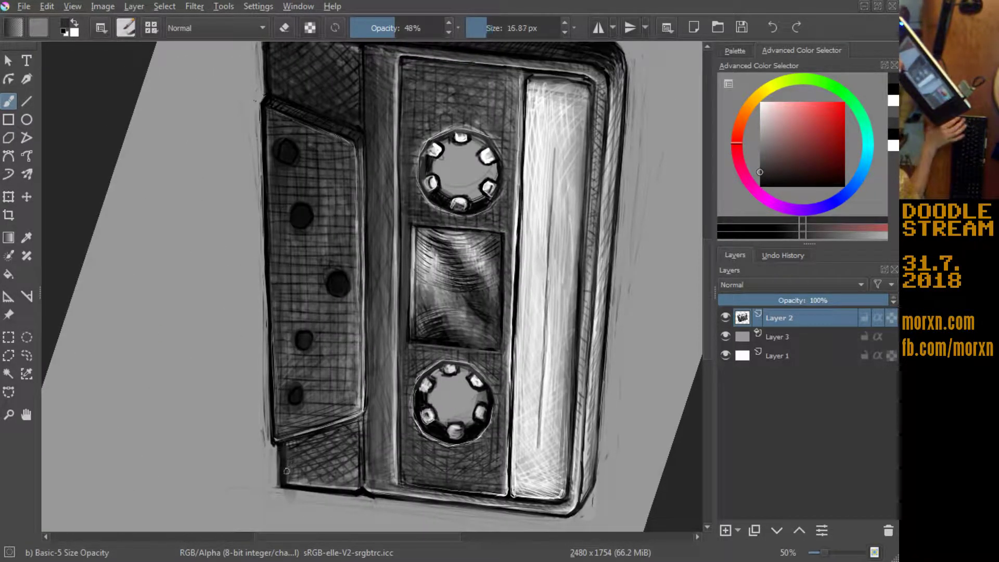
{"action": "key", "text": "bracketleft"}
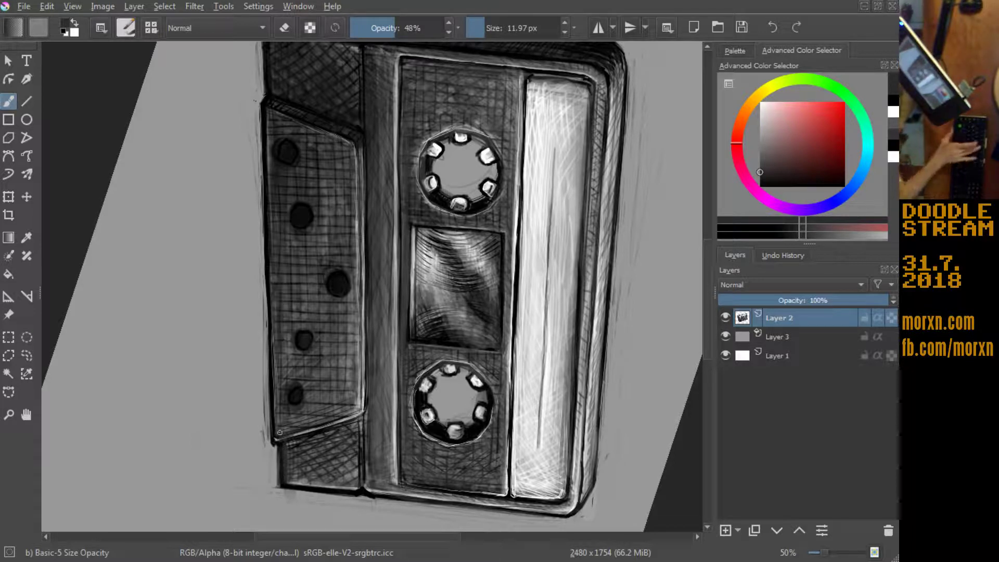
{"action": "key", "text": "e"}
{"action": "left_click_drag", "start_coordinate": [263, 447], "coordinate": [263, 429]}
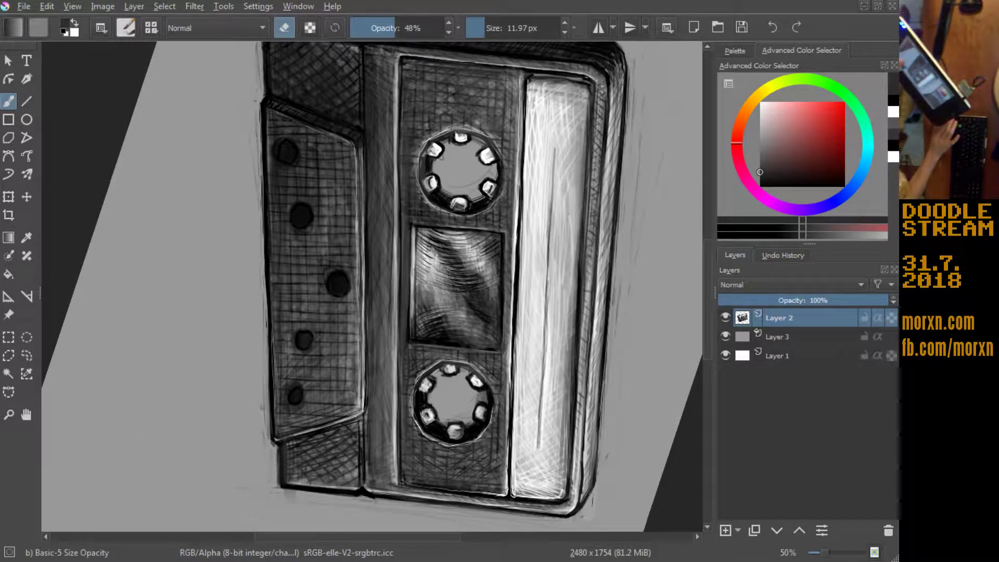
{"action": "left_click_drag", "start_coordinate": [613, 399], "coordinate": [439, 224]}
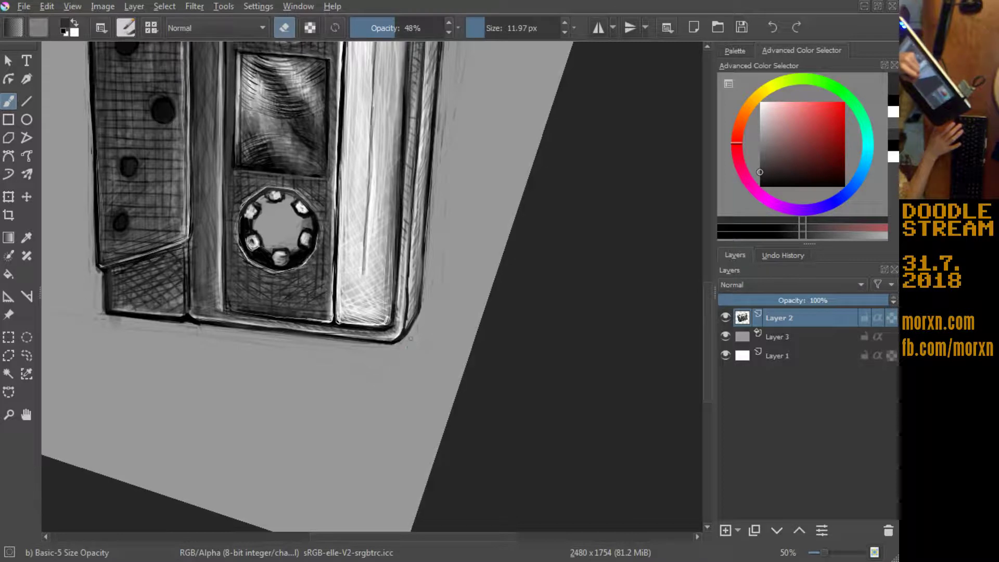
Step: Set the eraser to 76% opacity and about 73 px, and pan around the canvas edges
{"action": "left_click", "coordinate": [422, 29]}
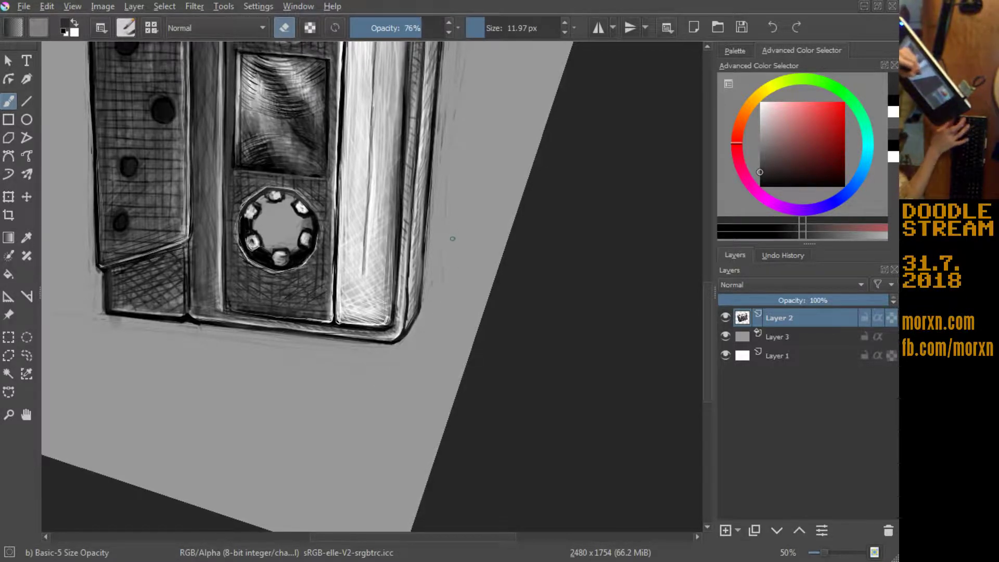
{"action": "left_click_drag", "start_coordinate": [476, 223], "coordinate": [468, 107]}
{"action": "left_click_drag", "start_coordinate": [384, 104], "coordinate": [282, 278]}
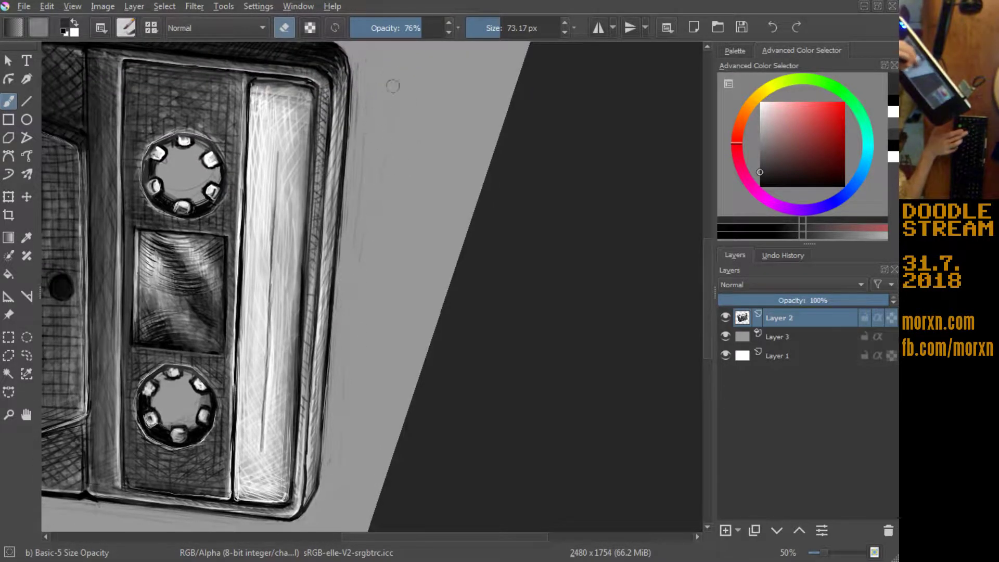
{"action": "left_click_drag", "start_coordinate": [363, 156], "coordinate": [331, 393]}
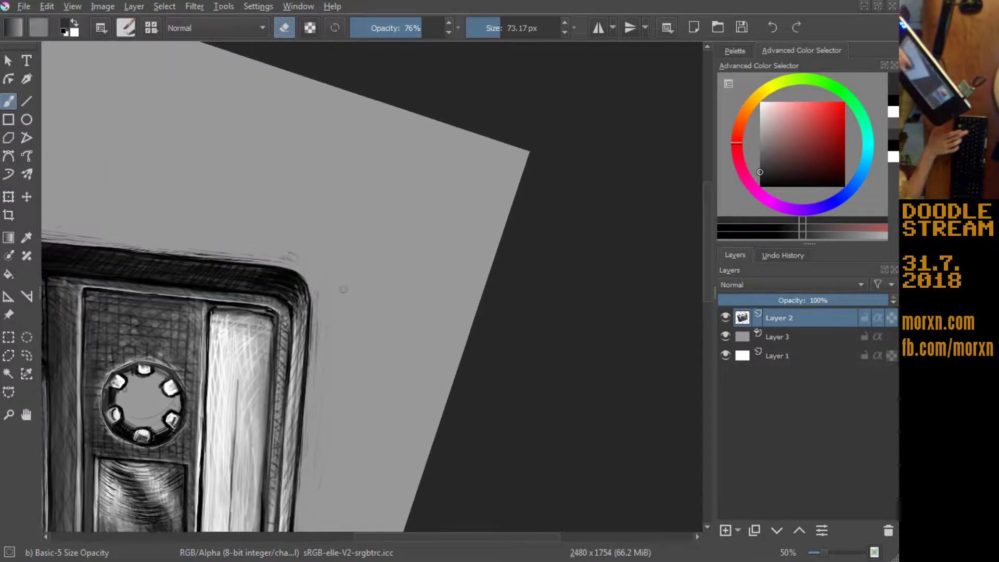
{"action": "left_click_drag", "start_coordinate": [188, 179], "coordinate": [413, 149]}
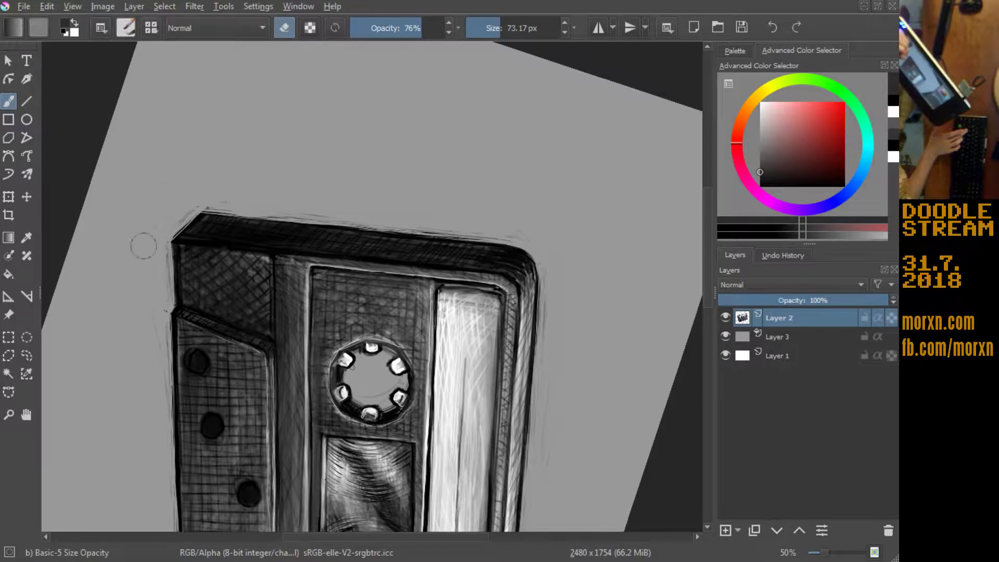
{"action": "left_click_drag", "start_coordinate": [141, 182], "coordinate": [179, 17]}
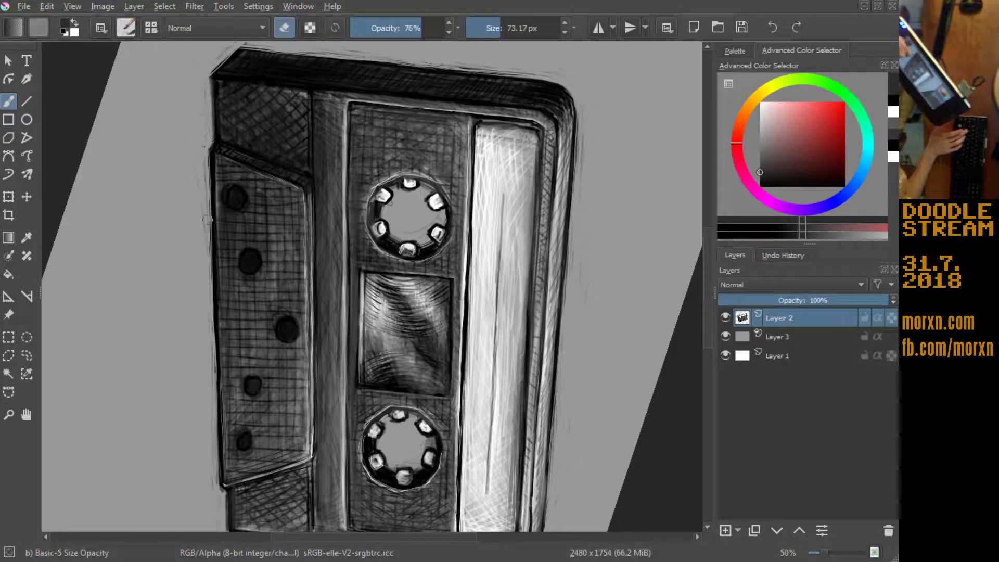
{"action": "left_click_drag", "start_coordinate": [139, 339], "coordinate": [135, 223]}
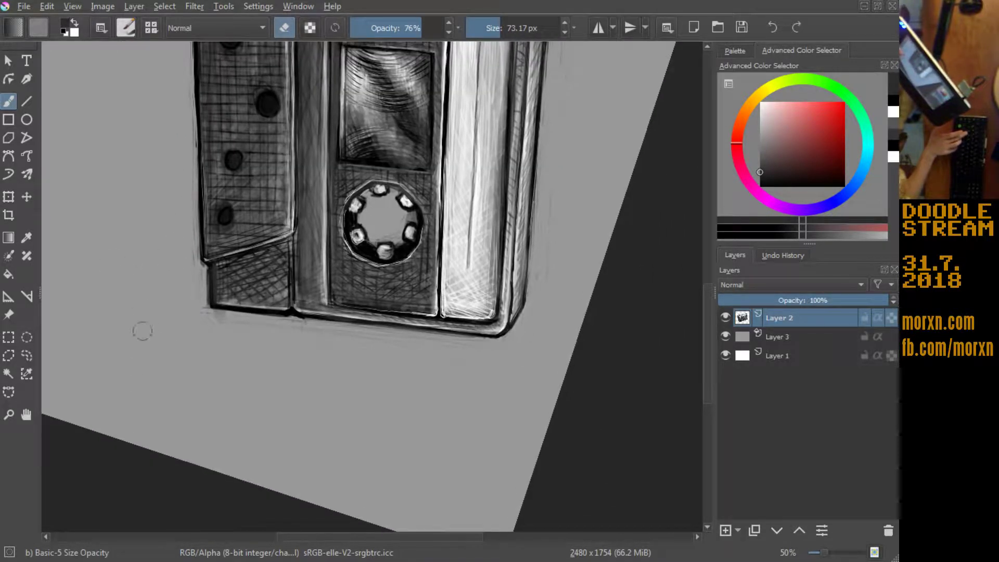
Step: Rotate the view through several angles and pan so the whole cassette is visible
{"action": "mouse_move", "coordinate": [100, 357]}
{"action": "left_mouse_down"}
{"action": "mouse_move", "coordinate": [250, 89]}
{"action": "mouse_move", "coordinate": [319, 375]}
{"action": "left_mouse_up"}
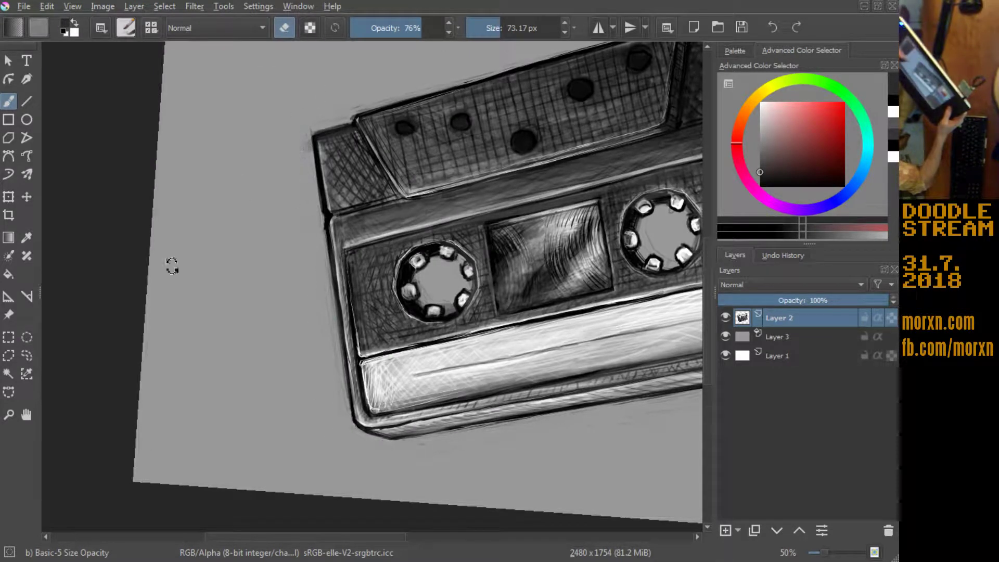
{"action": "left_click_drag", "start_coordinate": [172, 265], "coordinate": [219, 275]}
{"action": "left_click_drag", "start_coordinate": [145, 364], "coordinate": [223, 201]}
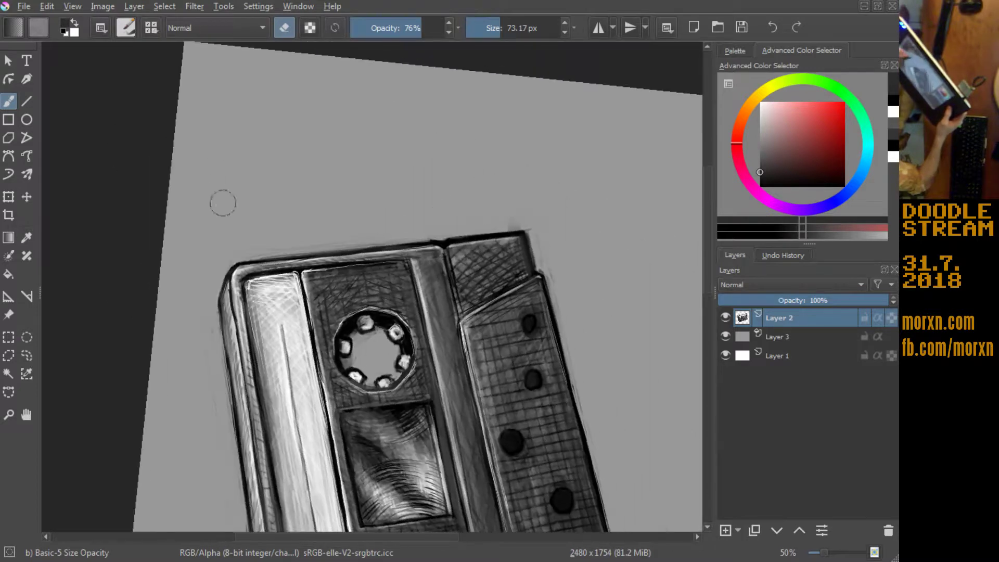
{"action": "mouse_move", "coordinate": [177, 339]}
{"action": "left_mouse_down"}
{"action": "mouse_move", "coordinate": [150, 189]}
{"action": "mouse_move", "coordinate": [218, 168]}
{"action": "left_mouse_up"}
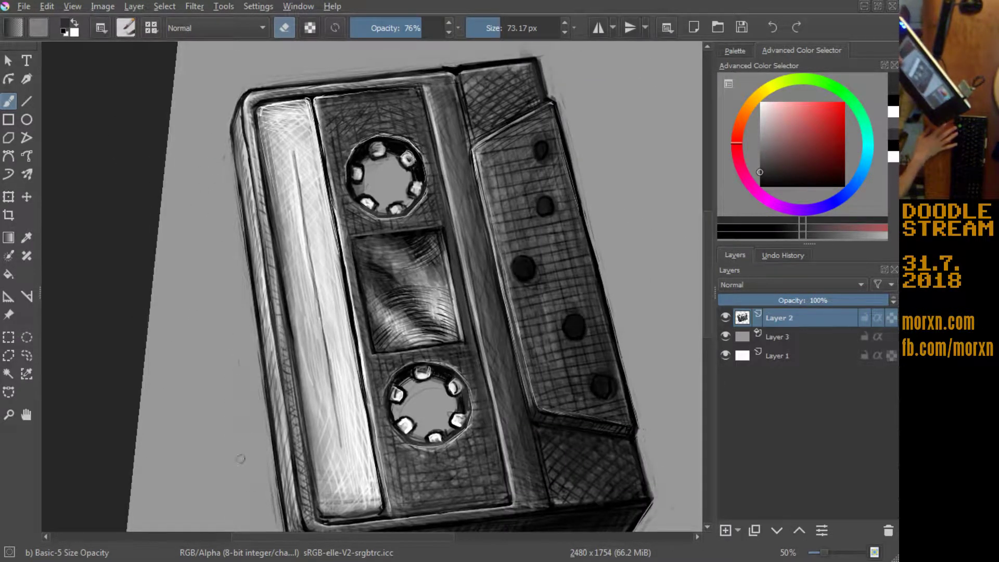
{"action": "scroll", "coordinate": [235, 458], "scroll_direction": "down", "scroll_amount": 3}
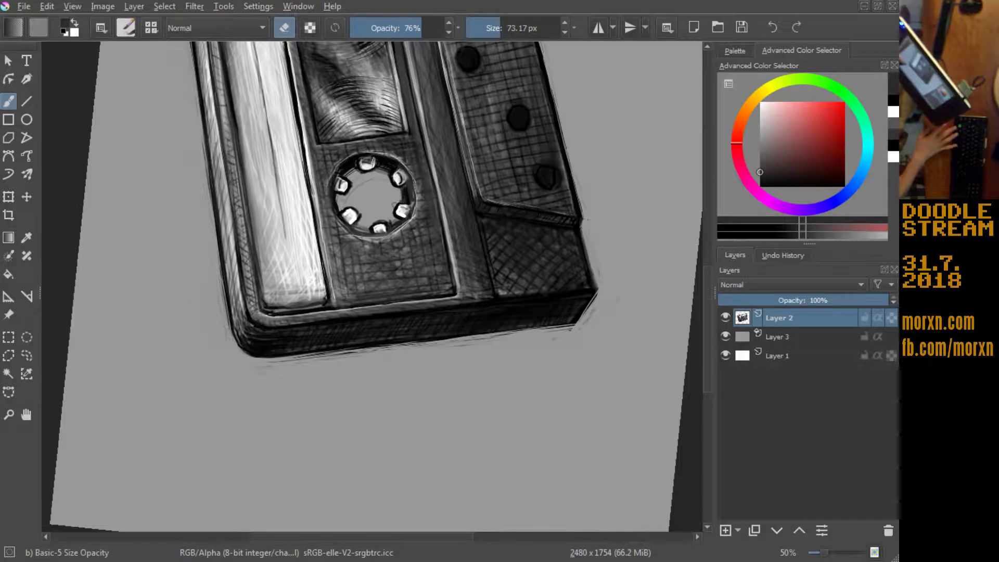
{"action": "left_click_drag", "start_coordinate": [138, 312], "coordinate": [279, 284]}
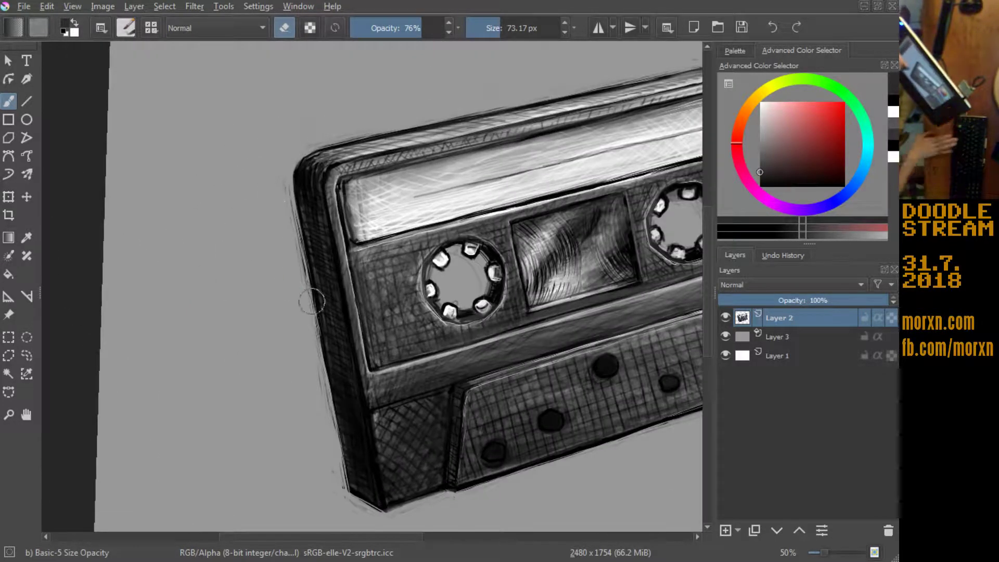
{"action": "left_click_drag", "start_coordinate": [239, 324], "coordinate": [45, 251]}
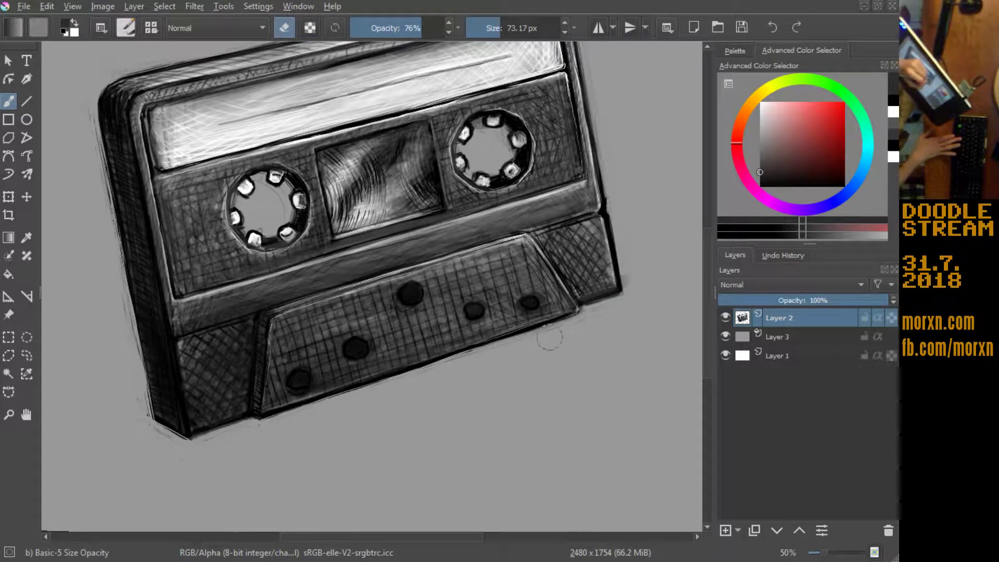
Step: With the Pencil-2 preset in black, hatch the cassette's upper-left edge at about 10 px
{"action": "left_click", "coordinate": [148, 29]}
{"action": "left_click", "coordinate": [177, 125]}
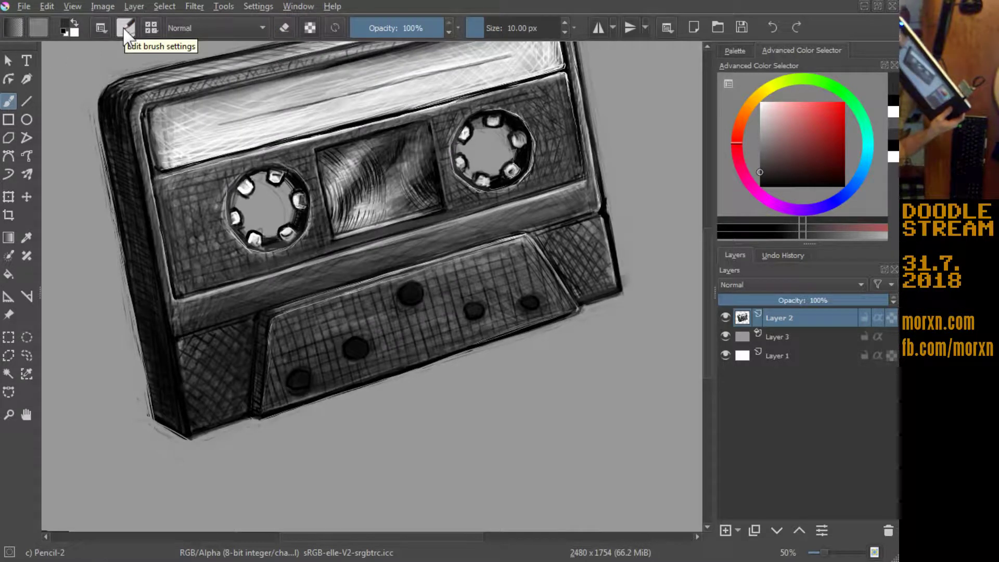
{"action": "mouse_move", "coordinate": [91, 100]}
{"action": "left_mouse_down"}
{"action": "mouse_move", "coordinate": [67, 291]}
{"action": "mouse_move", "coordinate": [178, 241]}
{"action": "mouse_move", "coordinate": [219, 312]}
{"action": "left_mouse_up"}
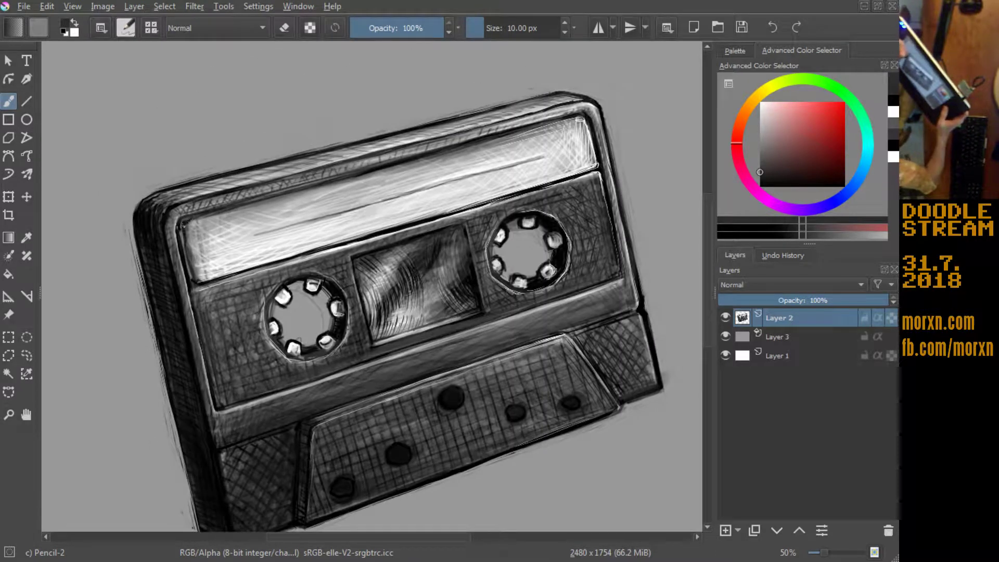
{"action": "left_click", "coordinate": [63, 32]}
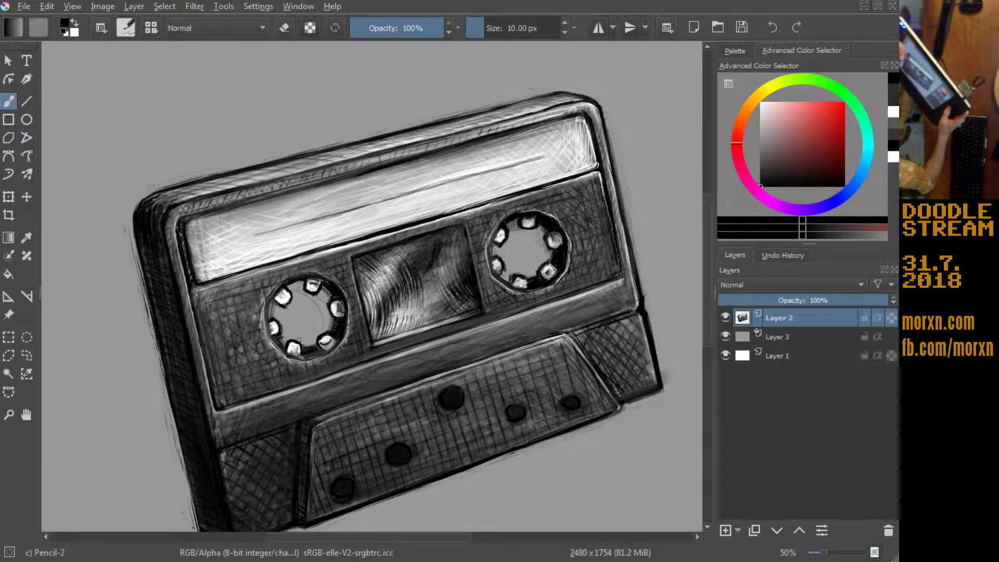
{"action": "left_click_drag", "start_coordinate": [125, 163], "coordinate": [222, 404]}
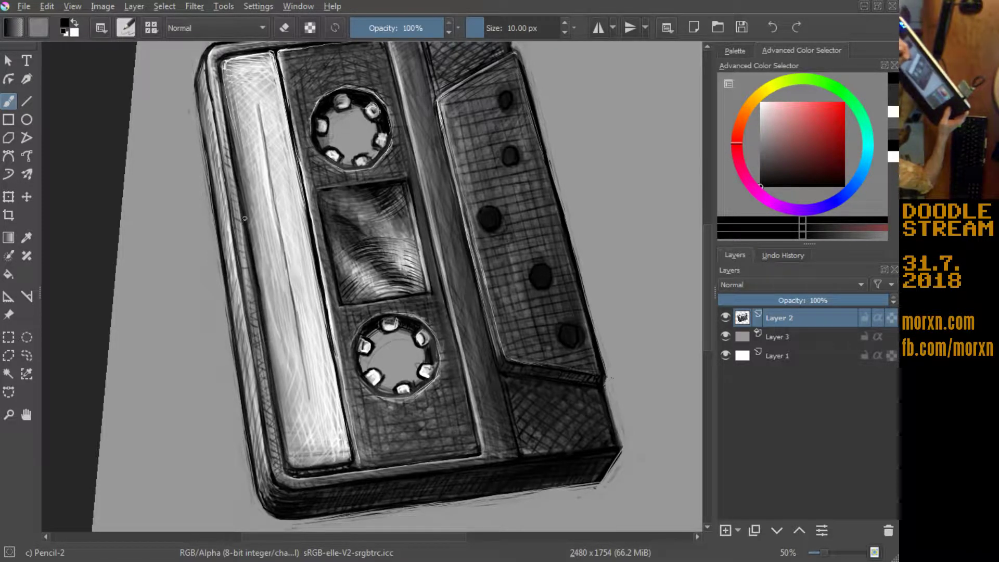
{"action": "left_click_drag", "start_coordinate": [229, 119], "coordinate": [221, 68]}
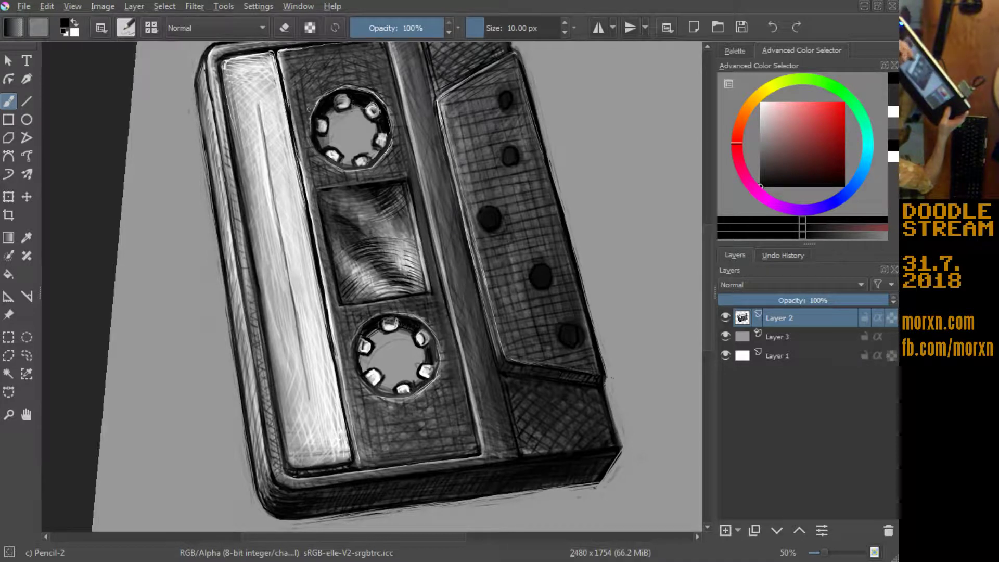
{"action": "left_click", "coordinate": [485, 28]}
{"action": "left_click_drag", "start_coordinate": [484, 28], "coordinate": [482, 30]}
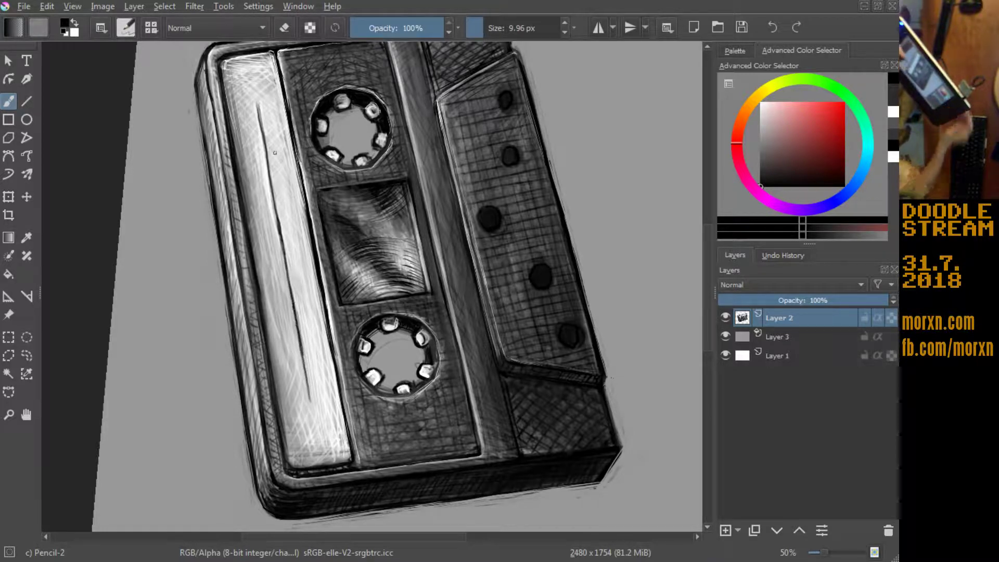
Step: In white, lighten a dark line and brighten the label's left end and edge
{"action": "key", "text": "x"}
{"action": "left_click_drag", "start_coordinate": [279, 218], "coordinate": [284, 253]}
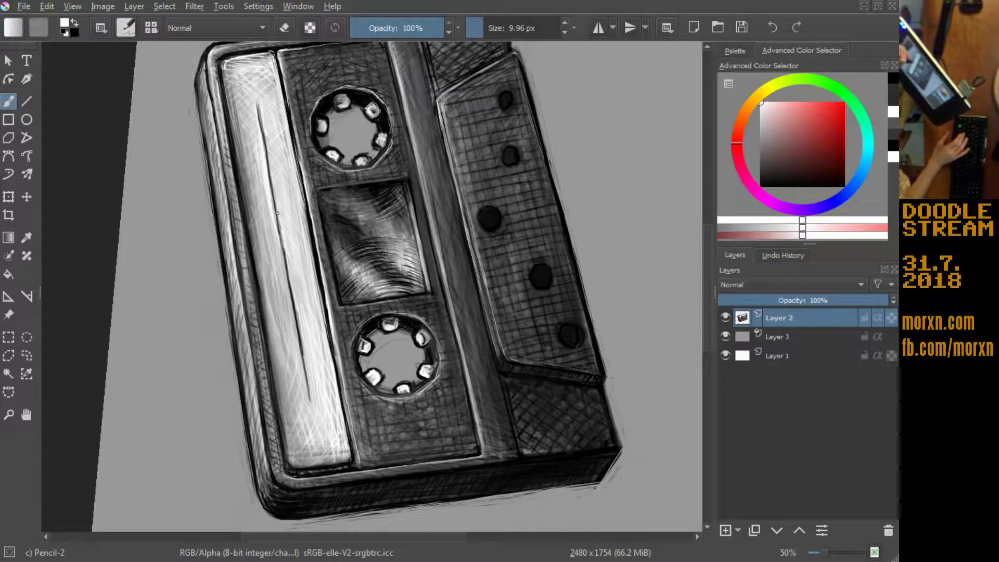
{"action": "left_click_drag", "start_coordinate": [307, 363], "coordinate": [309, 379]}
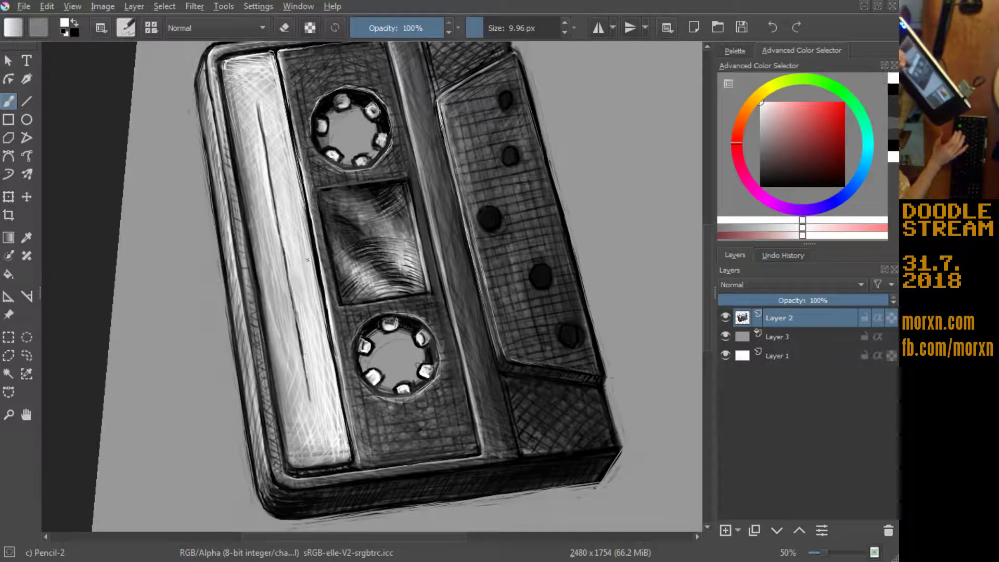
{"action": "left_click_drag", "start_coordinate": [306, 253], "coordinate": [308, 274]}
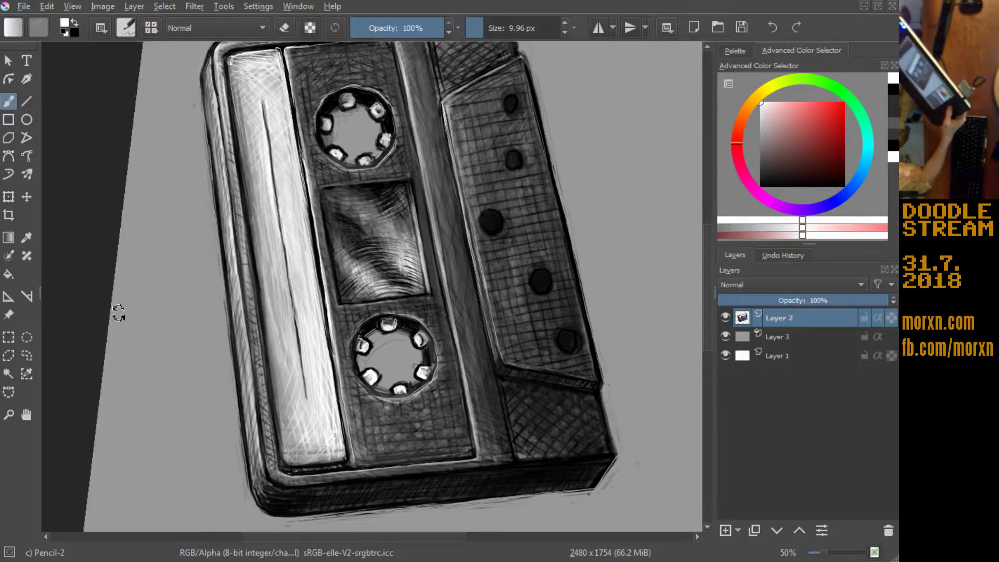
{"action": "left_click_drag", "start_coordinate": [116, 312], "coordinate": [285, 94]}
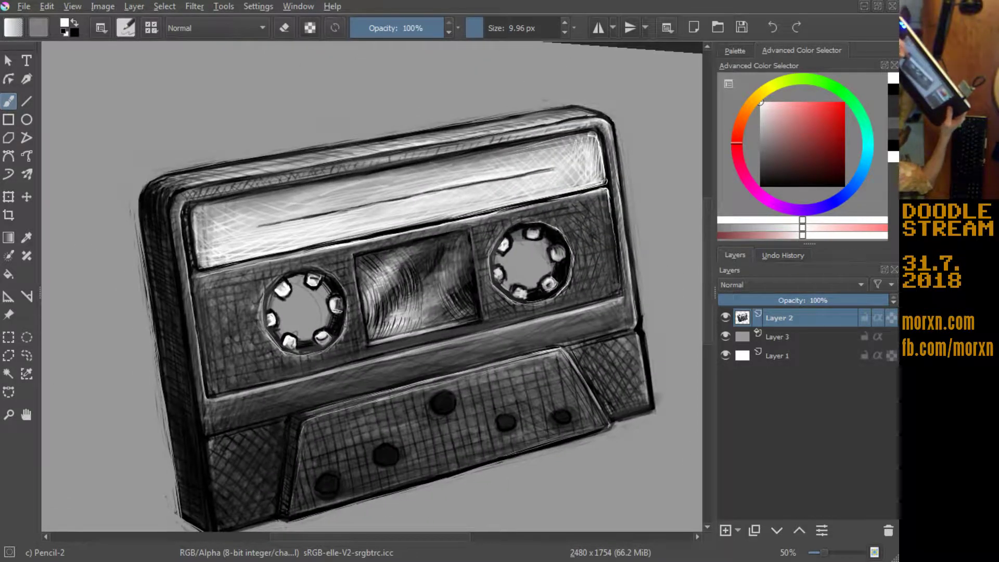
{"action": "mouse_move", "coordinate": [197, 263]}
{"action": "left_mouse_down"}
{"action": "mouse_move", "coordinate": [207, 207]}
{"action": "mouse_move", "coordinate": [215, 262]}
{"action": "mouse_move", "coordinate": [227, 205]}
{"action": "mouse_move", "coordinate": [206, 229]}
{"action": "mouse_move", "coordinate": [199, 223]}
{"action": "mouse_move", "coordinate": [201, 255]}
{"action": "left_mouse_up"}
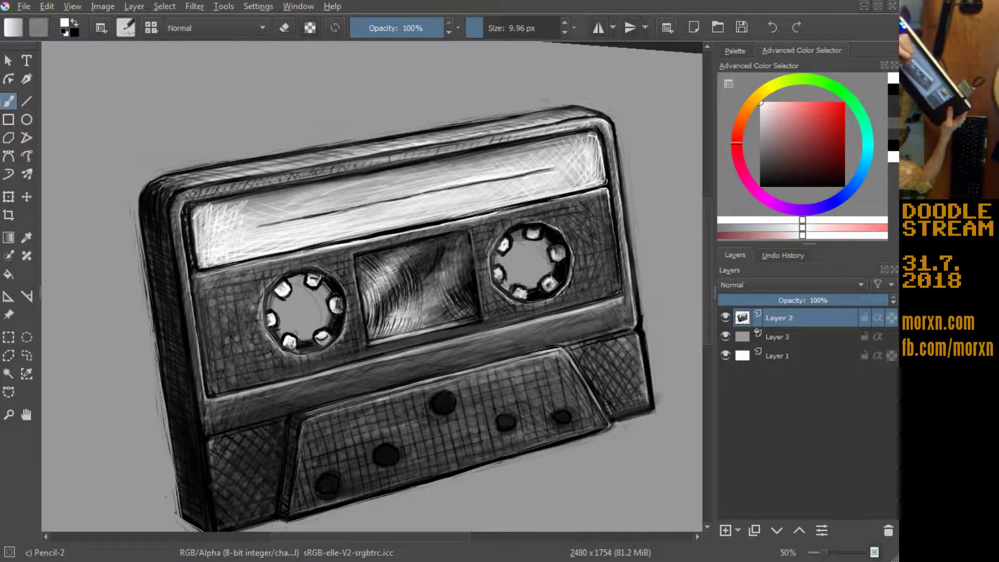
{"action": "left_click_drag", "start_coordinate": [193, 216], "coordinate": [197, 266]}
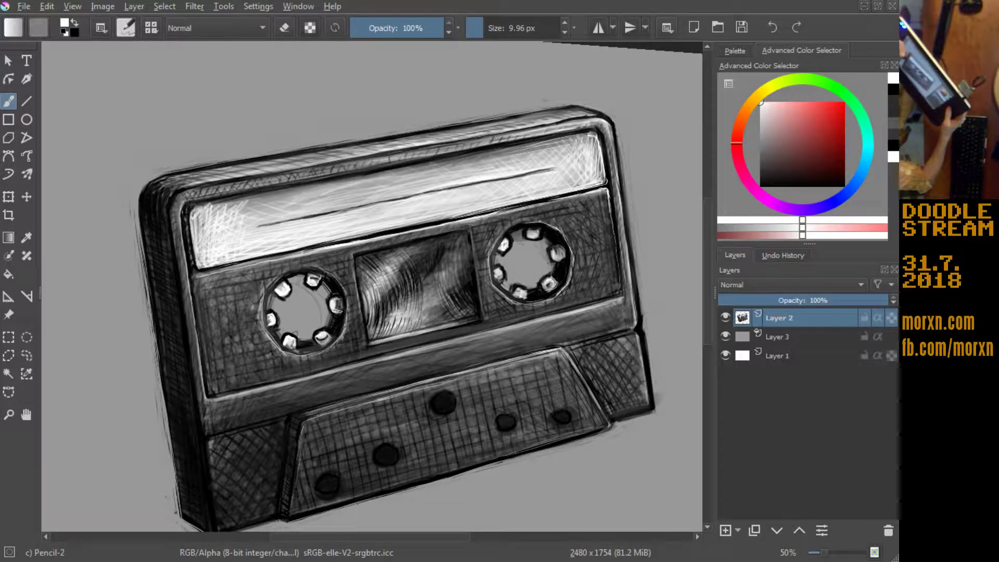
Step: Hatch light white strokes up the label toward its top
{"action": "left_click_drag", "start_coordinate": [167, 102], "coordinate": [310, 333]}
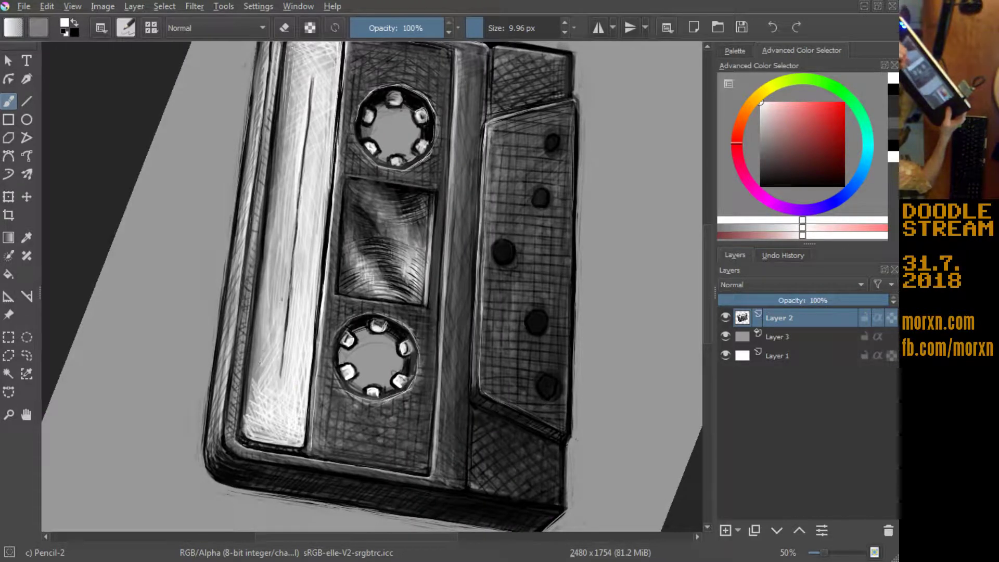
{"action": "left_click_drag", "start_coordinate": [276, 317], "coordinate": [274, 326]}
{"action": "left_click_drag", "start_coordinate": [288, 268], "coordinate": [273, 294]}
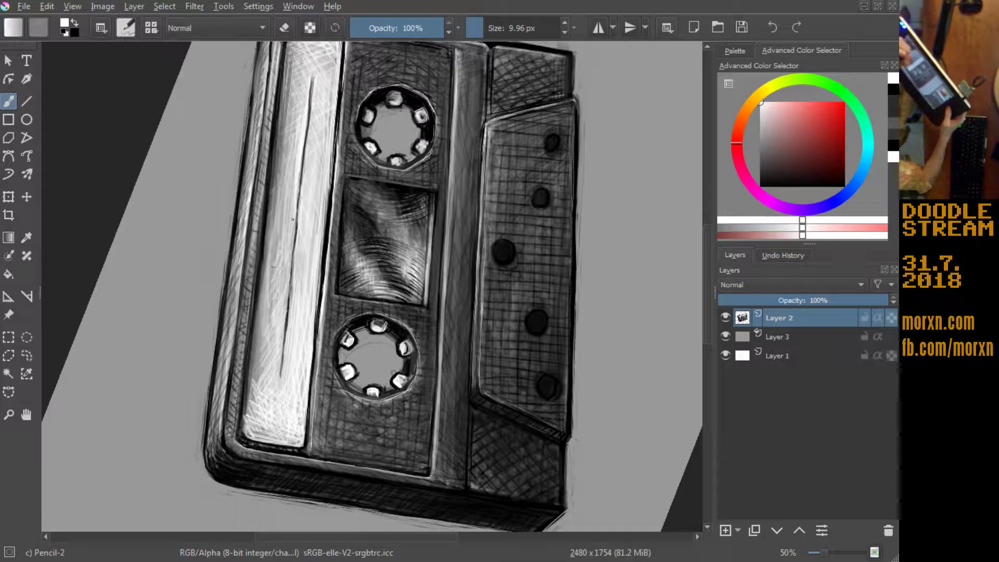
{"action": "left_click_drag", "start_coordinate": [285, 209], "coordinate": [275, 250]}
{"action": "left_click_drag", "start_coordinate": [260, 353], "coordinate": [285, 197]}
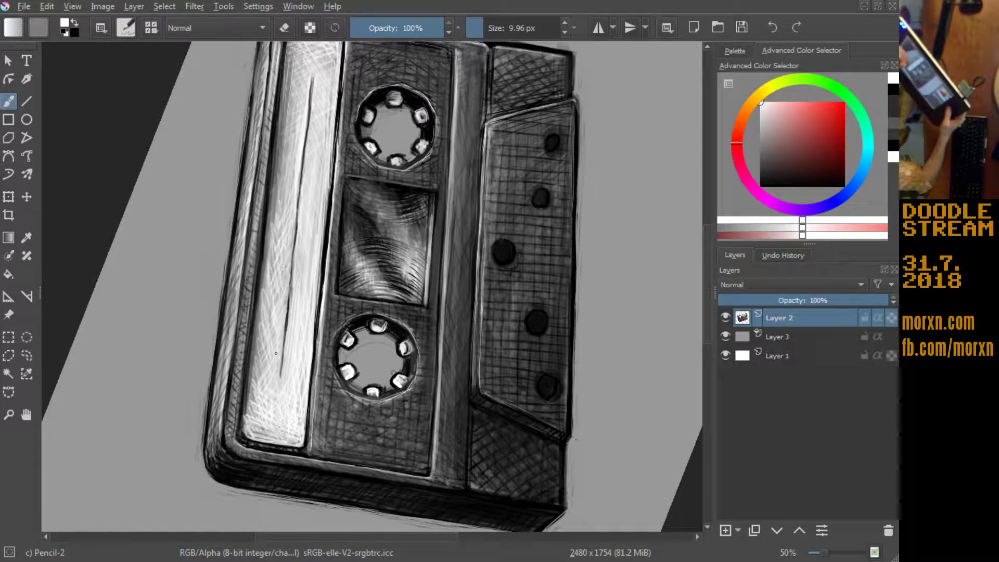
{"action": "left_click_drag", "start_coordinate": [271, 326], "coordinate": [276, 252]}
{"action": "left_click_drag", "start_coordinate": [281, 217], "coordinate": [287, 146]}
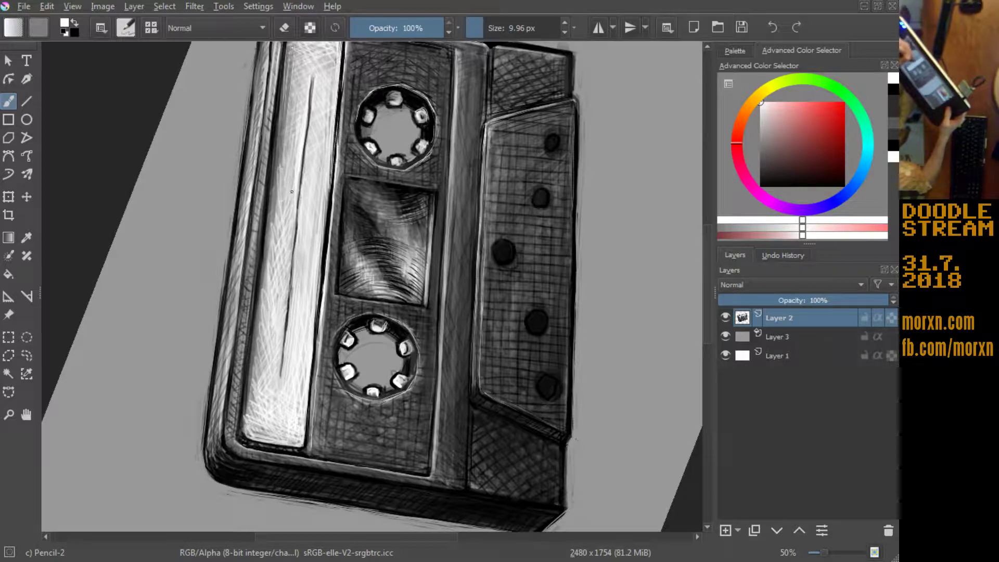
{"action": "mouse_move", "coordinate": [289, 187]}
{"action": "left_mouse_down"}
{"action": "mouse_move", "coordinate": [297, 94]}
{"action": "mouse_move", "coordinate": [283, 165]}
{"action": "left_mouse_up"}
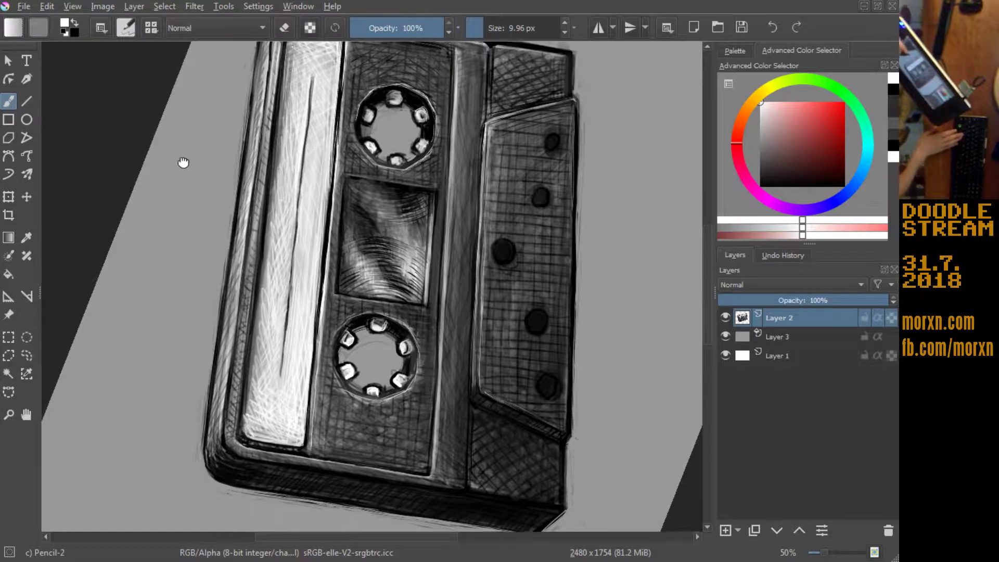
Step: Add two more light strokes on the label and turn the cassette near-horizontal
{"action": "scroll", "coordinate": [183, 160], "scroll_direction": "up", "scroll_amount": 5}
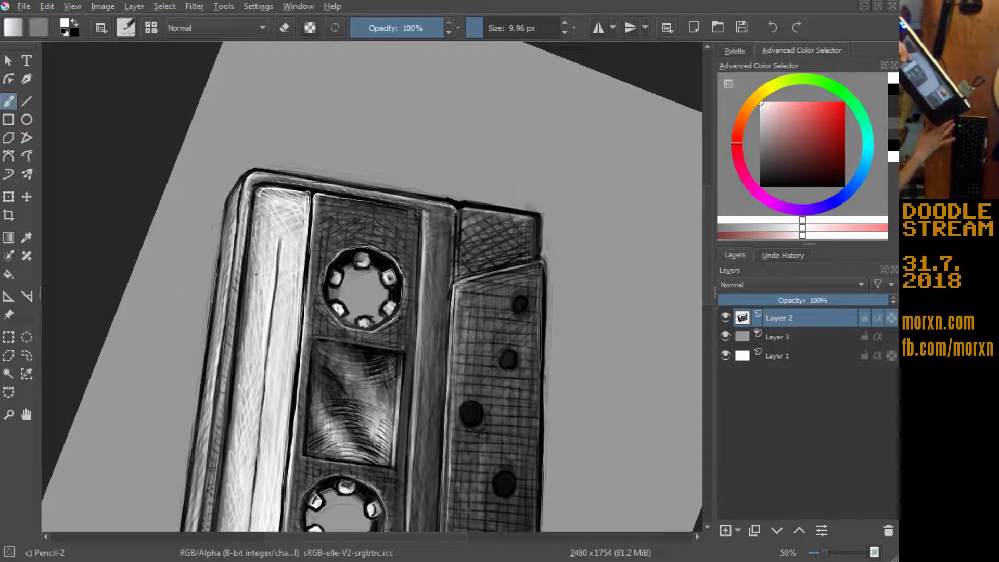
{"action": "left_click_drag", "start_coordinate": [256, 274], "coordinate": [251, 300]}
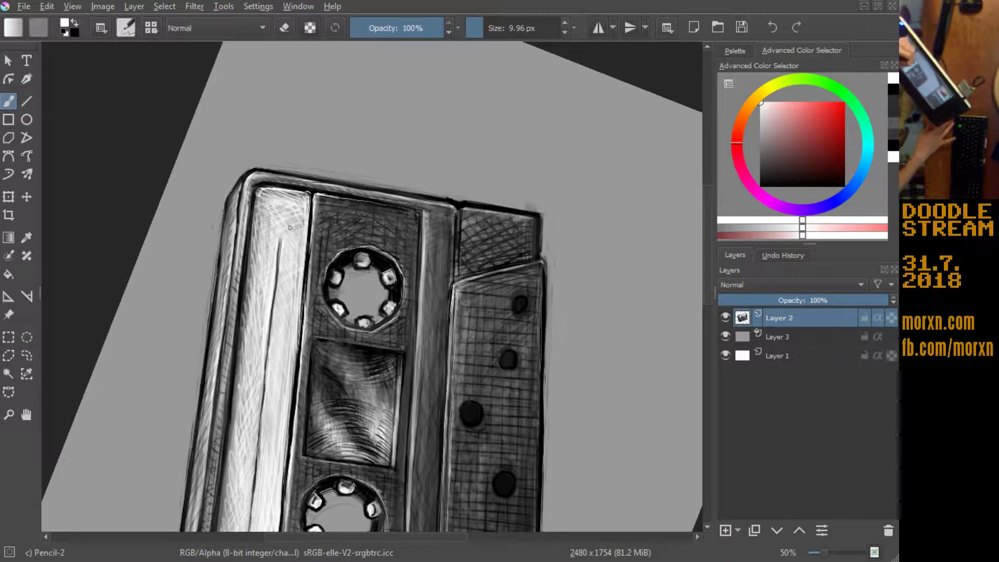
{"action": "left_click_drag", "start_coordinate": [304, 214], "coordinate": [286, 232]}
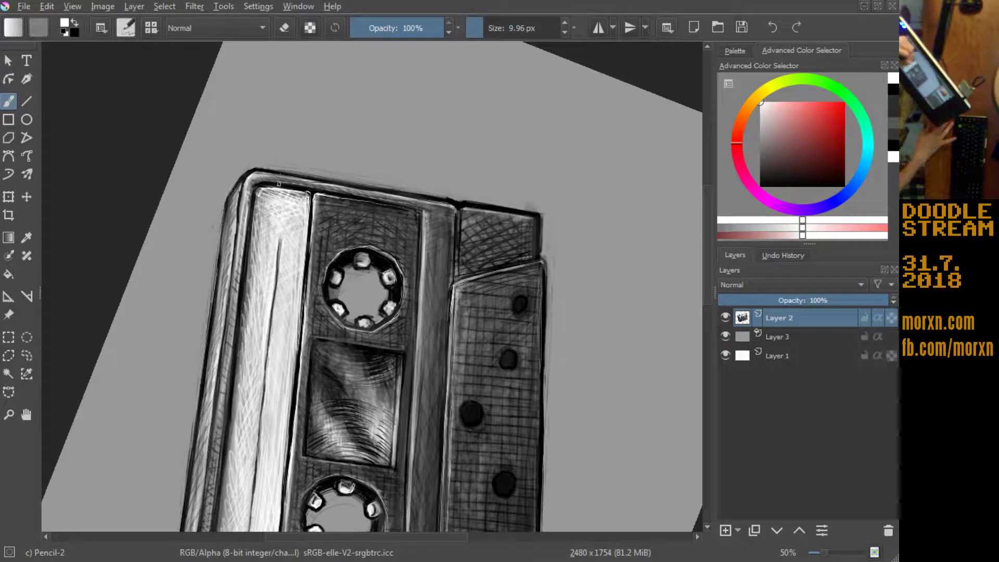
{"action": "left_click_drag", "start_coordinate": [209, 119], "coordinate": [214, 126]}
{"action": "mouse_move", "coordinate": [371, 134]}
{"action": "left_mouse_down"}
{"action": "mouse_move", "coordinate": [446, 366]}
{"action": "mouse_move", "coordinate": [272, 54]}
{"action": "left_mouse_up"}
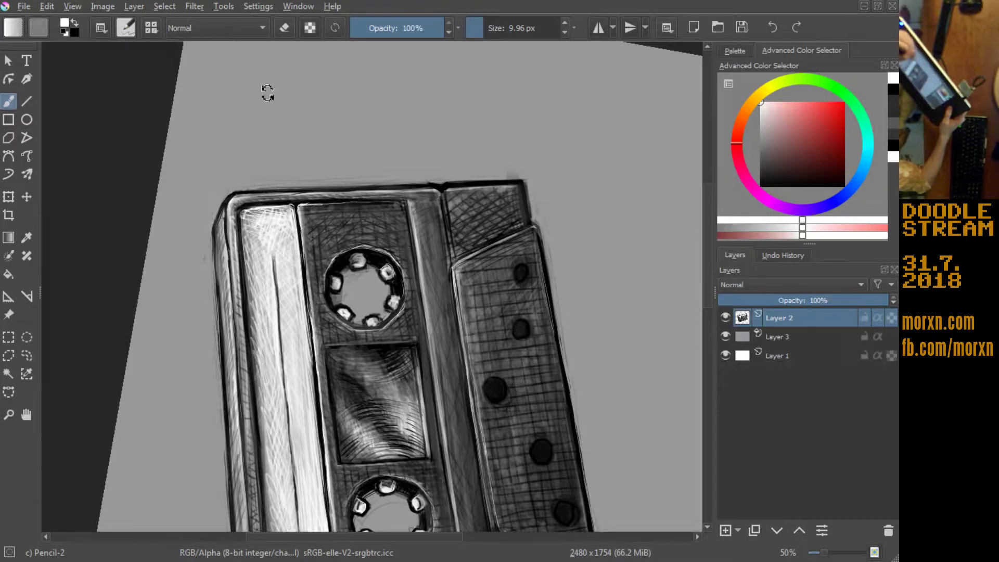
{"action": "mouse_move", "coordinate": [267, 94]}
{"action": "left_mouse_down"}
{"action": "mouse_move", "coordinate": [138, 286]}
{"action": "mouse_move", "coordinate": [174, 397]}
{"action": "mouse_move", "coordinate": [189, 254]}
{"action": "left_mouse_up"}
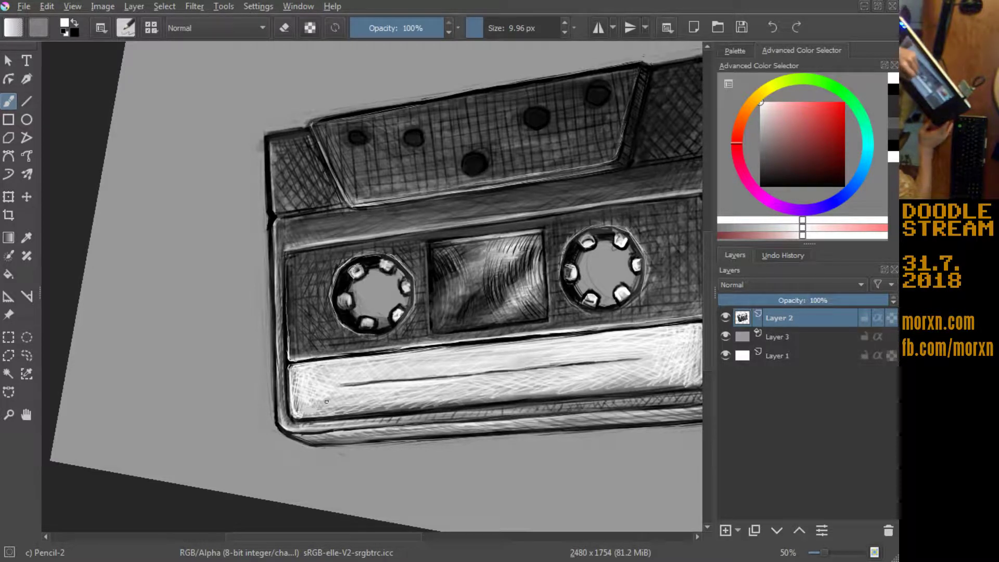
Step: In black, darken the tape's lower-left edge with short pencil strokes and a small mark
{"action": "key", "text": "x"}
{"action": "left_click_drag", "start_coordinate": [295, 419], "coordinate": [348, 411]}
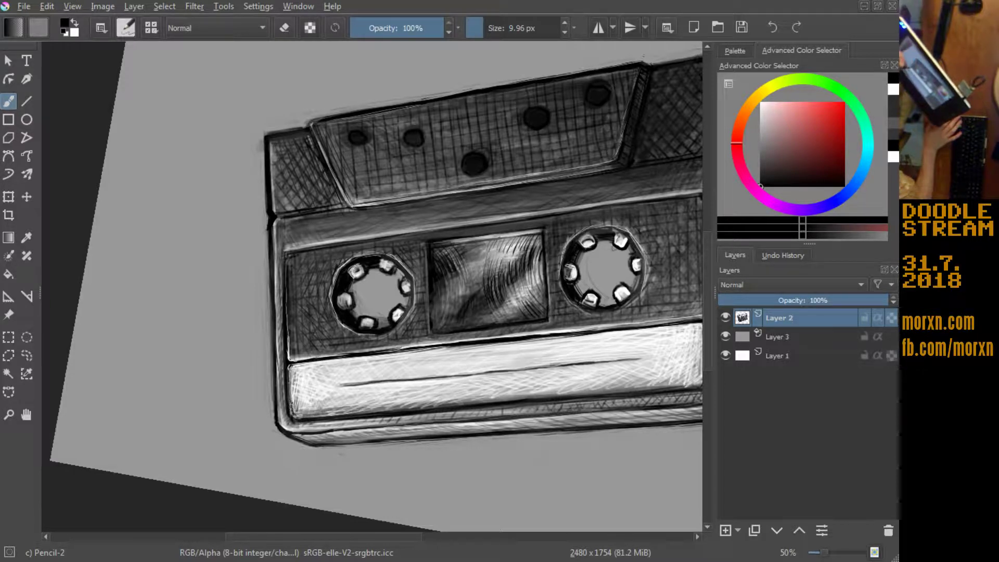
{"action": "left_click_drag", "start_coordinate": [289, 363], "coordinate": [294, 417]}
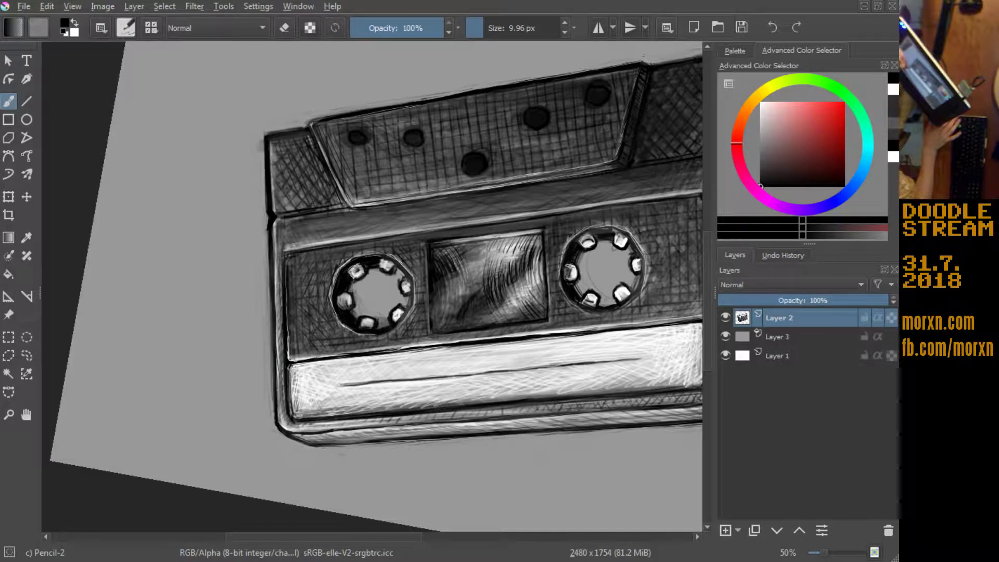
{"action": "left_click_drag", "start_coordinate": [279, 284], "coordinate": [279, 295]}
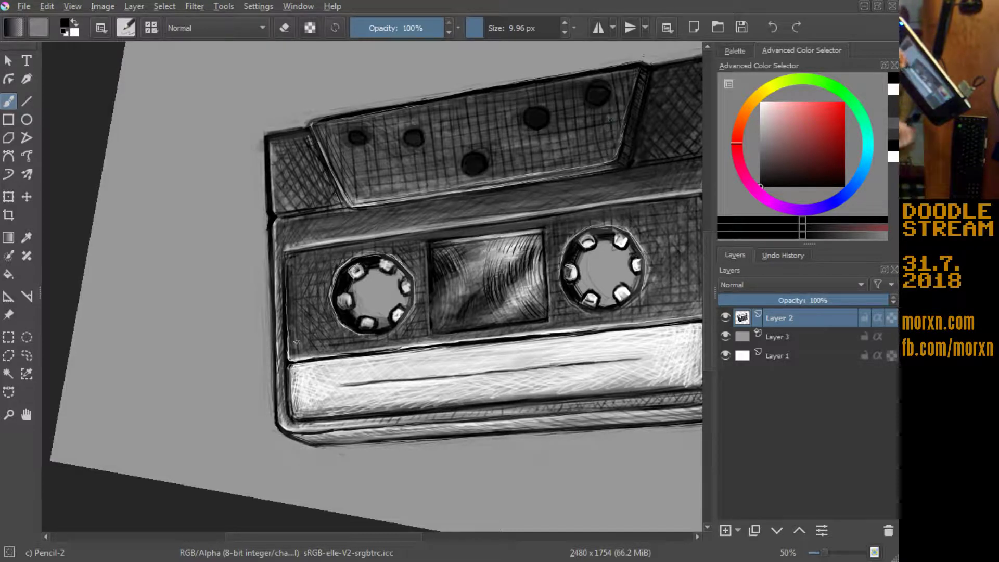
{"action": "mouse_move", "coordinate": [194, 133]}
{"action": "left_mouse_down"}
{"action": "mouse_move", "coordinate": [178, 383]}
{"action": "mouse_move", "coordinate": [366, 364]}
{"action": "mouse_move", "coordinate": [423, 341]}
{"action": "left_mouse_up"}
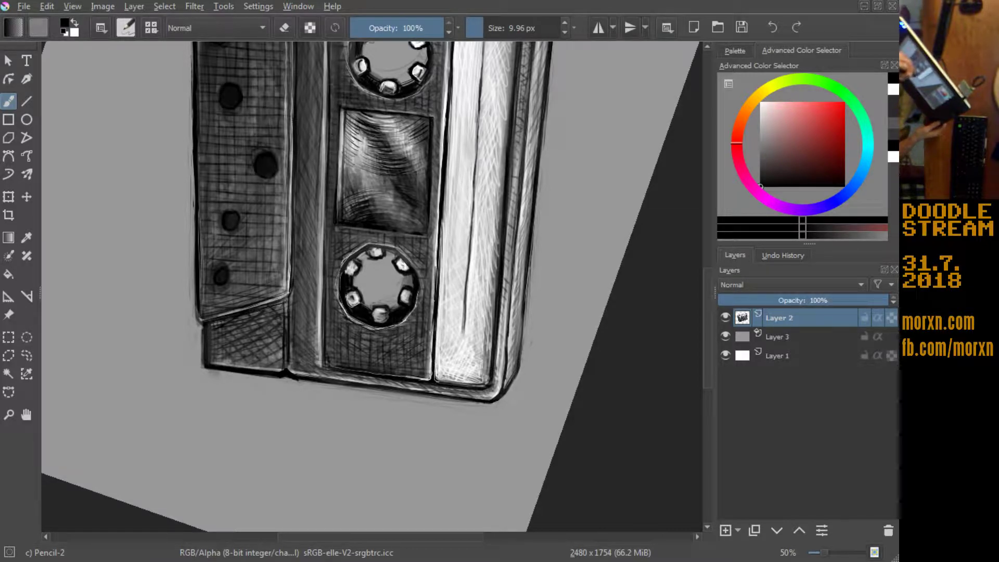
Step: Add white pencil highlights along the label strip's left, lower-left and right edges
{"action": "left_click_drag", "start_coordinate": [419, 286], "coordinate": [325, 368]}
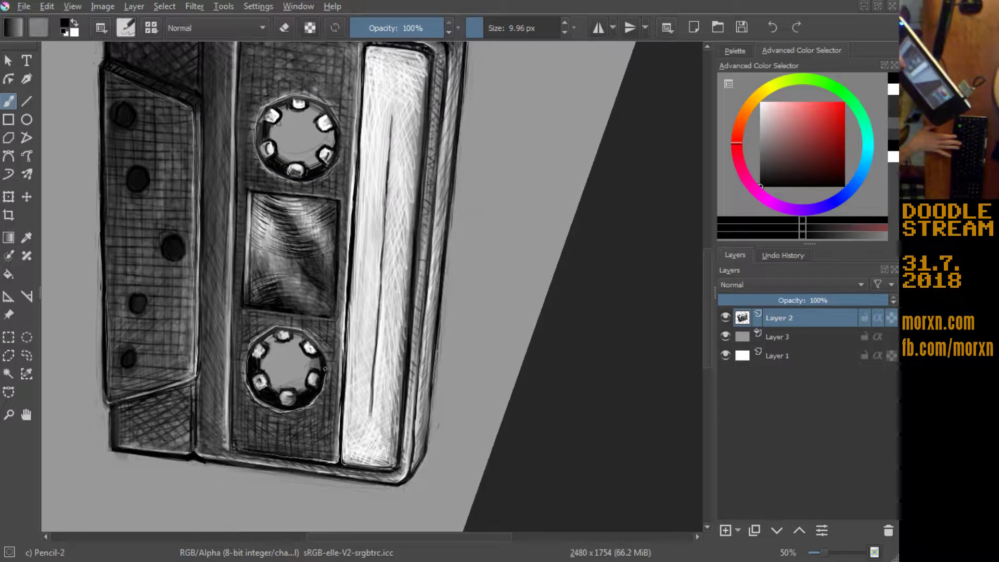
{"action": "key", "text": "x"}
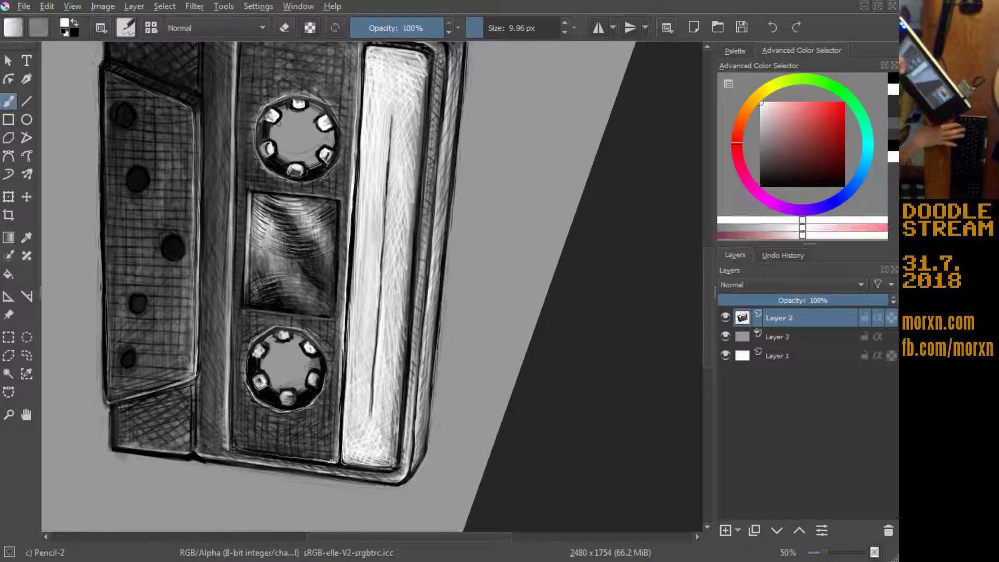
{"action": "left_click_drag", "start_coordinate": [338, 414], "coordinate": [337, 455]}
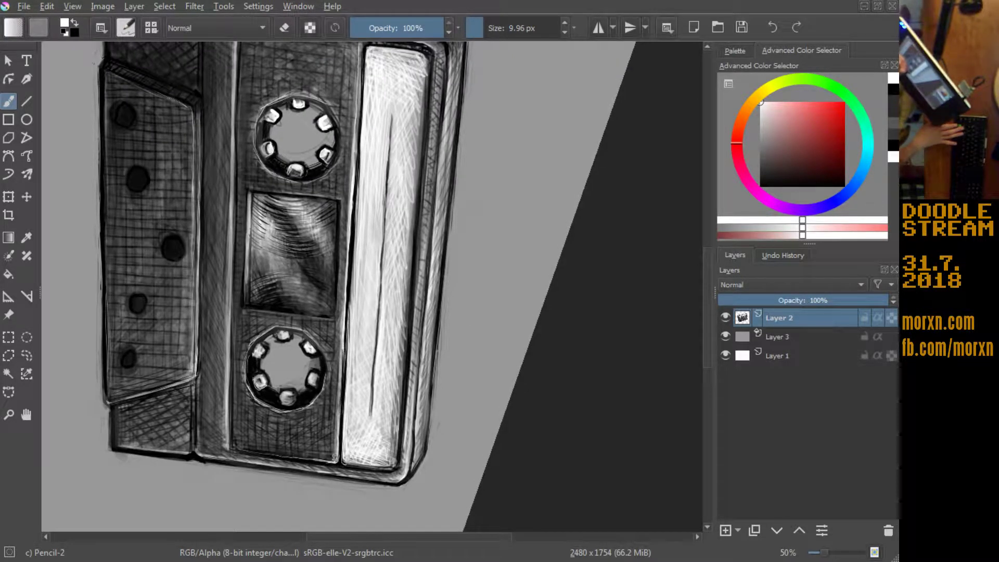
{"action": "left_click_drag", "start_coordinate": [341, 411], "coordinate": [348, 281]}
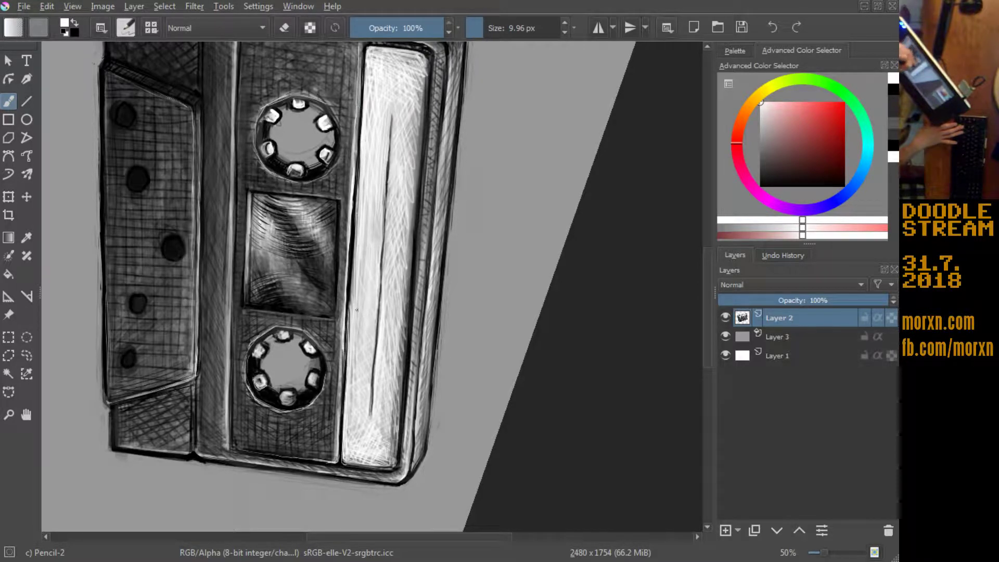
{"action": "left_click_drag", "start_coordinate": [350, 297], "coordinate": [349, 262]}
{"action": "left_click_drag", "start_coordinate": [346, 317], "coordinate": [351, 219]}
{"action": "left_click_drag", "start_coordinate": [353, 276], "coordinate": [355, 227]}
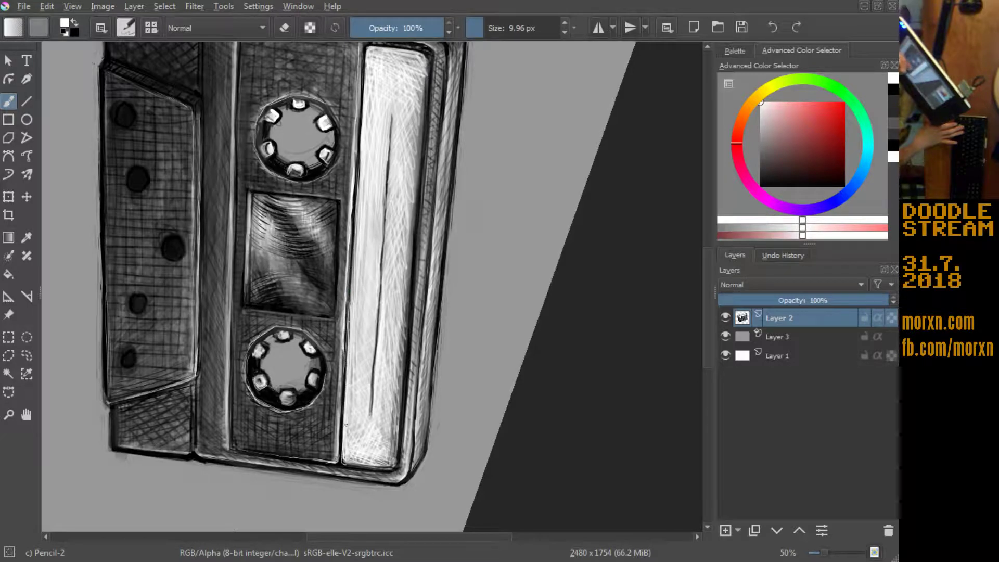
{"action": "left_click_drag", "start_coordinate": [352, 401], "coordinate": [346, 451]}
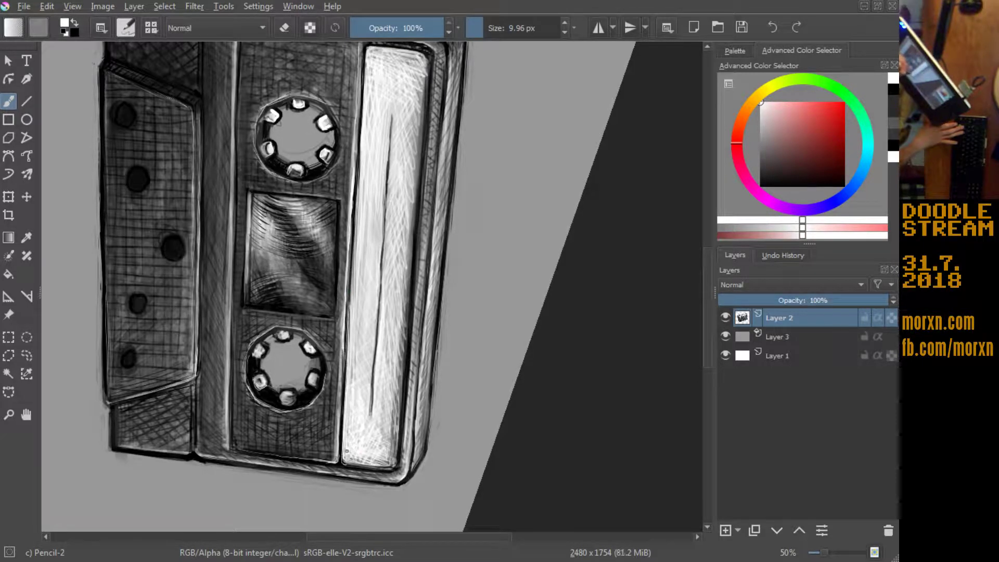
{"action": "left_click_drag", "start_coordinate": [392, 408], "coordinate": [396, 454]}
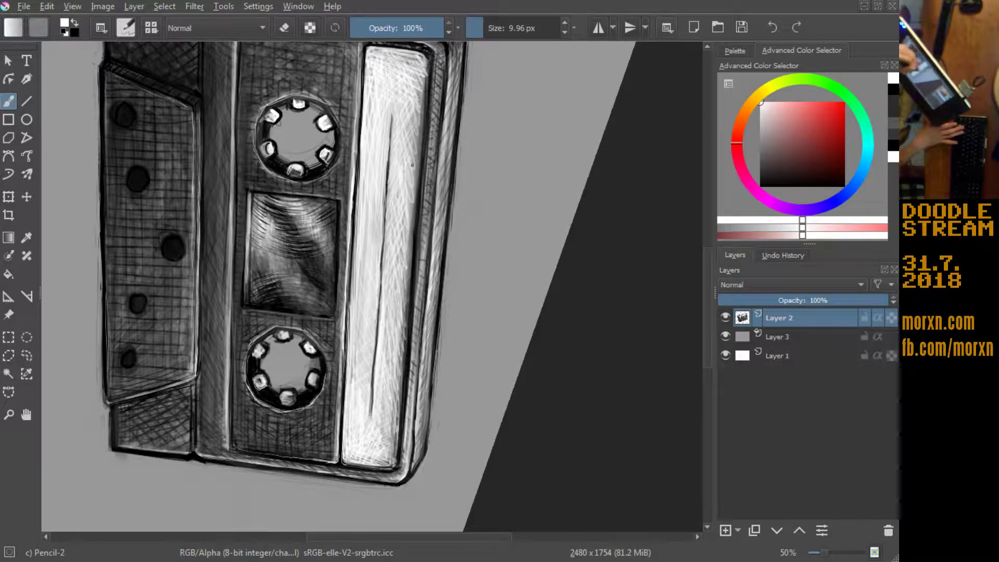
{"action": "left_click_drag", "start_coordinate": [418, 109], "coordinate": [409, 221]}
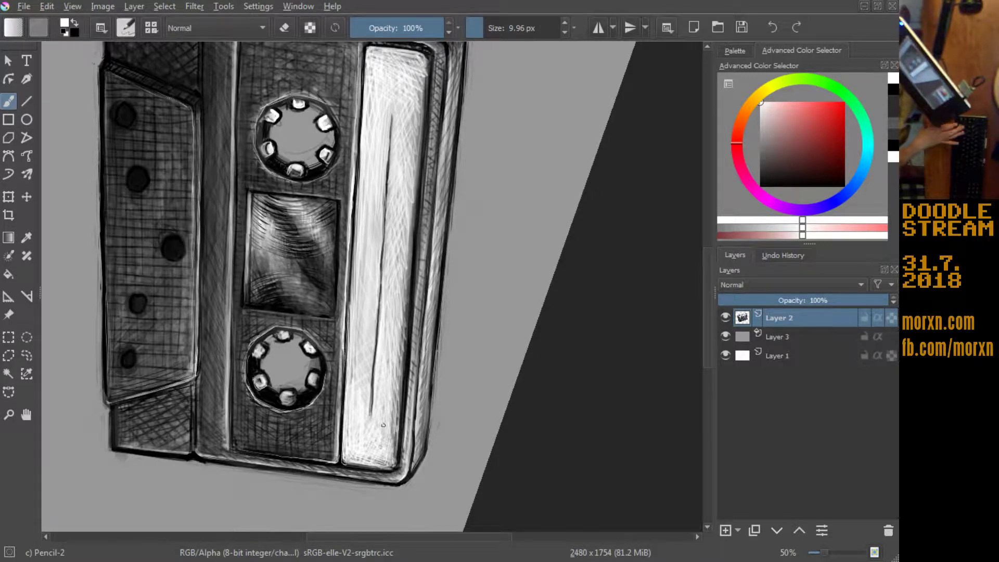
{"action": "mouse_move", "coordinate": [380, 448]}
{"action": "left_mouse_down"}
{"action": "mouse_move", "coordinate": [240, 464]}
{"action": "mouse_move", "coordinate": [129, 317]}
{"action": "left_mouse_up"}
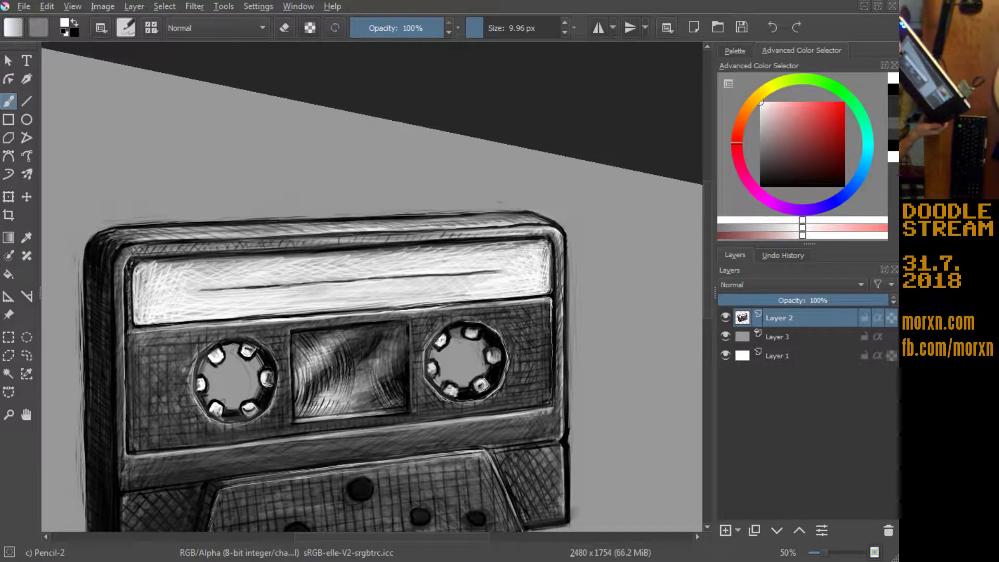
Step: Stroke white highlights on the tape window's left and right edges, then straighten the canvas rotation
{"action": "mouse_move", "coordinate": [156, 130]}
{"action": "left_mouse_down"}
{"action": "mouse_move", "coordinate": [135, 405]}
{"action": "mouse_move", "coordinate": [187, 467]}
{"action": "left_mouse_up"}
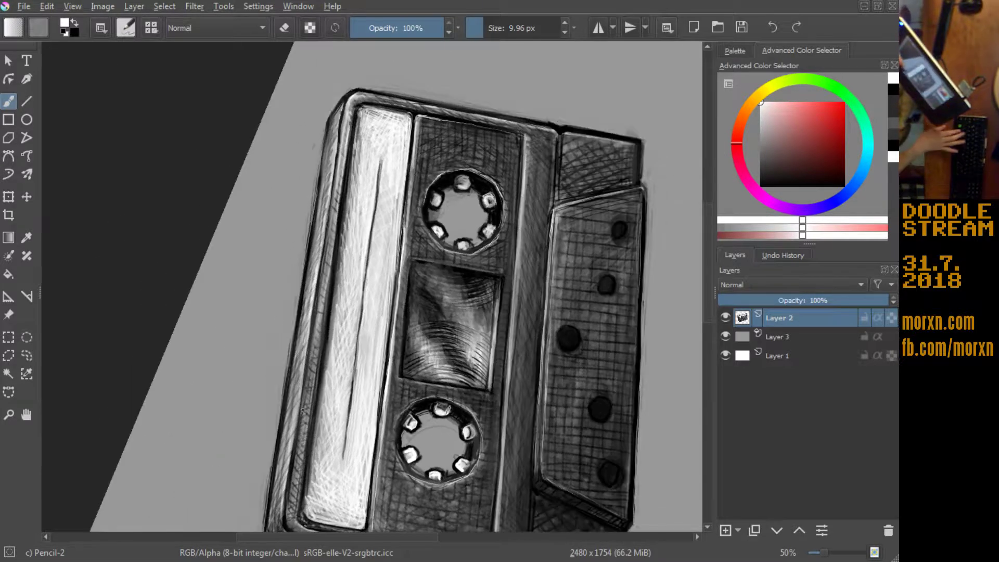
{"action": "key", "text": "x"}
{"action": "left_click", "coordinate": [301, 520]}
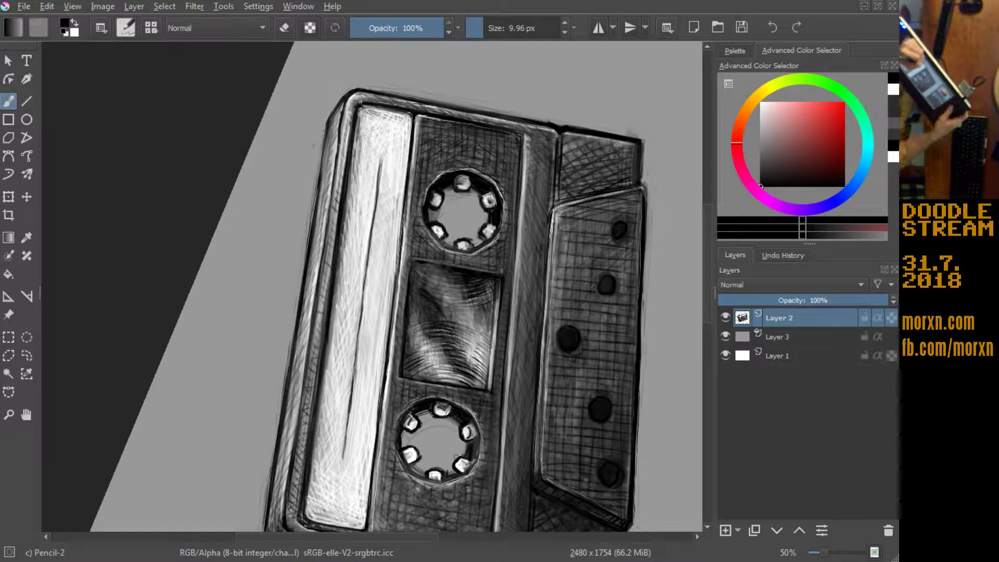
{"action": "left_click_drag", "start_coordinate": [179, 174], "coordinate": [197, 412]}
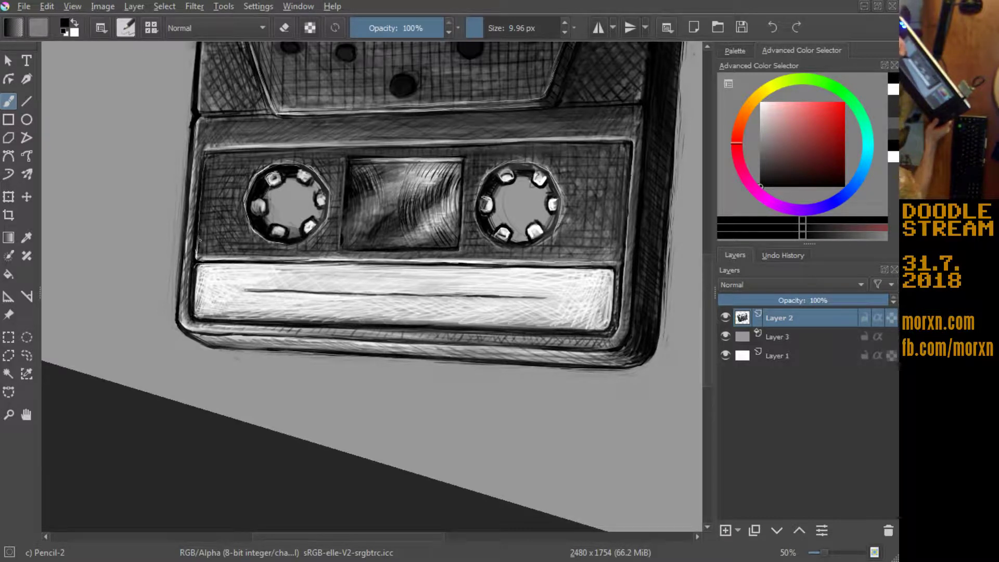
{"action": "key", "text": "x"}
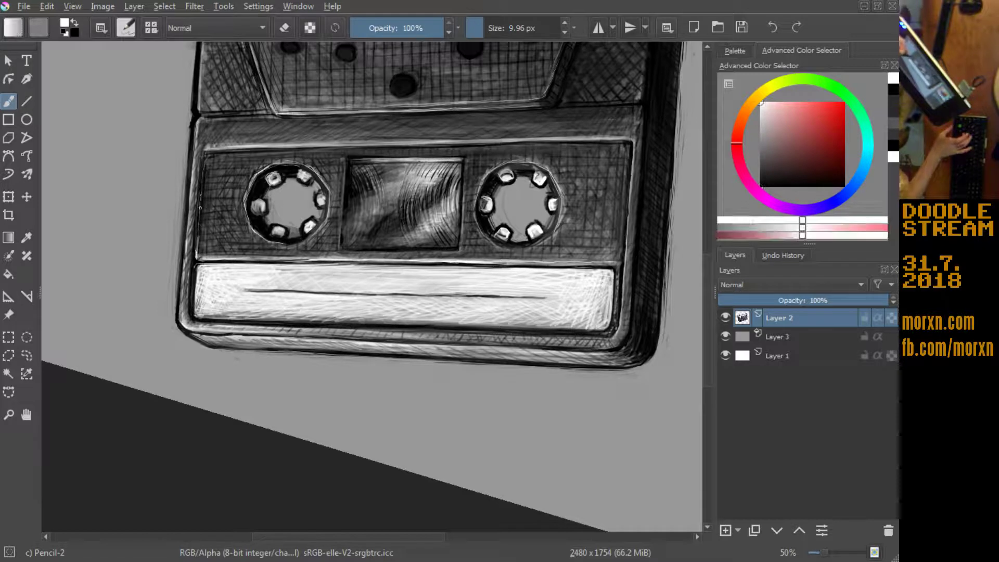
{"action": "left_click_drag", "start_coordinate": [200, 247], "coordinate": [202, 180]}
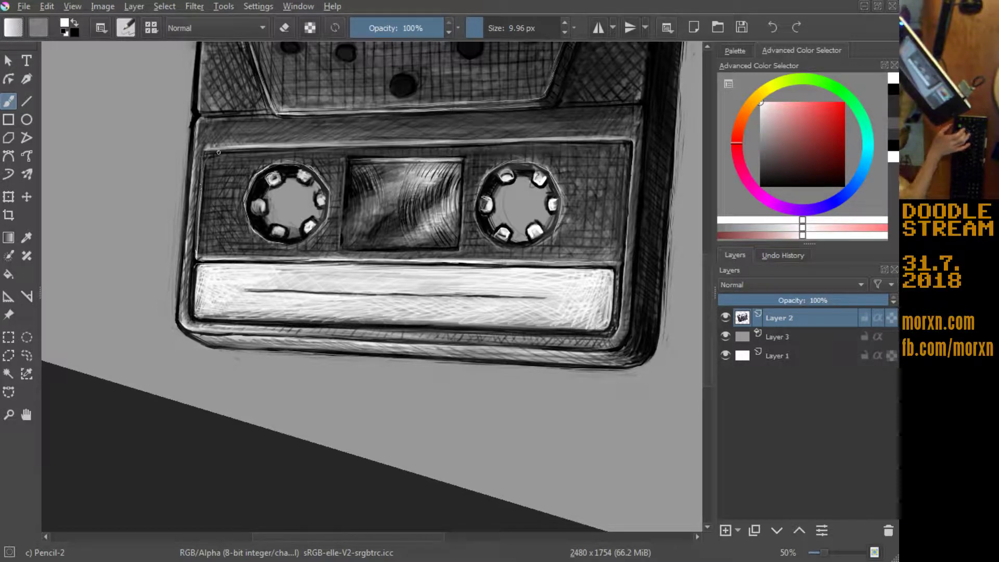
{"action": "left_click_drag", "start_coordinate": [619, 256], "coordinate": [620, 226]}
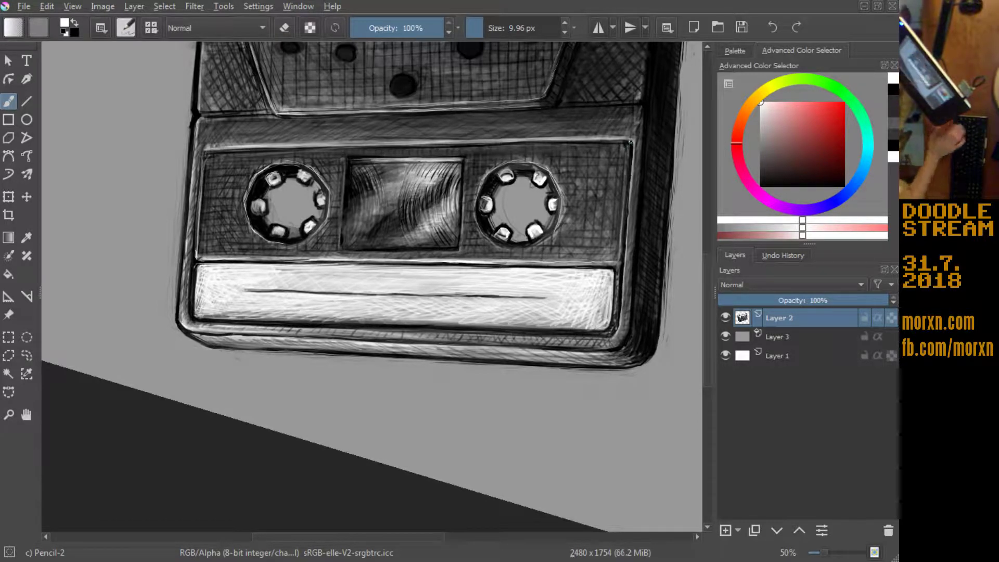
{"action": "key", "text": "5"}
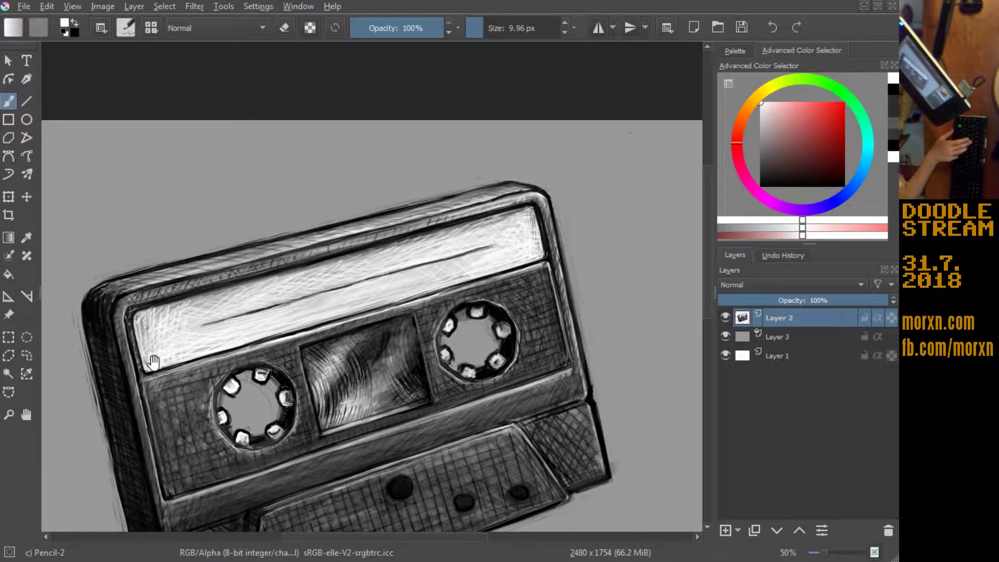
{"action": "left_click_drag", "start_coordinate": [209, 415], "coordinate": [117, 254]}
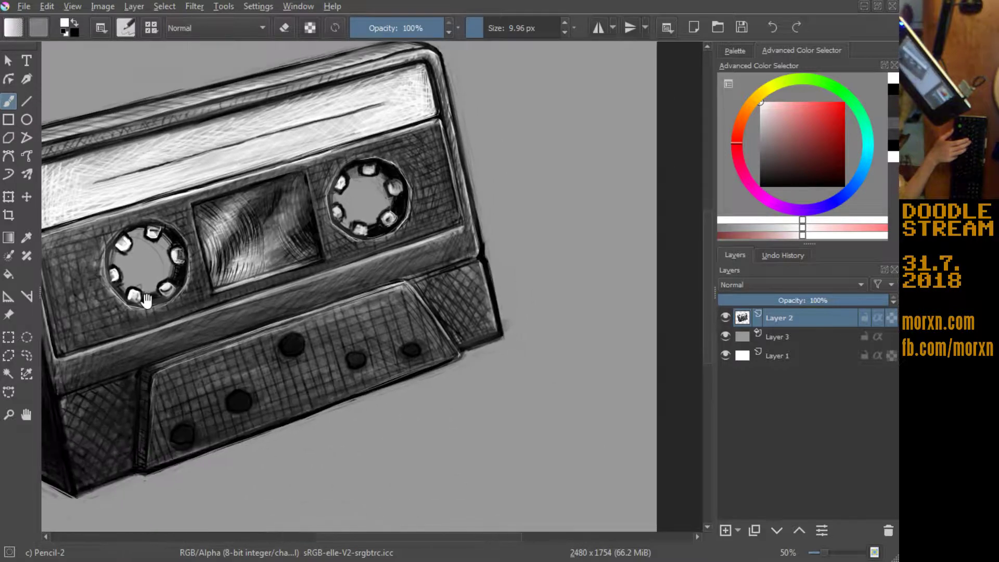
Step: Test the 10px Ink Brush with an undone dab, then settle on the Basic-5 Size Opacity preset
{"action": "left_click", "coordinate": [152, 29]}
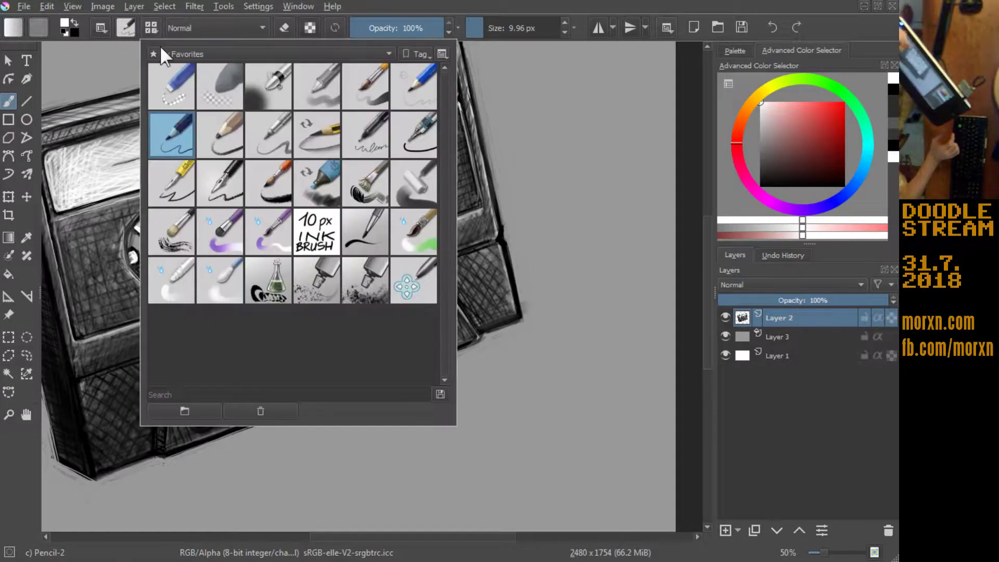
{"action": "left_click", "coordinate": [307, 218]}
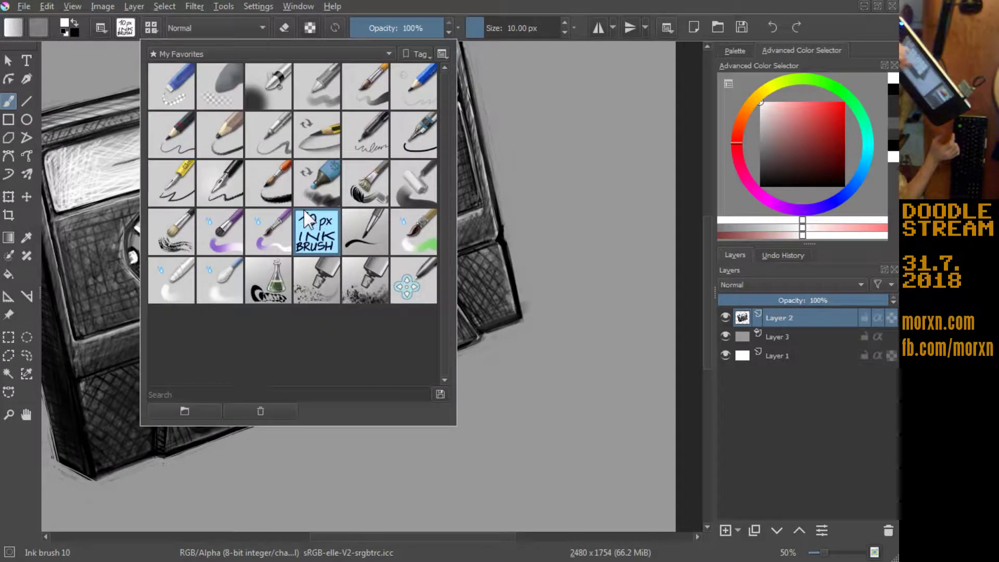
{"action": "left_click", "coordinate": [697, 83]}
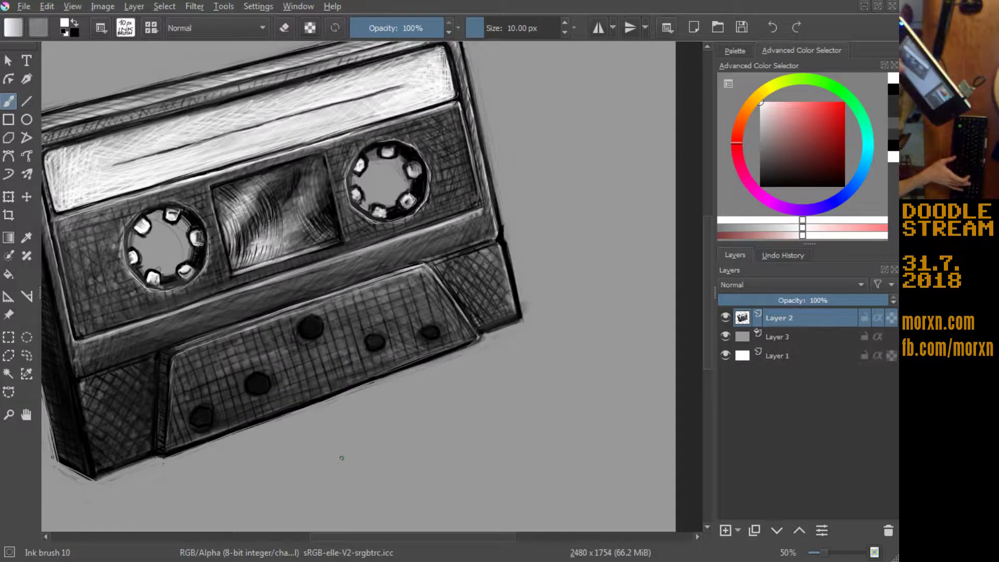
{"action": "key", "text": "plus"}
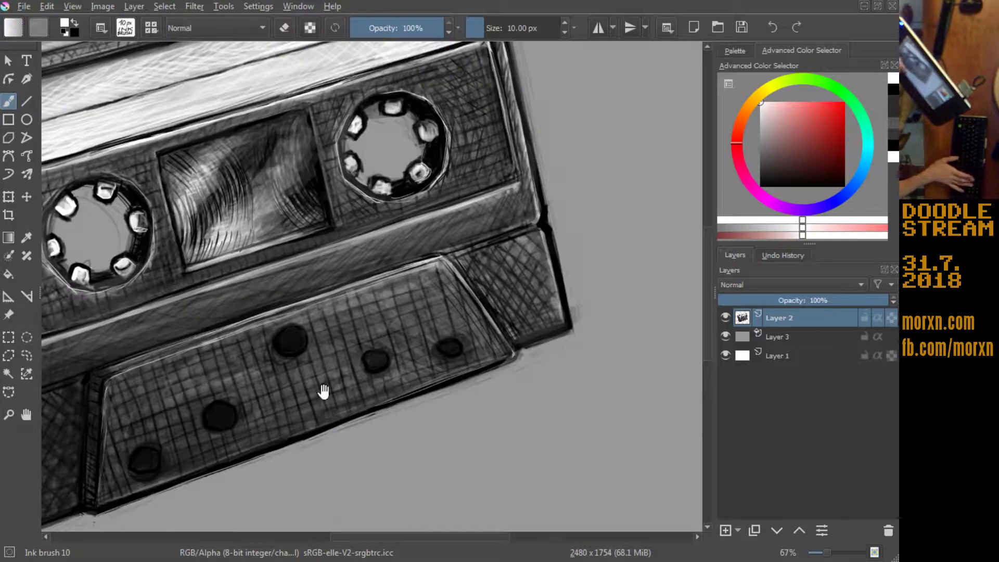
{"action": "left_click_drag", "start_coordinate": [216, 312], "coordinate": [295, 267]}
{"action": "left_click_drag", "start_coordinate": [353, 295], "coordinate": [365, 300]}
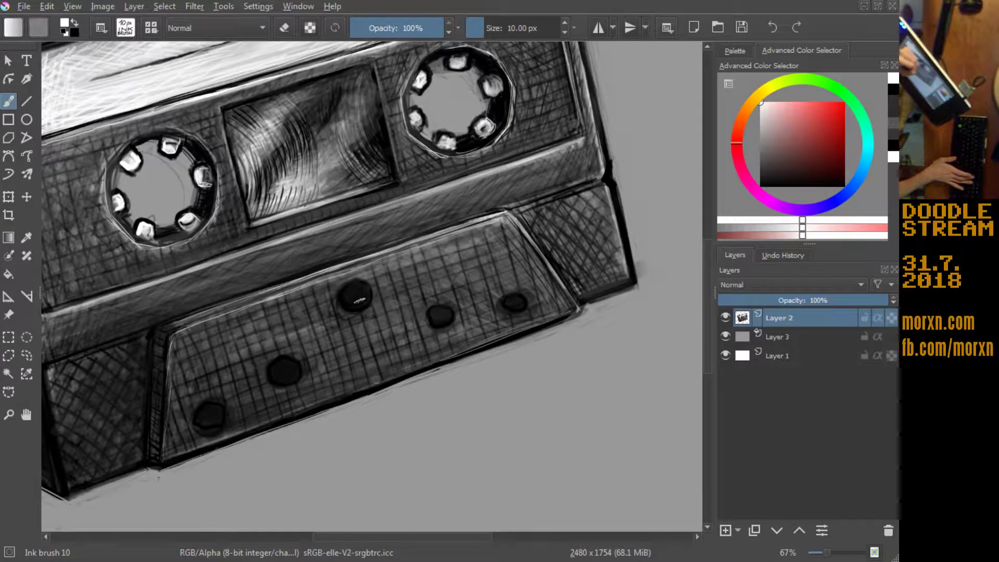
{"action": "key", "text": "ctrl+z"}
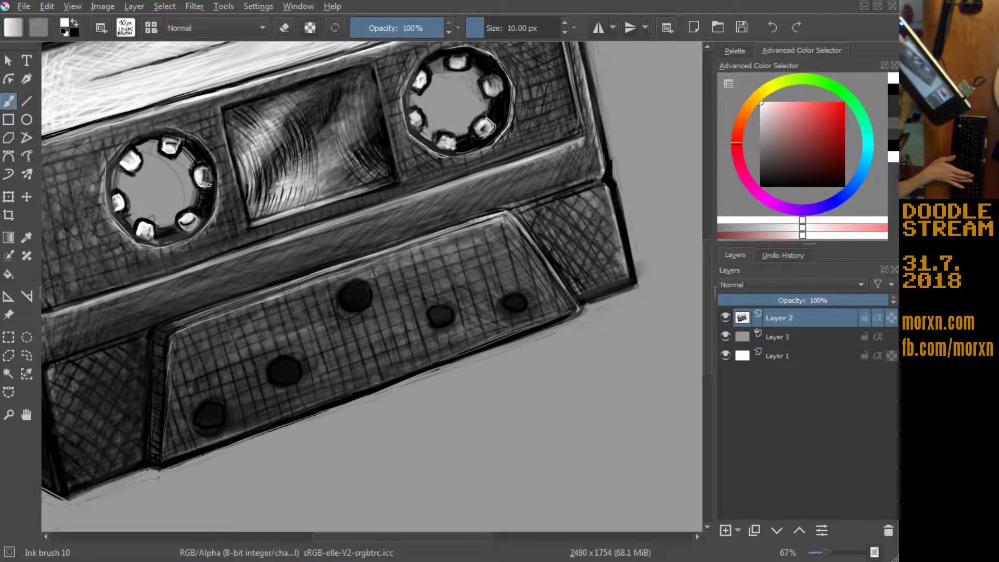
{"action": "left_click", "coordinate": [125, 28]}
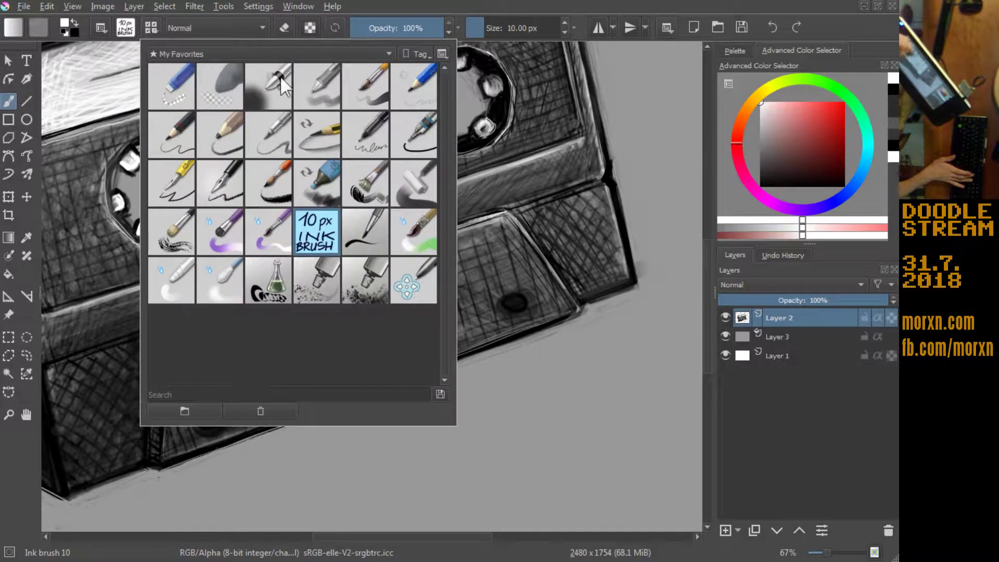
{"action": "left_click", "coordinate": [365, 96]}
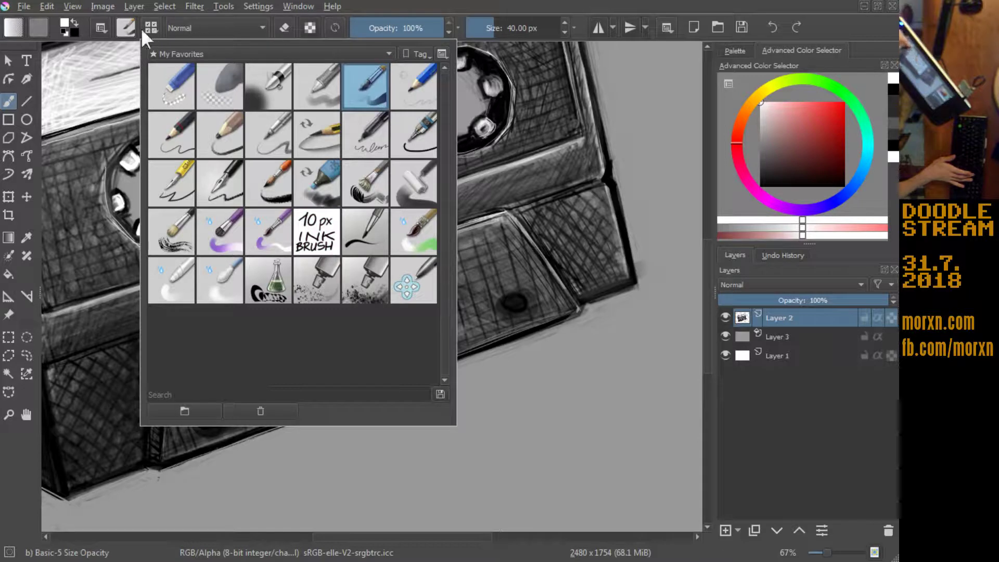
{"action": "left_click", "coordinate": [84, 23]}
Step: Shrink the brush to 11.20 px and paint white crescents on the five dark holes' rims
{"action": "left_click_drag", "start_coordinate": [465, 49], "coordinate": [424, 43]}
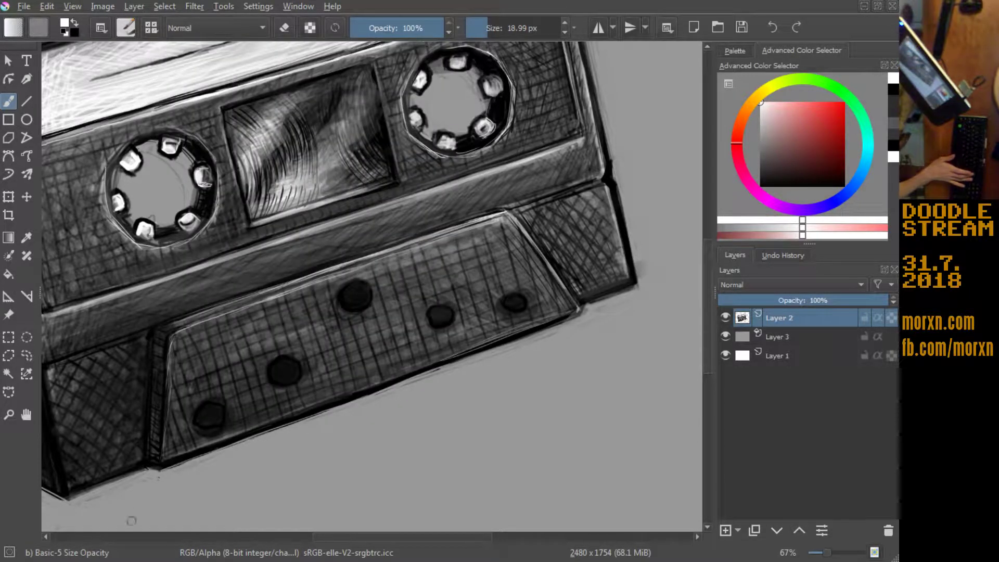
{"action": "left_click_drag", "start_coordinate": [129, 347], "coordinate": [165, 363]}
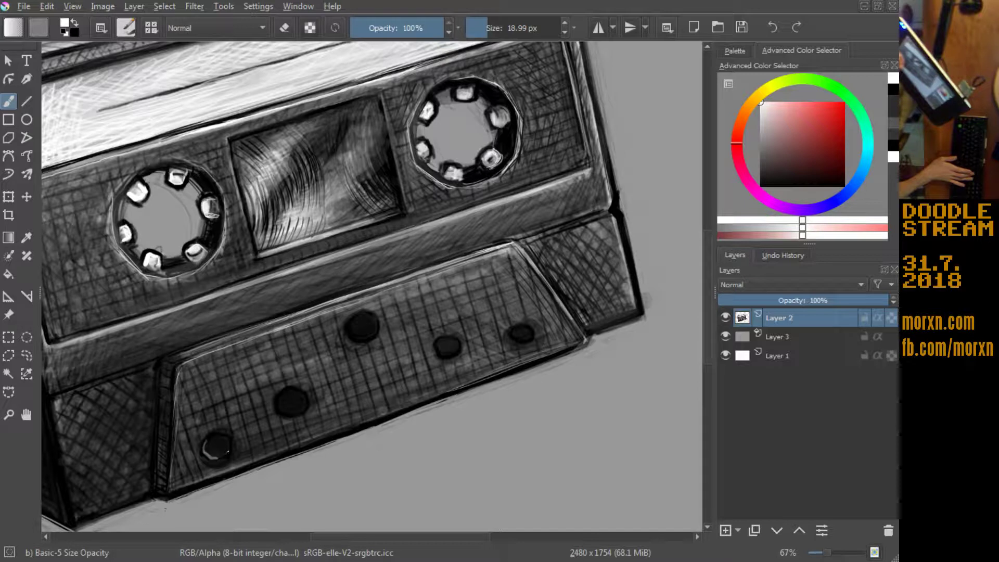
{"action": "left_click_drag", "start_coordinate": [217, 446], "coordinate": [205, 446]}
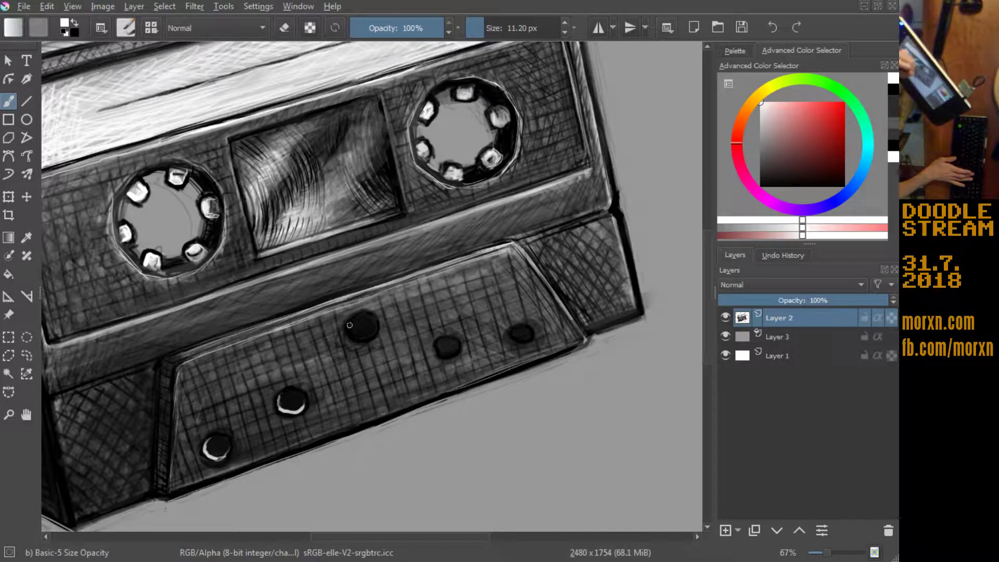
{"action": "left_click_drag", "start_coordinate": [349, 328], "coordinate": [360, 337]}
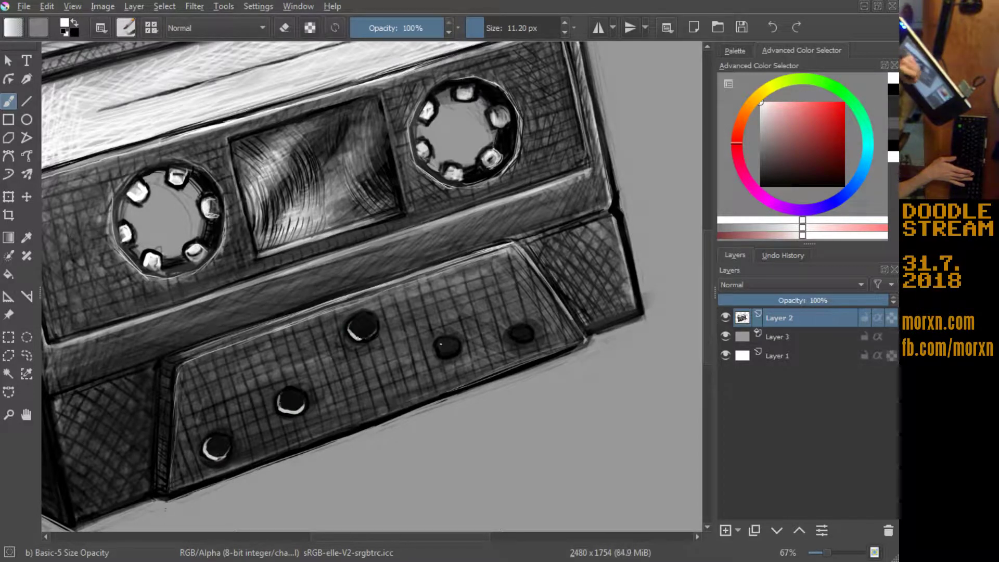
{"action": "left_click_drag", "start_coordinate": [439, 350], "coordinate": [446, 355]}
{"action": "left_click_drag", "start_coordinate": [512, 337], "coordinate": [524, 343]}
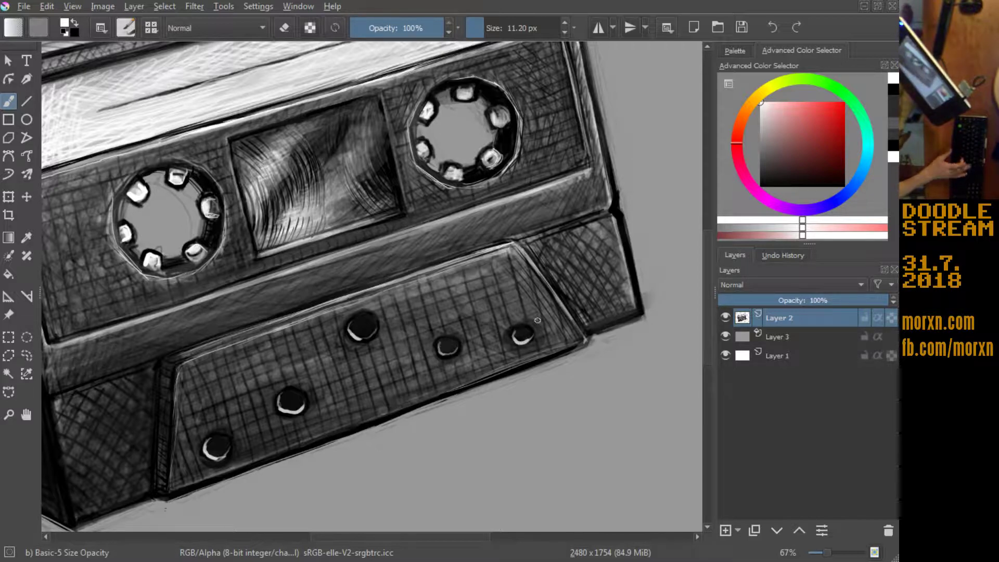
{"action": "key", "text": "m"}
{"action": "key", "text": "minus"}
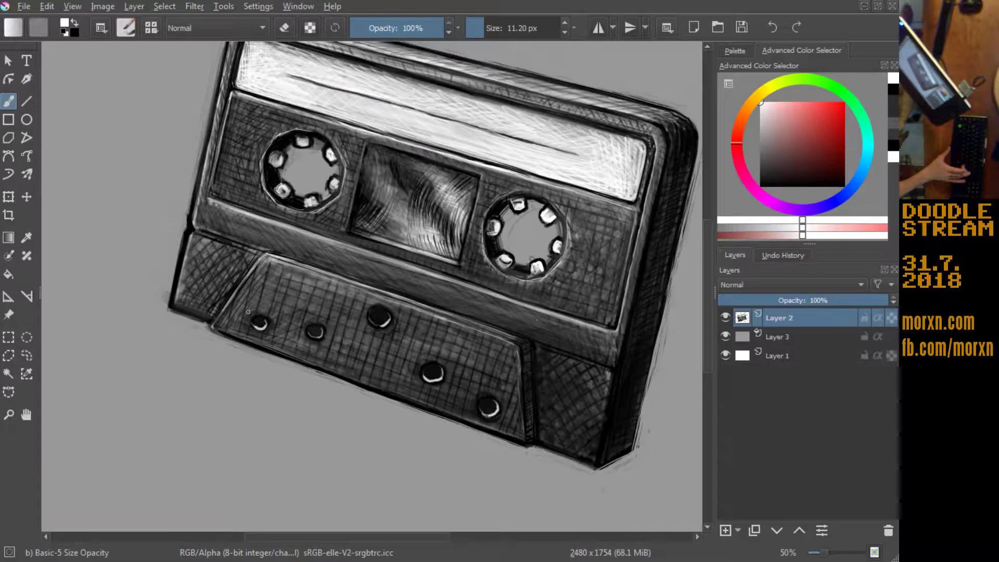
Step: Touch up the lower-left hole in black, then mirror and tilt the view to check the drawing
{"action": "key", "text": "m"}
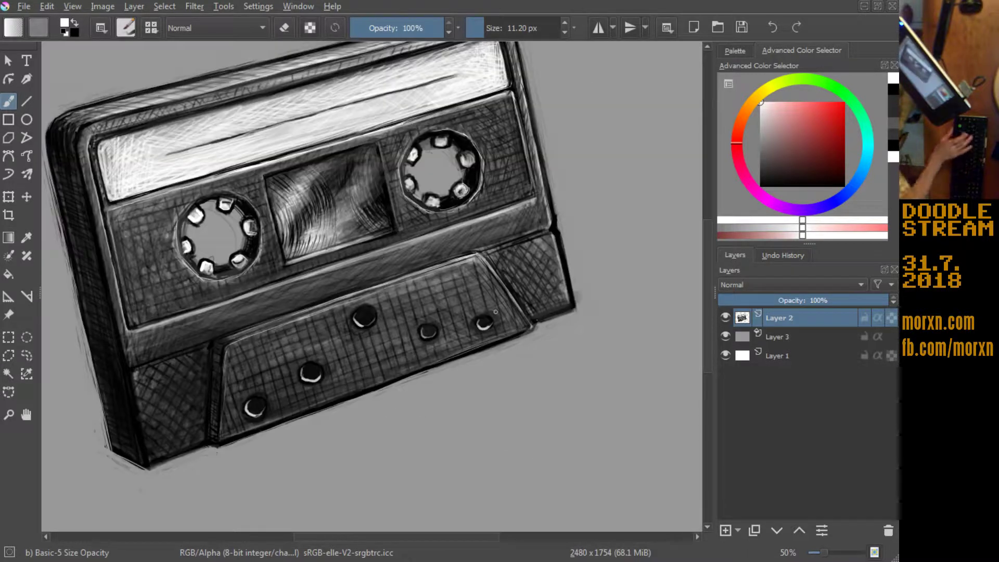
{"action": "key", "text": "x"}
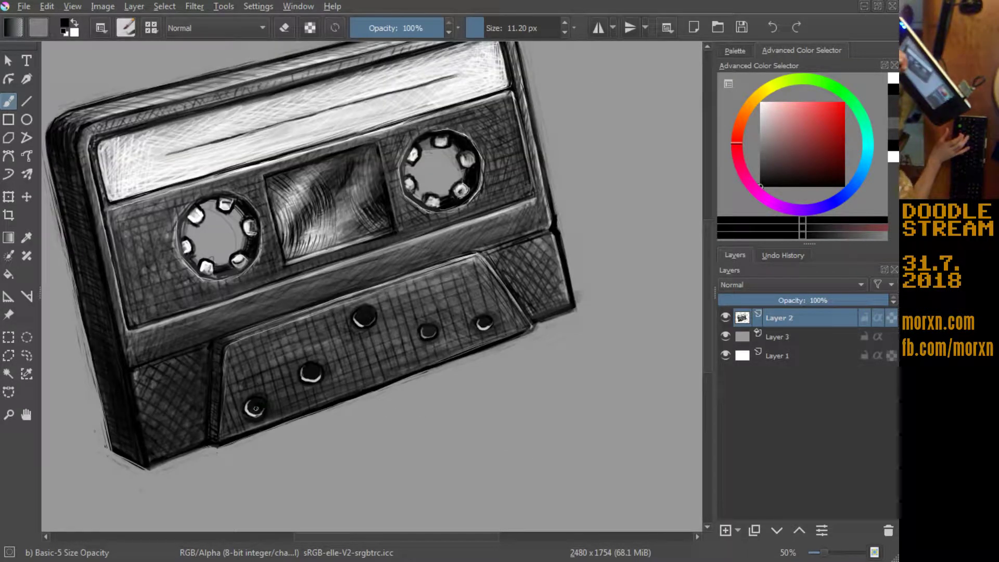
{"action": "left_click_drag", "start_coordinate": [256, 409], "coordinate": [253, 404]}
{"action": "left_click_drag", "start_coordinate": [249, 401], "coordinate": [246, 410]}
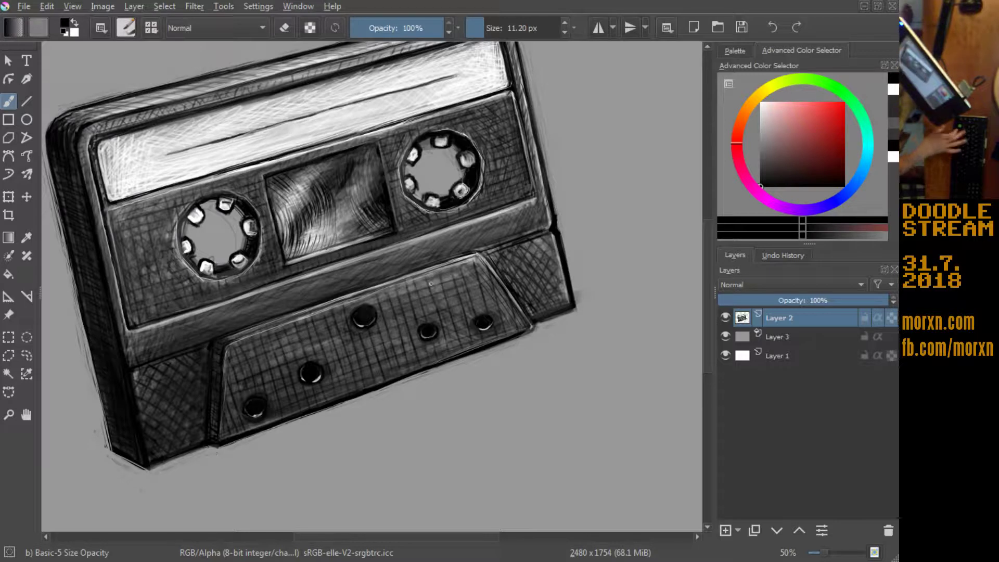
{"action": "key", "text": "x"}
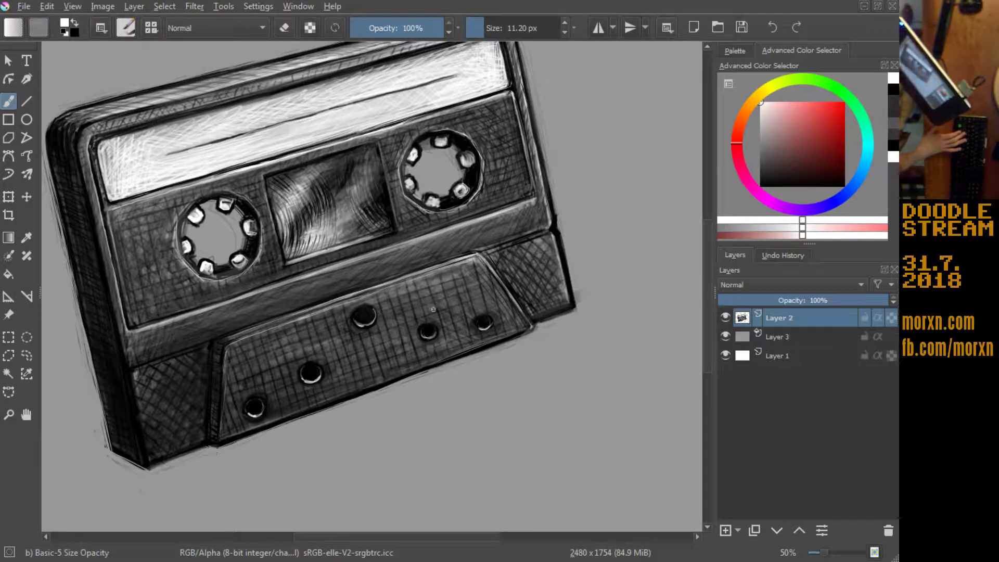
{"action": "key", "text": "x"}
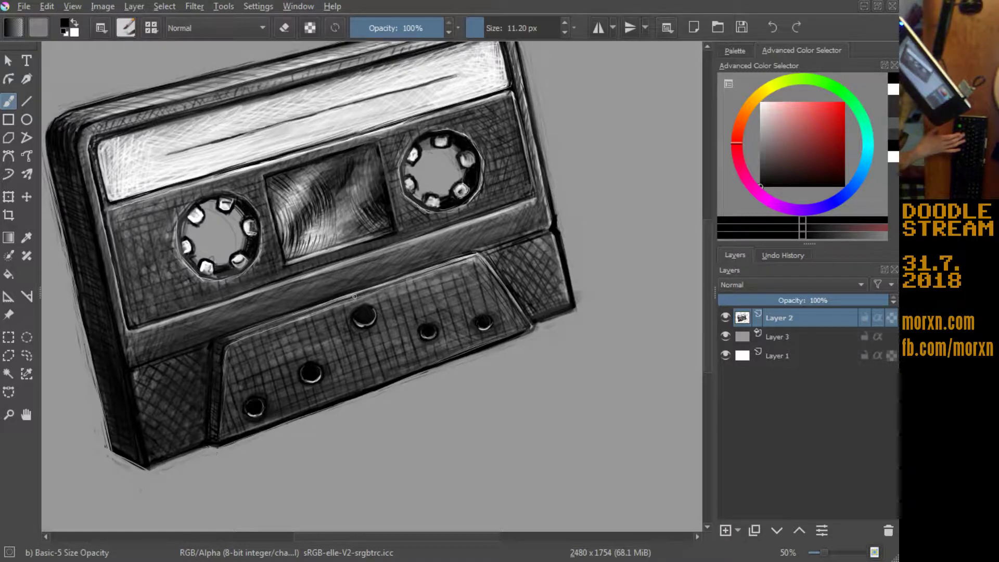
{"action": "key", "text": "m"}
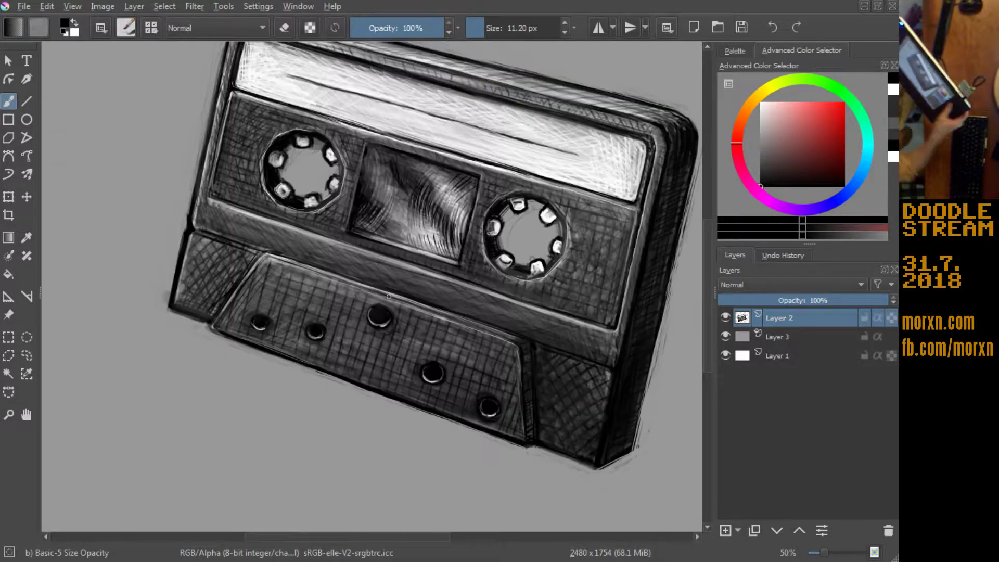
{"action": "left_click_drag", "start_coordinate": [196, 123], "coordinate": [149, 214]}
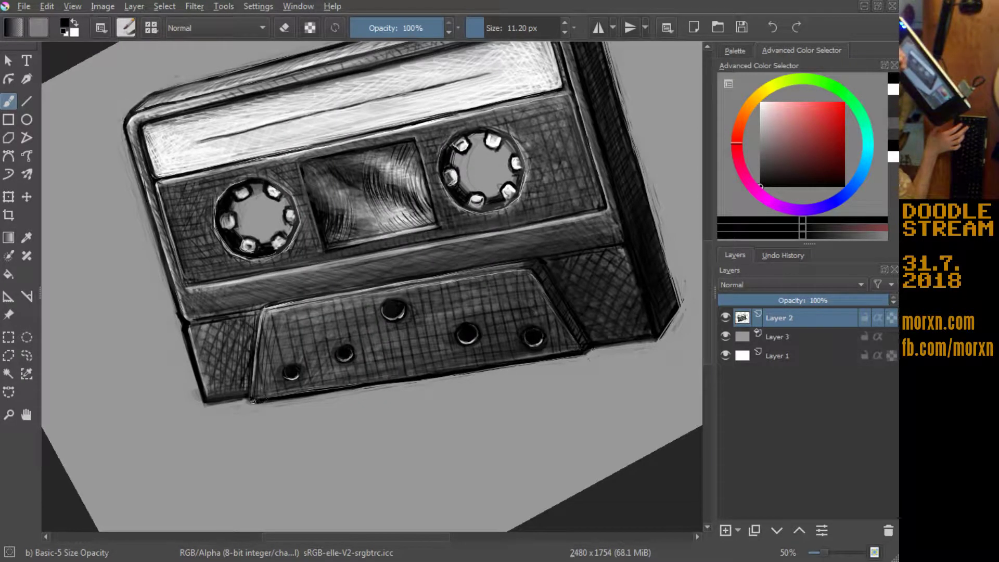
Step: Paint alternating black and white strokes along the lower tab's left edge
{"action": "left_click_drag", "start_coordinate": [255, 357], "coordinate": [249, 389]}
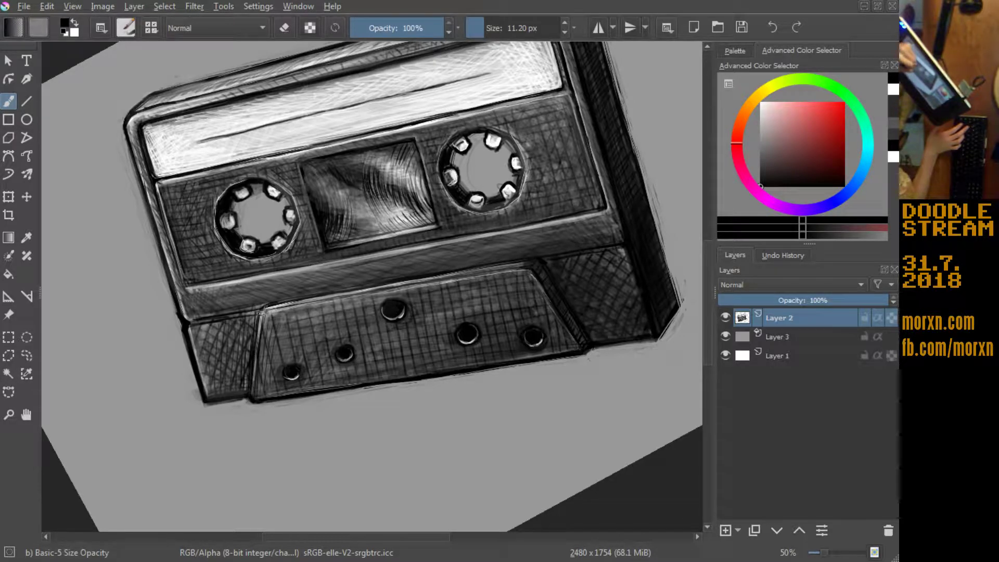
{"action": "key", "text": "x"}
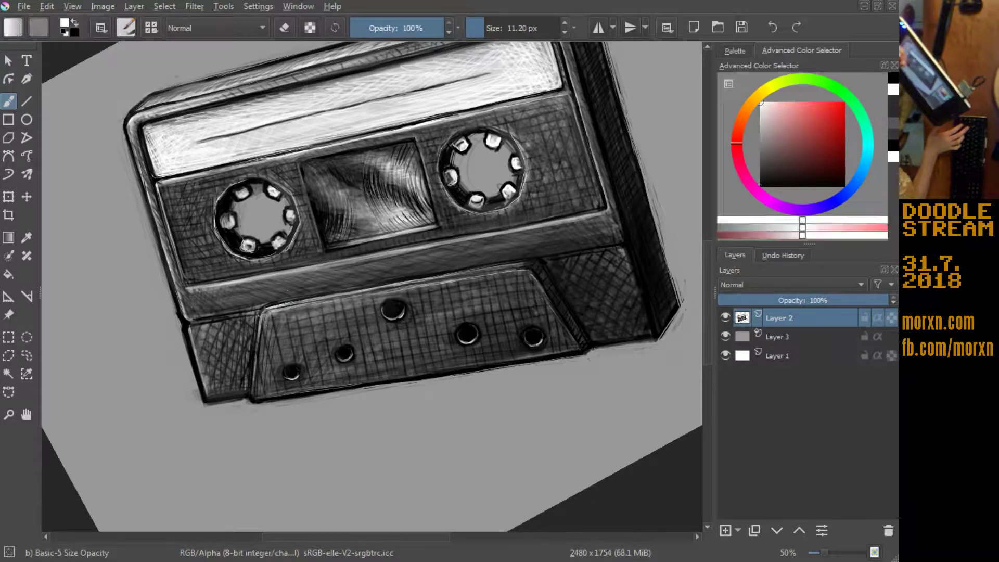
{"action": "left_click_drag", "start_coordinate": [258, 325], "coordinate": [252, 385]}
{"action": "left_click_drag", "start_coordinate": [257, 352], "coordinate": [248, 398]}
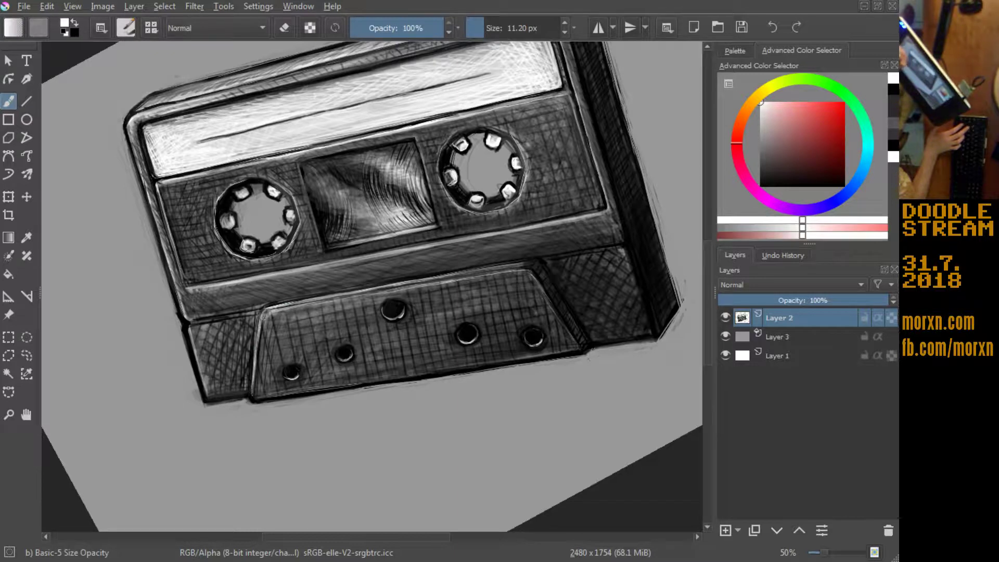
{"action": "key", "text": "x"}
{"action": "left_click_drag", "start_coordinate": [262, 315], "coordinate": [257, 360]}
{"action": "left_click_drag", "start_coordinate": [259, 326], "coordinate": [252, 395]}
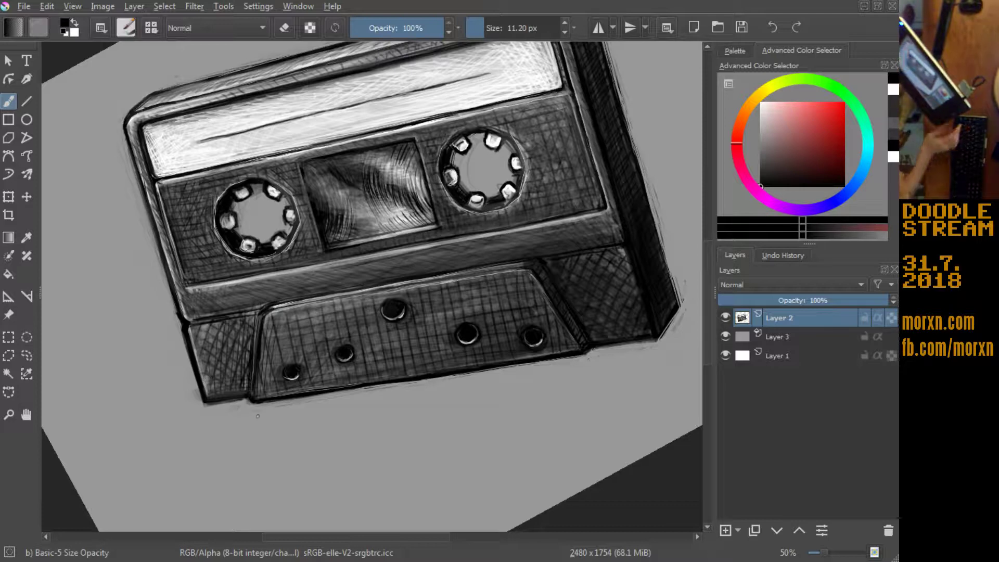
Step: Mirror the view to check, then rework the tab's left edge with dark and light strokes
{"action": "key", "text": "m"}
{"action": "key", "text": "m"}
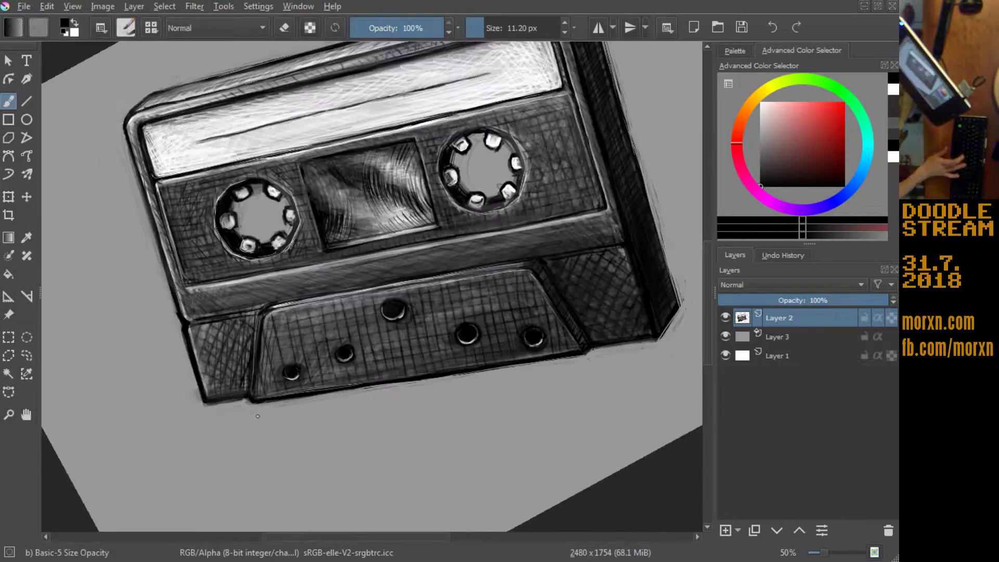
{"action": "left_click_drag", "start_coordinate": [257, 323], "coordinate": [253, 366]}
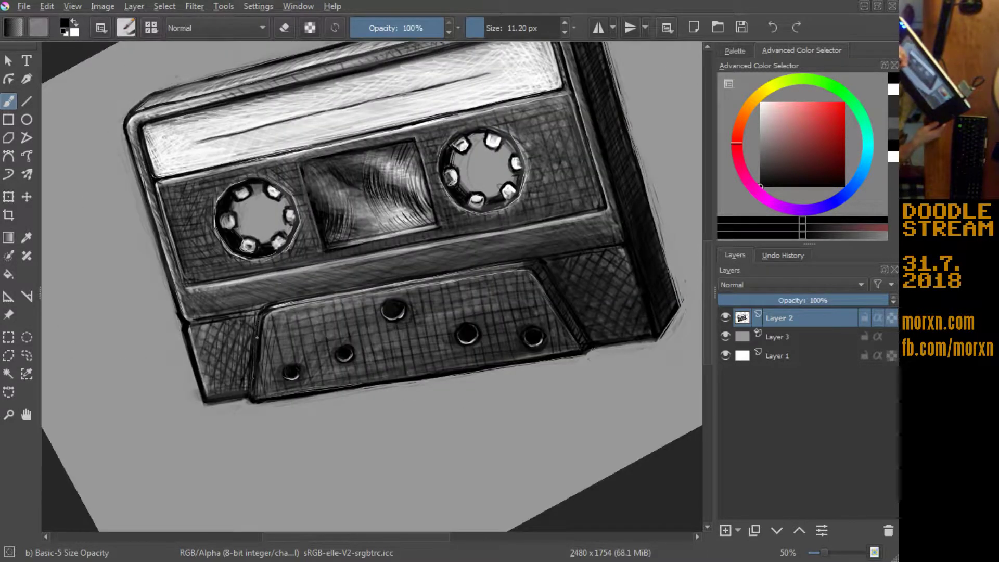
{"action": "key", "text": "x"}
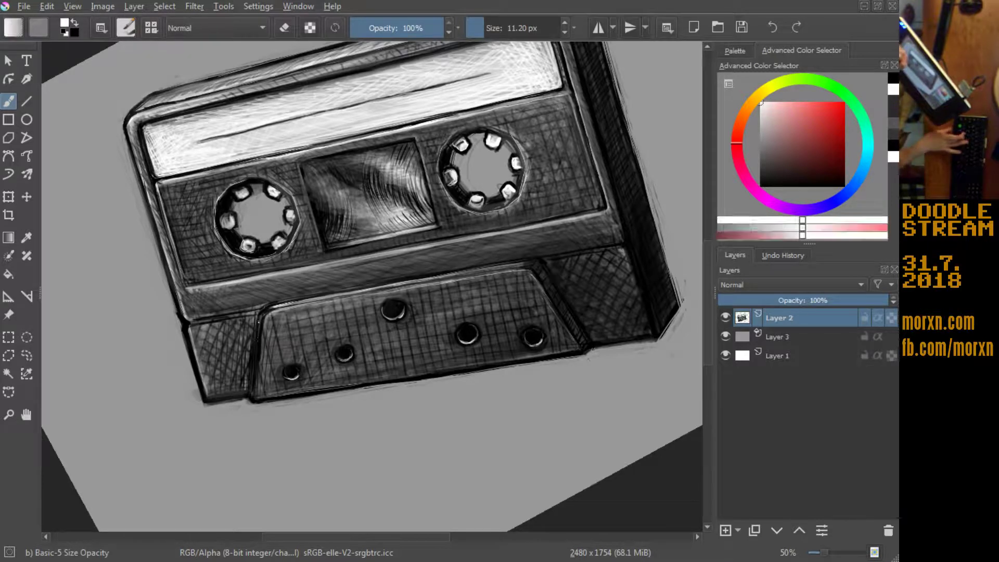
{"action": "left_click_drag", "start_coordinate": [256, 322], "coordinate": [255, 380]}
{"action": "left_click_drag", "start_coordinate": [255, 344], "coordinate": [253, 394]}
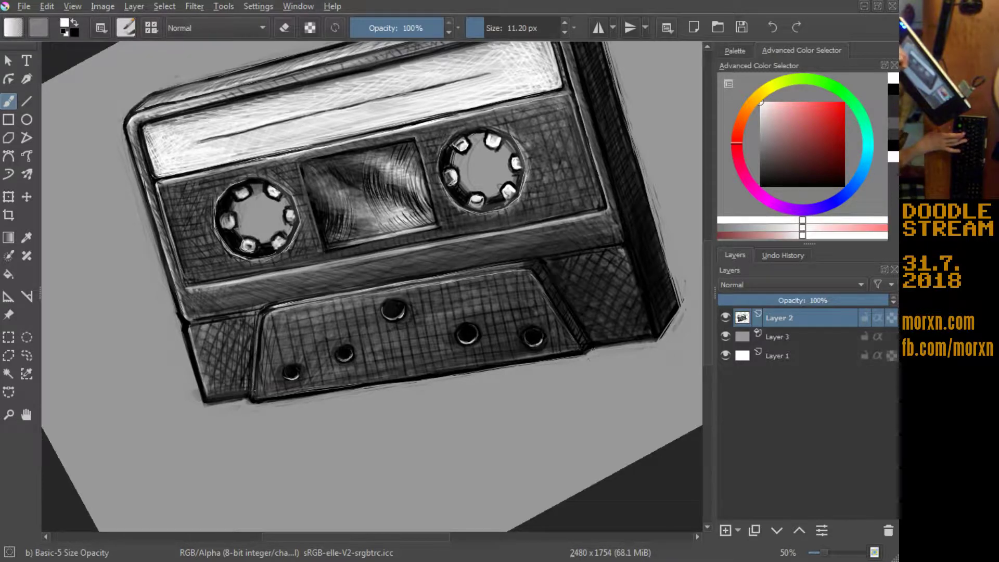
{"action": "key", "text": "x"}
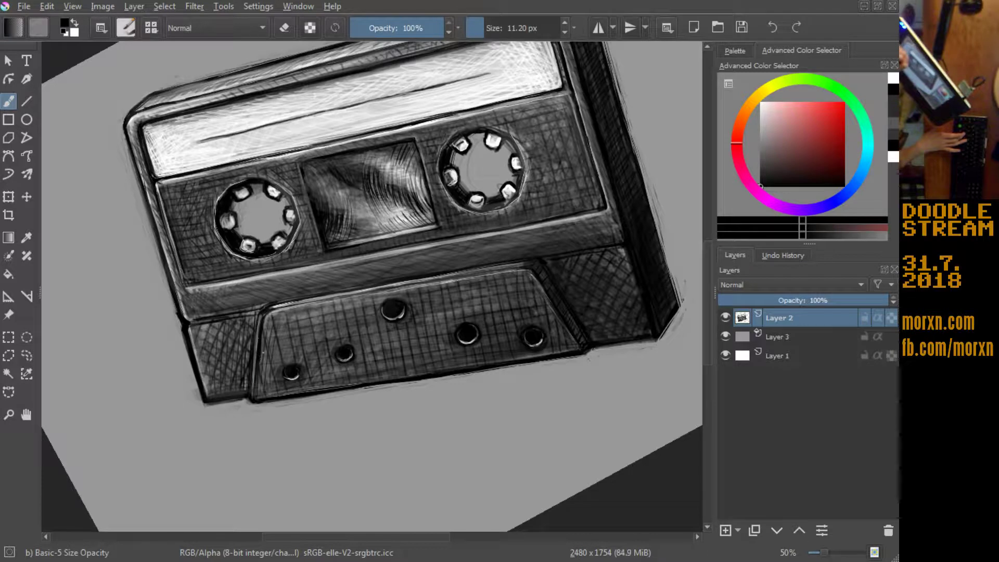
Step: Hatch faint dark strokes across the lower tab from left to right, re-darkening its left edge
{"action": "left_click_drag", "start_coordinate": [266, 348], "coordinate": [262, 400]}
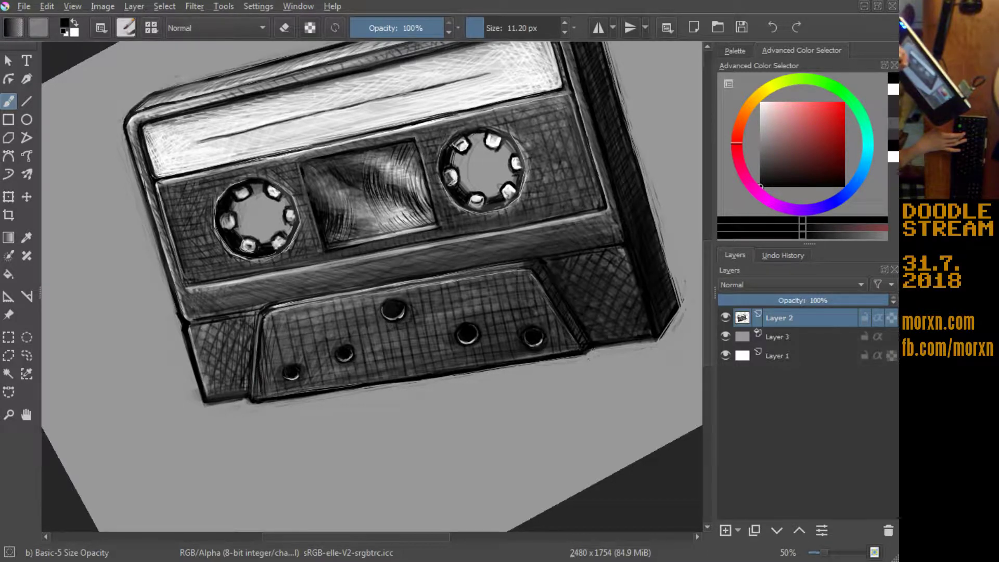
{"action": "left_click_drag", "start_coordinate": [266, 320], "coordinate": [264, 361]}
{"action": "mouse_move", "coordinate": [277, 319]}
{"action": "left_mouse_down"}
{"action": "mouse_move", "coordinate": [274, 362]}
{"action": "mouse_move", "coordinate": [286, 363]}
{"action": "left_mouse_up"}
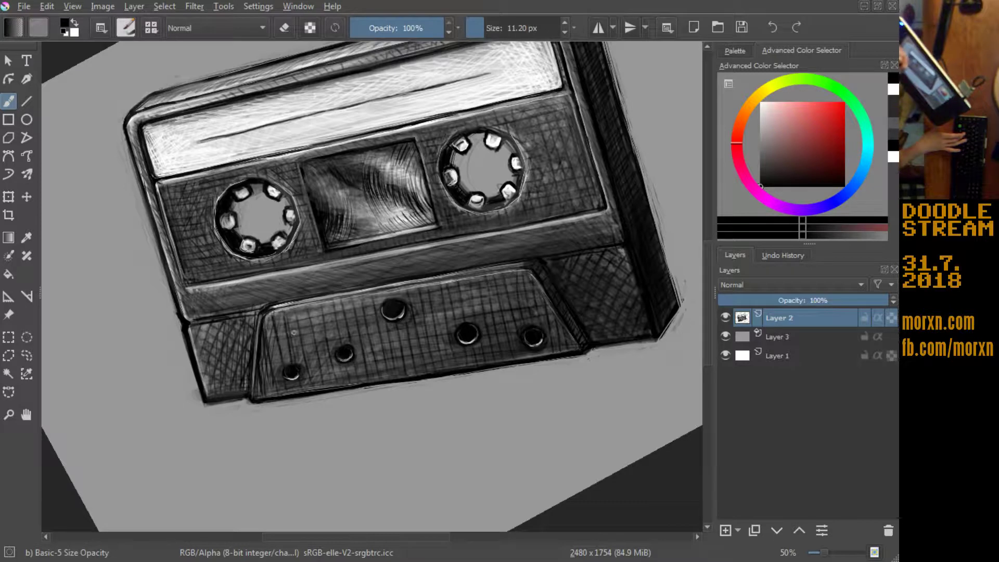
{"action": "left_click_drag", "start_coordinate": [307, 317], "coordinate": [300, 362]}
{"action": "left_click_drag", "start_coordinate": [318, 320], "coordinate": [310, 366]}
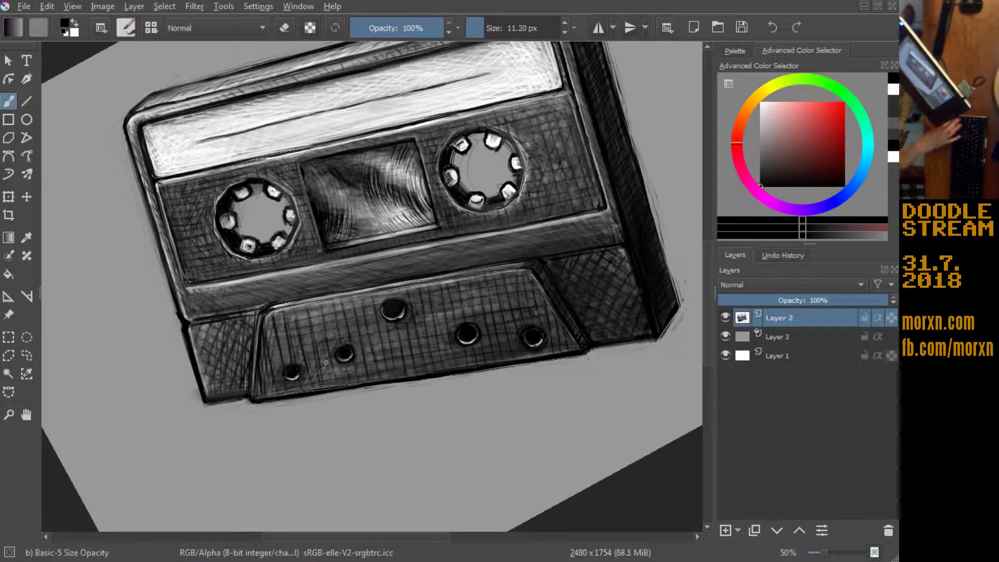
{"action": "mouse_move", "coordinate": [409, 373]}
{"action": "left_mouse_down"}
{"action": "mouse_move", "coordinate": [405, 333]}
{"action": "mouse_move", "coordinate": [381, 322]}
{"action": "left_mouse_up"}
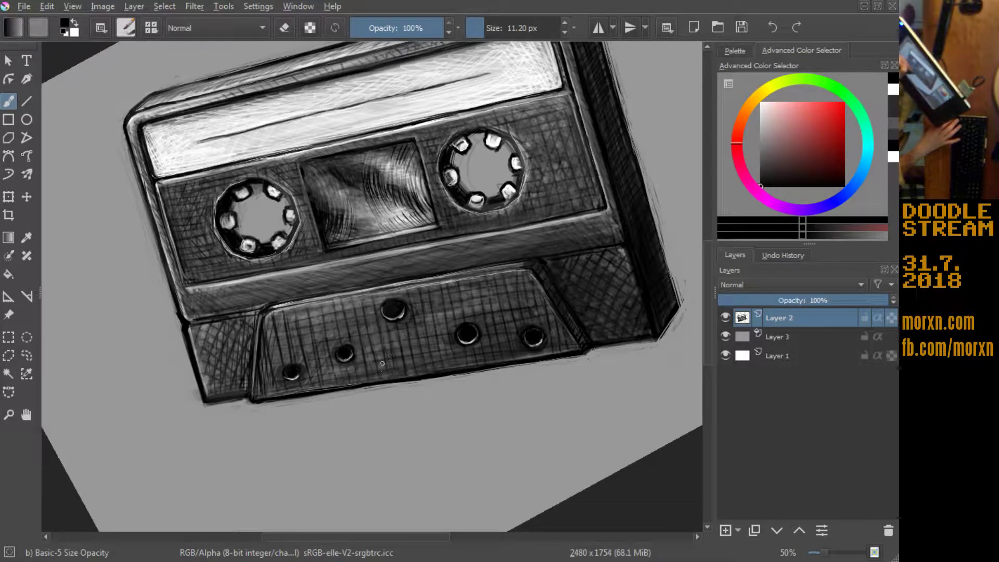
{"action": "mouse_move", "coordinate": [378, 369]}
{"action": "left_mouse_down"}
{"action": "mouse_move", "coordinate": [367, 318]}
{"action": "mouse_move", "coordinate": [351, 304]}
{"action": "mouse_move", "coordinate": [355, 318]}
{"action": "left_mouse_up"}
{"action": "mouse_move", "coordinate": [329, 359]}
{"action": "left_mouse_down"}
{"action": "mouse_move", "coordinate": [315, 322]}
{"action": "mouse_move", "coordinate": [299, 317]}
{"action": "left_mouse_up"}
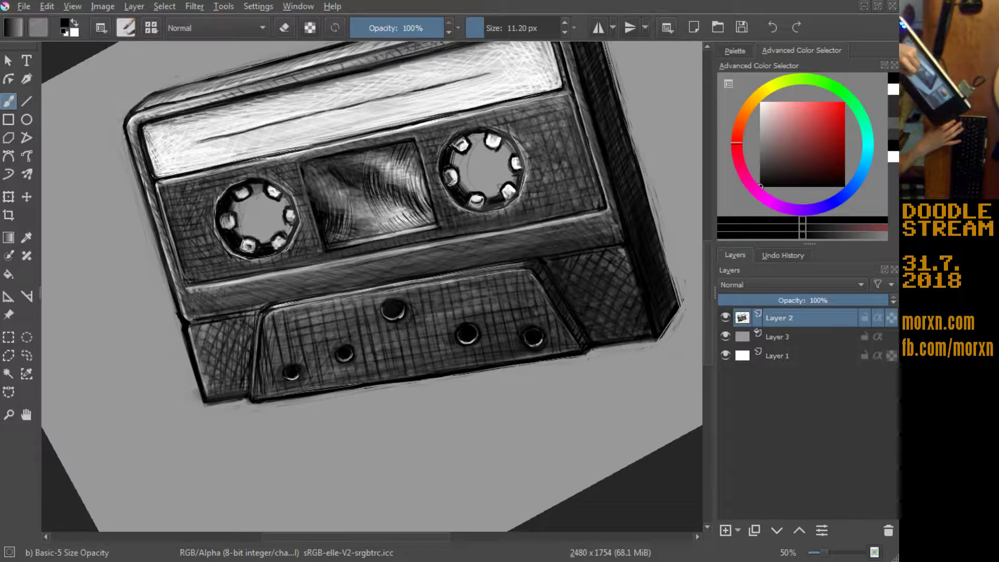
{"action": "left_click_drag", "start_coordinate": [259, 318], "coordinate": [253, 354]}
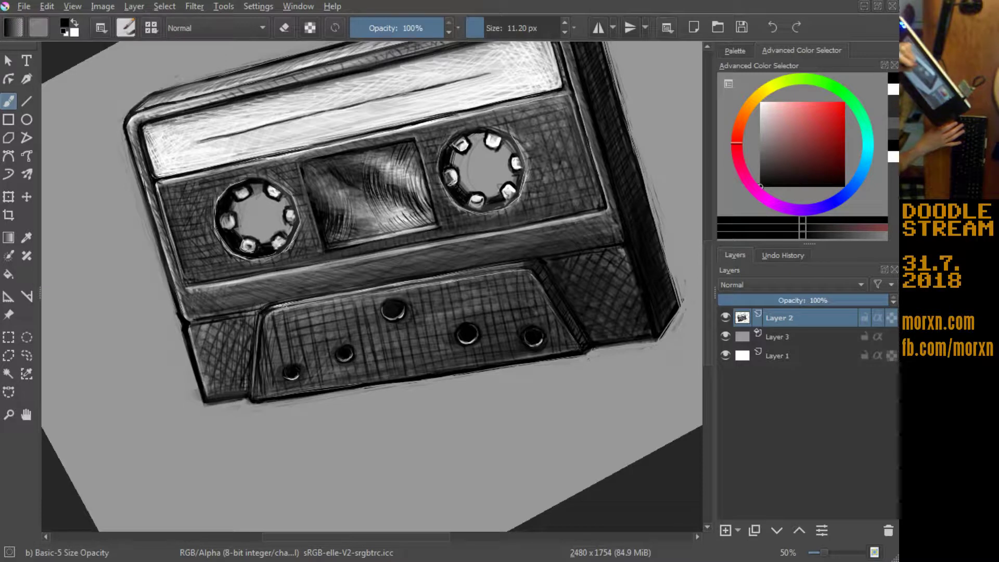
{"action": "key", "text": "x"}
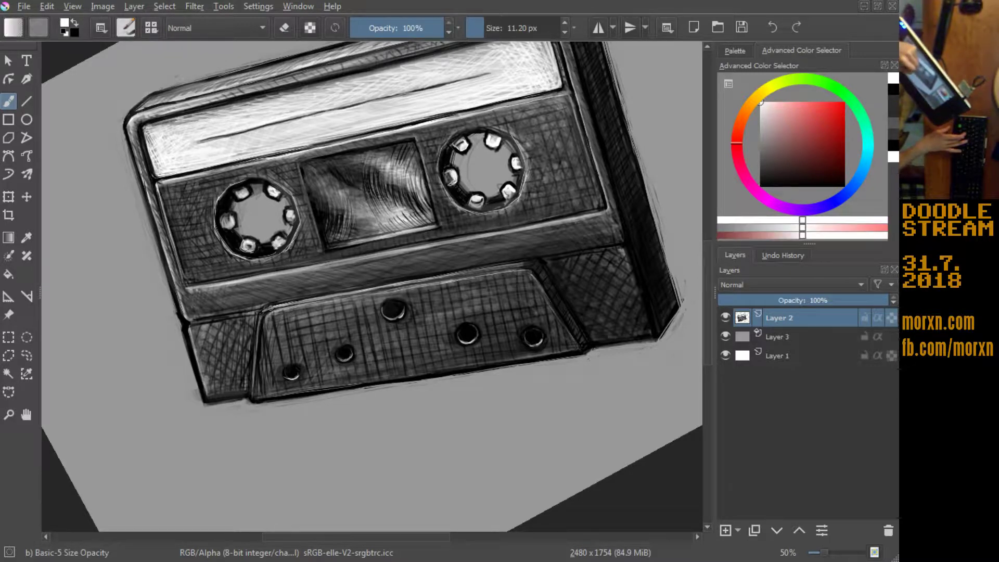
Step: Sample a dark grey and add a short stroke on the cassette's left edge, undoing a corner hatch
{"action": "key", "text": "x"}
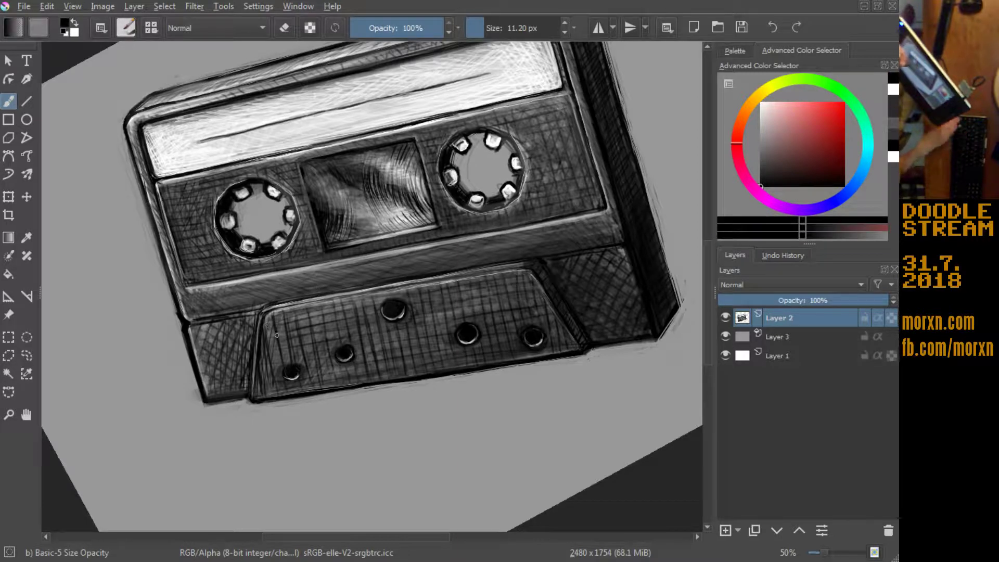
{"action": "left_click", "coordinate": [261, 387], "text": "ctrl"}
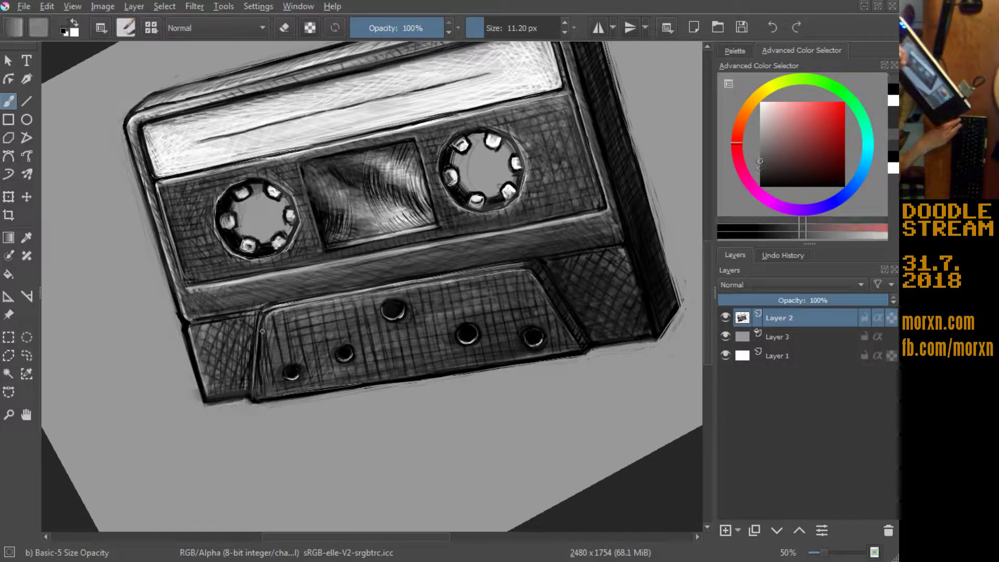
{"action": "left_click_drag", "start_coordinate": [261, 331], "coordinate": [255, 373]}
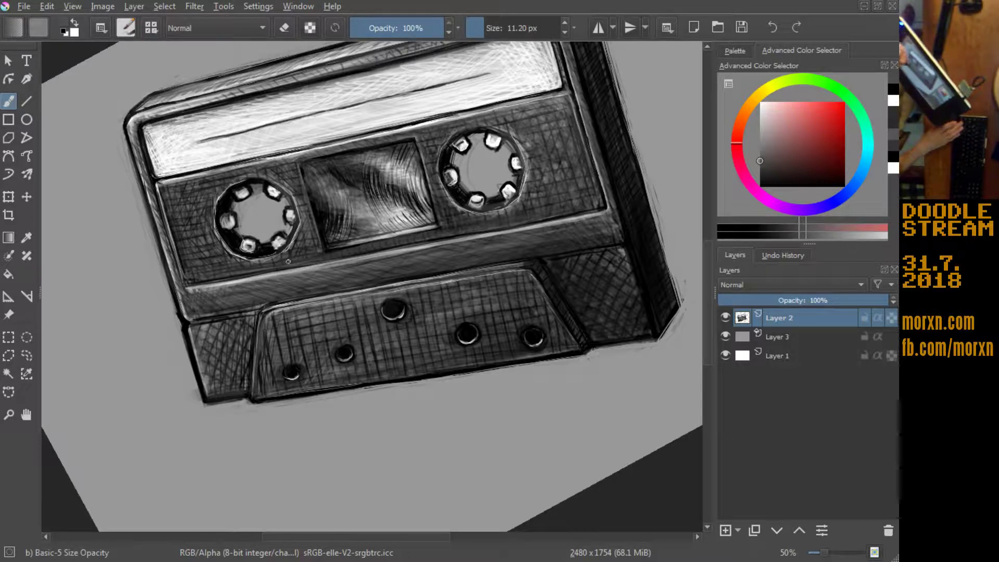
{"action": "left_click_drag", "start_coordinate": [288, 338], "coordinate": [329, 318]}
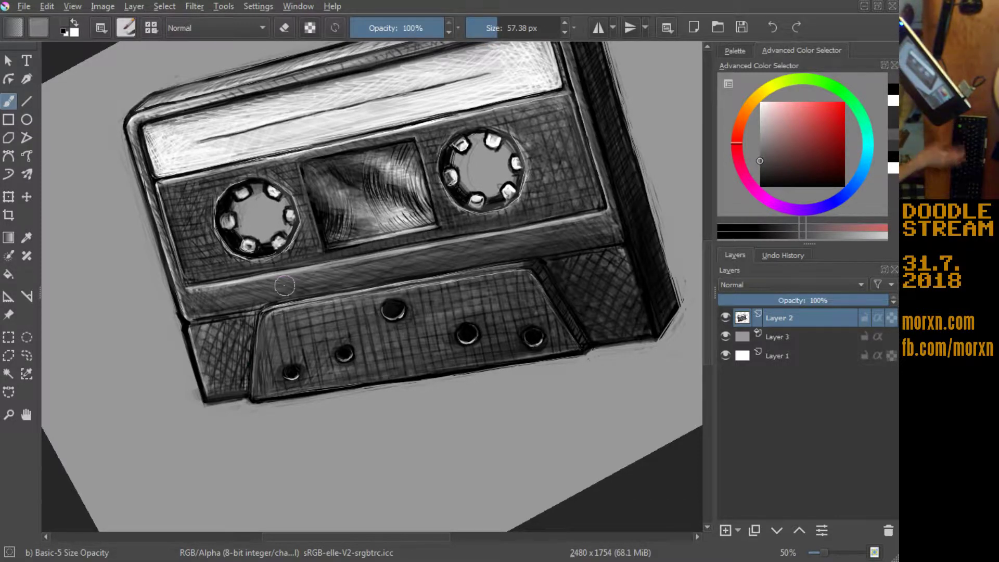
{"action": "key", "text": "m"}
{"action": "key", "text": "m"}
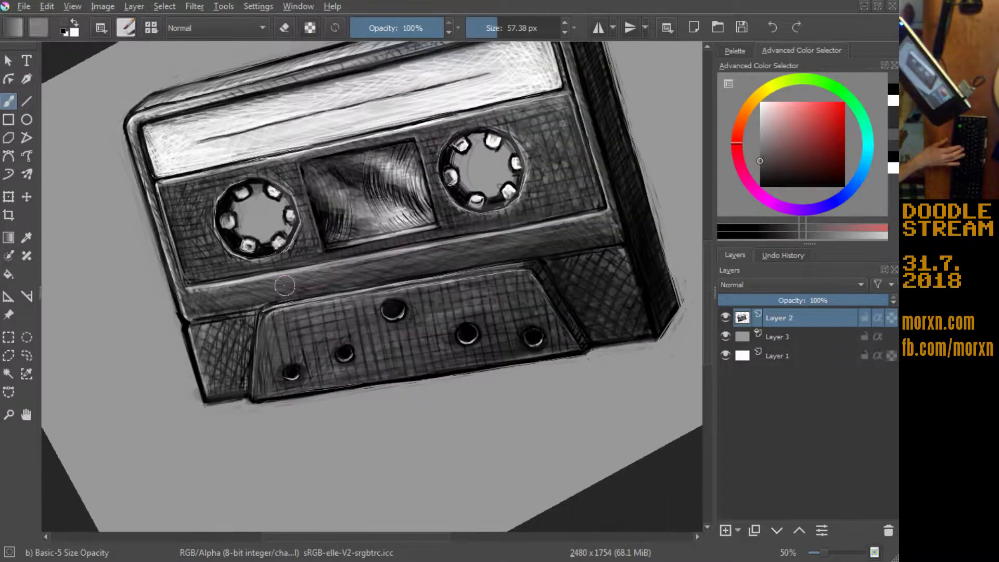
{"action": "left_click", "coordinate": [66, 33]}
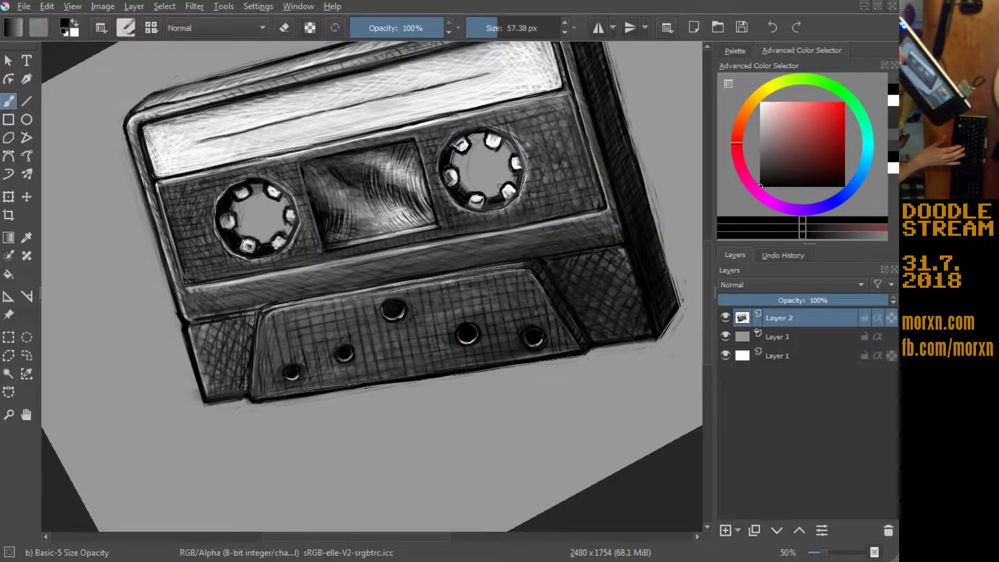
{"action": "left_click_drag", "start_coordinate": [238, 401], "coordinate": [241, 327]}
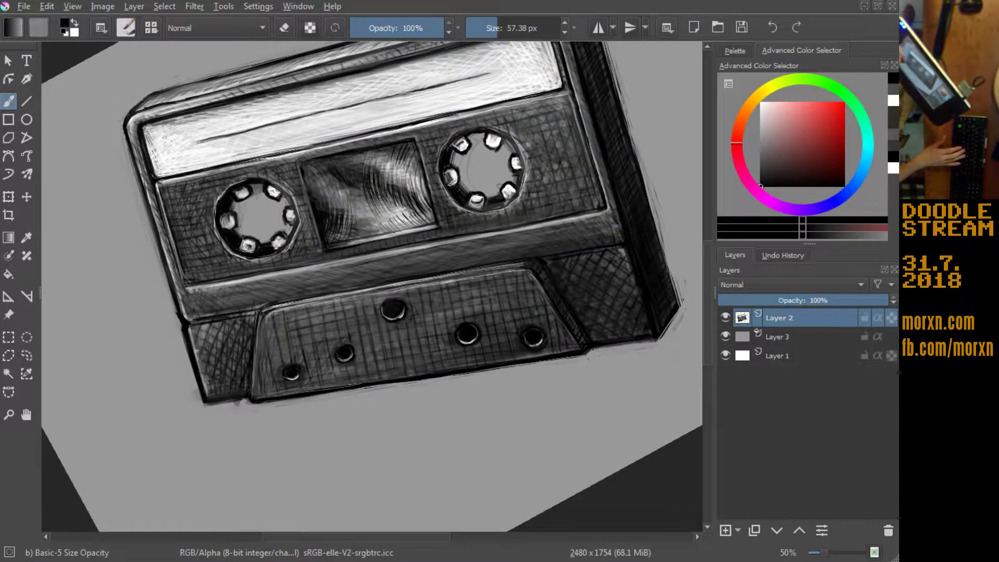
{"action": "key", "text": "ctrl+z"}
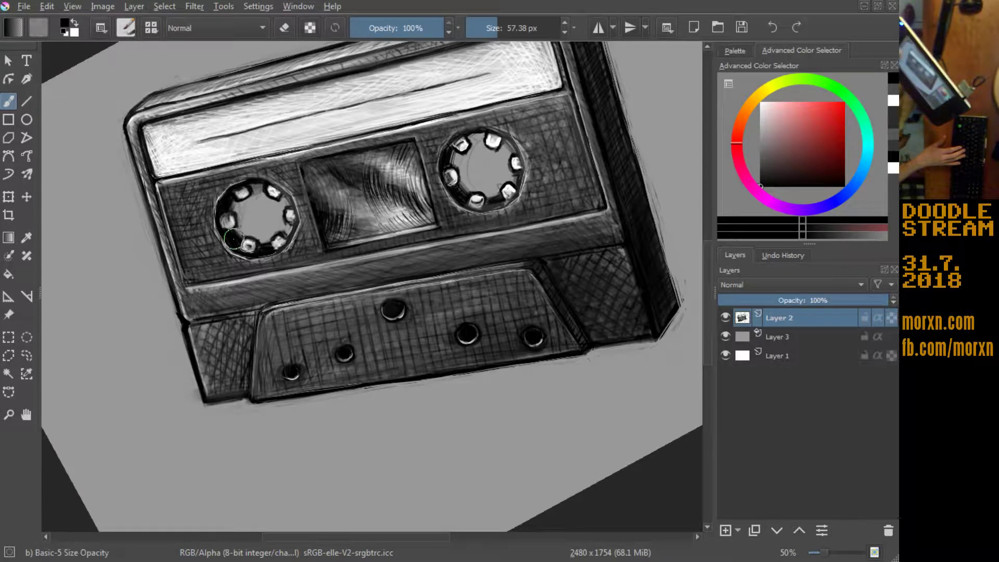
Step: Set the brush to 45% opacity and resize it smaller for finer work
{"action": "left_click", "coordinate": [393, 20]}
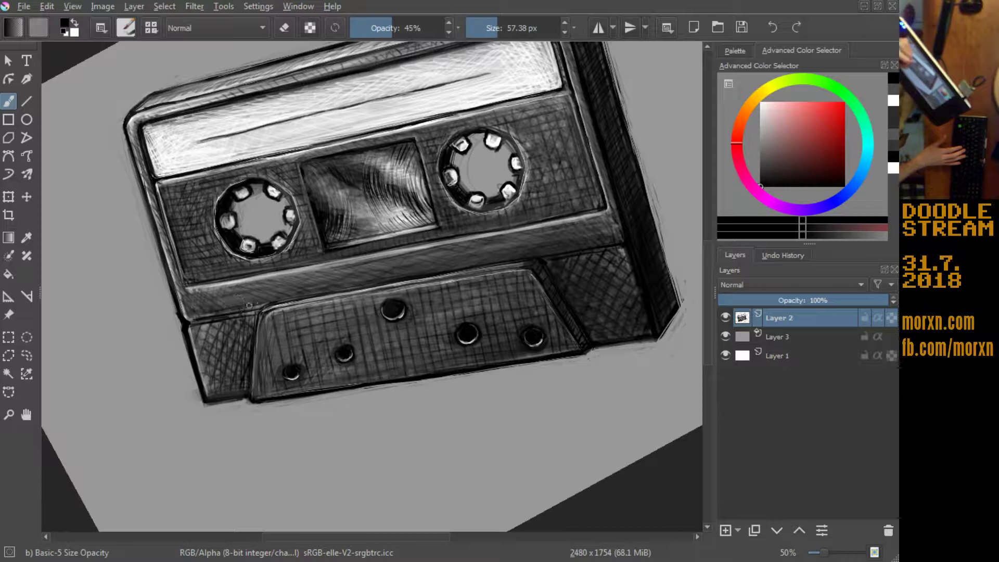
{"action": "key", "text": "bracketleft"}
{"action": "key", "text": "bracketleft"}
{"action": "key", "text": "bracketleft"}
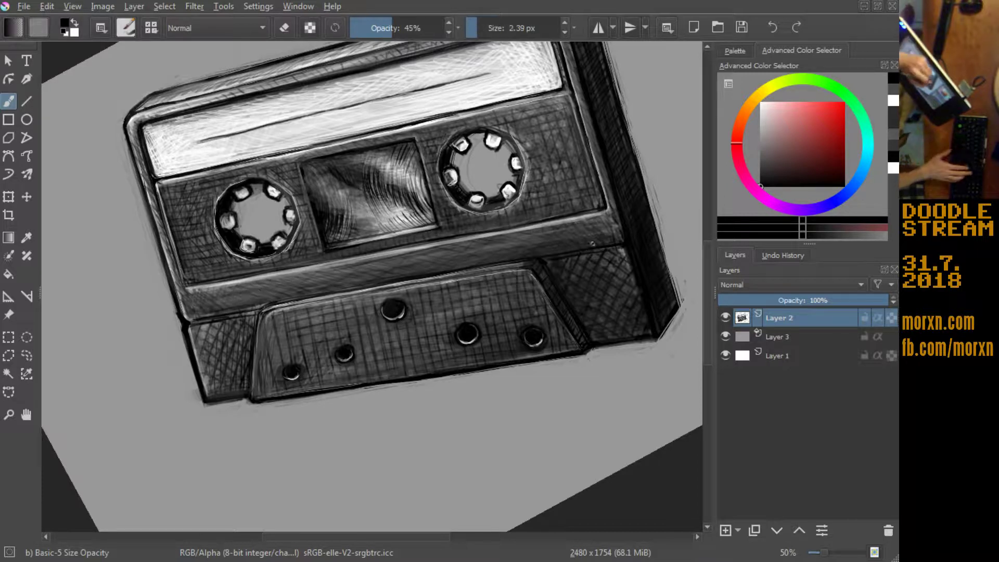
{"action": "key", "text": "bracketright"}
{"action": "key", "text": "bracketright"}
{"action": "key", "text": "bracketright"}
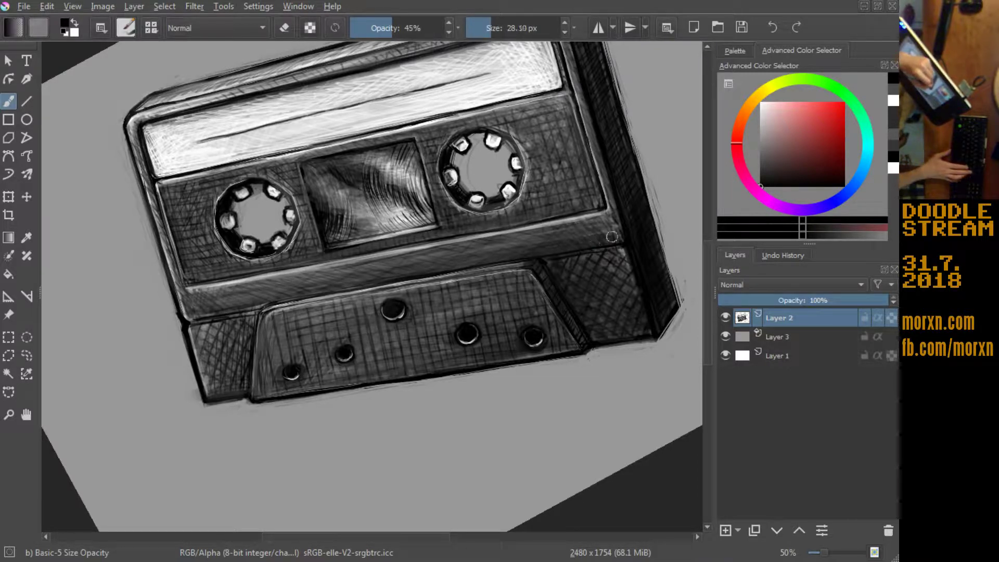
{"action": "key", "text": "bracketright"}
{"action": "key", "text": "bracketright"}
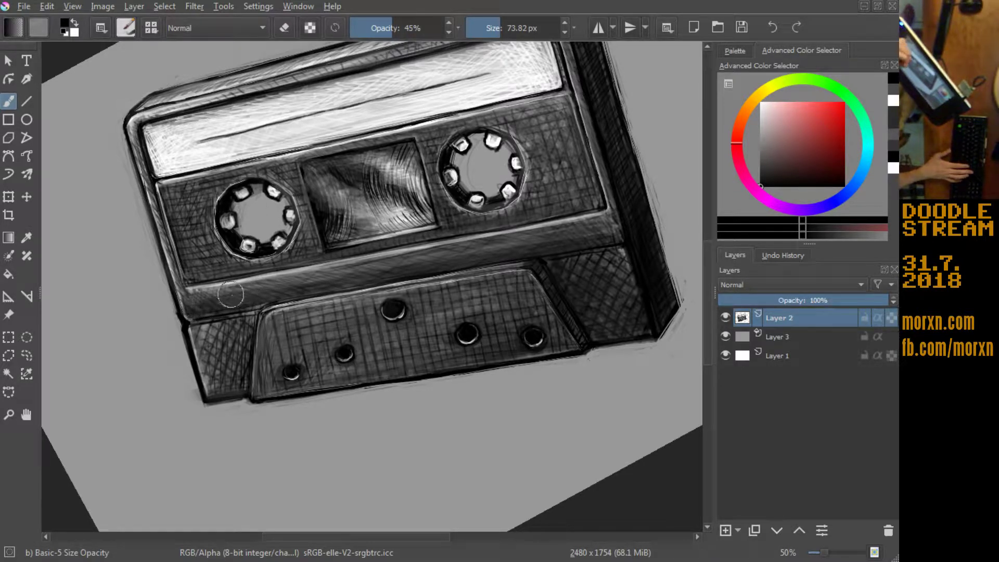
{"action": "left_click_drag", "start_coordinate": [267, 300], "coordinate": [247, 304]}
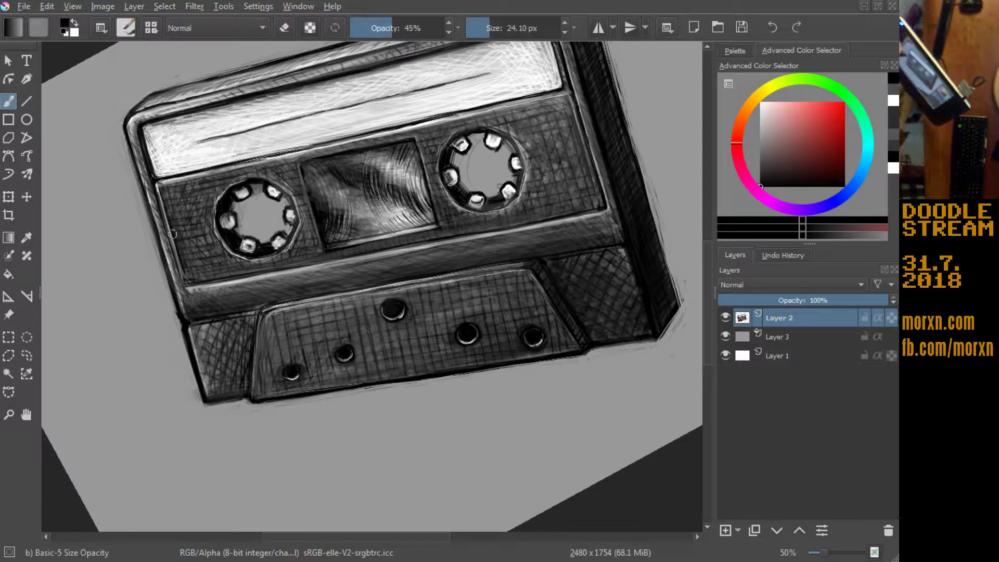
Step: Darken the lower-left edge and dab sampled greys as faint shading near the left side
{"action": "left_click_drag", "start_coordinate": [173, 234], "coordinate": [182, 269]}
{"action": "left_click", "coordinate": [182, 229], "text": "ctrl"}
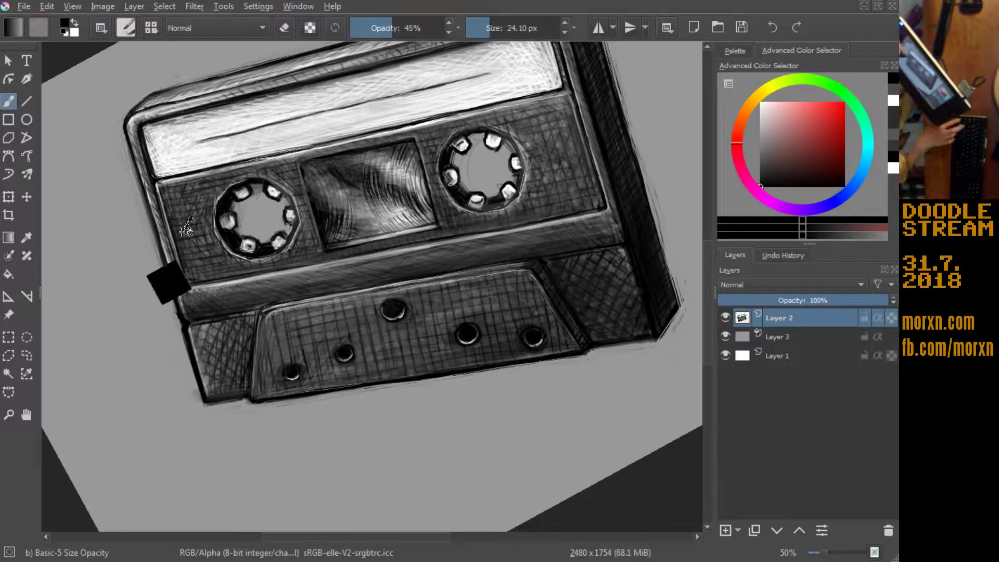
{"action": "left_click", "coordinate": [164, 194]}
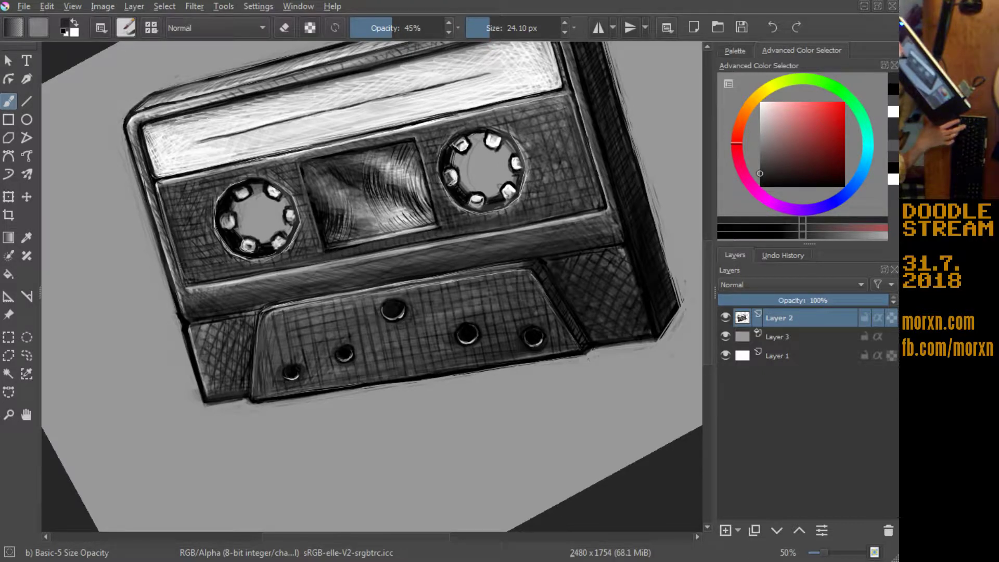
{"action": "left_click", "coordinate": [205, 238], "text": "ctrl"}
{"action": "left_click_drag", "start_coordinate": [185, 272], "coordinate": [182, 258]}
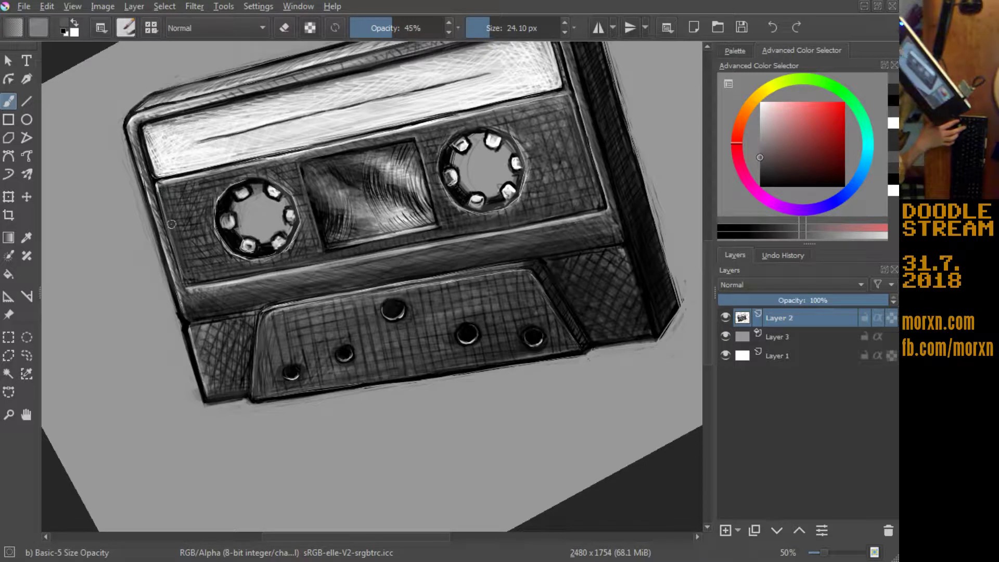
{"action": "left_click", "coordinate": [234, 280], "text": "ctrl"}
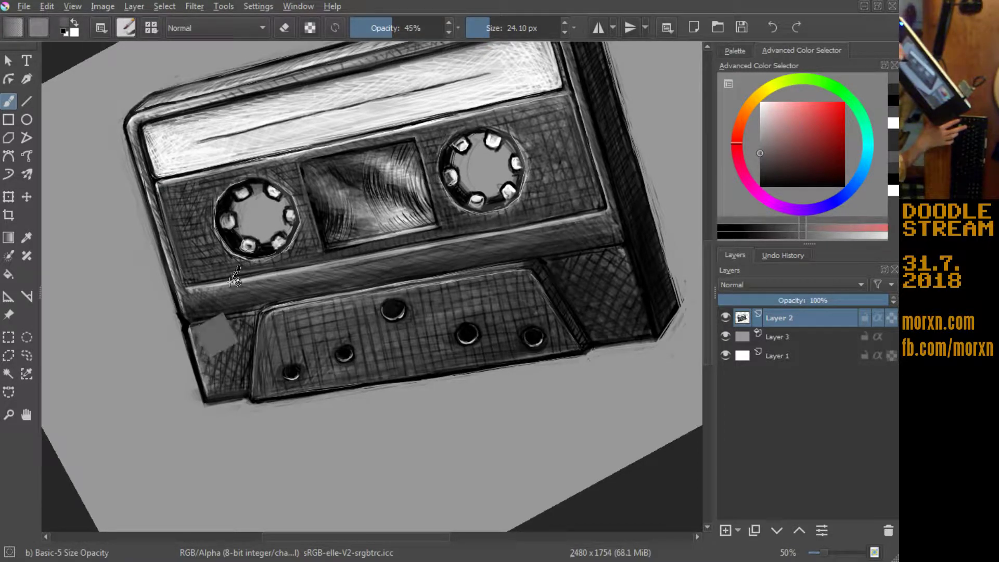
{"action": "left_click", "coordinate": [74, 22]}
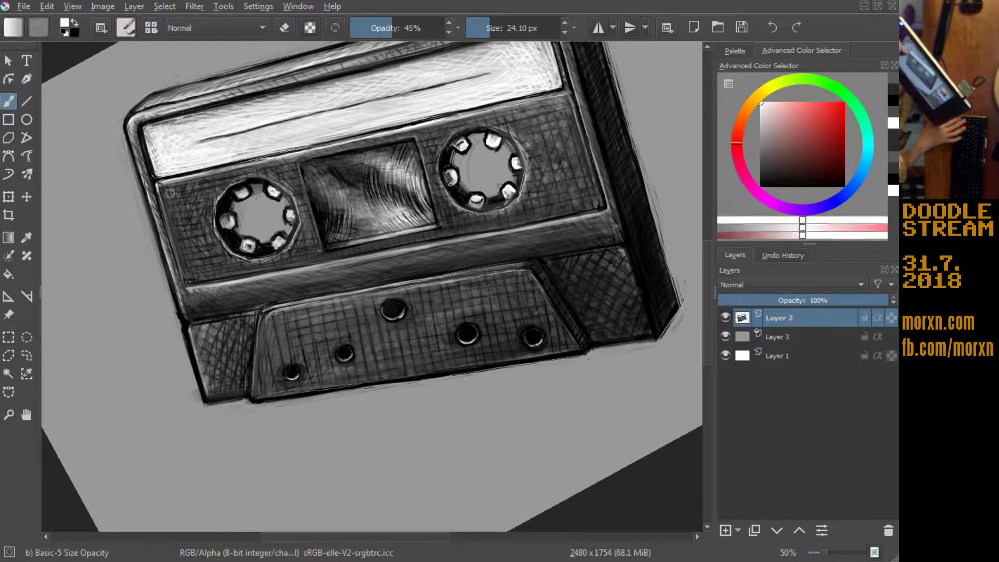
Step: Paint white highlights on the left edge and lower trapezoid edge, plus light marks under both reels
{"action": "left_click_drag", "start_coordinate": [156, 190], "coordinate": [167, 235]}
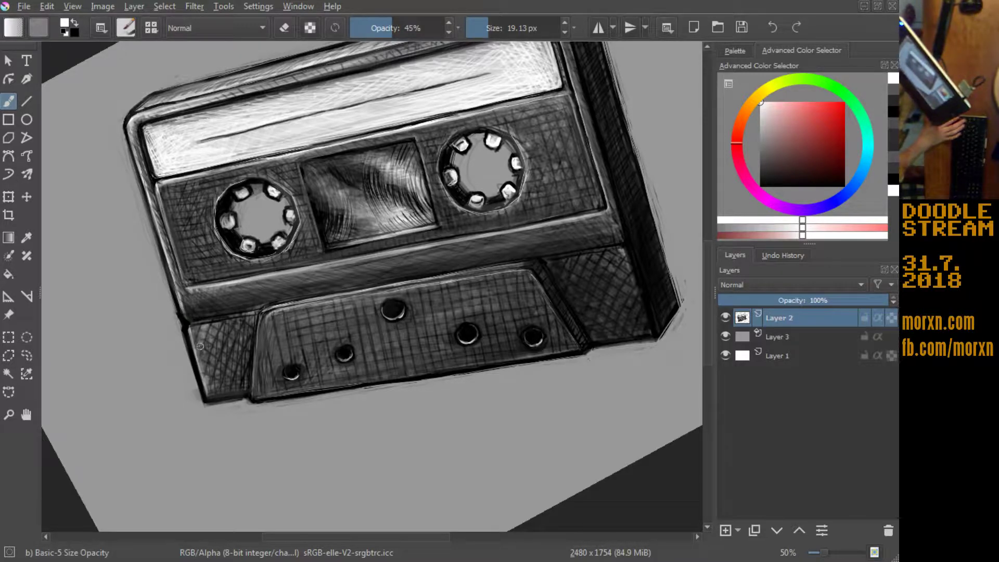
{"action": "left_click_drag", "start_coordinate": [259, 318], "coordinate": [255, 361]}
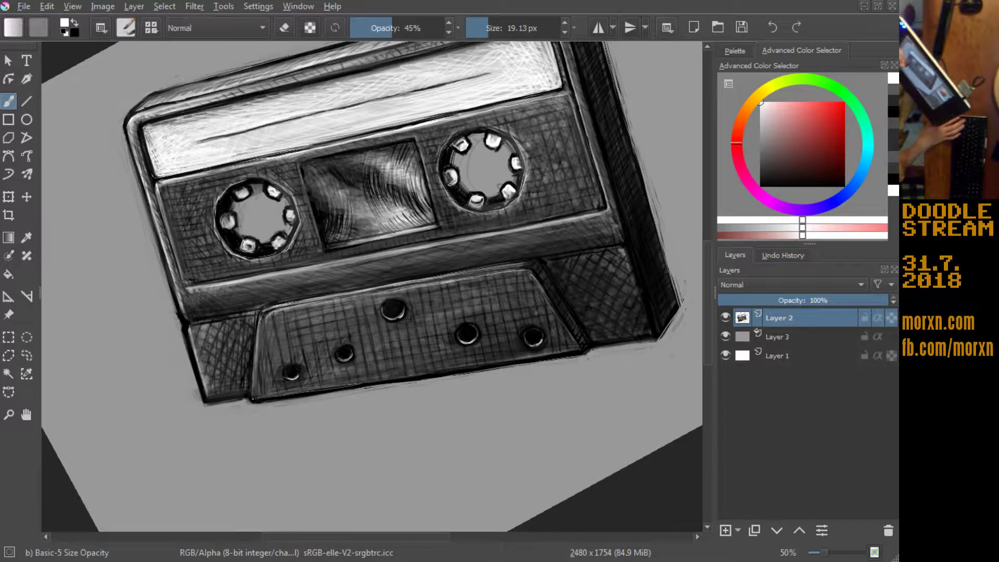
{"action": "left_click_drag", "start_coordinate": [253, 400], "coordinate": [263, 317]}
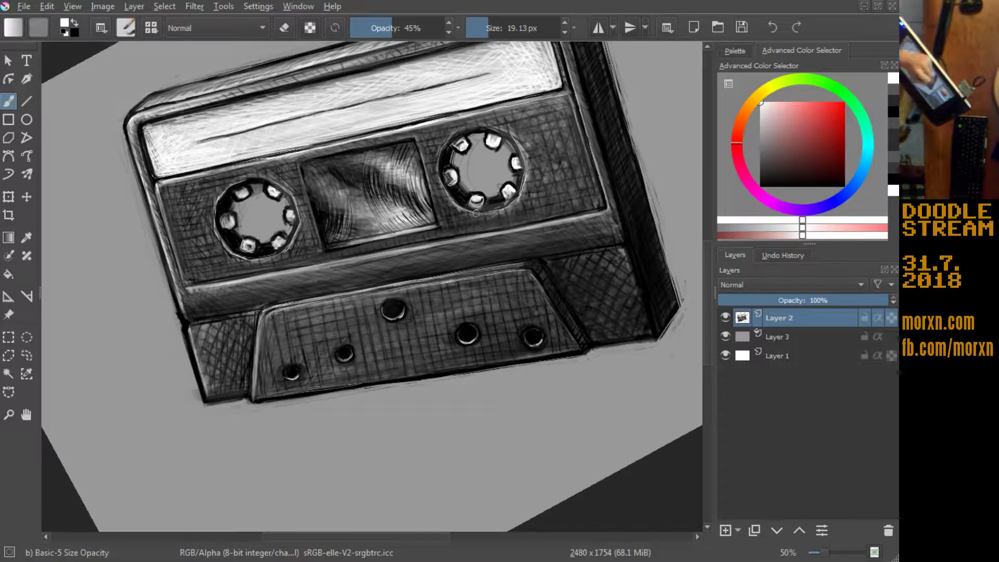
{"action": "mouse_move", "coordinate": [498, 206]}
{"action": "left_mouse_down"}
{"action": "mouse_move", "coordinate": [463, 192]}
{"action": "mouse_move", "coordinate": [482, 201]}
{"action": "left_mouse_up"}
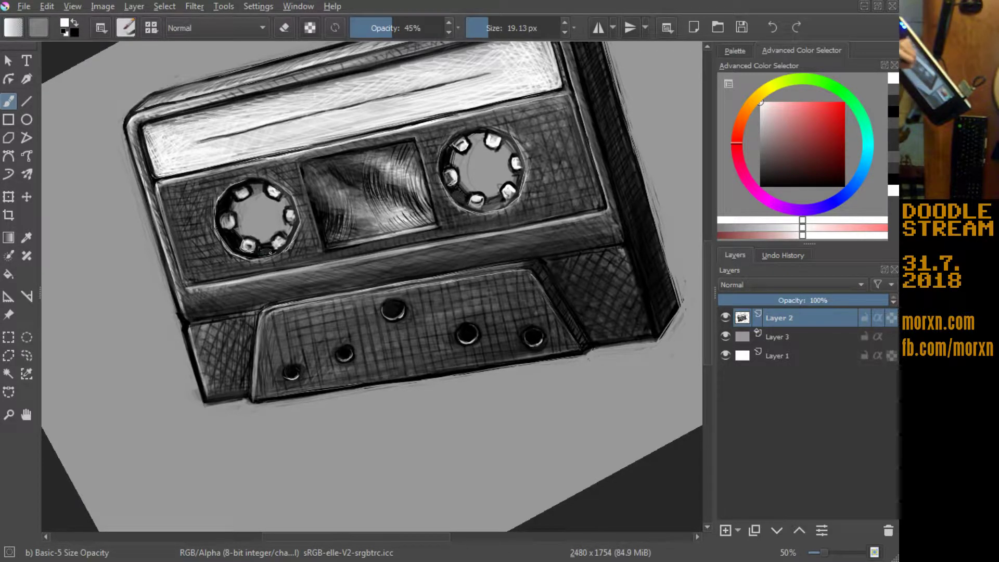
{"action": "left_click_drag", "start_coordinate": [229, 246], "coordinate": [236, 242]}
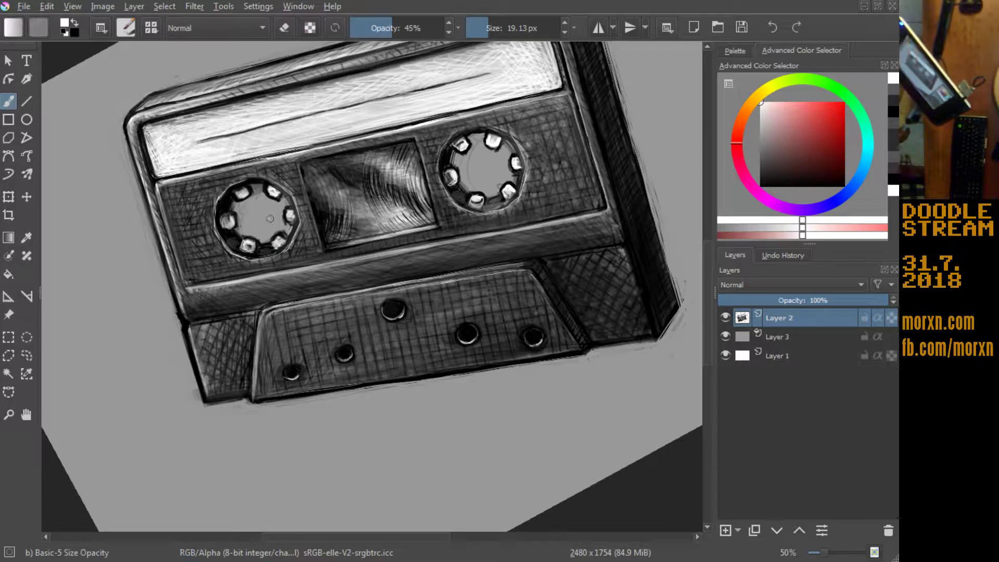
{"action": "key", "text": "x"}
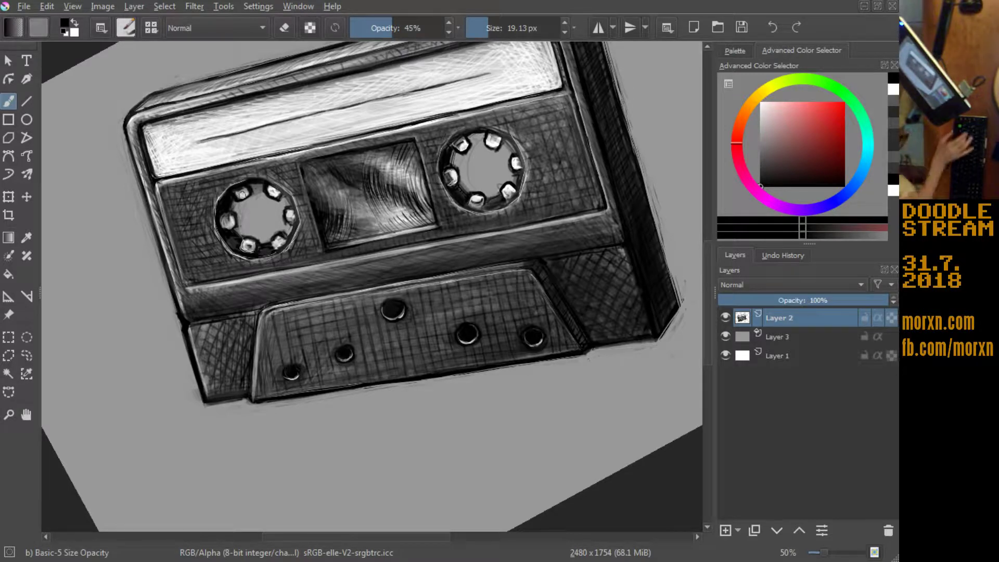
Step: Shrink the brush to 7.75 px and paint dark strokes just below the right reel
{"action": "key", "text": "x"}
{"action": "key", "text": "x"}
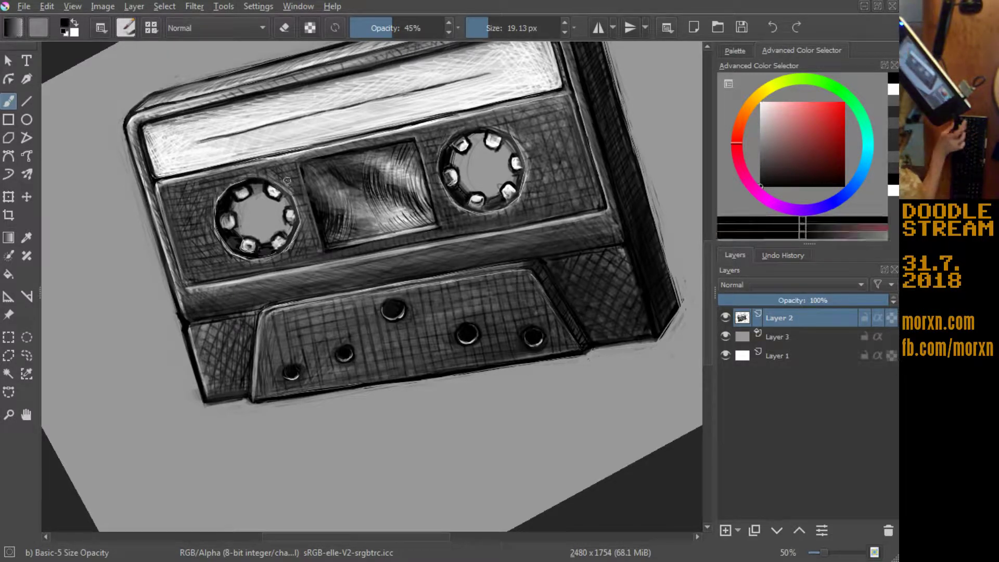
{"action": "key", "text": "bracketleft"}
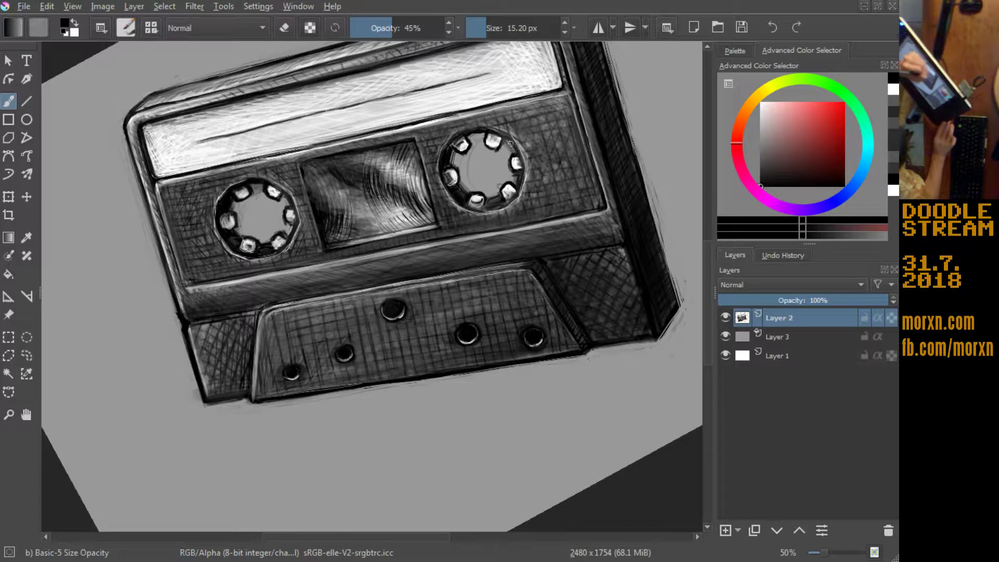
{"action": "key", "text": "bracketleft"}
{"action": "key", "text": "bracketleft"}
{"action": "key", "text": "bracketleft"}
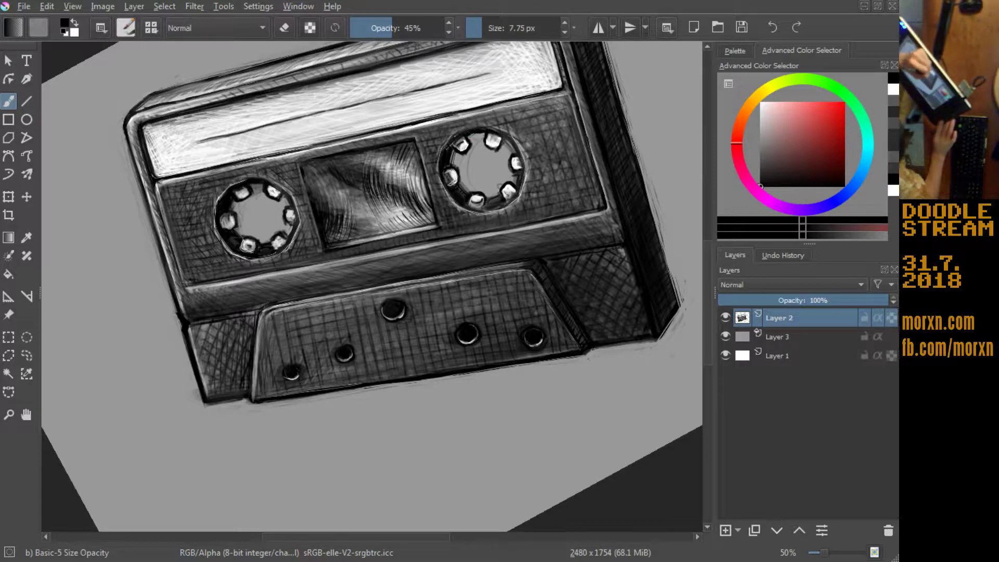
{"action": "left_click_drag", "start_coordinate": [484, 212], "coordinate": [504, 205]}
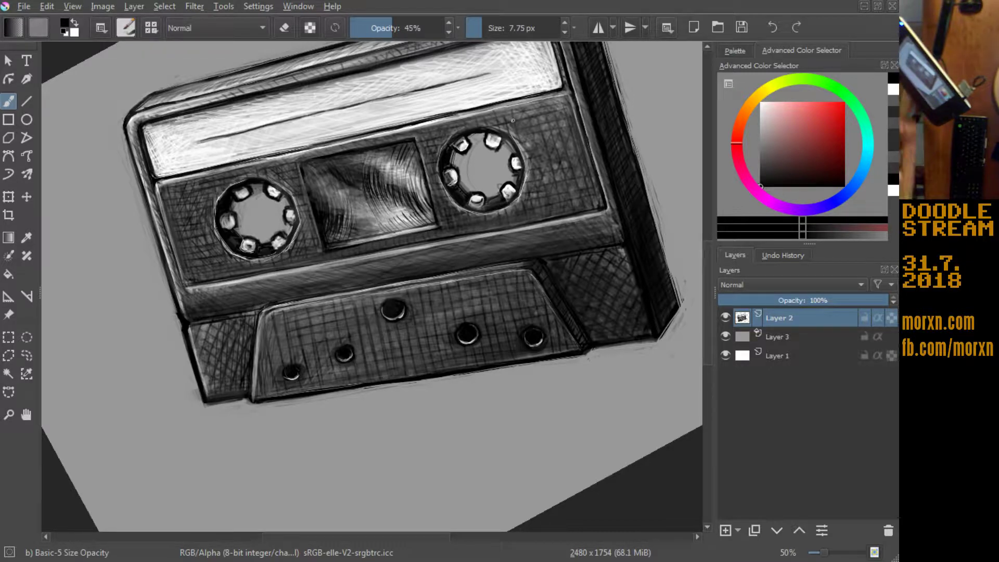
Step: Rotate the view, sample a dark grey, and hatch dark strokes along the cassette's right edge
{"action": "key", "text": "m"}
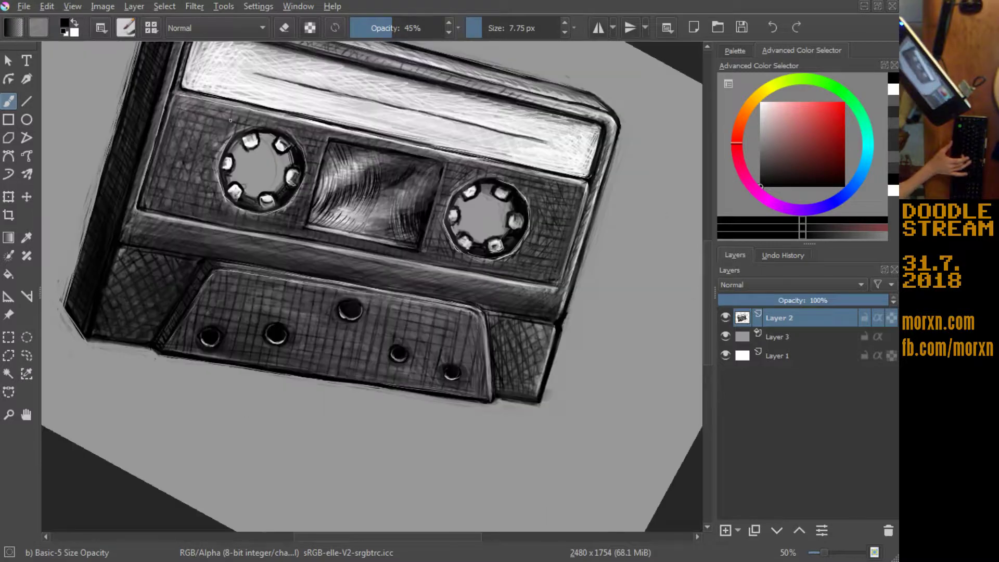
{"action": "mouse_move", "coordinate": [230, 120]}
{"action": "left_mouse_down"}
{"action": "mouse_move", "coordinate": [218, 464]}
{"action": "mouse_move", "coordinate": [229, 483]}
{"action": "left_mouse_up"}
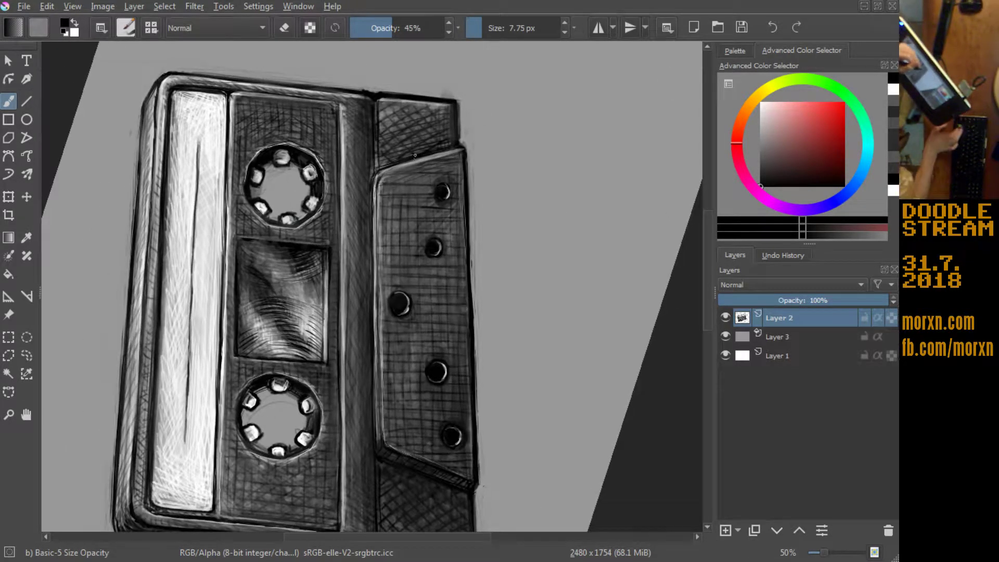
{"action": "left_click", "coordinate": [398, 180], "text": "ctrl"}
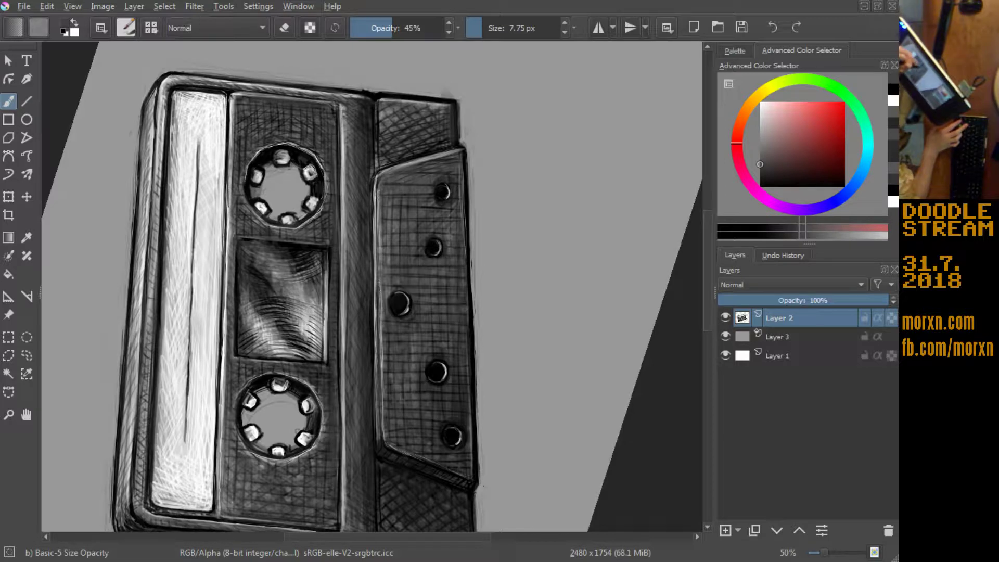
{"action": "key", "text": "k"}
{"action": "key", "text": "k"}
{"action": "key", "text": "k"}
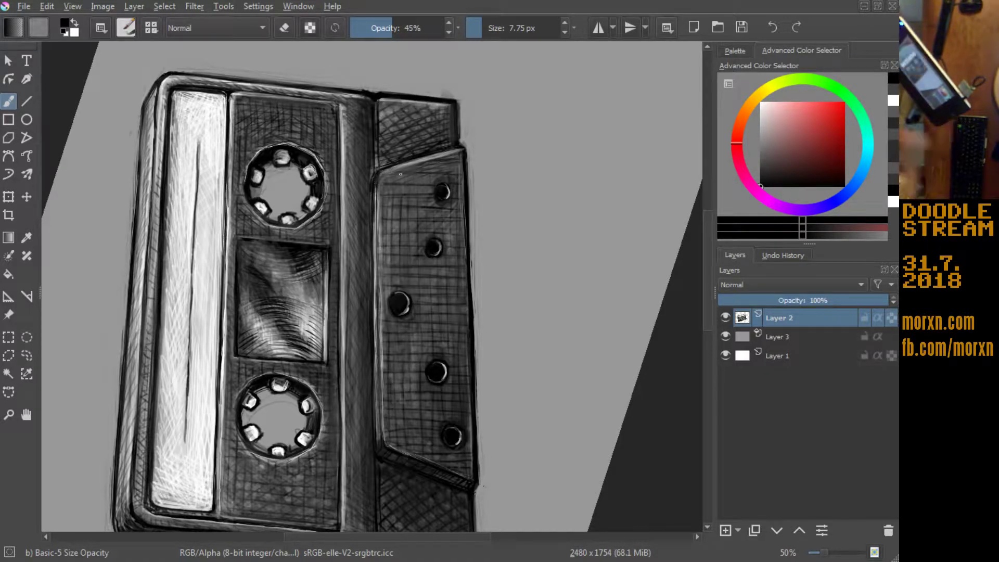
{"action": "mouse_move", "coordinate": [119, 463]}
{"action": "left_mouse_down"}
{"action": "mouse_move", "coordinate": [330, 93]}
{"action": "mouse_move", "coordinate": [475, 88]}
{"action": "left_mouse_up"}
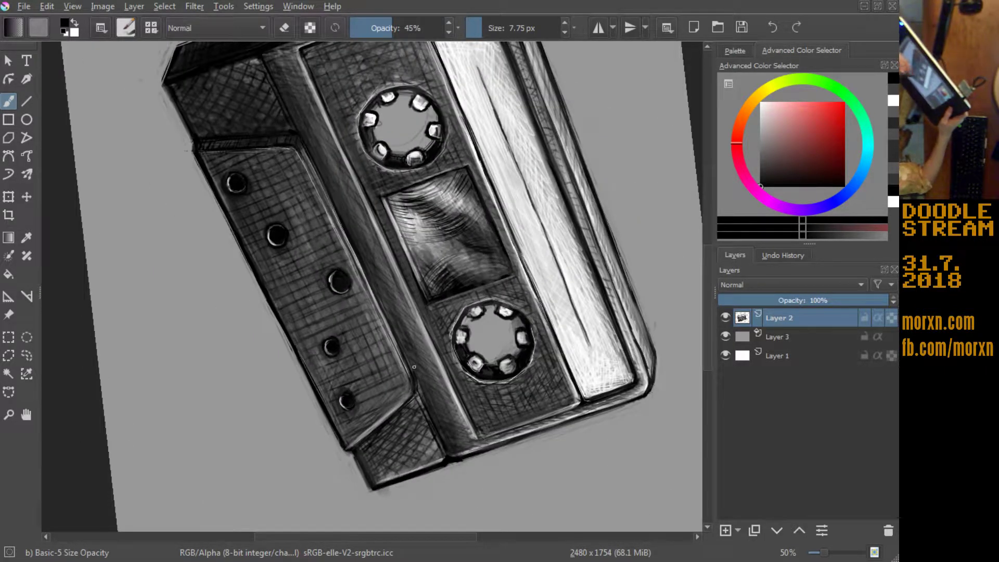
{"action": "mouse_move", "coordinate": [181, 252]}
{"action": "left_mouse_down"}
{"action": "mouse_move", "coordinate": [177, 405]}
{"action": "mouse_move", "coordinate": [205, 446]}
{"action": "left_mouse_up"}
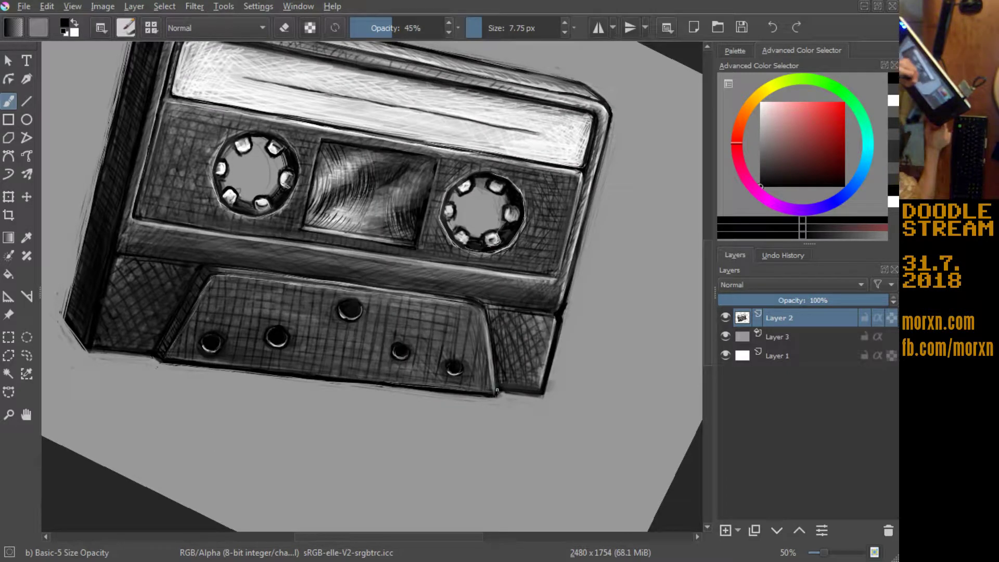
{"action": "left_click", "coordinate": [485, 355], "text": "ctrl"}
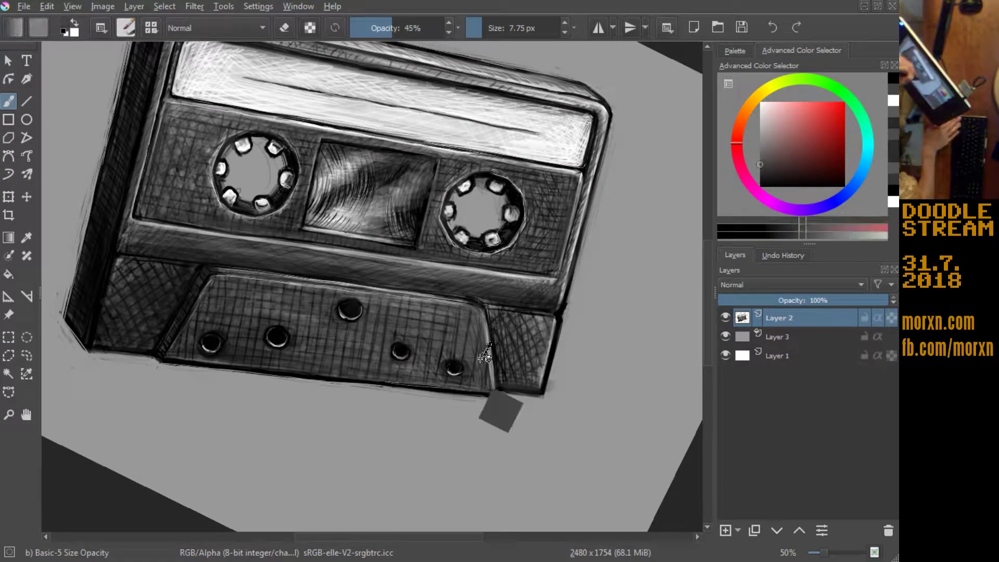
{"action": "left_click_drag", "start_coordinate": [494, 388], "coordinate": [485, 328]}
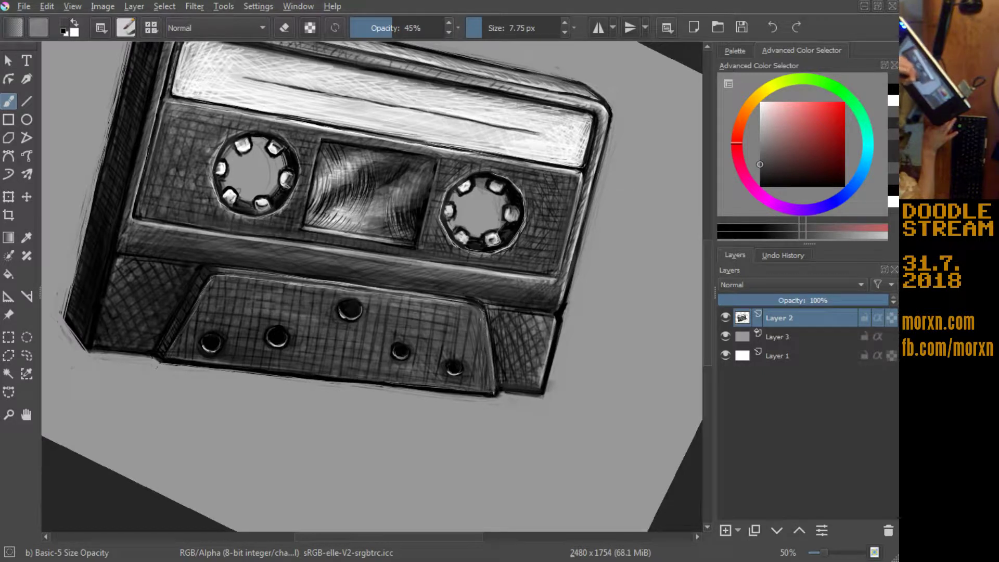
{"action": "left_click_drag", "start_coordinate": [493, 384], "coordinate": [489, 350]}
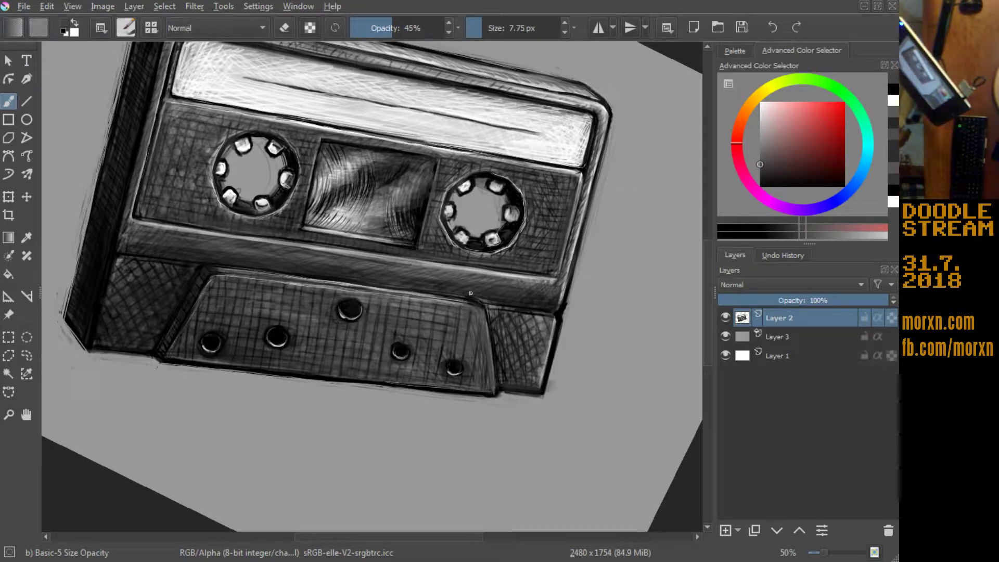
Step: In white, paint light strokes along the cassette's inner edge and the right panel's top edge
{"action": "left_click", "coordinate": [74, 27]}
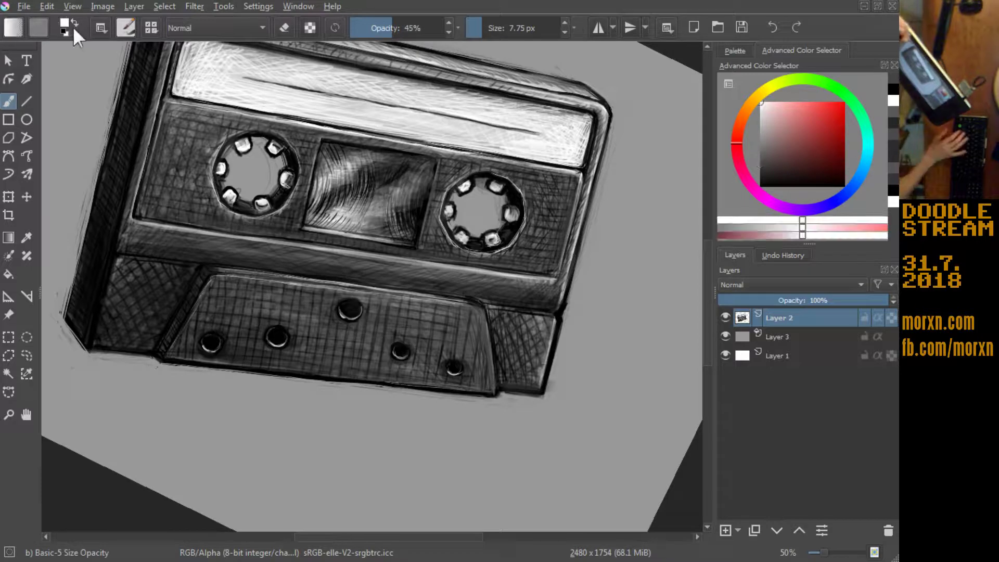
{"action": "left_click_drag", "start_coordinate": [276, 89], "coordinate": [183, 365]}
{"action": "mouse_move", "coordinate": [393, 183]}
{"action": "left_mouse_down"}
{"action": "mouse_move", "coordinate": [386, 224]}
{"action": "mouse_move", "coordinate": [389, 204]}
{"action": "left_mouse_up"}
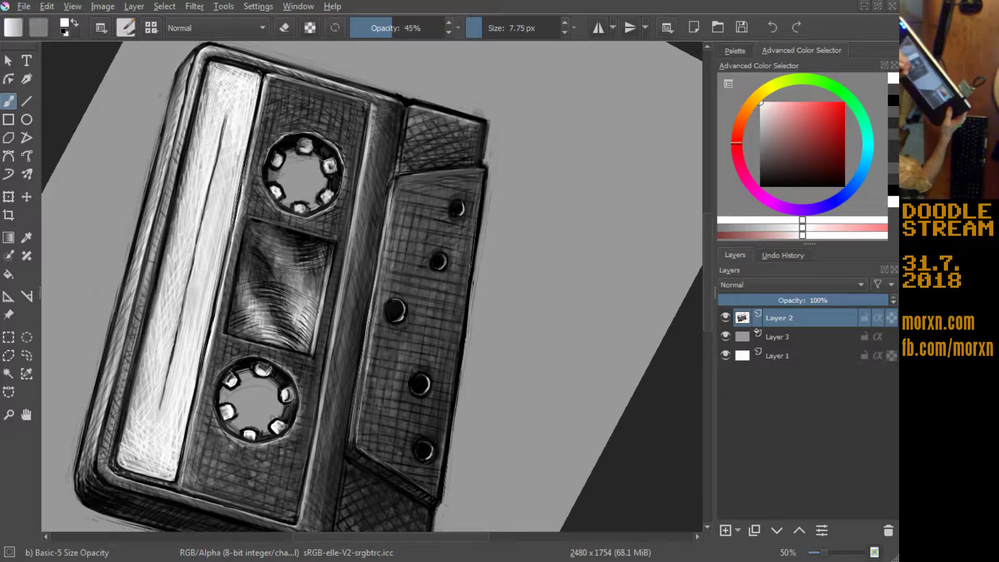
{"action": "left_click_drag", "start_coordinate": [356, 390], "coordinate": [351, 434]}
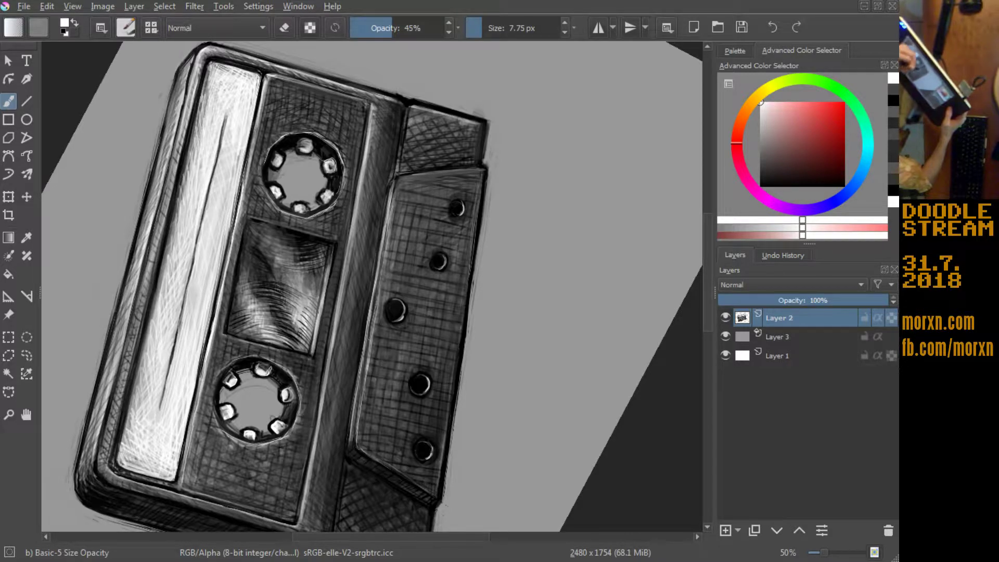
{"action": "left_click_drag", "start_coordinate": [394, 185], "coordinate": [392, 202]}
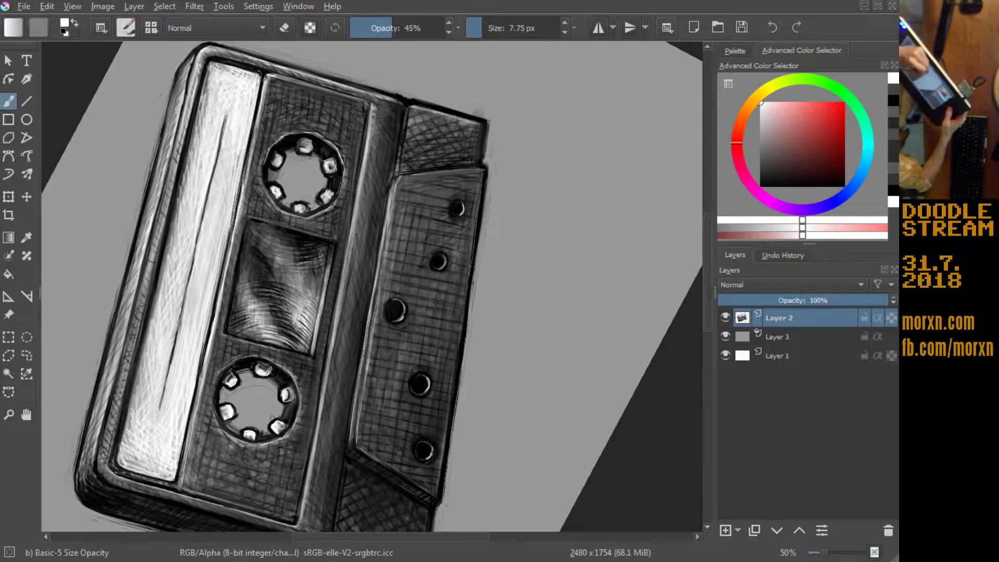
{"action": "left_click_drag", "start_coordinate": [409, 175], "coordinate": [427, 171]}
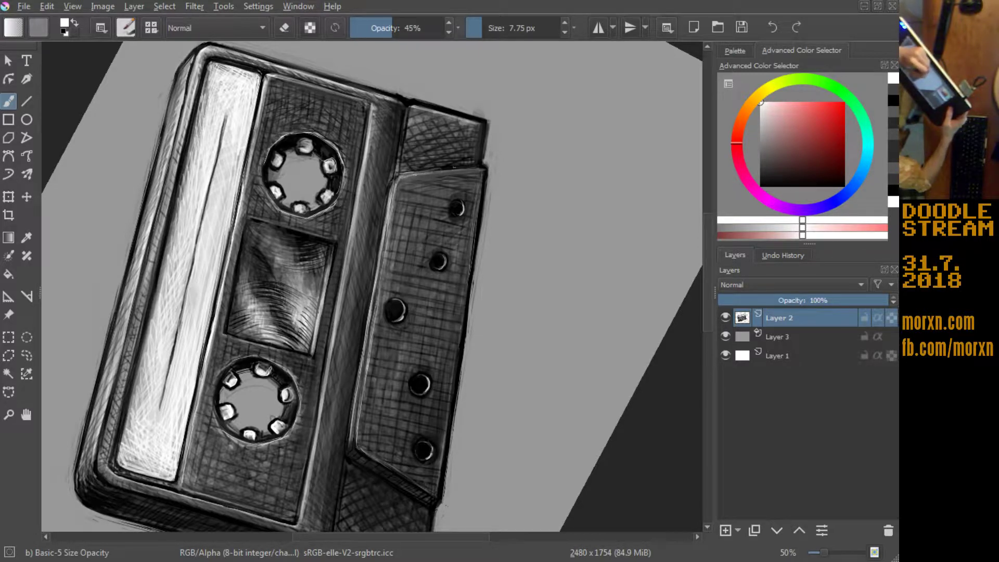
{"action": "left_click_drag", "start_coordinate": [143, 179], "coordinate": [498, 357]}
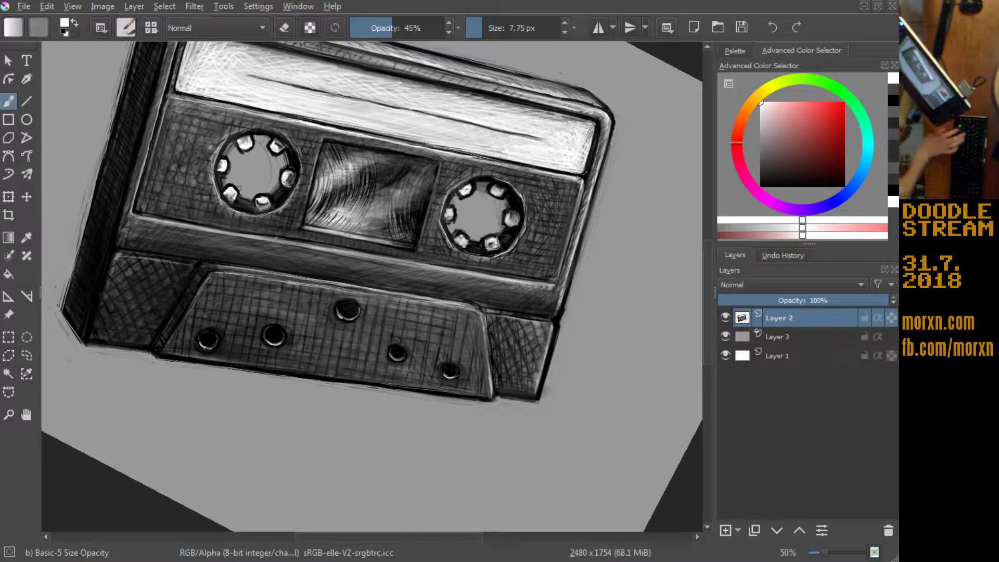
Step: Darken the right outer edge with black strokes, then reset the view to the whole upright page
{"action": "left_click", "coordinate": [60, 32]}
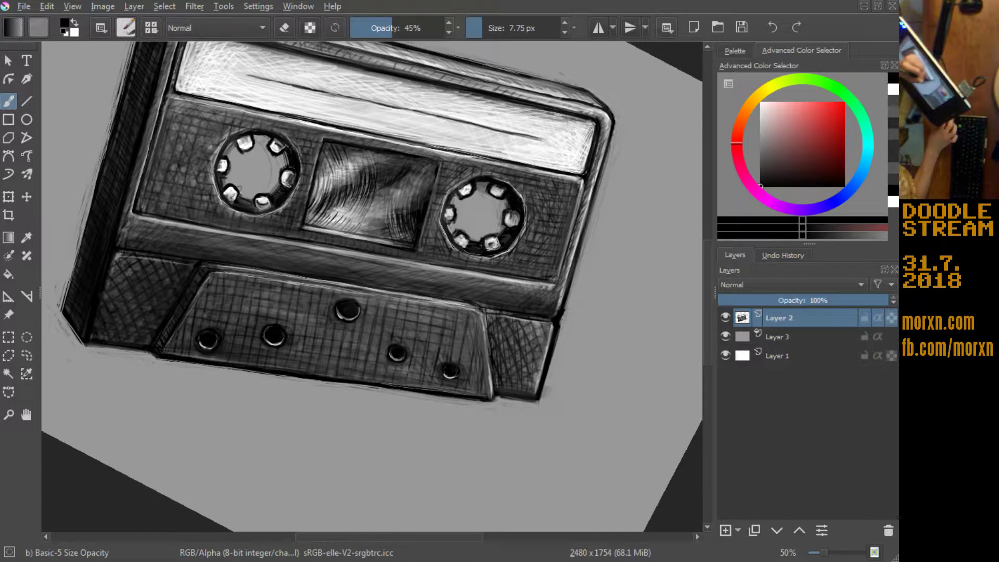
{"action": "left_click_drag", "start_coordinate": [582, 187], "coordinate": [575, 223]}
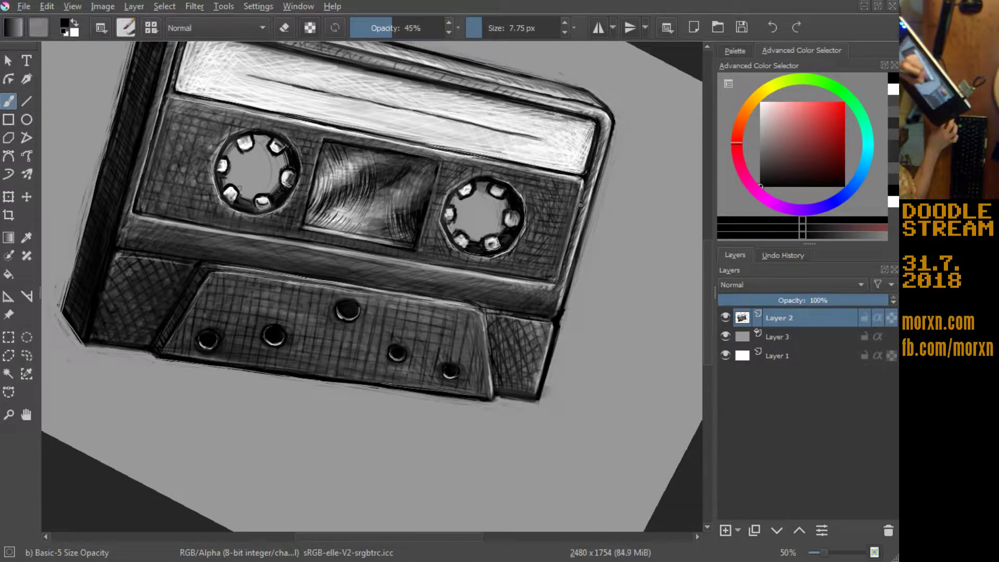
{"action": "left_click_drag", "start_coordinate": [593, 160], "coordinate": [582, 205]}
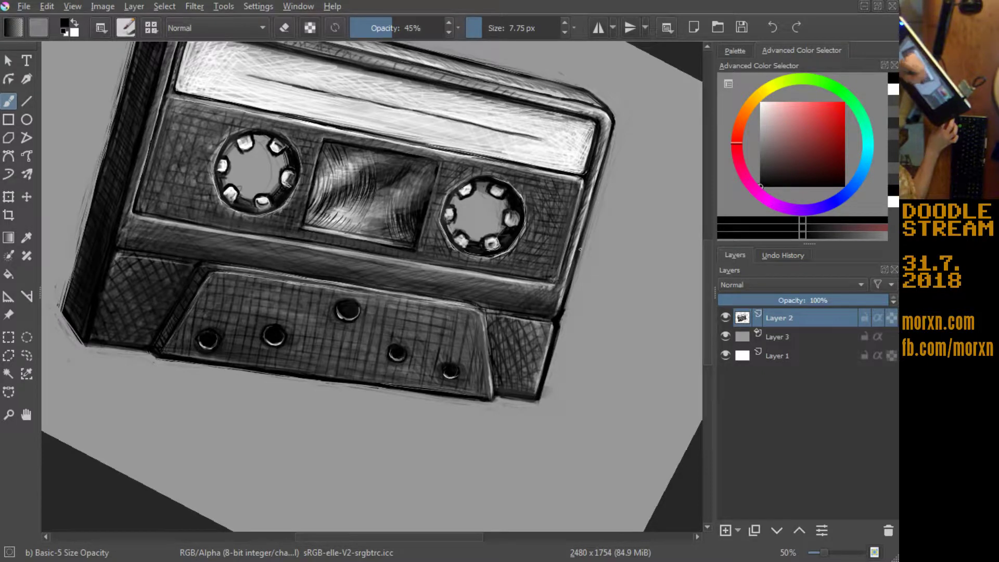
{"action": "mouse_move", "coordinate": [104, 302]}
{"action": "left_mouse_down"}
{"action": "mouse_move", "coordinate": [266, 92]}
{"action": "mouse_move", "coordinate": [282, 86]}
{"action": "left_mouse_up"}
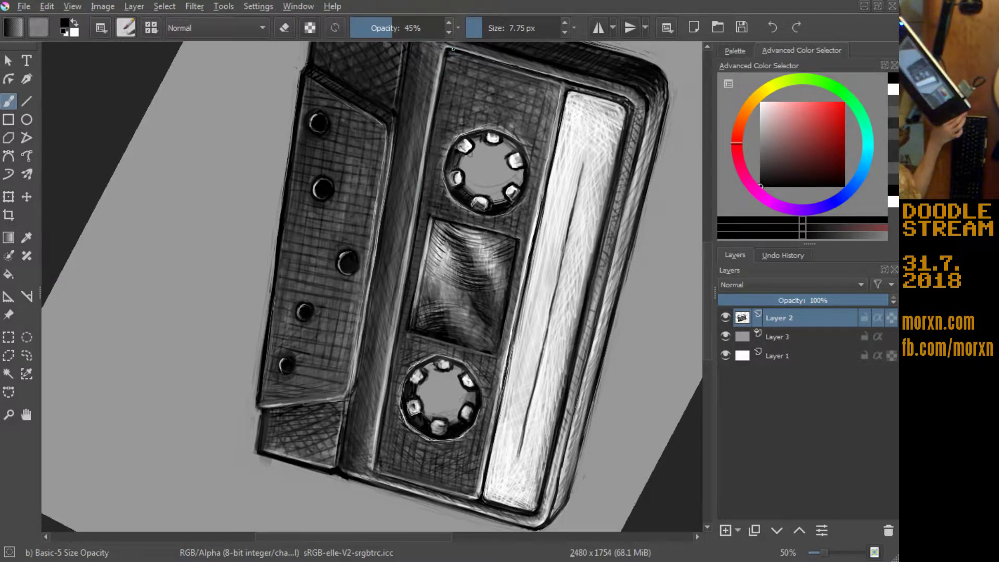
{"action": "key", "text": "5"}
{"action": "key", "text": "3"}
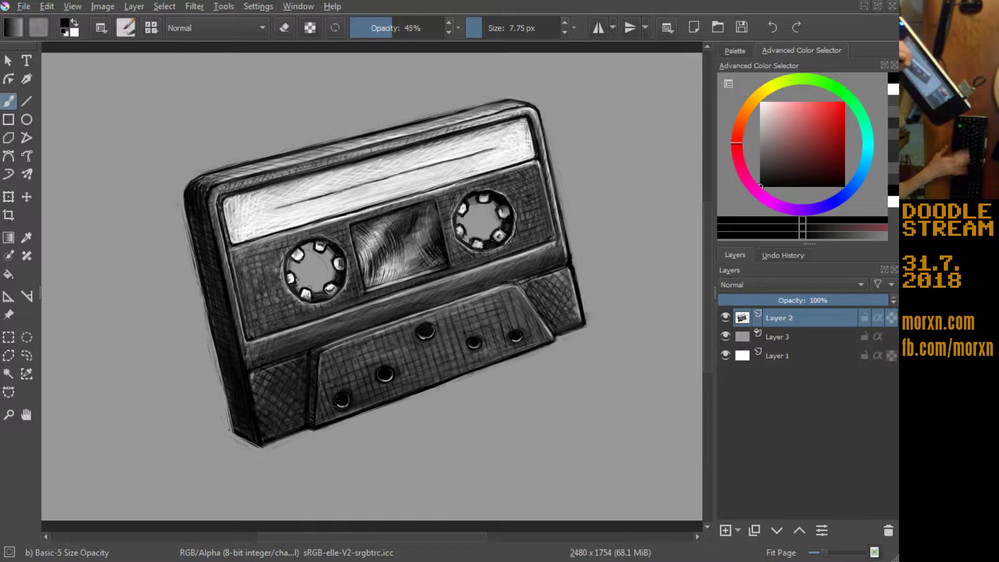
Step: Toggle the brush into eraser mode with E
{"action": "key", "text": "e"}
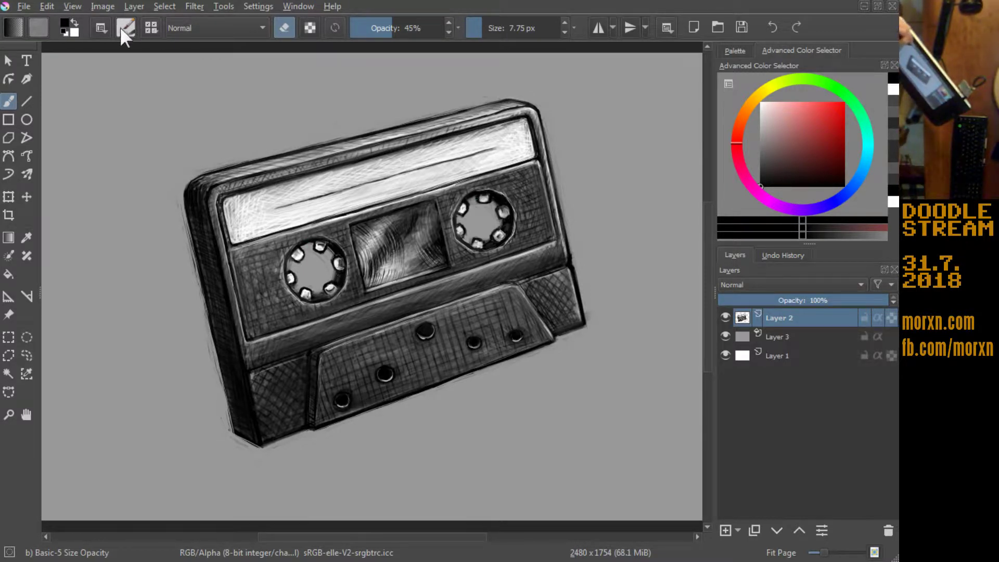
Step: Select the Ink brush 10 preset at 10 px and 100% opacity from the favourite presets
{"action": "left_click", "coordinate": [150, 28]}
{"action": "left_click", "coordinate": [316, 232]}
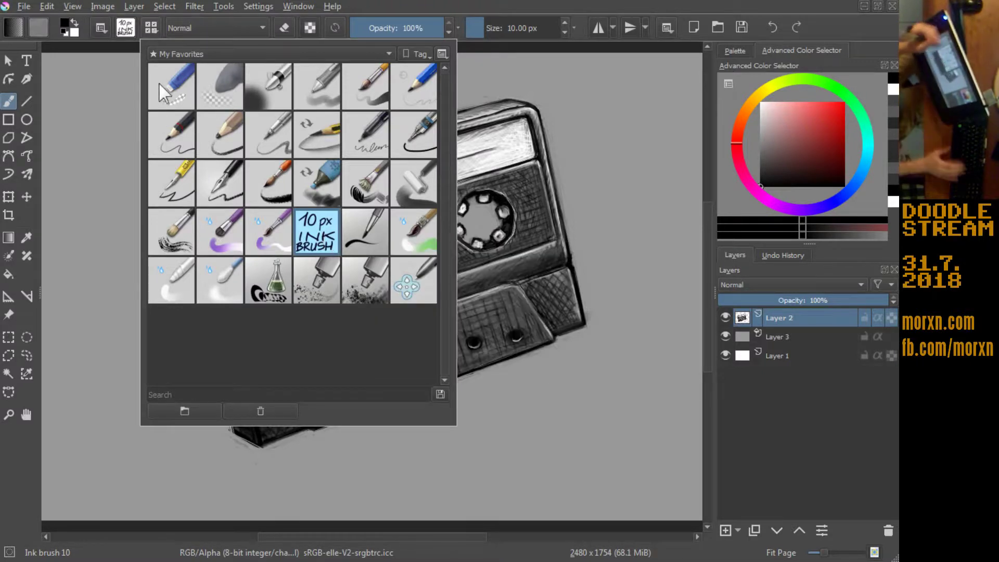
{"action": "left_click", "coordinate": [130, 39]}
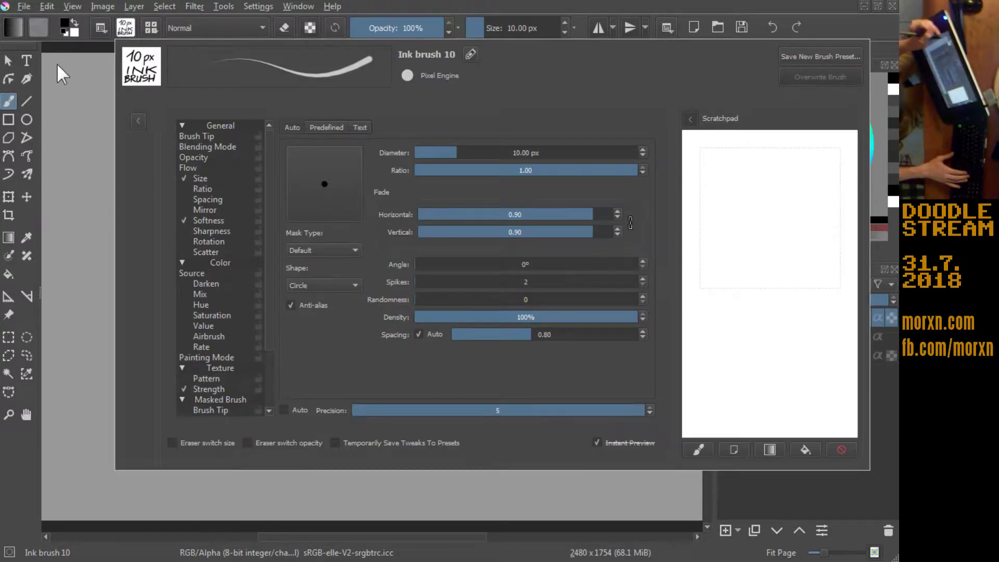
{"action": "left_click", "coordinate": [749, 34]}
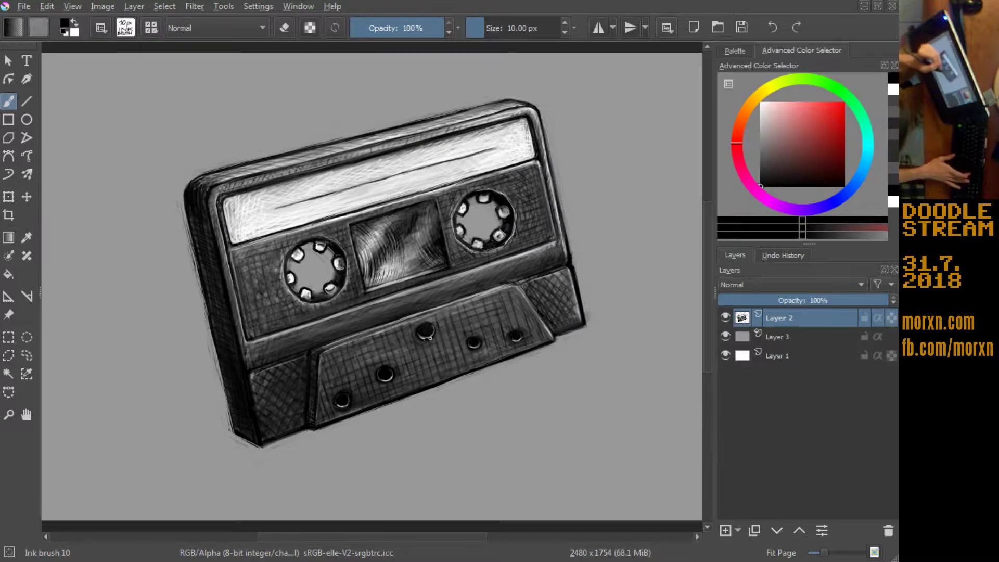
Step: Zoom to 67% and hatch dark ink strokes across the tape window's right, left and lower-left parts
{"action": "key", "text": "plus"}
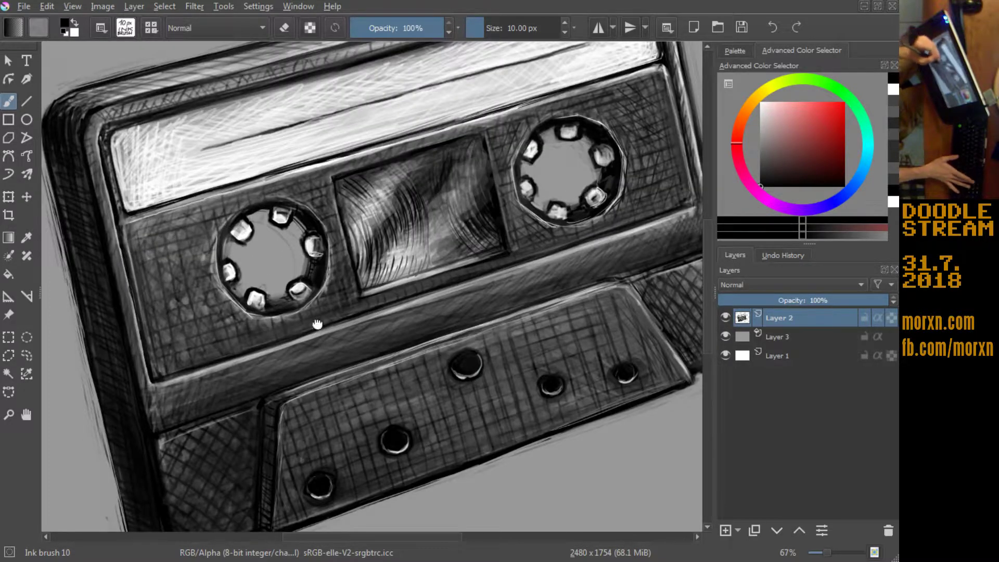
{"action": "mouse_move", "coordinate": [317, 323]}
{"action": "left_mouse_down"}
{"action": "mouse_move", "coordinate": [187, 260]}
{"action": "mouse_move", "coordinate": [210, 280]}
{"action": "left_mouse_up"}
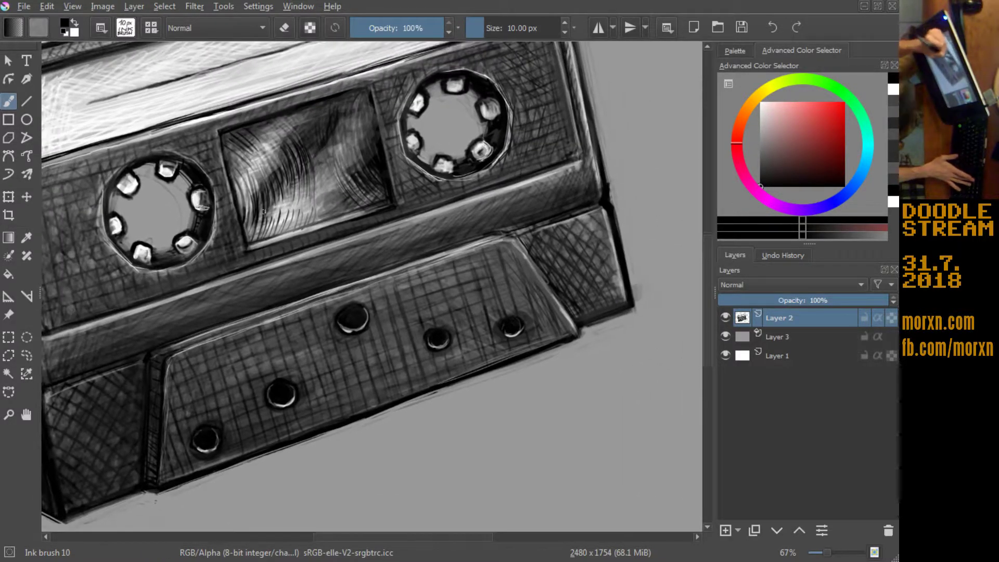
{"action": "mouse_move", "coordinate": [262, 190]}
{"action": "left_mouse_down"}
{"action": "mouse_move", "coordinate": [305, 150]}
{"action": "mouse_move", "coordinate": [305, 136]}
{"action": "mouse_move", "coordinate": [308, 158]}
{"action": "mouse_move", "coordinate": [289, 151]}
{"action": "mouse_move", "coordinate": [296, 177]}
{"action": "mouse_move", "coordinate": [269, 215]}
{"action": "left_mouse_up"}
{"action": "left_click_drag", "start_coordinate": [263, 190], "coordinate": [256, 211]}
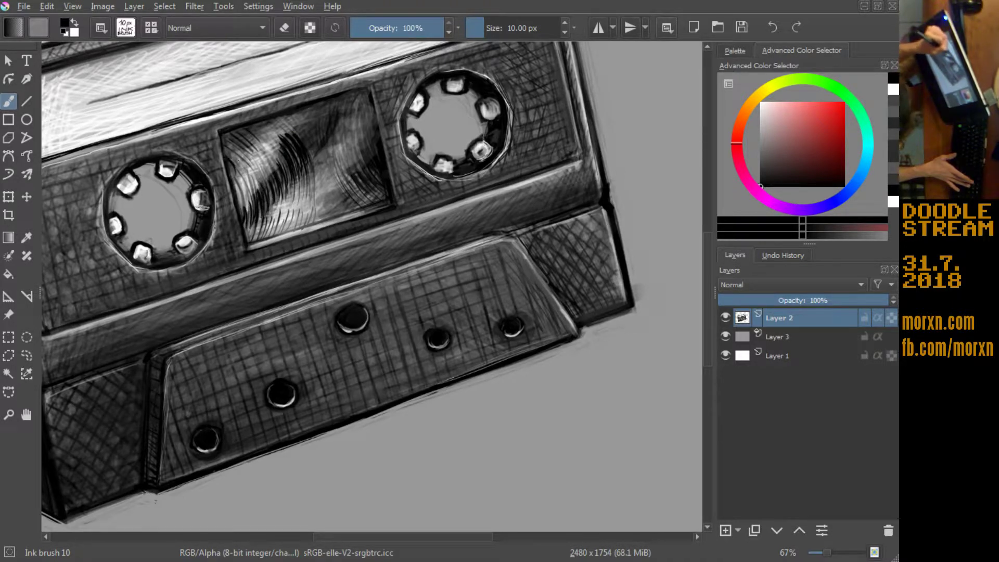
{"action": "left_click_drag", "start_coordinate": [225, 159], "coordinate": [252, 126]}
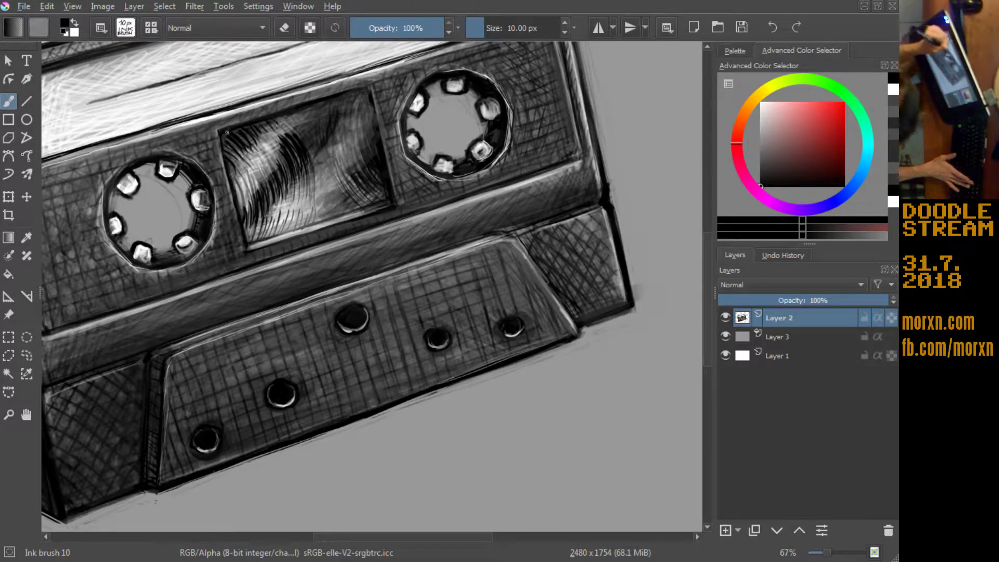
{"action": "left_click_drag", "start_coordinate": [224, 144], "coordinate": [233, 165]}
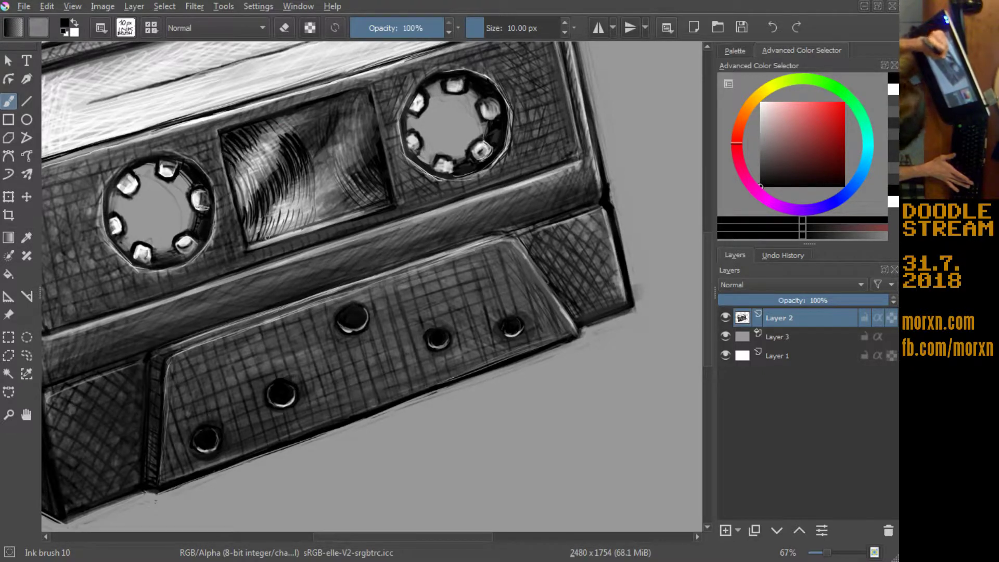
{"action": "mouse_move", "coordinate": [250, 242]}
{"action": "left_mouse_down"}
{"action": "mouse_move", "coordinate": [254, 219]}
{"action": "mouse_move", "coordinate": [271, 207]}
{"action": "mouse_move", "coordinate": [244, 219]}
{"action": "mouse_move", "coordinate": [289, 189]}
{"action": "left_mouse_up"}
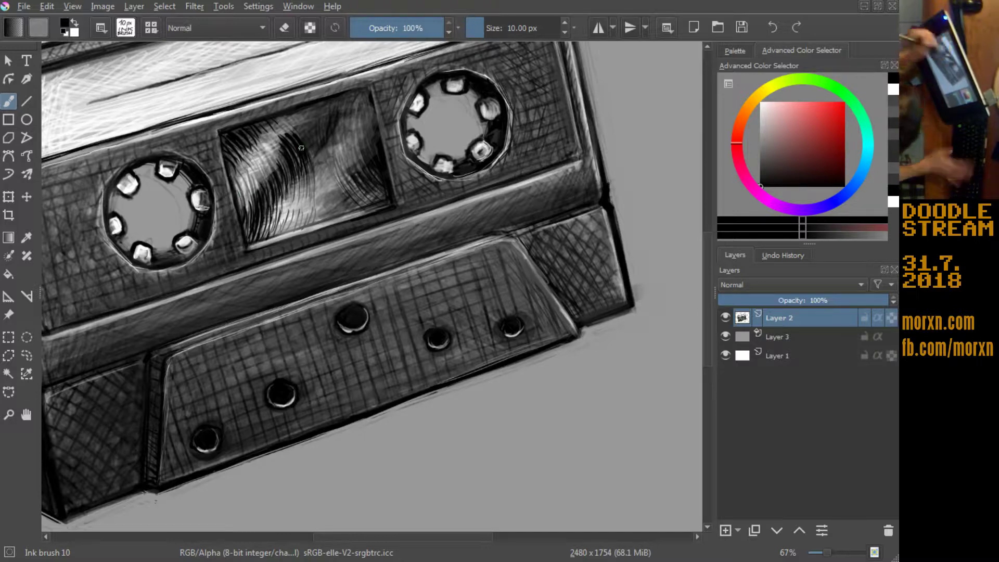
Step: Mirror-check the drawing, level the view, and deepen the hatching in the tape window
{"action": "key", "text": "m"}
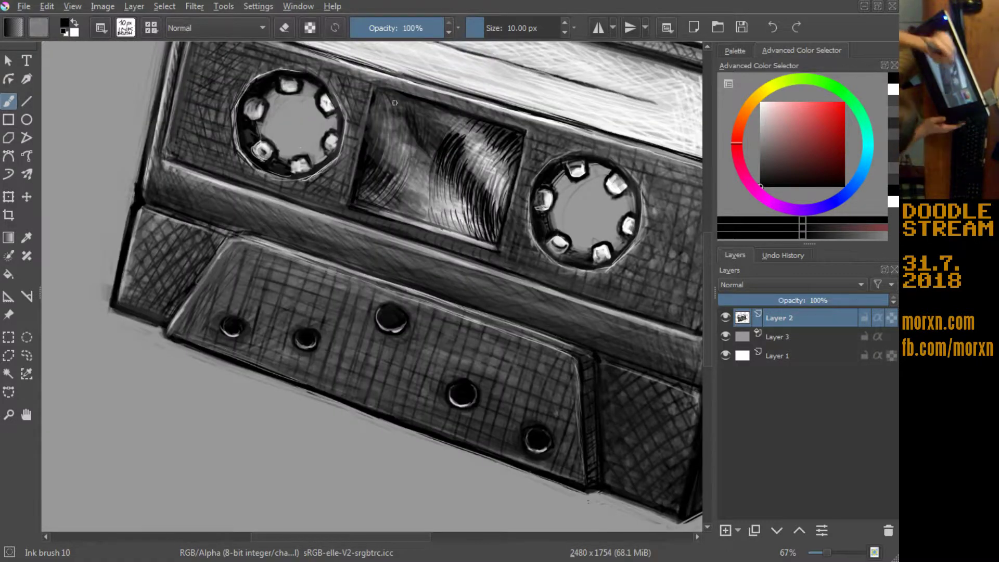
{"action": "key", "text": "m"}
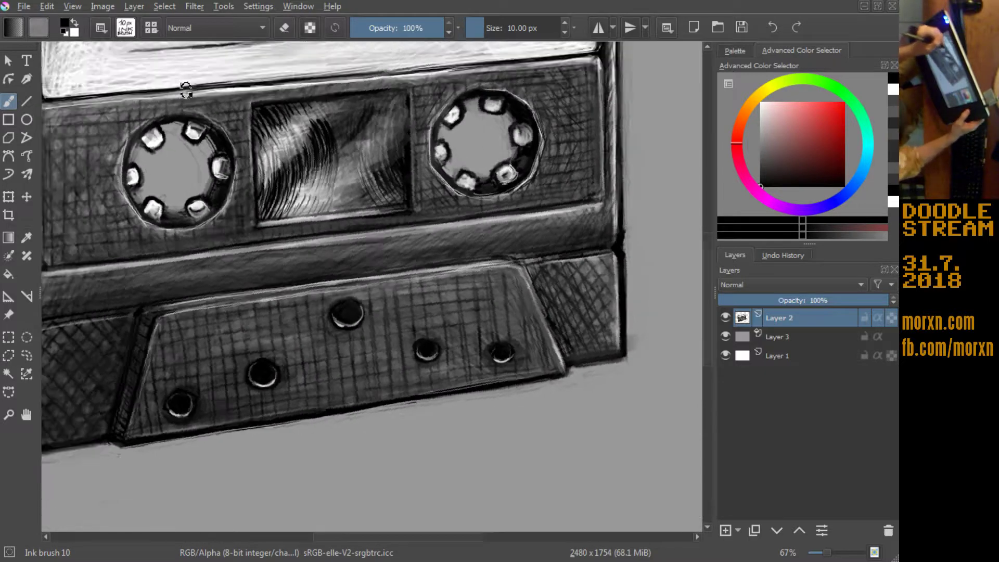
{"action": "left_click_drag", "start_coordinate": [349, 102], "coordinate": [405, 185]}
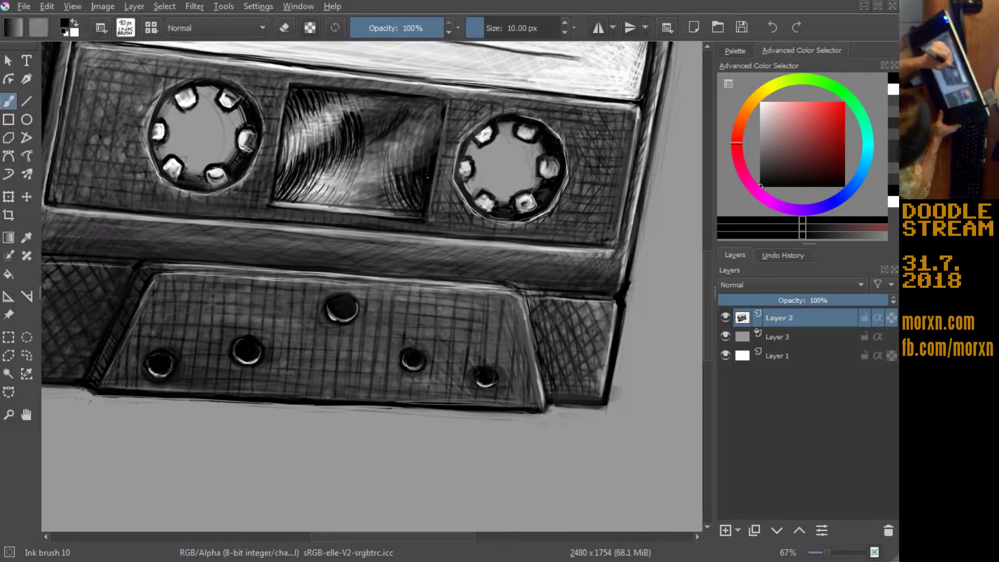
{"action": "left_click_drag", "start_coordinate": [426, 102], "coordinate": [391, 124]}
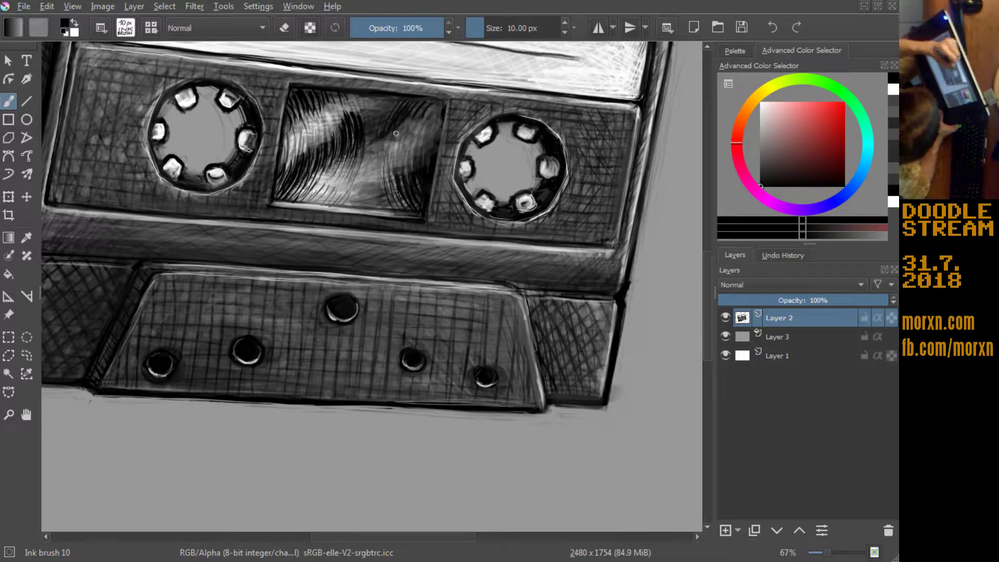
{"action": "left_click_drag", "start_coordinate": [386, 189], "coordinate": [397, 211]}
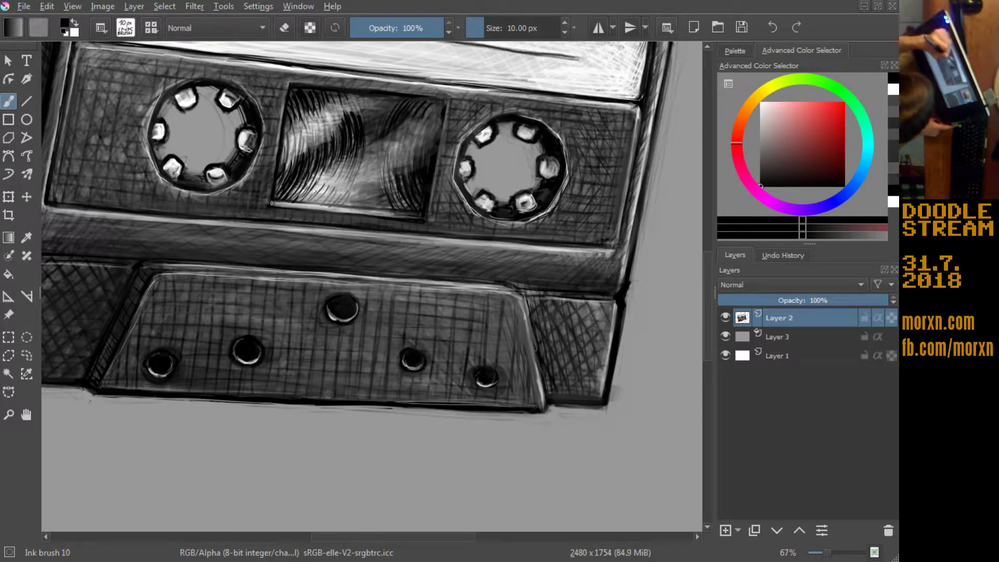
{"action": "left_click_drag", "start_coordinate": [442, 115], "coordinate": [439, 143]}
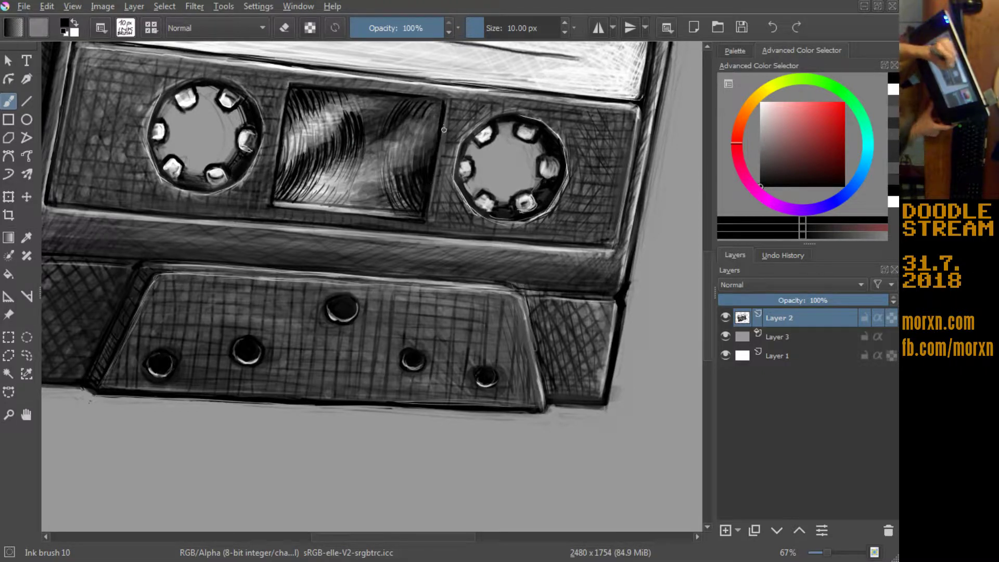
Step: Rotate the canvas and ink darker edges and small marks around the reels
{"action": "left_click_drag", "start_coordinate": [137, 251], "coordinate": [545, 172]}
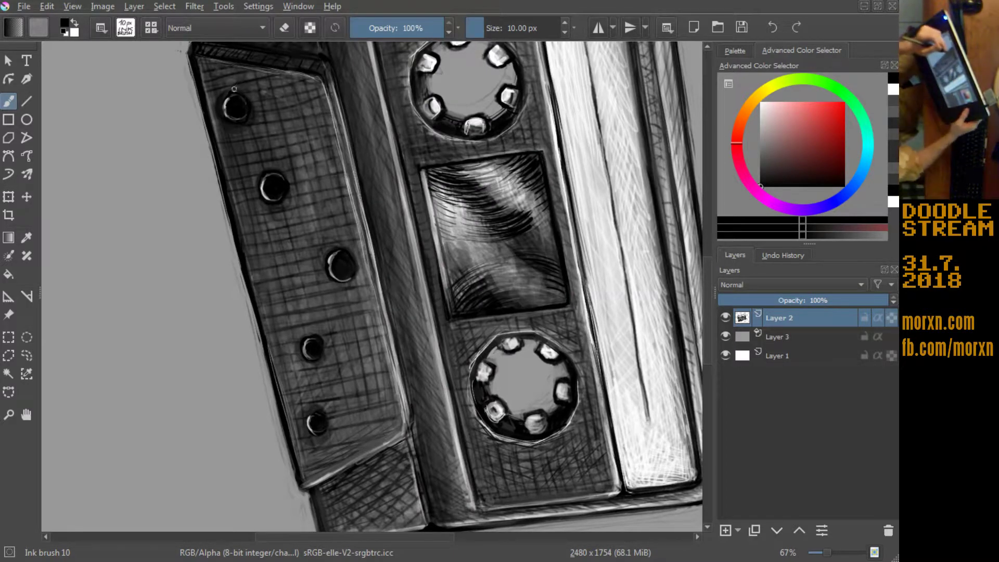
{"action": "mouse_move", "coordinate": [192, 197]}
{"action": "left_mouse_down"}
{"action": "mouse_move", "coordinate": [197, 394]}
{"action": "mouse_move", "coordinate": [442, 106]}
{"action": "mouse_move", "coordinate": [429, 151]}
{"action": "mouse_move", "coordinate": [443, 5]}
{"action": "mouse_move", "coordinate": [434, 162]}
{"action": "left_mouse_up"}
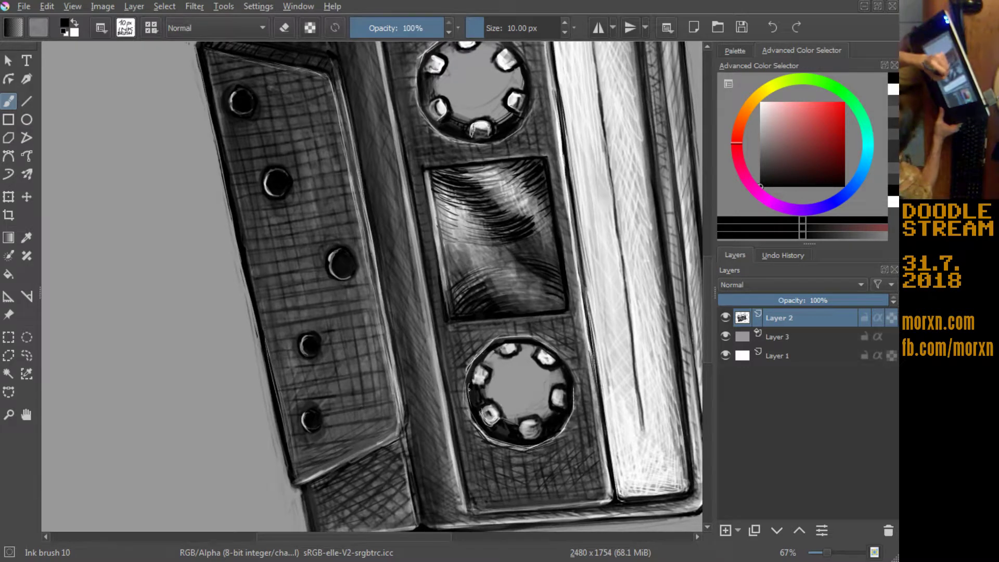
{"action": "mouse_move", "coordinate": [470, 401]}
{"action": "left_mouse_down"}
{"action": "mouse_move", "coordinate": [474, 371]}
{"action": "mouse_move", "coordinate": [201, 300]}
{"action": "left_mouse_up"}
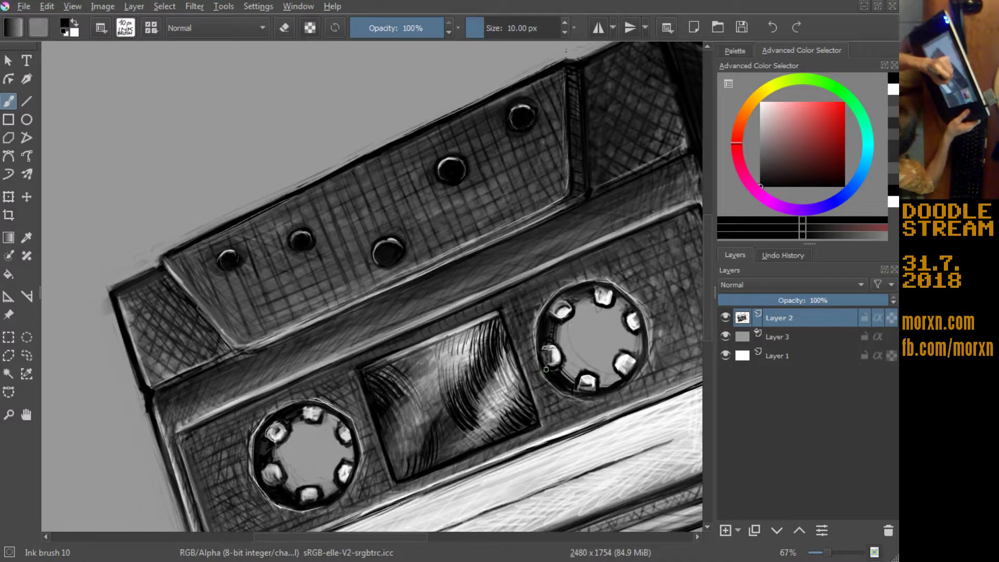
{"action": "mouse_move", "coordinate": [547, 368]}
{"action": "left_mouse_down"}
{"action": "mouse_move", "coordinate": [349, 443]}
{"action": "mouse_move", "coordinate": [350, 297]}
{"action": "left_mouse_up"}
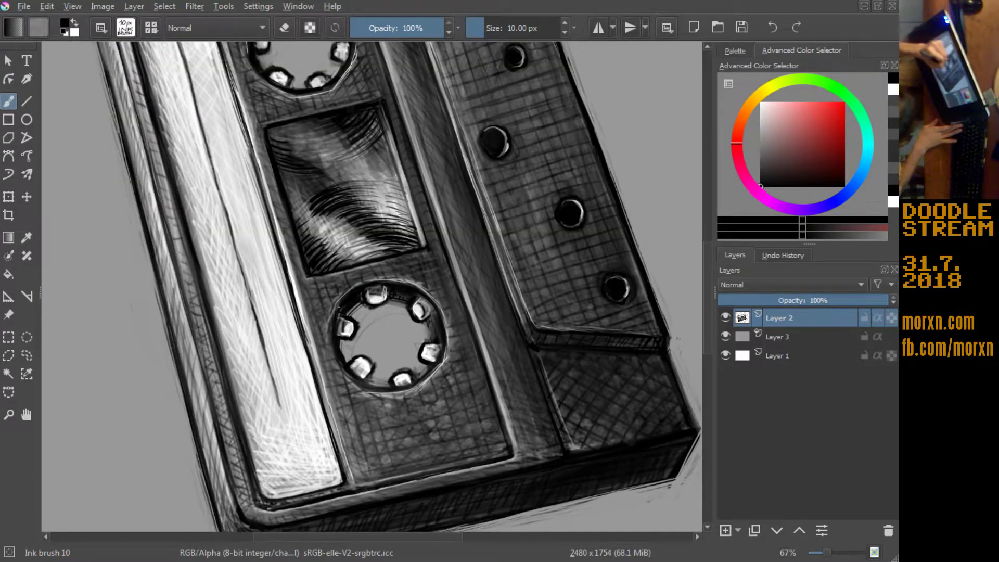
{"action": "left_click_drag", "start_coordinate": [334, 345], "coordinate": [294, 311]}
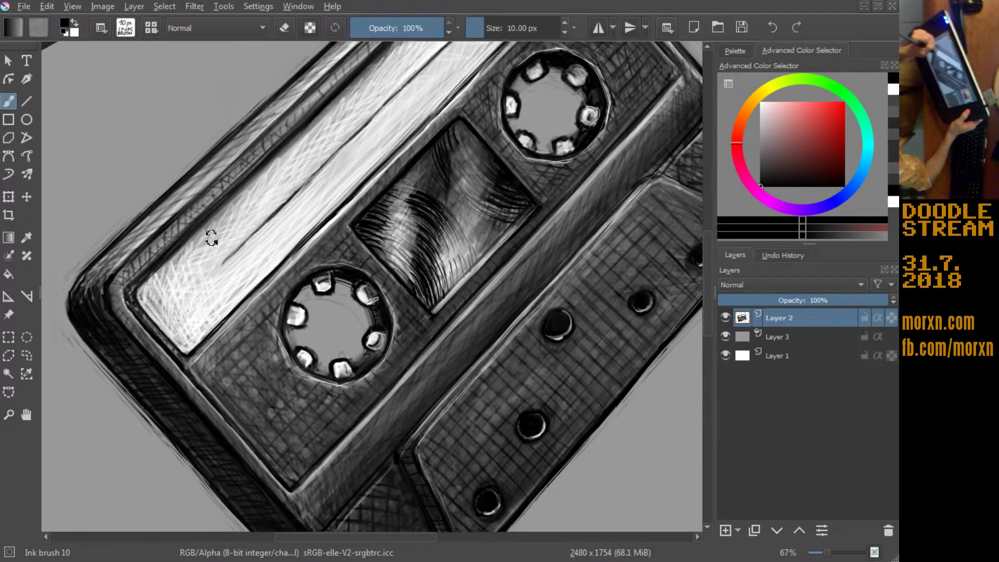
{"action": "left_click_drag", "start_coordinate": [185, 326], "coordinate": [260, 278]}
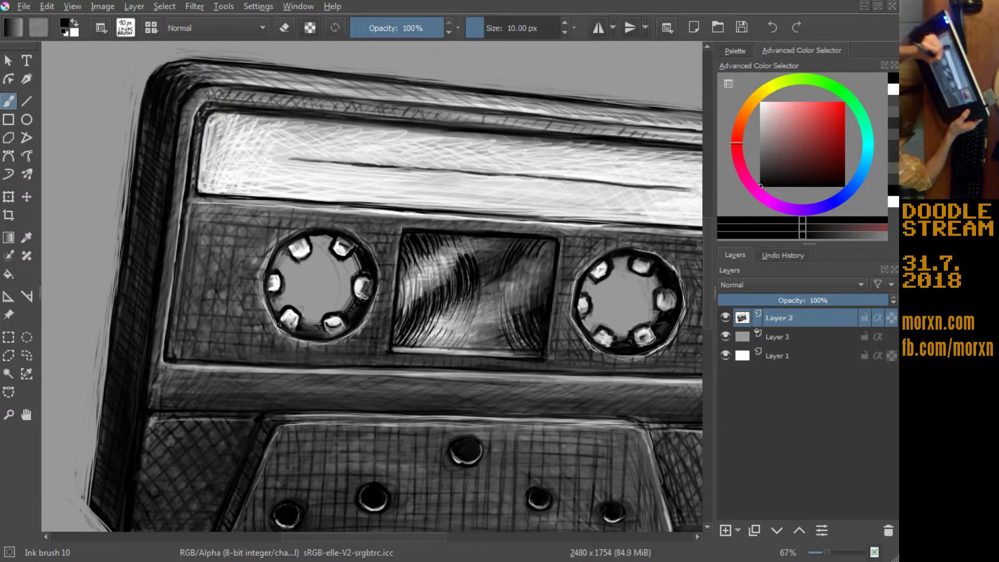
{"action": "mouse_move", "coordinate": [307, 328]}
{"action": "left_mouse_down"}
{"action": "mouse_move", "coordinate": [319, 323]}
{"action": "mouse_move", "coordinate": [310, 332]}
{"action": "left_mouse_up"}
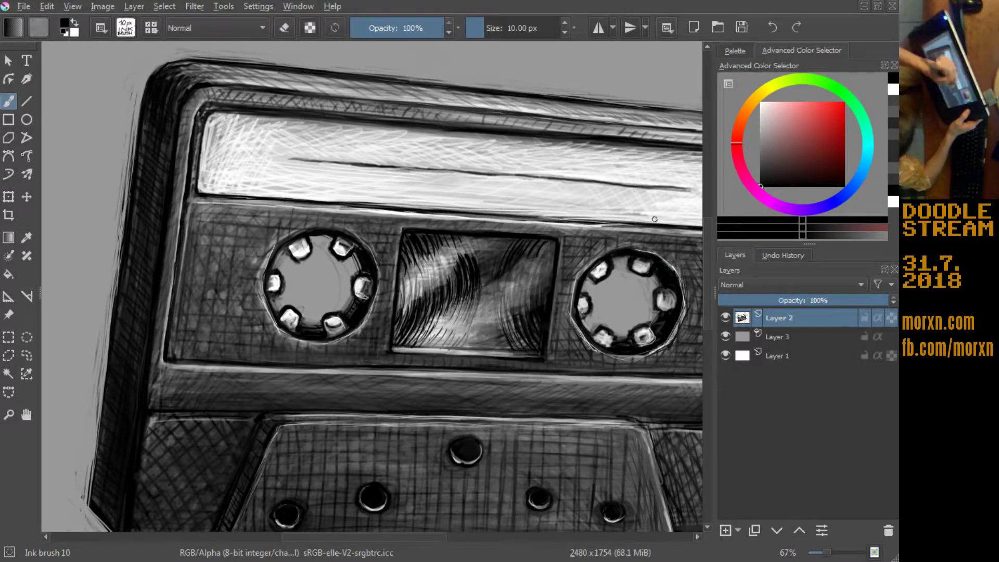
Step: Toggle the brush into eraser mode with the E key
{"action": "key", "text": "e"}
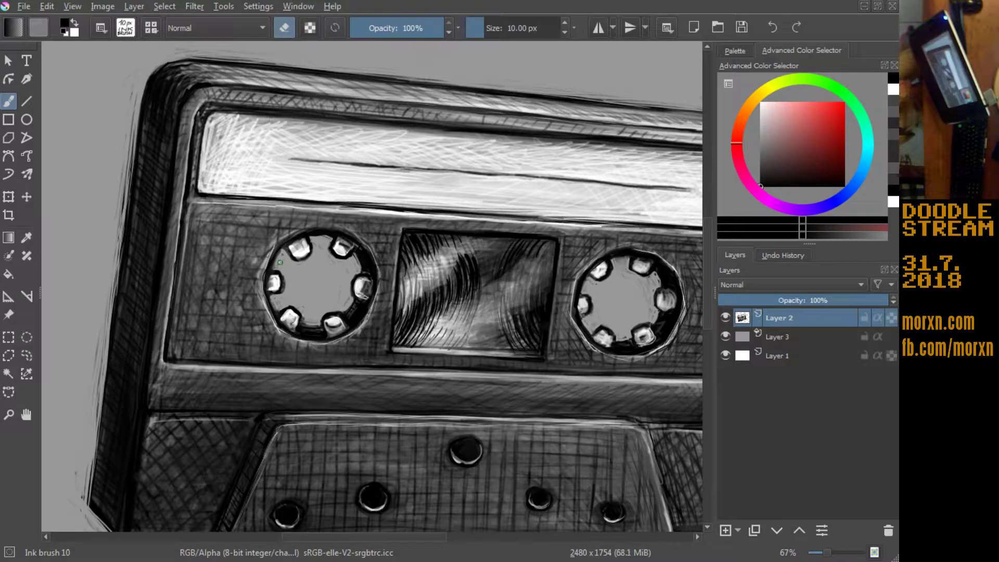
Step: Turn erasing off, return to black, and ink small touches on the hole rims
{"action": "key", "text": "x"}
{"action": "key", "text": "e"}
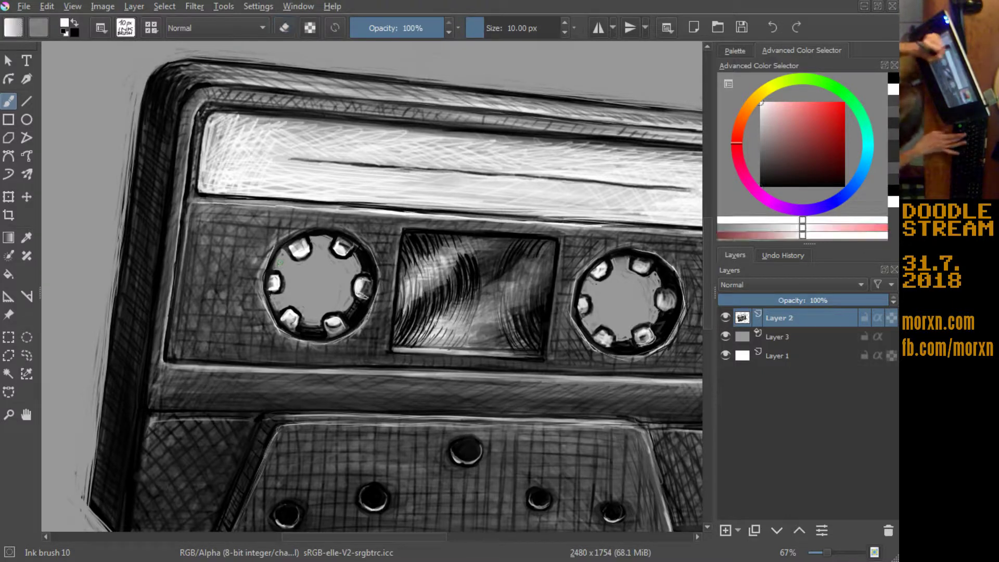
{"action": "key", "text": "x"}
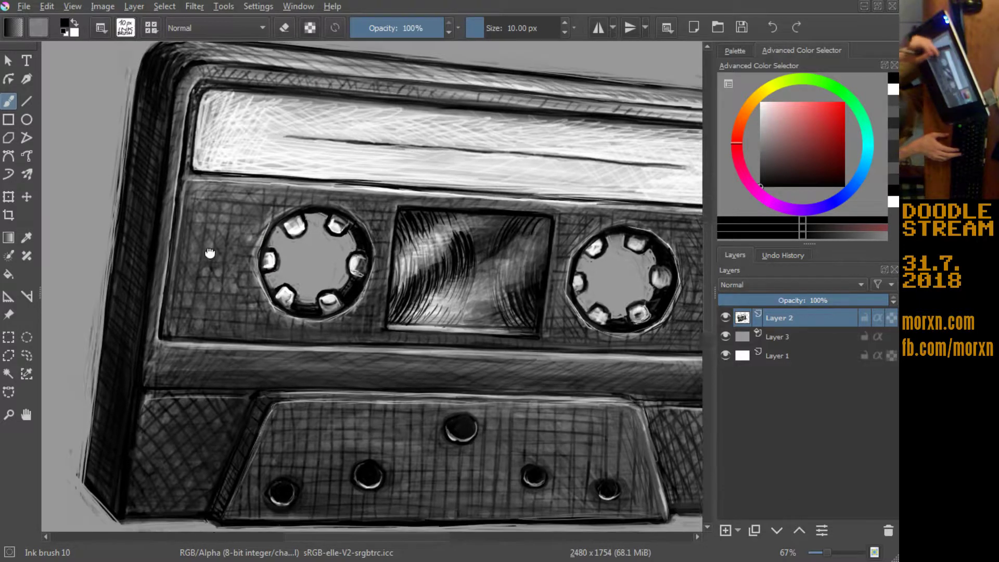
{"action": "left_click_drag", "start_coordinate": [271, 263], "coordinate": [176, 122]}
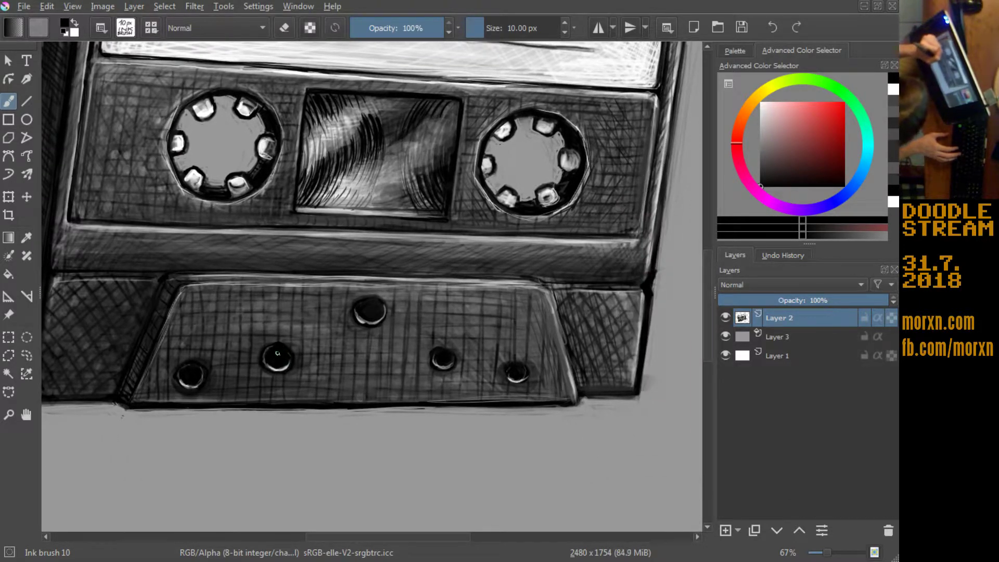
{"action": "left_click_drag", "start_coordinate": [383, 319], "coordinate": [380, 306]}
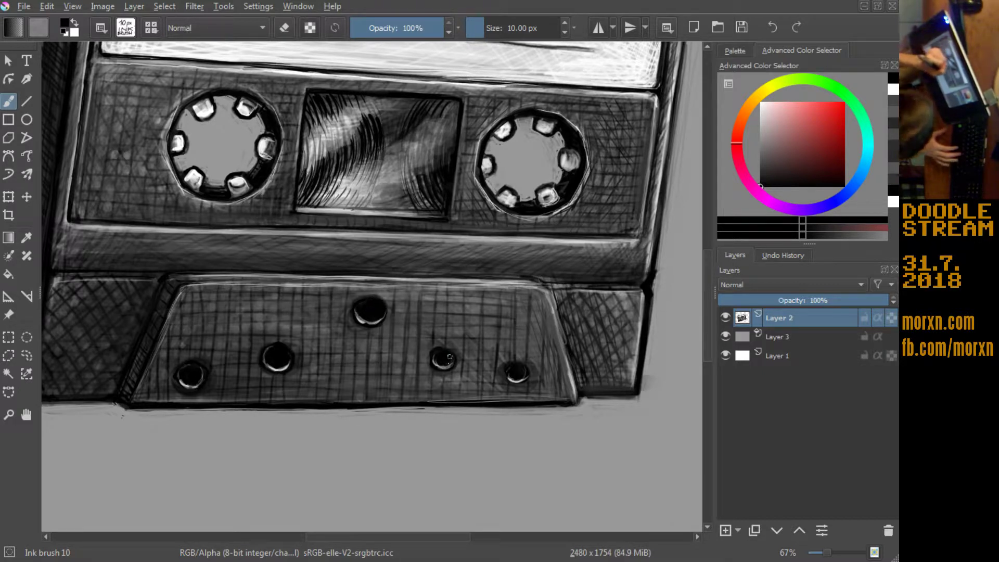
{"action": "left_click_drag", "start_coordinate": [449, 354], "coordinate": [440, 358]}
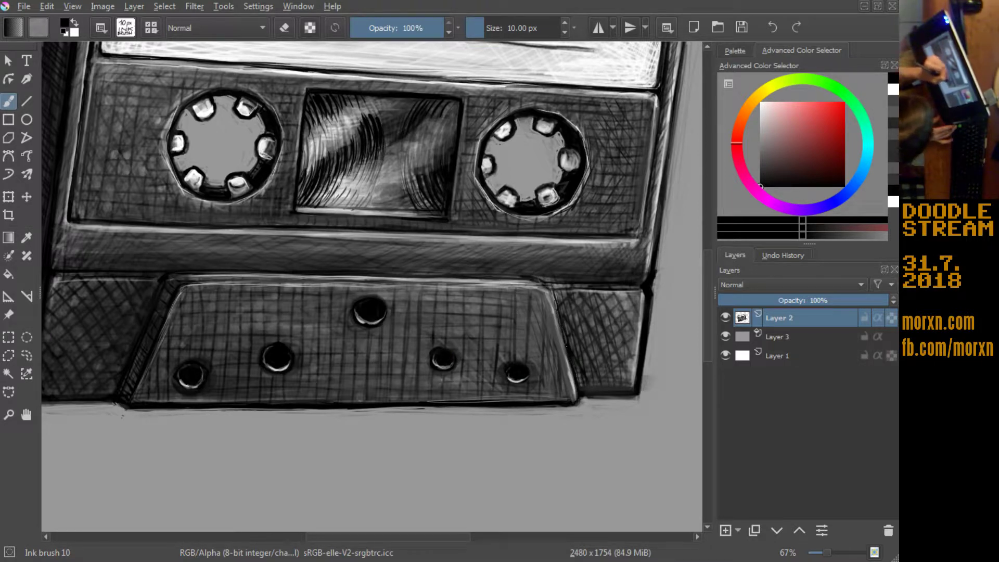
{"action": "left_click_drag", "start_coordinate": [553, 289], "coordinate": [556, 306]}
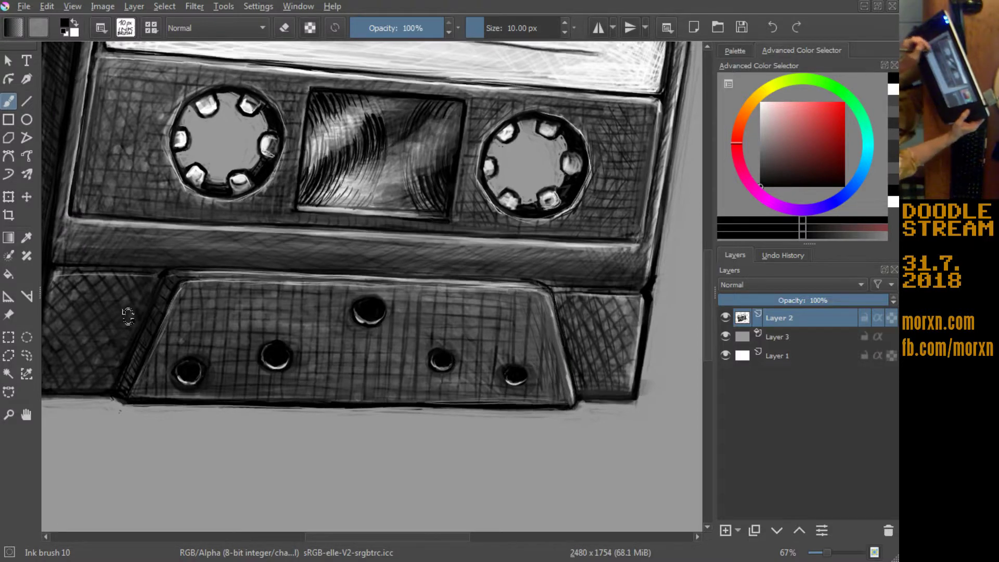
Step: Turn the cassette upright in view and darken the long thin line across the label
{"action": "key", "text": "6"}
{"action": "key", "text": "6"}
{"action": "key", "text": "6"}
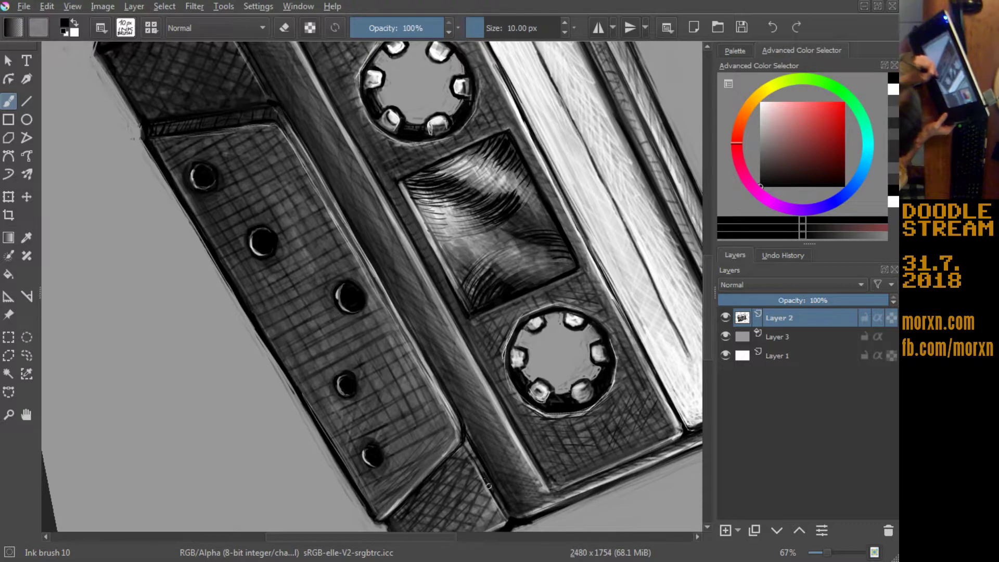
{"action": "mouse_move", "coordinate": [504, 512]}
{"action": "left_mouse_down"}
{"action": "mouse_move", "coordinate": [136, 353]}
{"action": "mouse_move", "coordinate": [335, 498]}
{"action": "mouse_move", "coordinate": [372, 501]}
{"action": "left_mouse_up"}
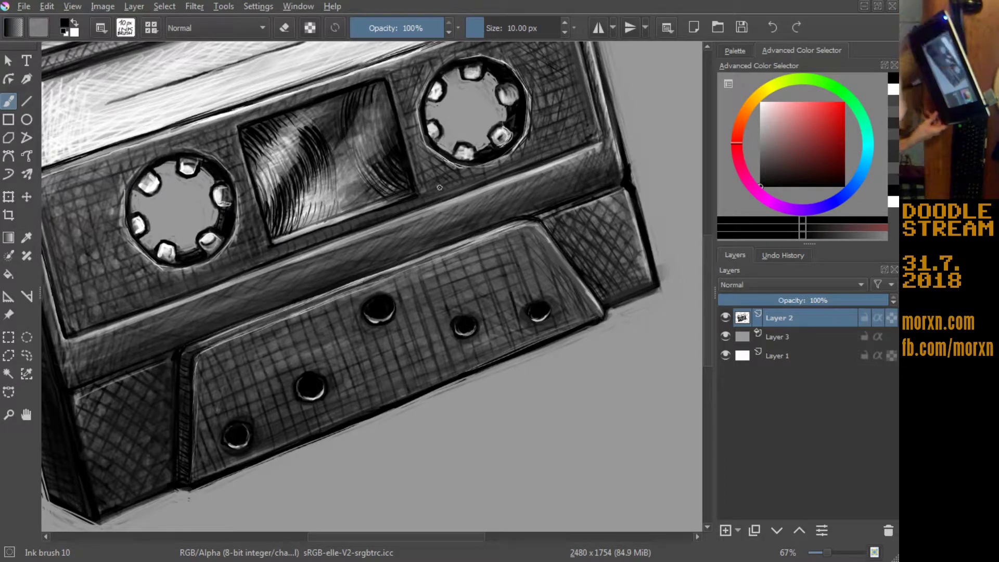
{"action": "left_click_drag", "start_coordinate": [439, 188], "coordinate": [375, 309]}
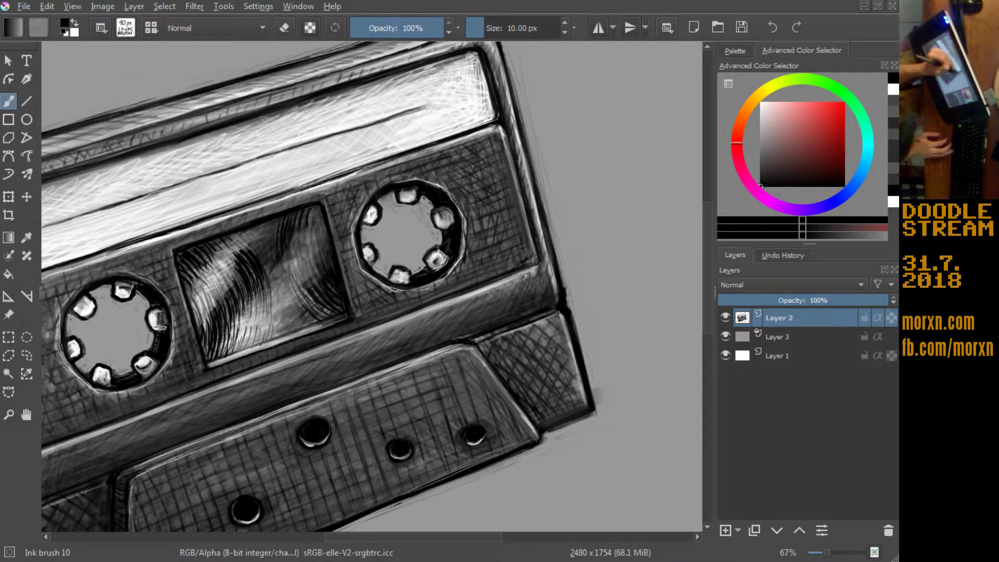
{"action": "mouse_move", "coordinate": [258, 140]}
{"action": "left_mouse_down"}
{"action": "mouse_move", "coordinate": [318, 237]}
{"action": "mouse_move", "coordinate": [413, 197]}
{"action": "left_mouse_up"}
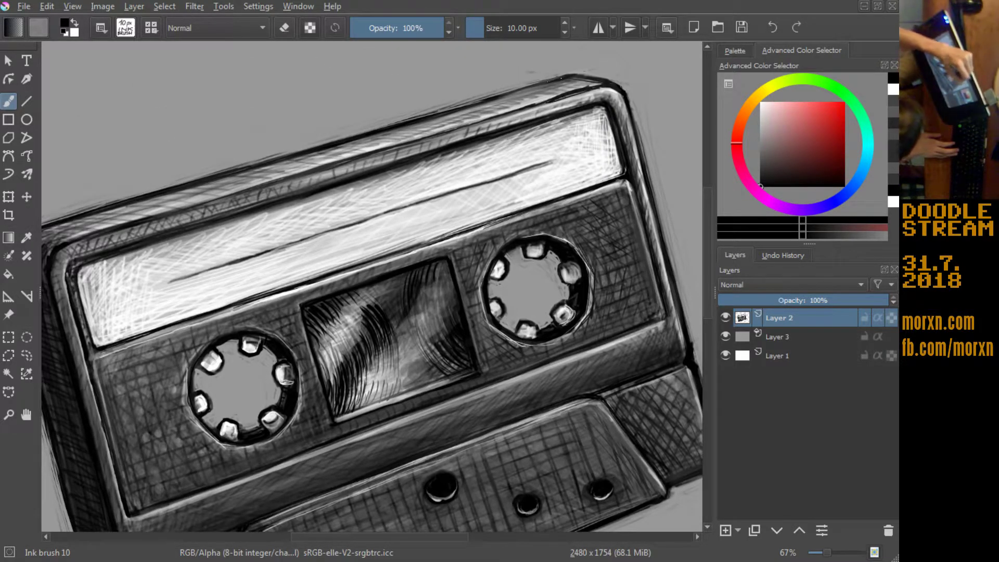
{"action": "left_click_drag", "start_coordinate": [178, 383], "coordinate": [236, 375]}
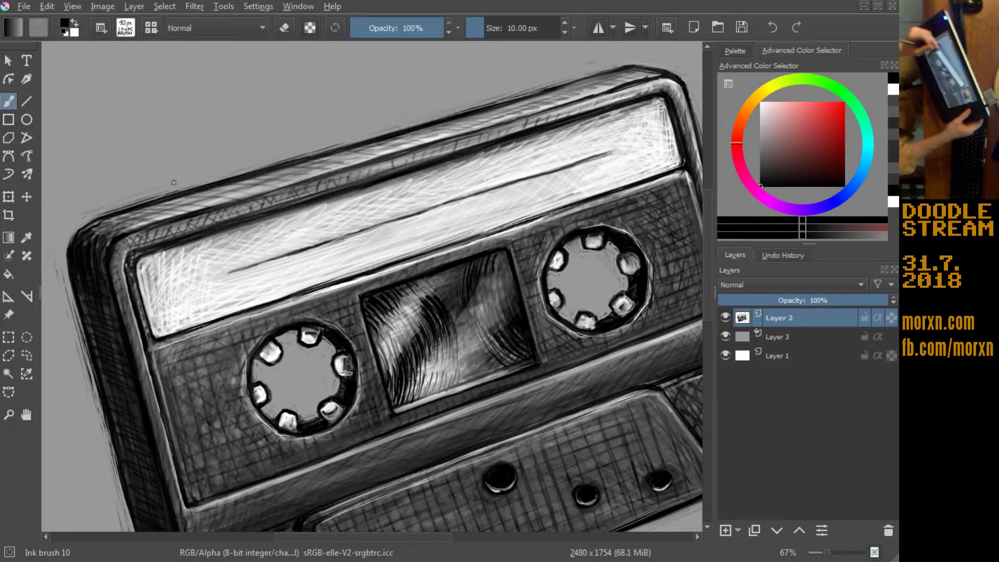
{"action": "left_click_drag", "start_coordinate": [145, 174], "coordinate": [225, 384]}
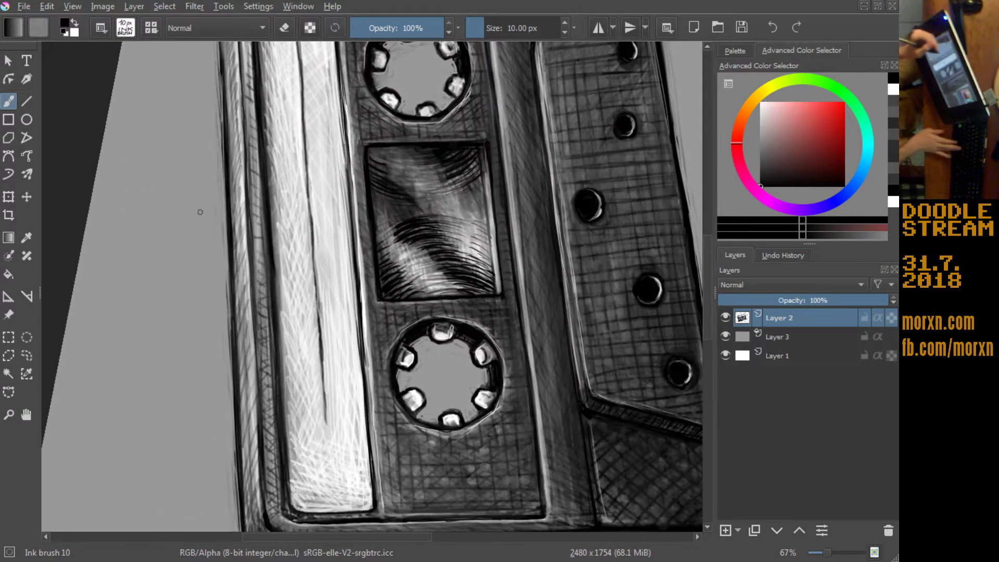
{"action": "left_click_drag", "start_coordinate": [219, 167], "coordinate": [219, 207]}
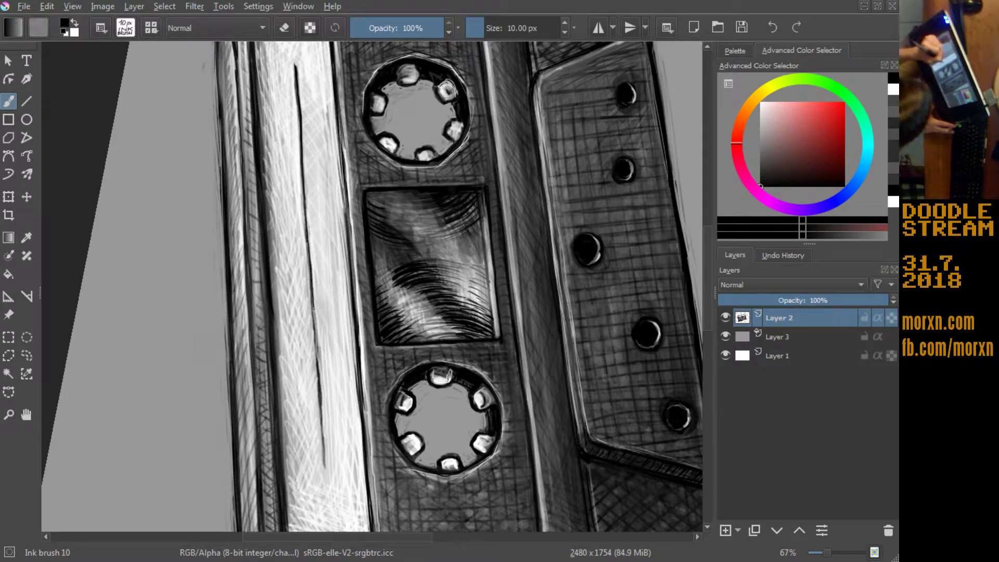
{"action": "left_click_drag", "start_coordinate": [317, 324], "coordinate": [319, 337]}
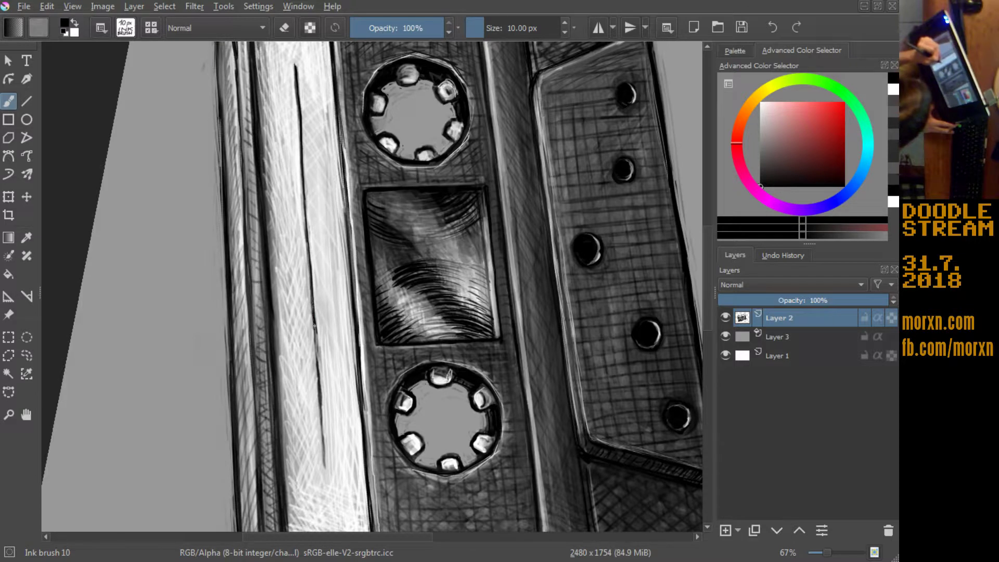
{"action": "left_click_drag", "start_coordinate": [319, 381], "coordinate": [321, 399]}
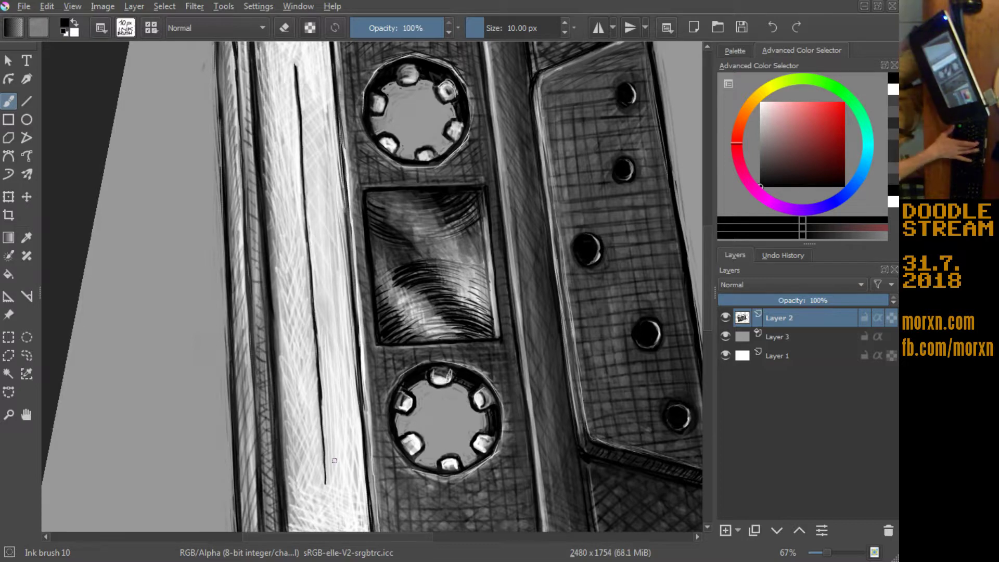
Step: Switch to white and hatch the light side panel with bright strokes
{"action": "key", "text": "5"}
{"action": "key", "text": "x"}
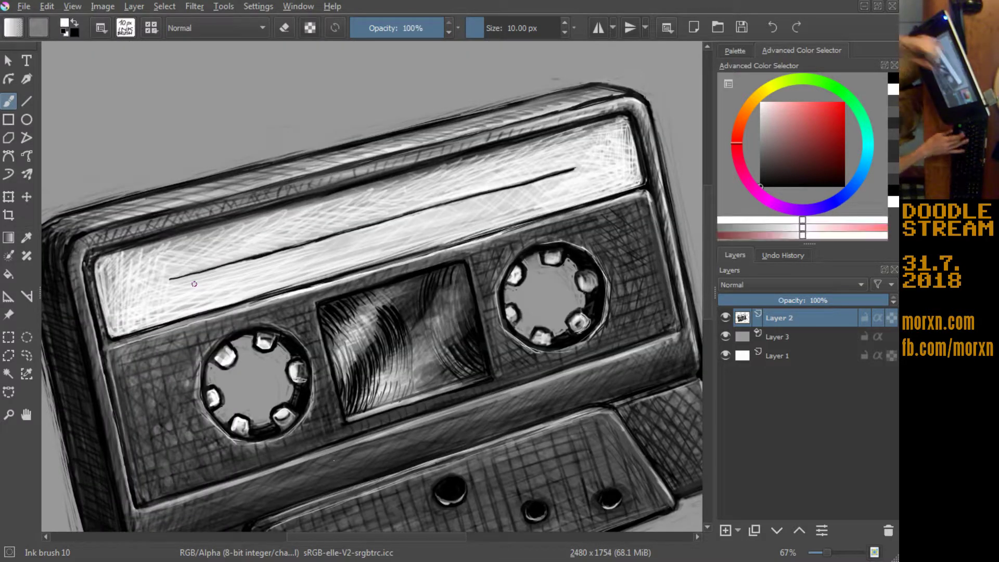
{"action": "left_click_drag", "start_coordinate": [566, 164], "coordinate": [582, 165]}
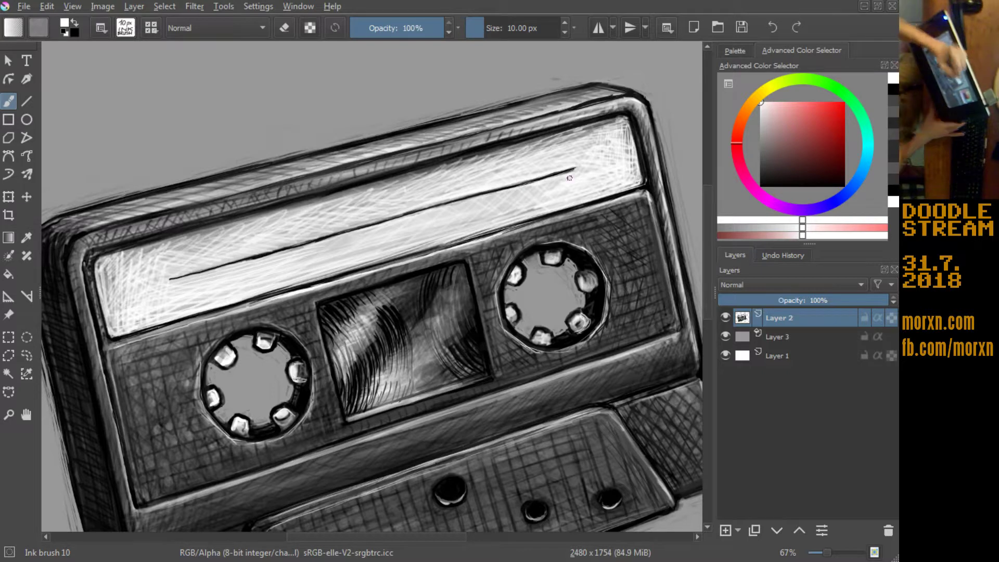
{"action": "mouse_move", "coordinate": [164, 399]}
{"action": "left_mouse_down"}
{"action": "mouse_move", "coordinate": [299, 293]}
{"action": "mouse_move", "coordinate": [248, 199]}
{"action": "left_mouse_up"}
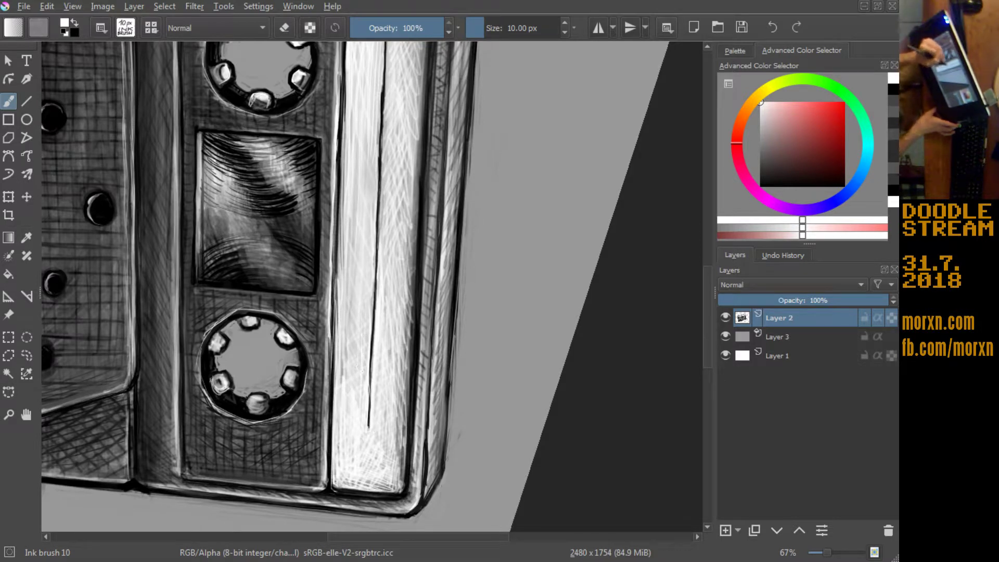
{"action": "left_click_drag", "start_coordinate": [344, 125], "coordinate": [345, 166]}
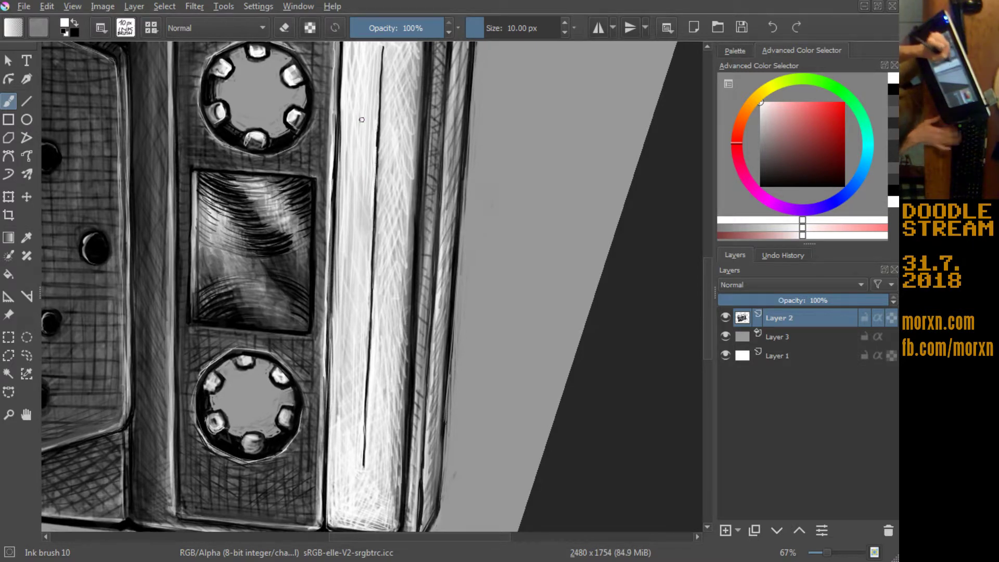
{"action": "left_click_drag", "start_coordinate": [361, 116], "coordinate": [351, 212]}
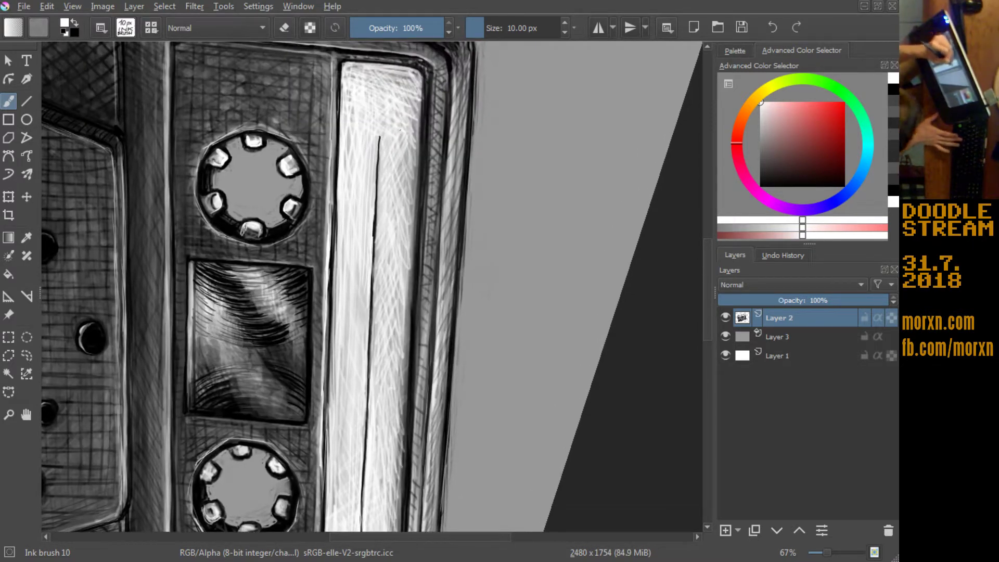
{"action": "left_click_drag", "start_coordinate": [411, 192], "coordinate": [405, 120]}
{"action": "left_click_drag", "start_coordinate": [416, 169], "coordinate": [414, 82]}
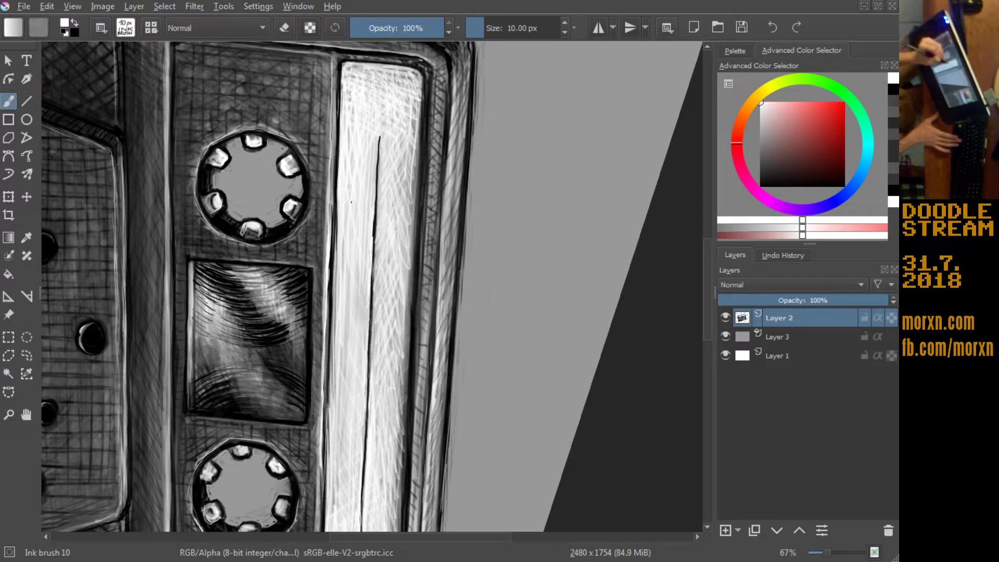
{"action": "left_click_drag", "start_coordinate": [353, 283], "coordinate": [342, 359]}
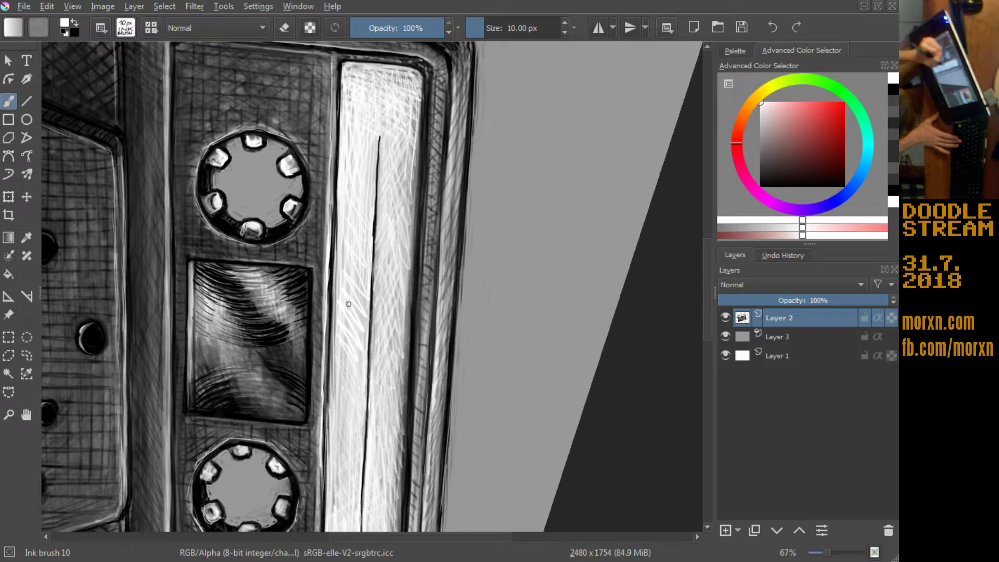
{"action": "left_click_drag", "start_coordinate": [361, 271], "coordinate": [324, 95]}
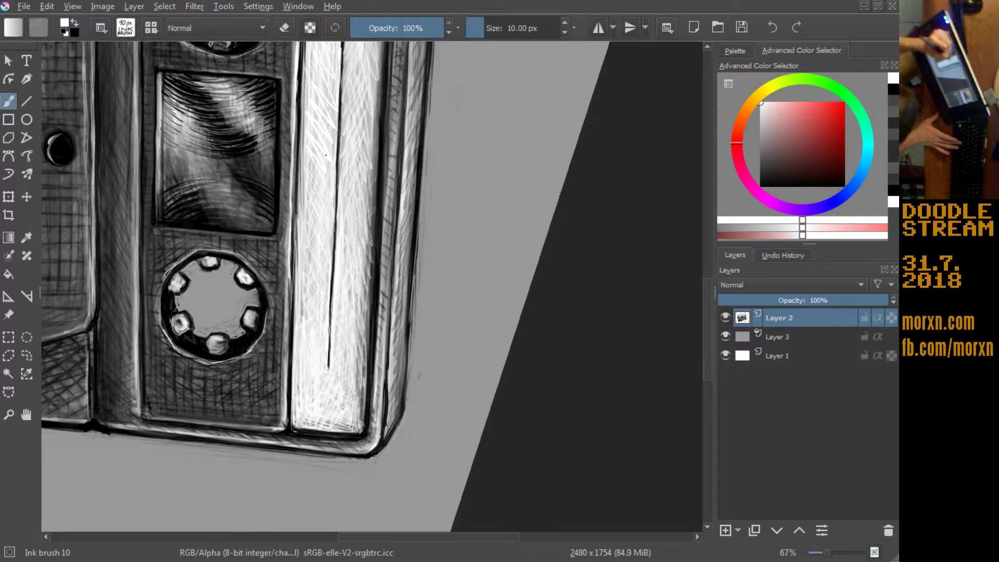
{"action": "left_click_drag", "start_coordinate": [346, 167], "coordinate": [345, 110]}
{"action": "left_click_drag", "start_coordinate": [357, 167], "coordinate": [367, 112]}
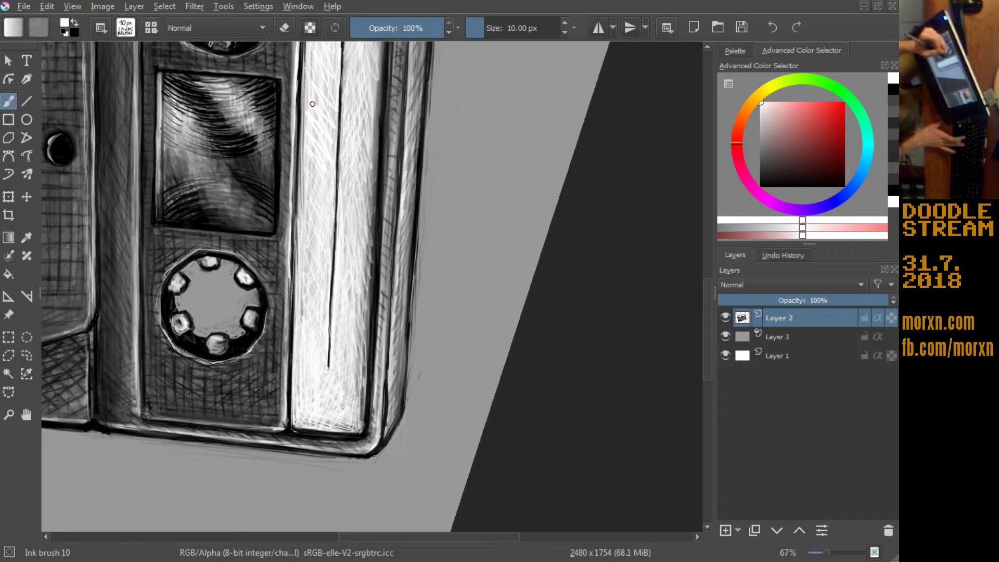
Step: Switch back to black and hatch the side panel's left edge darker
{"action": "key", "text": "x"}
{"action": "left_click_drag", "start_coordinate": [301, 114], "coordinate": [295, 237]}
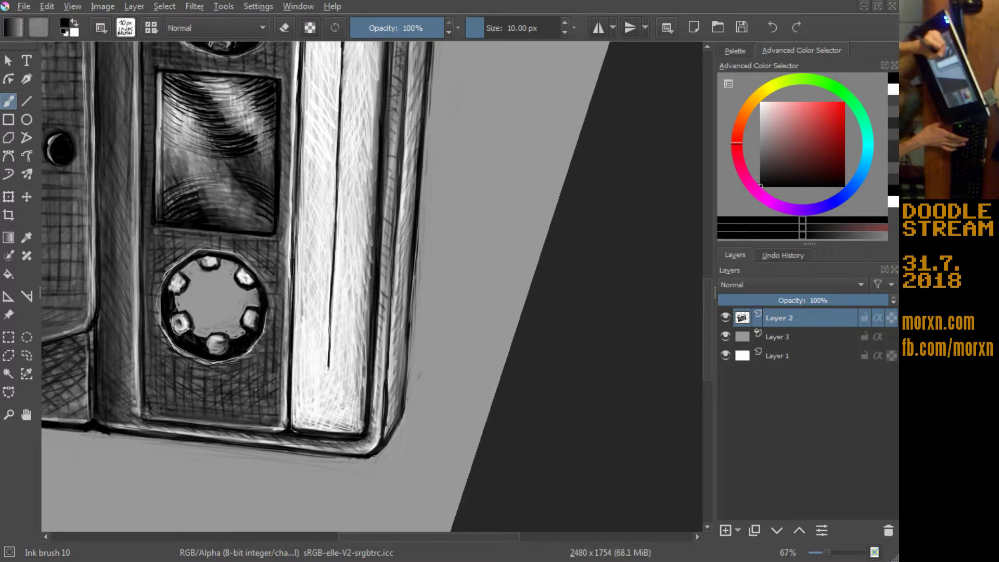
{"action": "left_click_drag", "start_coordinate": [297, 193], "coordinate": [293, 258]}
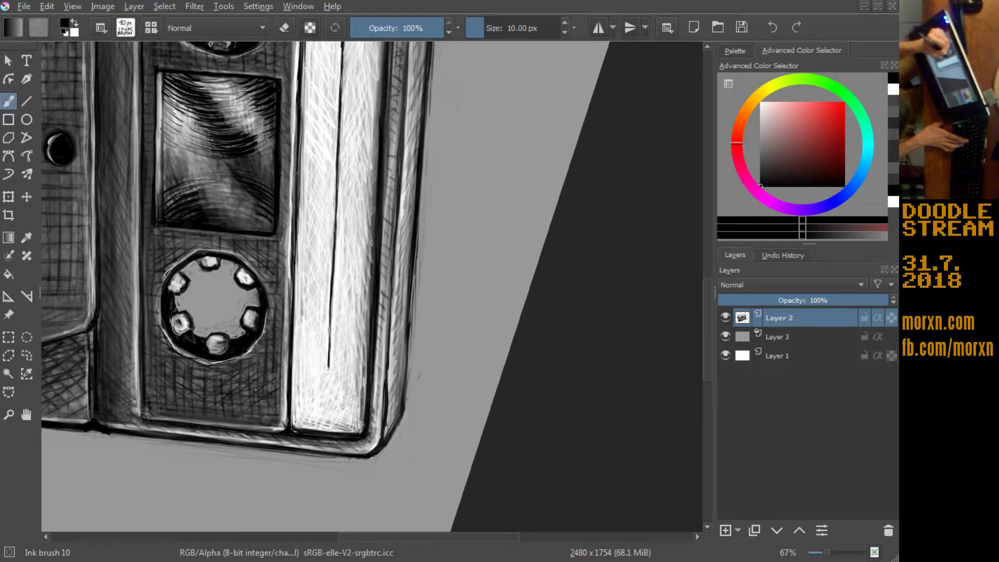
{"action": "left_click_drag", "start_coordinate": [301, 113], "coordinate": [297, 174]}
{"action": "mouse_move", "coordinate": [300, 63]}
{"action": "left_mouse_down"}
{"action": "mouse_move", "coordinate": [281, 260]}
{"action": "mouse_move", "coordinate": [285, 164]}
{"action": "left_mouse_up"}
{"action": "left_click_drag", "start_coordinate": [285, 125], "coordinate": [289, 54]}
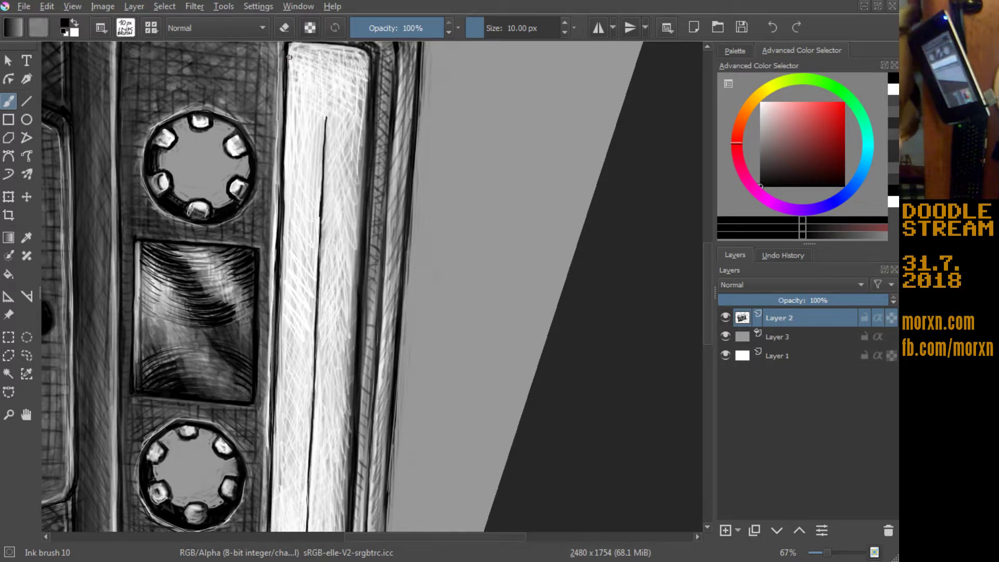
Step: Fit the page unrotated, mirror-check the cassette, then settle back at 67% zoom
{"action": "key", "text": "5"}
{"action": "key", "text": "2"}
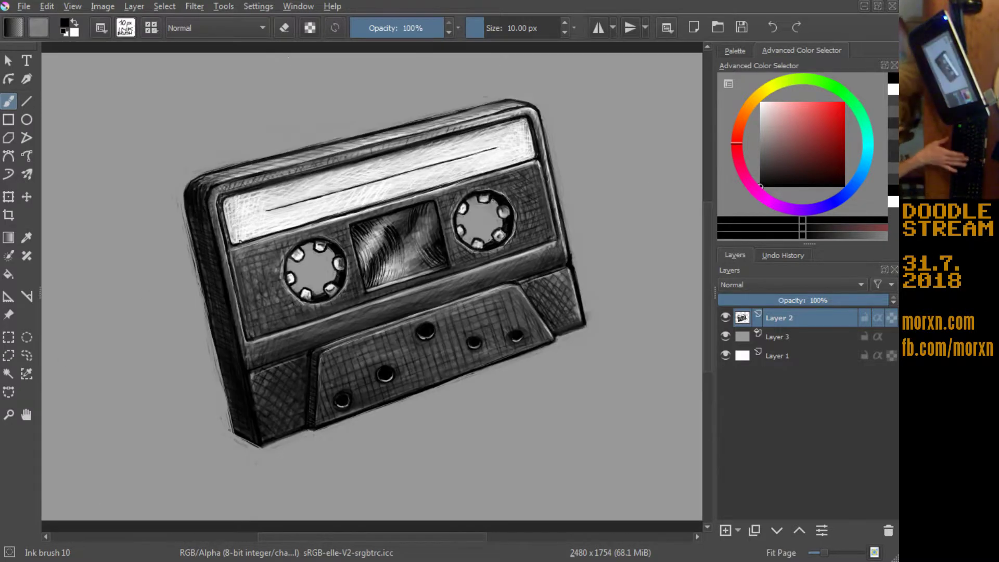
{"action": "key", "text": "m"}
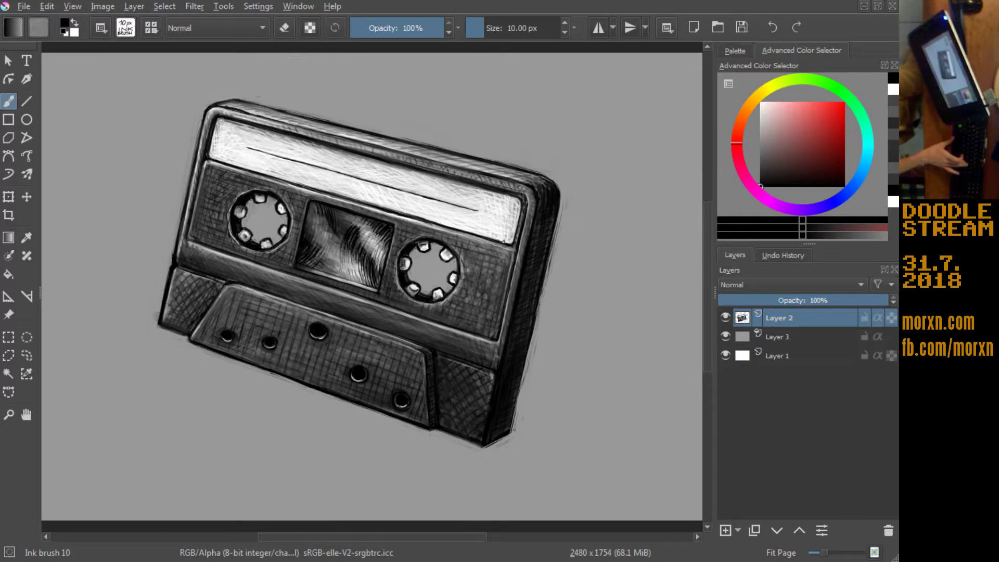
{"action": "key", "text": "m"}
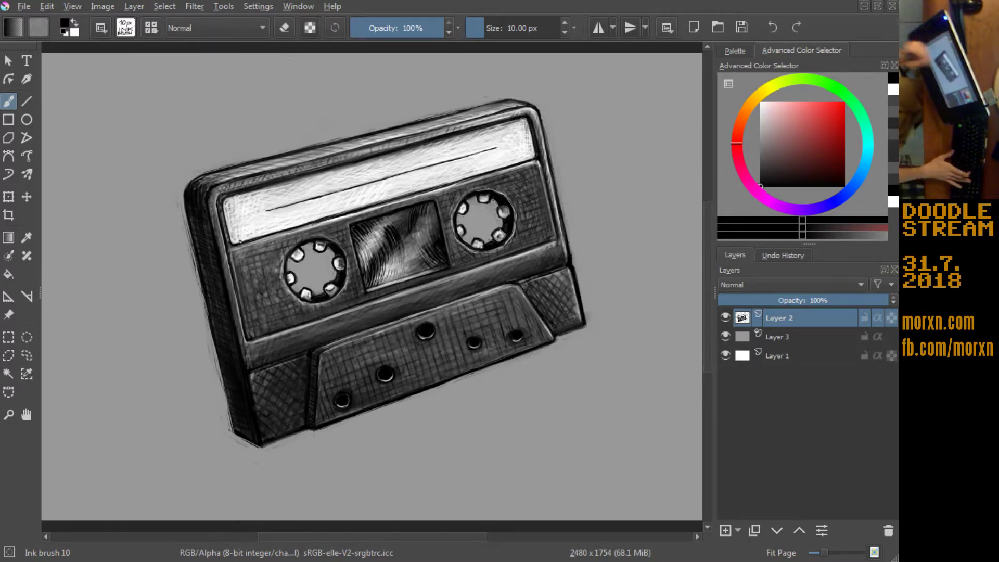
{"action": "key", "text": "plus"}
{"action": "mouse_move", "coordinate": [441, 330]}
{"action": "left_mouse_down"}
{"action": "mouse_move", "coordinate": [217, 260]}
{"action": "mouse_move", "coordinate": [210, 219]}
{"action": "mouse_move", "coordinate": [138, 219]}
{"action": "left_mouse_up"}
{"action": "key", "text": "plus"}
{"action": "key", "text": "minus"}
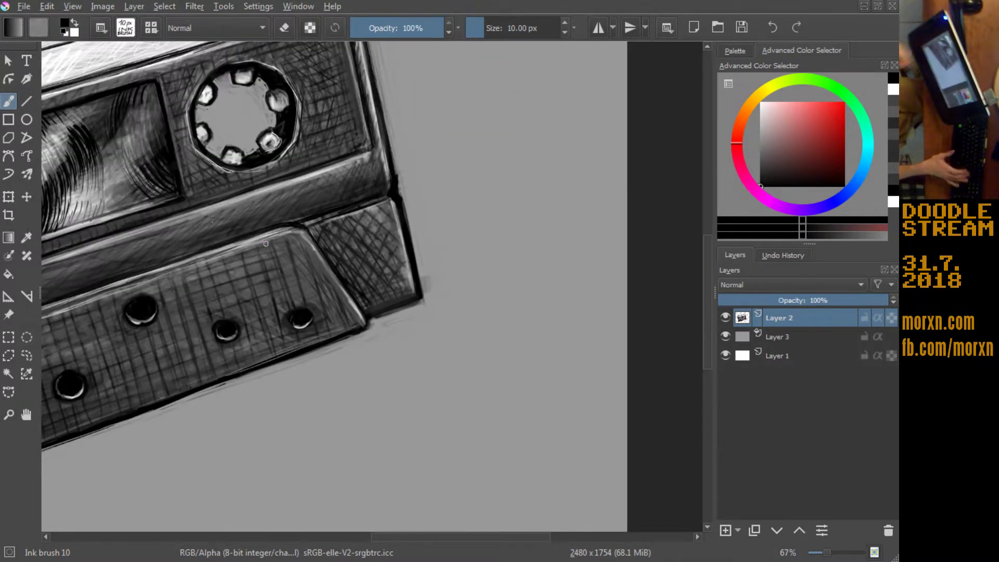
Step: Select the Ink brush 25 preset from the favourite brush presets
{"action": "left_click", "coordinate": [150, 28]}
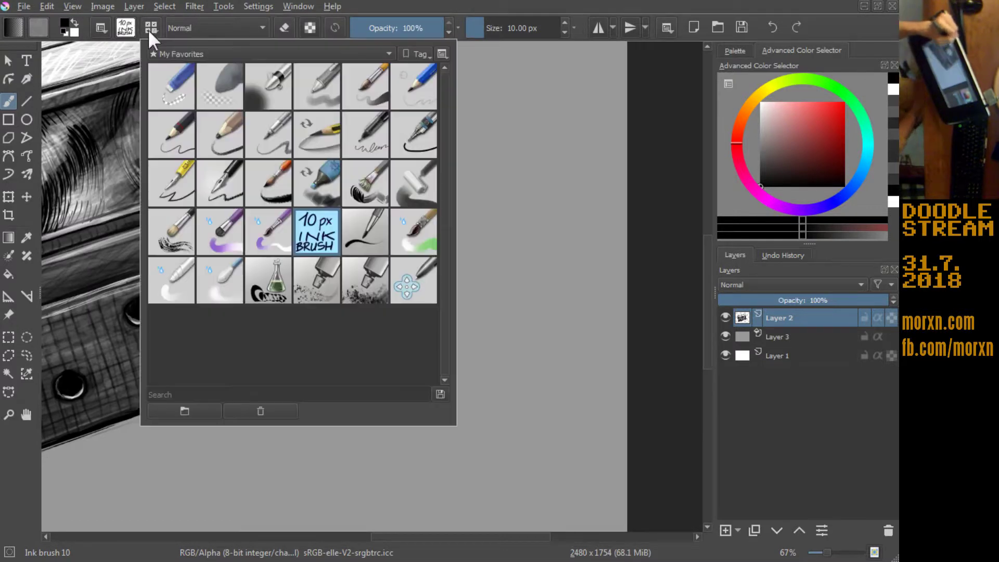
{"action": "left_click", "coordinate": [360, 227]}
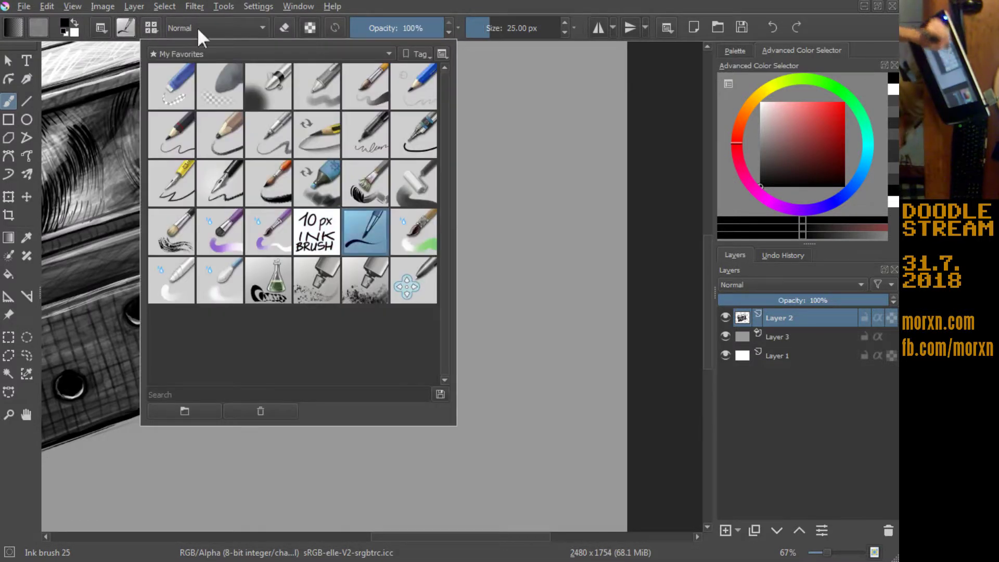
{"action": "left_click", "coordinate": [376, 15]}
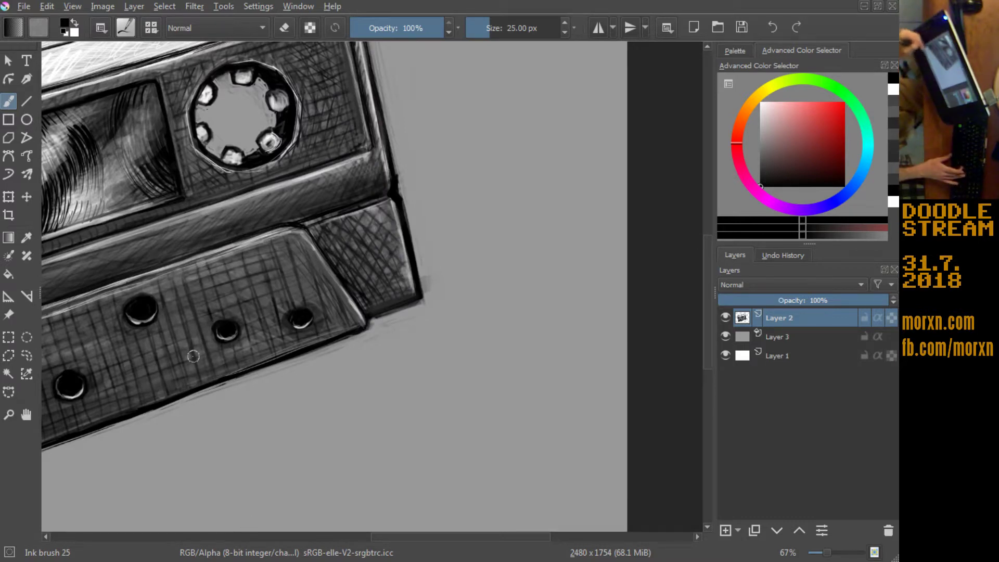
{"action": "scroll", "coordinate": [326, 250], "scroll_direction": "down", "scroll_amount": 1}
{"action": "scroll", "coordinate": [325, 250], "scroll_direction": "down", "scroll_amount": 1}
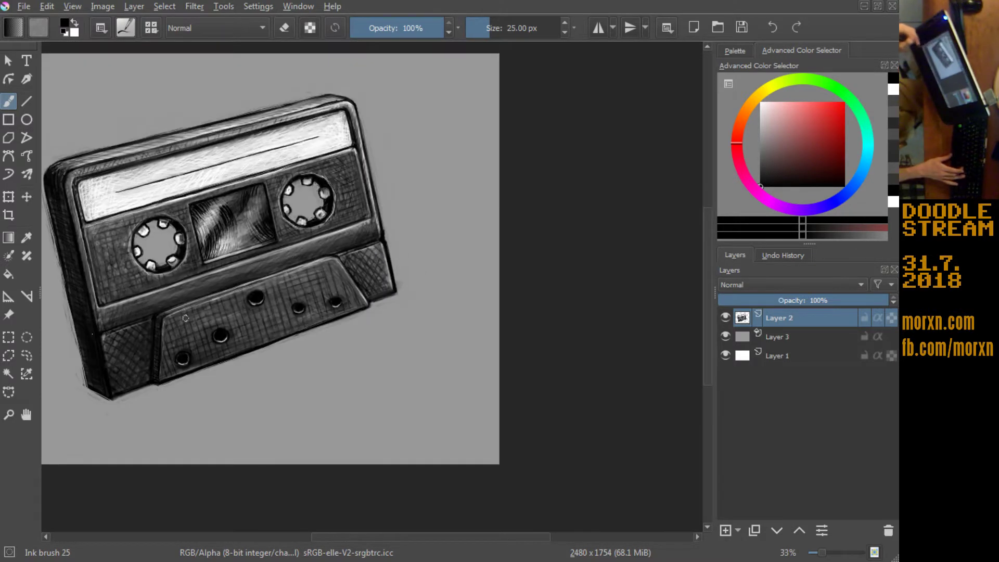
{"action": "scroll", "coordinate": [312, 265], "scroll_direction": "down", "scroll_amount": 1}
{"action": "scroll", "coordinate": [291, 291], "scroll_direction": "down", "scroll_amount": 1}
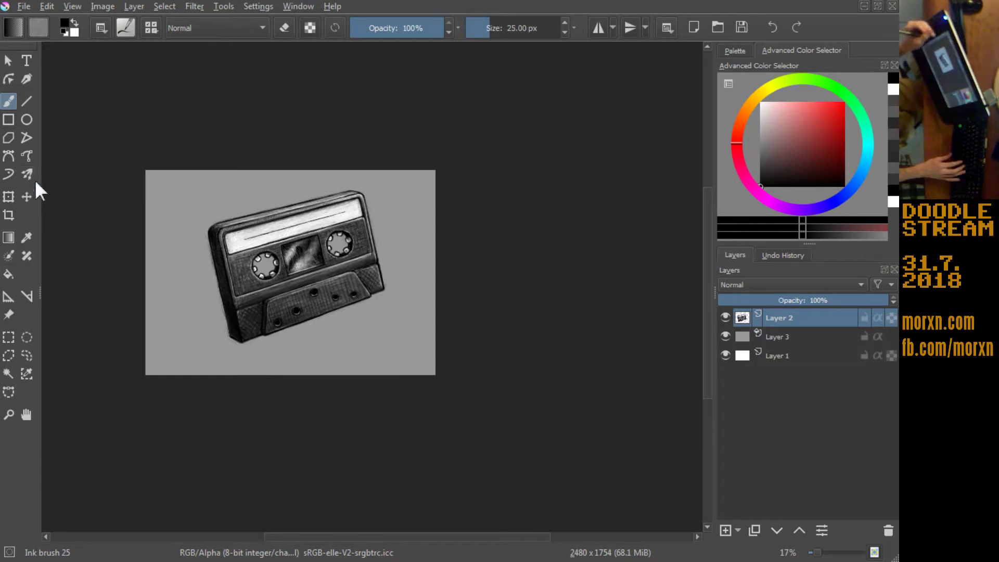
Step: Move Layer 2 slightly left, return to the Freehand Brush, and frame the area below
{"action": "left_click", "coordinate": [27, 197]}
{"action": "mouse_move", "coordinate": [218, 259]}
{"action": "left_mouse_down"}
{"action": "mouse_move", "coordinate": [203, 257]}
{"action": "mouse_move", "coordinate": [213, 267]}
{"action": "mouse_move", "coordinate": [217, 258]}
{"action": "left_mouse_up"}
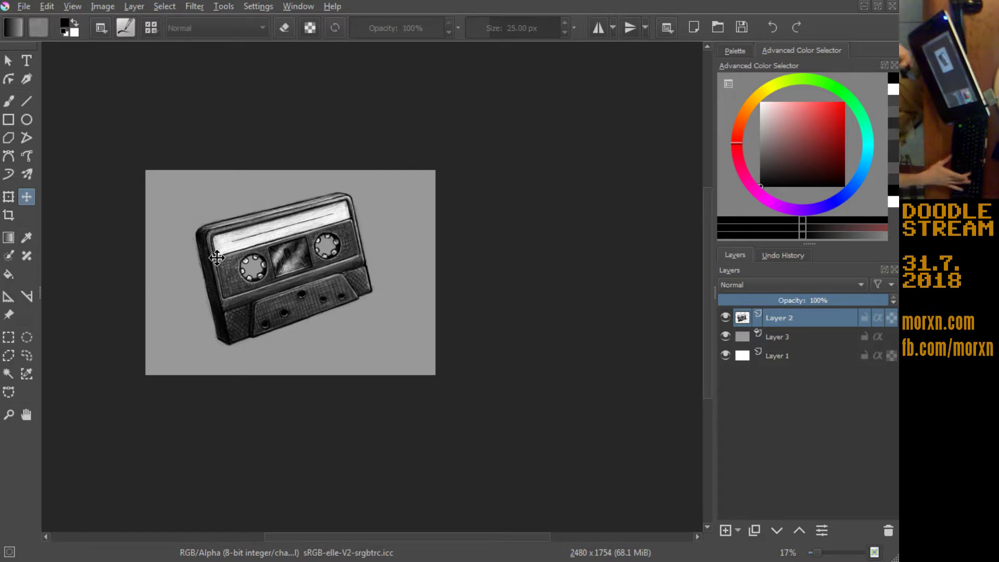
{"action": "key", "text": "plus"}
{"action": "key", "text": "plus"}
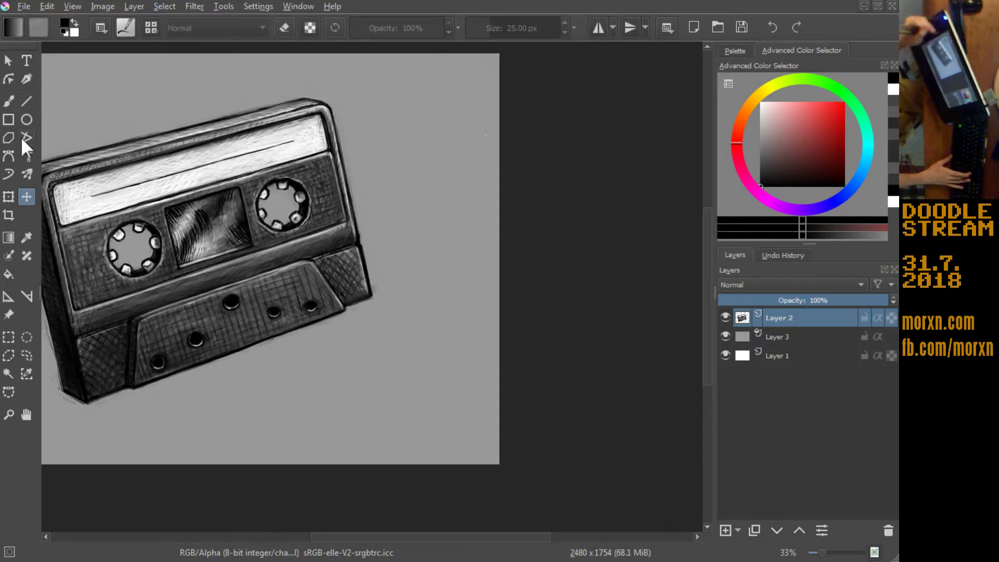
{"action": "left_click", "coordinate": [12, 103]}
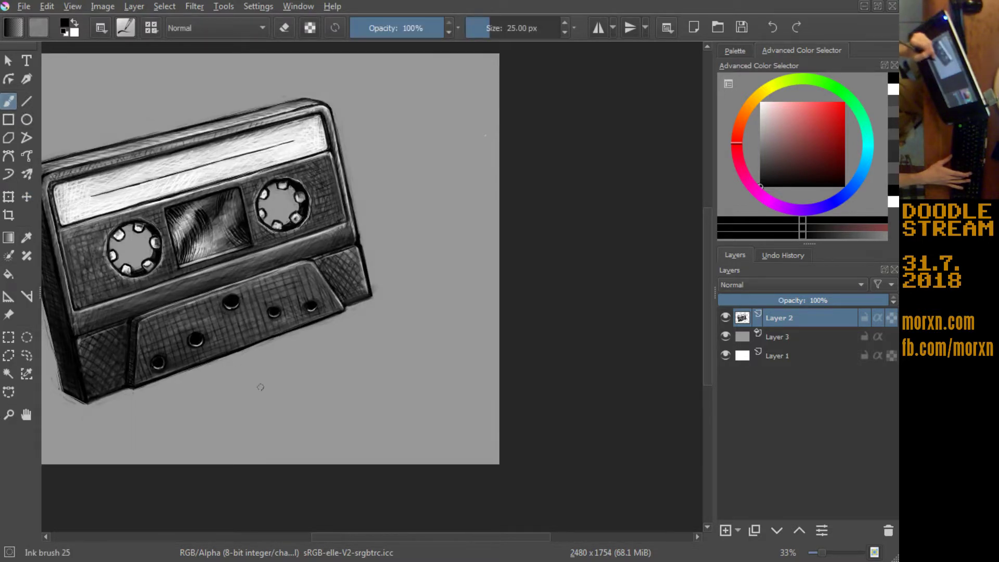
{"action": "key", "text": "plus"}
{"action": "key", "text": "plus"}
{"action": "mouse_move", "coordinate": [167, 328]}
{"action": "left_mouse_down"}
{"action": "mouse_move", "coordinate": [286, 194]}
{"action": "mouse_move", "coordinate": [299, 146]}
{"action": "left_mouse_up"}
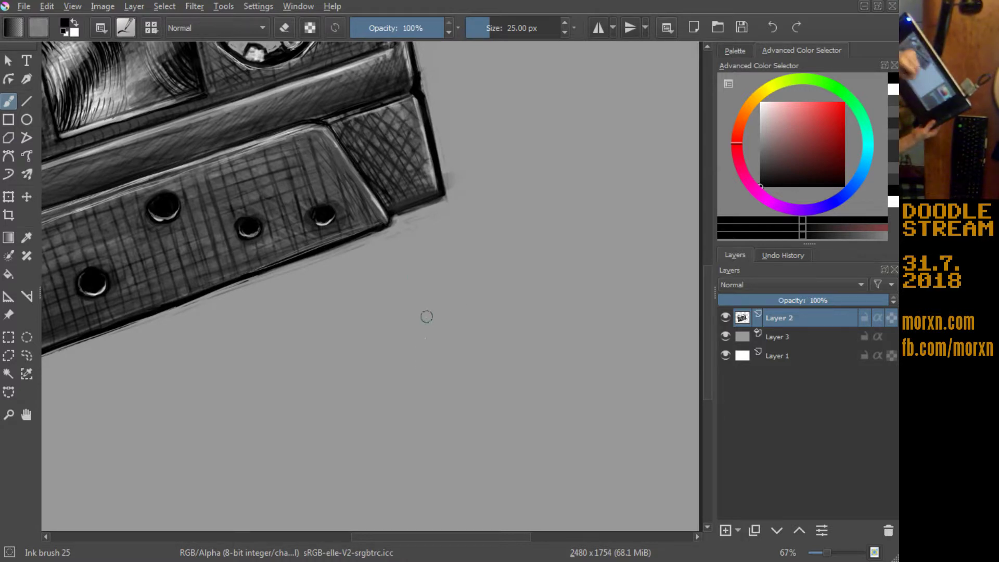
Step: Sign below the cassette's lower right, redoing the first attempt, and add the date 31.7.18
{"action": "left_click_drag", "start_coordinate": [428, 310], "coordinate": [428, 374]}
{"action": "left_click_drag", "start_coordinate": [410, 343], "coordinate": [442, 341]}
{"action": "left_click_drag", "start_coordinate": [420, 315], "coordinate": [587, 289]}
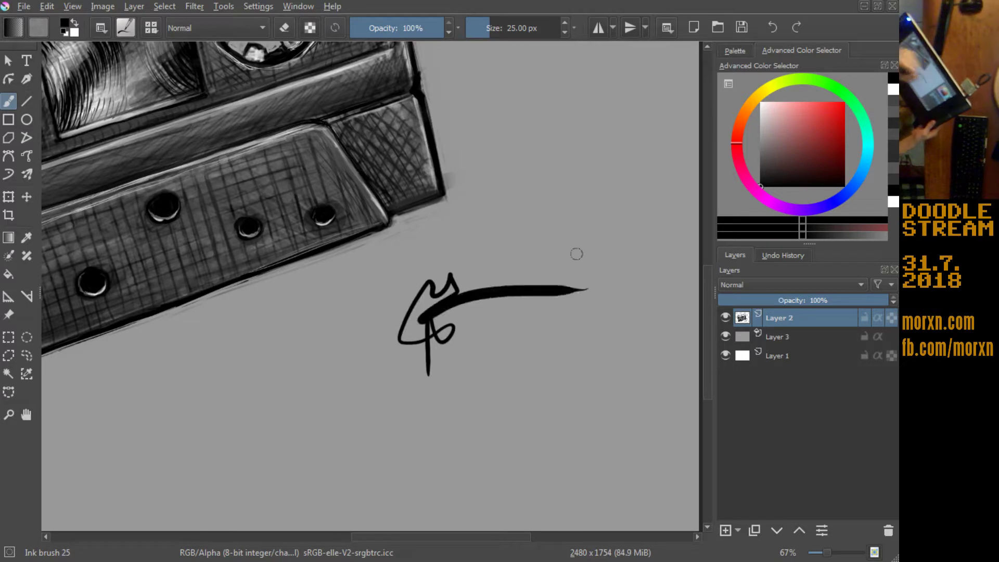
{"action": "key", "text": "Delete"}
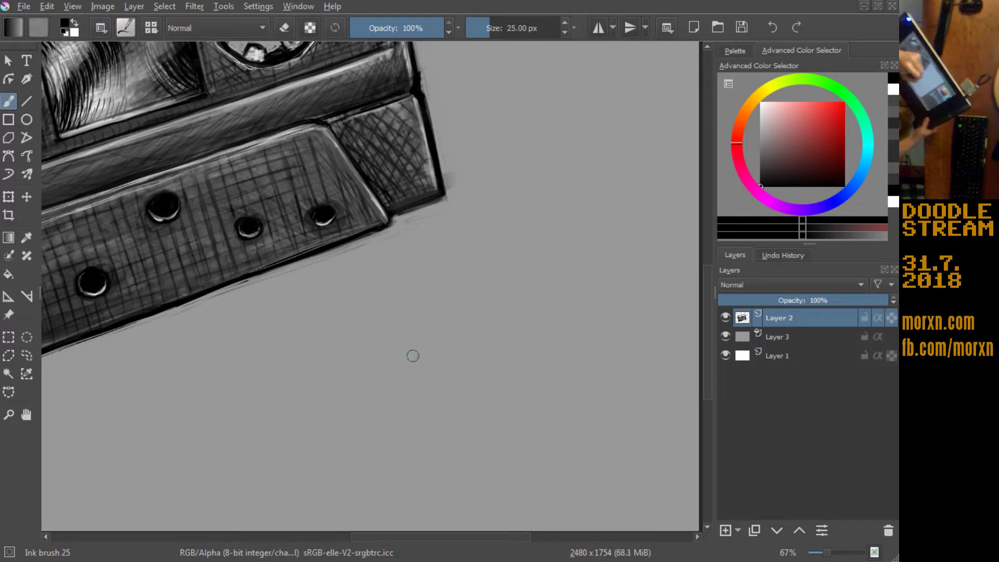
{"action": "left_click_drag", "start_coordinate": [406, 308], "coordinate": [411, 368]}
{"action": "left_click_drag", "start_coordinate": [381, 324], "coordinate": [408, 321]}
{"action": "mouse_move", "coordinate": [384, 307]}
{"action": "left_mouse_down"}
{"action": "mouse_move", "coordinate": [390, 295]}
{"action": "mouse_move", "coordinate": [538, 288]}
{"action": "left_mouse_up"}
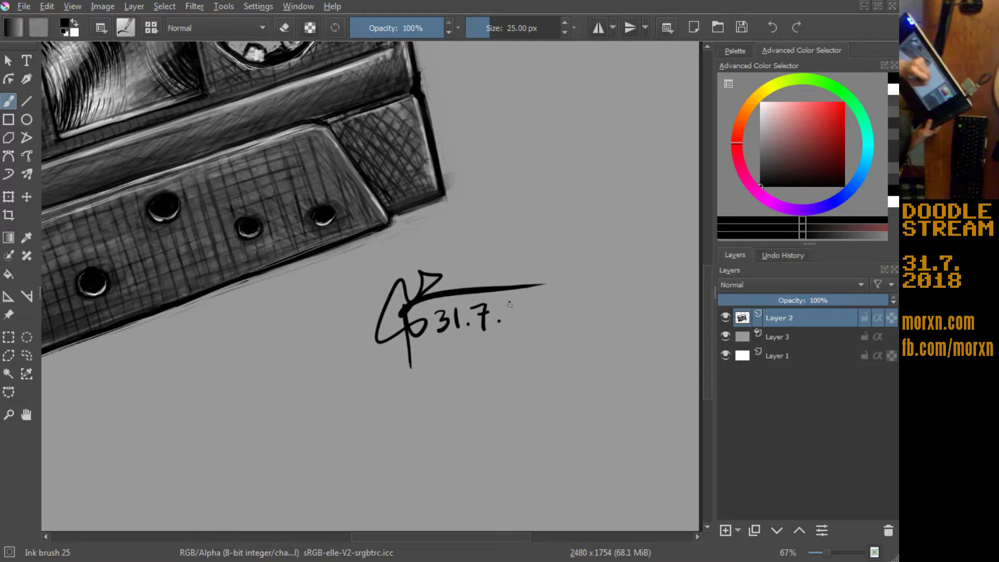
{"action": "mouse_move", "coordinate": [513, 304]}
{"action": "left_mouse_down"}
{"action": "mouse_move", "coordinate": [512, 322]}
{"action": "mouse_move", "coordinate": [527, 308]}
{"action": "left_mouse_up"}
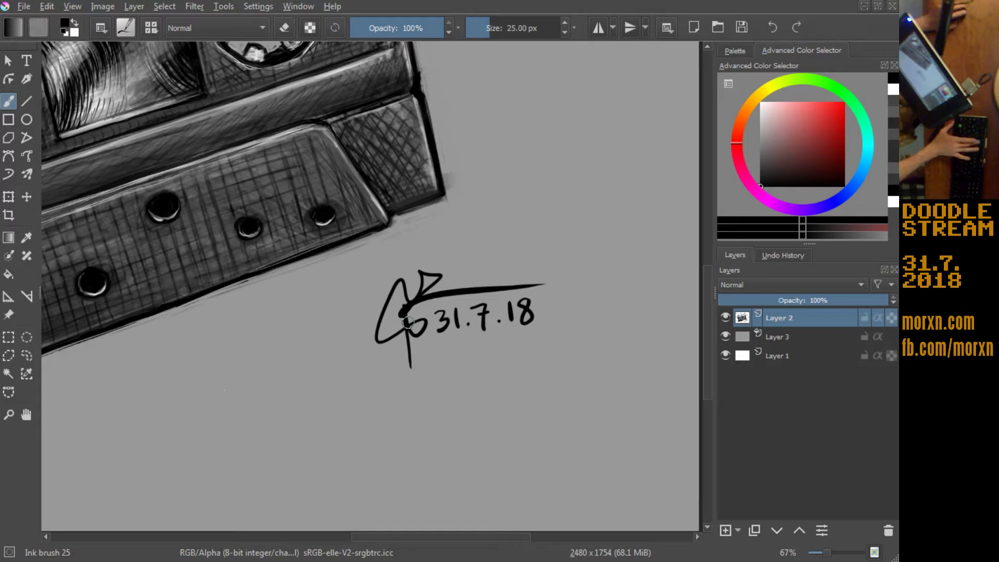
{"action": "key", "text": "2"}
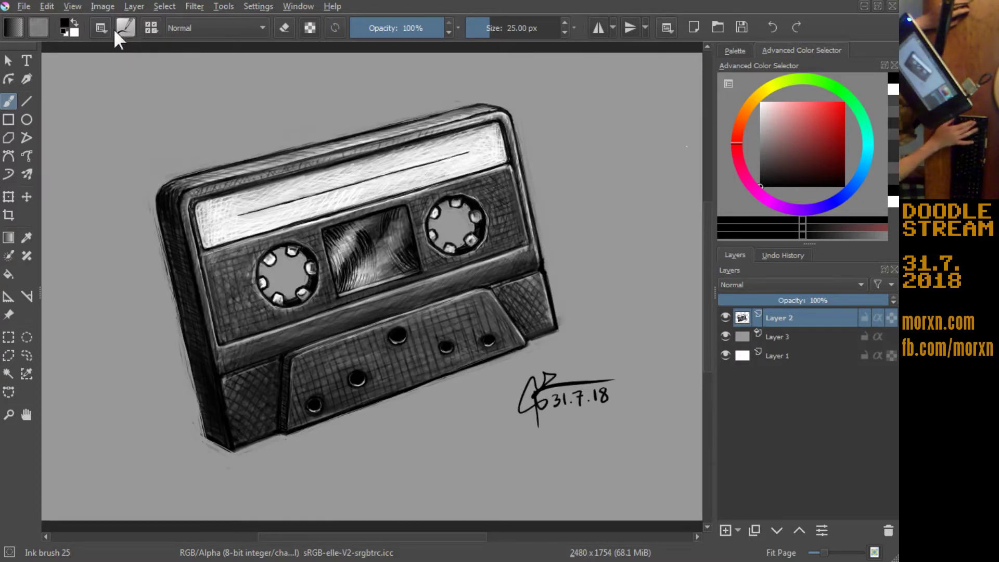
{"action": "key", "text": "Tab"}
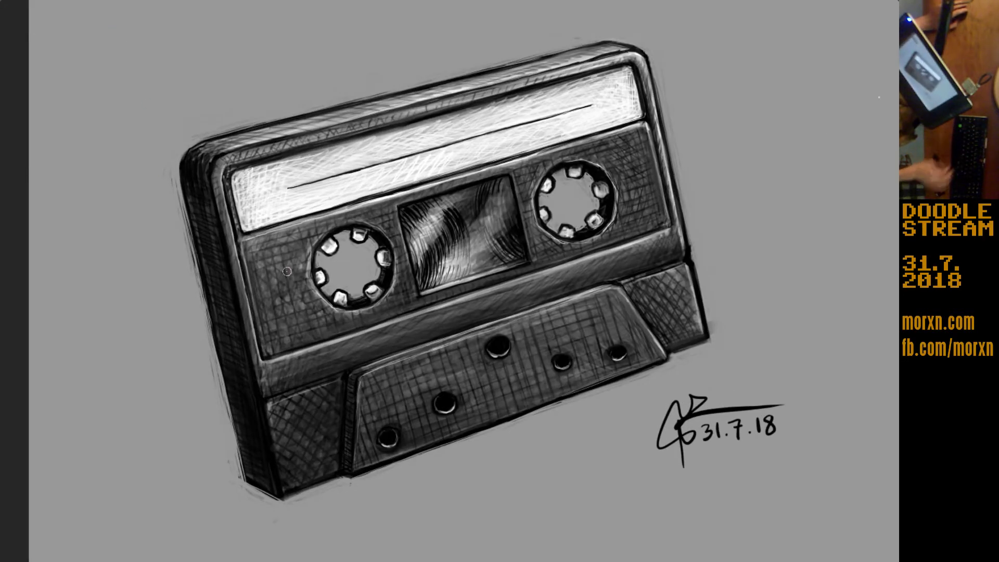
{"action": "key", "text": "plus"}
{"action": "key", "text": "minus"}
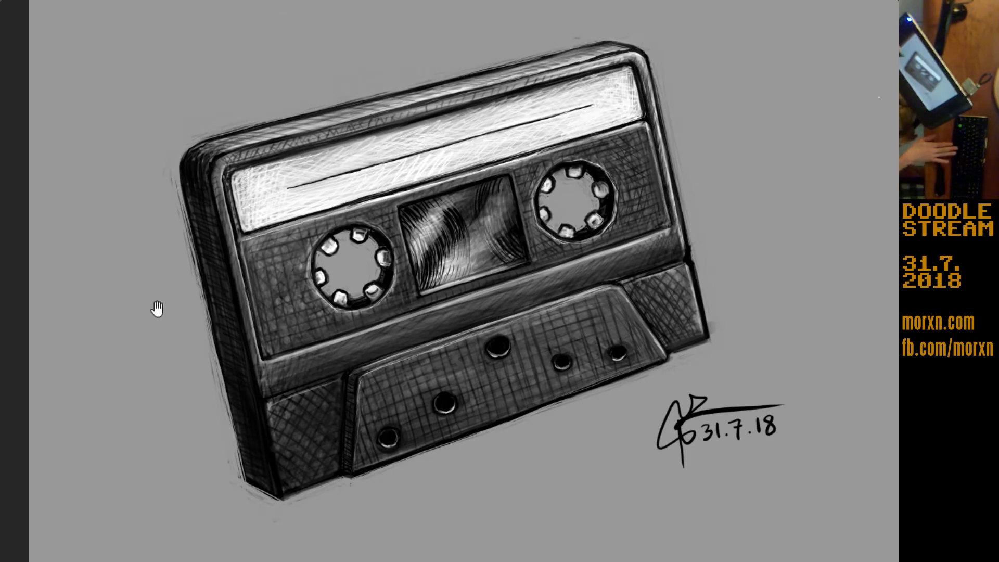
{"action": "left_click_drag", "start_coordinate": [147, 331], "coordinate": [119, 333]}
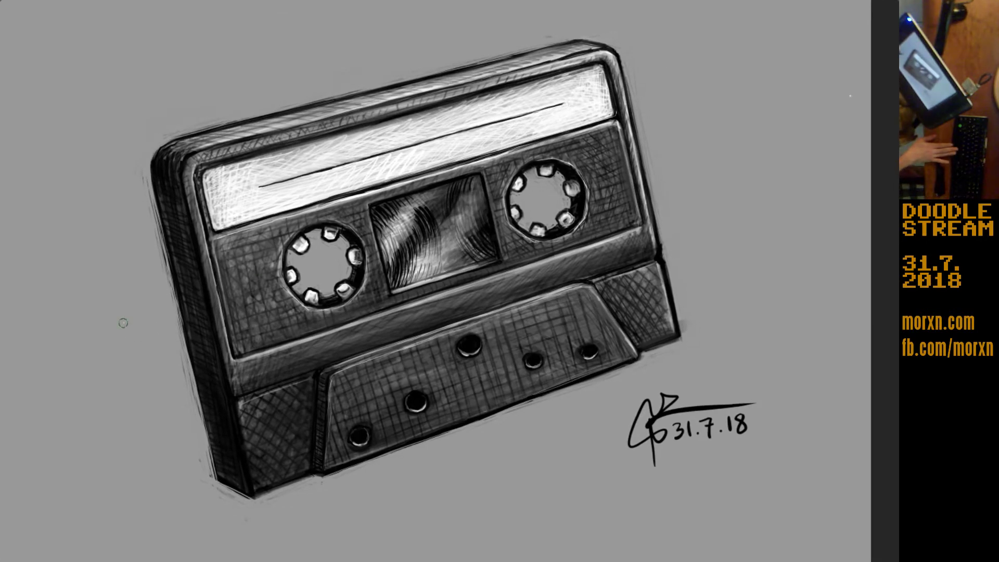
{"action": "key", "text": "plus"}
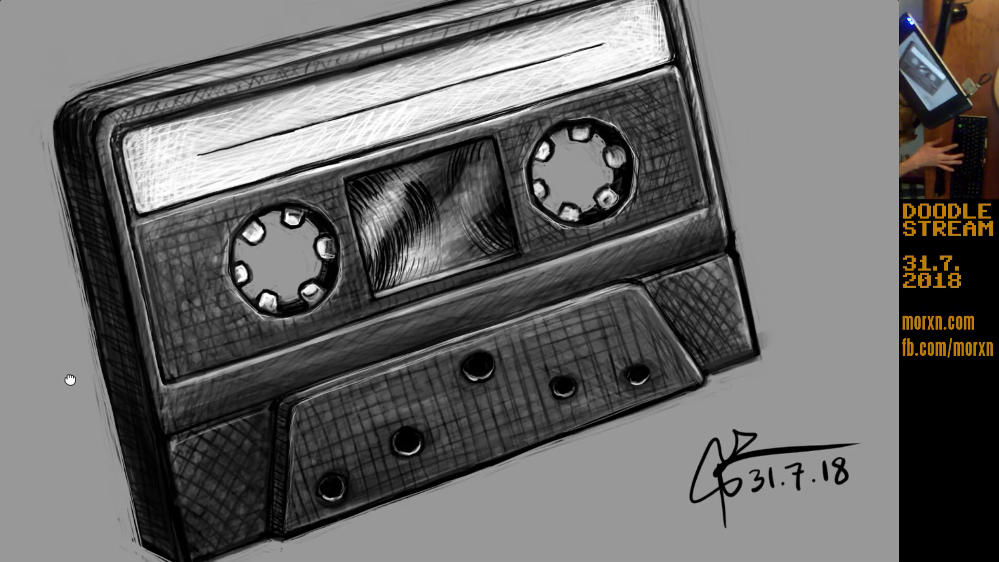
{"action": "left_click_drag", "start_coordinate": [66, 379], "coordinate": [73, 379]}
{"action": "key", "text": "minus"}
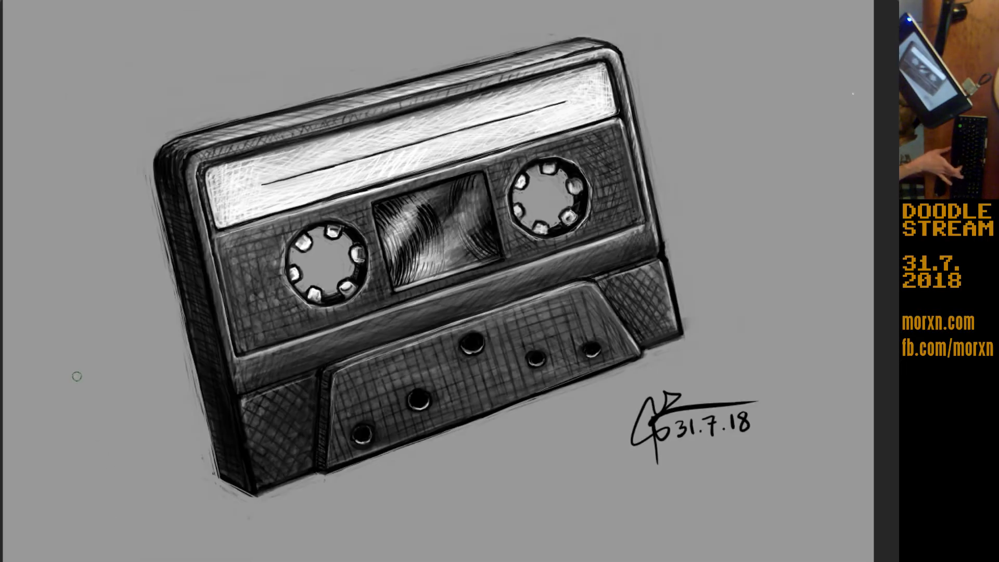
{"action": "key", "text": "minus"}
{"action": "left_click_drag", "start_coordinate": [70, 376], "coordinate": [84, 383]}
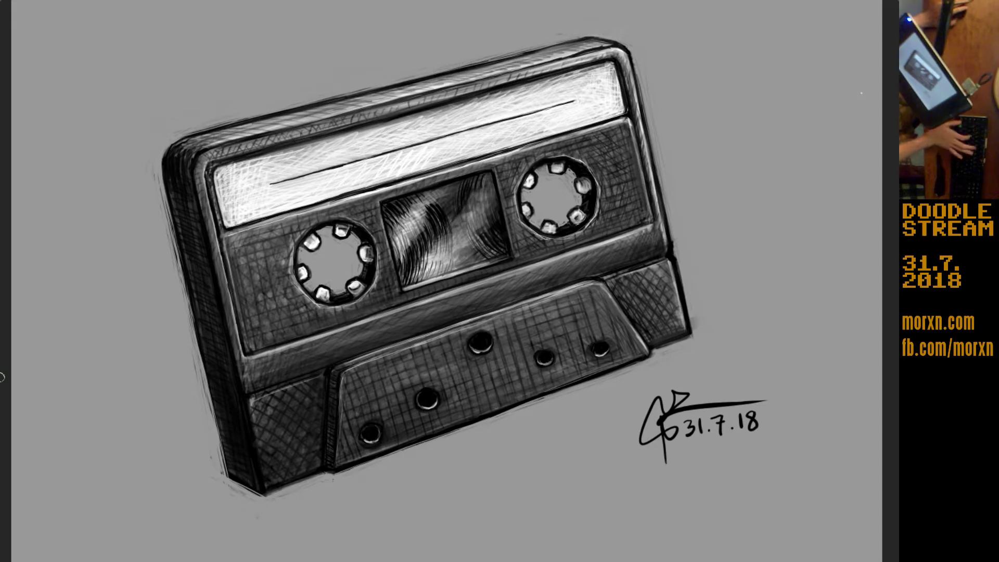
{"action": "key", "text": "Tab"}
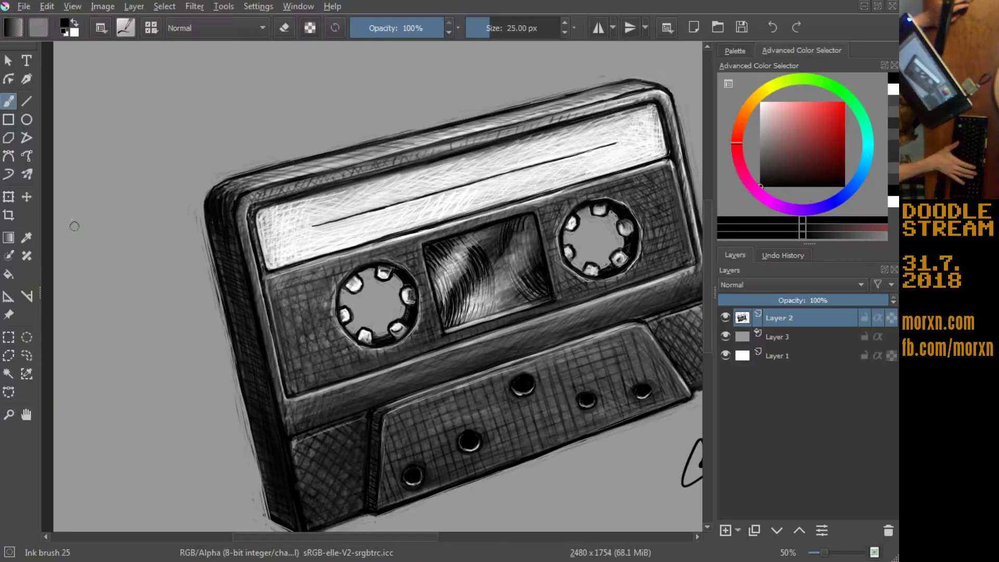
Step: Save the drawing as doodlestream2-end.kra and switch to canvas-only view
{"action": "left_click", "coordinate": [24, 6]}
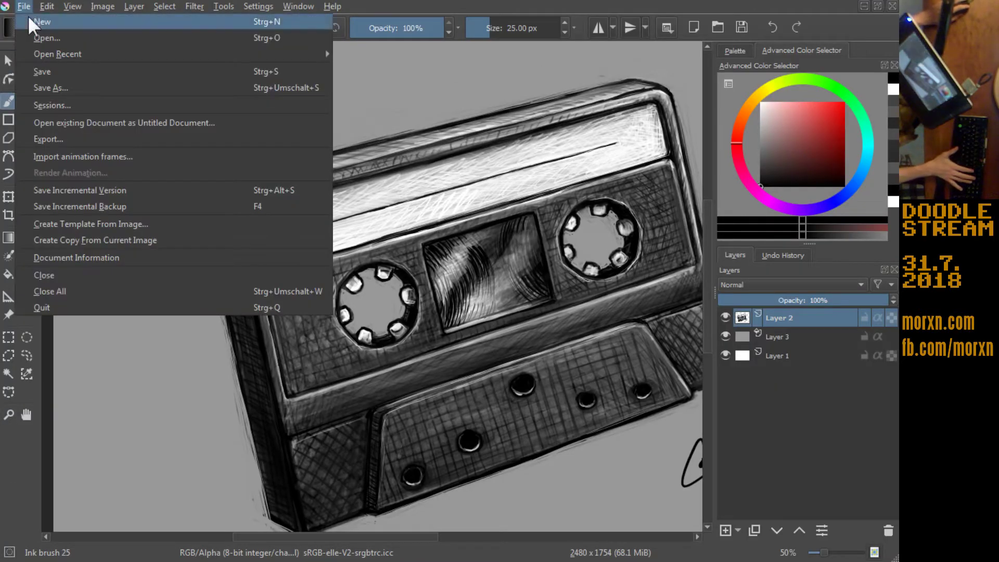
{"action": "left_click", "coordinate": [52, 88]}
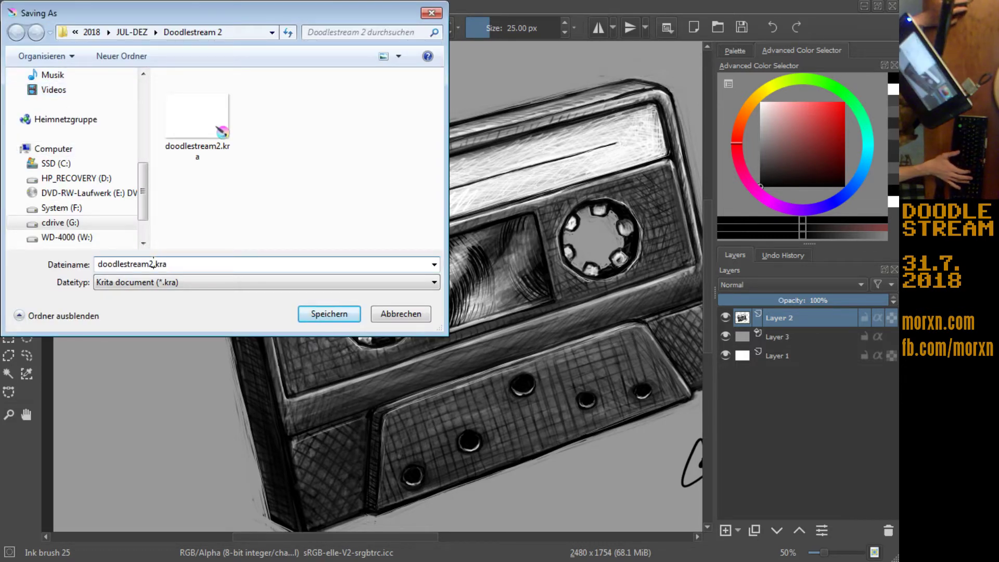
{"action": "left_click", "coordinate": [154, 263]}
{"action": "type", "text": "_final"}
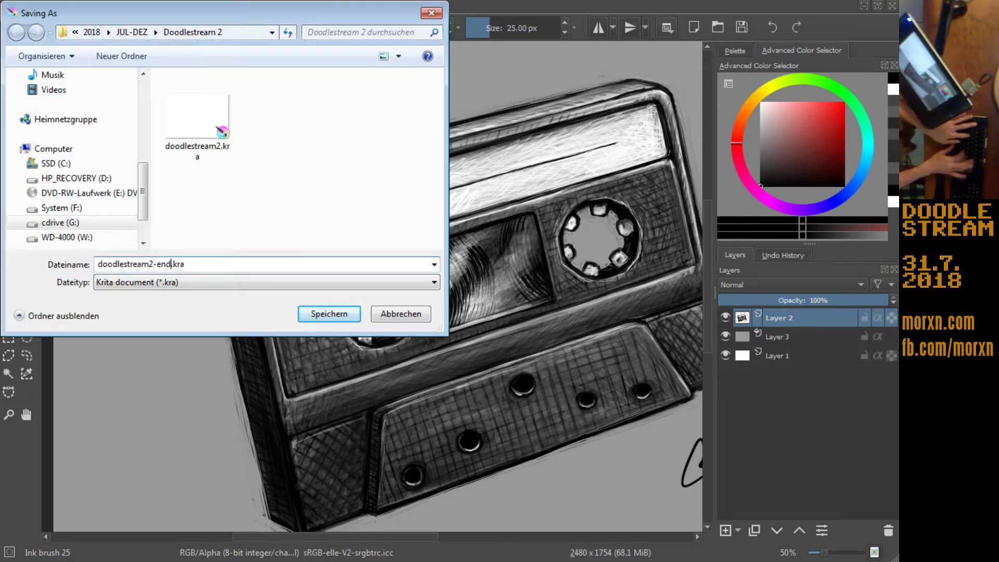
{"action": "key", "text": "Return"}
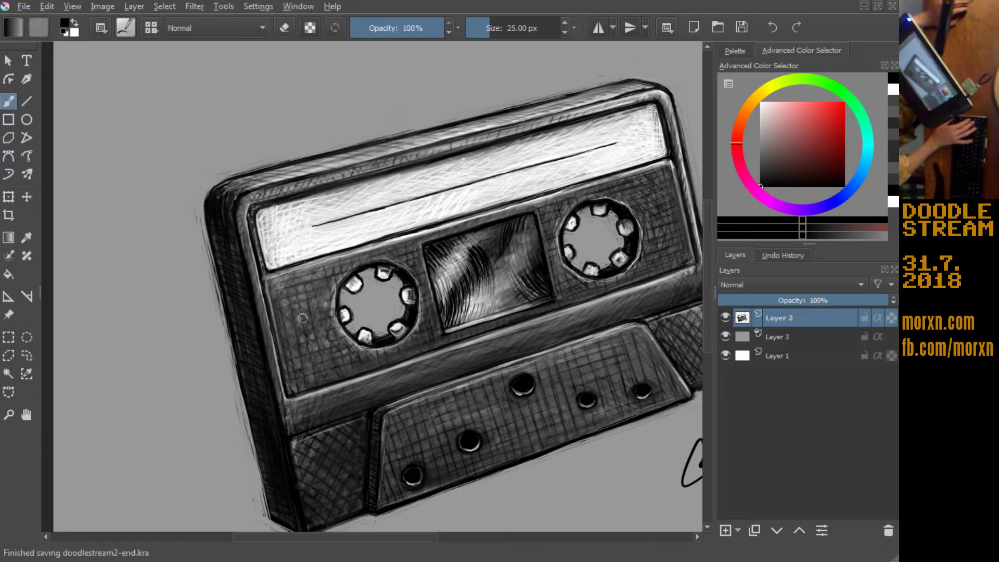
{"action": "key", "text": "Tab"}
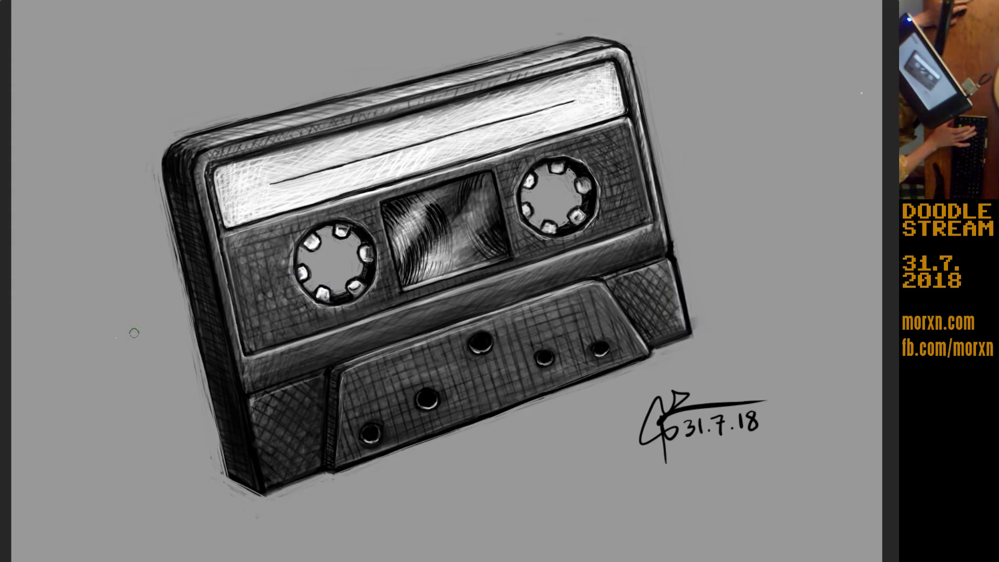